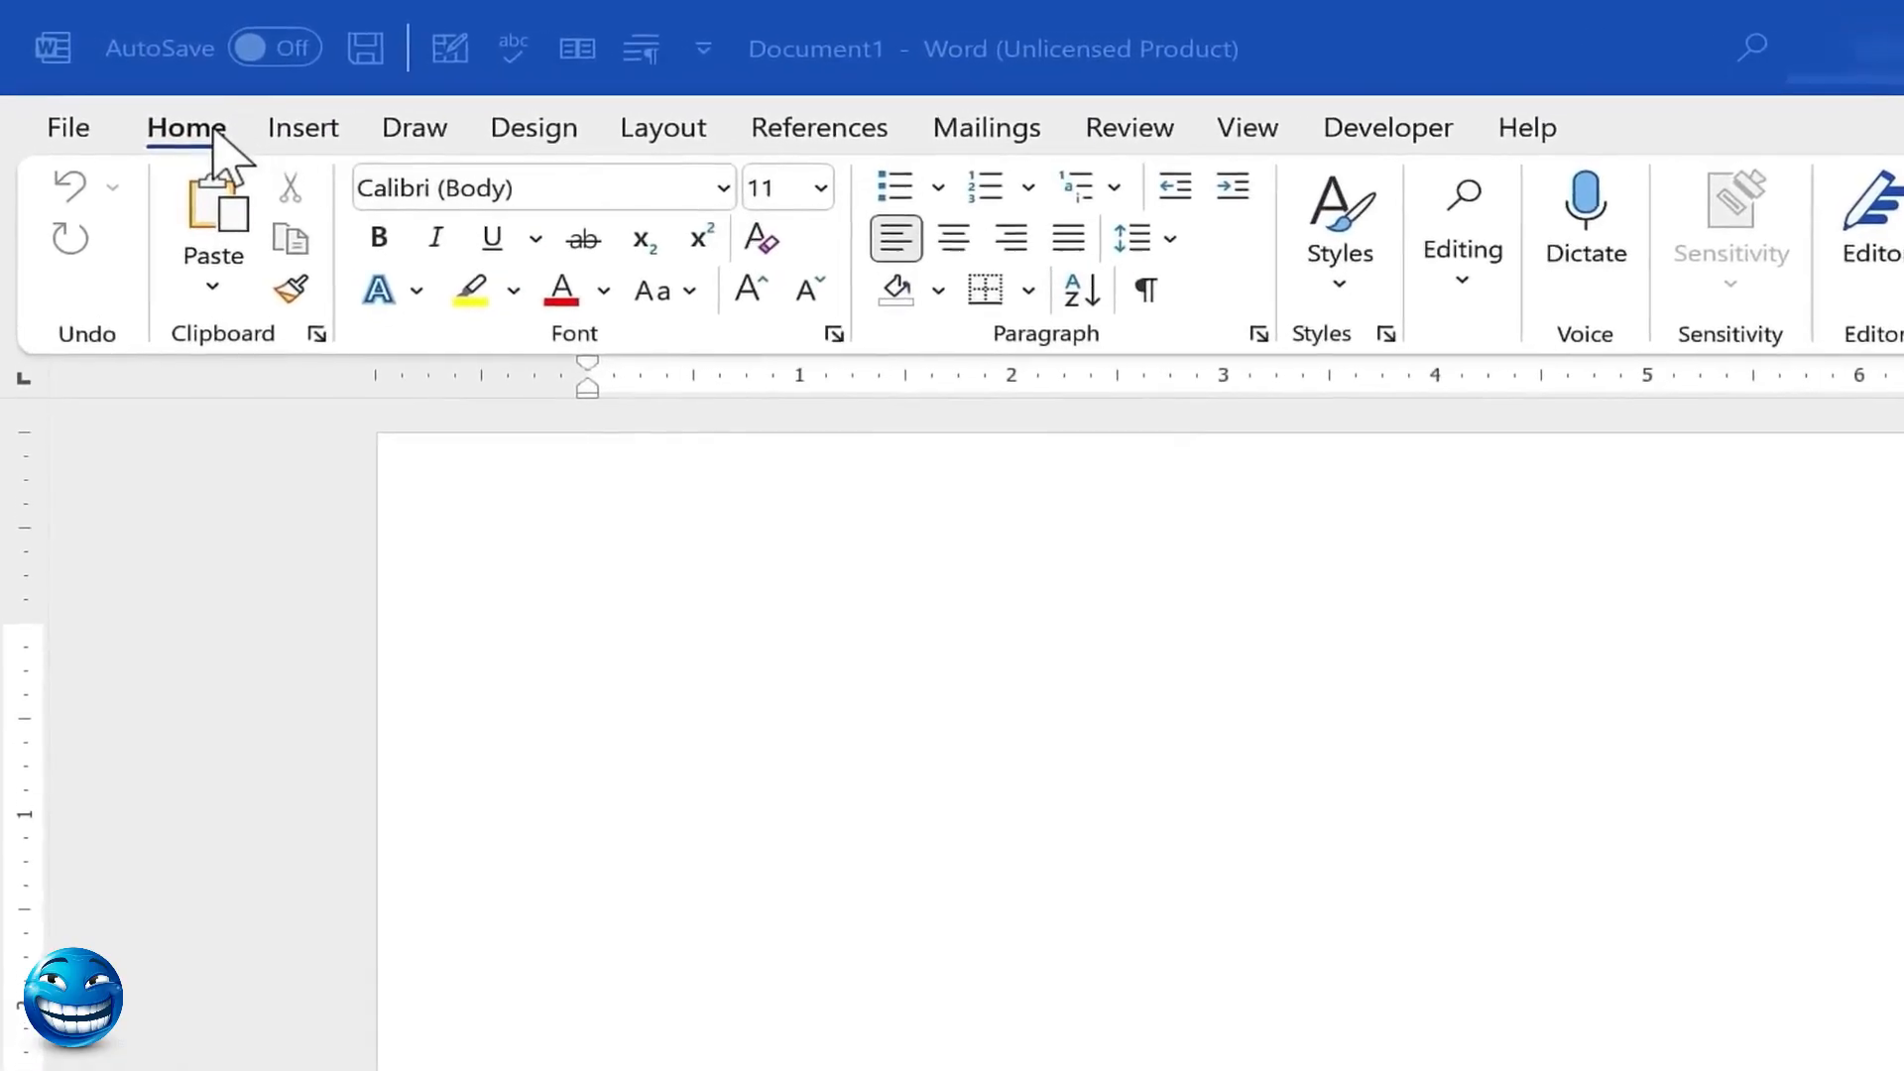
Look through the Insert, References, Layout, Mailings and Design command sets, and return to the Home commands
{"action": "left_click", "coordinate": [313, 131]}
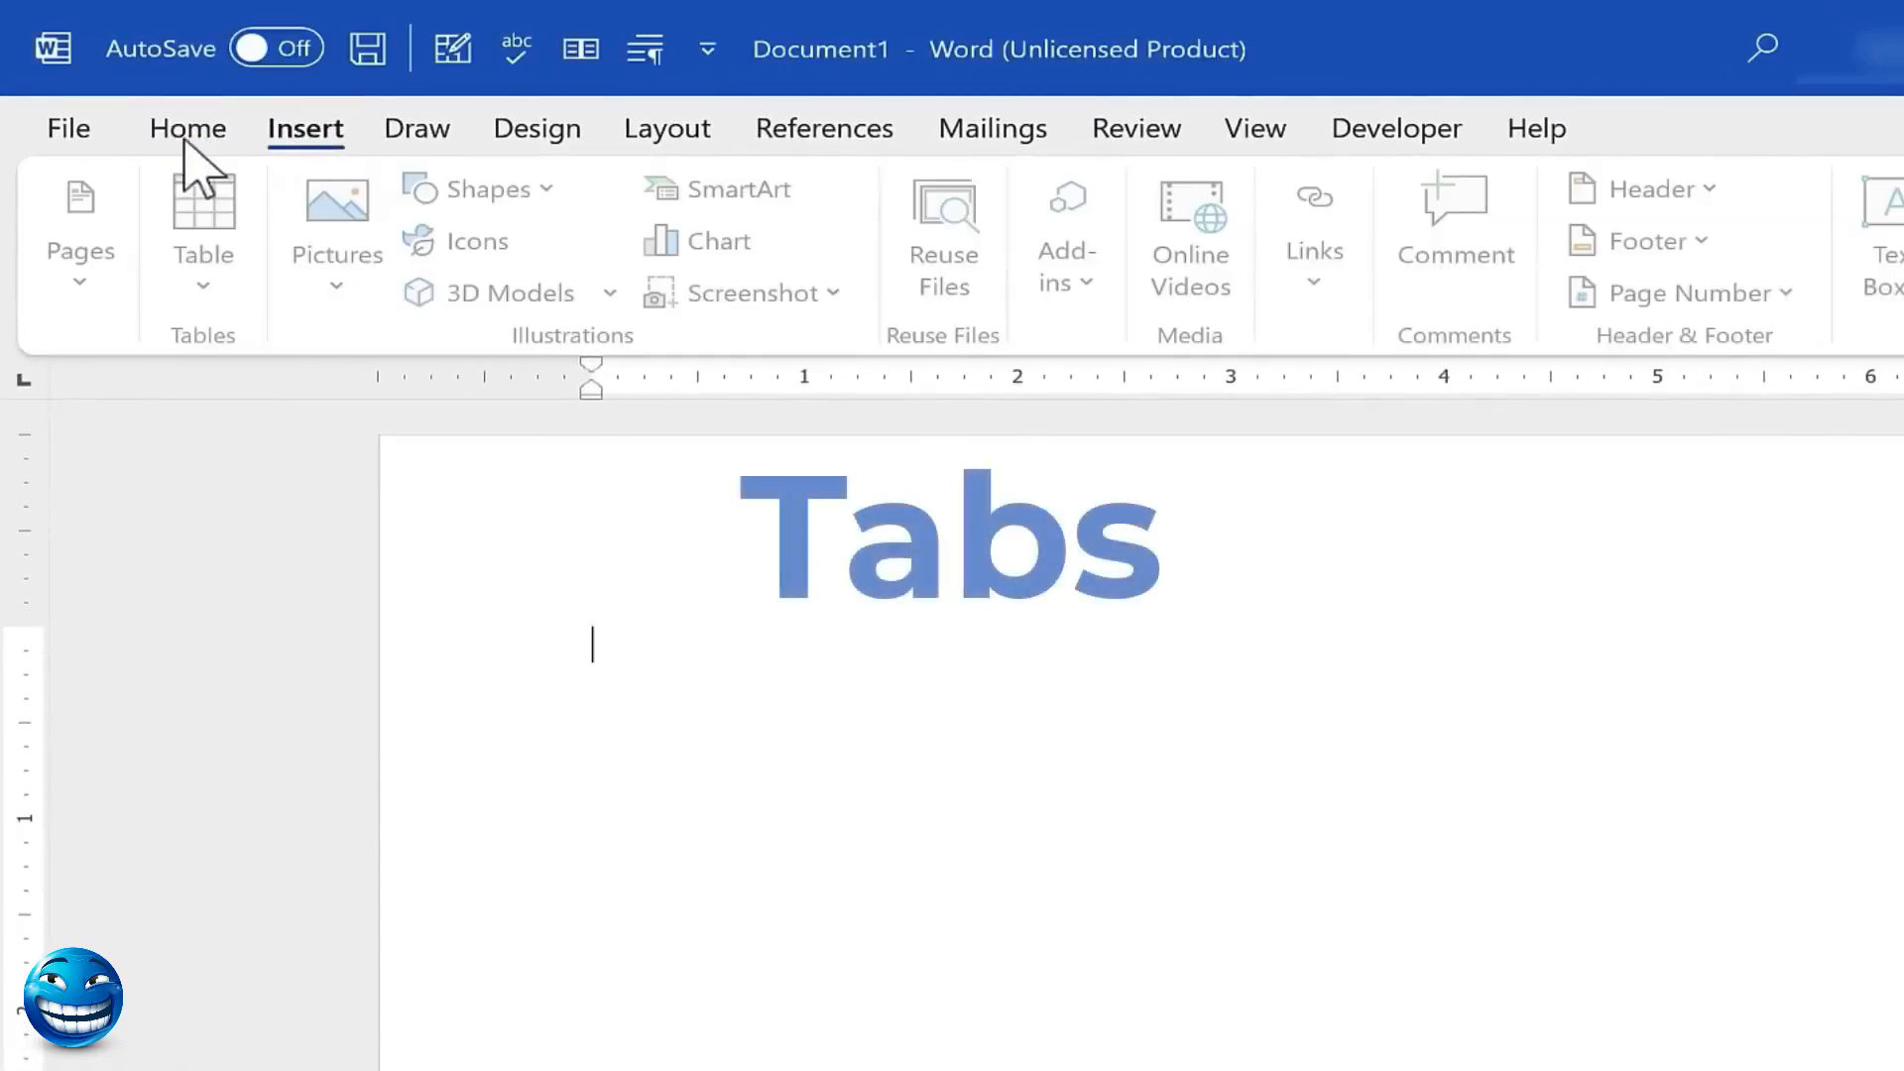
{"action": "left_click", "coordinate": [187, 131]}
{"action": "left_click", "coordinate": [315, 136]}
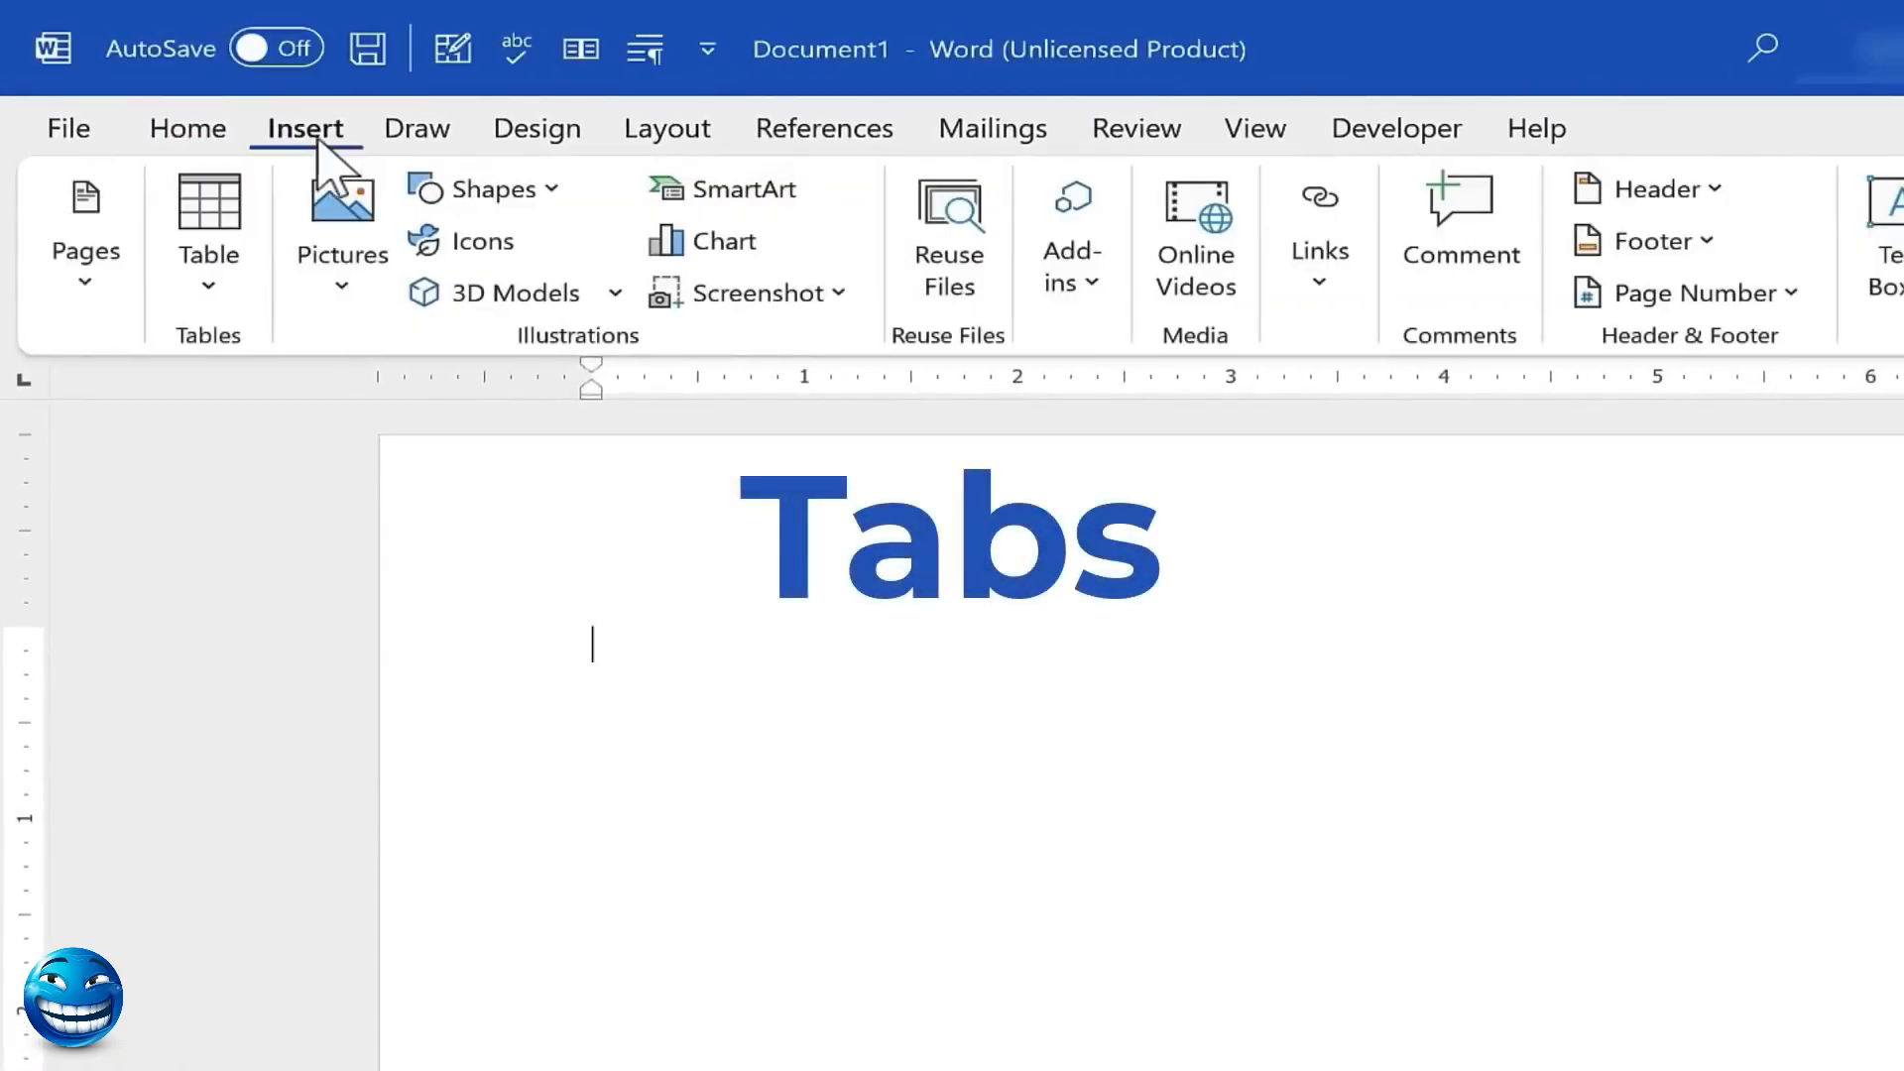
{"action": "left_click", "coordinate": [805, 129]}
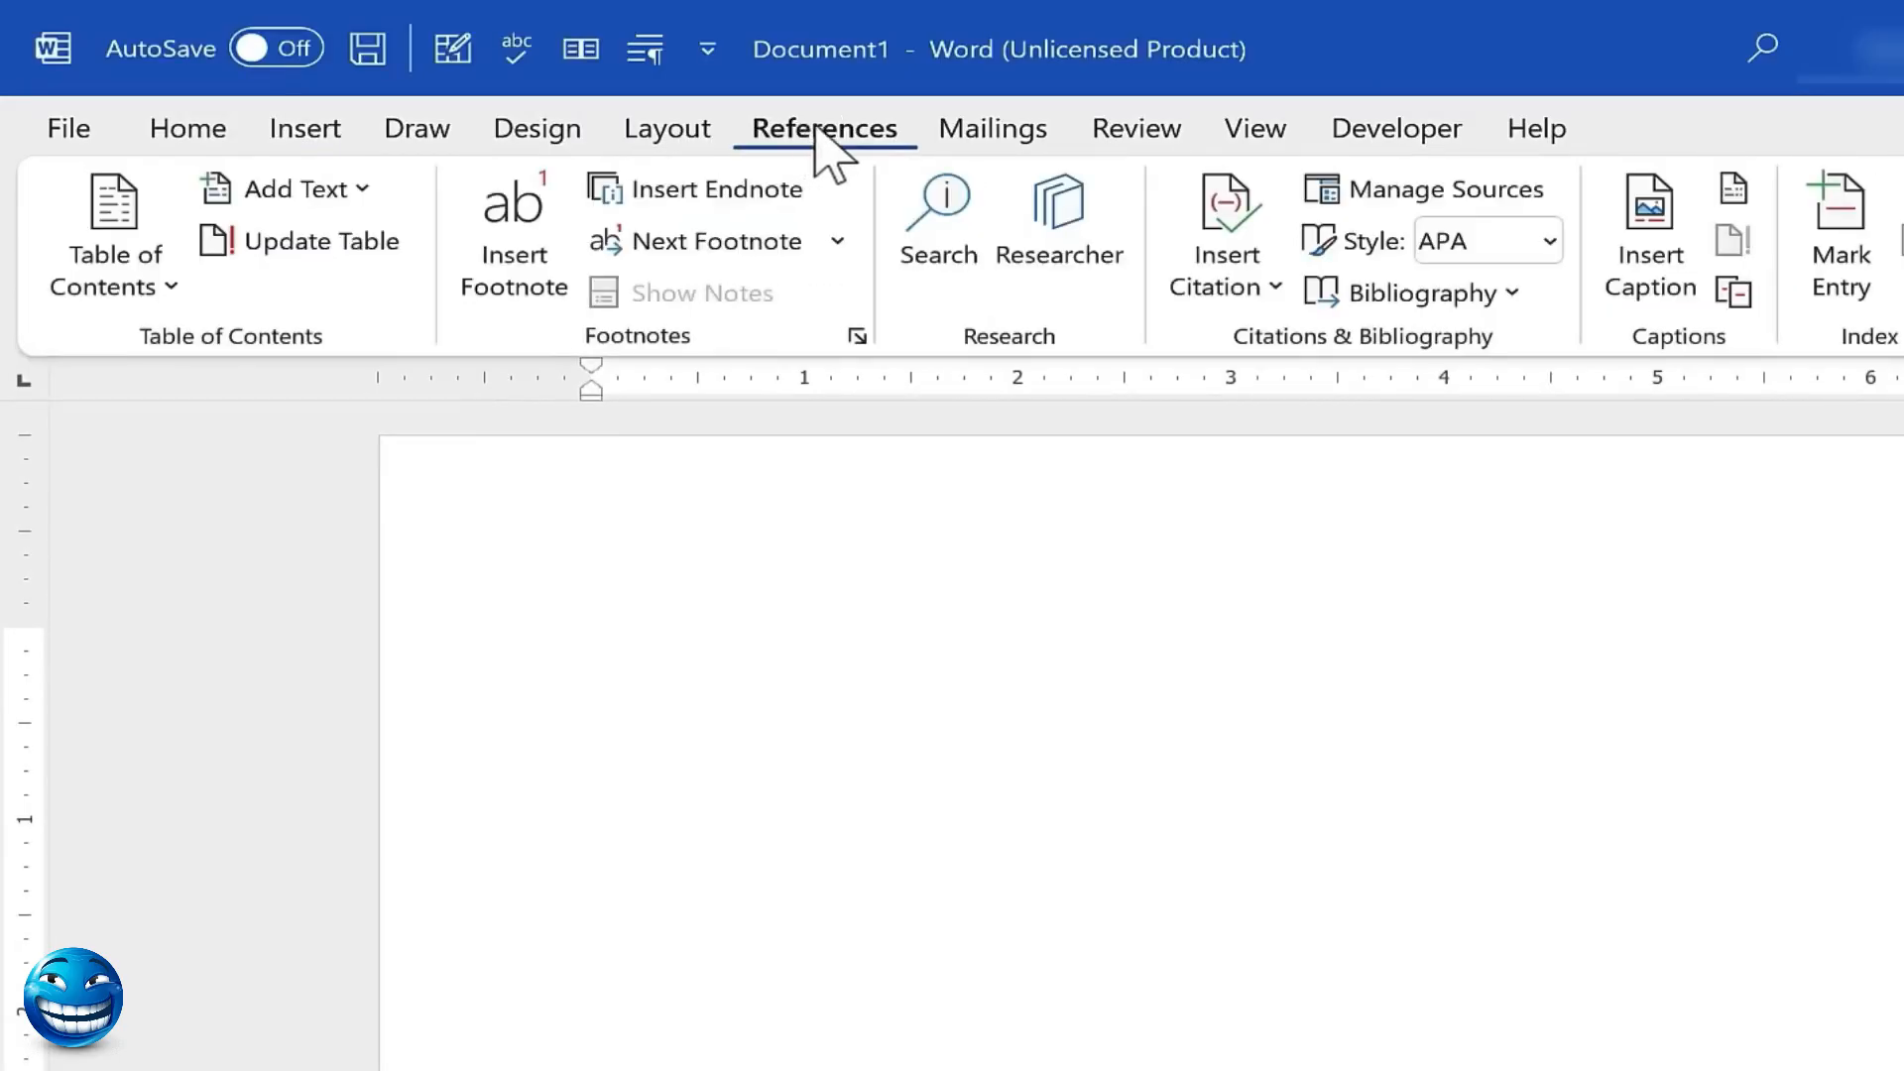
{"action": "left_click", "coordinate": [656, 134]}
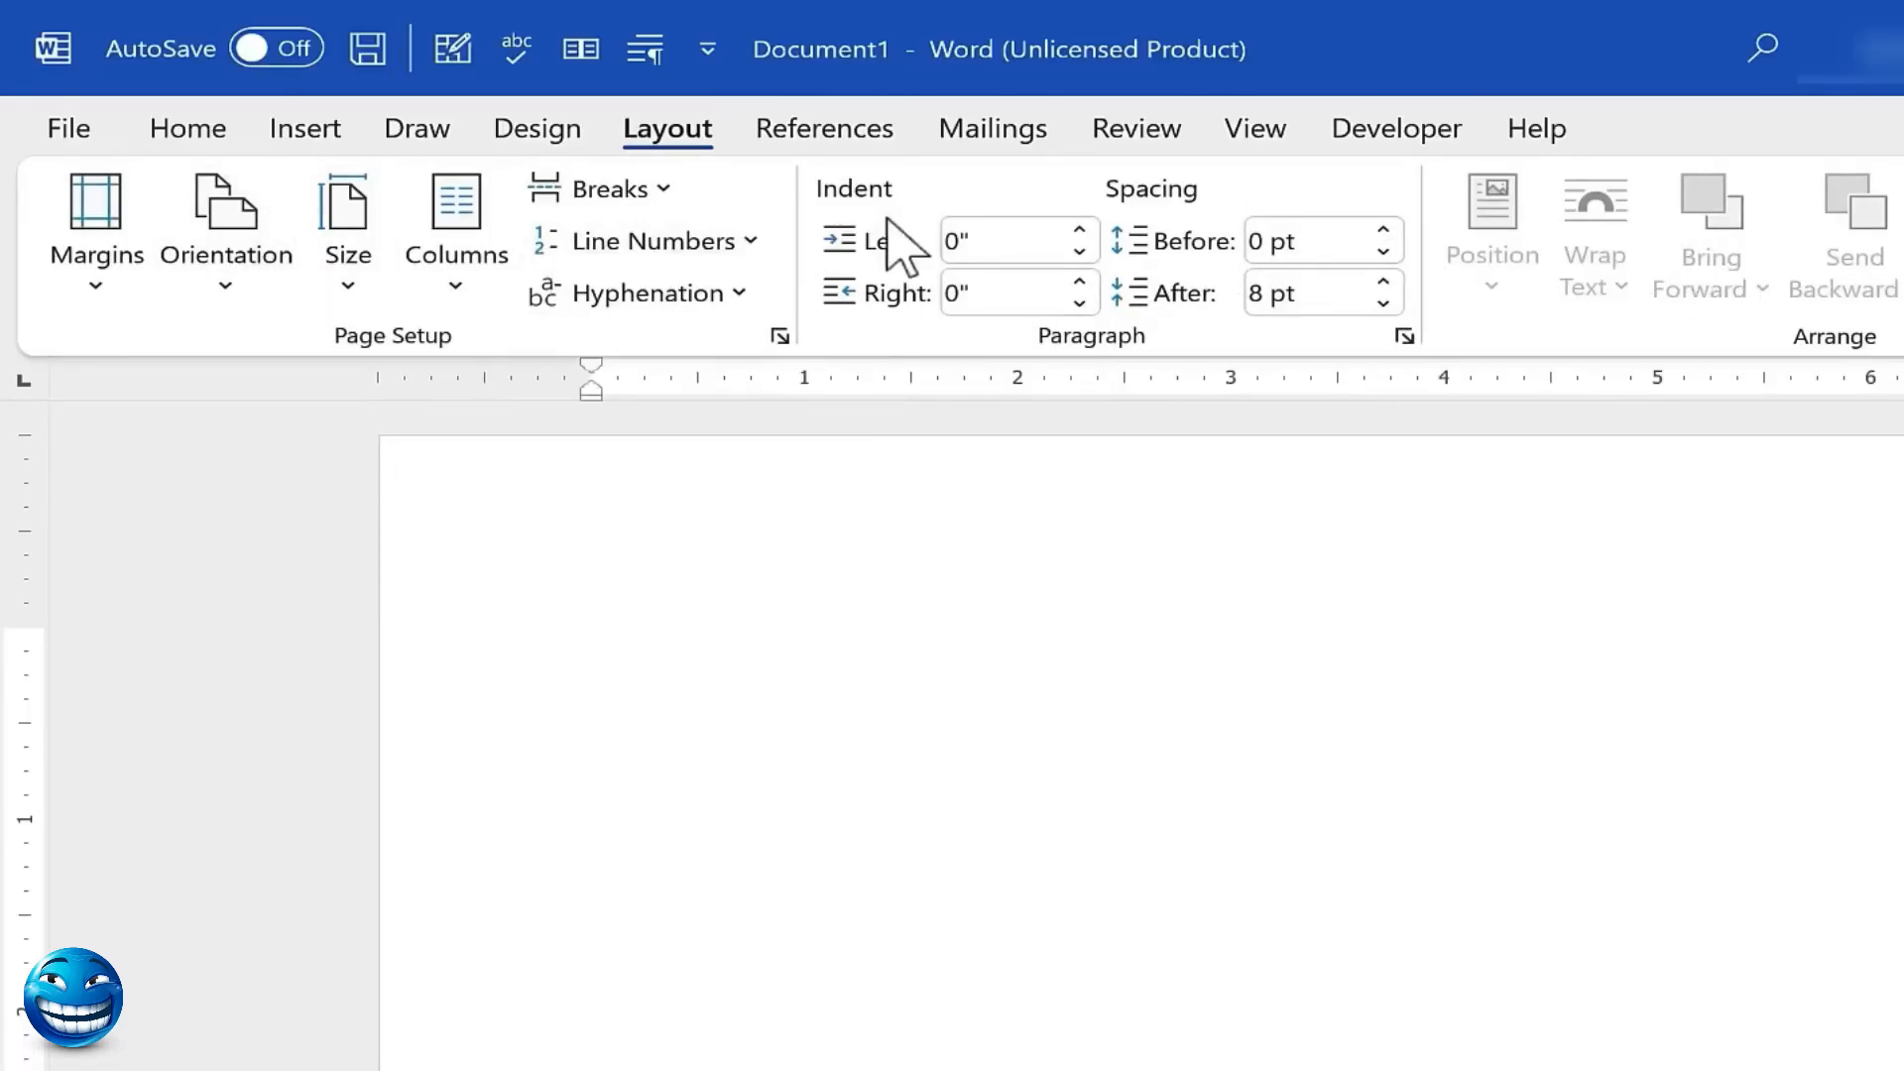
{"action": "left_click", "coordinate": [1002, 127]}
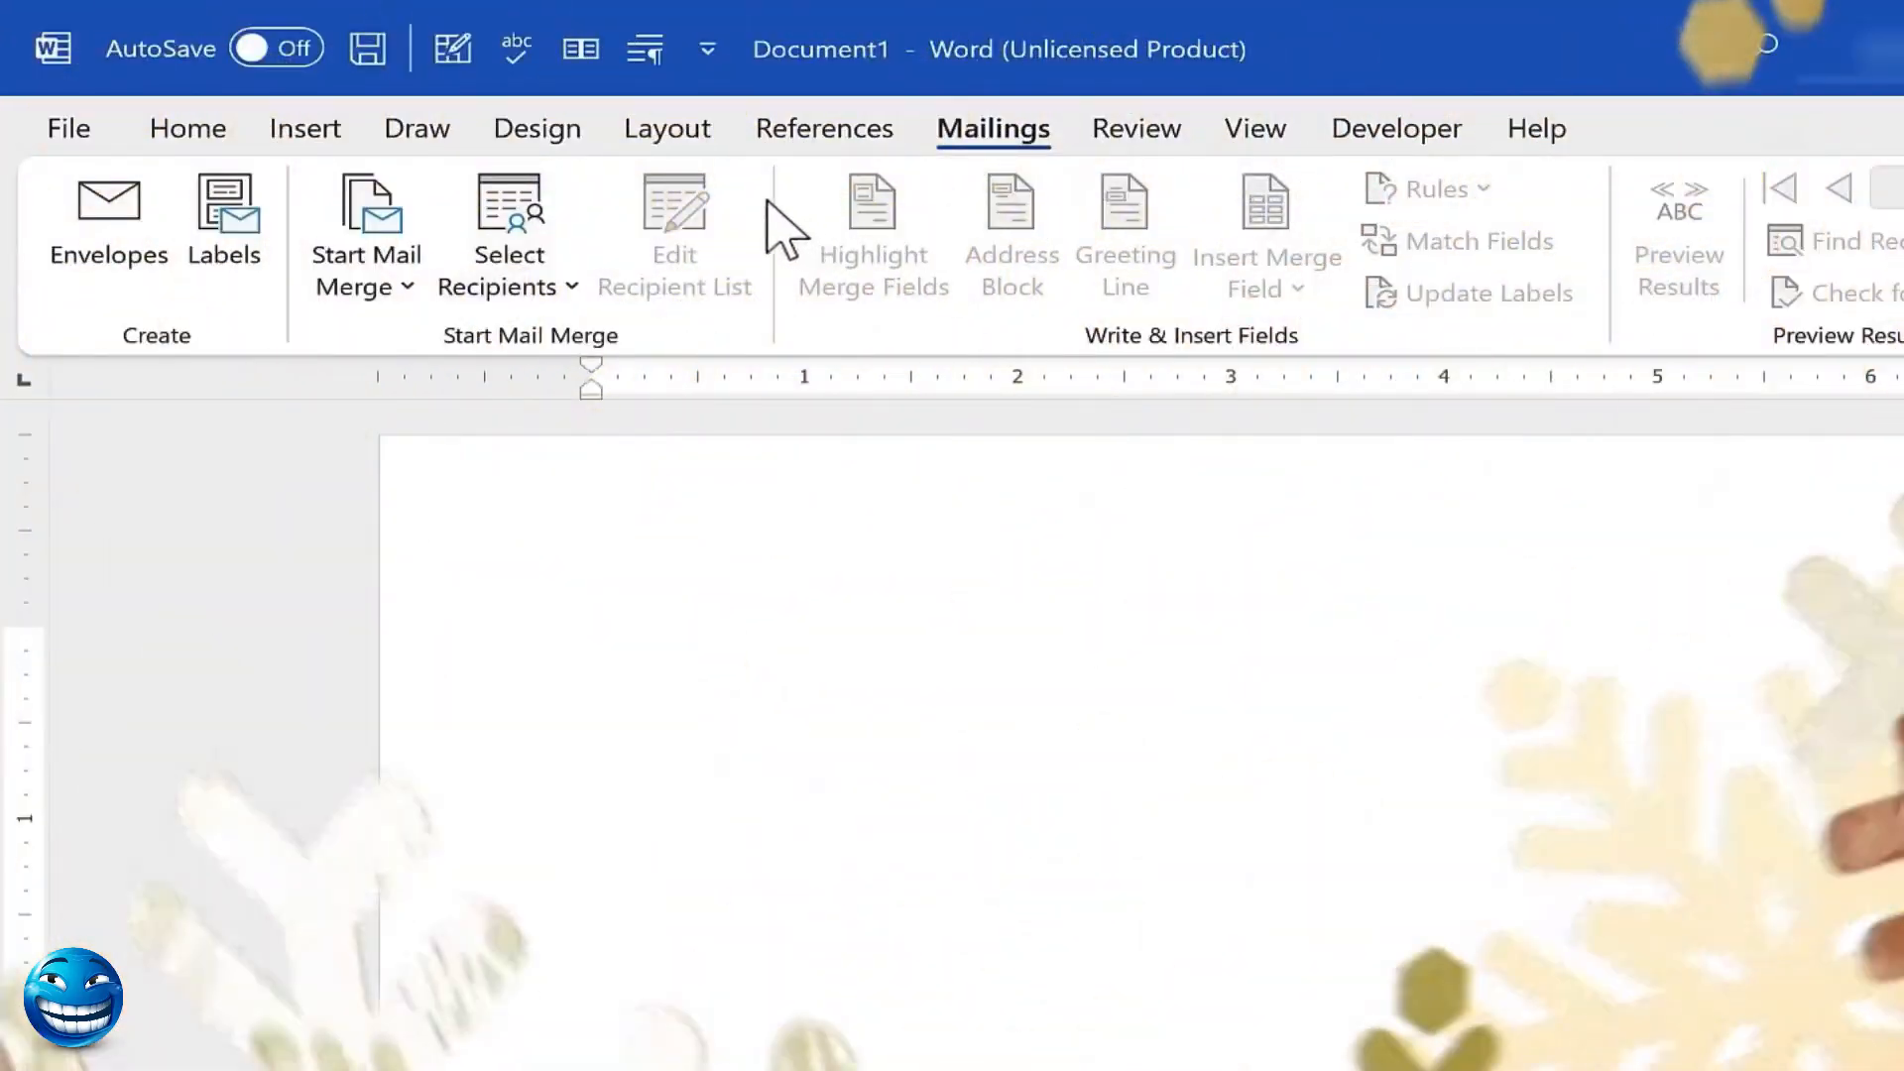
{"action": "left_click", "coordinate": [537, 134]}
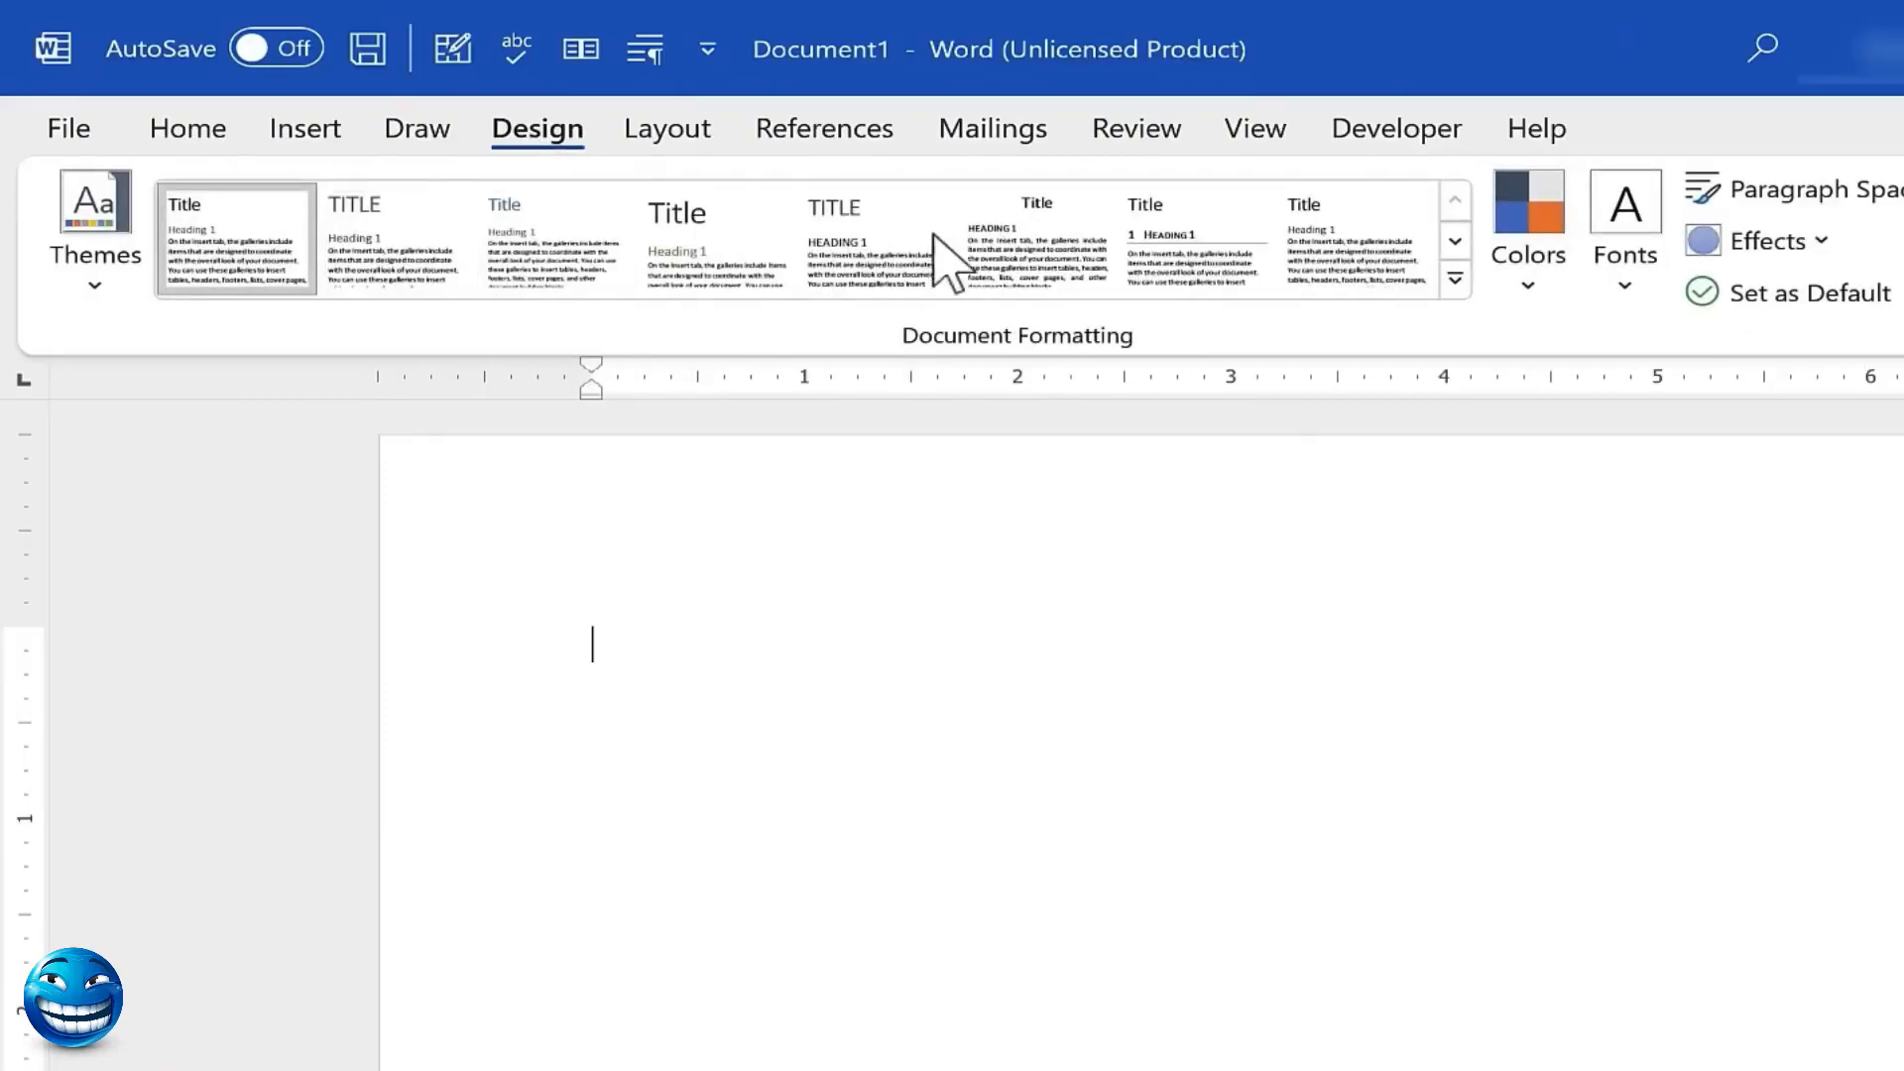
{"action": "left_click", "coordinate": [305, 130]}
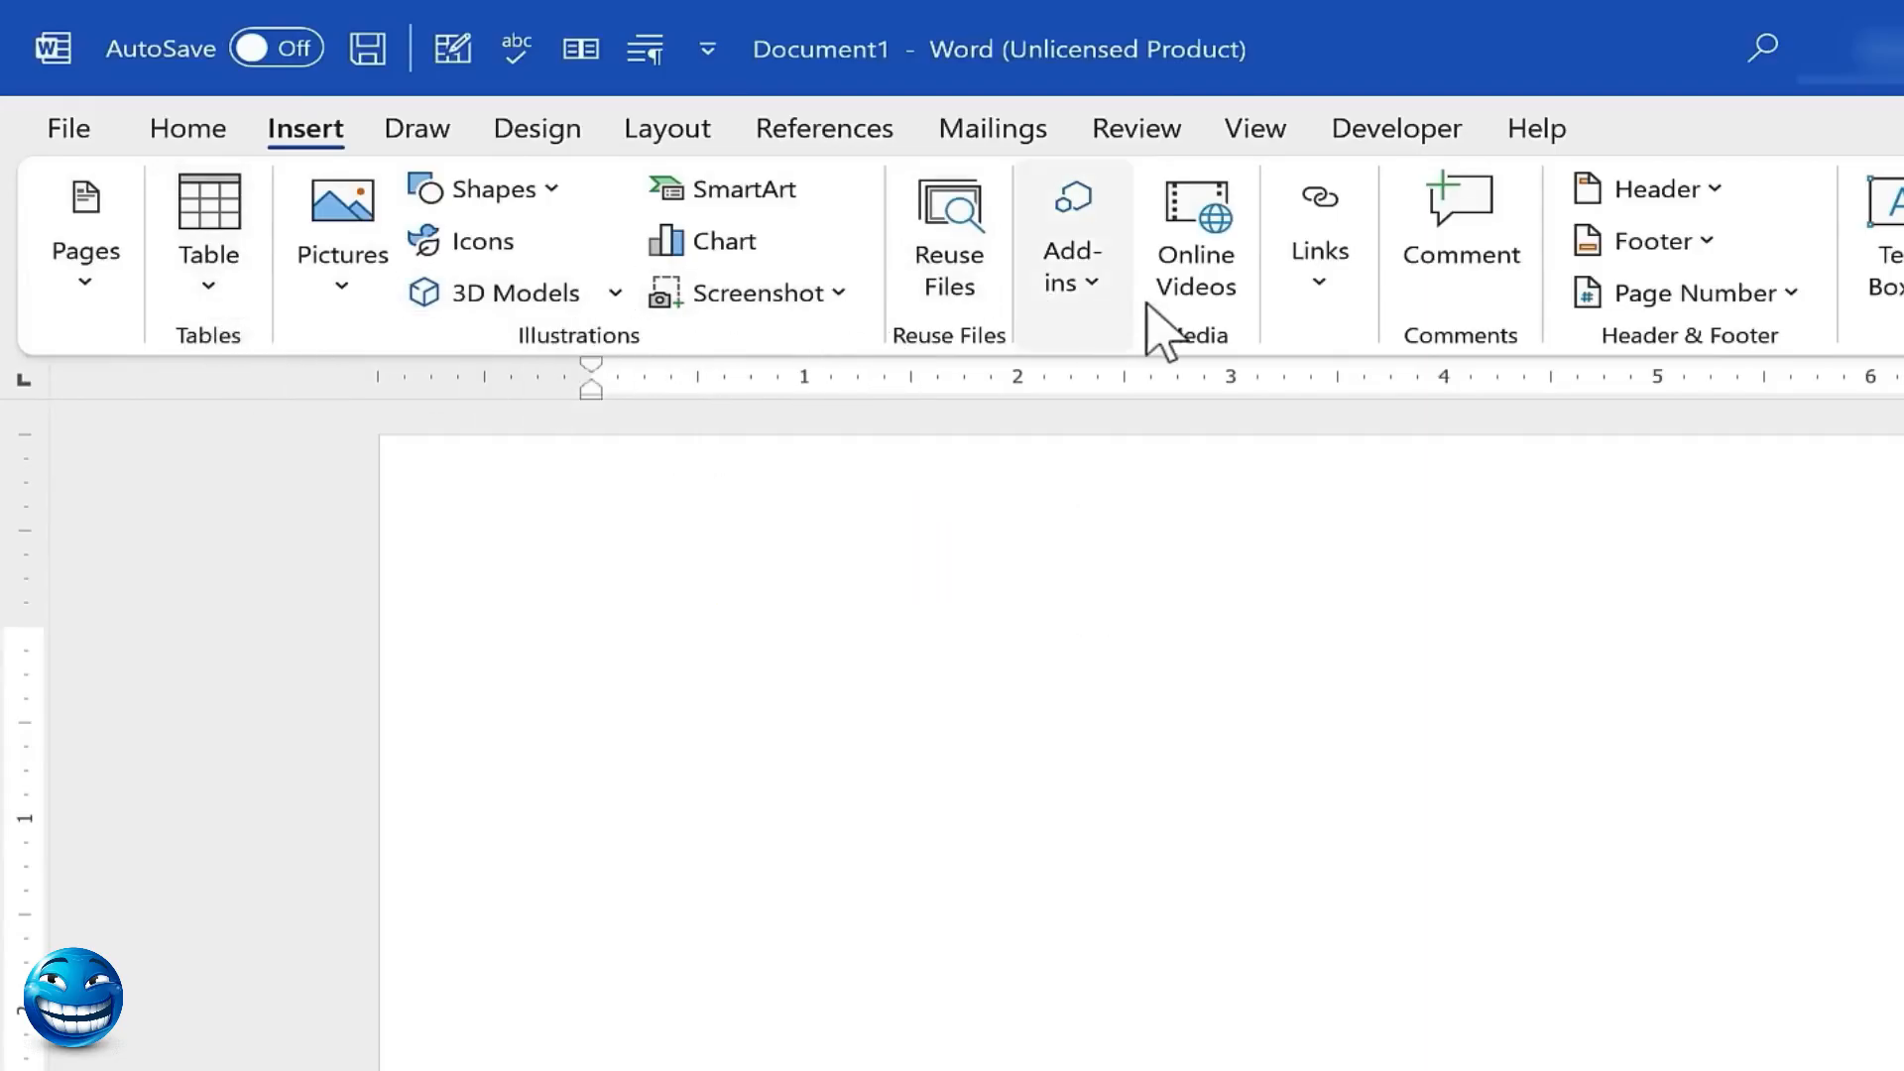
{"action": "left_click", "coordinate": [177, 131]}
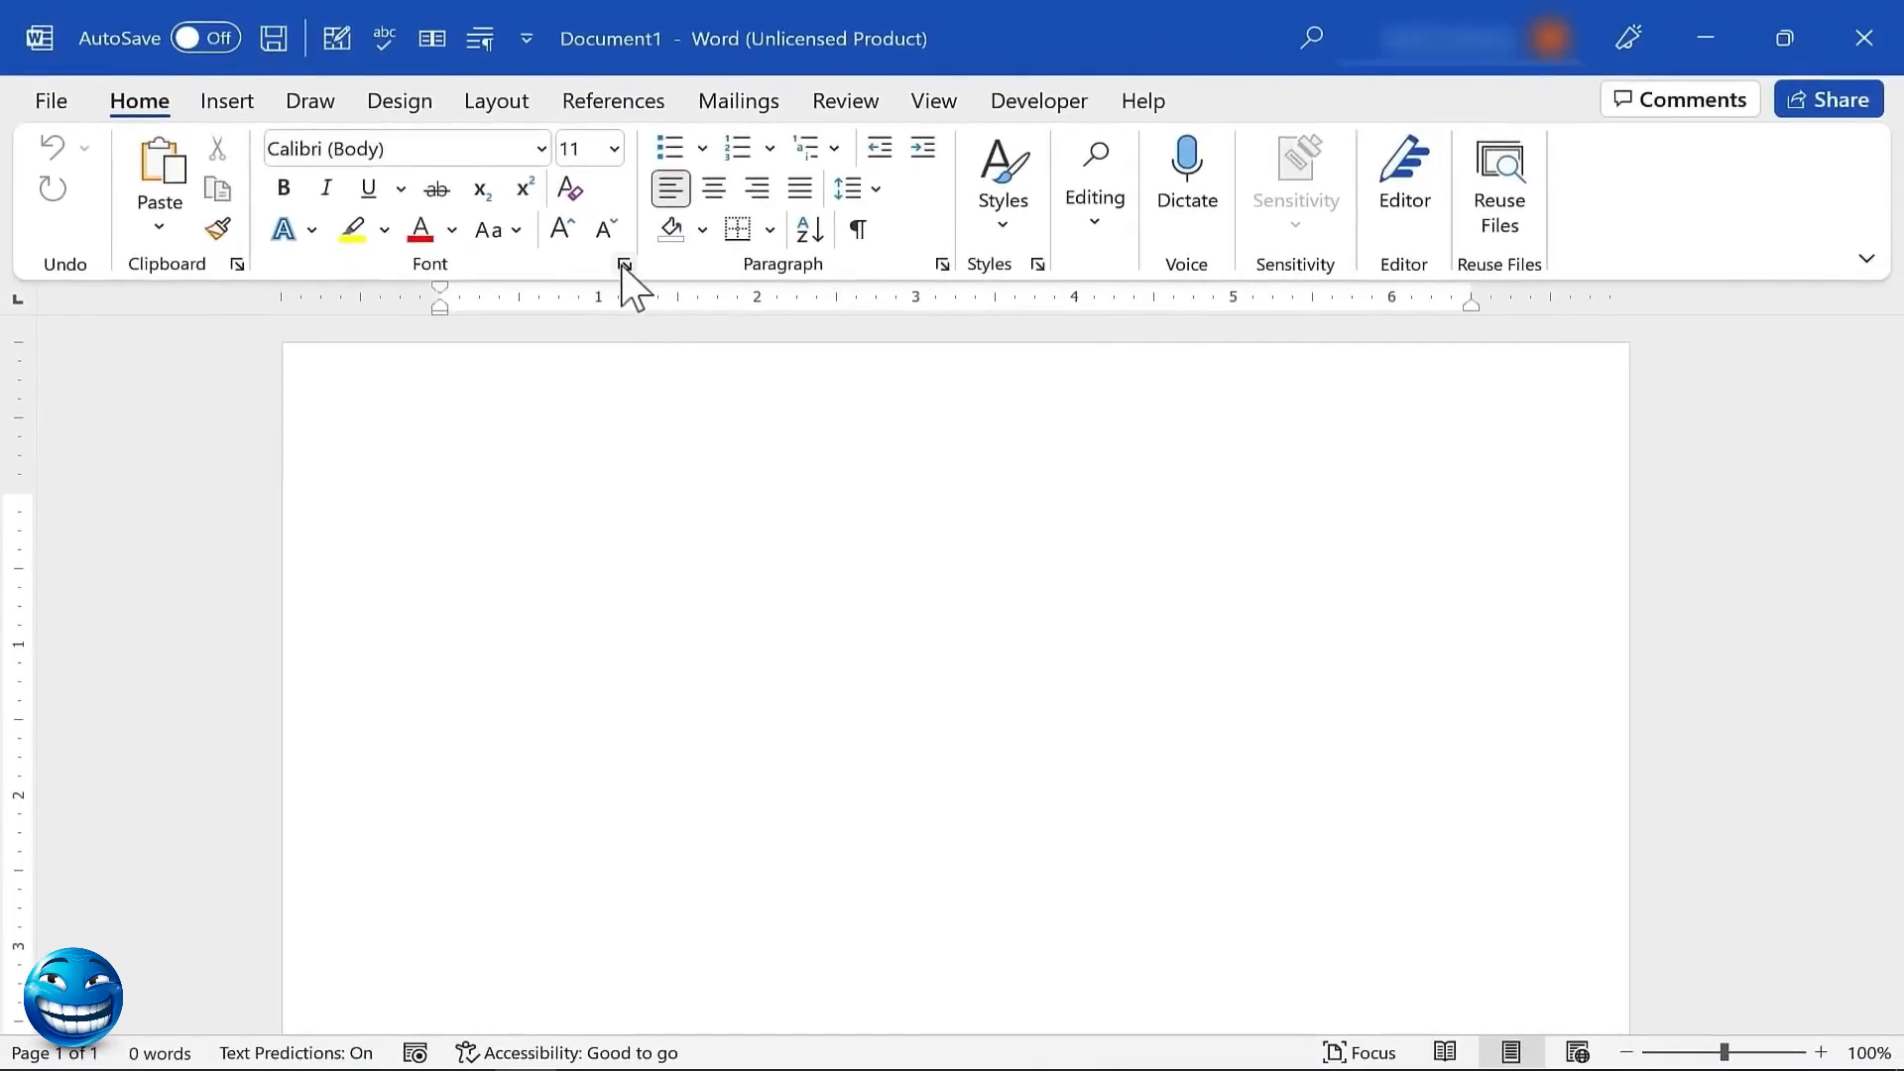
Review the basic and advanced font settings, and close them without changing anything
{"action": "left_click", "coordinate": [624, 264]}
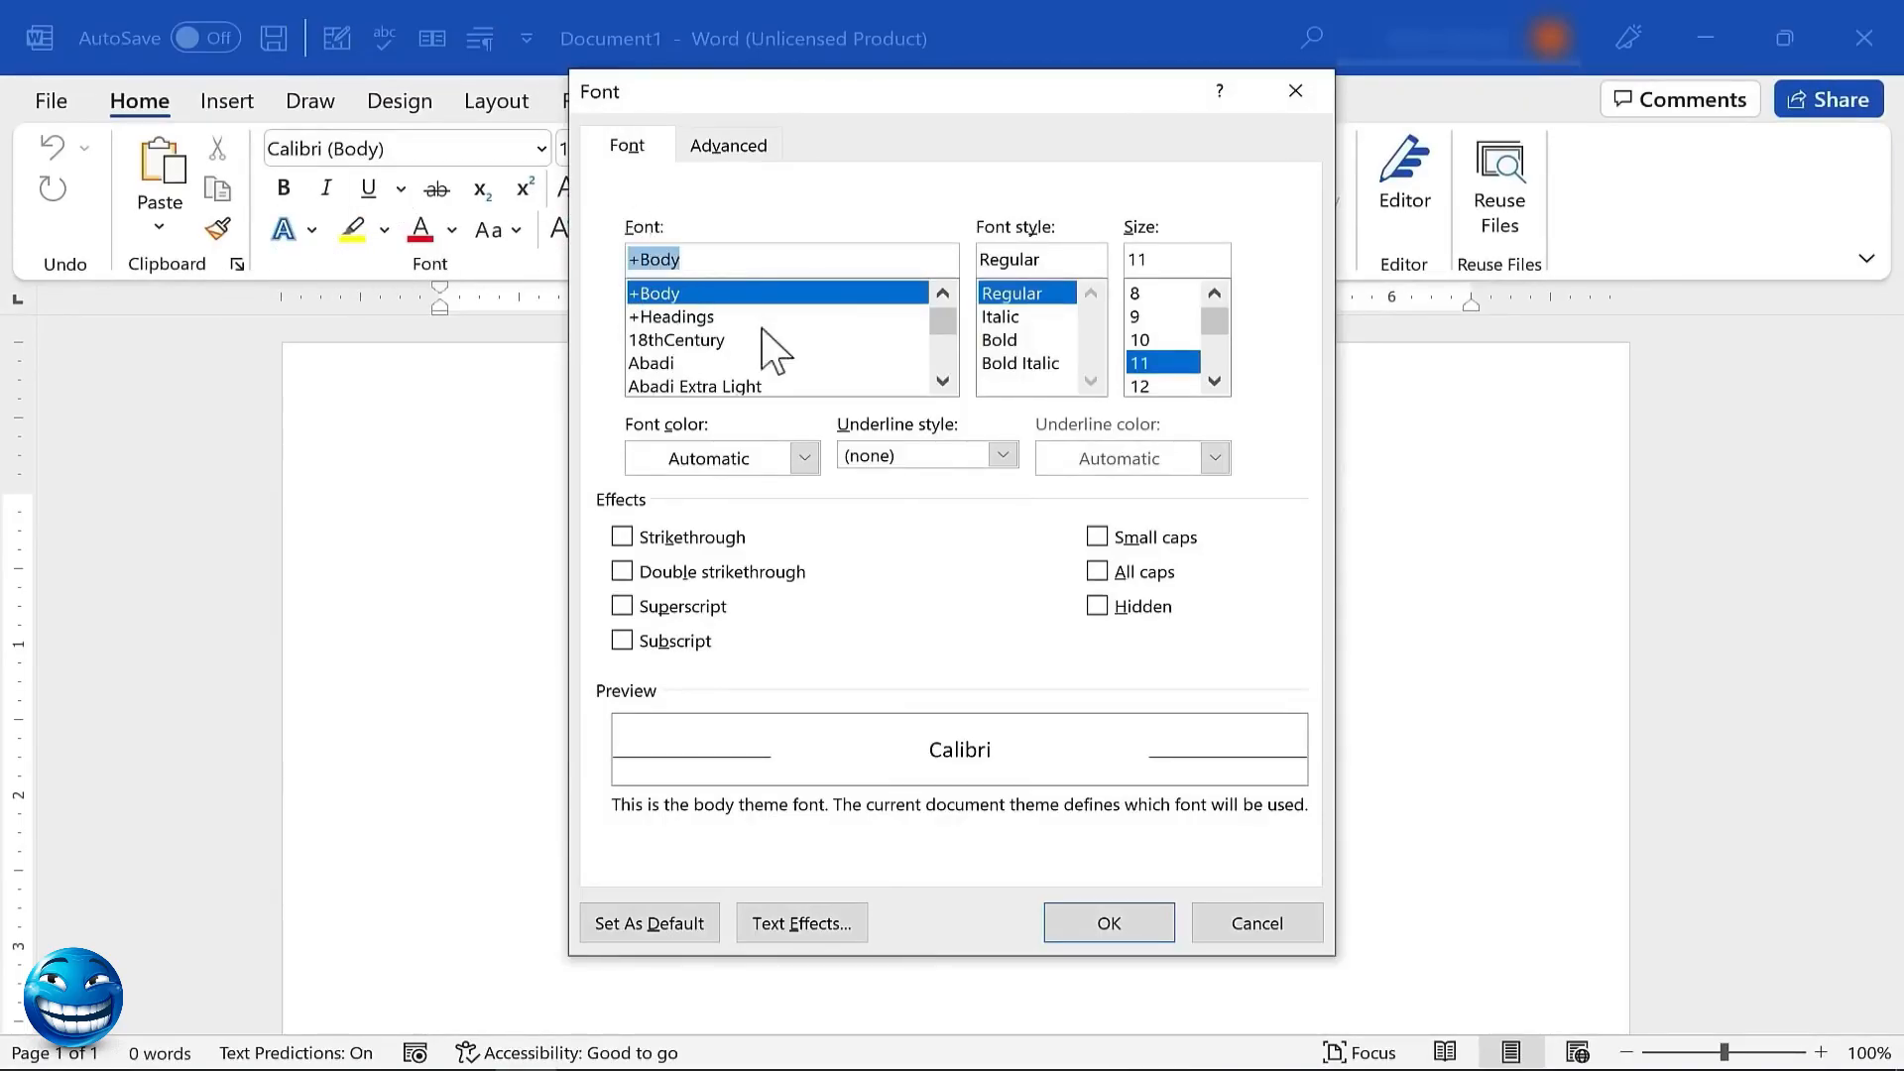
{"action": "left_click", "coordinate": [732, 151]}
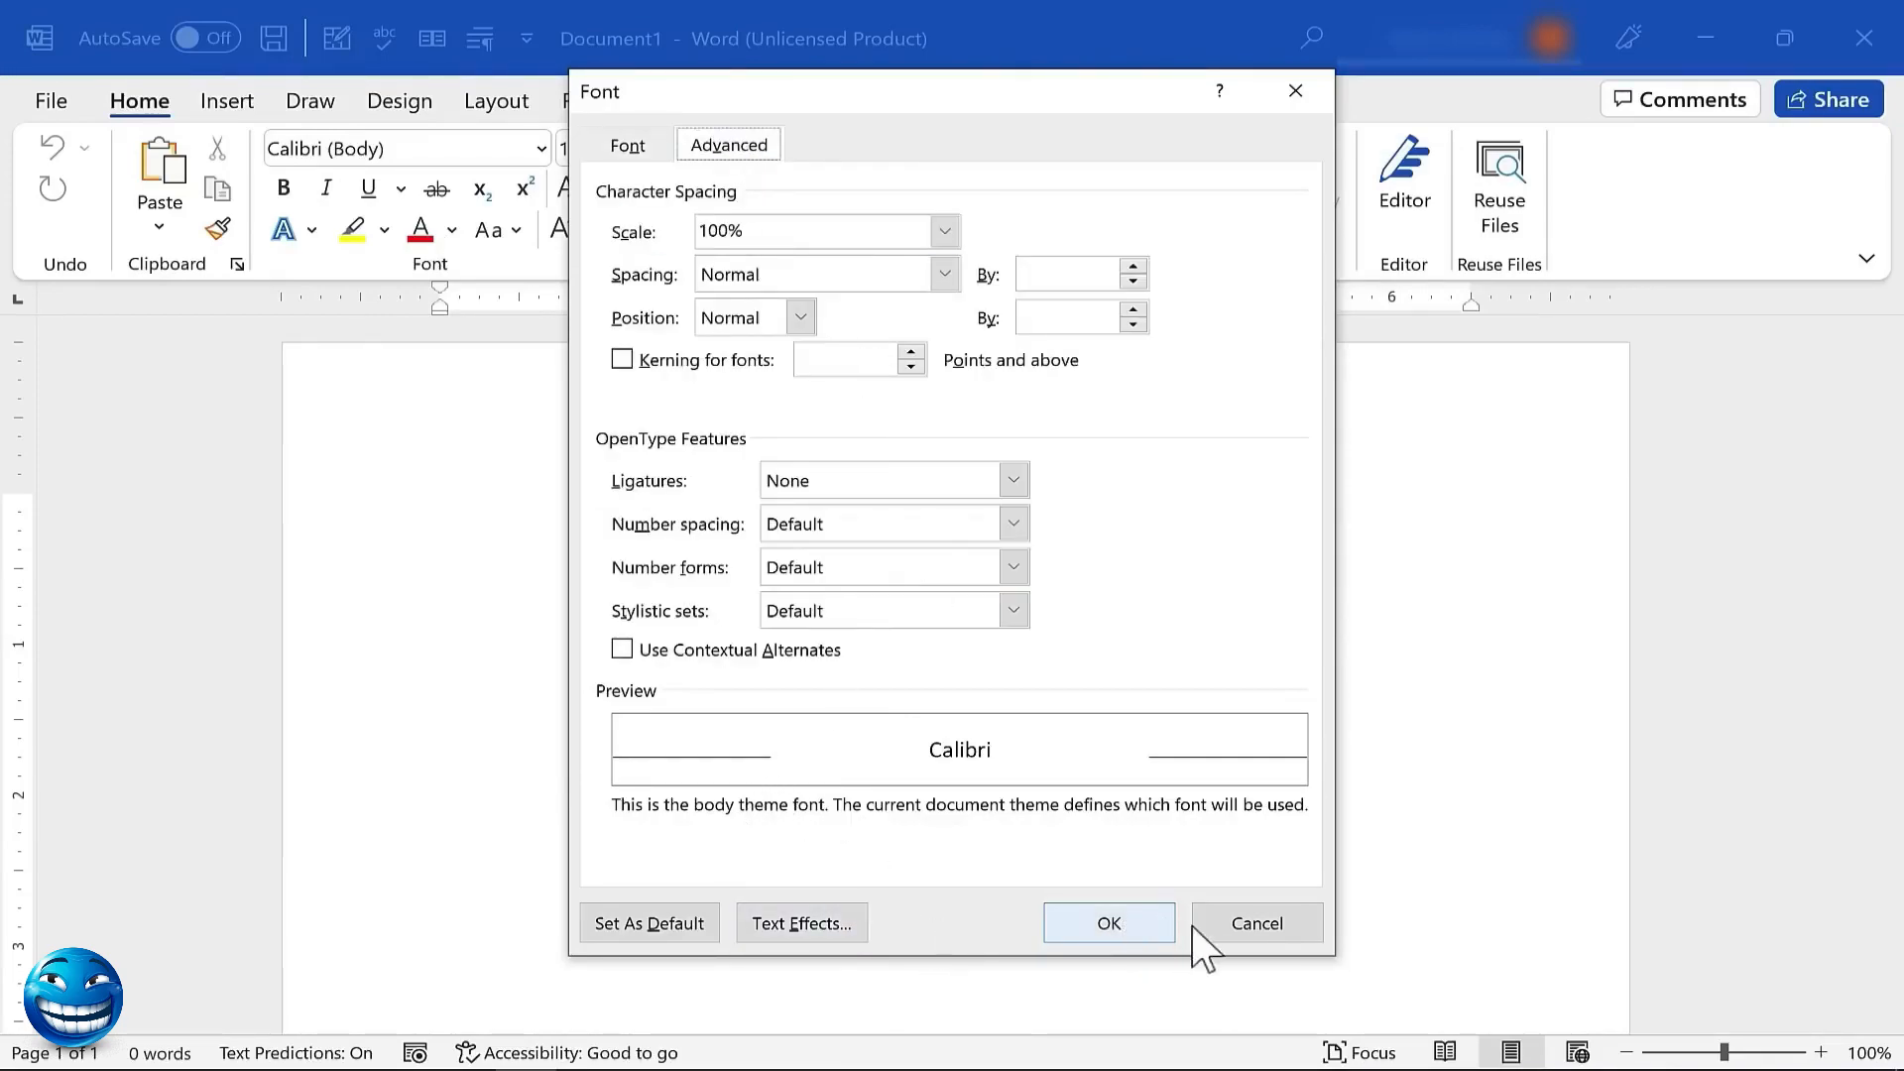
{"action": "left_click", "coordinate": [1269, 925]}
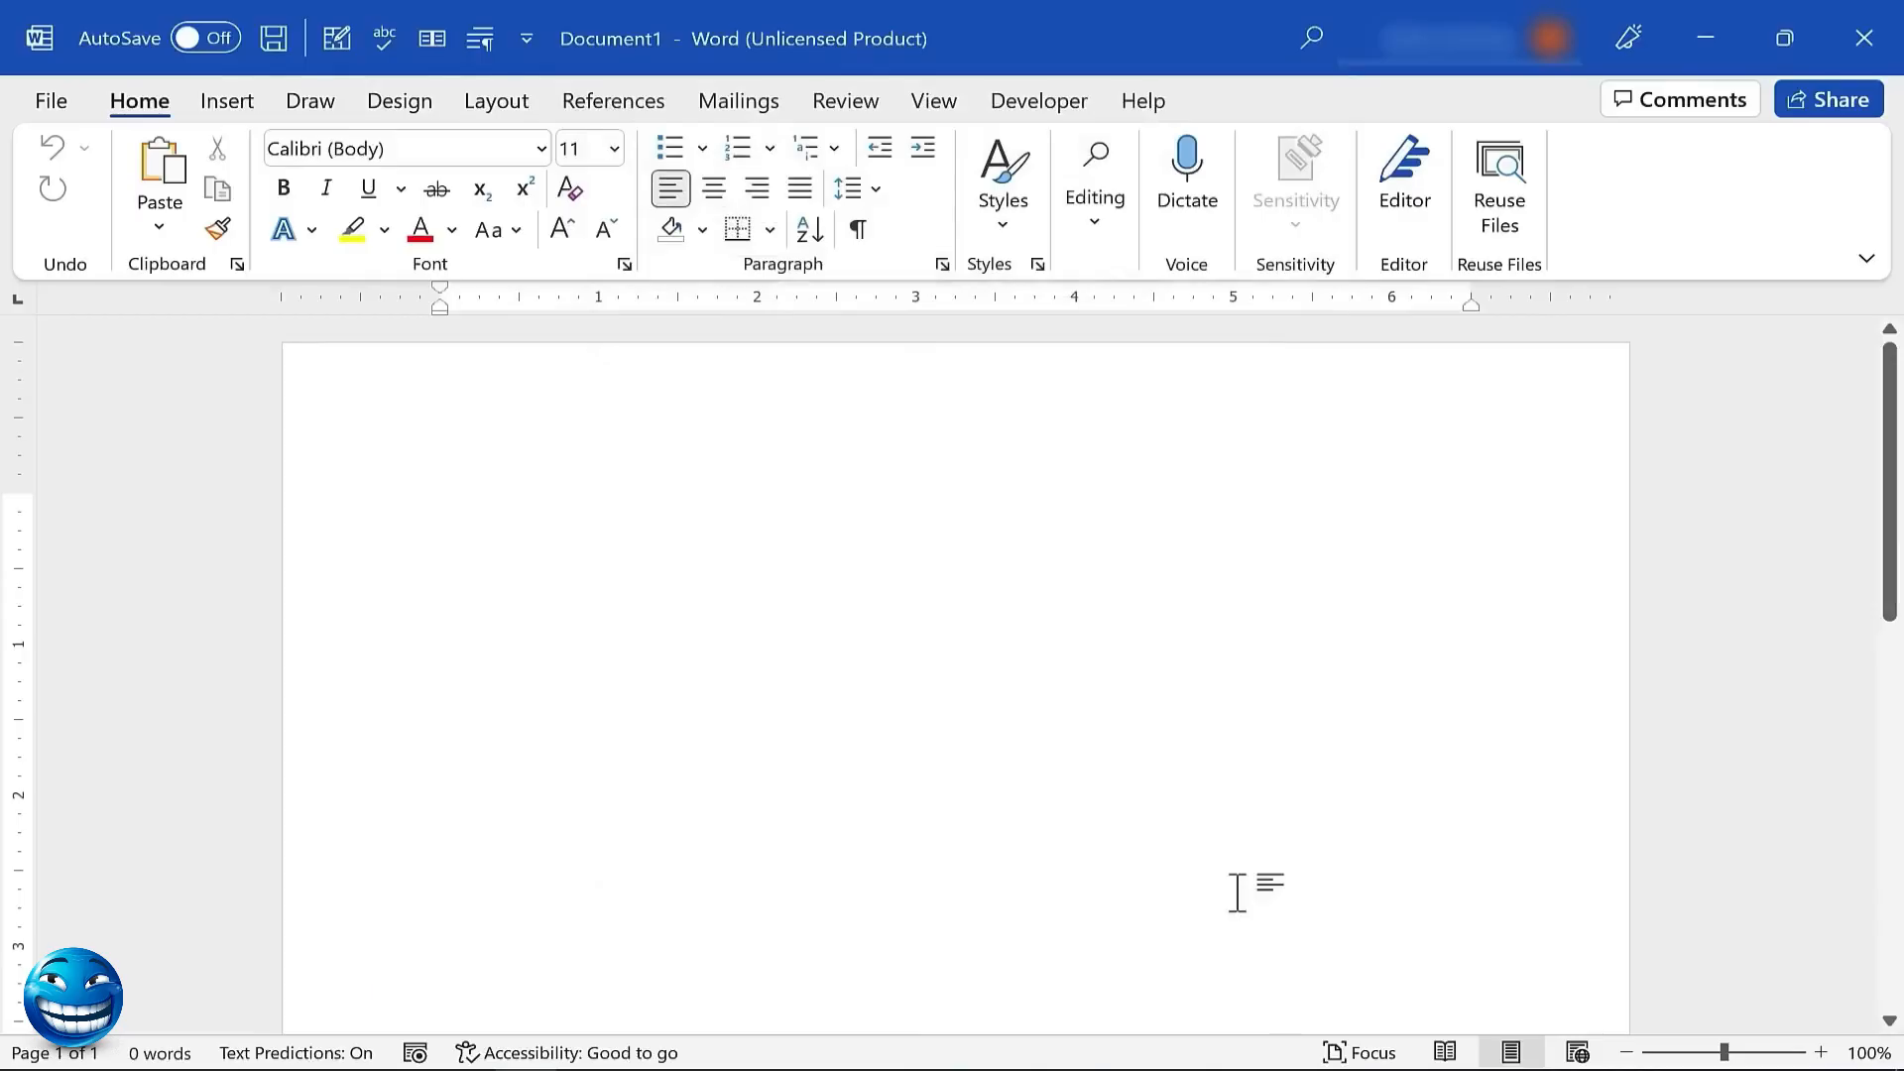
Review the commands available for customizing the Quick Access Toolbar, leaving the selection as it is
{"action": "left_click", "coordinate": [227, 103]}
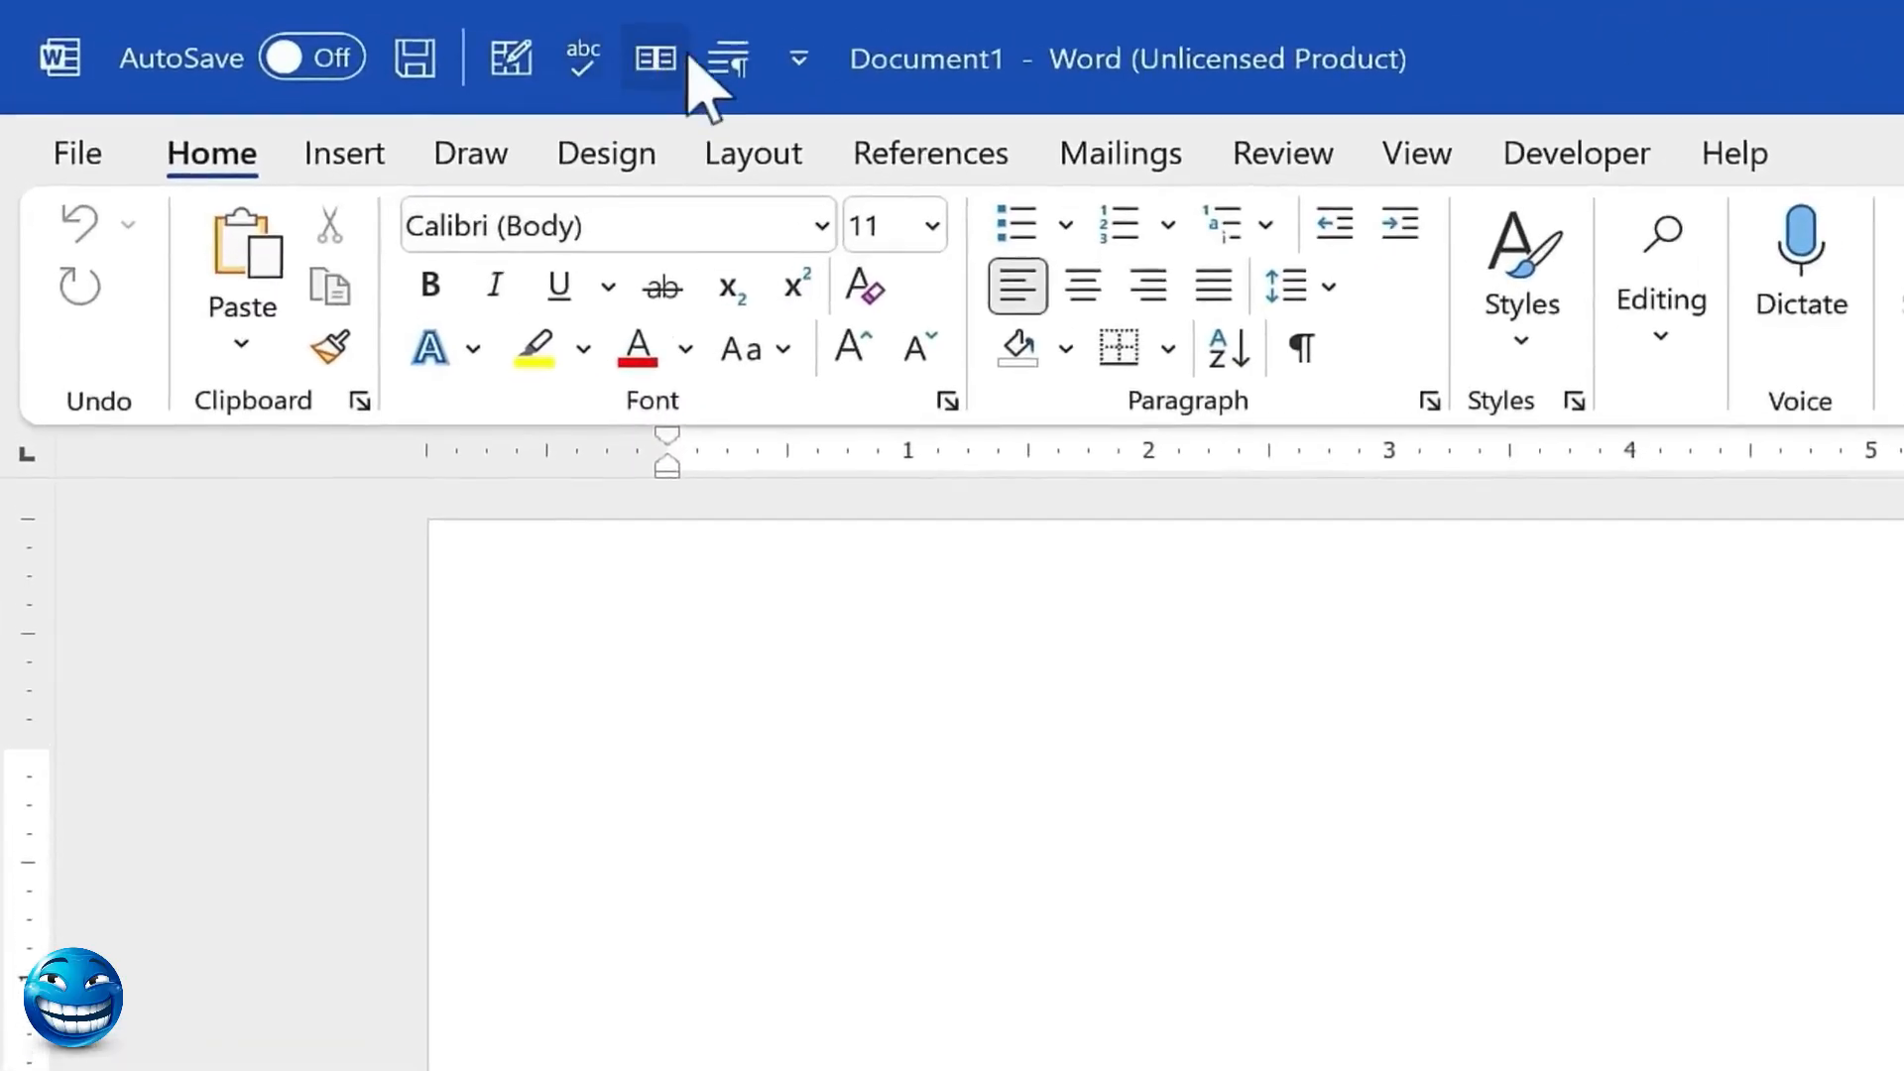
{"action": "left_click", "coordinate": [804, 58]}
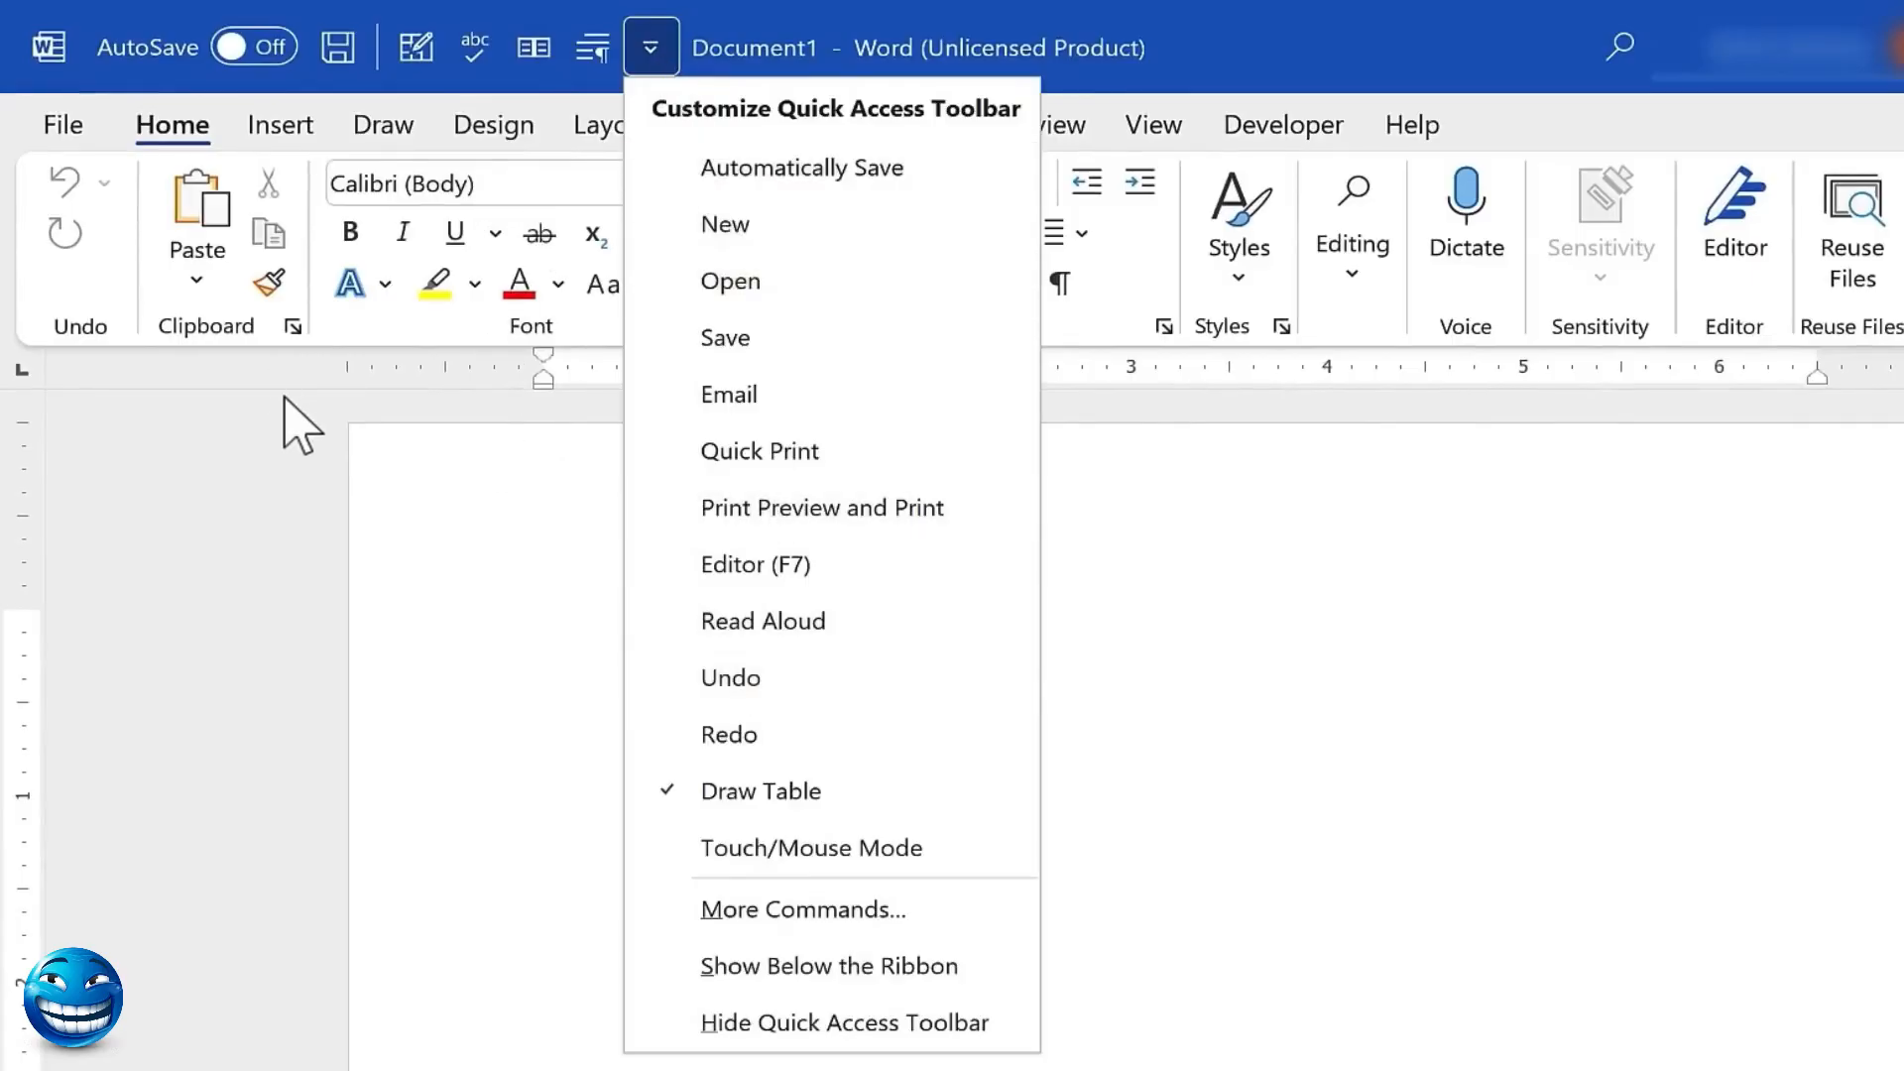
{"action": "left_click", "coordinate": [322, 452]}
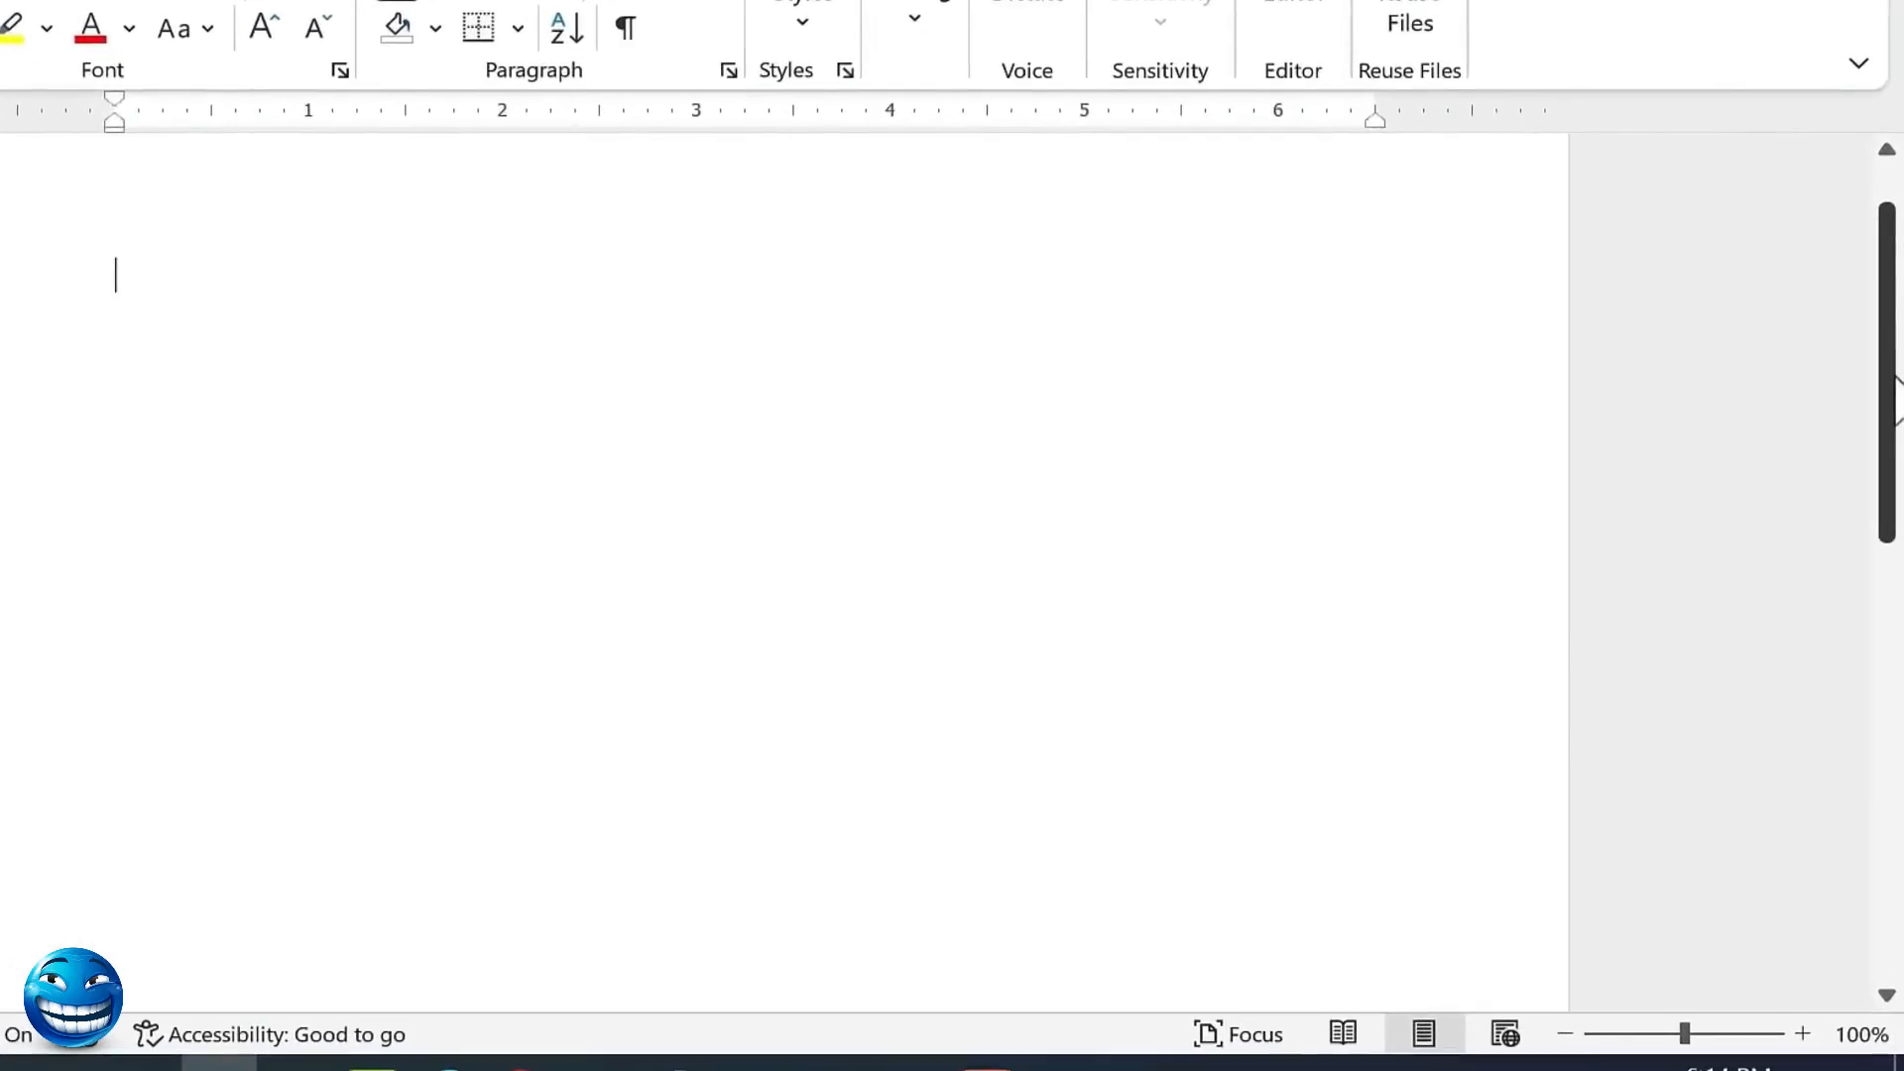
View the blank page down to its end and return towards its beginning
{"action": "left_click_drag", "start_coordinate": [1895, 417], "coordinate": [1884, 213]}
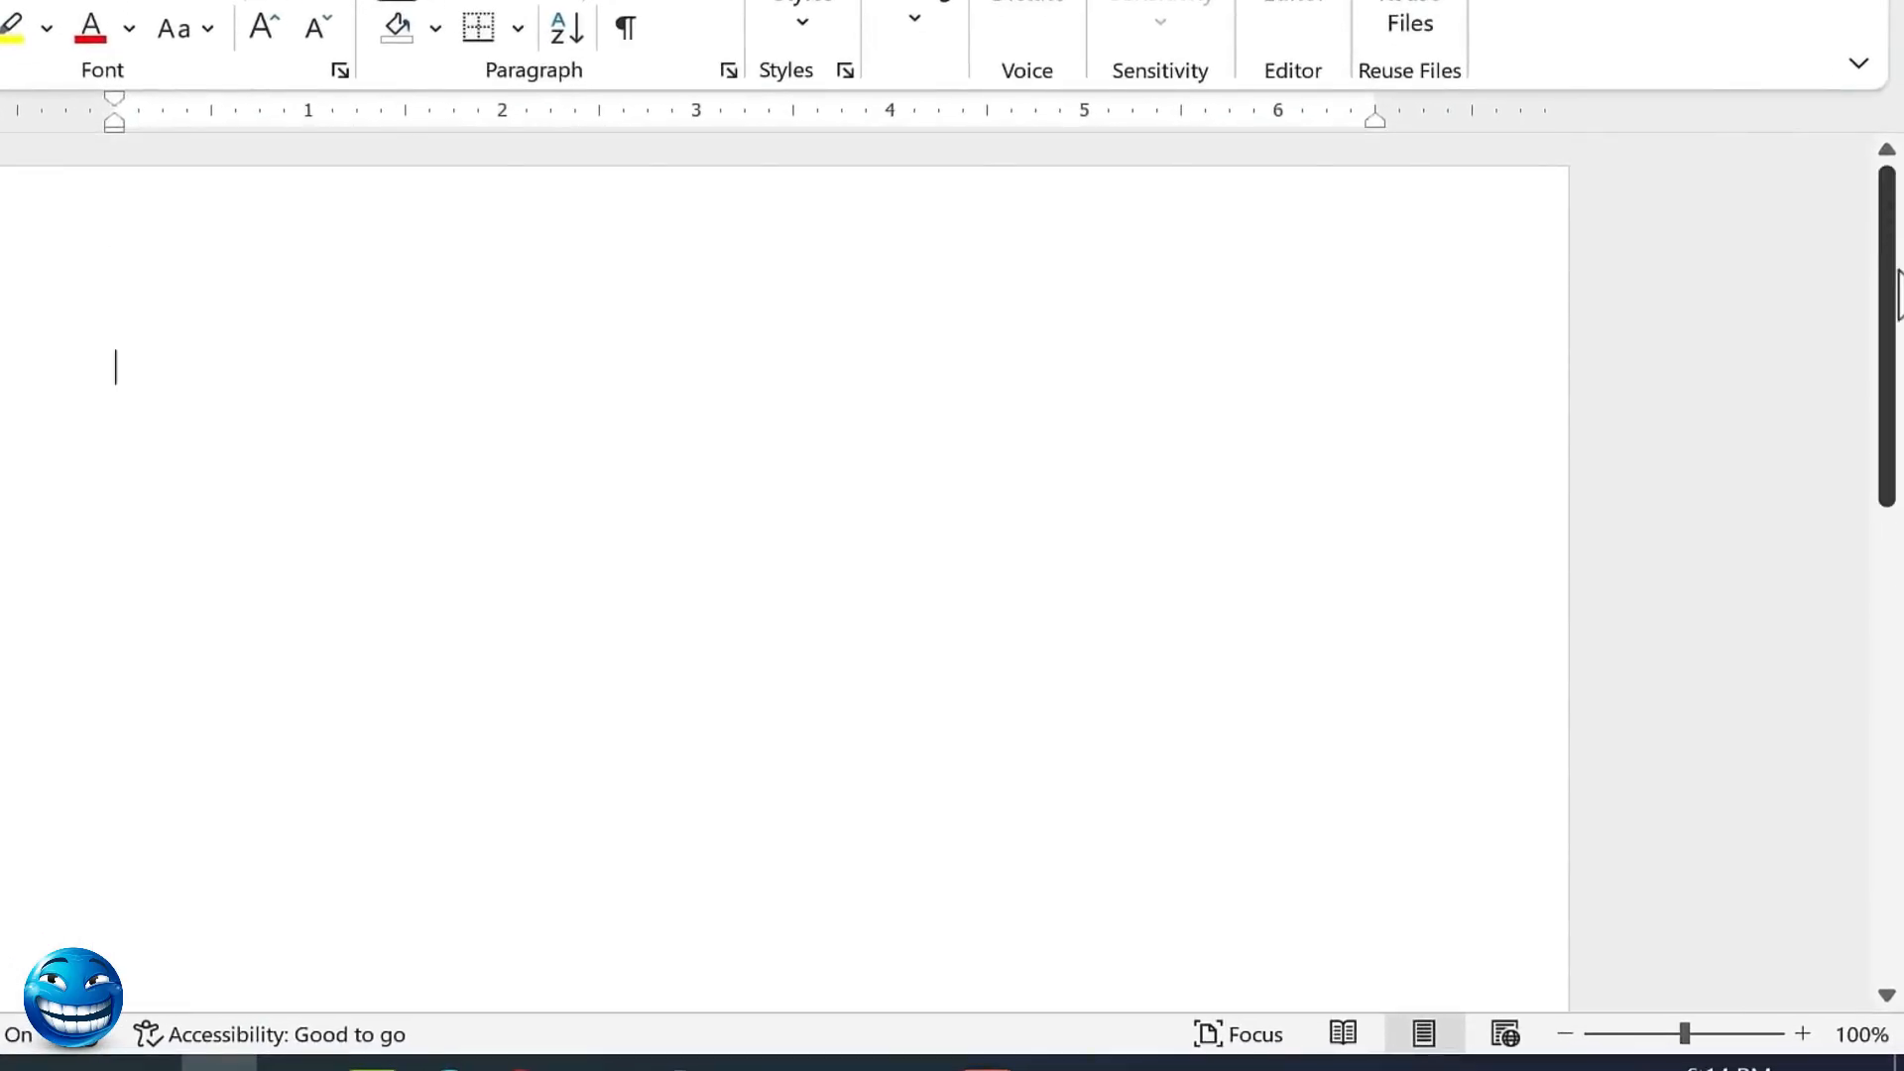
{"action": "left_click_drag", "start_coordinate": [1899, 295], "coordinate": [1900, 863]}
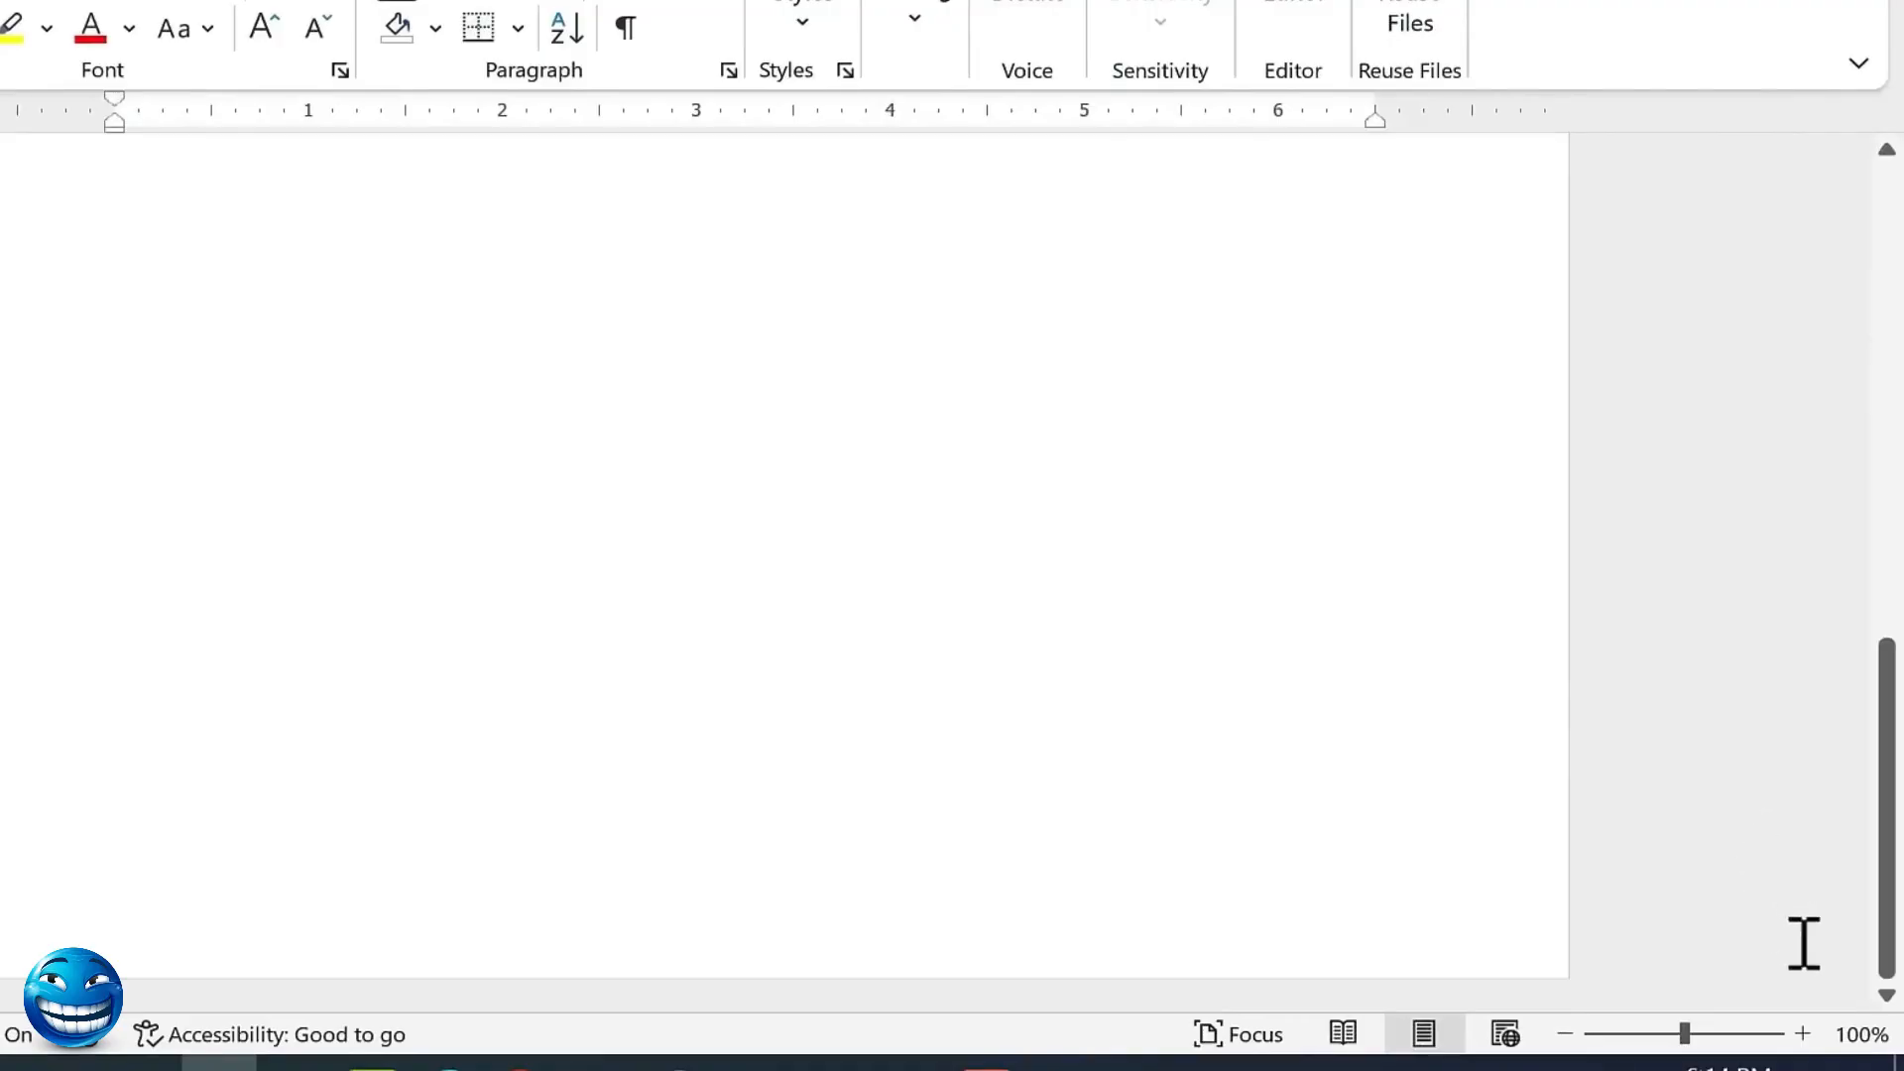
{"action": "left_click", "coordinate": [1886, 151]}
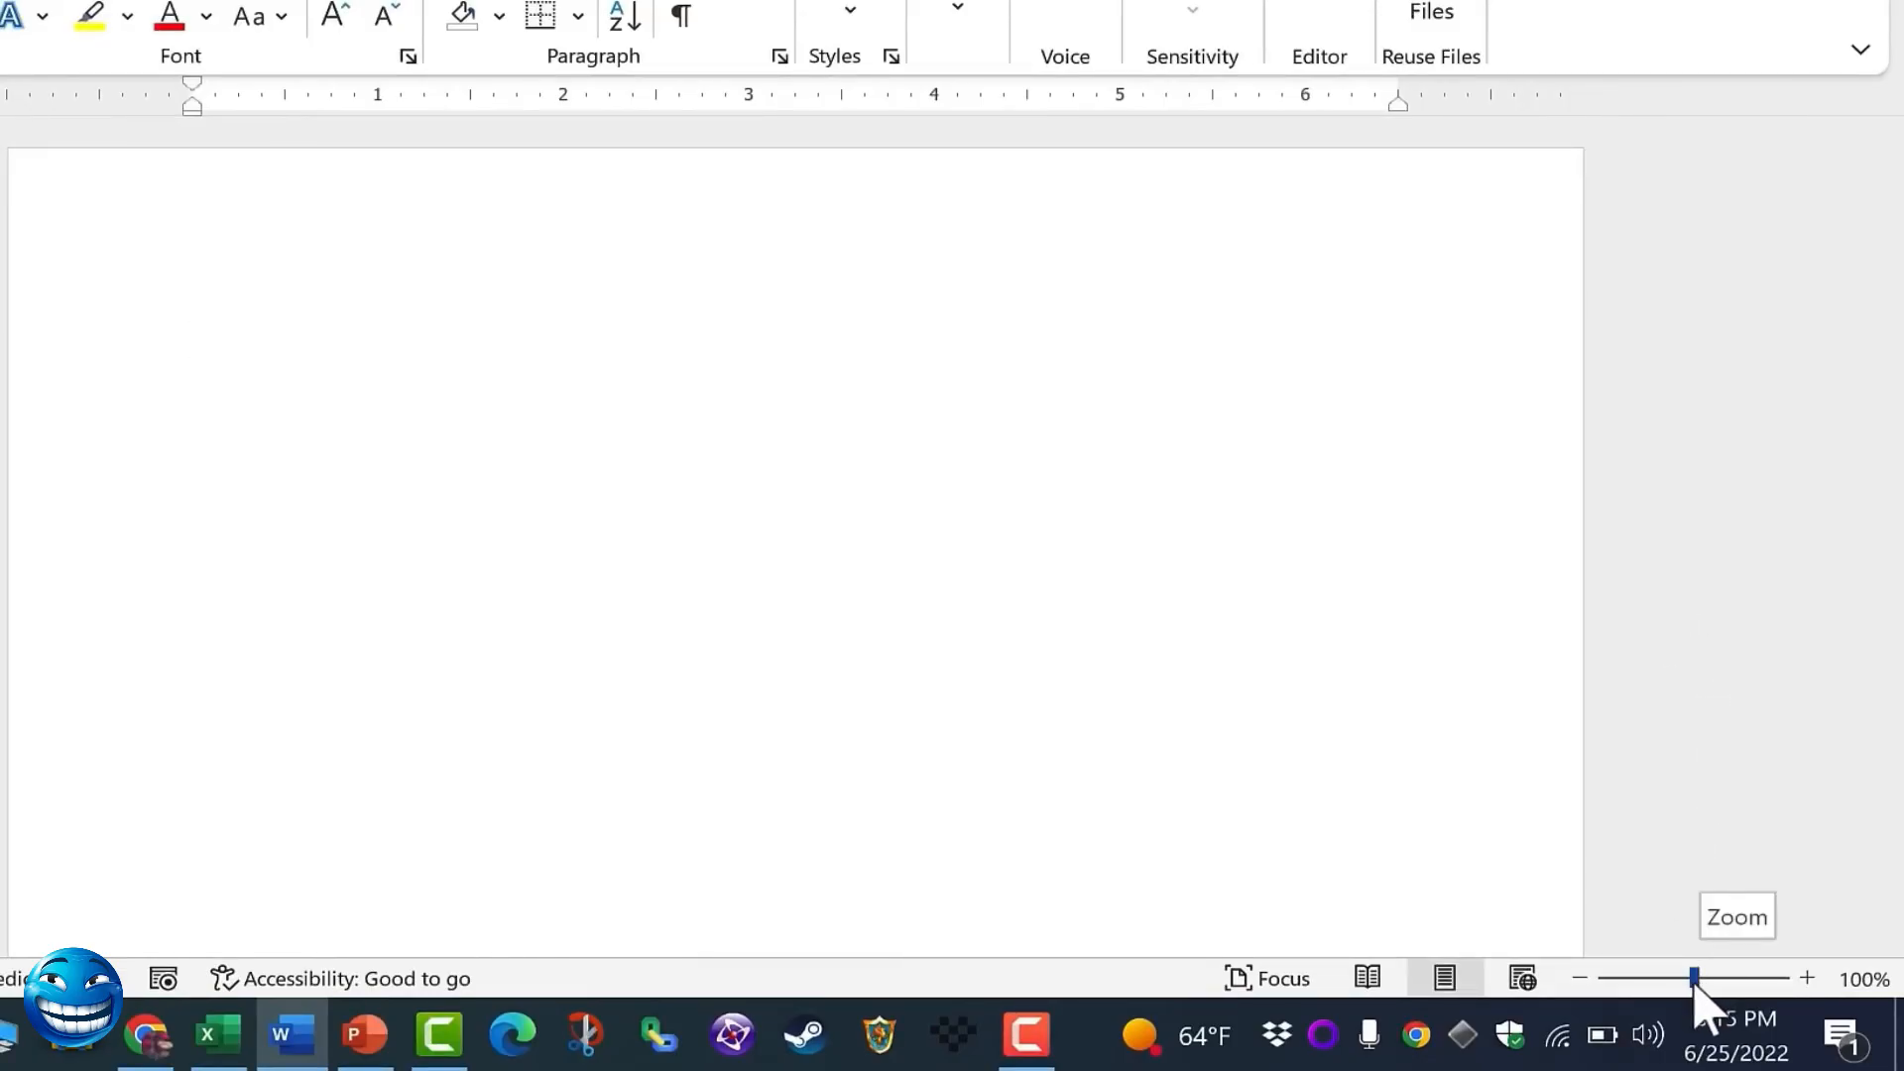
Magnify the page to 337%, view its left margin area, and return the zoom to 100%
{"action": "left_click_drag", "start_coordinate": [1695, 982], "coordinate": [1748, 982]}
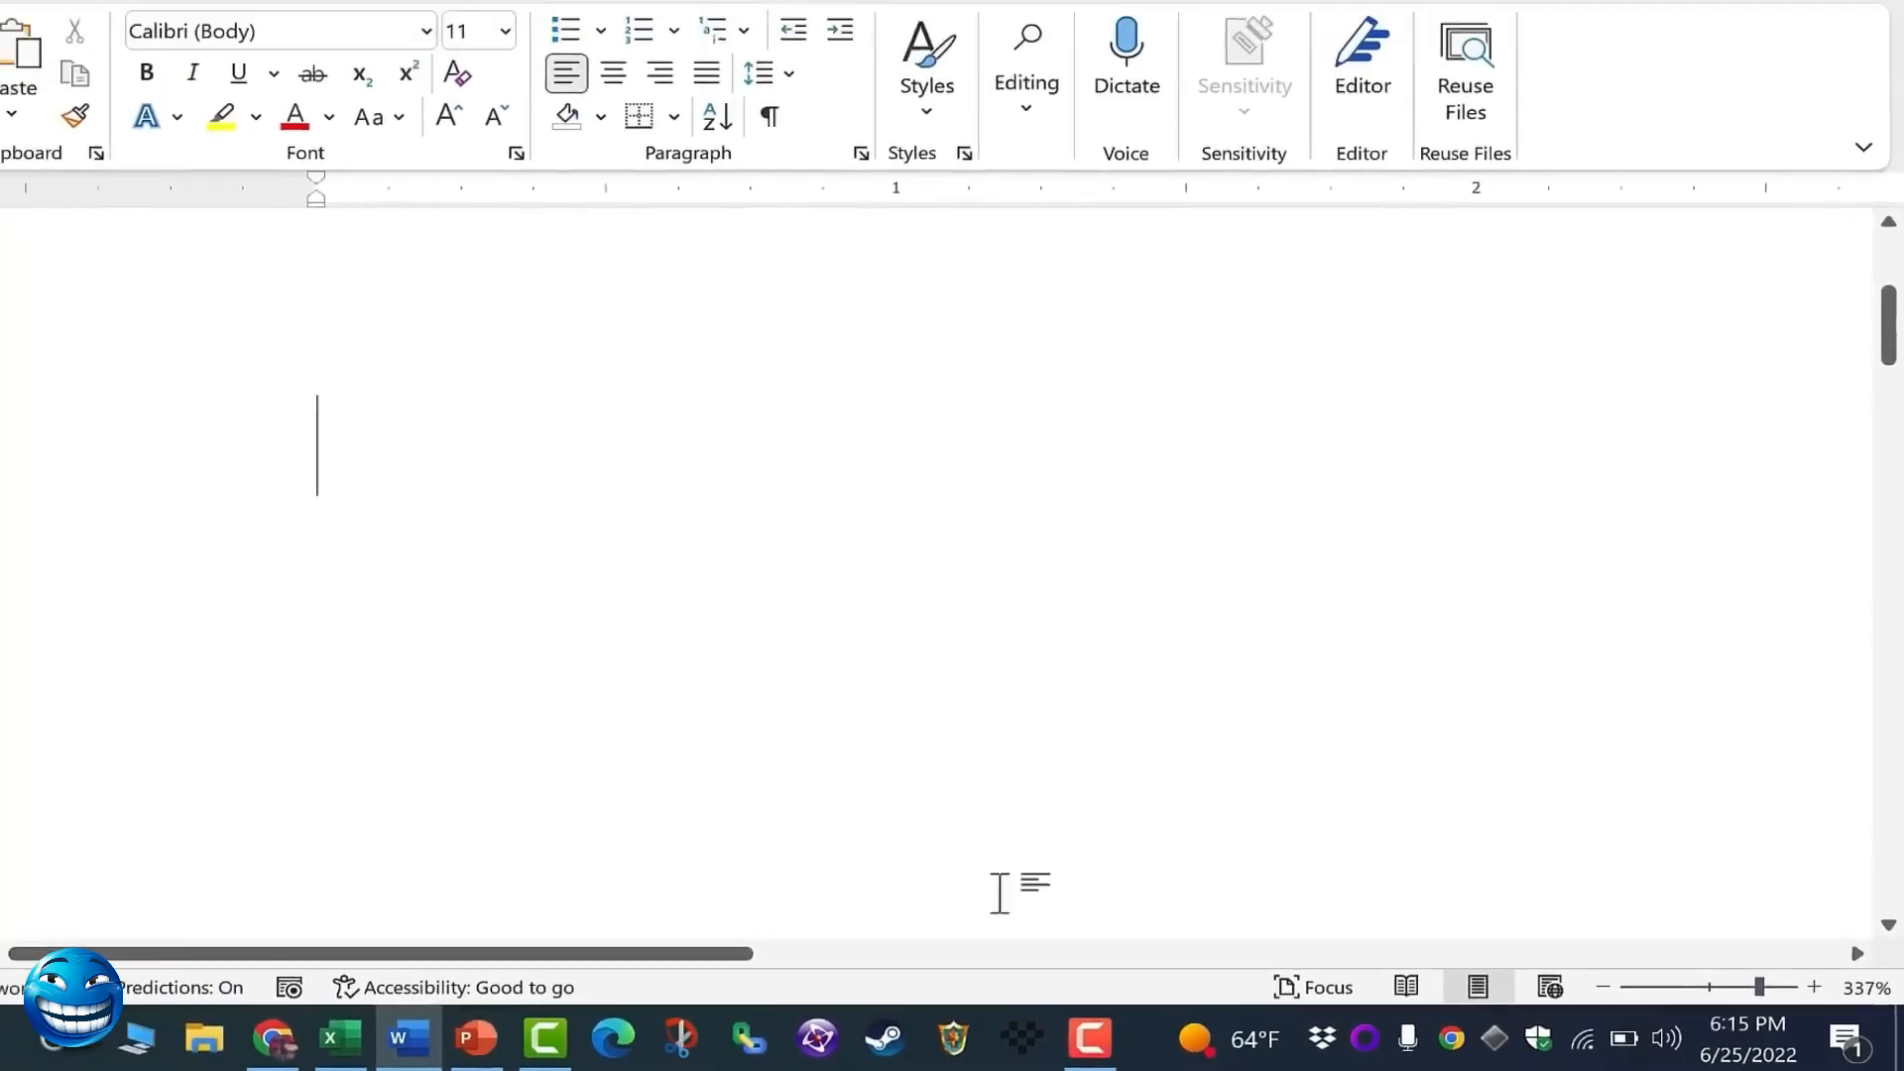
{"action": "left_click_drag", "start_coordinate": [747, 955], "coordinate": [412, 977]}
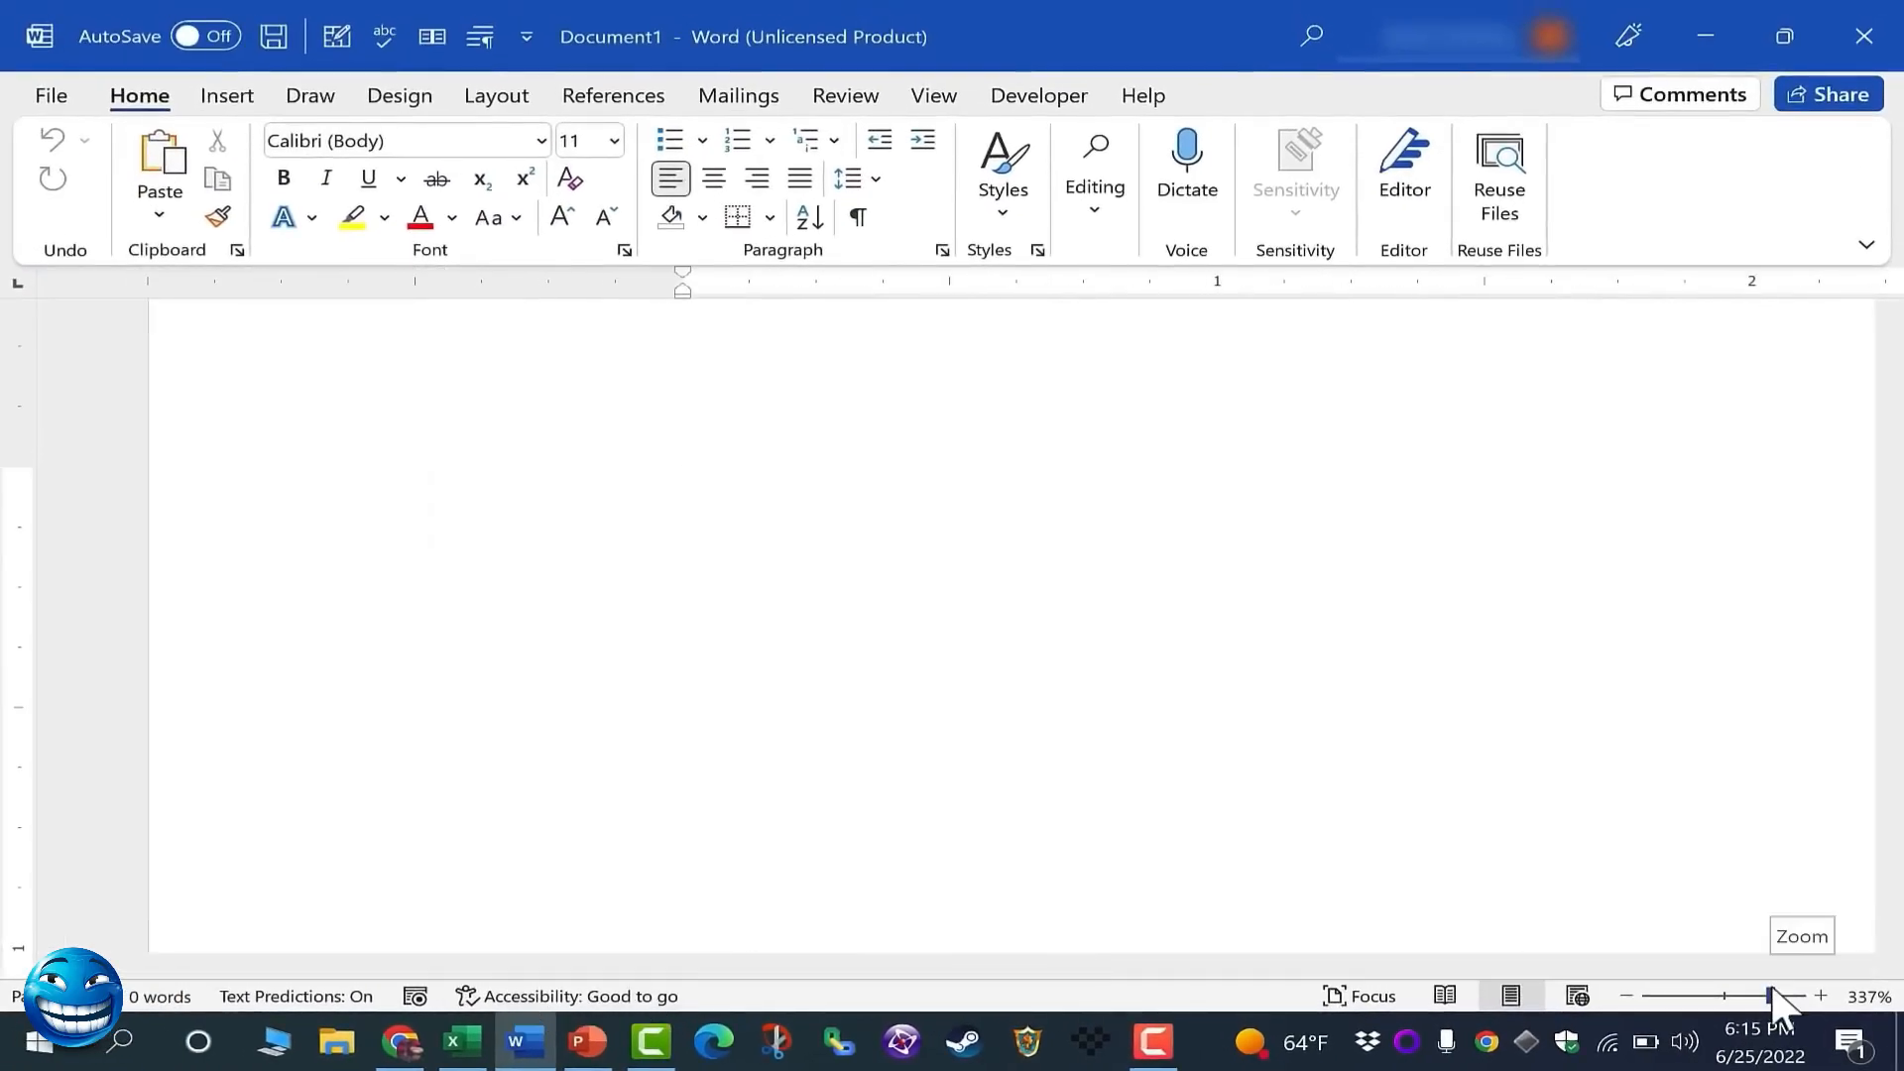
{"action": "left_click_drag", "start_coordinate": [1773, 998], "coordinate": [1724, 996]}
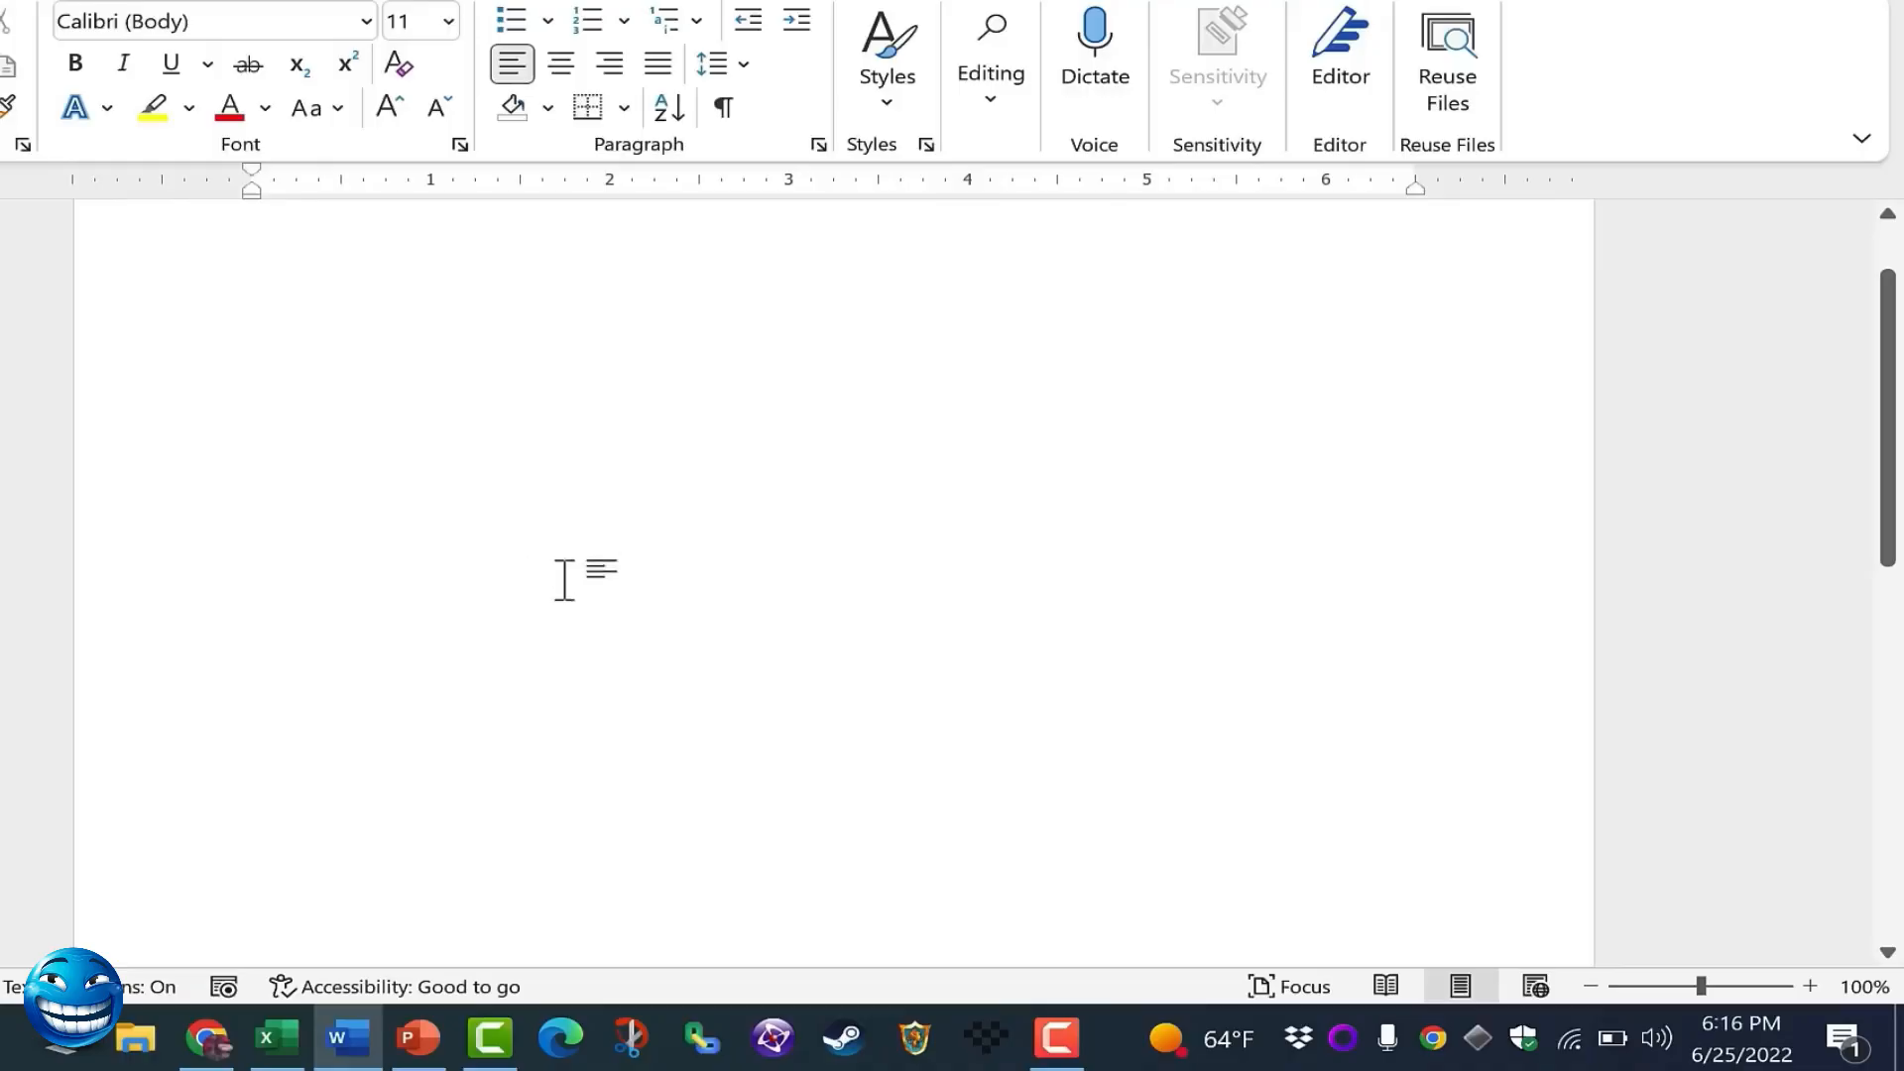
Try the alternative document views, including Read Mode and Focus, and return to the normal page view
{"action": "left_click", "coordinate": [1535, 987]}
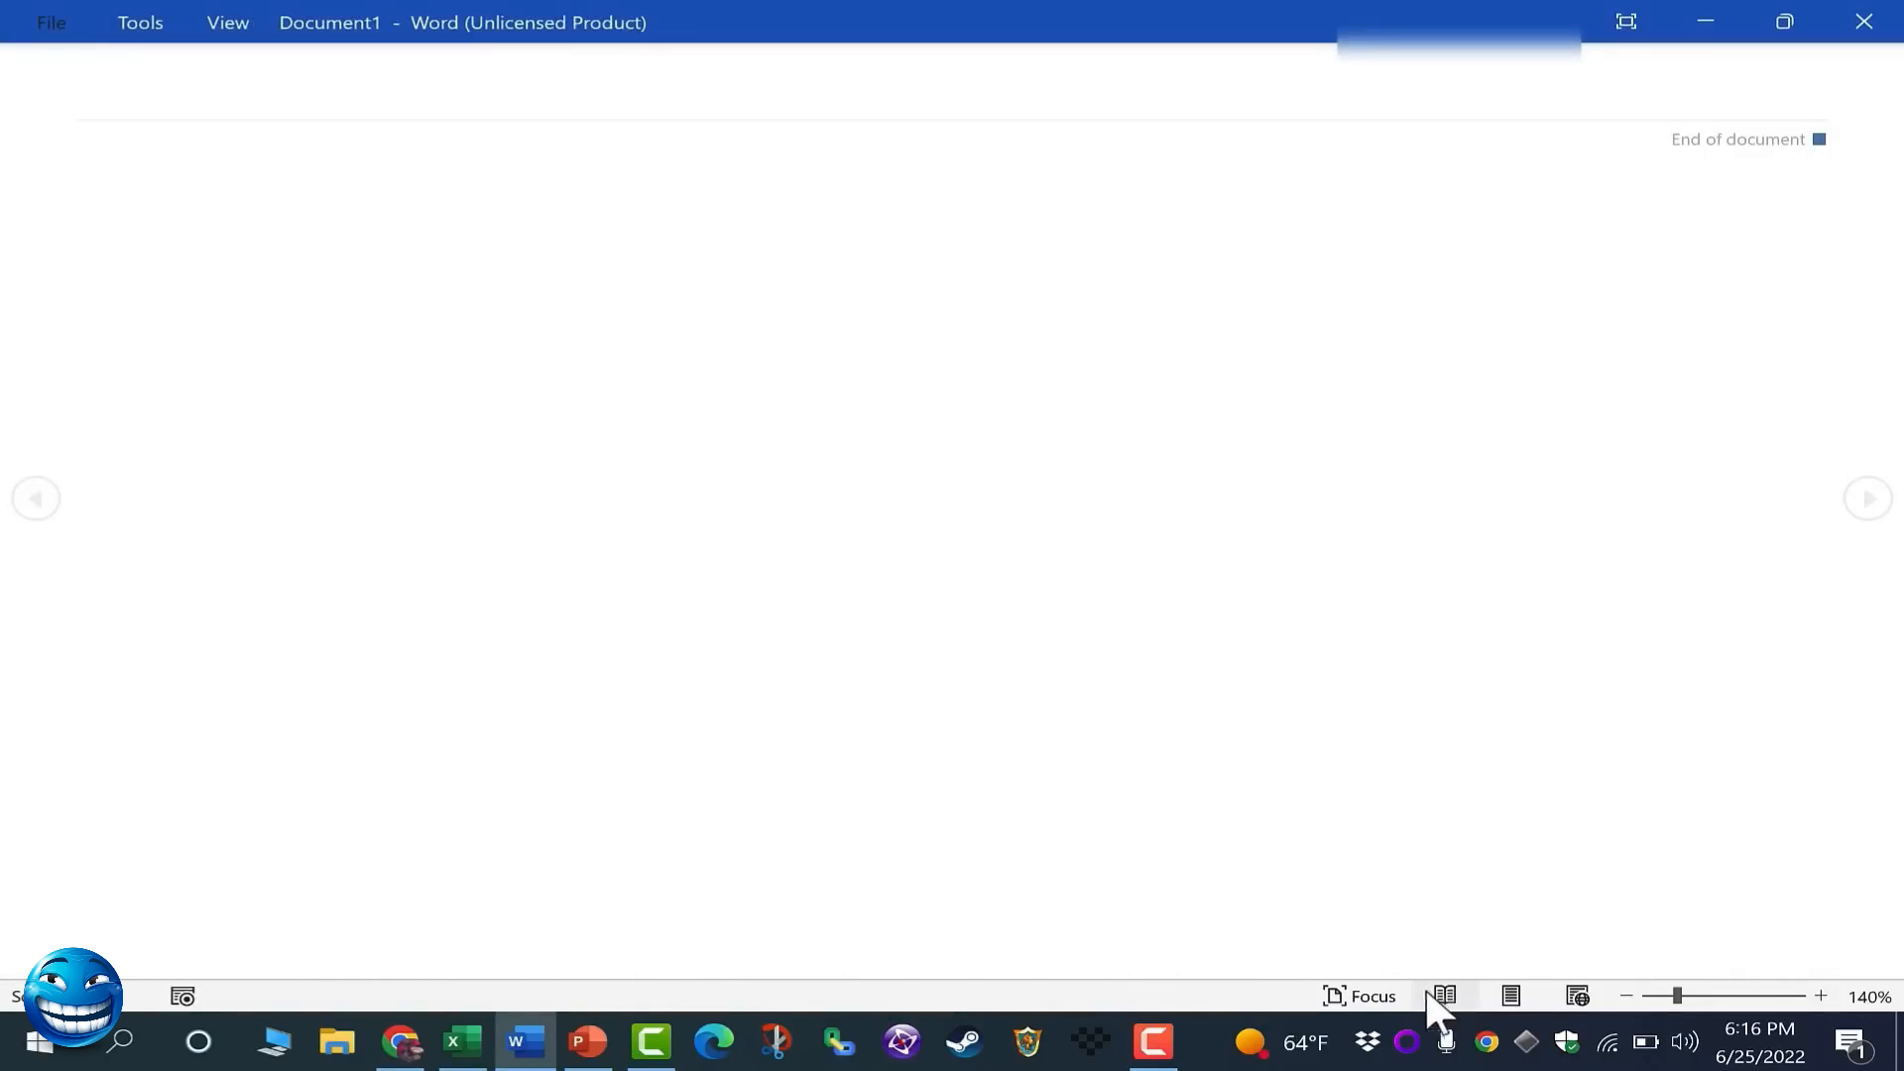
{"action": "left_click", "coordinate": [1356, 992]}
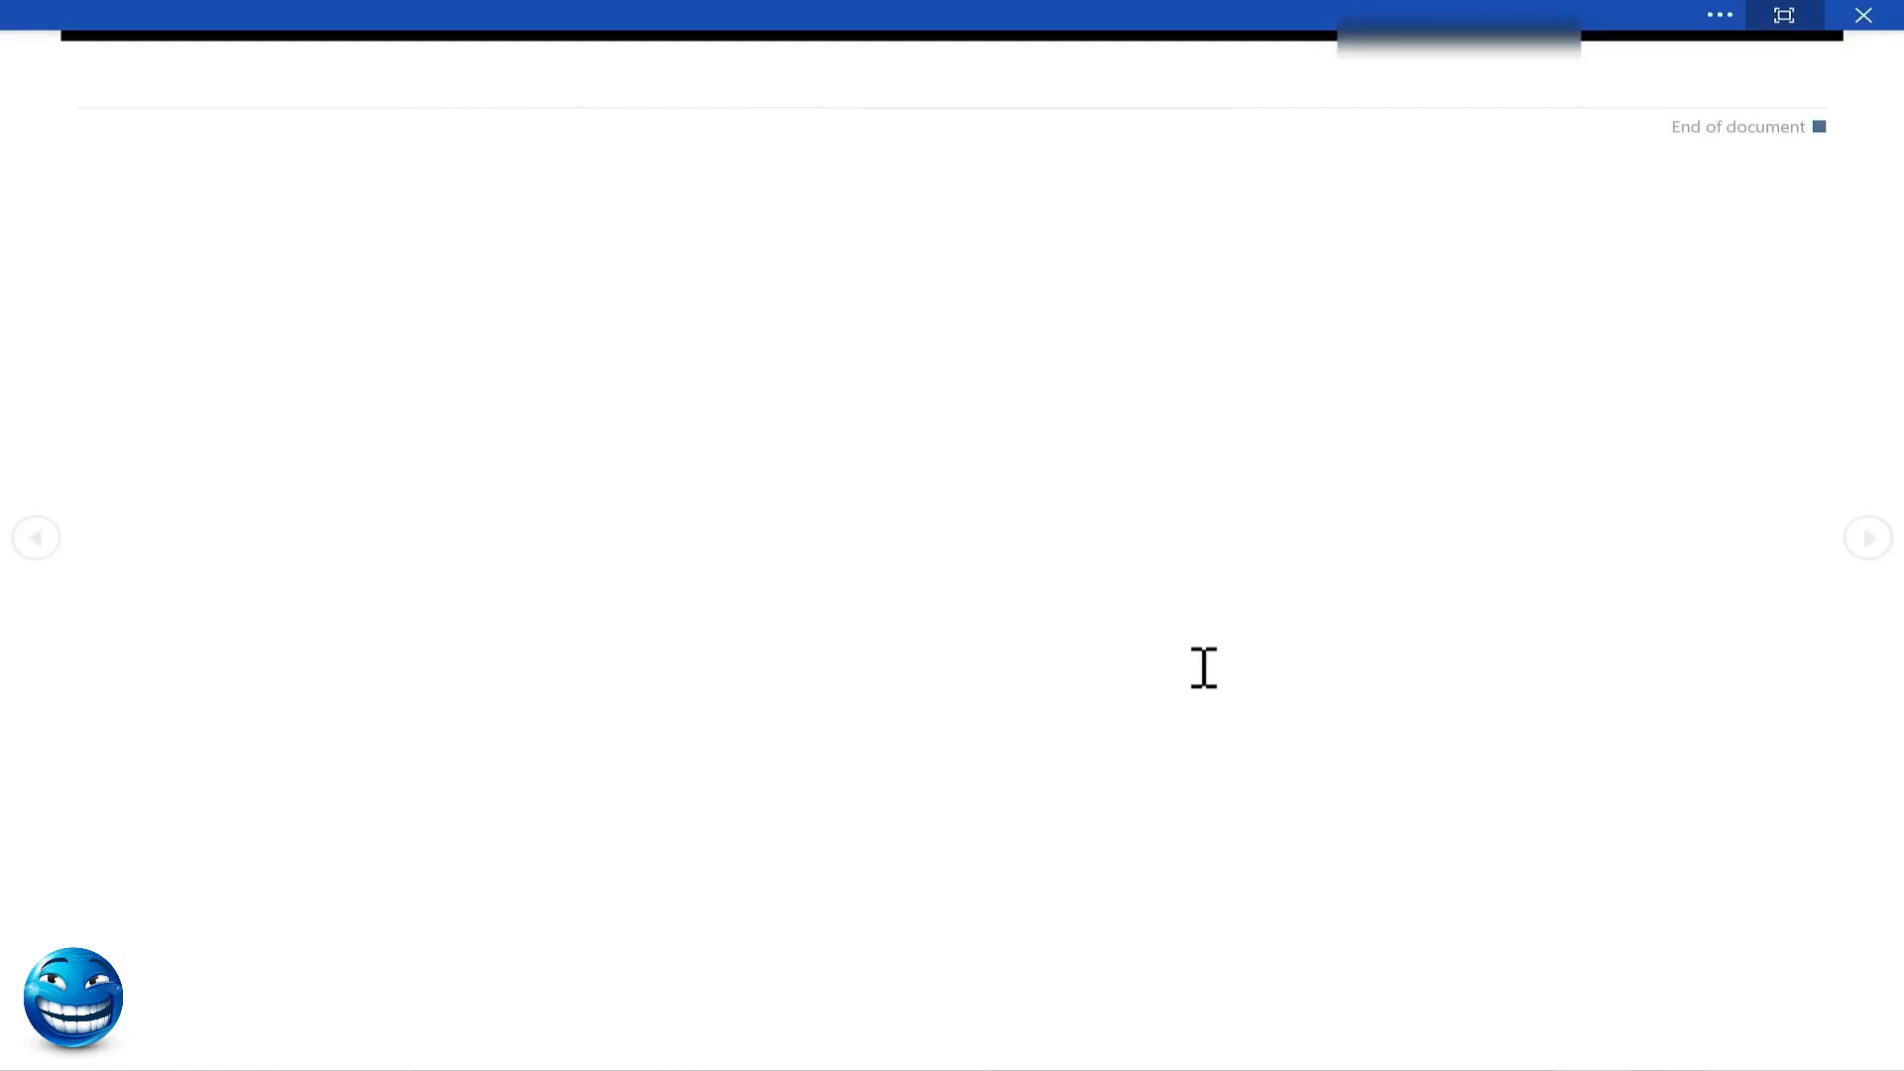
{"action": "key", "text": "Escape"}
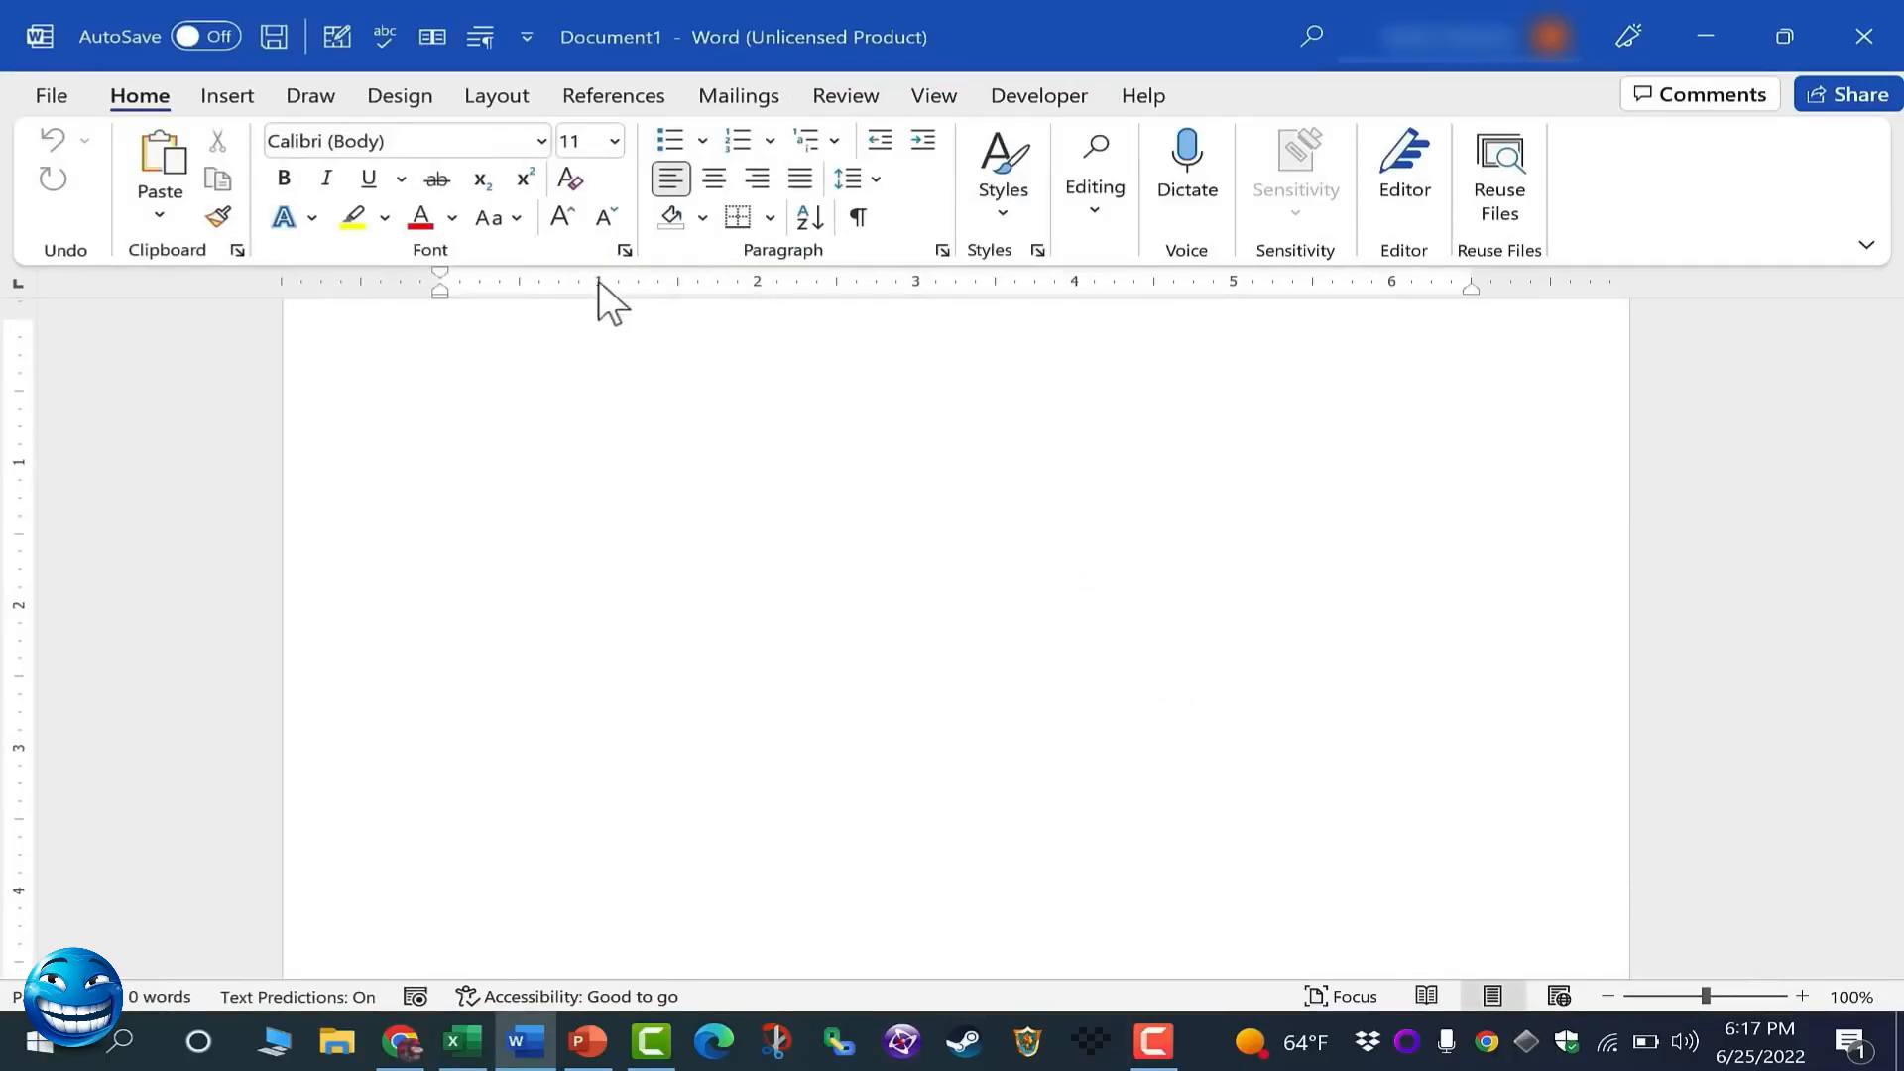
{"action": "scroll", "coordinate": [557, 327], "scroll_direction": "up", "scroll_amount": 2}
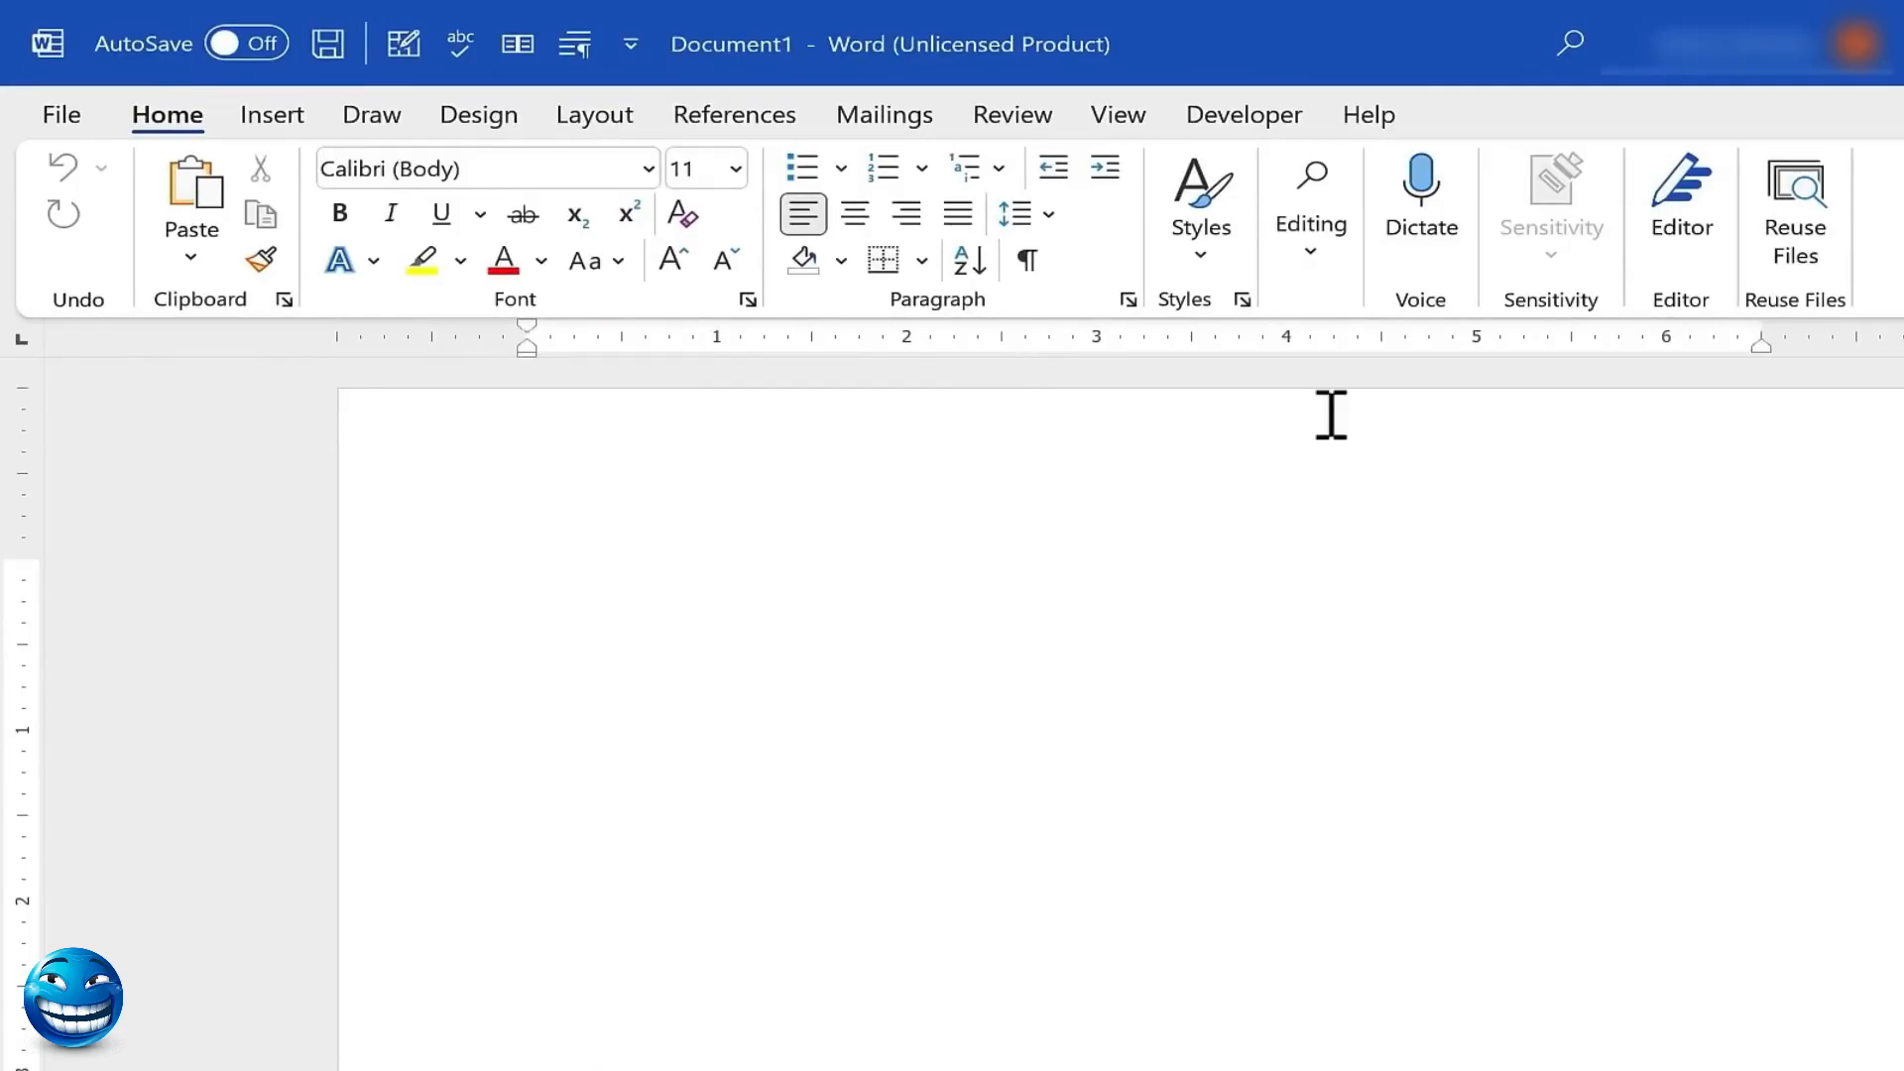
{"action": "scroll", "coordinate": [876, 472], "scroll_direction": "down", "scroll_amount": 1}
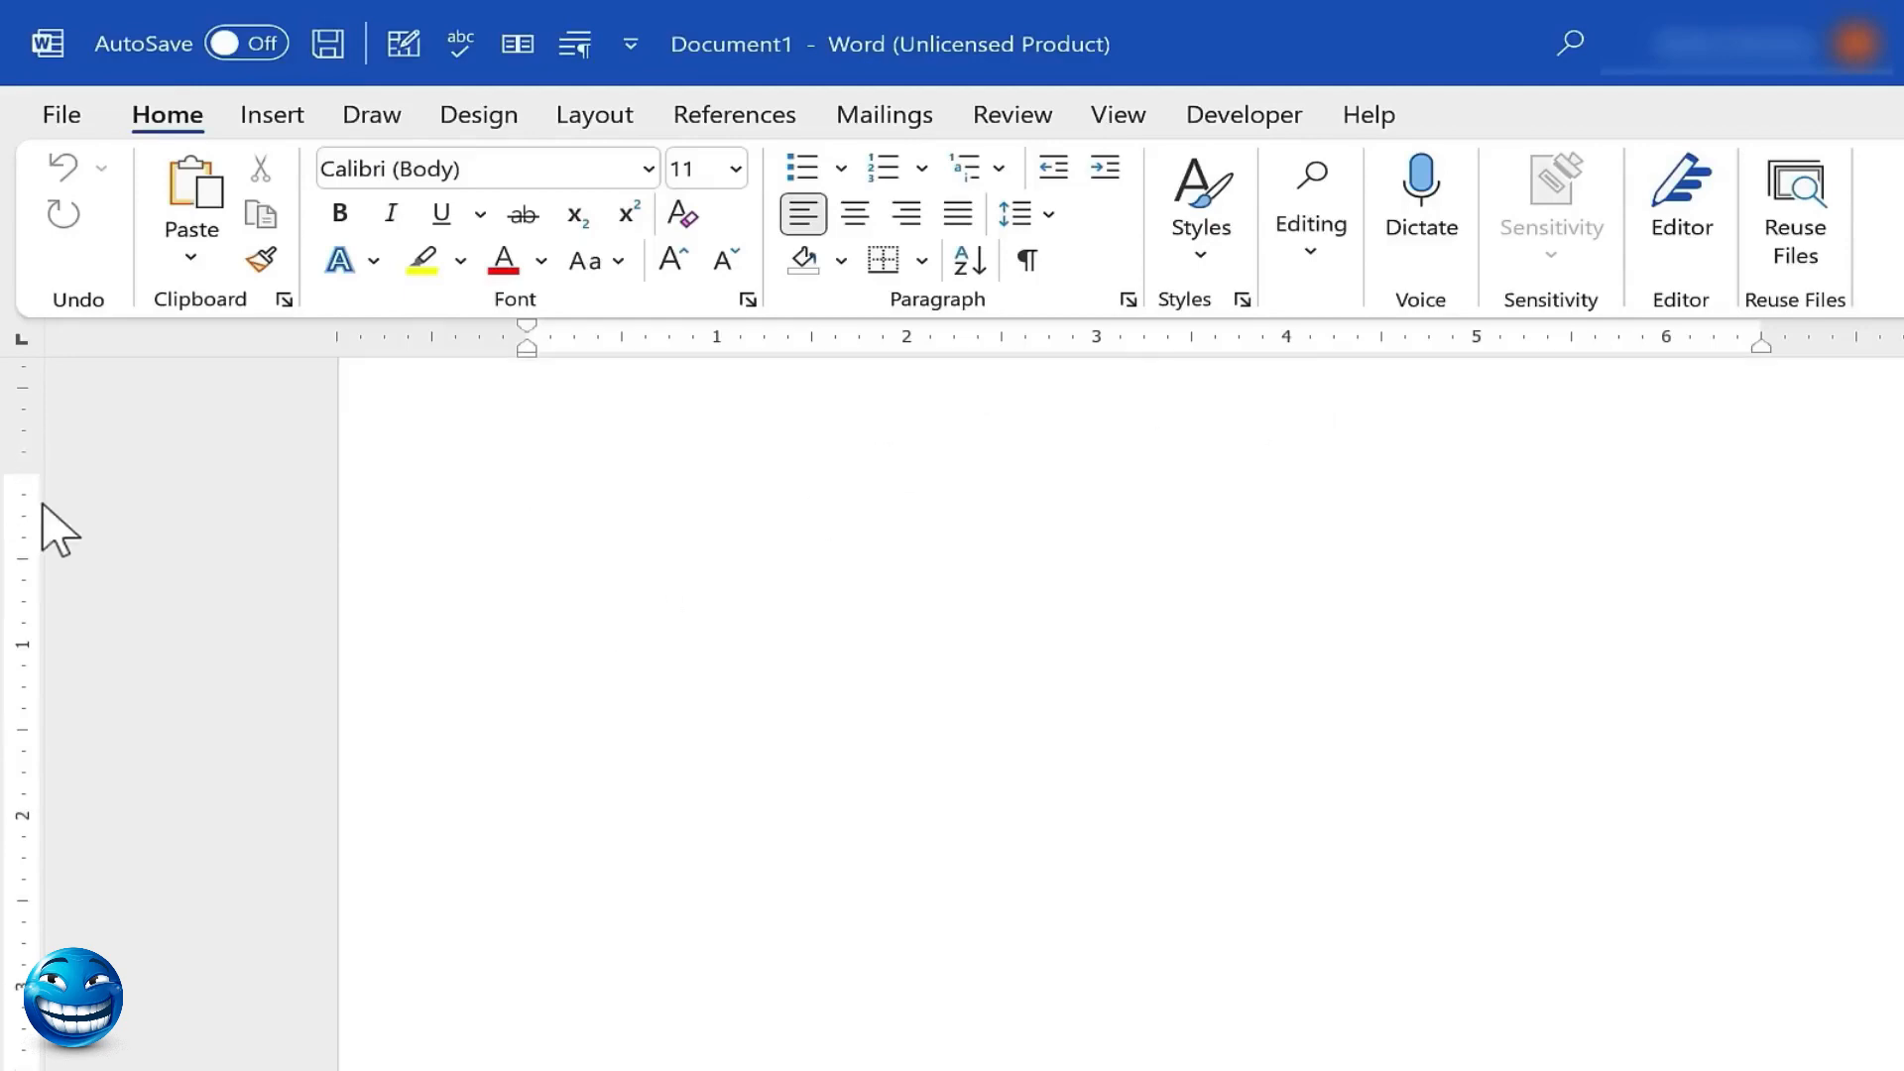
{"action": "scroll", "coordinate": [649, 382], "scroll_direction": "up", "scroll_amount": 1}
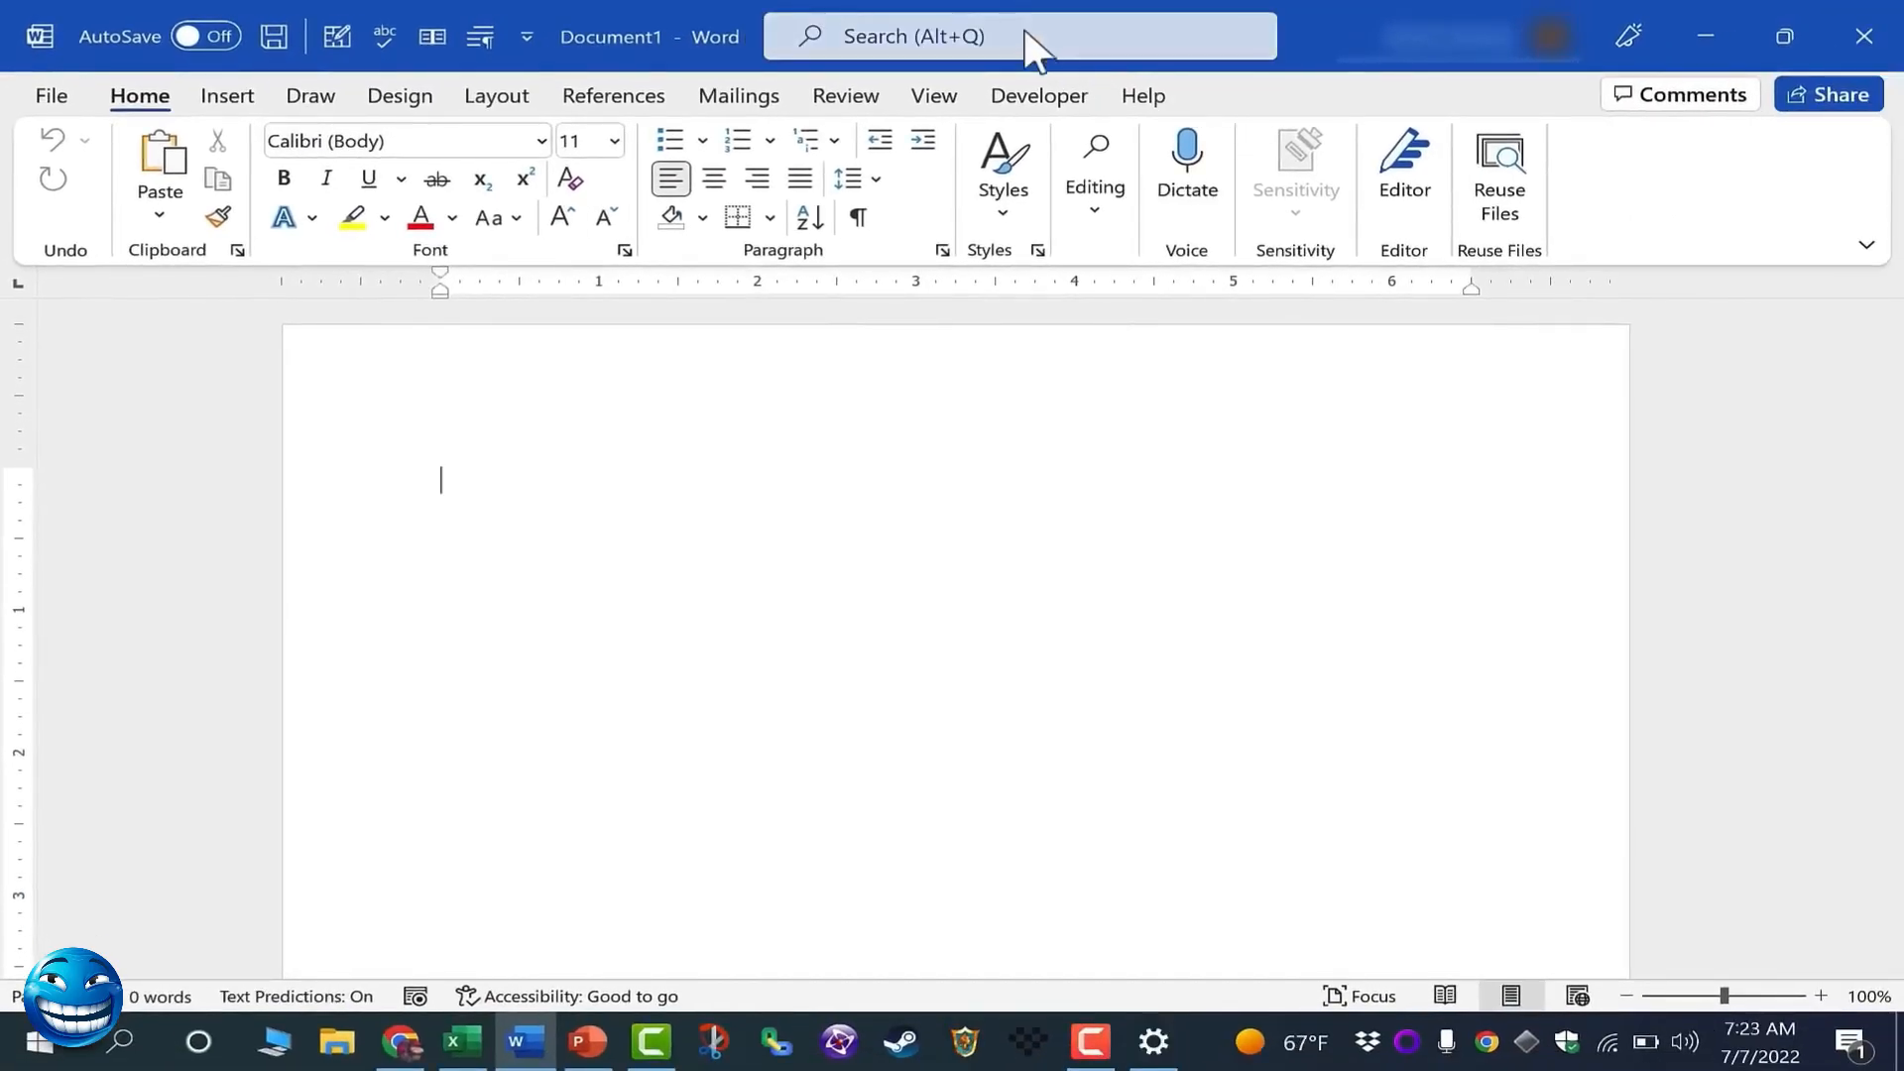
Check the recently used and suggested actions offered by the search feature, and dismiss them
{"action": "left_click", "coordinate": [920, 44]}
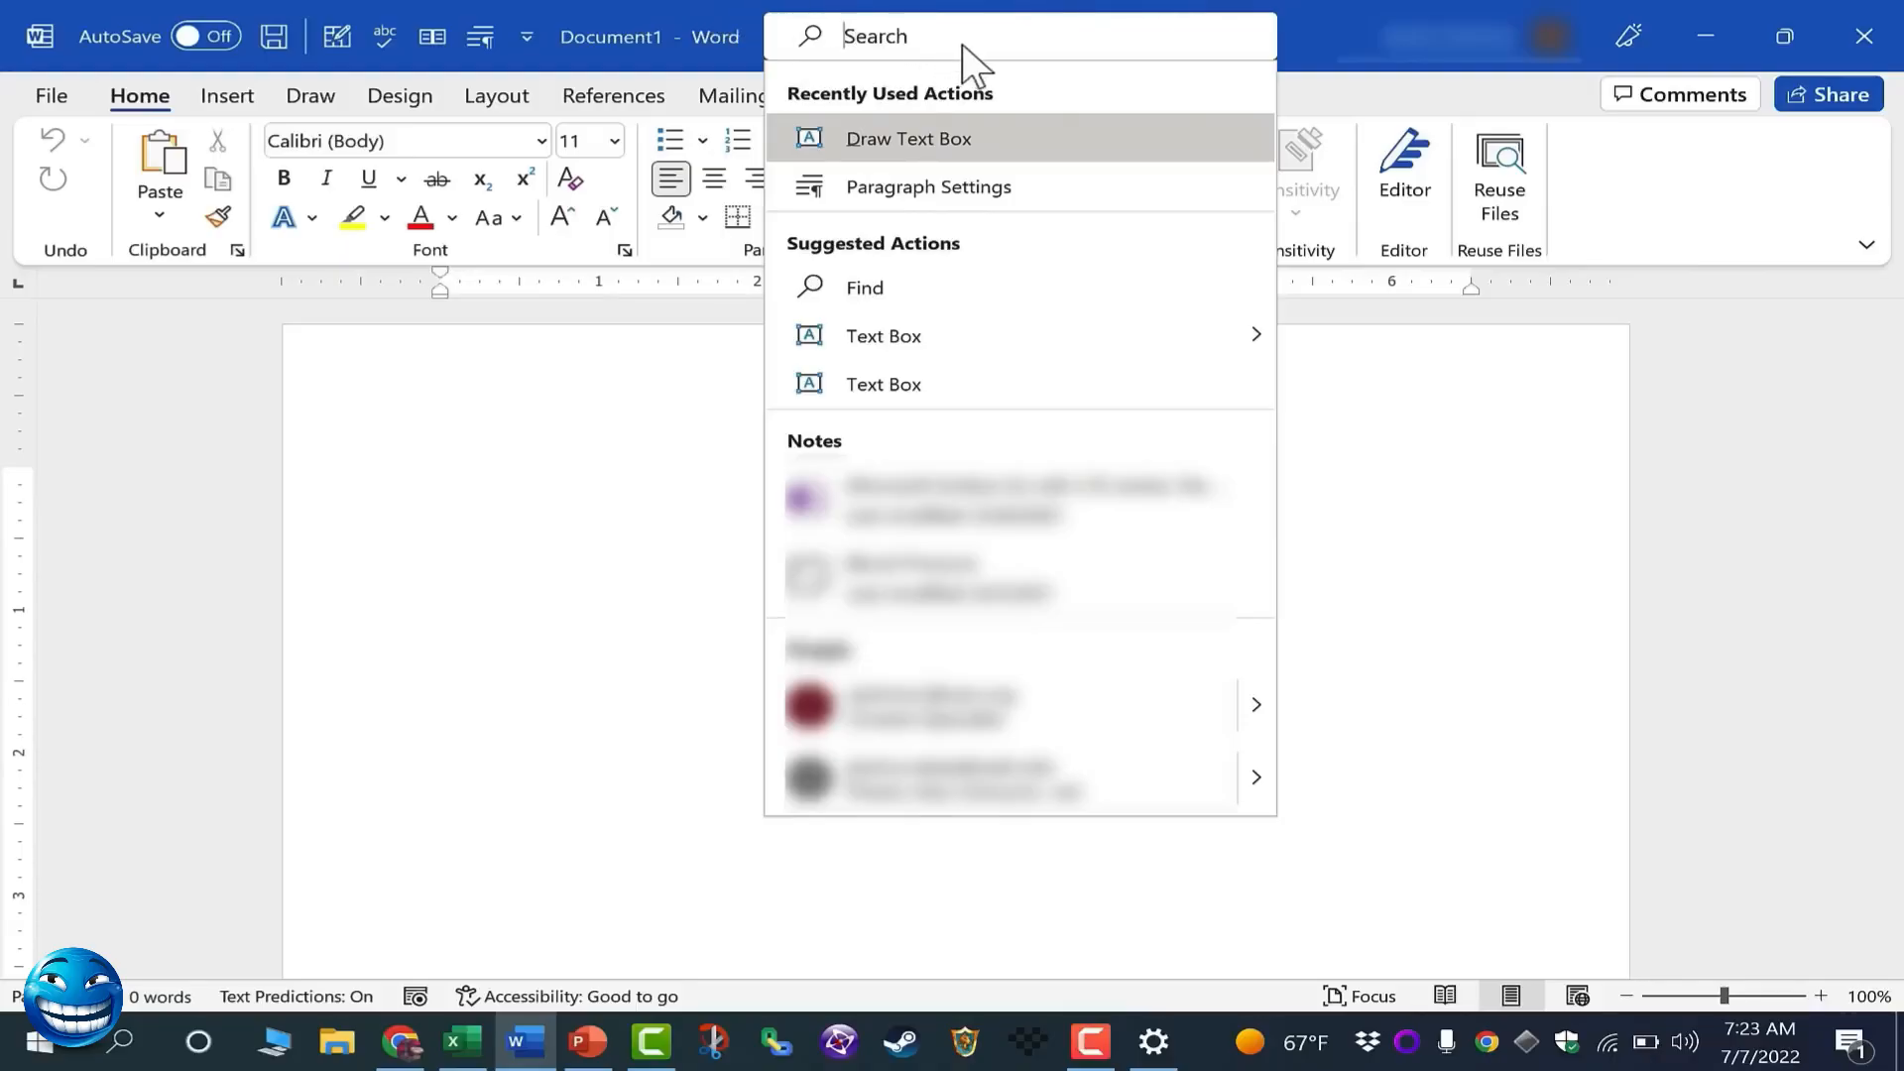
{"action": "left_click", "coordinate": [1292, 644]}
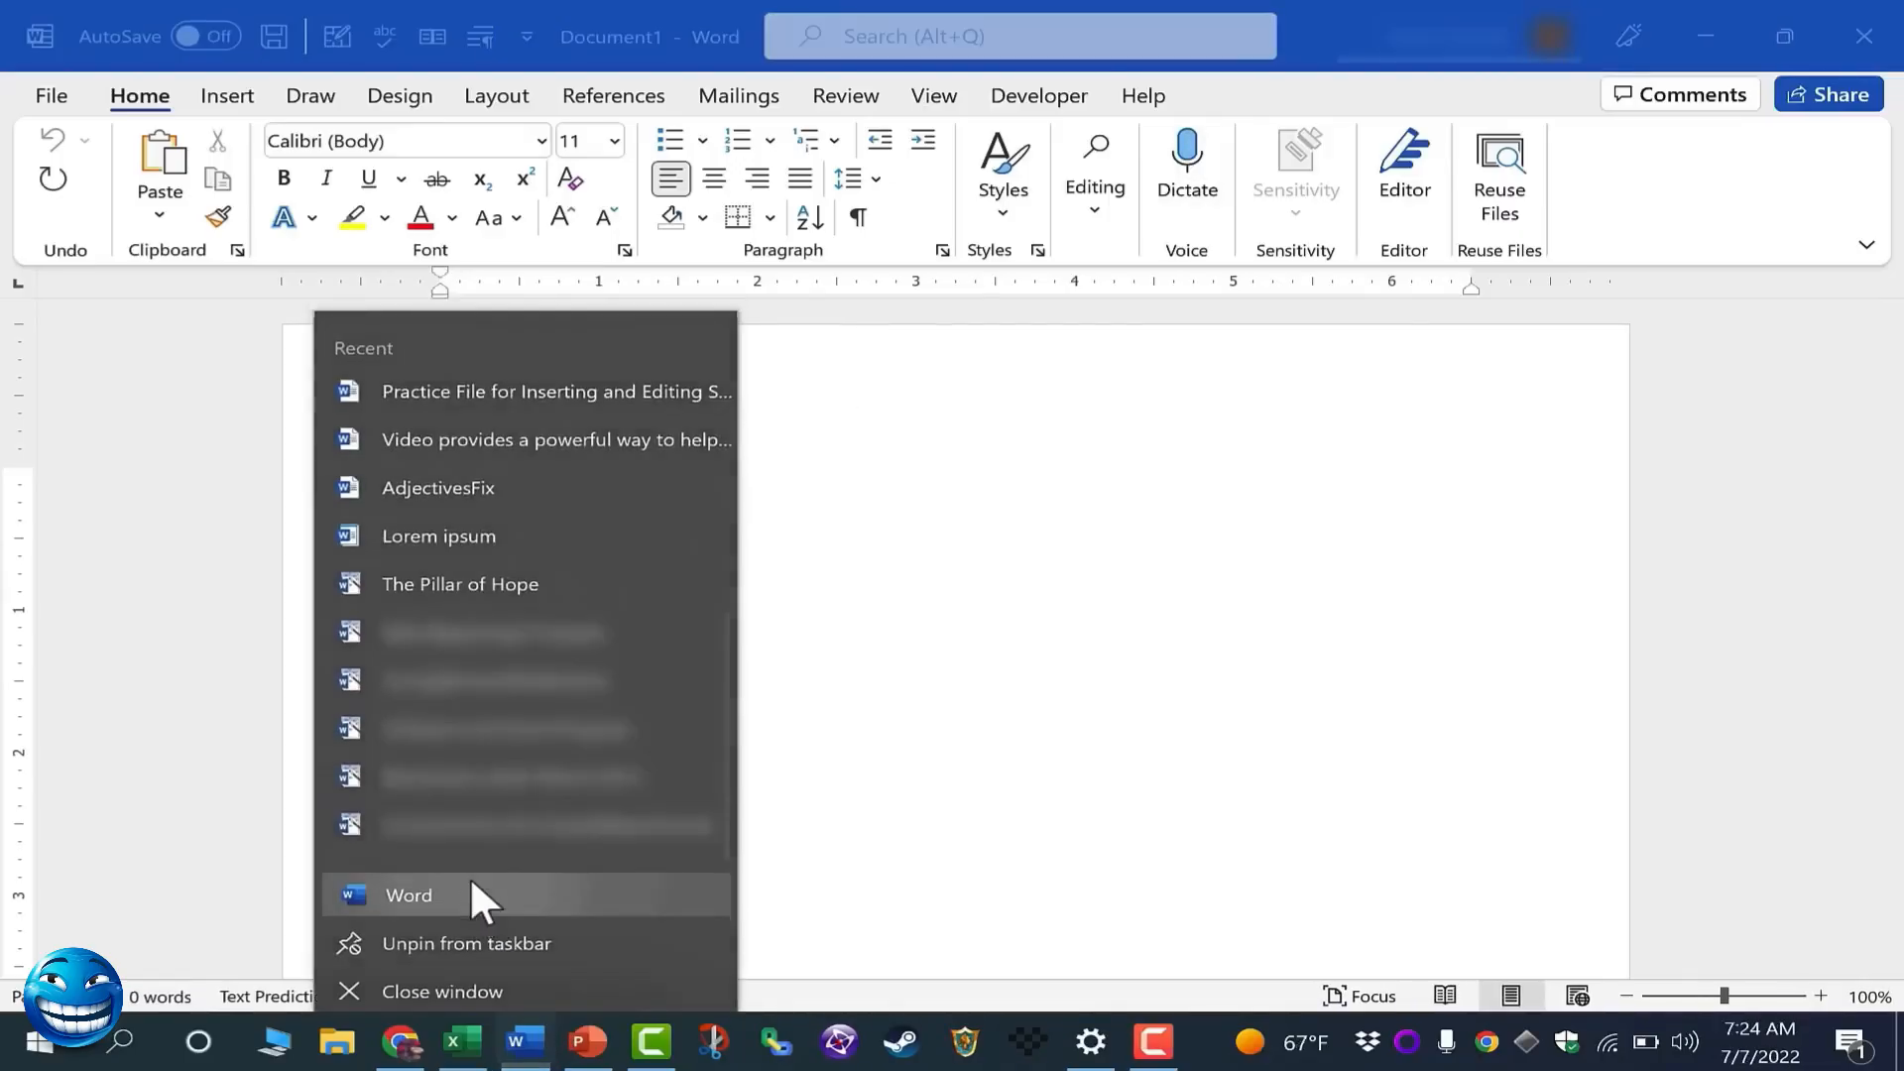
Open another Word window, browse the available templates, and create a blank document
{"action": "left_click", "coordinate": [472, 883]}
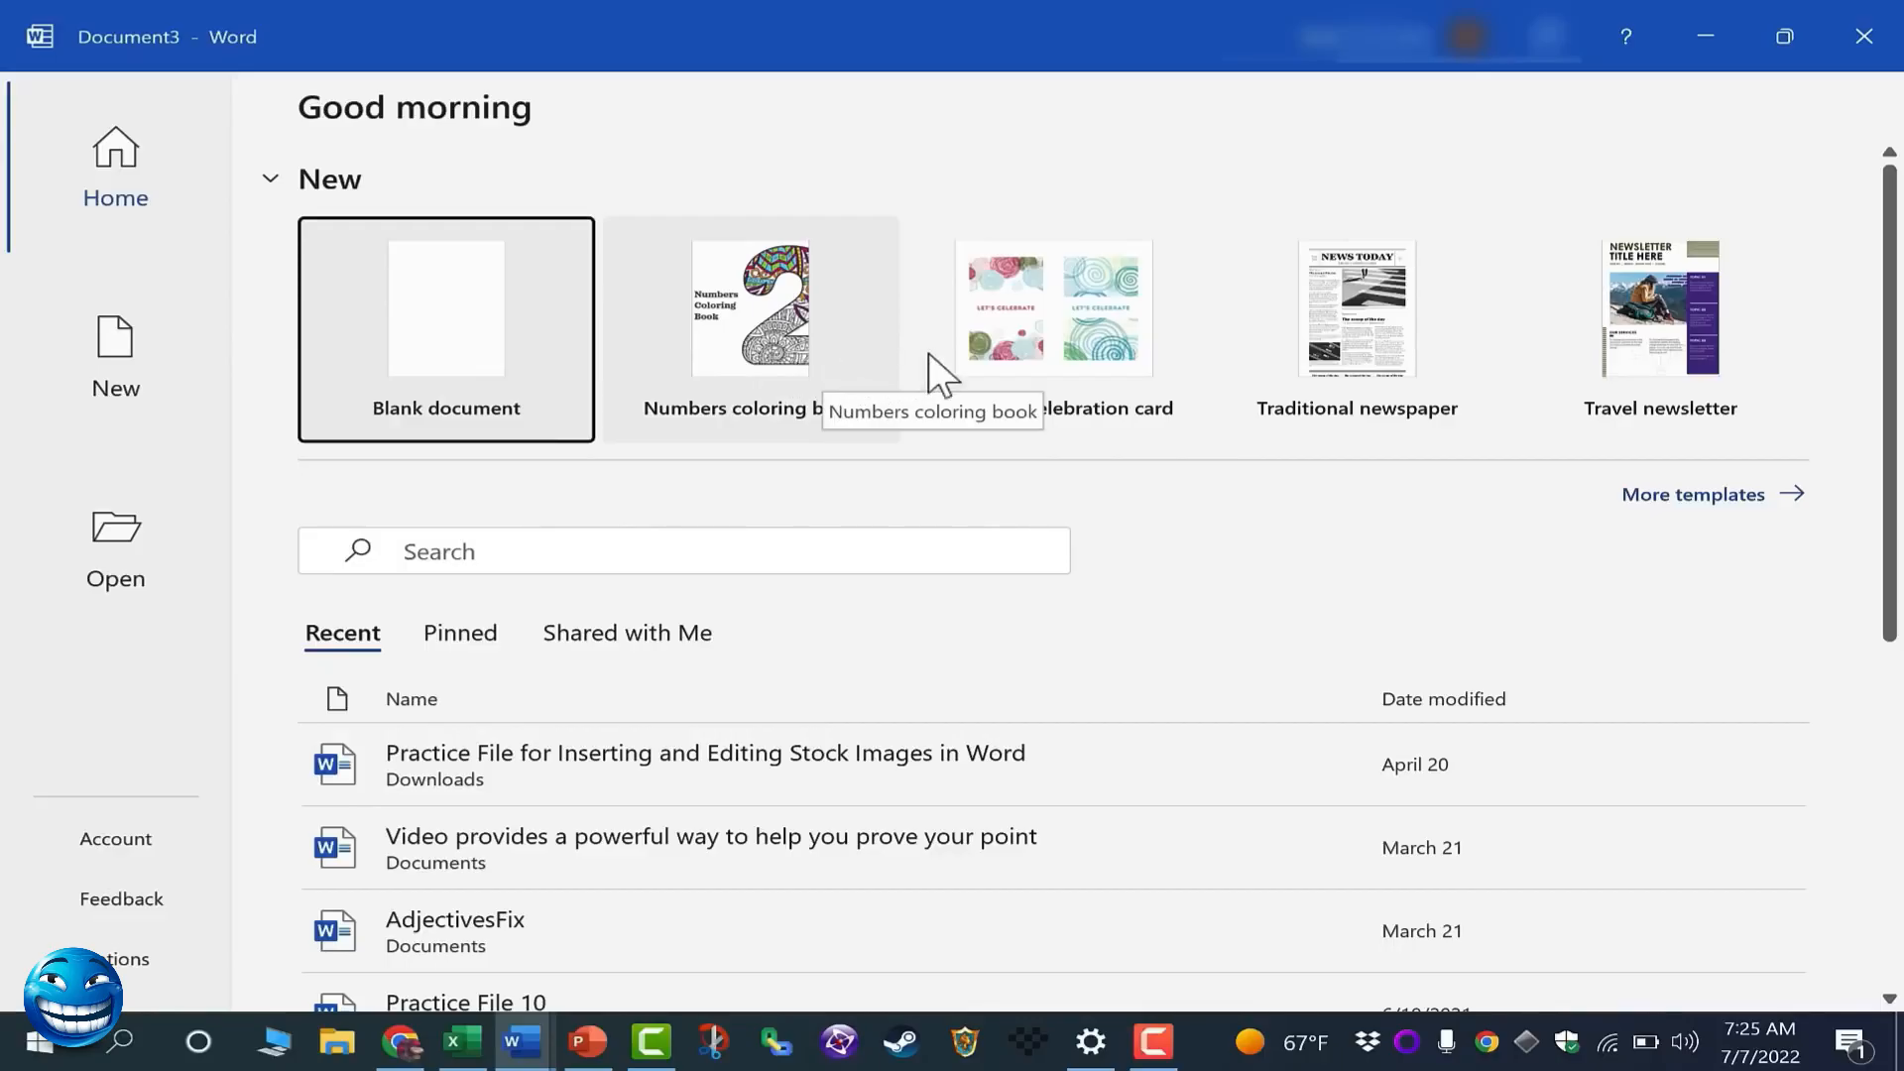
{"action": "left_click", "coordinate": [1793, 501]}
{"action": "scroll", "coordinate": [952, 535], "scroll_direction": "down", "scroll_amount": 5}
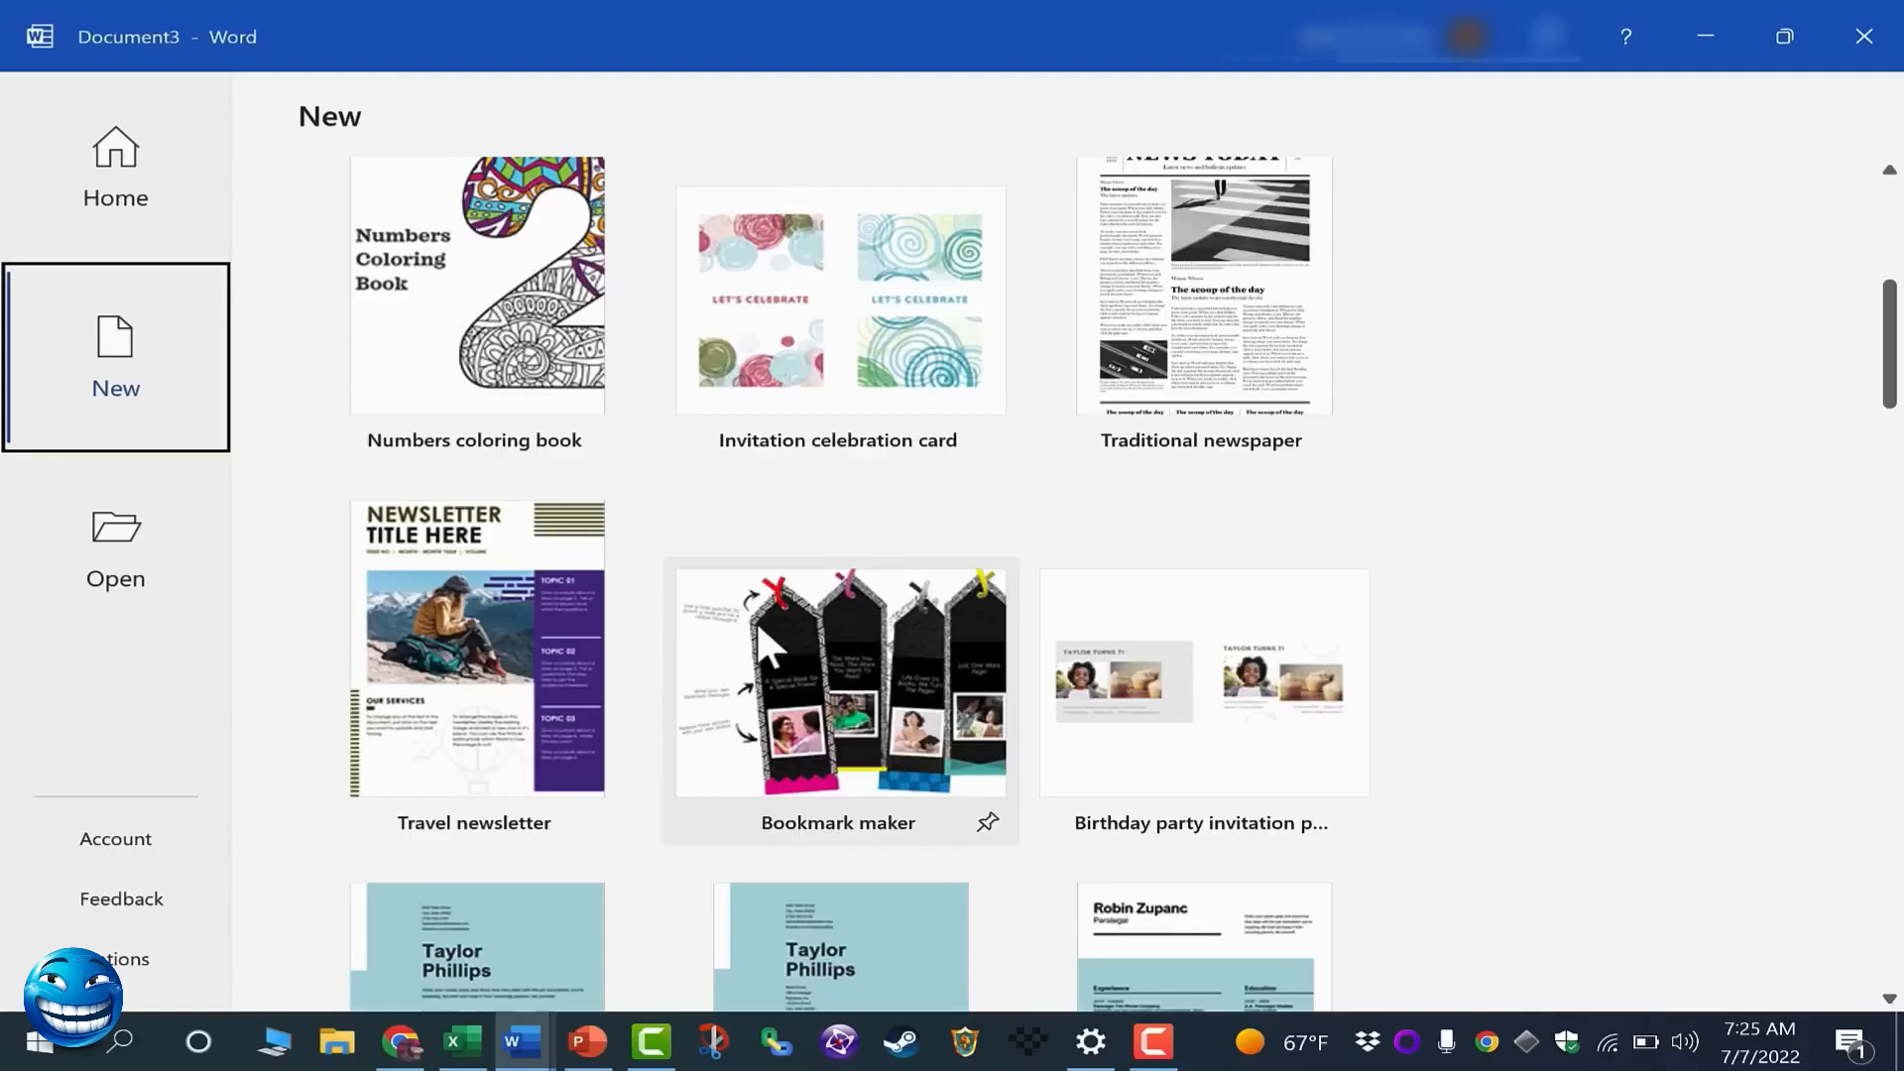
{"action": "scroll", "coordinate": [768, 645], "scroll_direction": "up", "scroll_amount": 5}
{"action": "left_click", "coordinate": [426, 530]}
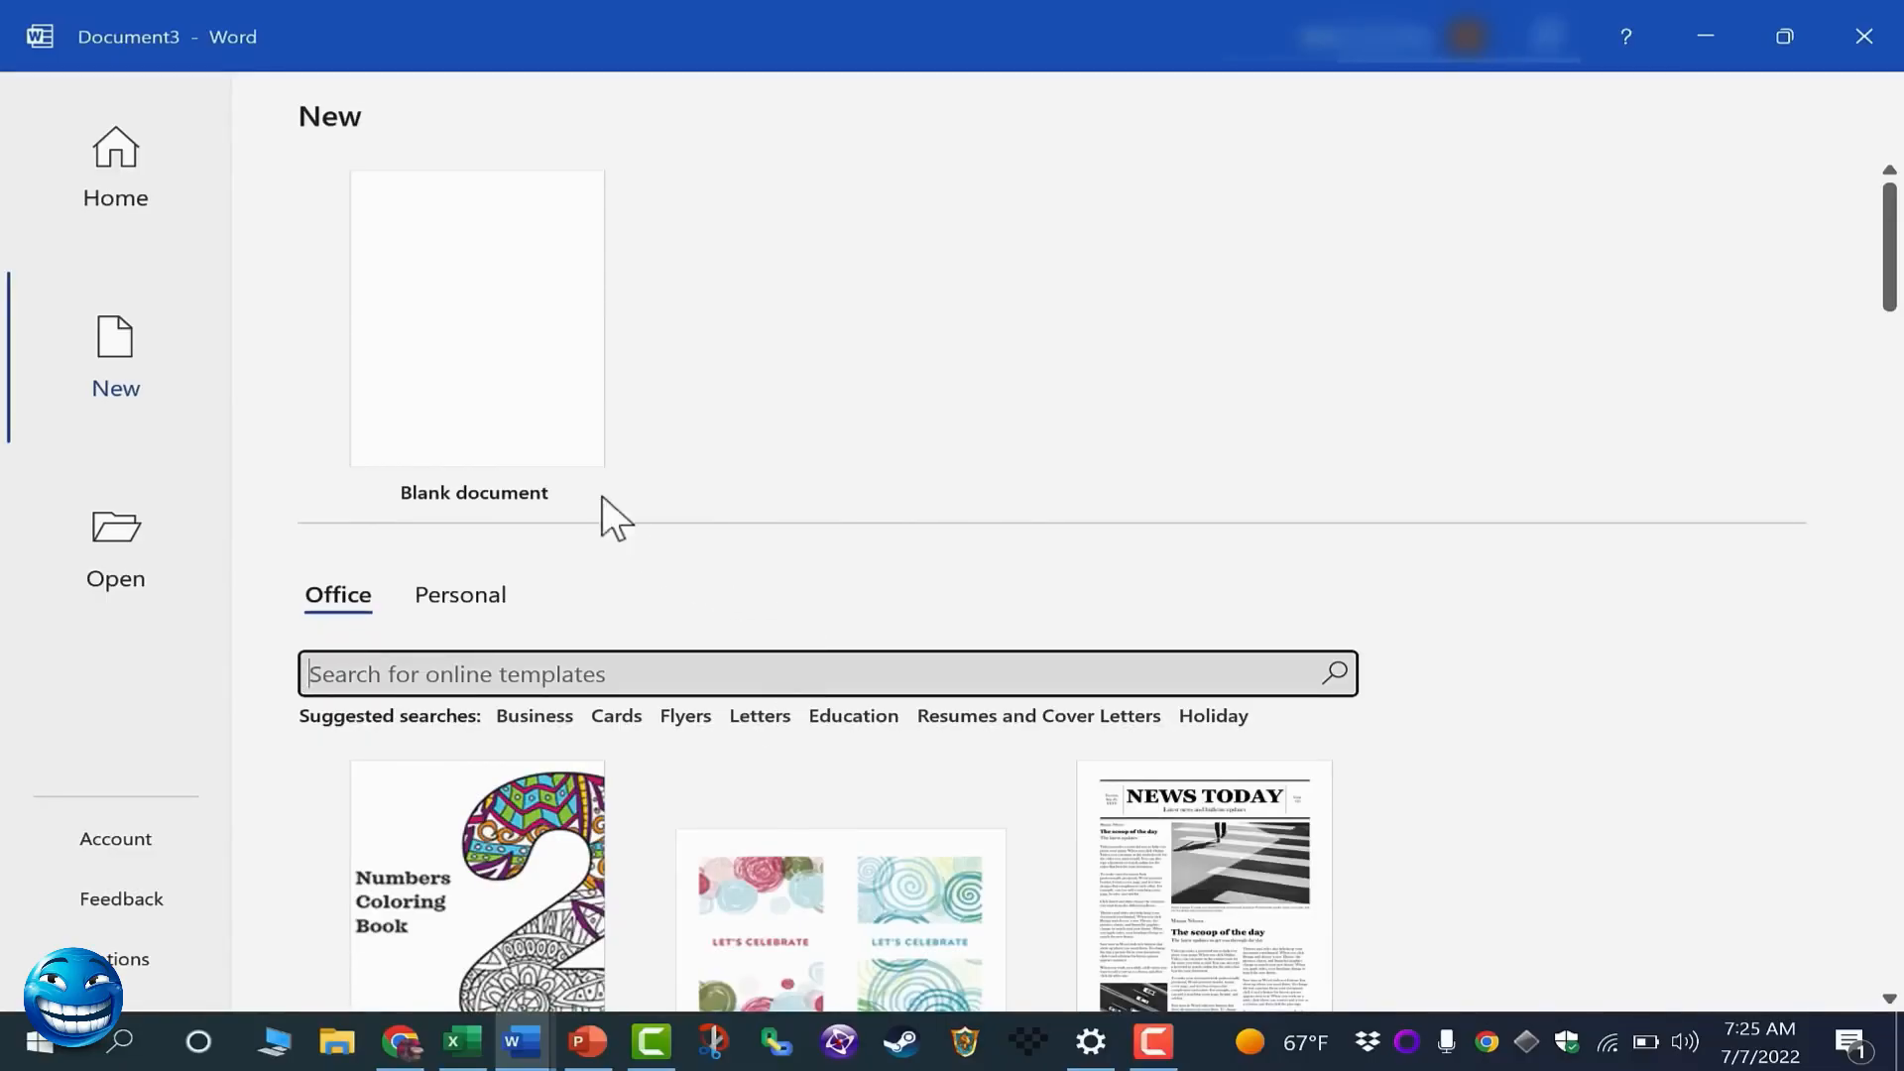
{"action": "left_click", "coordinate": [478, 401]}
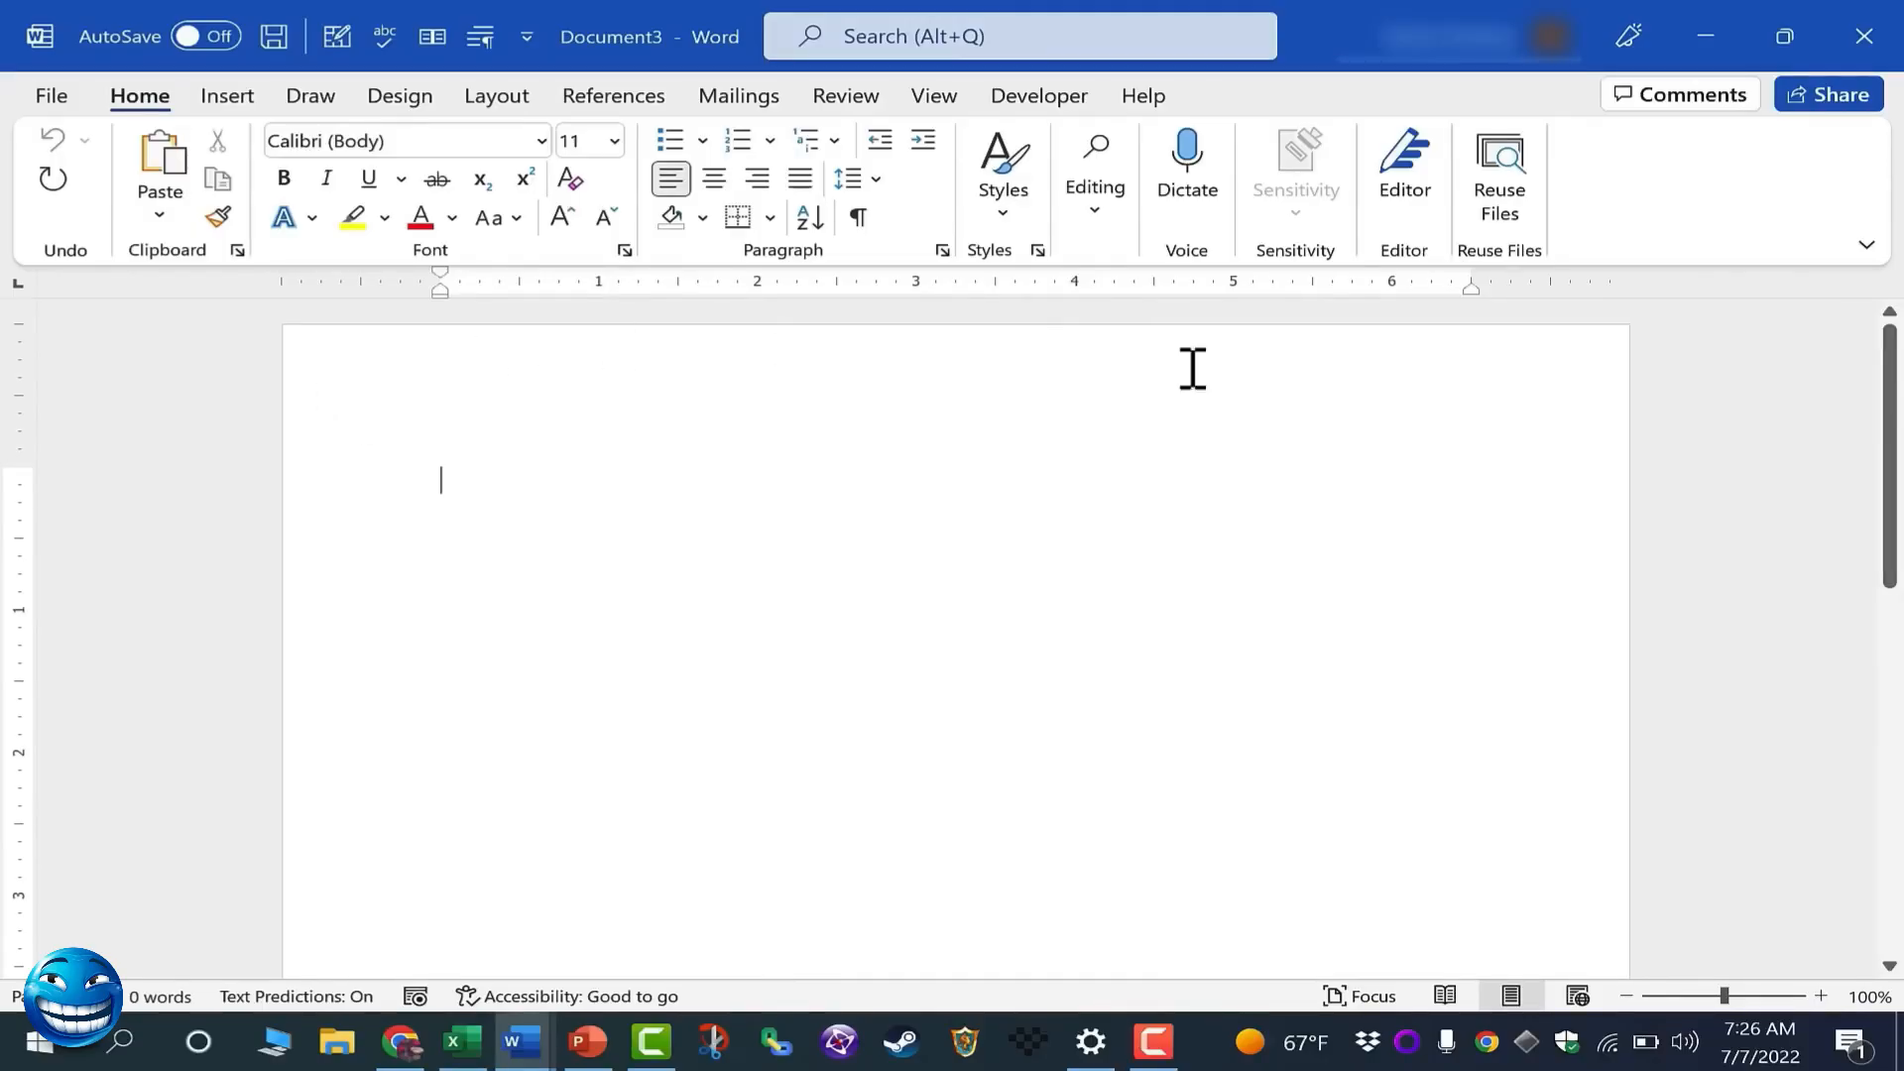
Enter the text "Hello! Welcome to my amazing Word document." at the start of the blank document
{"action": "left_click_drag", "start_coordinate": [1895, 403], "coordinate": [1863, 113]}
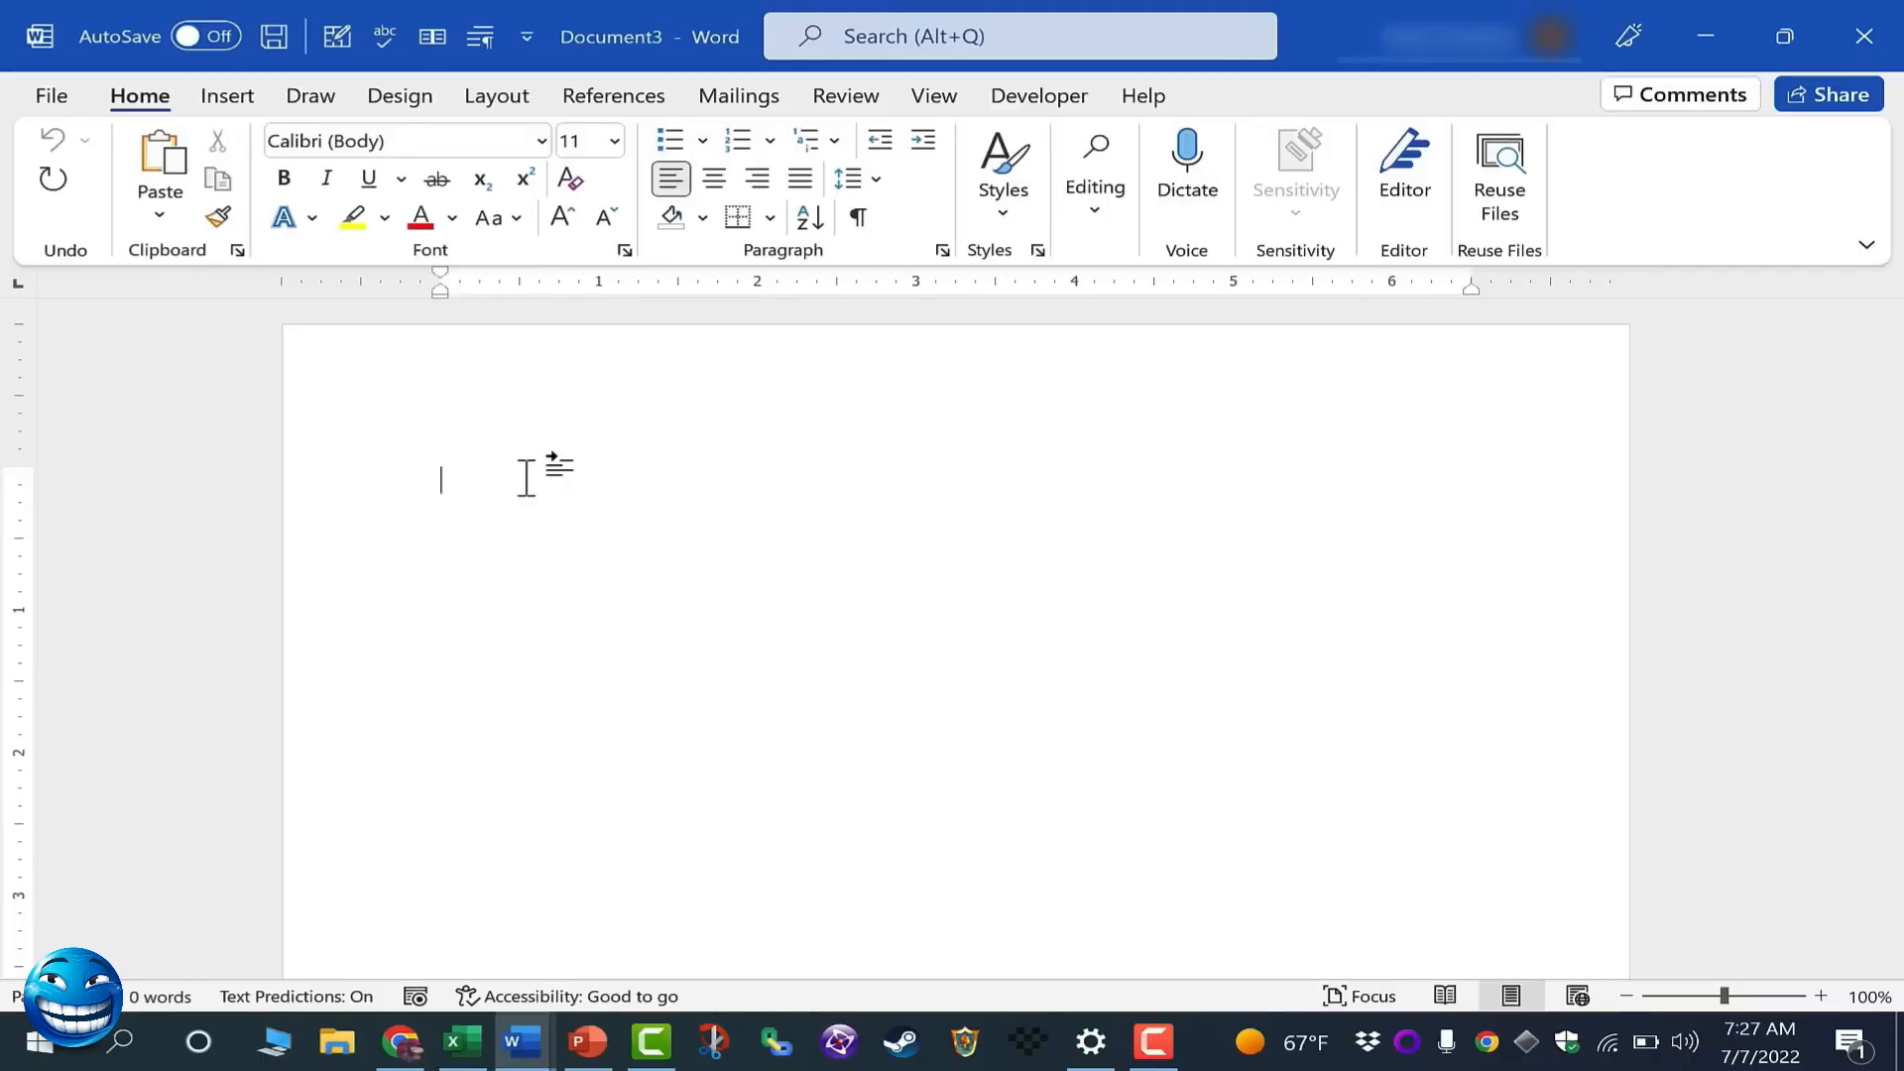
{"action": "type", "text": "Hello! Welcome"}
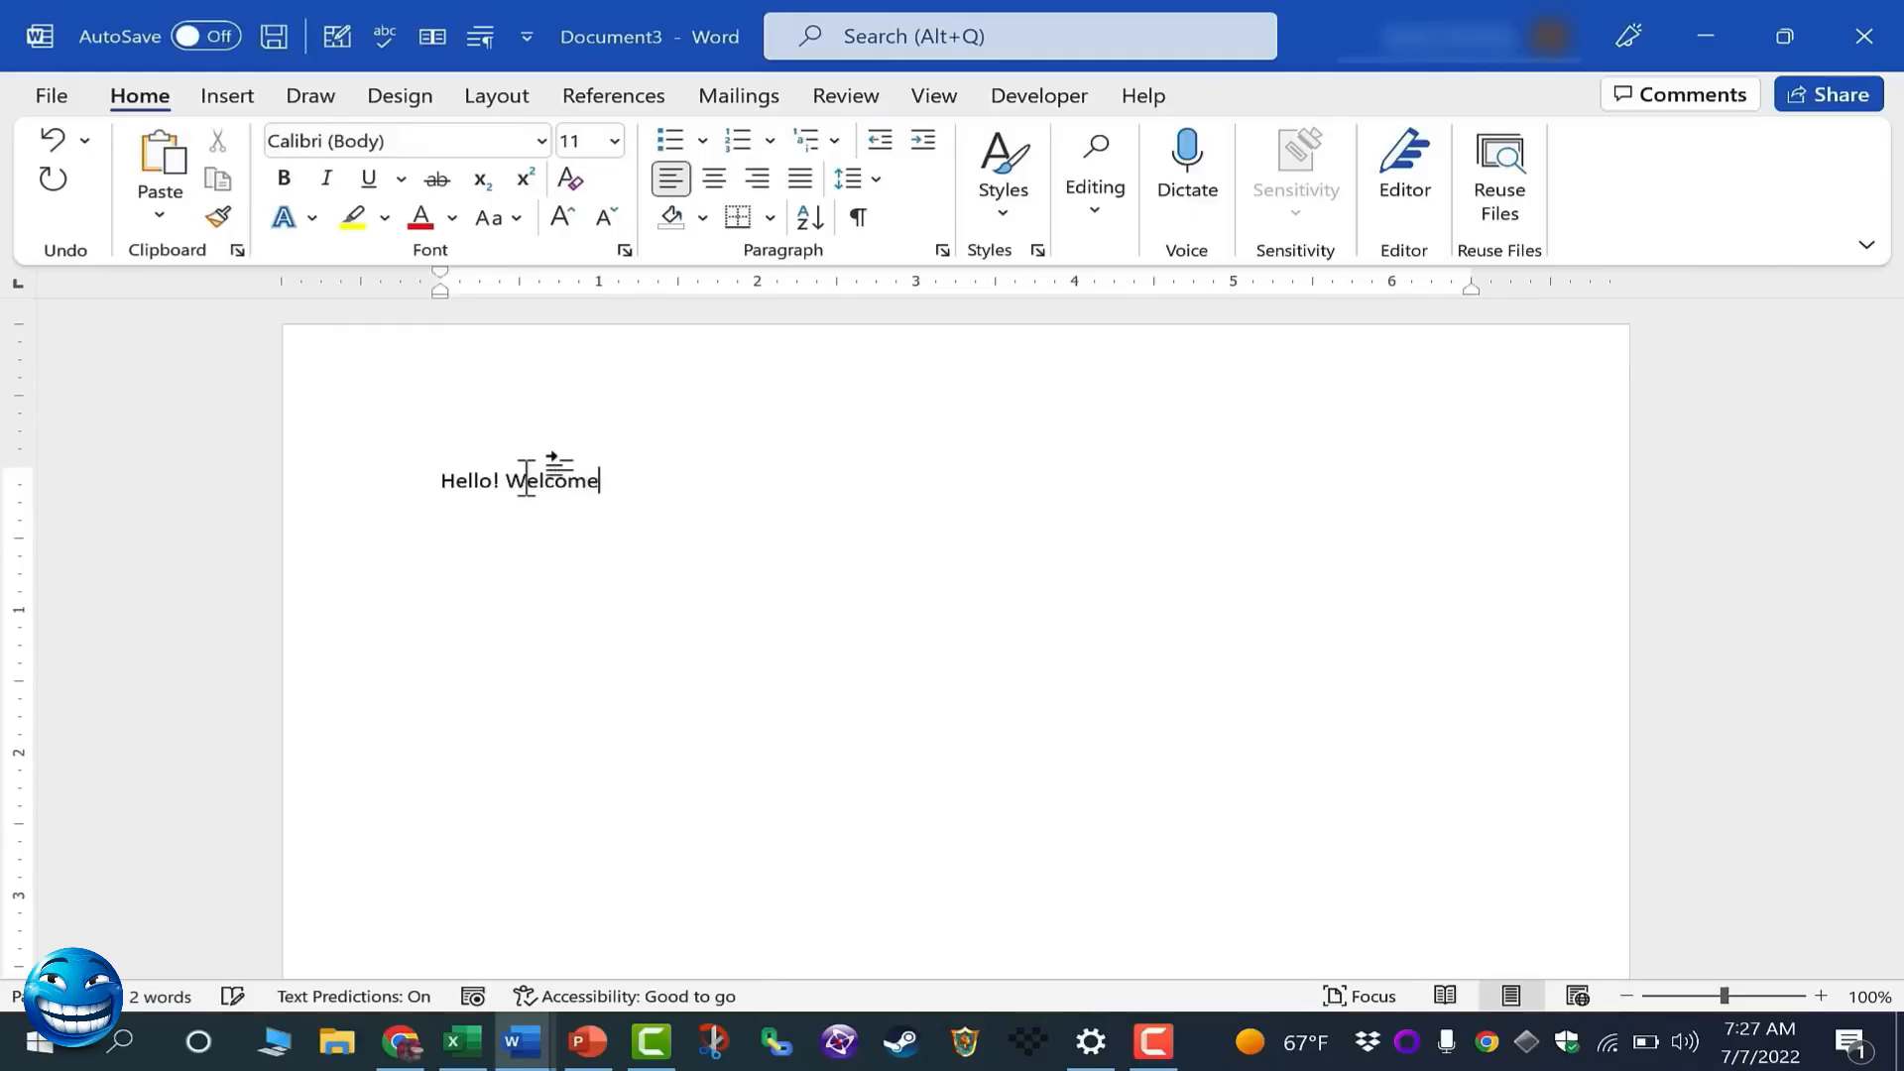
{"action": "type", "text": " to my amazing Word document."}
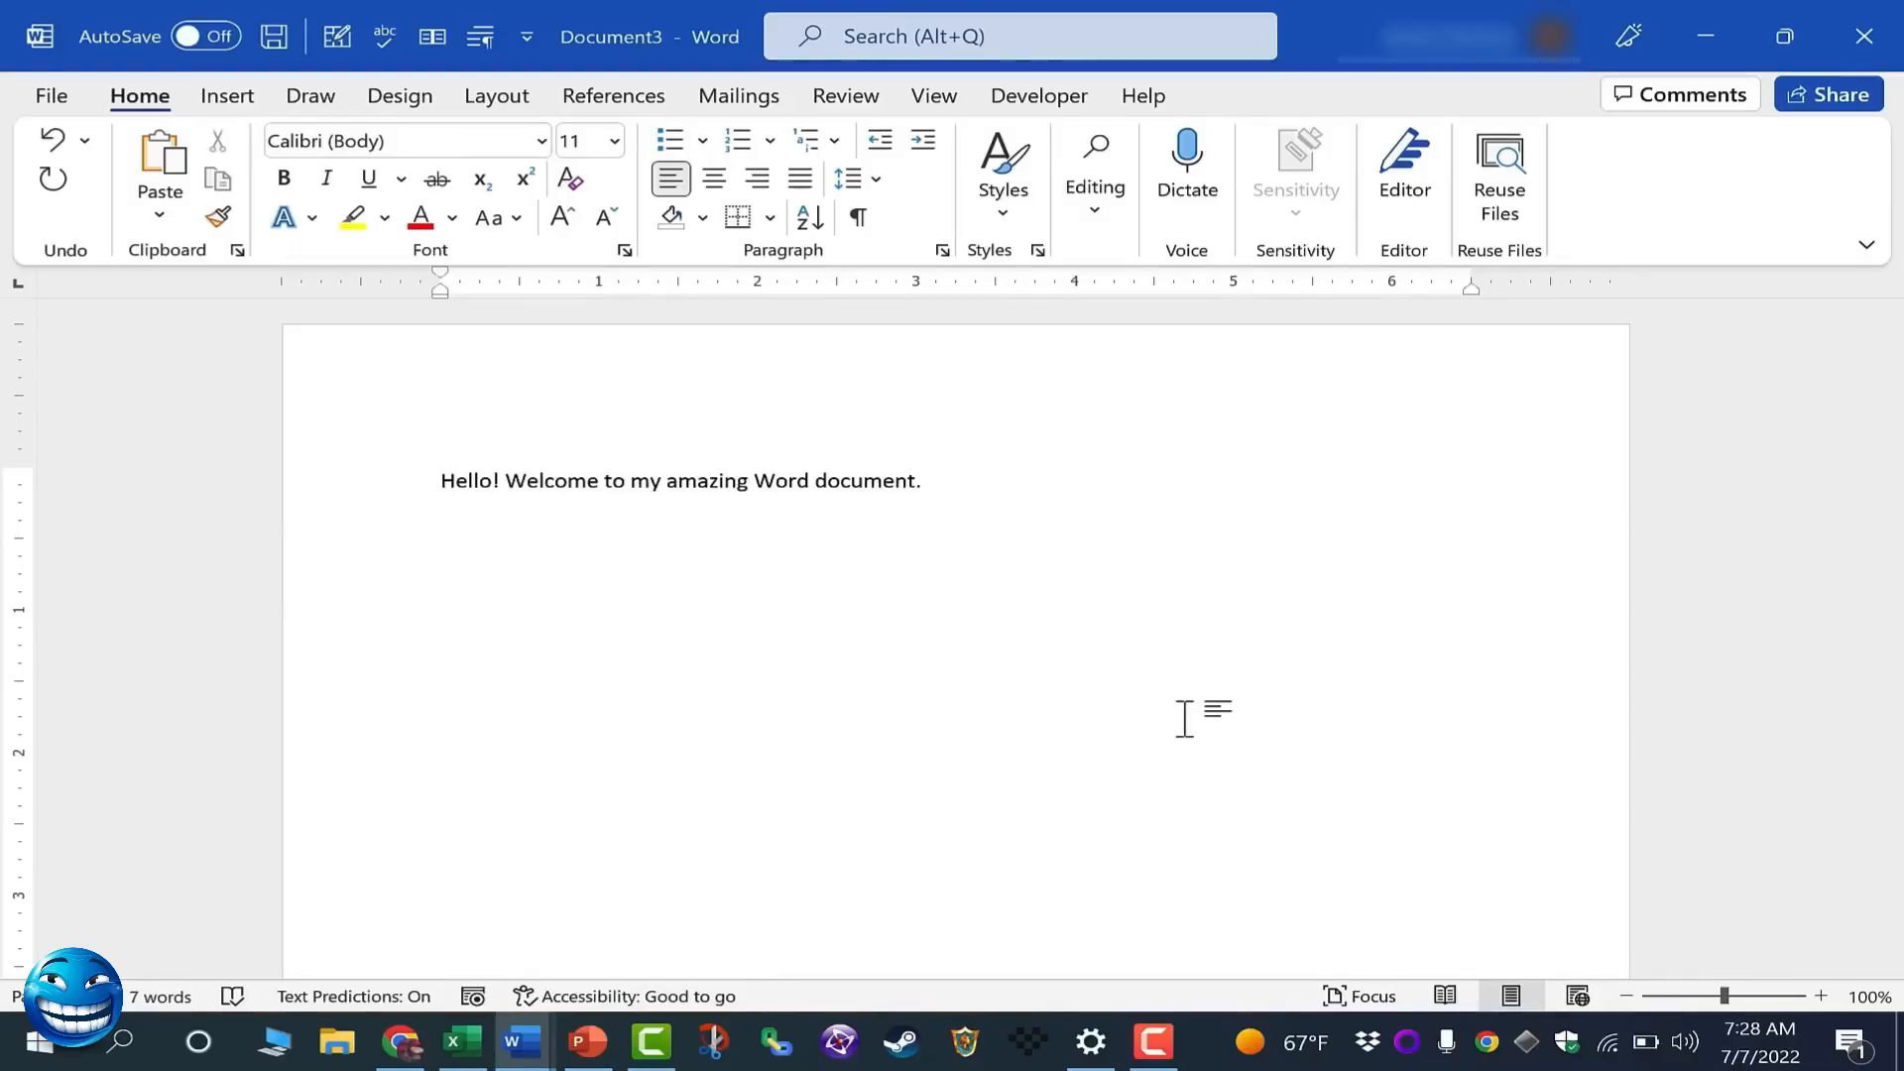
Extend the opening sentence with random filler text until it wraps onto a second line, and add another filler paragraph further down
{"action": "type", "text": "aslkj flkasdlkfjlaksd flkajsl;dlkasd flk"}
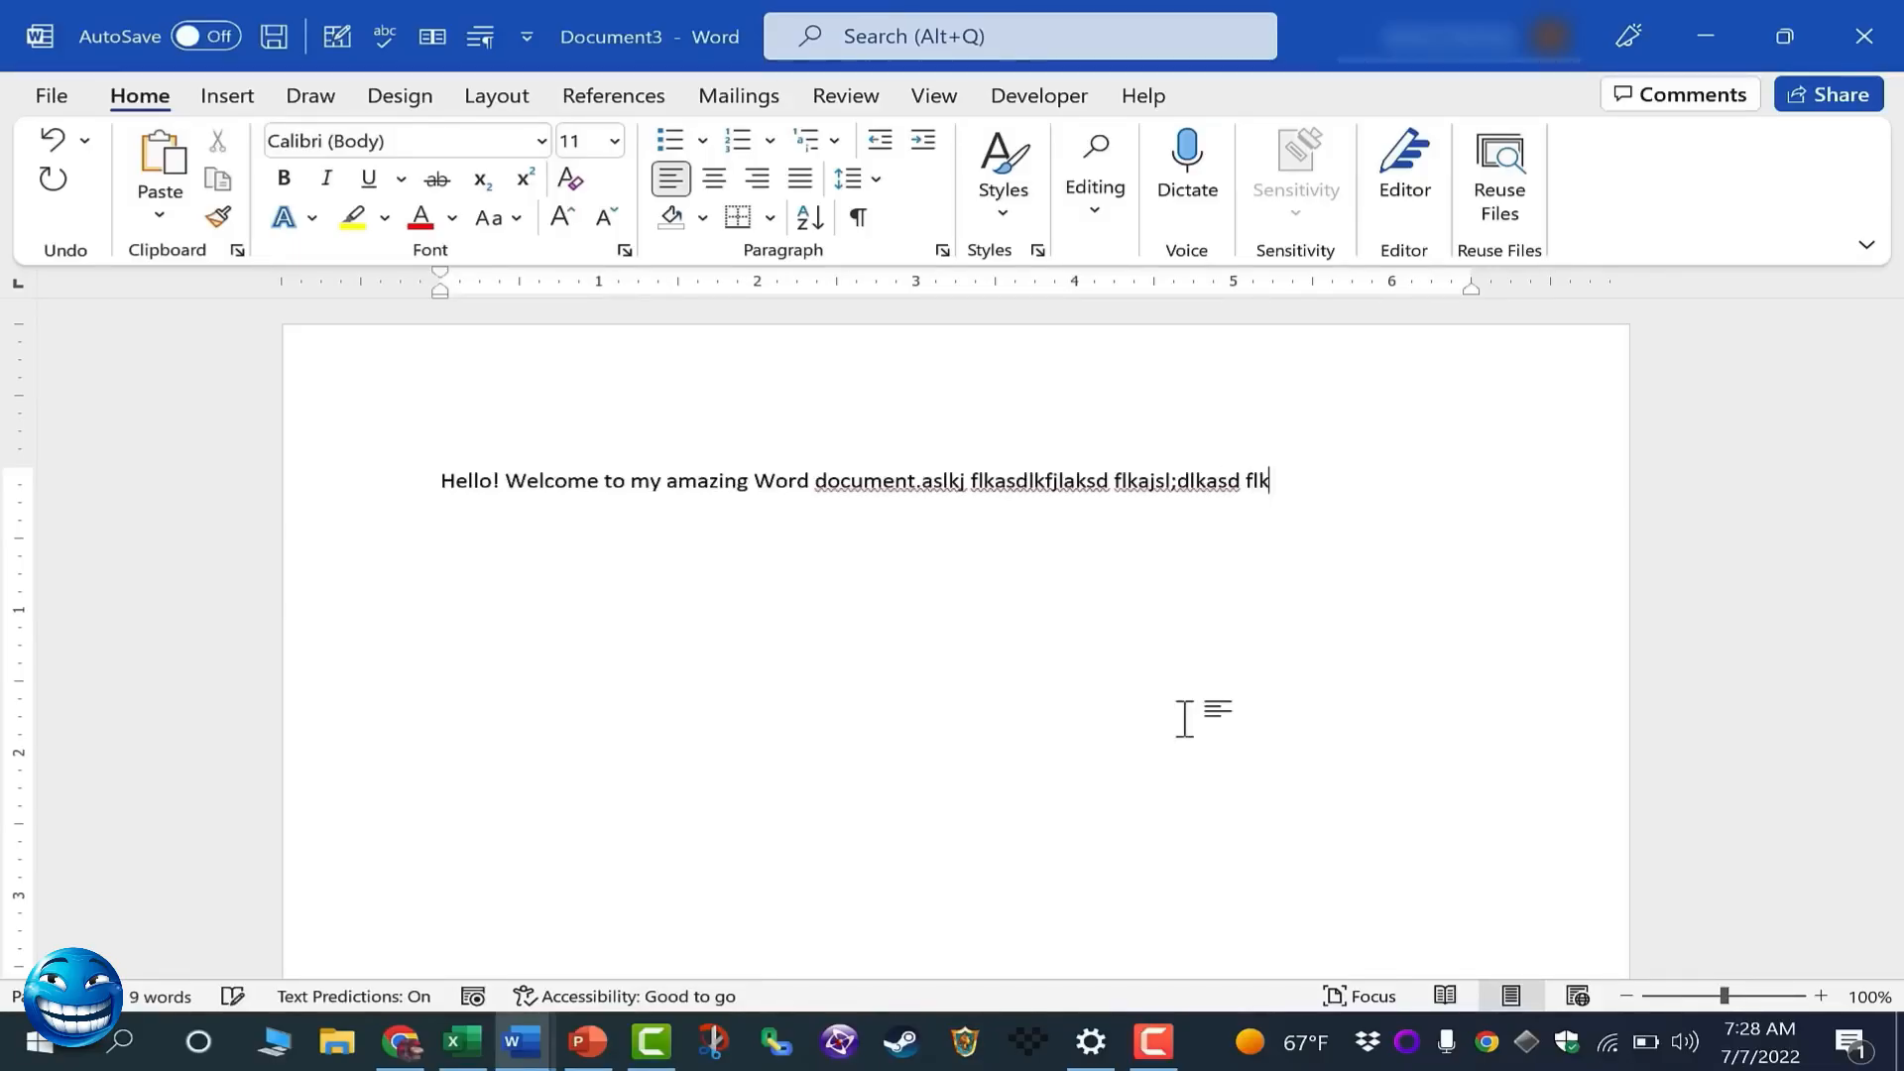
{"action": "type", "text": "as djlfk aslkdfjlkasd jfklasdjflkj asl;kdflkasdlkfjsadlkj"}
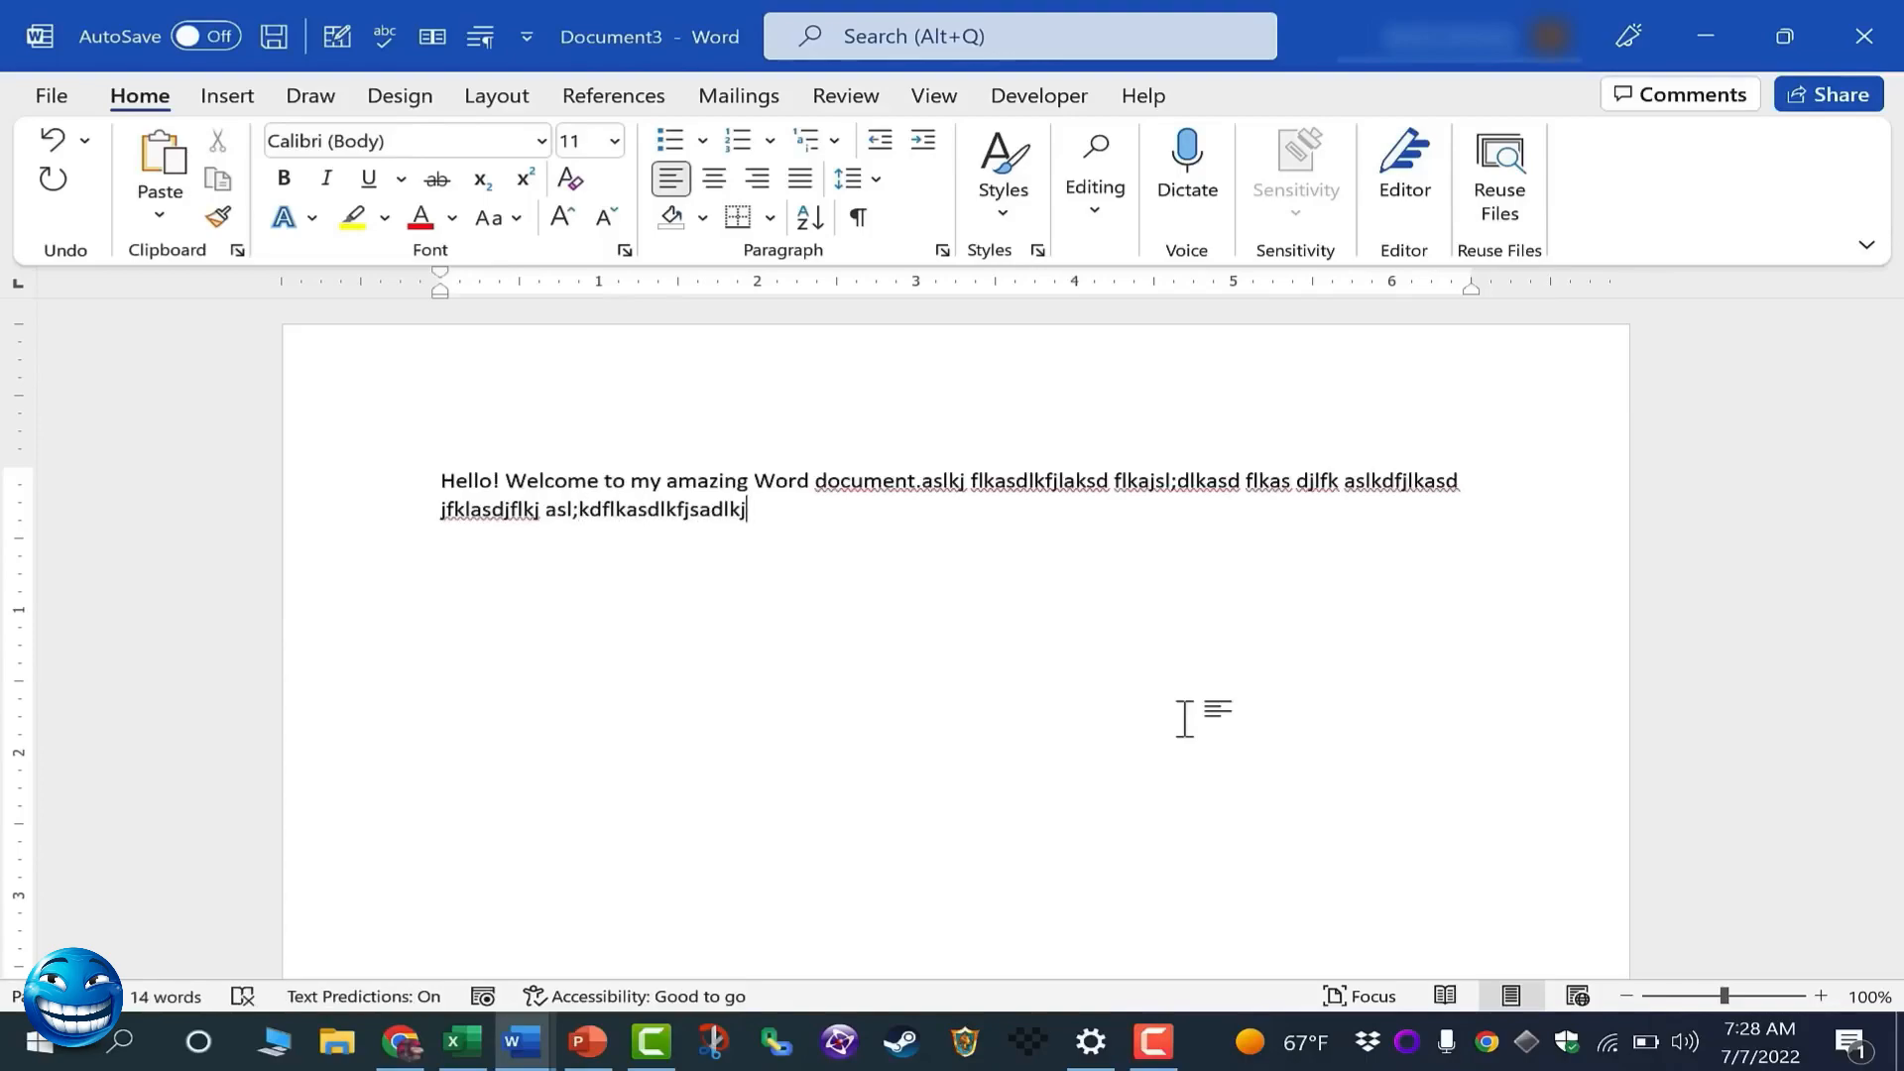
{"action": "key", "text": "Return"}
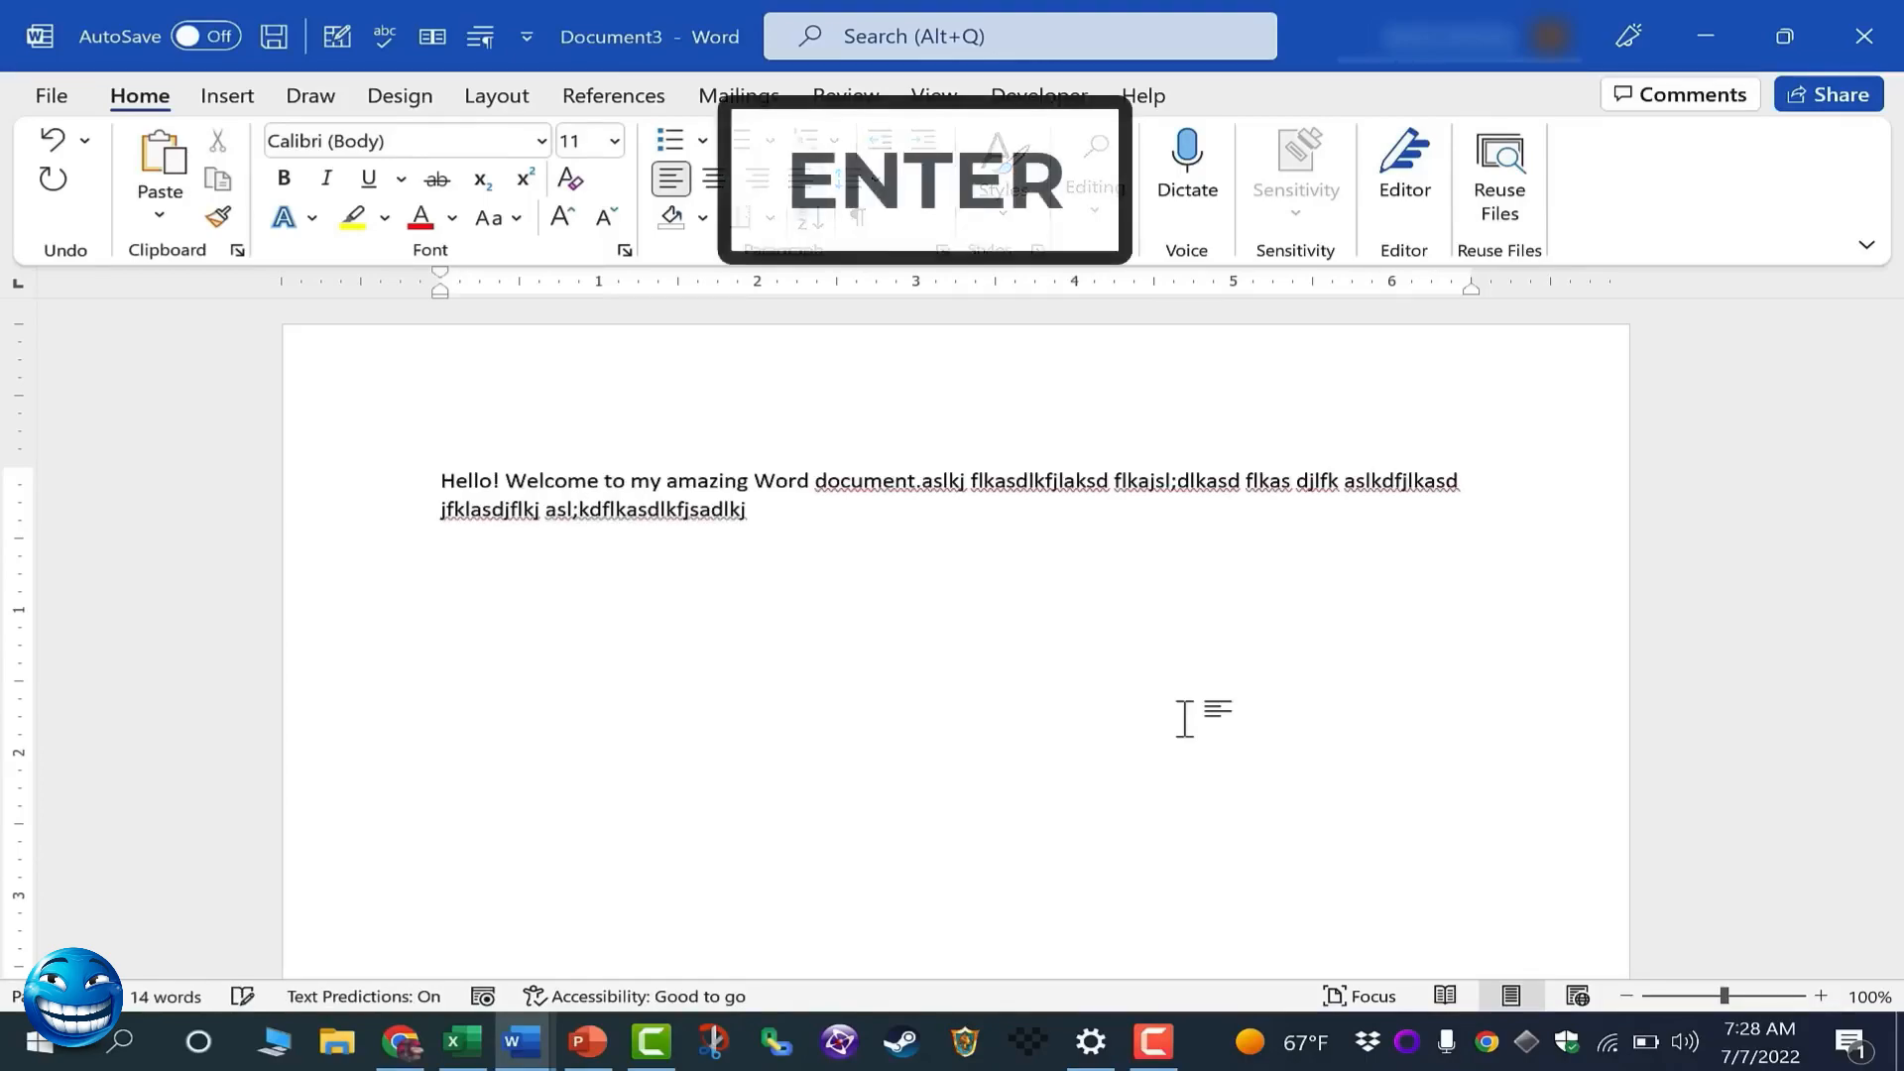
{"action": "type", "text": "jslkdjfkasdklfkalsdfllkasjdlf"}
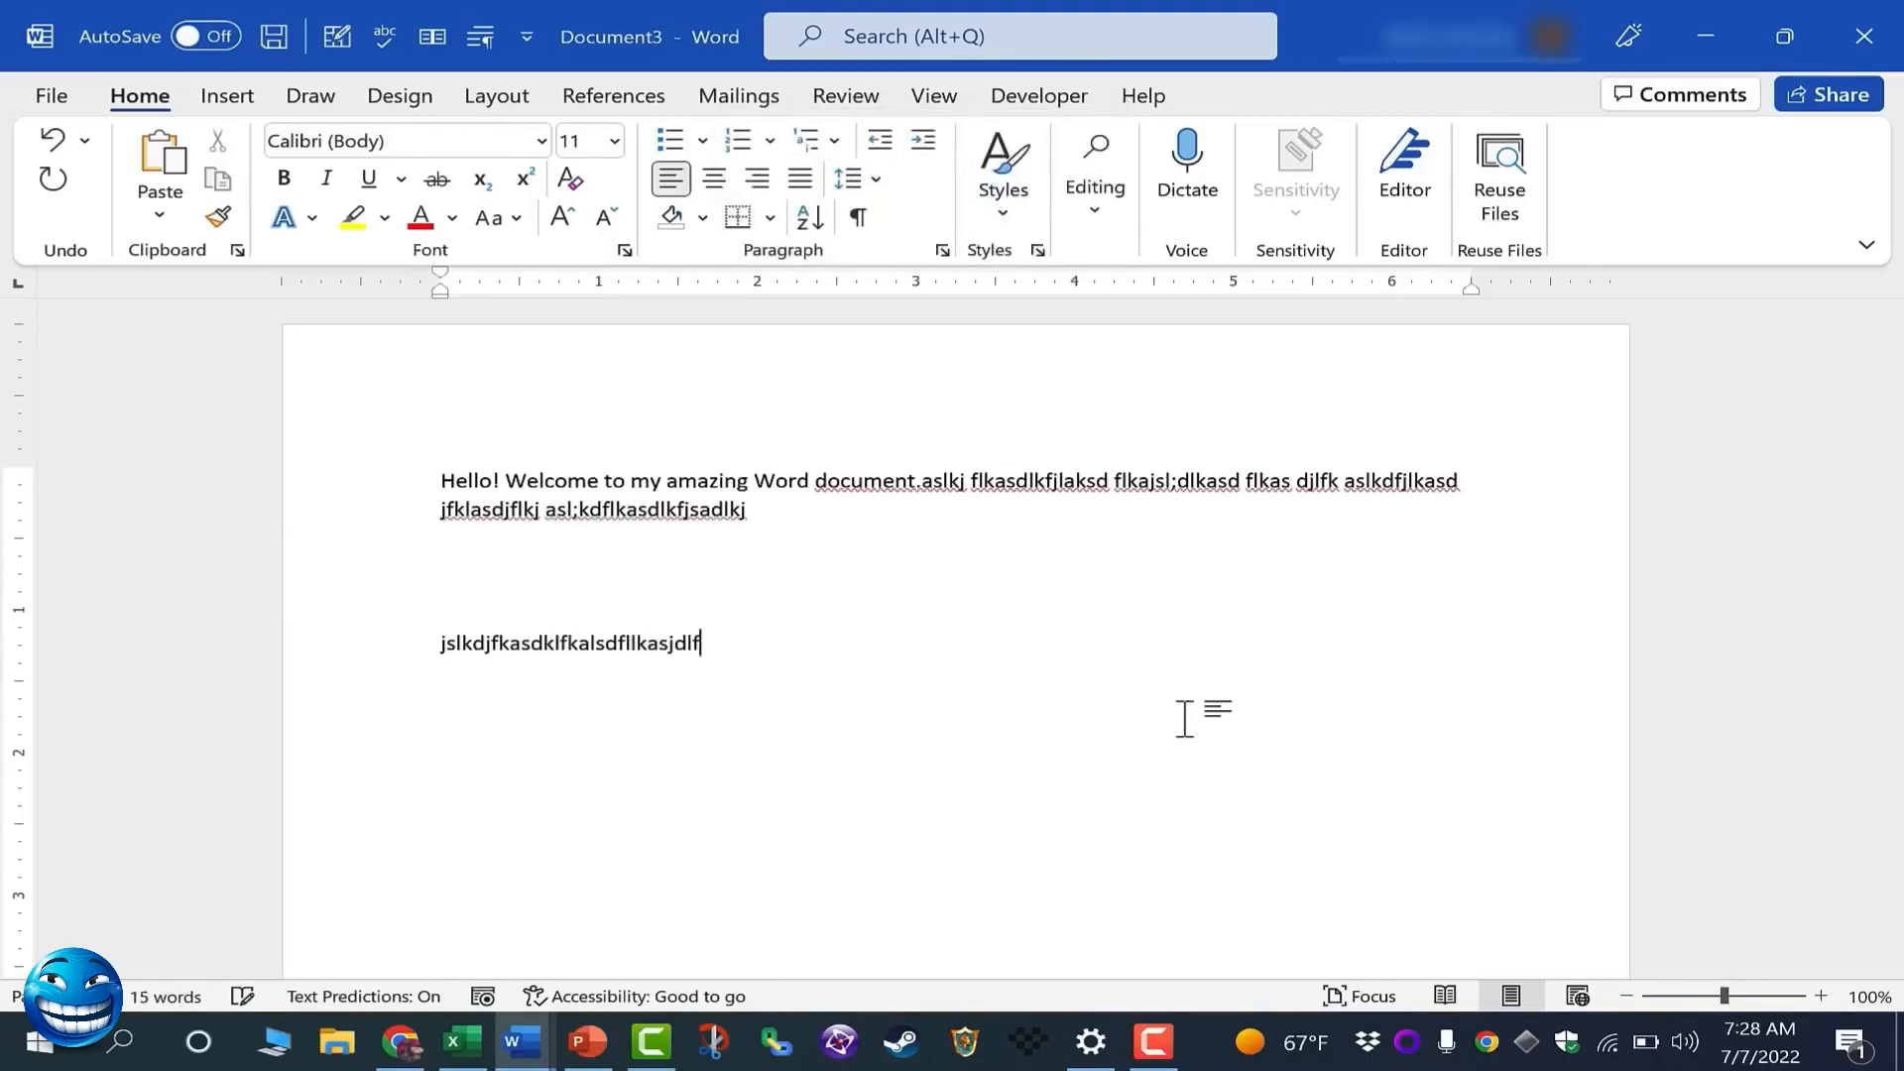
{"action": "type", "text": "jasdfjkl"}
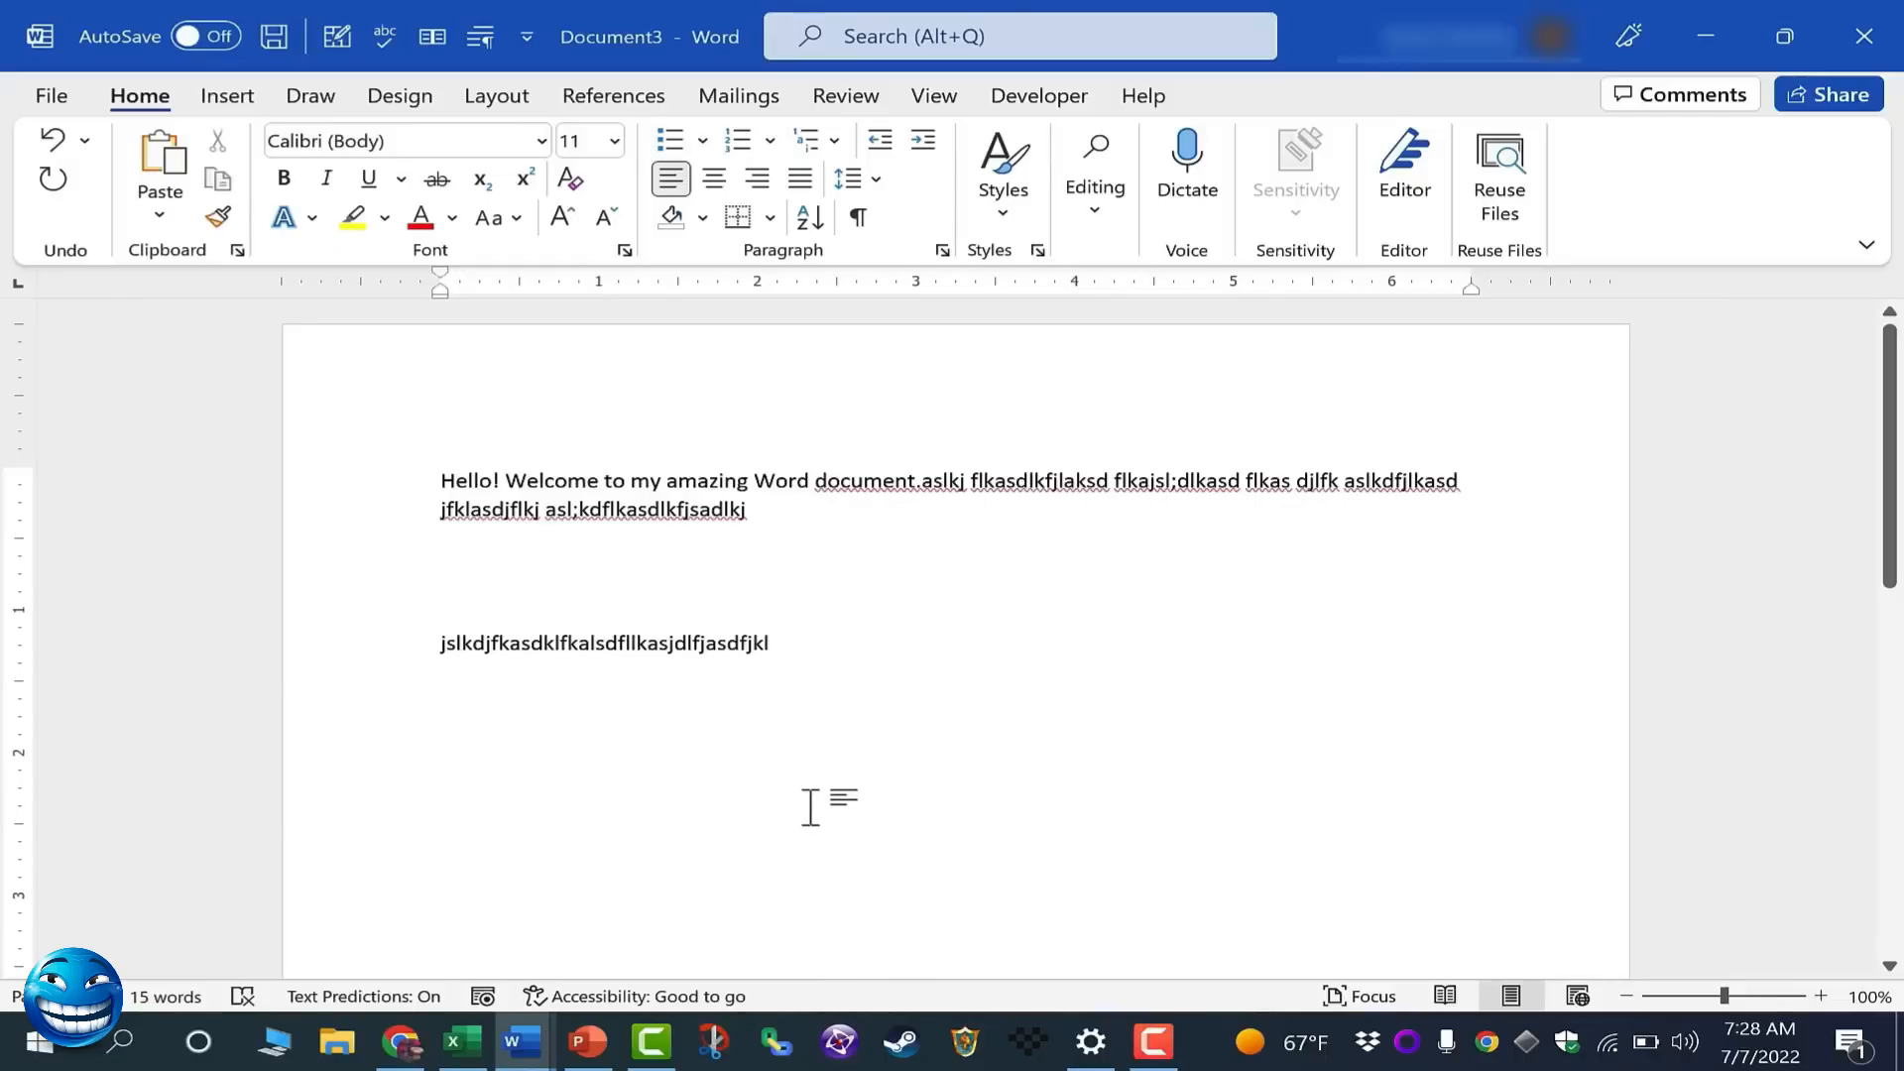
Place the text "Hello world!" in the empty area below the filler paragraphs, about 1.8 inches in from the text margin
{"action": "scroll", "coordinate": [774, 795], "scroll_direction": "down", "scroll_amount": 1}
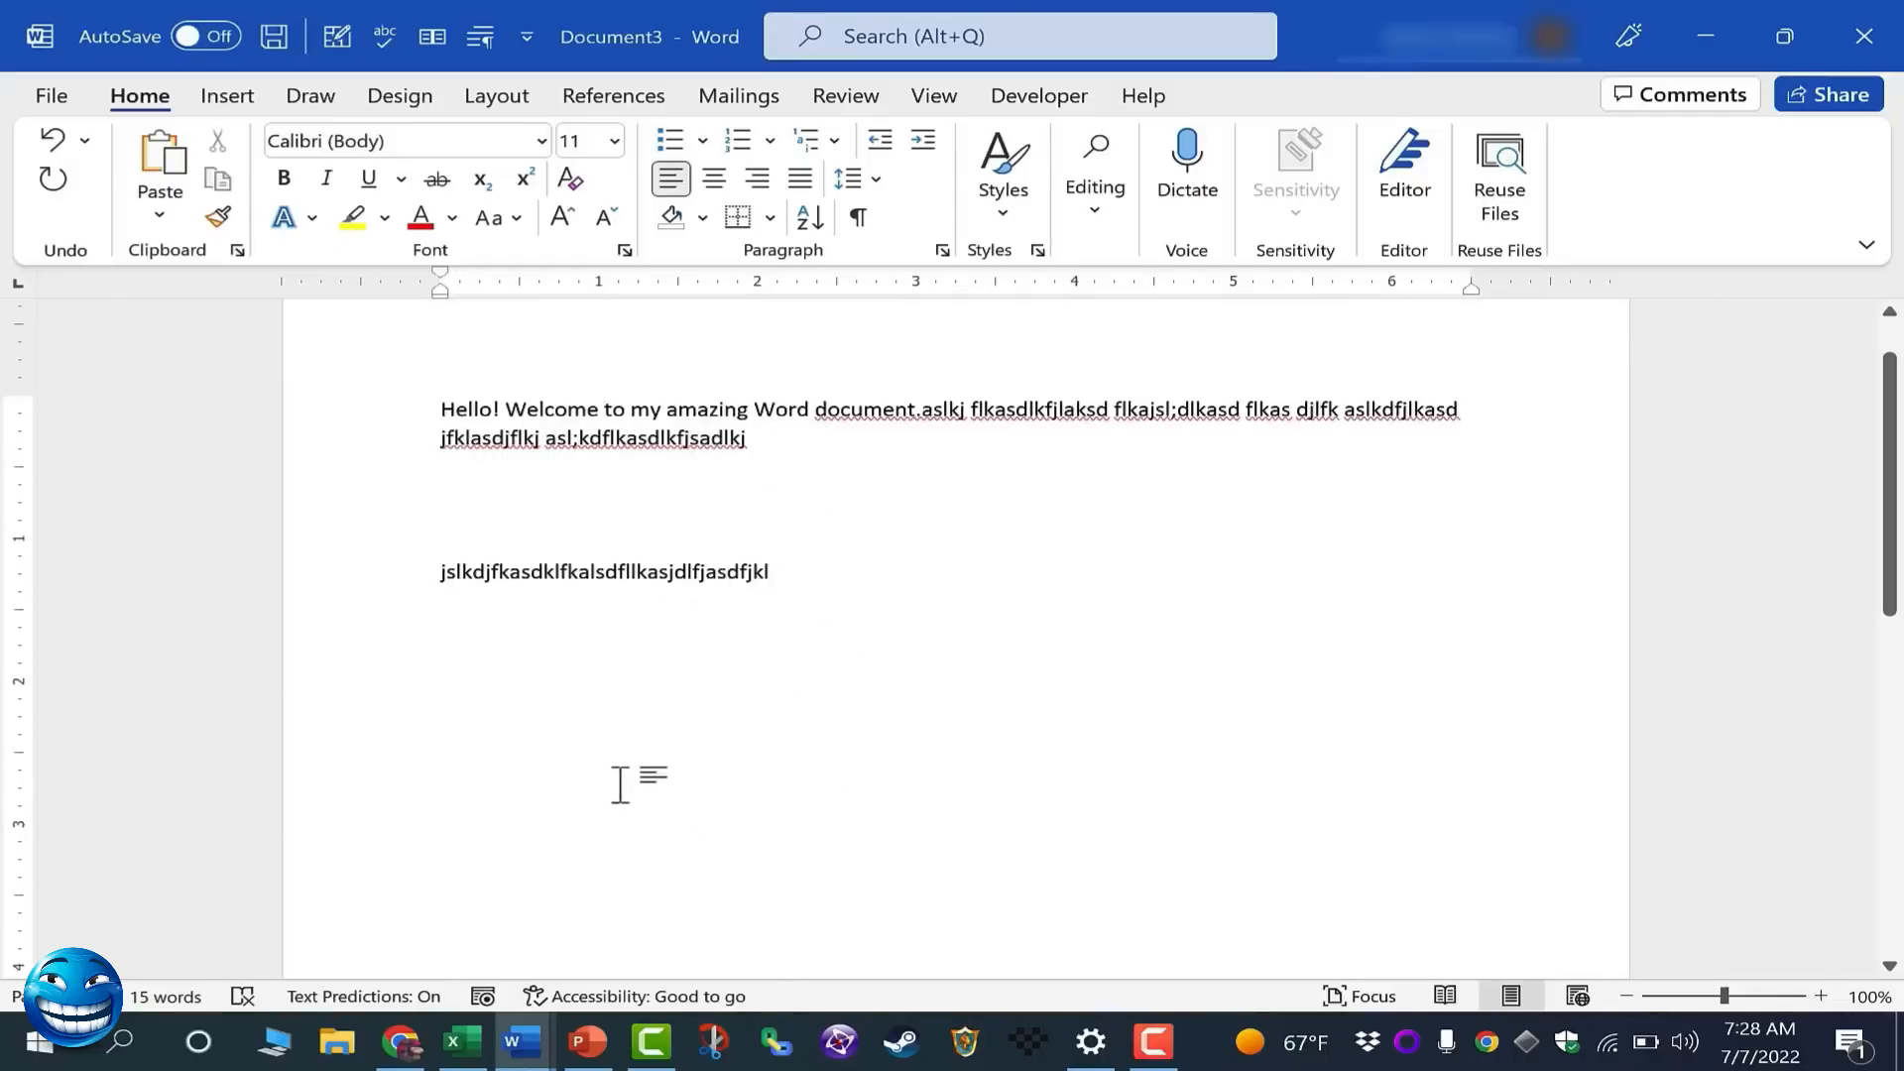
{"action": "double_click", "coordinate": [729, 778]}
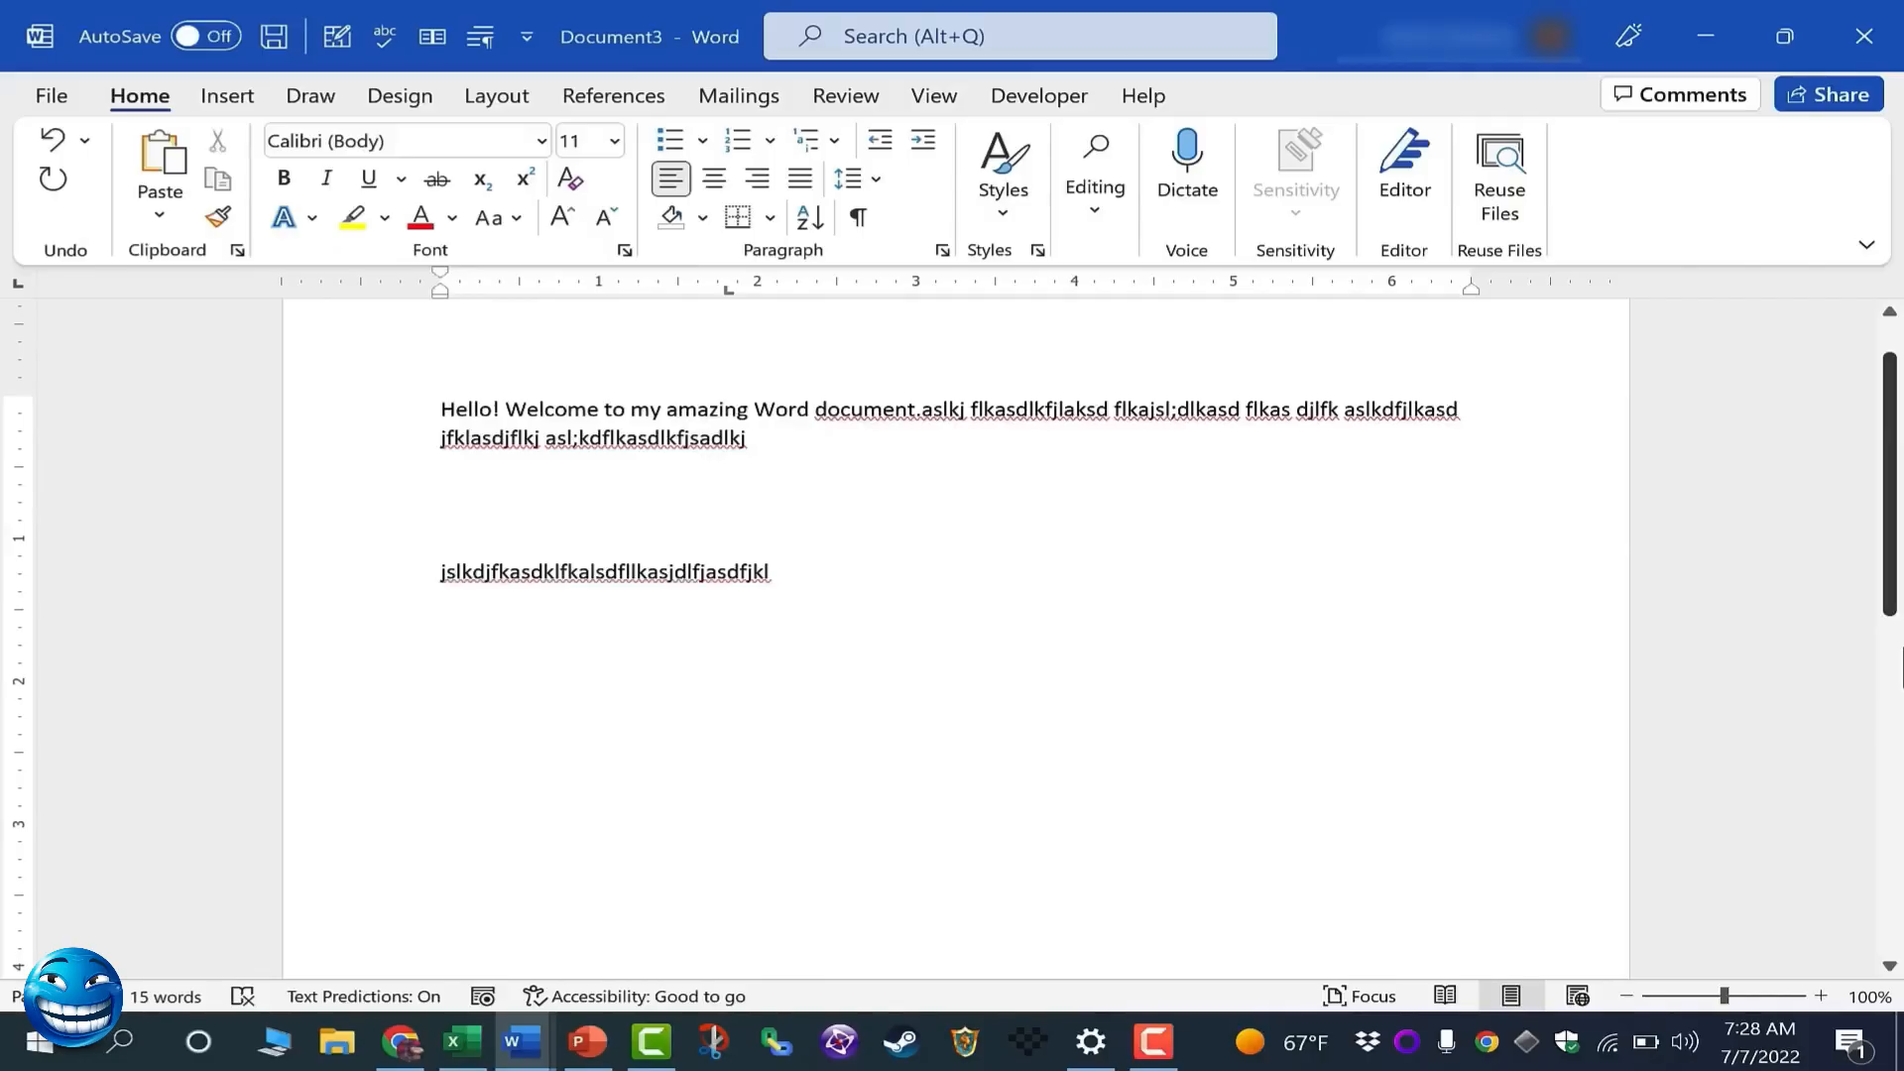
{"action": "left_click", "coordinate": [1902, 647]}
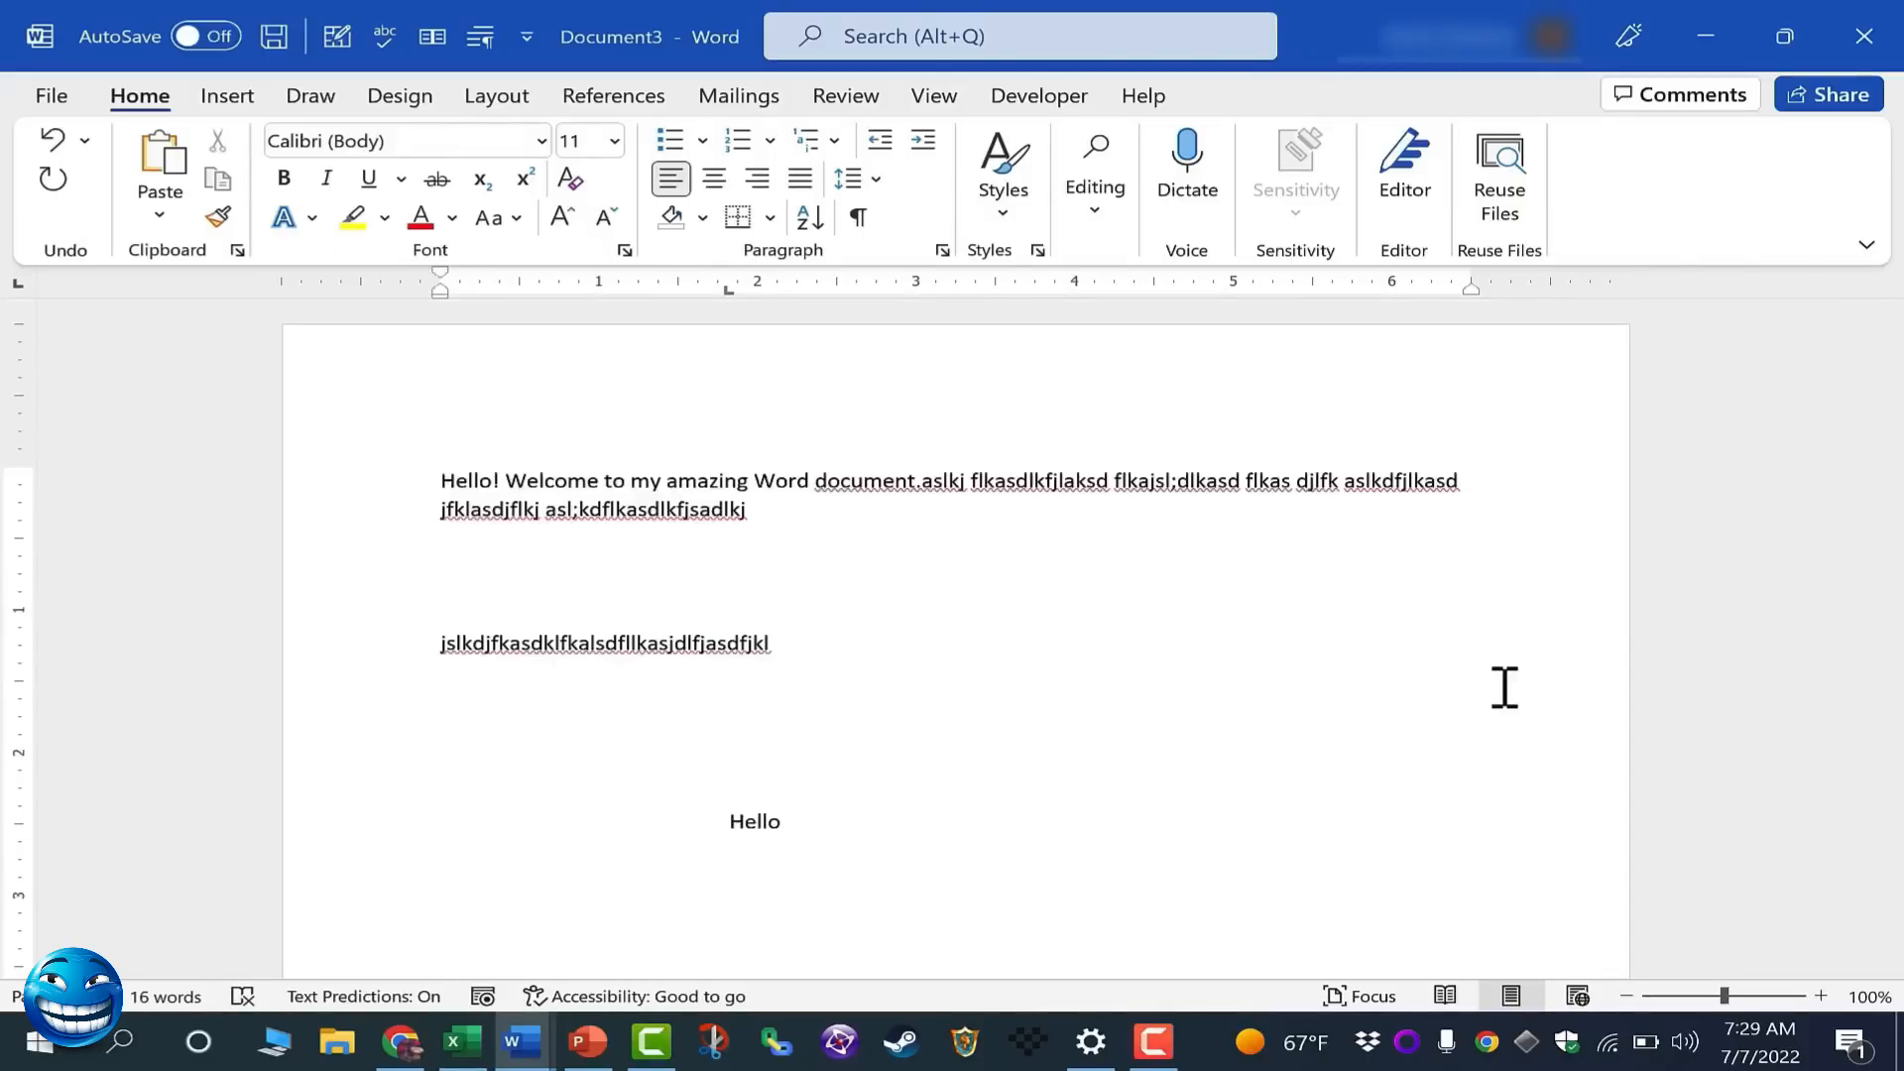
{"action": "type", "text": "world!"}
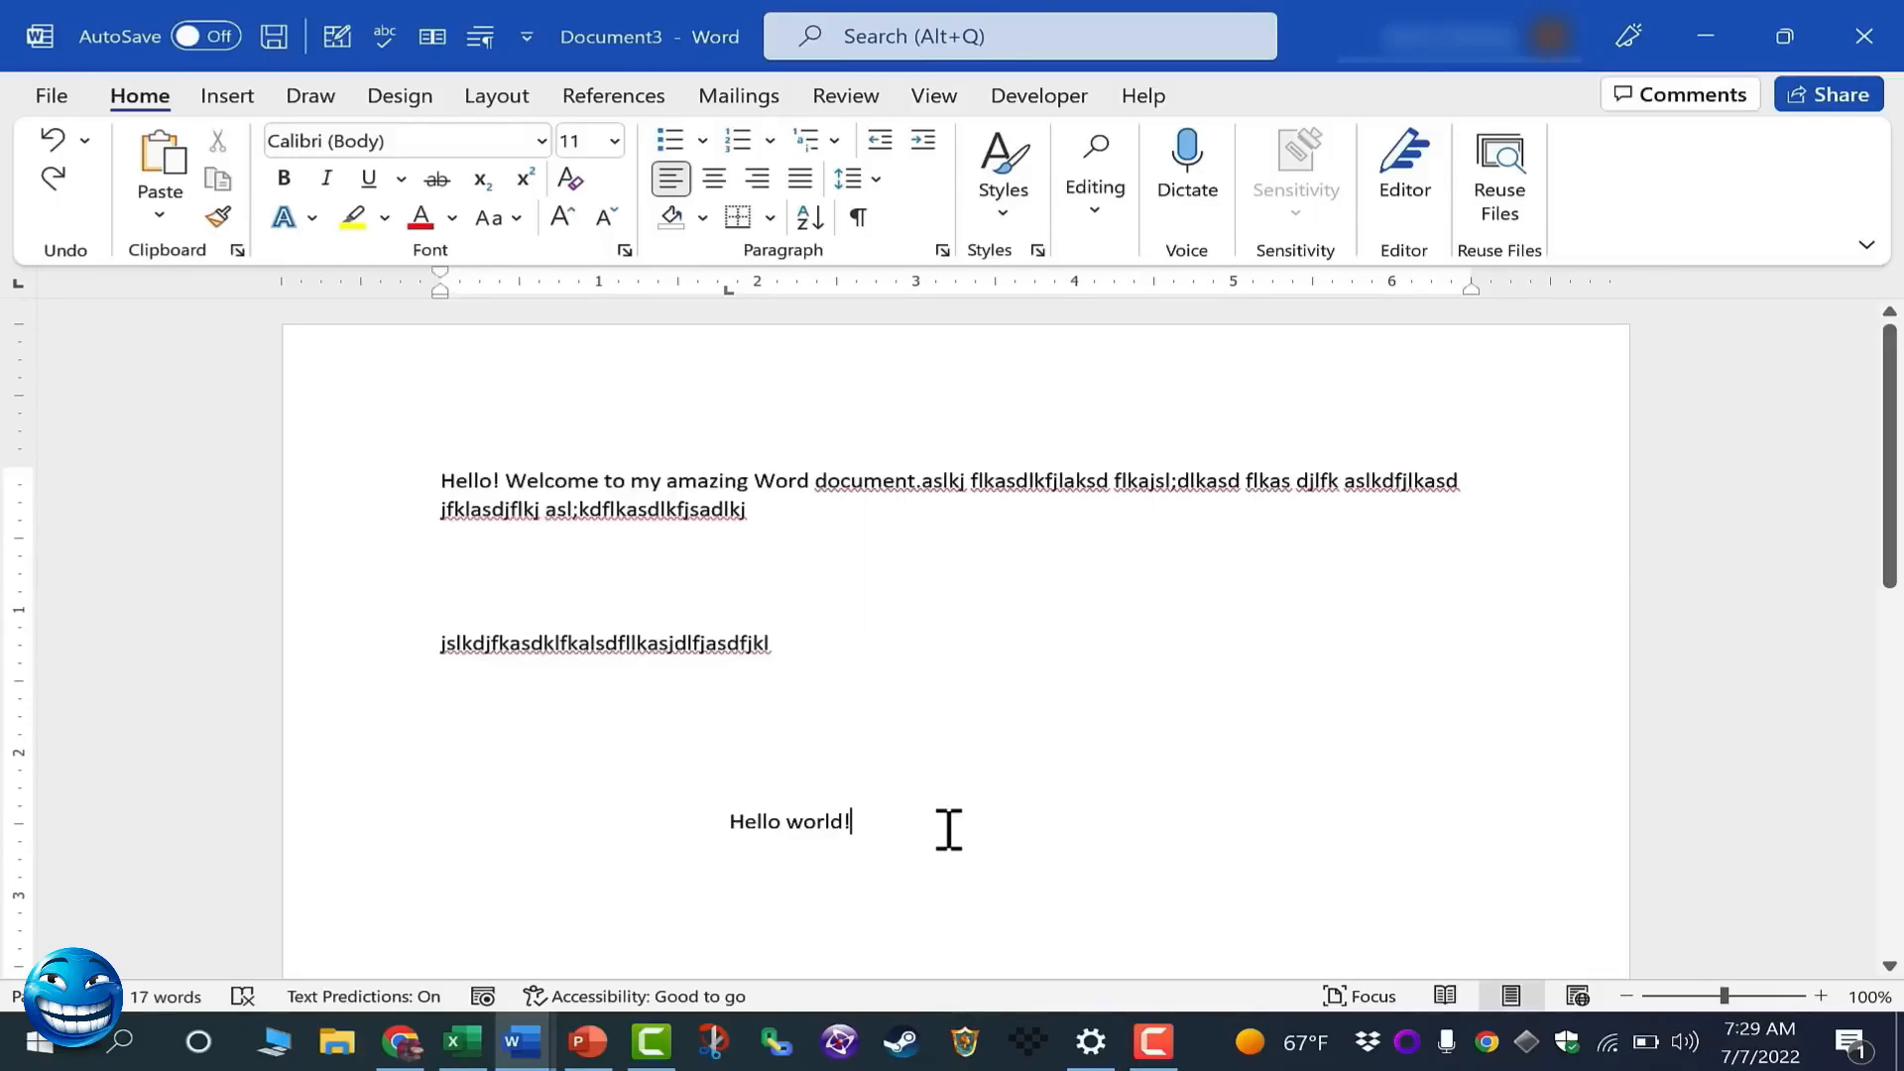
Delete the "Hello world!" text and the second filler paragraph above it
{"action": "key", "text": "BackSpace"}
{"action": "key", "text": "BackSpace"}
{"action": "key", "text": "BackSpace"}
{"action": "key", "text": "BackSpace"}
{"action": "key", "text": "BackSpace"}
{"action": "key", "text": "BackSpace"}
{"action": "key", "text": "BackSpace"}
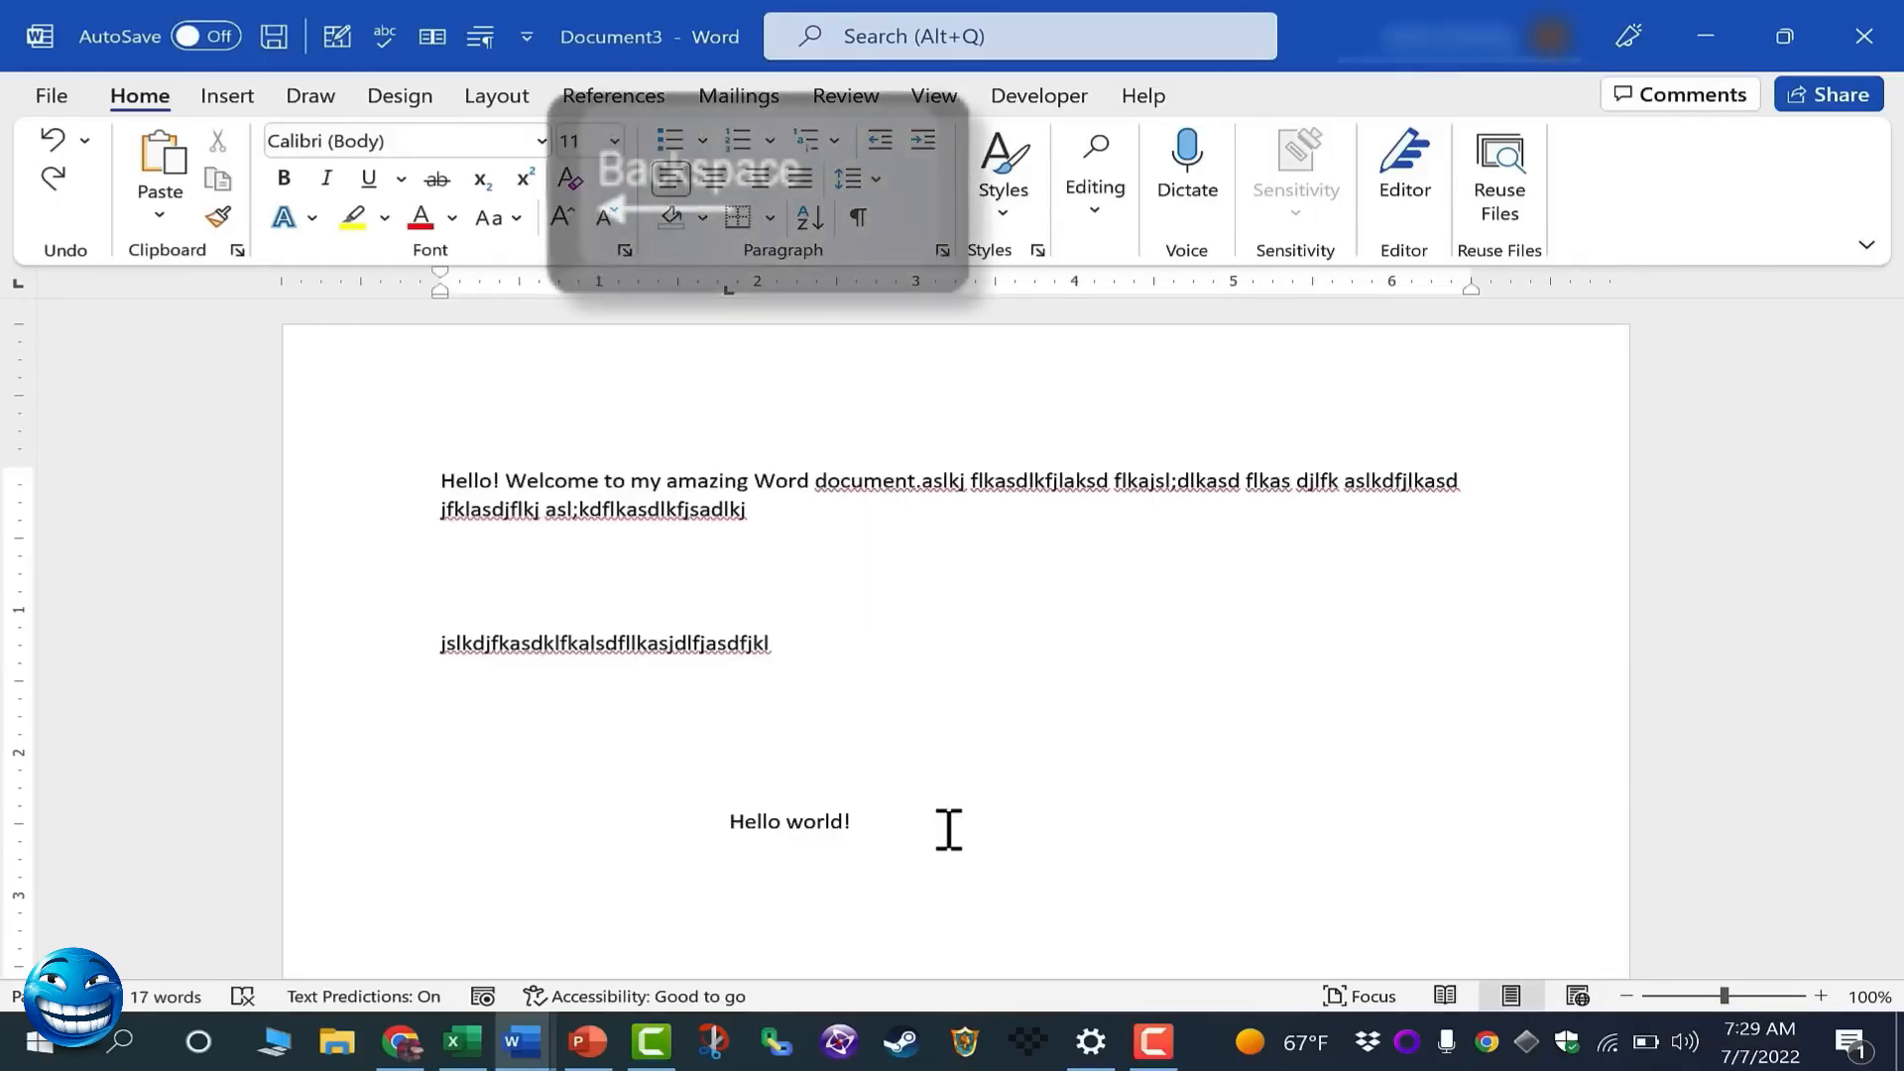
{"action": "key", "text": "BackSpace"}
{"action": "key", "text": "BackSpace"}
{"action": "key", "text": "BackSpace"}
{"action": "key", "text": "BackSpace"}
{"action": "key", "text": "BackSpace"}
{"action": "key", "text": "BackSpace"}
{"action": "key", "text": "BackSpace"}
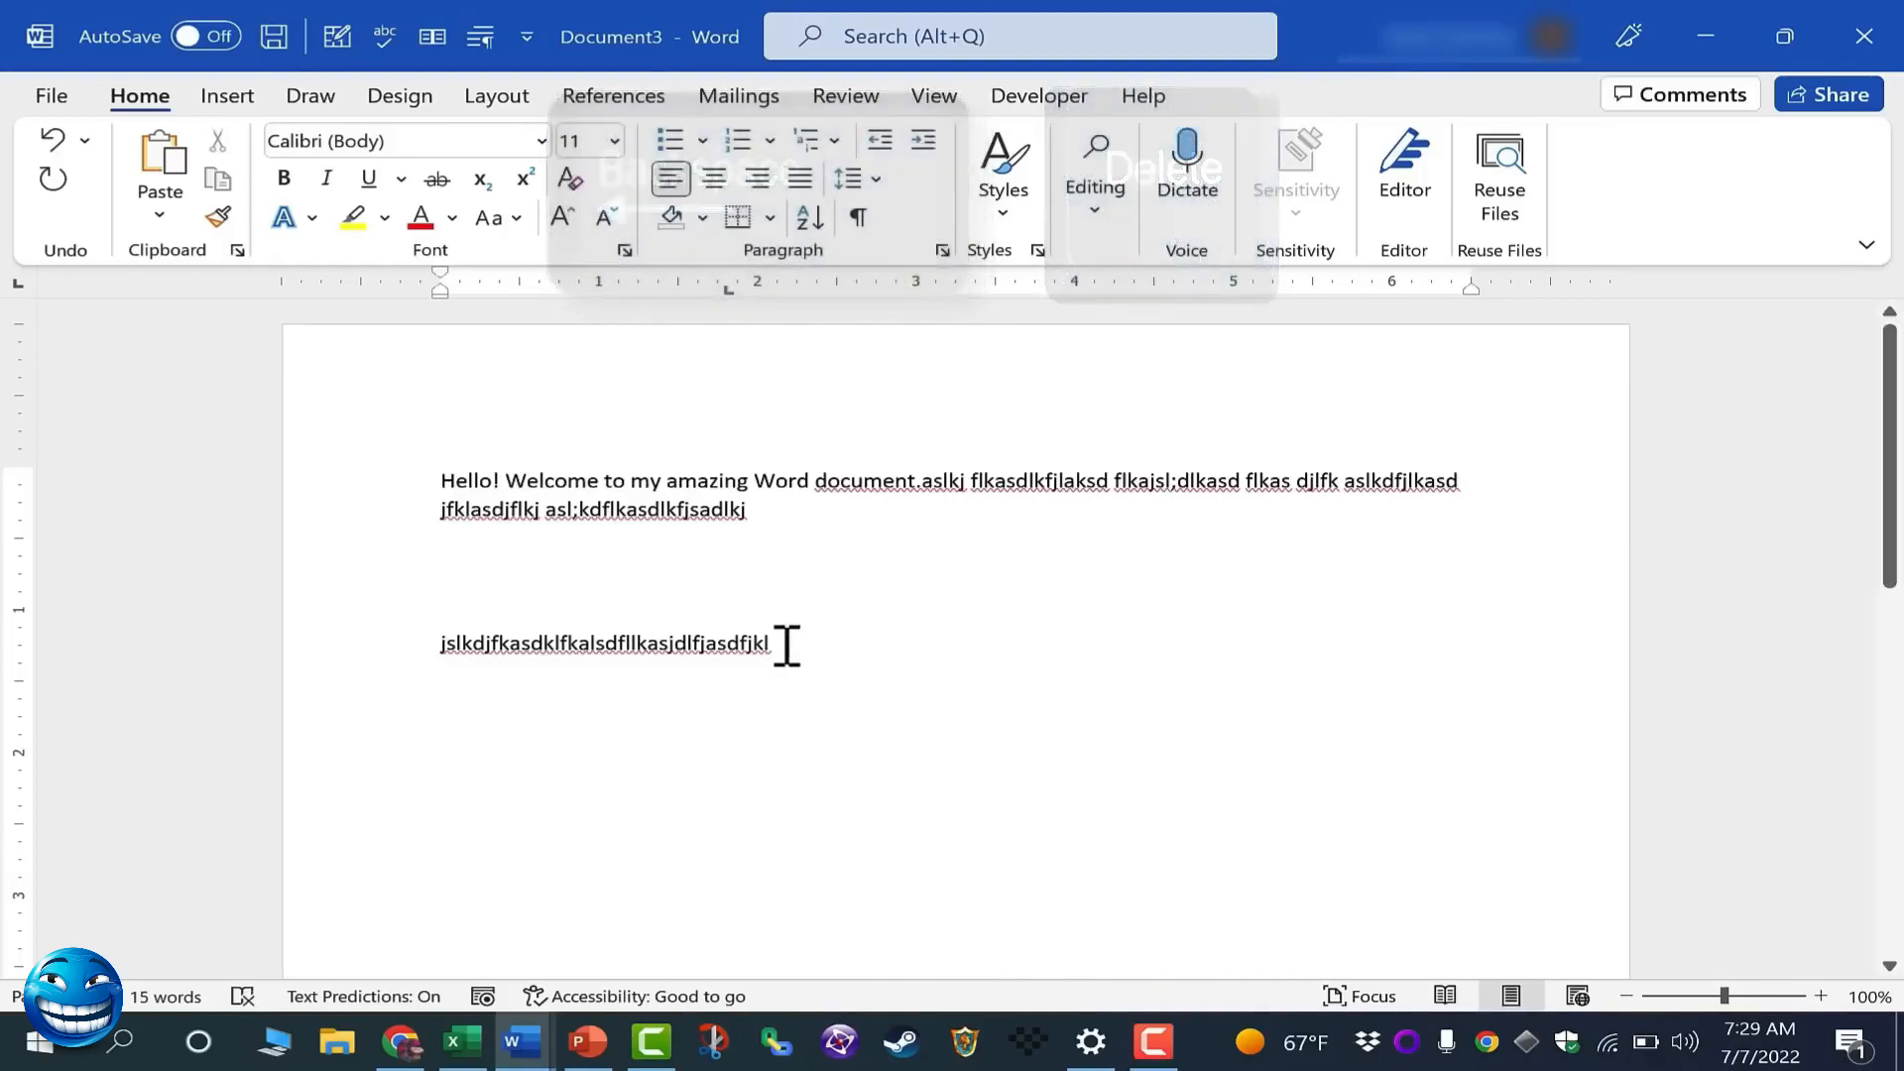
{"action": "left_click_drag", "start_coordinate": [783, 646], "coordinate": [444, 655]}
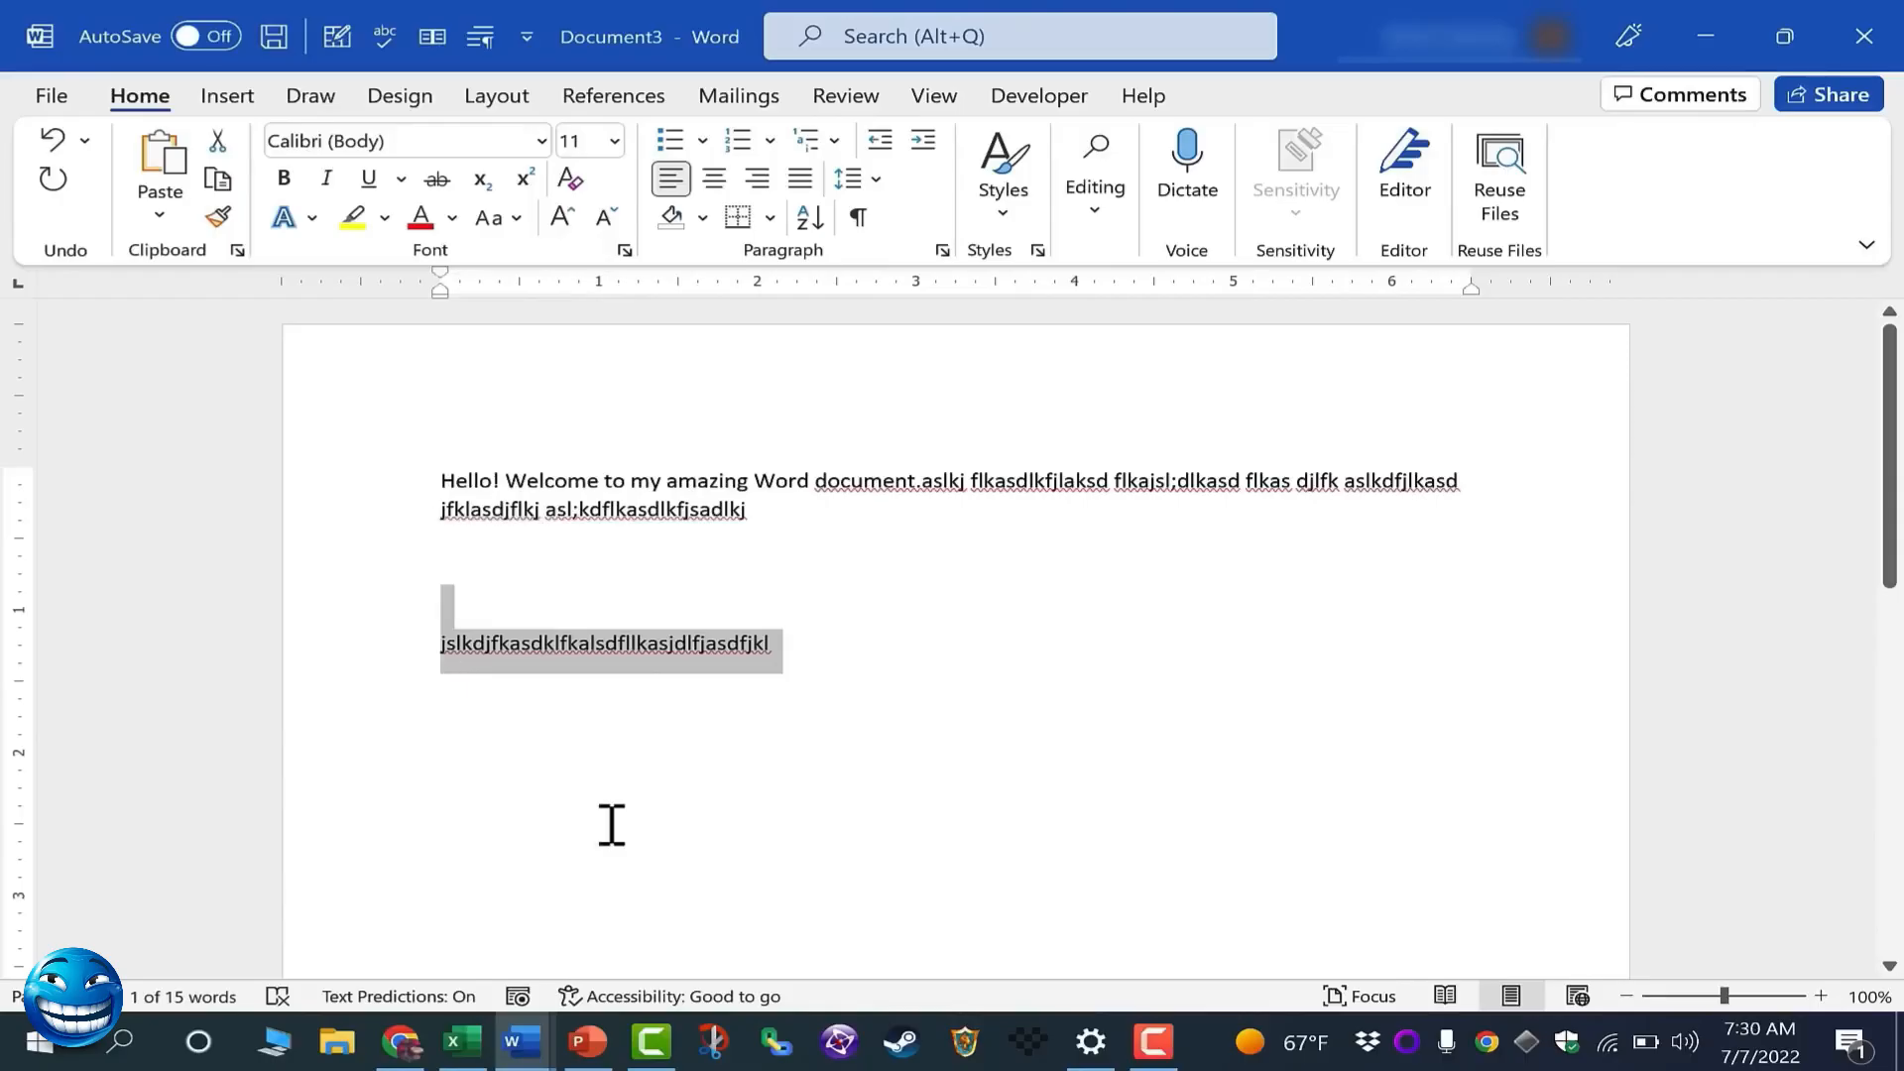
{"action": "key", "text": "BackSpace"}
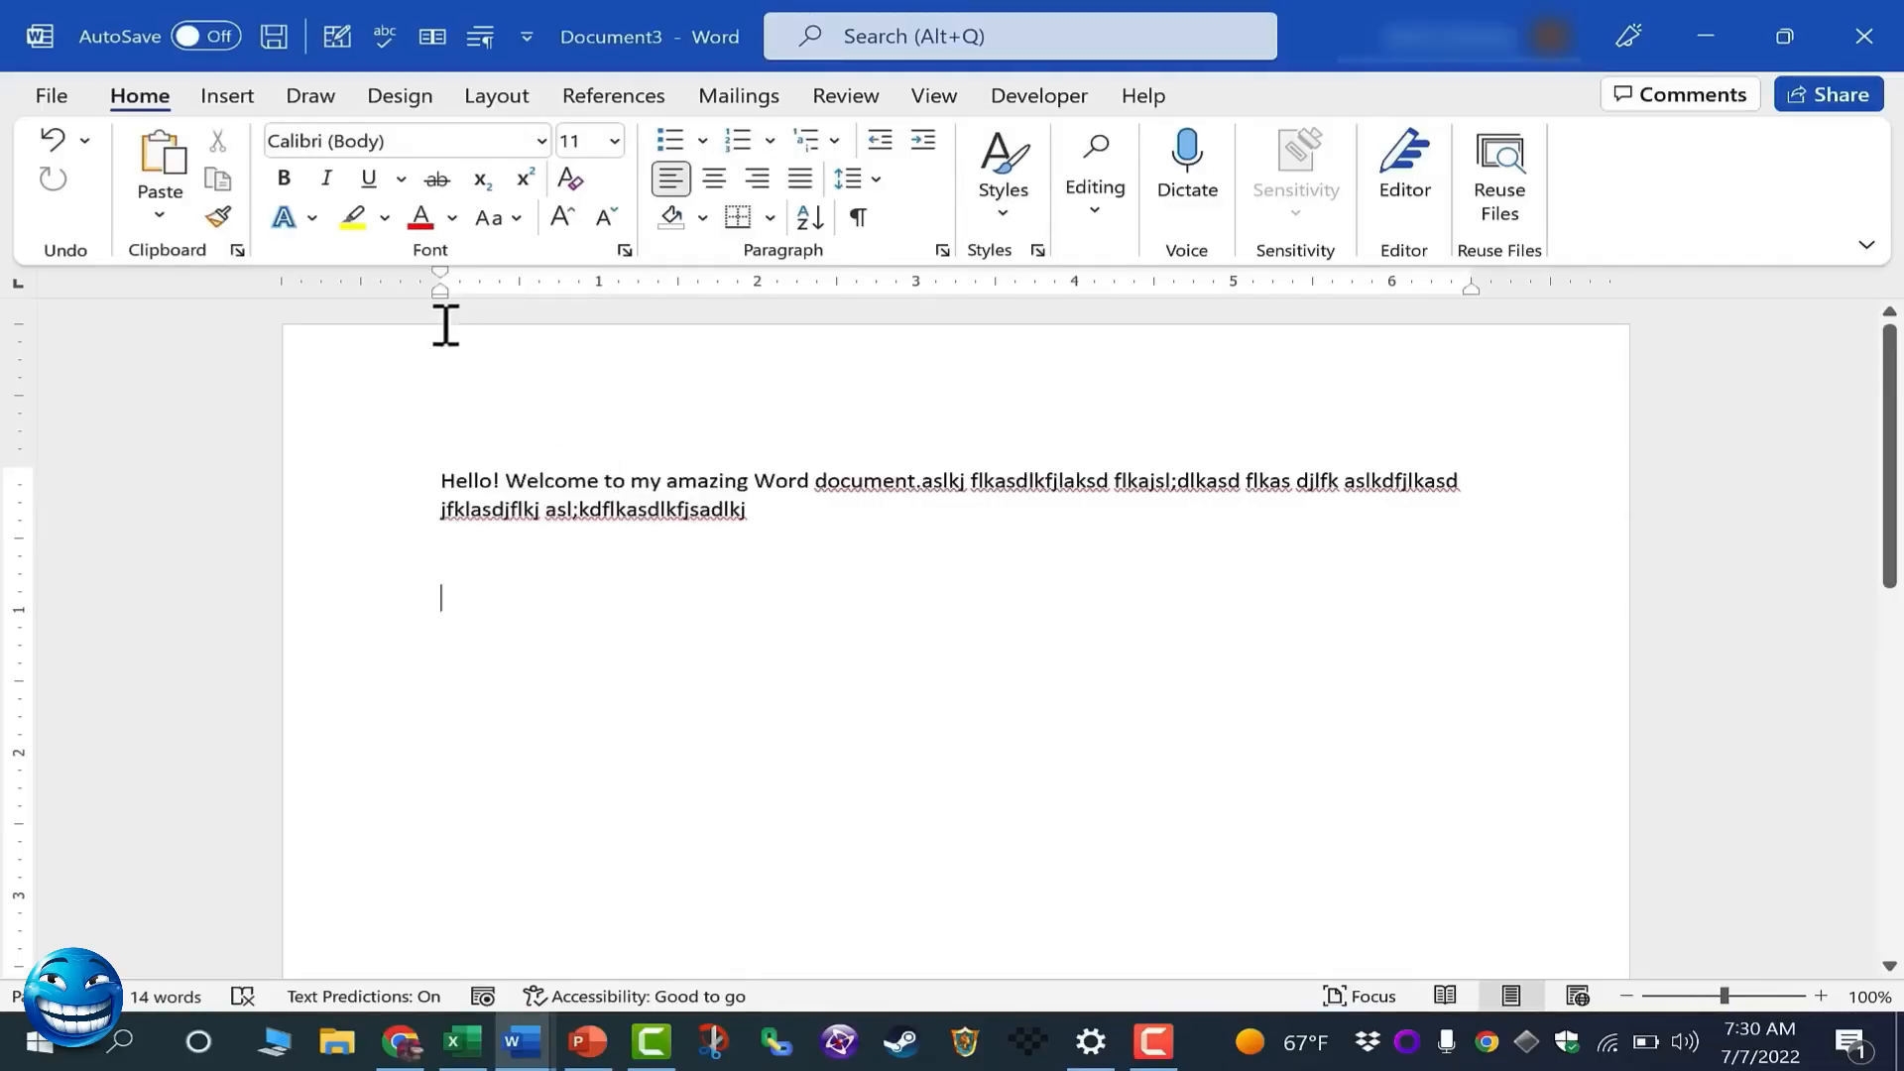
Save the document in the Documents folder as a Word Document named "Hello There"
{"action": "left_click", "coordinate": [52, 96]}
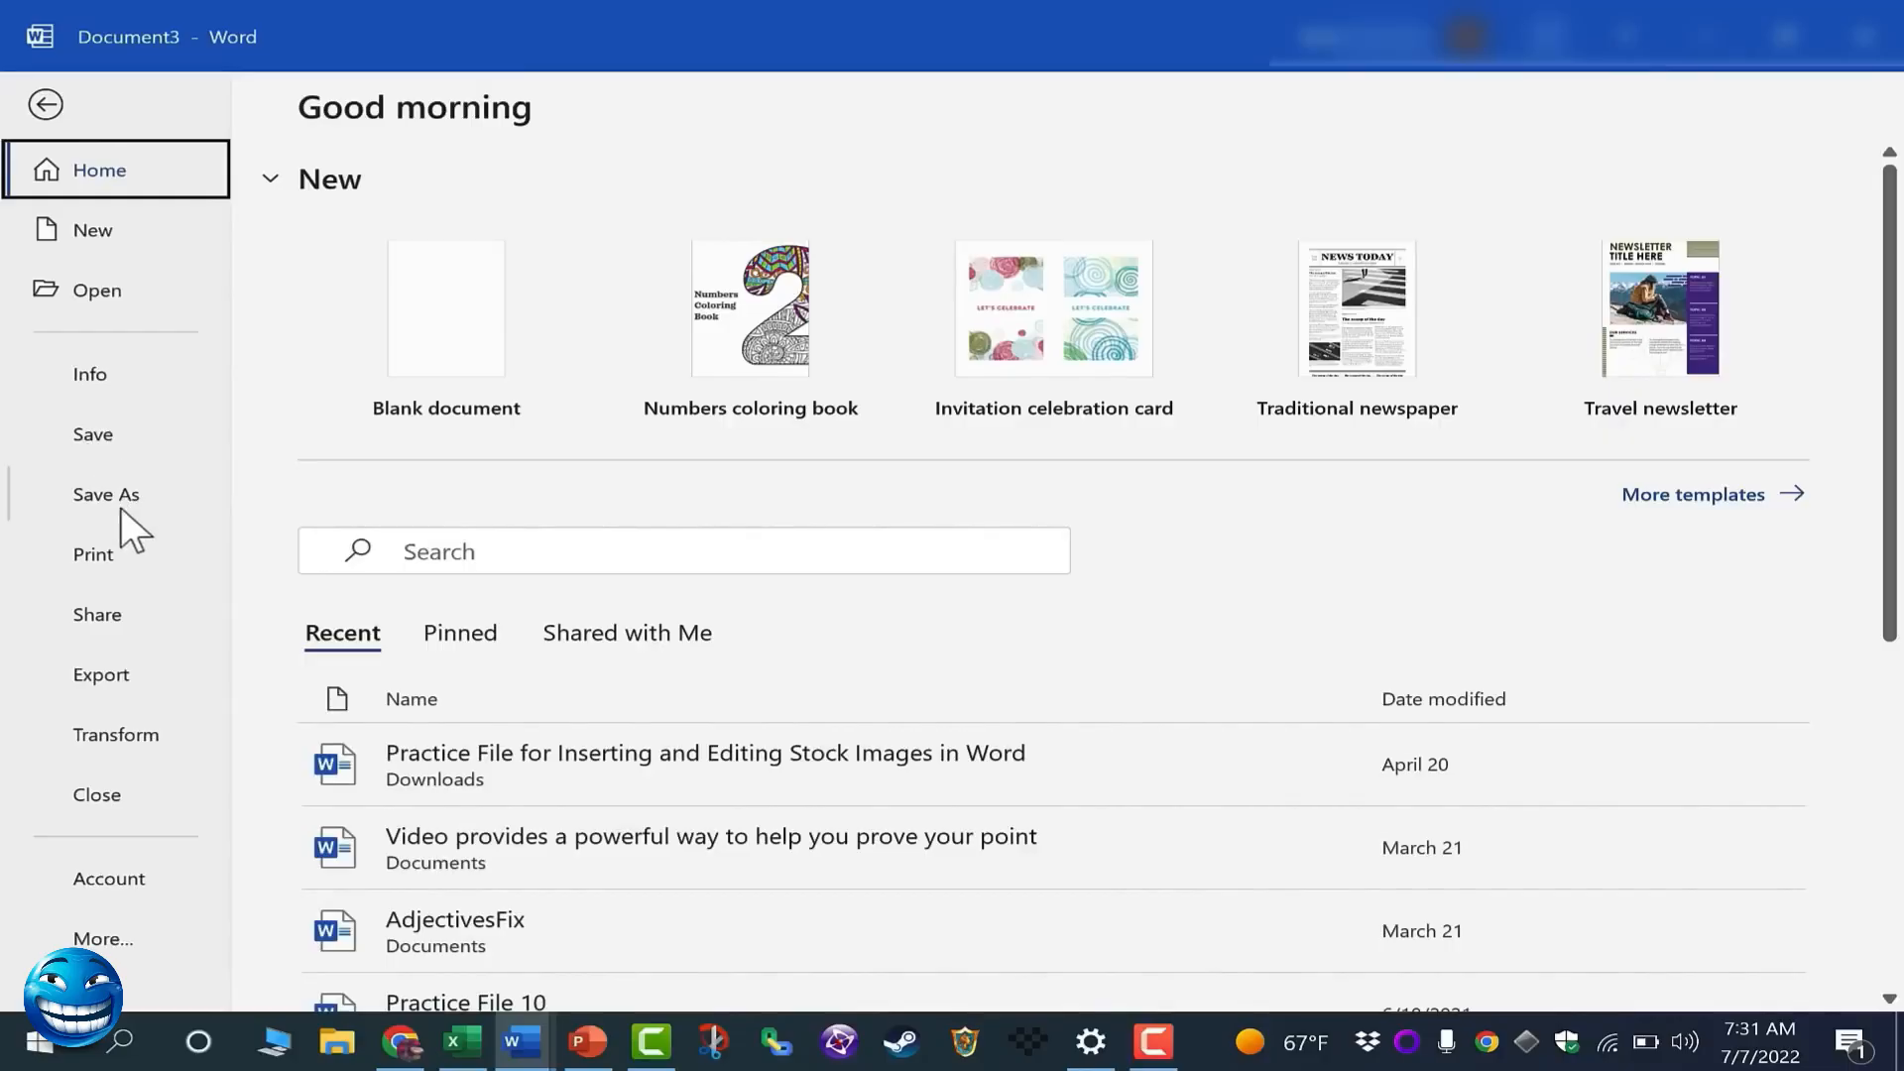
{"action": "left_click", "coordinate": [99, 430]}
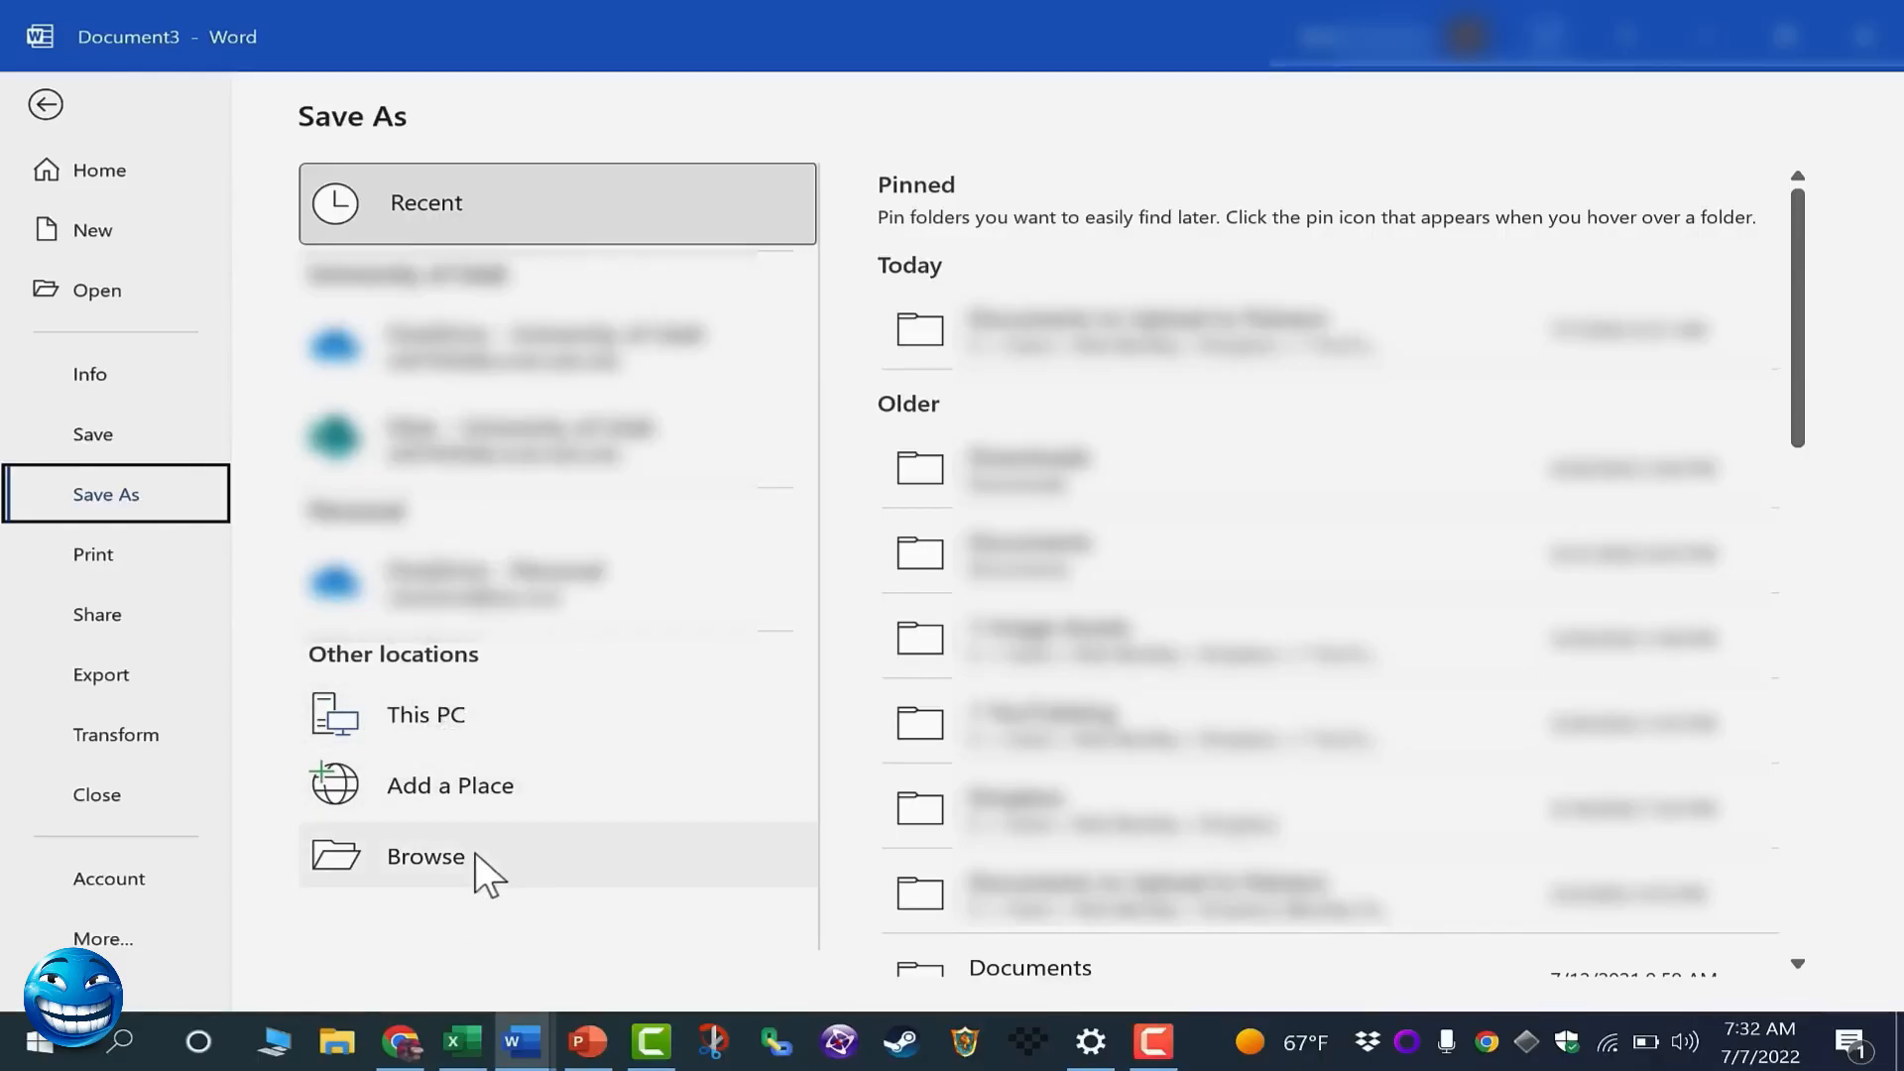
{"action": "left_click", "coordinate": [431, 855]}
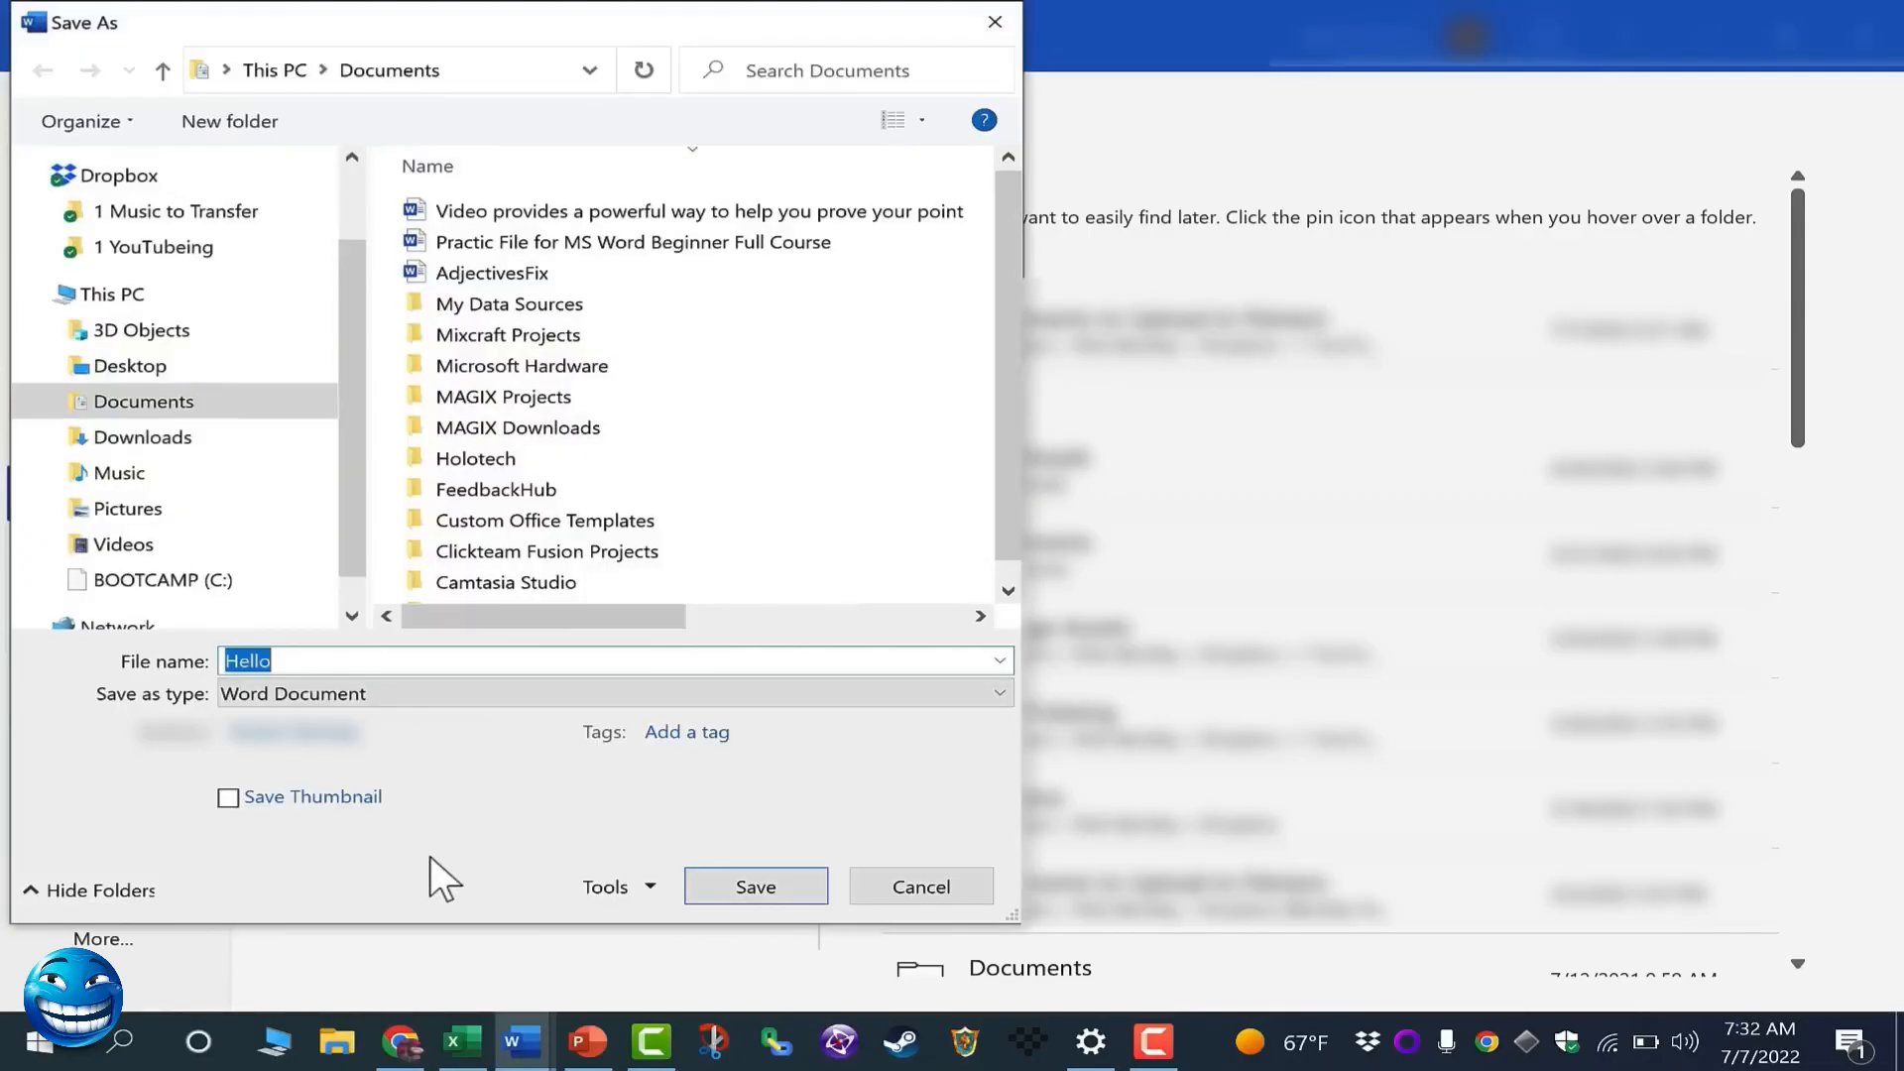
{"action": "left_click", "coordinate": [149, 412]}
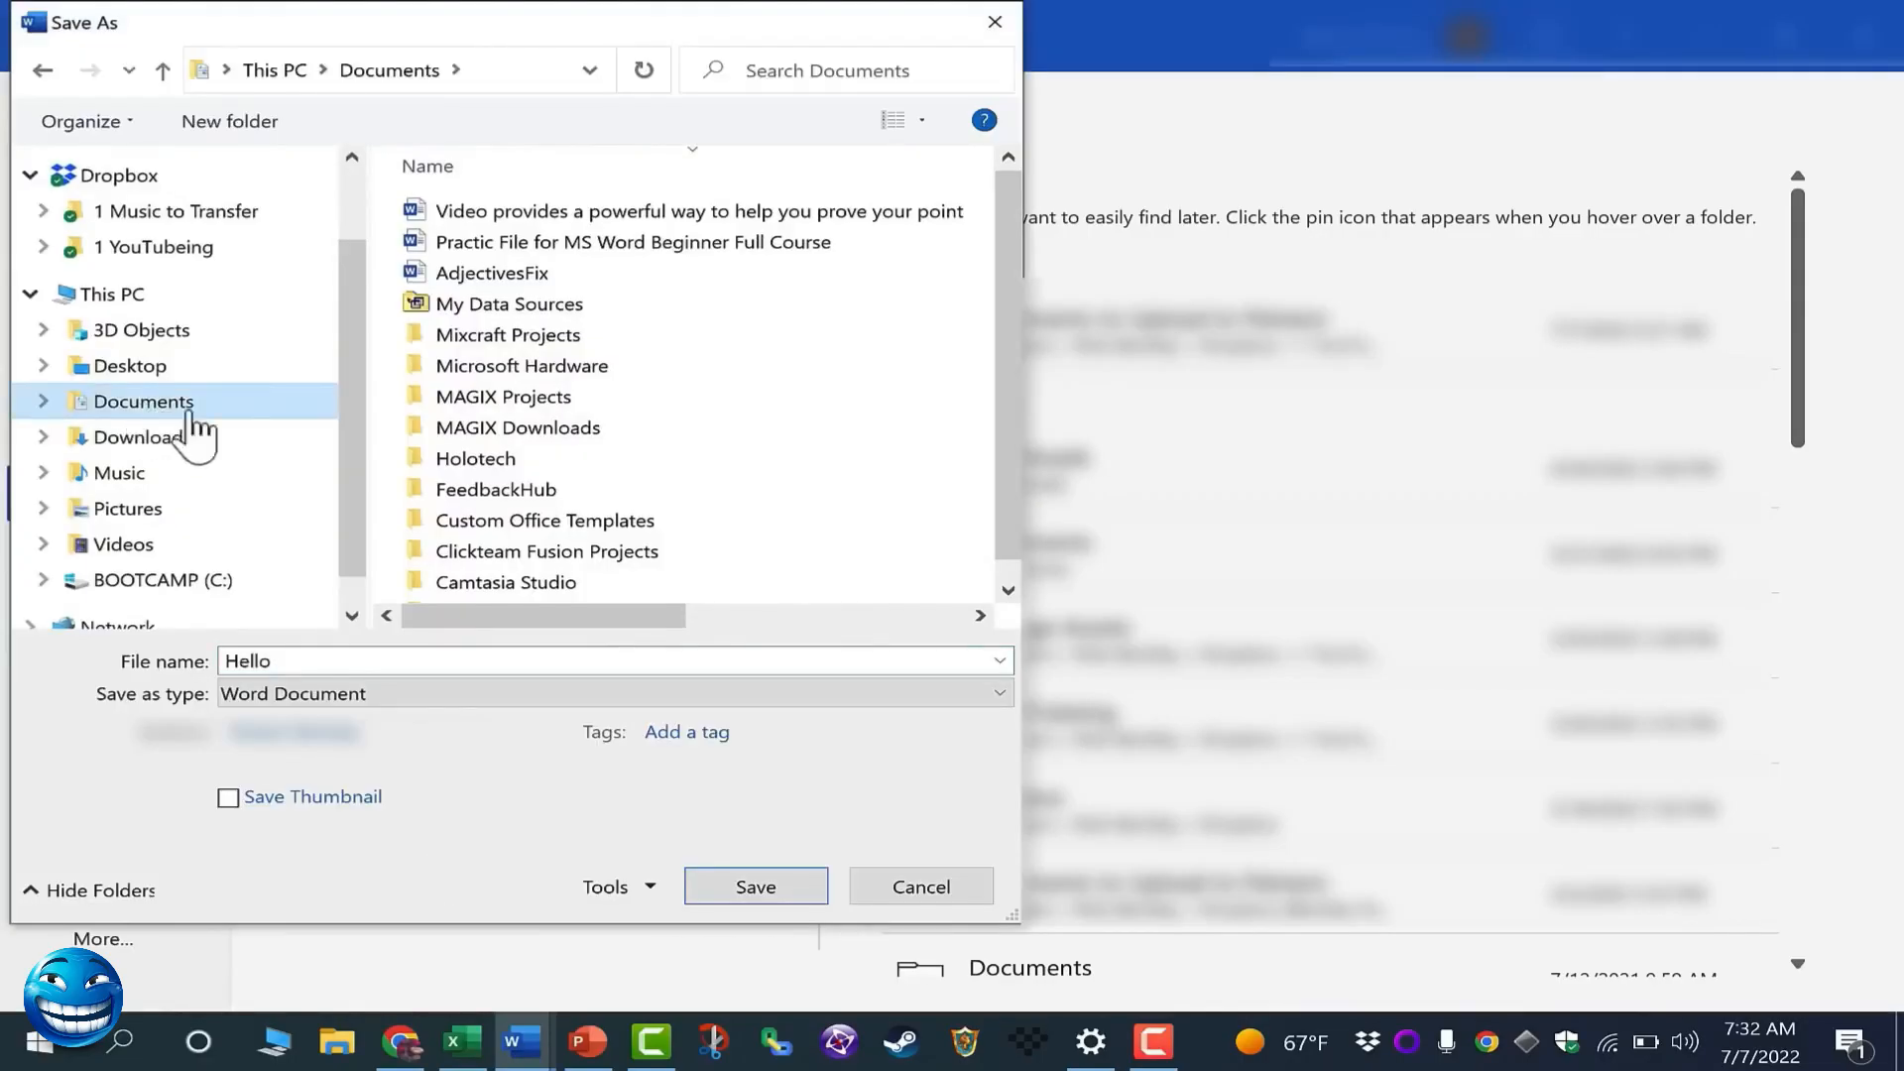
{"action": "left_click", "coordinate": [304, 662]}
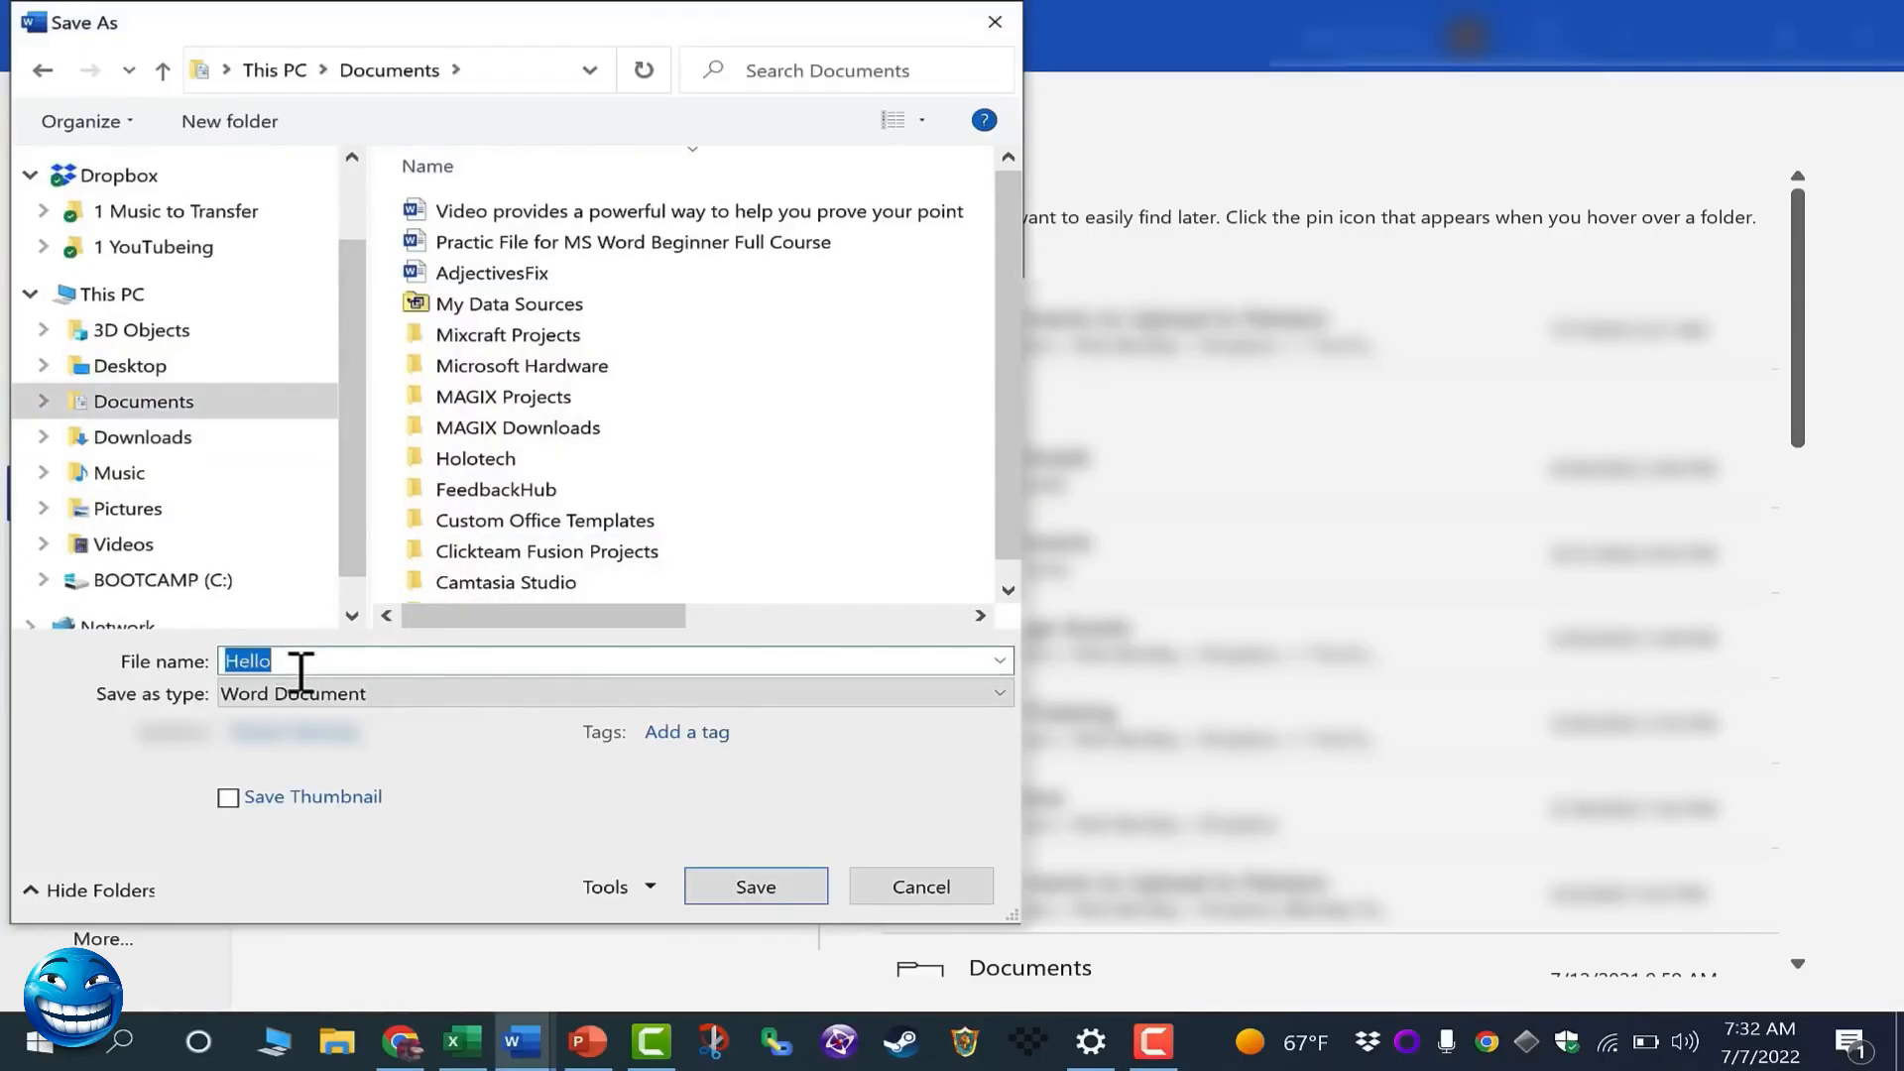
{"action": "type", "text": "Hello There"}
{"action": "left_click", "coordinate": [772, 891]}
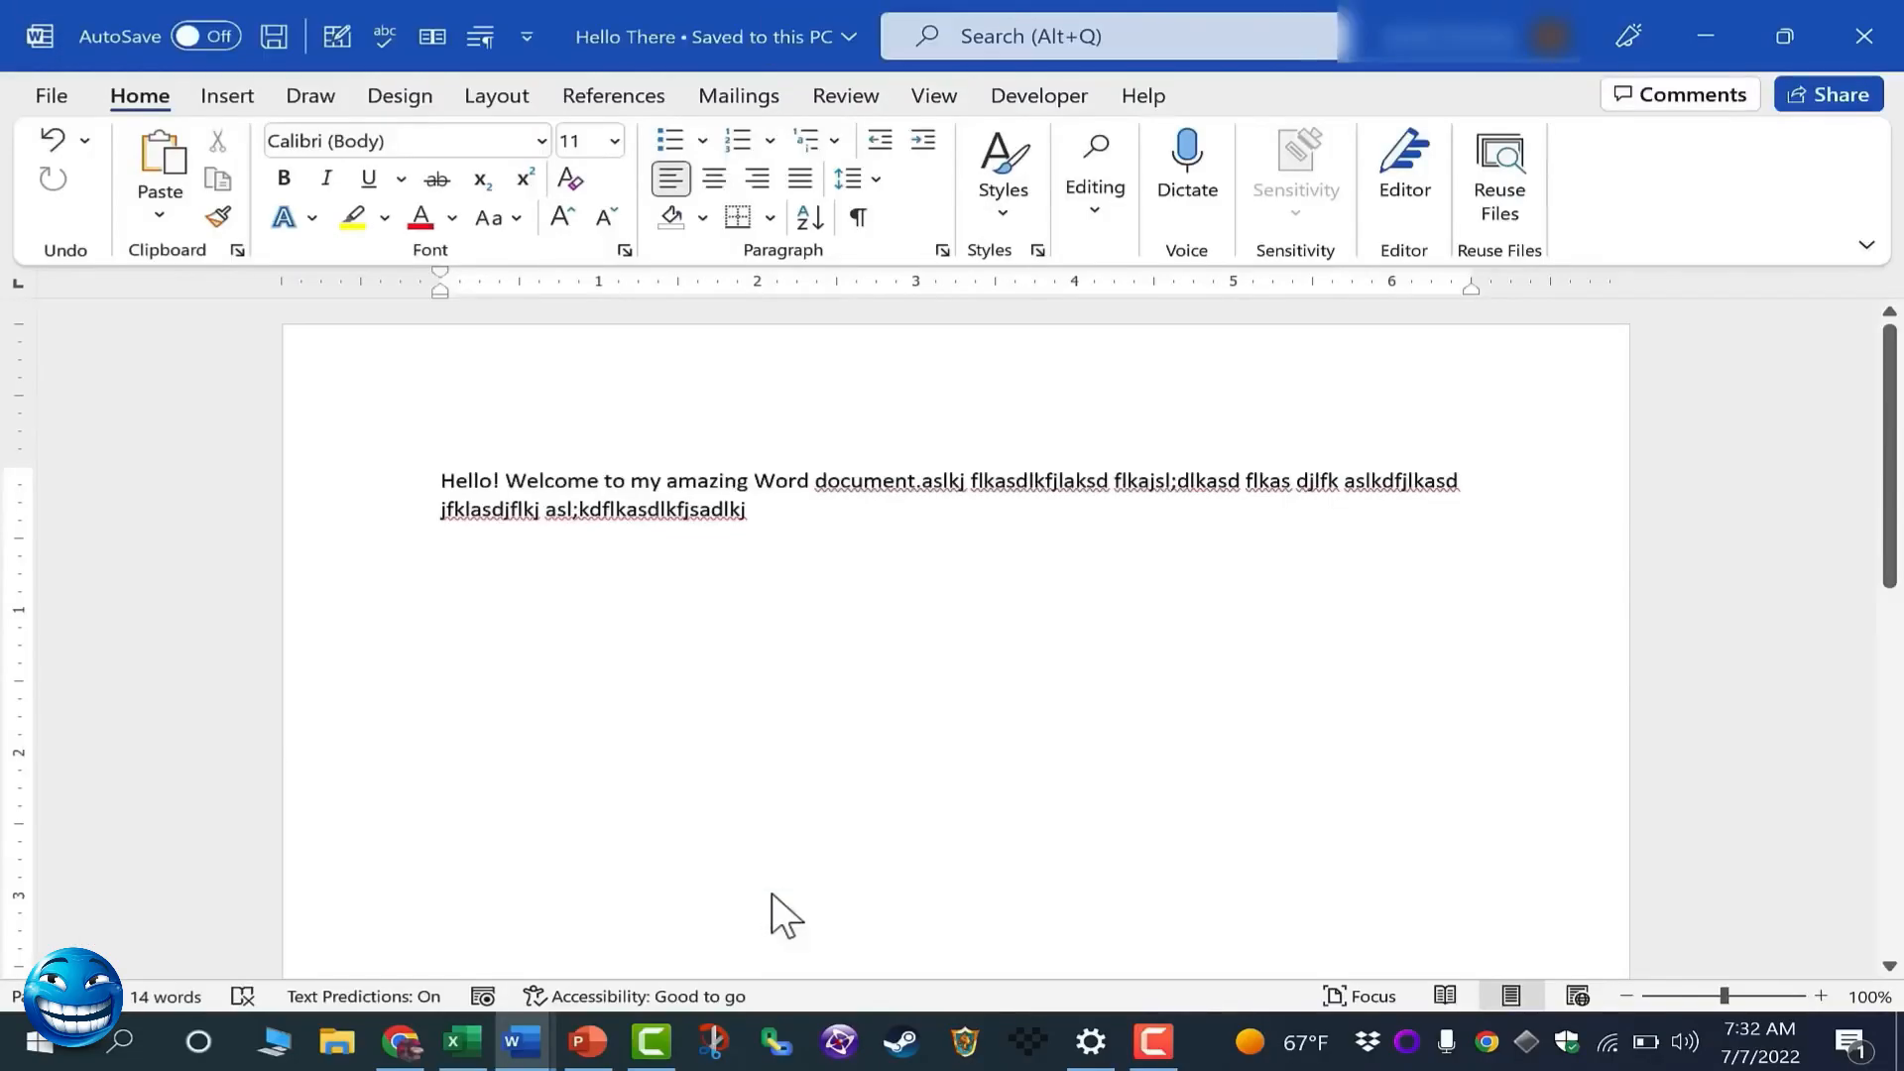
Save the Hello There document again under its existing name and return to the page
{"action": "key", "text": "Return"}
{"action": "key", "text": "Return"}
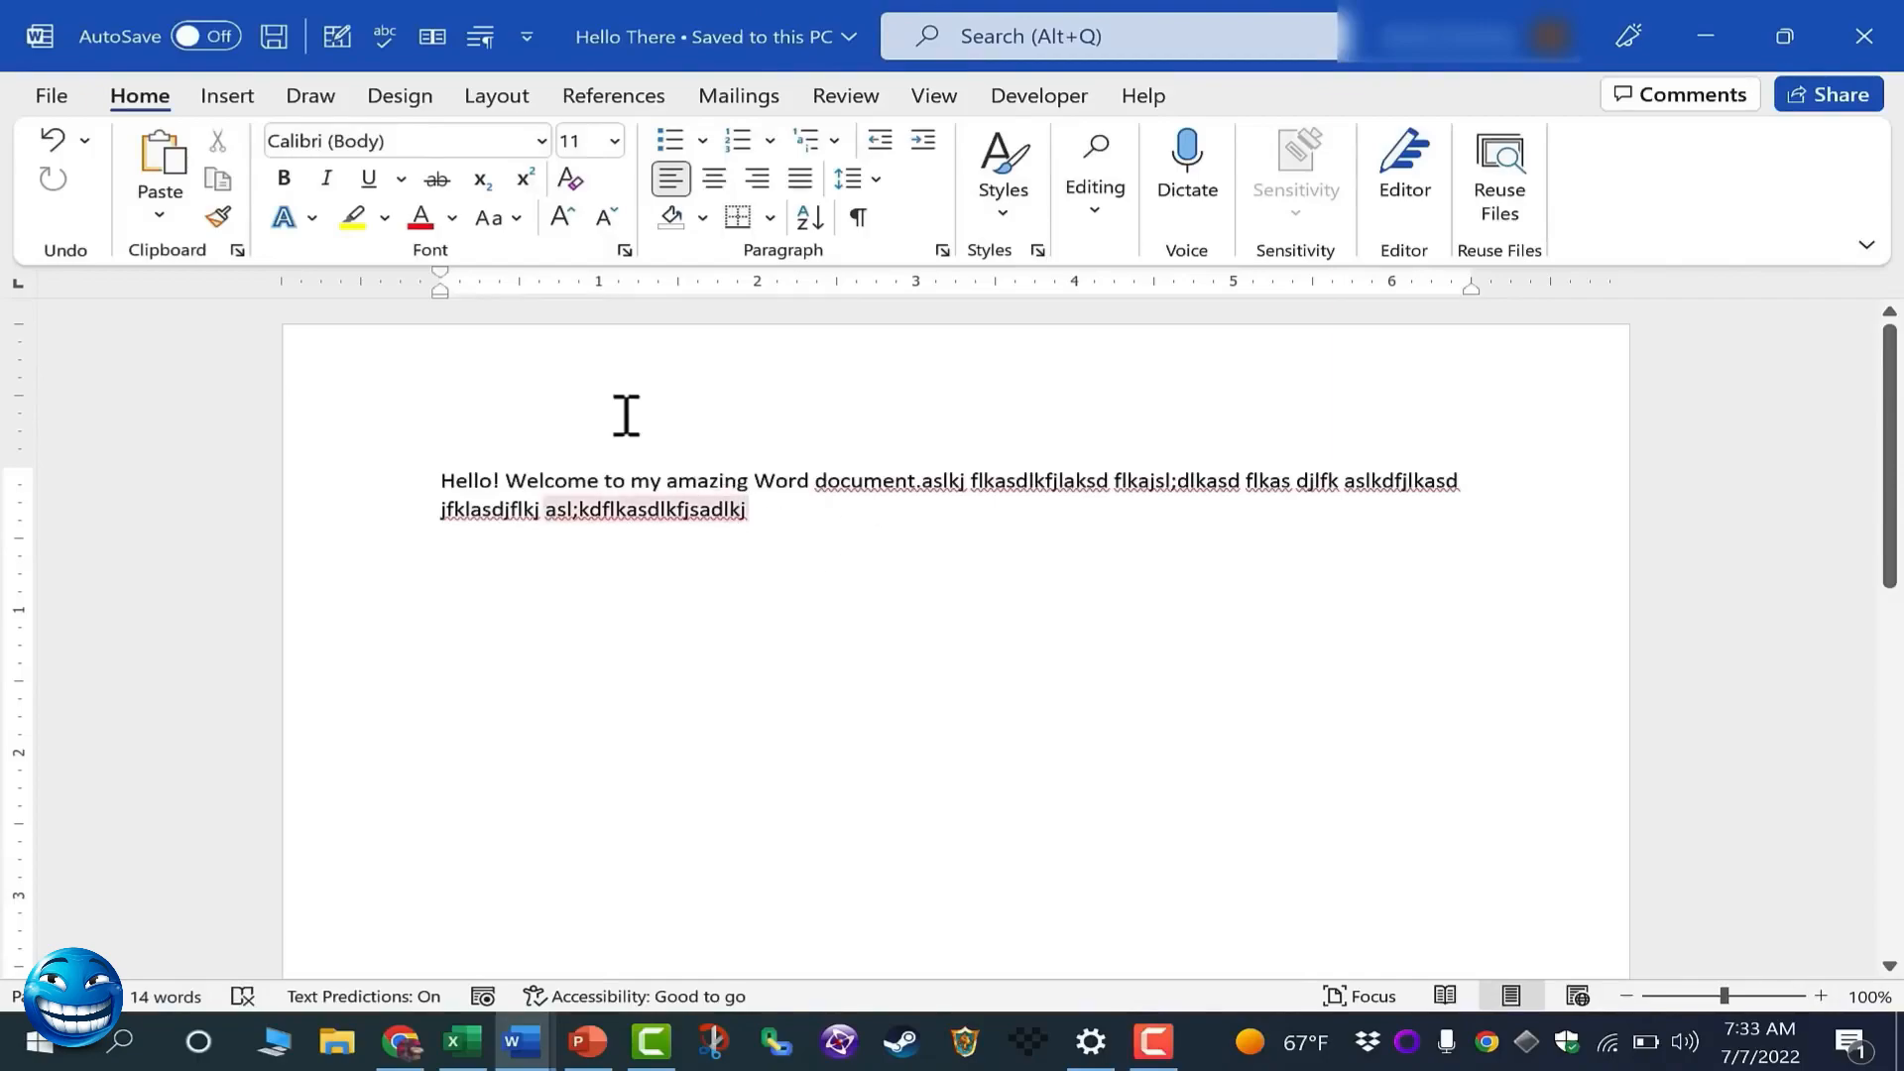
{"action": "left_click", "coordinate": [58, 93]}
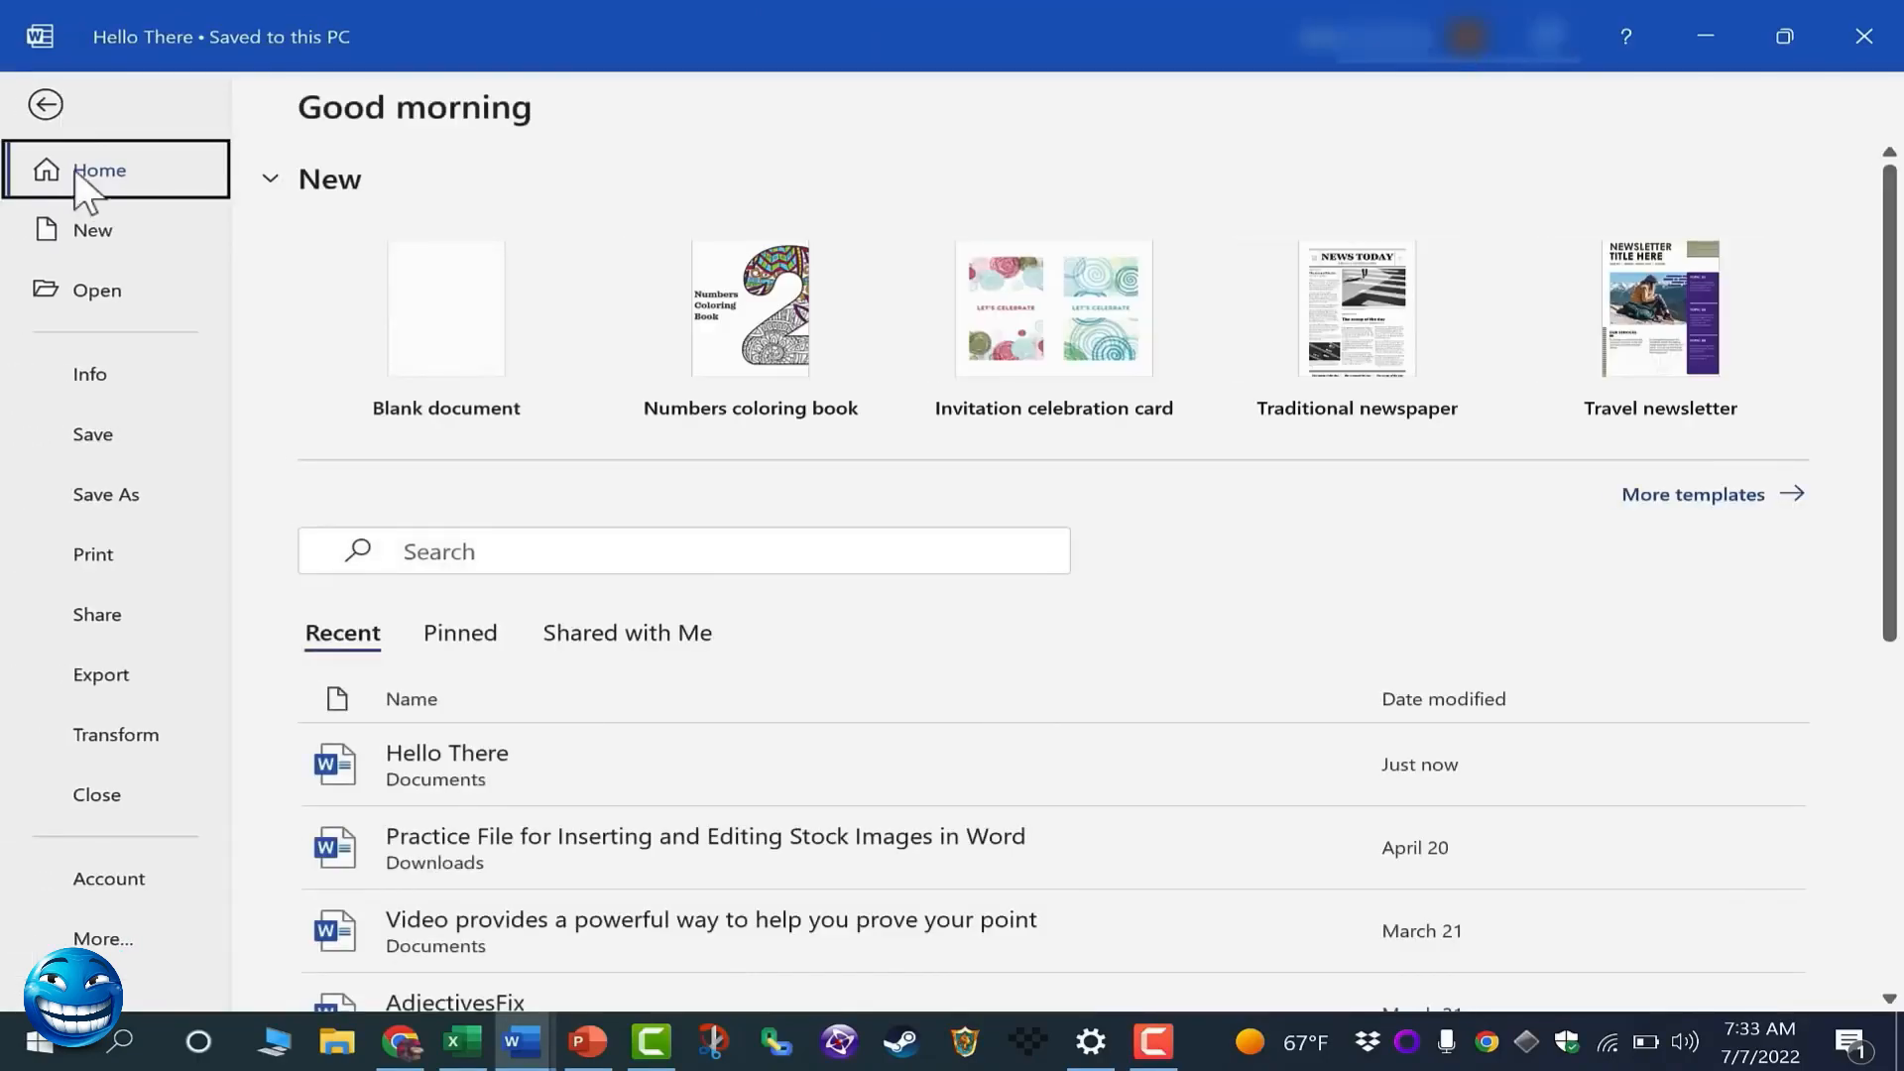
{"action": "left_click", "coordinate": [85, 448]}
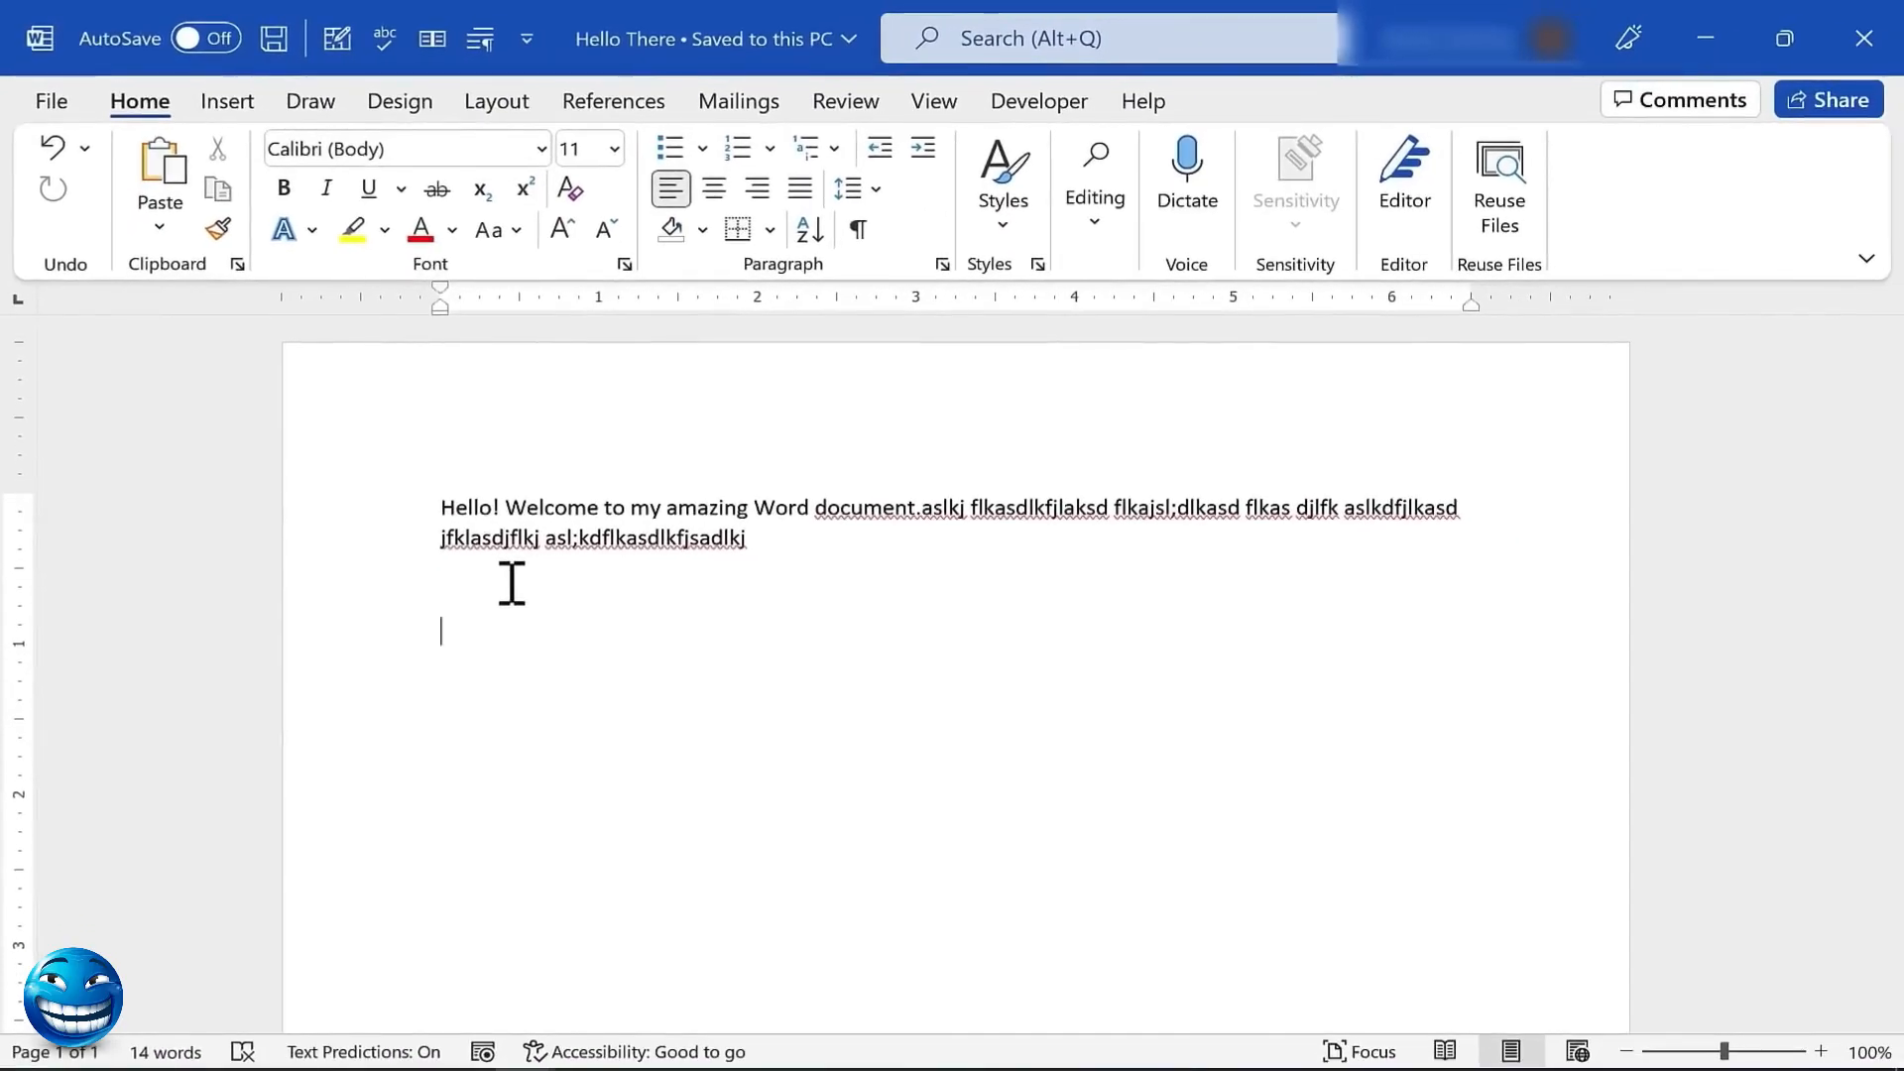
{"action": "left_click", "coordinate": [44, 109]}
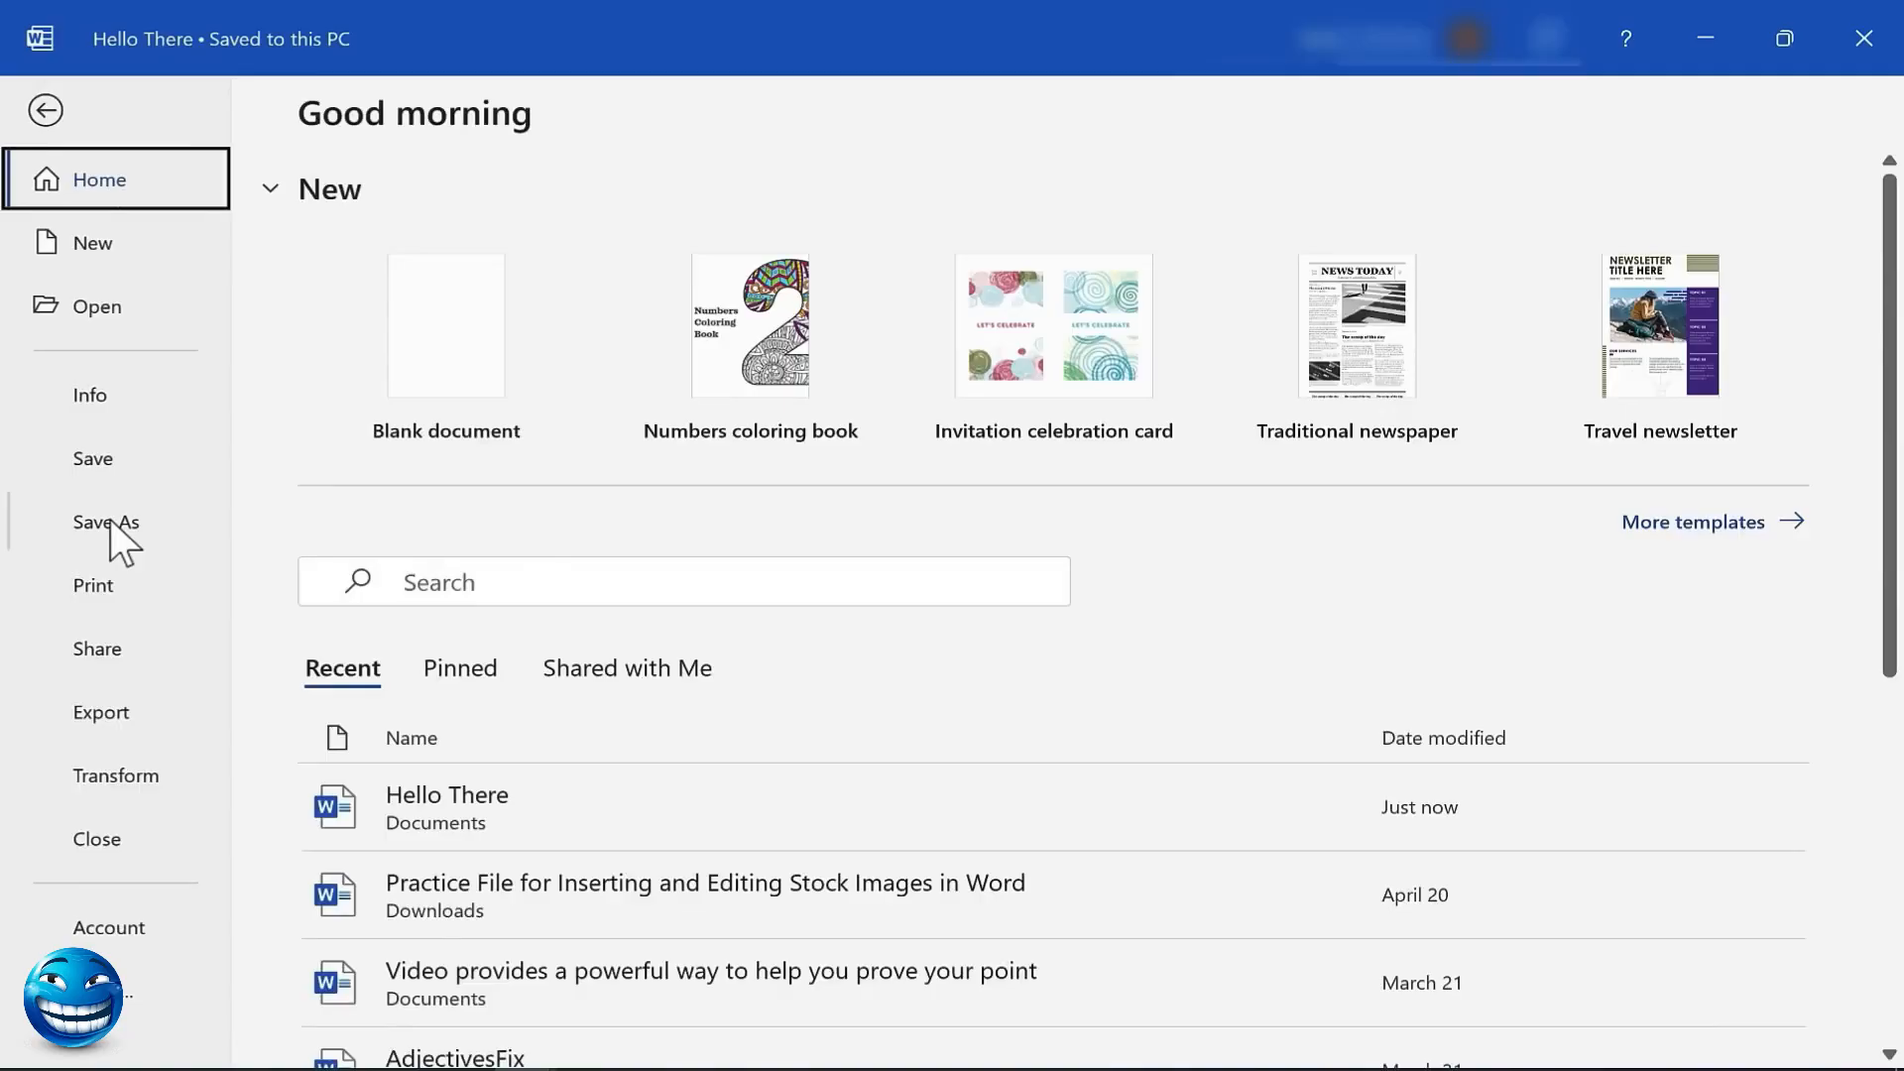
{"action": "left_click", "coordinate": [47, 111]}
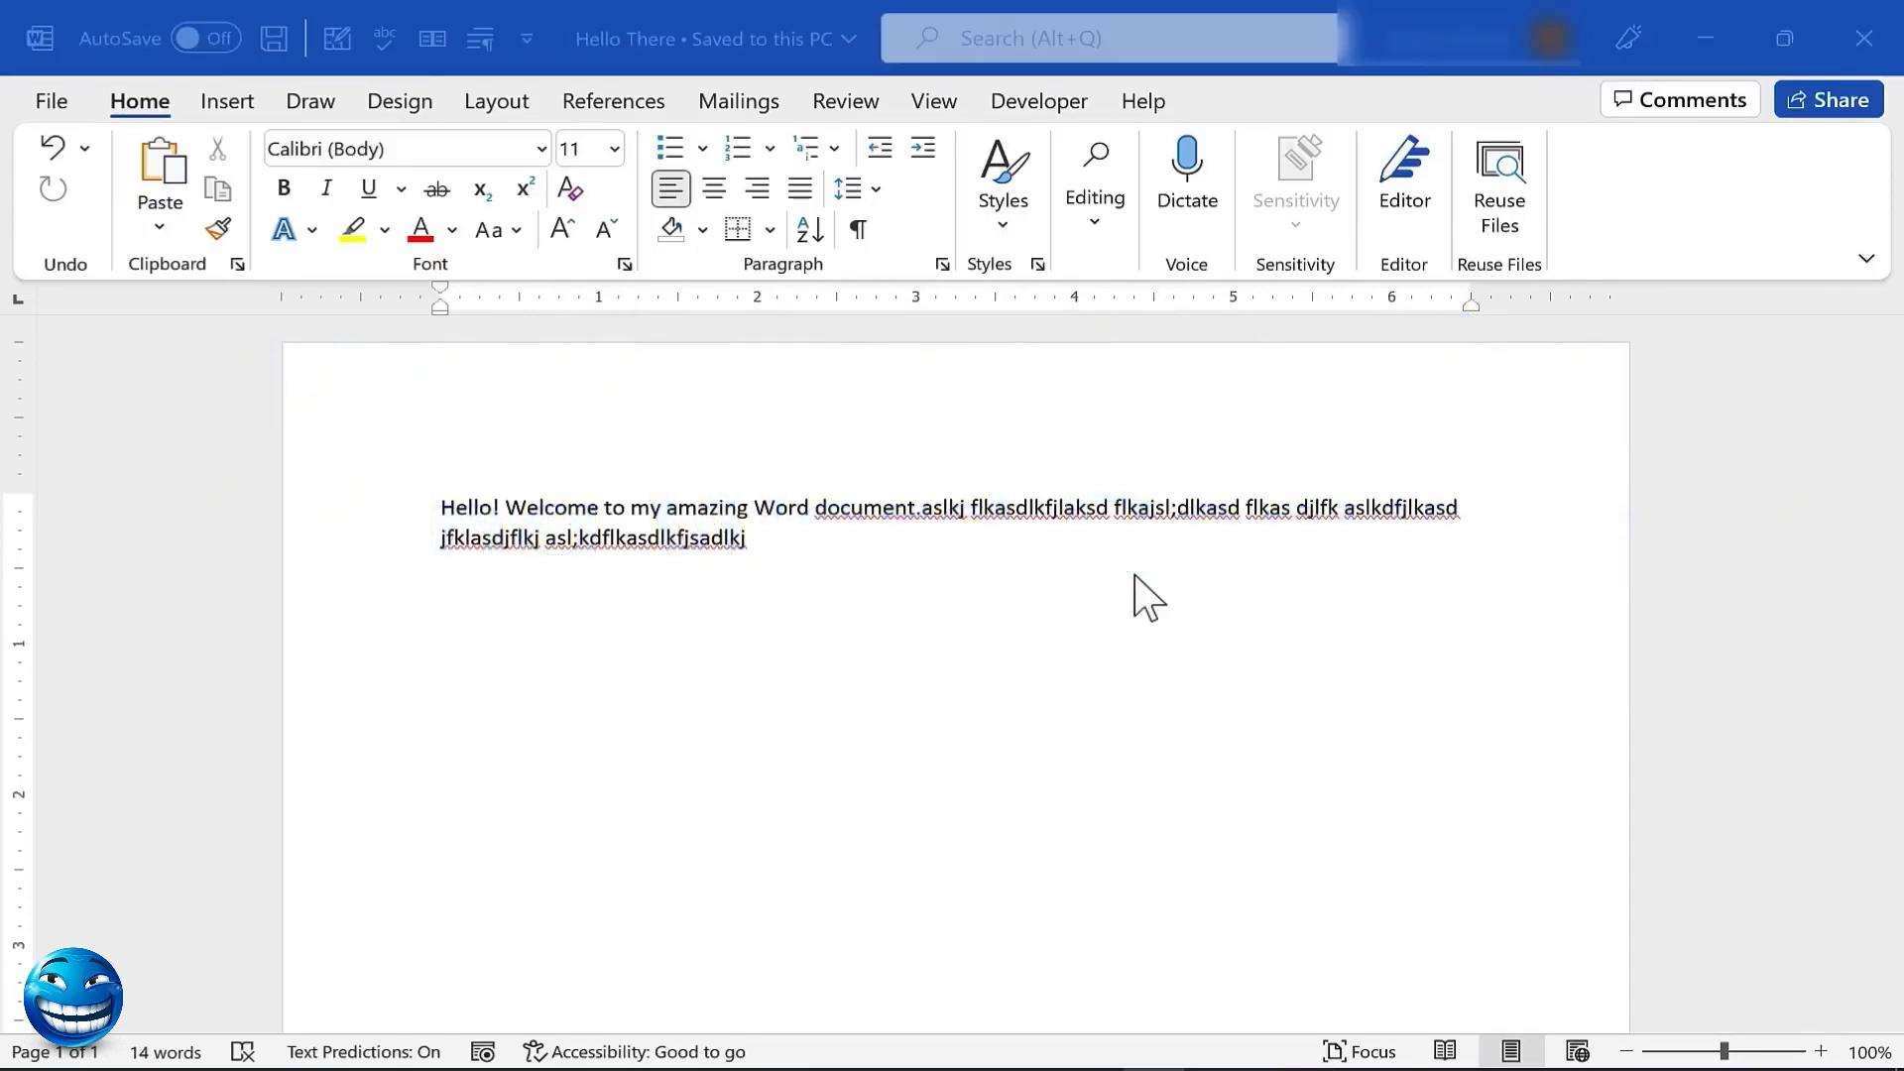
Open the file "Practic File for MS Word Beginner Full Course" from the Documents folder
{"action": "left_click", "coordinate": [47, 101]}
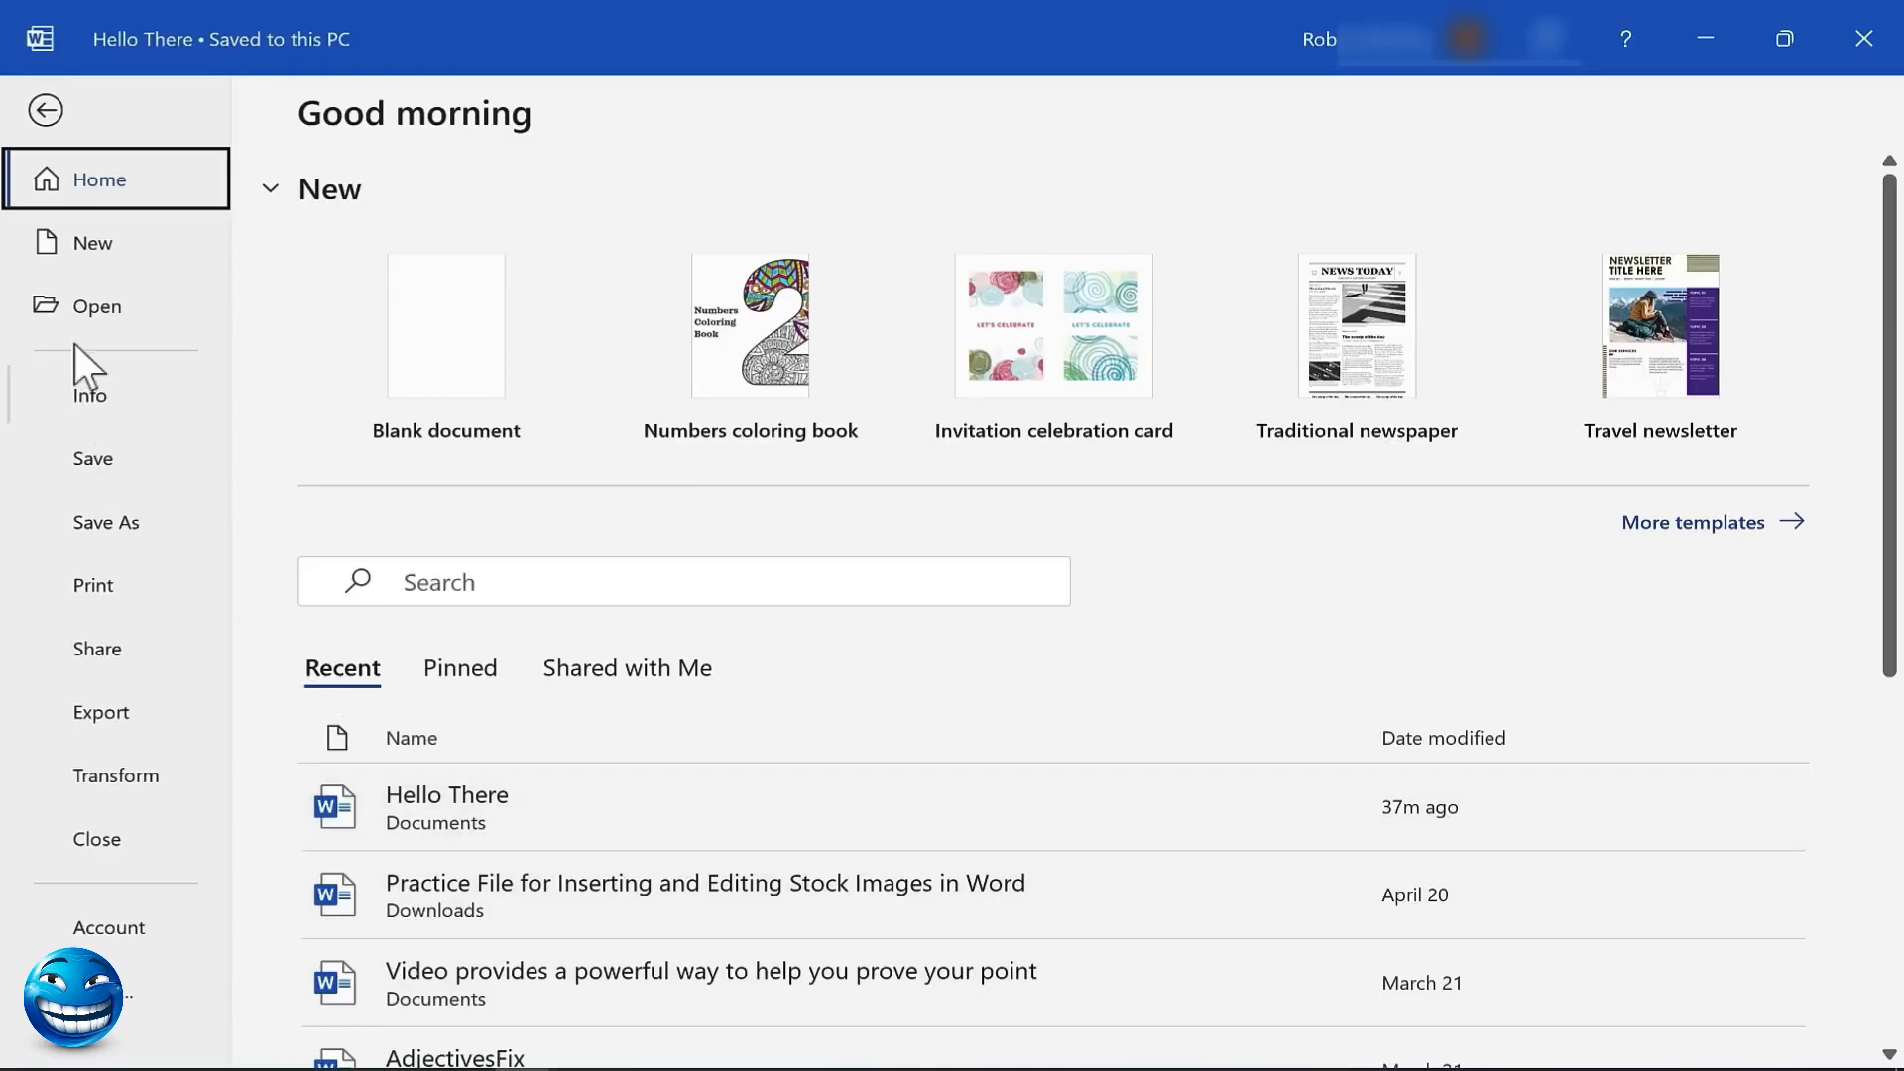
{"action": "left_click", "coordinate": [85, 305]}
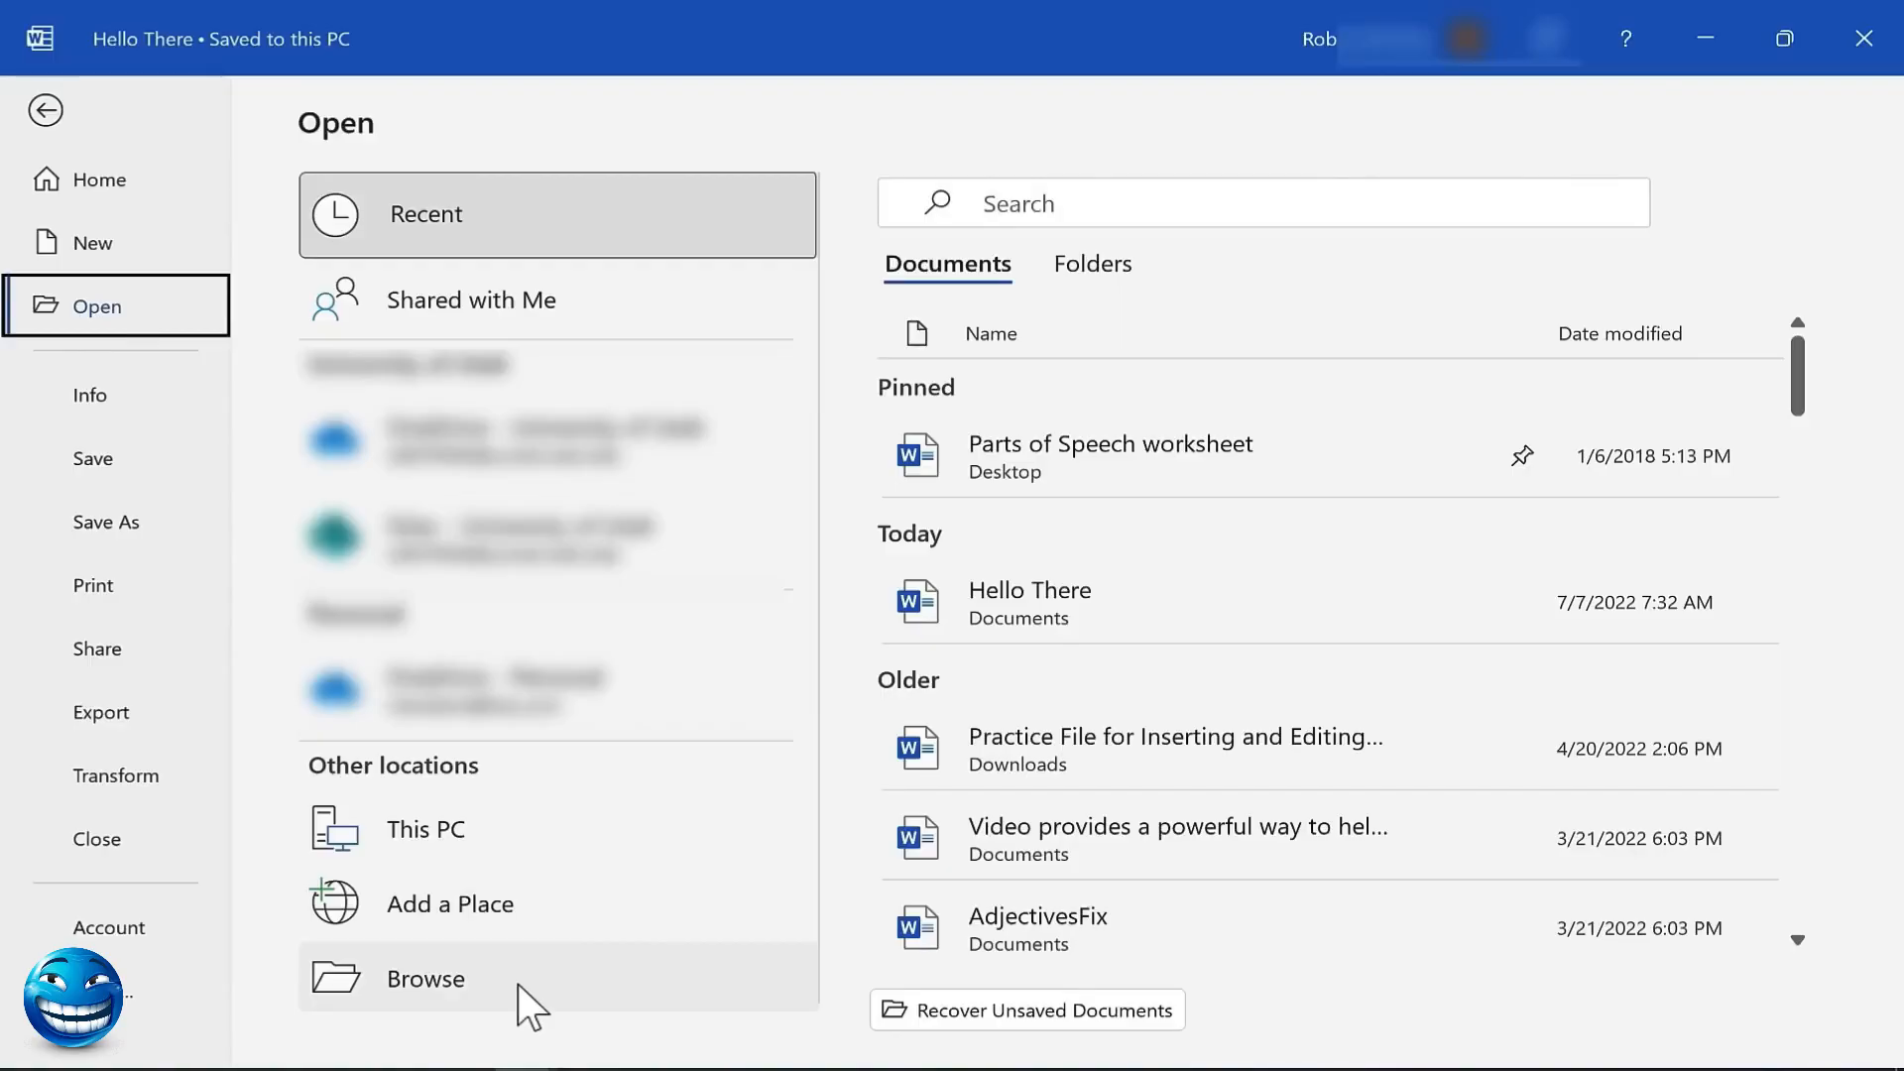
{"action": "left_click", "coordinate": [435, 984]}
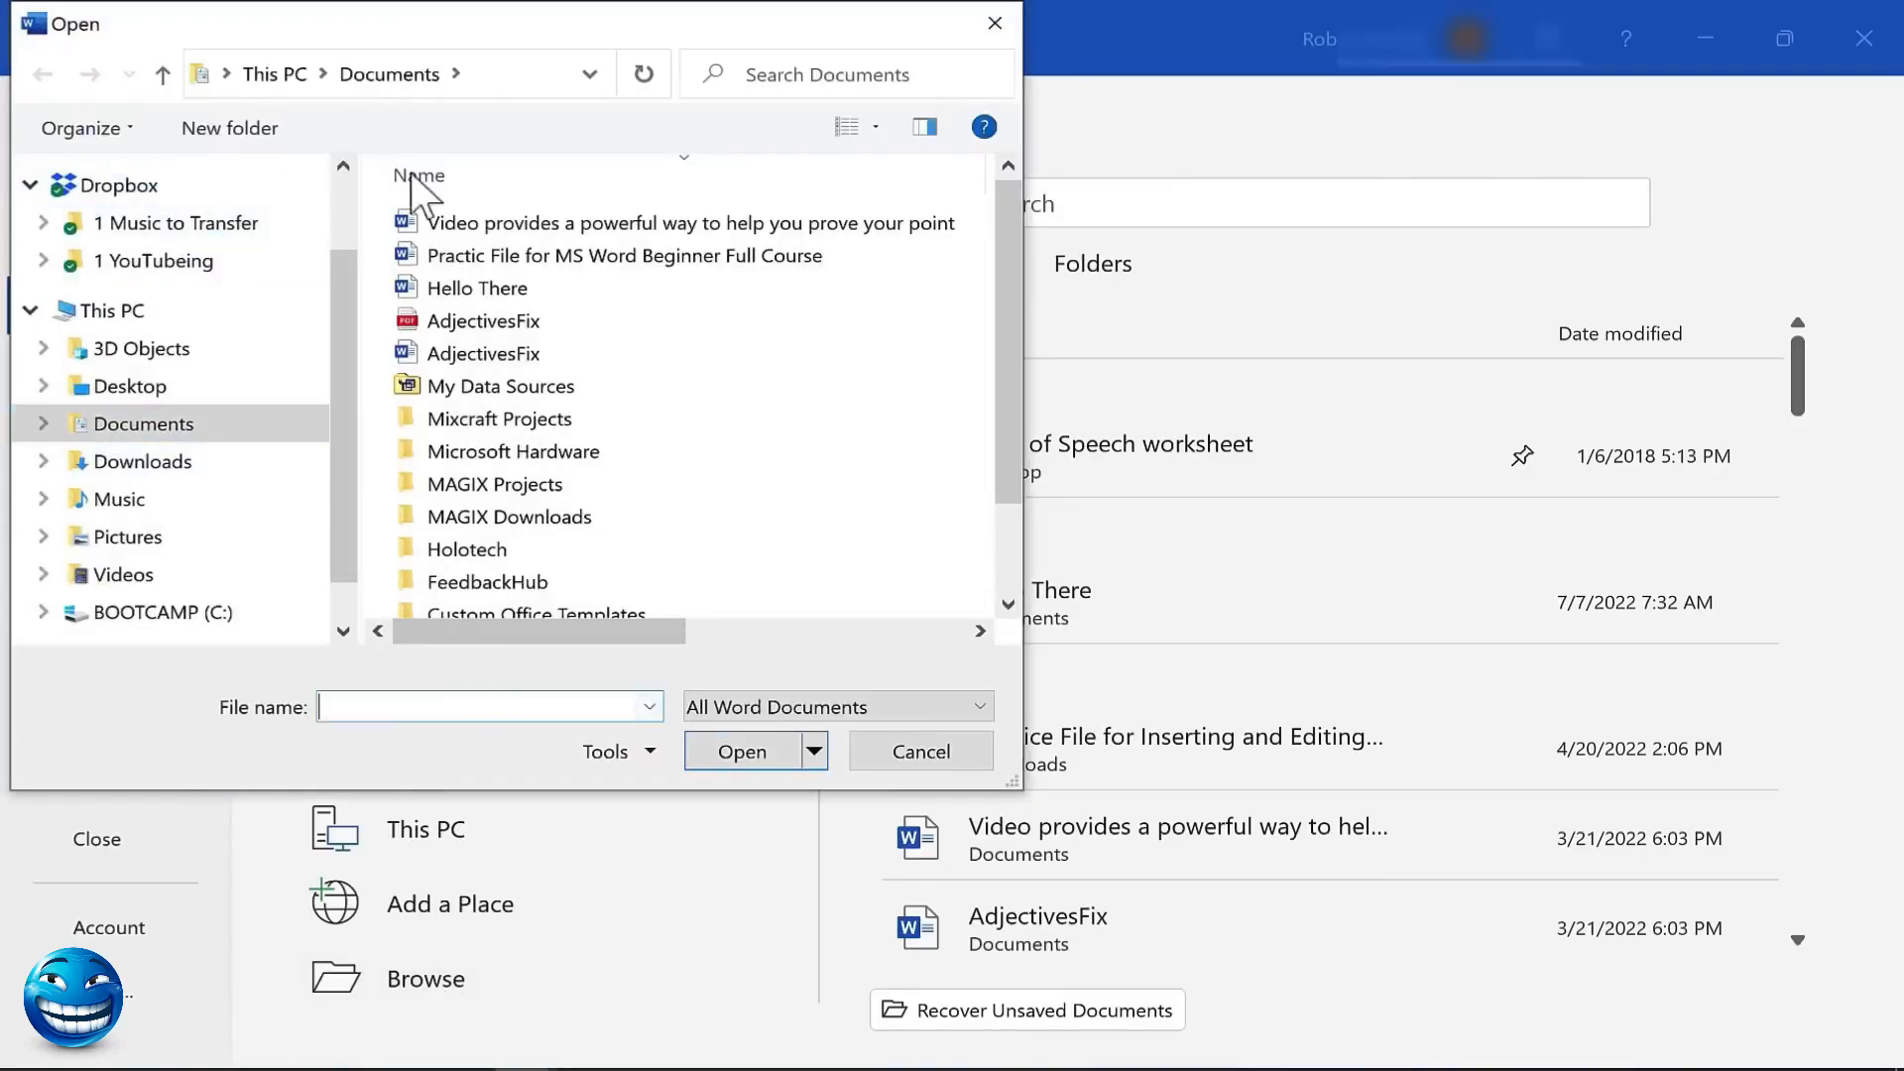
{"action": "left_click", "coordinate": [176, 428]}
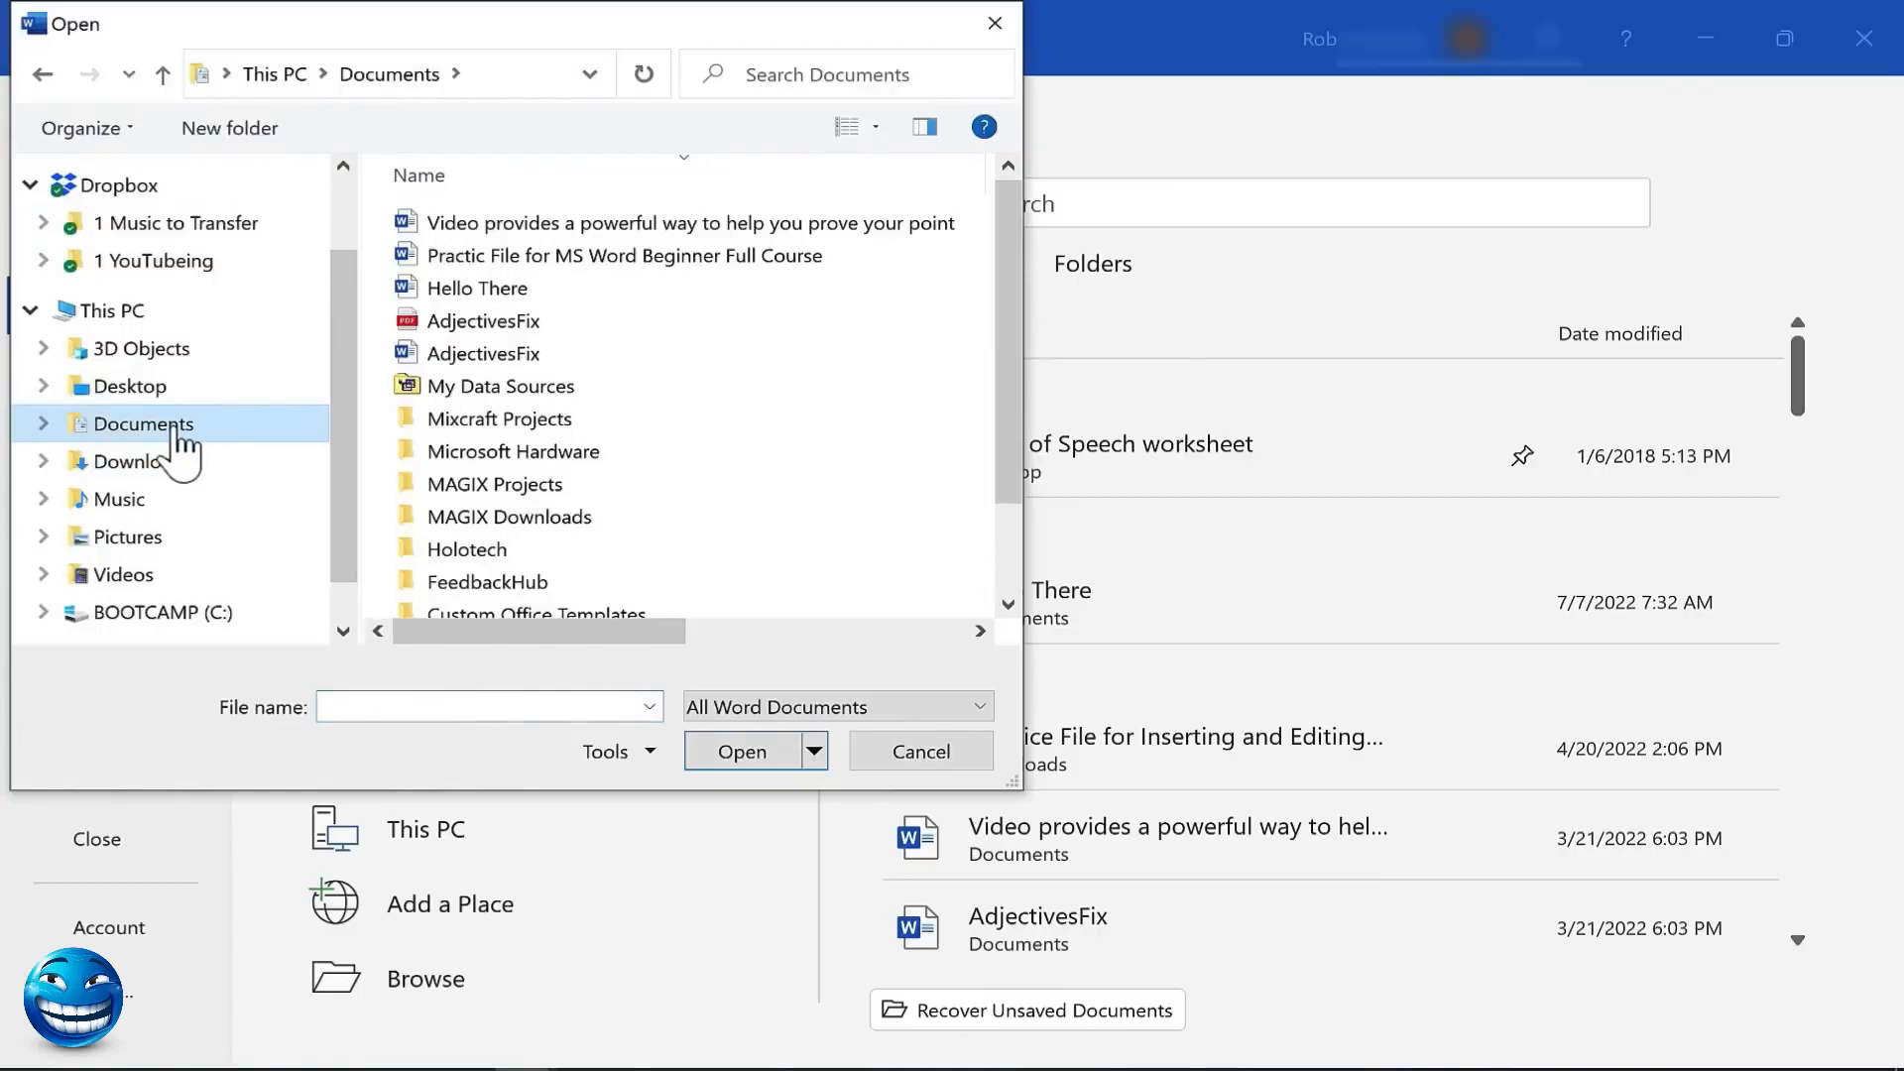
{"action": "double_click", "coordinate": [485, 254]}
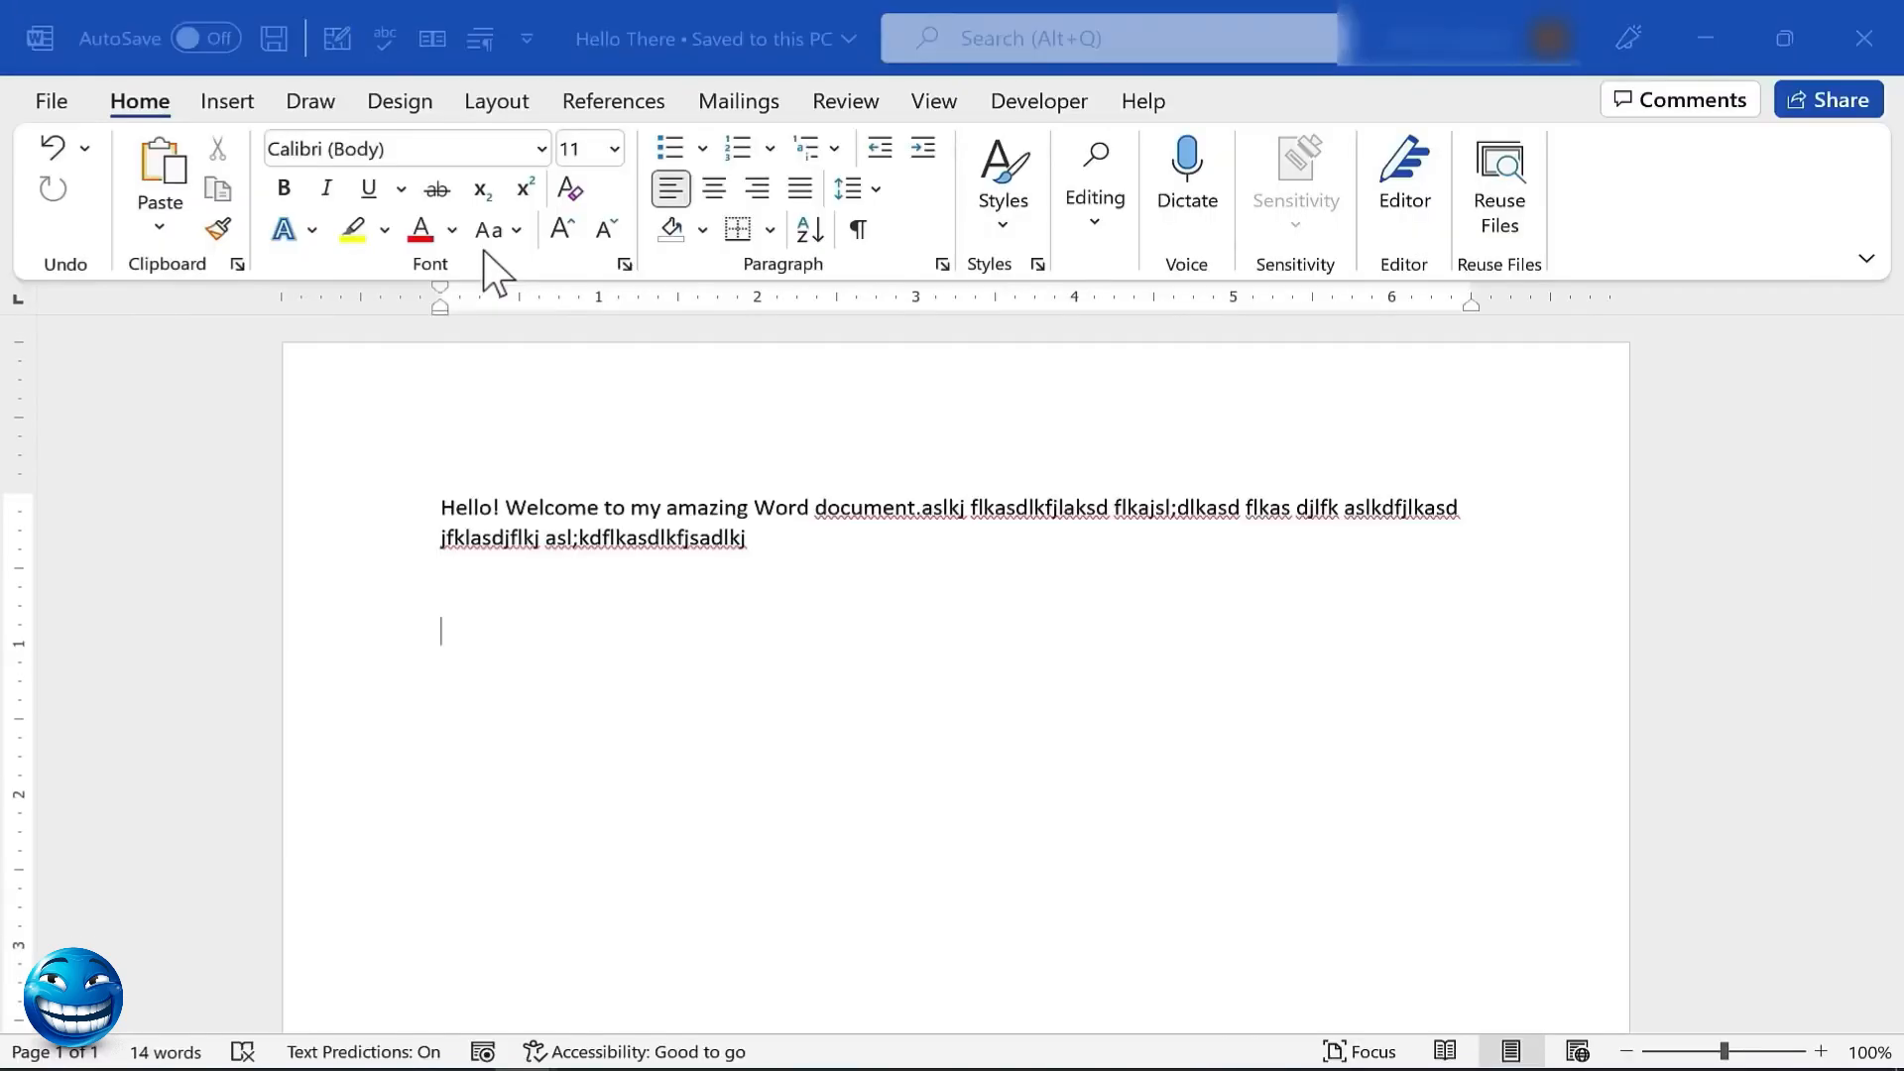
Delete ", too," from the sentence "Reading is easier, too, in the new Reading view" on page 1
{"action": "left_click_drag", "start_coordinate": [1888, 462], "coordinate": [1894, 357]}
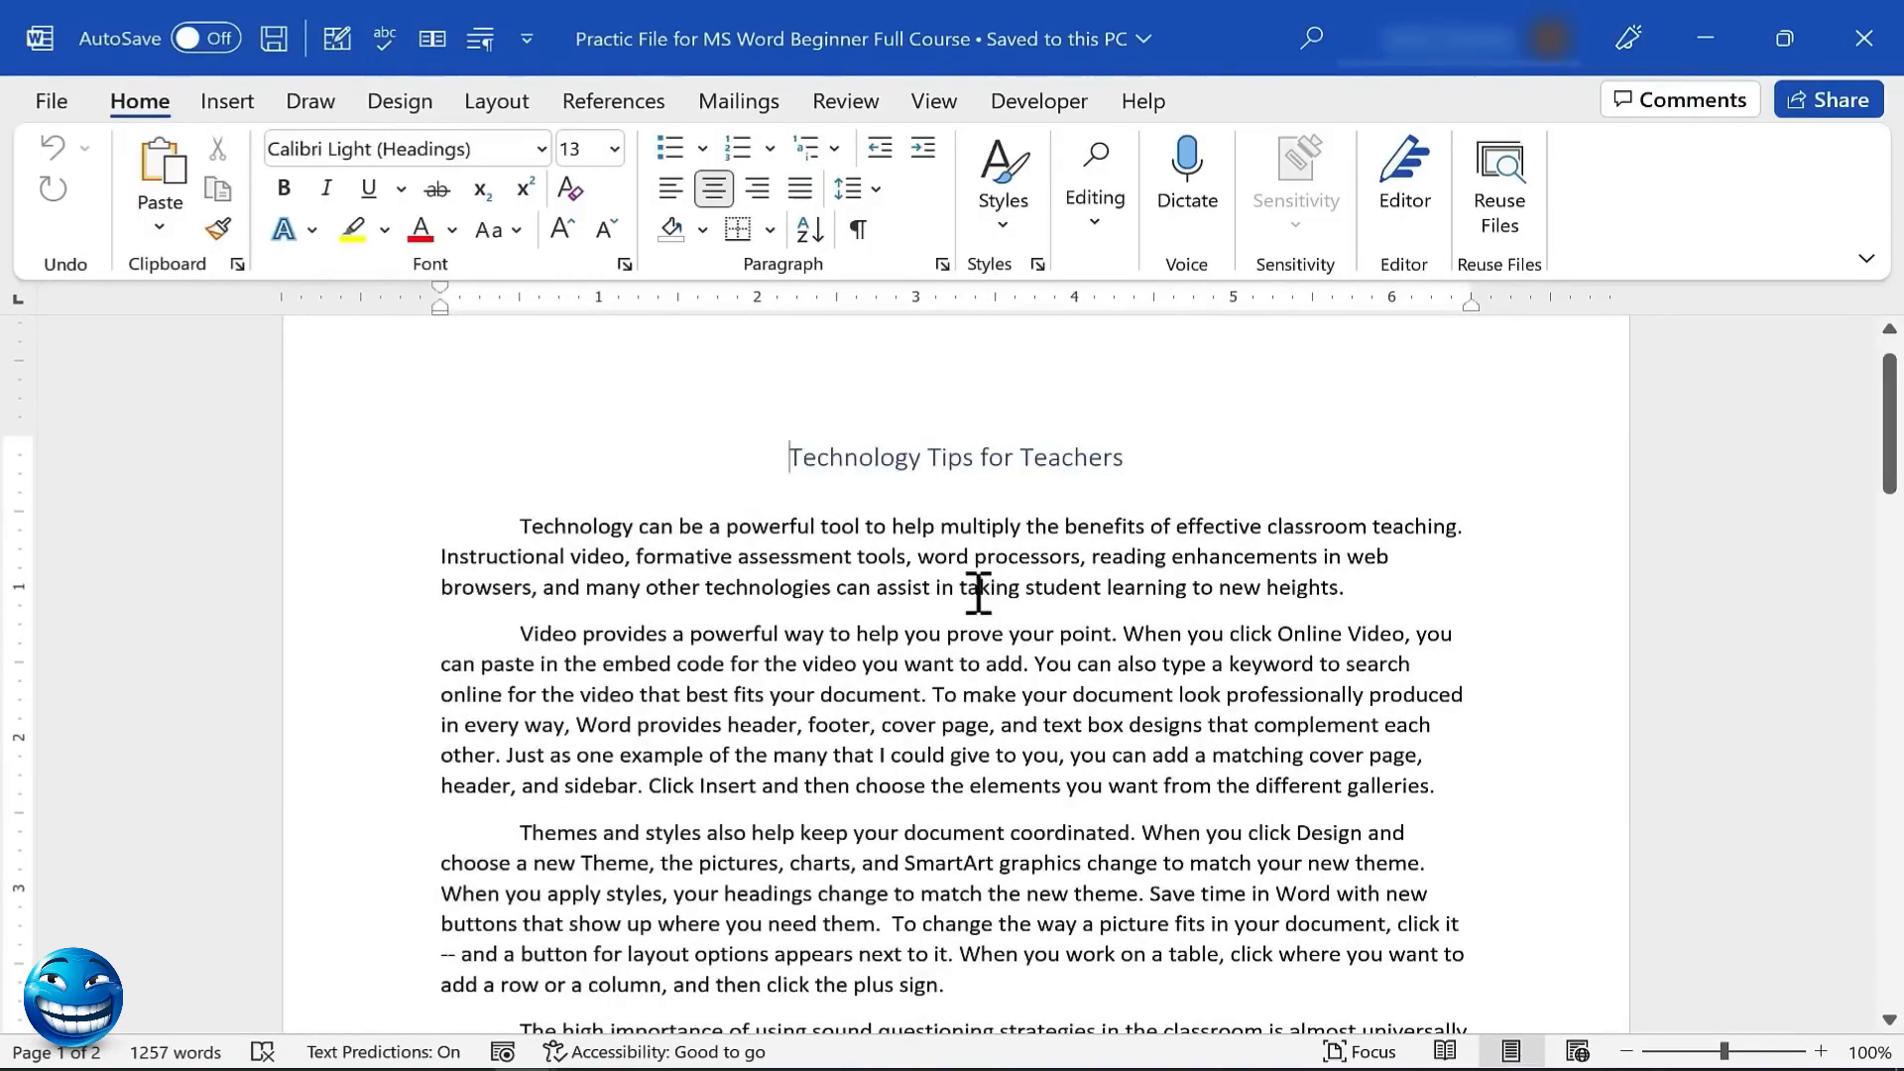
{"action": "scroll", "coordinate": [991, 593], "scroll_direction": "down", "scroll_amount": 9}
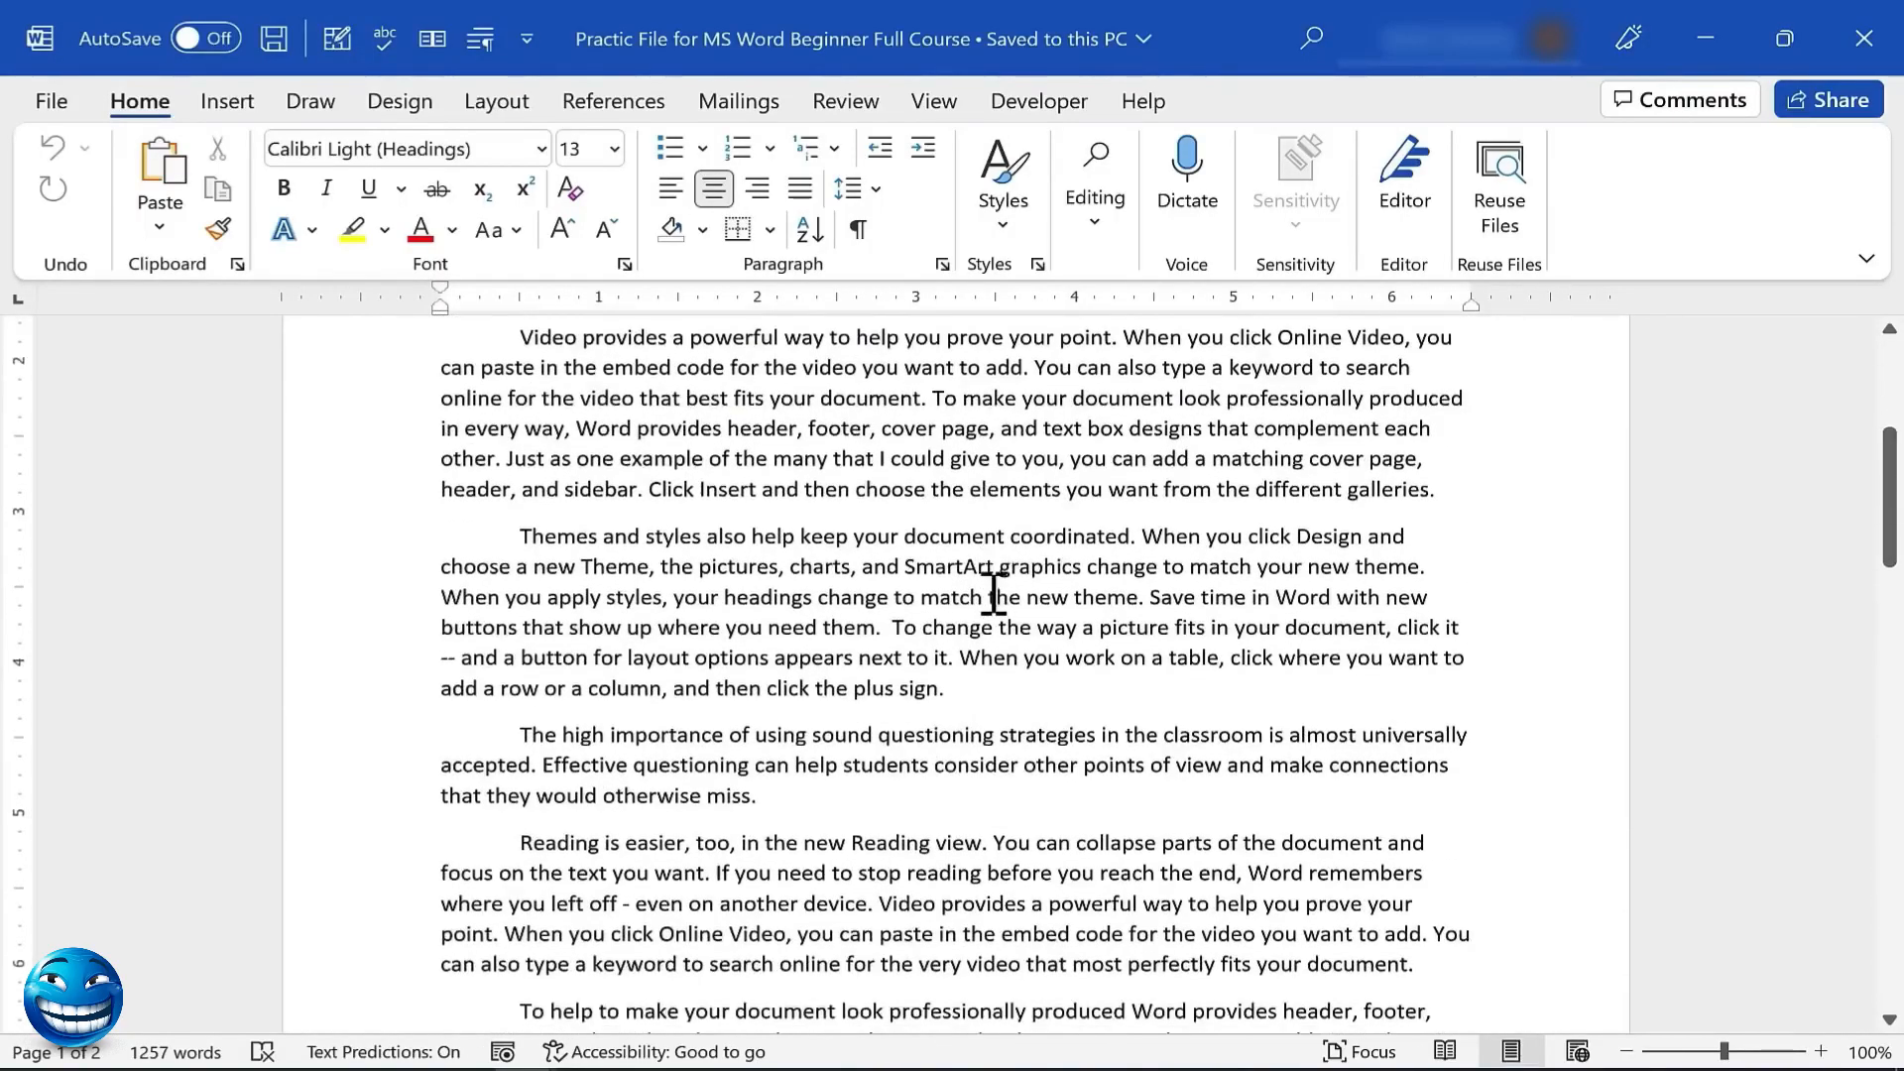
{"action": "scroll", "coordinate": [1005, 629], "scroll_direction": "down", "scroll_amount": 3}
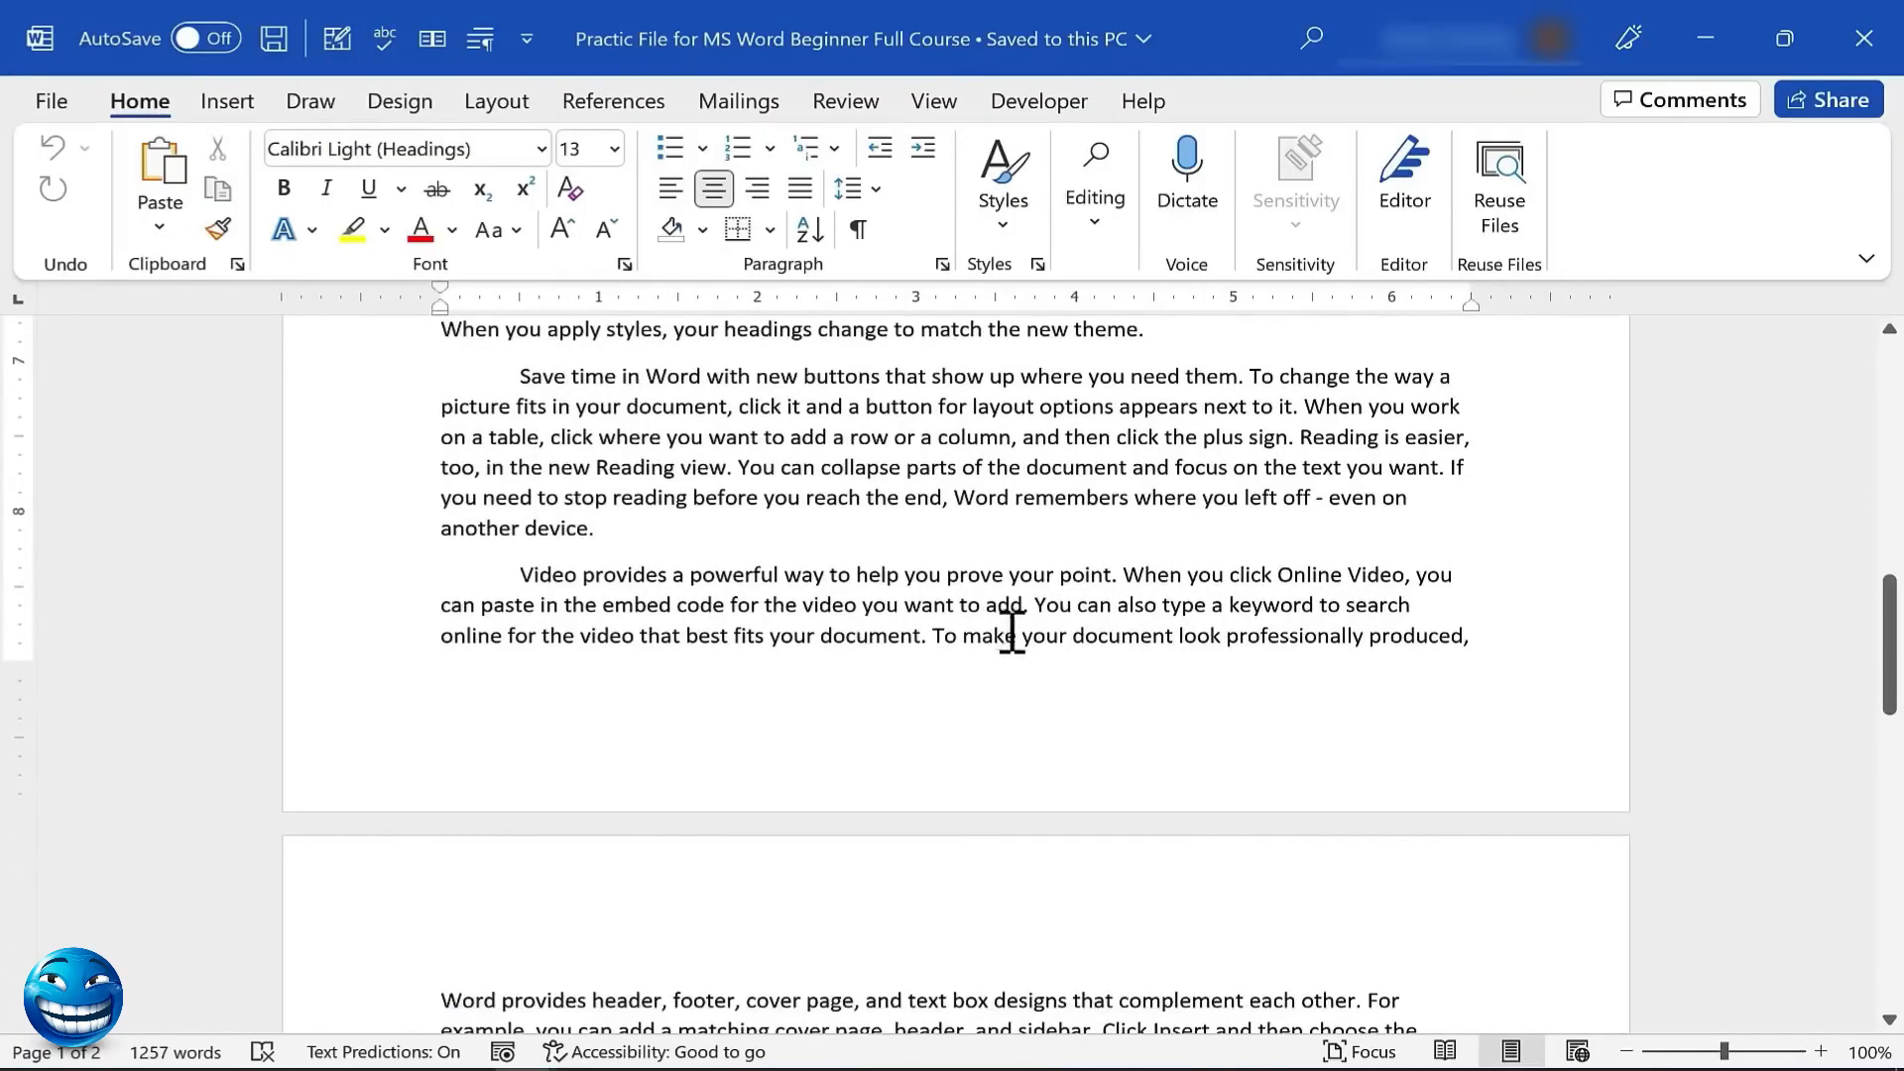
{"action": "scroll", "coordinate": [1009, 609], "scroll_direction": "up", "scroll_amount": 6}
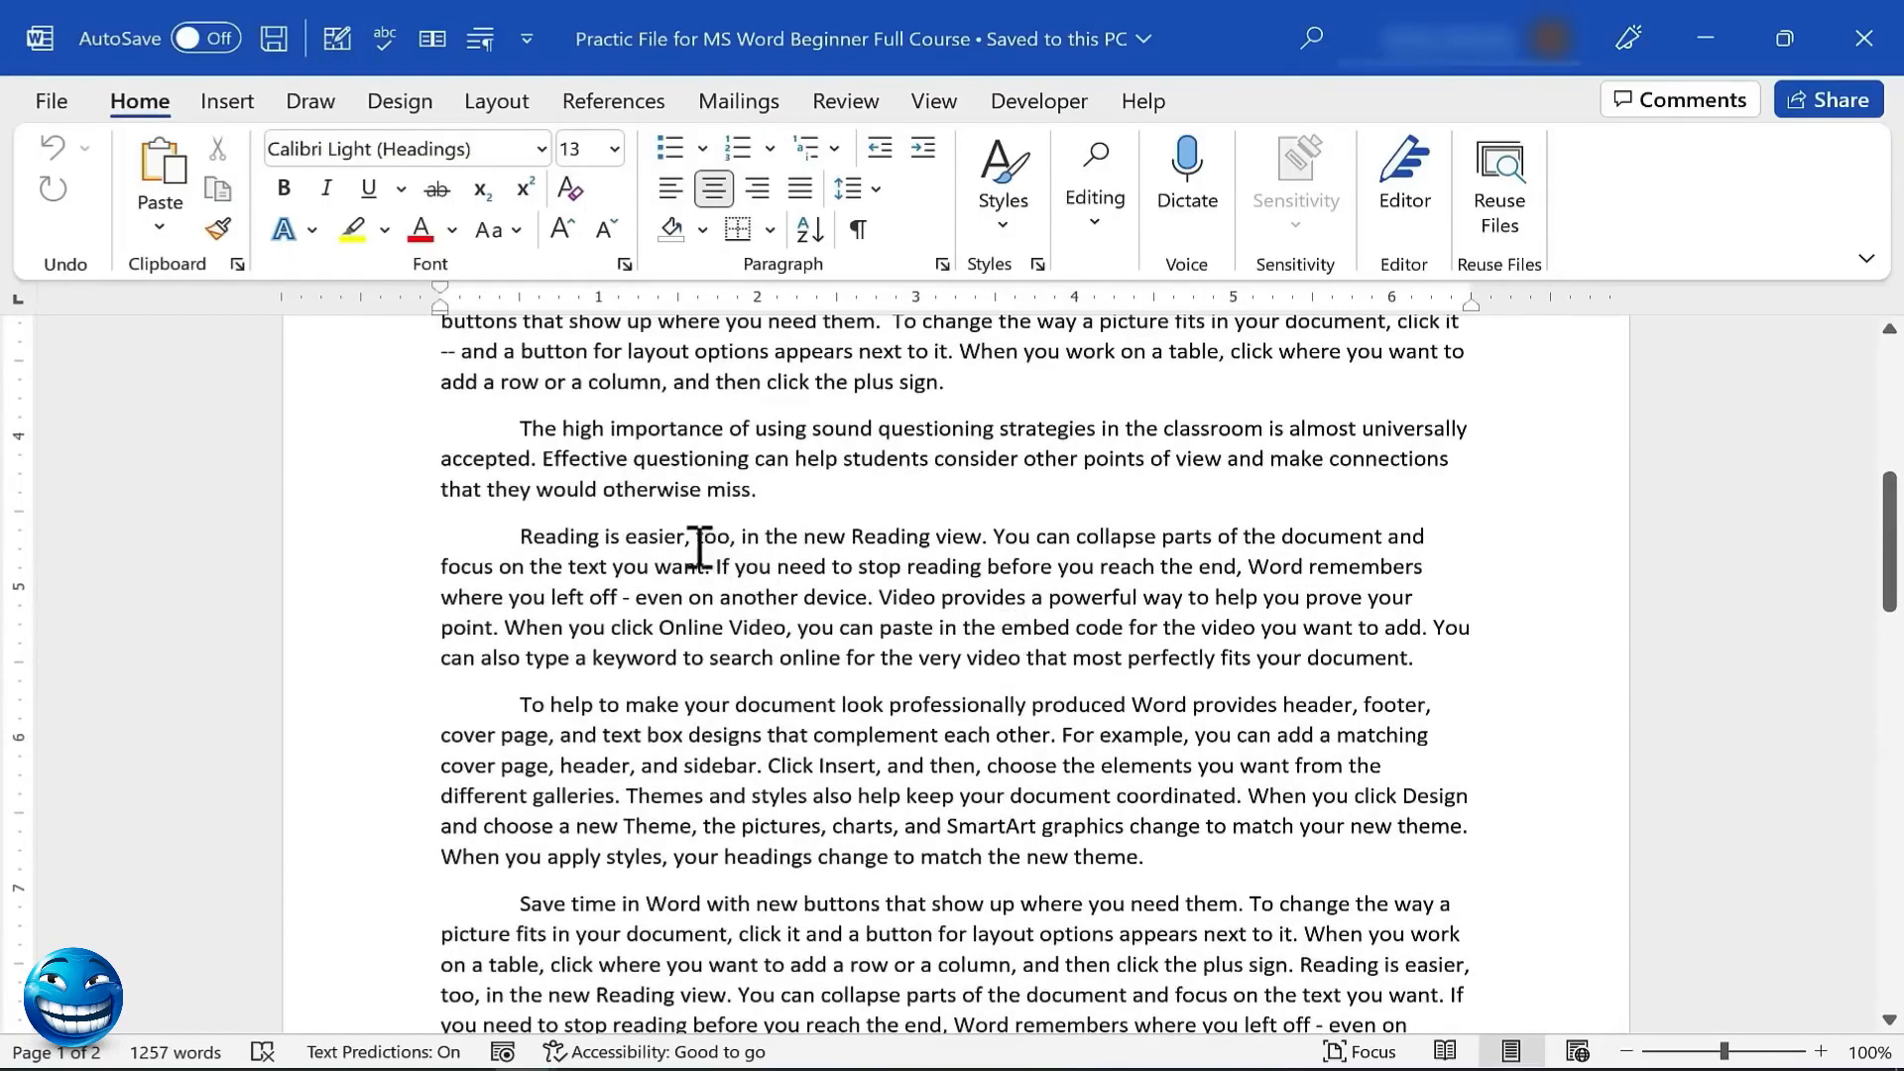
{"action": "left_click", "coordinate": [743, 539]}
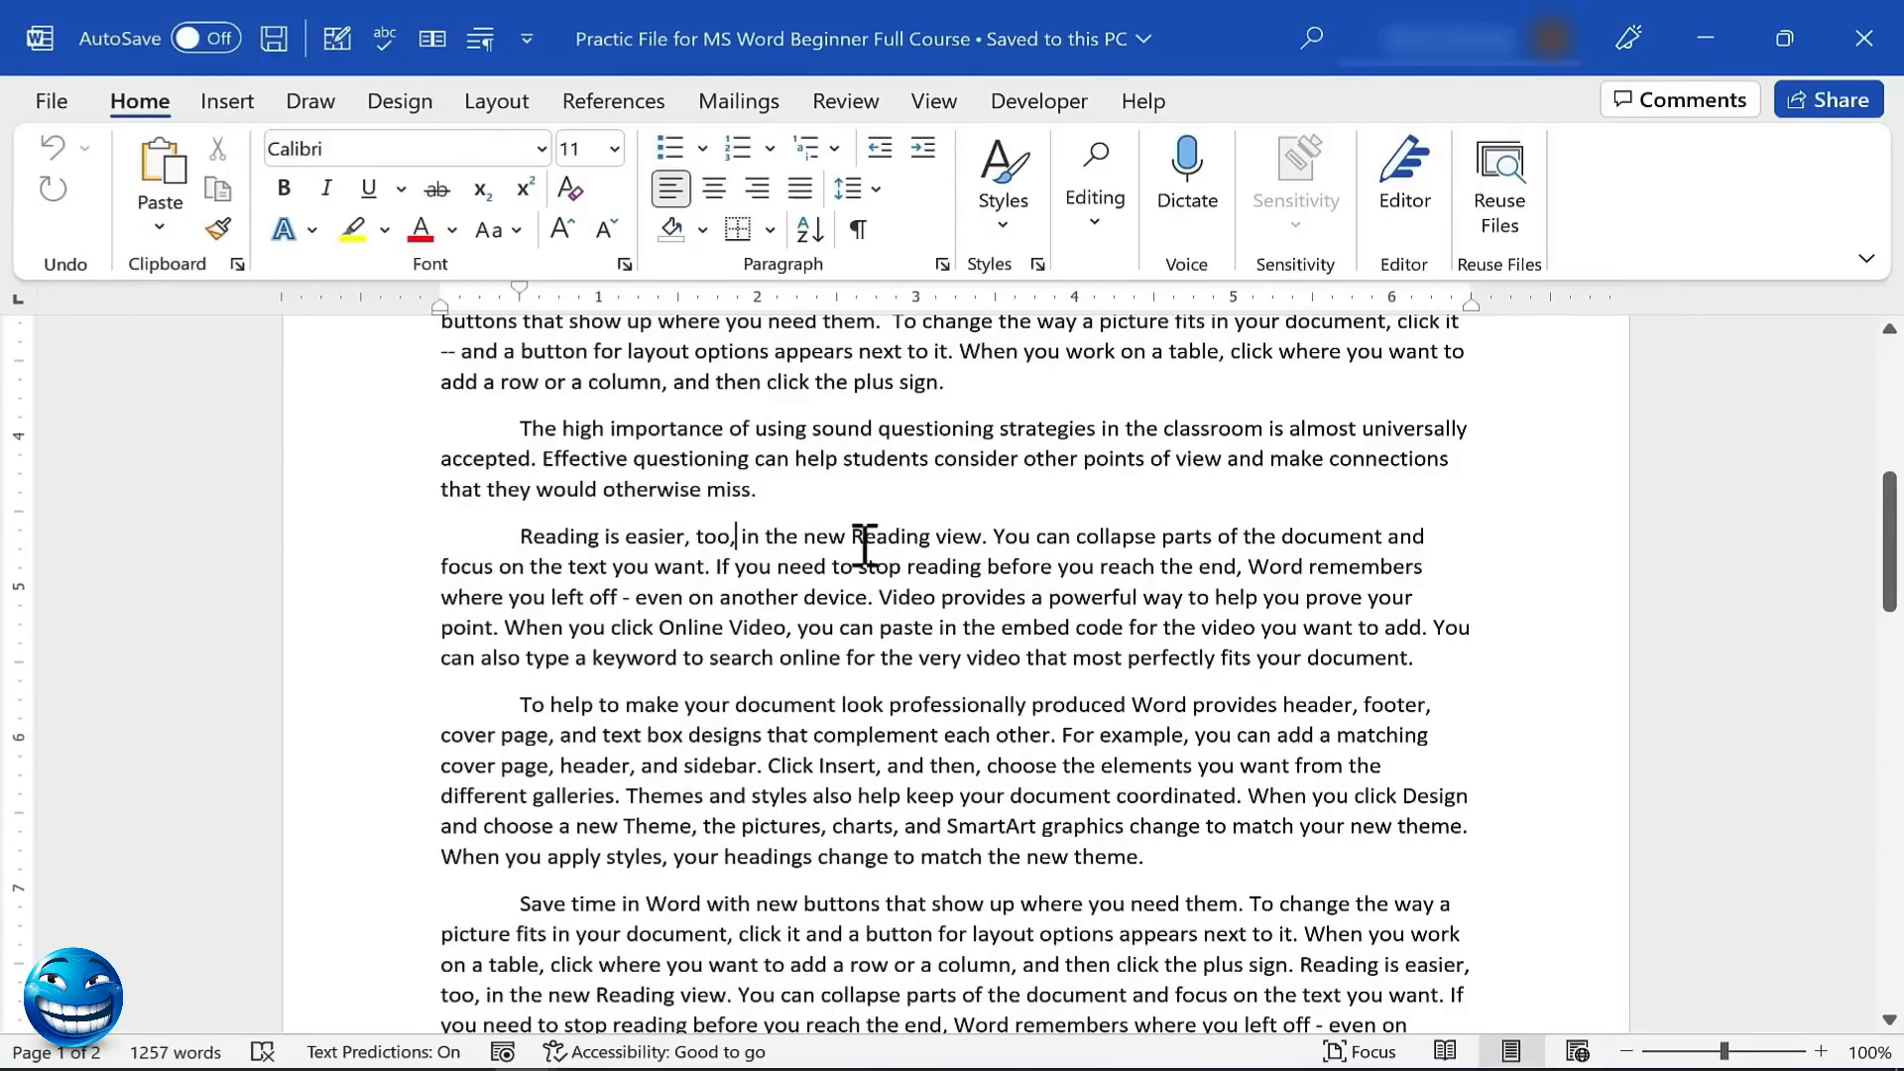
{"action": "key", "text": "BackSpace"}
{"action": "key", "text": "BackSpace"}
{"action": "key", "text": "BackSpace"}
{"action": "key", "text": "BackSpace"}
{"action": "key", "text": "BackSpace"}
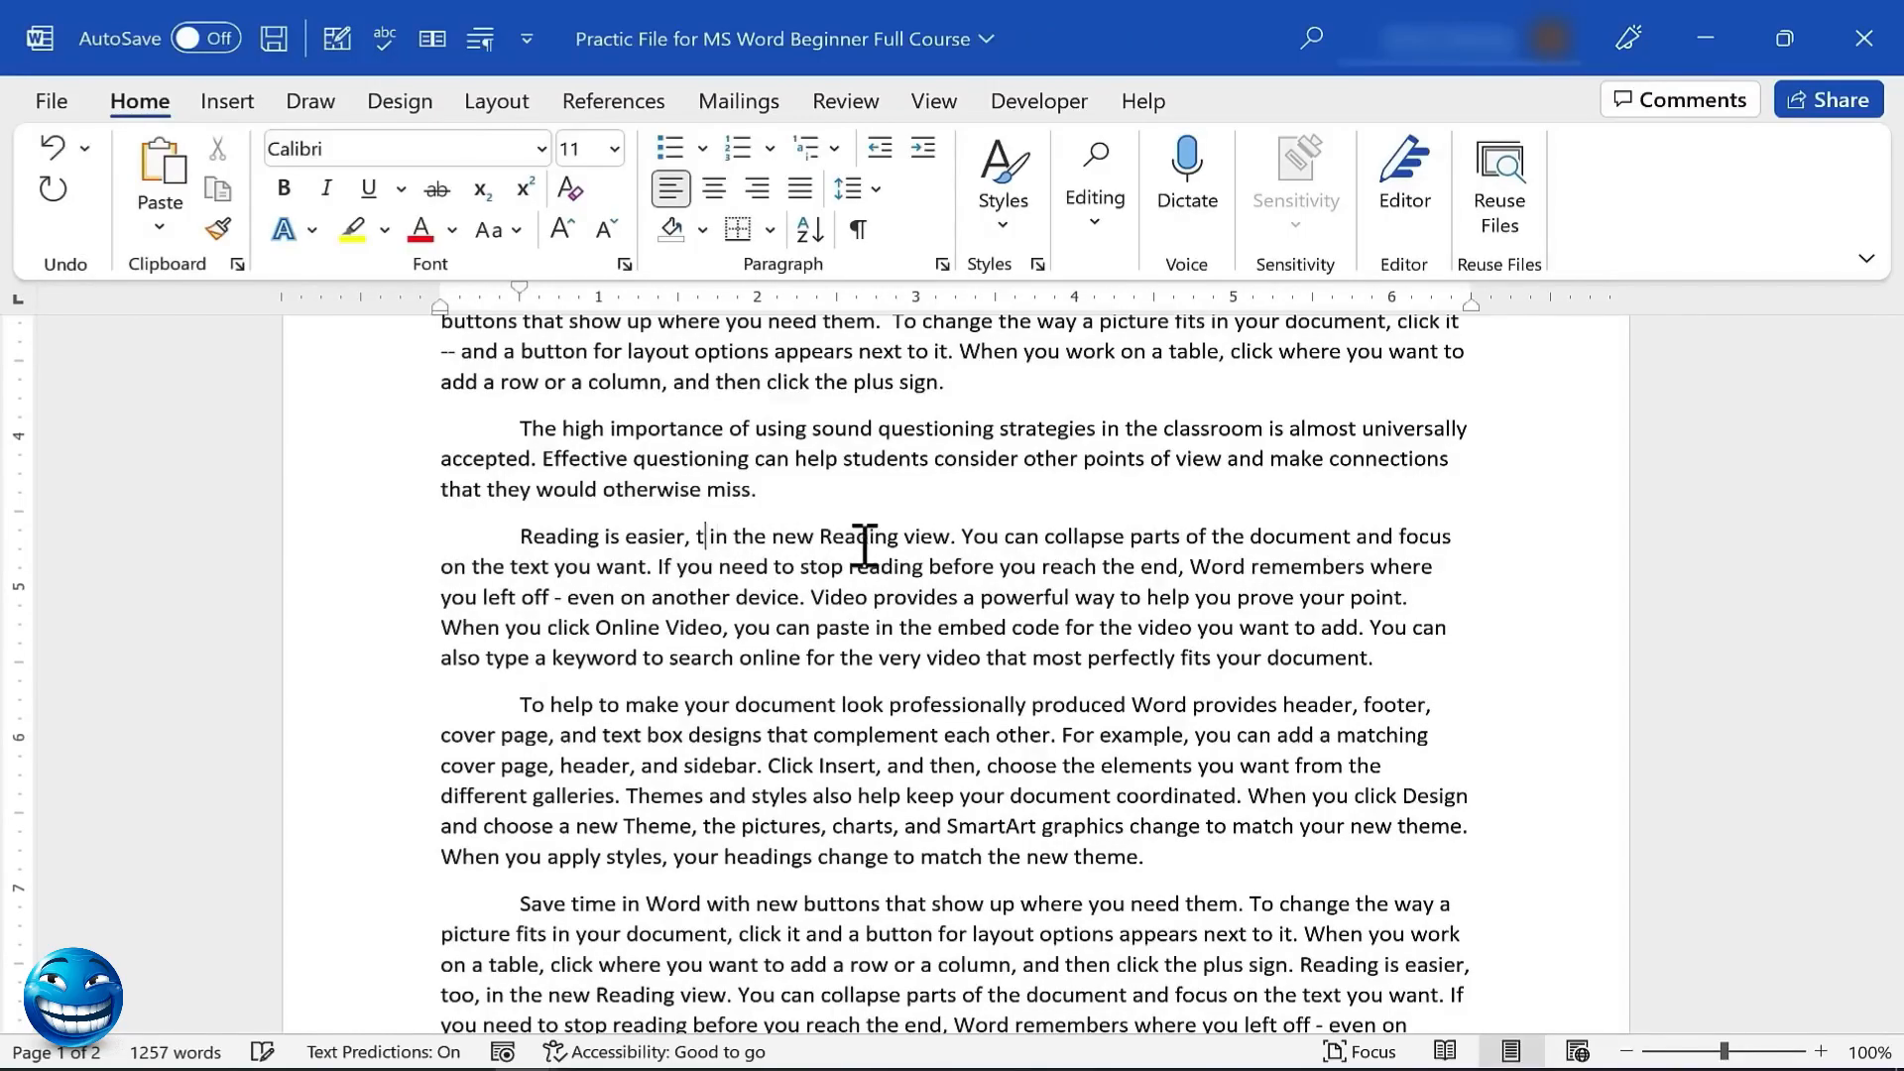
{"action": "key", "text": "BackSpace"}
{"action": "key", "text": "BackSpace"}
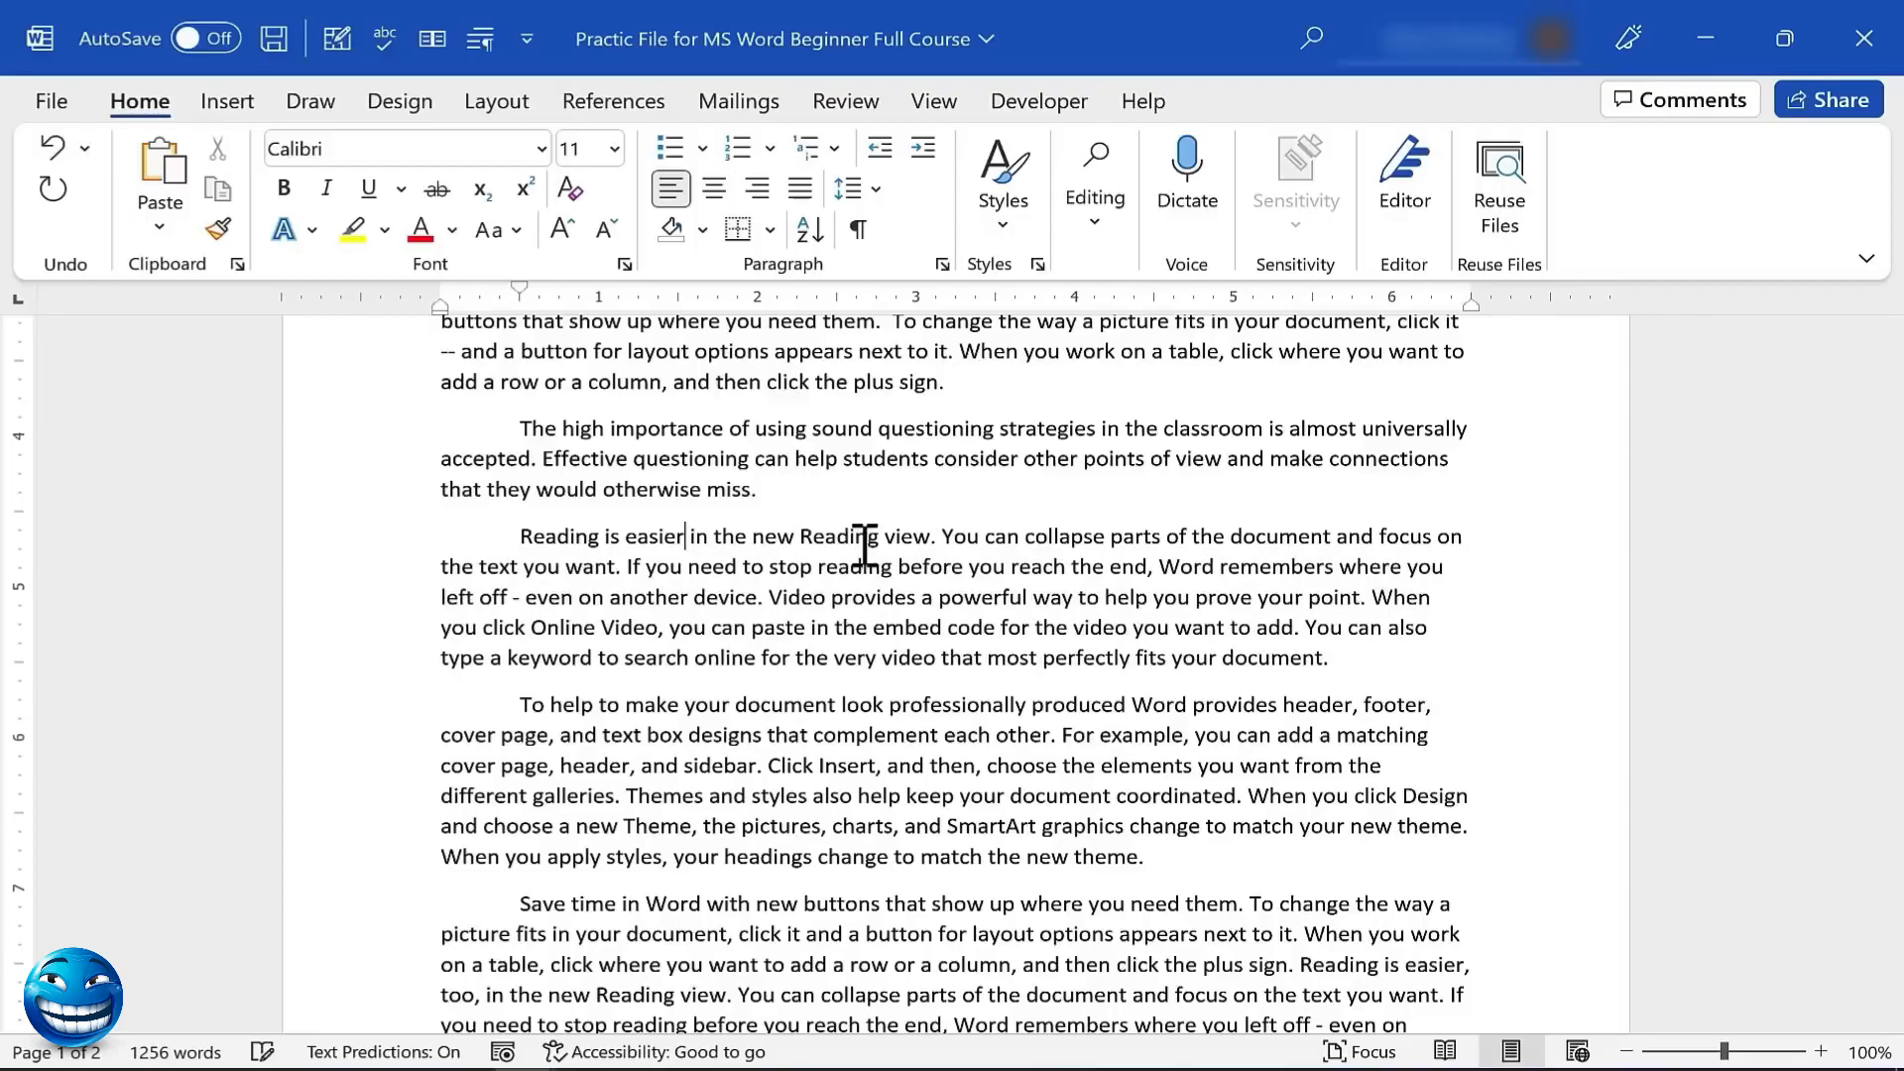
Insert the word "much" before "easier" in the sentence starting "Reading is easier" on page 1
{"action": "left_click", "coordinate": [625, 536]}
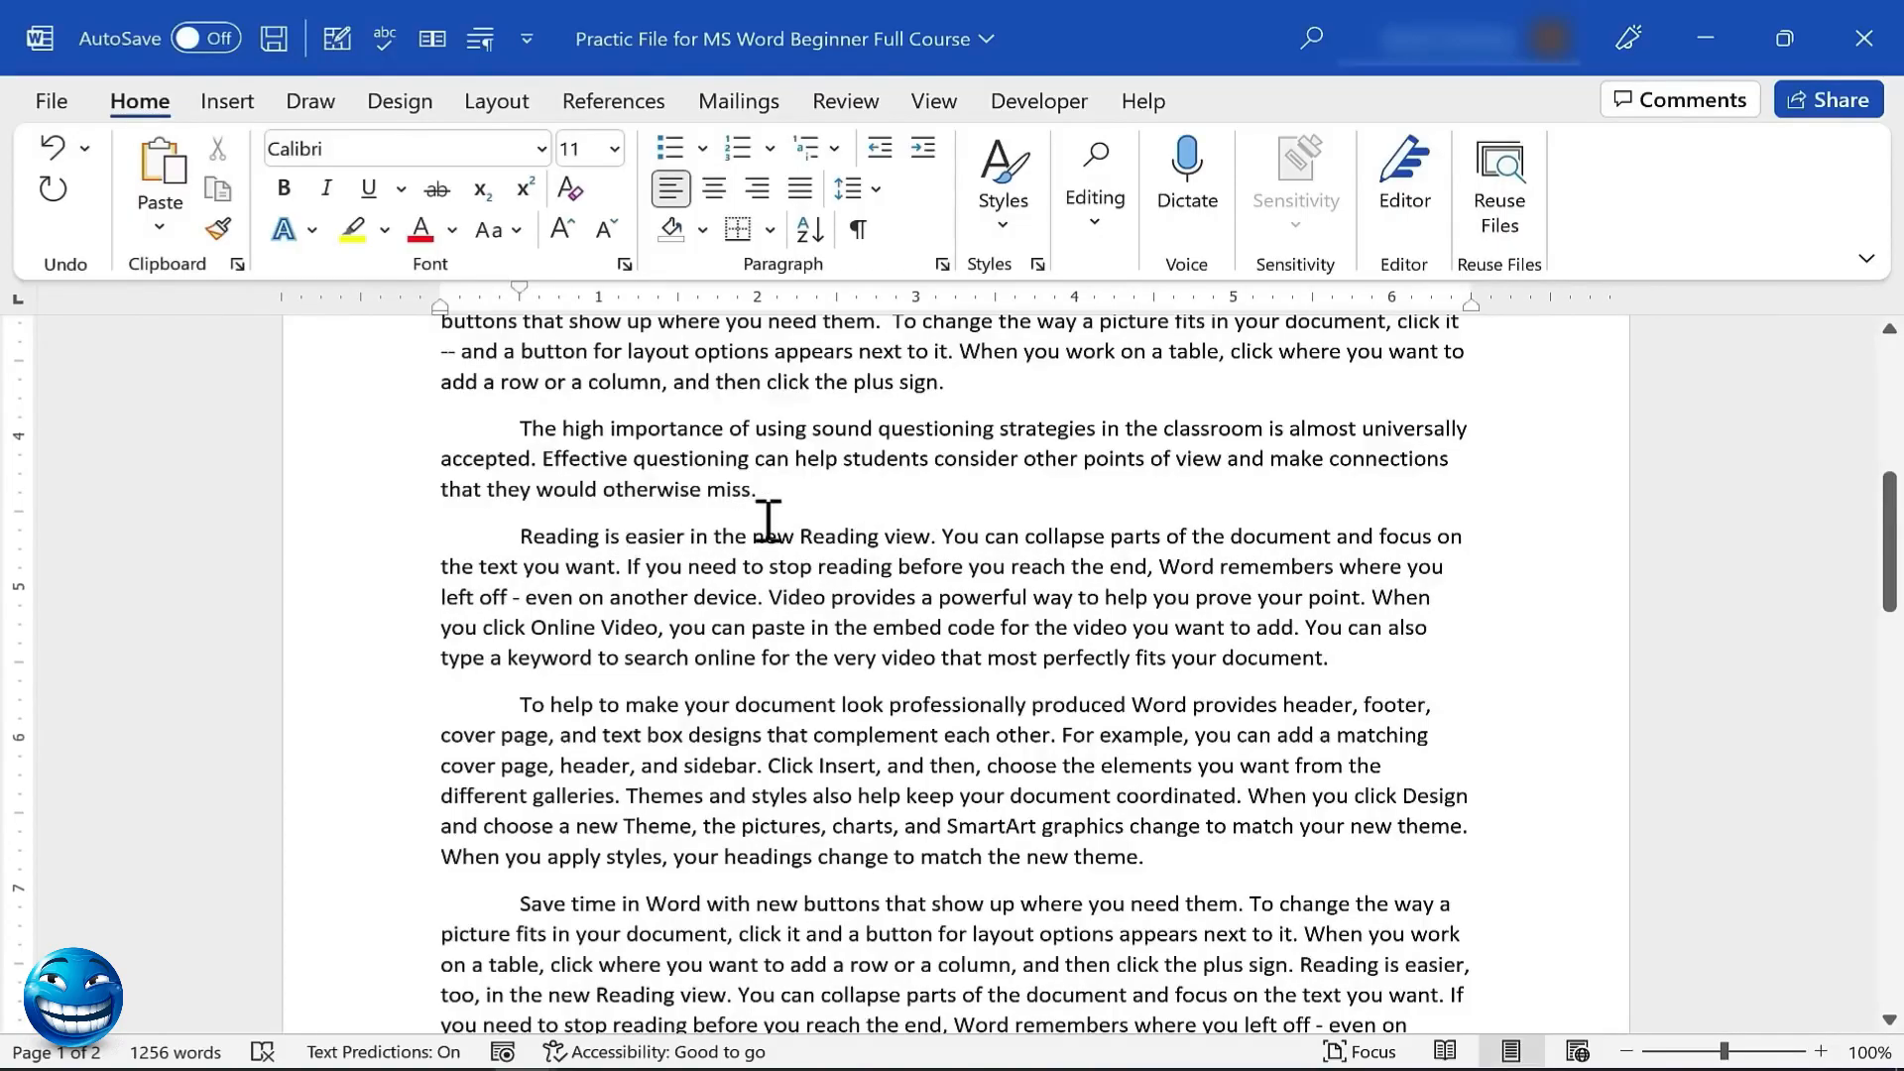
{"action": "type", "text": "much"}
{"action": "scroll", "coordinate": [785, 515], "scroll_direction": "up", "scroll_amount": 3}
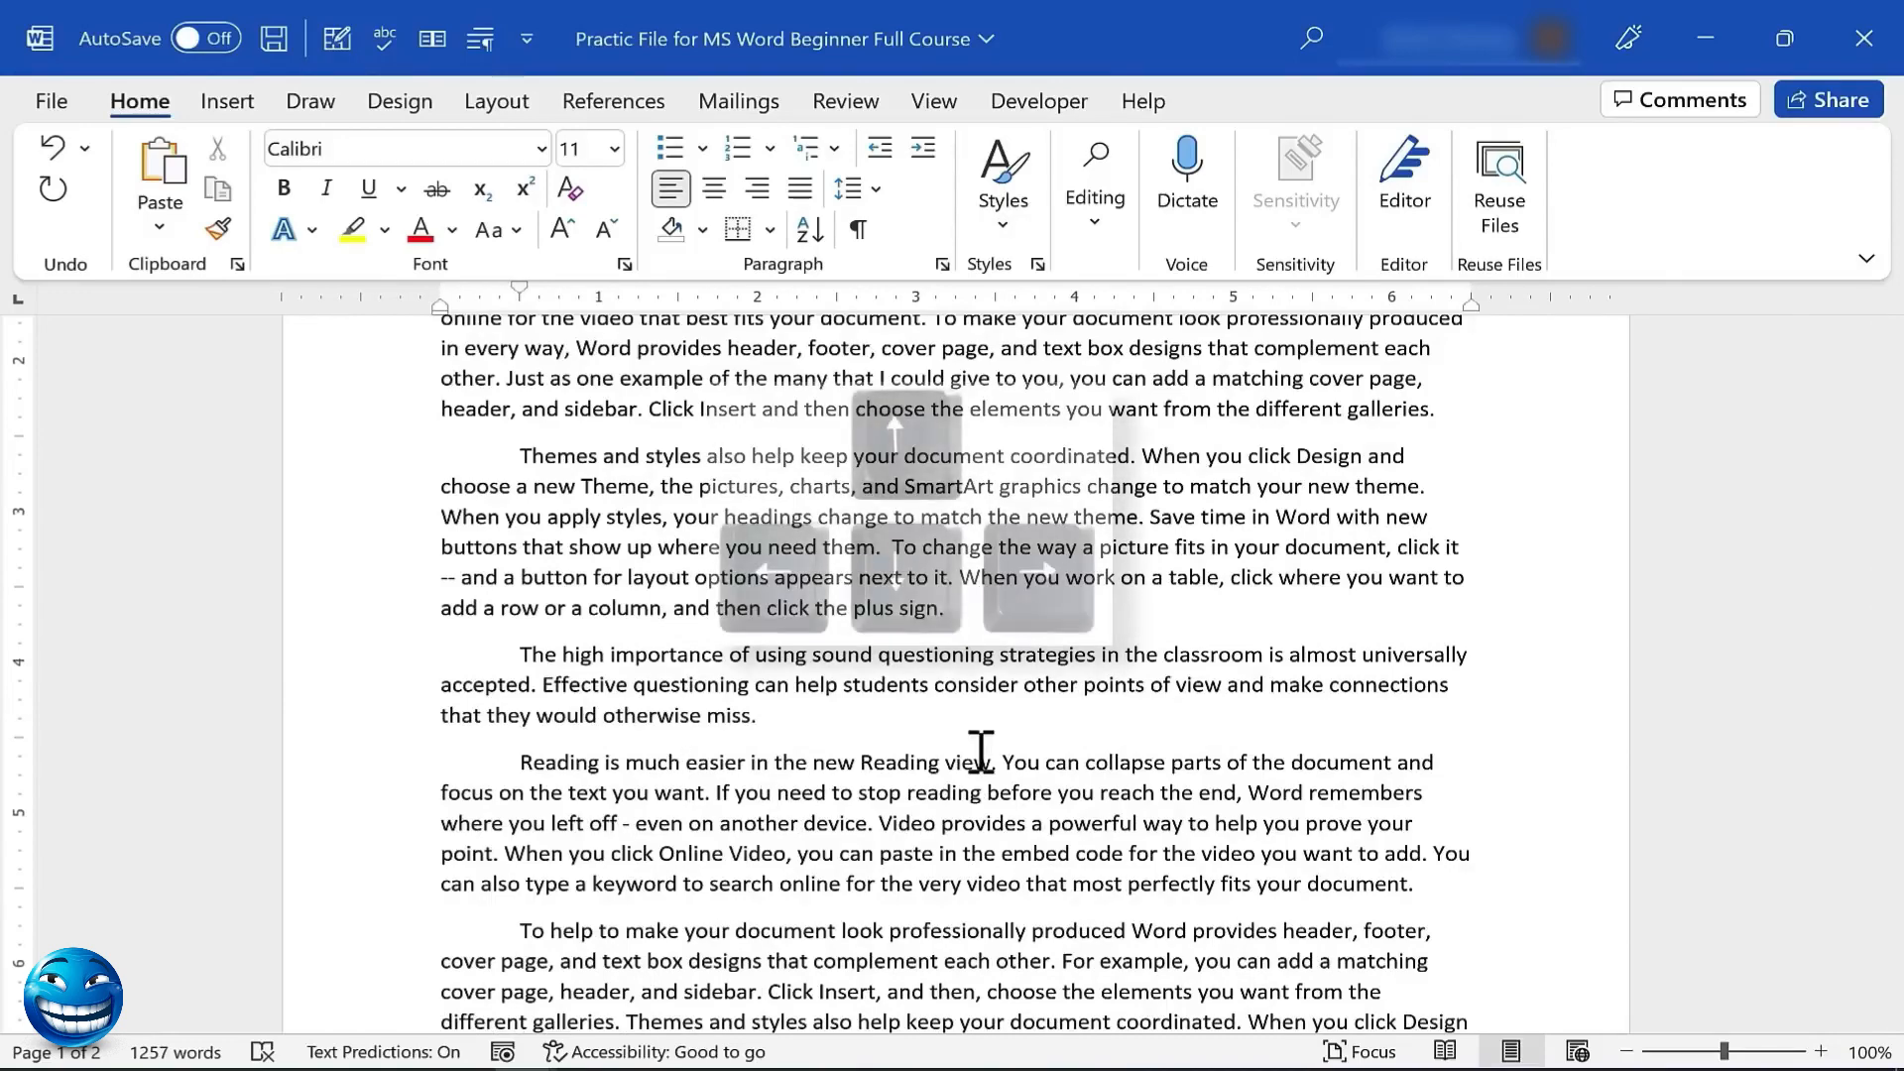
Go to page 2, insert random letters inside the word "reach" in the "Reading is easier, too" paragraph, and undo that typing
{"action": "key", "text": "Down"}
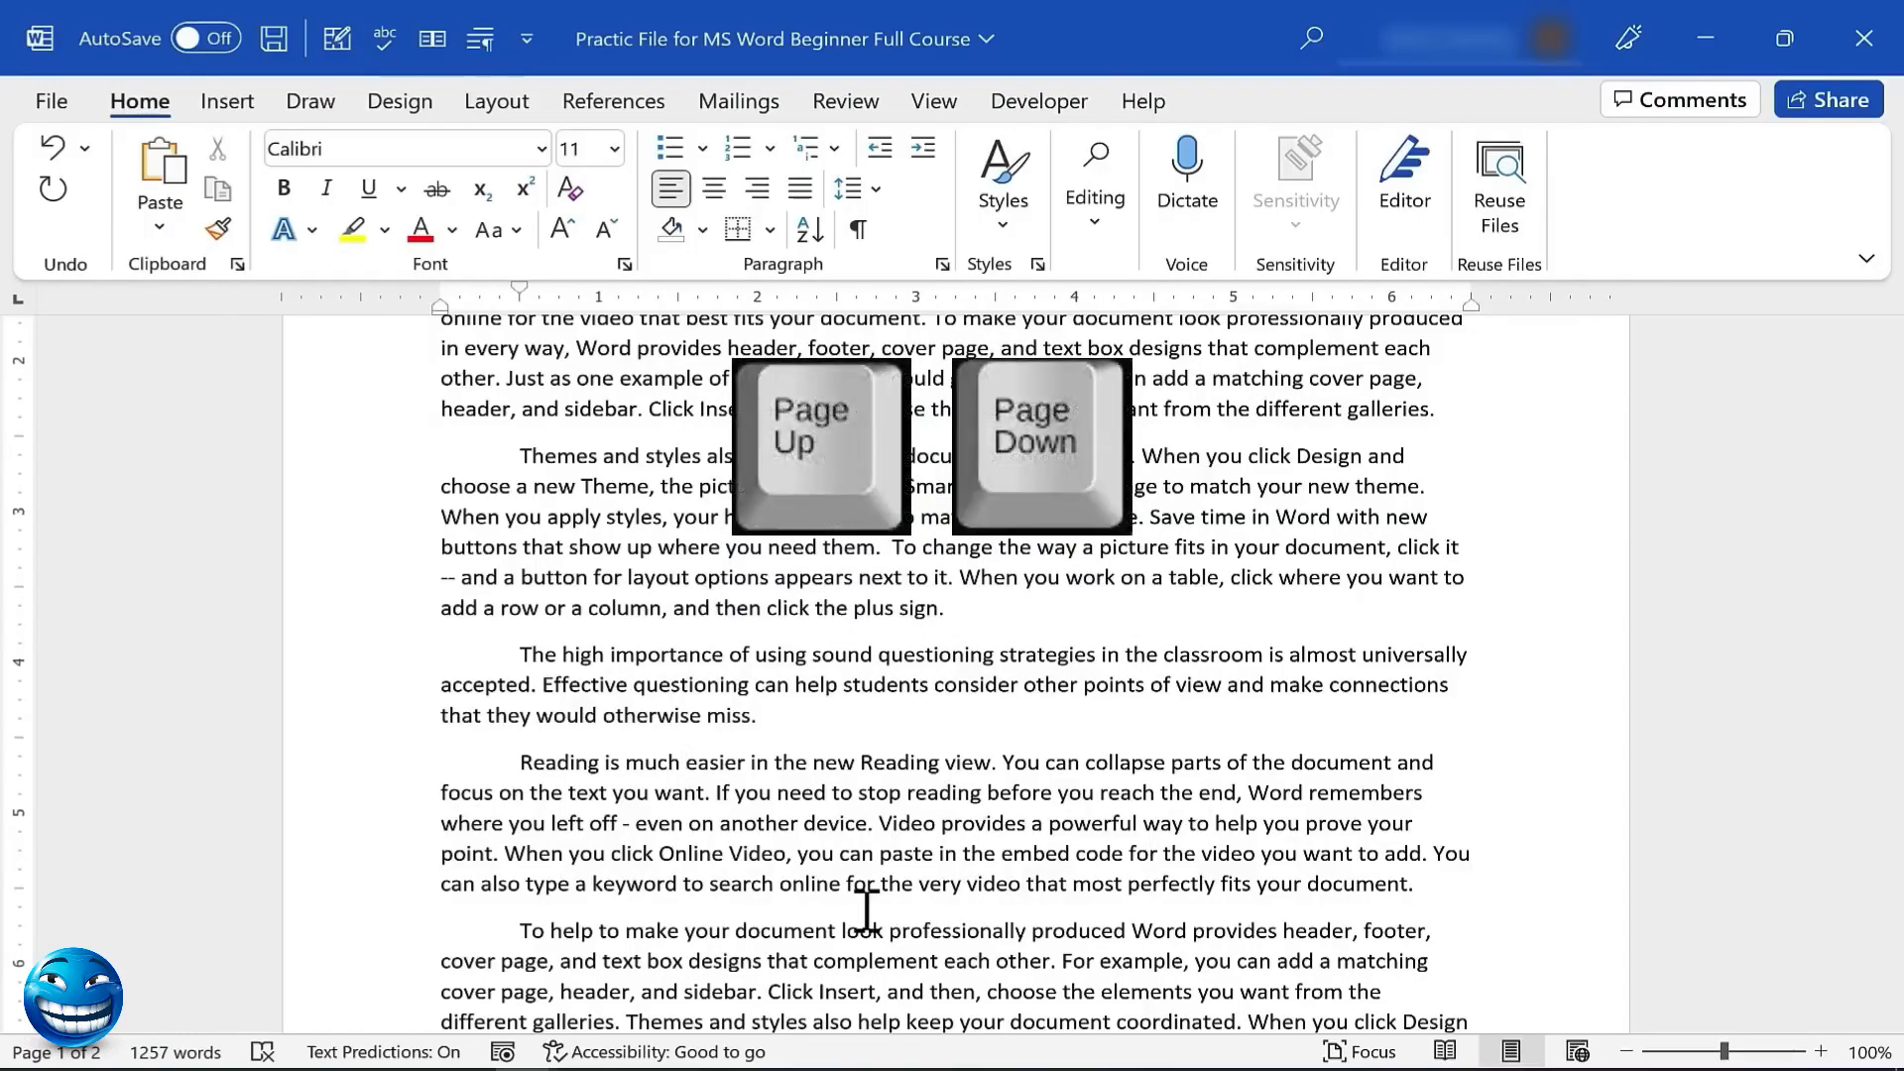
{"action": "key", "text": "Page_Down"}
{"action": "key", "text": "Page_Up"}
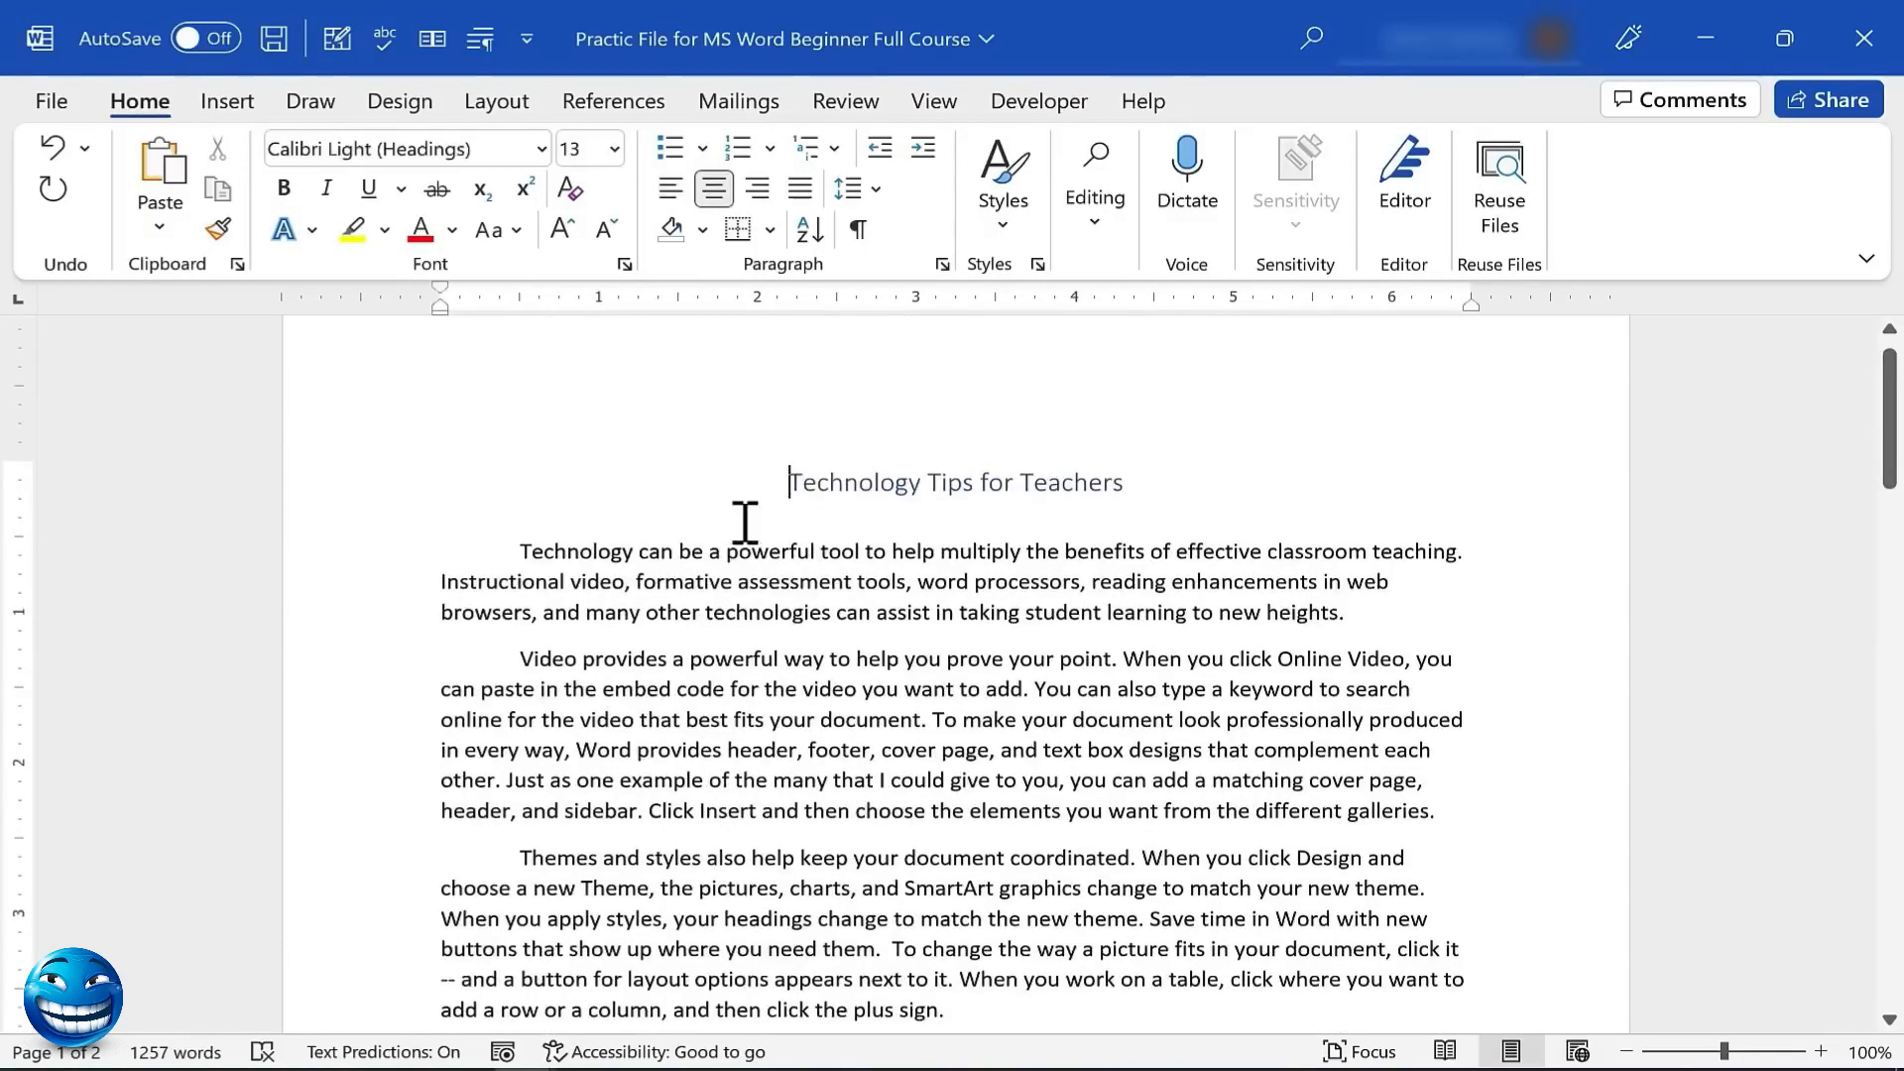
{"action": "key", "text": "ctrl+Page_Down"}
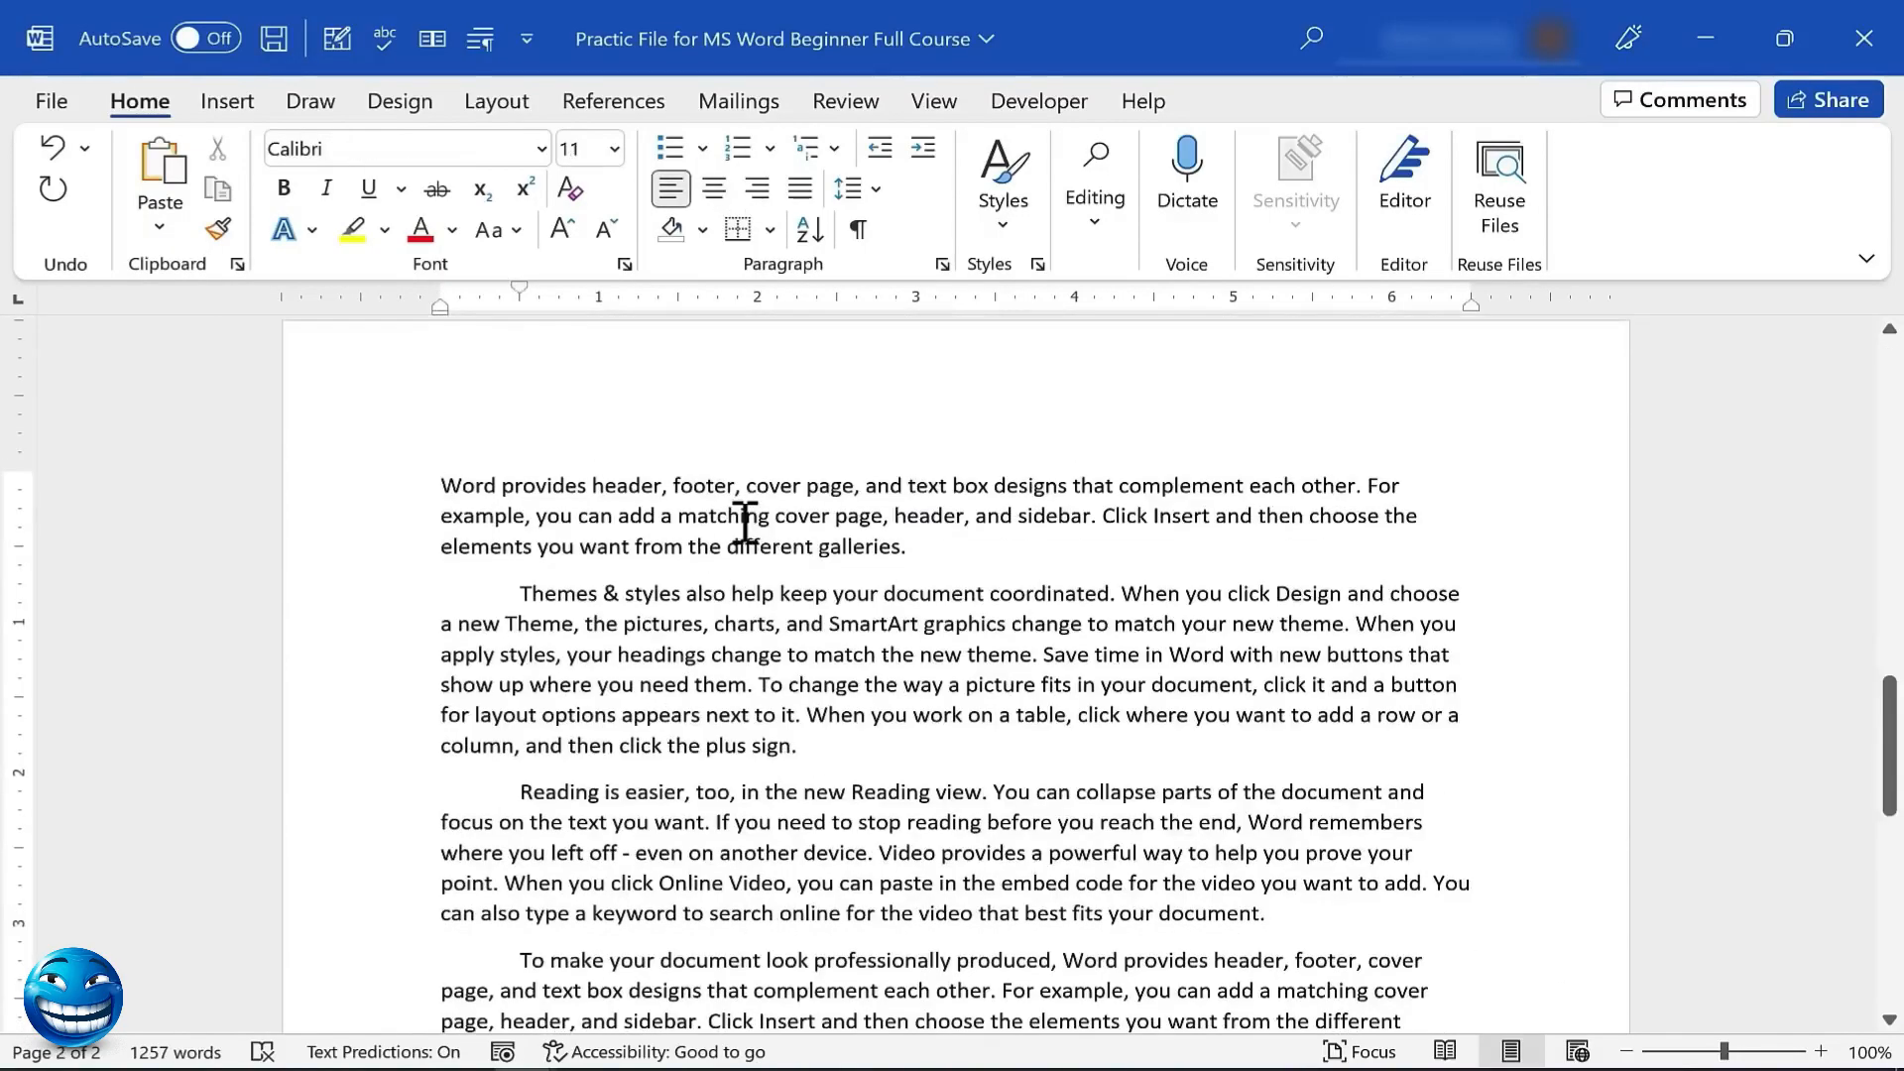
{"action": "left_click", "coordinate": [1039, 821]}
{"action": "left_click", "coordinate": [1142, 821]}
{"action": "type", "text": "asfda"}
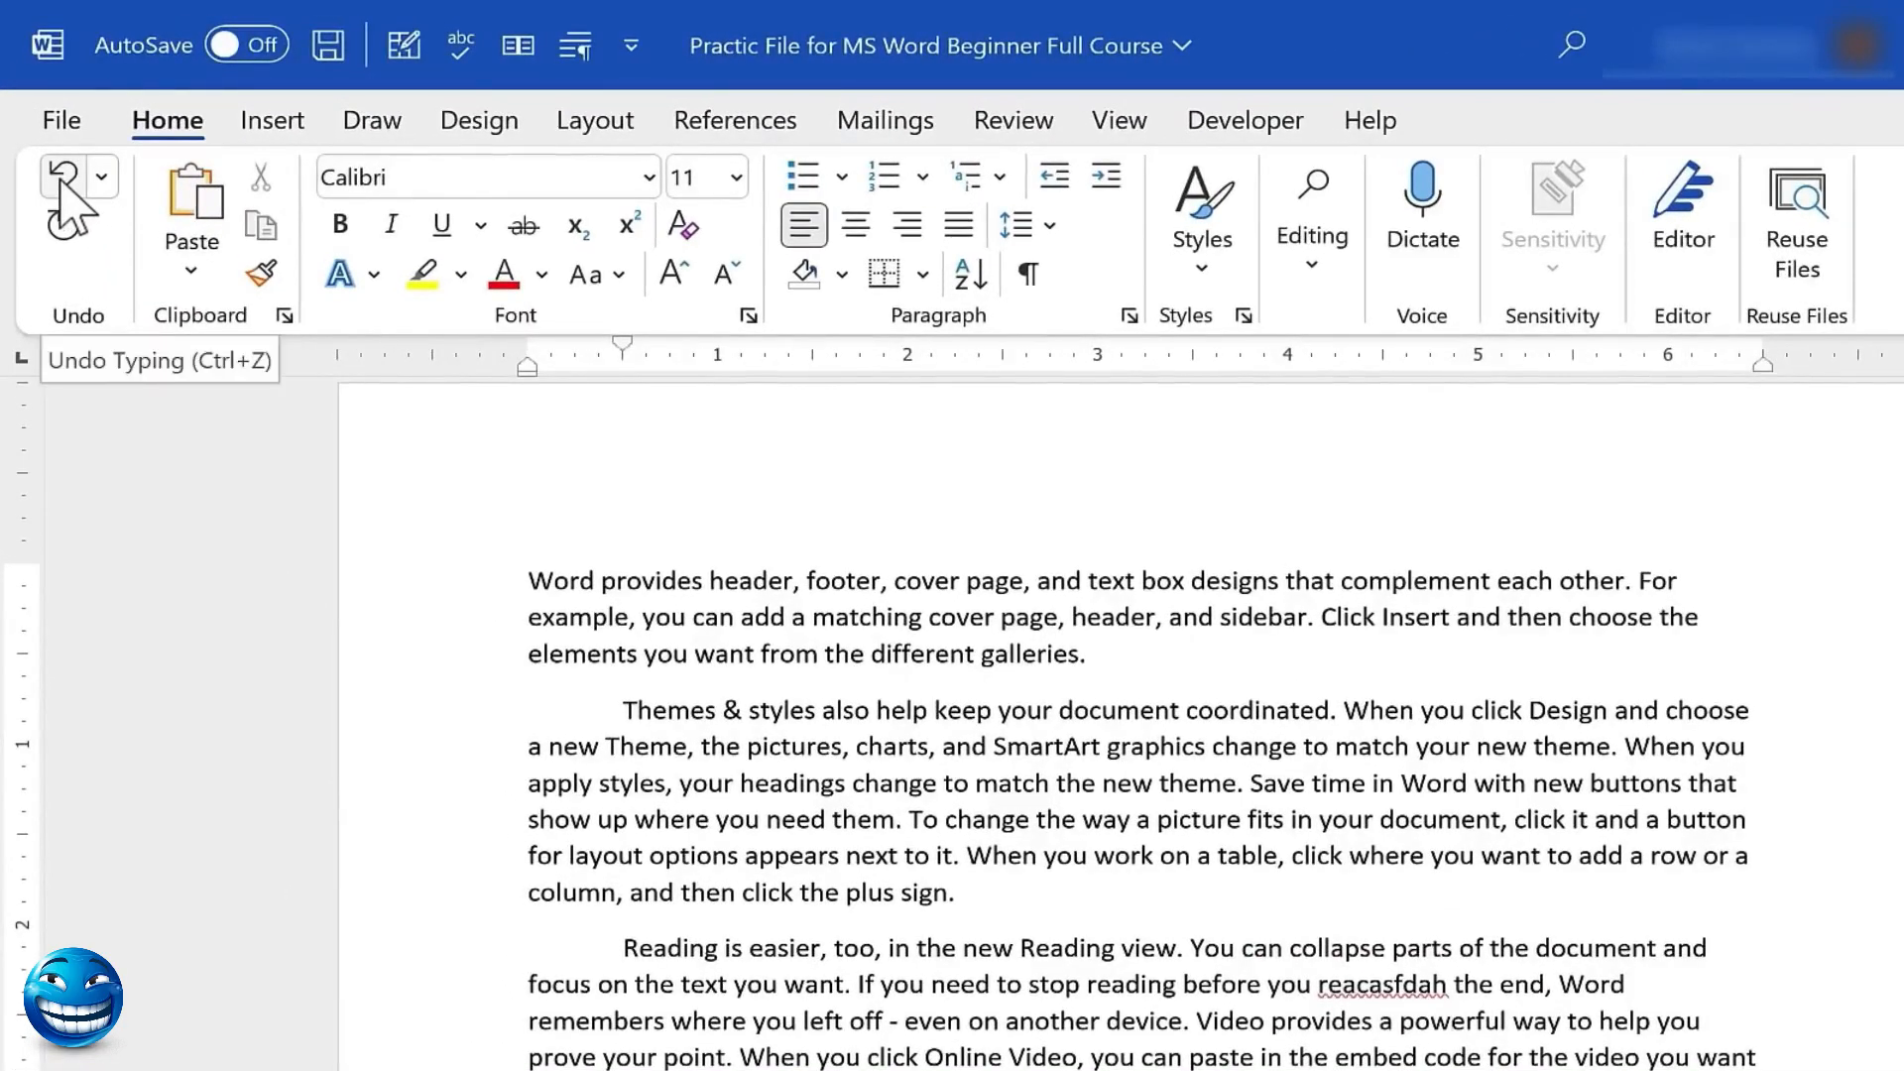
{"action": "left_click", "coordinate": [63, 183]}
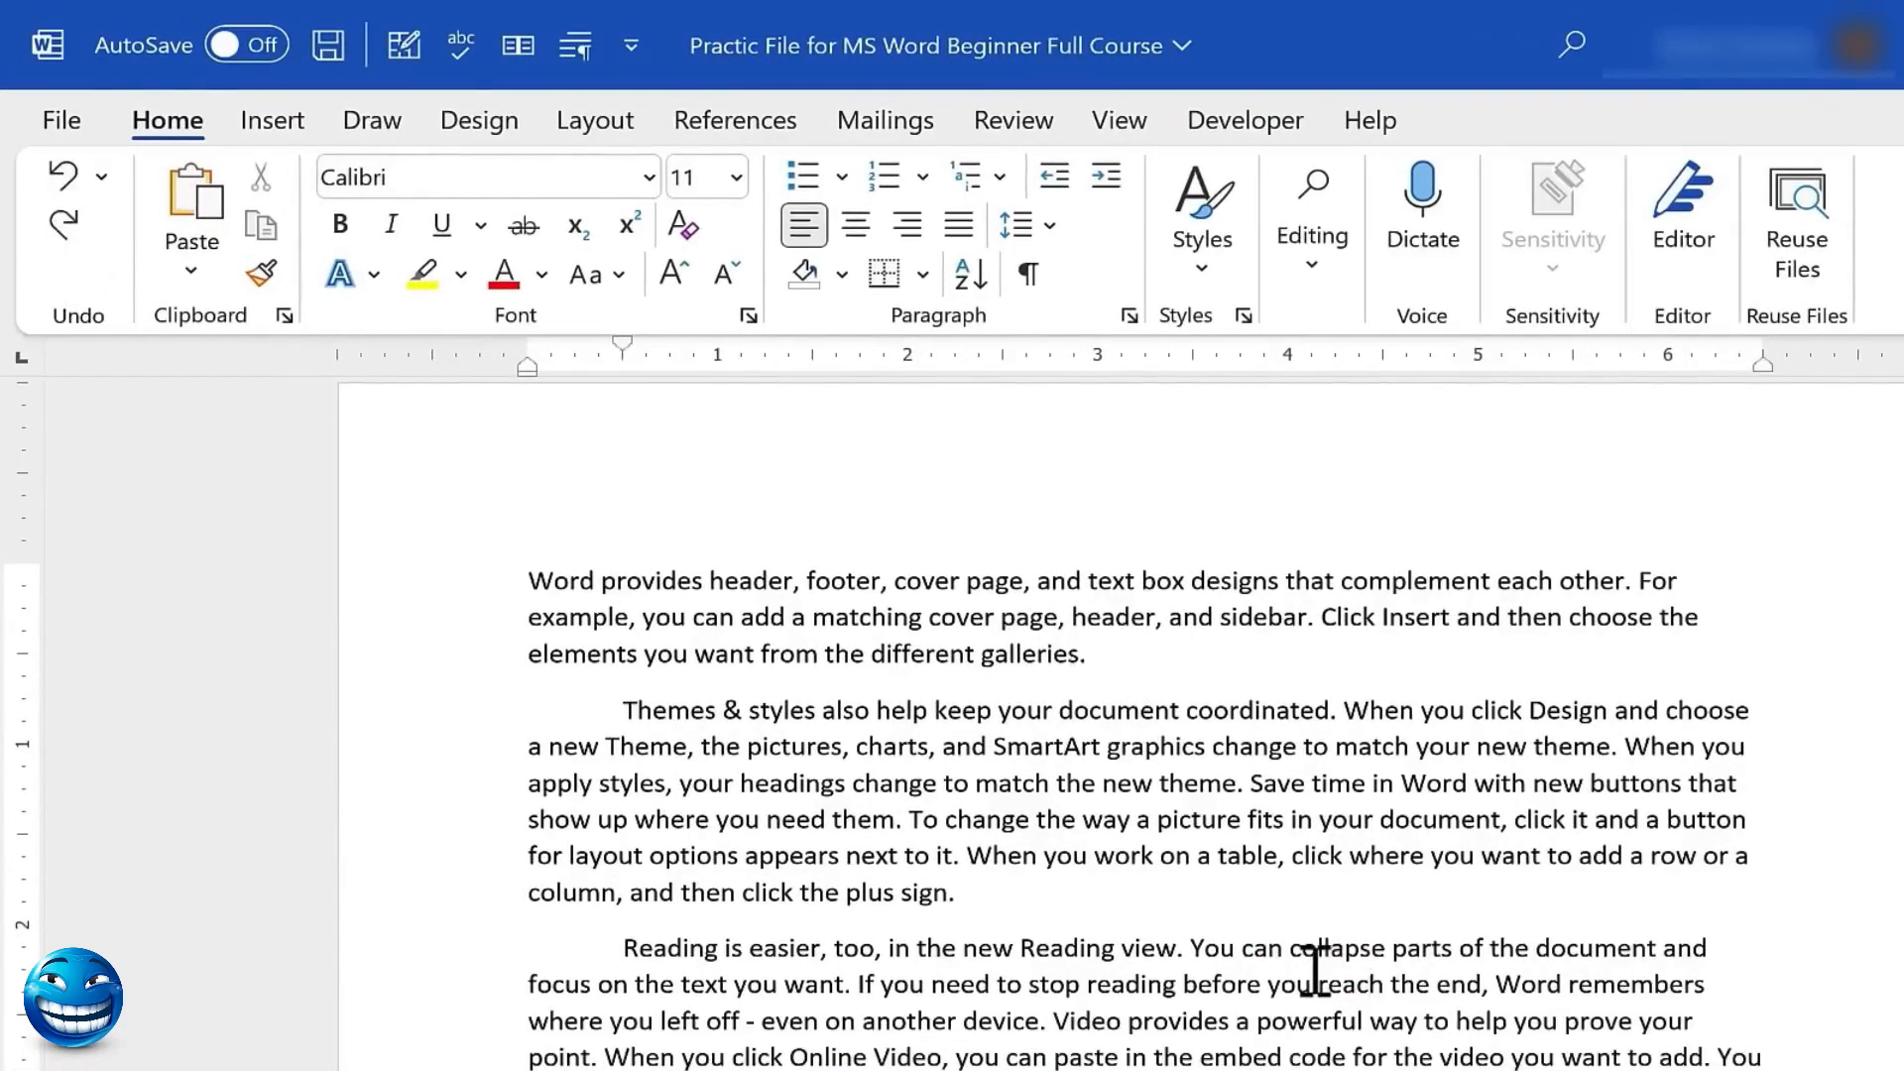
Undo and redo the insertion of "much" before "easier", two times in a row
{"action": "left_click", "coordinate": [71, 177]}
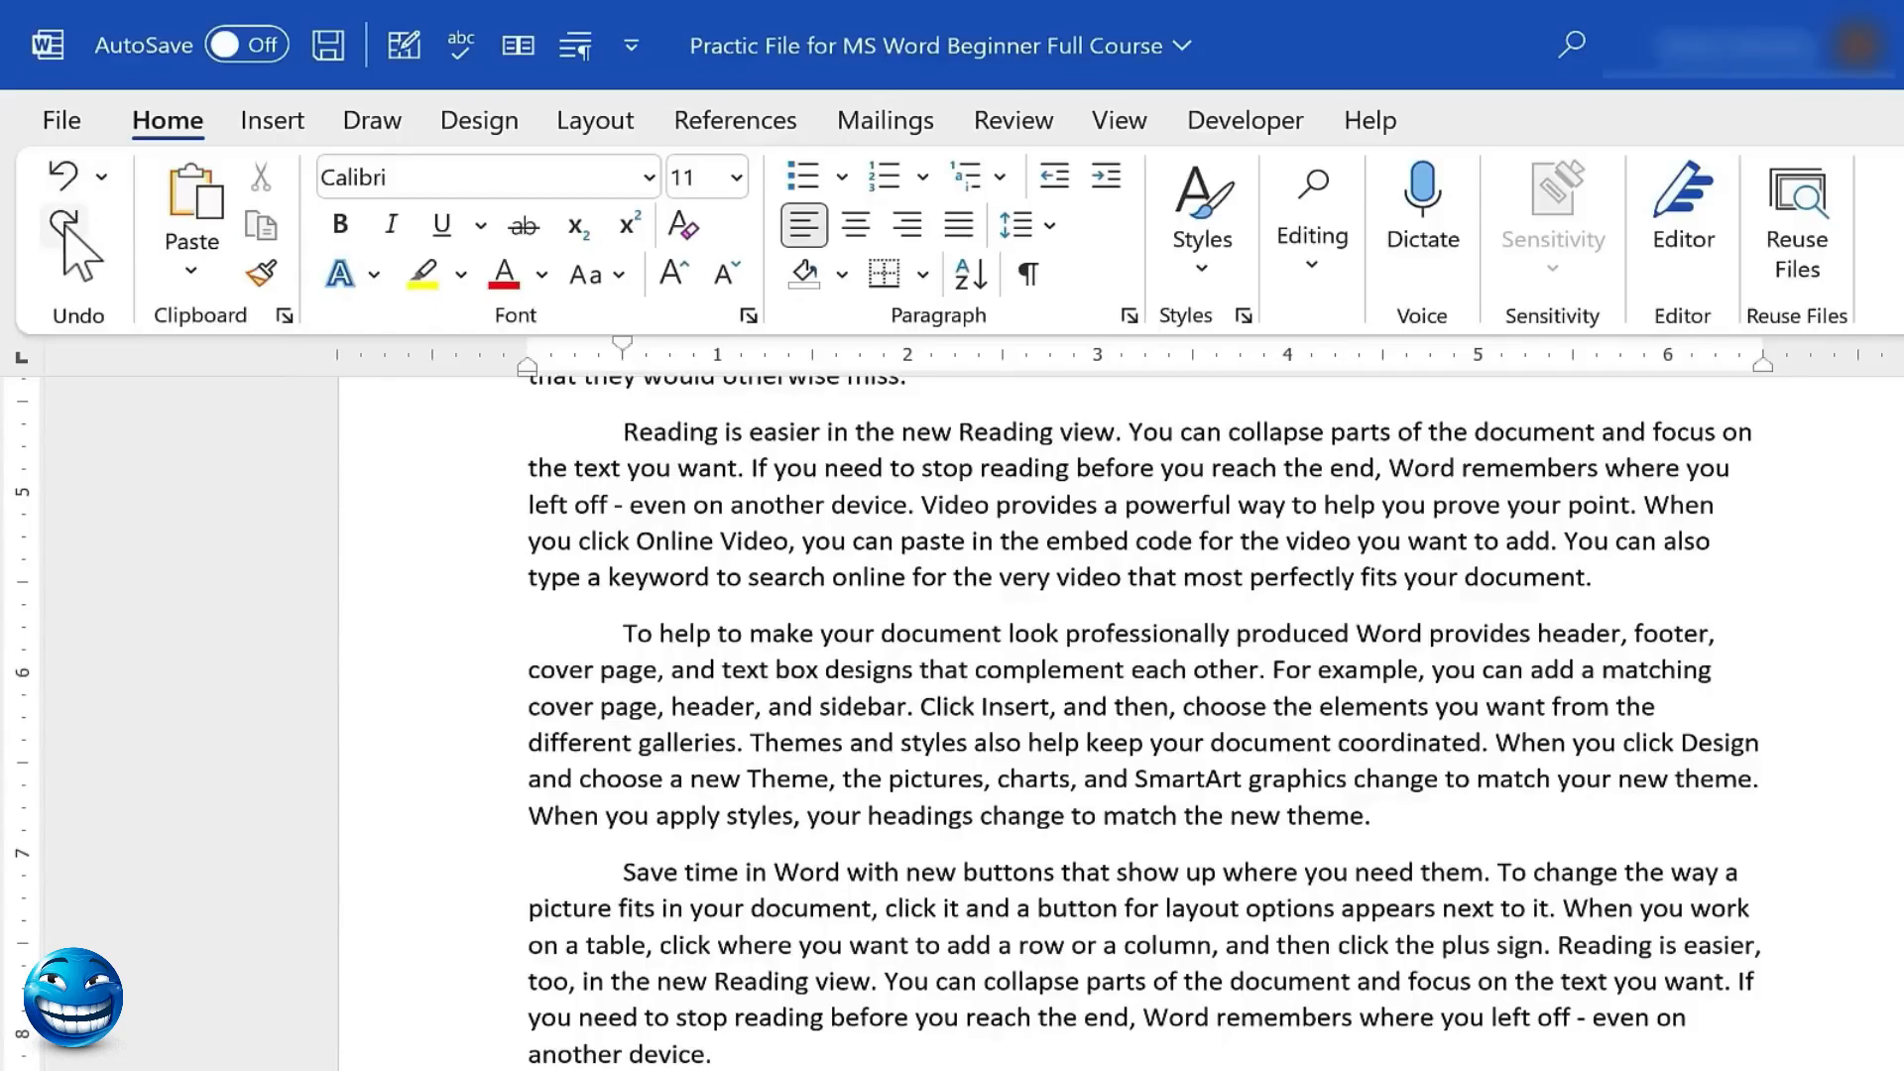
{"action": "left_click", "coordinate": [62, 226]}
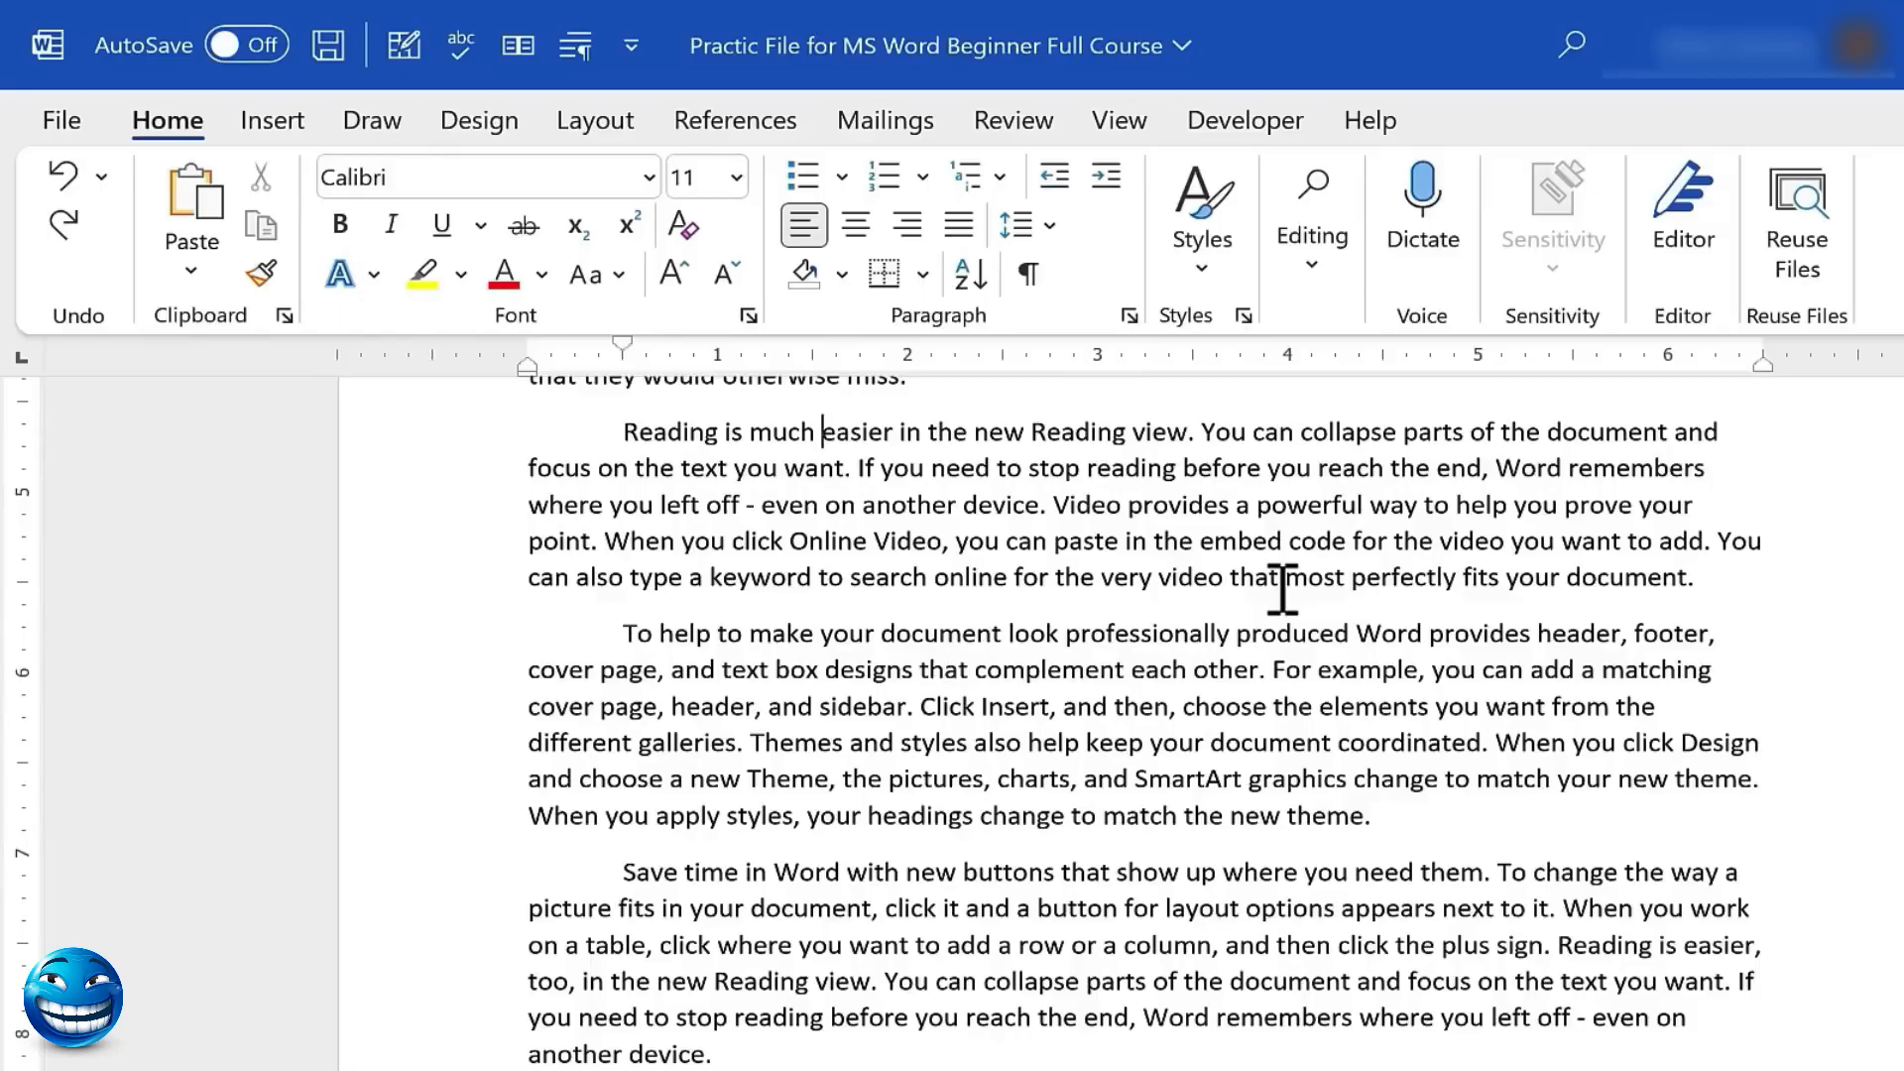
{"action": "key", "text": "ctrl+z"}
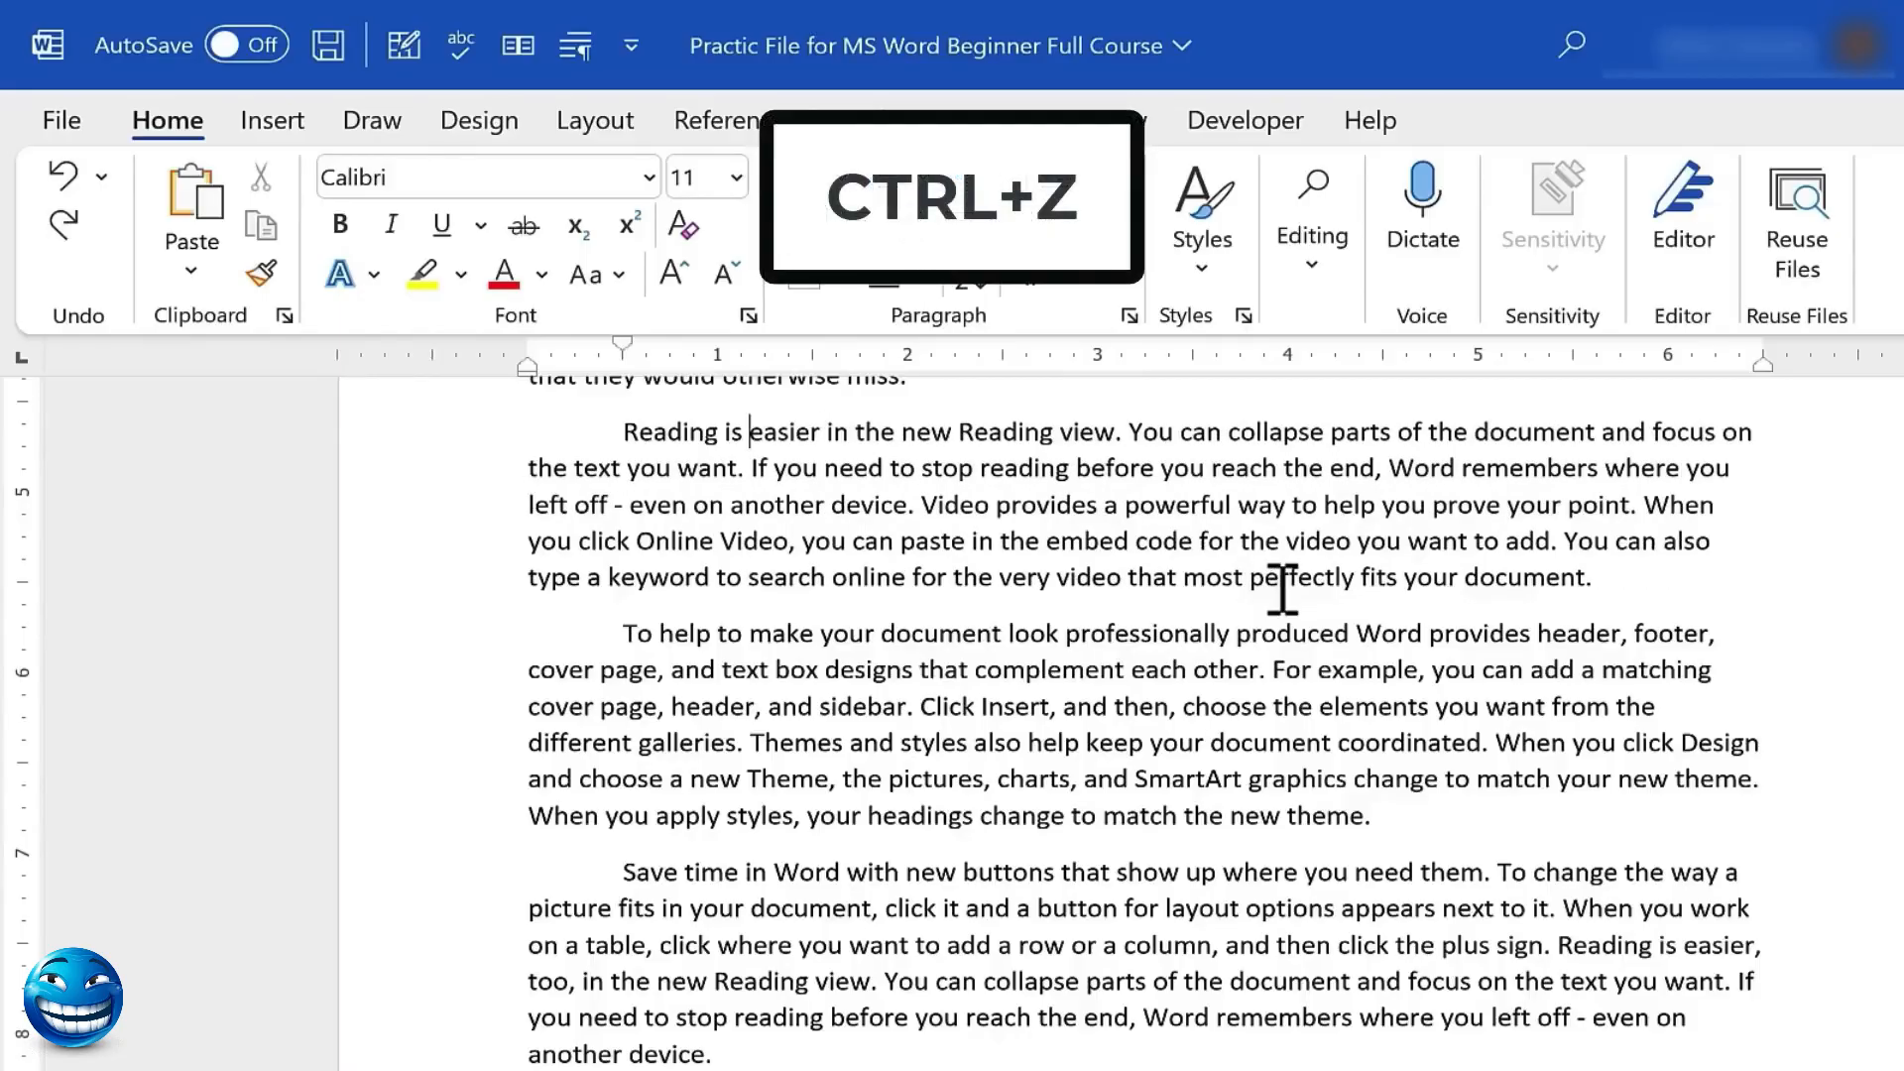
{"action": "key", "text": "ctrl+y"}
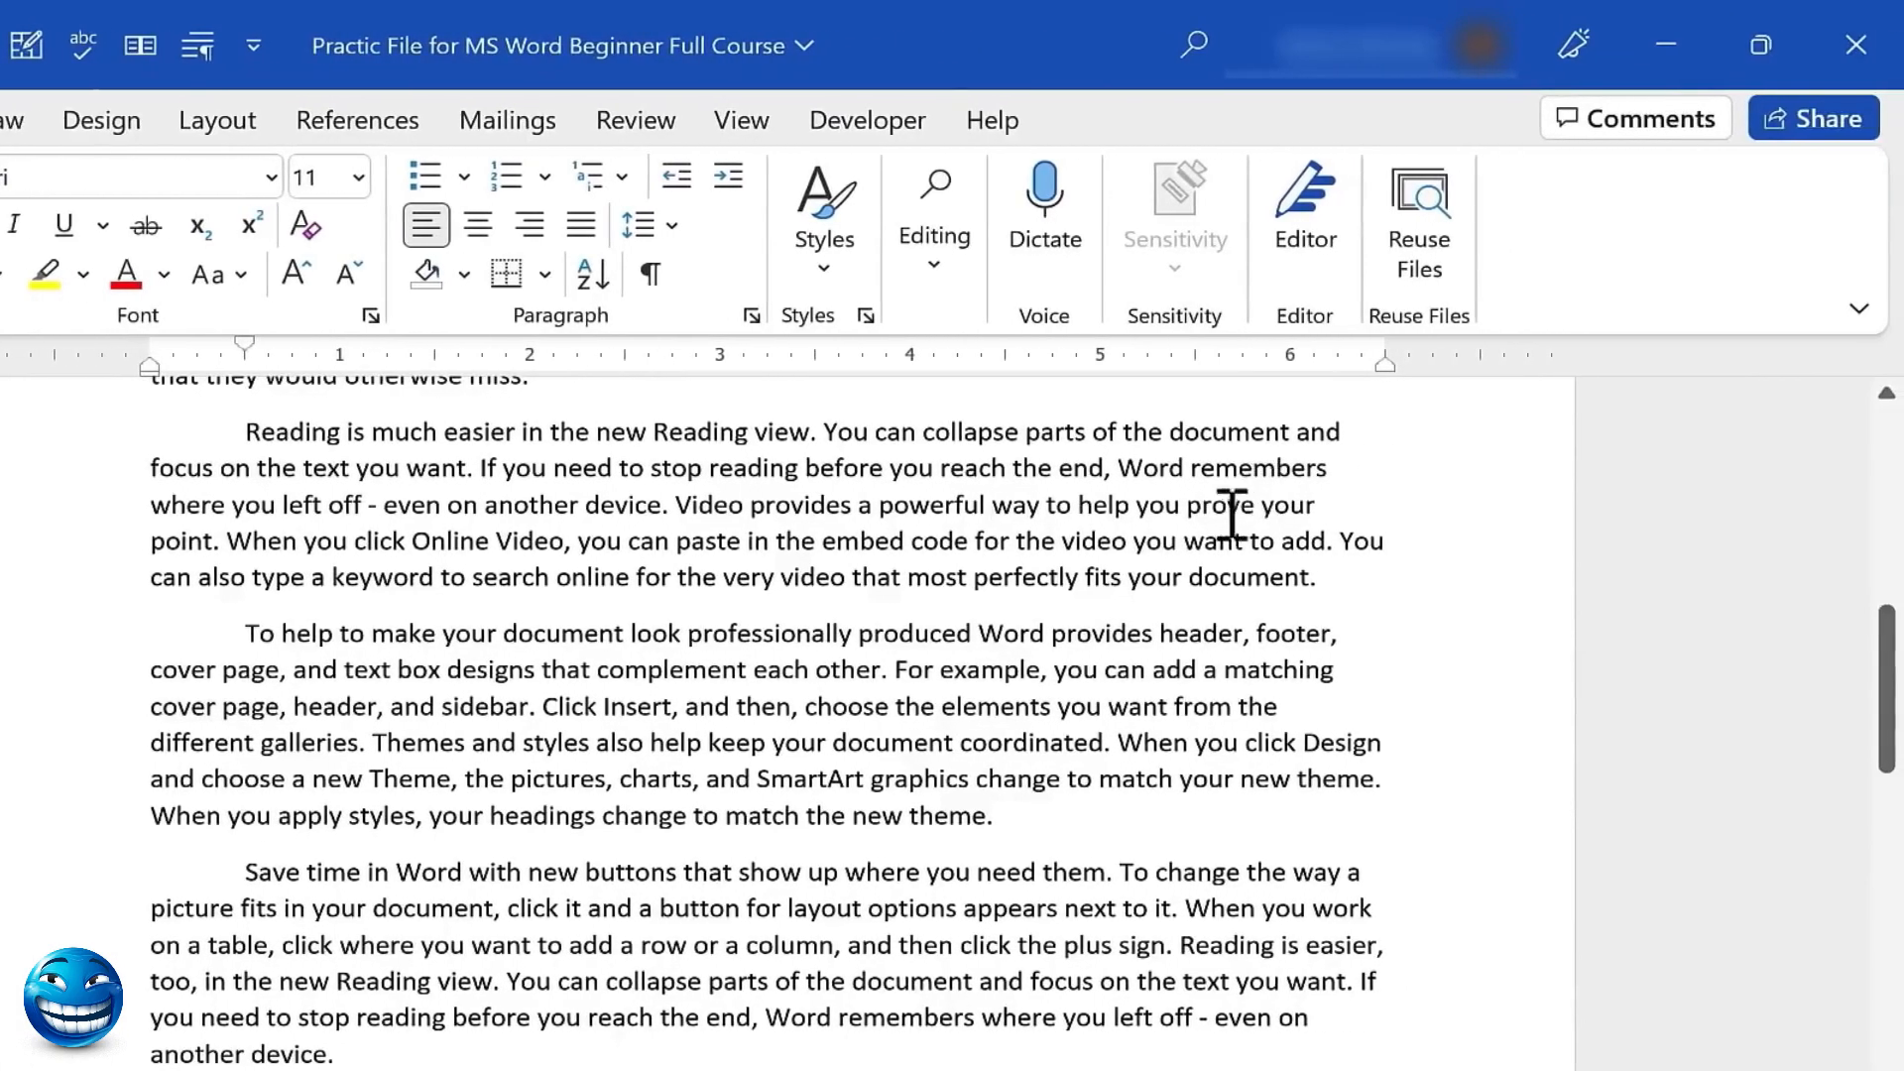
Replace the word "remembers" with "knows" in the "Reading is much easier" paragraph, and undo the replacement
{"action": "left_click_drag", "start_coordinate": [1190, 461], "coordinate": [1345, 479]}
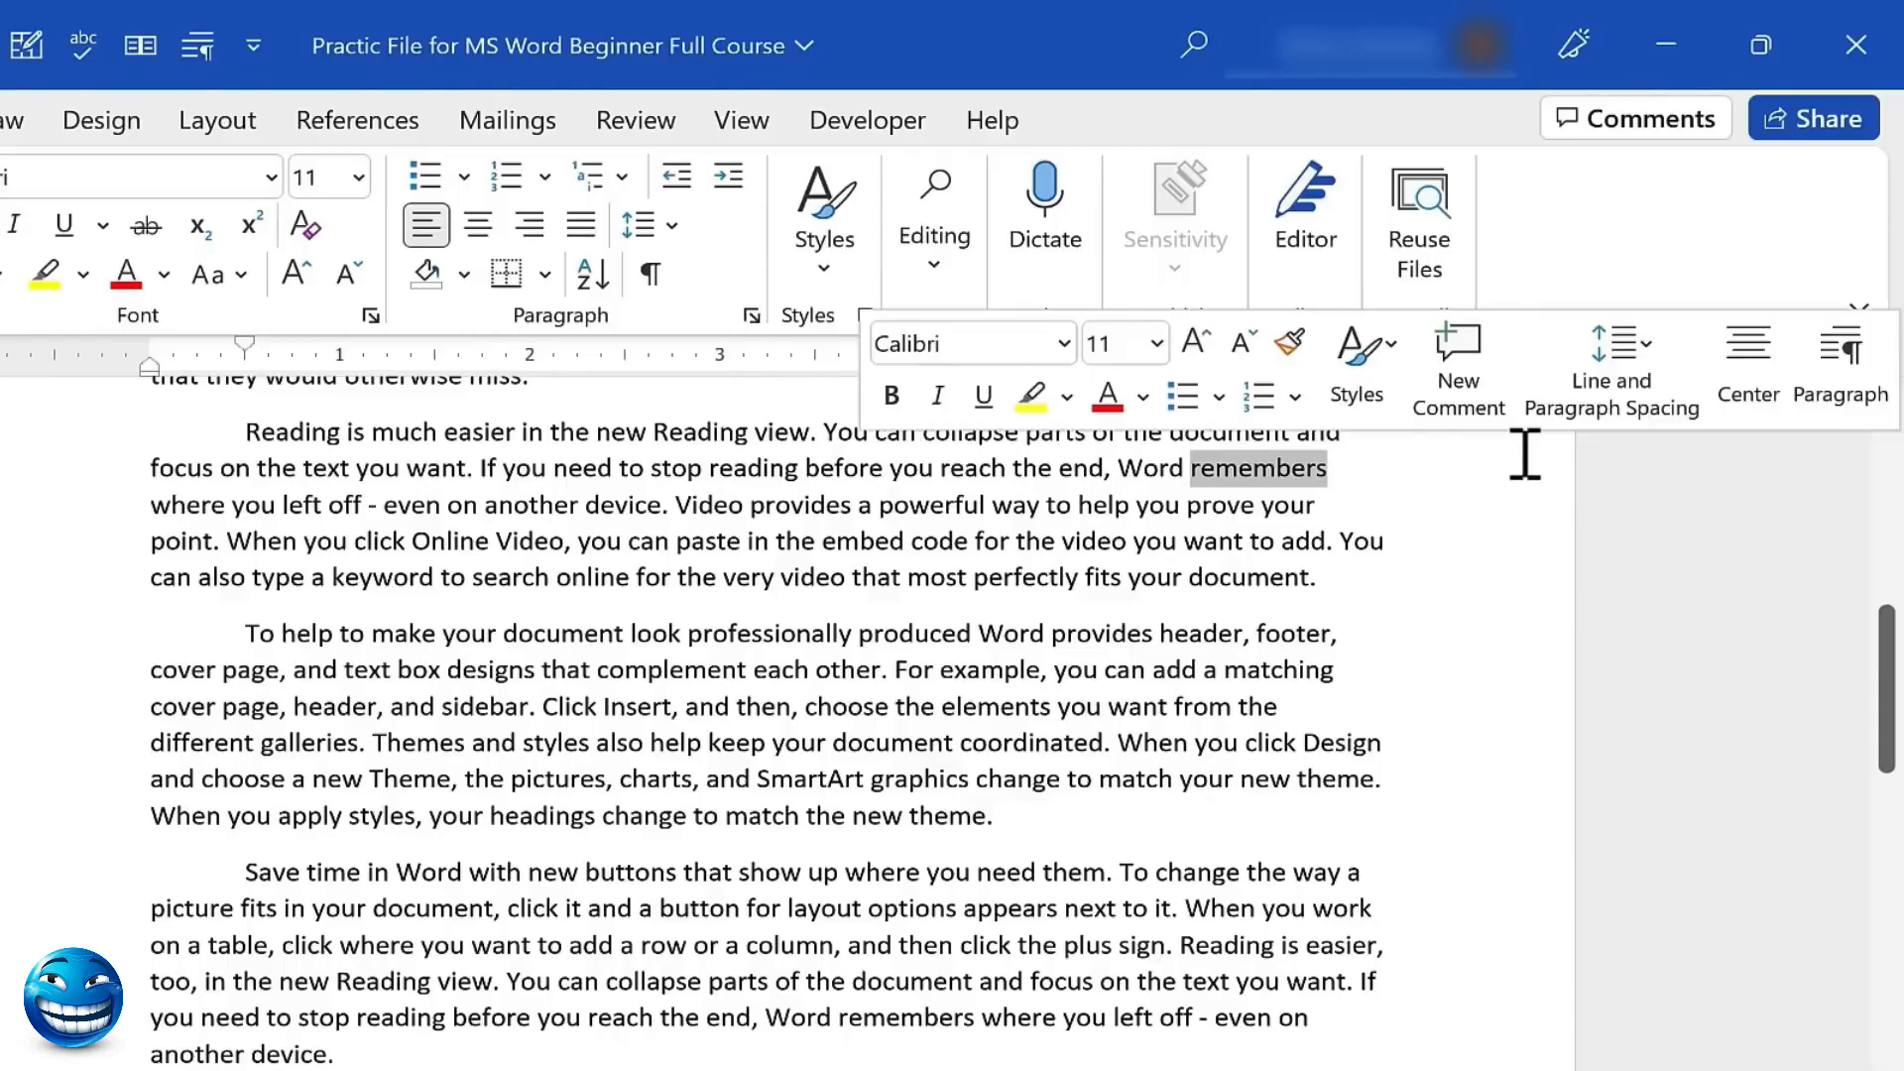
{"action": "type", "text": "knows whe"}
{"action": "key", "text": "ctrl+z"}
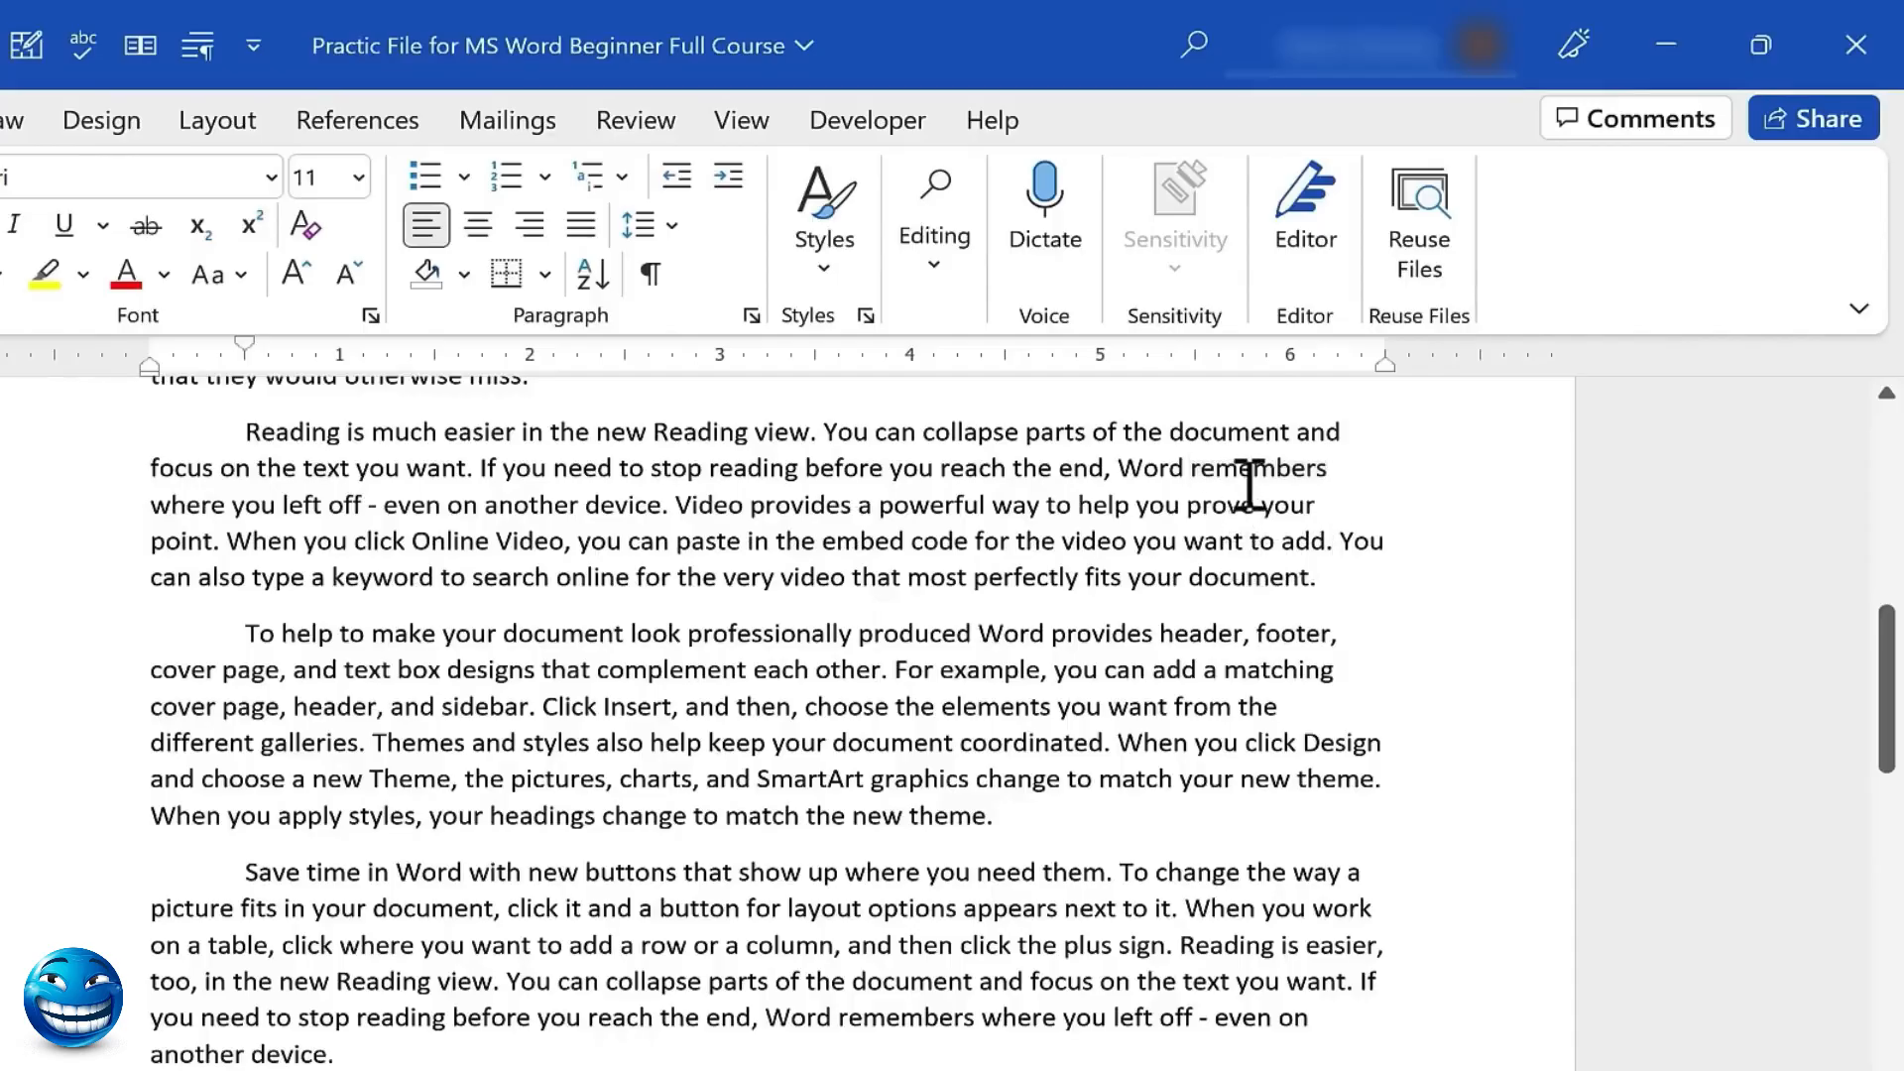
Practise selecting single words in turn, including "remembers", "document" in the following paragraph and "with" in the "Save time in Word" paragraph
{"action": "left_click_drag", "start_coordinate": [1193, 470], "coordinate": [1332, 478]}
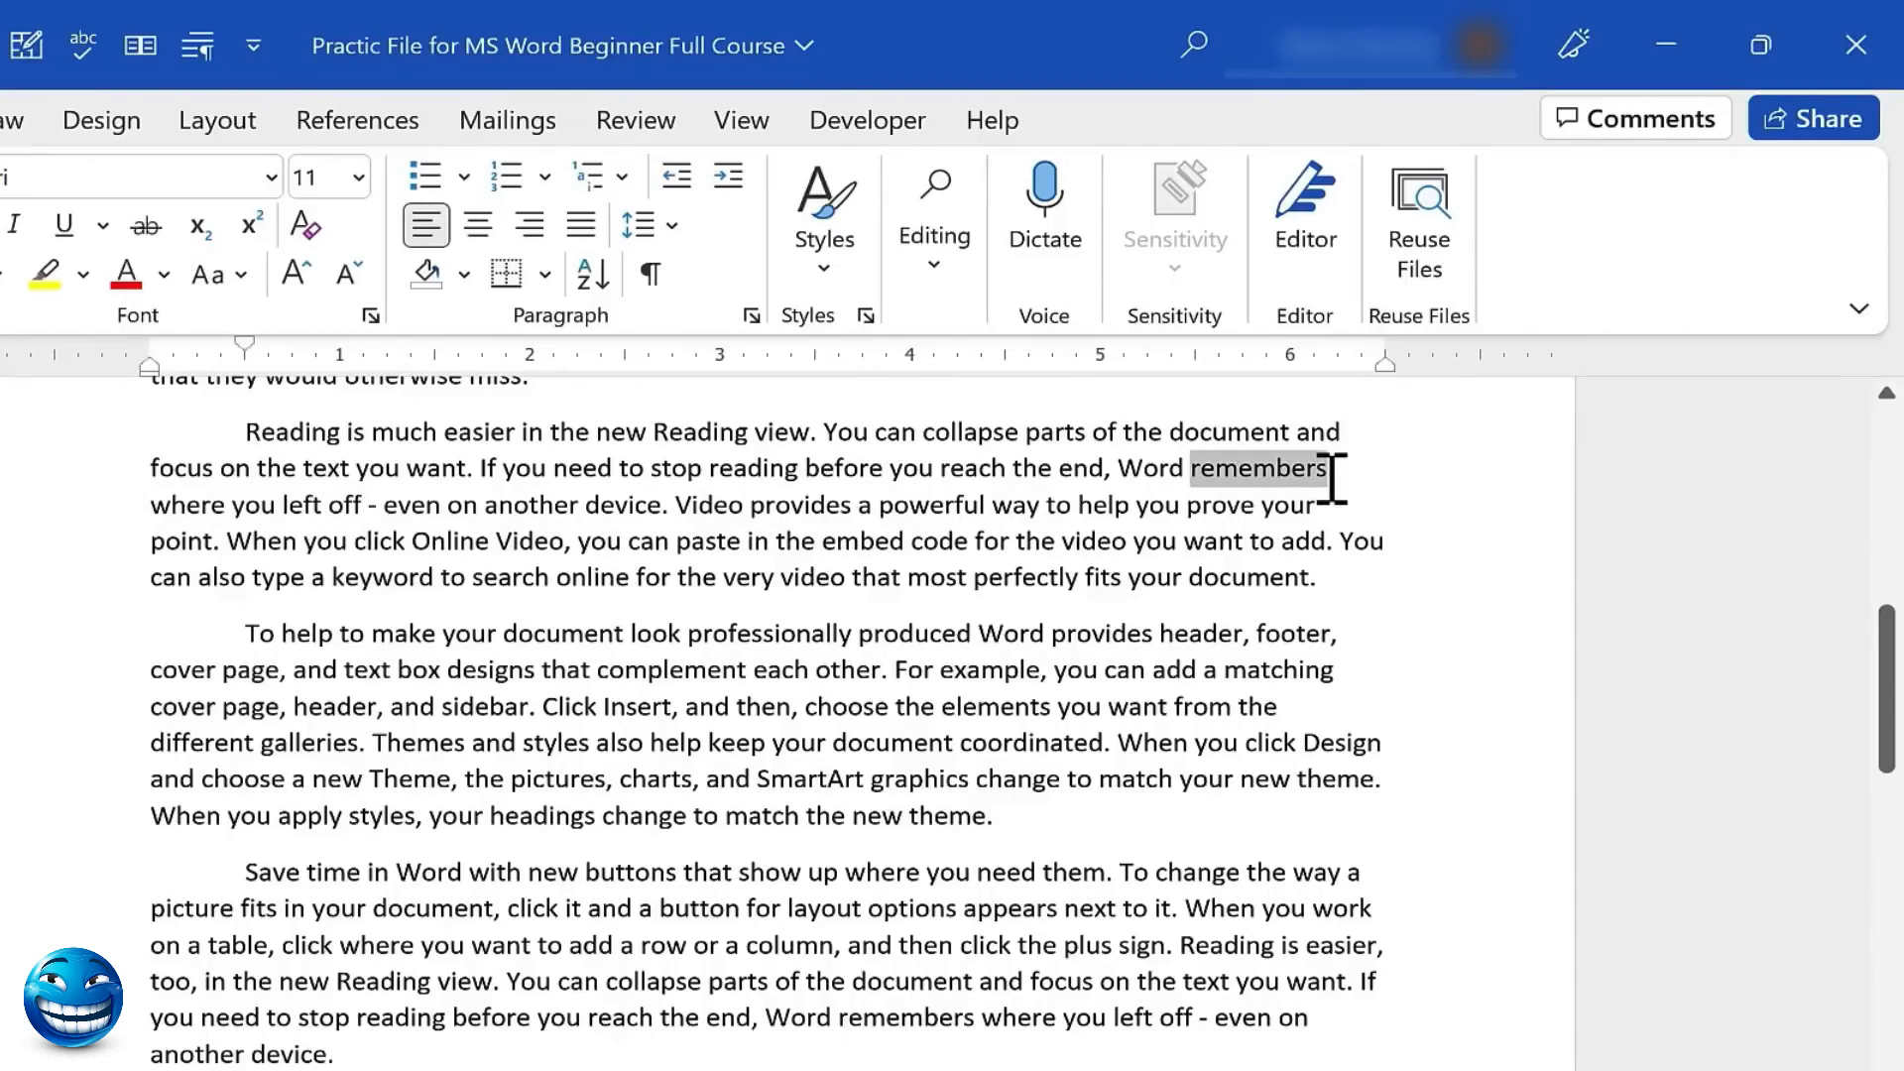
{"action": "double_click", "coordinate": [1226, 466]}
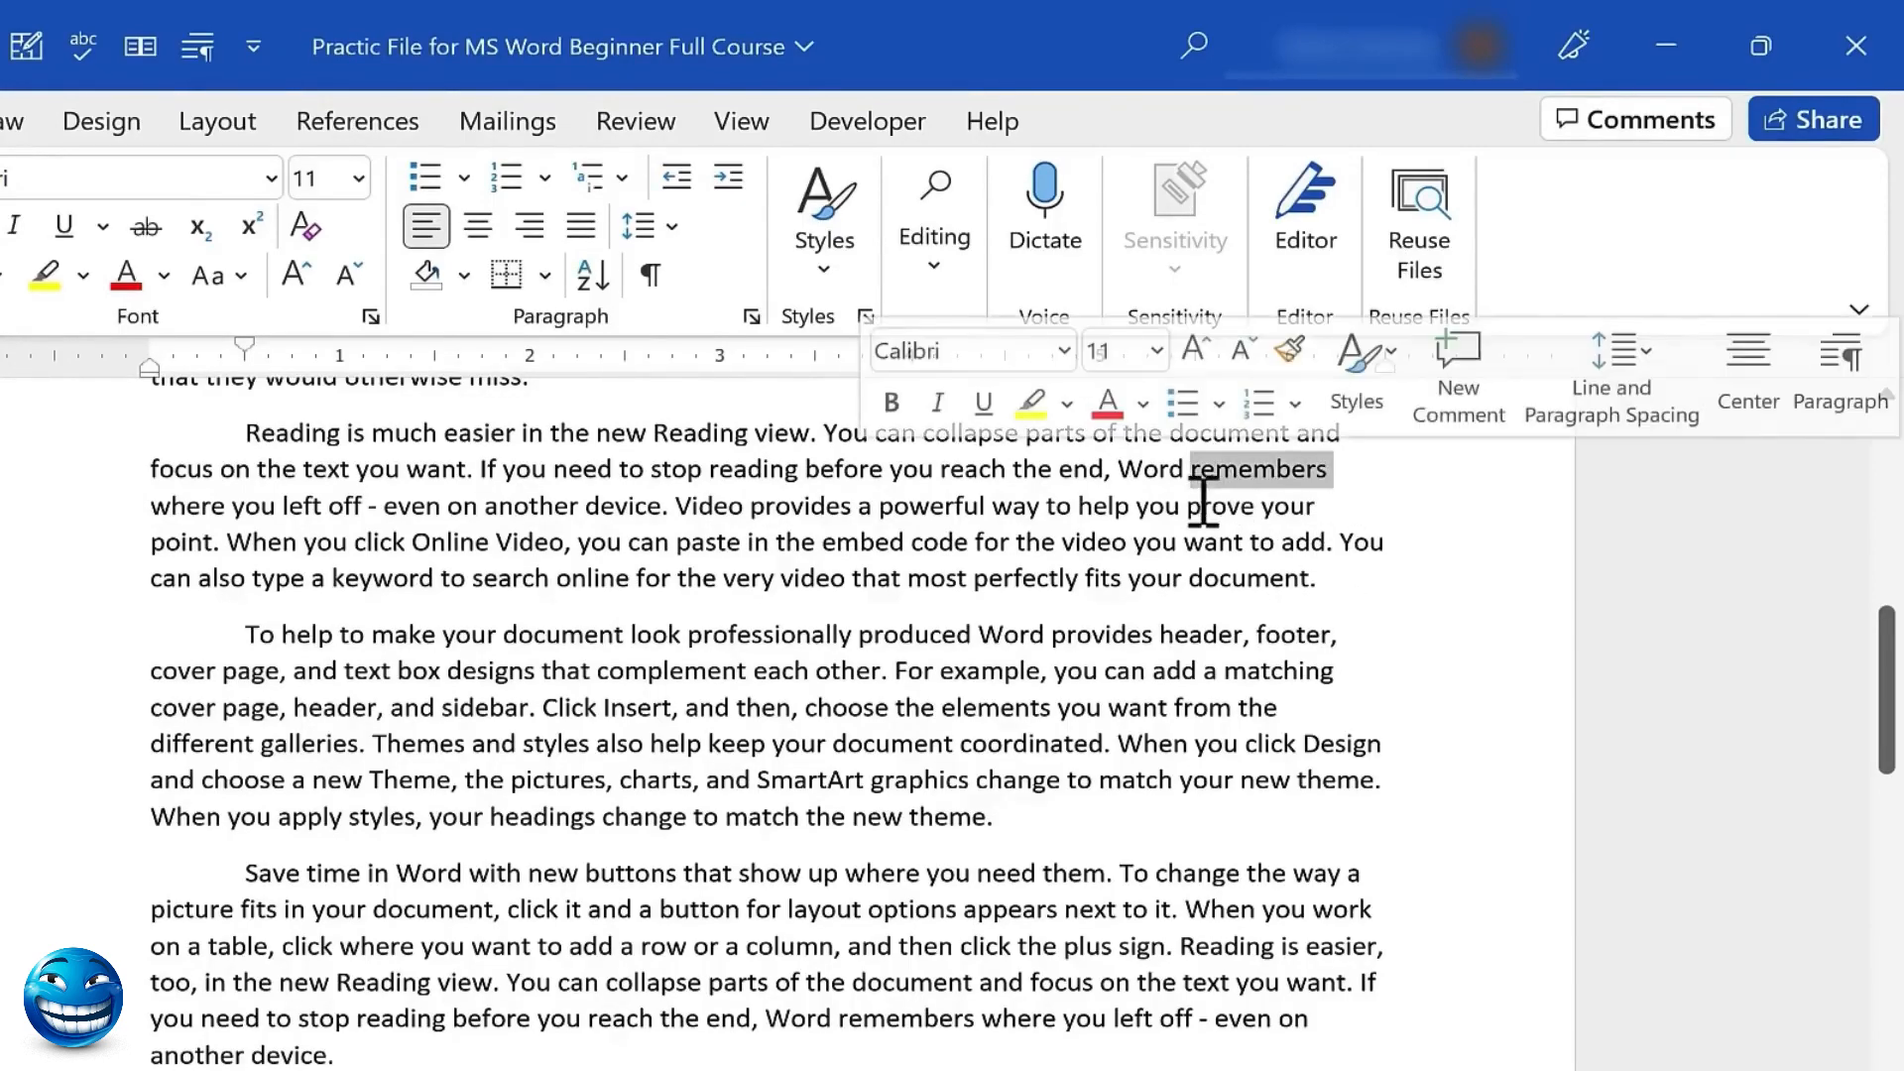
{"action": "double_click", "coordinate": [552, 637]}
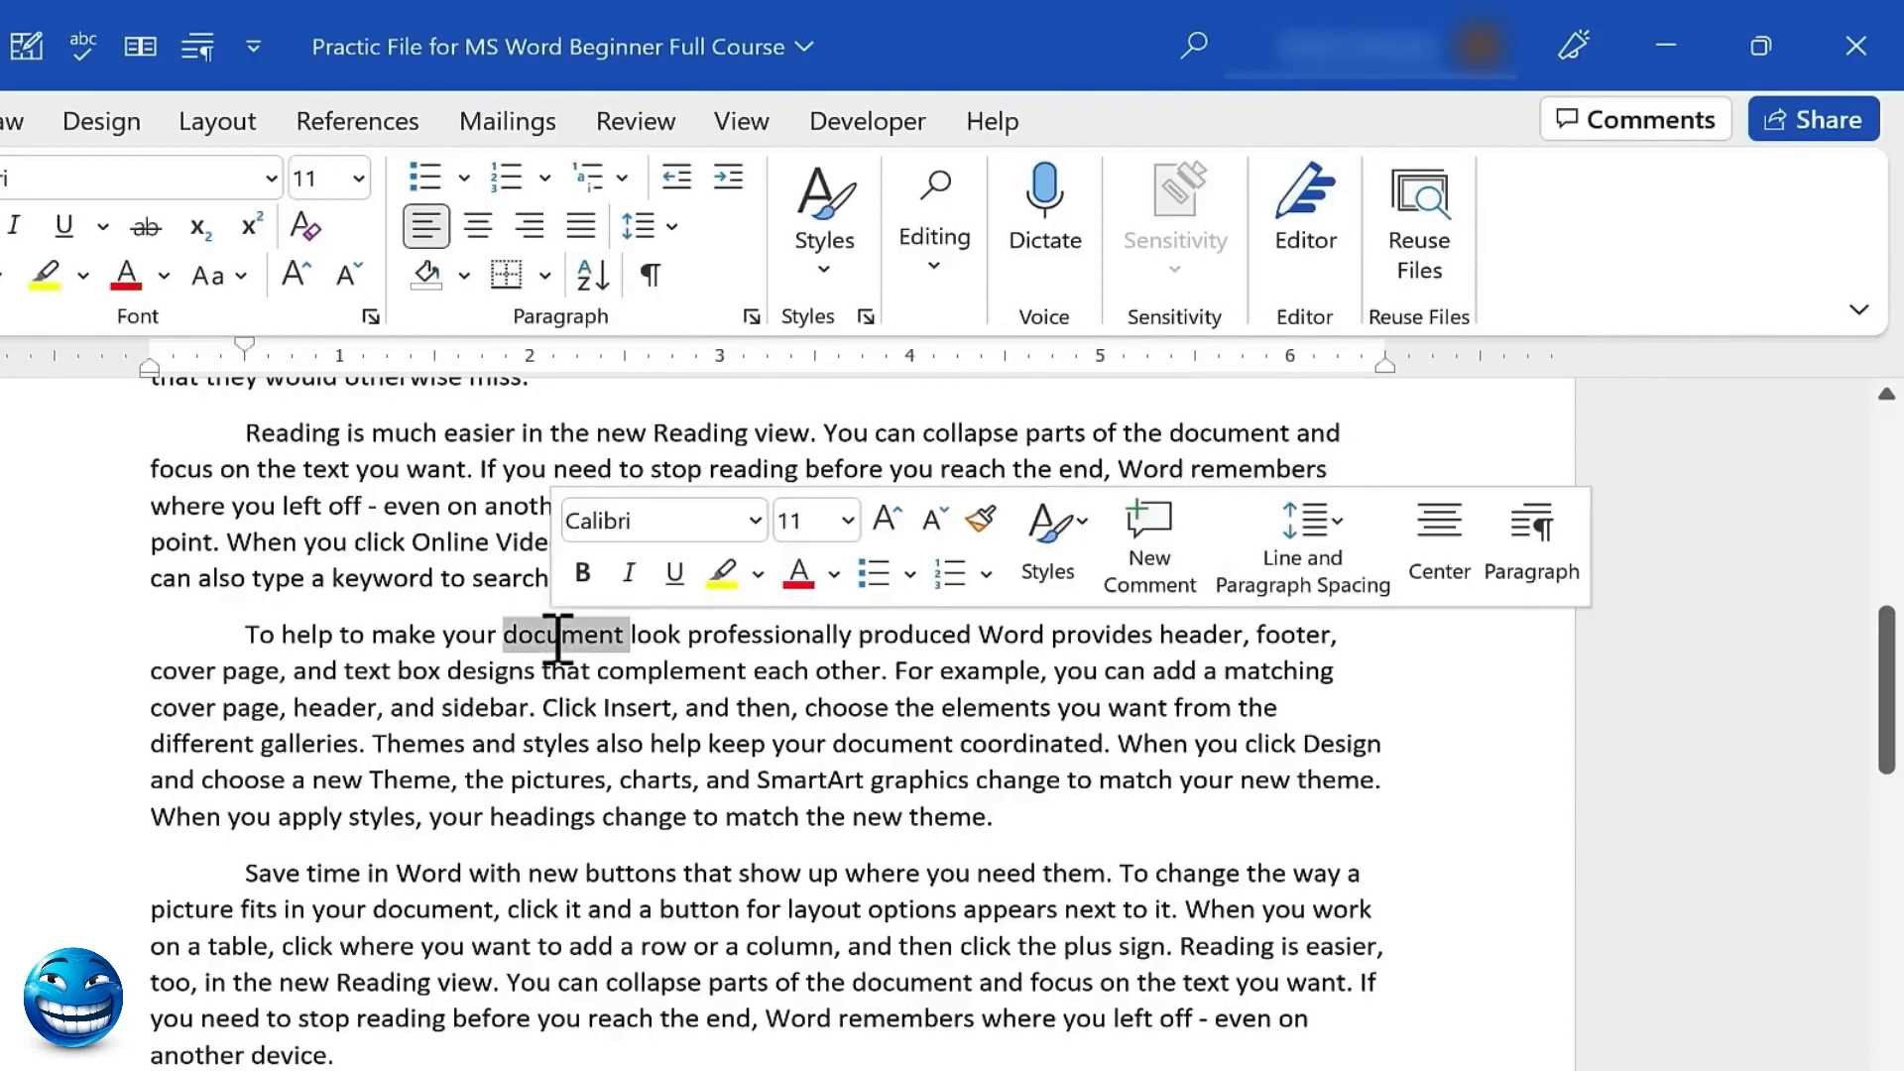
{"action": "double_click", "coordinate": [496, 876]}
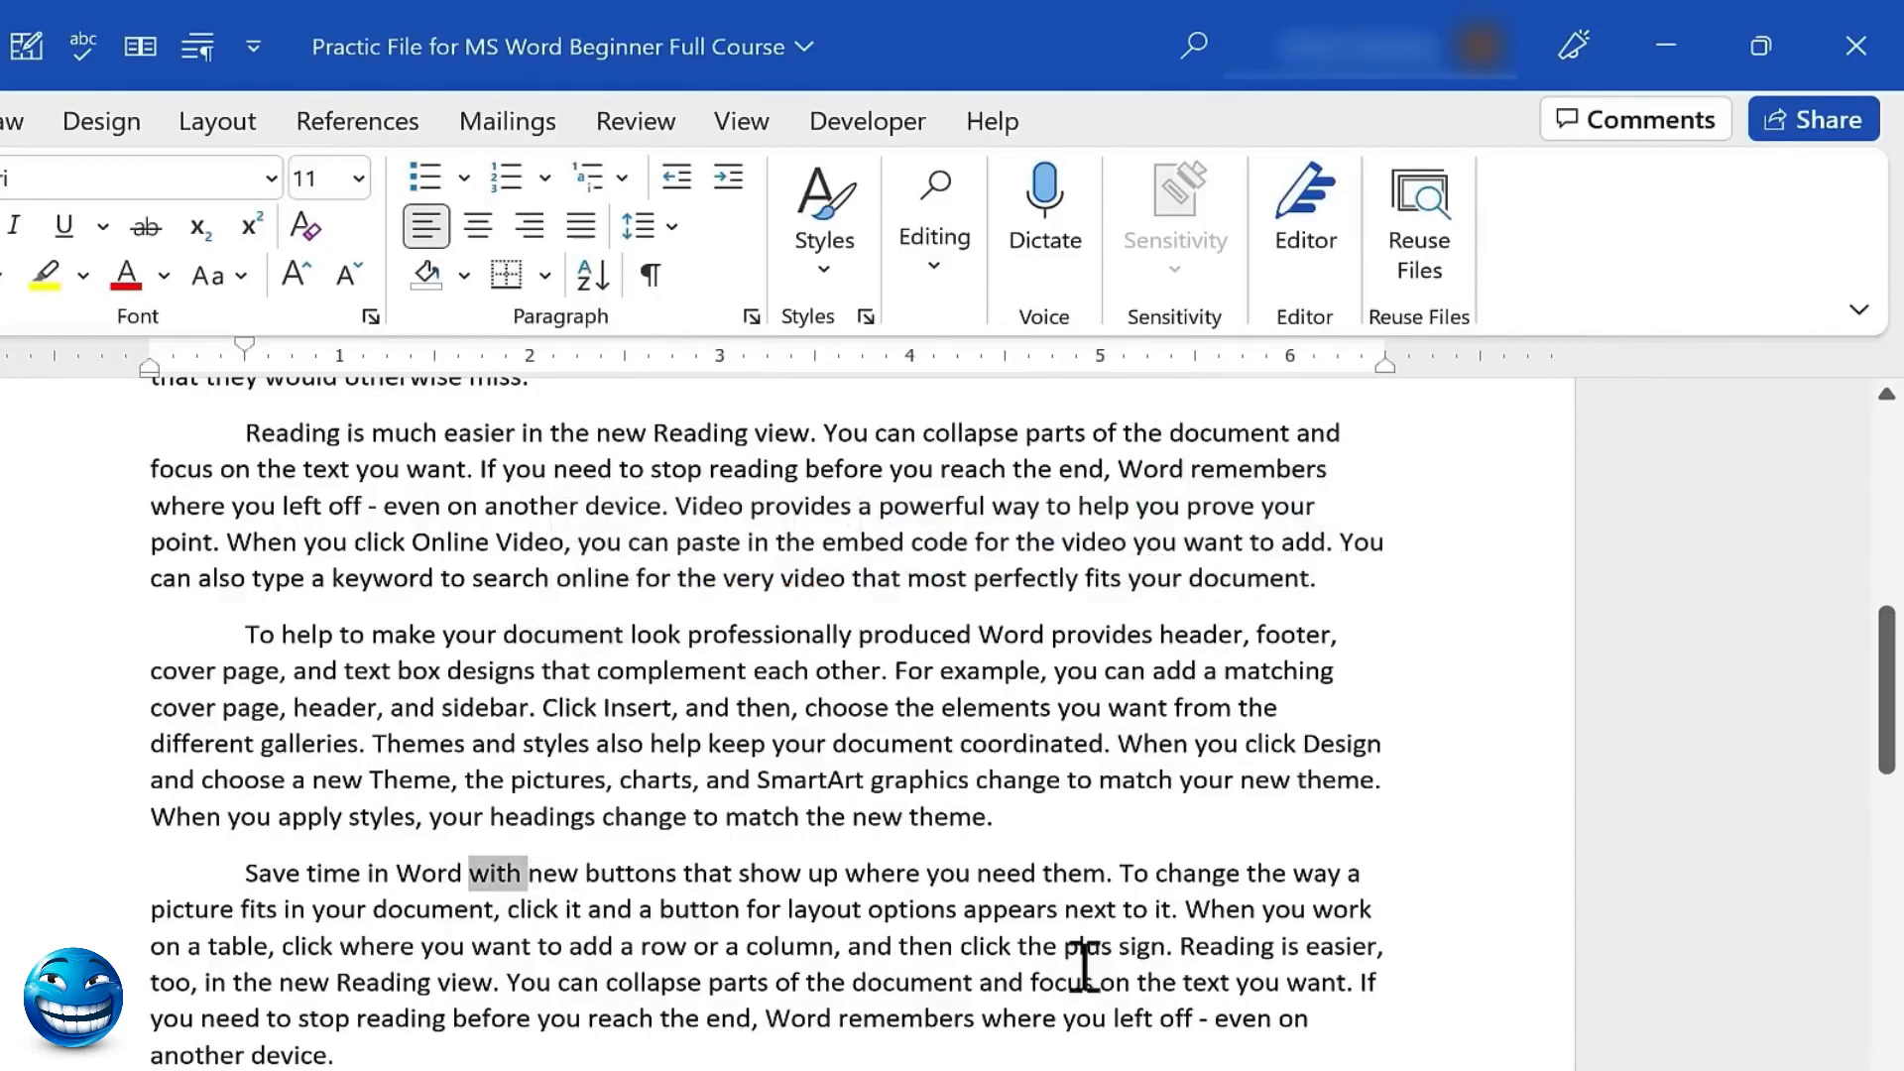
{"action": "double_click", "coordinate": [1136, 910]}
Replace the capitalized "Reading" before "view" with lowercase "reading", and undo the replacement
{"action": "double_click", "coordinate": [723, 429]}
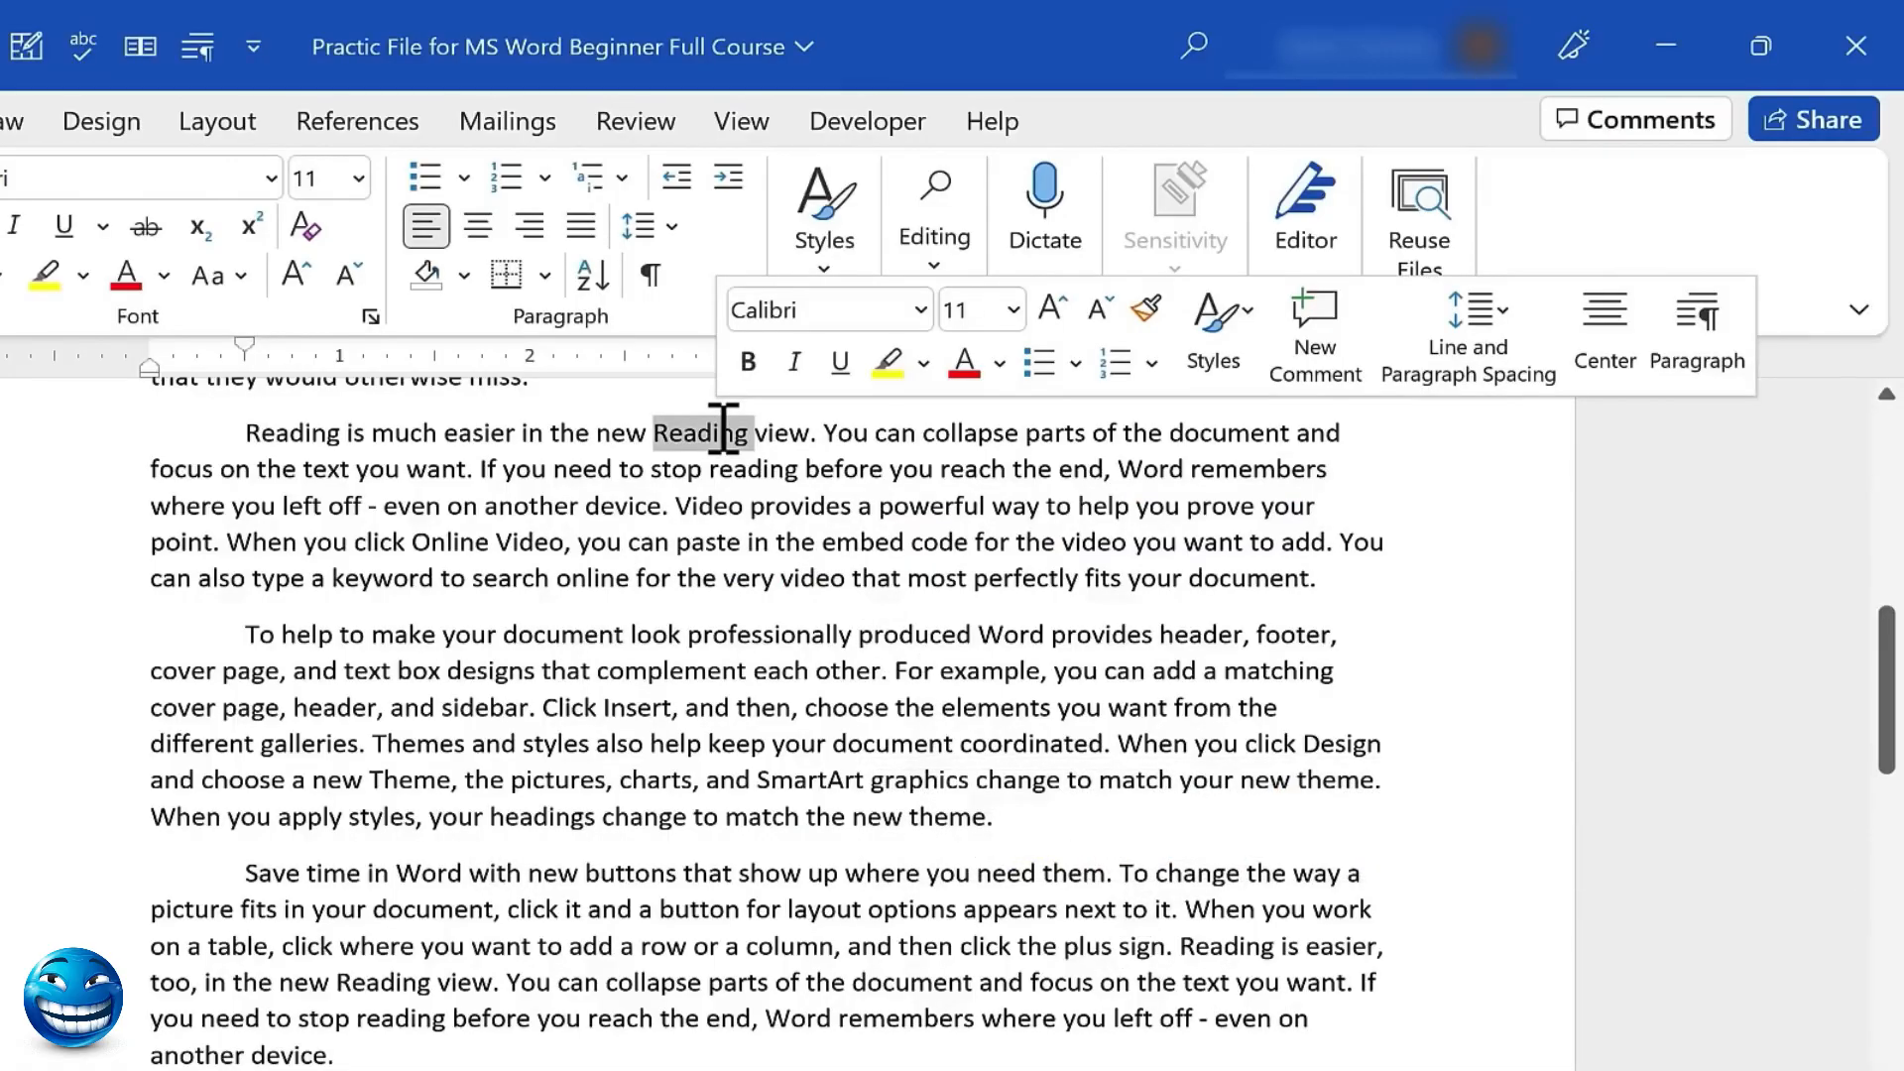
{"action": "type", "text": "reading"}
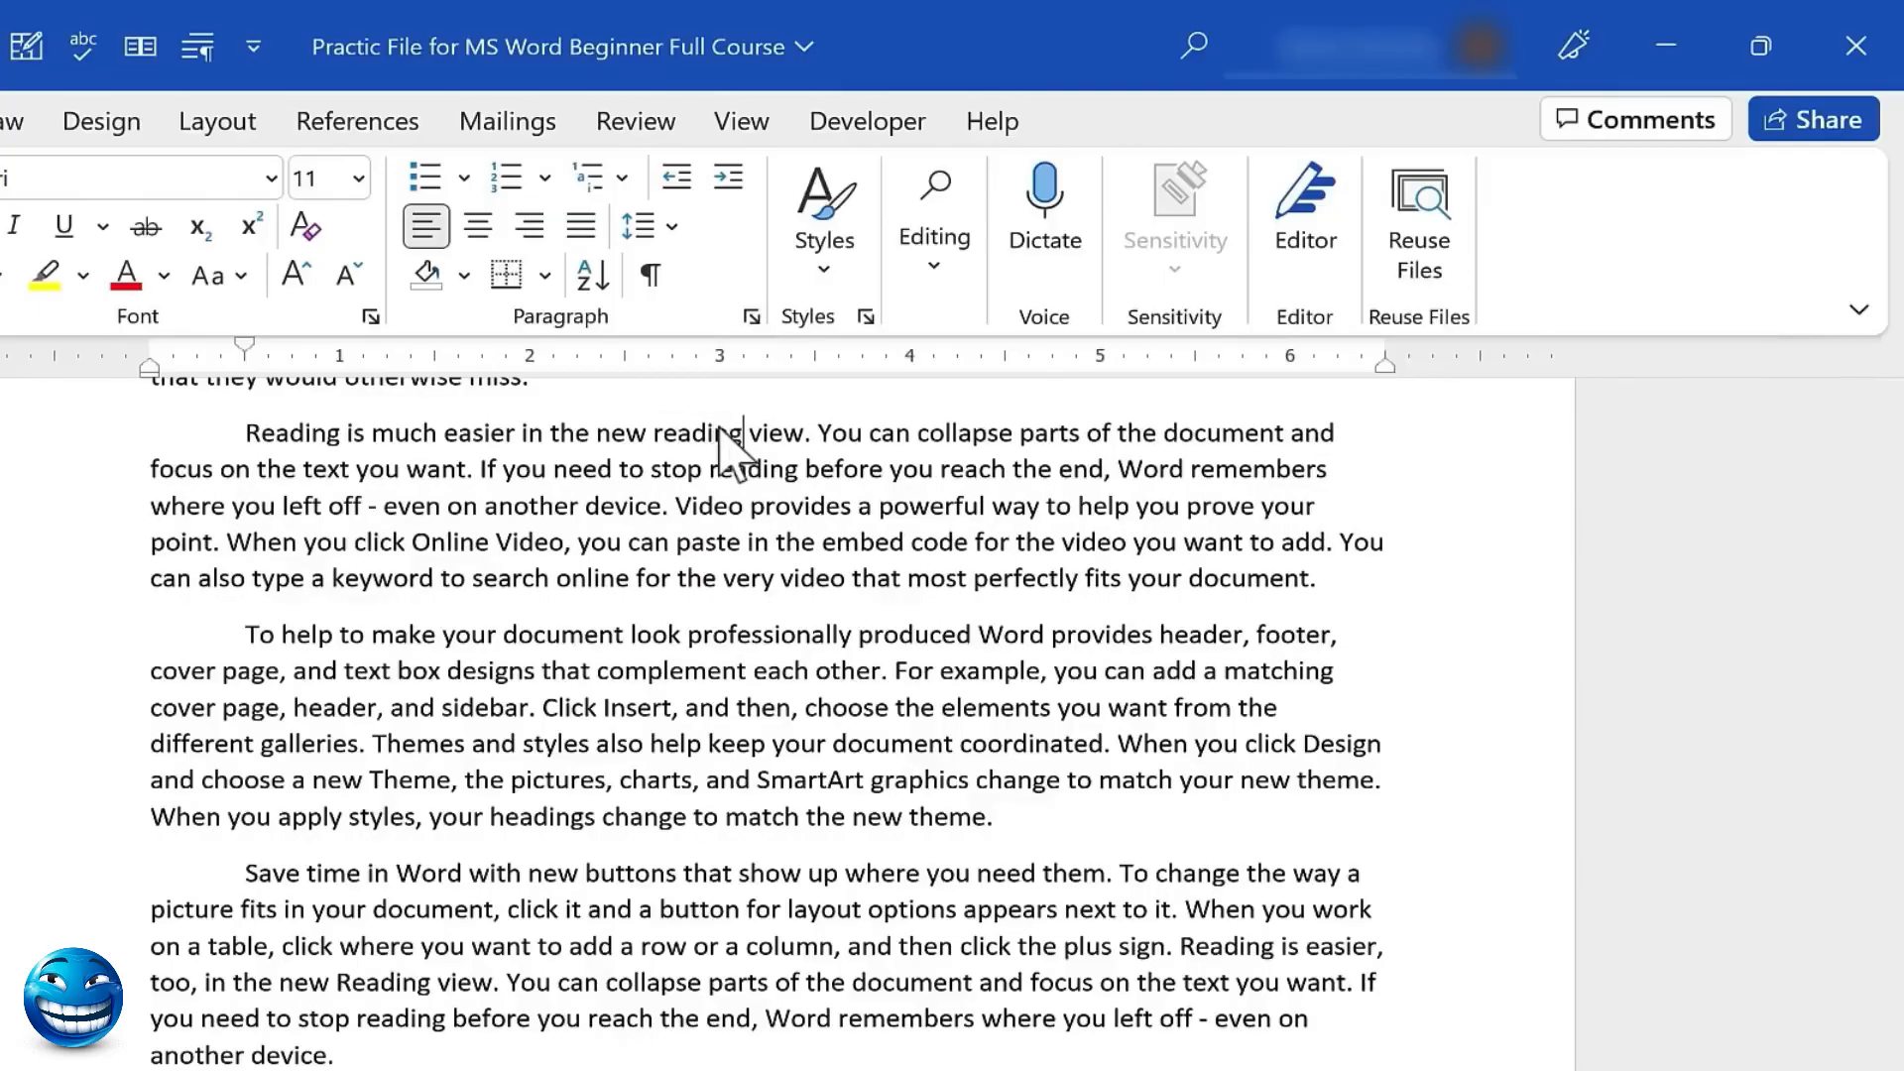
{"action": "key", "text": "ctrl+z"}
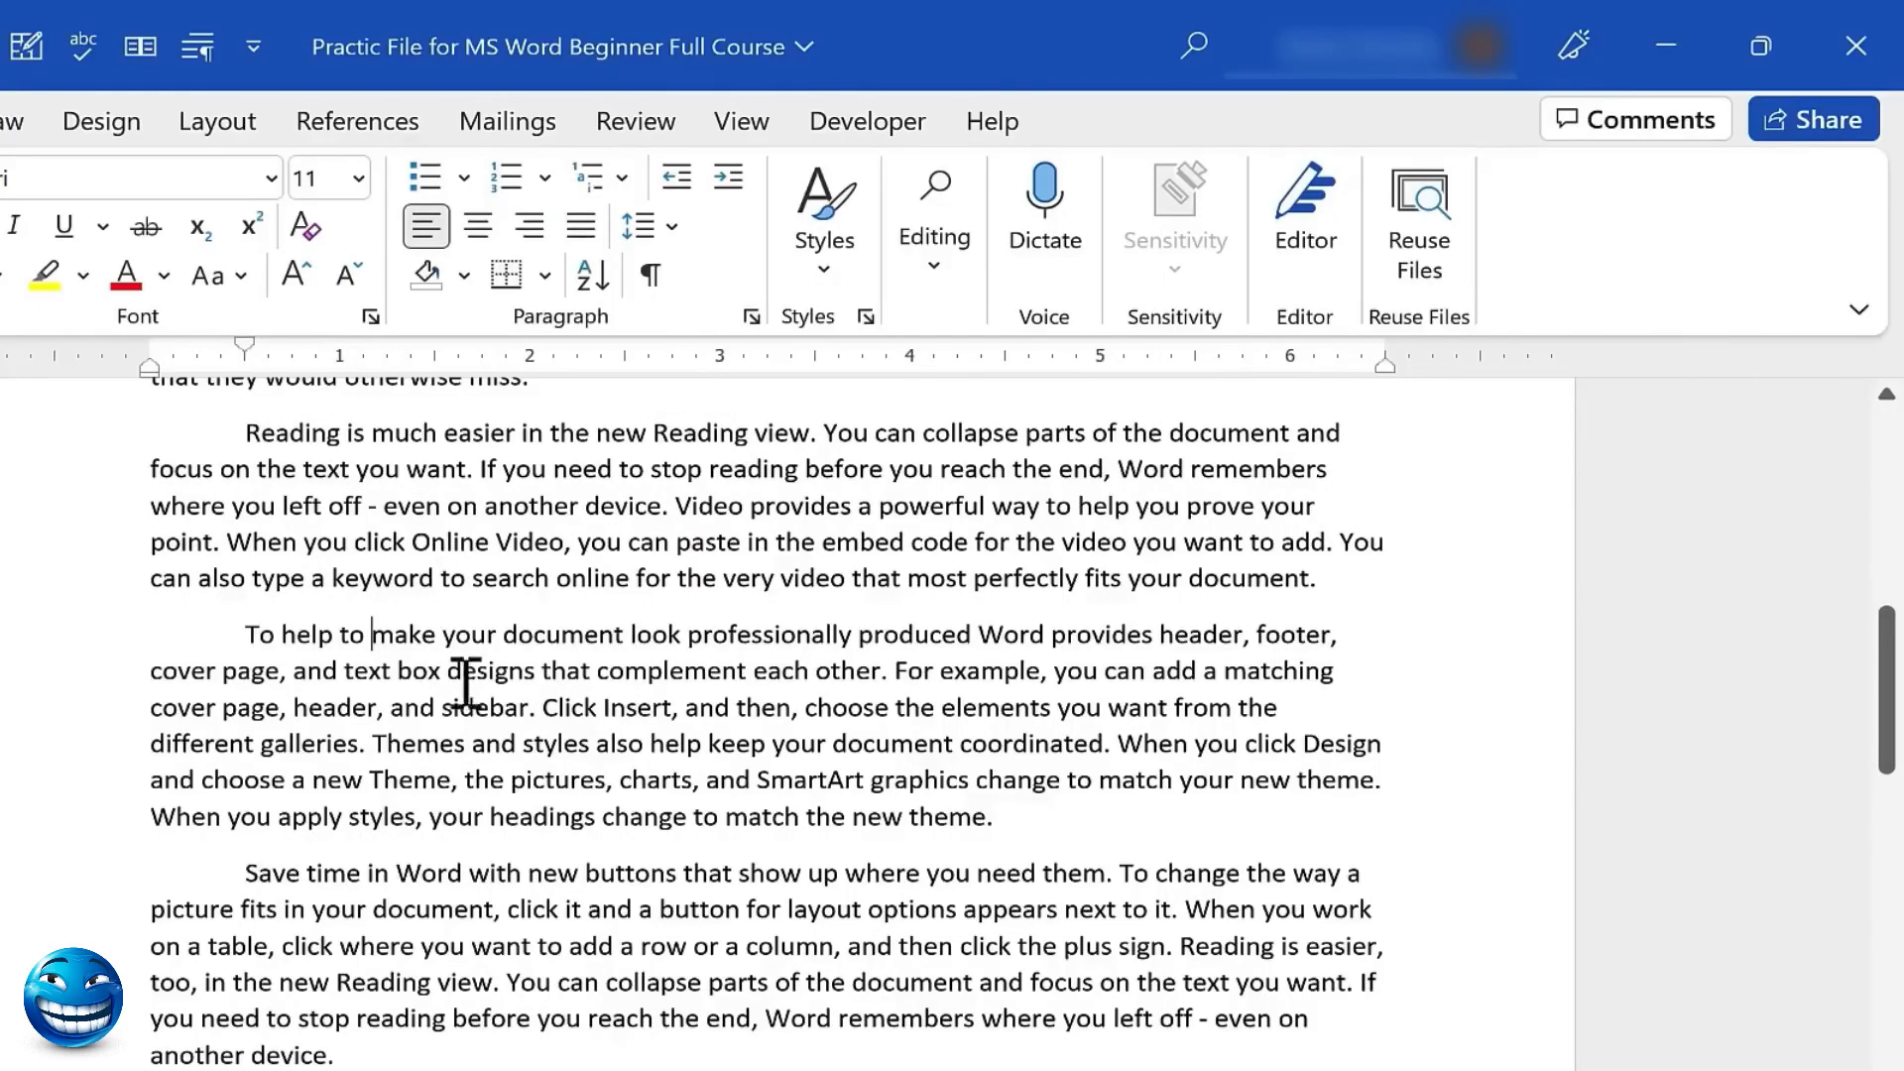
Move the whole "Reading is much easier" paragraph to a new paragraph at the end of the document
{"action": "triple_click", "coordinate": [288, 433]}
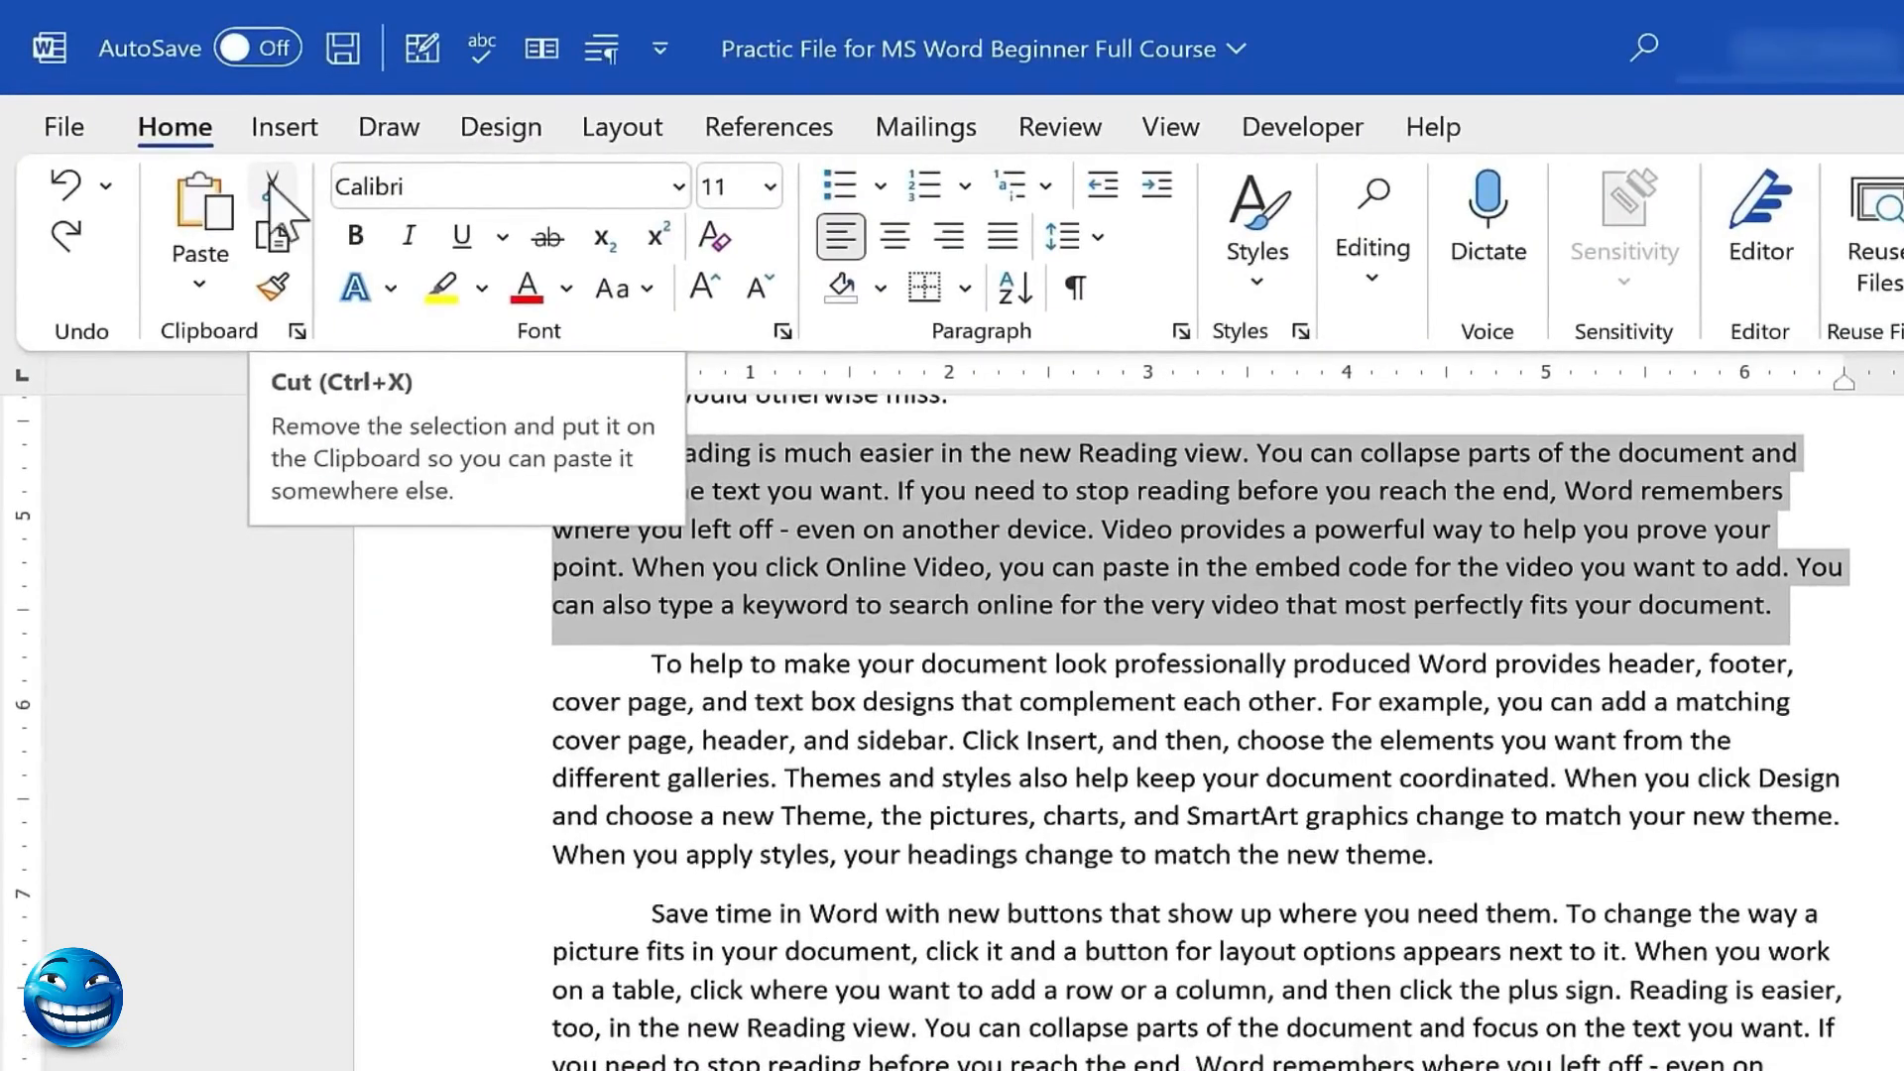
{"action": "left_click", "coordinate": [271, 188]}
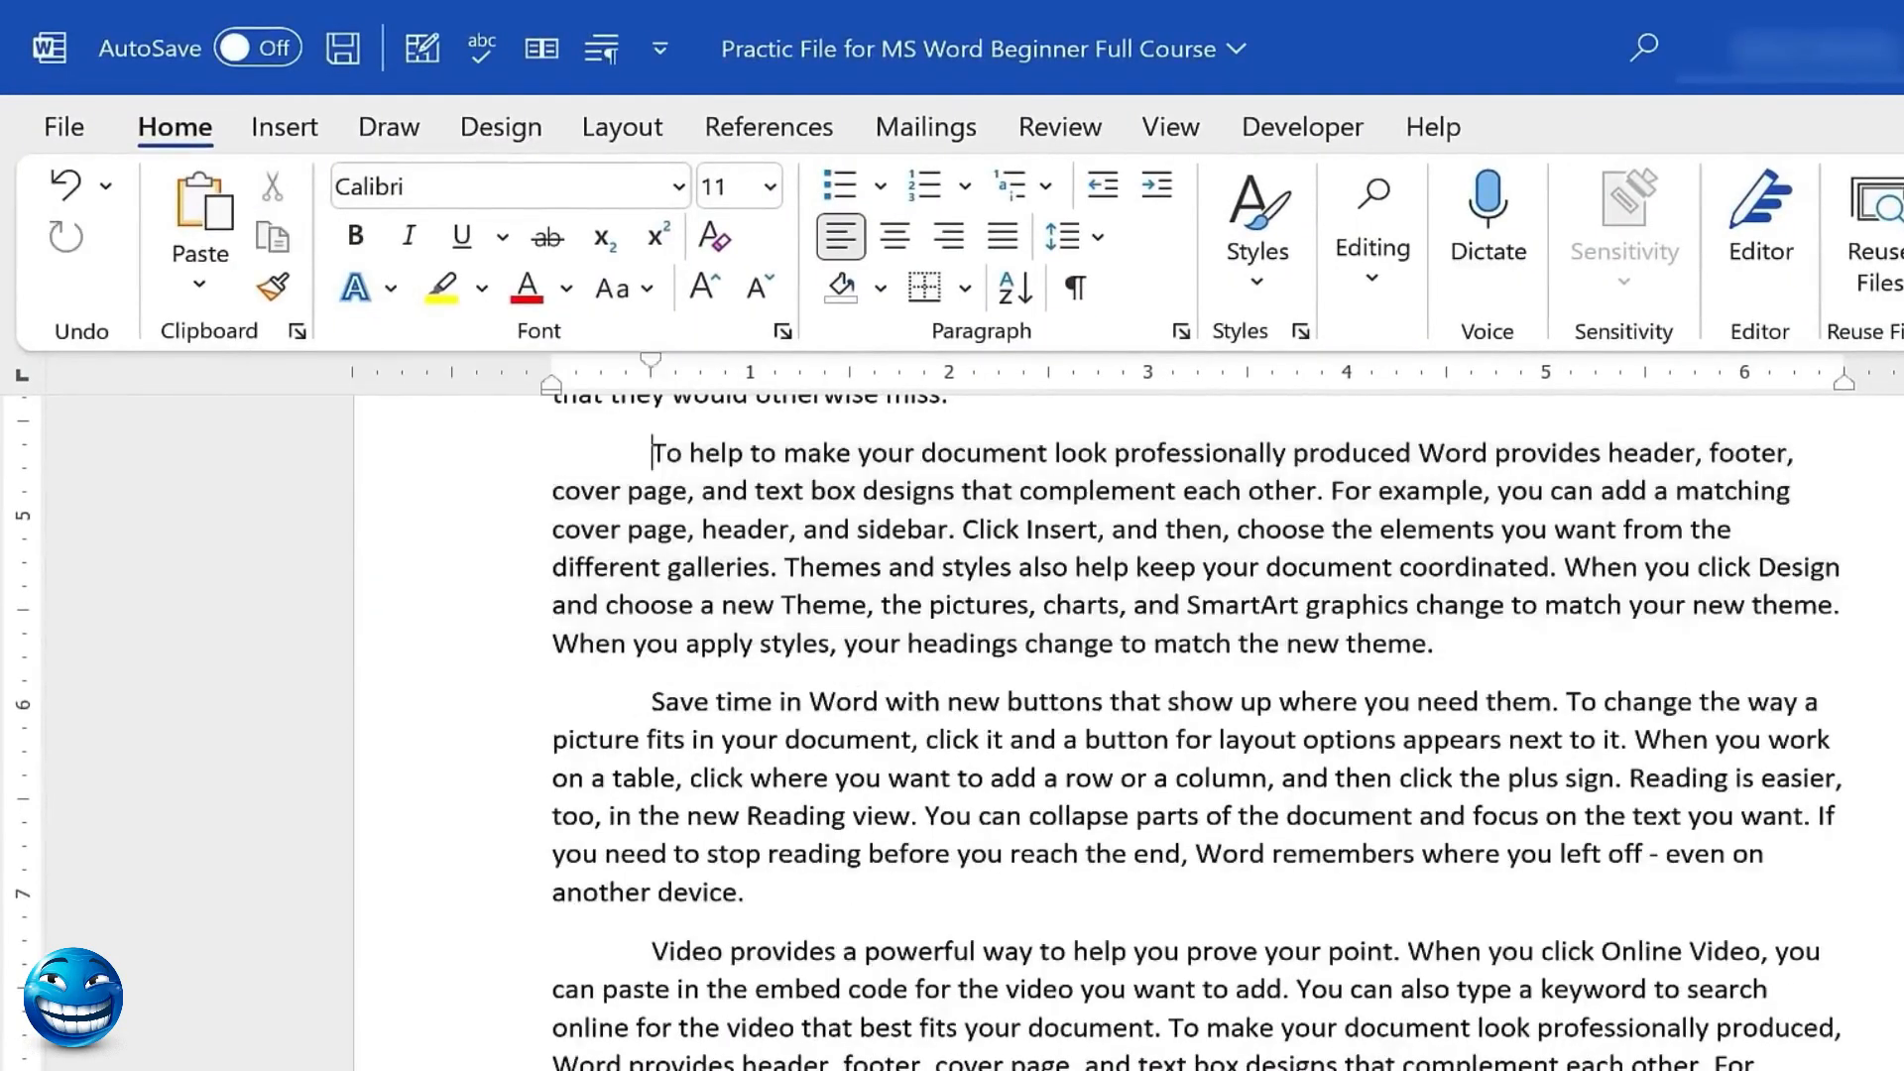
{"action": "scroll", "coordinate": [1823, 761], "scroll_direction": "down", "scroll_amount": 15}
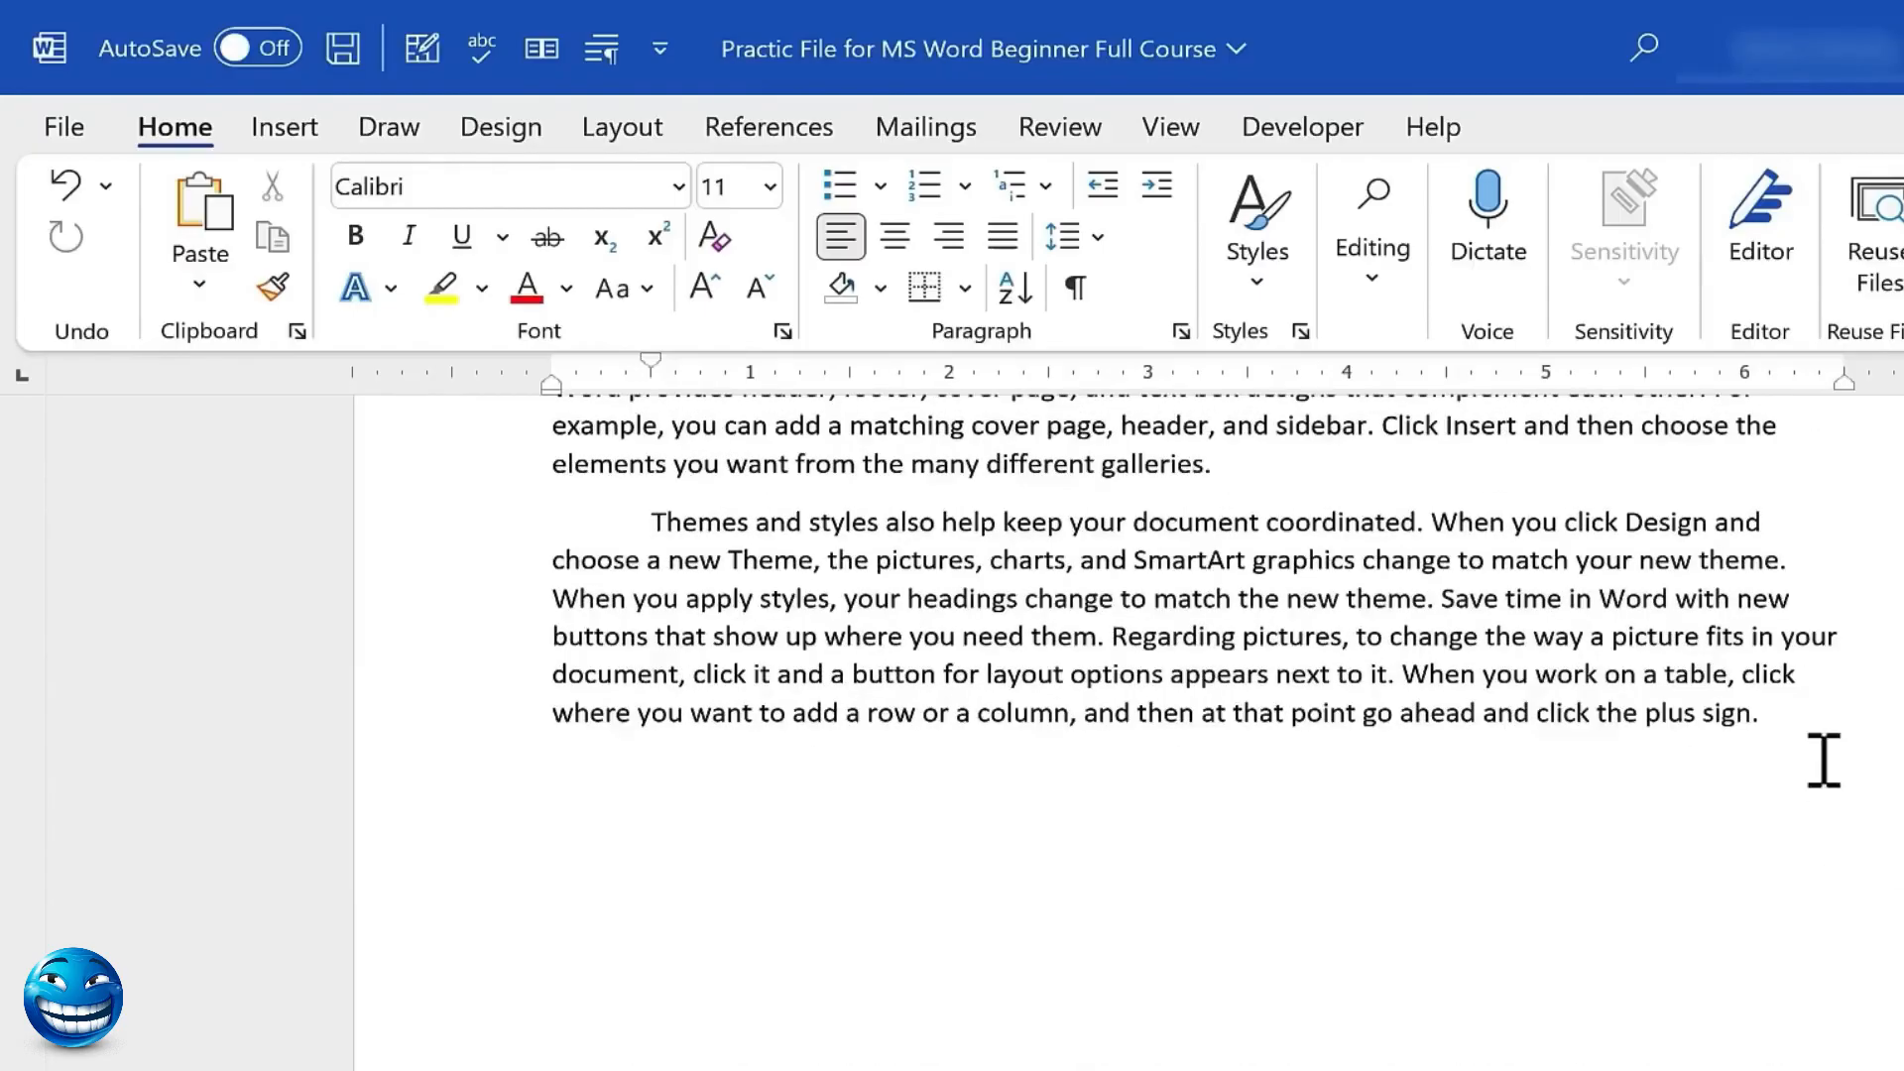
{"action": "left_click", "coordinate": [1621, 851]}
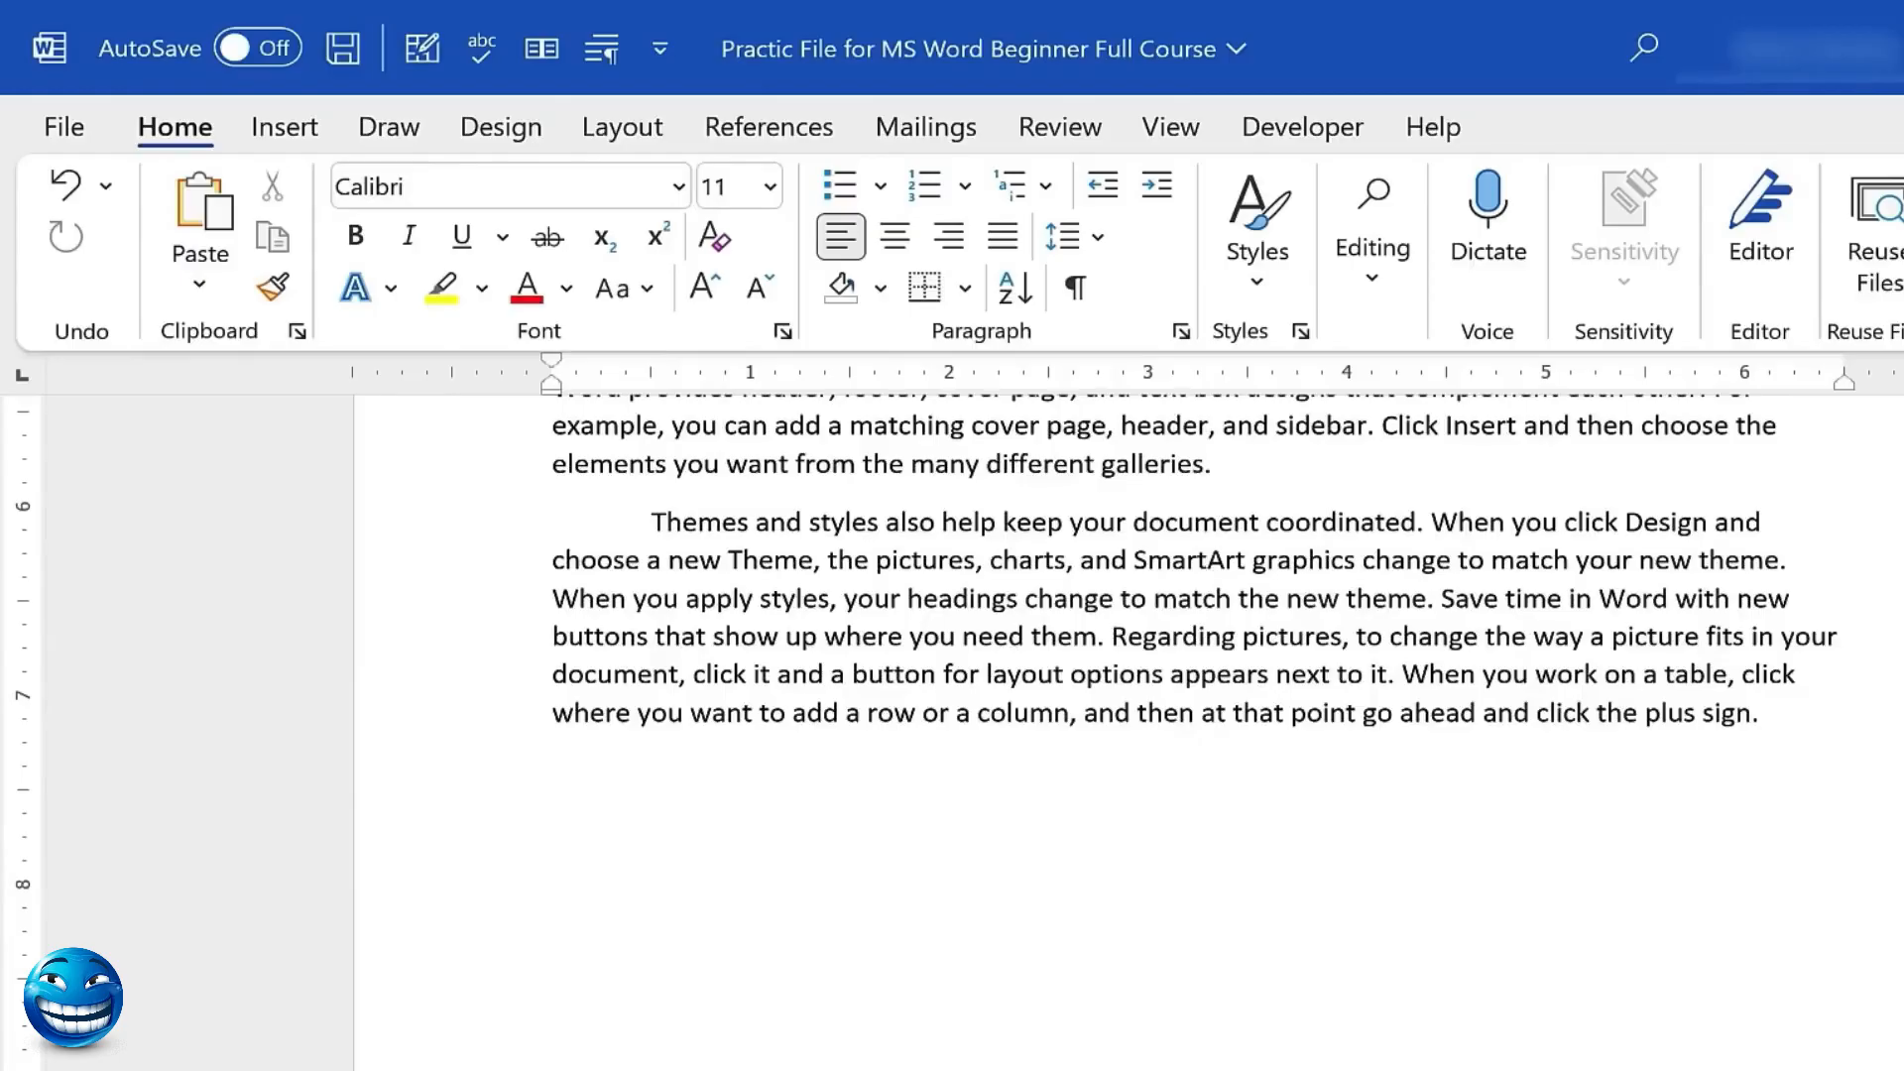
{"action": "left_click", "coordinate": [1832, 715]}
{"action": "key", "text": "Return"}
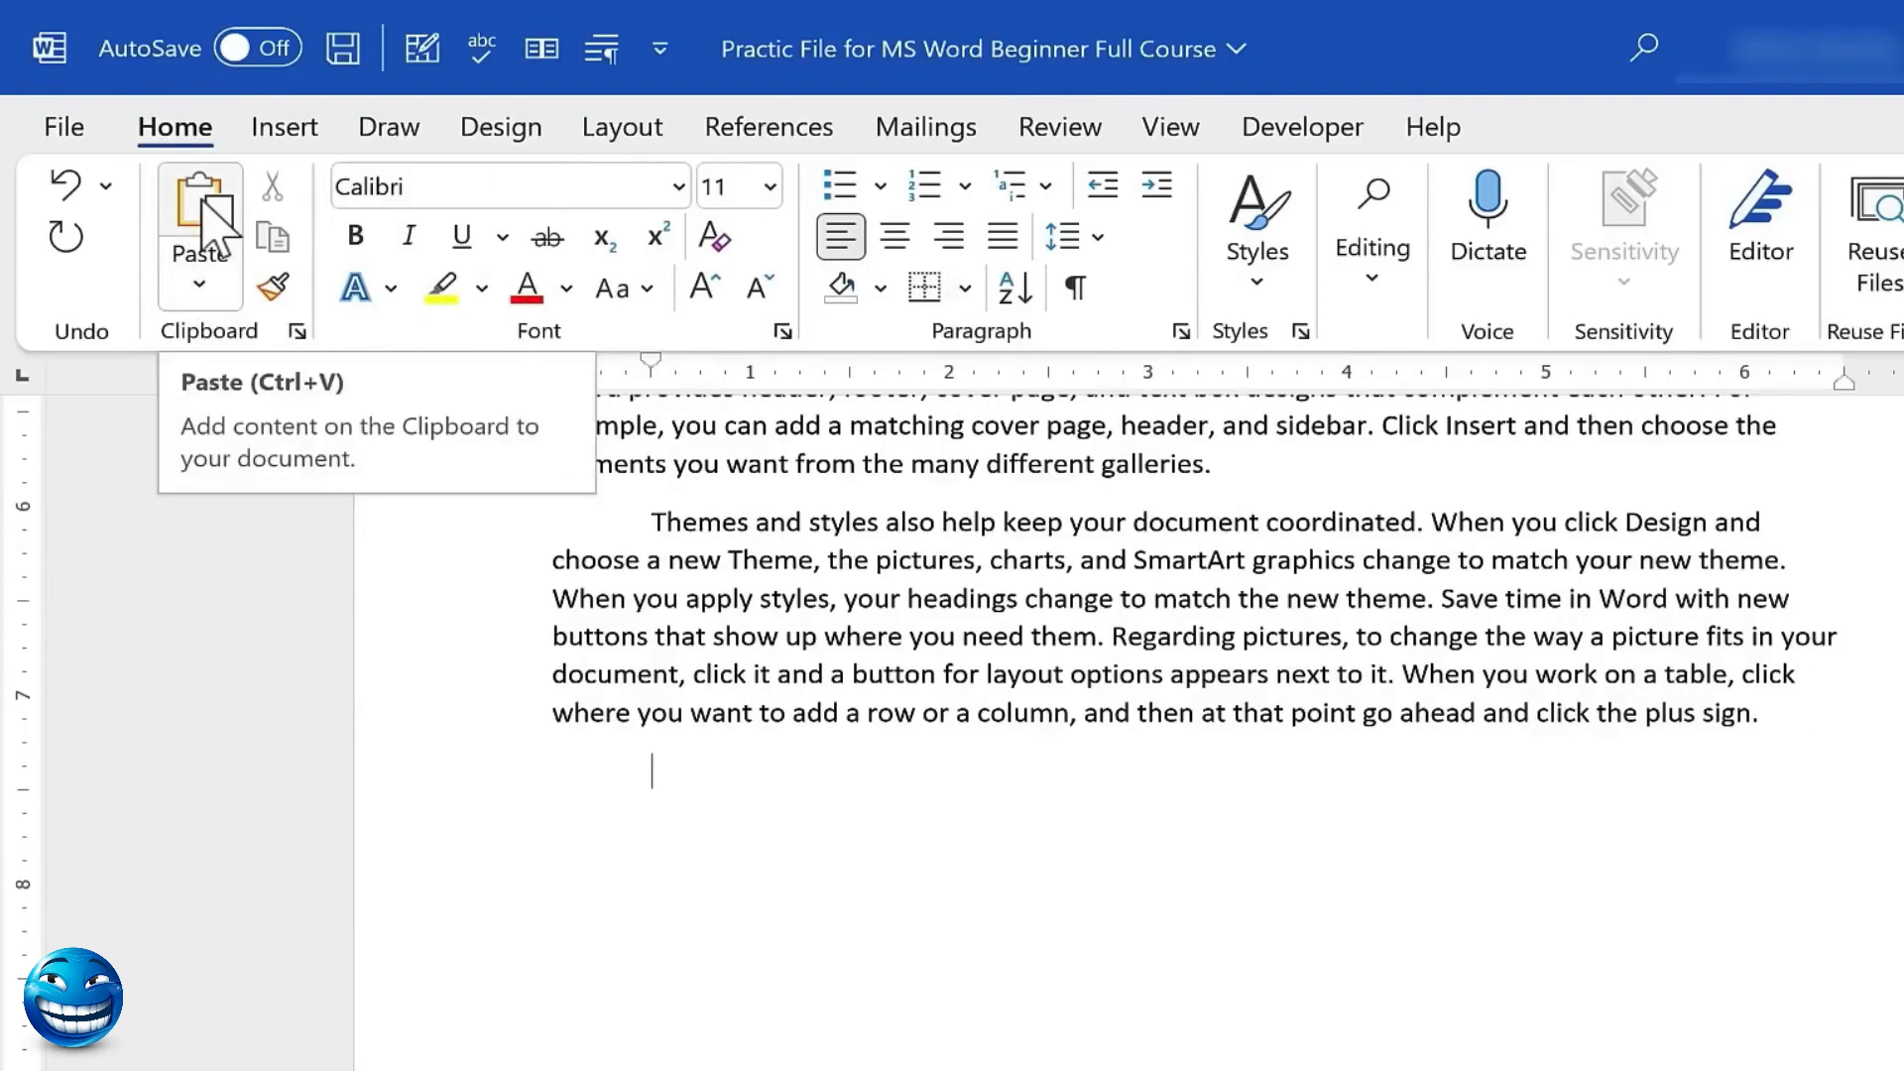
{"action": "left_click", "coordinate": [212, 228]}
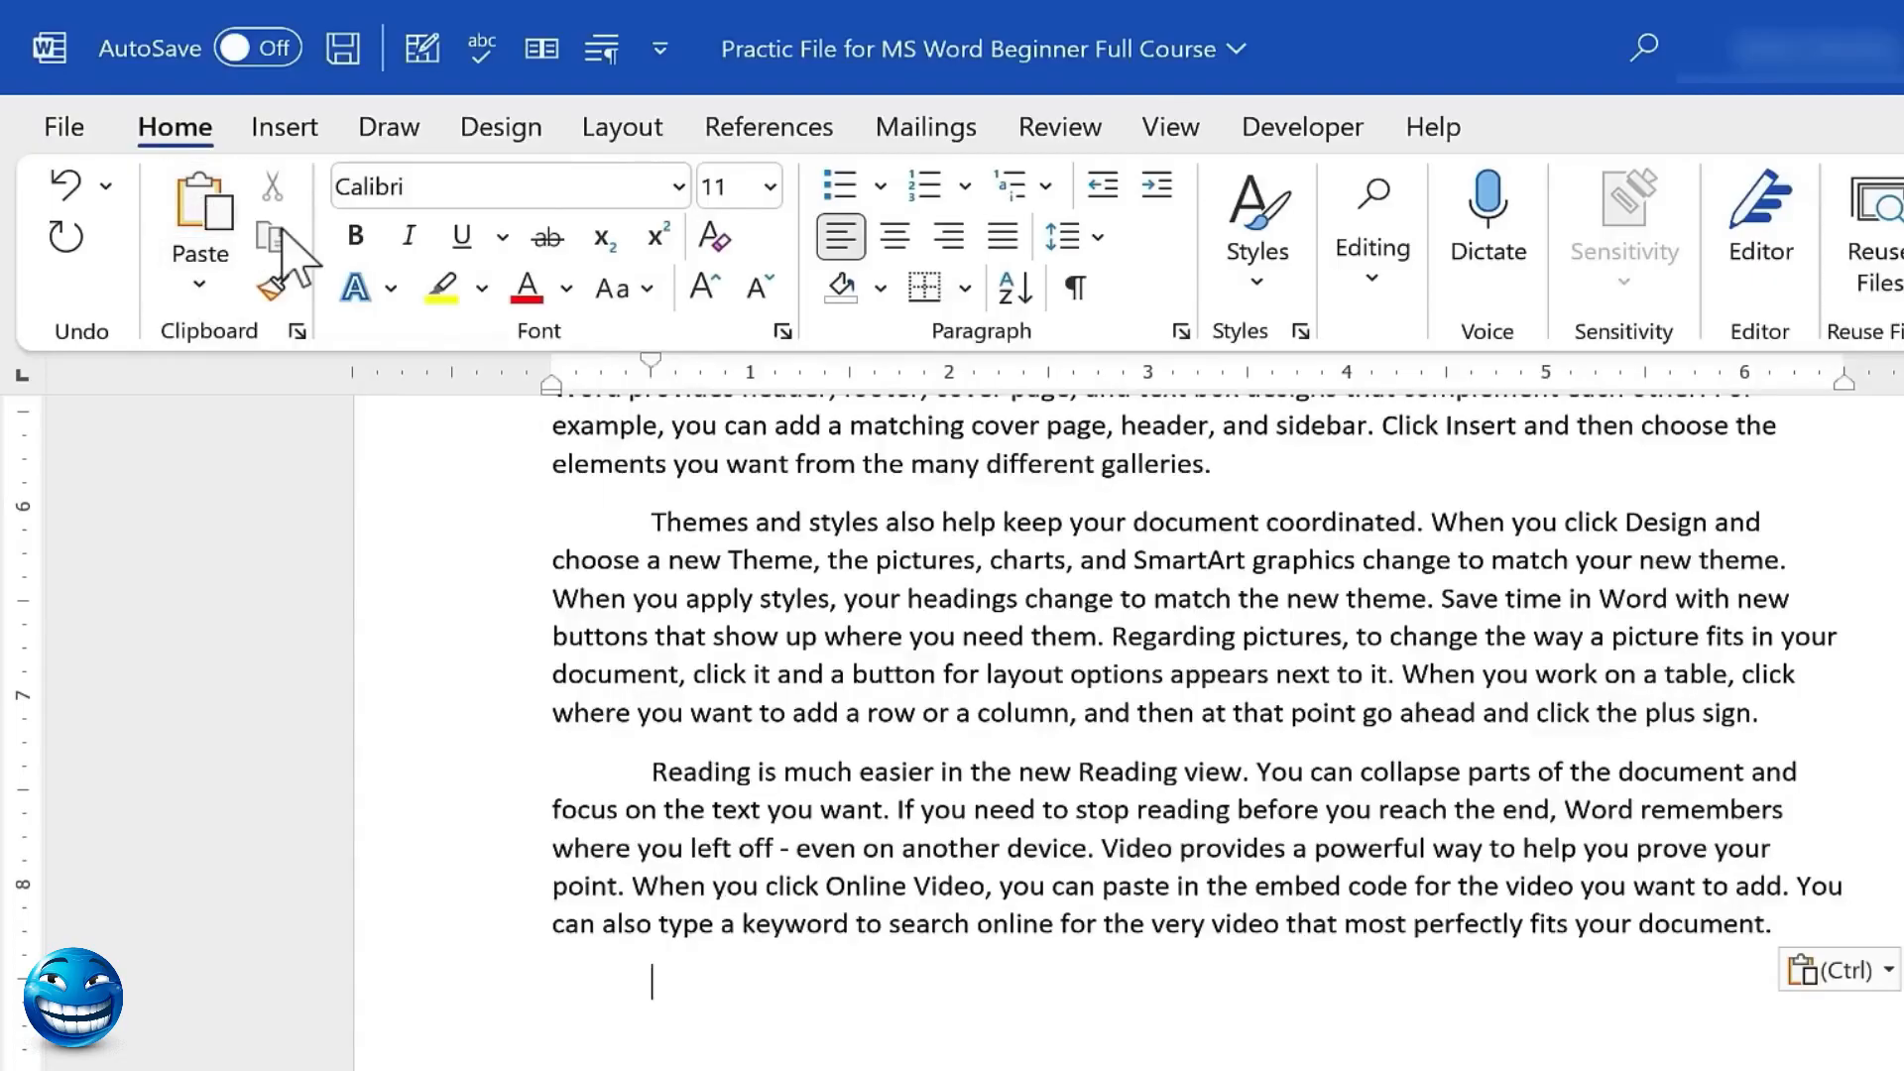
Move the "Themes and styles also help" paragraph to a new line at the end of the document
{"action": "triple_click", "coordinate": [724, 523]}
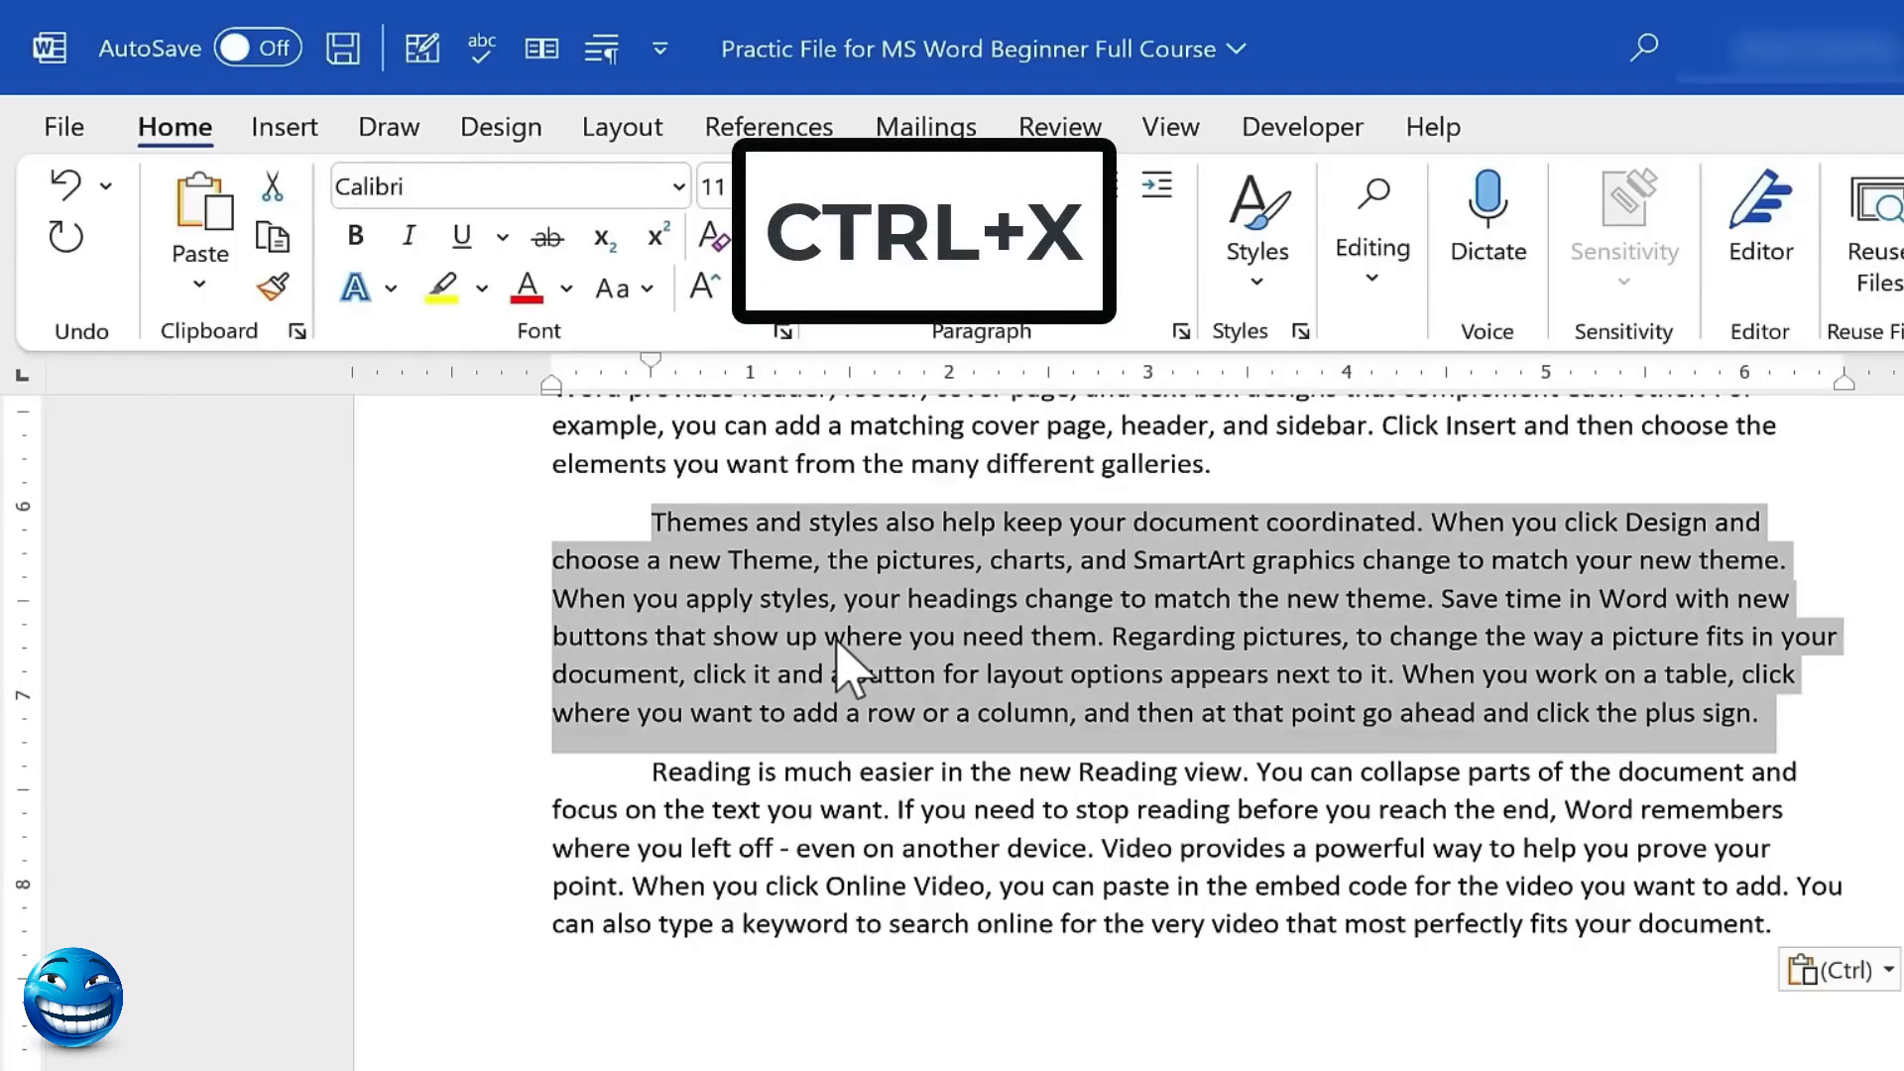
{"action": "key", "text": "ctrl+x"}
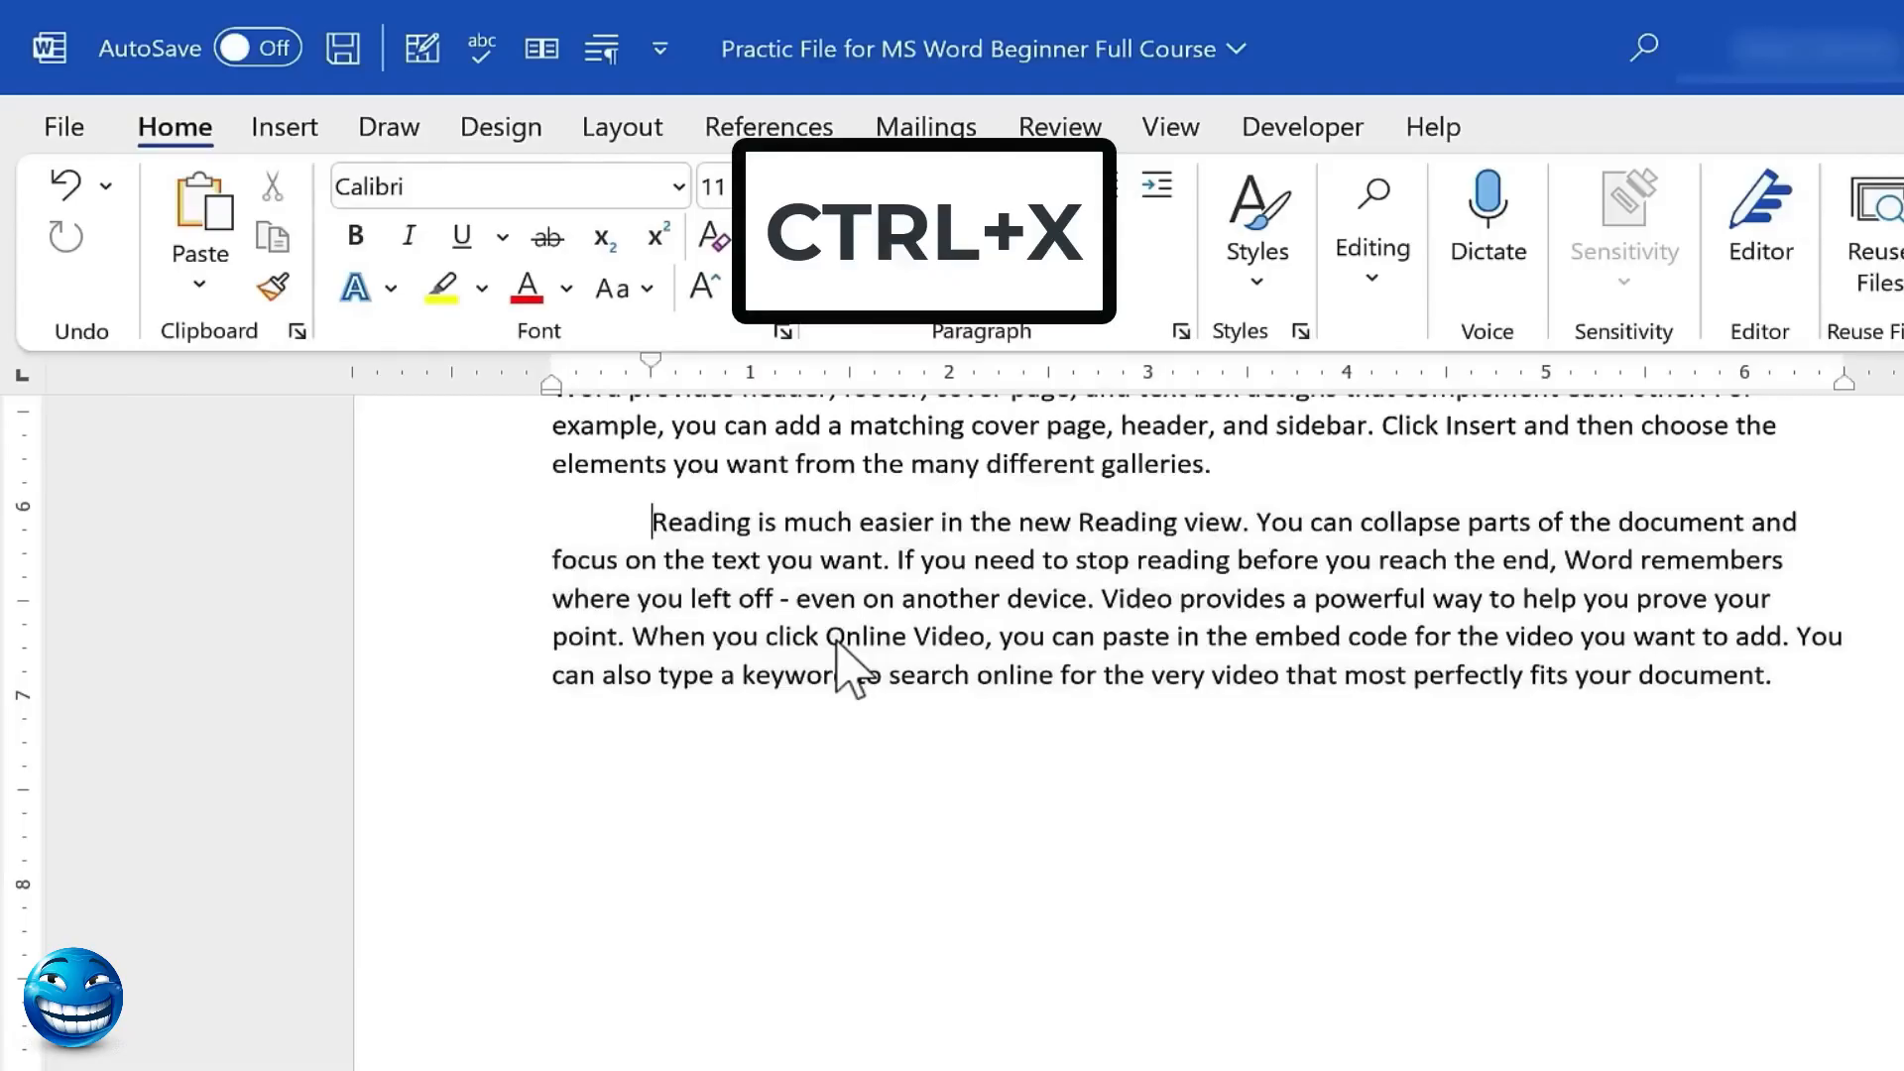
{"action": "left_click", "coordinate": [717, 880]}
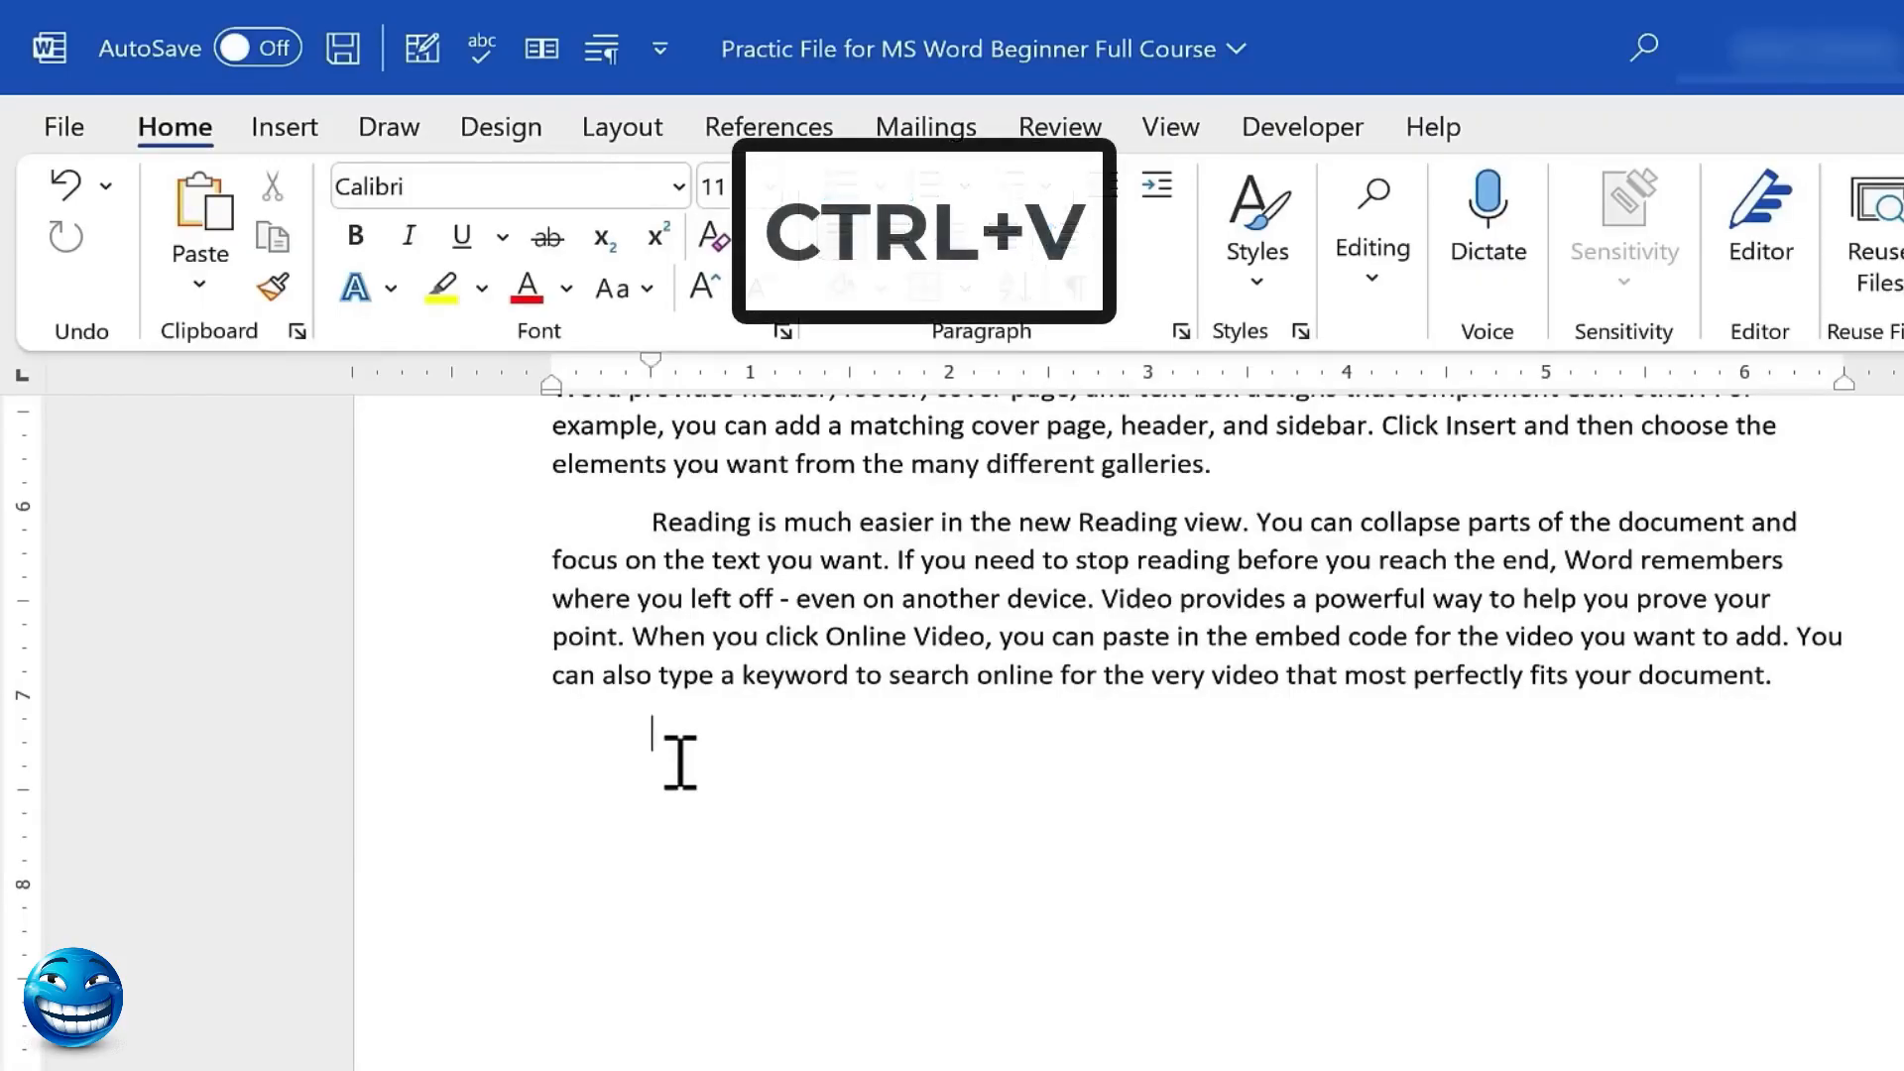
{"action": "key", "text": "ctrl+v"}
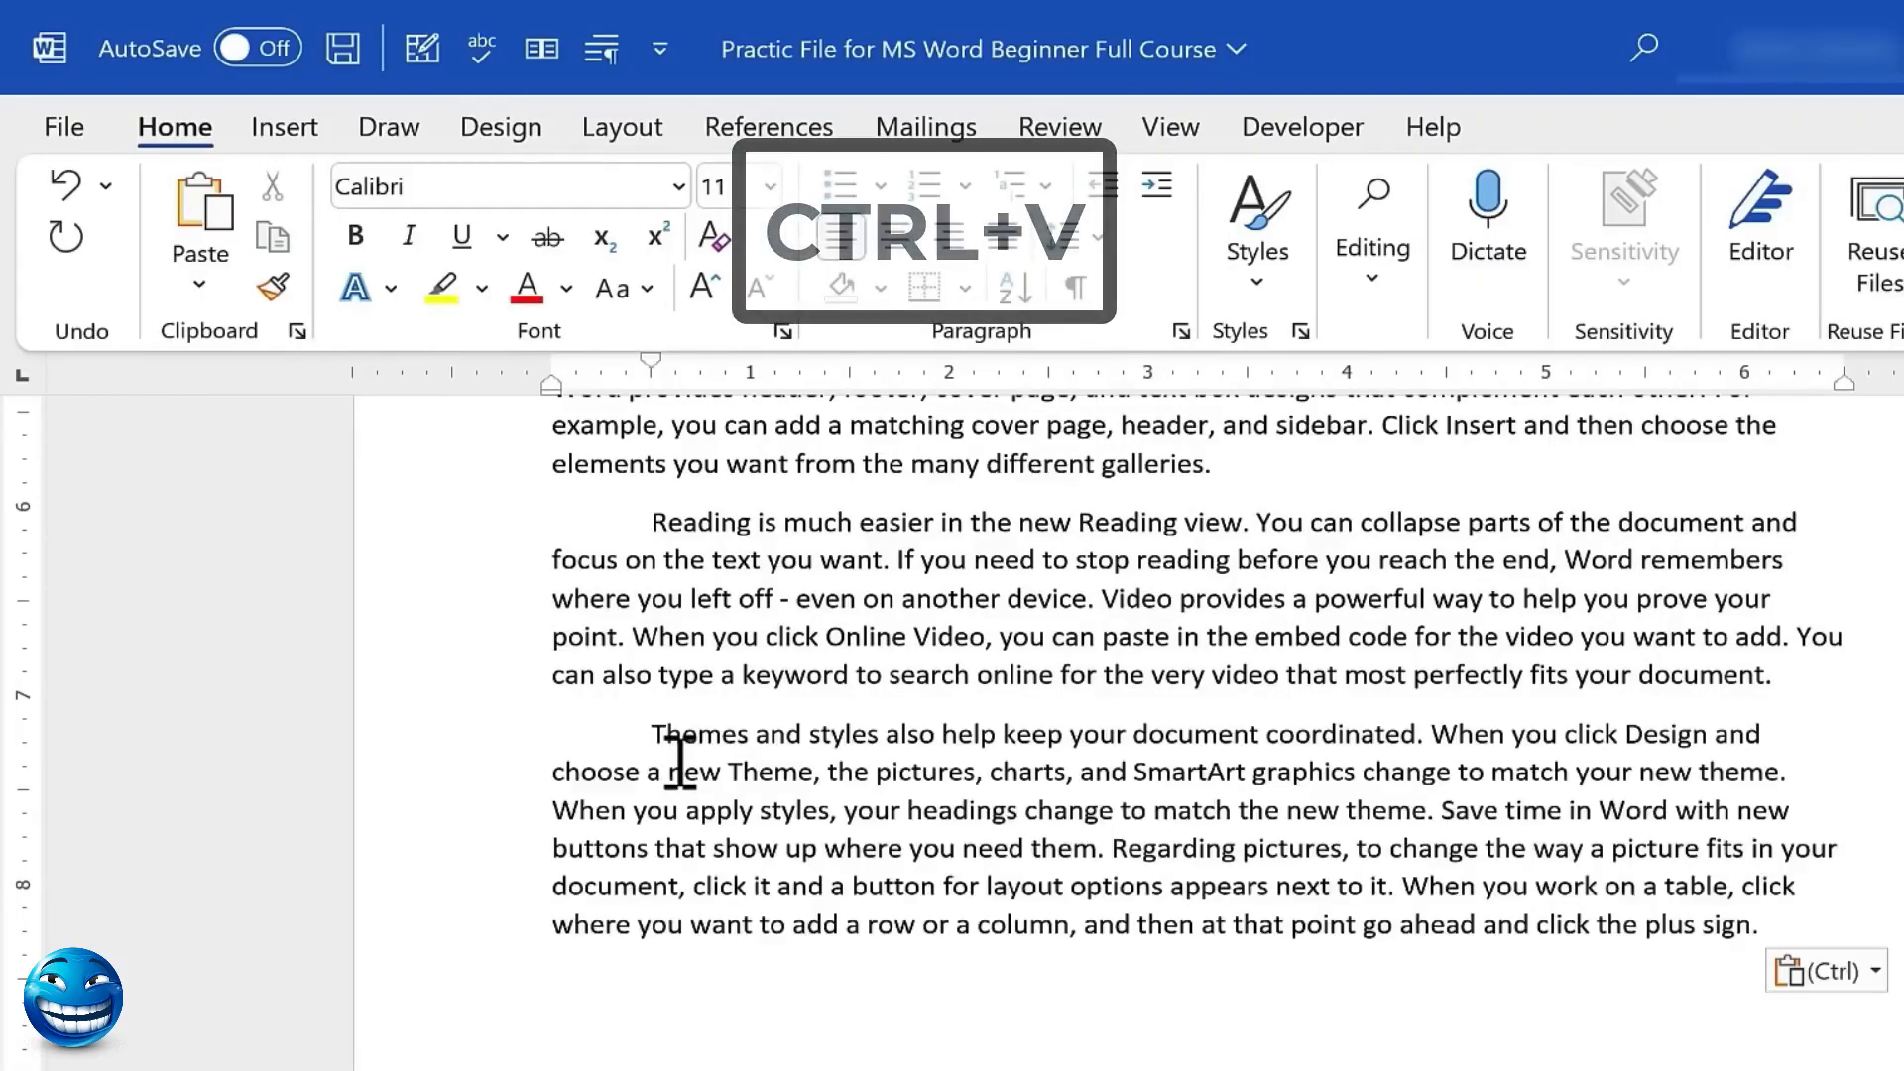
Duplicate the last "Themes and styles also help" paragraph on the empty line directly below it
{"action": "triple_click", "coordinate": [712, 742]}
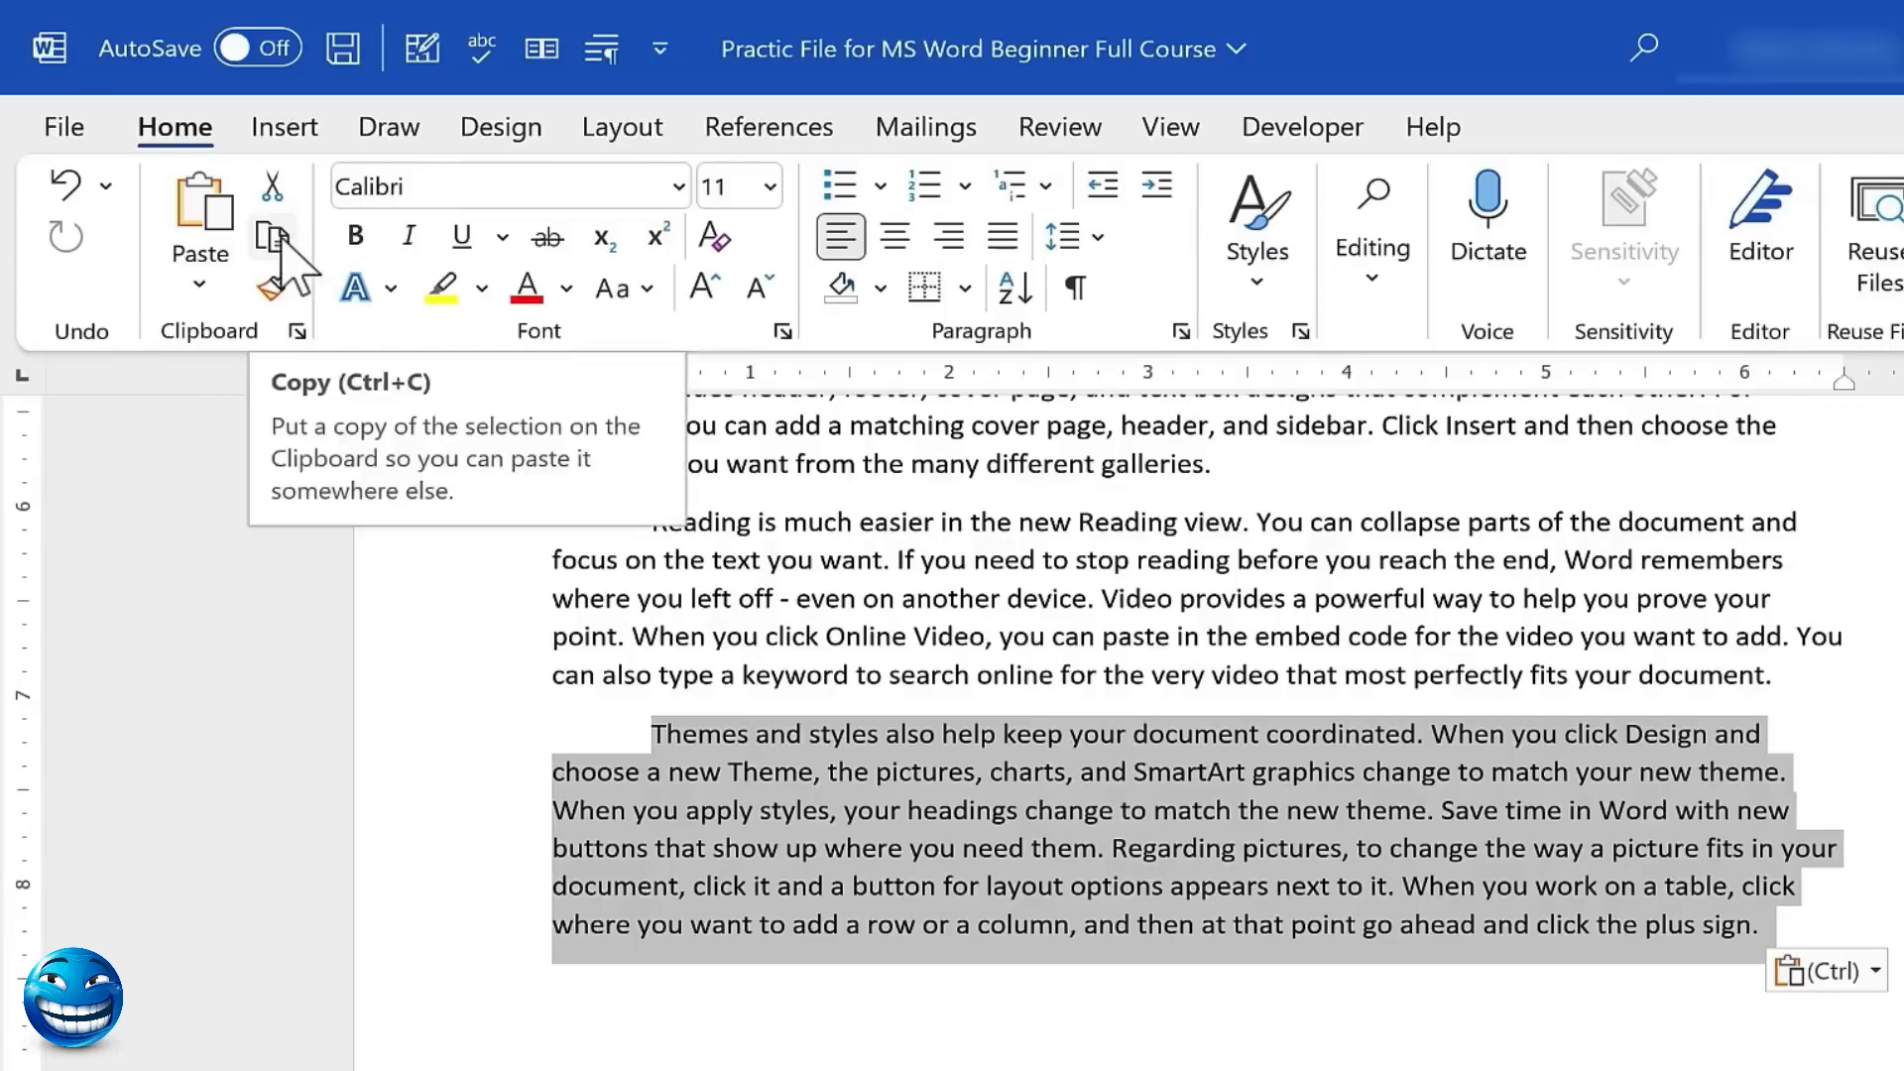
{"action": "key", "text": "ctrl+c"}
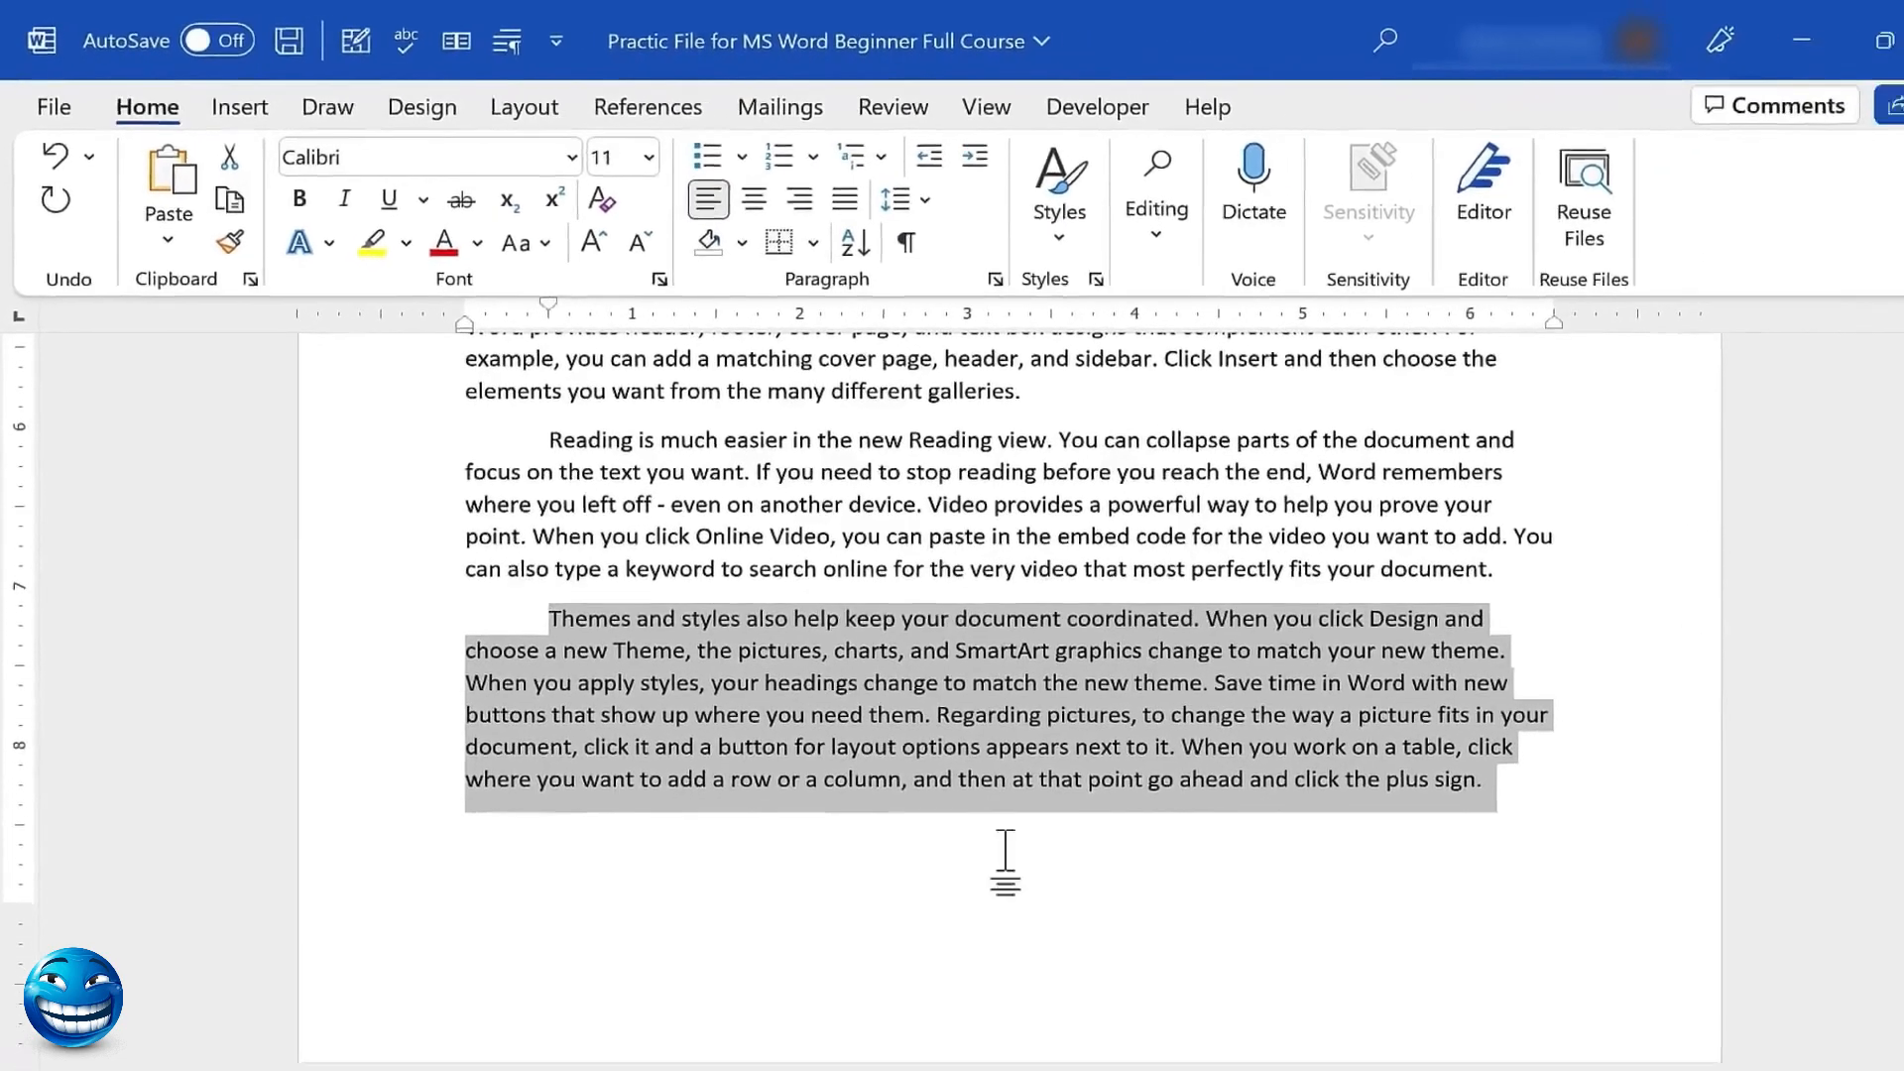
{"action": "left_click", "coordinate": [788, 1017]}
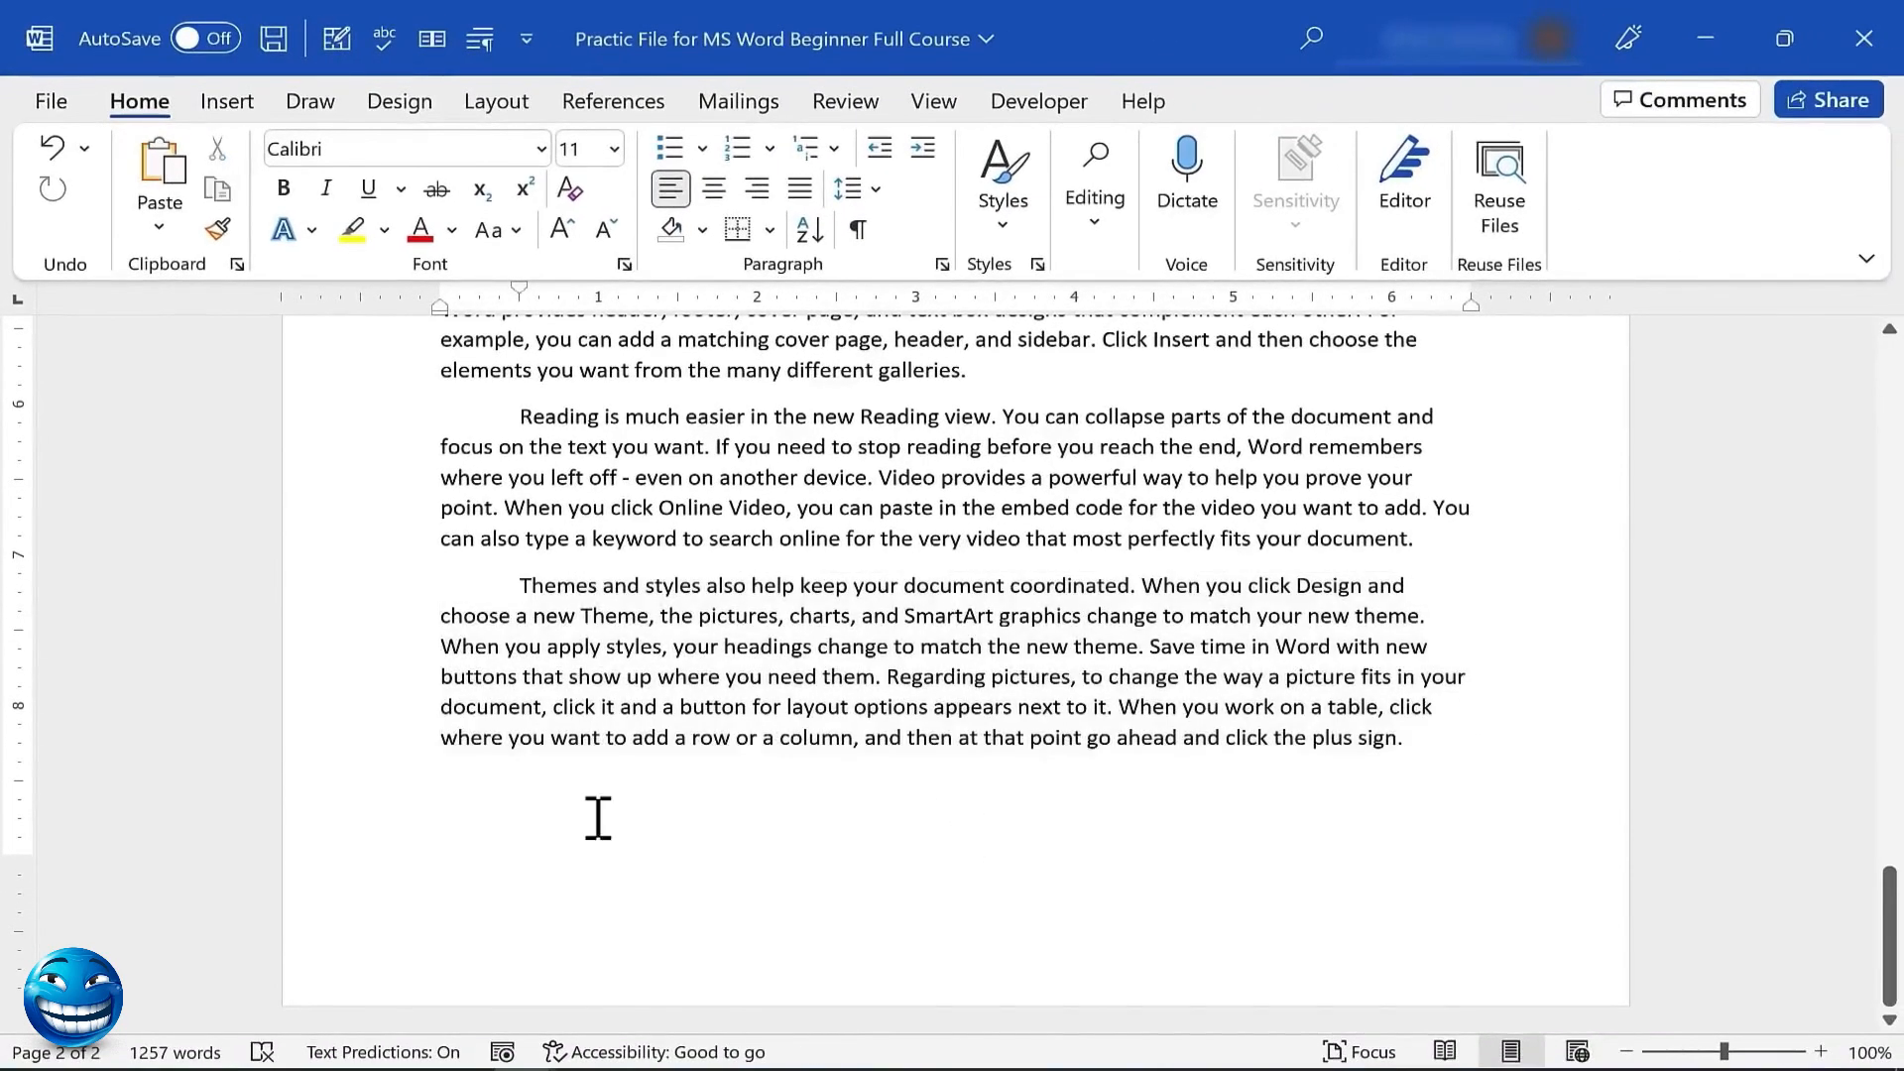
{"action": "left_click", "coordinate": [552, 787]}
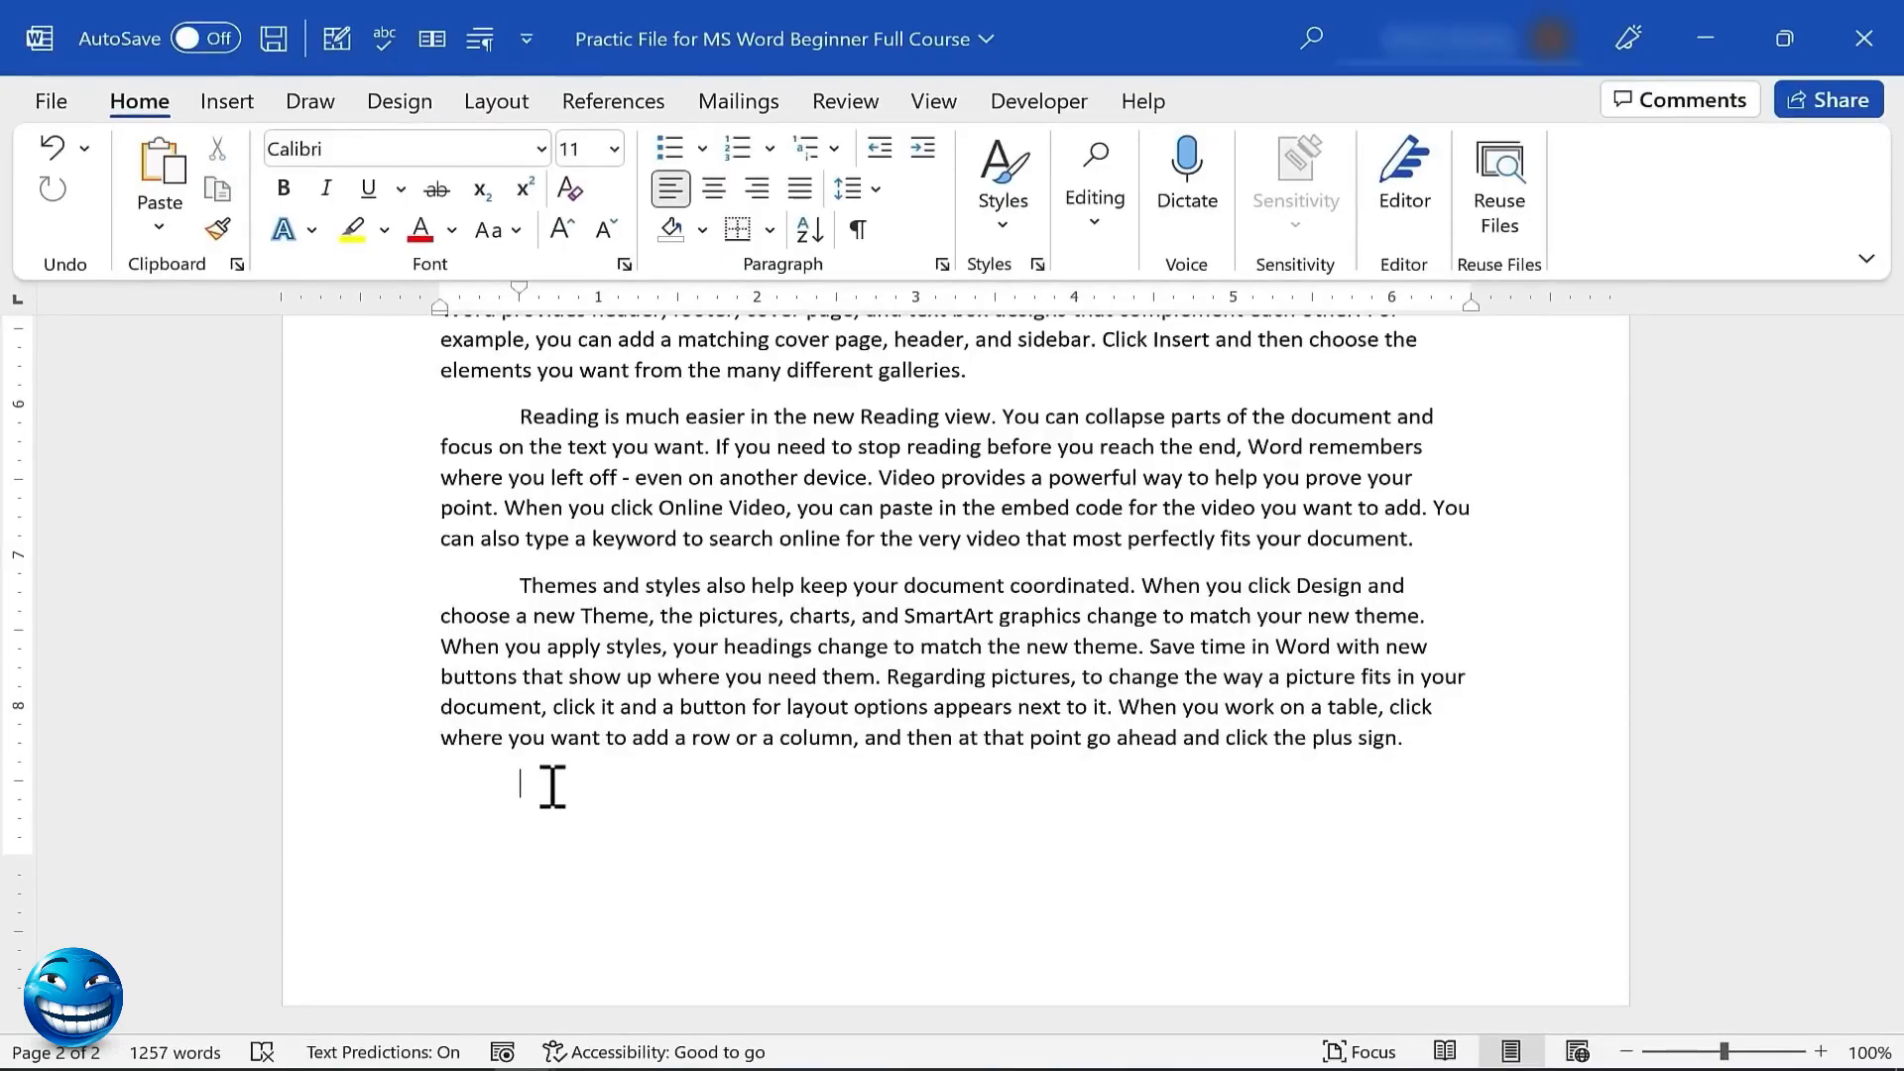
{"action": "key", "text": "ctrl+v"}
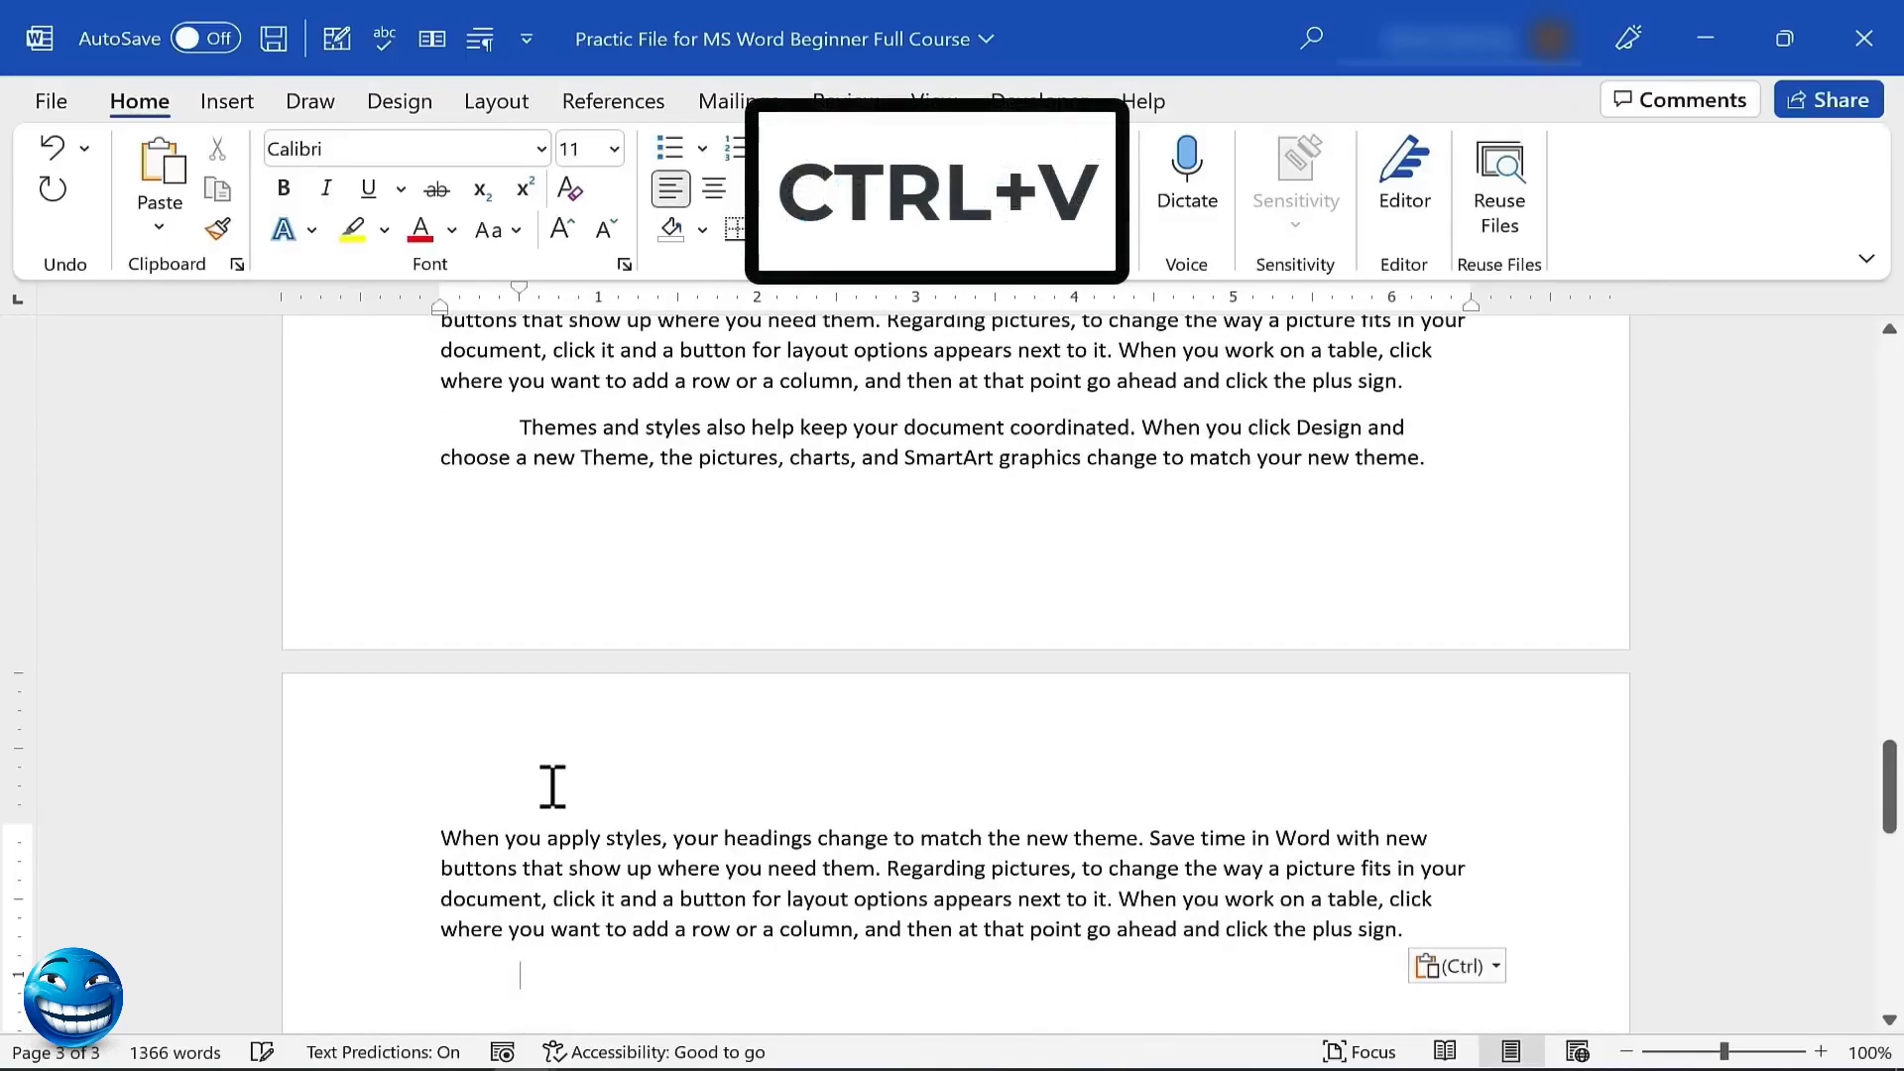
{"action": "scroll", "coordinate": [996, 634], "scroll_direction": "up", "scroll_amount": 2}
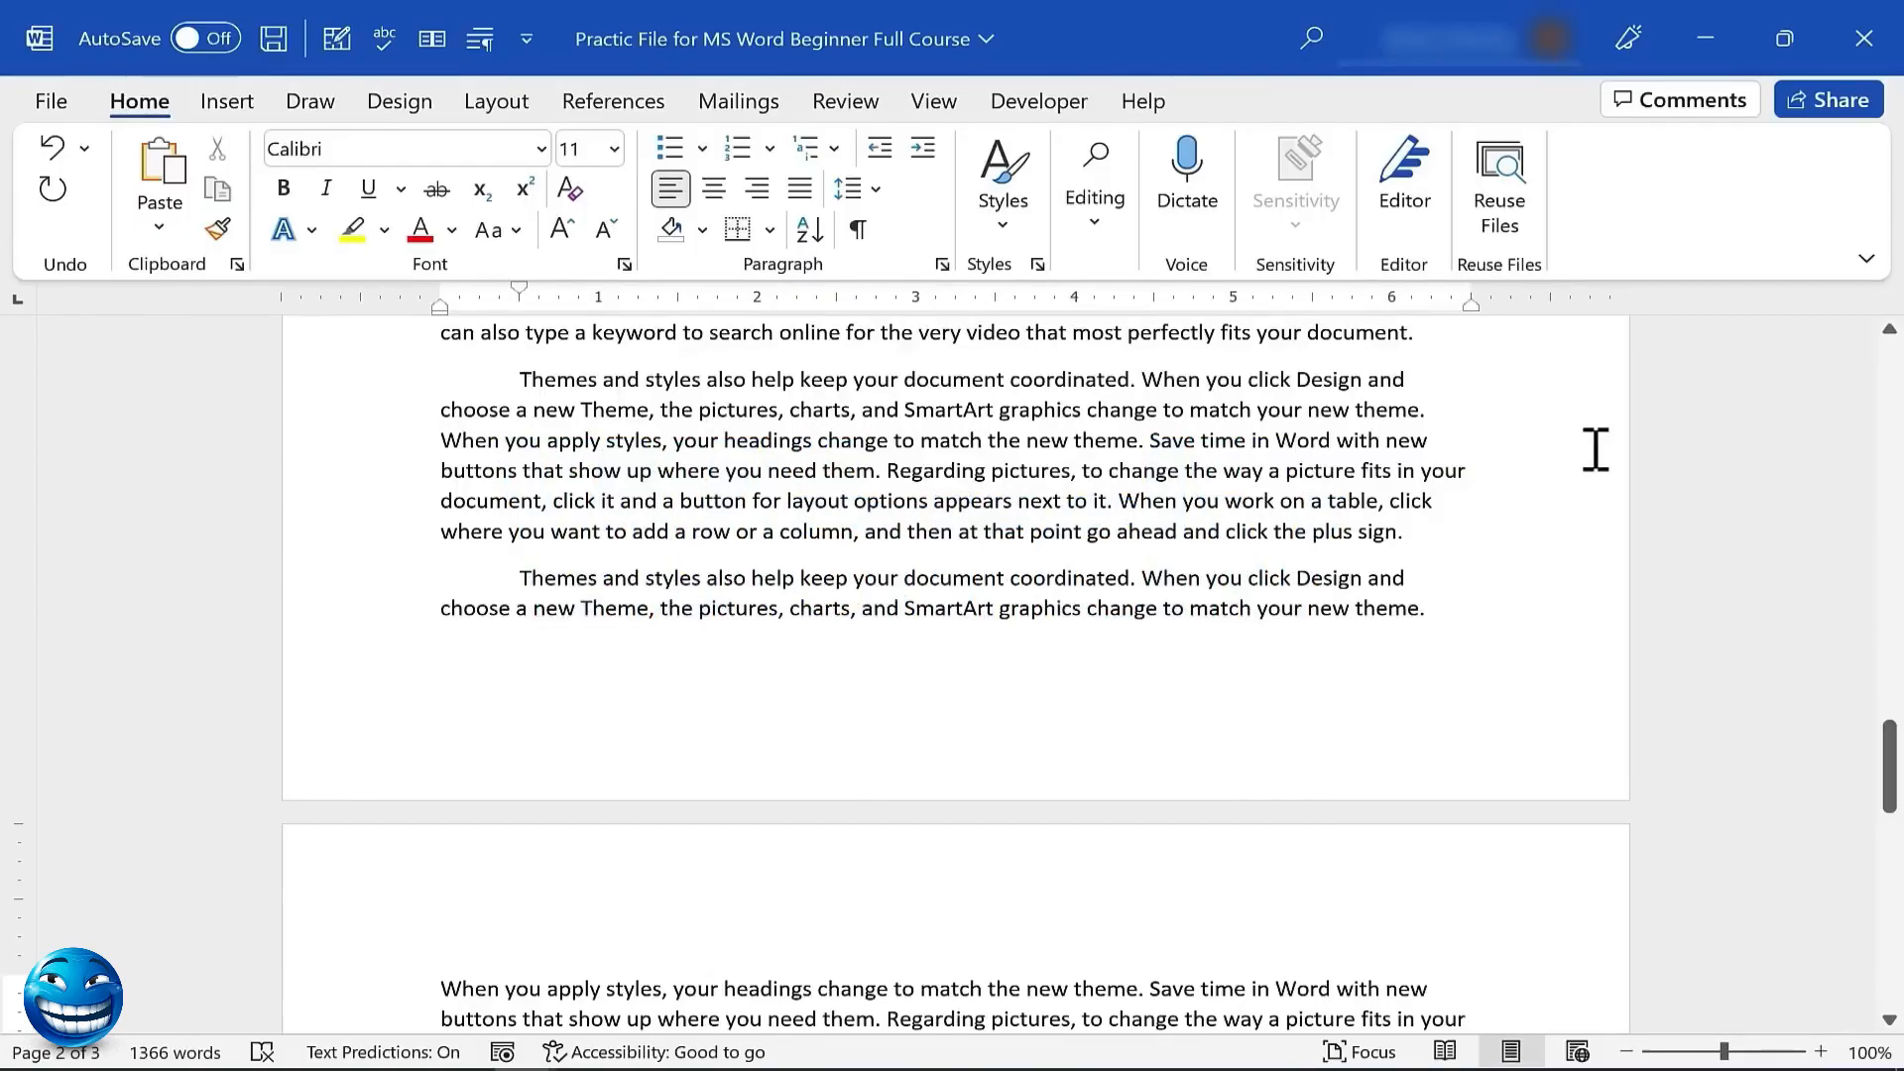
Set up a find and replace that searches for "Word" and replaces it with "Wordy"
{"action": "left_click", "coordinate": [1330, 440]}
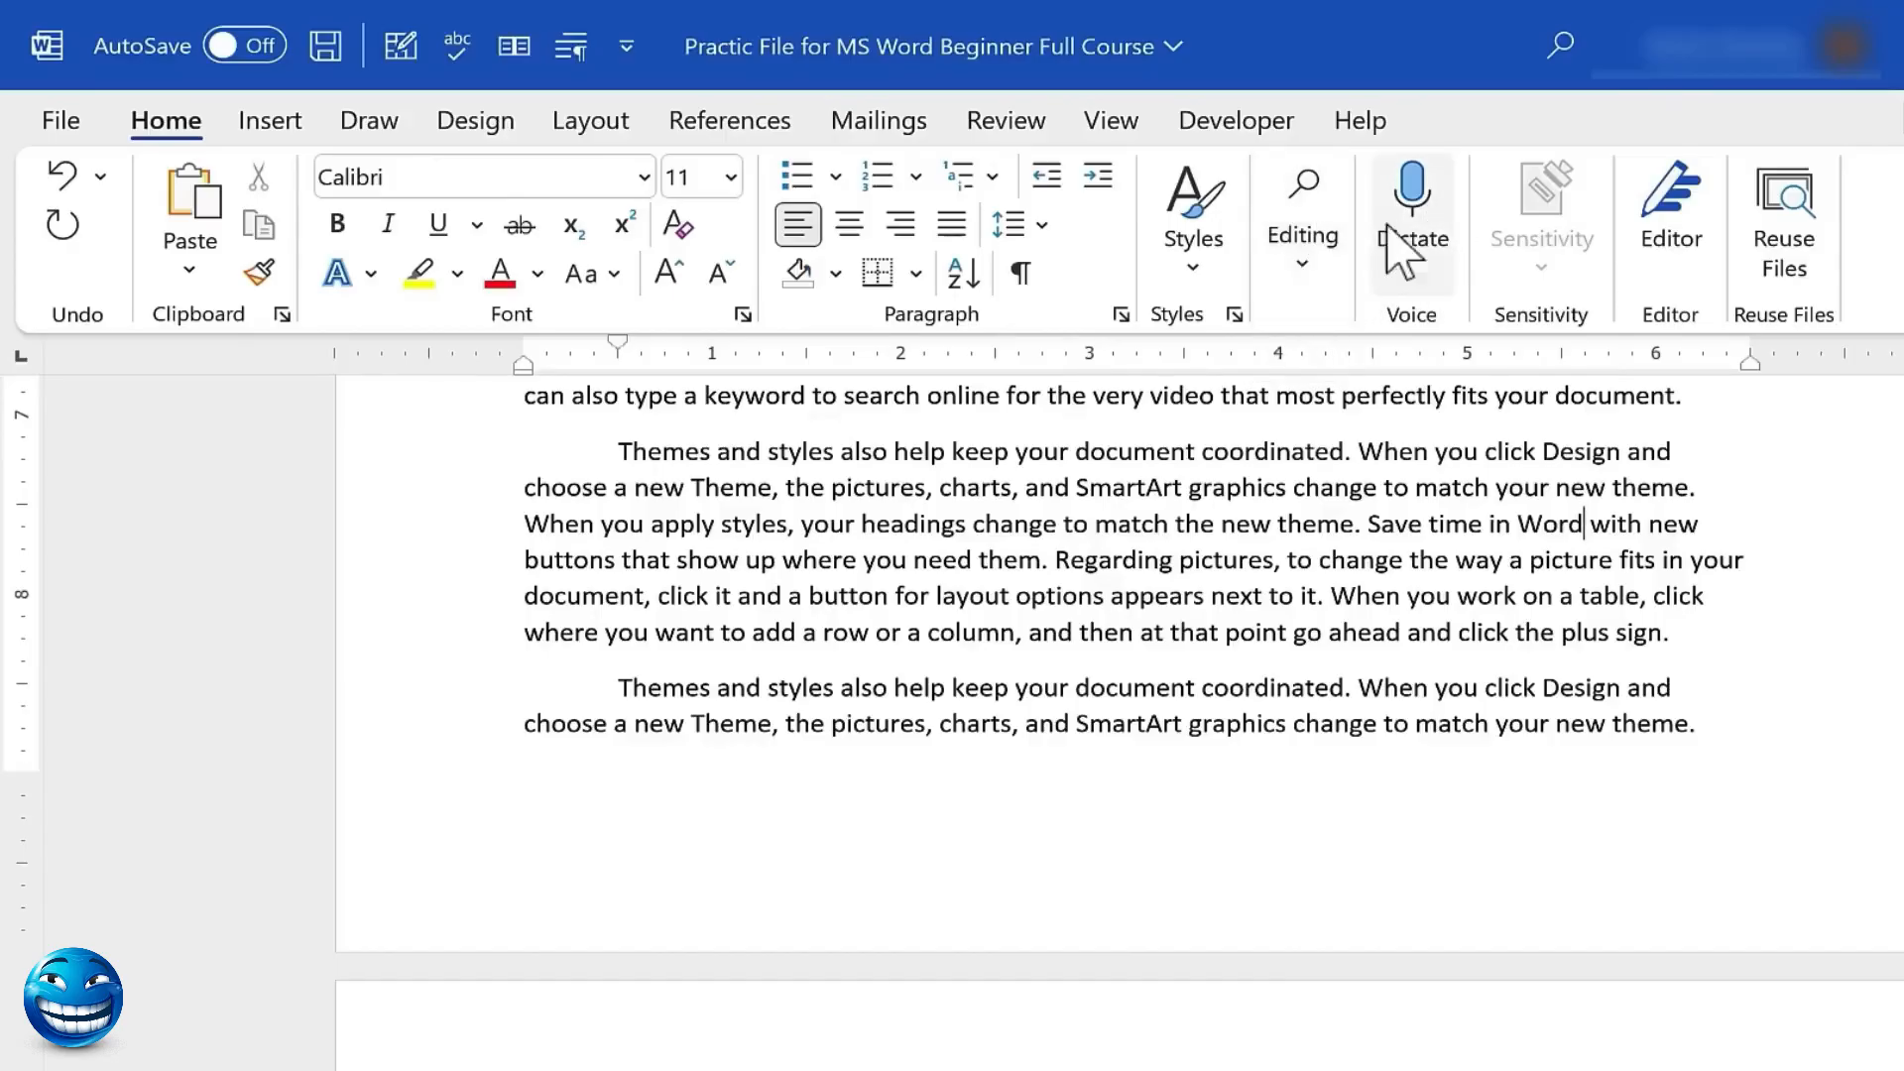
{"action": "left_click", "coordinate": [1301, 264]}
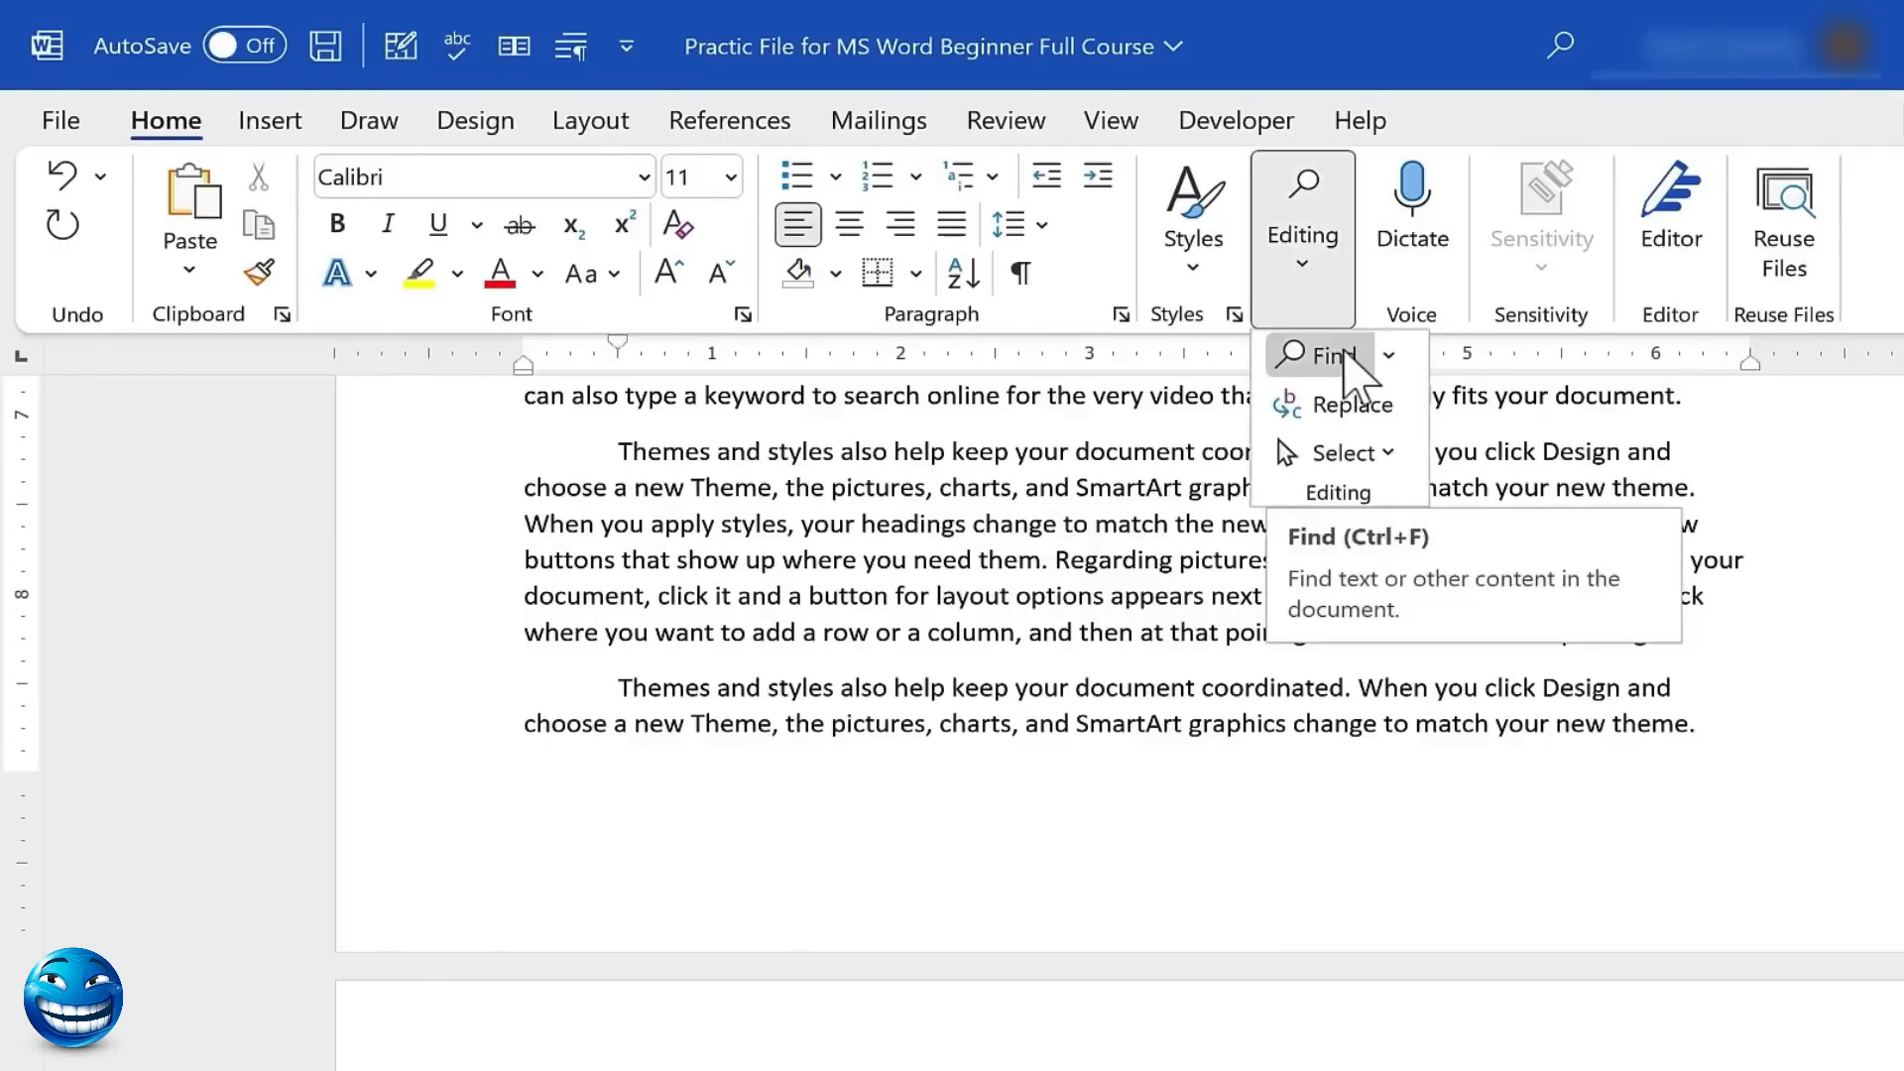
{"action": "left_click", "coordinate": [1350, 404]}
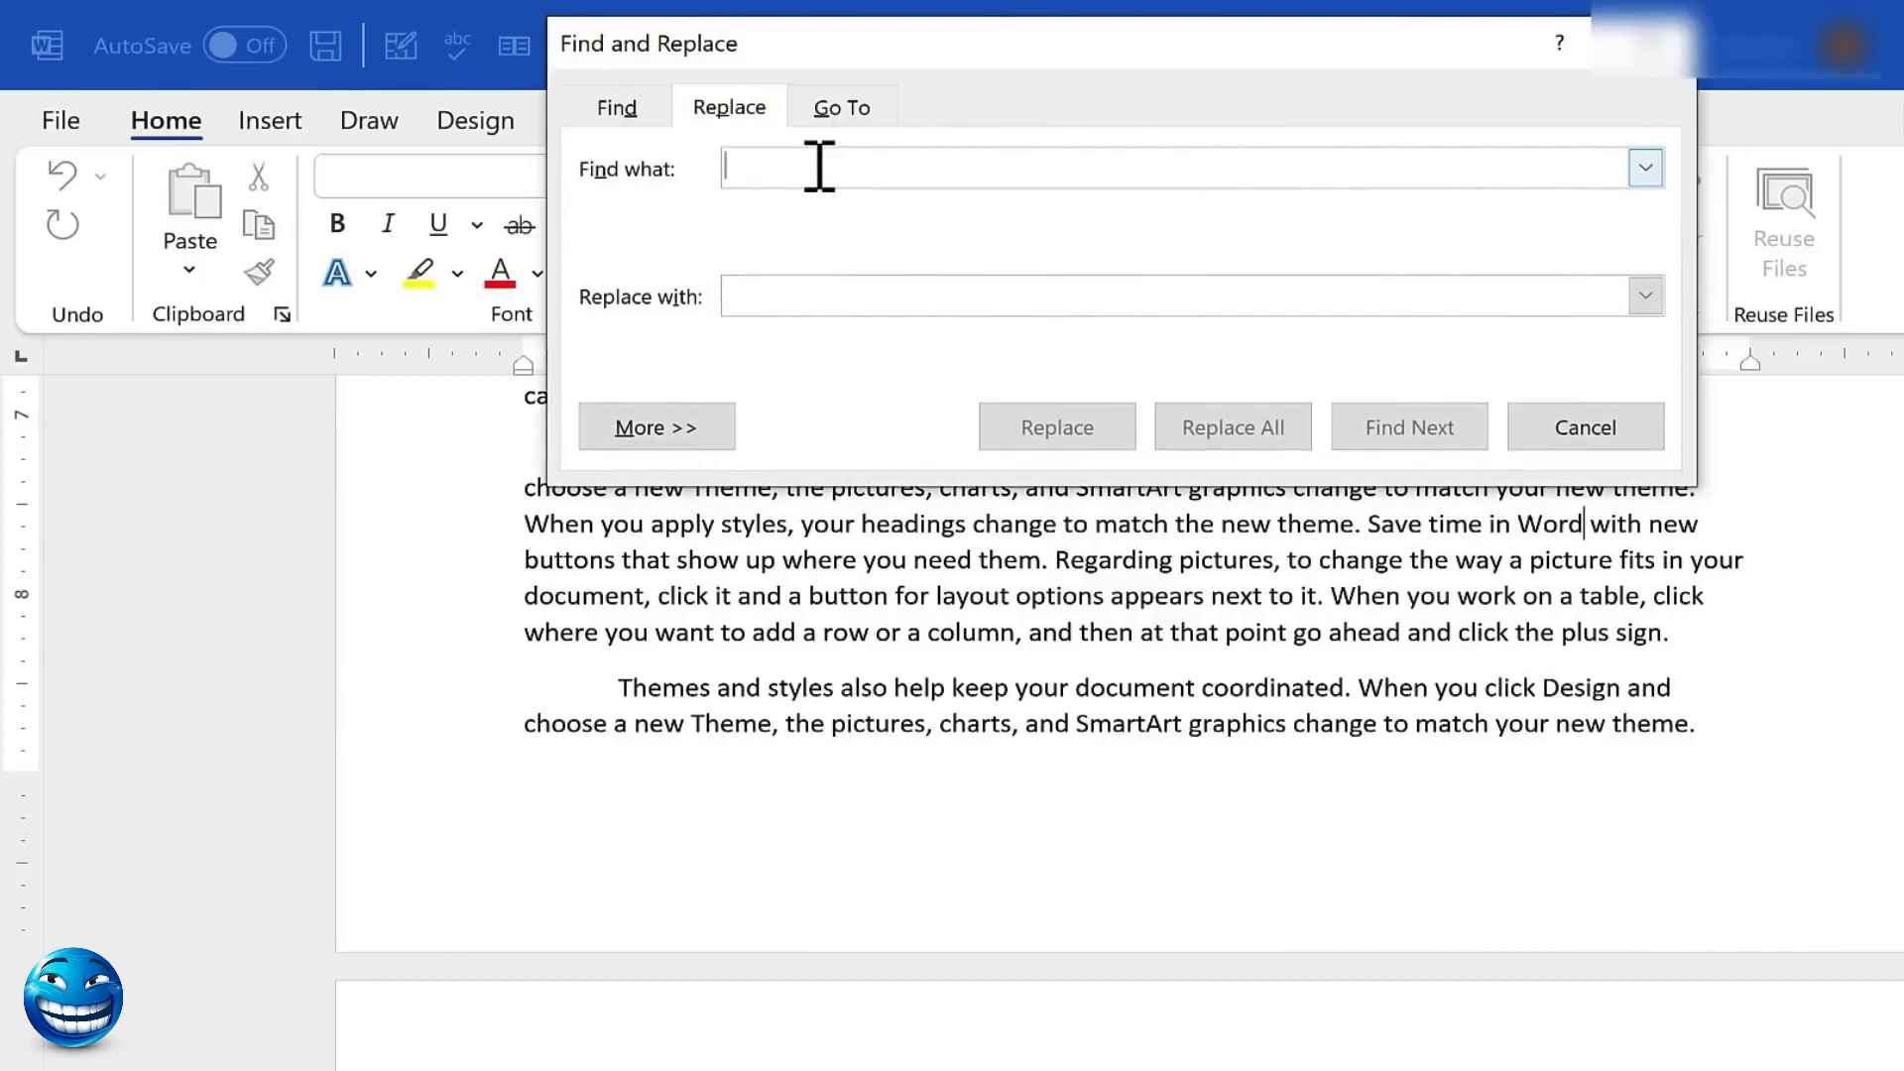
{"action": "type", "text": "Wo"}
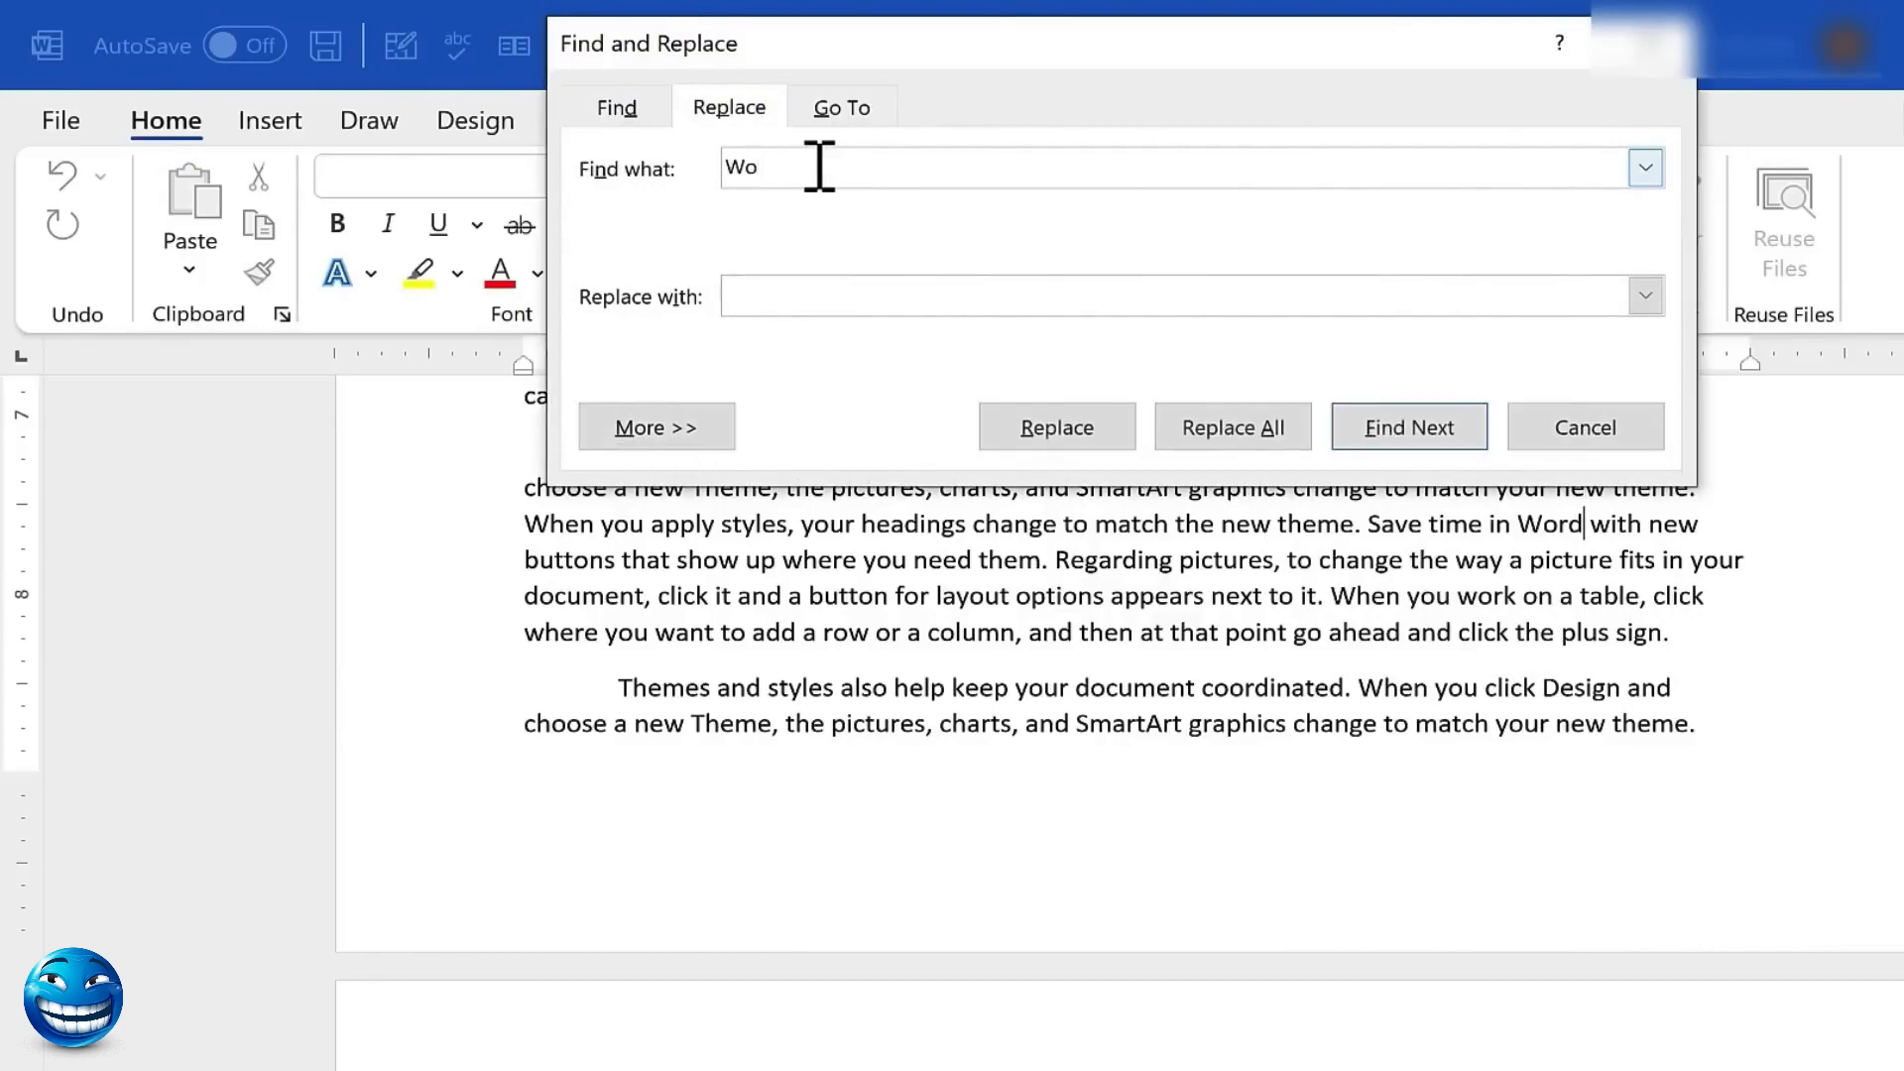
{"action": "type", "text": "rd"}
{"action": "left_click", "coordinate": [784, 300]}
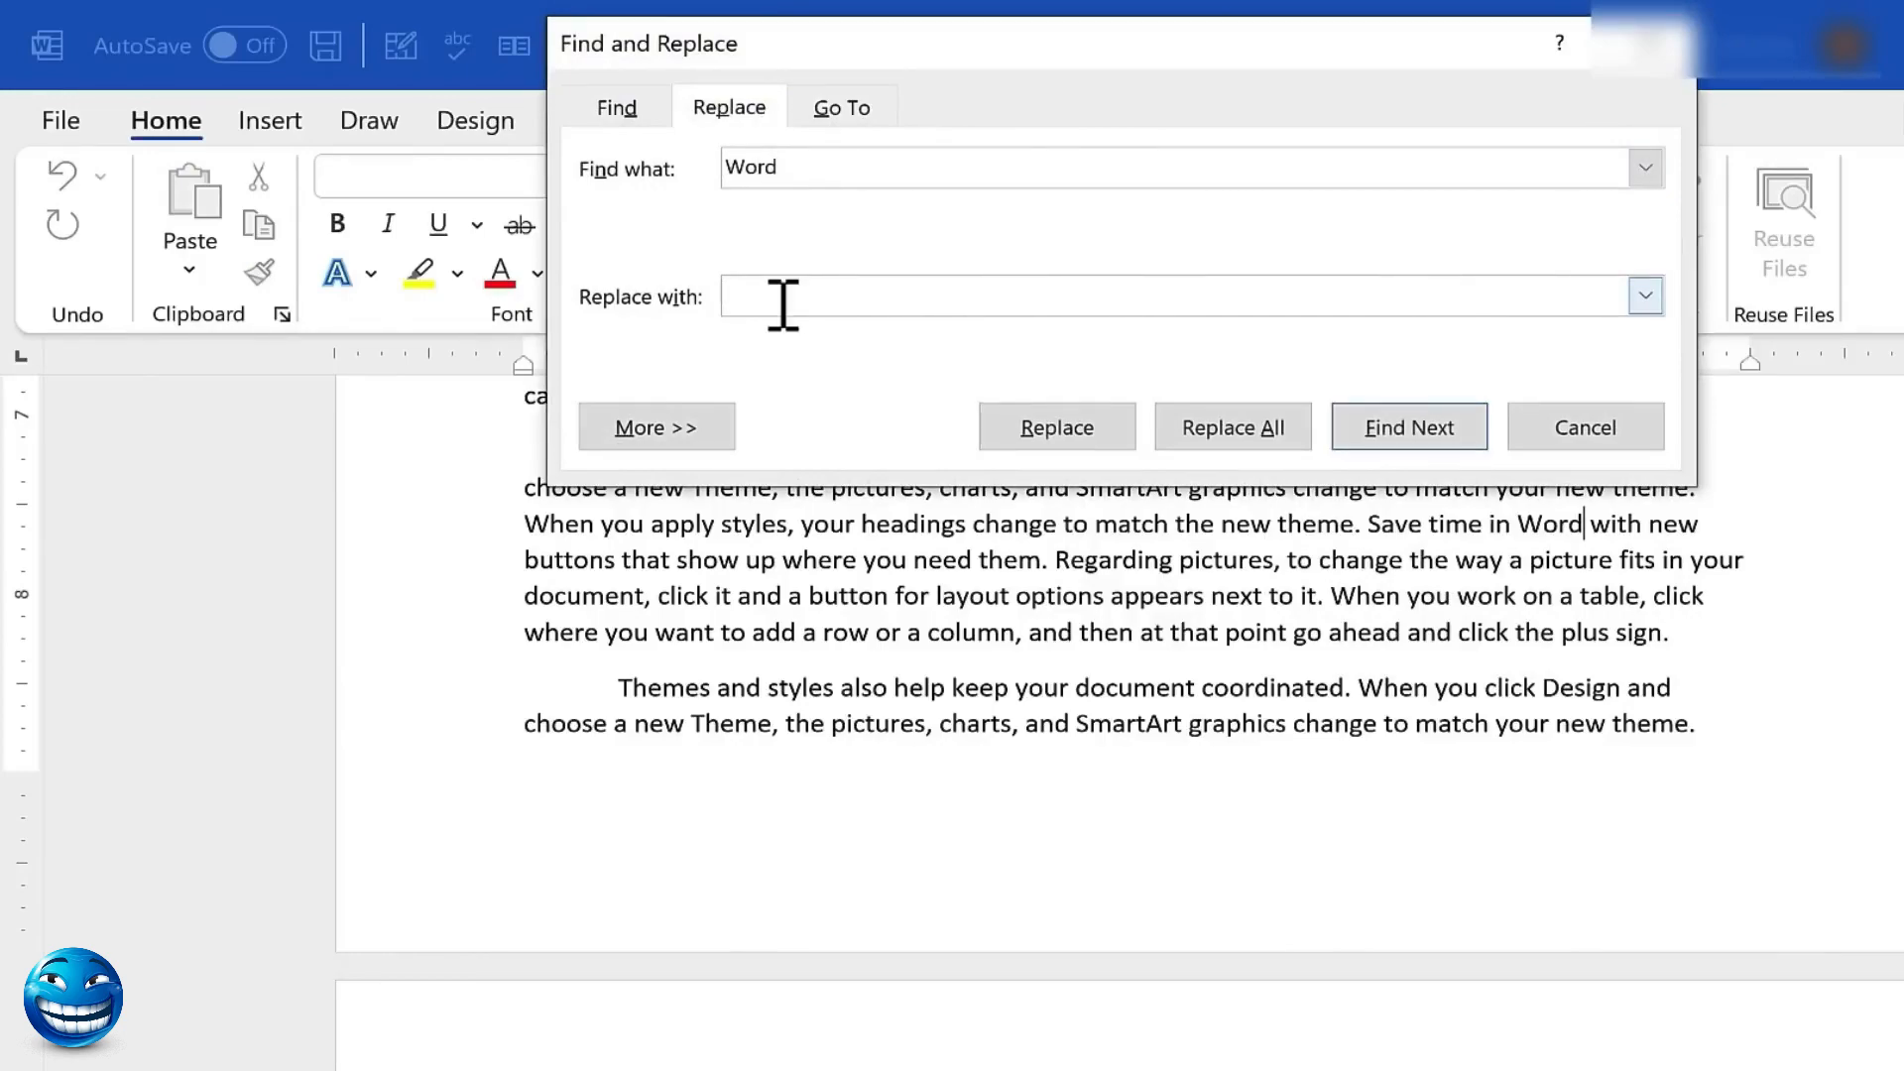
{"action": "type", "text": "Wordy"}
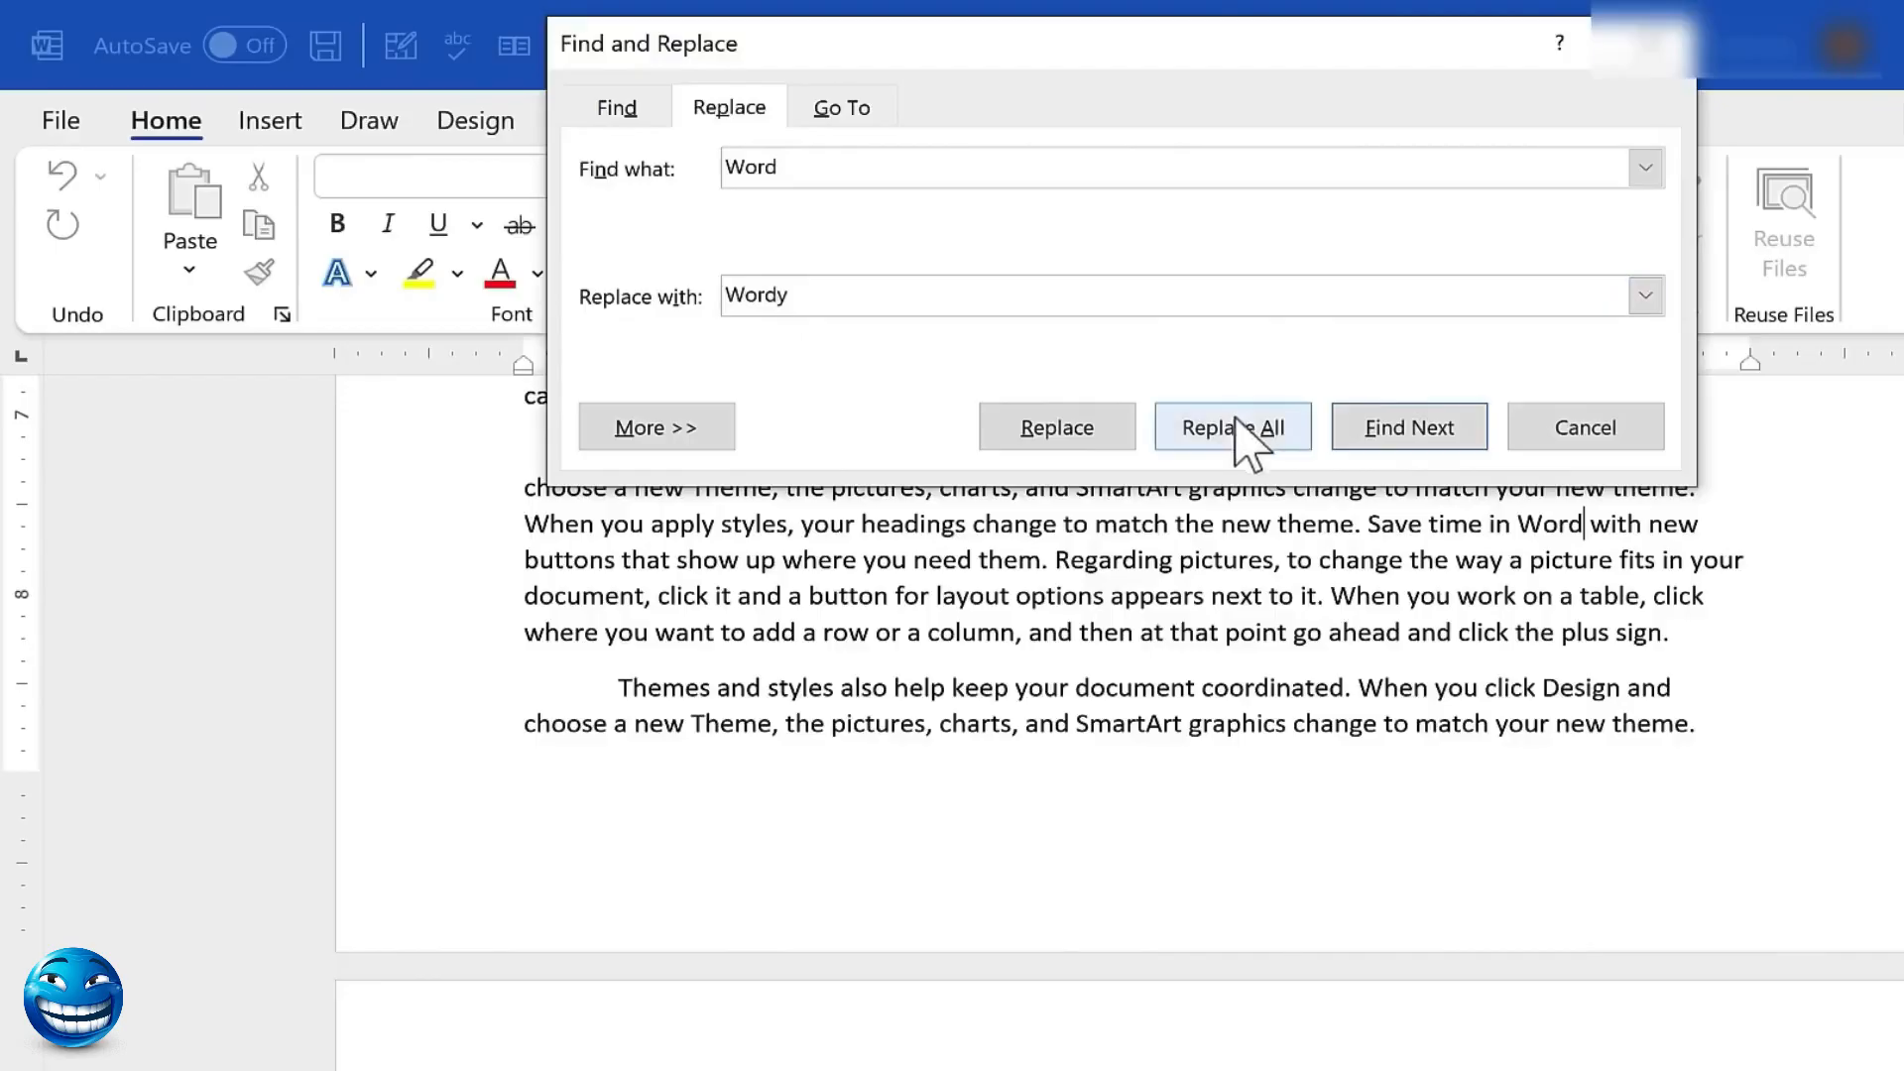
Expand the search options of the replacement and restrict it to matching case and whole words only
{"action": "left_click", "coordinate": [684, 435]}
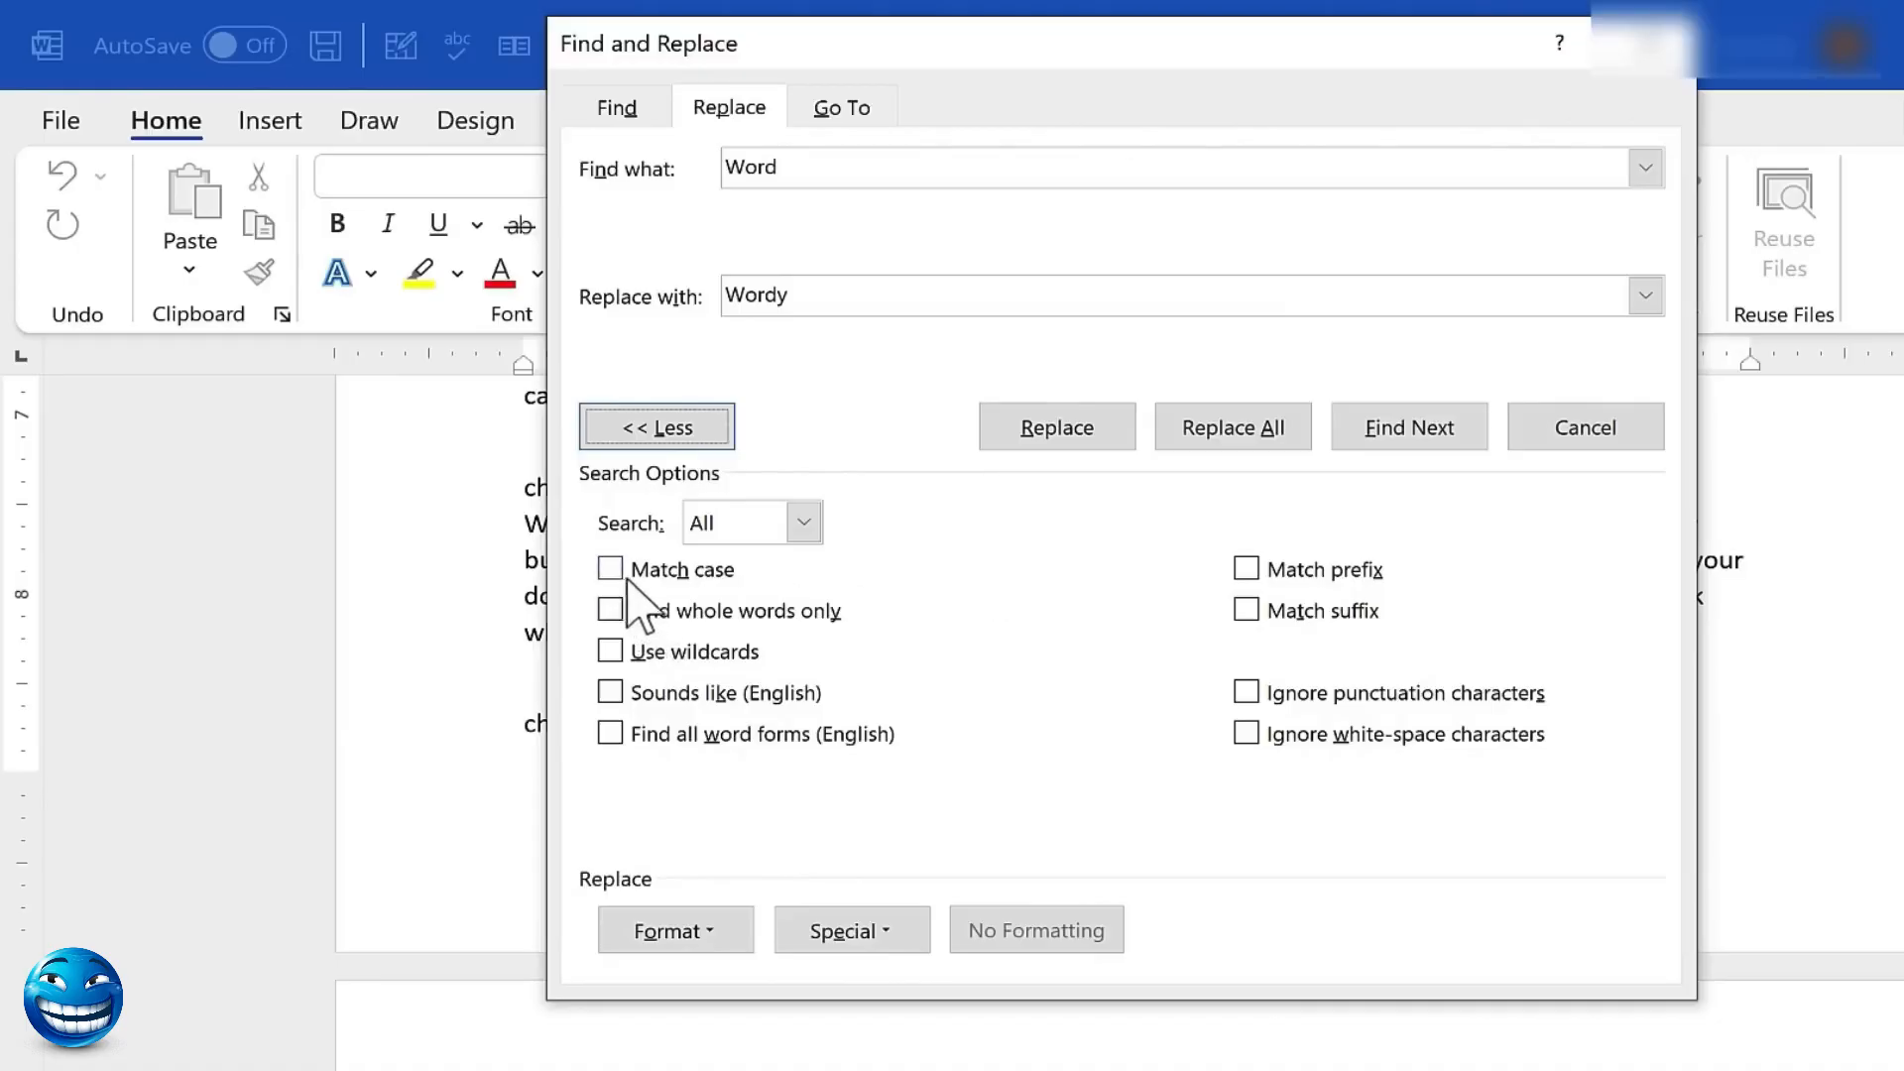
{"action": "double_click", "coordinate": [733, 171]}
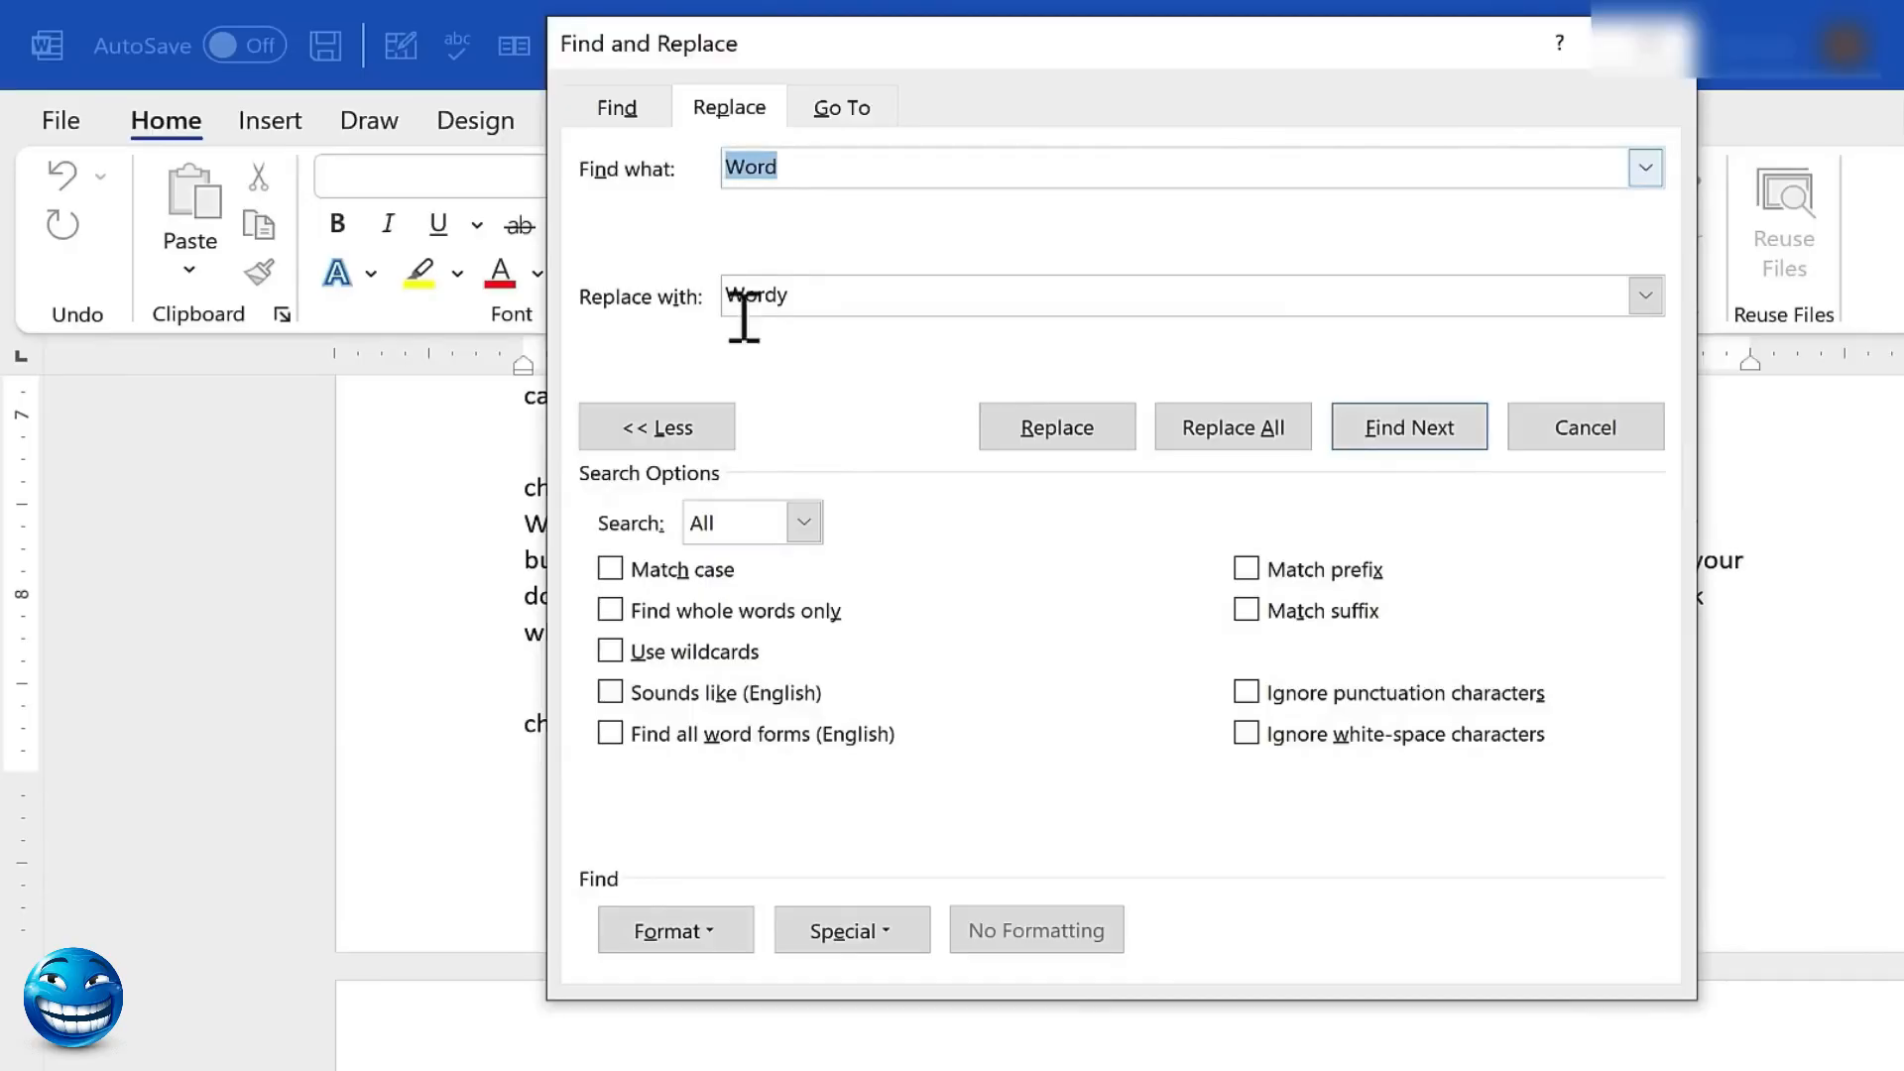
{"action": "left_click", "coordinate": [610, 570]}
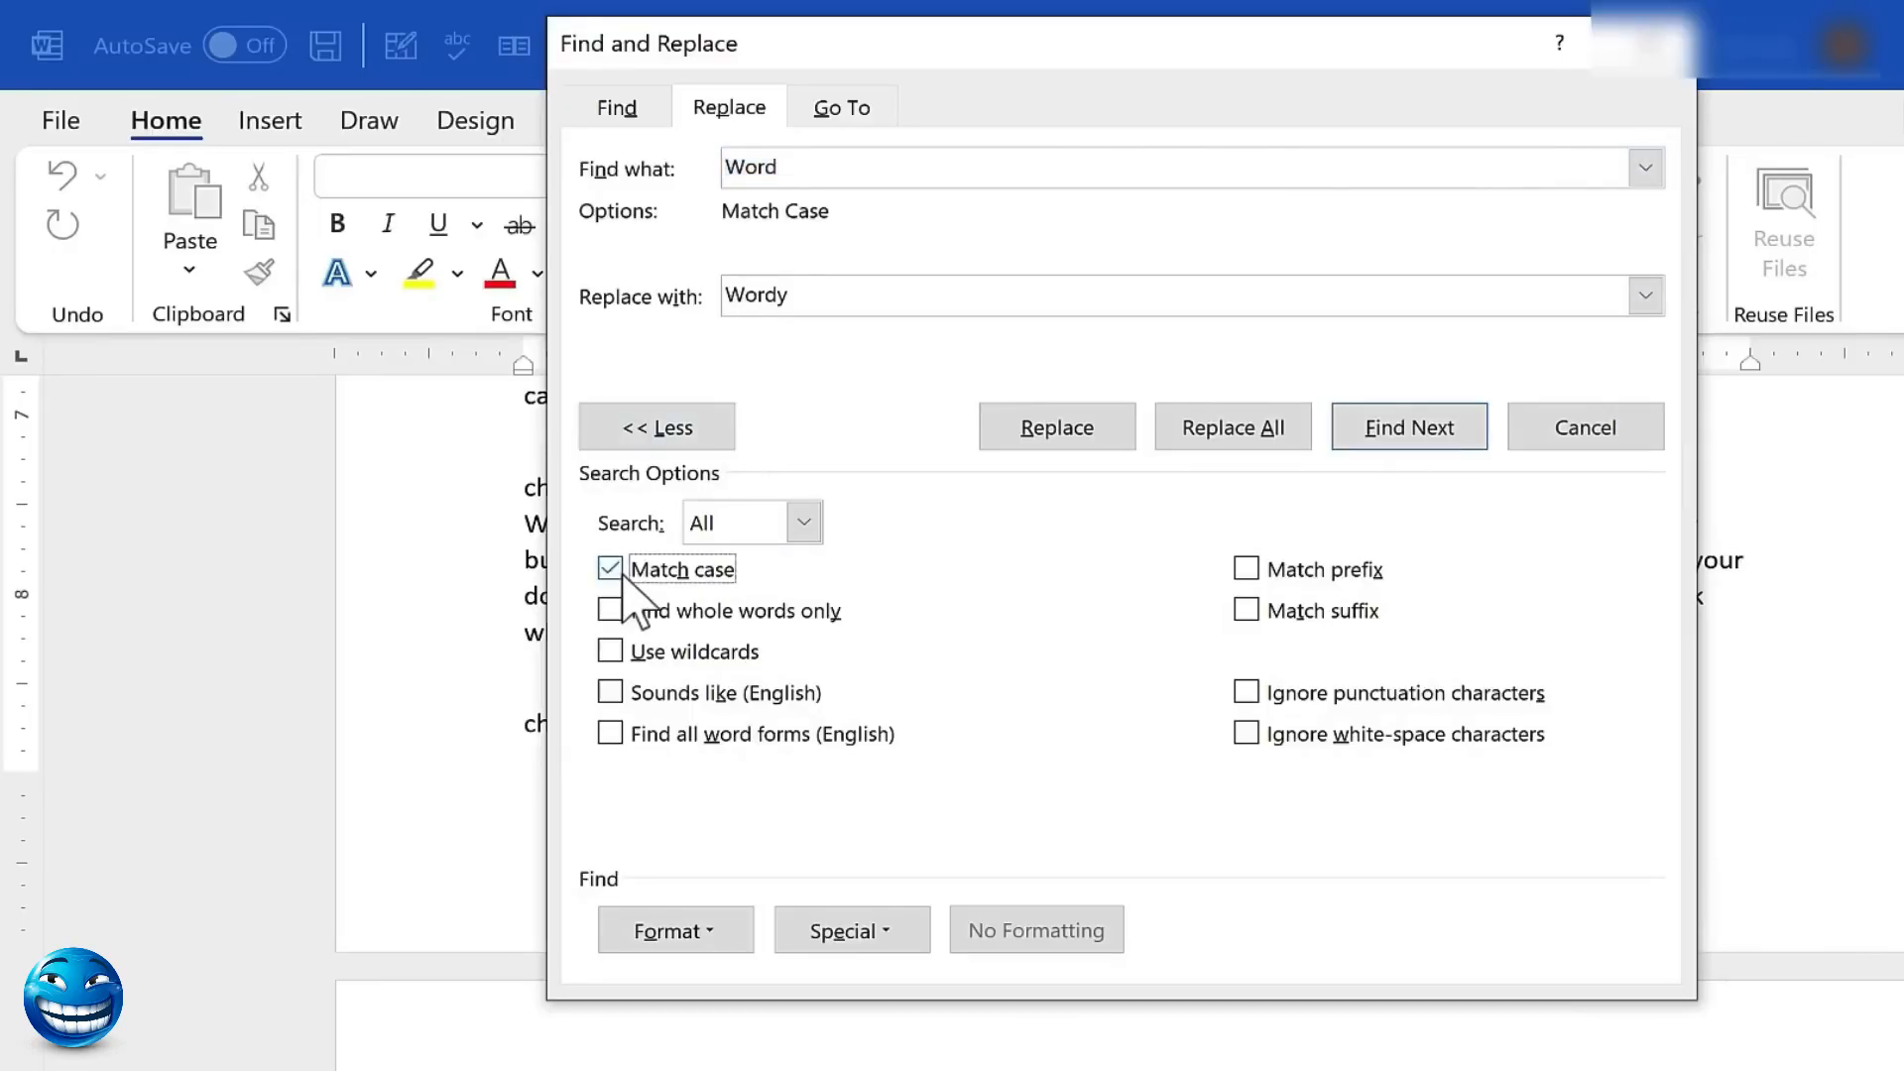
{"action": "left_click", "coordinate": [621, 609]}
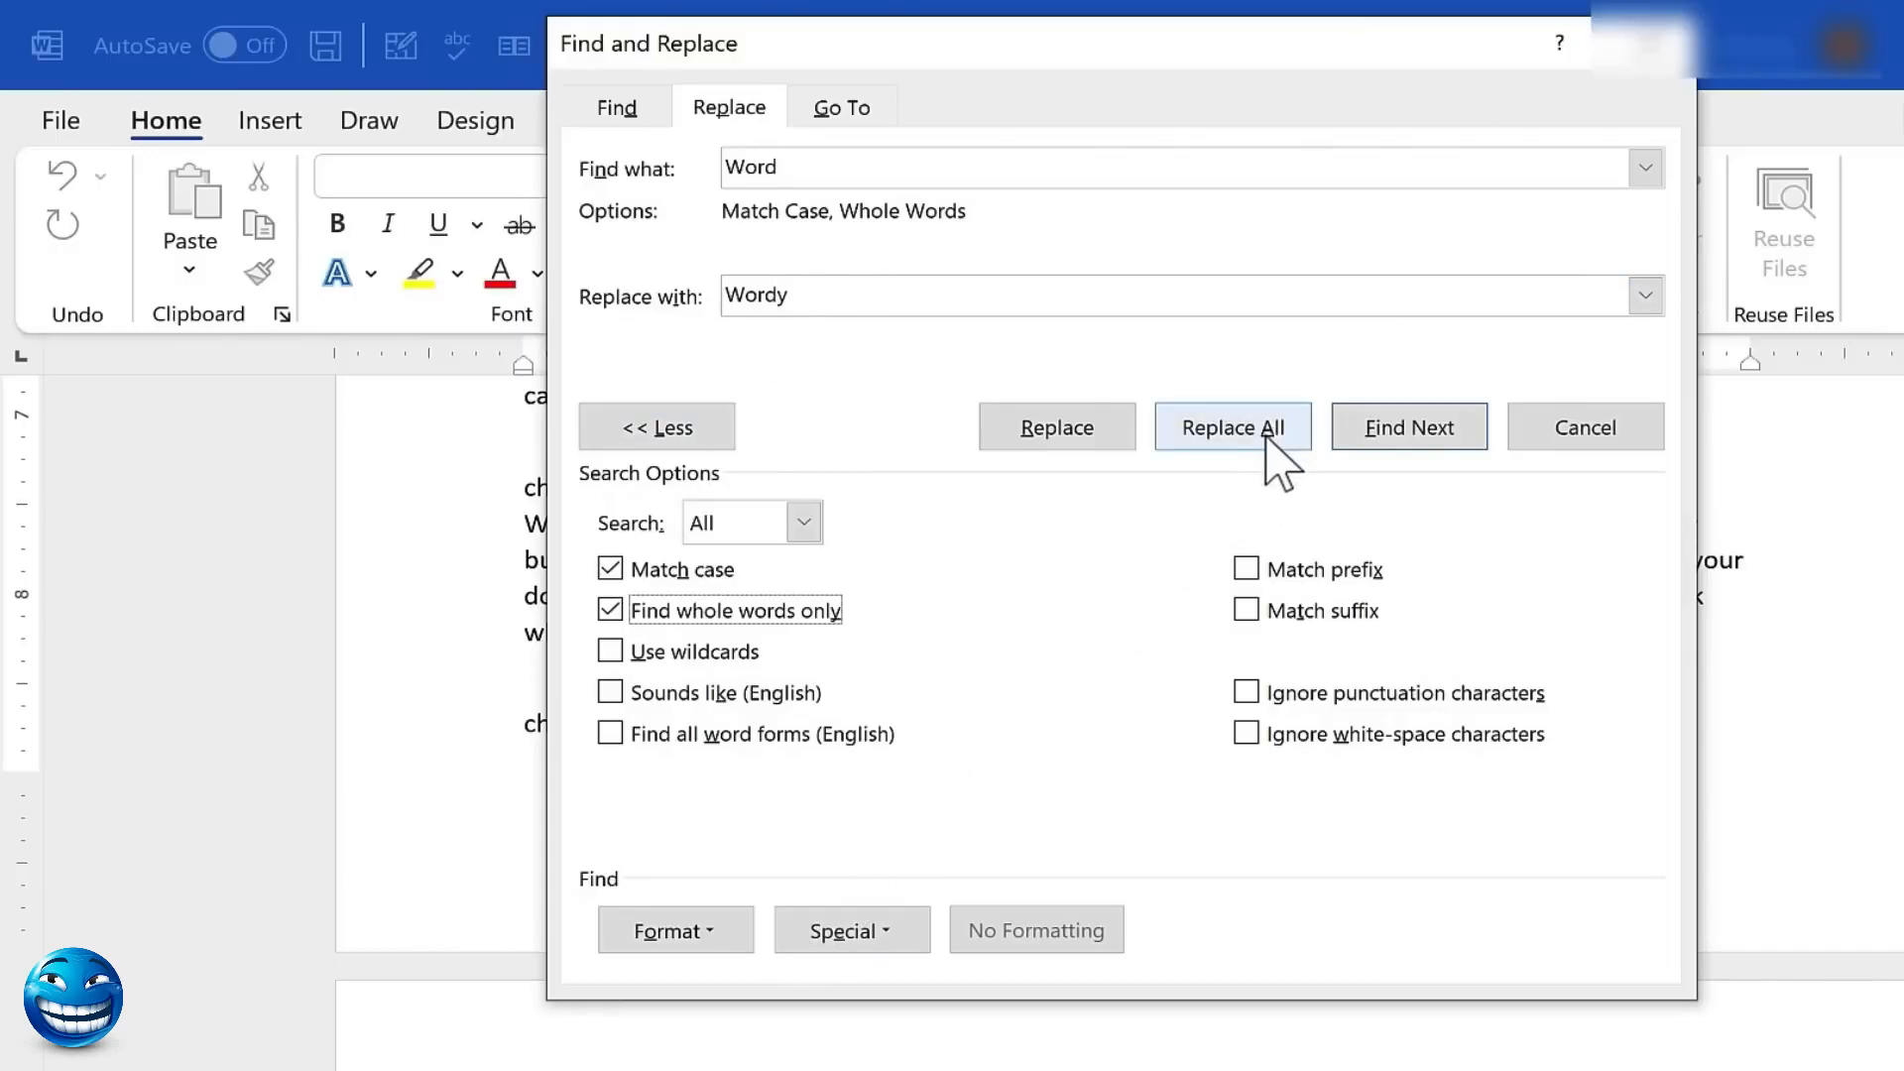
Replace all occurrences of "Word" with "Wordy" and check the changed words throughout the document
{"action": "left_click", "coordinate": [1279, 465]}
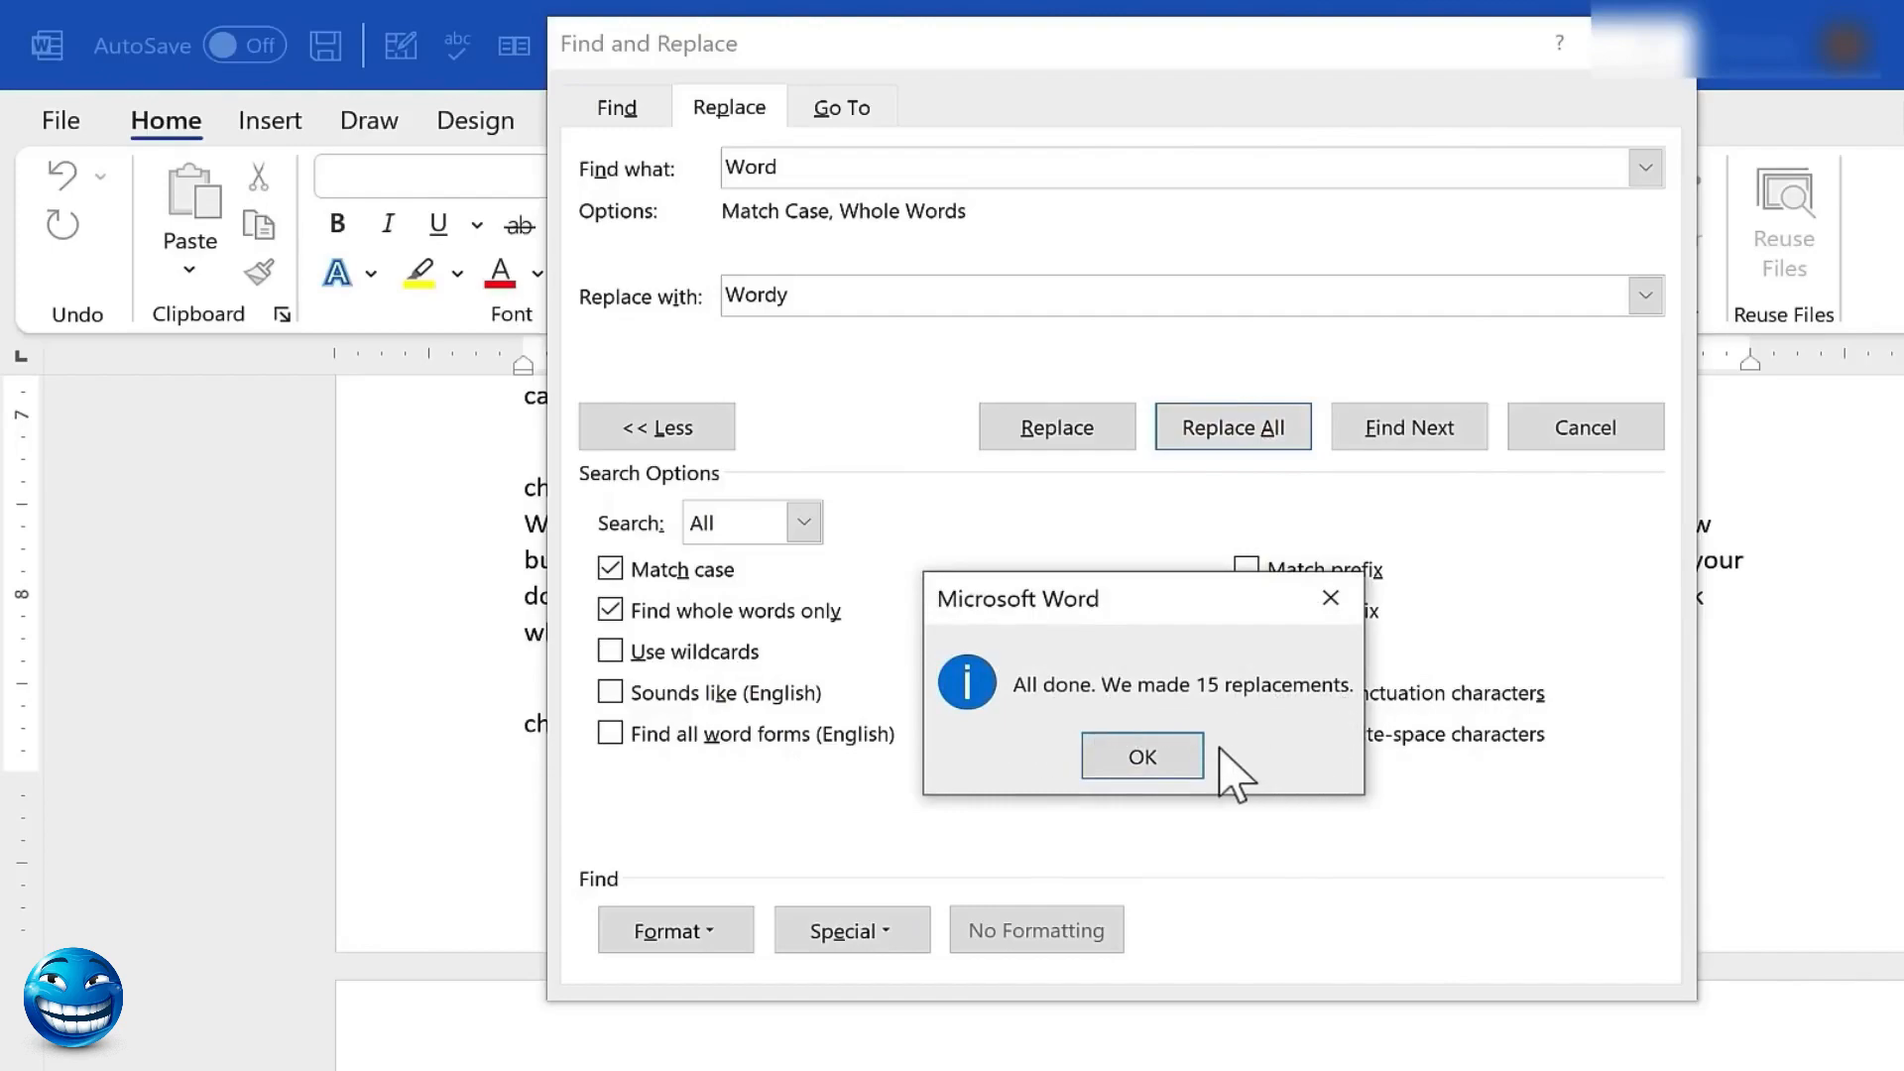
{"action": "left_click", "coordinate": [1143, 759]}
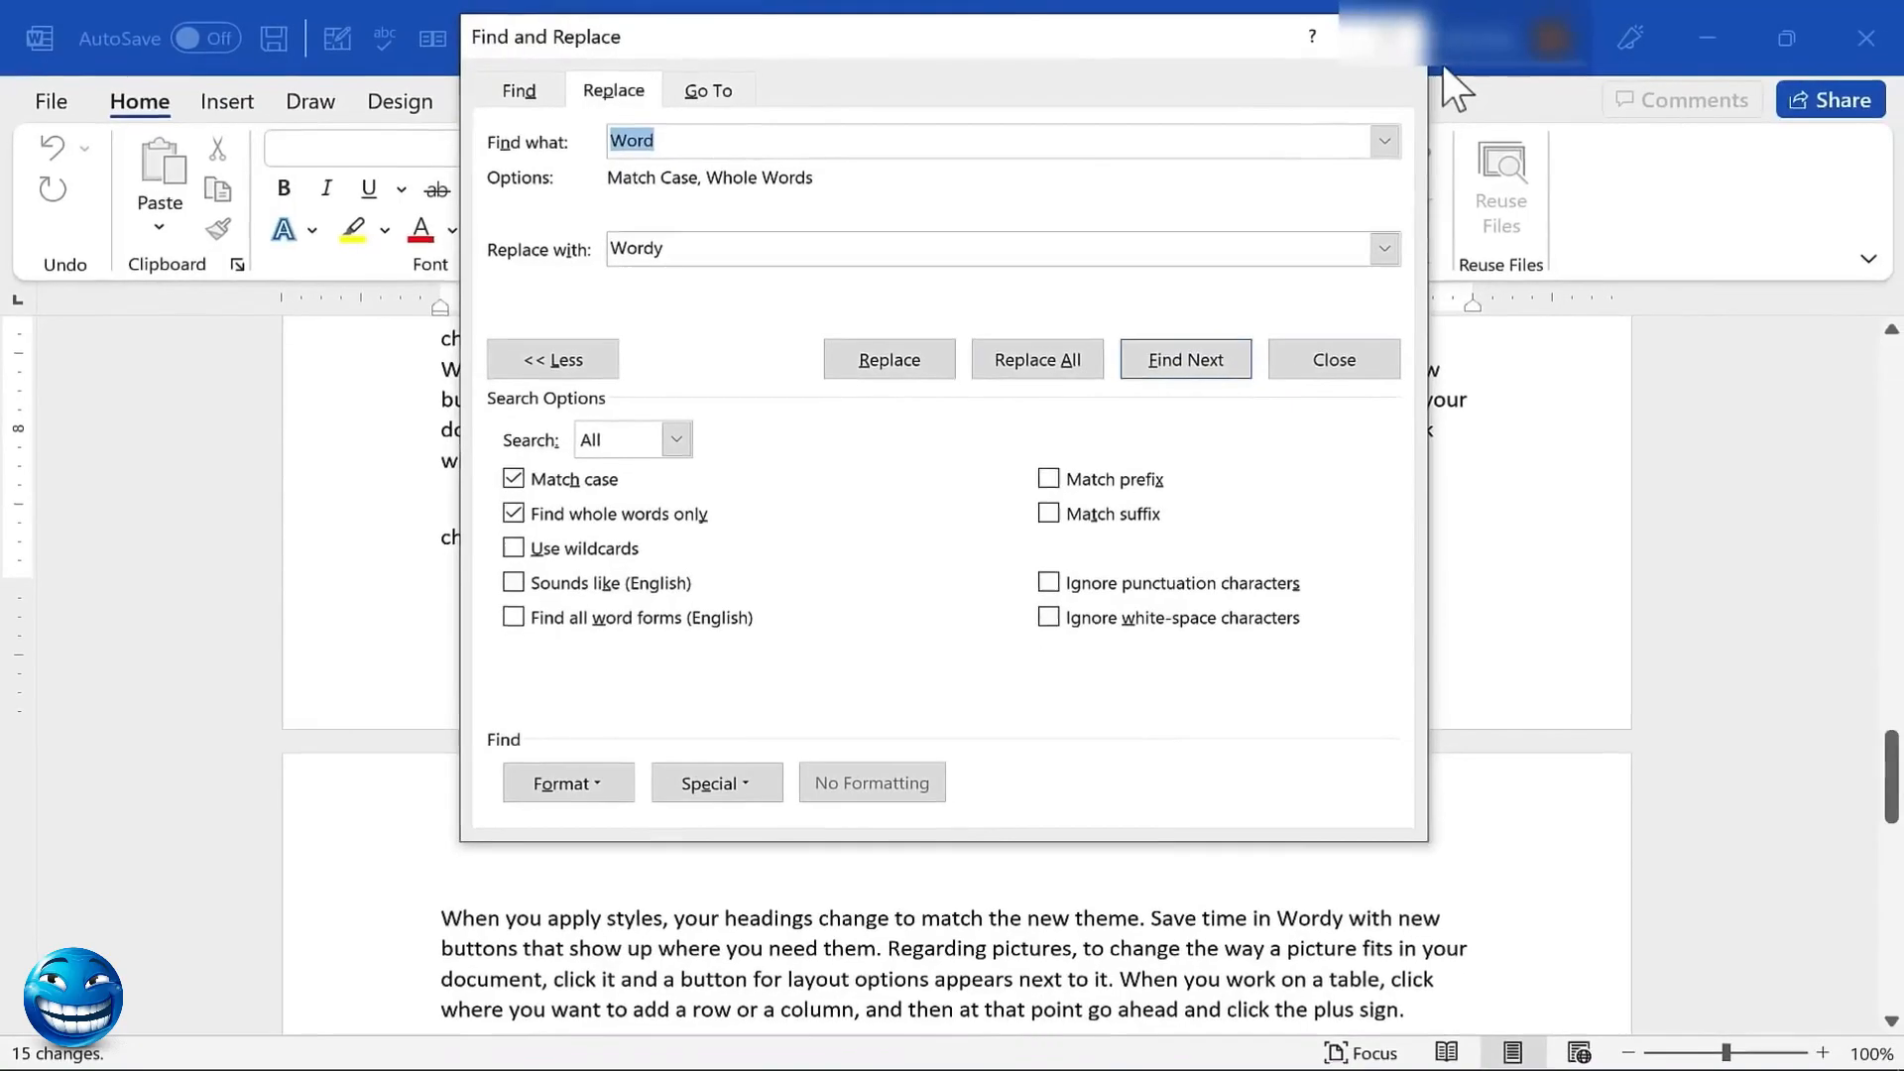
{"action": "left_click", "coordinate": [1400, 37]}
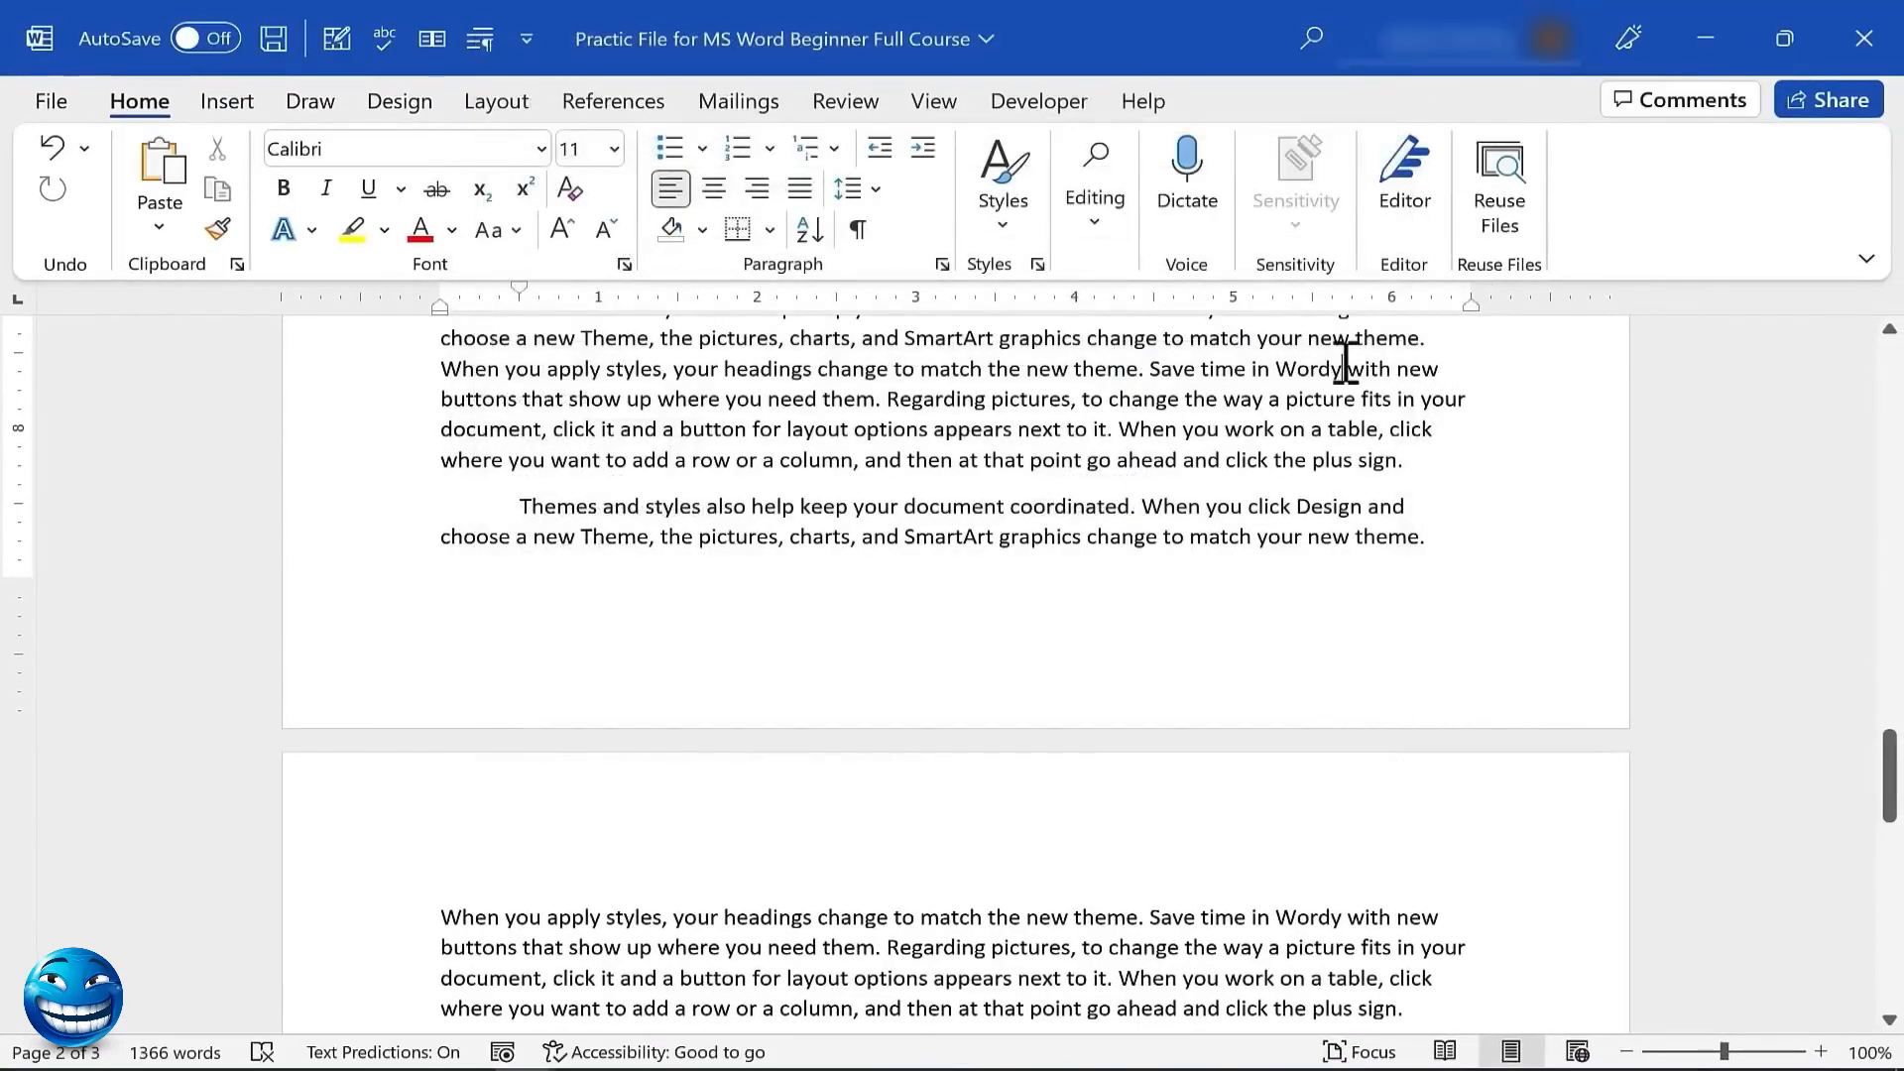
{"action": "scroll", "coordinate": [1347, 628], "scroll_direction": "down", "scroll_amount": 1}
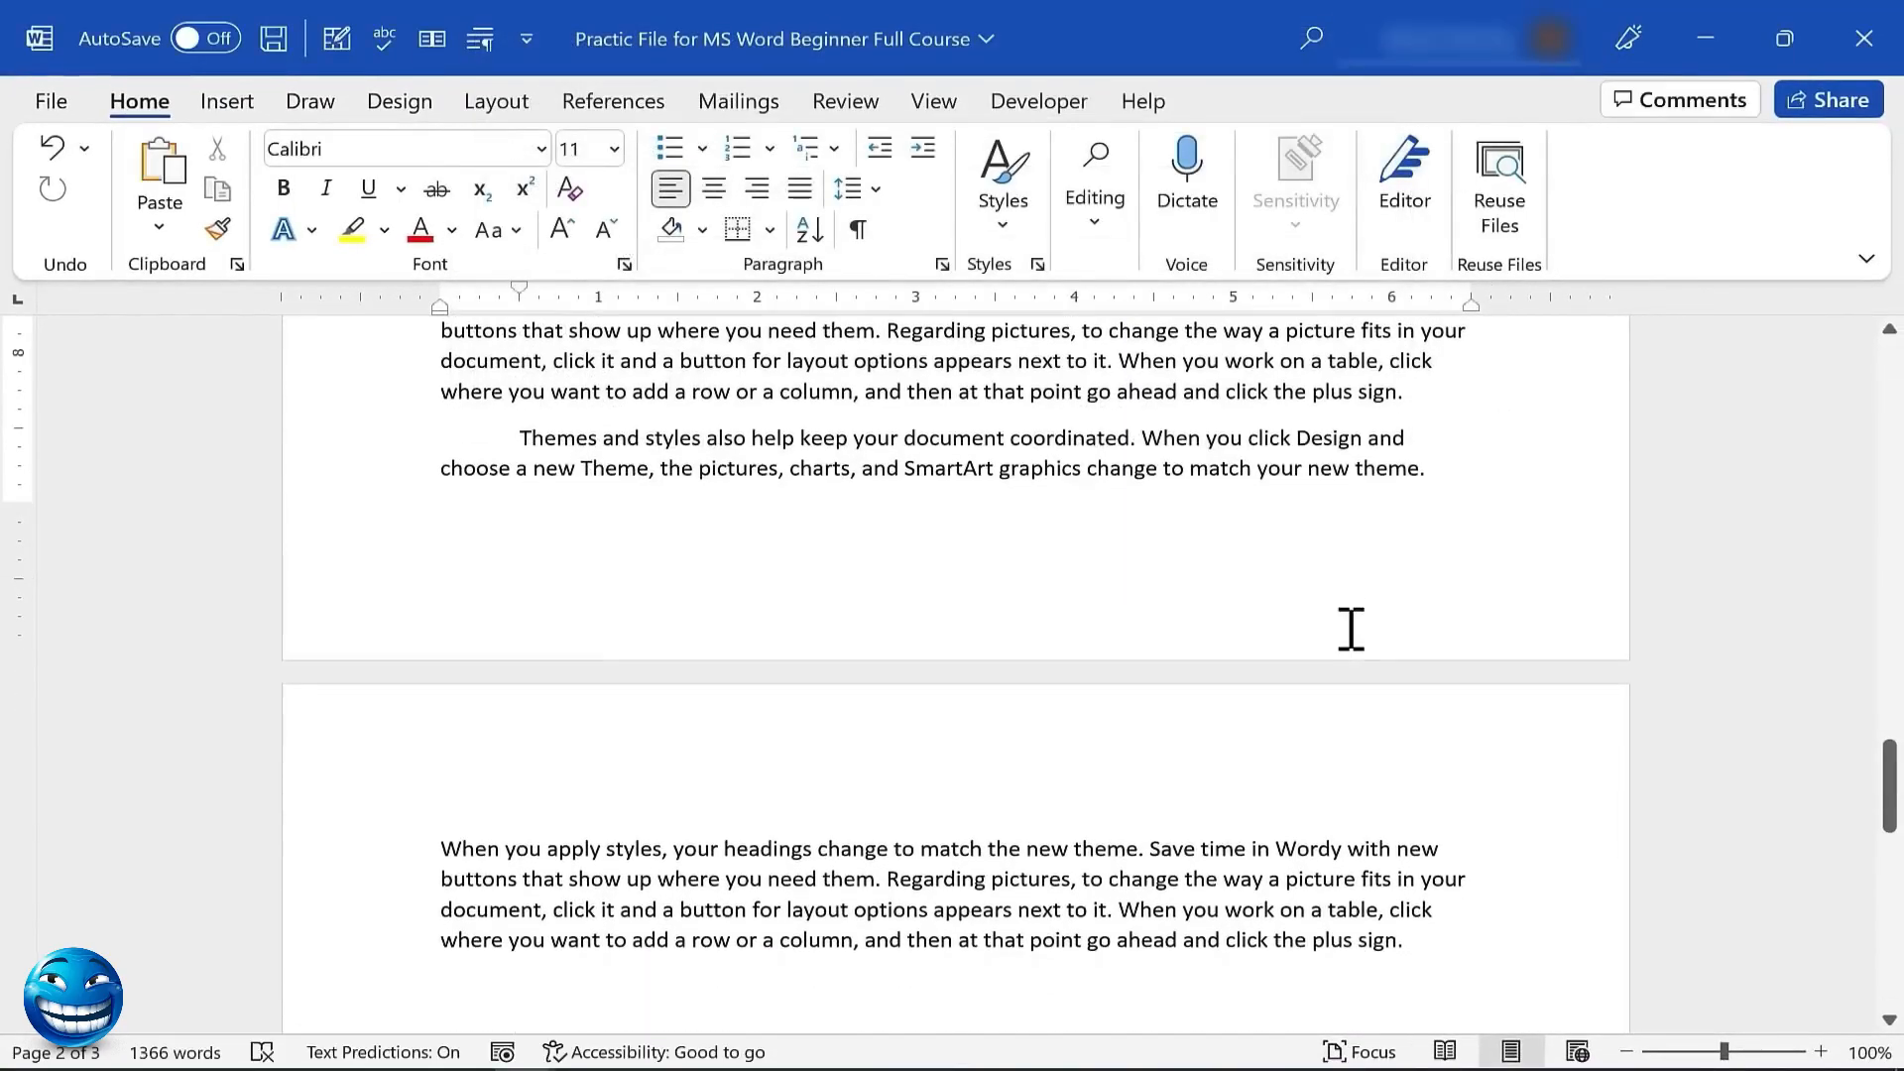
{"action": "left_click", "coordinate": [1302, 848]}
{"action": "scroll", "coordinate": [1335, 845], "scroll_direction": "up", "scroll_amount": 14}
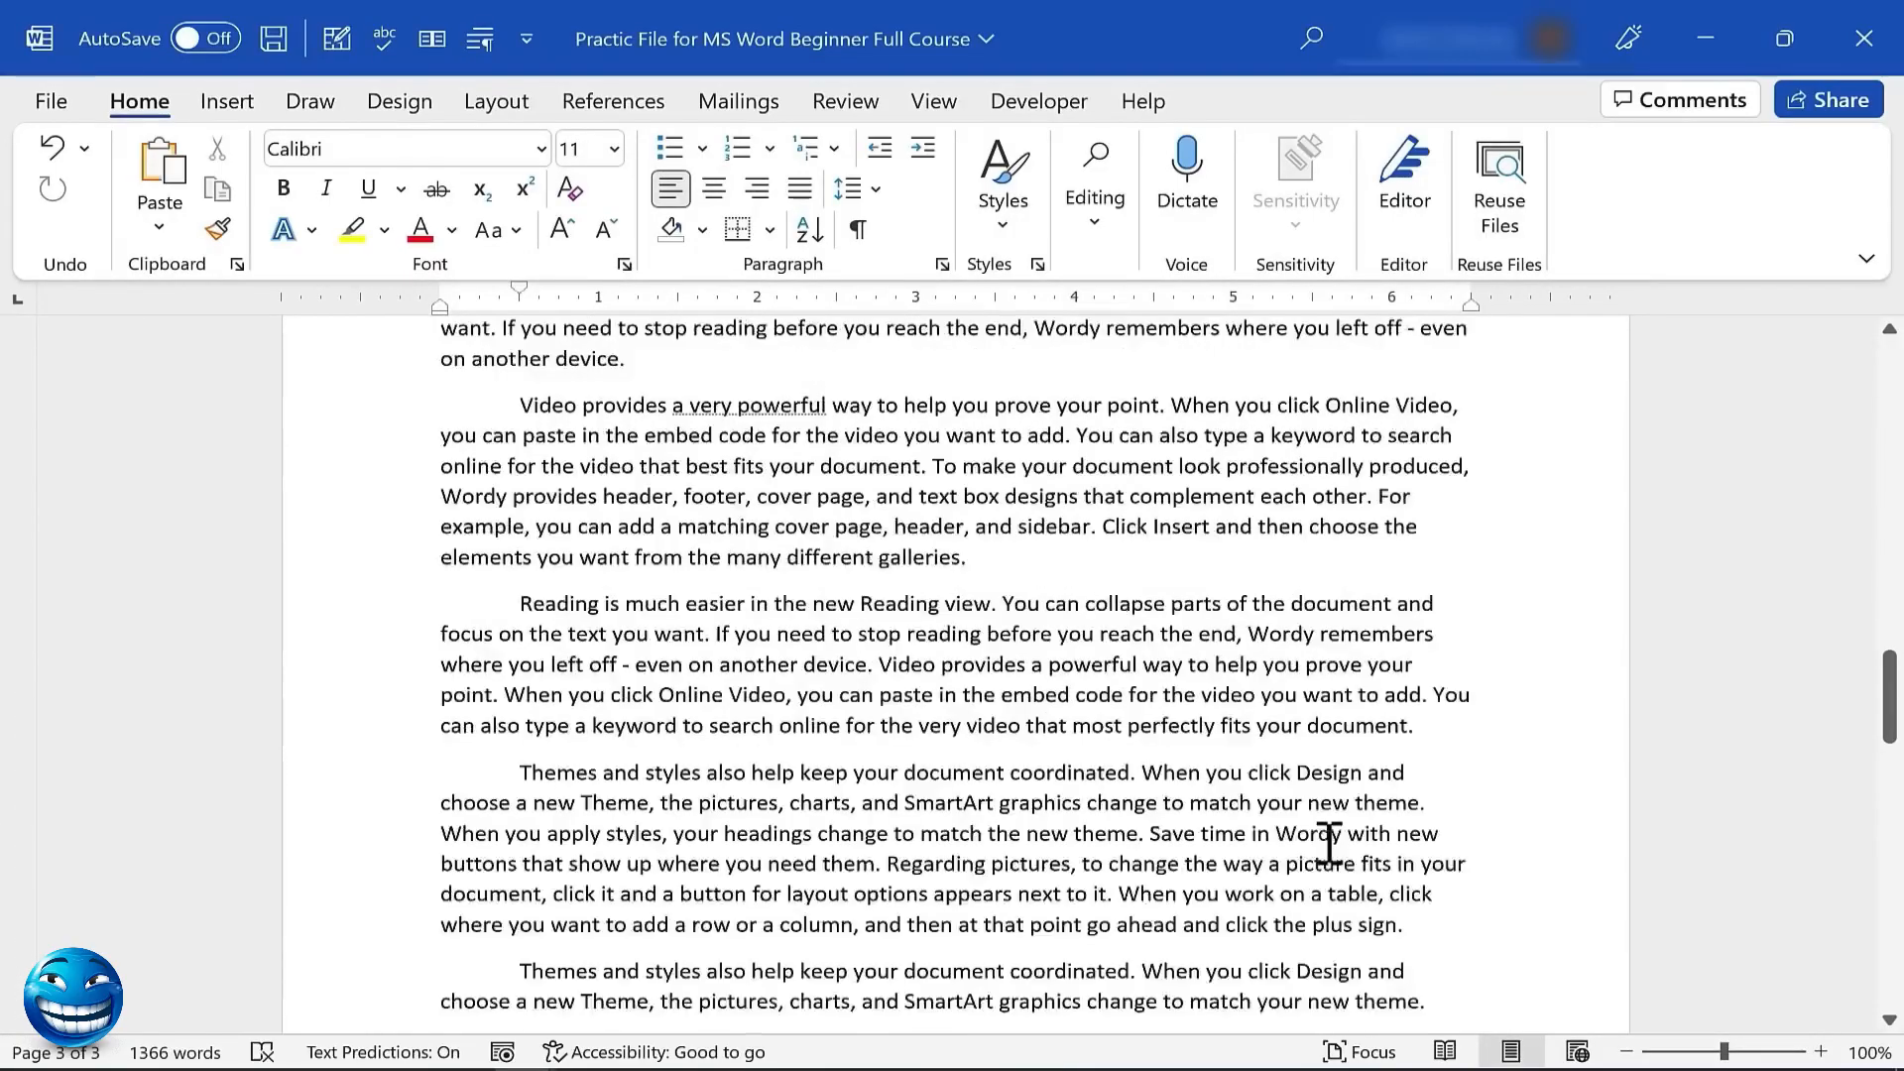
{"action": "scroll", "coordinate": [1270, 525], "scroll_direction": "up", "scroll_amount": 4}
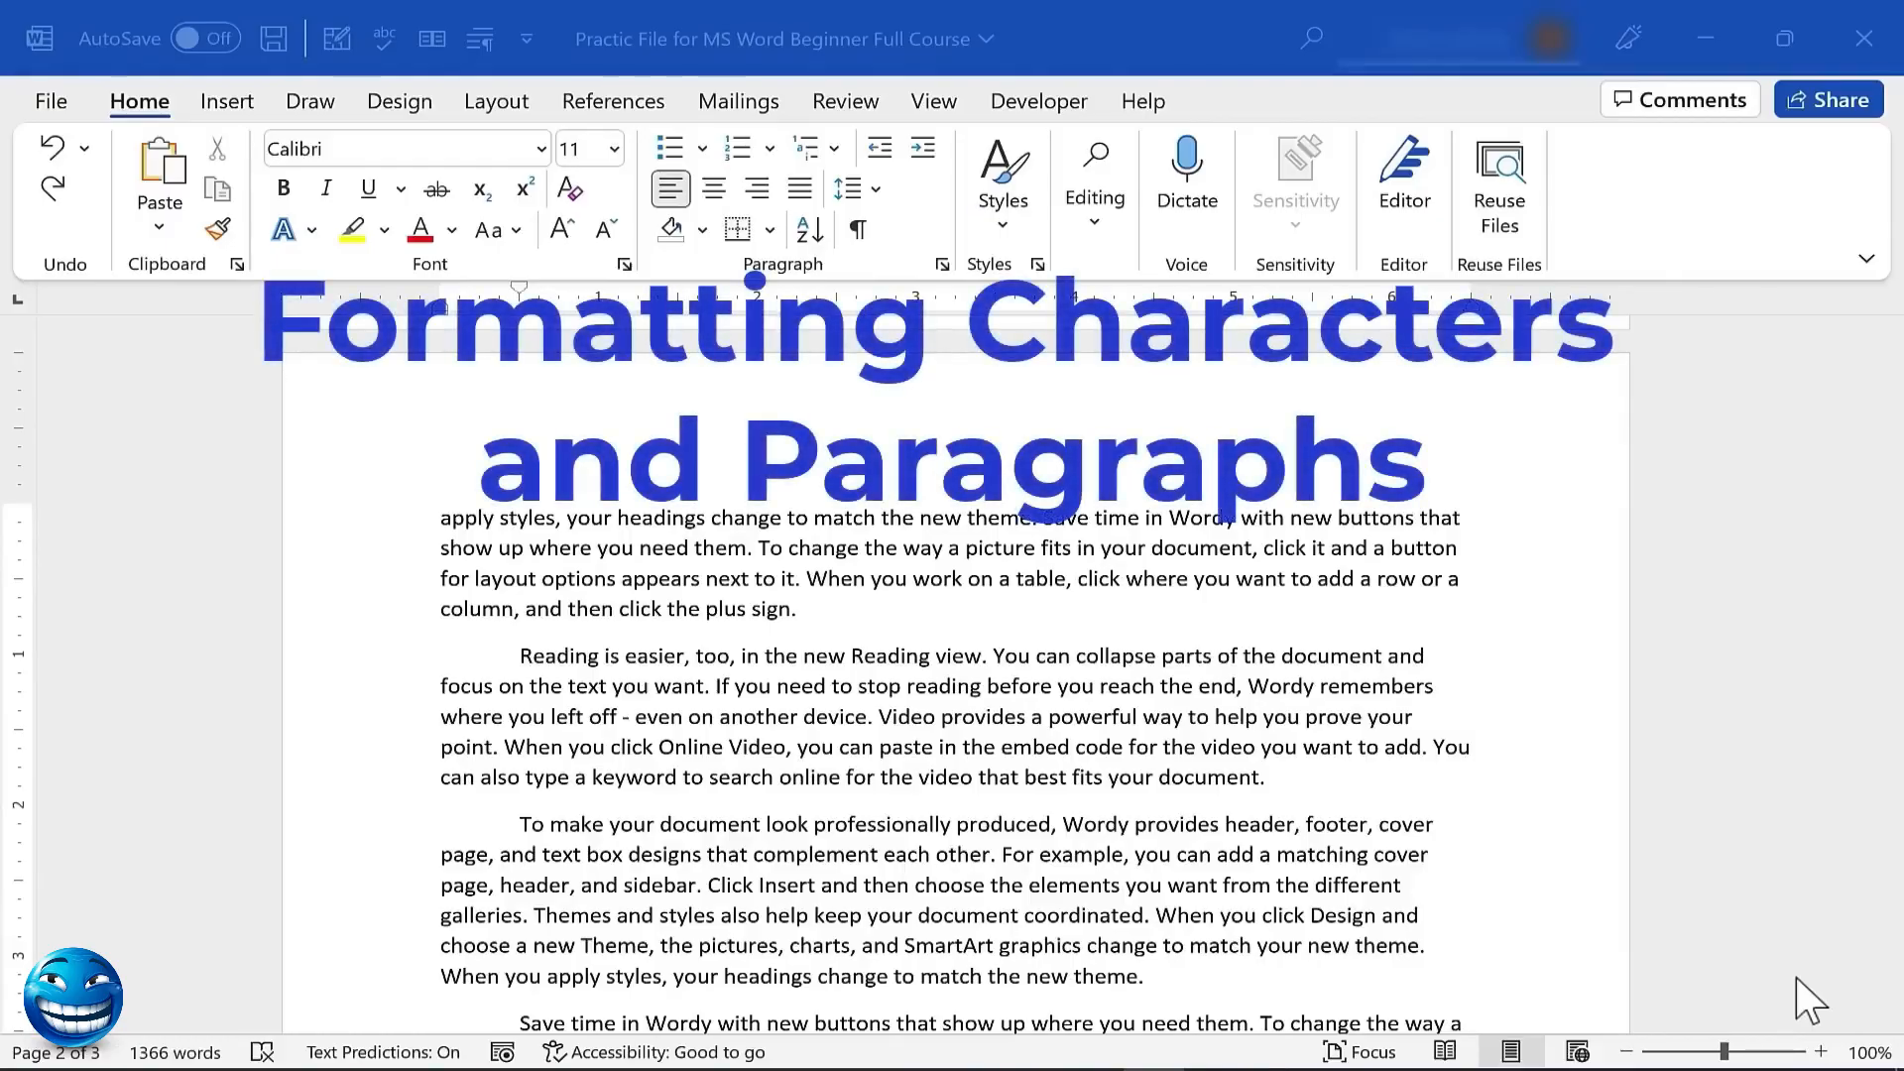
Try font sizes 14 and 77 on the whole "Reading is easier, too" paragraph, and undo both size changes
{"action": "scroll", "coordinate": [599, 622], "scroll_direction": "down", "scroll_amount": 1}
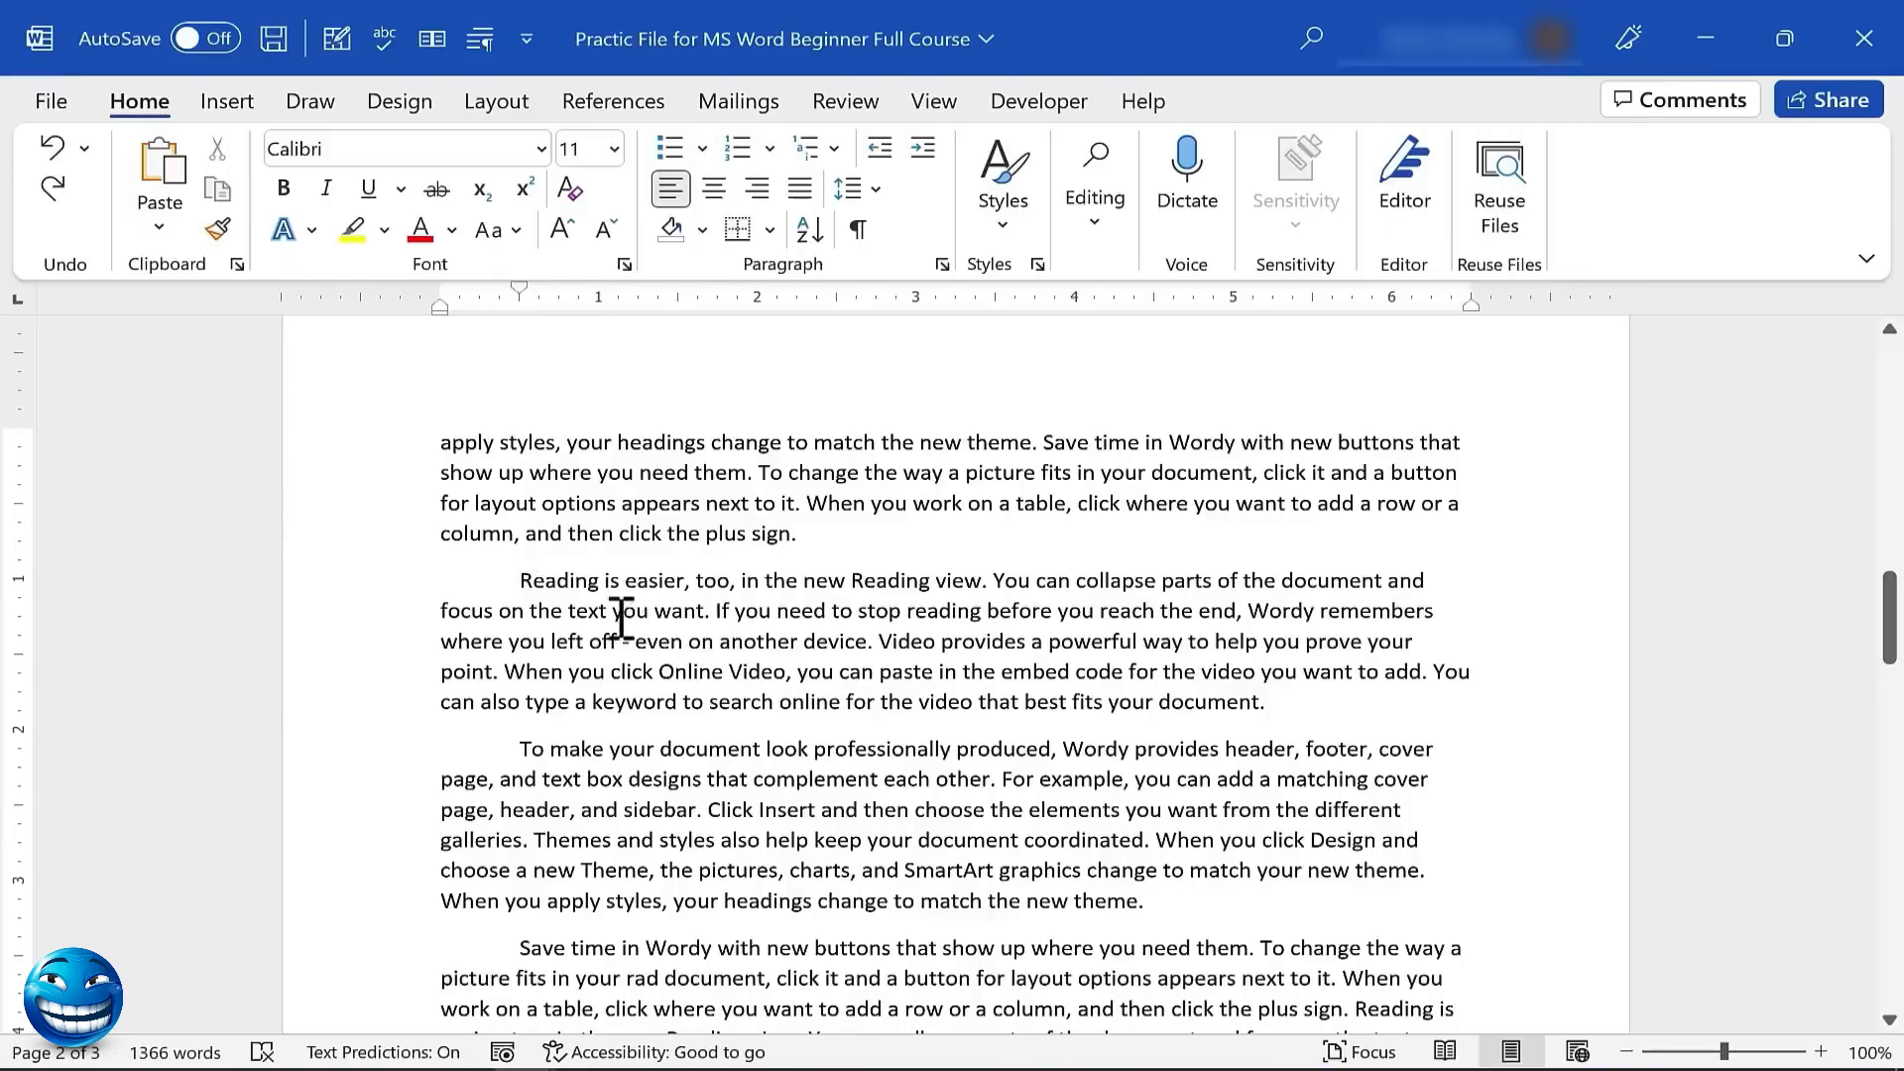
{"action": "triple_click", "coordinate": [552, 578]}
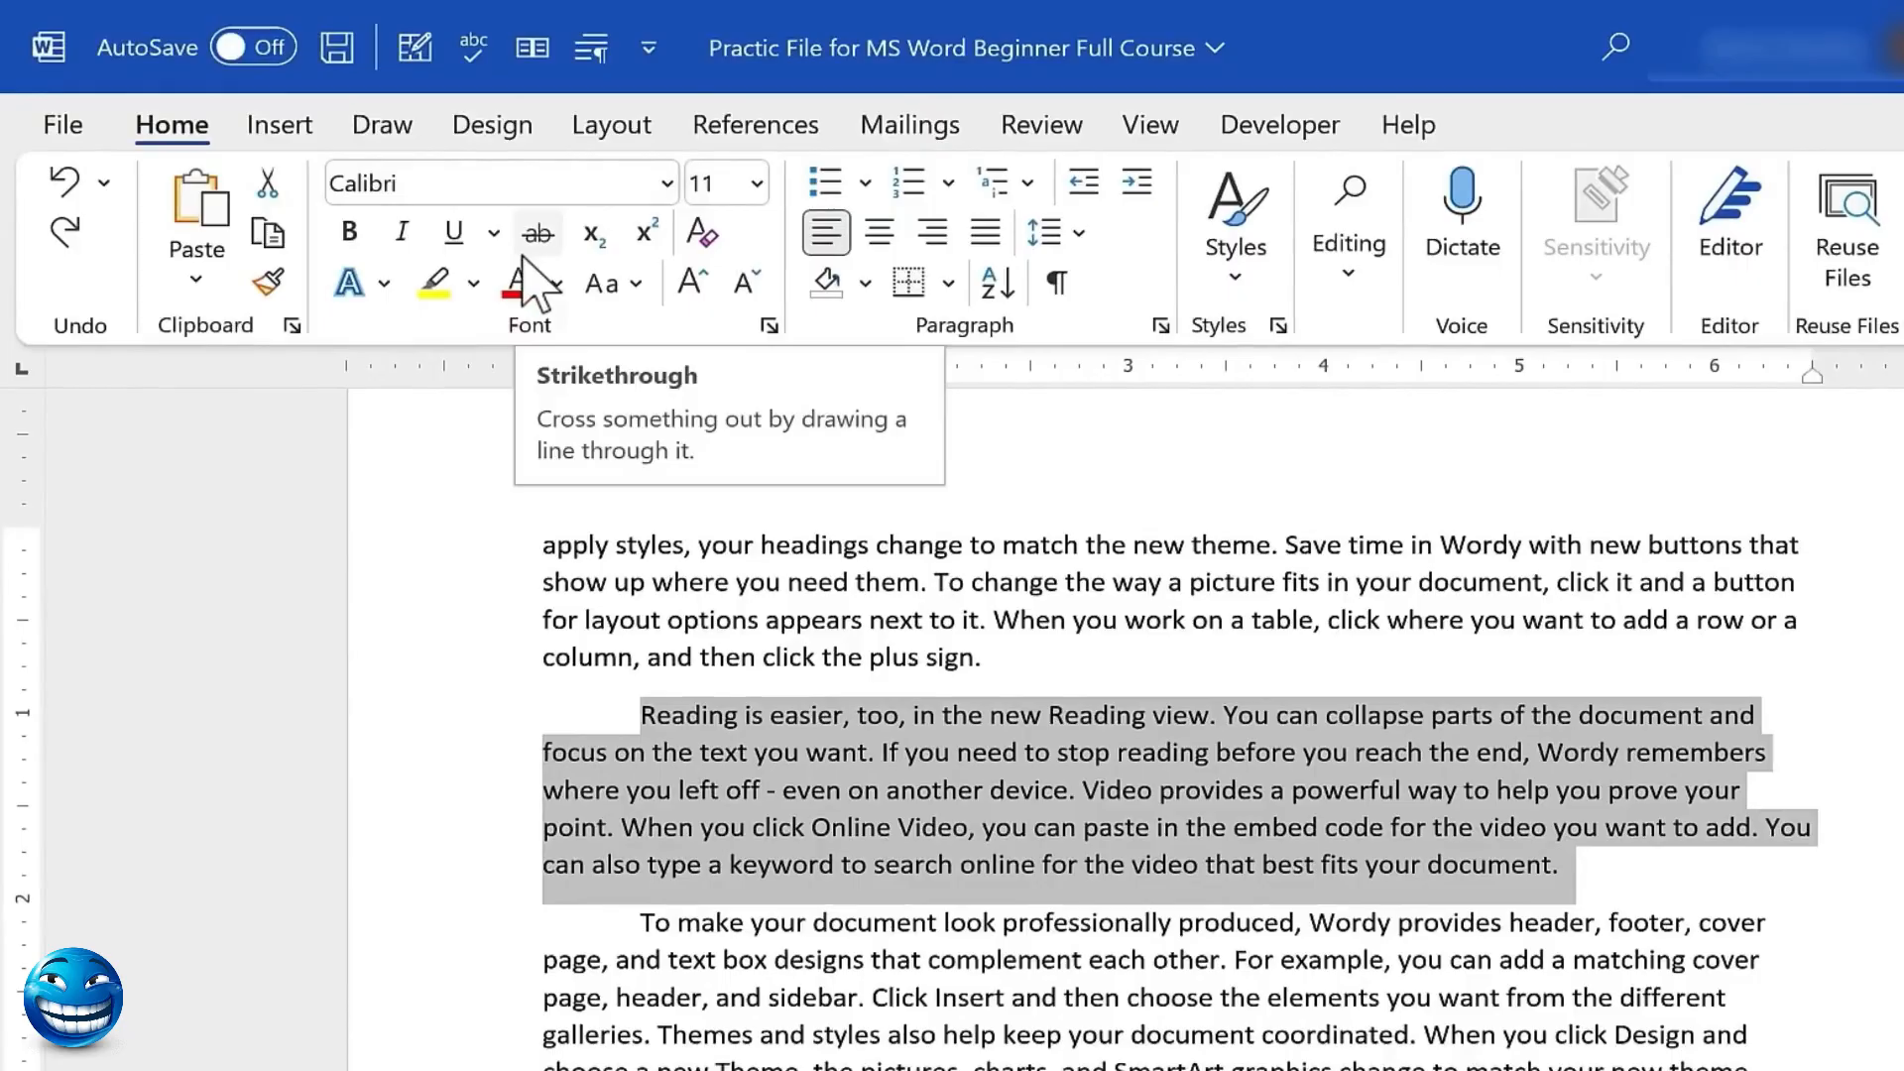
{"action": "left_click", "coordinate": [755, 182]}
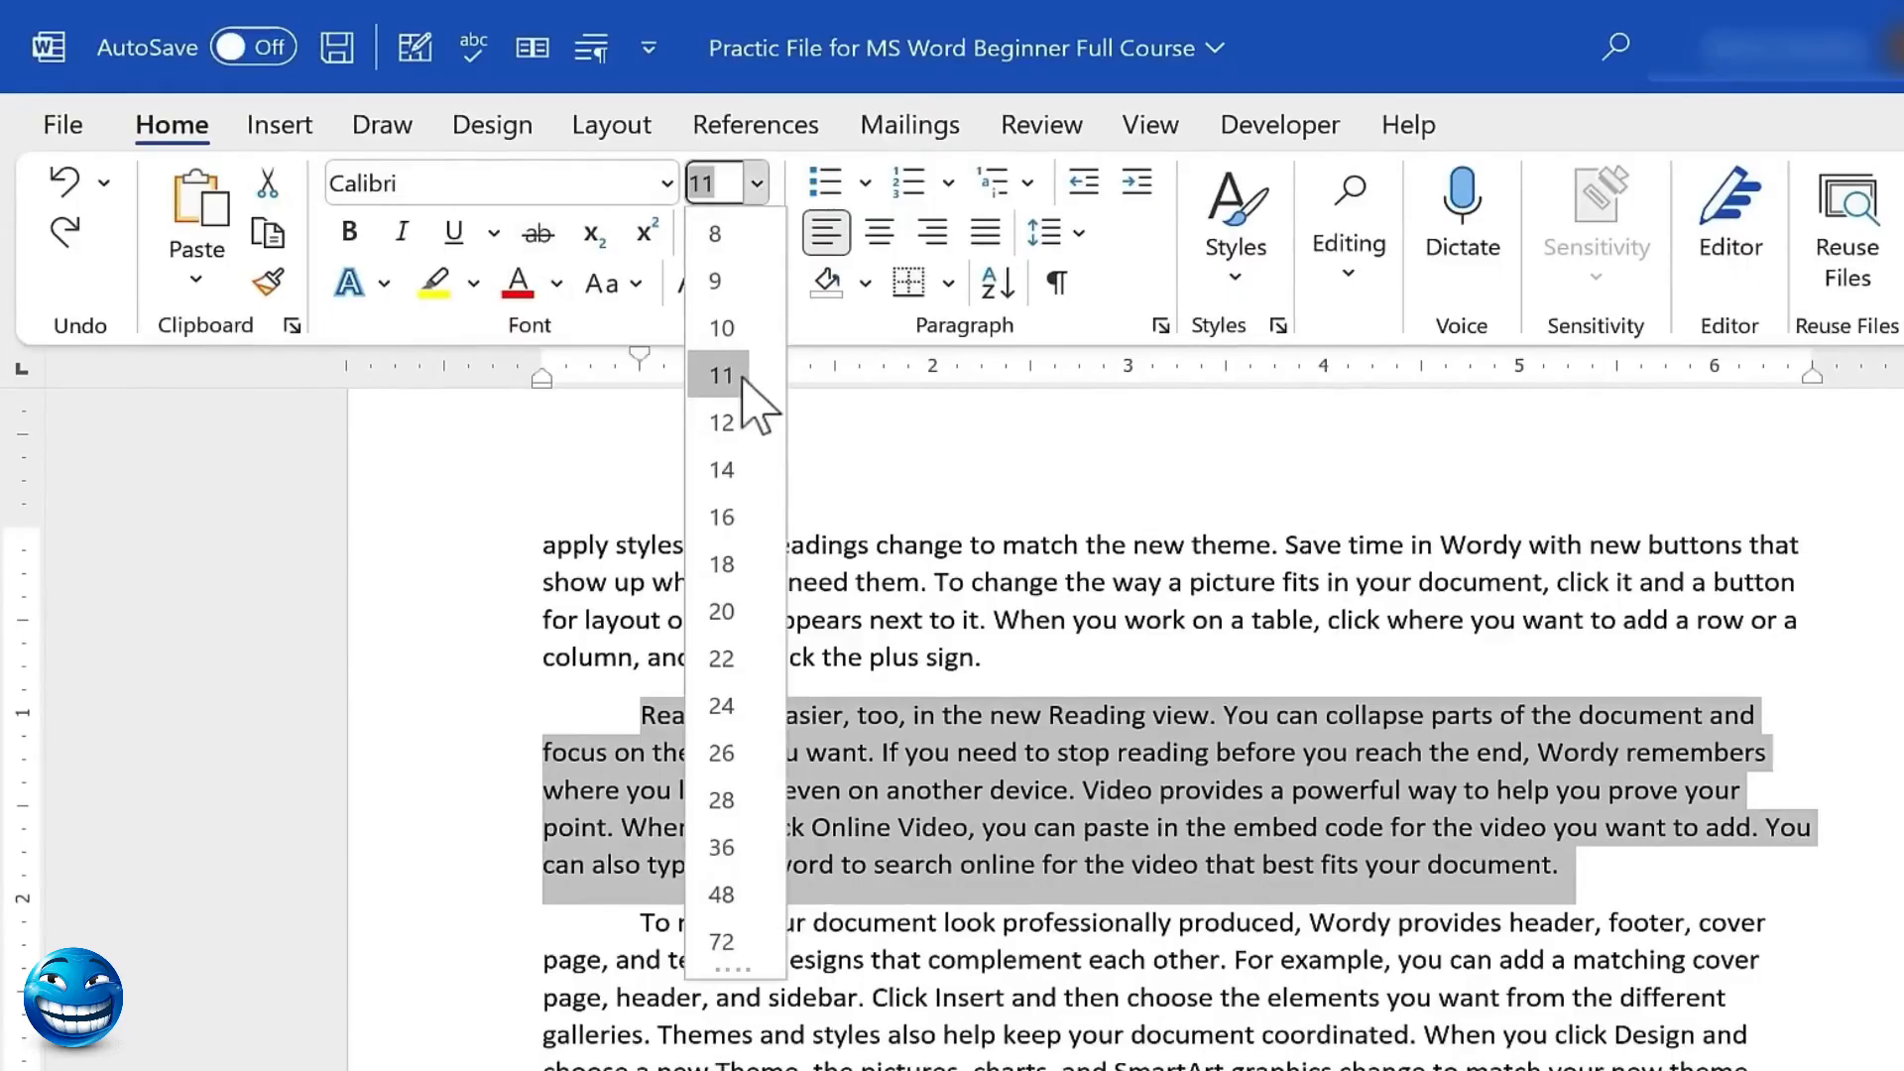
{"action": "left_click", "coordinate": [724, 468]}
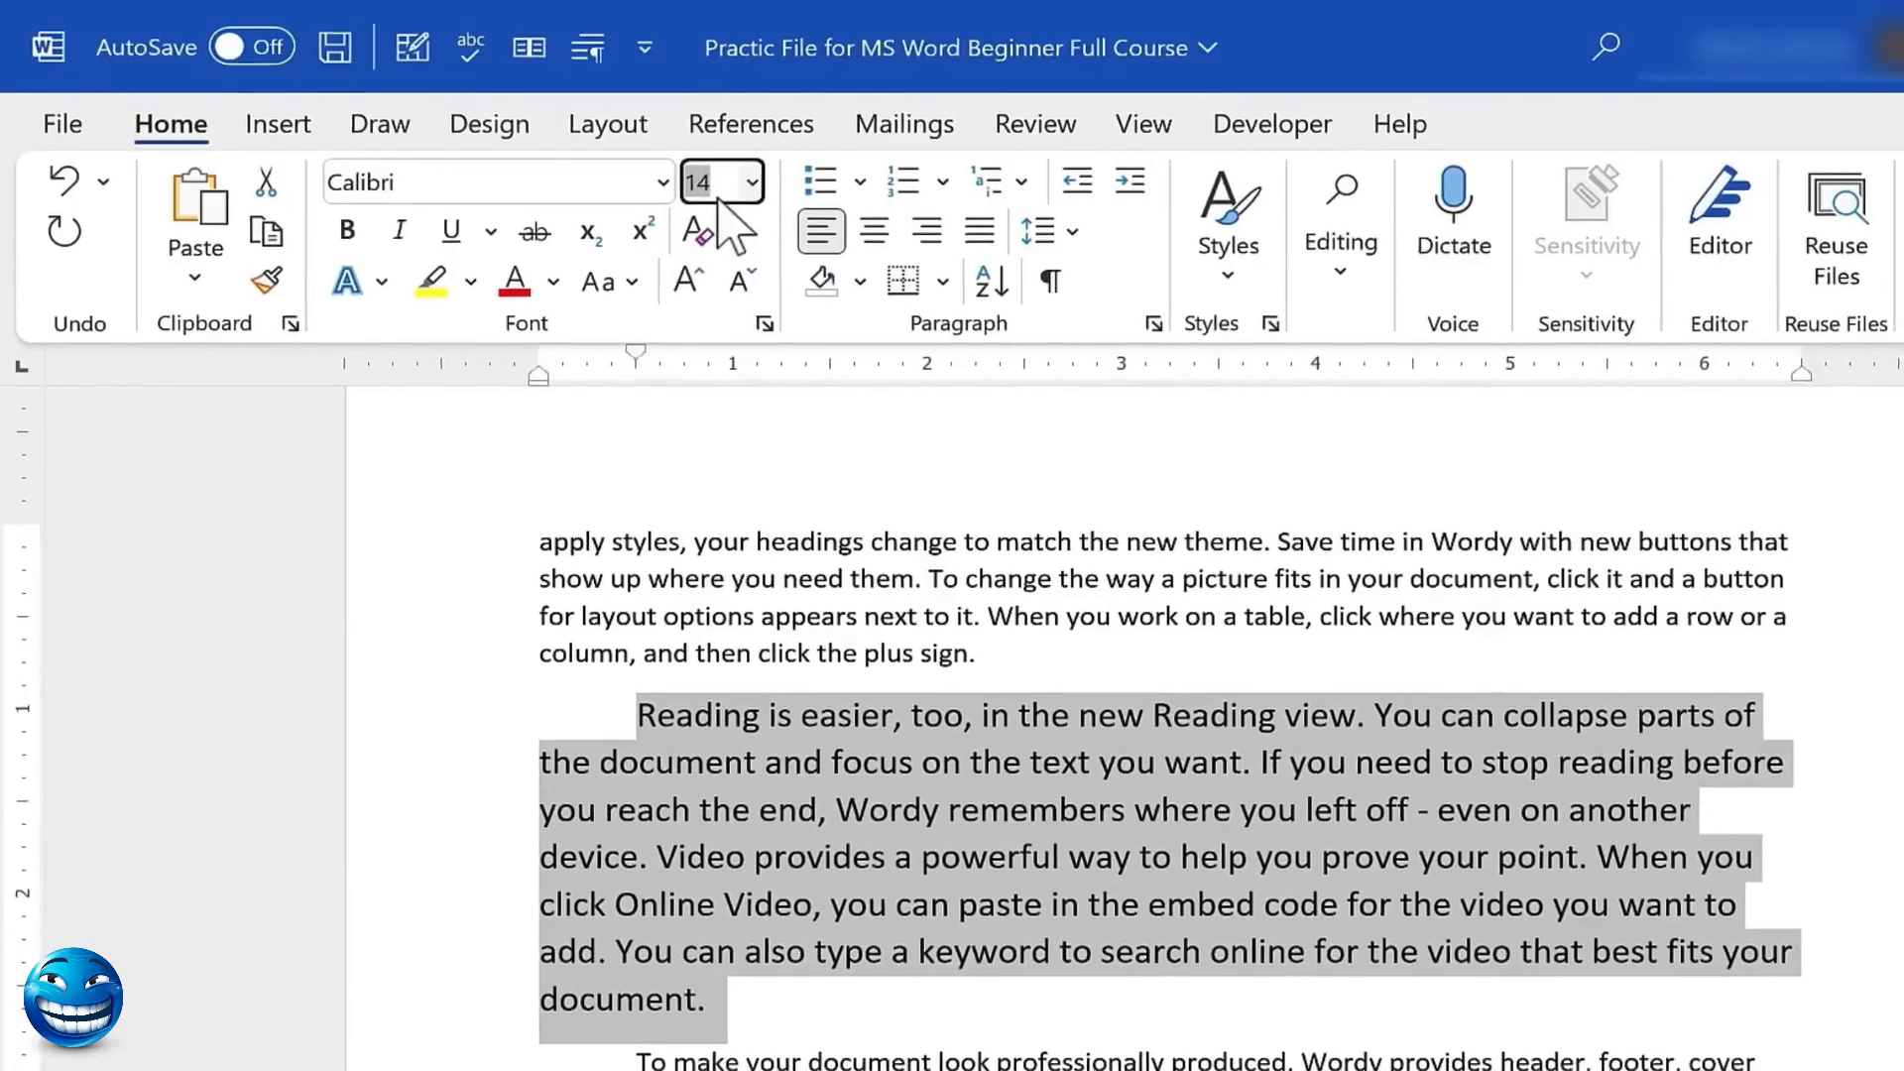
{"action": "type", "text": "77"}
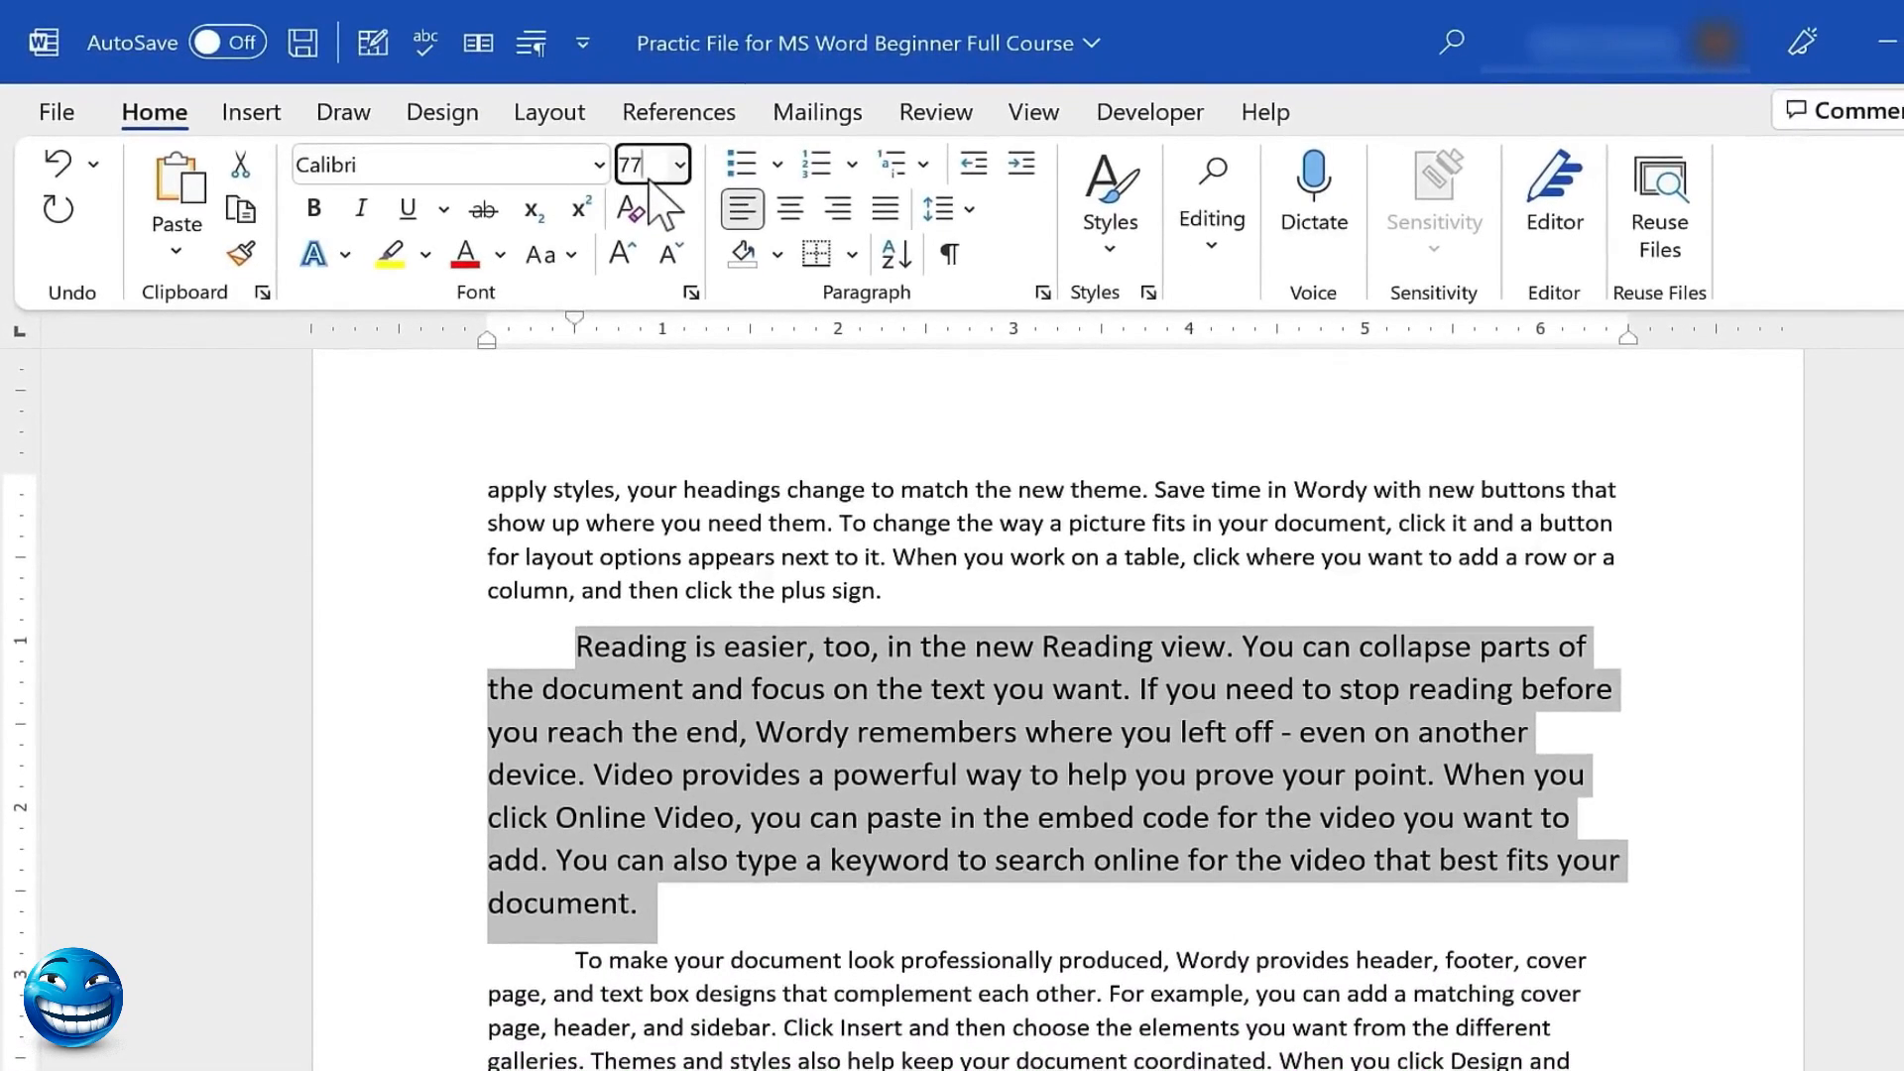
{"action": "key", "text": "Return"}
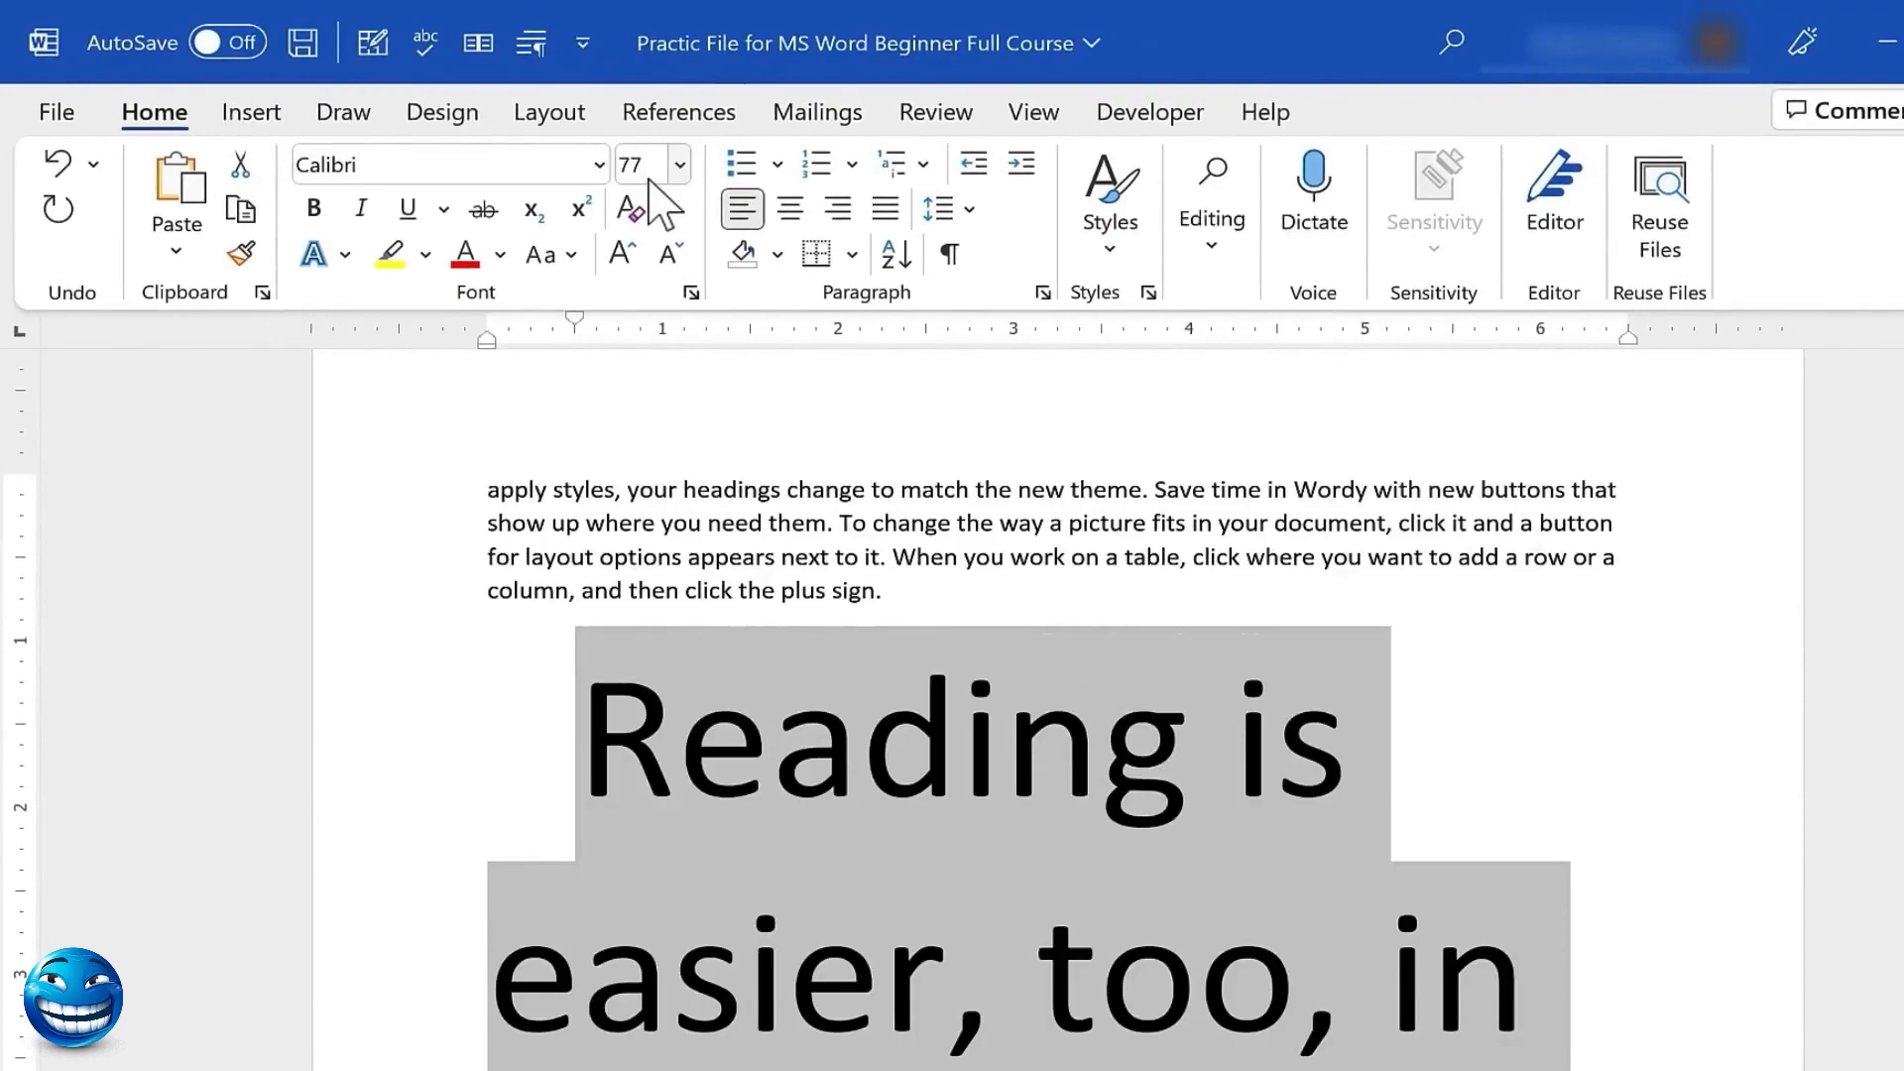
{"action": "key", "text": "ctrl+z"}
{"action": "key", "text": "ctrl+z"}
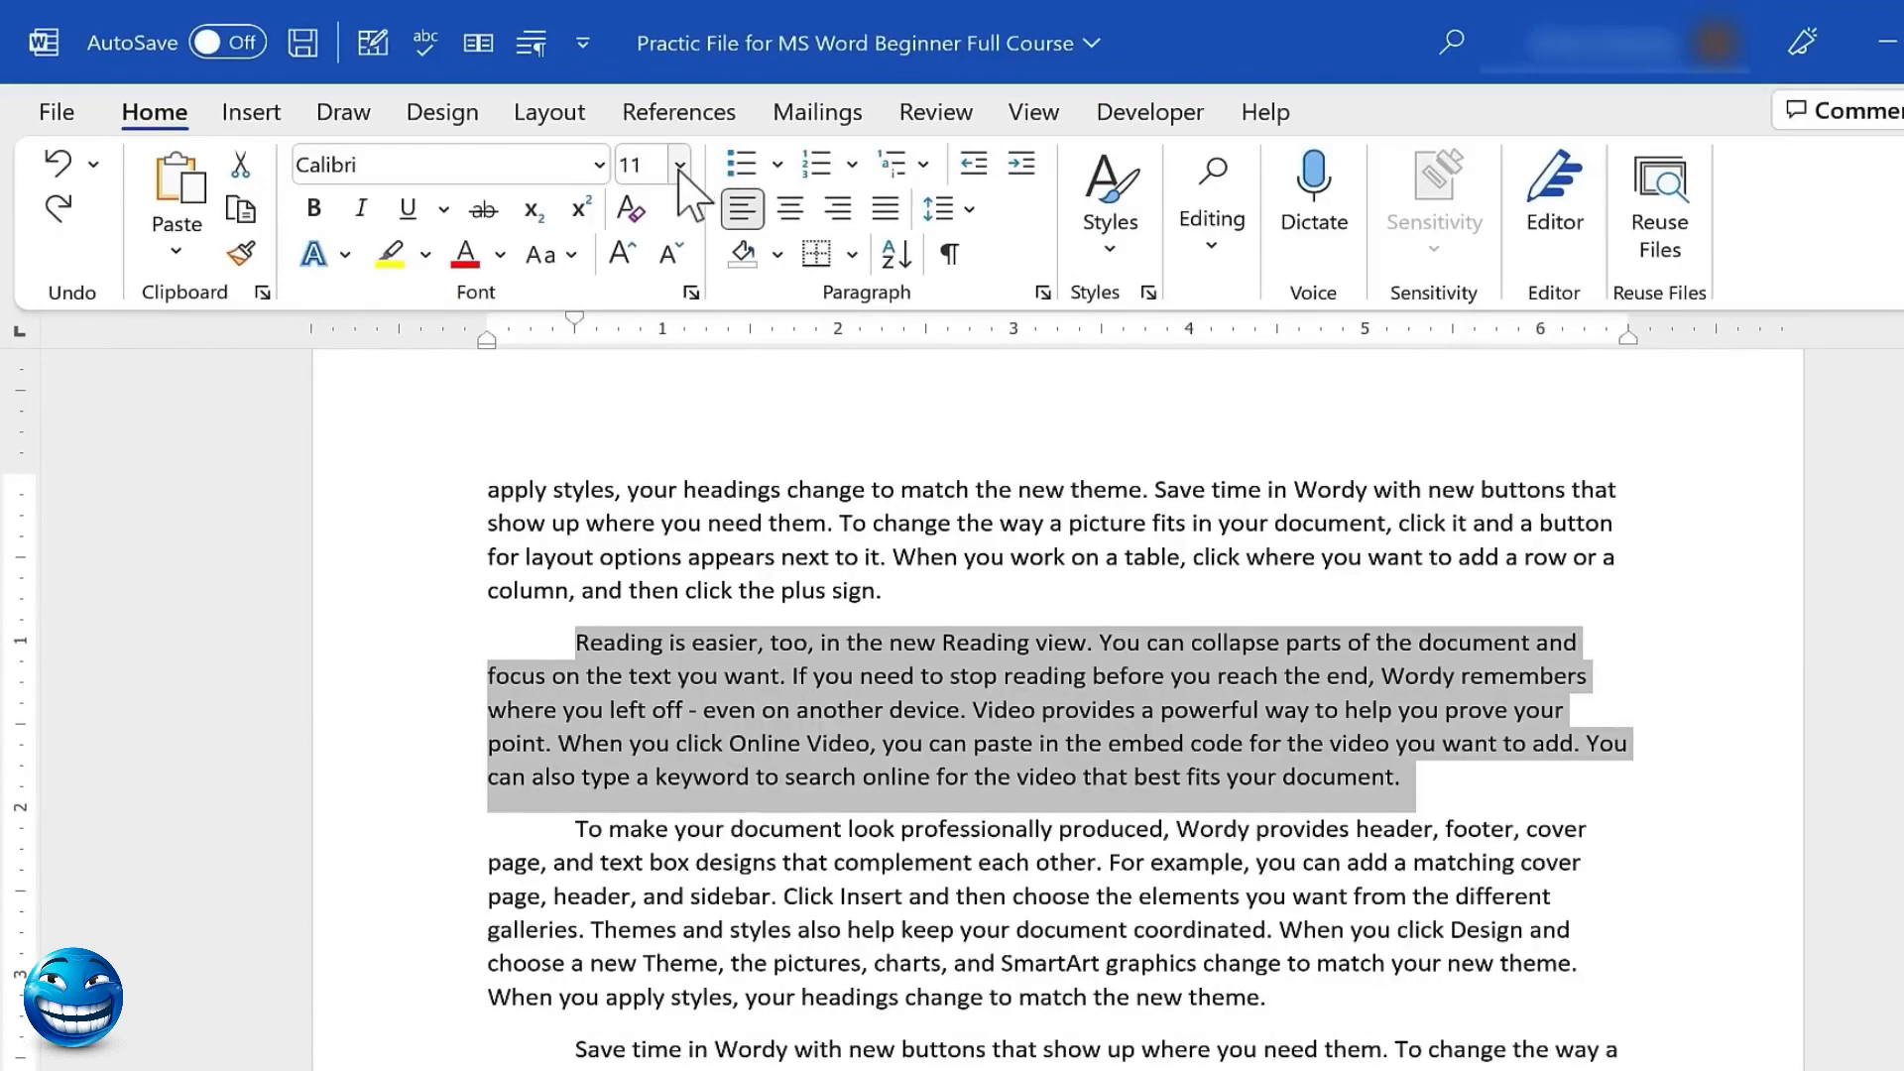
Look through the list of available fonts for the selected paragraph and leave its font as it is
{"action": "left_click", "coordinate": [605, 167]}
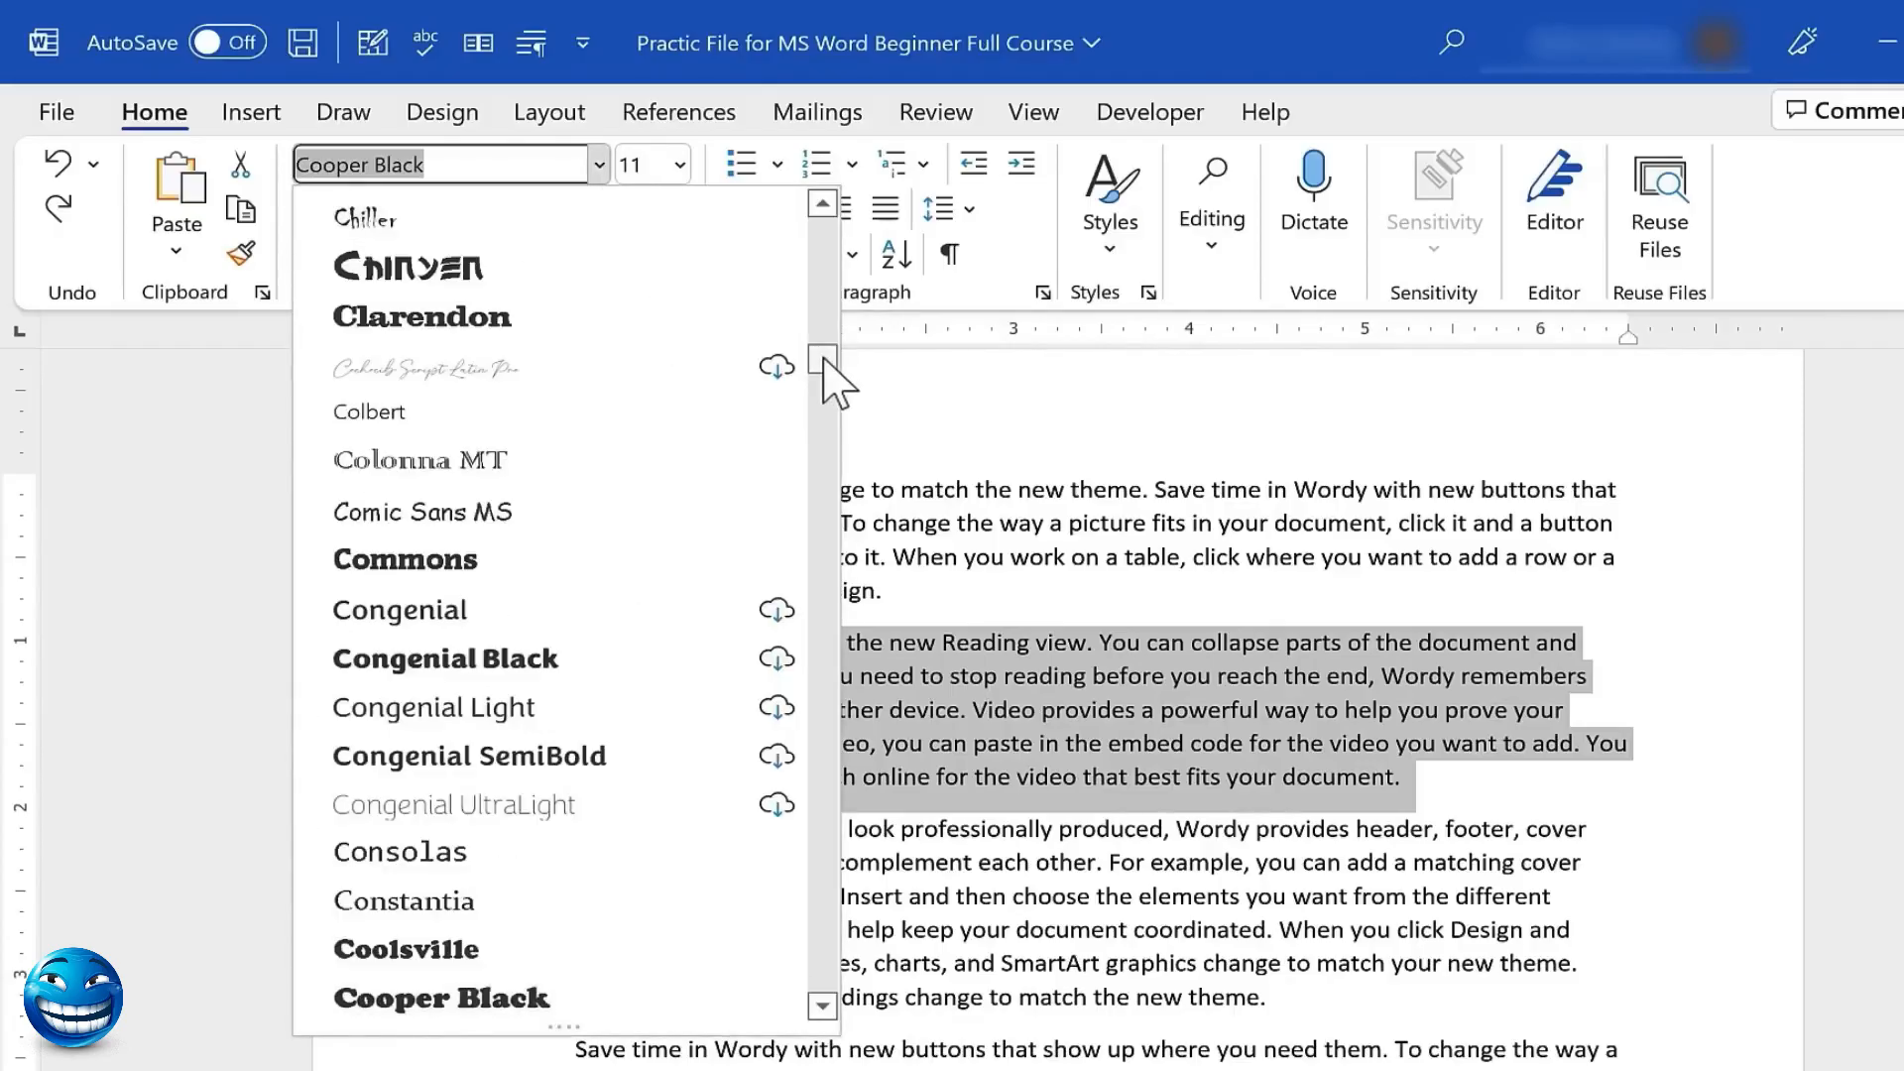
{"action": "left_click_drag", "start_coordinate": [824, 360], "coordinate": [821, 179]}
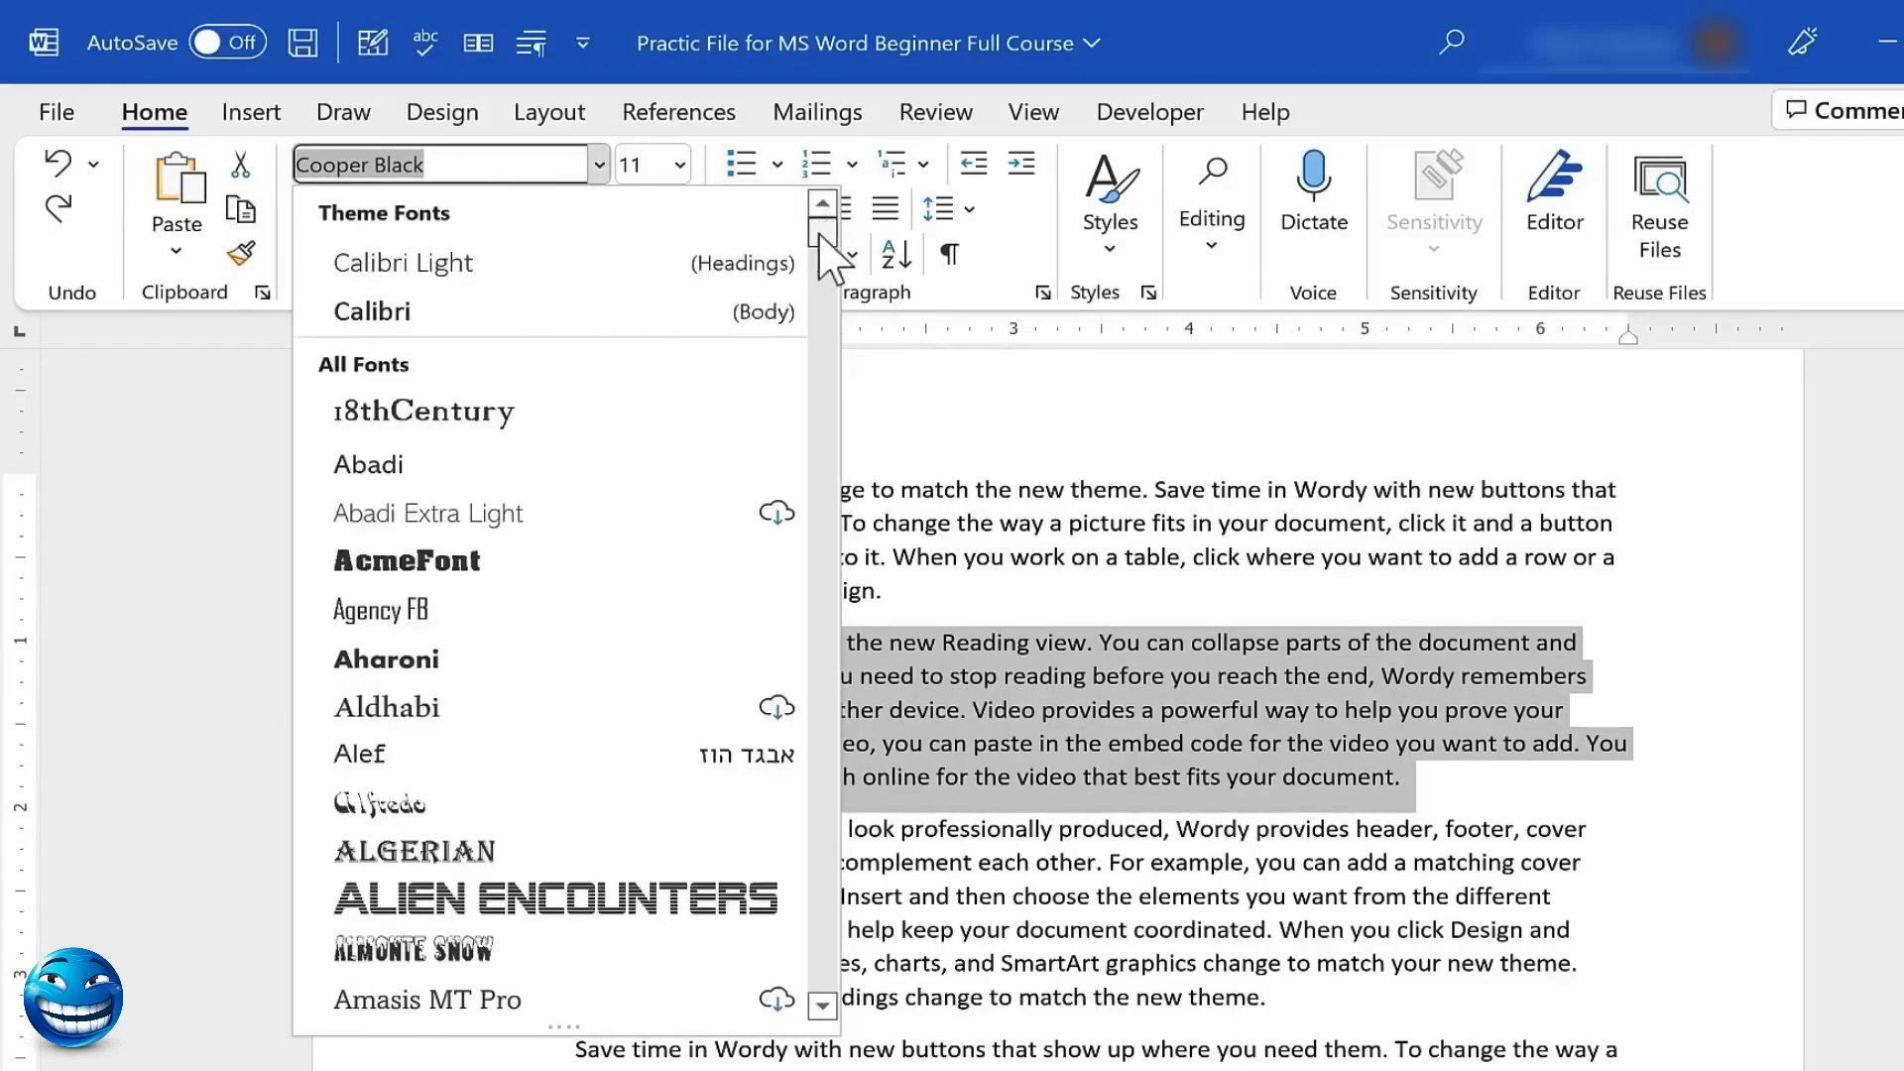
{"action": "key", "text": "Escape"}
Try the theme blue as font color for the "Reading is easier, too" paragraph and settle on the theme orange
{"action": "left_click", "coordinate": [501, 255]}
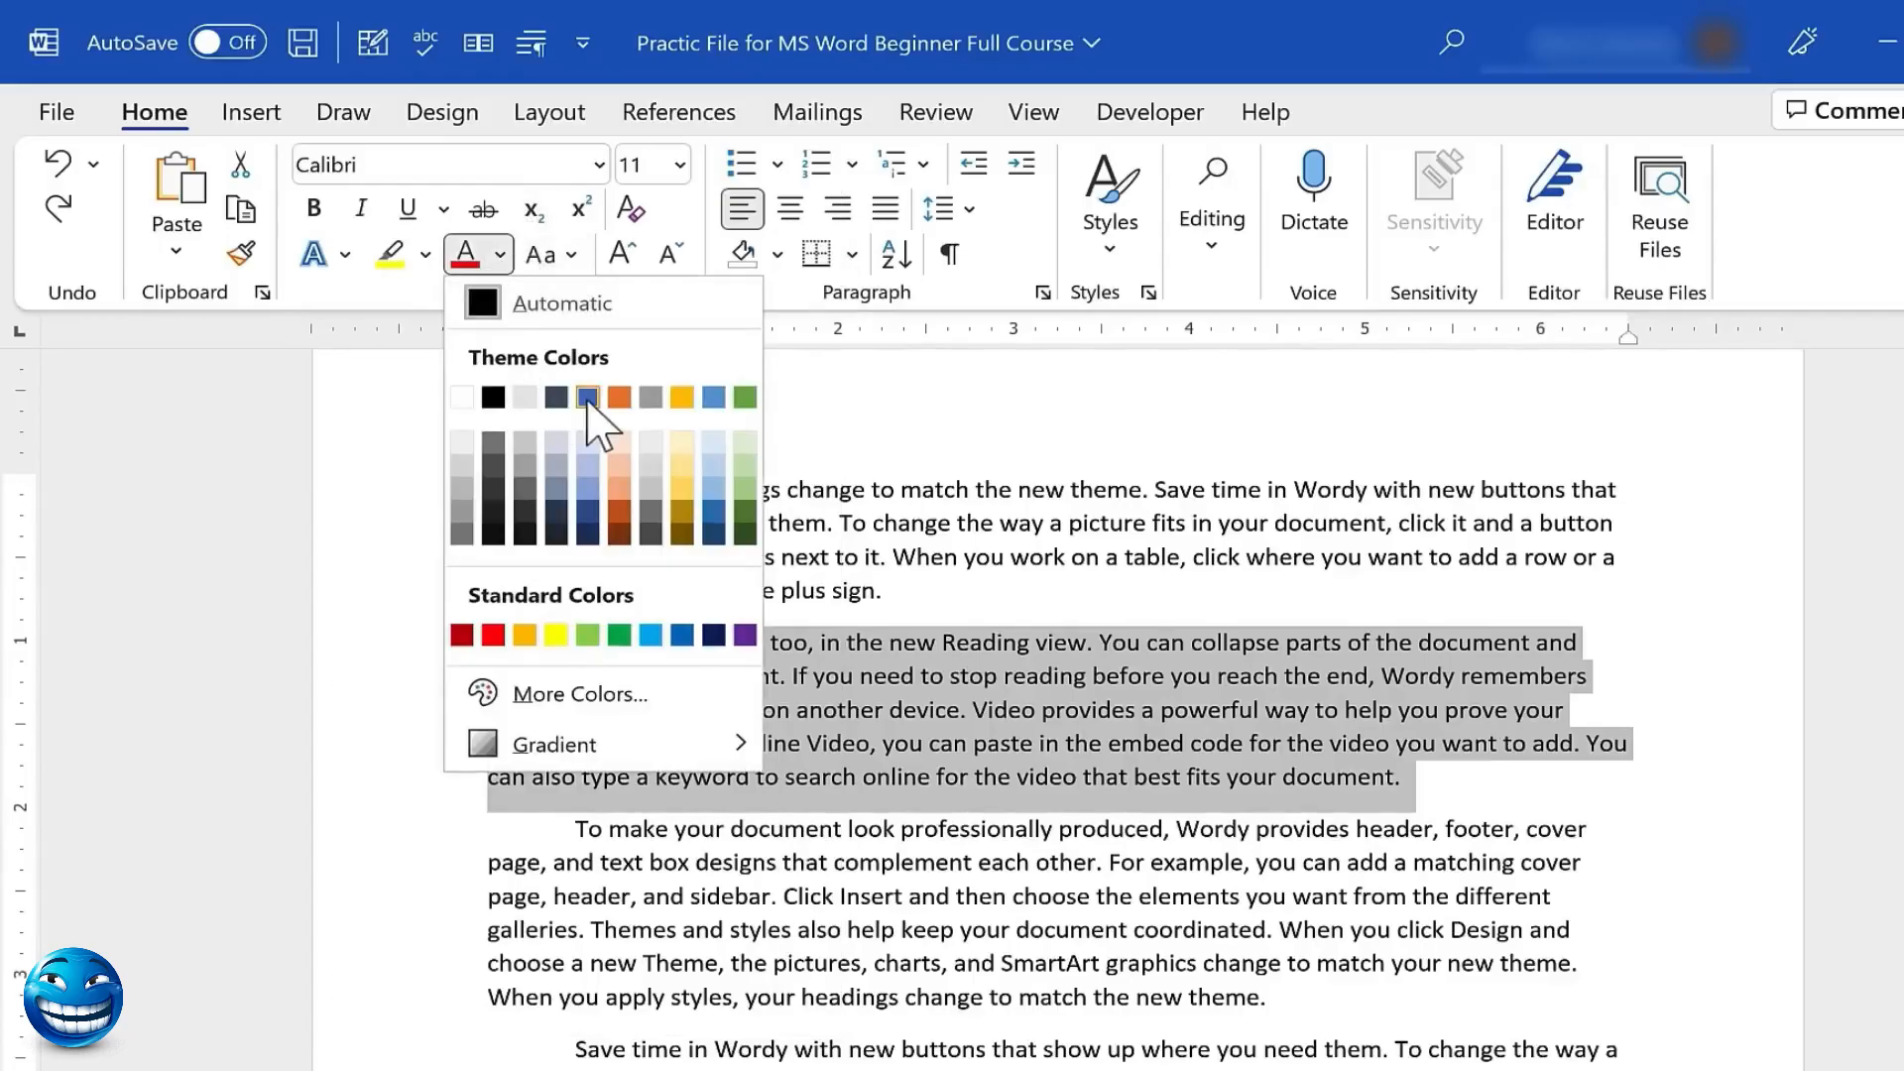
{"action": "left_click", "coordinate": [588, 397]}
{"action": "left_click", "coordinate": [501, 255]}
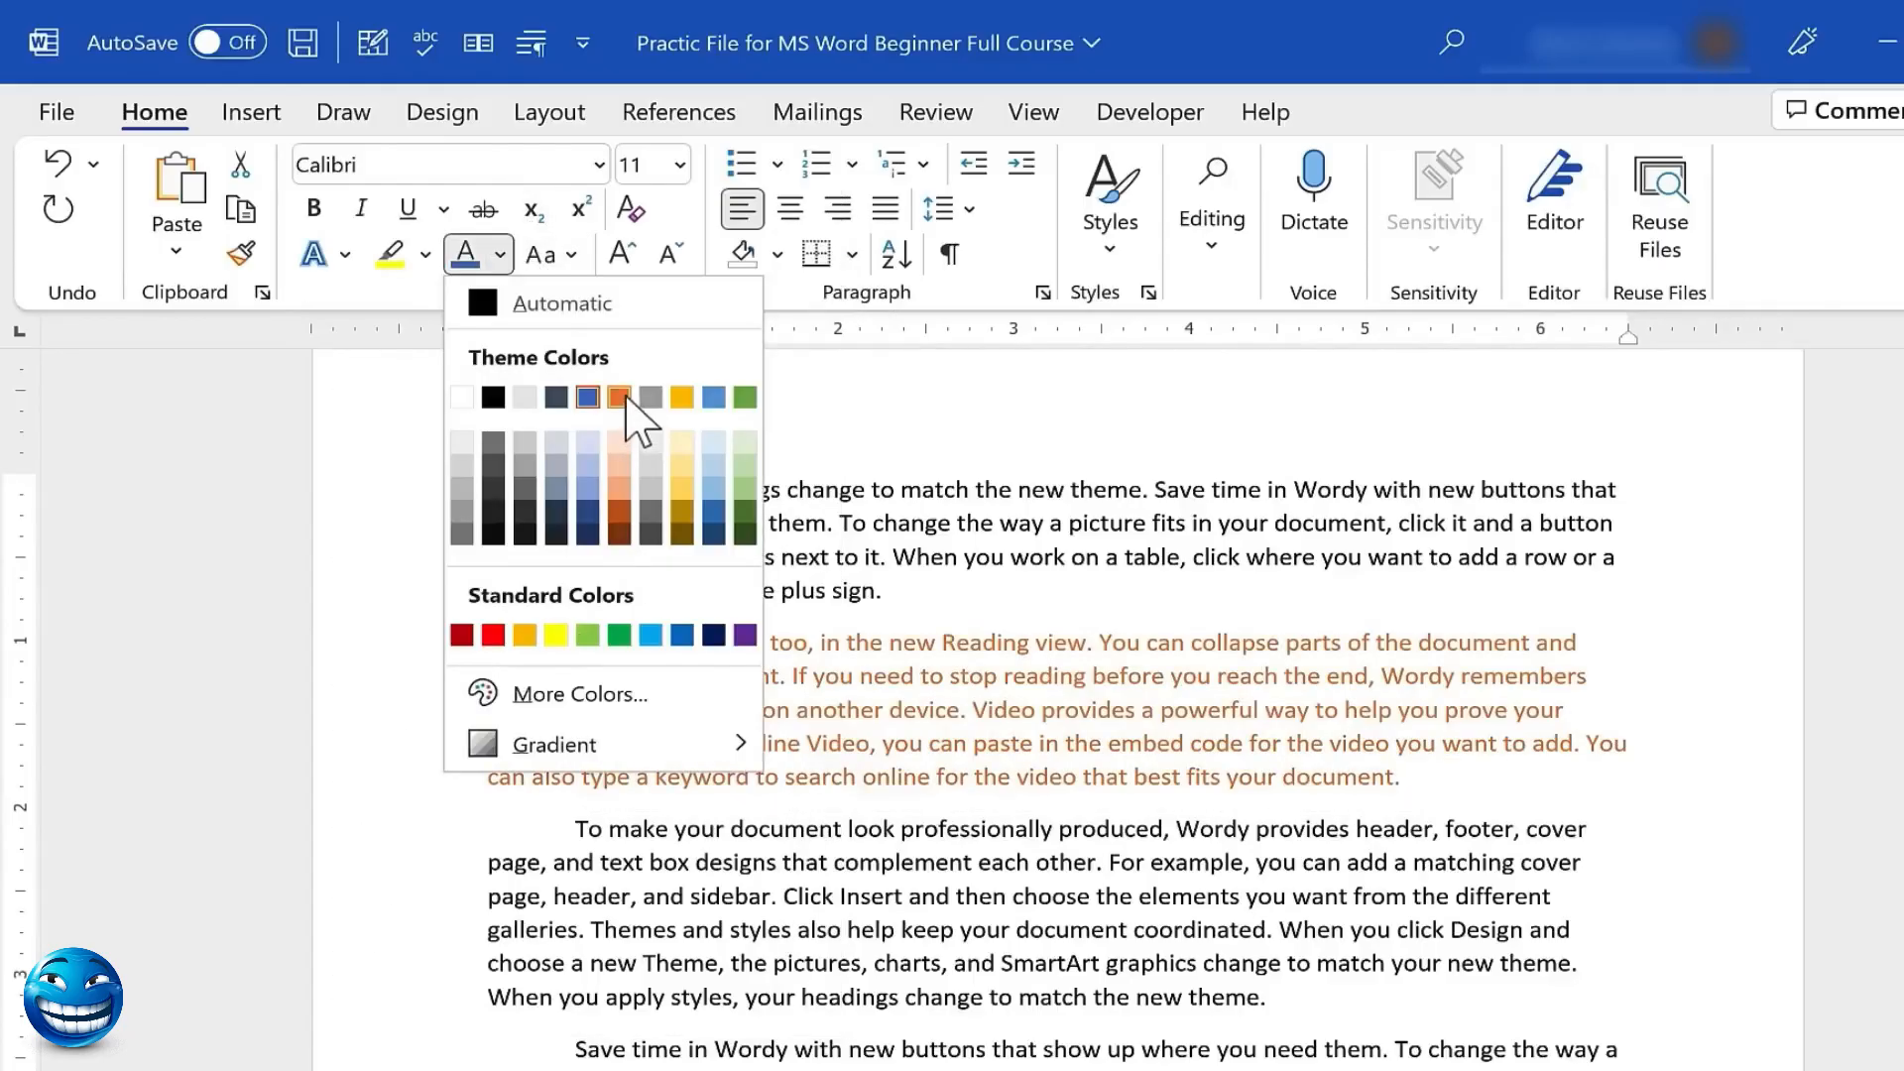
{"action": "left_click", "coordinate": [619, 398]}
Make the orange paragraph bold and italic, and try underline and strikethrough on it without keeping them
{"action": "left_click", "coordinate": [315, 209]}
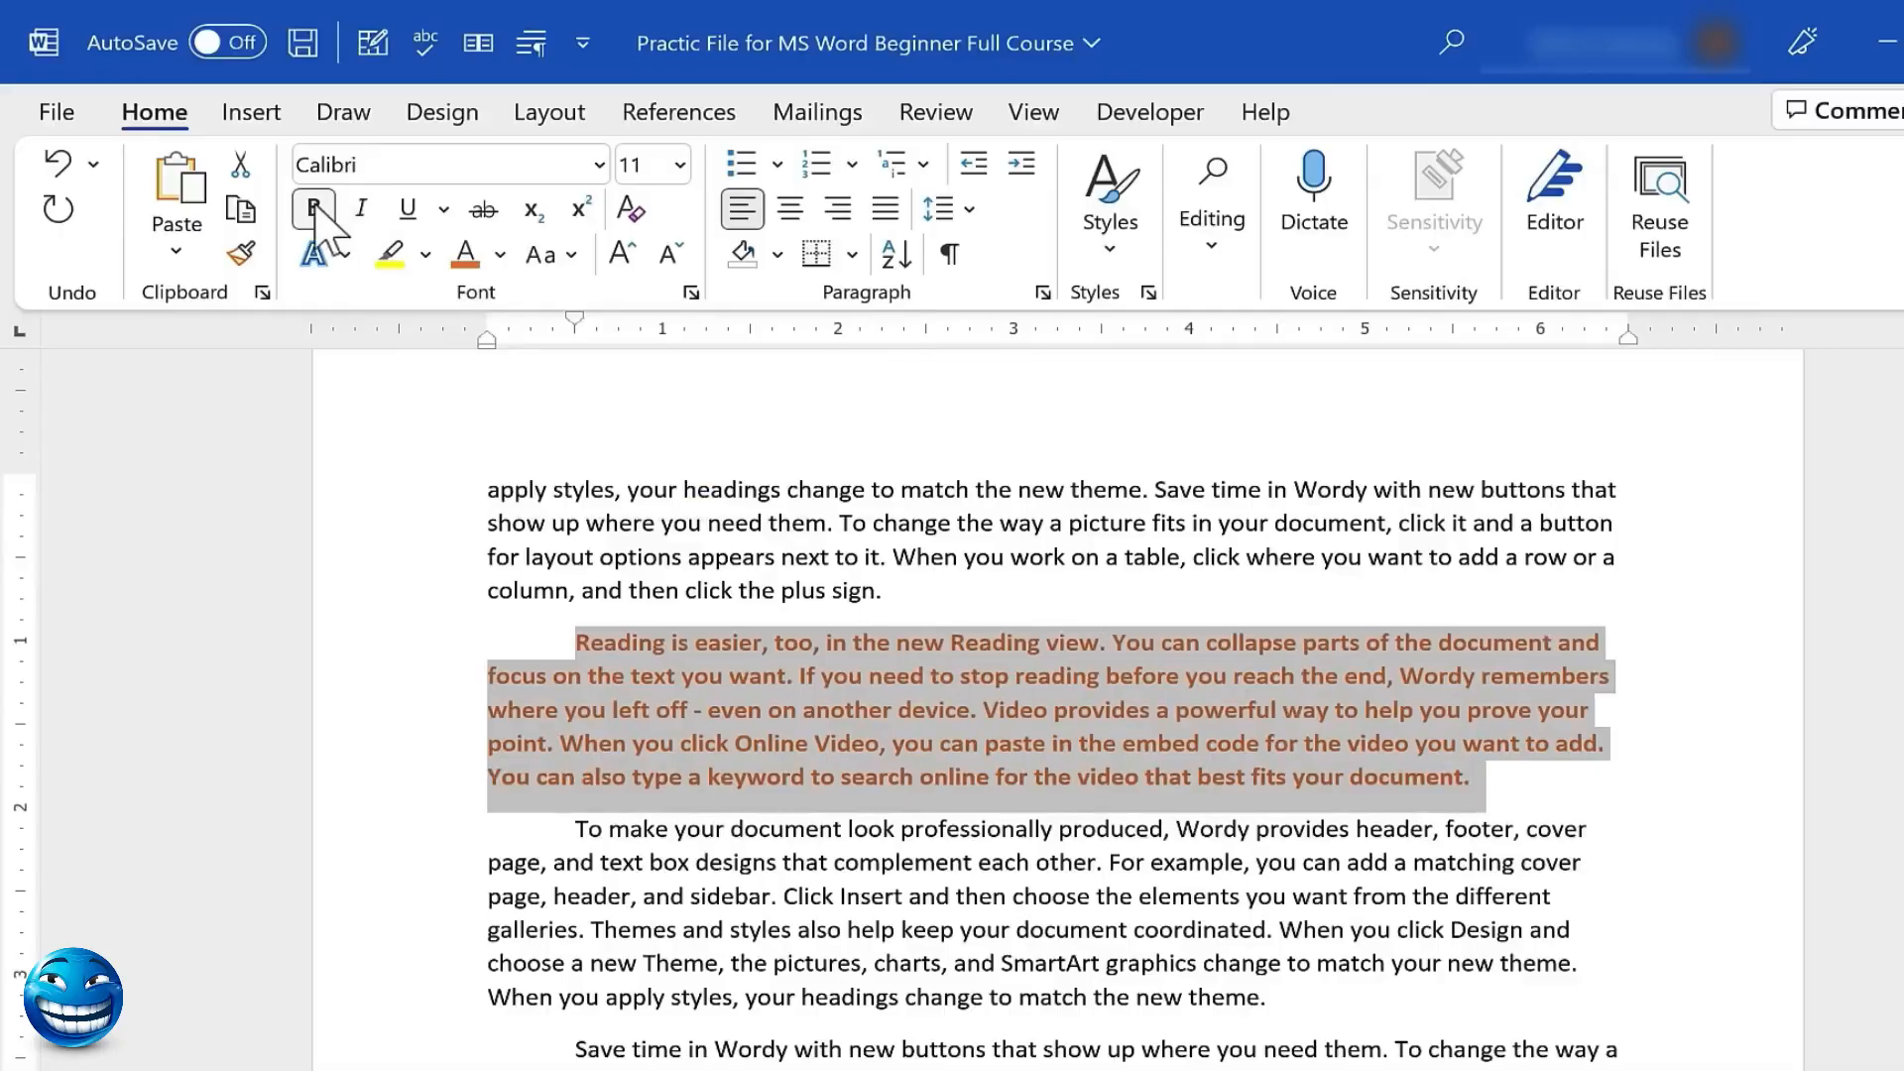
{"action": "left_click", "coordinate": [360, 208]}
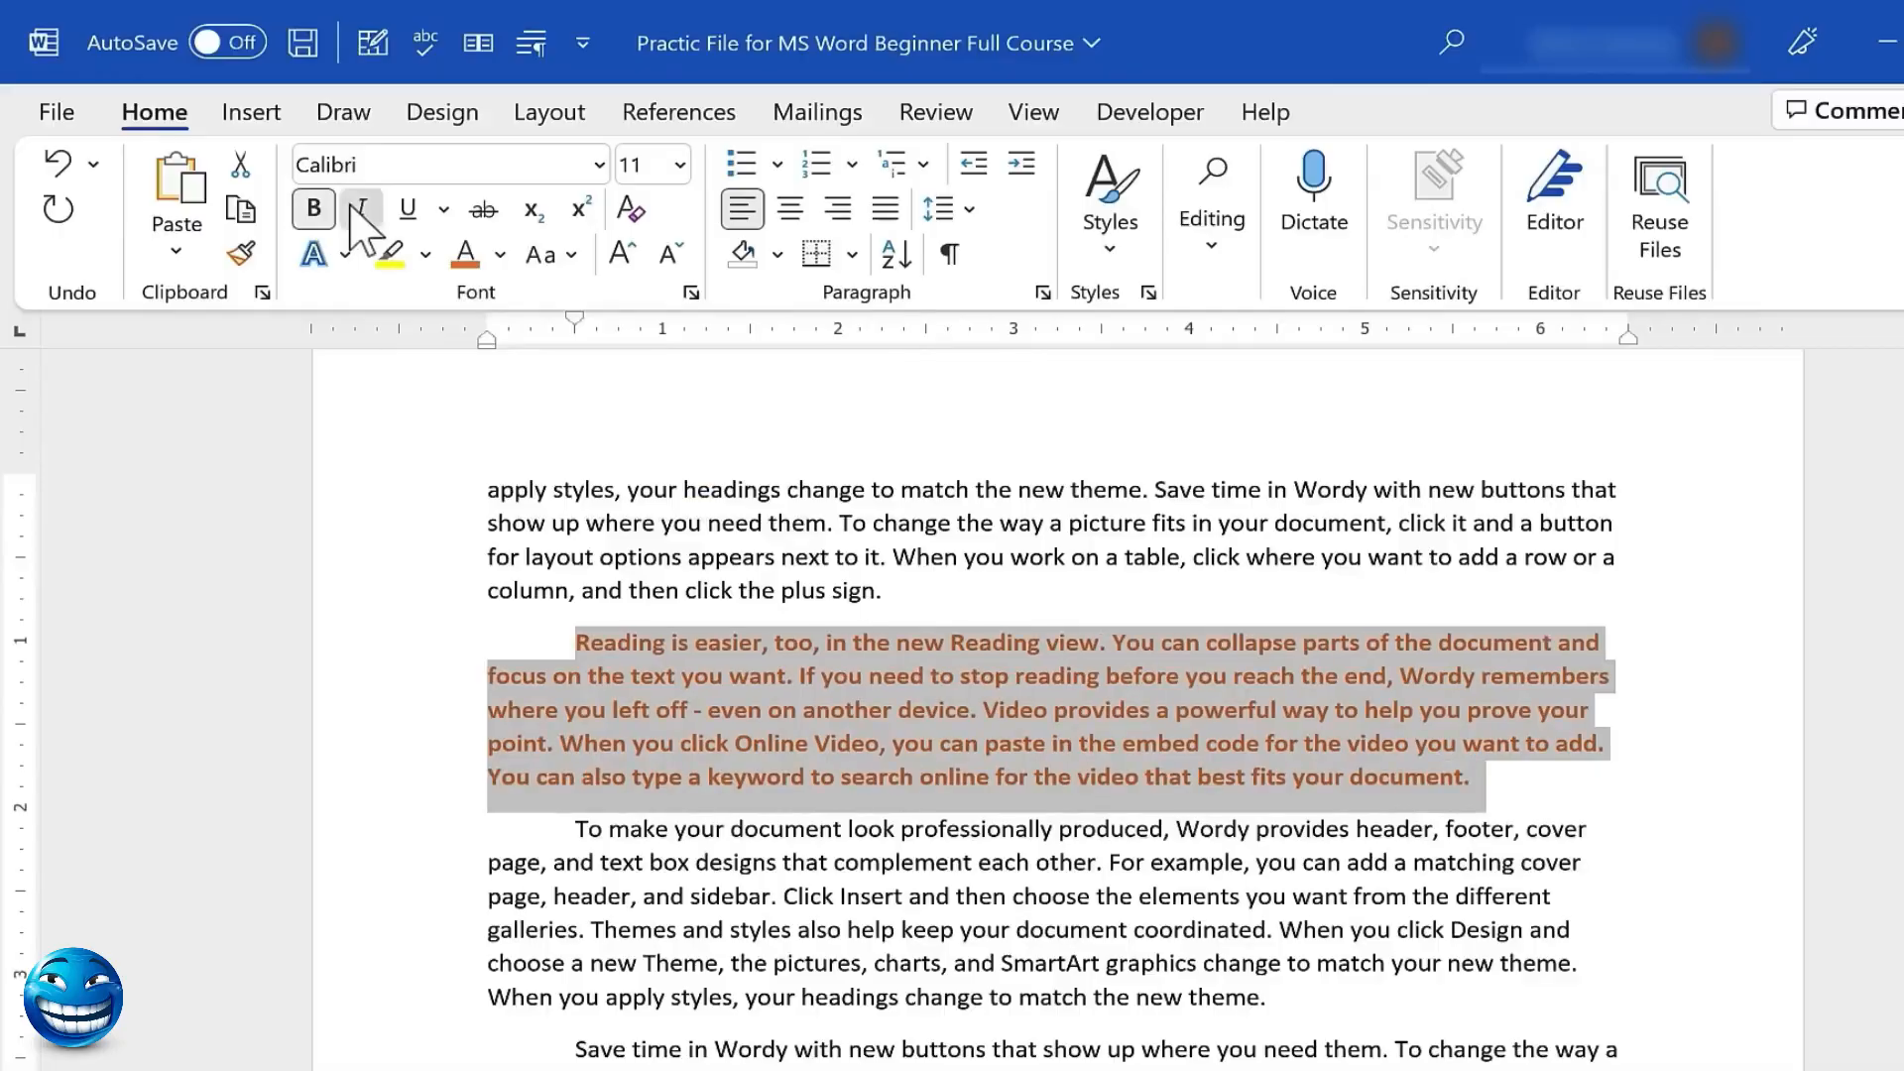
{"action": "left_click", "coordinate": [408, 211]}
{"action": "left_click", "coordinate": [407, 211]}
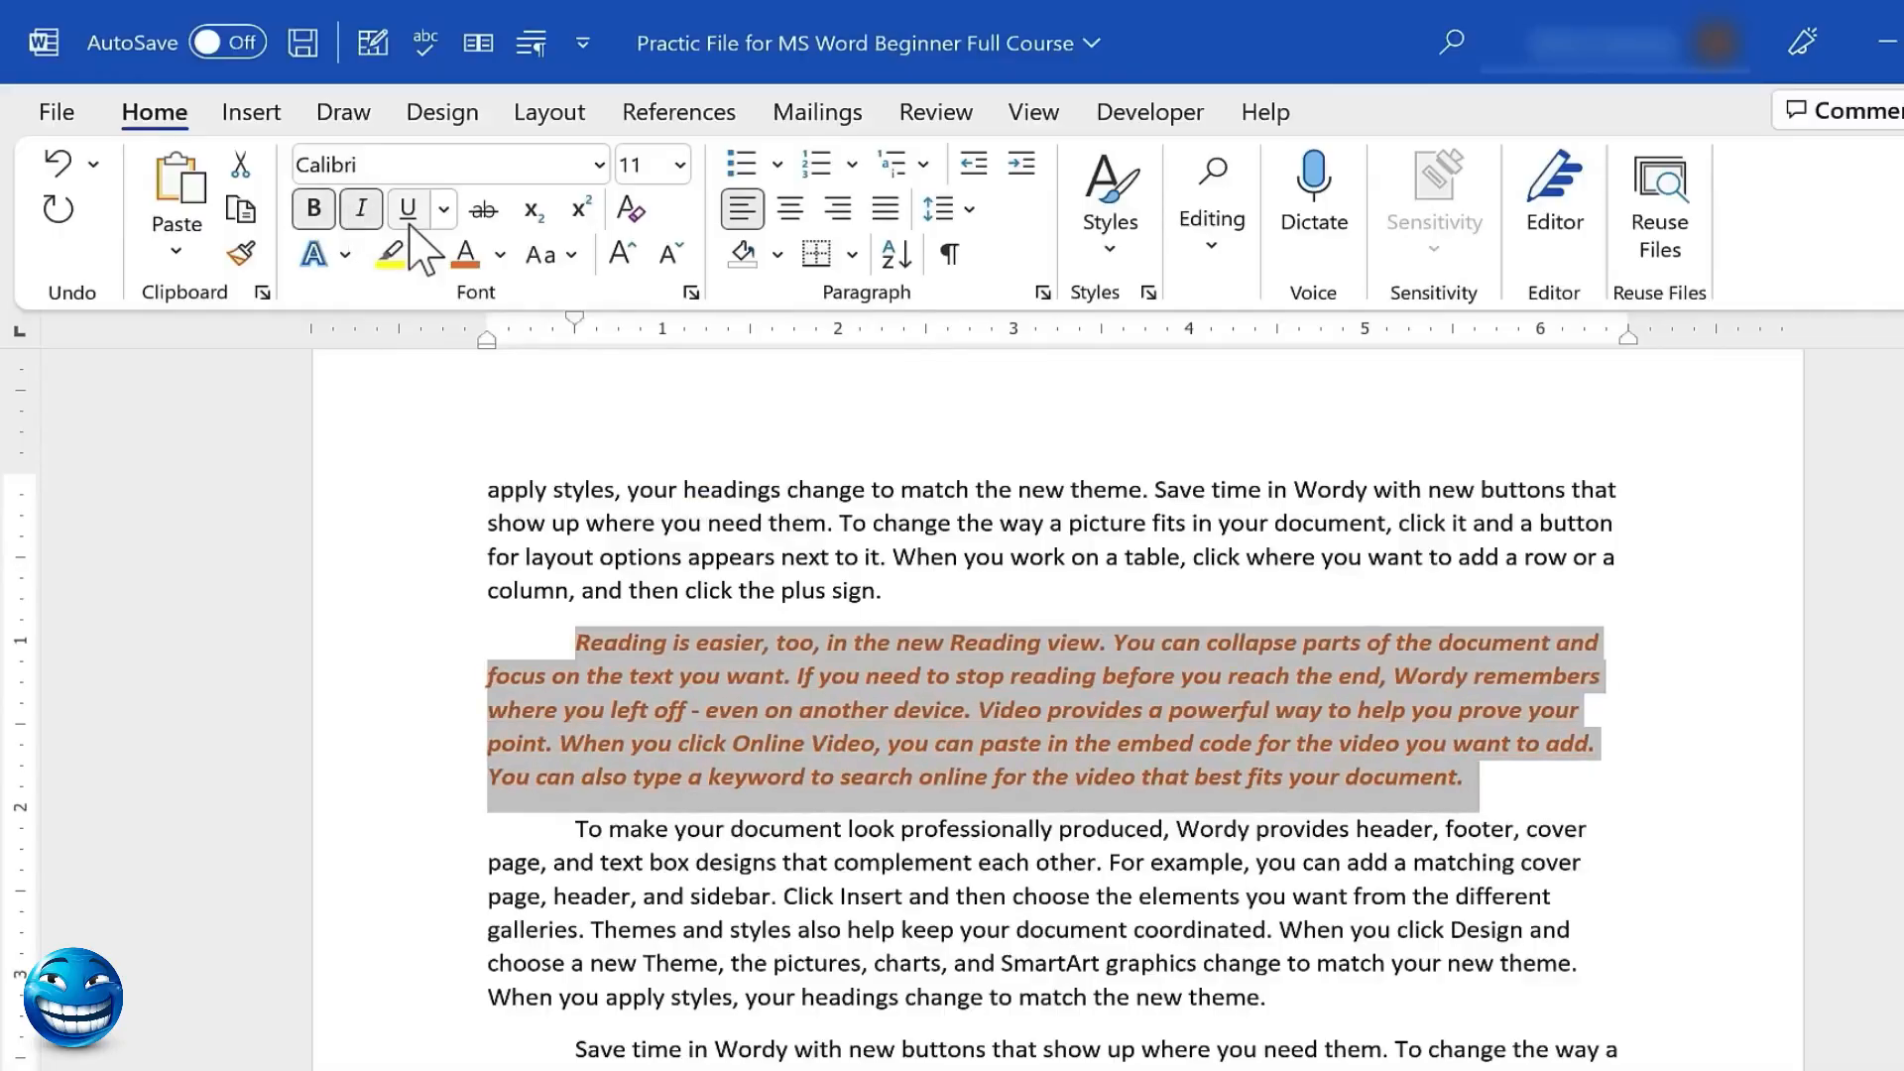
{"action": "left_click", "coordinate": [482, 210]}
{"action": "left_click", "coordinate": [484, 211]}
Try UPPERCASE and Capitalize Each Word on the orange paragraph and finish with Sentence case
{"action": "left_click", "coordinate": [543, 255]}
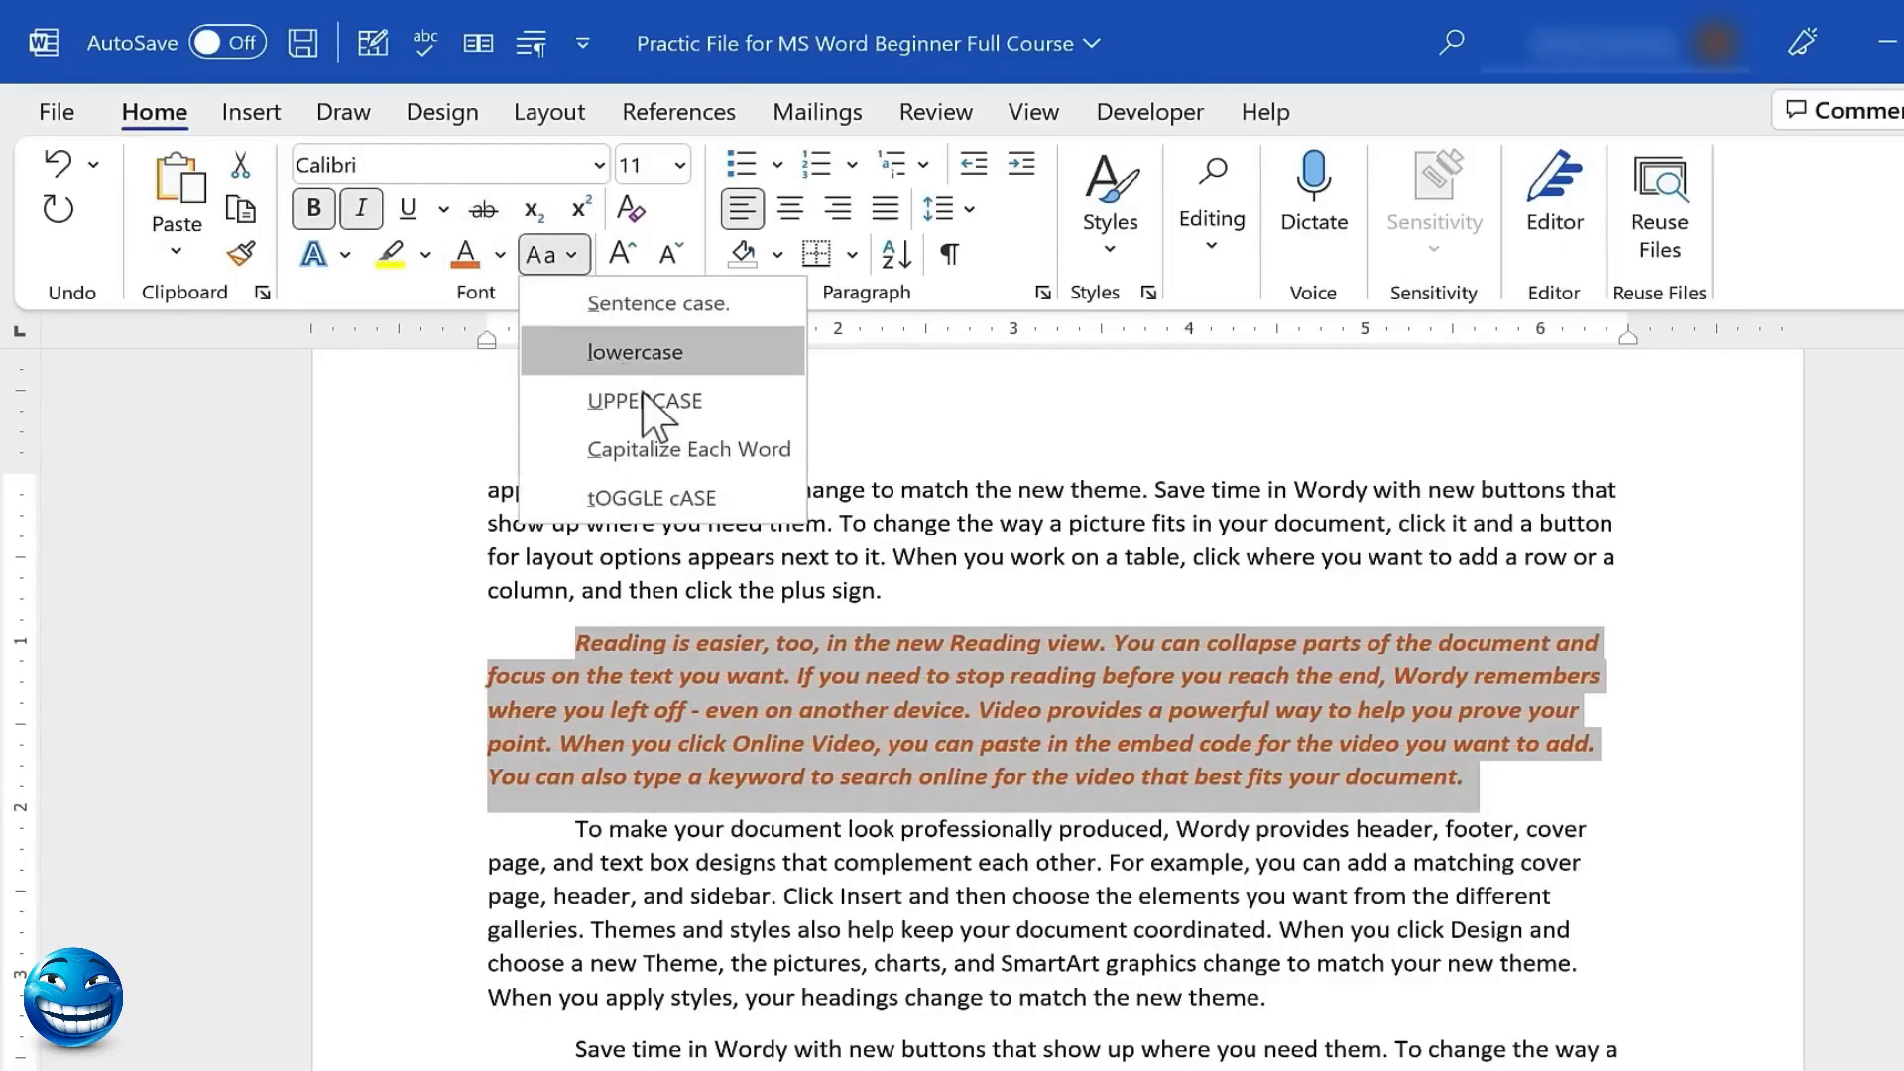
{"action": "left_click", "coordinate": [646, 399]}
{"action": "left_click", "coordinate": [544, 255]}
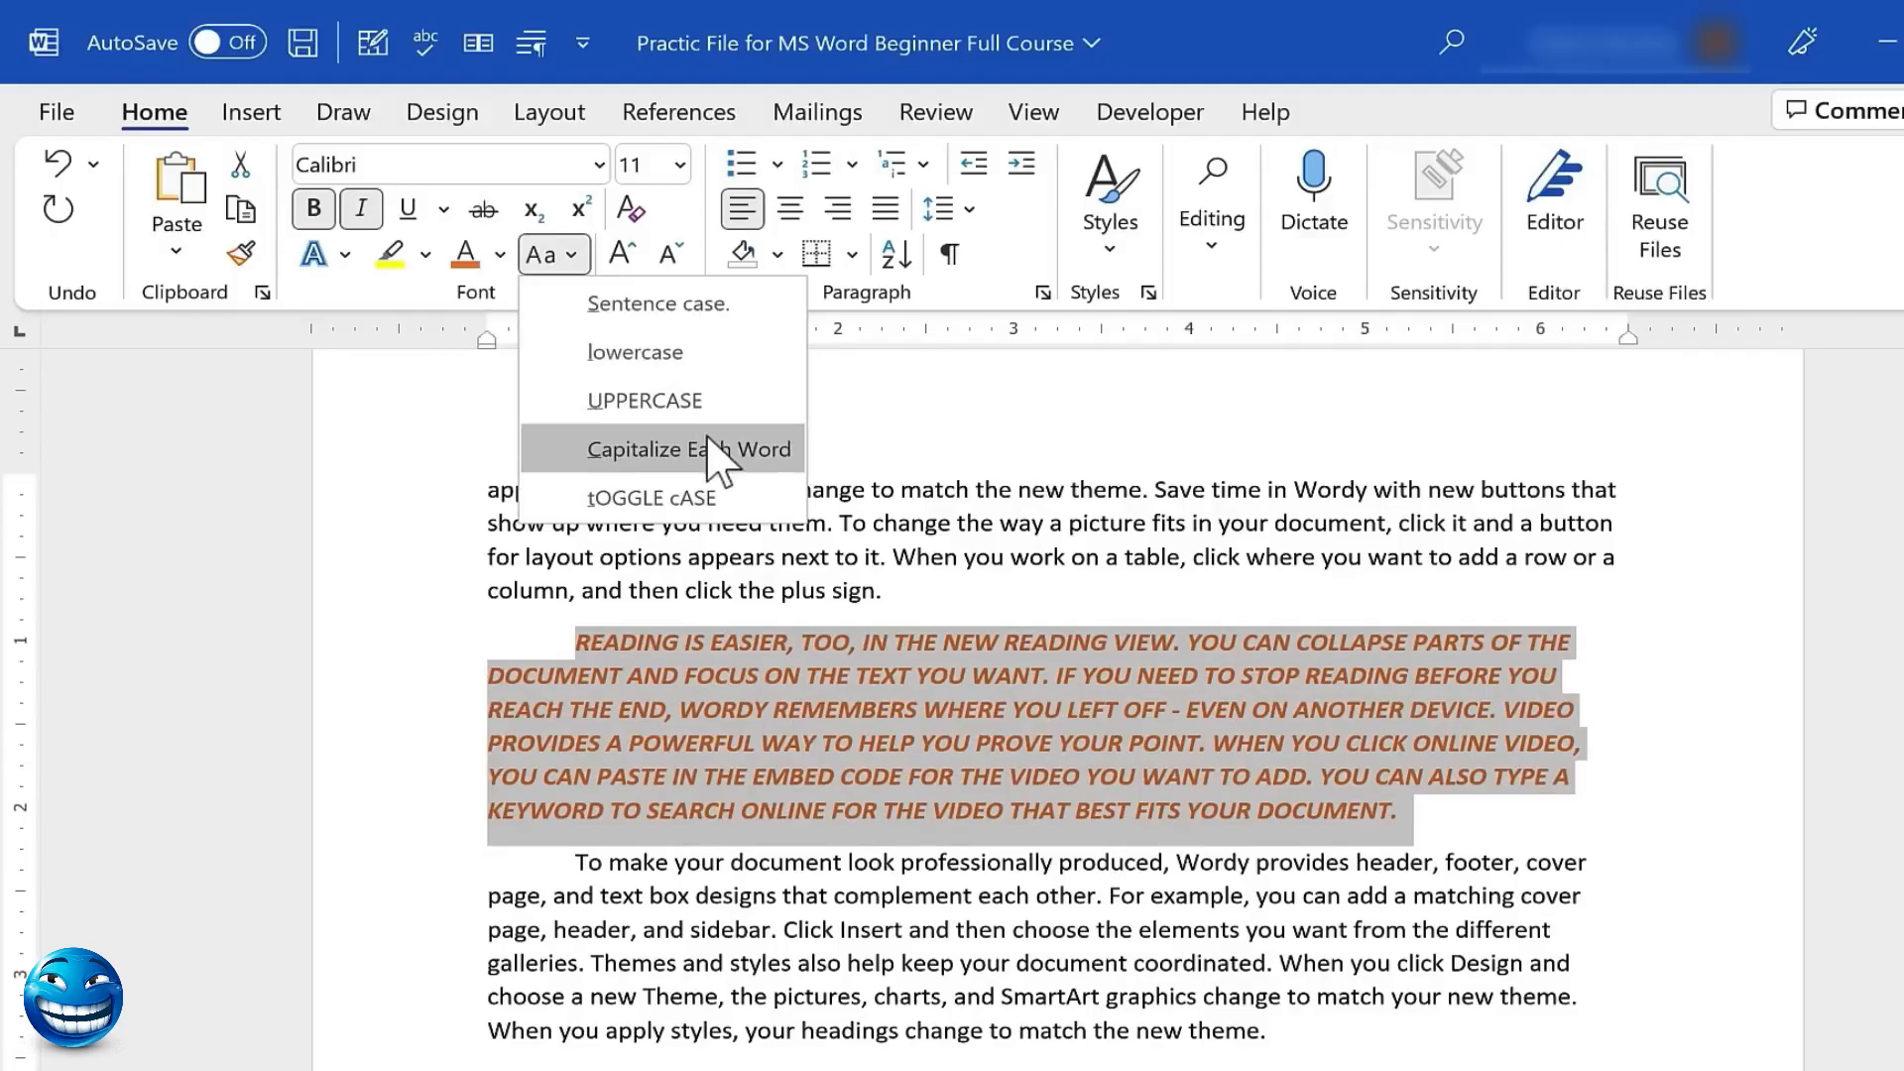
{"action": "left_click", "coordinate": [662, 444]}
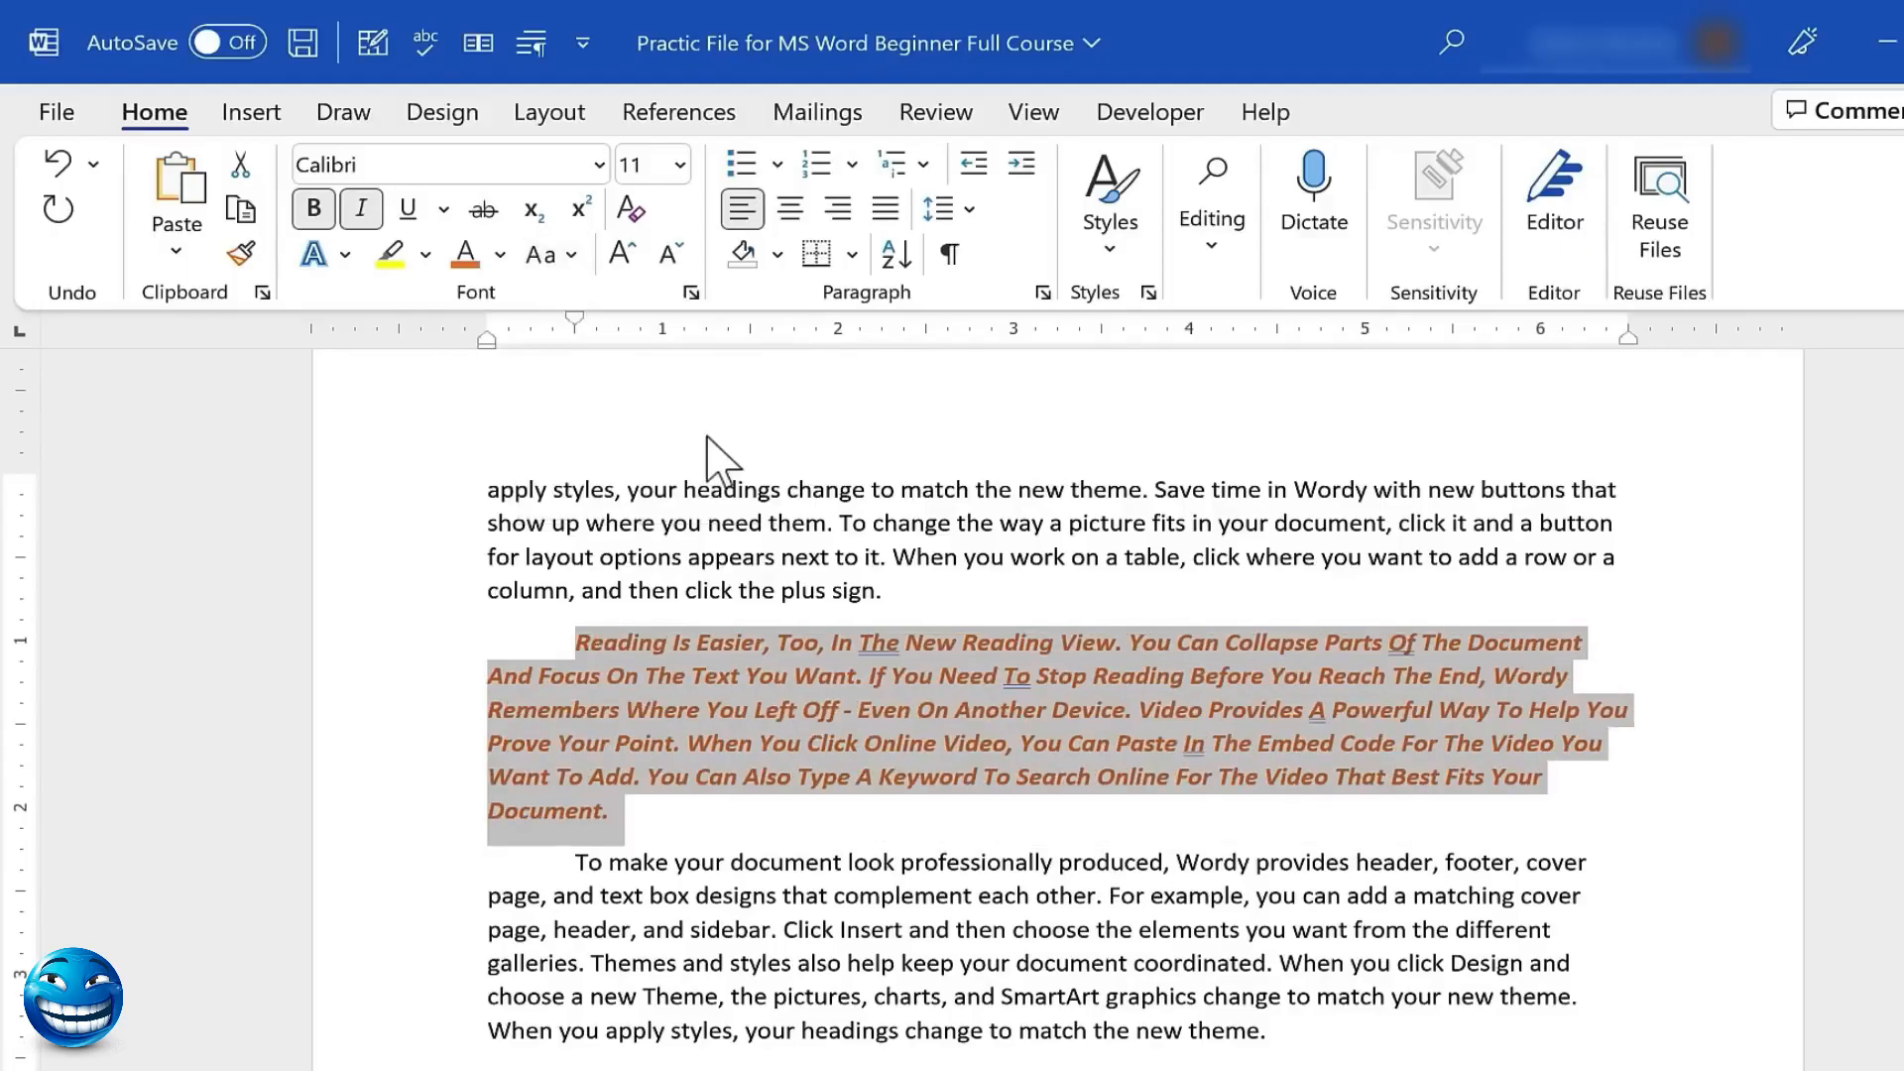
{"action": "left_click", "coordinate": [543, 255]}
{"action": "left_click", "coordinate": [607, 307]}
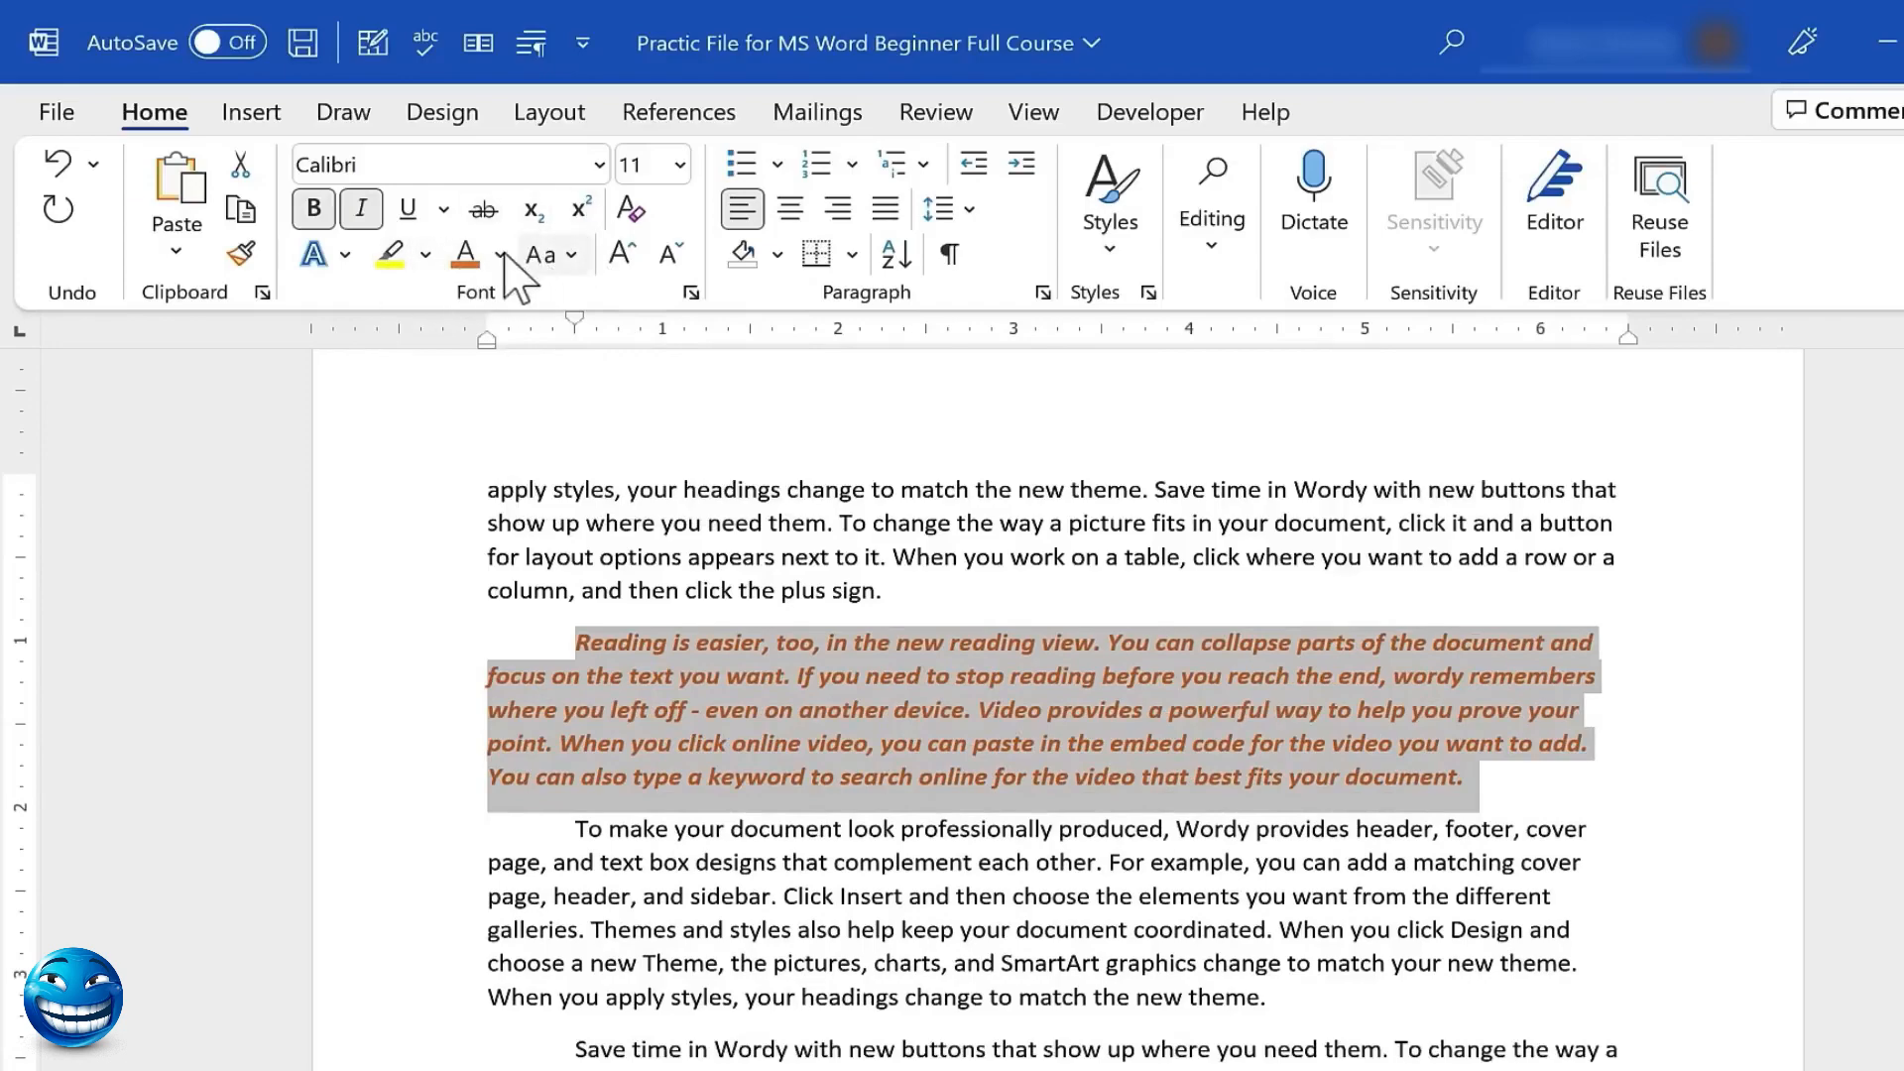
Grow the orange paragraph's font stepwise to size 16 and shrink it back to 11
{"action": "left_click", "coordinate": [621, 254]}
{"action": "left_click", "coordinate": [631, 262]}
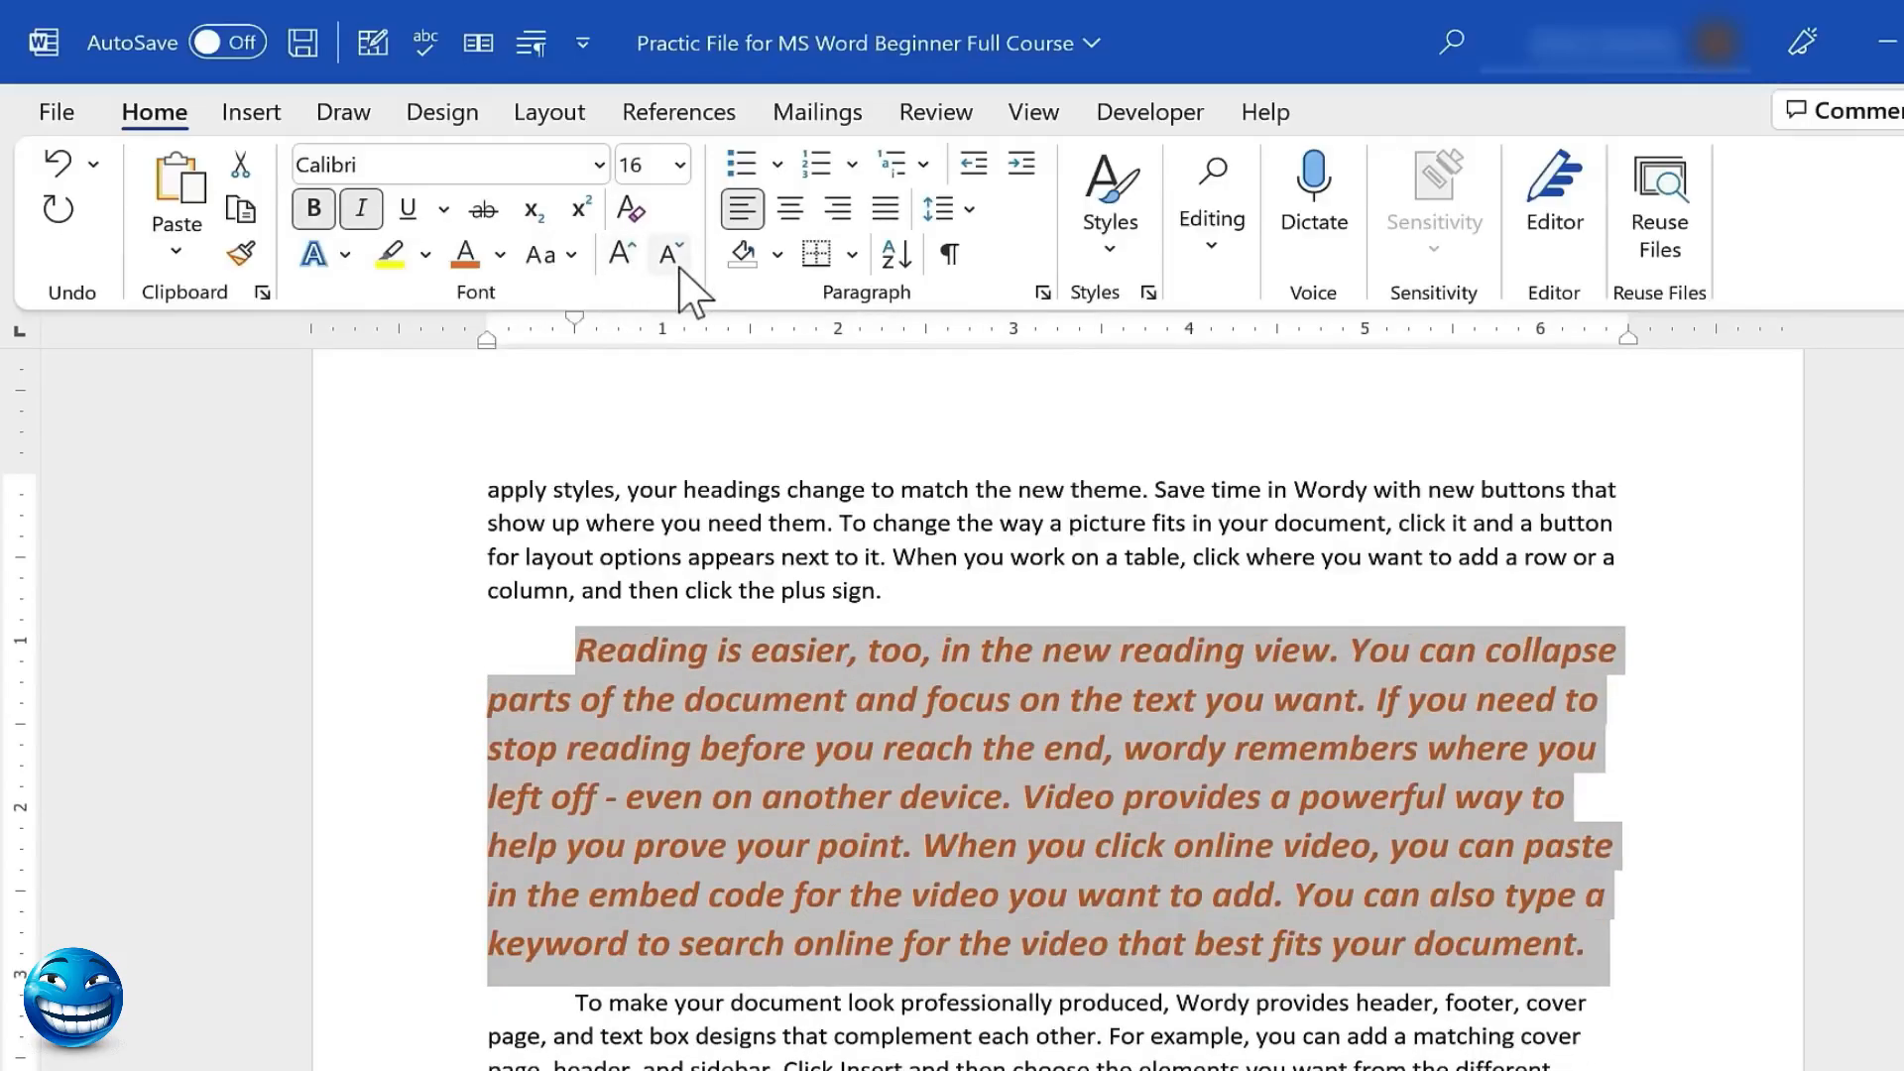
{"action": "left_click", "coordinate": [680, 267]}
{"action": "left_click", "coordinate": [679, 268]}
{"action": "left_click", "coordinate": [680, 268]}
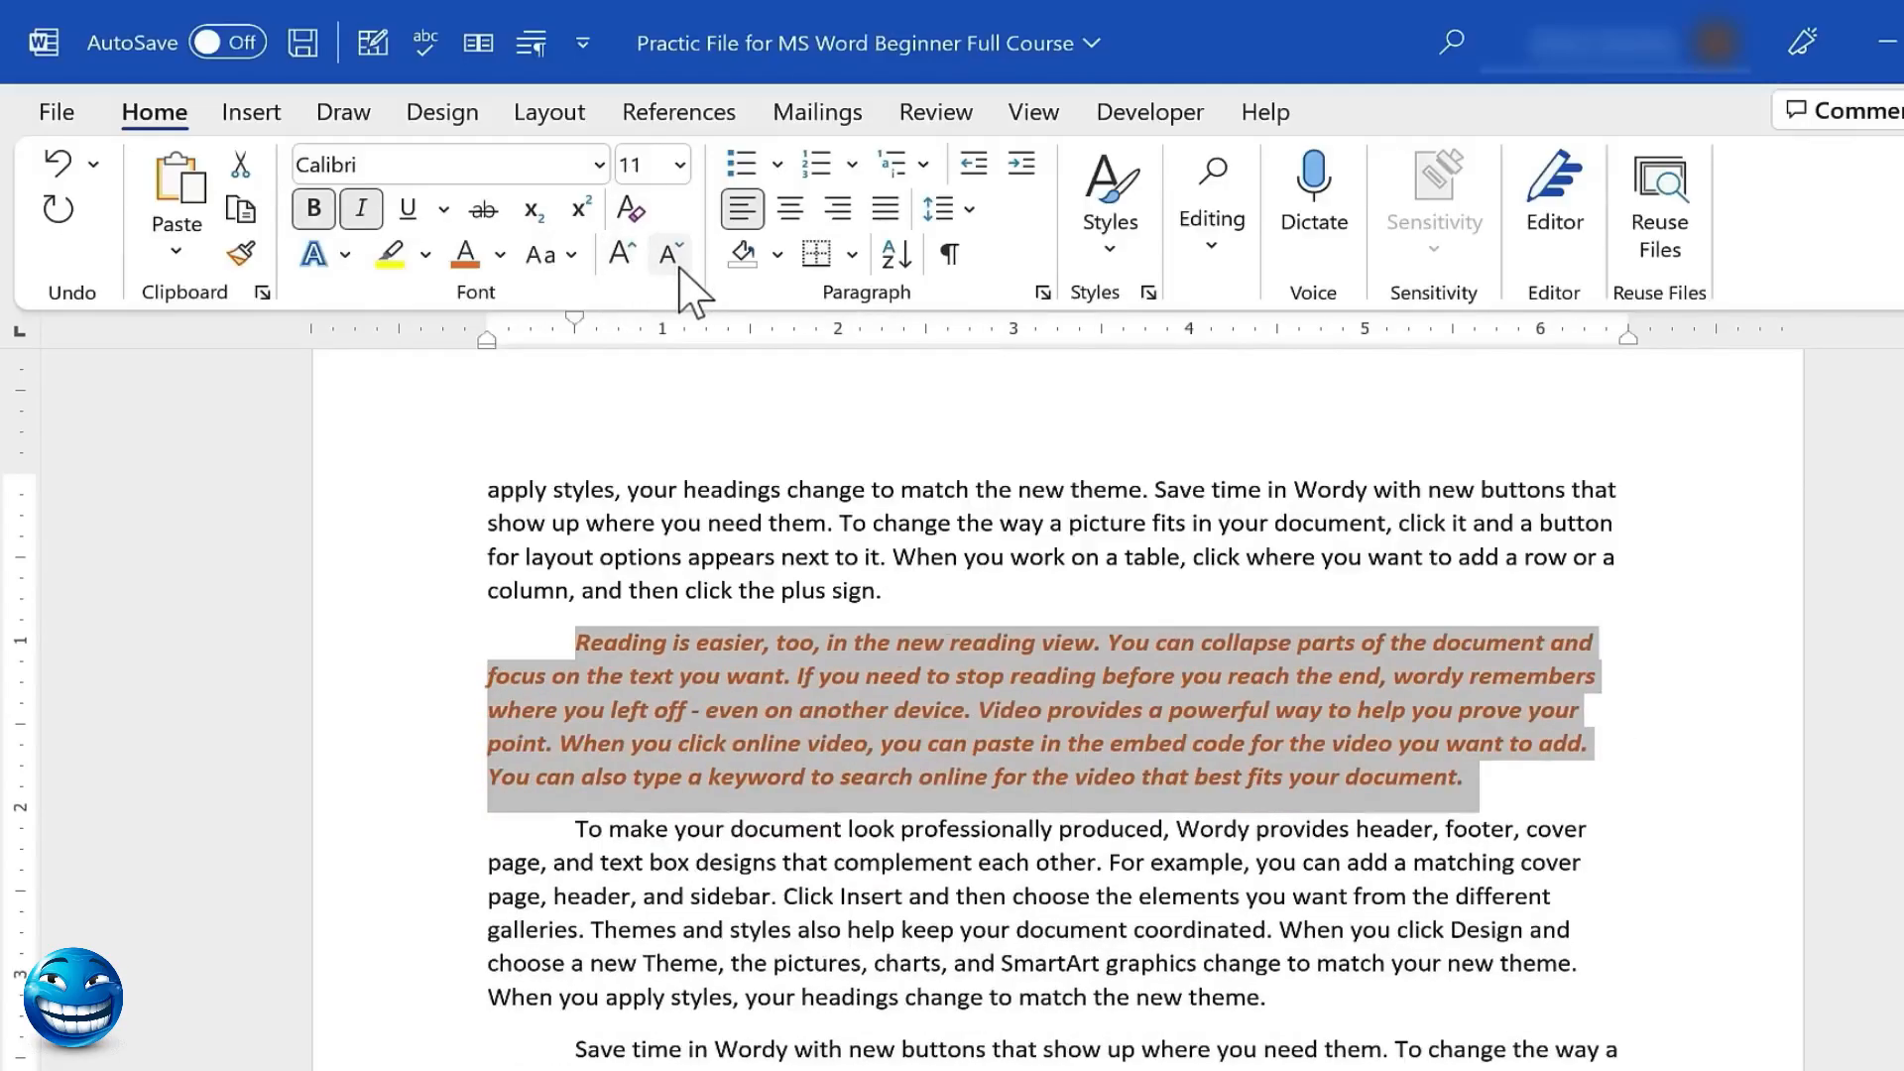
Open the full font settings for the "To make your document look professionally produced" paragraph and browse the font list
{"action": "left_click", "coordinate": [650, 863]}
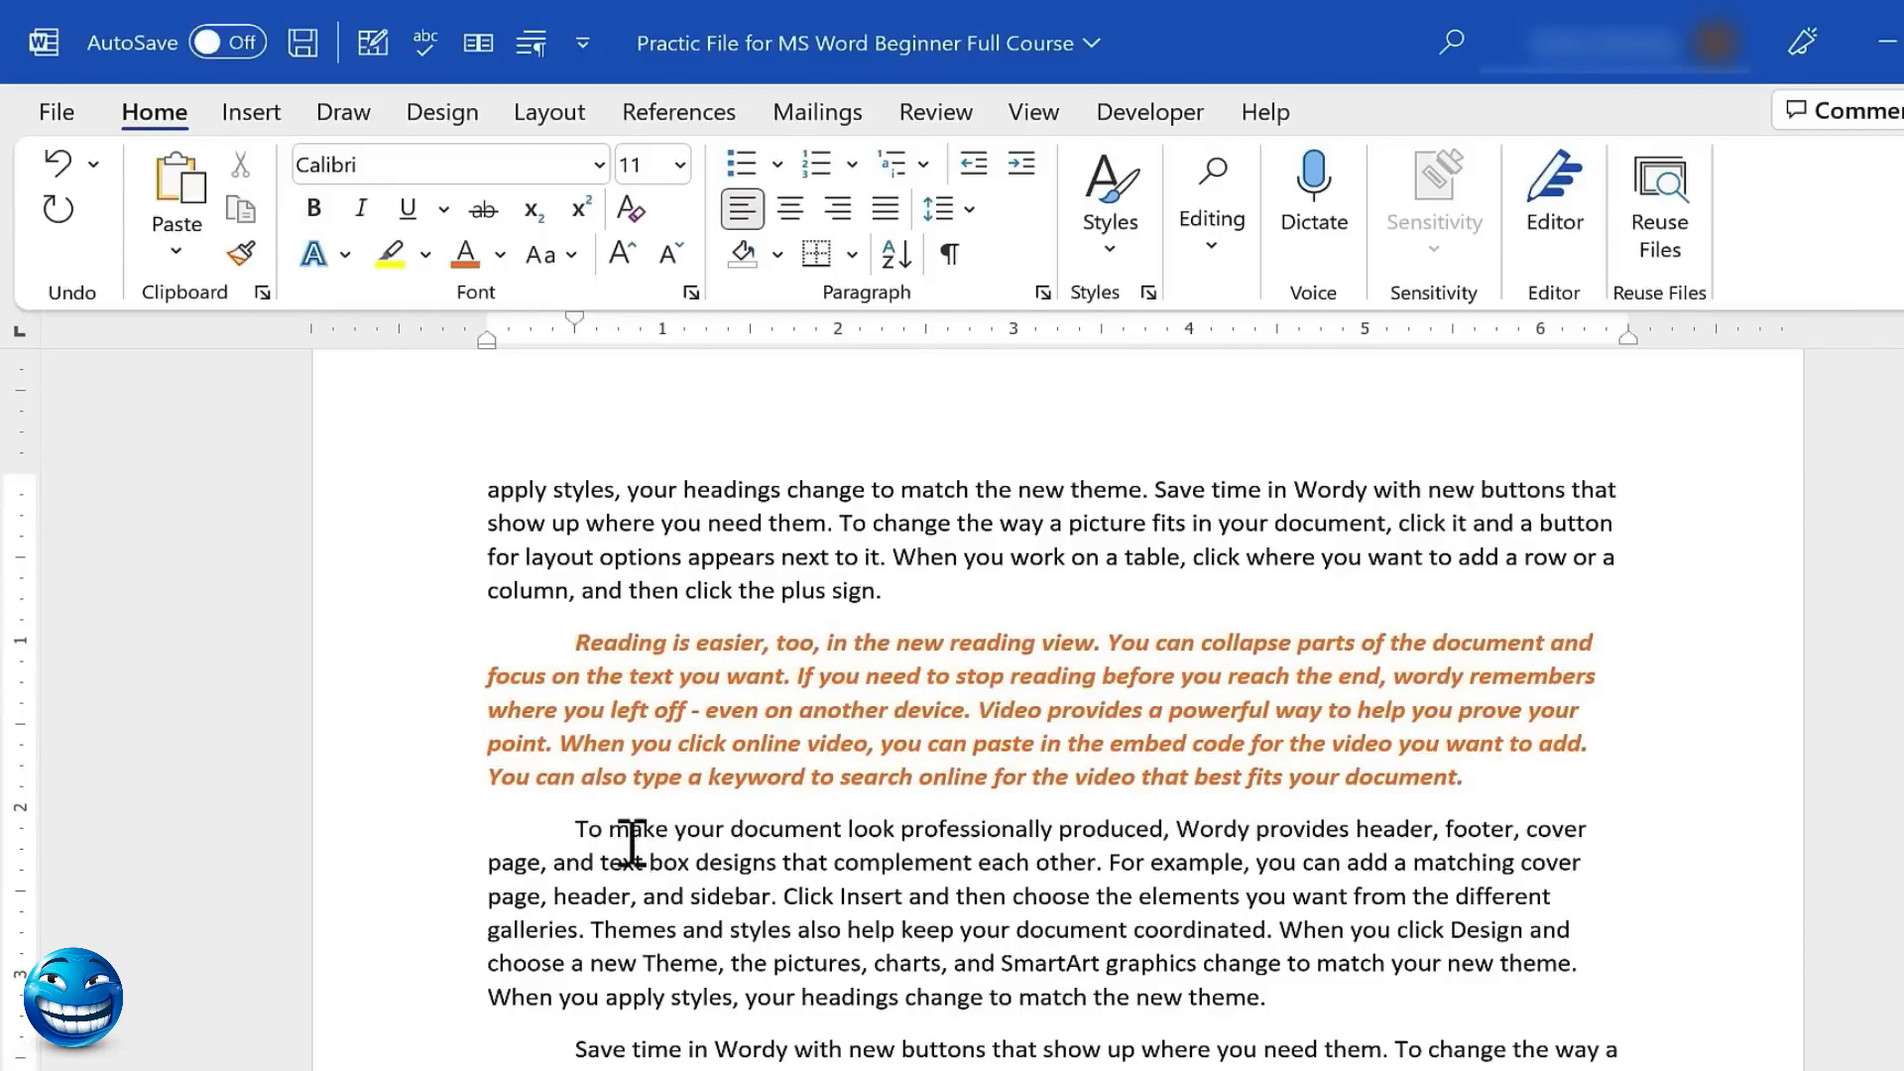
{"action": "triple_click", "coordinate": [777, 853]}
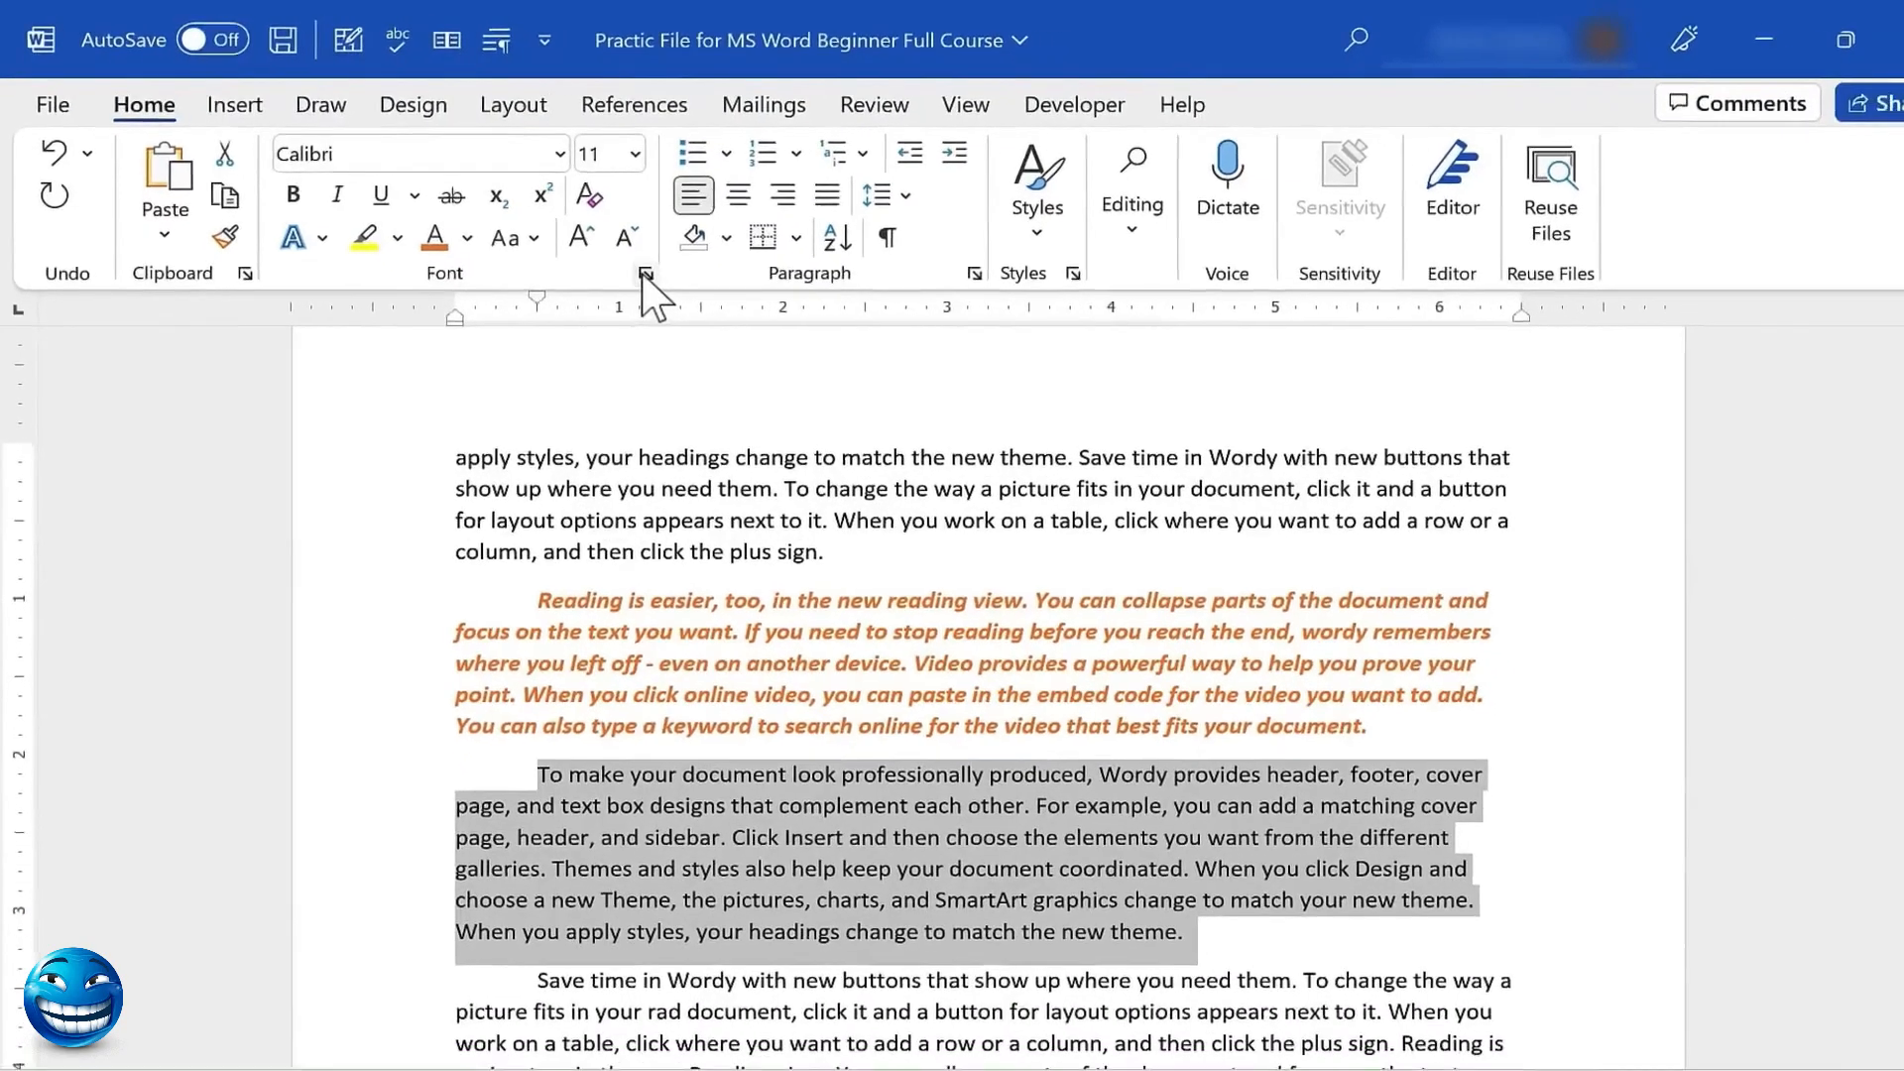
{"action": "left_click", "coordinate": [691, 293]}
{"action": "left_click_drag", "start_coordinate": [1377, 129], "coordinate": [1297, 126]}
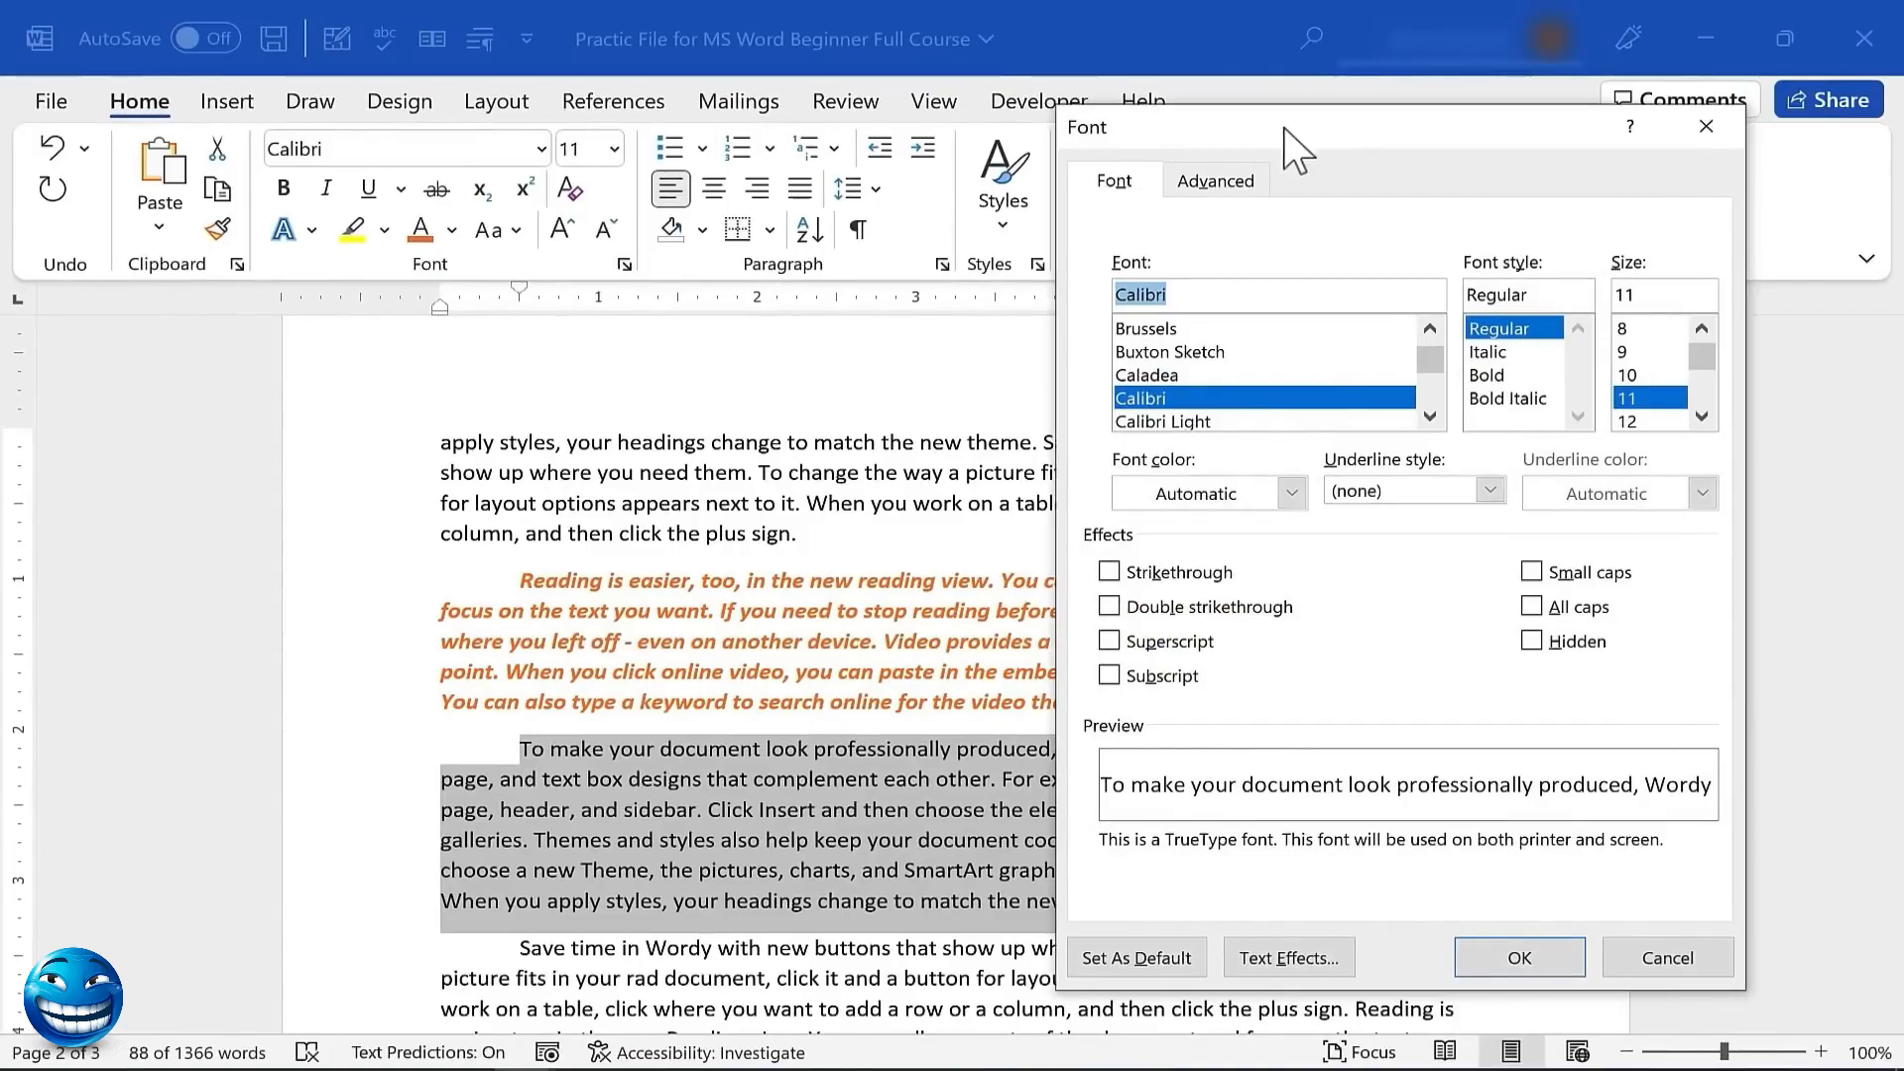
{"action": "left_click_drag", "start_coordinate": [1430, 361], "coordinate": [1437, 406]}
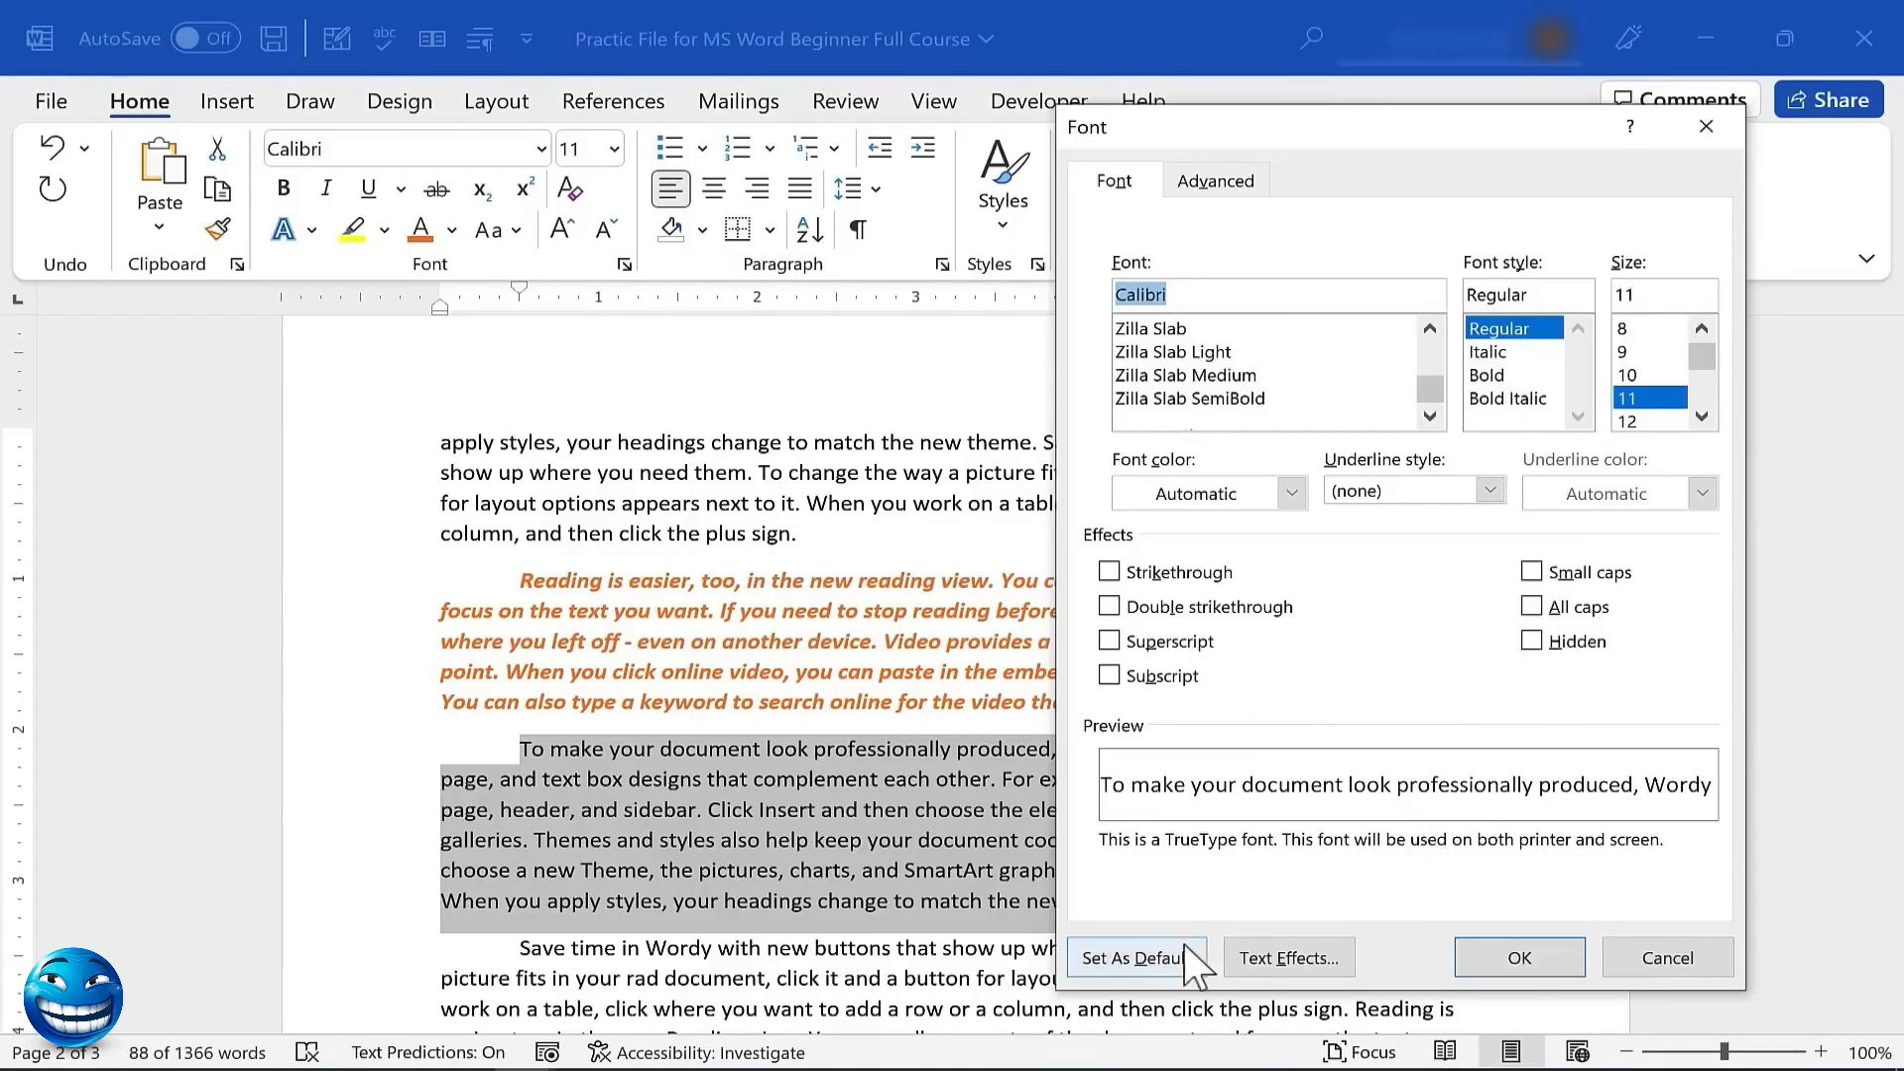
Examine the Text Fill and Text Outline sections of the text effects and leave them unchanged
{"action": "left_click", "coordinate": [1291, 958]}
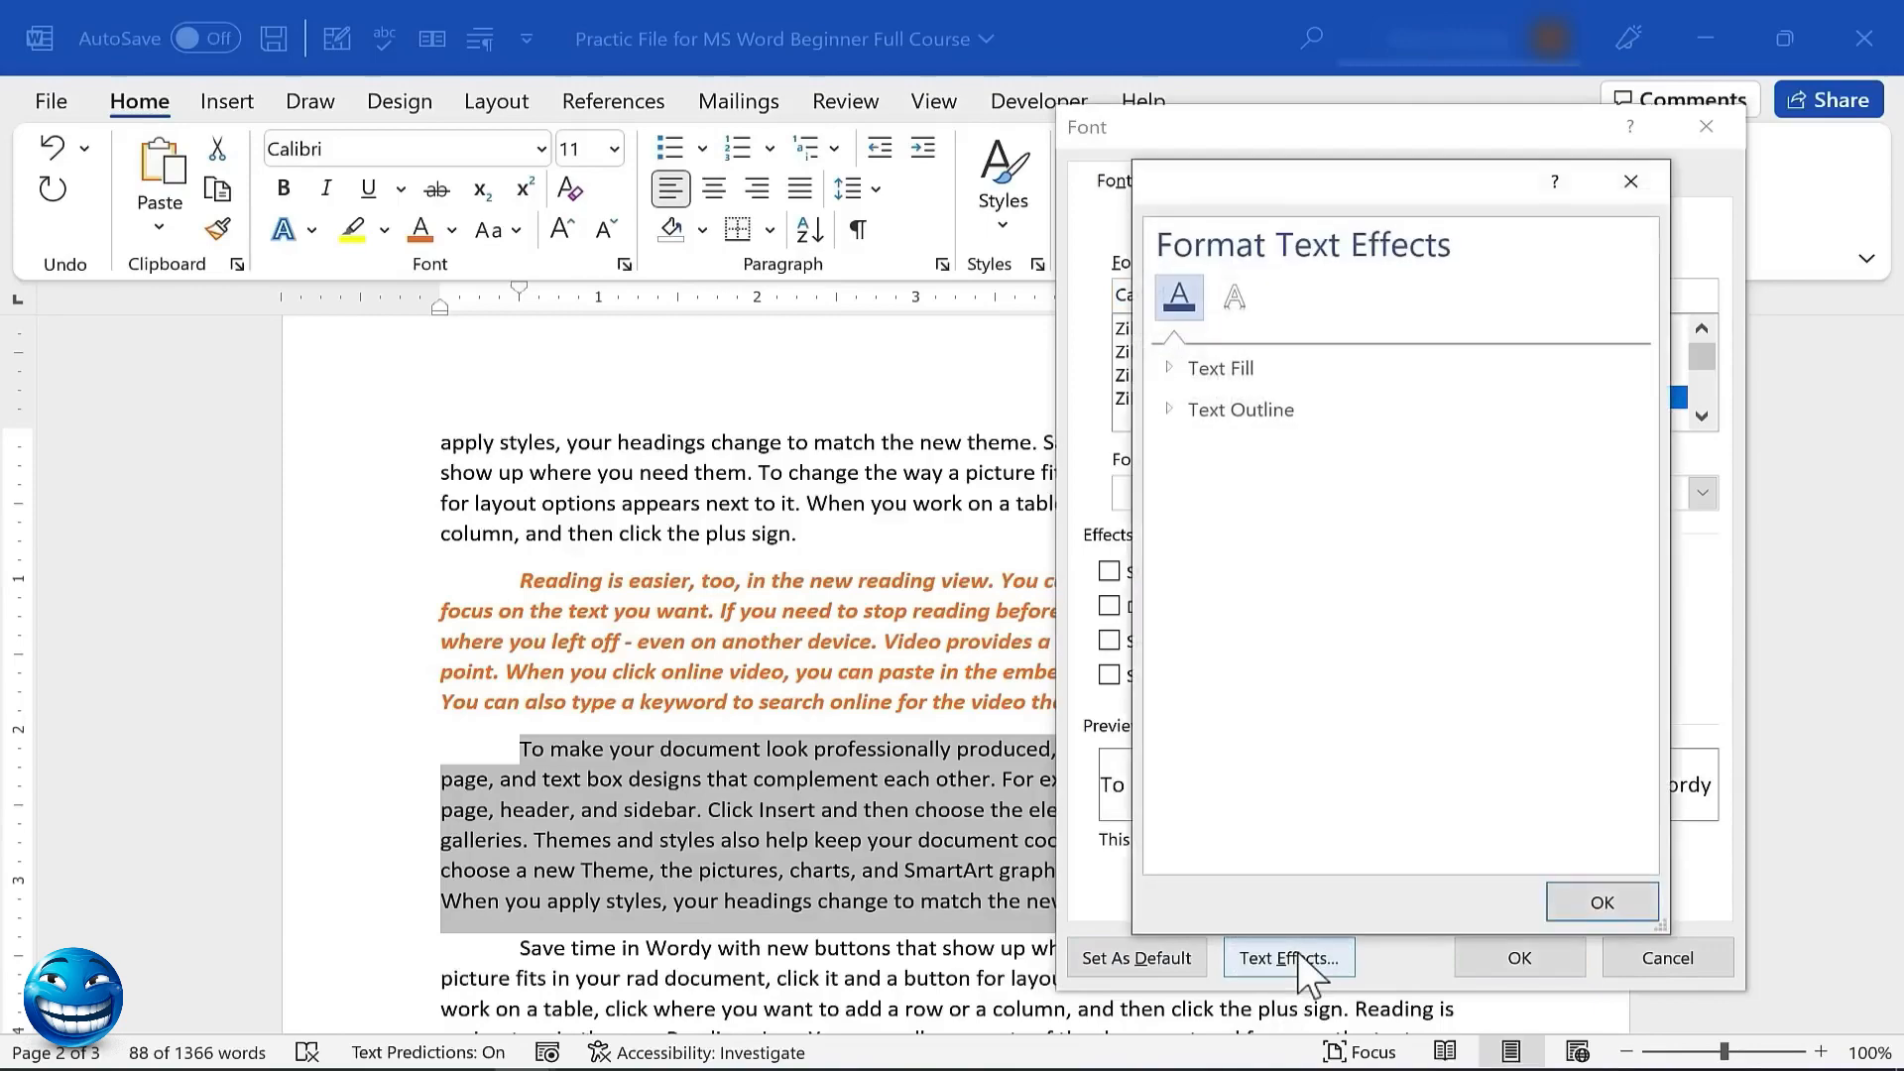
{"action": "left_click", "coordinate": [1171, 369]}
{"action": "left_click", "coordinate": [1174, 370]}
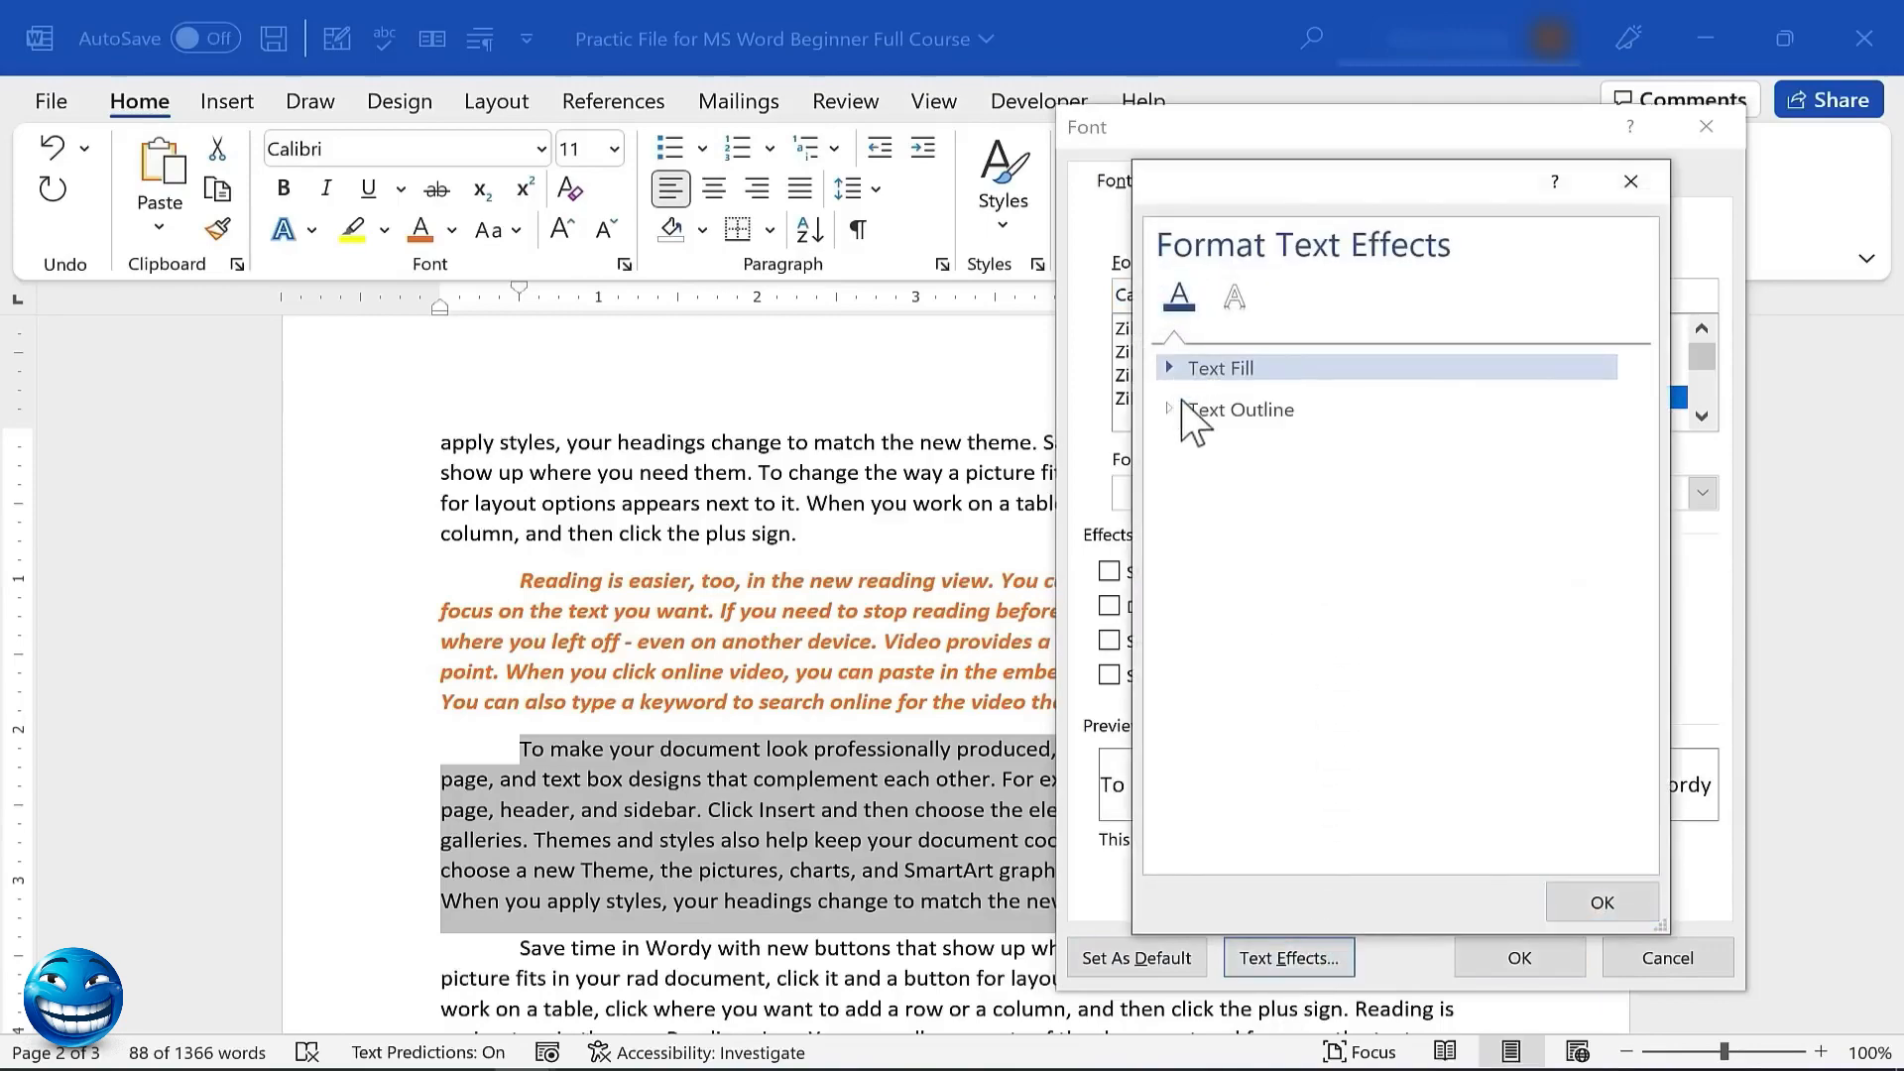
{"action": "left_click", "coordinate": [1174, 410]}
{"action": "left_click", "coordinate": [1245, 414]}
{"action": "left_click", "coordinate": [1603, 903]}
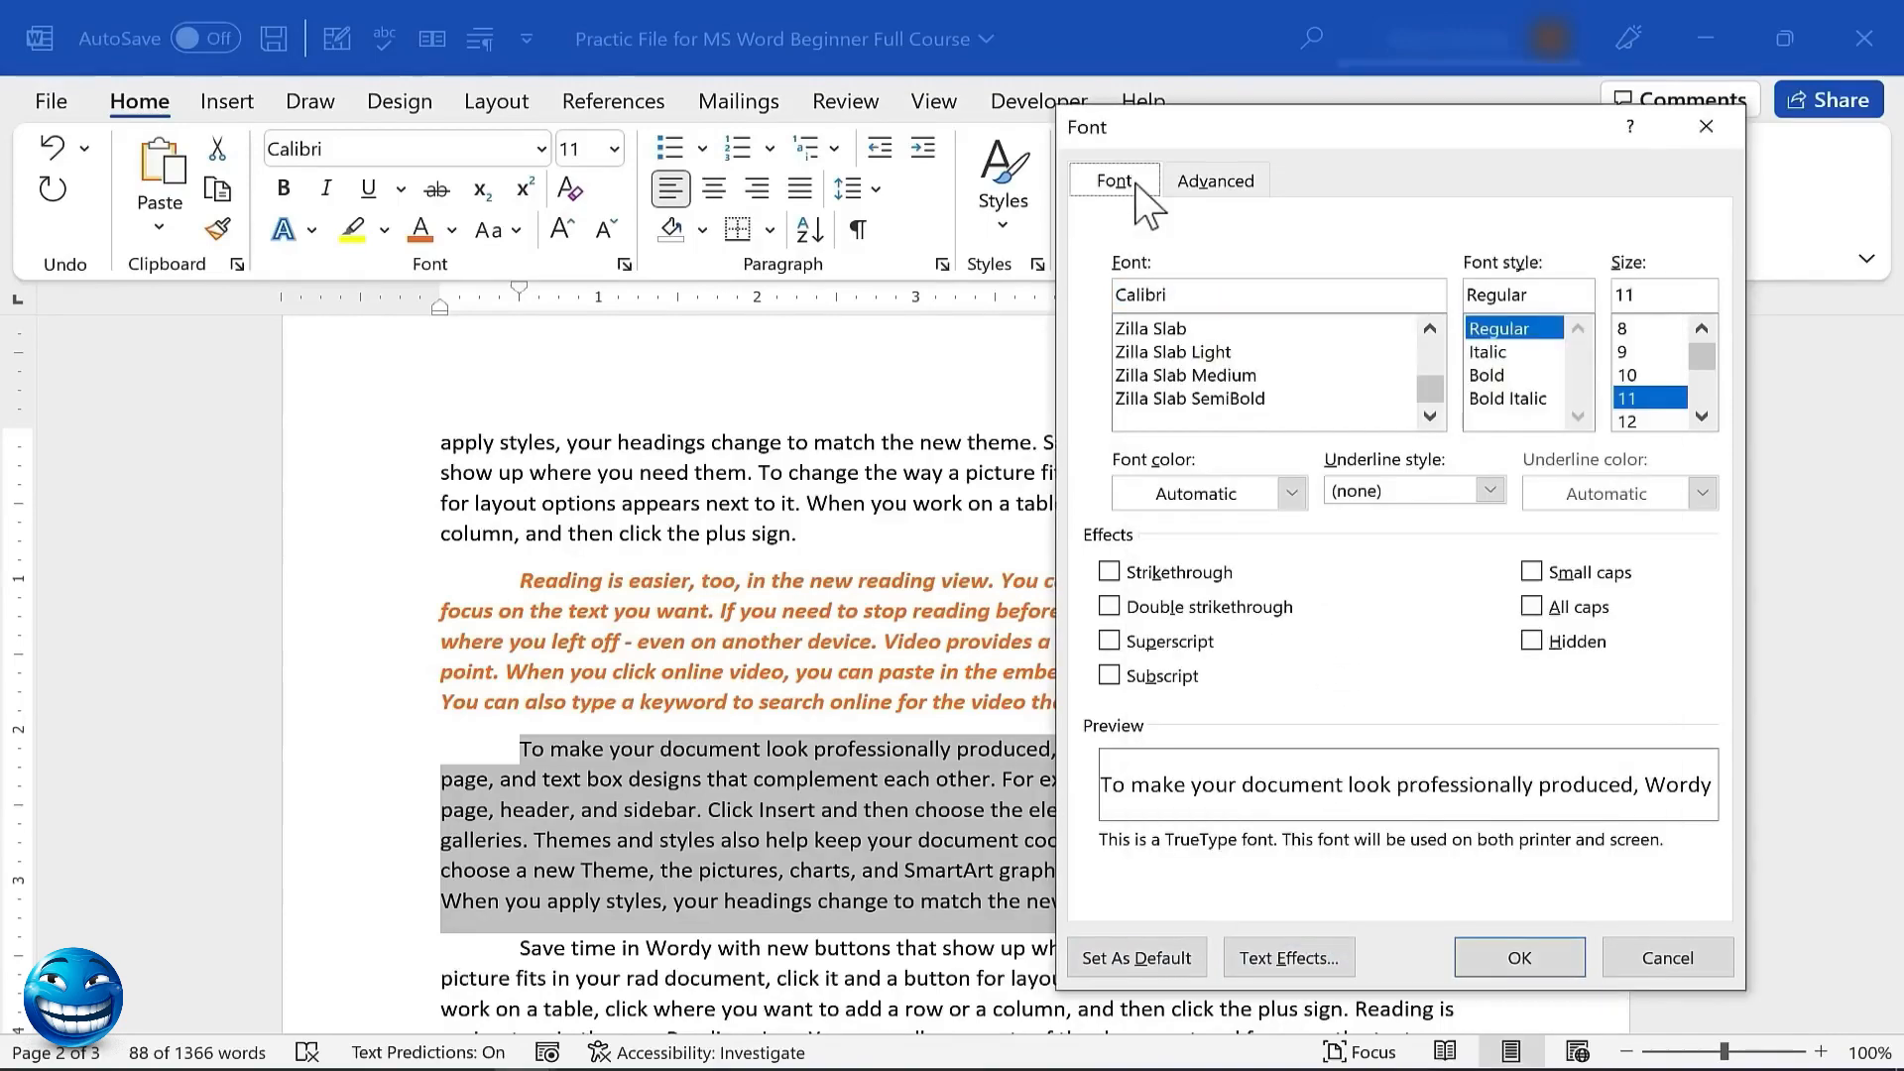
Format the "To make your document" paragraph as Bold Italic, size 9, with wider character spacing and double strikethrough
{"action": "left_click", "coordinate": [1217, 180]}
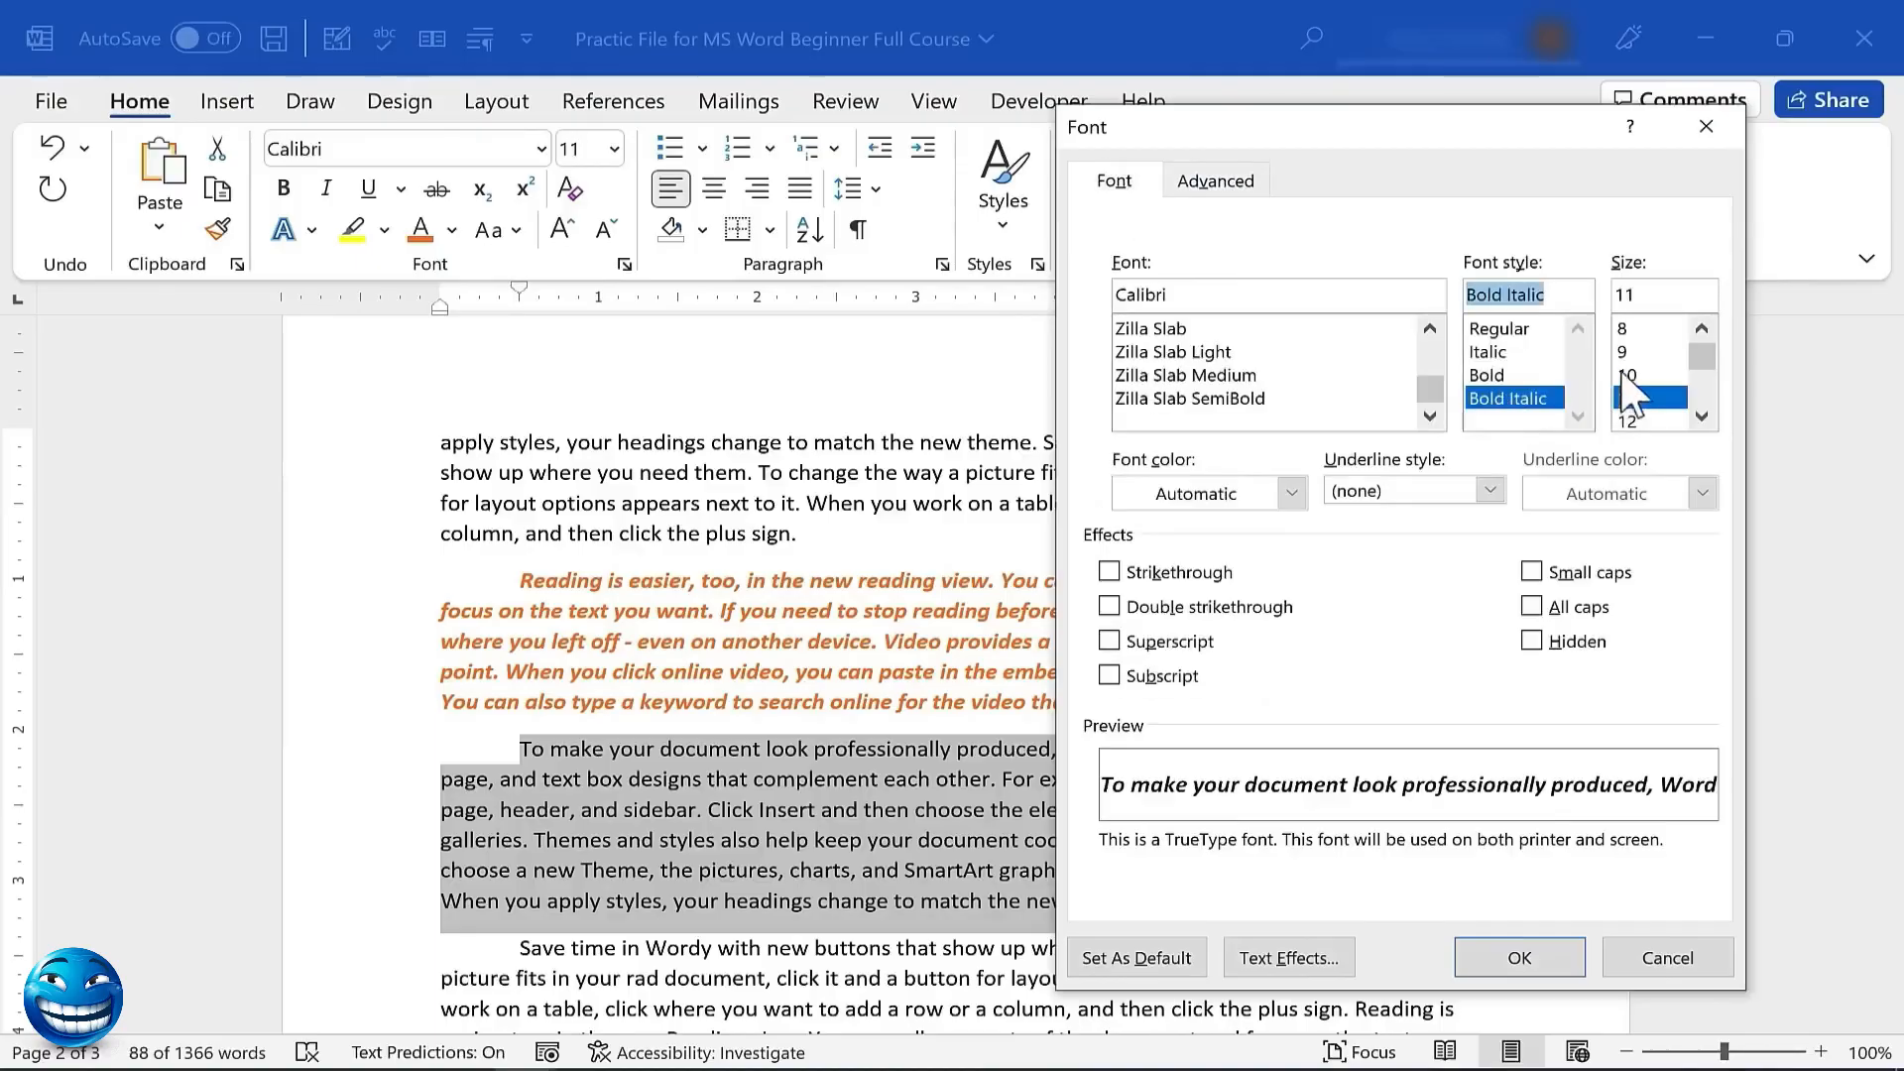
{"action": "left_click", "coordinate": [1631, 382]}
{"action": "left_click", "coordinate": [1222, 185]}
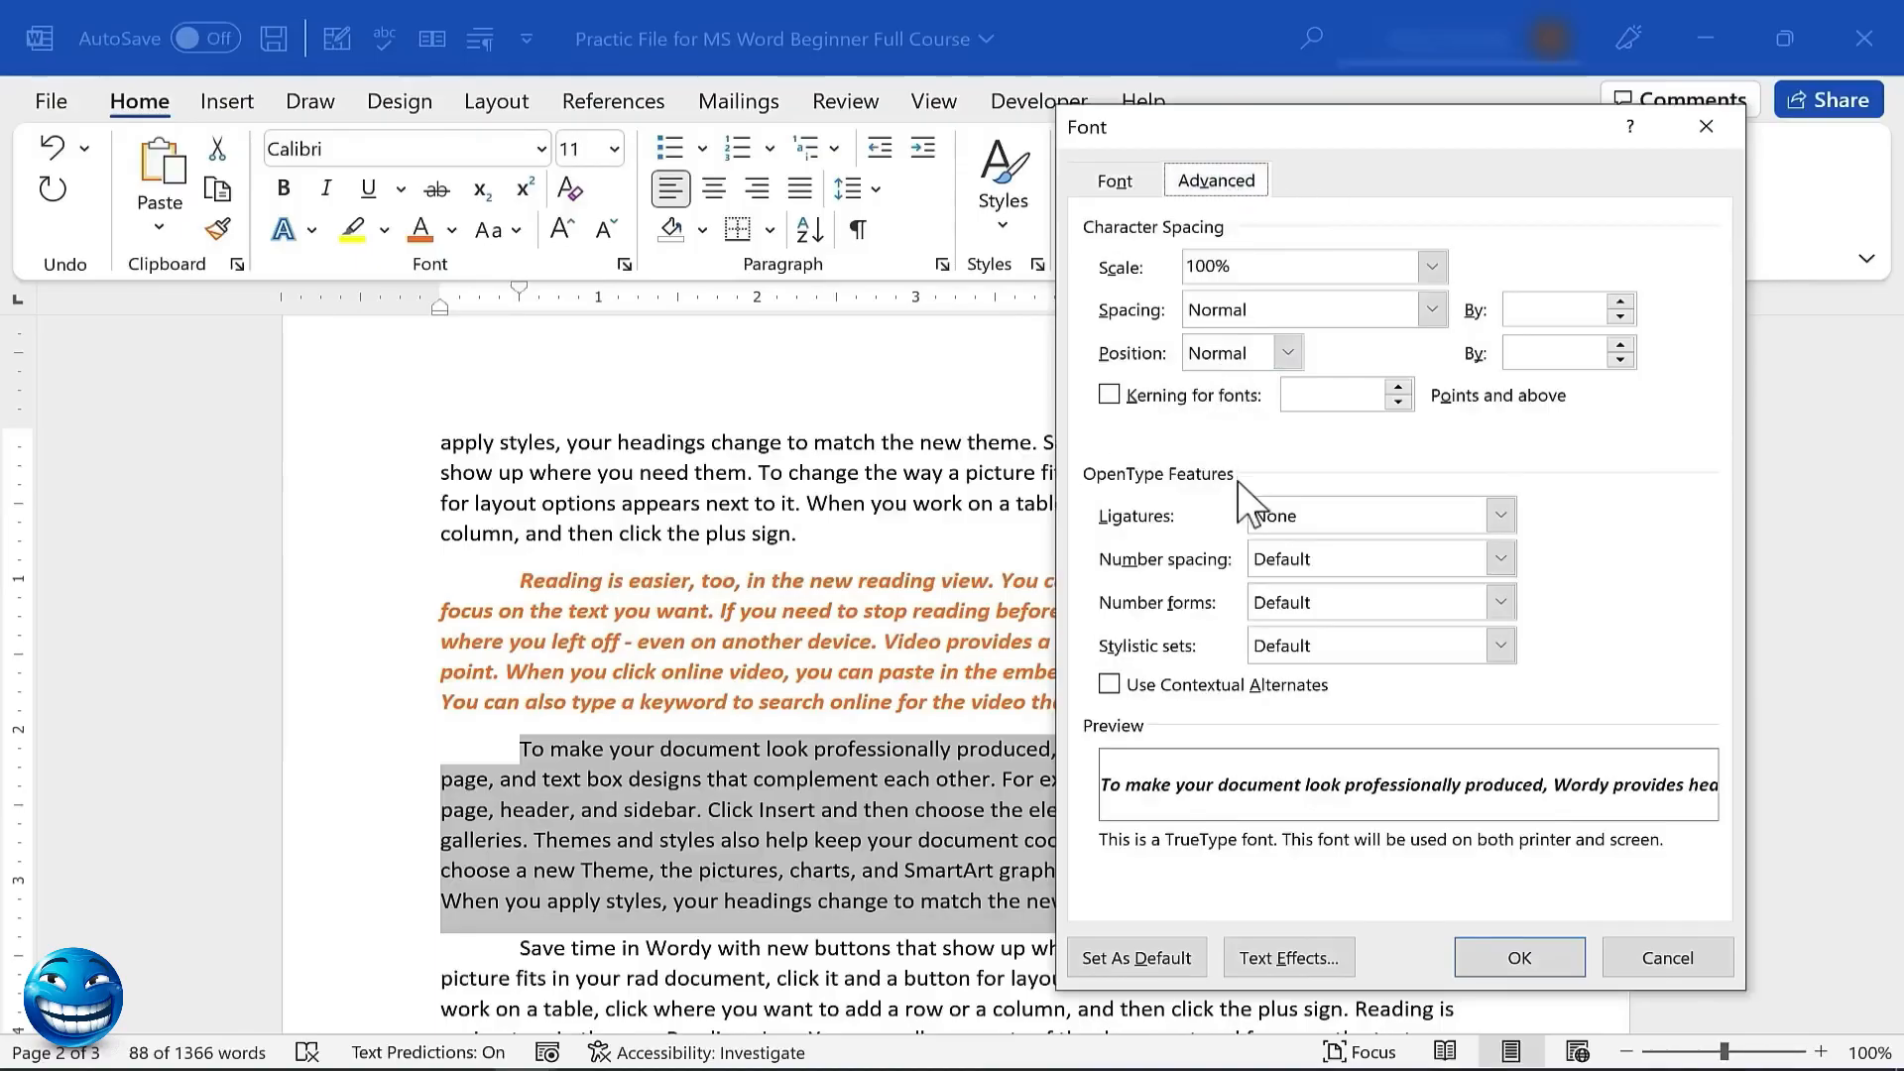
{"action": "left_click", "coordinate": [1150, 189]}
{"action": "left_click", "coordinate": [1279, 607]}
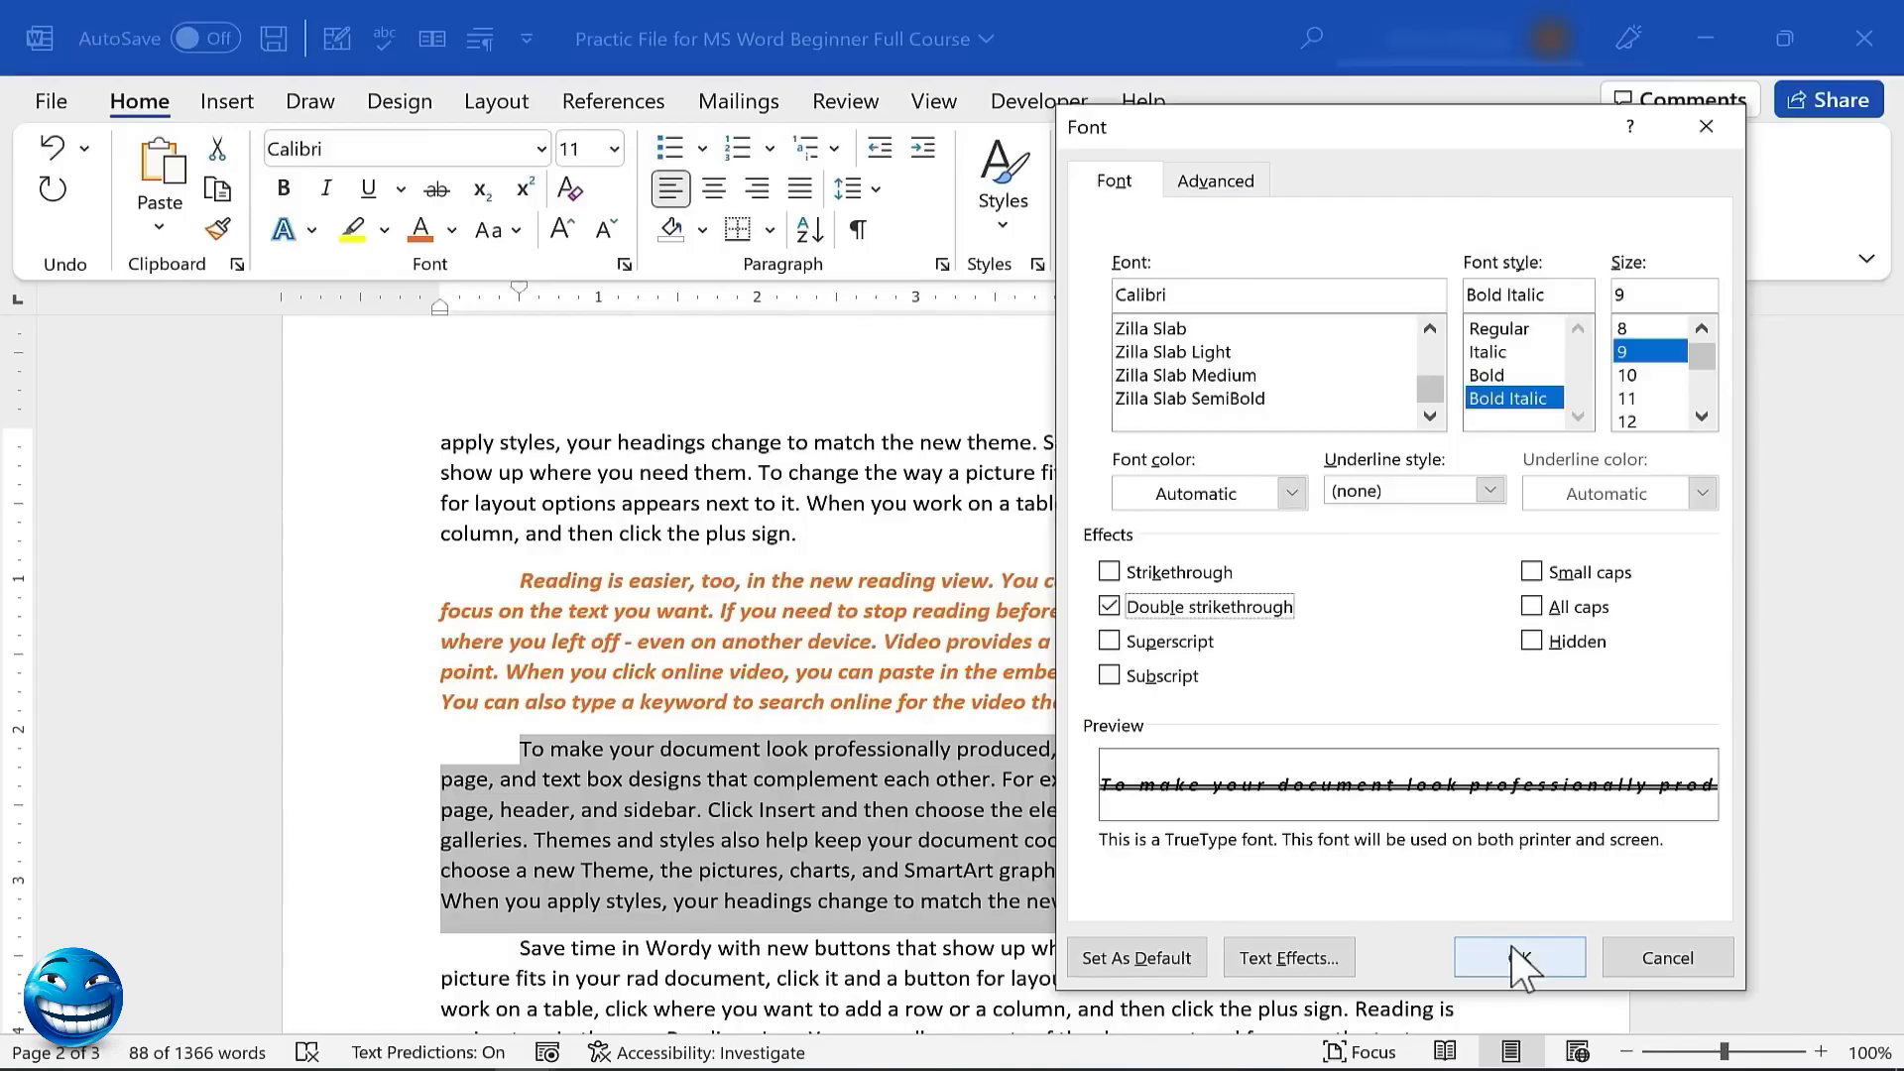
{"action": "left_click", "coordinate": [1520, 958]}
{"action": "left_click", "coordinate": [995, 928]}
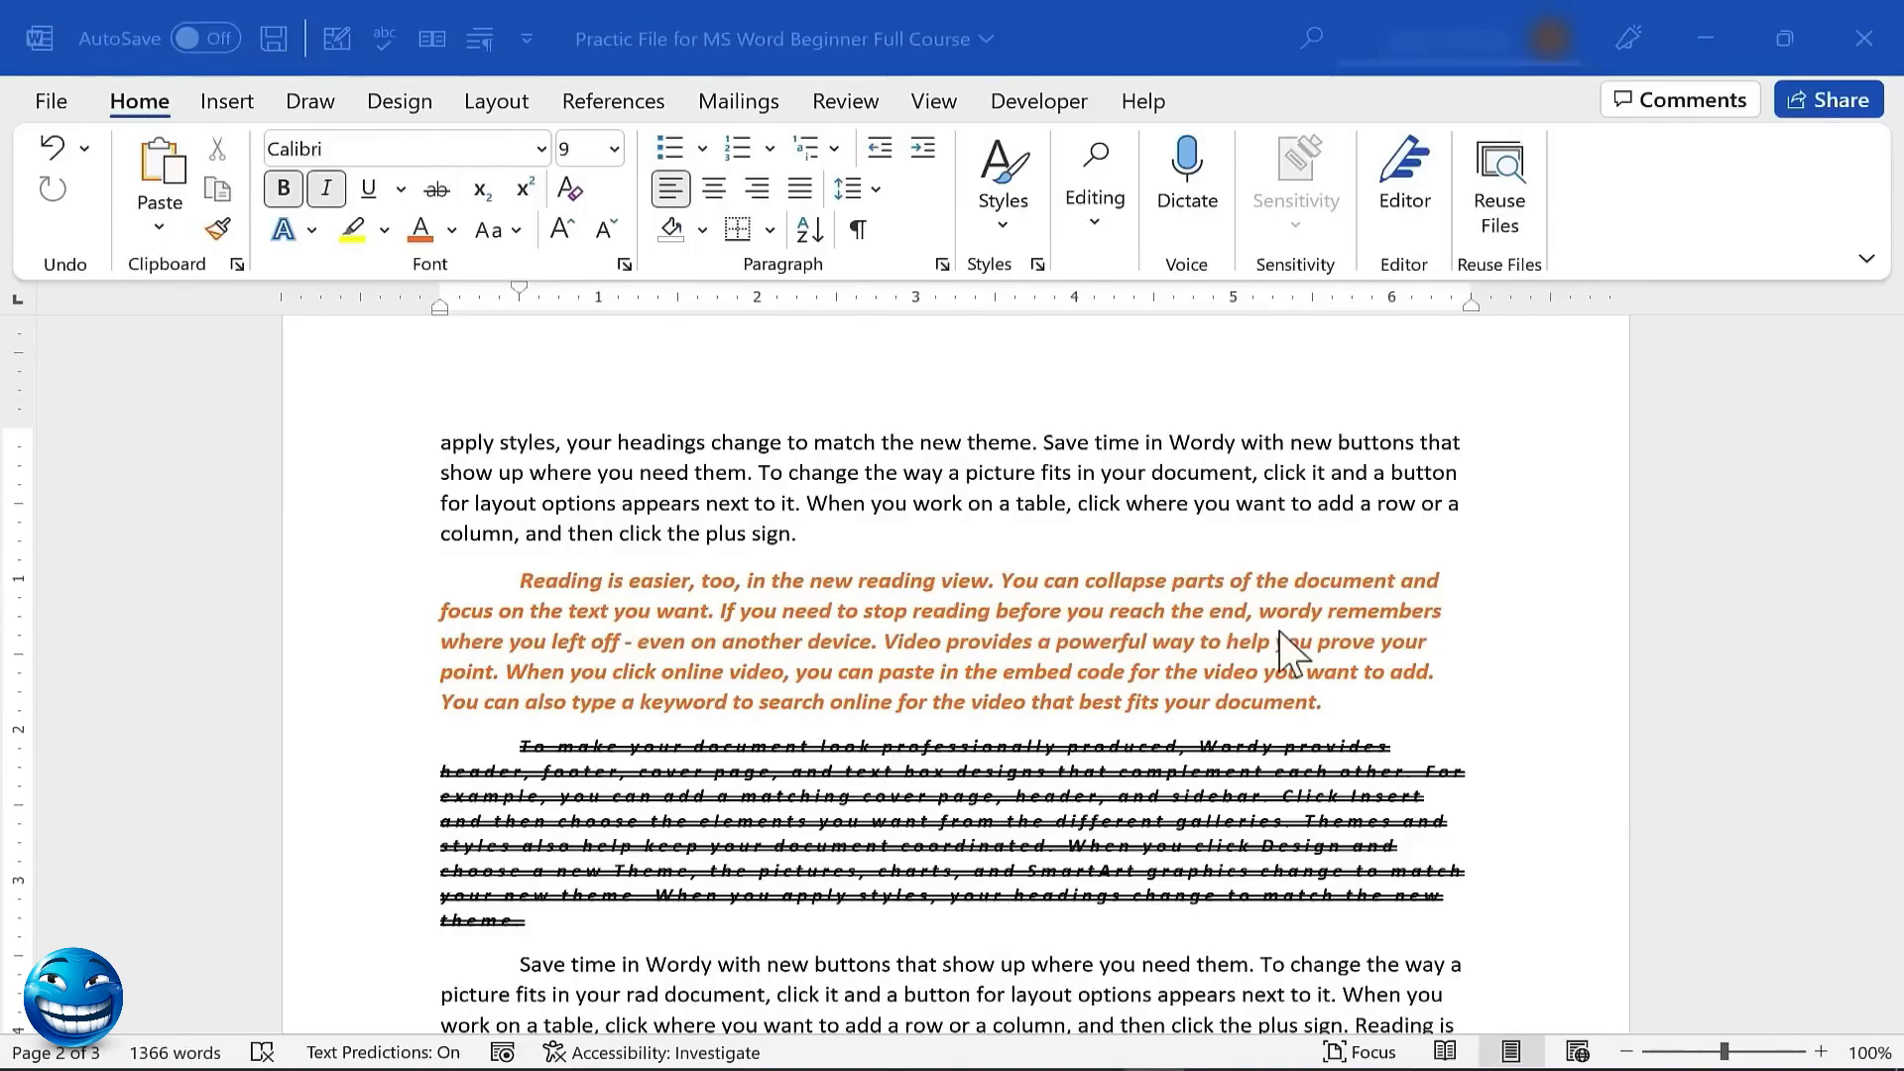
Place the cursor at the end of the title "Technology Tips for Teachers", and hide and redisplay the ruler
{"action": "scroll", "coordinate": [1285, 646], "scroll_direction": "up", "scroll_amount": 1}
{"action": "scroll", "coordinate": [1270, 650], "scroll_direction": "down", "scroll_amount": 10}
{"action": "scroll", "coordinate": [1269, 654], "scroll_direction": "up", "scroll_amount": 5}
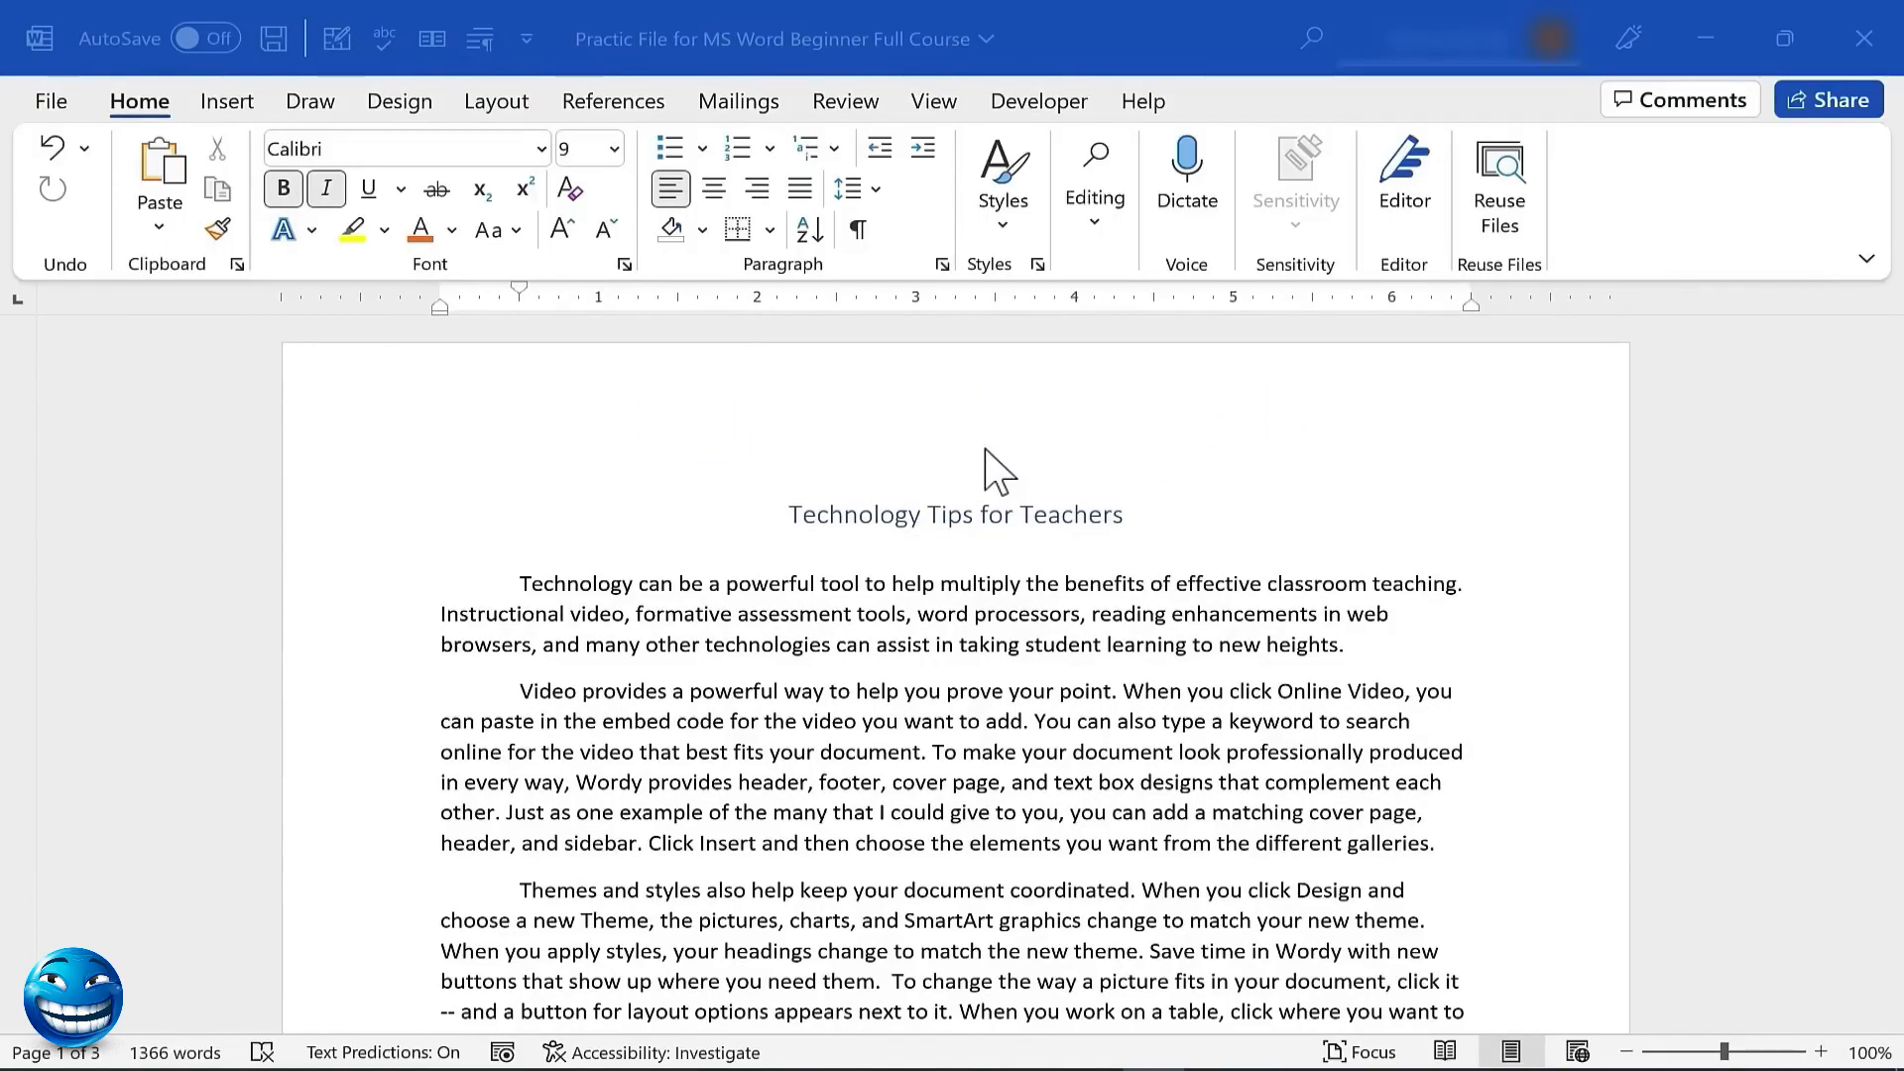
{"action": "left_click", "coordinate": [1127, 514]}
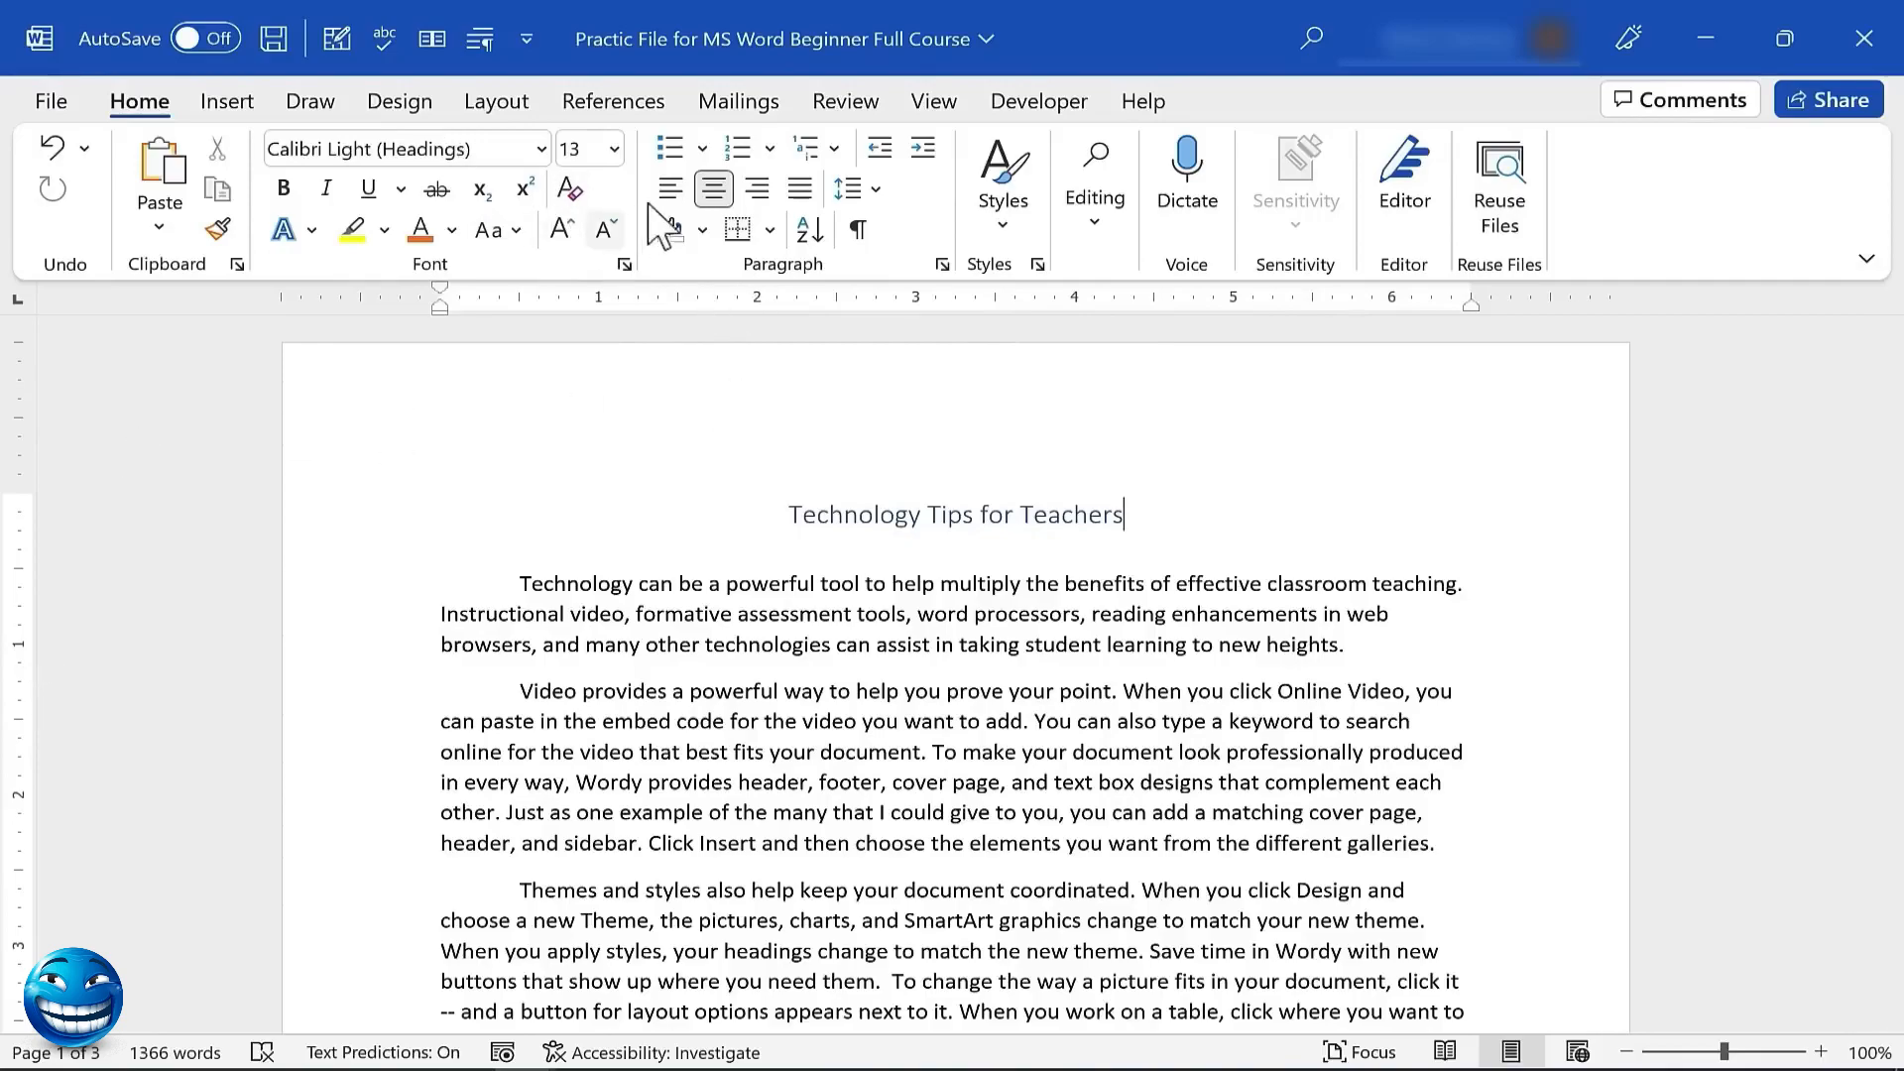
{"action": "left_click", "coordinate": [934, 103]}
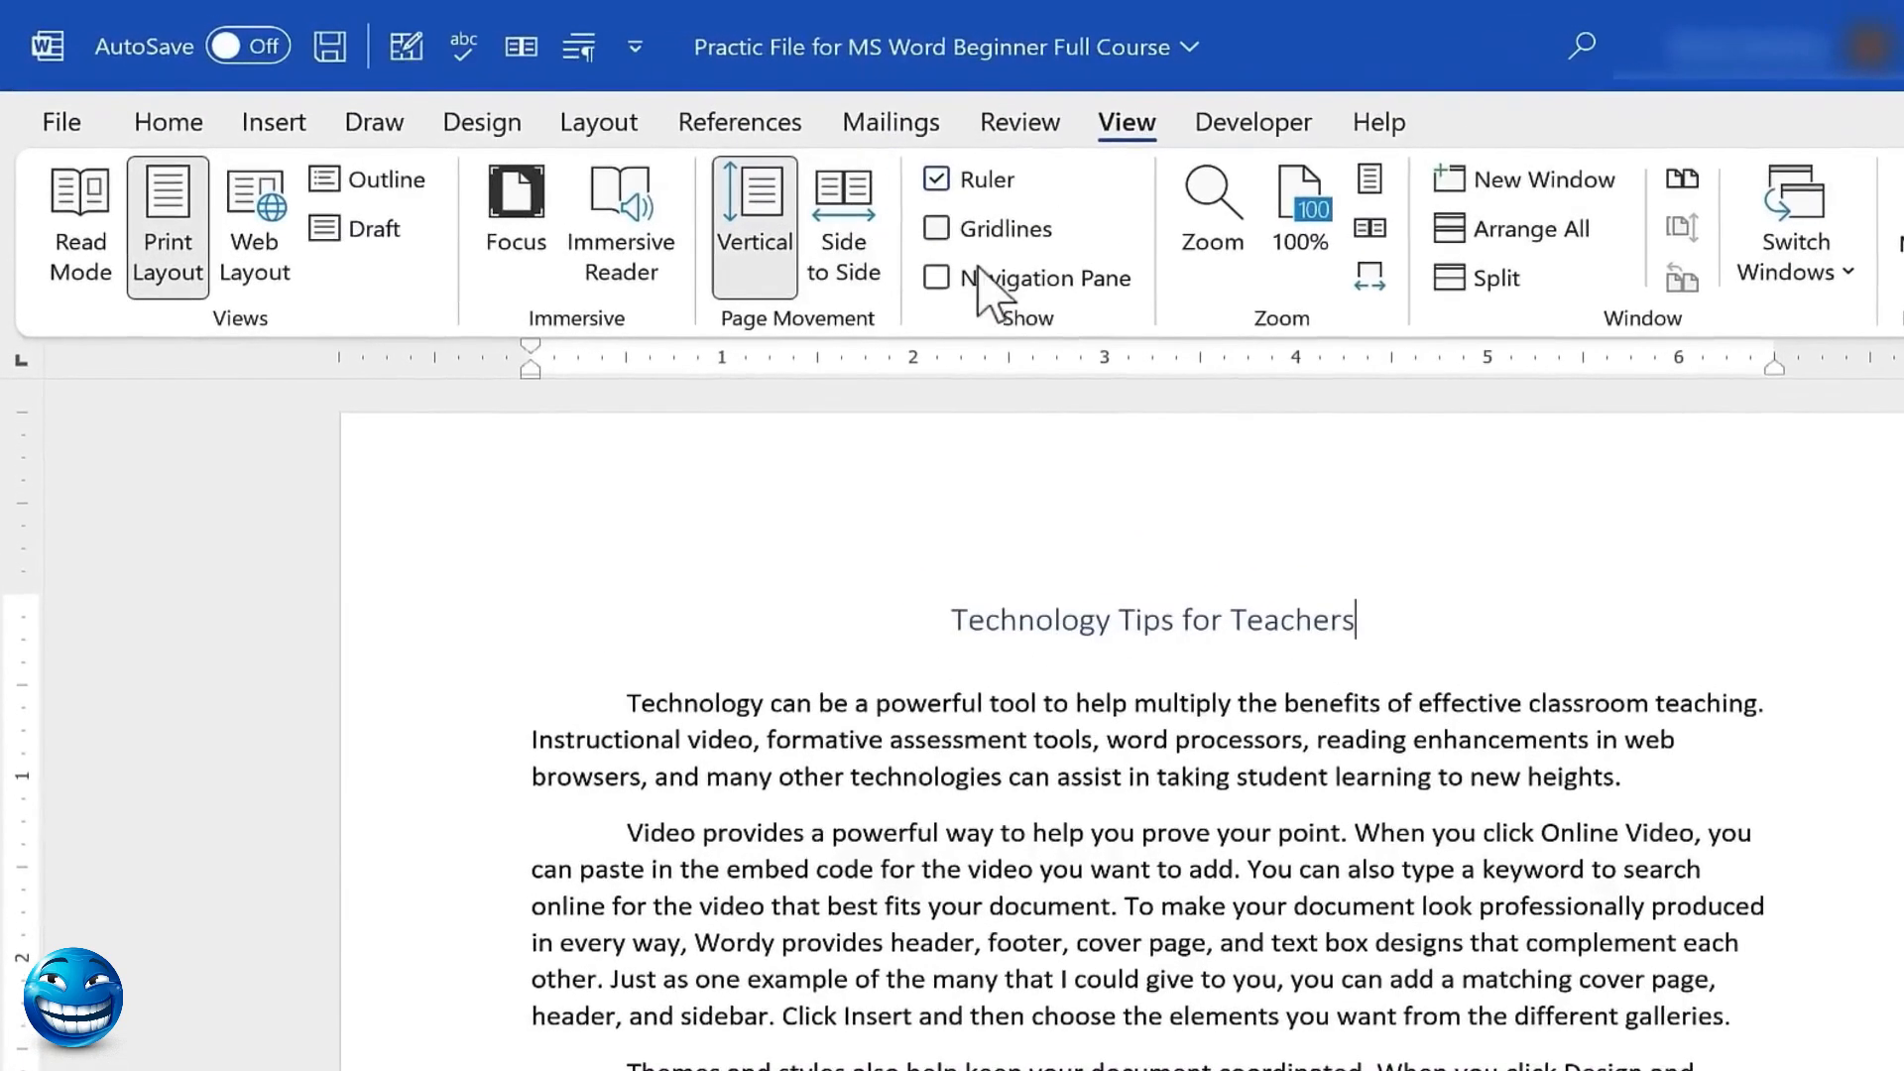
{"action": "left_click", "coordinate": [936, 180]}
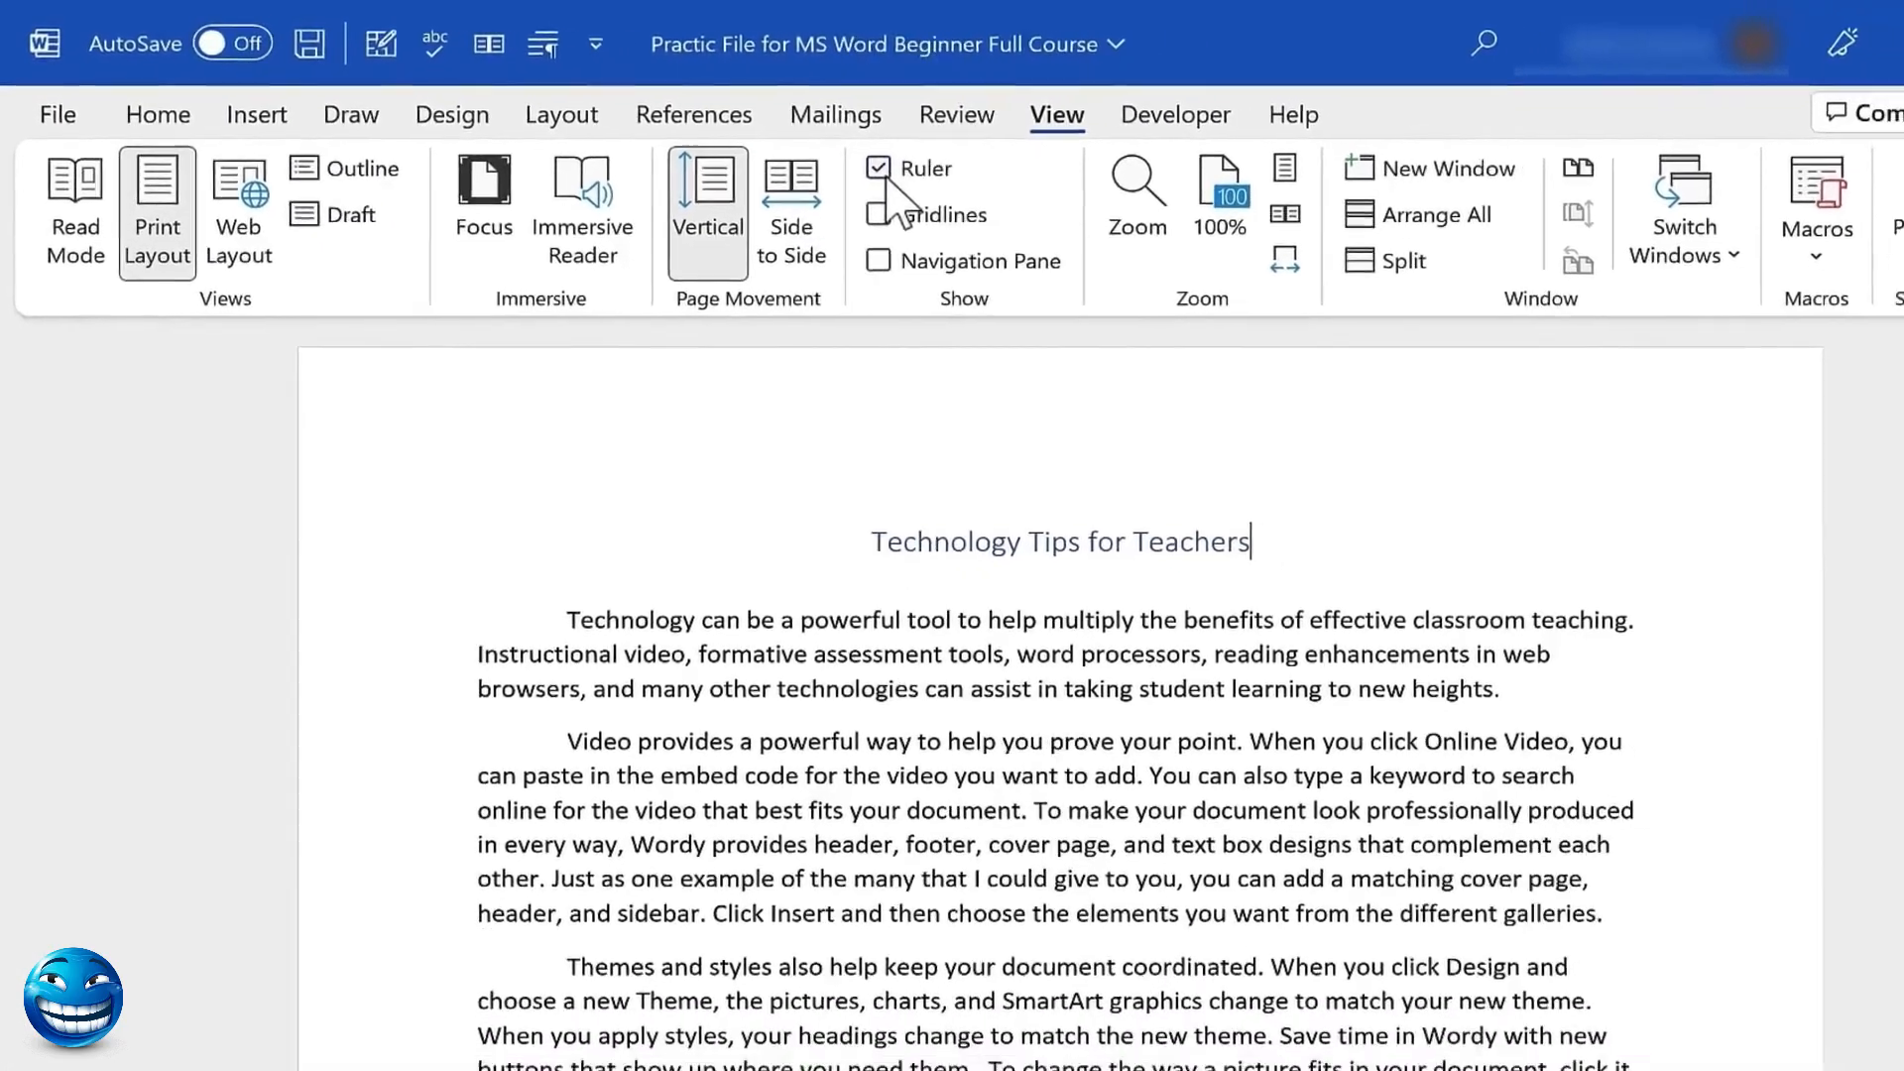
{"action": "left_click", "coordinate": [940, 184]}
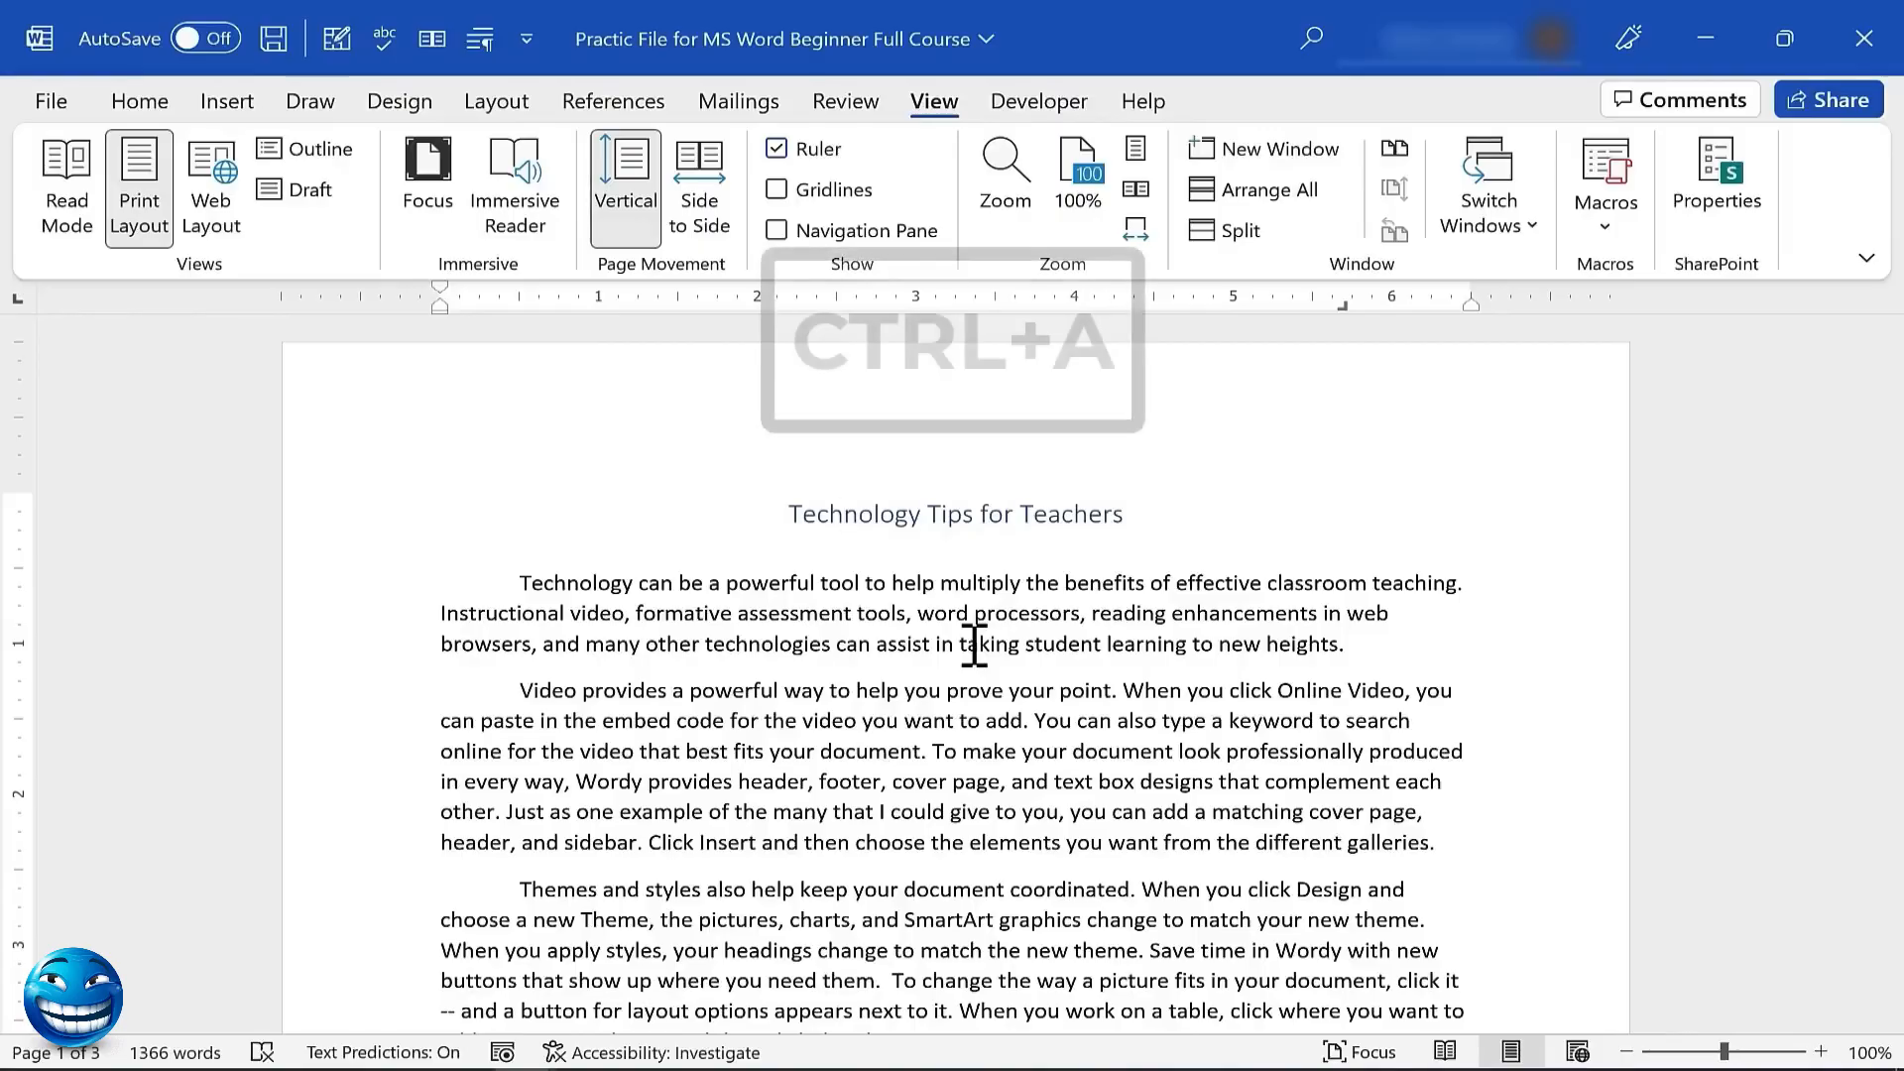
Select the whole document, cycle the tab types back to Left Tab, and place left tab stops at about 1.5 and 2.1 inches
{"action": "key", "text": "ctrl+a"}
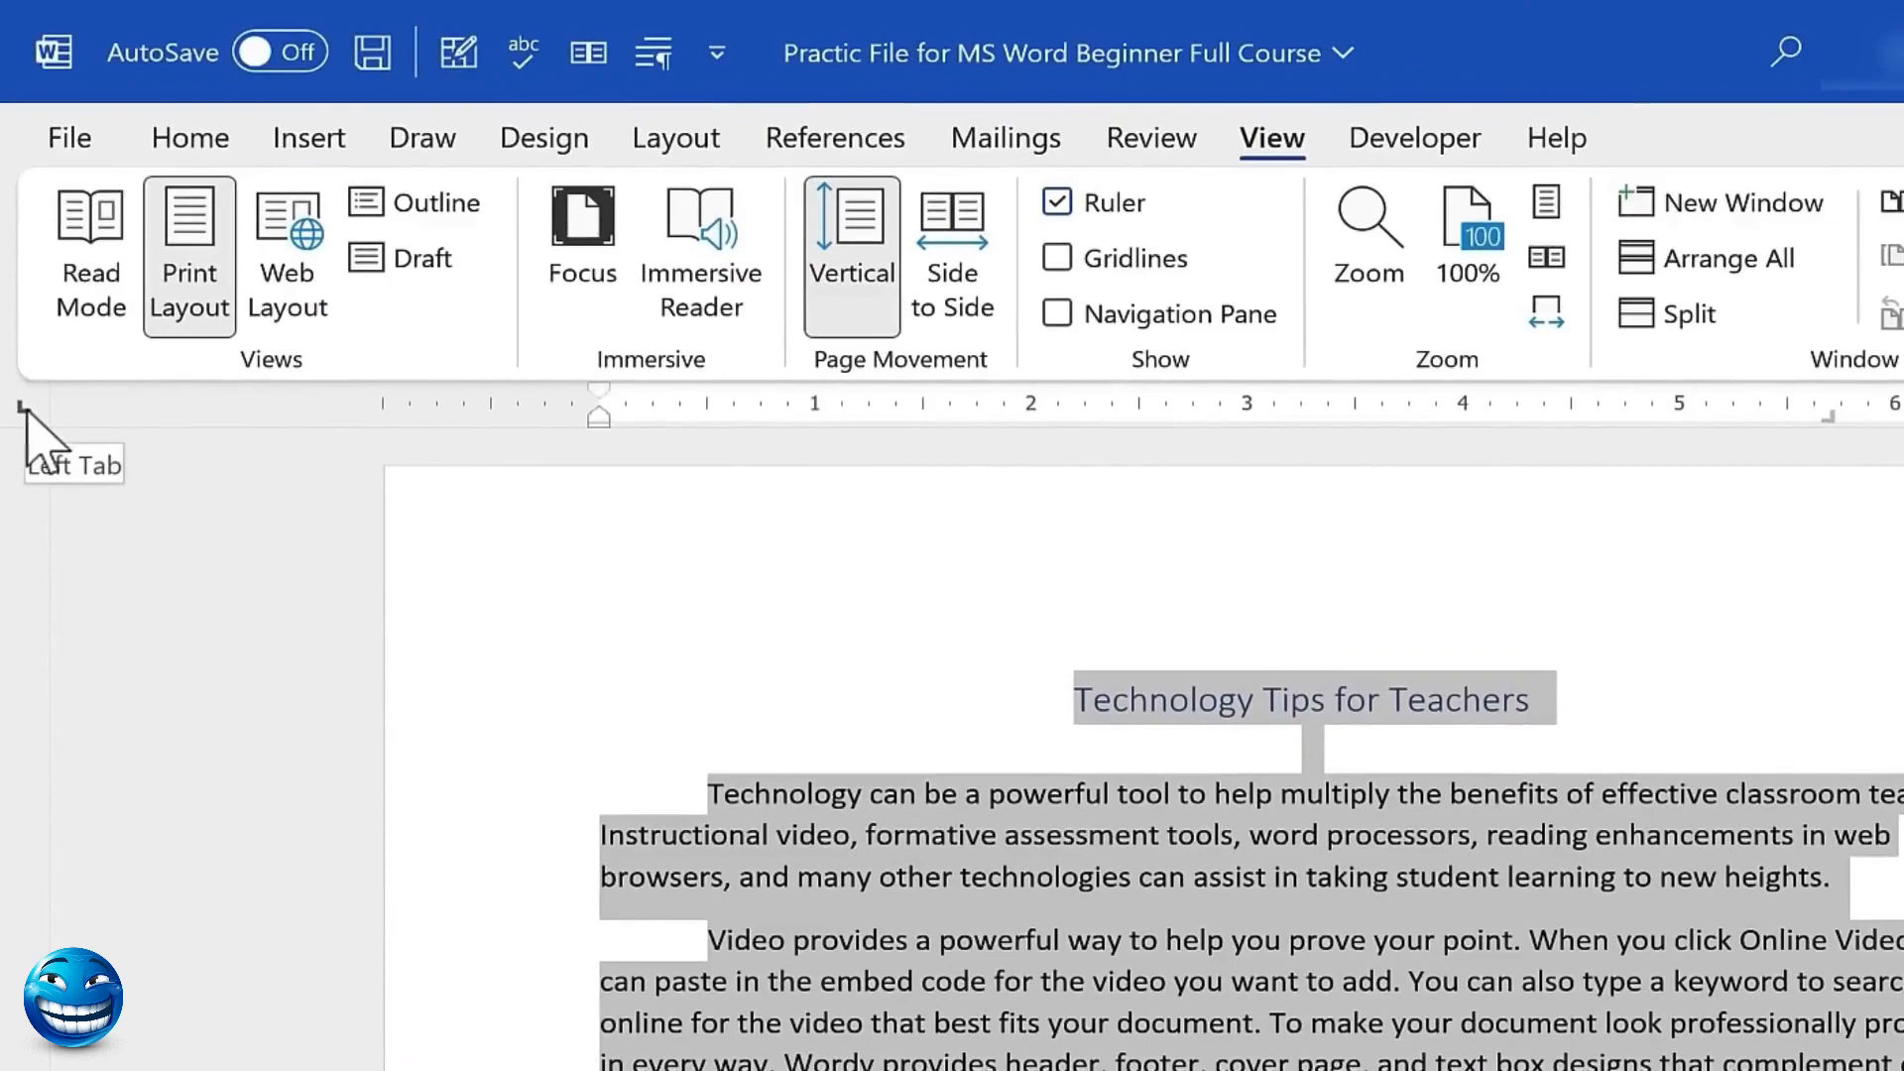
{"action": "left_click", "coordinate": [28, 411]}
{"action": "left_click", "coordinate": [28, 412]}
{"action": "left_click", "coordinate": [28, 409]}
{"action": "left_click", "coordinate": [26, 407]}
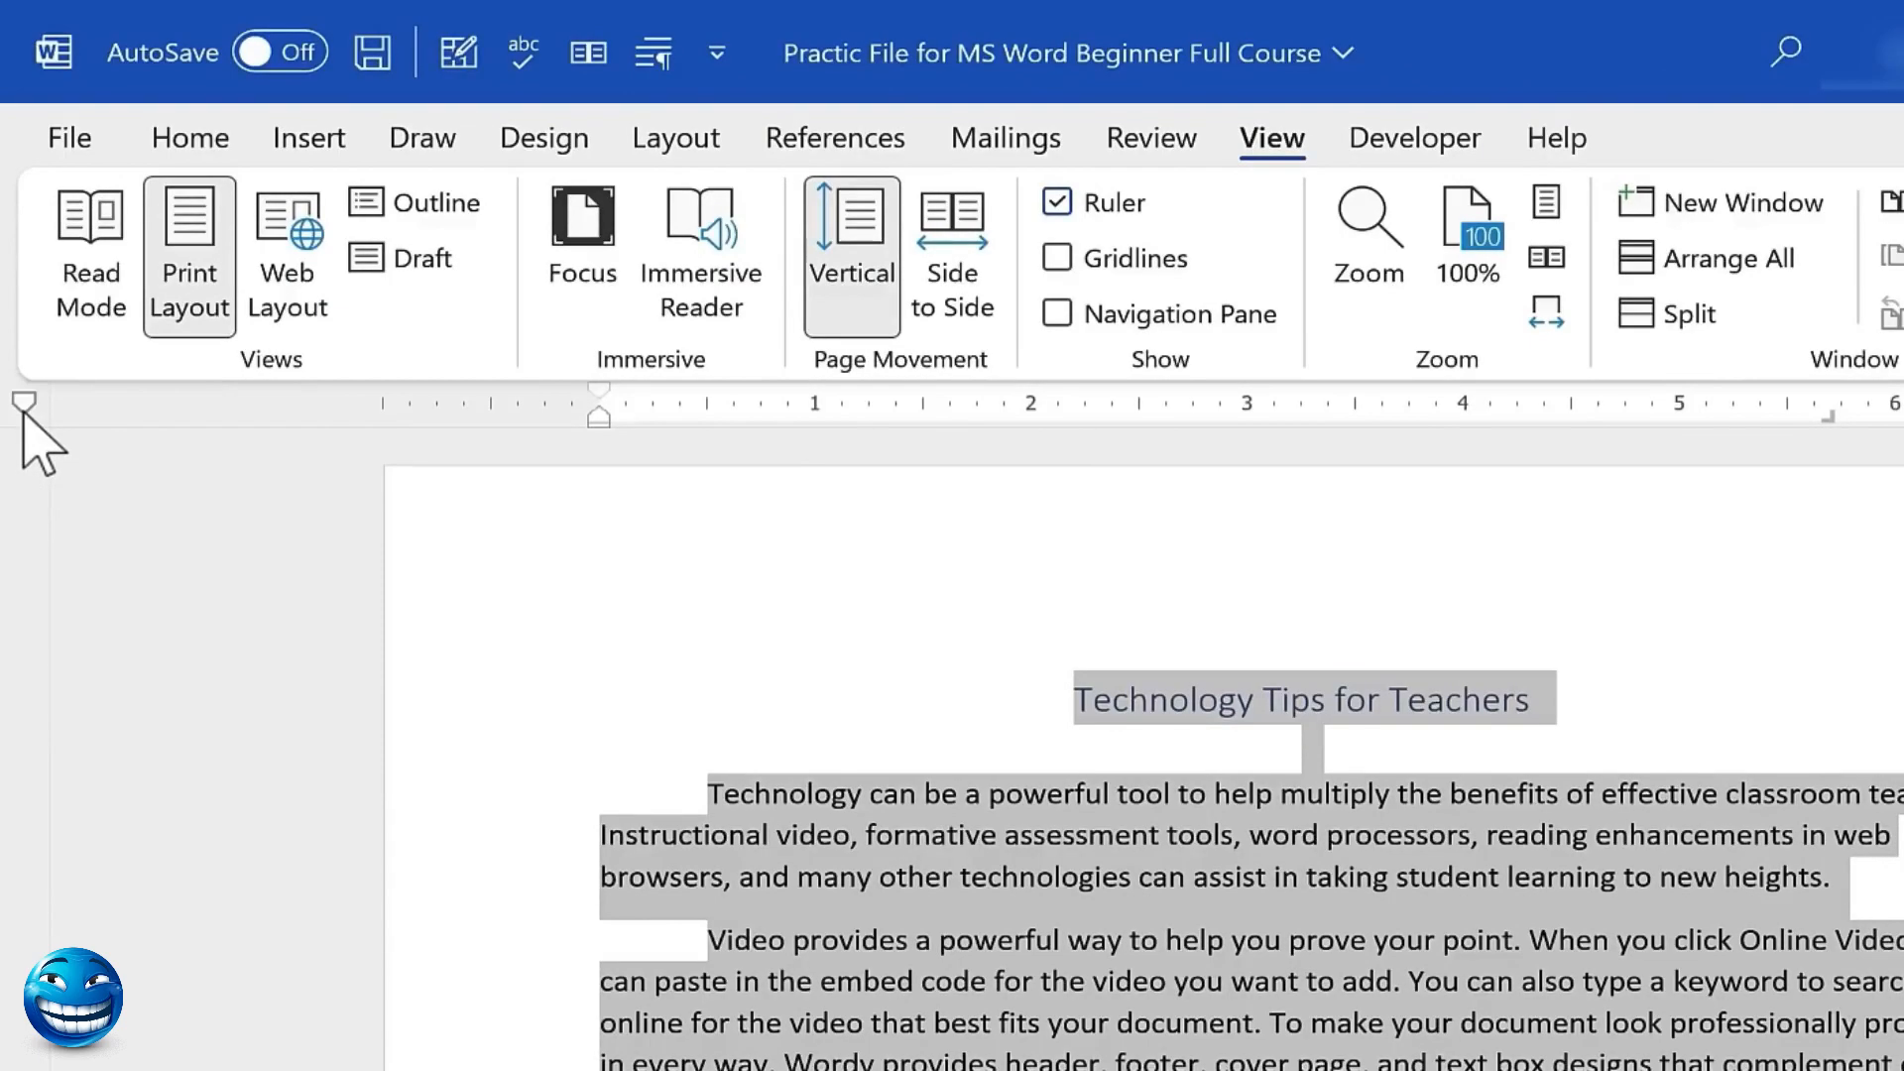
{"action": "left_click", "coordinate": [32, 404]}
{"action": "left_click", "coordinate": [32, 403]}
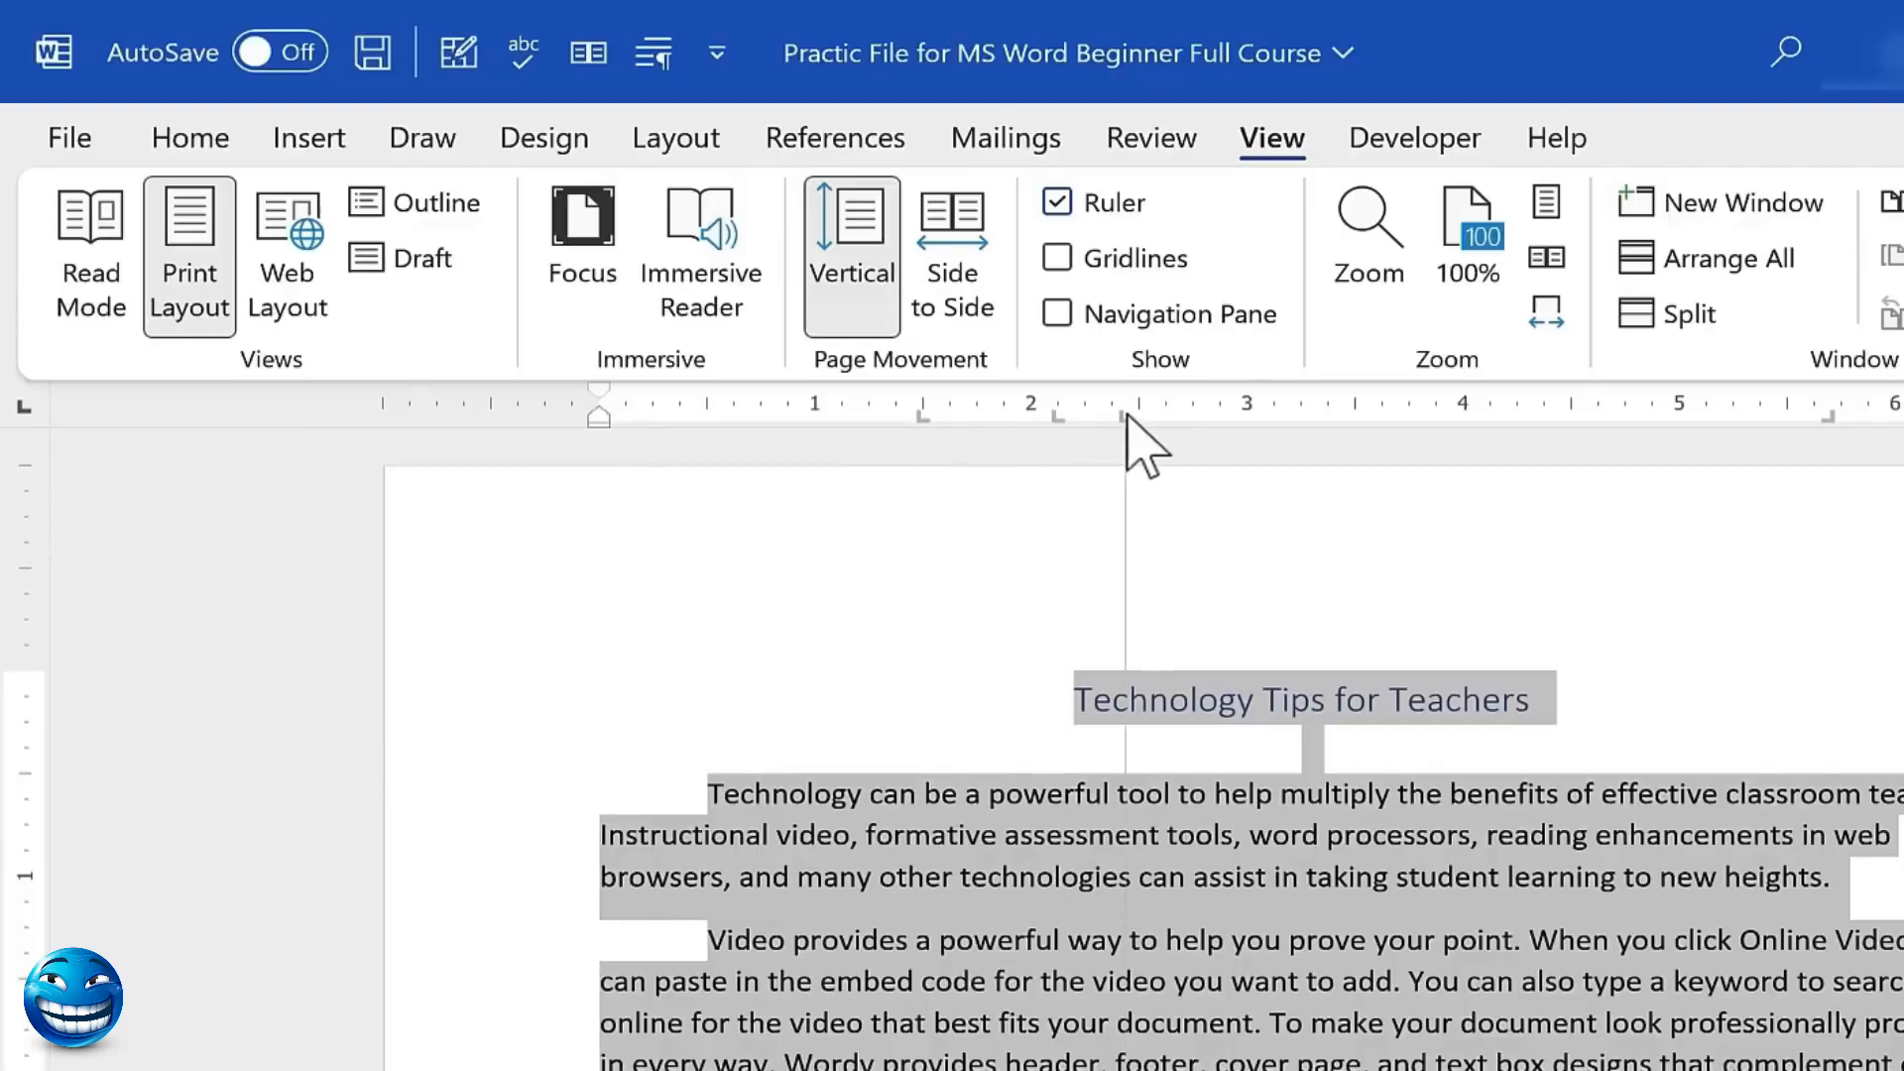
Remove the extra left tab stop near 2.4 inches and add a center tab stop at about 3.25 inches
{"action": "left_click", "coordinate": [1104, 417]}
{"action": "left_click_drag", "start_coordinate": [1104, 421], "coordinate": [1140, 515]}
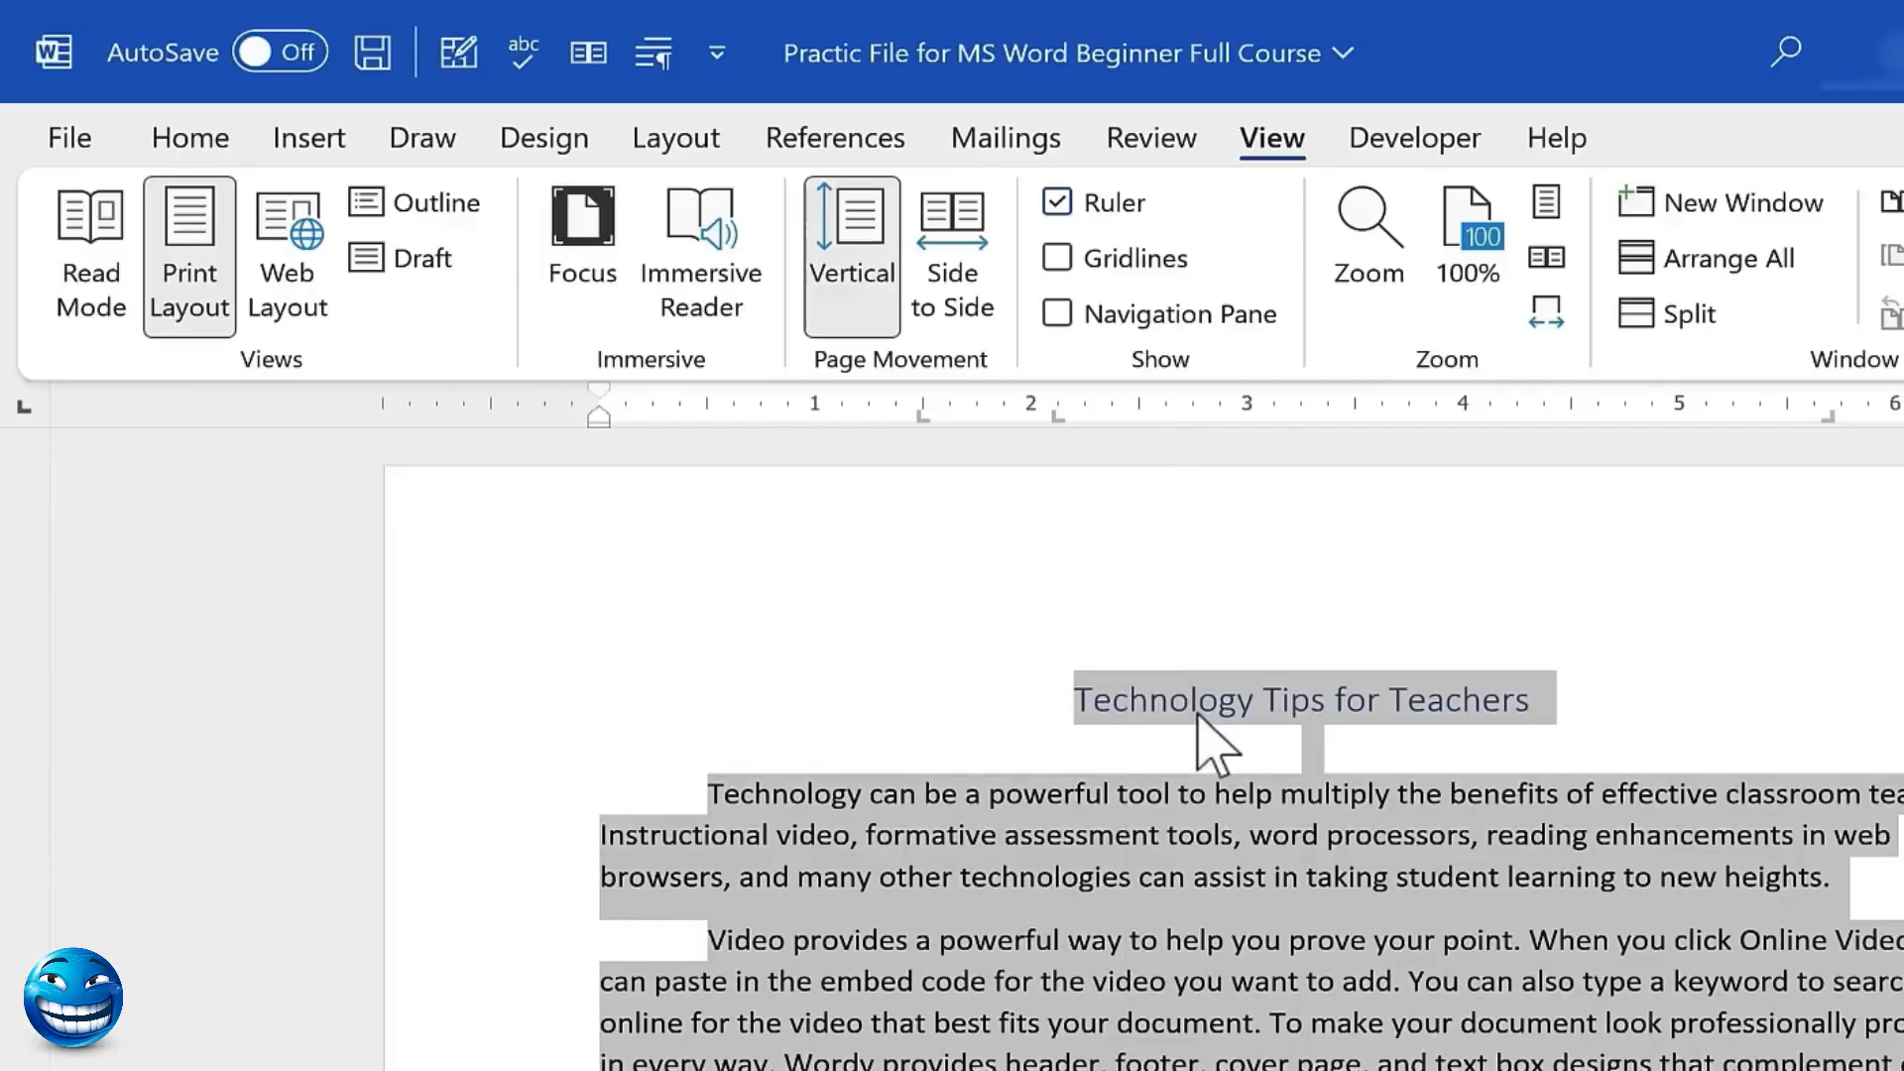
{"action": "left_click", "coordinate": [20, 403]}
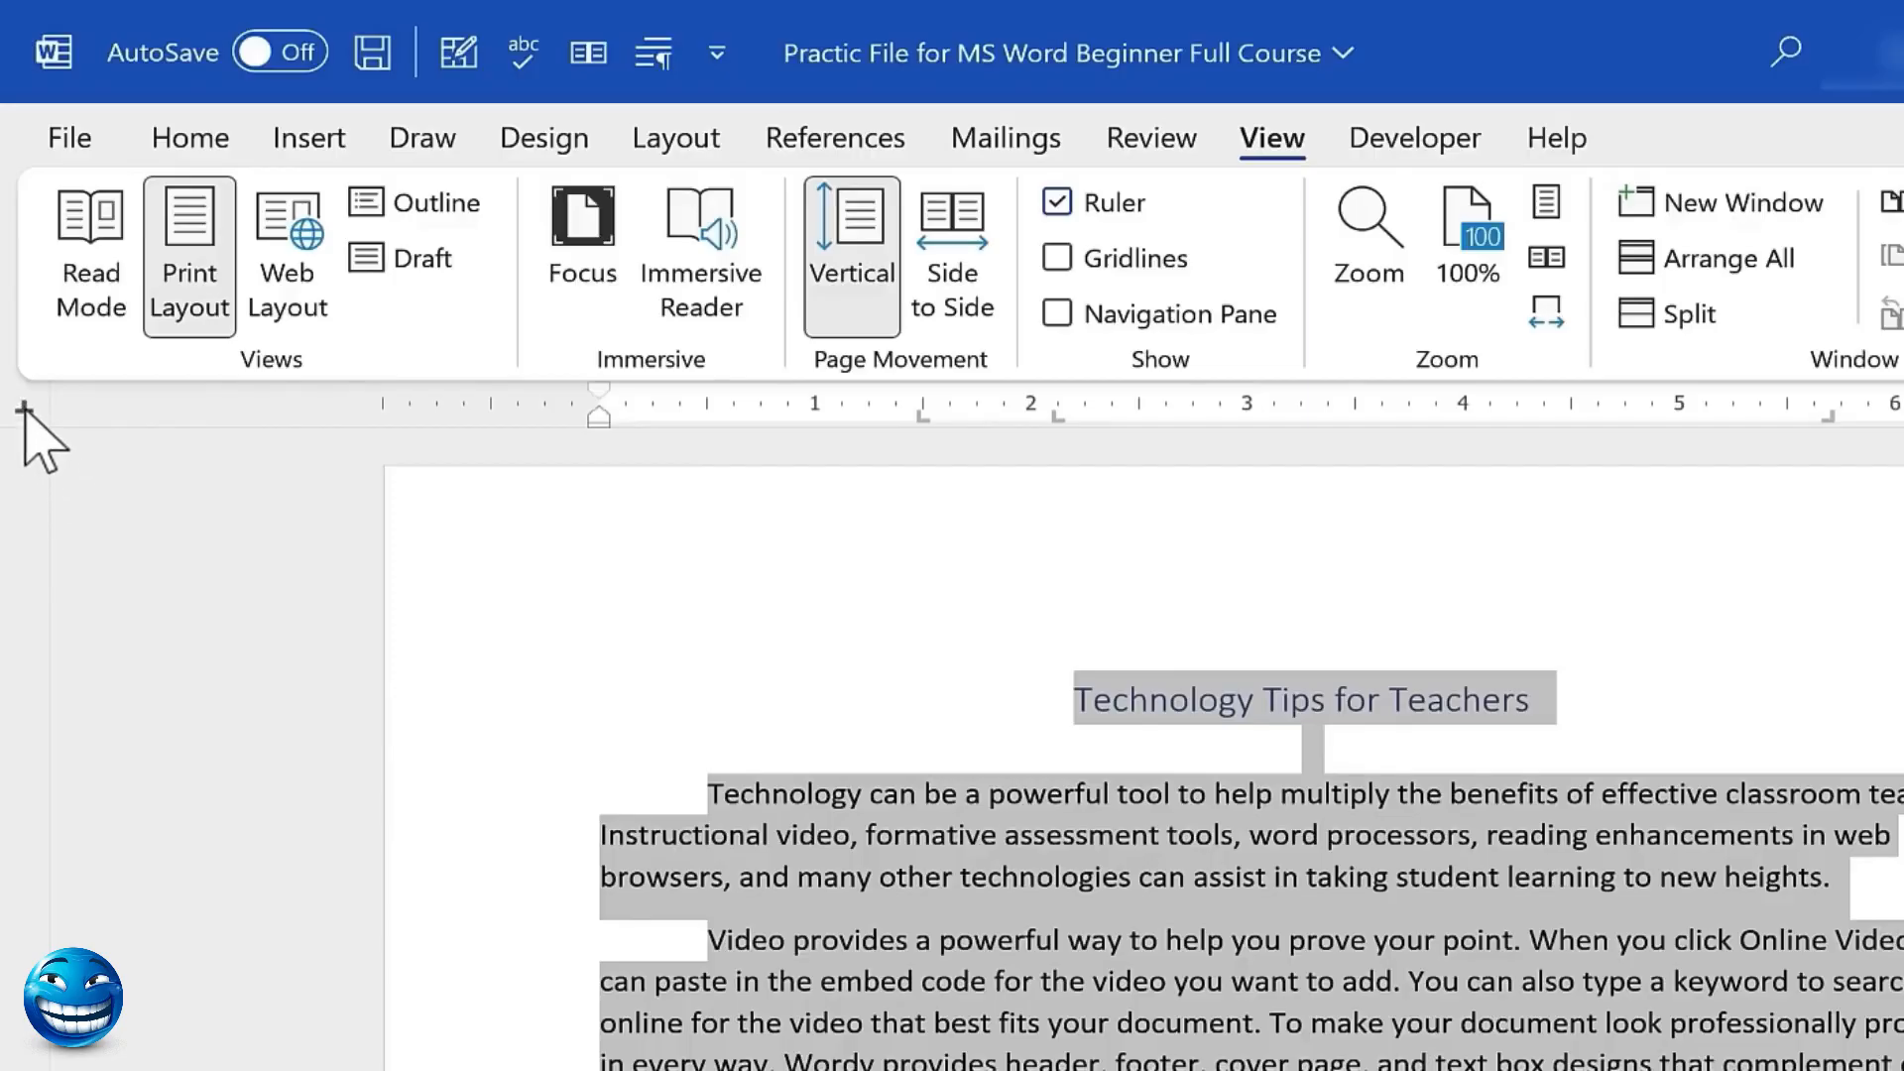
{"action": "left_click", "coordinate": [1300, 413]}
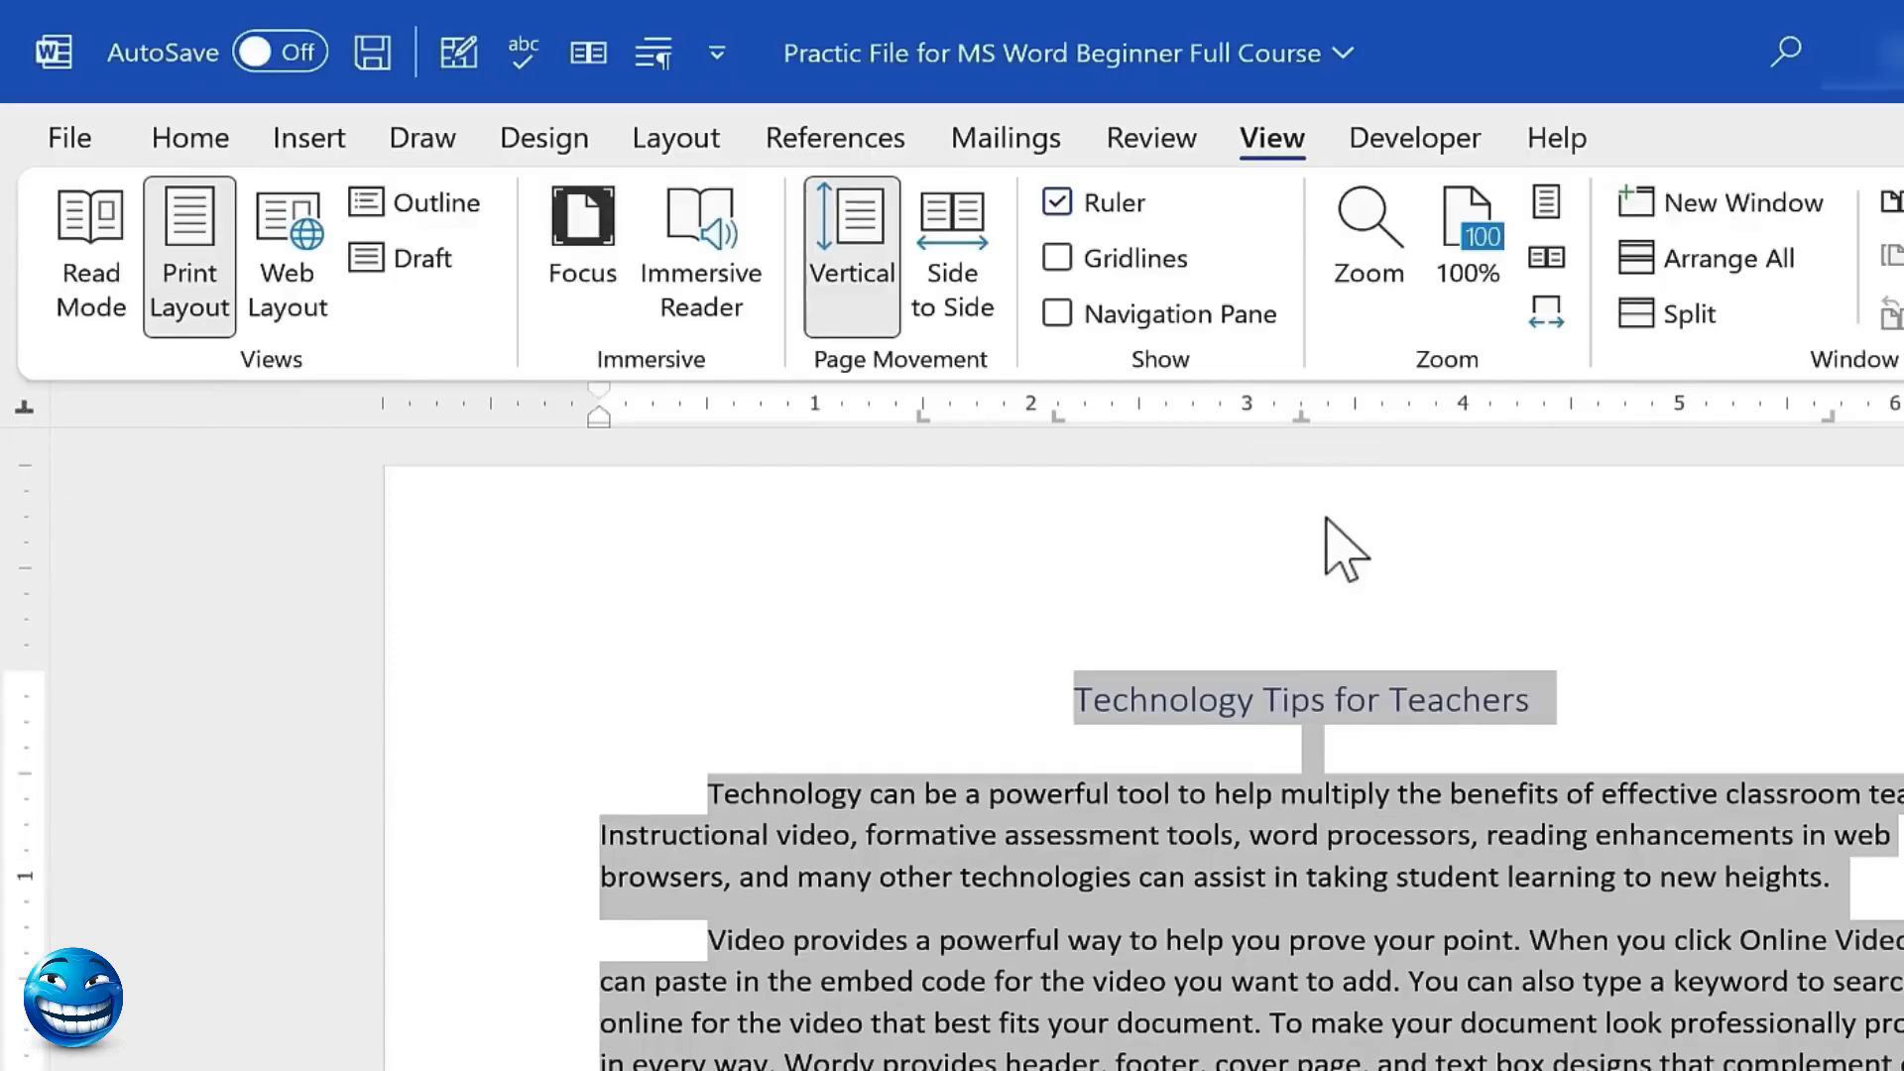
Switch the tab type to Right Tab, add right tab stops at about 5.1 and 5.3 inches, and deselect the document
{"action": "left_click", "coordinate": [25, 411]}
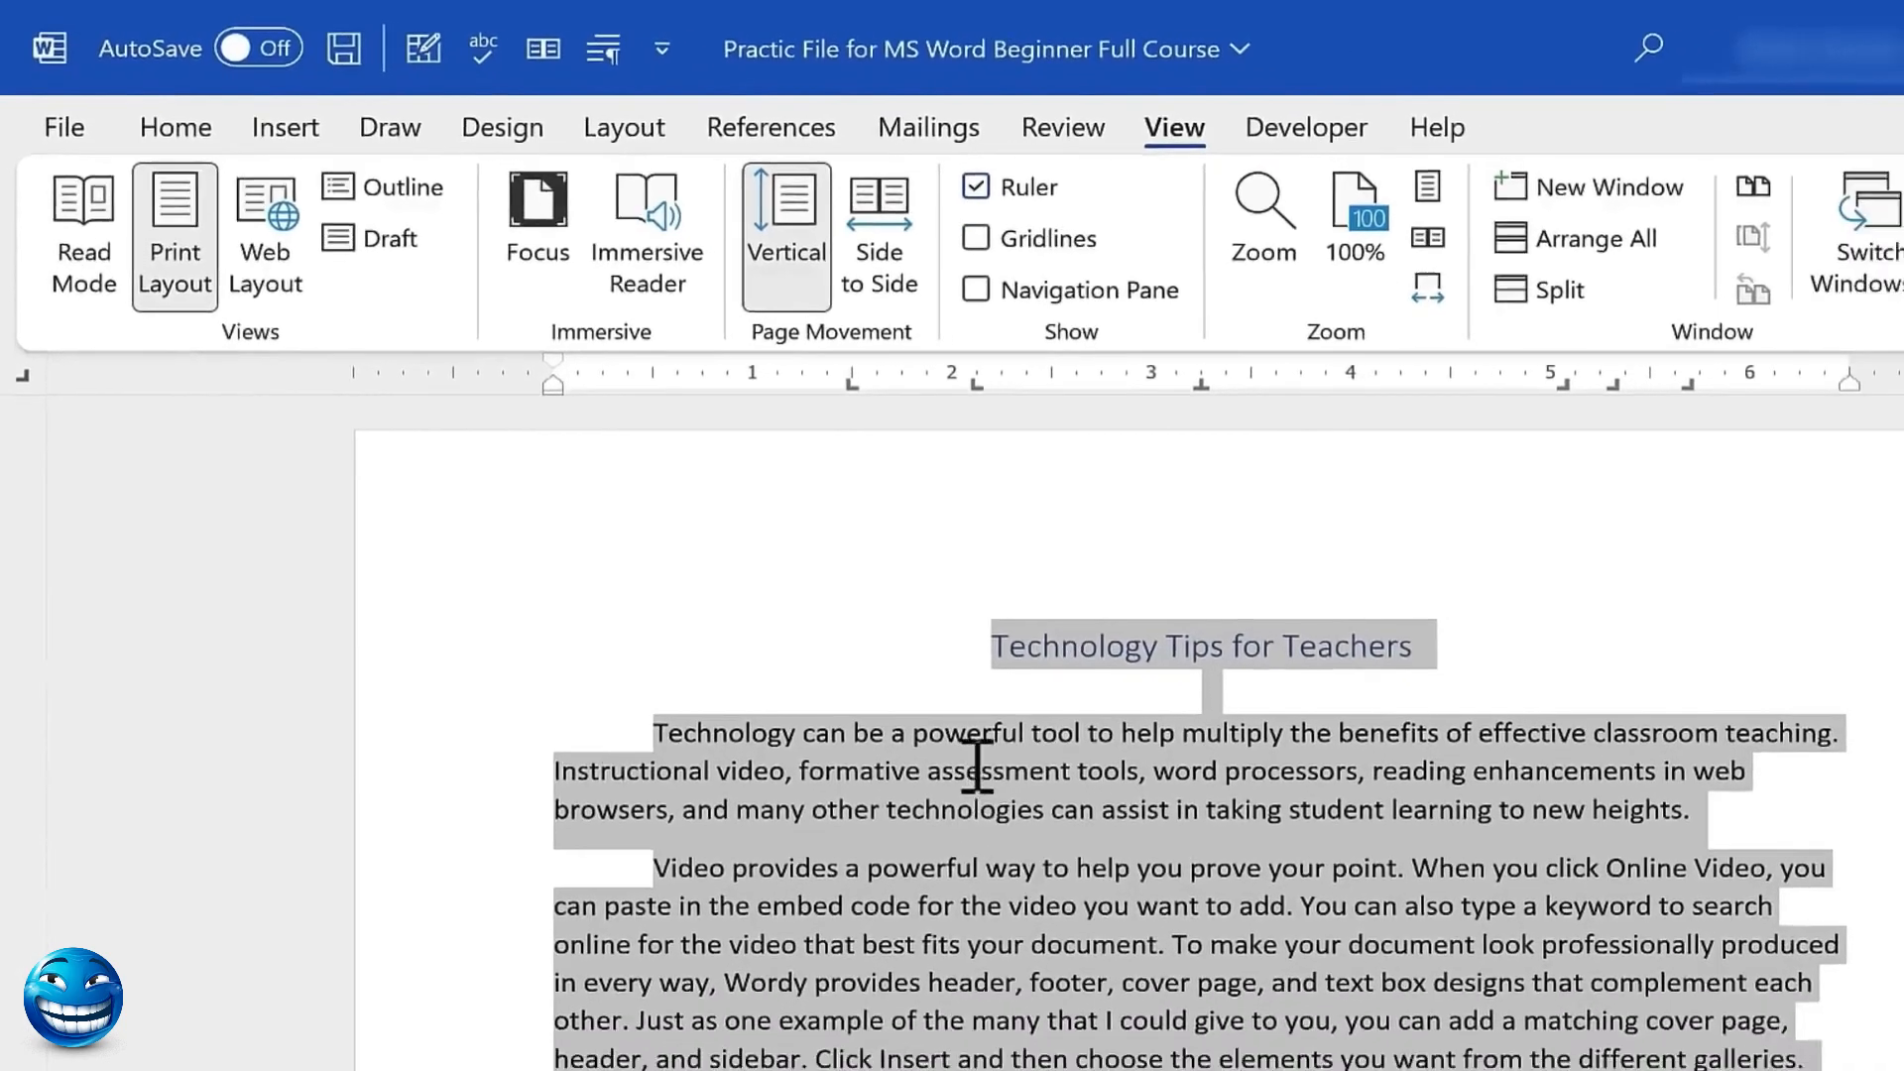
{"action": "left_click", "coordinate": [977, 767]}
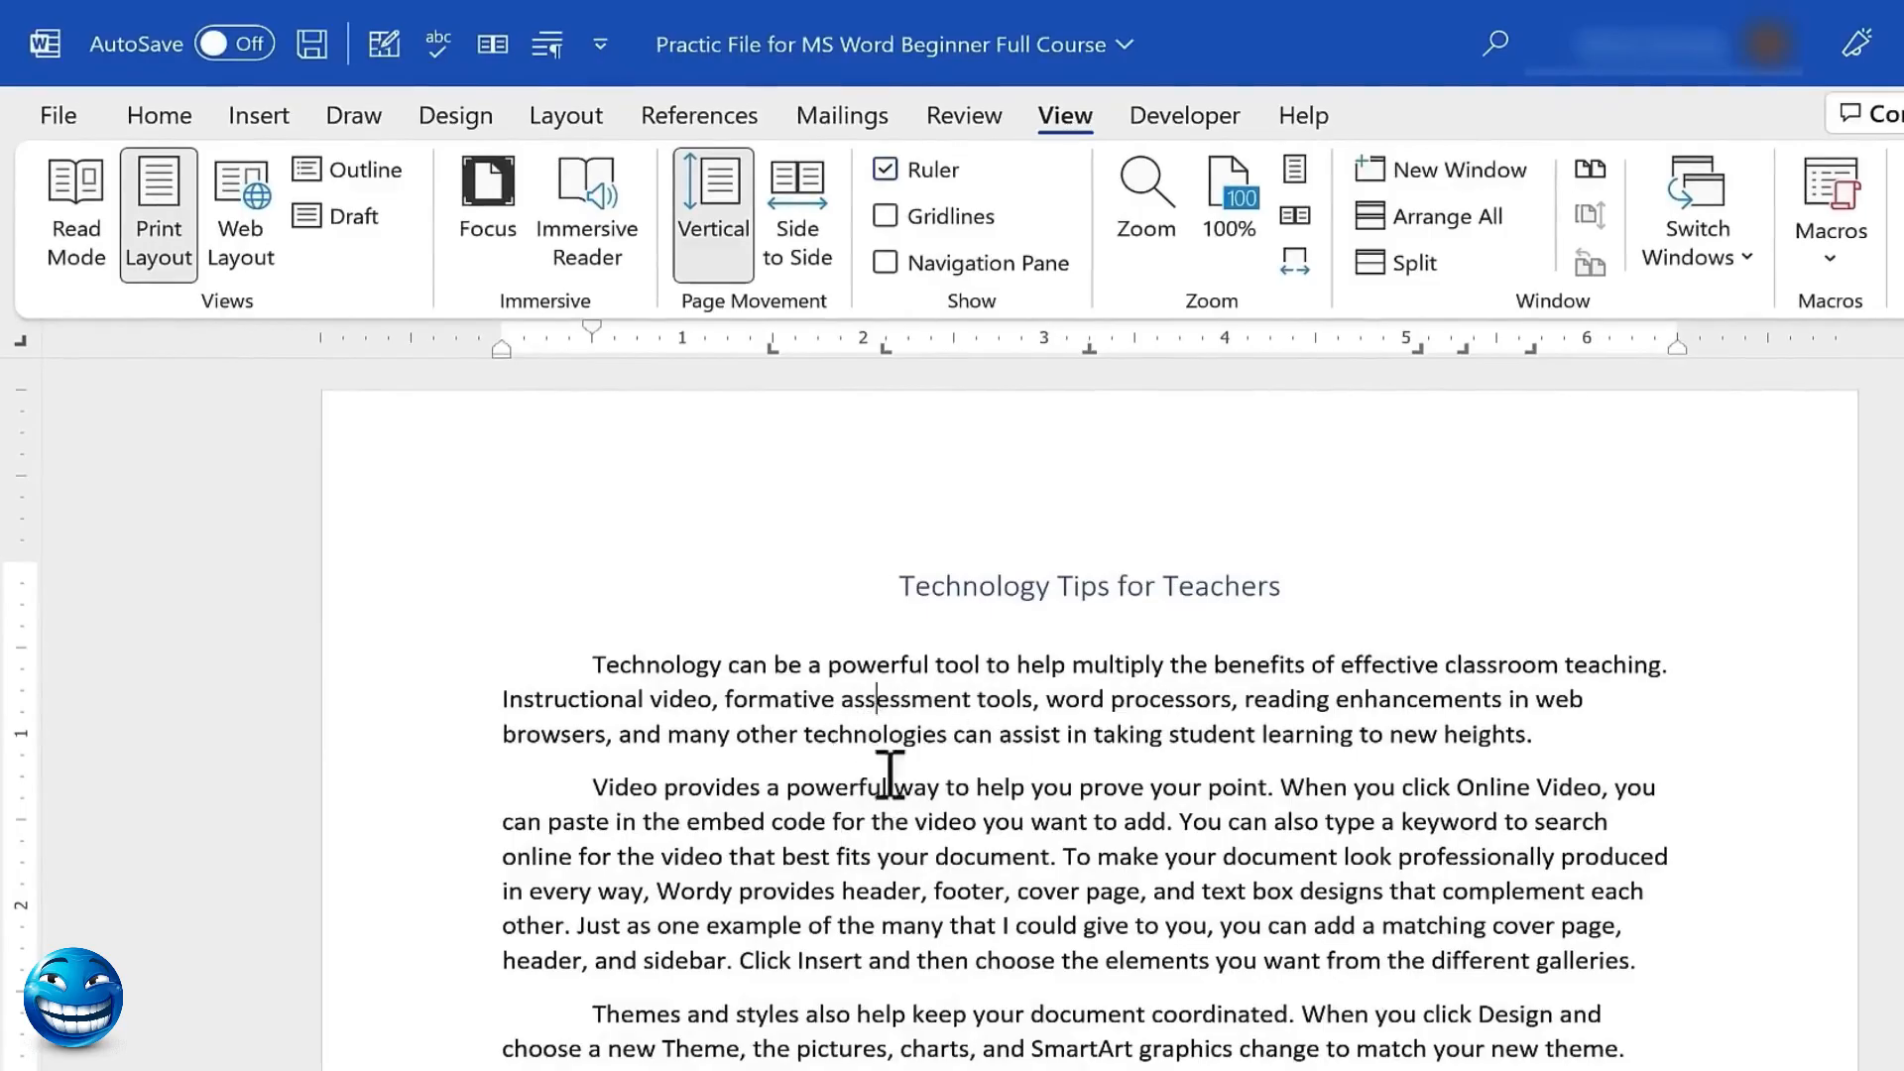
Insert three tabs before "Video provides" to test the tab stops, and delete them again
{"action": "left_click", "coordinate": [608, 731]}
{"action": "left_click", "coordinate": [594, 792]}
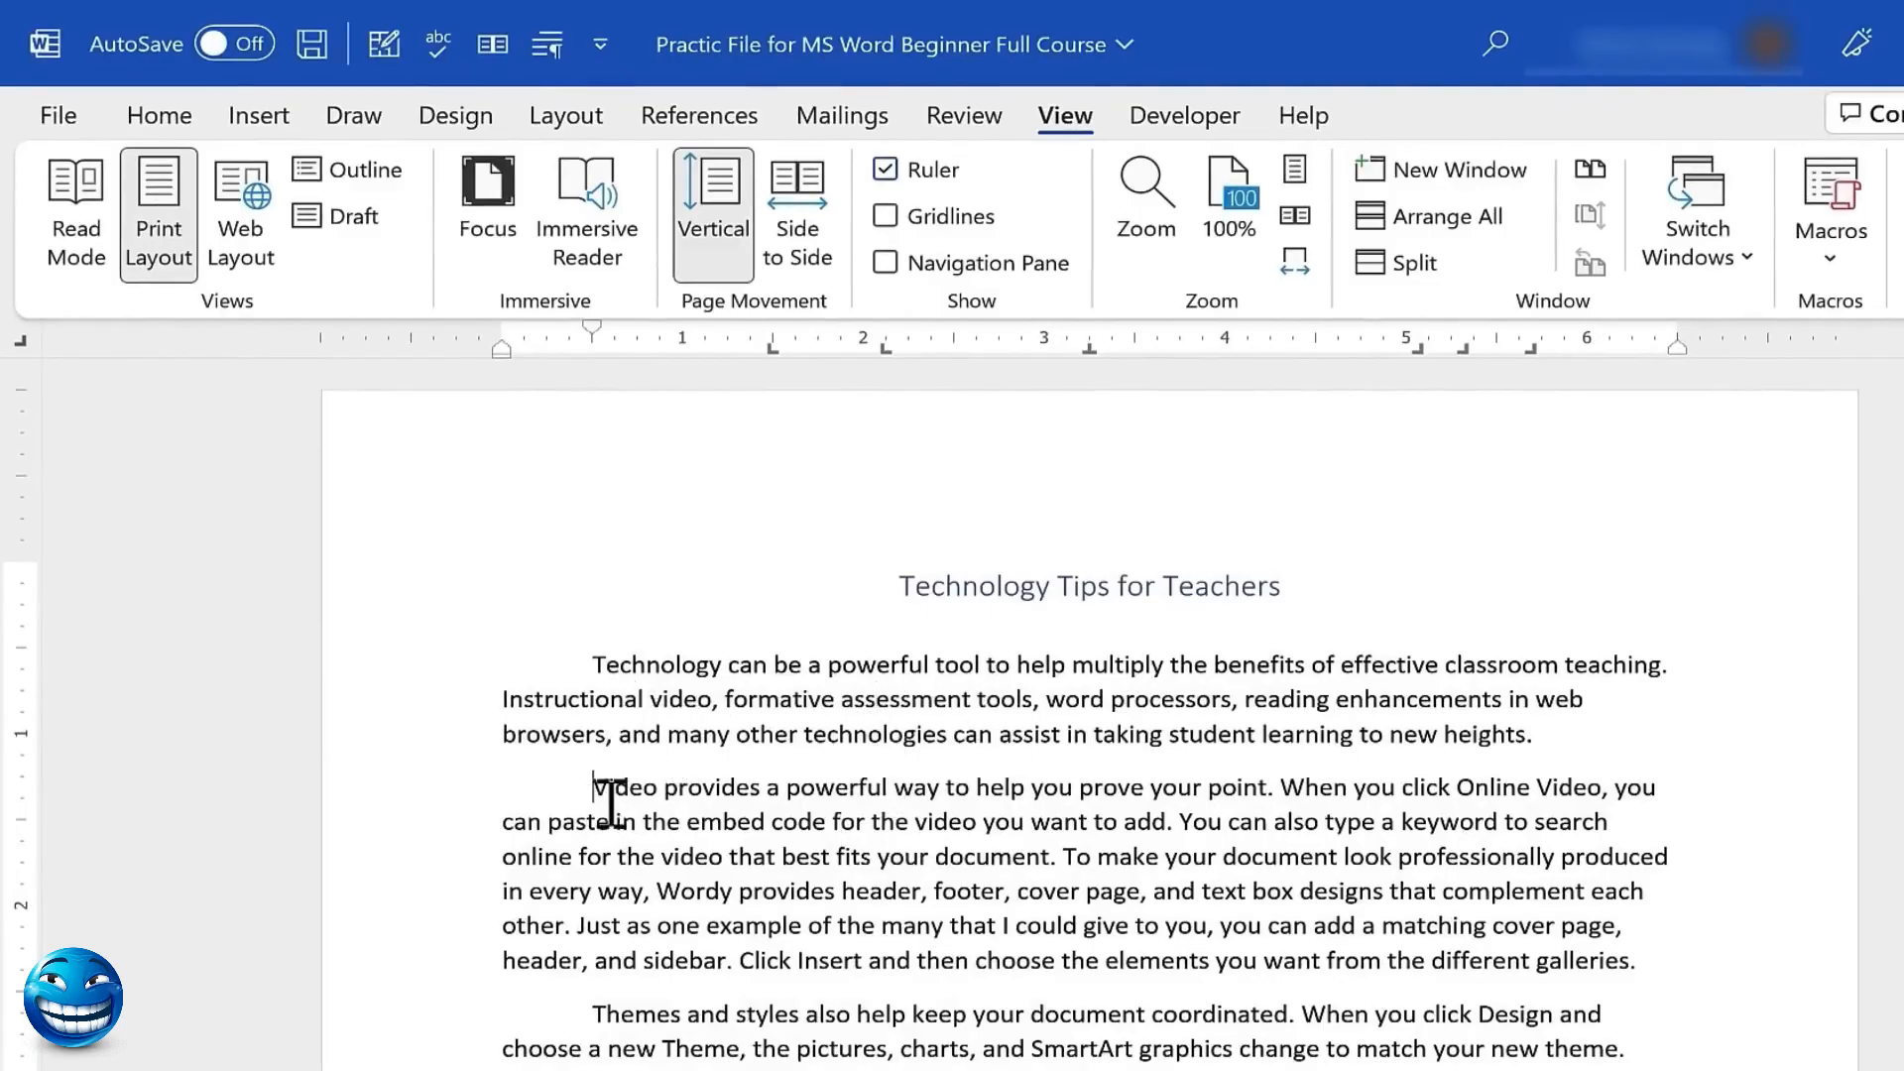
{"action": "key", "text": "Tab"}
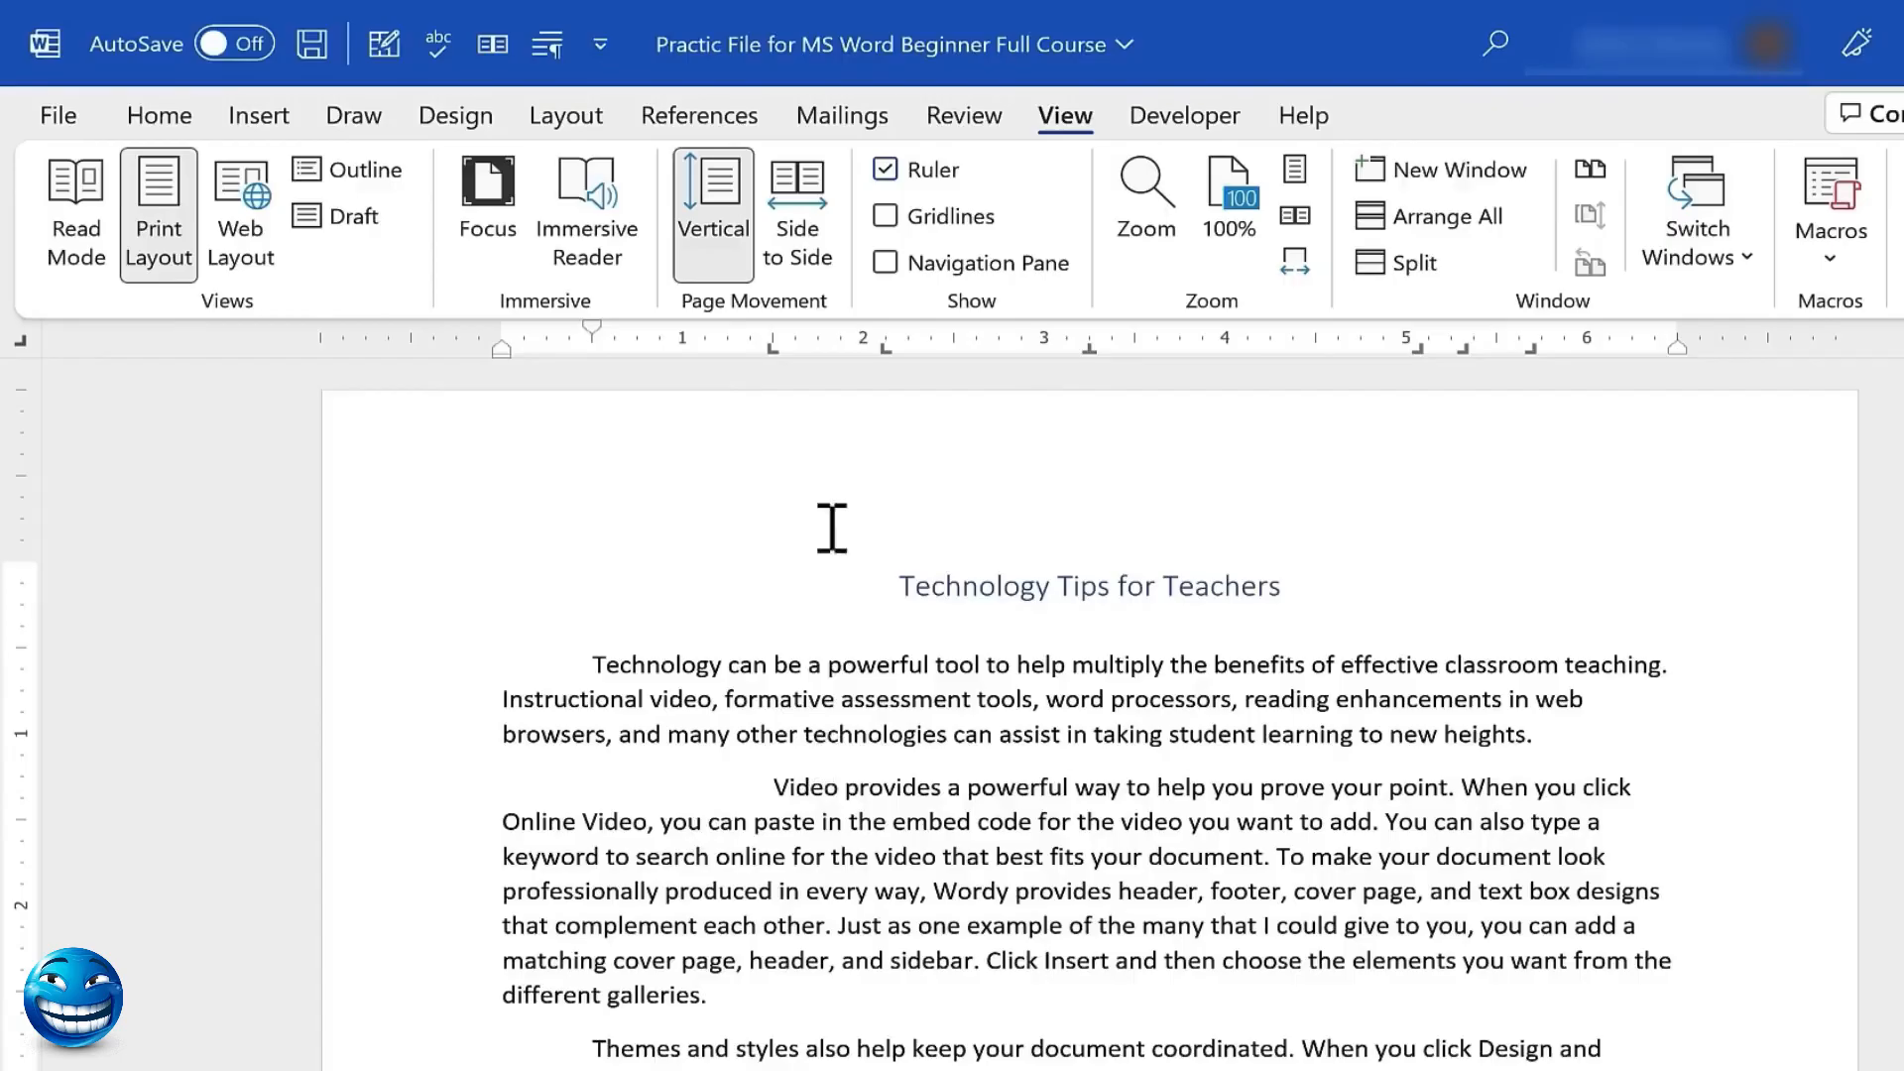
{"action": "key", "text": "Tab"}
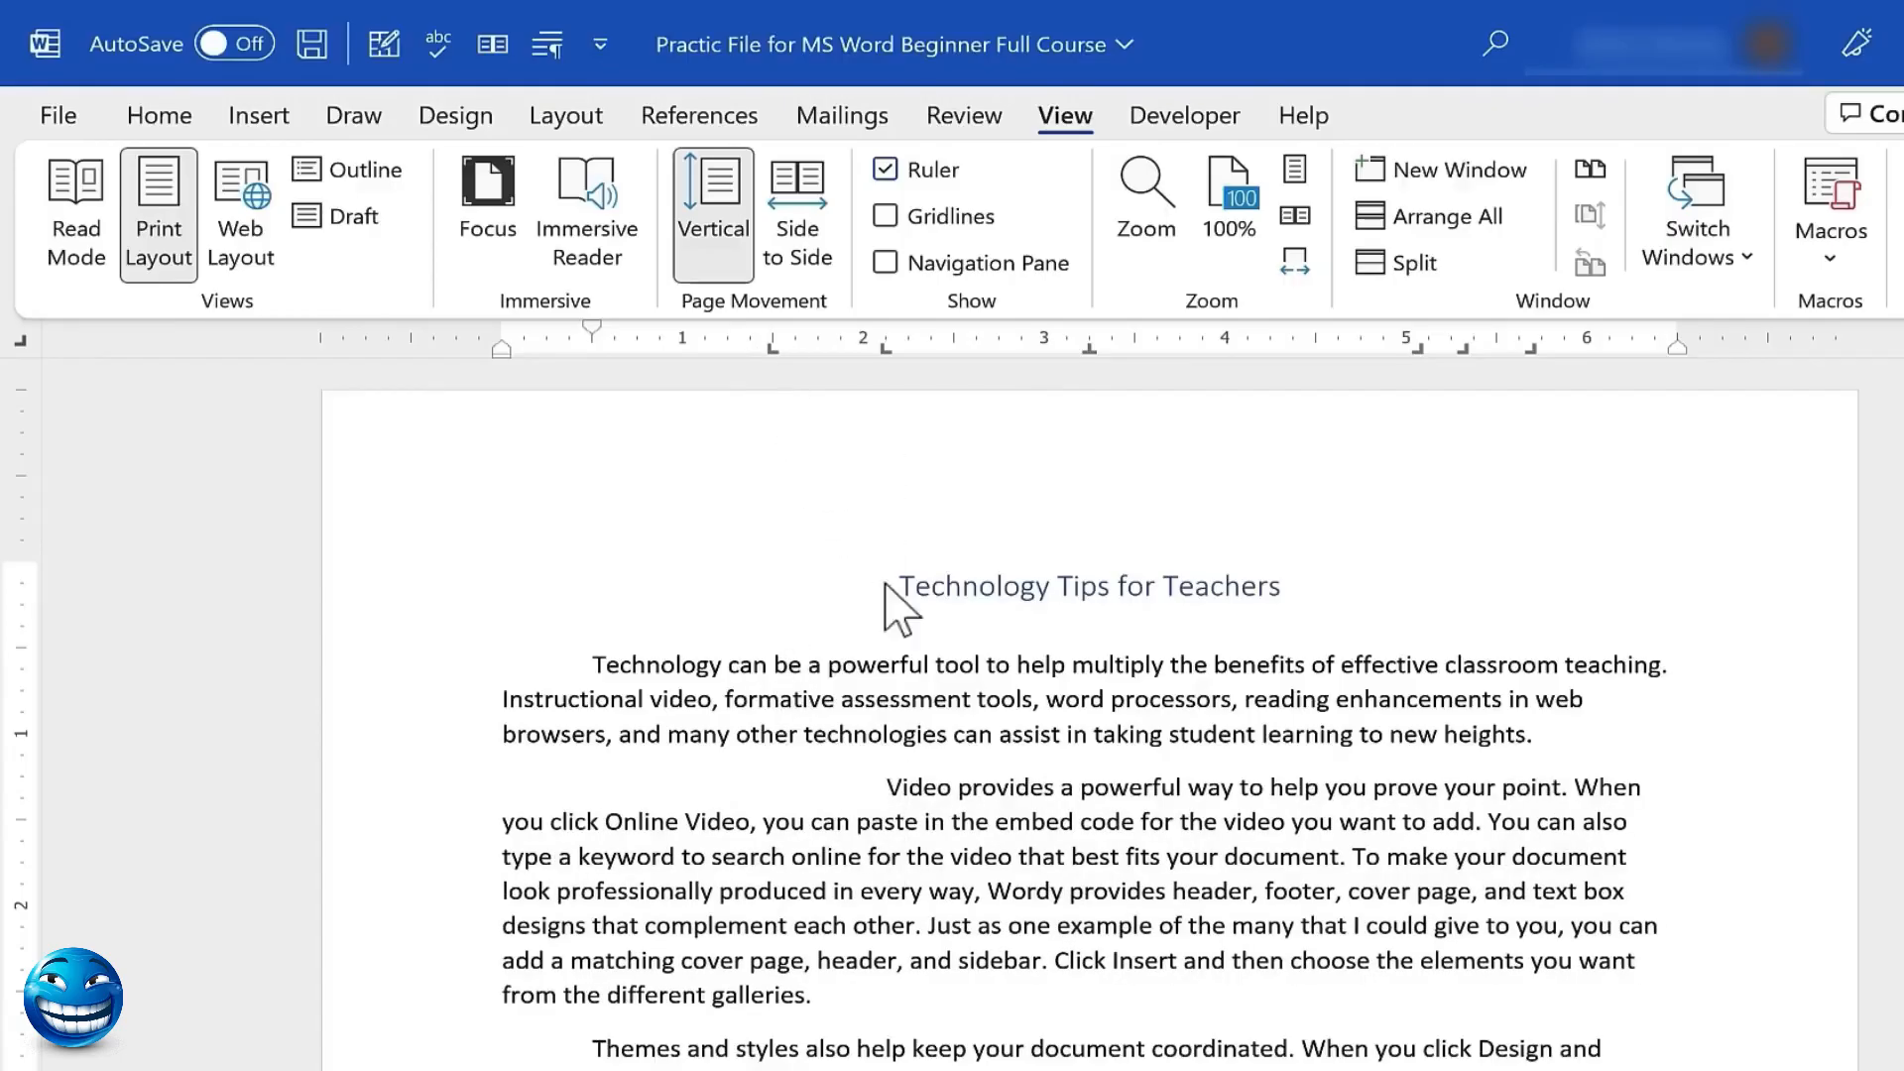
{"action": "key", "text": "Tab"}
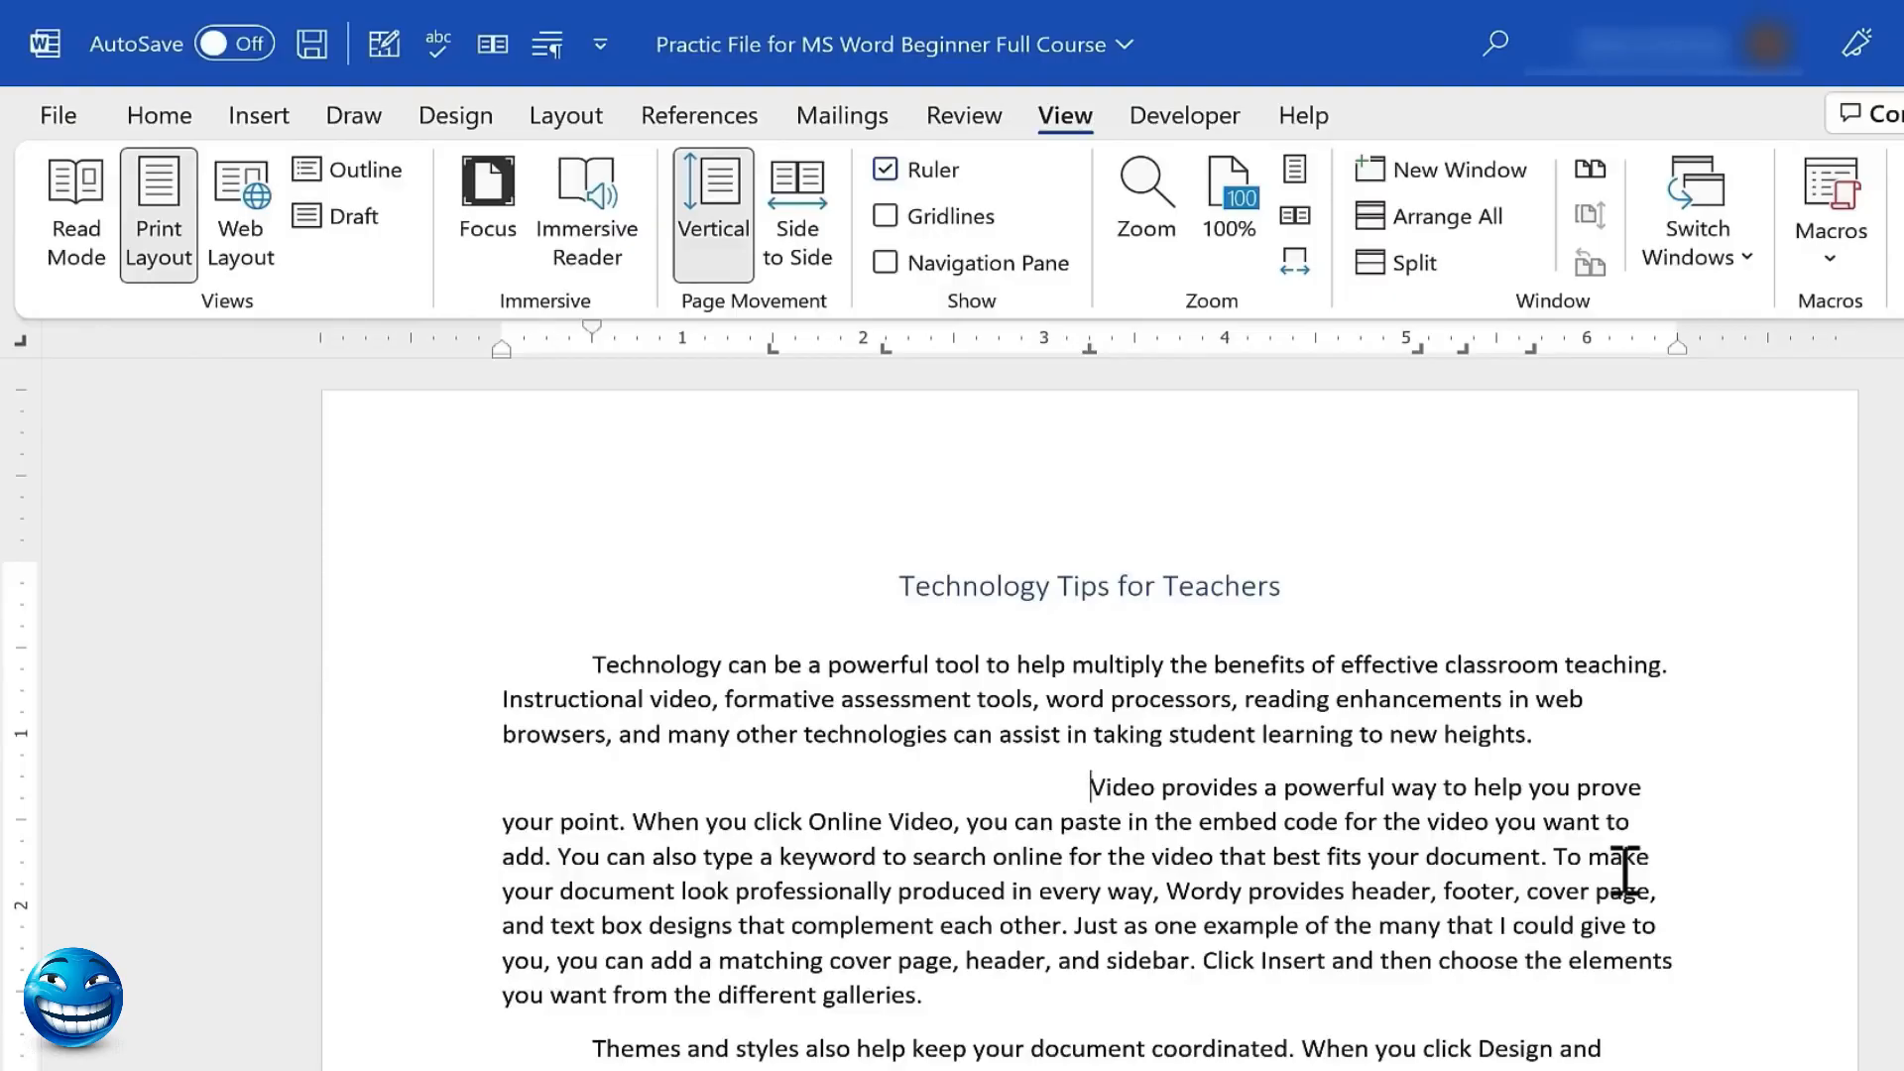
{"action": "key", "text": "BackSpace"}
{"action": "key", "text": "BackSpace"}
{"action": "key", "text": "BackSpace"}
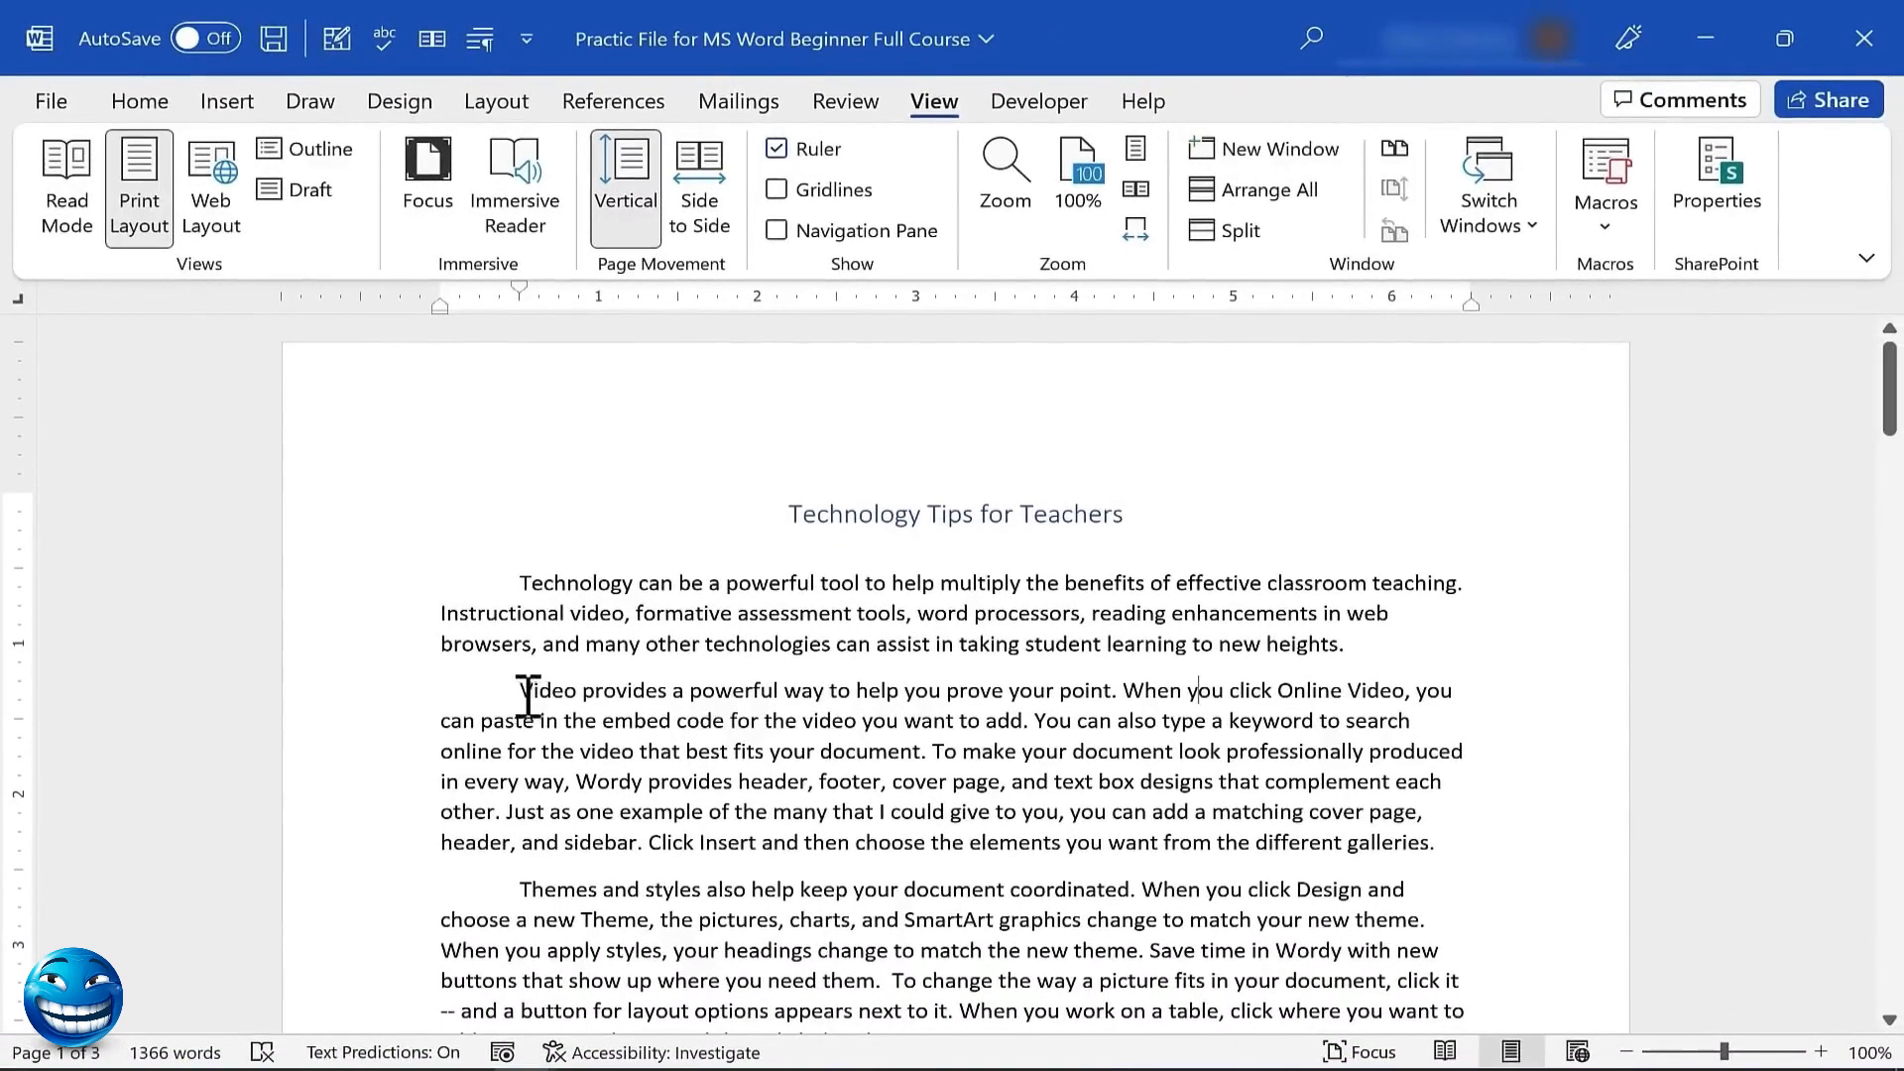
Try center and right alignment on the "Video provides" paragraph, restore left alignment, and increase and decrease its indent once
{"action": "left_click_drag", "start_coordinate": [528, 694], "coordinate": [1558, 861]}
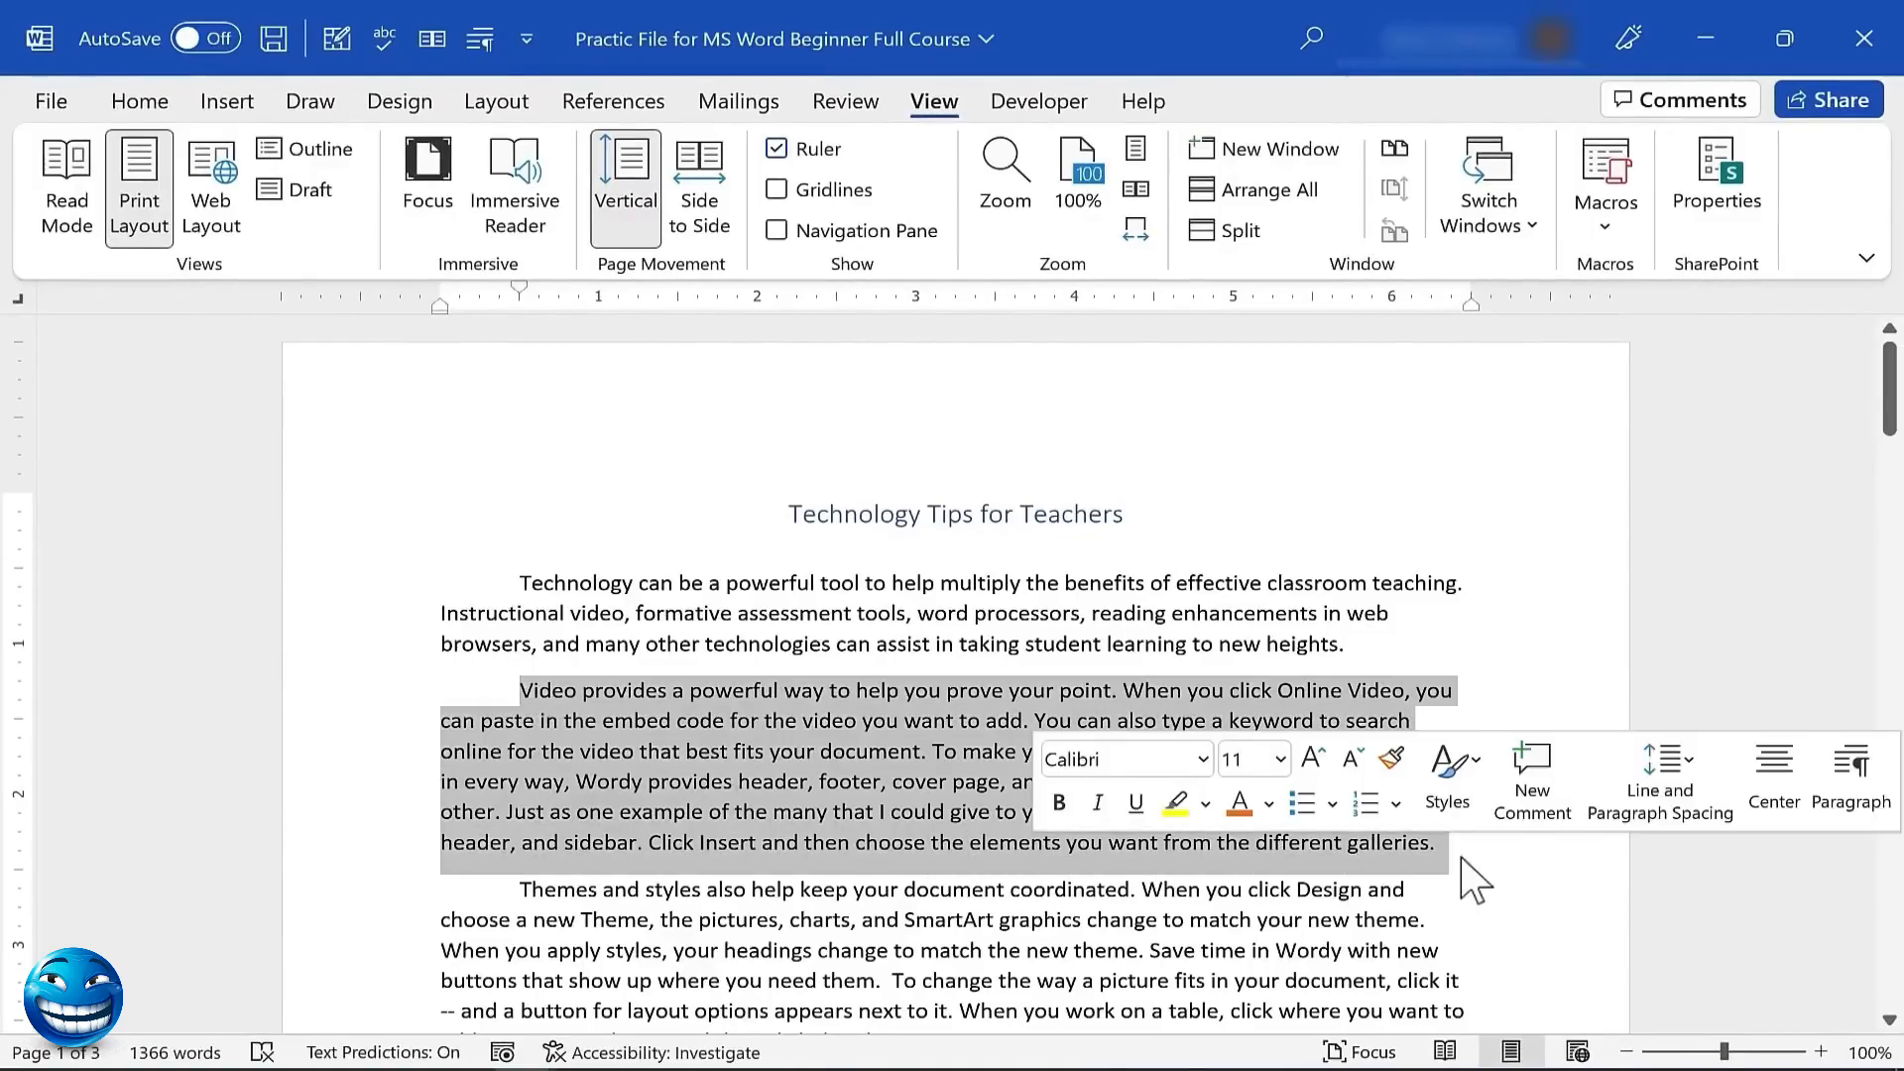
{"action": "left_click", "coordinate": [139, 101]}
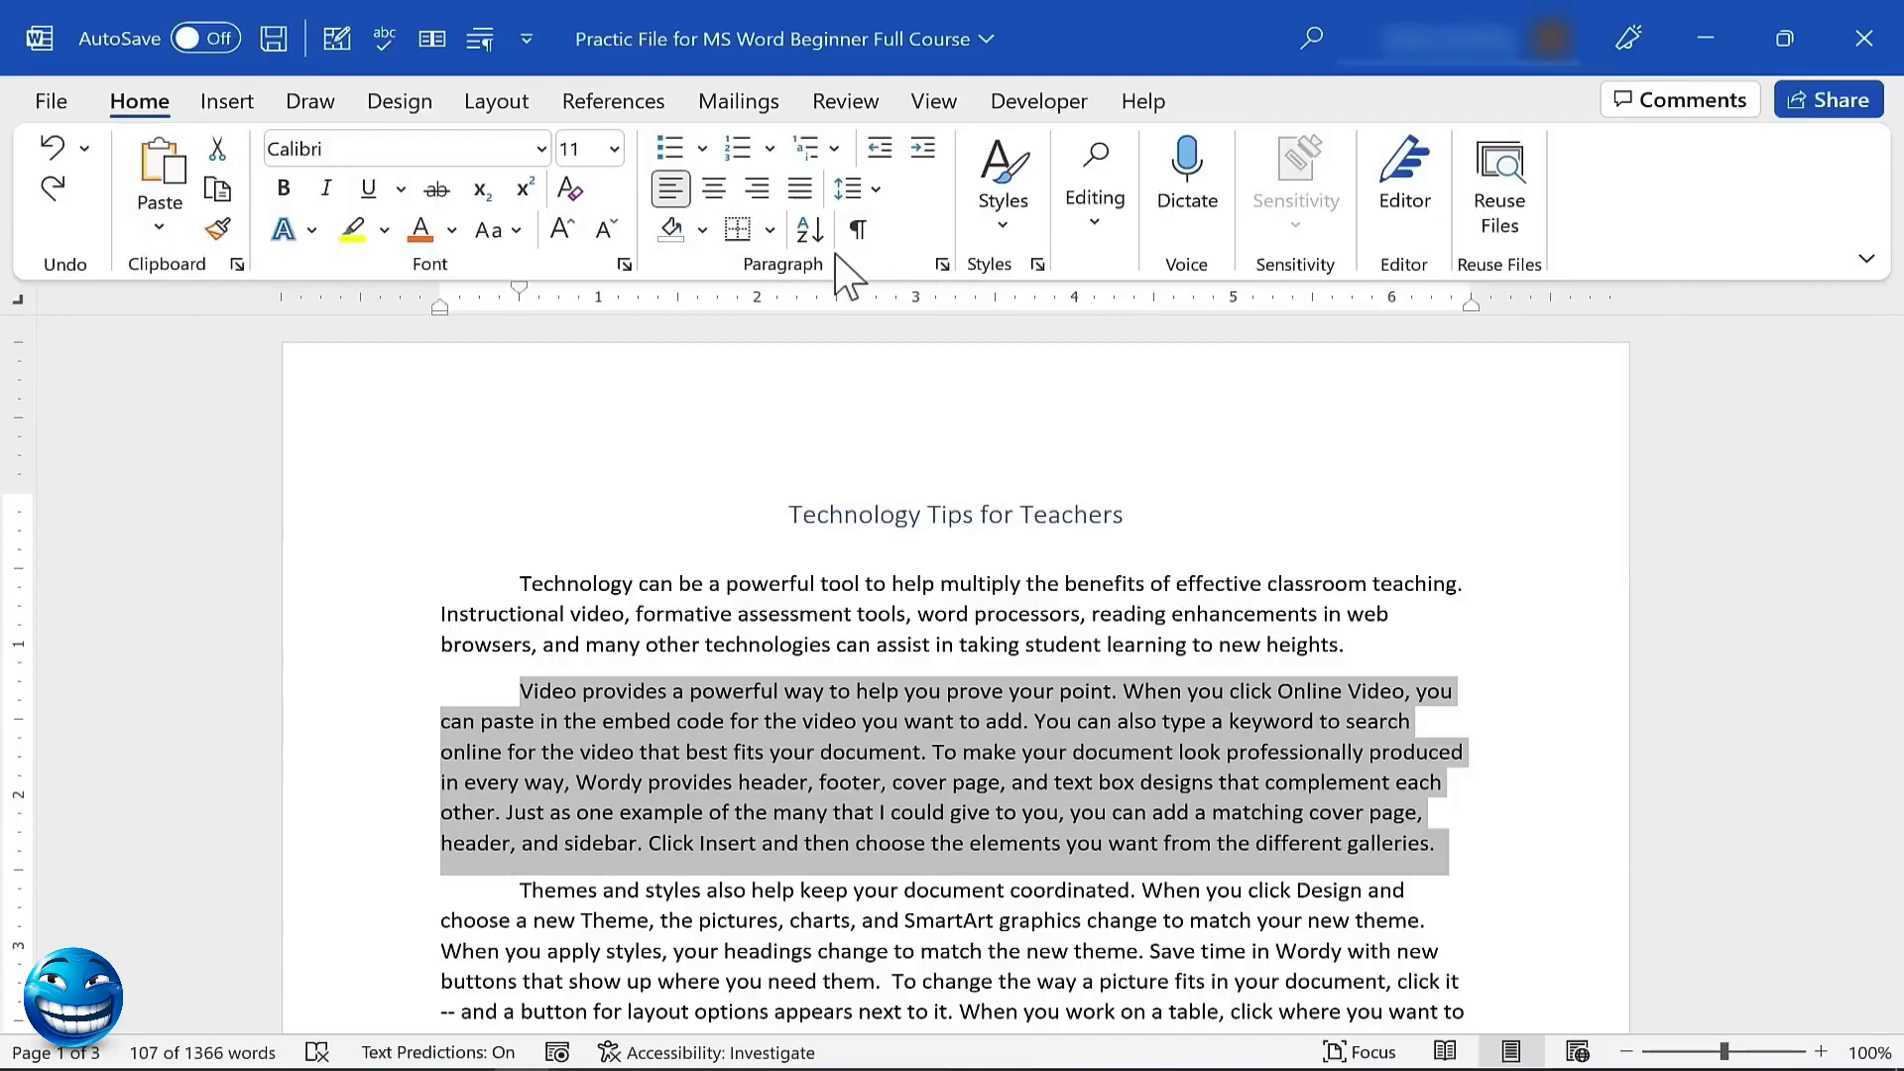
{"action": "left_click", "coordinate": [715, 190]}
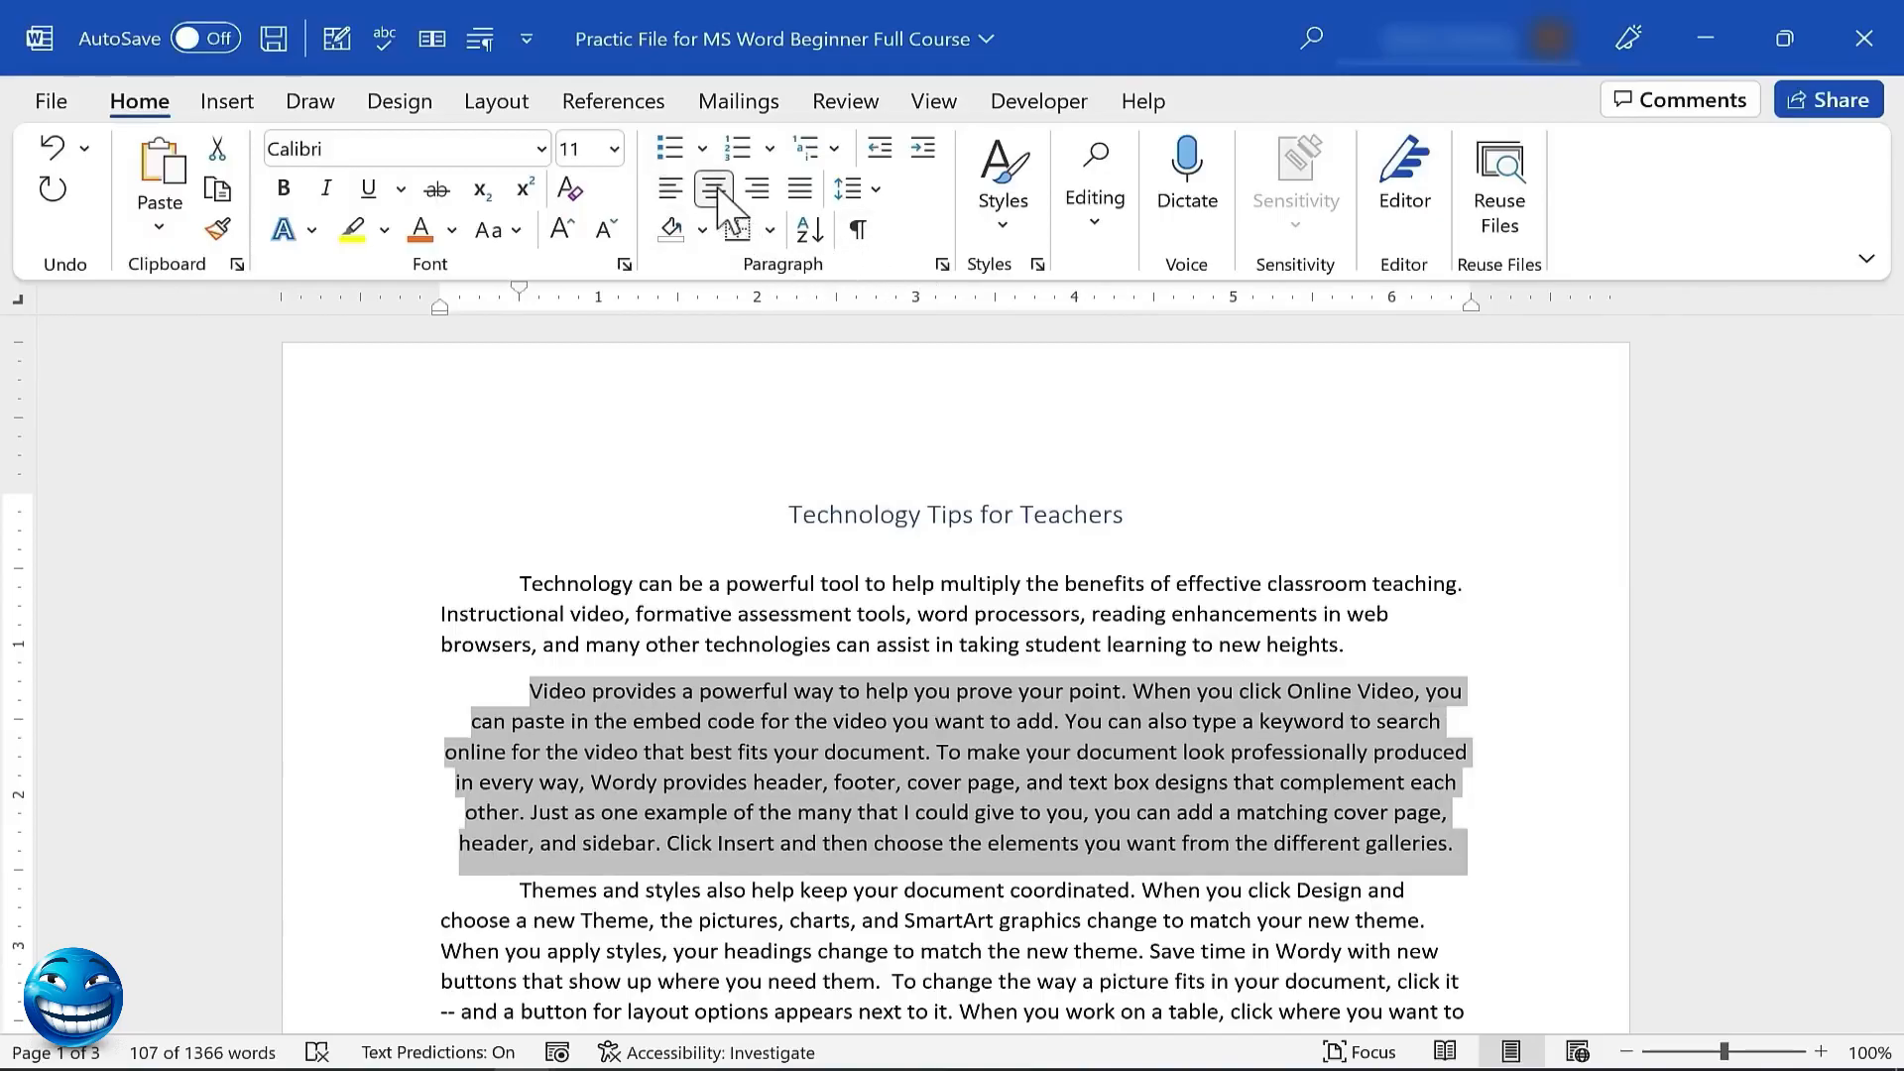
{"action": "left_click", "coordinate": [757, 189]}
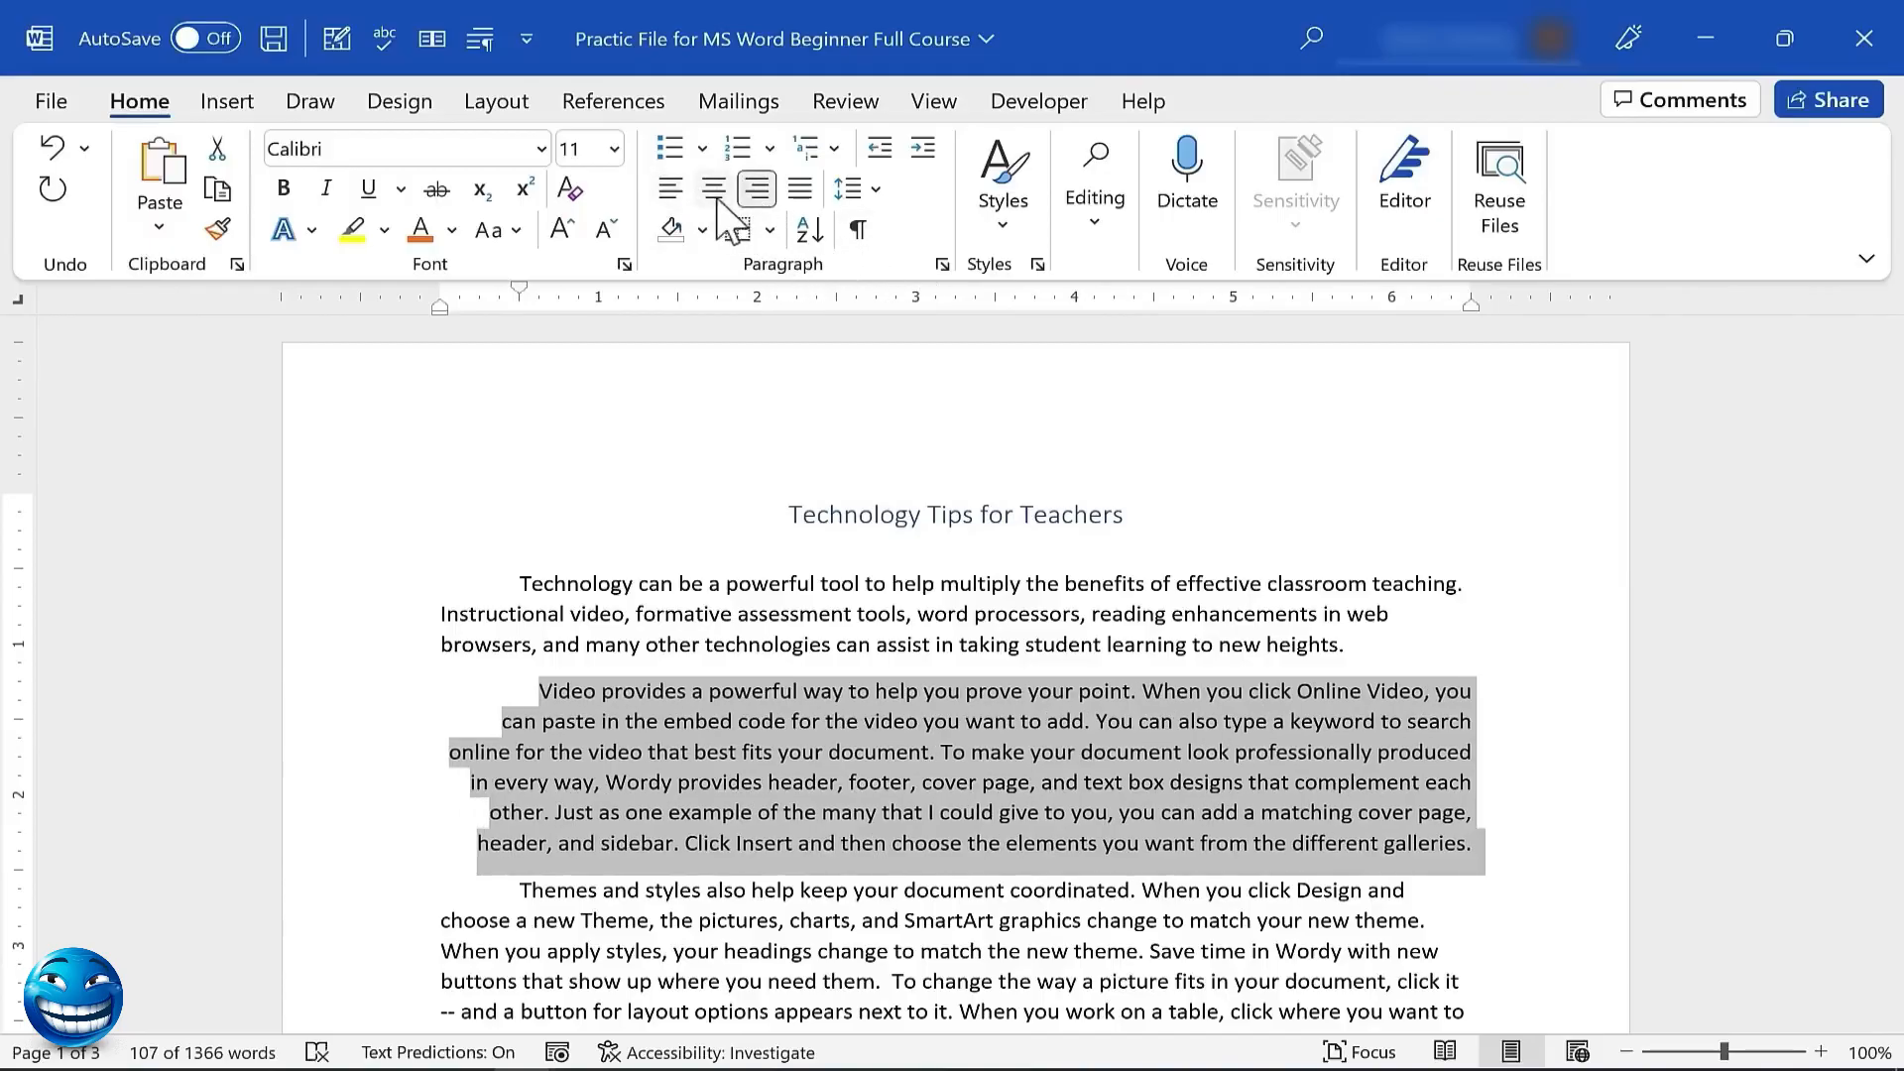
{"action": "left_click", "coordinate": [670, 191]}
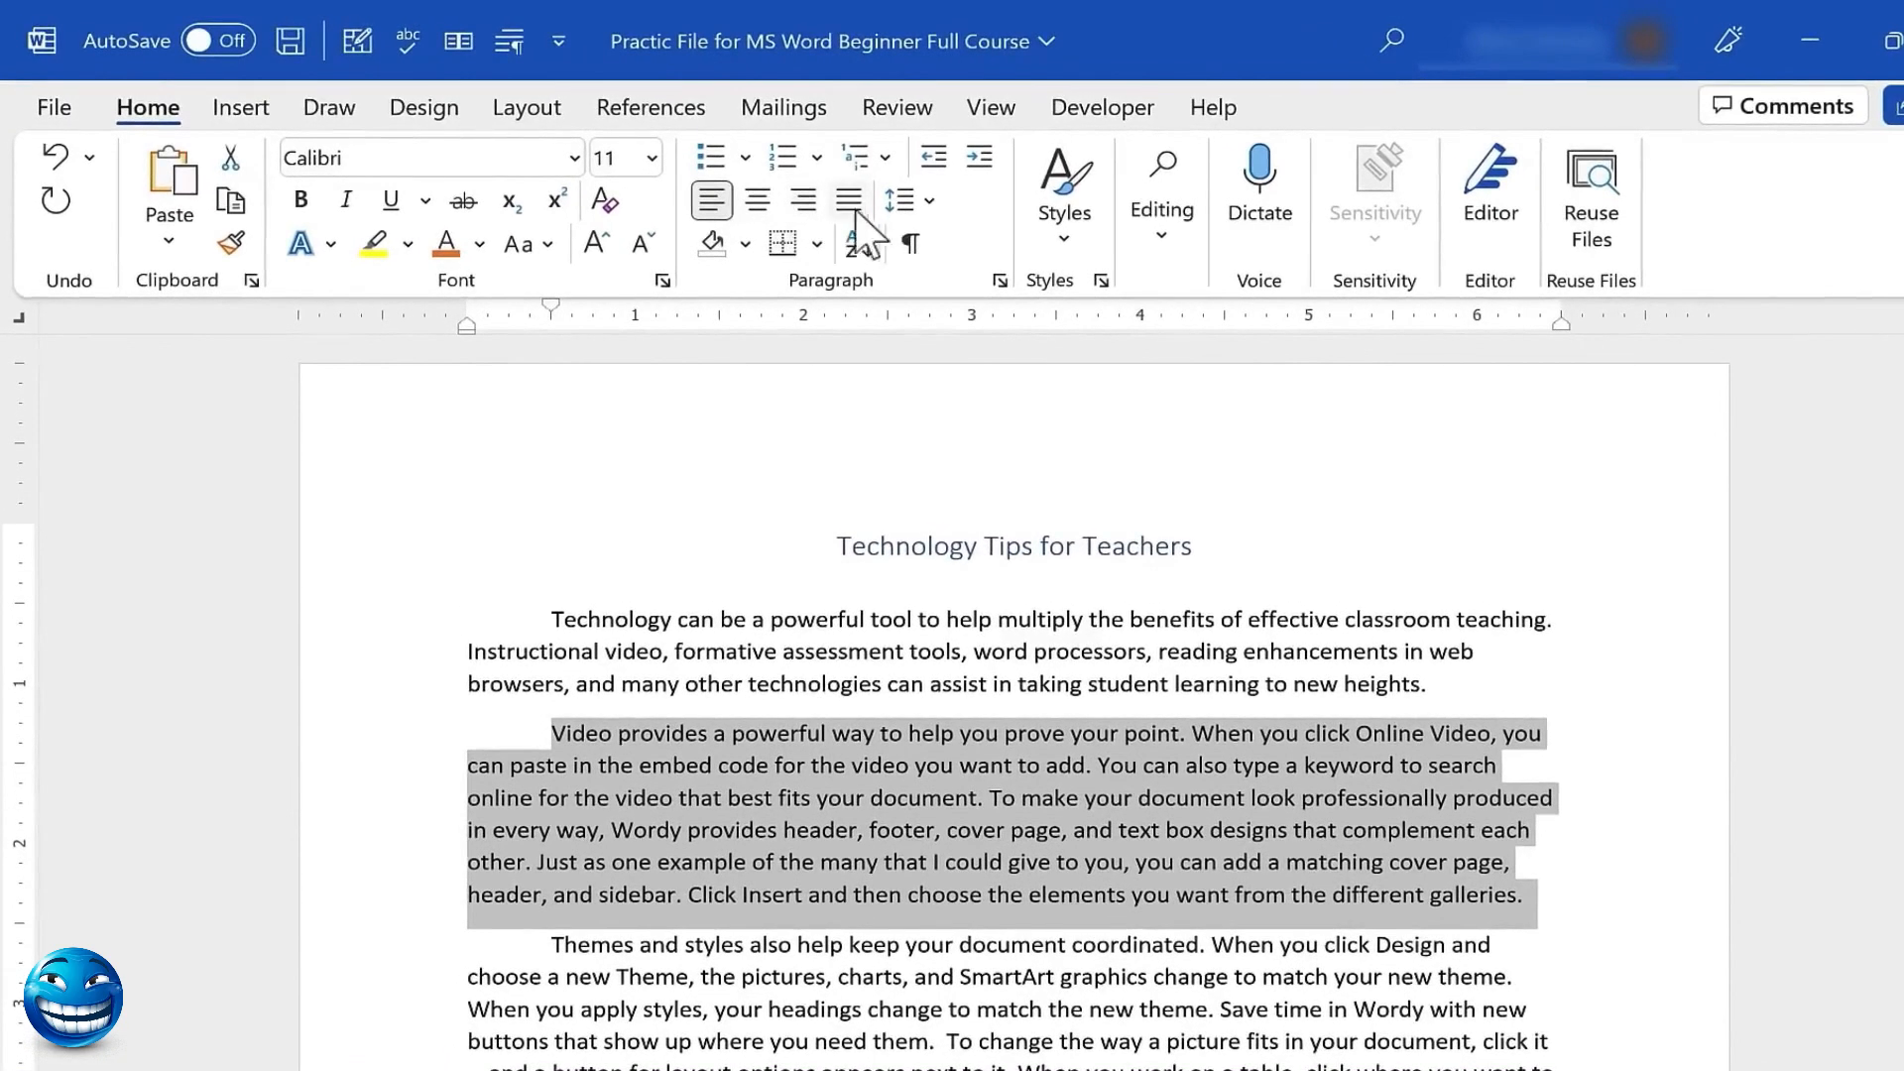
{"action": "left_click", "coordinate": [982, 159]}
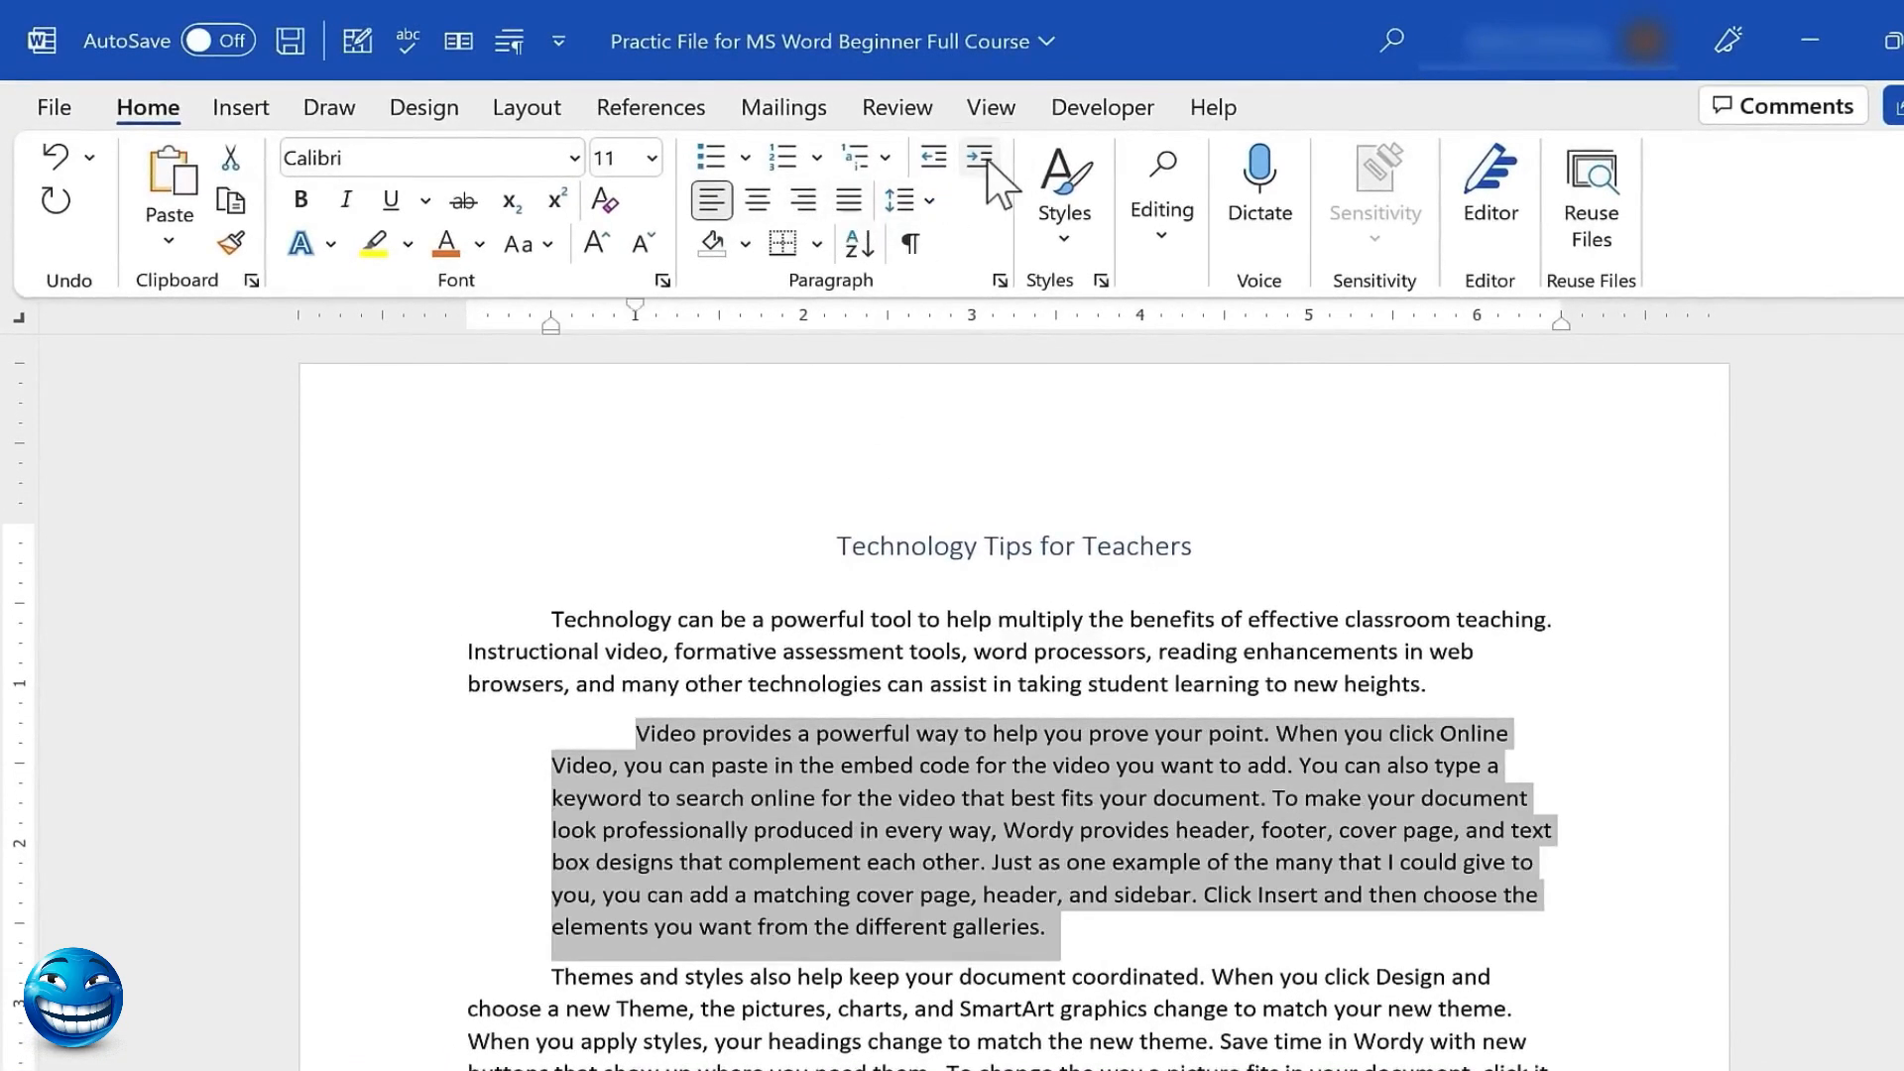
{"action": "left_click", "coordinate": [934, 159]}
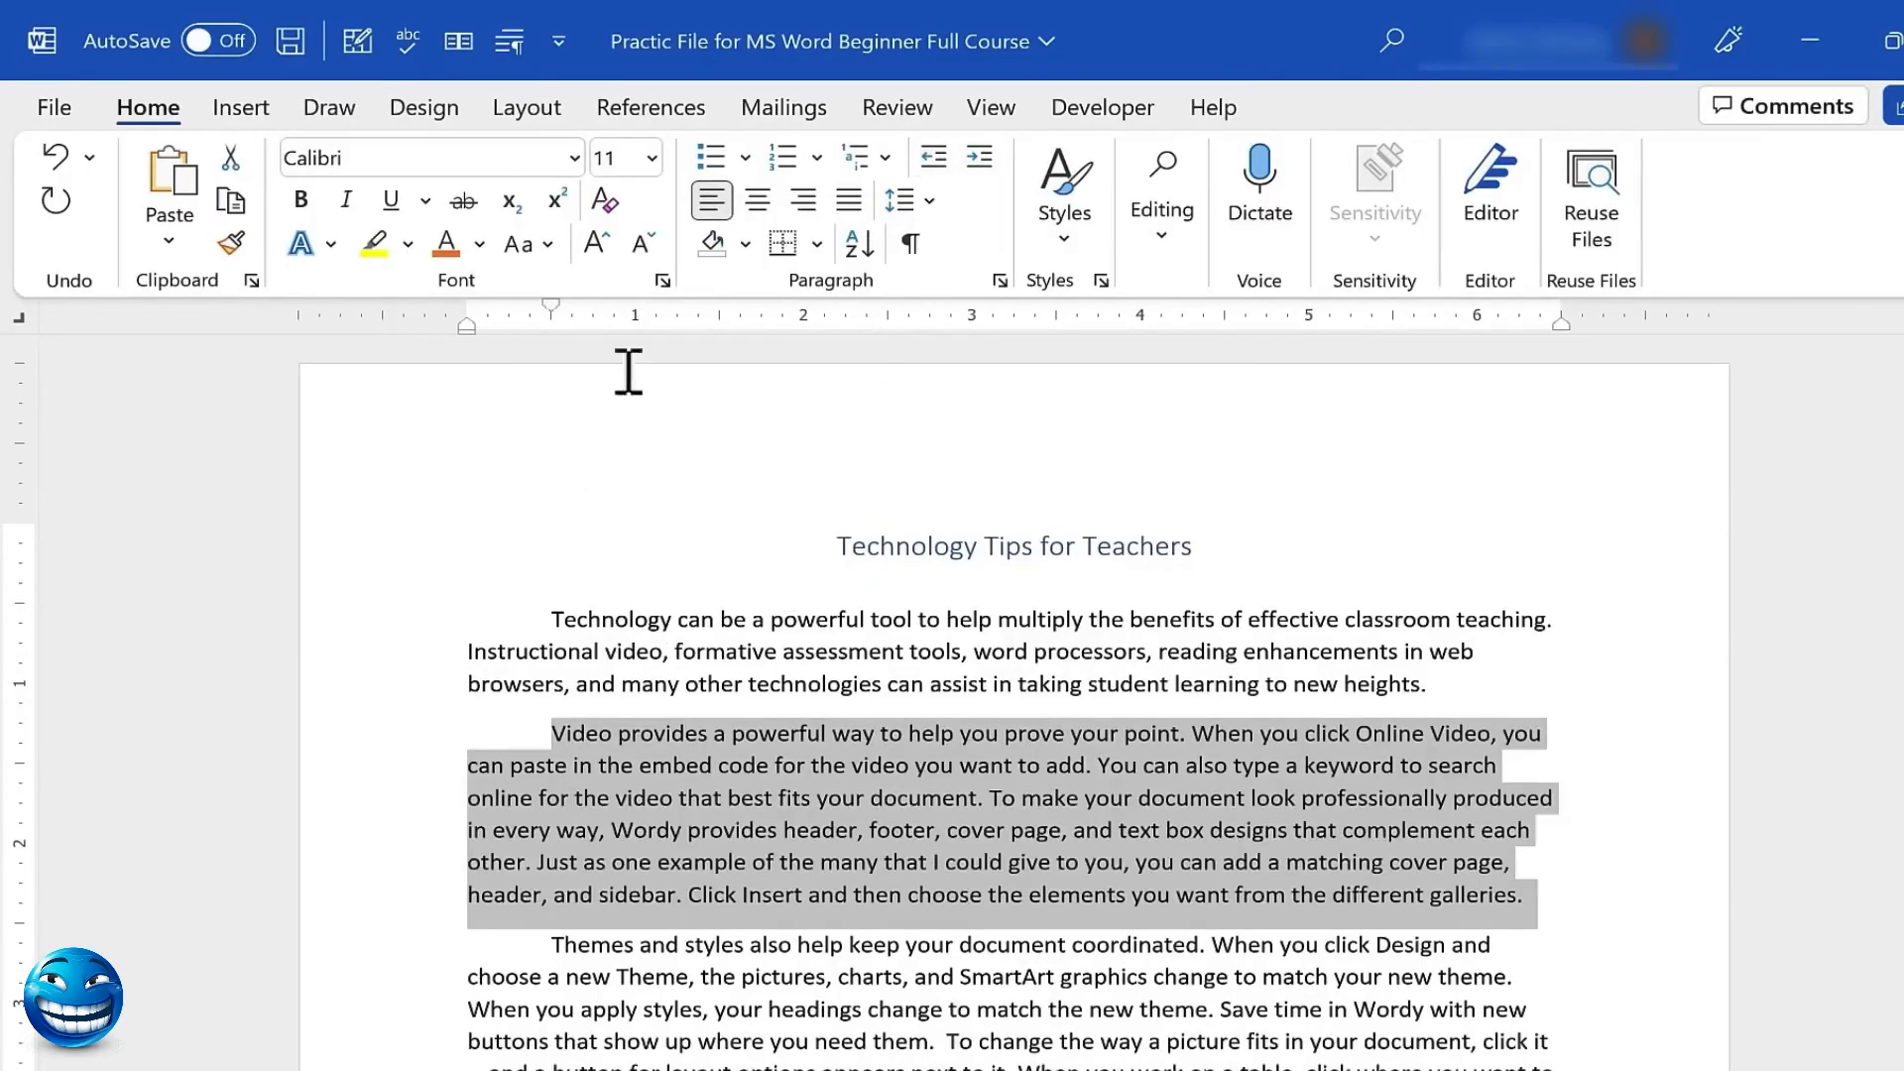
Try outside borders around the "Video provides" paragraph
{"action": "left_click", "coordinate": [818, 244]}
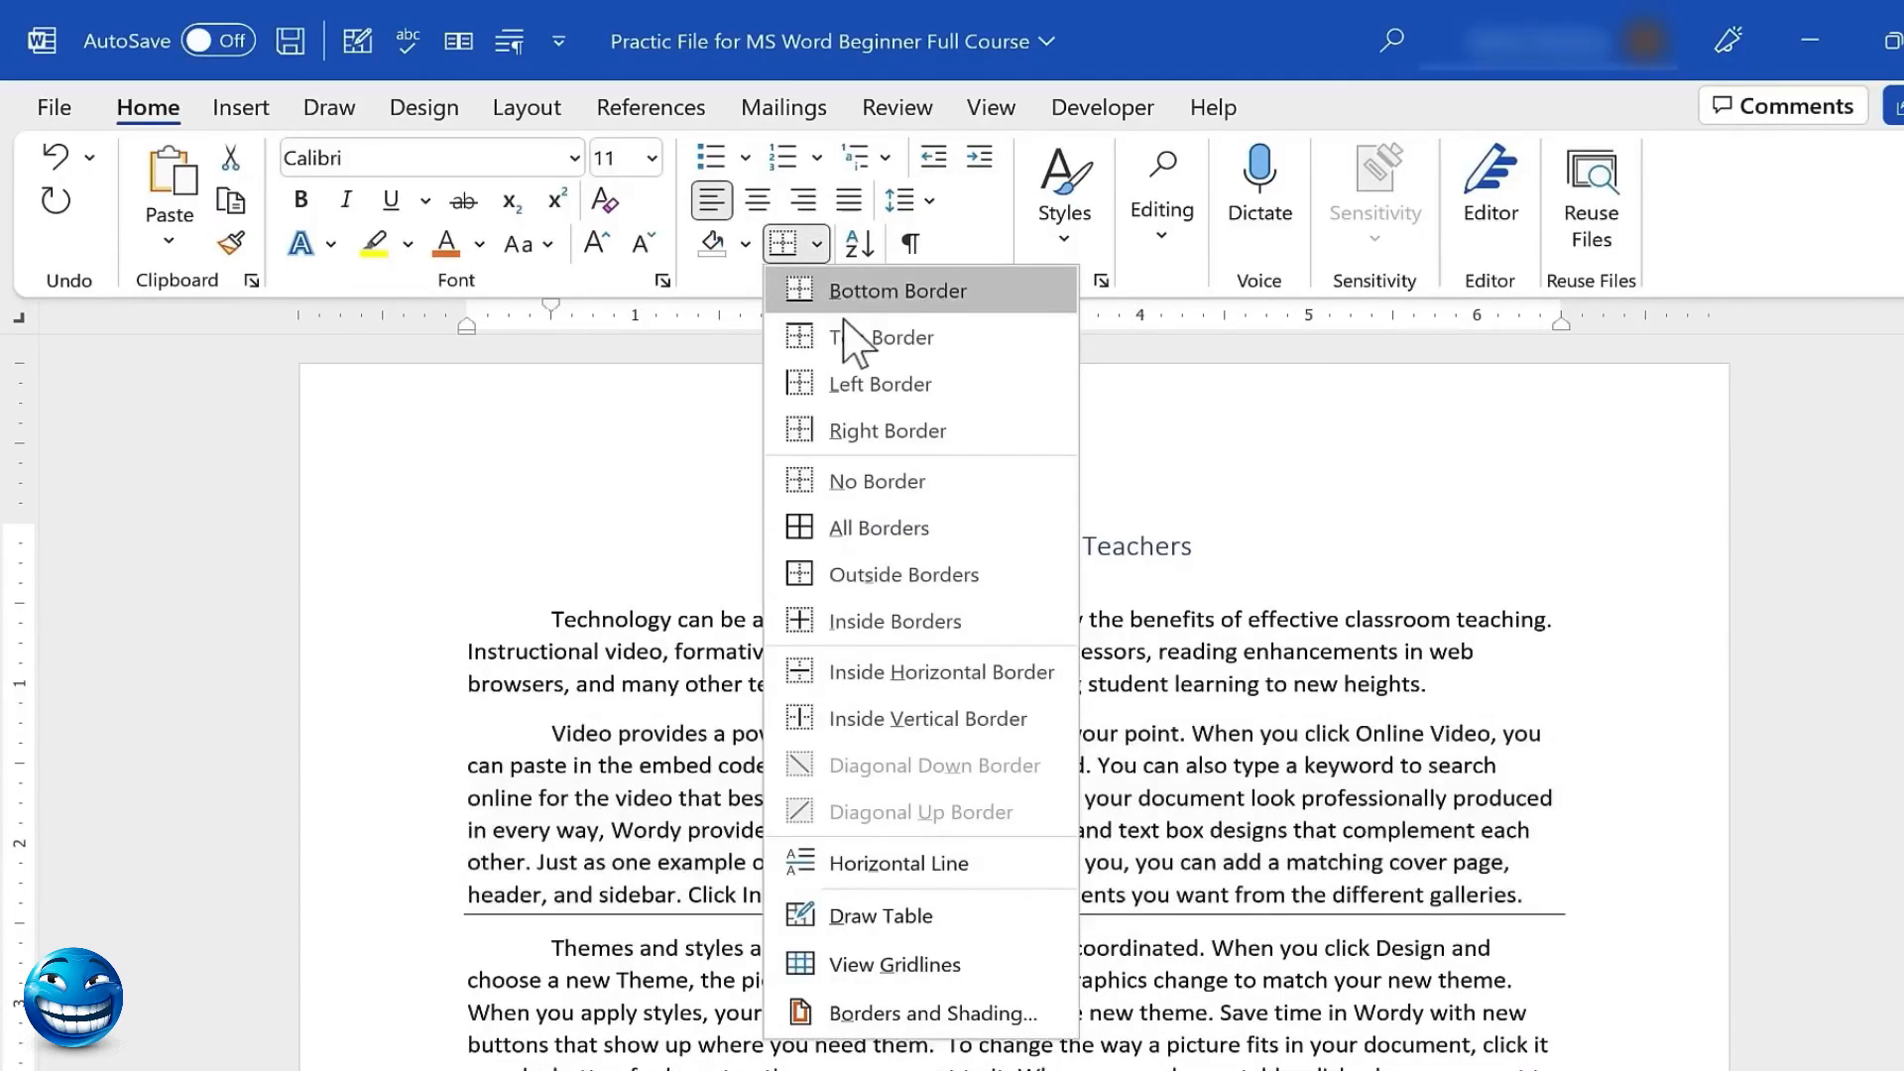
{"action": "left_click", "coordinate": [889, 576]}
{"action": "left_click", "coordinate": [519, 734]}
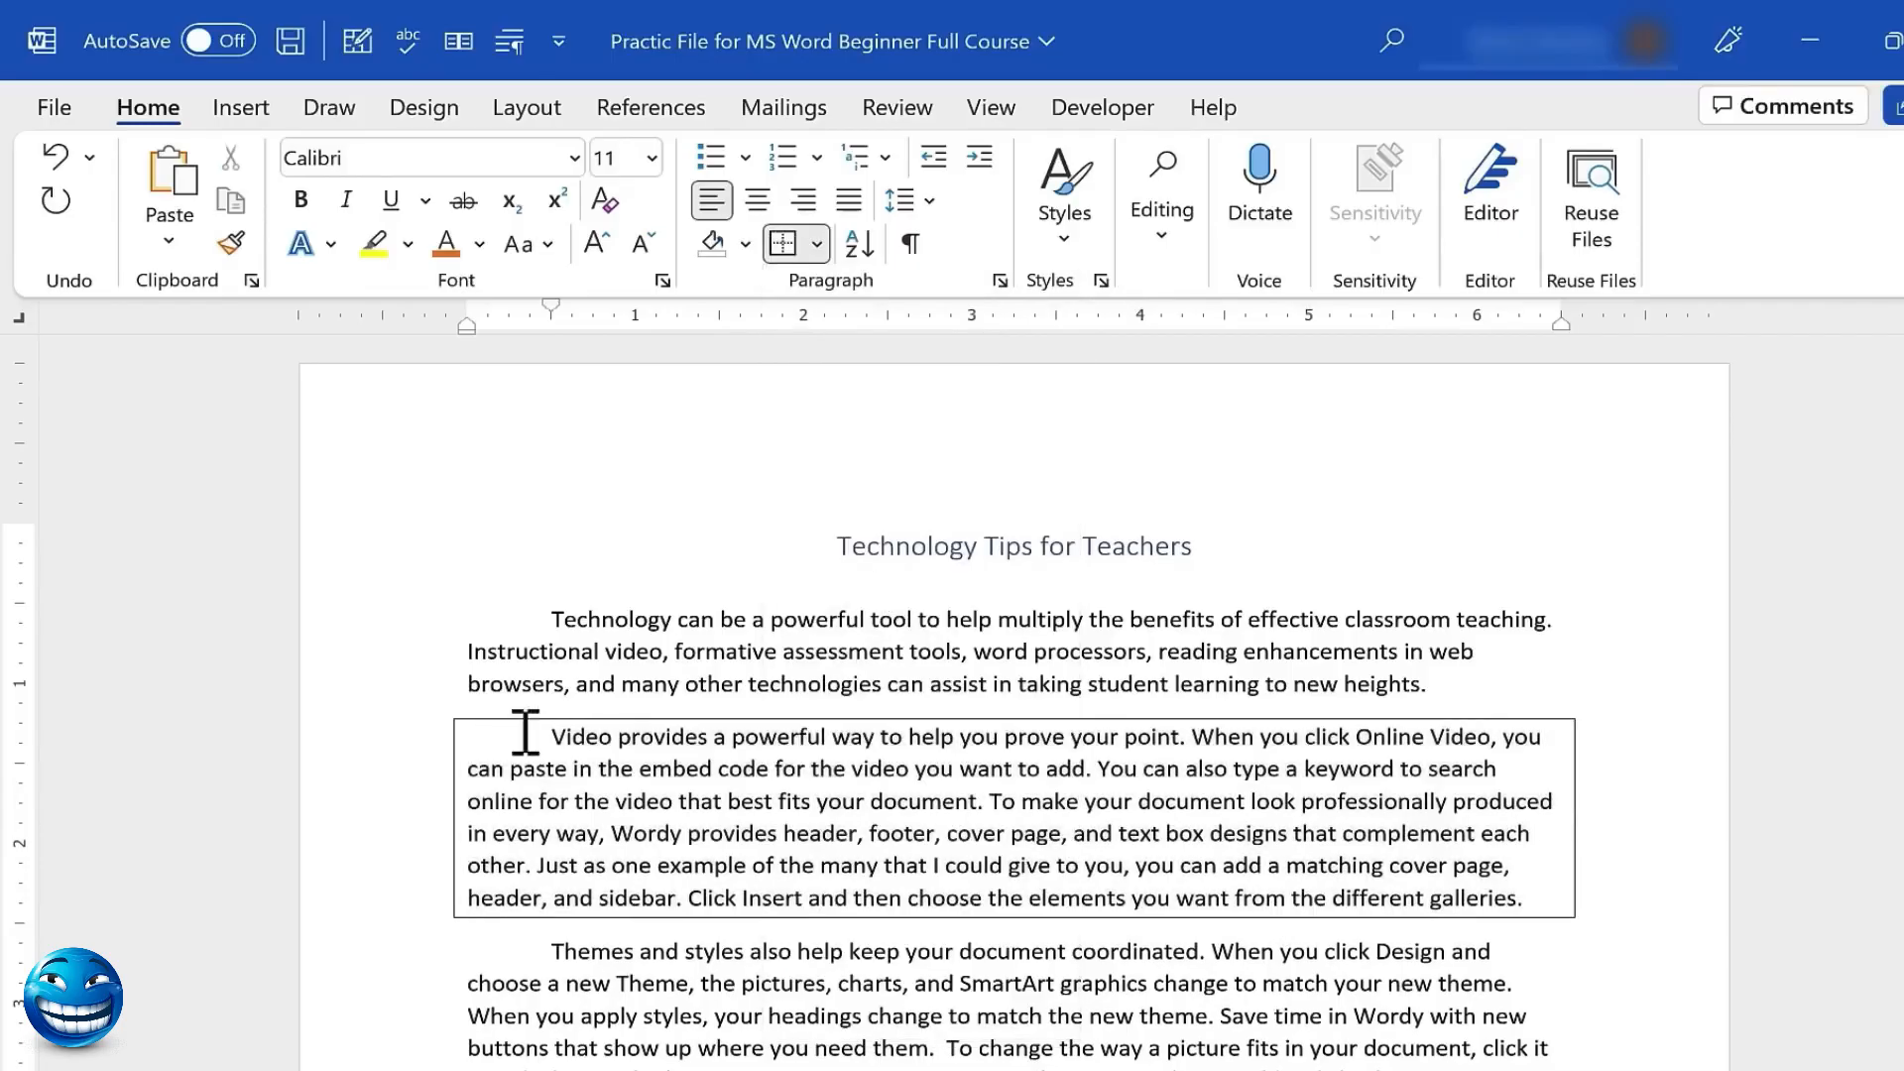
Shade the "Video provides" paragraph with a light blue theme color and undo the shading
{"action": "triple_click", "coordinate": [894, 815]}
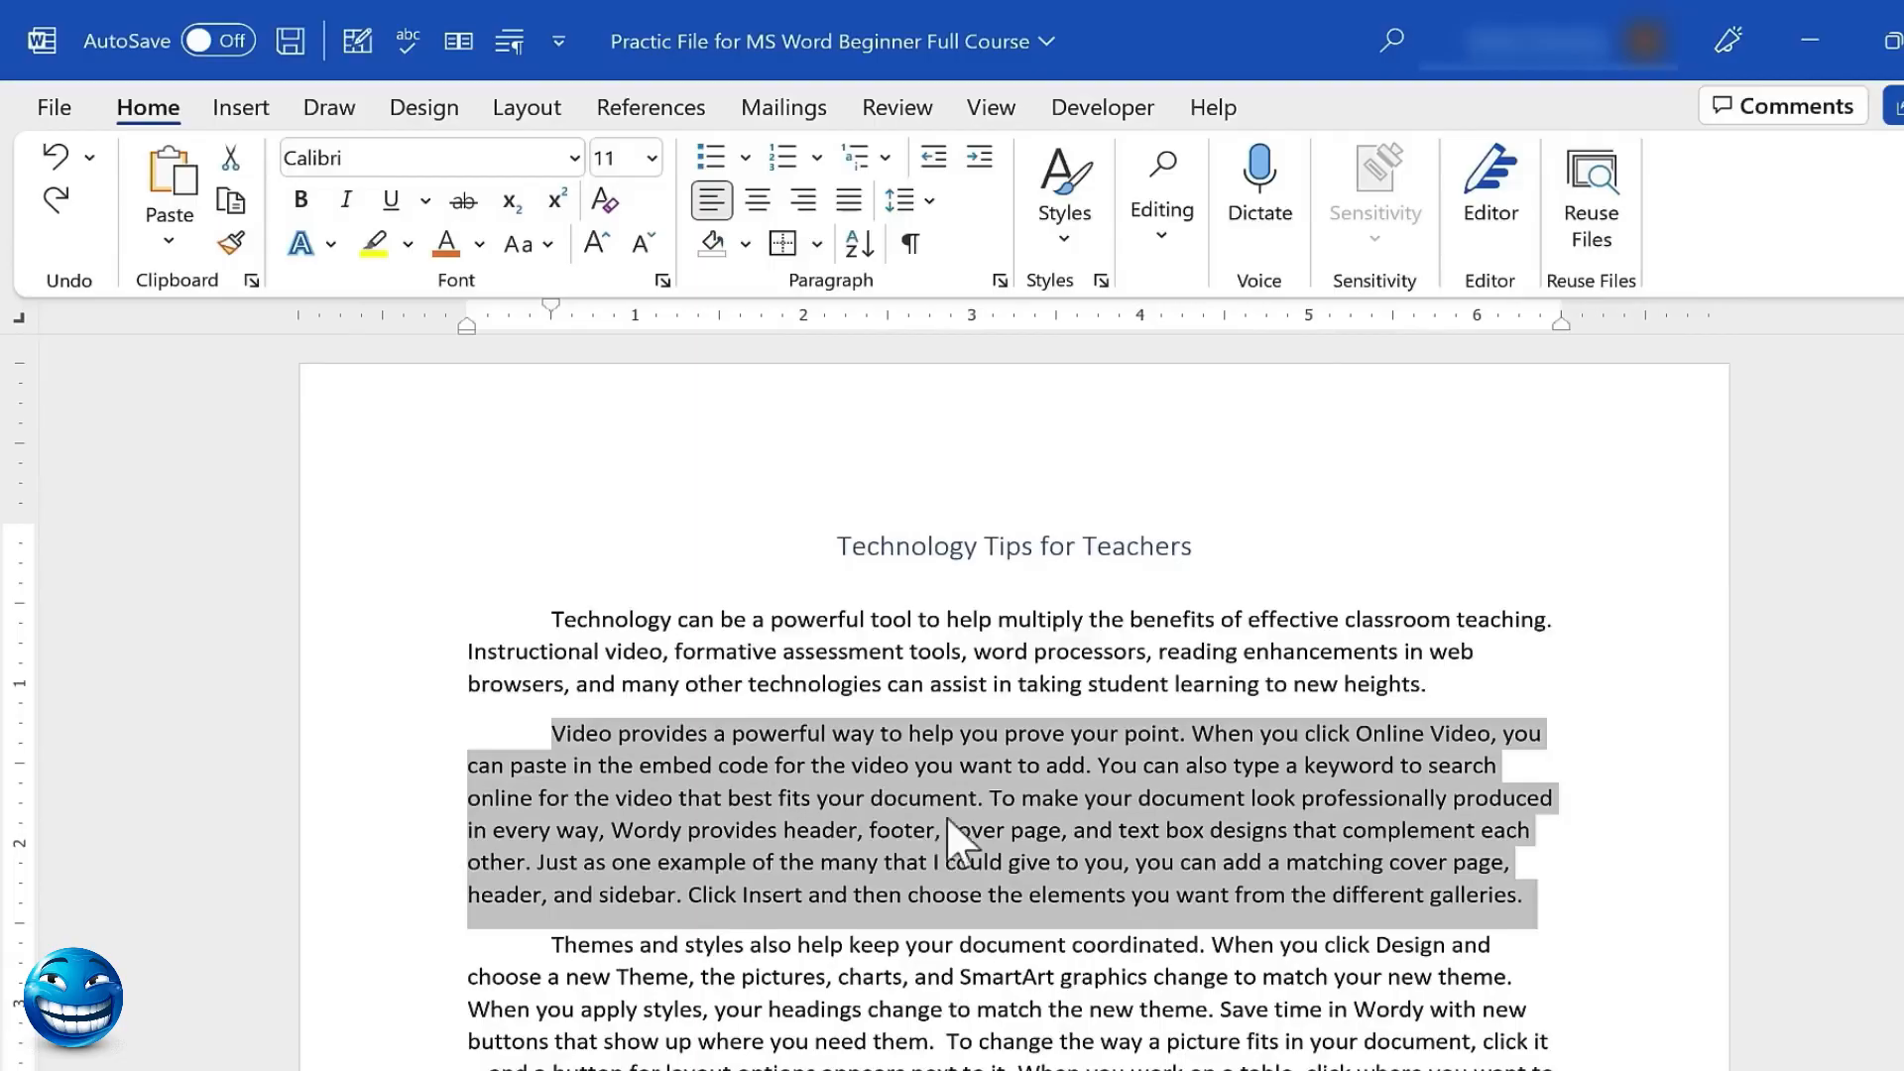
{"action": "left_click", "coordinate": [745, 244]}
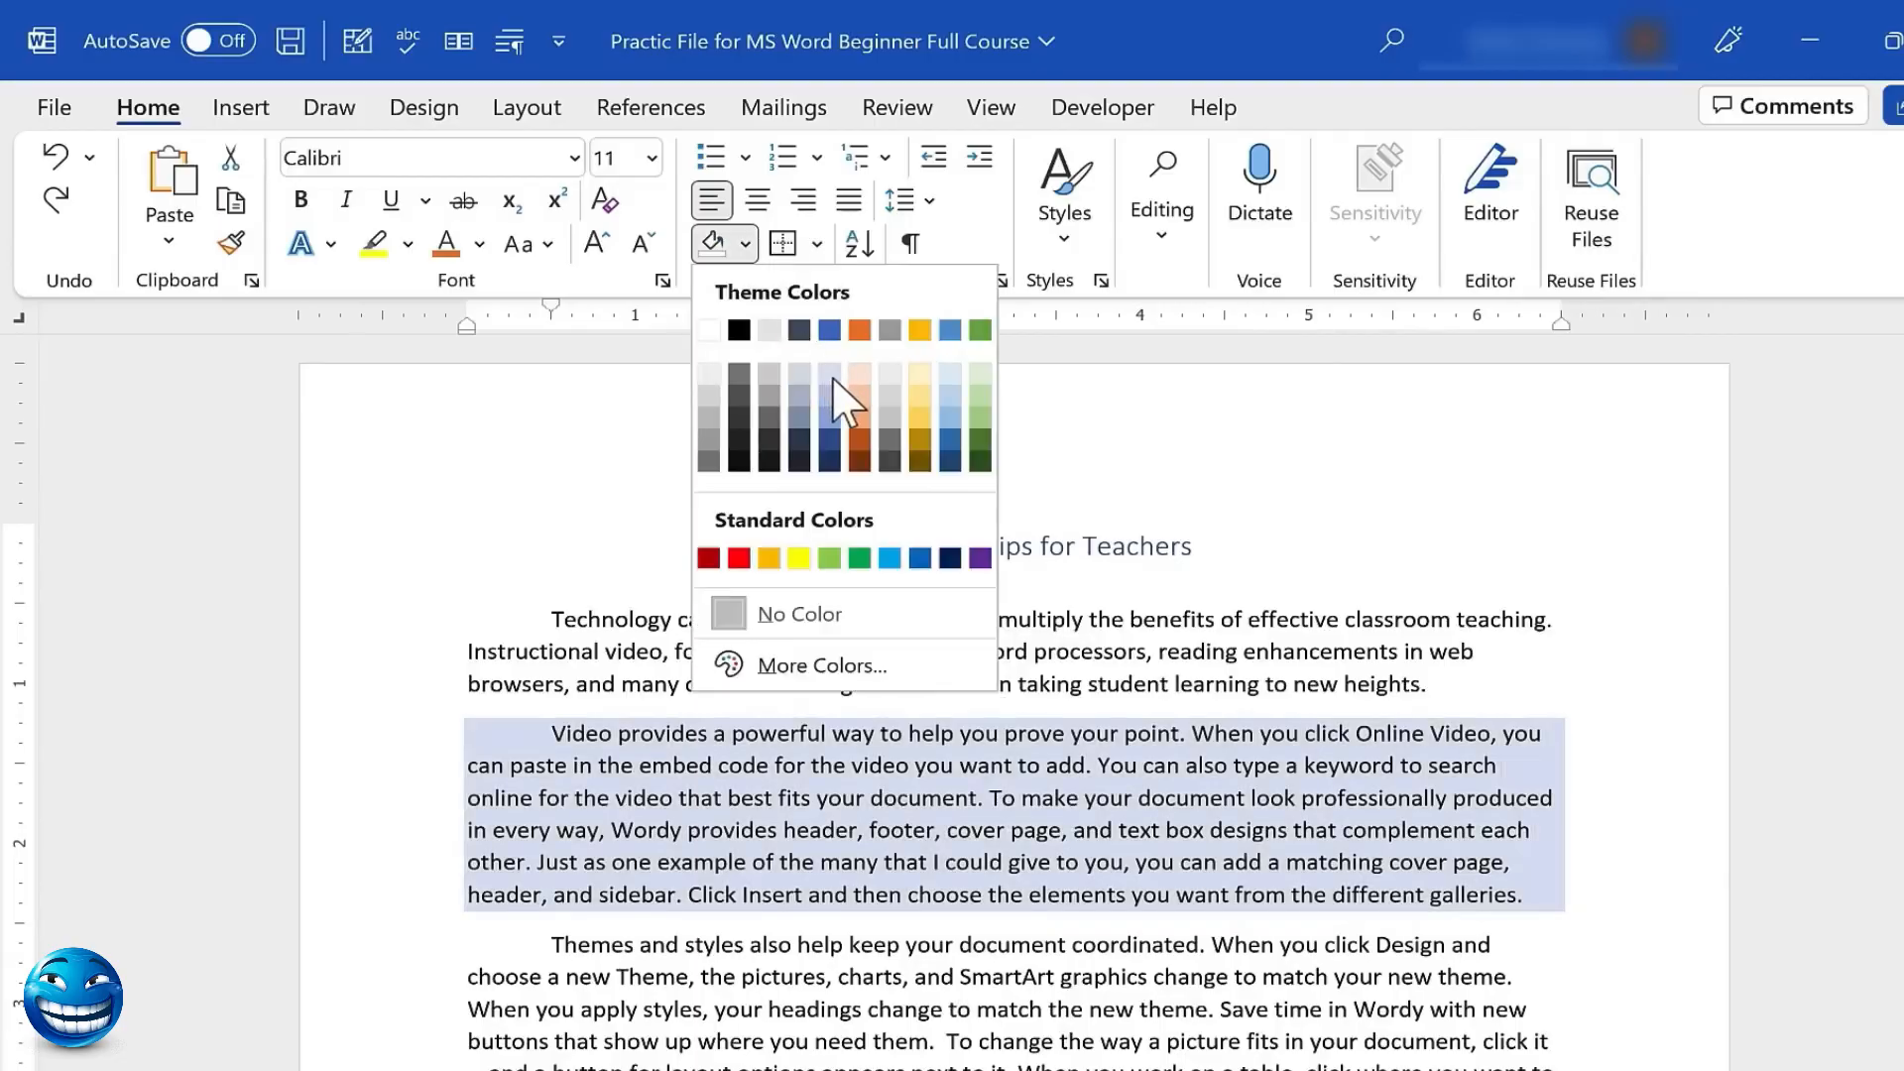
{"action": "left_click", "coordinate": [831, 377]}
{"action": "left_click", "coordinate": [1571, 649]}
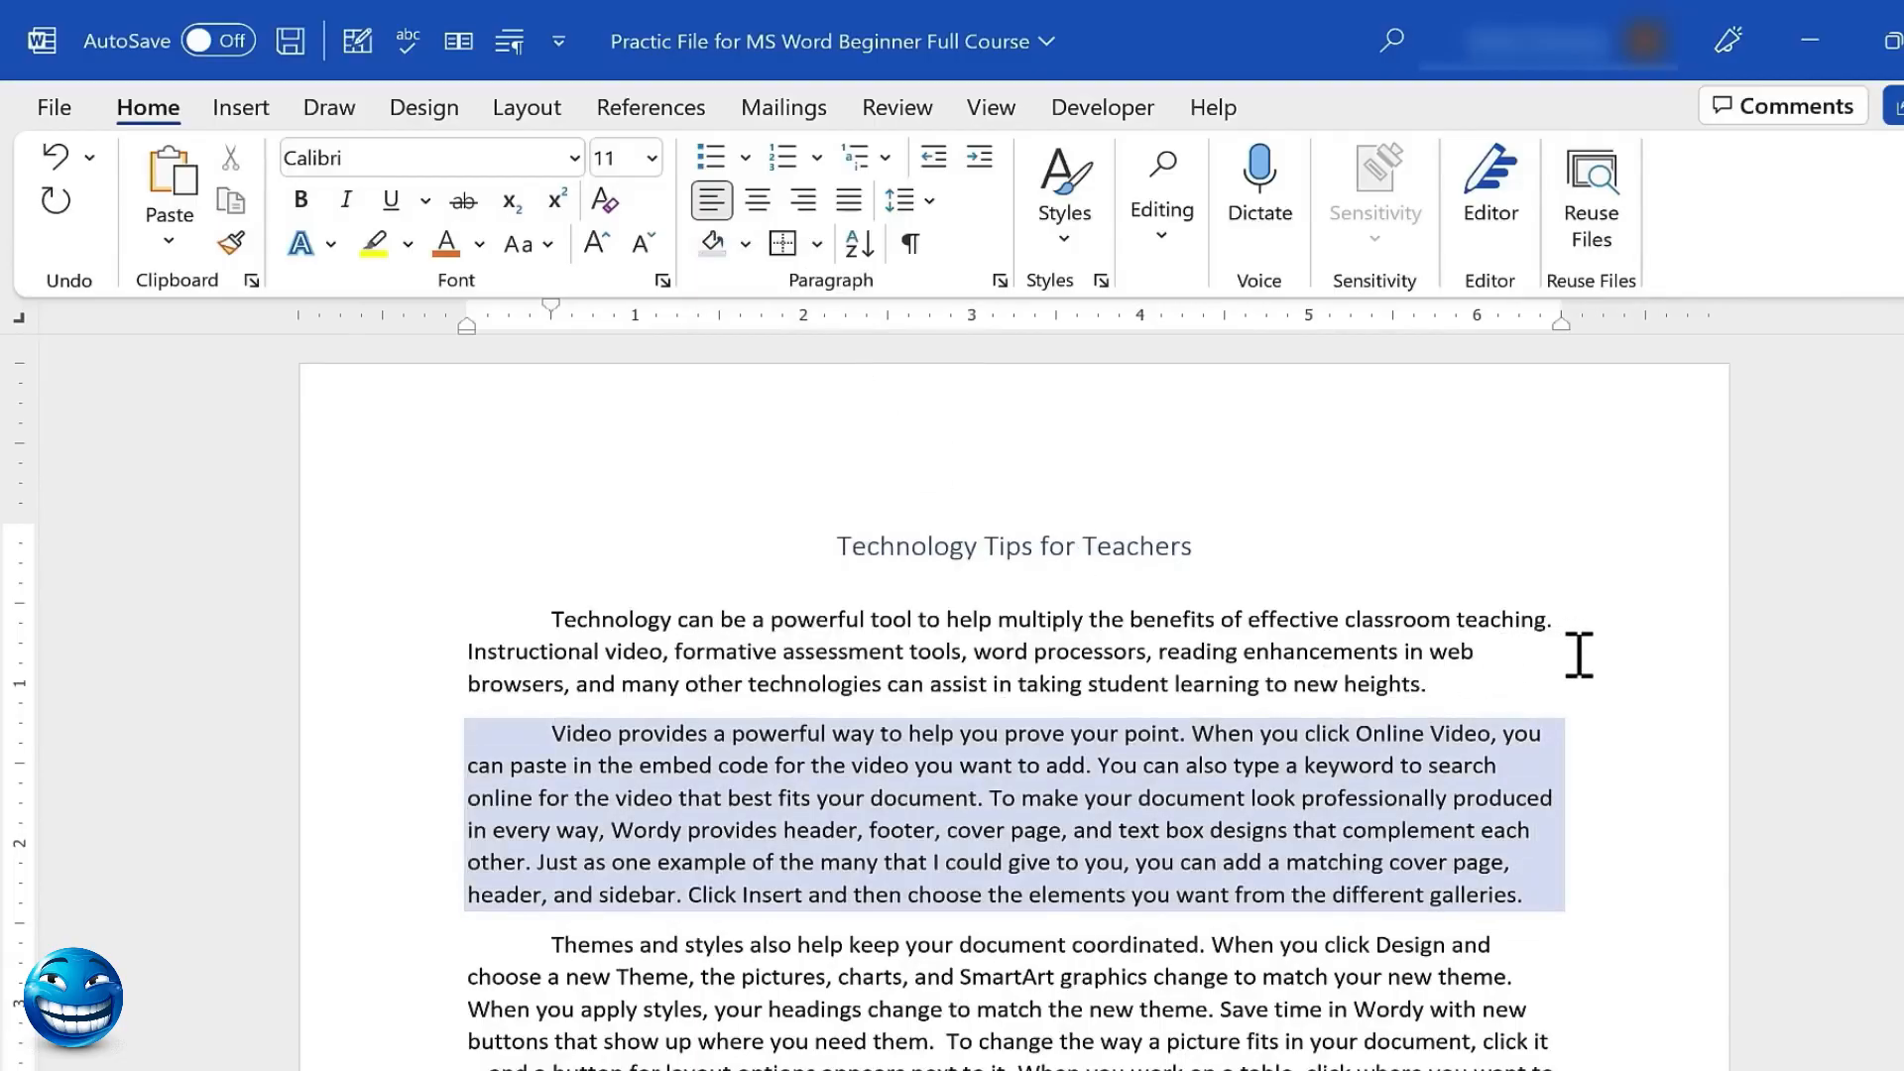
{"action": "key", "text": "ctrl+z"}
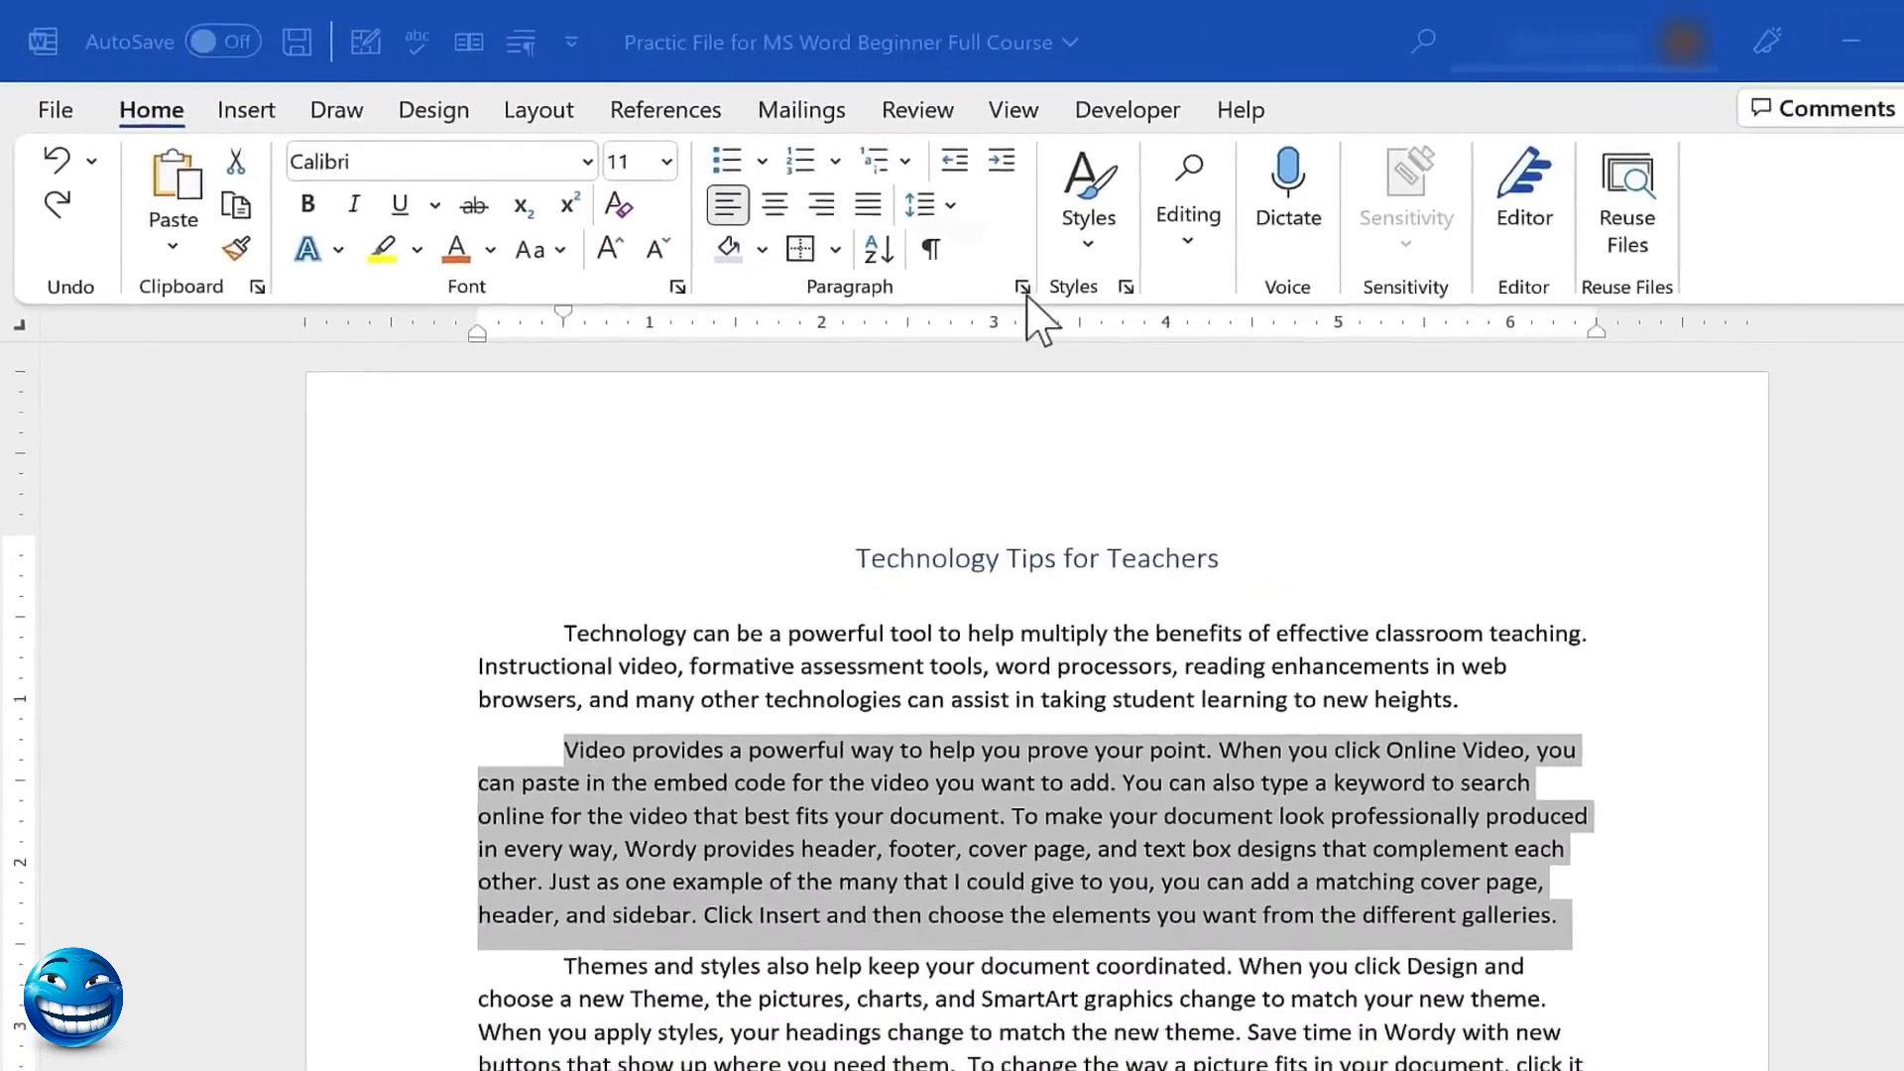
Set the line spacing of the "Video provides" paragraph to Double in the Paragraph settings
{"action": "left_click", "coordinate": [1257, 353]}
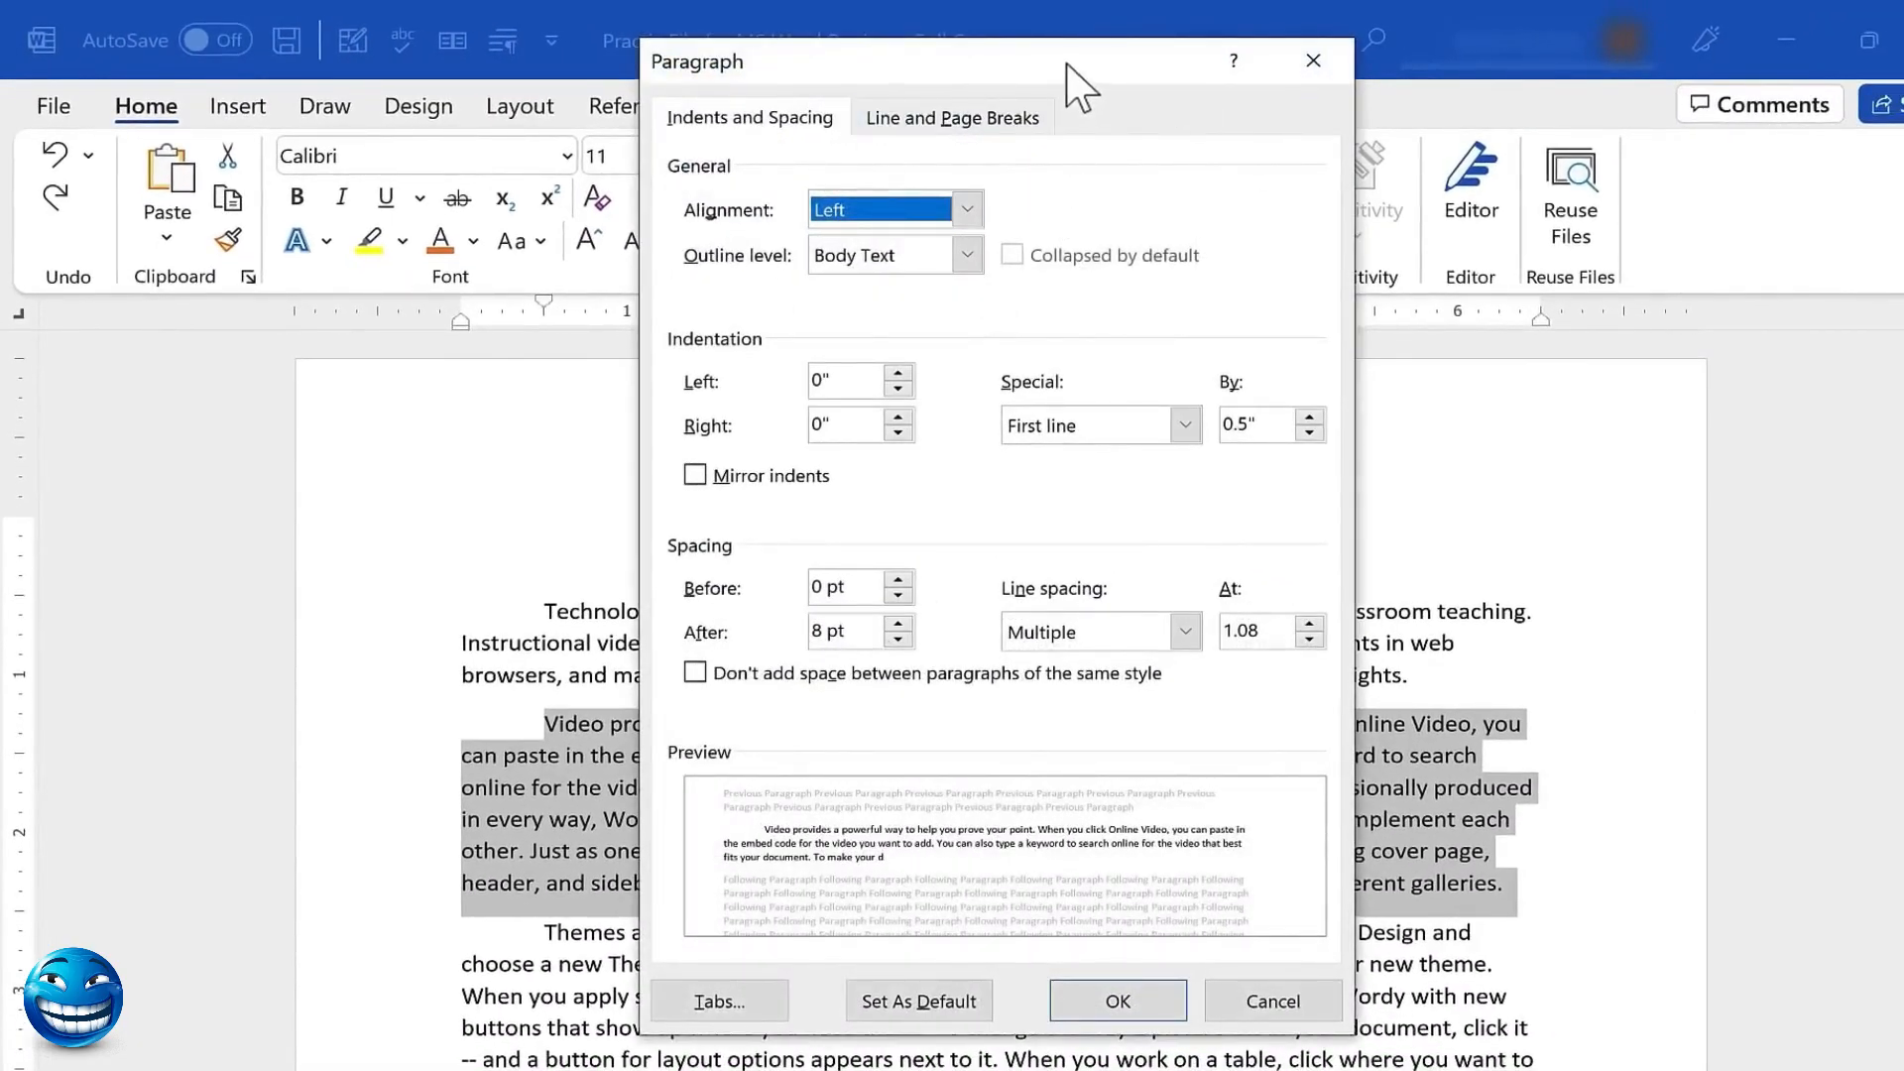
{"action": "left_click_drag", "start_coordinate": [1067, 63], "coordinate": [1563, 90]}
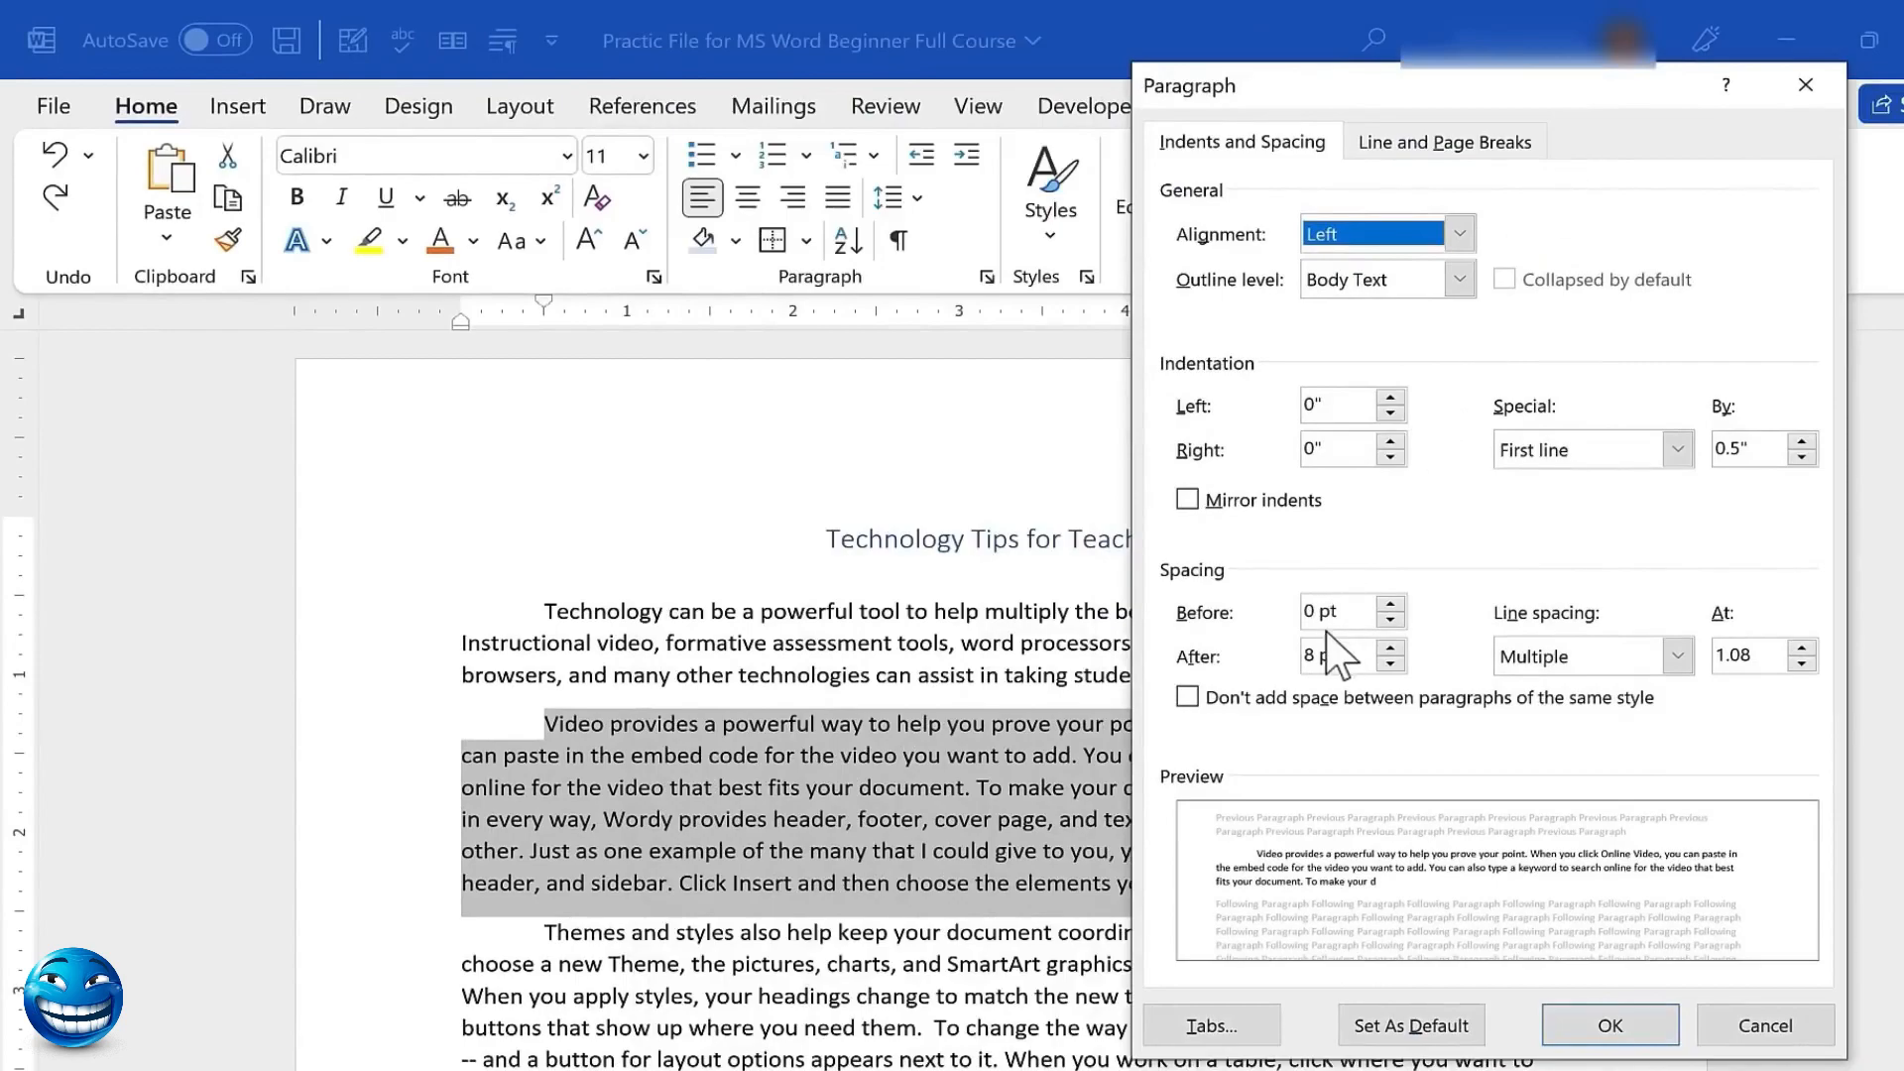
{"action": "left_click", "coordinate": [1677, 656]}
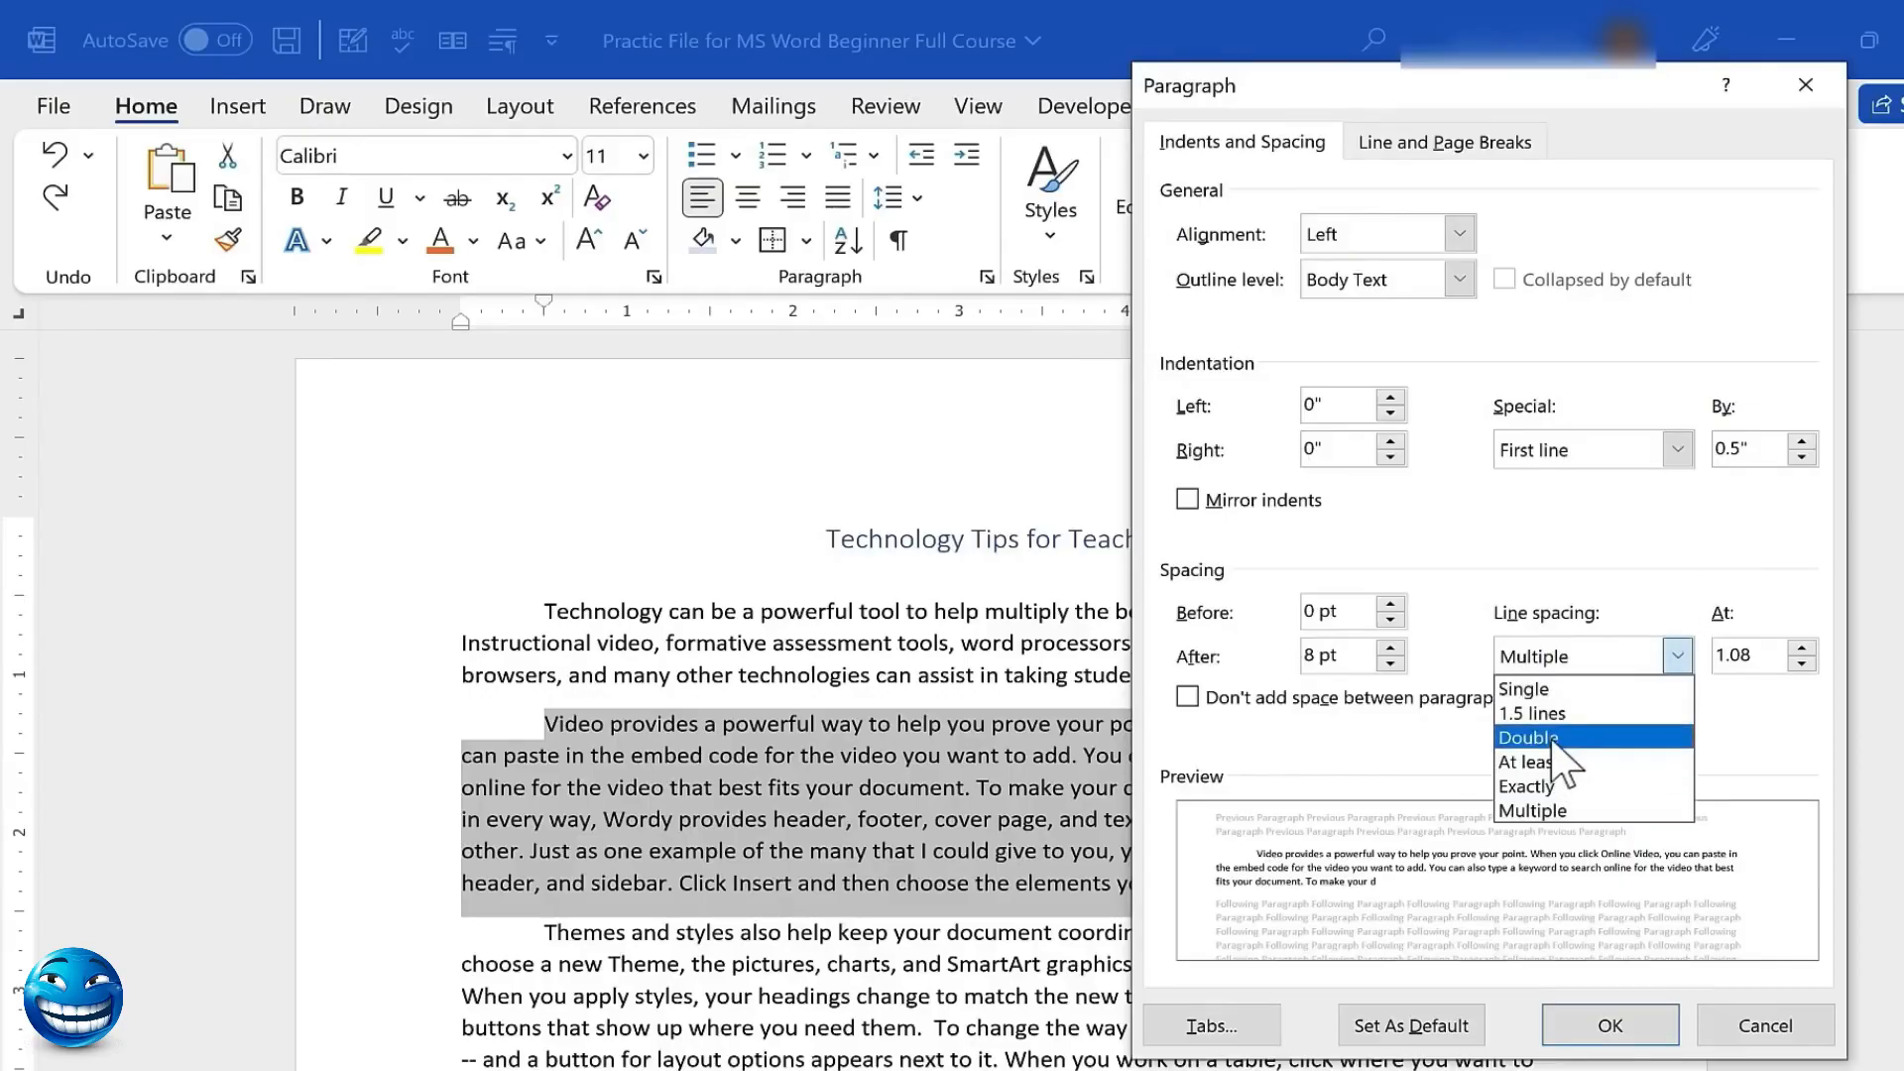
{"action": "left_click", "coordinate": [1585, 739]}
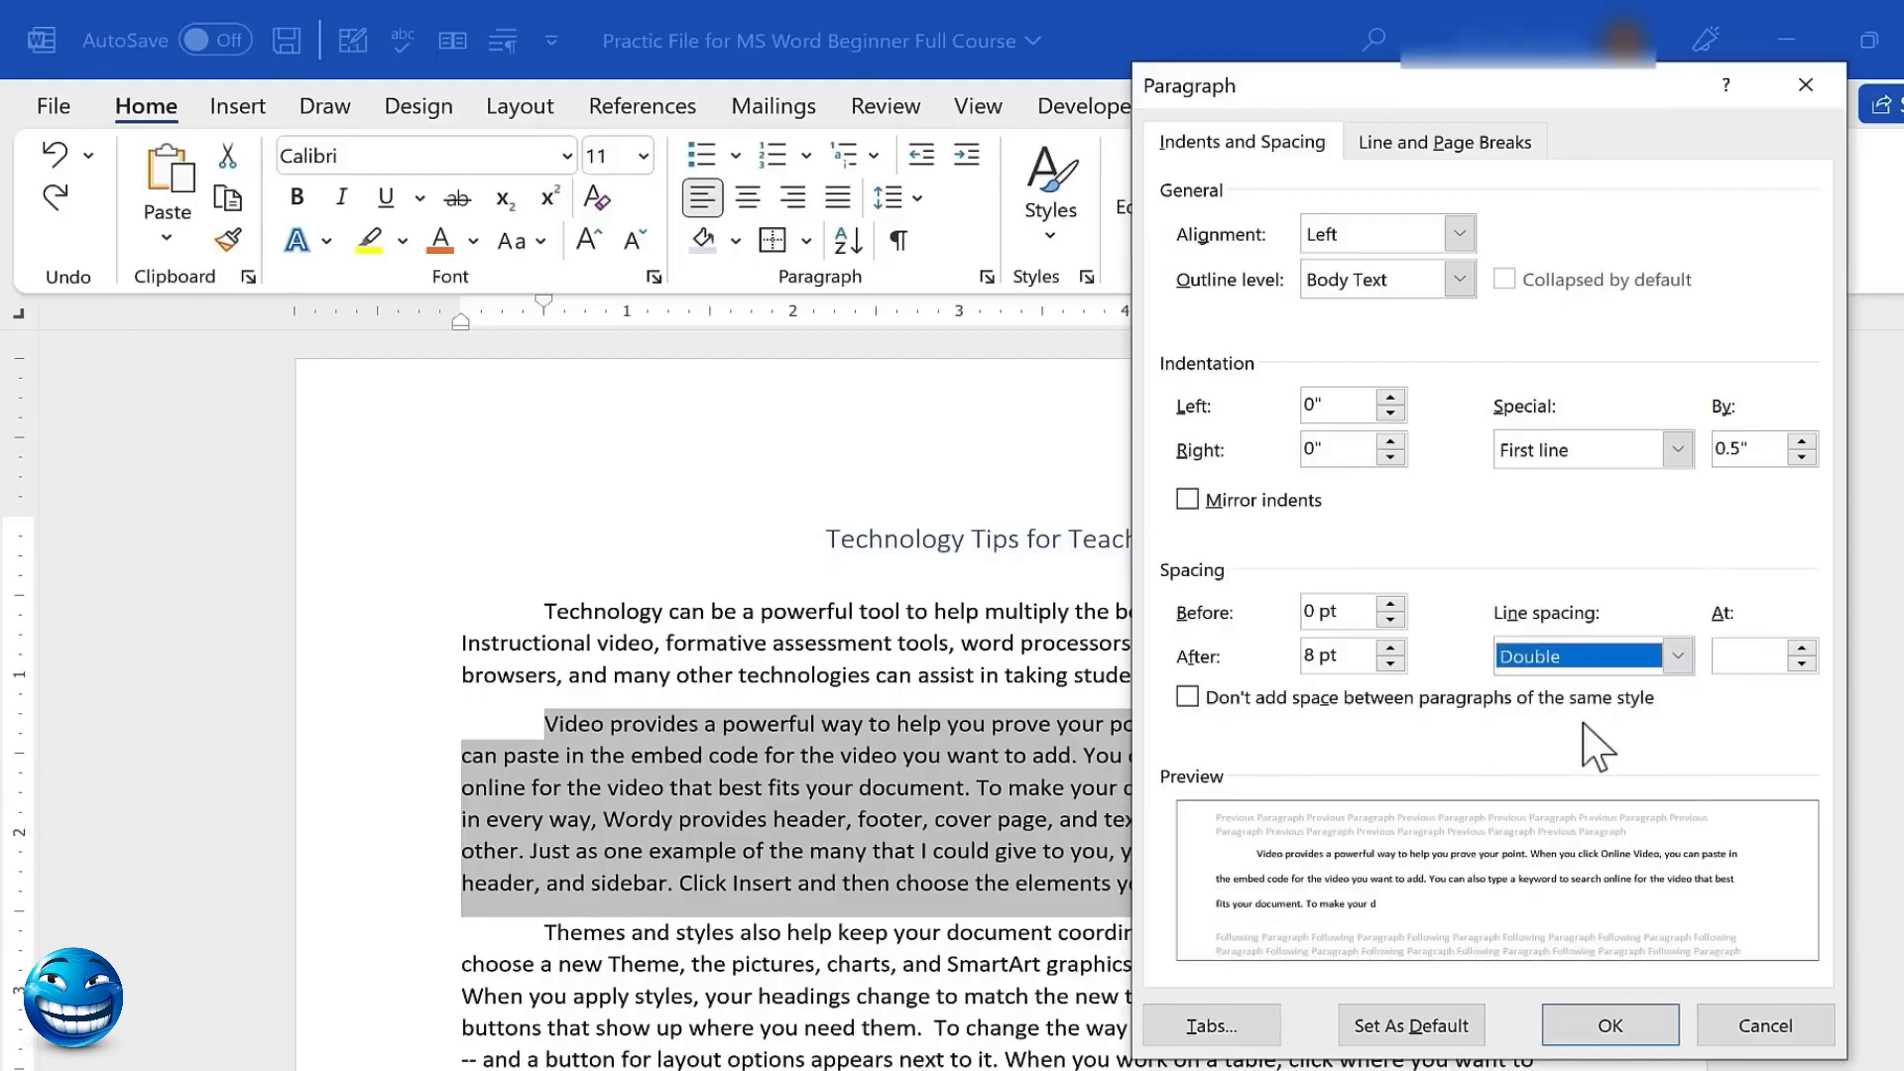
{"action": "left_click", "coordinate": [1608, 1026]}
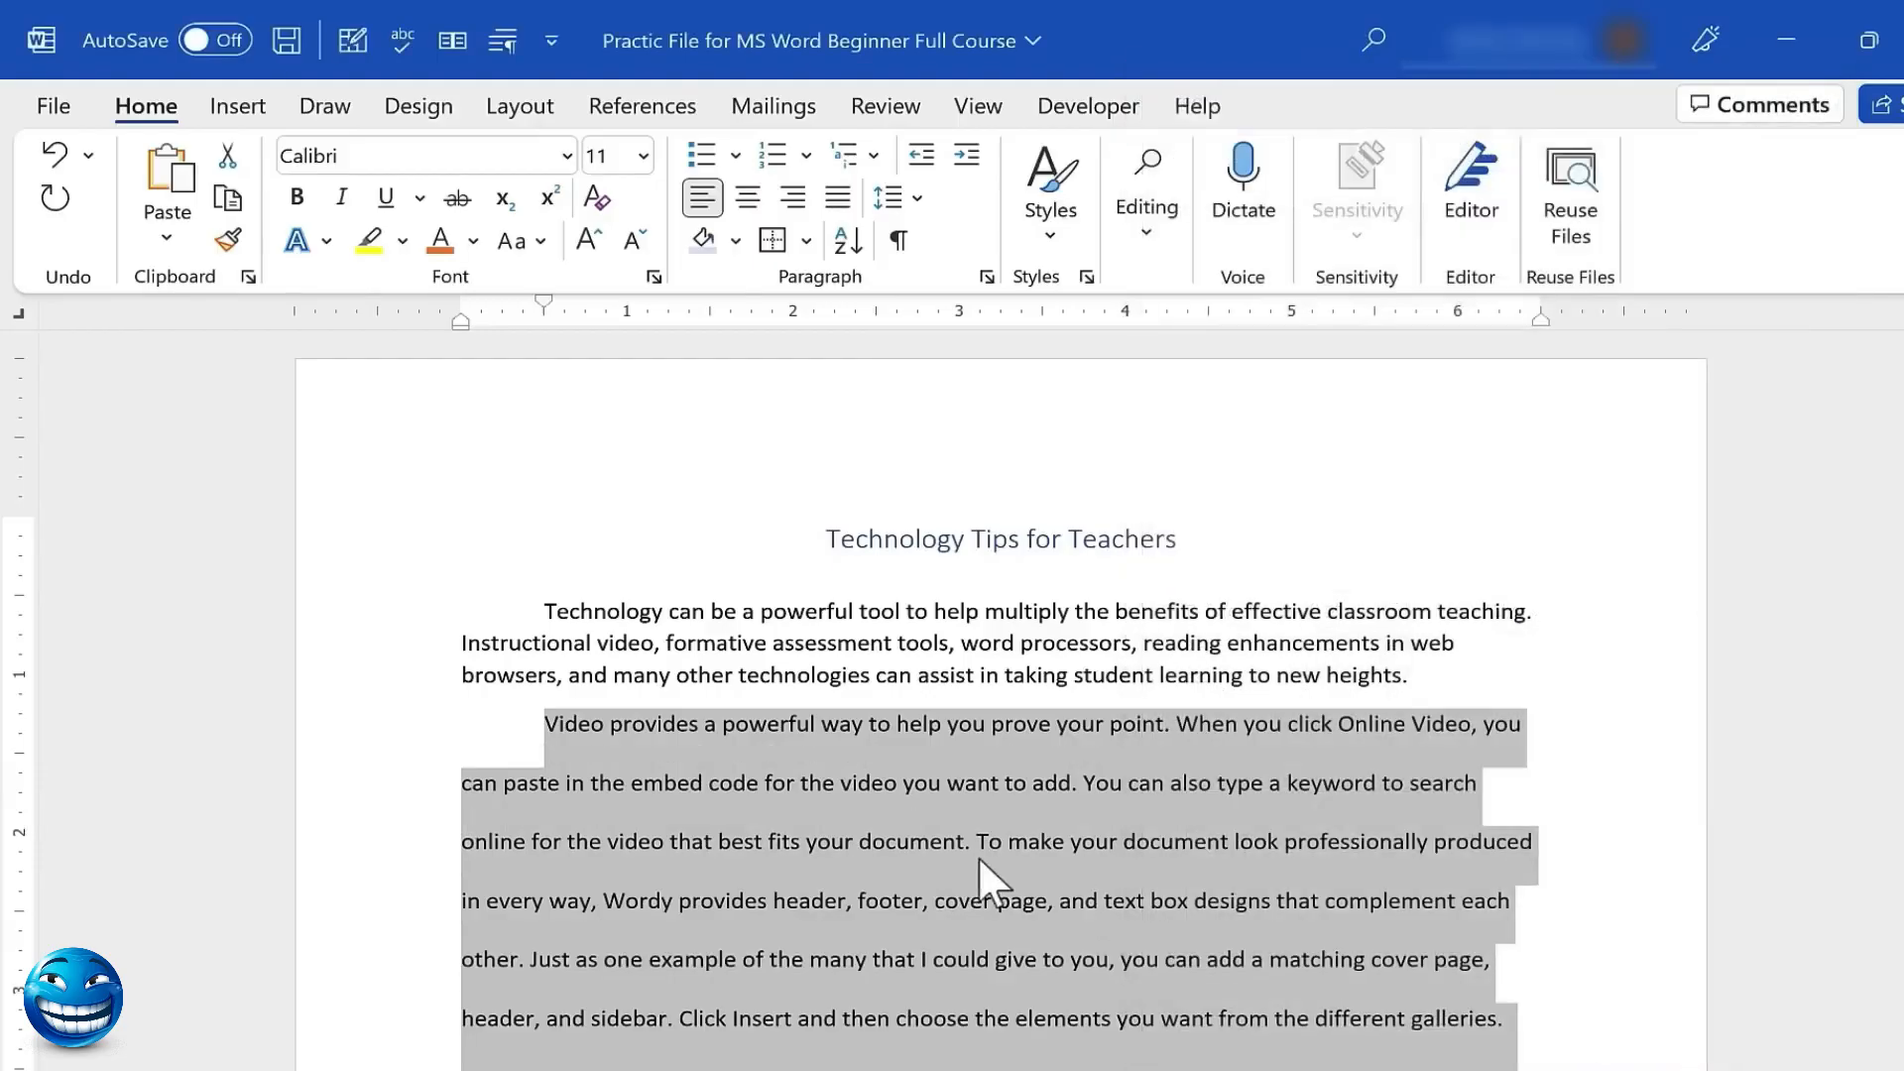
Try Double line spacing on the whole document and look through the pages
{"action": "left_click", "coordinate": [977, 670]}
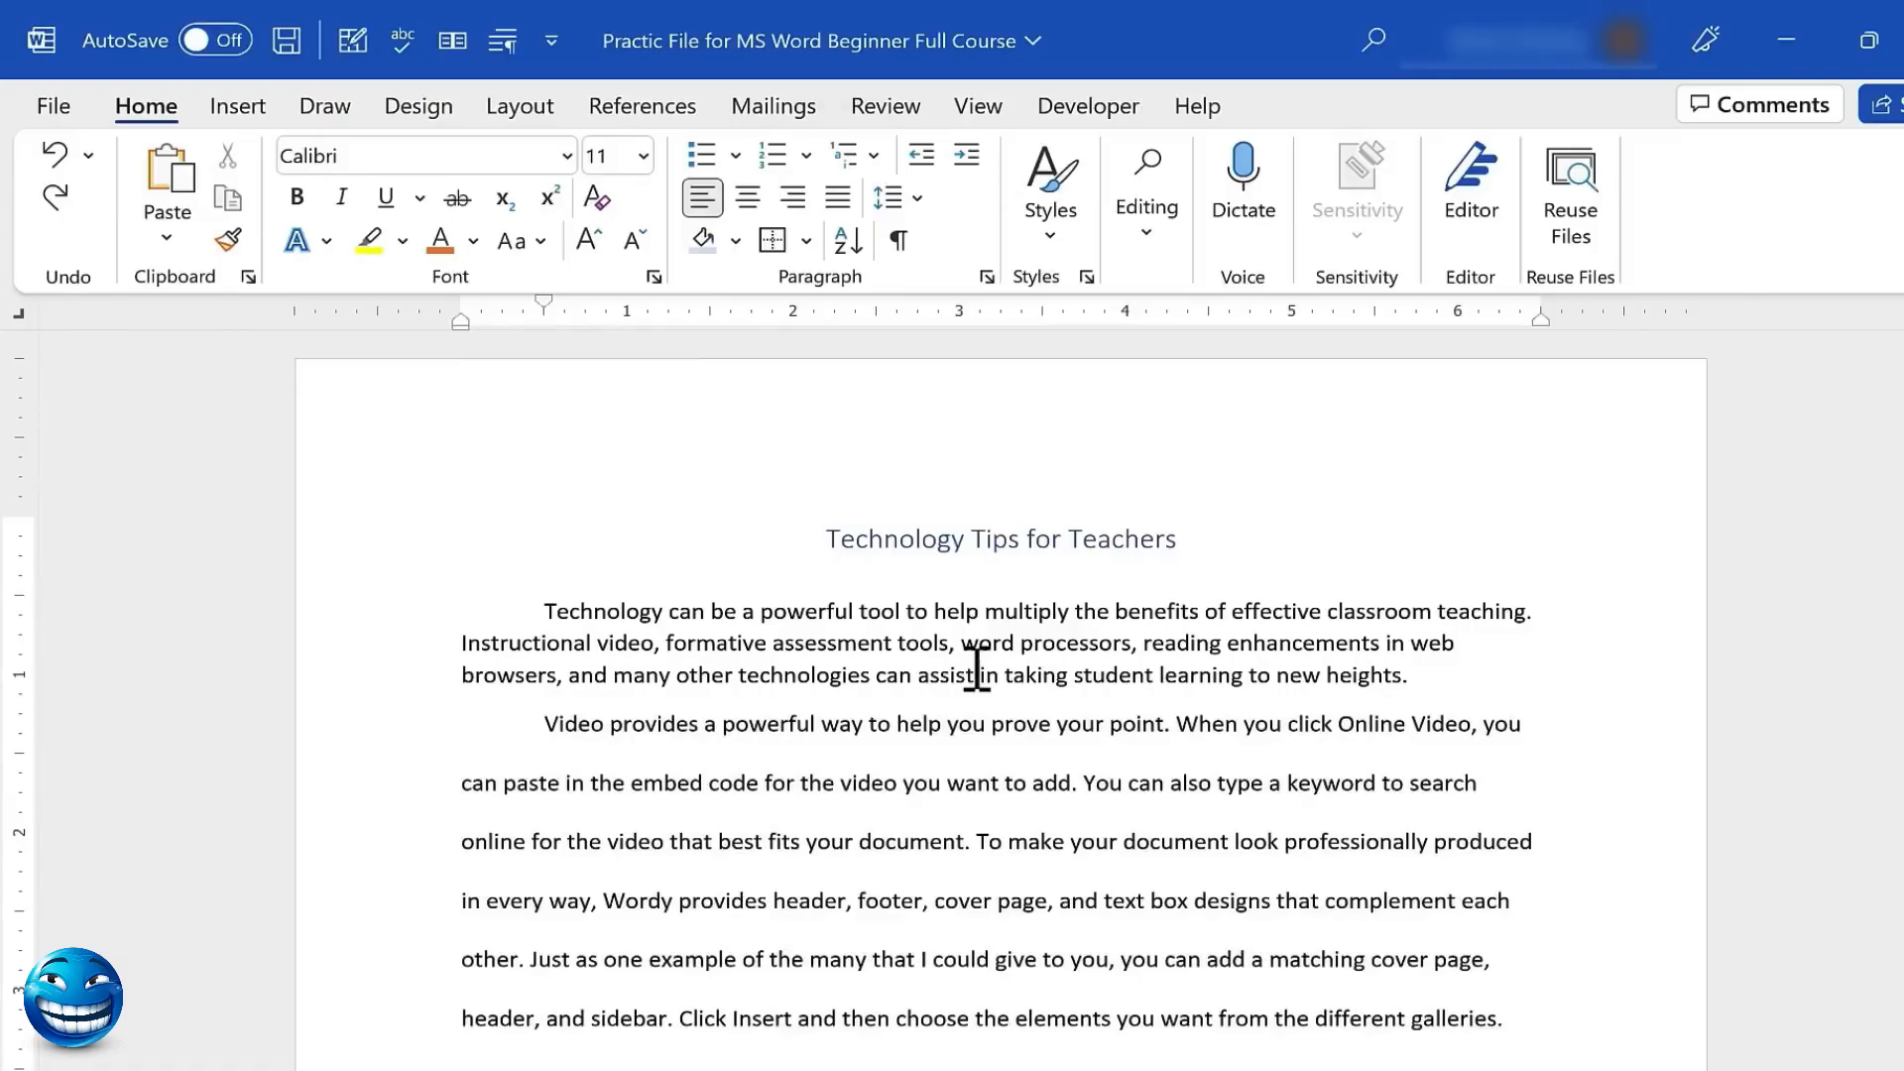
{"action": "key", "text": "ctrl+a"}
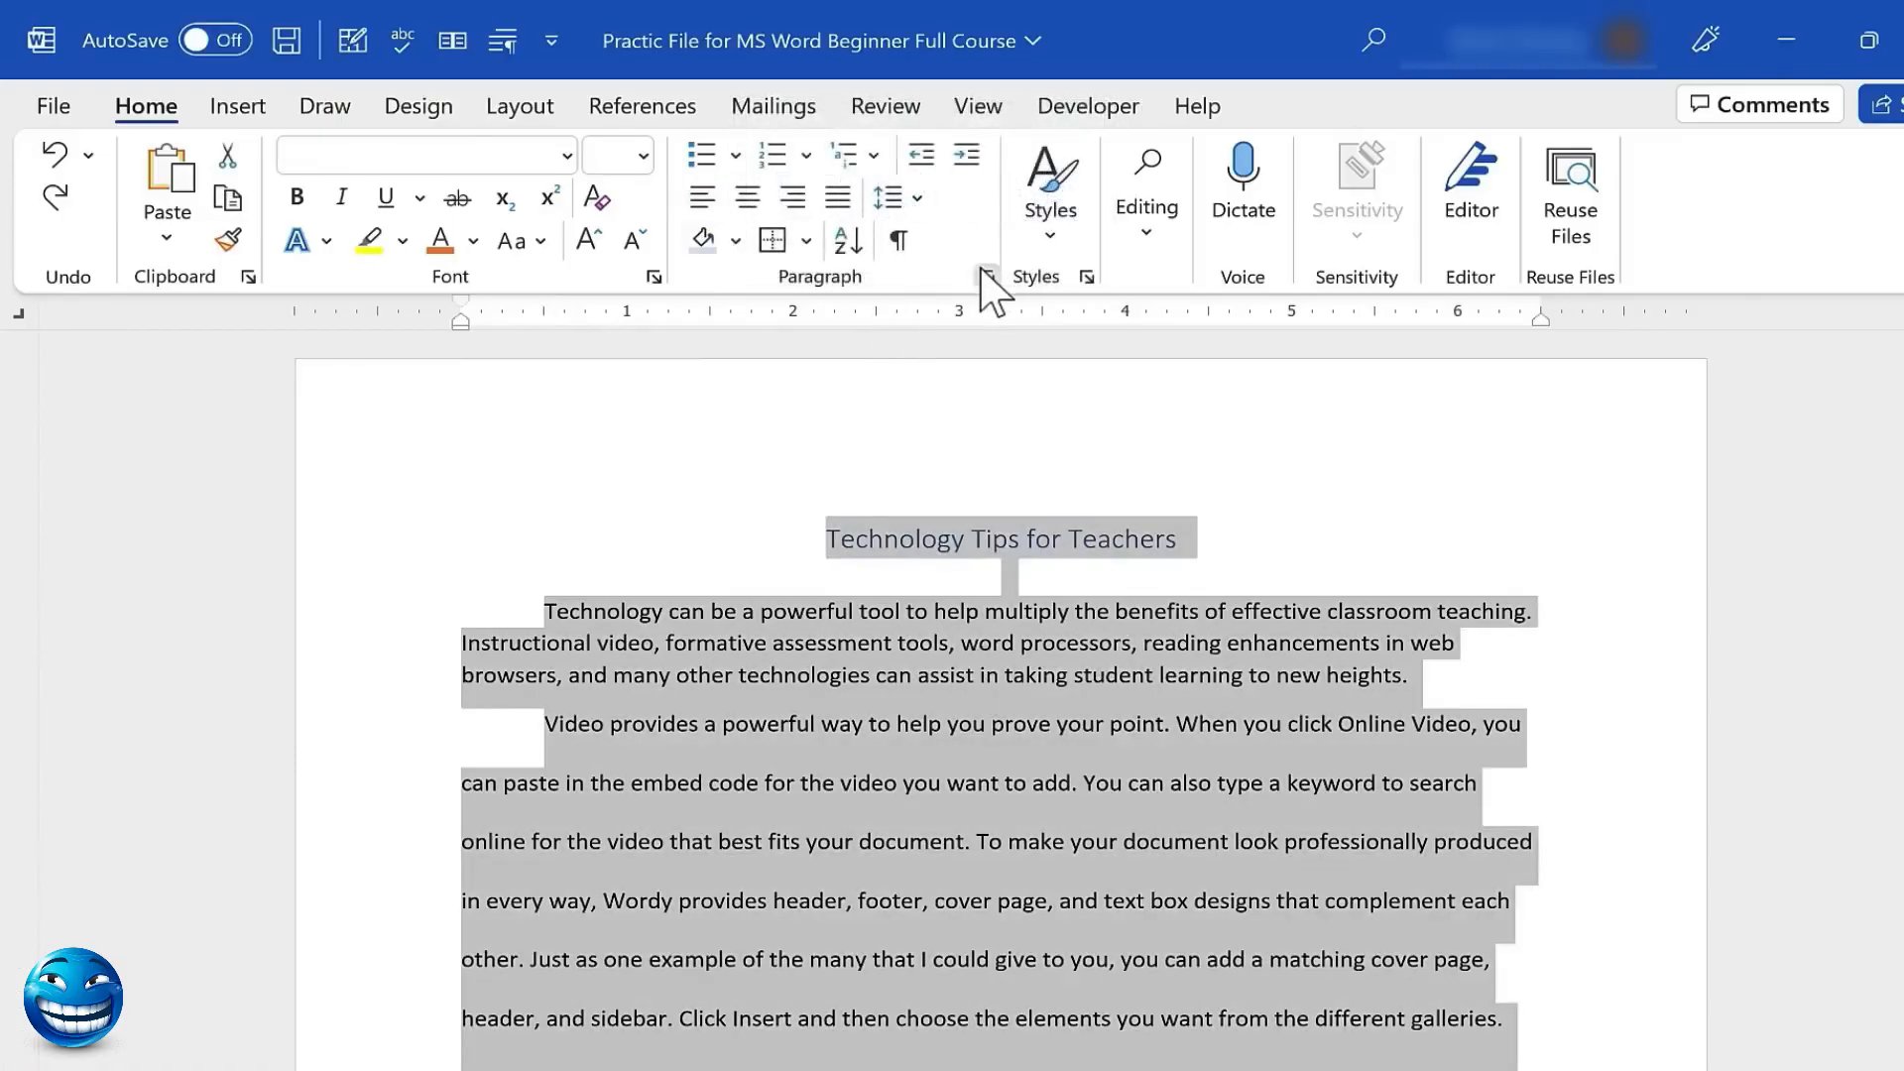
{"action": "left_click", "coordinate": [986, 276]}
{"action": "left_click", "coordinate": [1677, 656]}
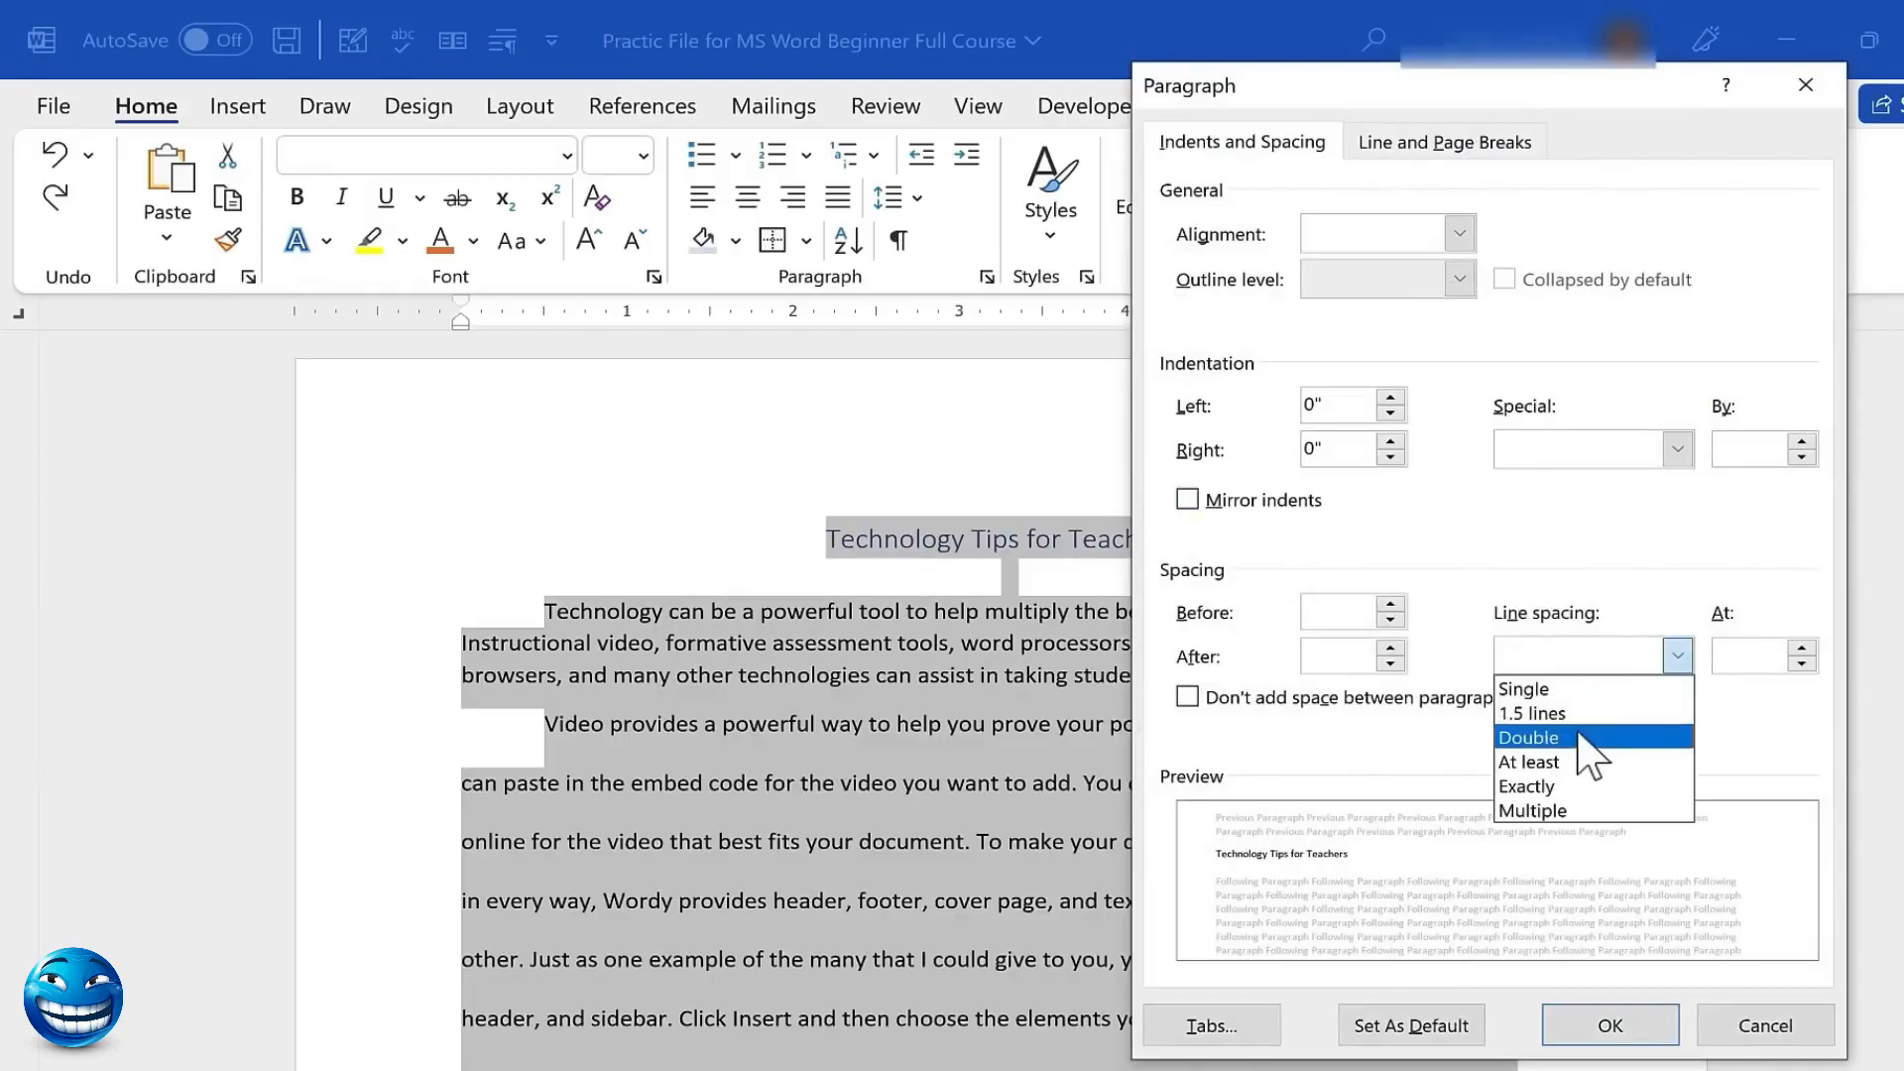
{"action": "left_click", "coordinate": [1579, 737]}
{"action": "left_click", "coordinate": [1611, 1021]}
{"action": "scroll", "coordinate": [1294, 807], "scroll_direction": "down", "scroll_amount": 8}
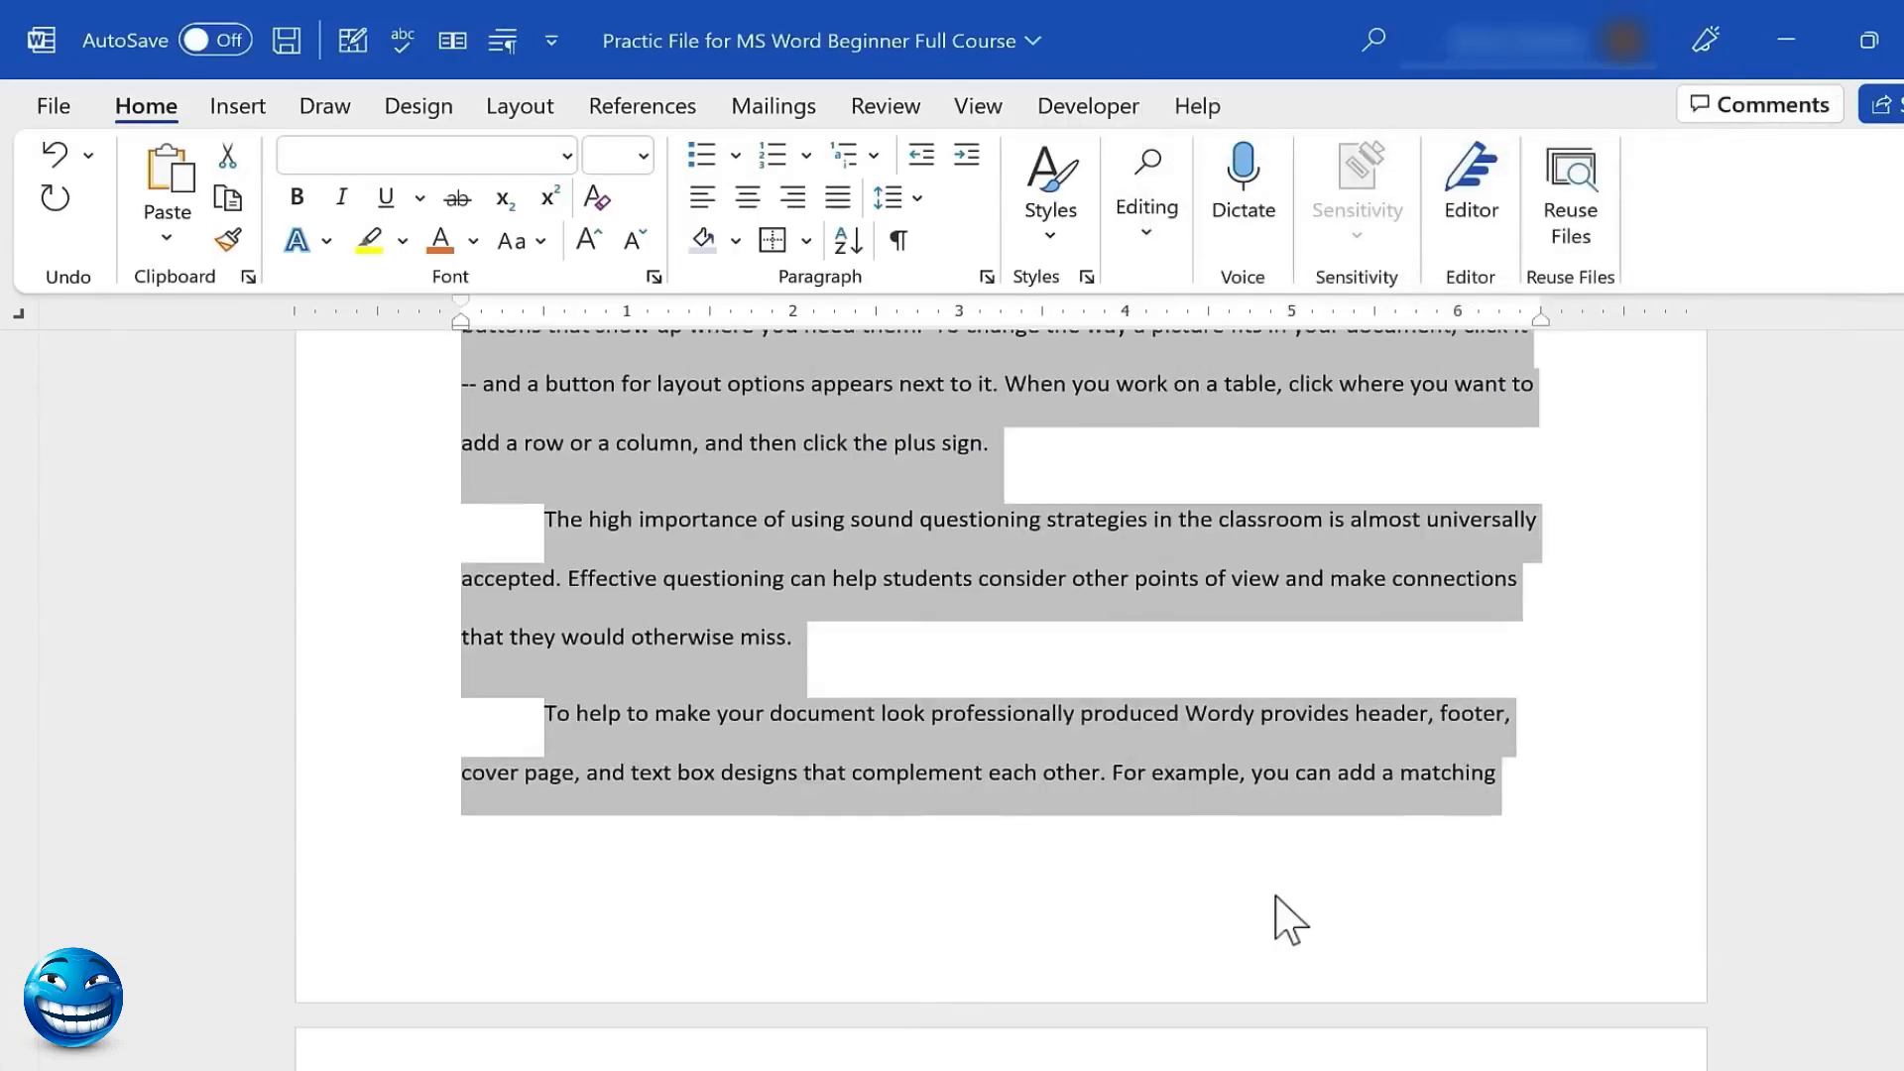
{"action": "scroll", "coordinate": [1276, 896], "scroll_direction": "down", "scroll_amount": 5}
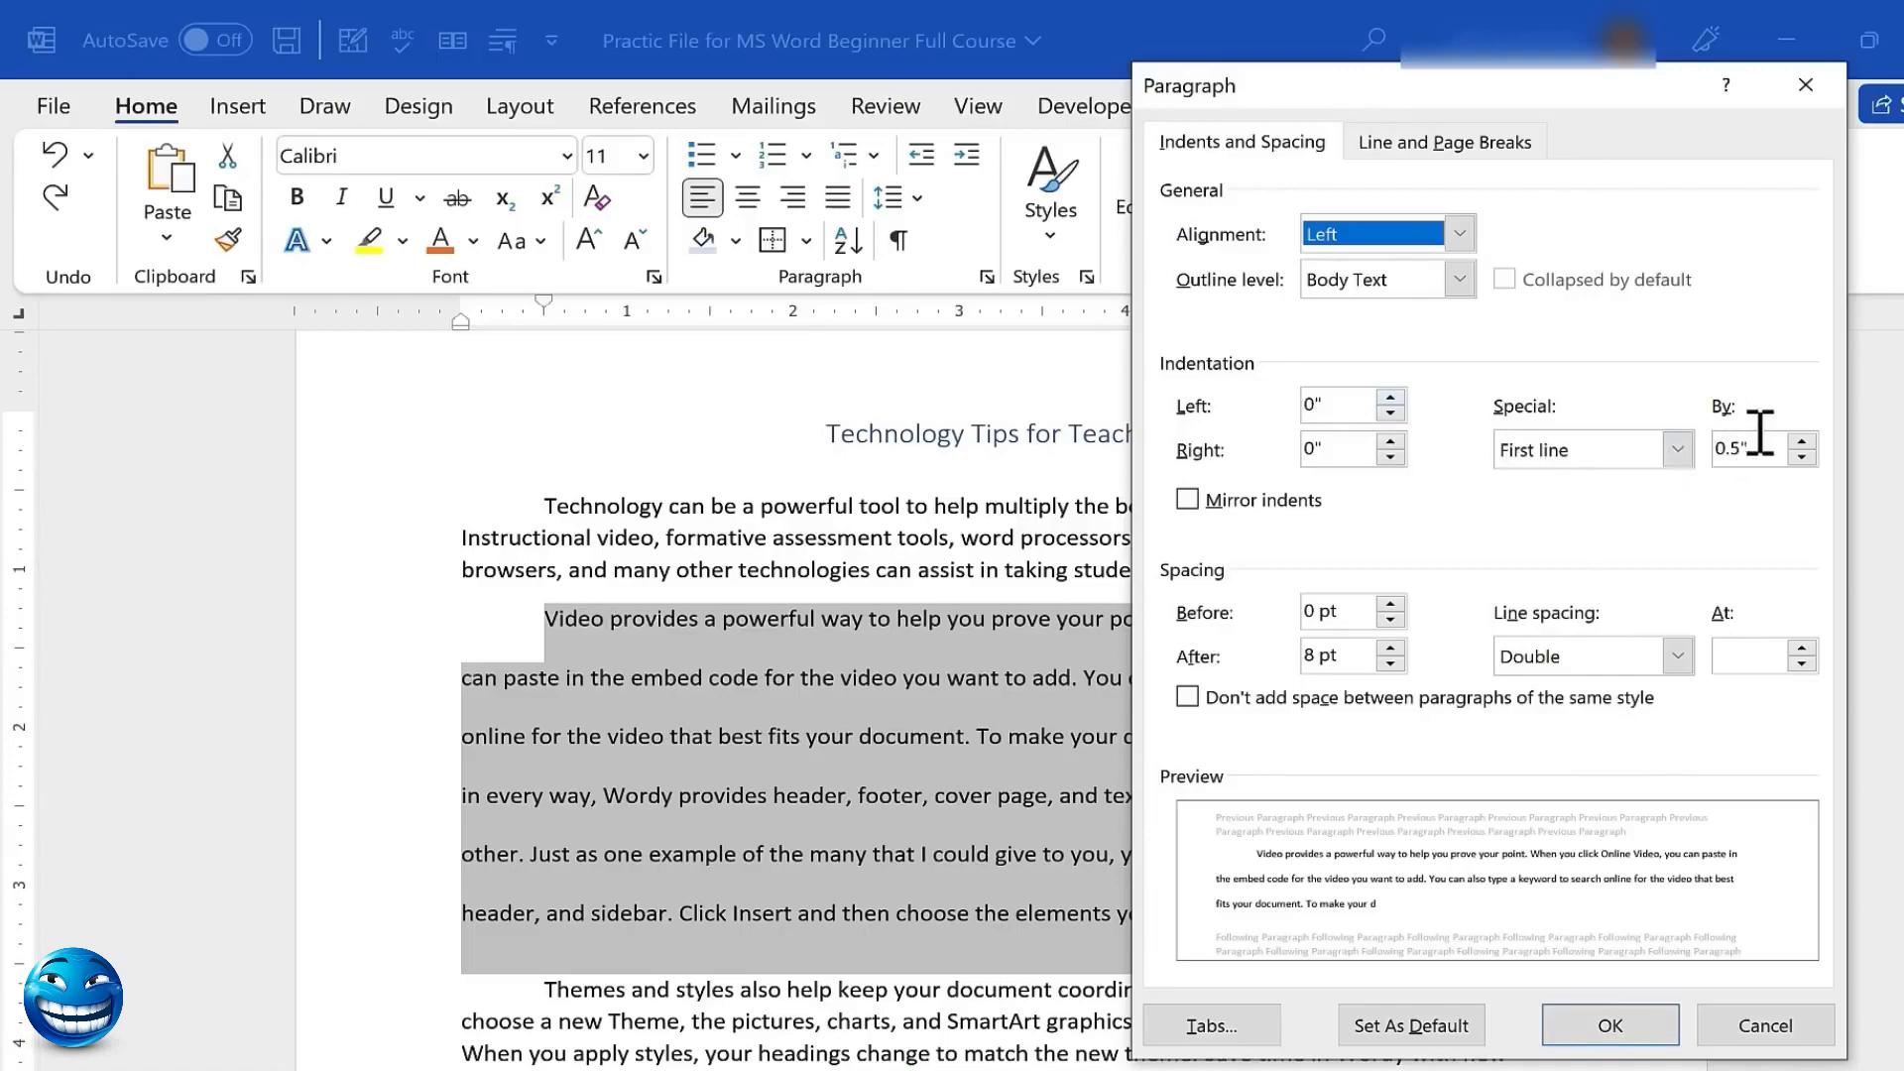
Try a smaller first-line indent for the "Video provides" paragraph and restore it to 0.5"
{"action": "left_click", "coordinate": [1802, 457]}
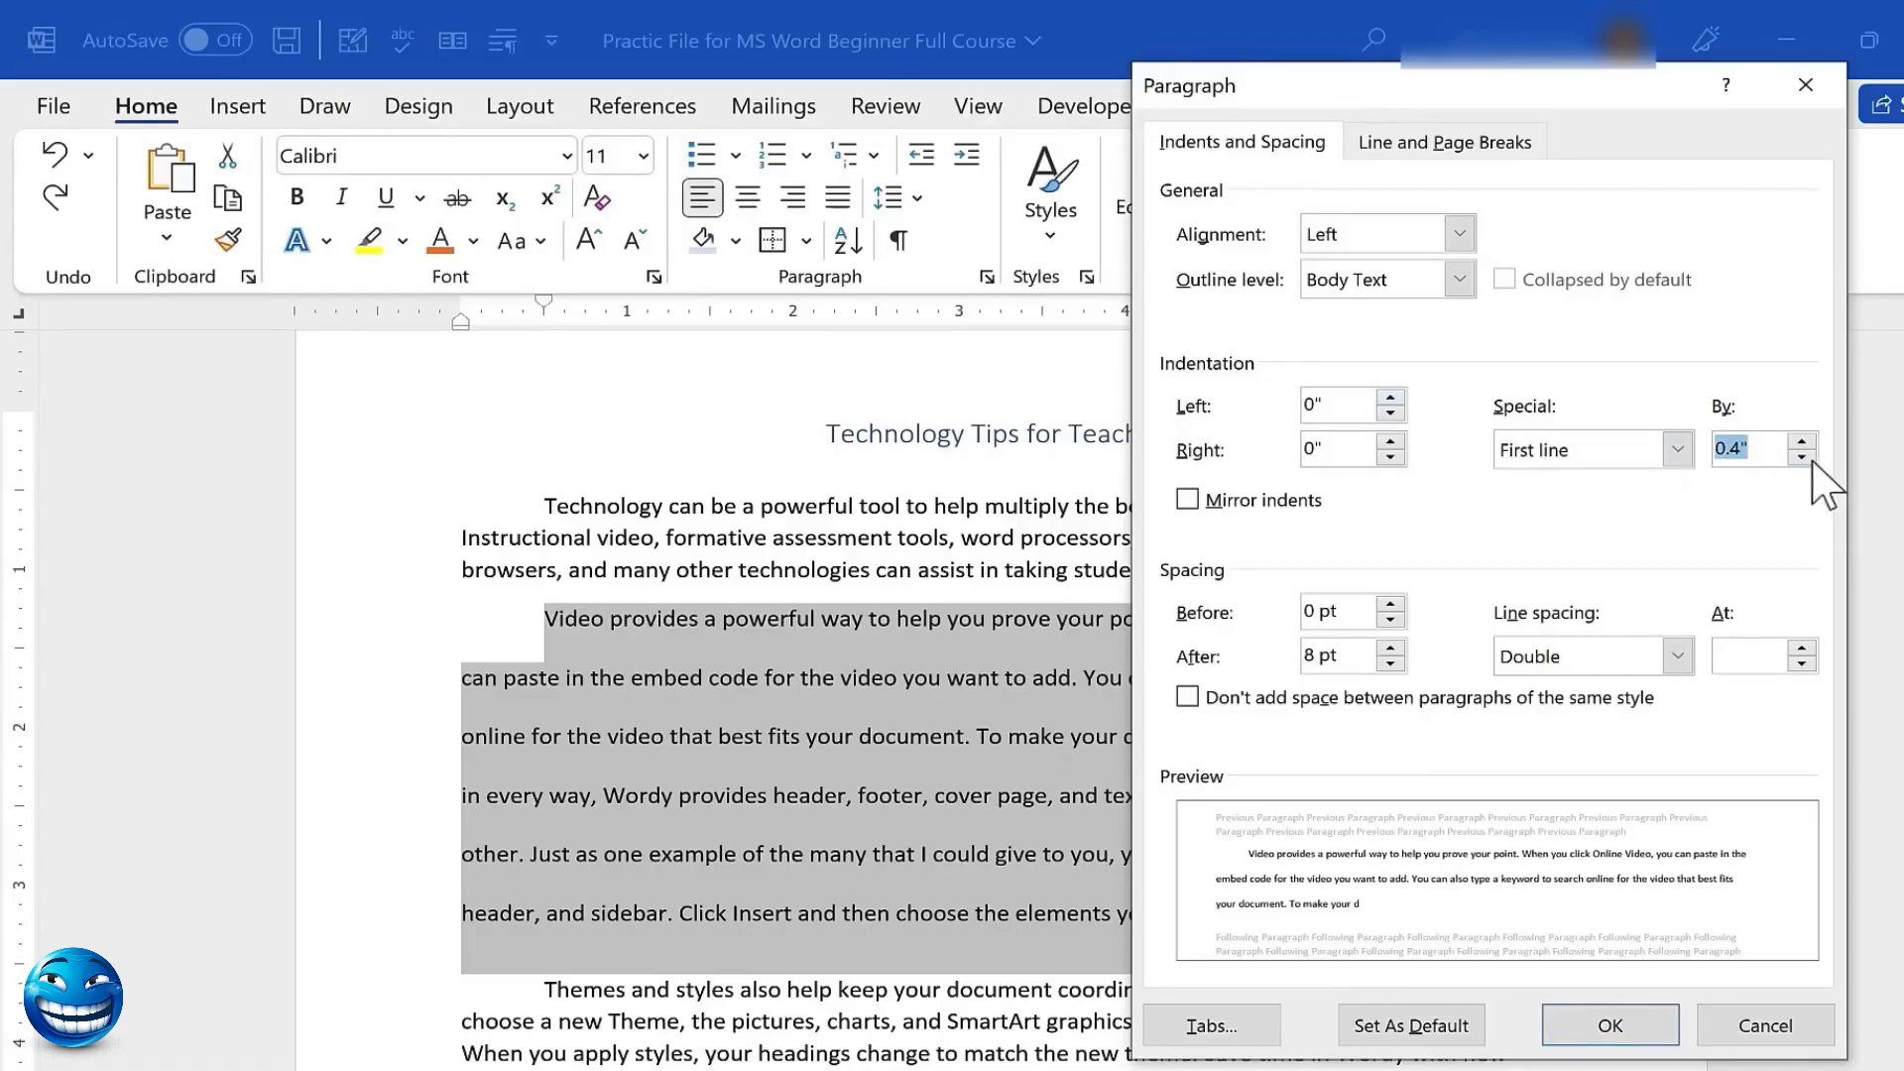
{"action": "left_click", "coordinate": [1802, 457]}
{"action": "left_click", "coordinate": [1805, 444]}
{"action": "left_click", "coordinate": [1805, 443]}
{"action": "left_click", "coordinate": [1627, 454]}
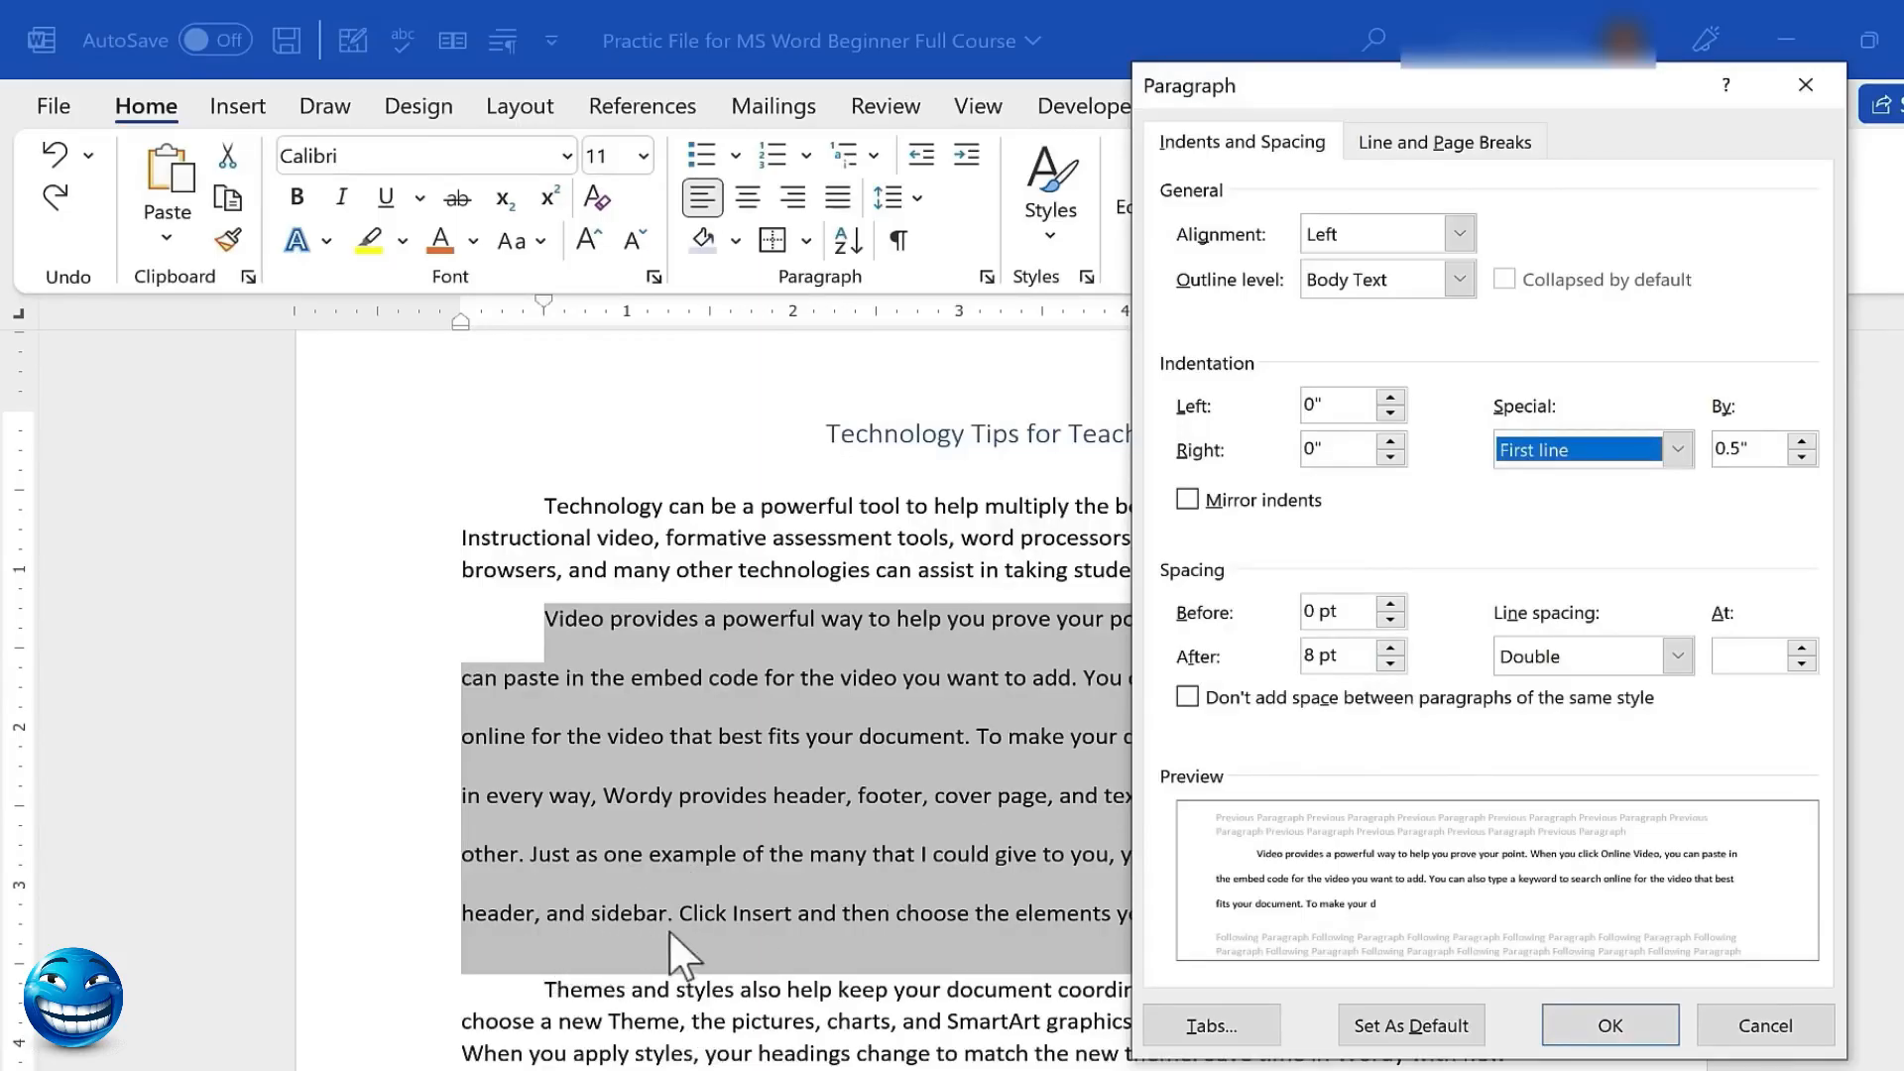
Set the spacing after the "Video provides" paragraph to 6 pt and apply the paragraph settings
{"action": "left_click", "coordinate": [1400, 668]}
{"action": "left_click", "coordinate": [1399, 667]}
{"action": "left_click", "coordinate": [1400, 668]}
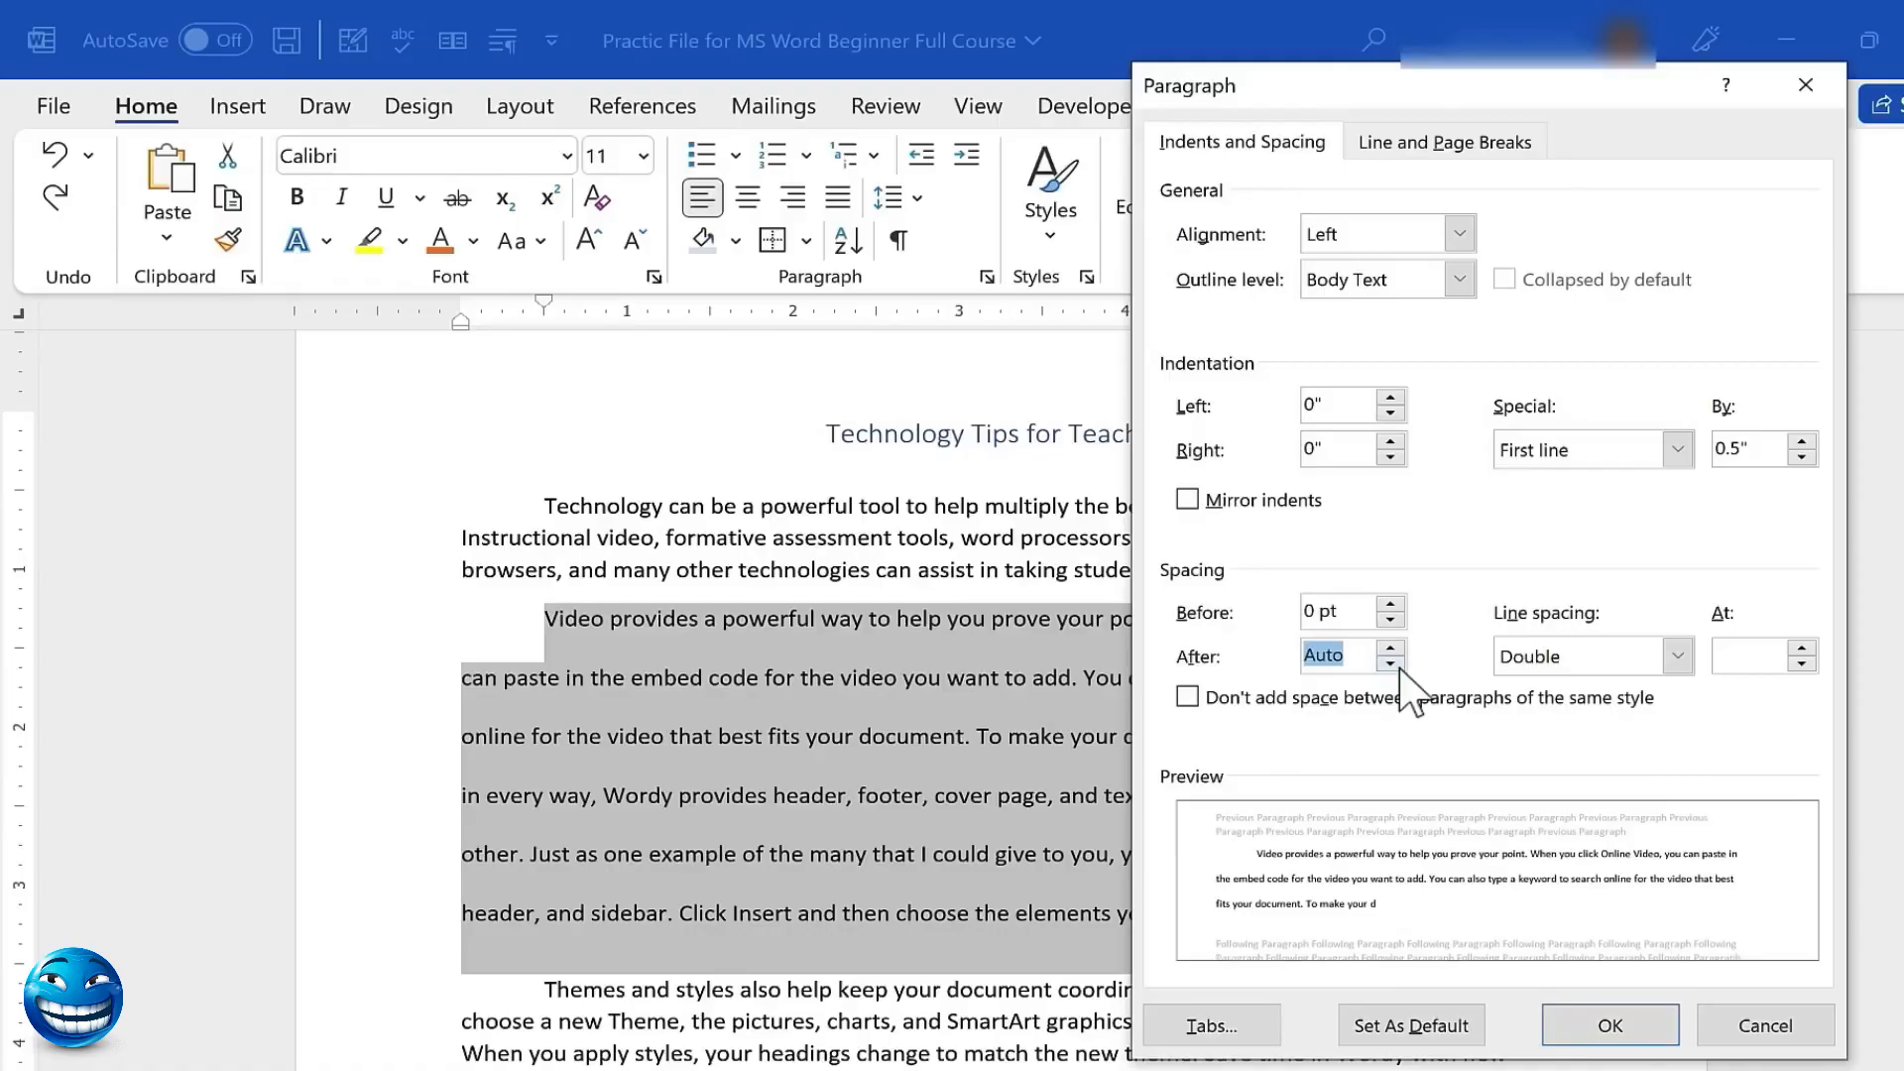
{"action": "left_click", "coordinate": [1394, 659]}
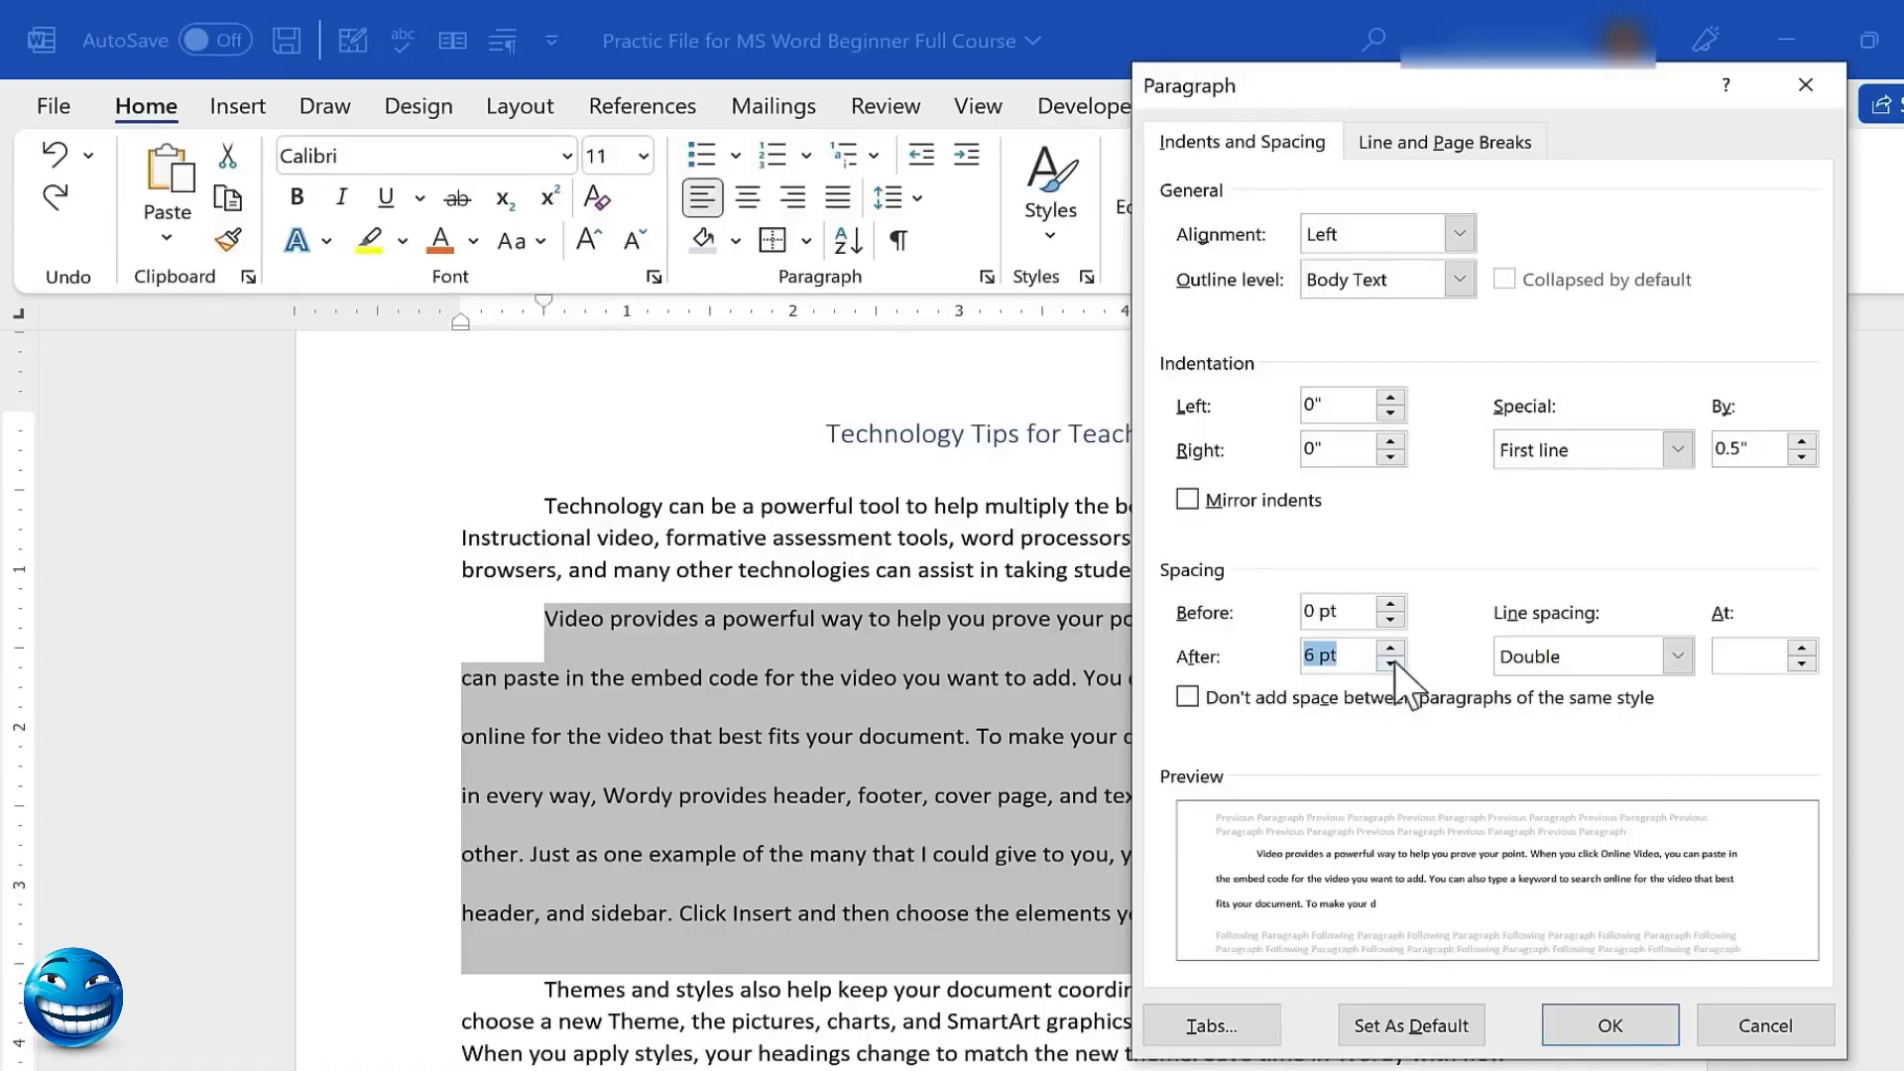
{"action": "left_click", "coordinate": [1609, 1026]}
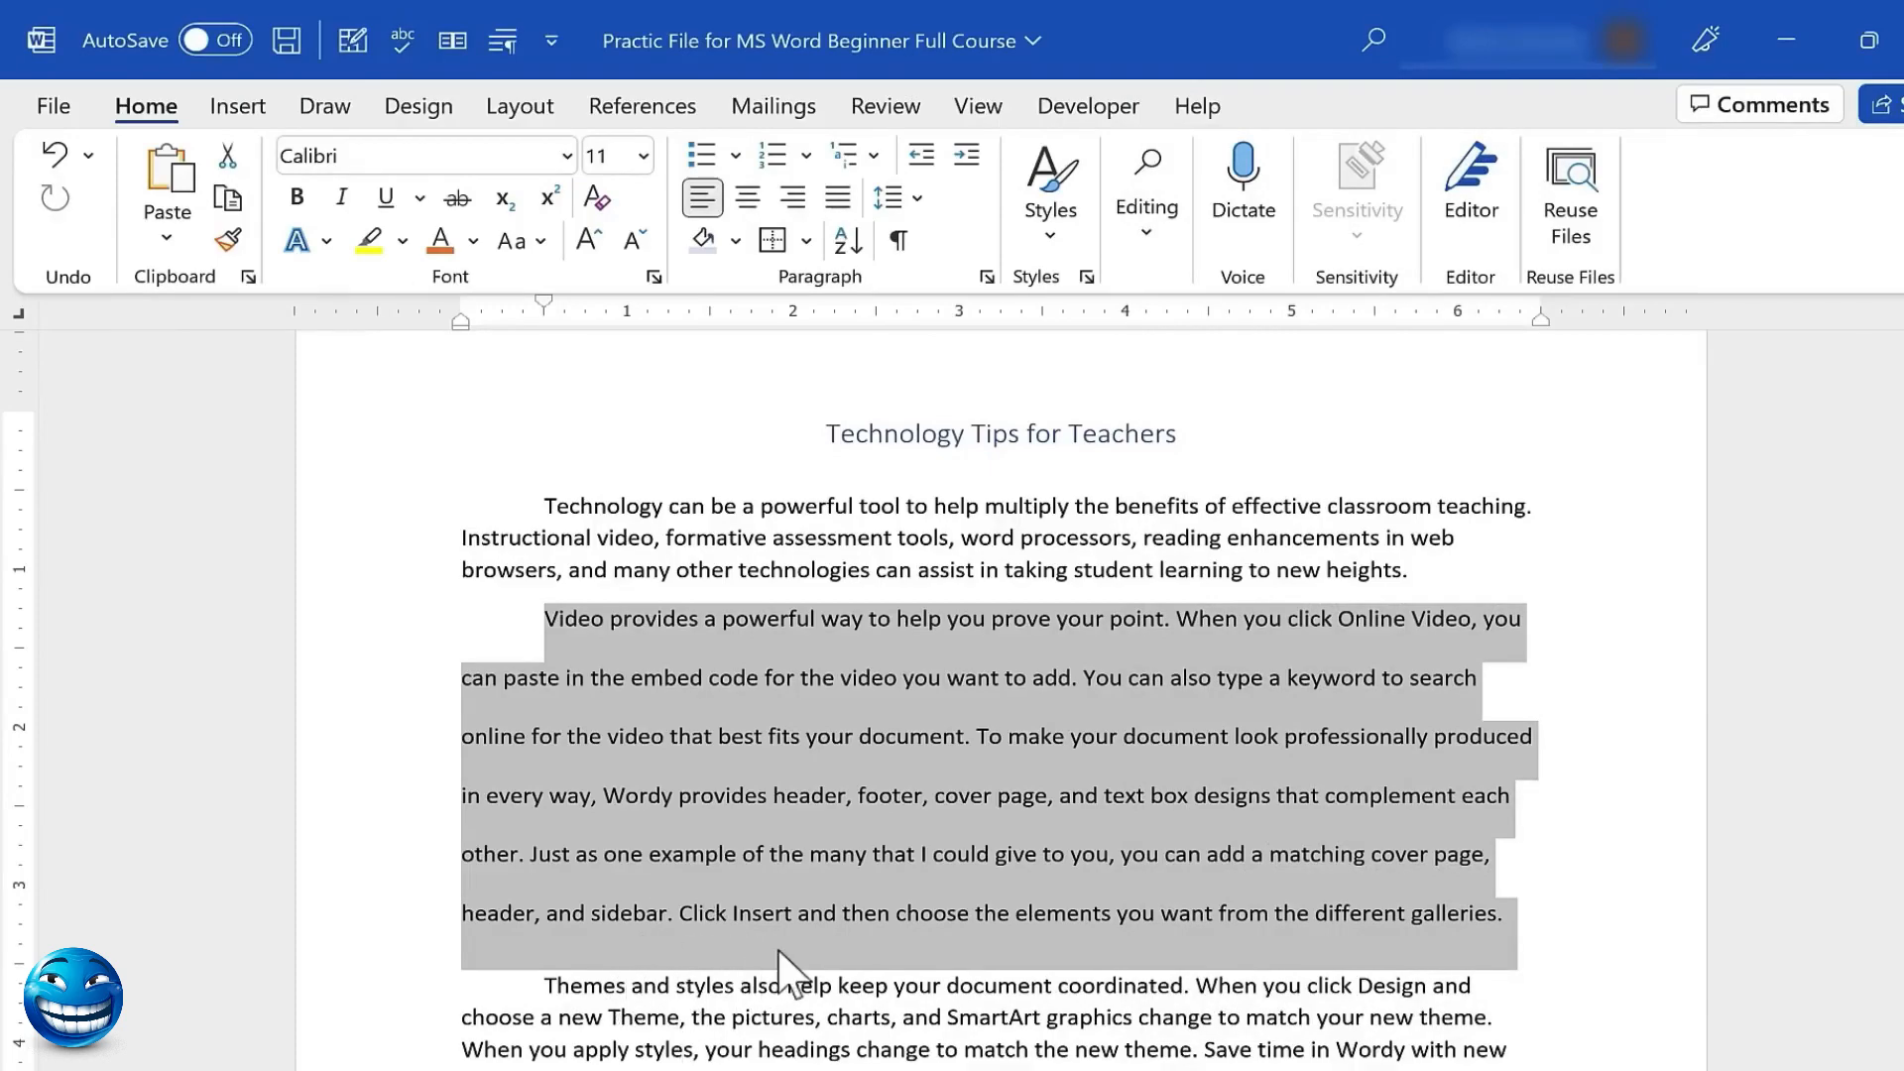
{"action": "left_click", "coordinate": [988, 277]}
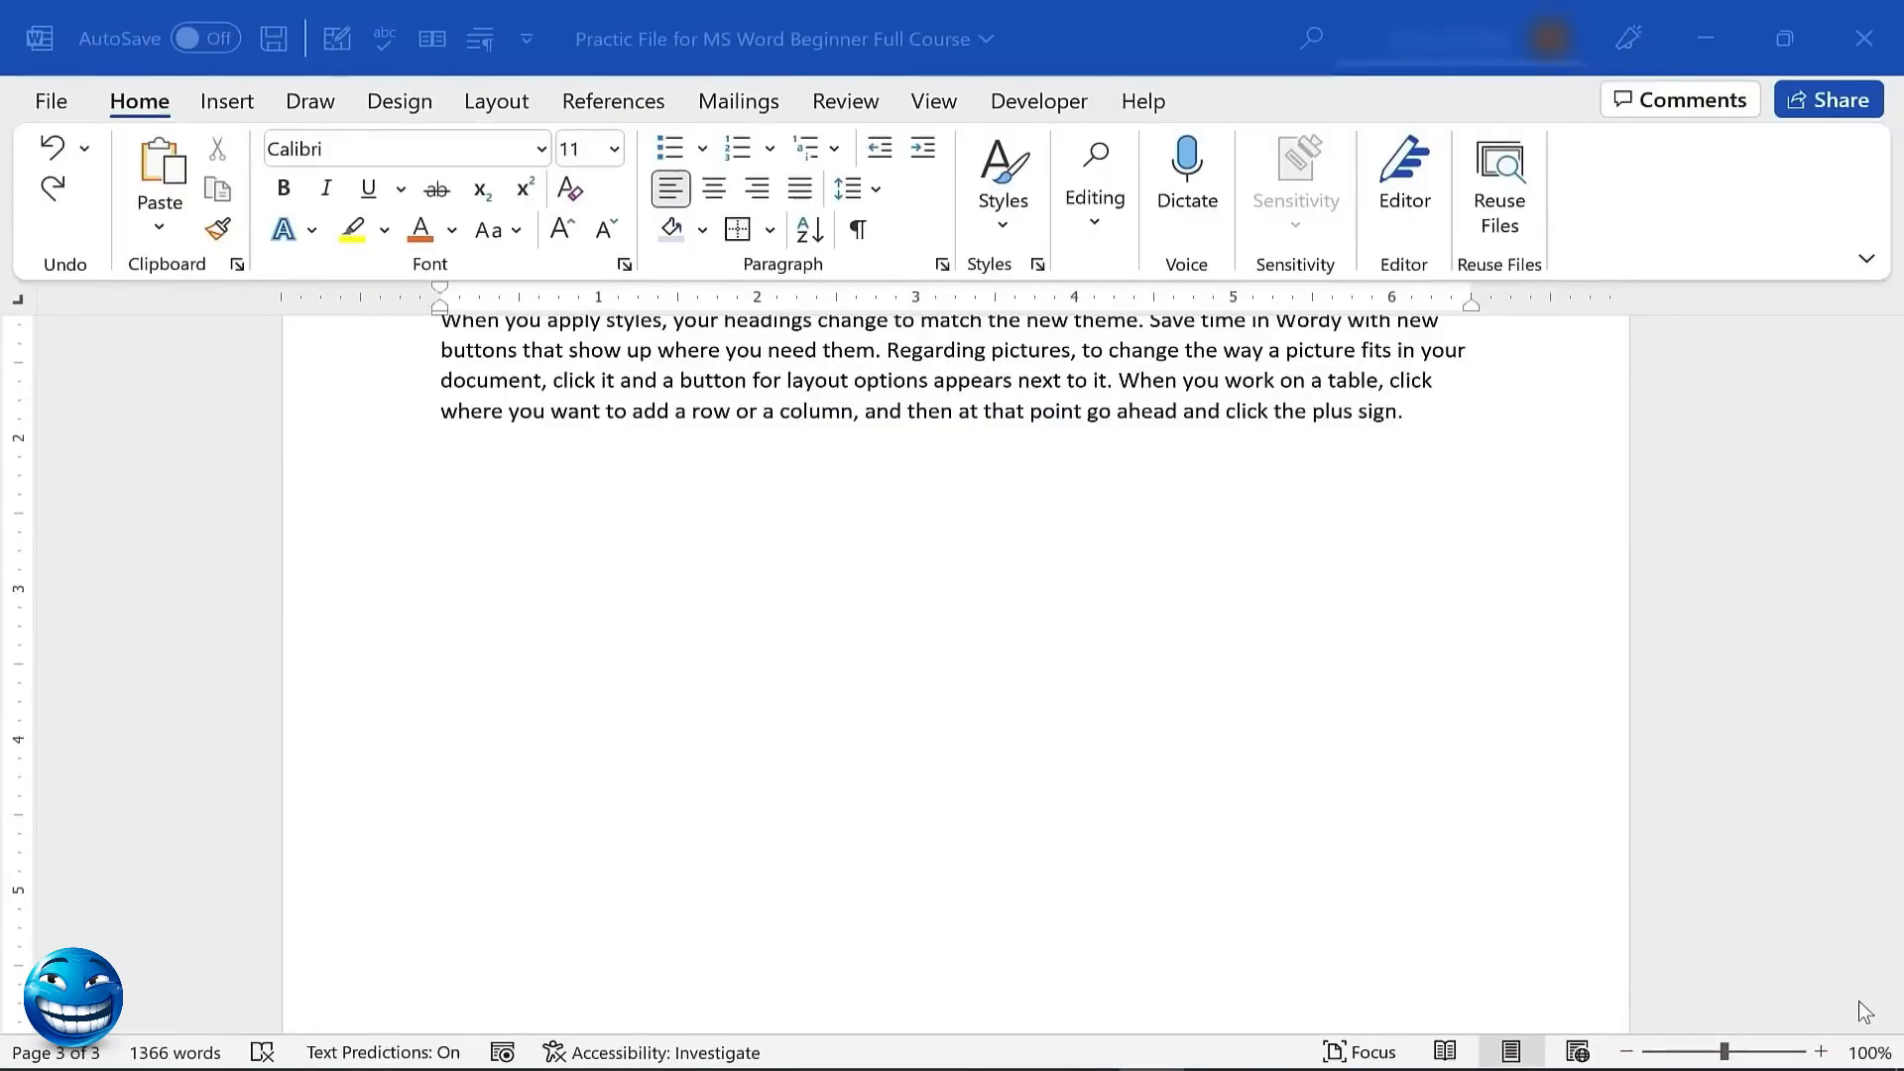
Place the insertion point on the blank line below the last paragraph on page 3
{"action": "scroll", "coordinate": [851, 722], "scroll_direction": "up", "scroll_amount": 5}
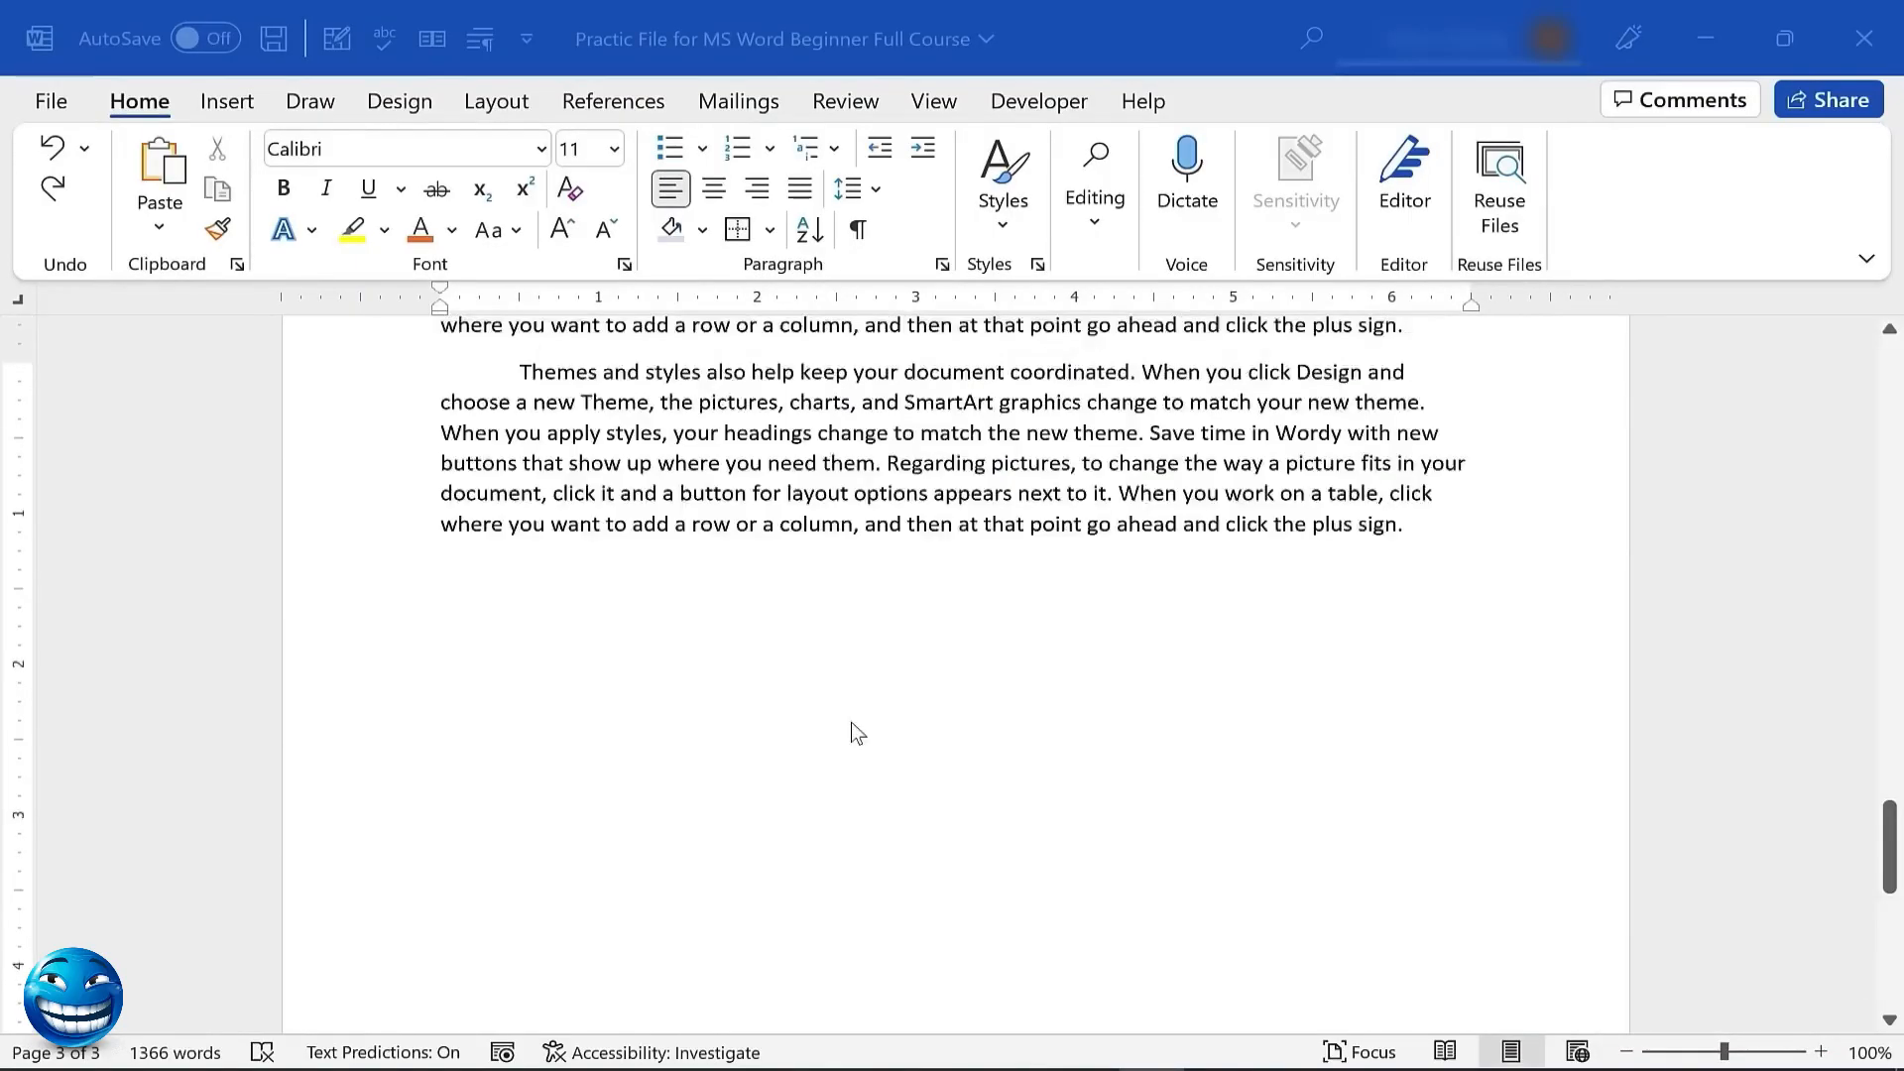
{"action": "scroll", "coordinate": [851, 722], "scroll_direction": "down", "scroll_amount": 5}
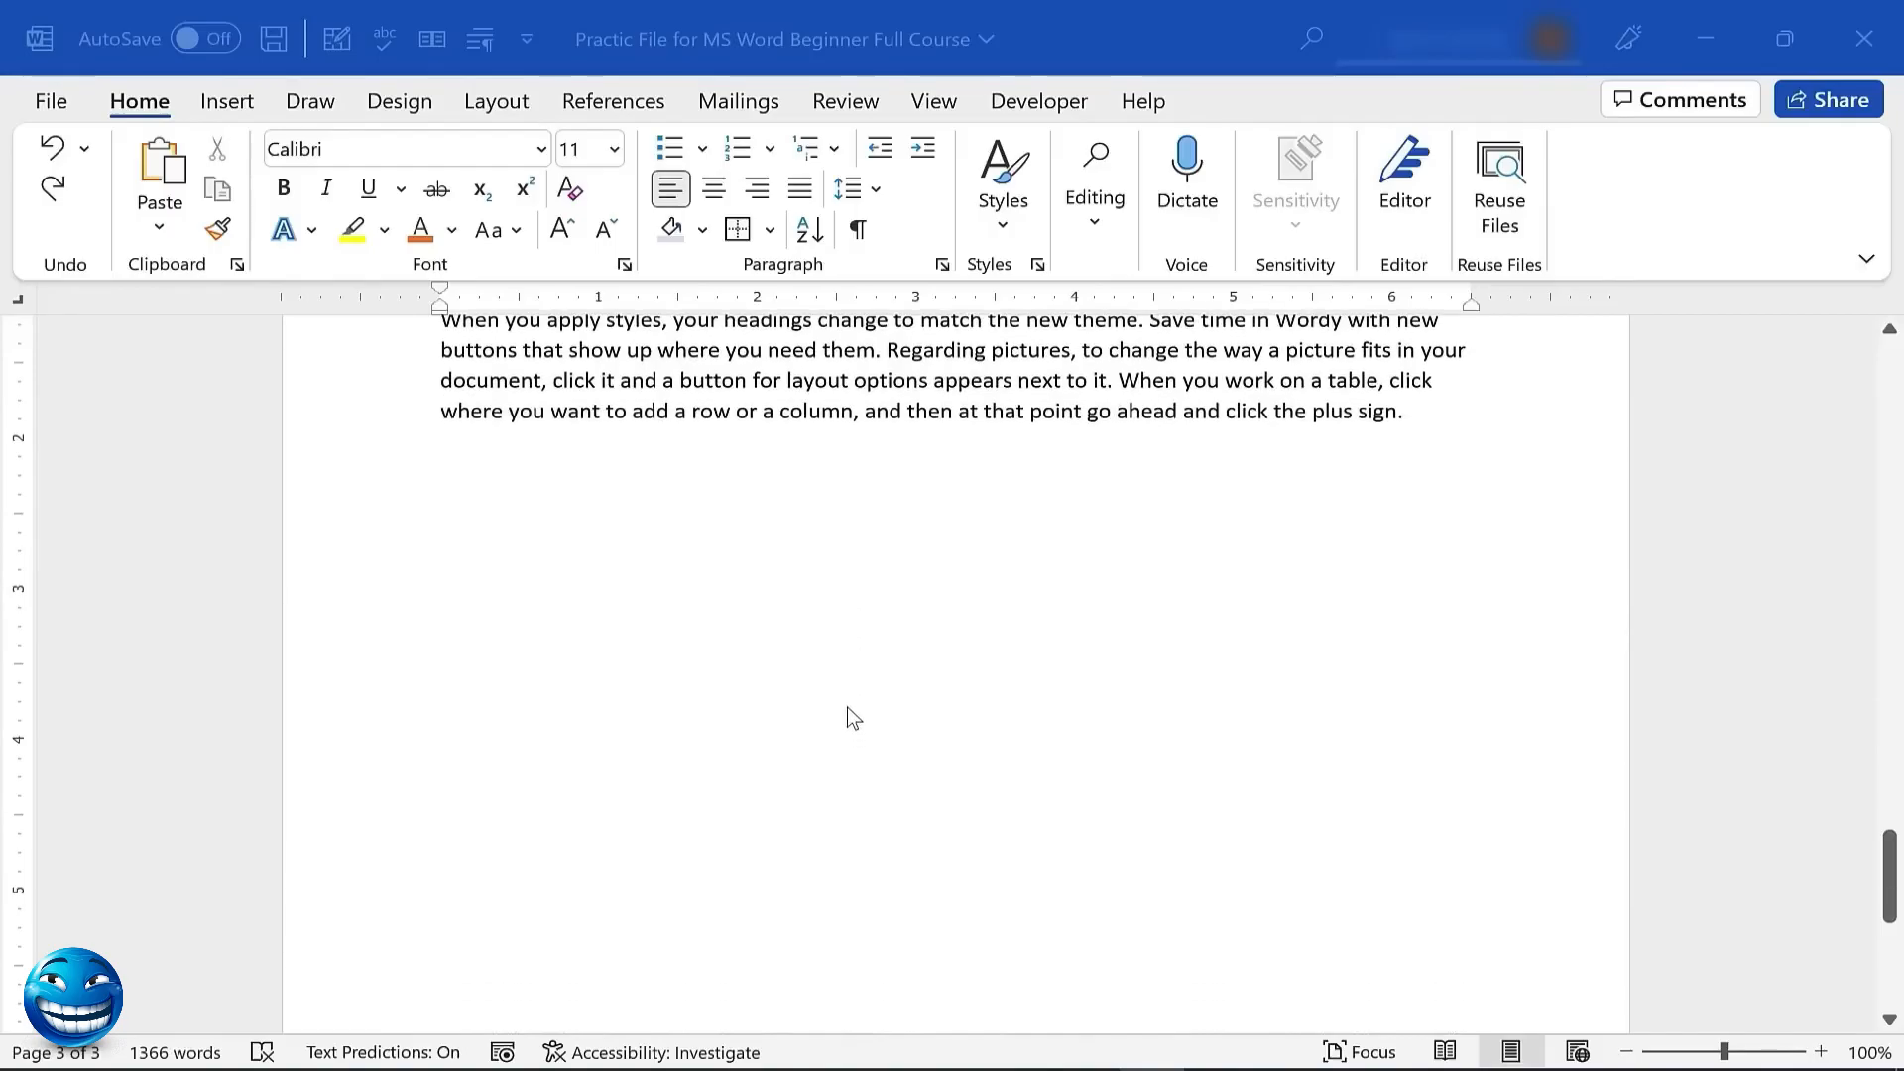
{"action": "left_click", "coordinate": [730, 531]}
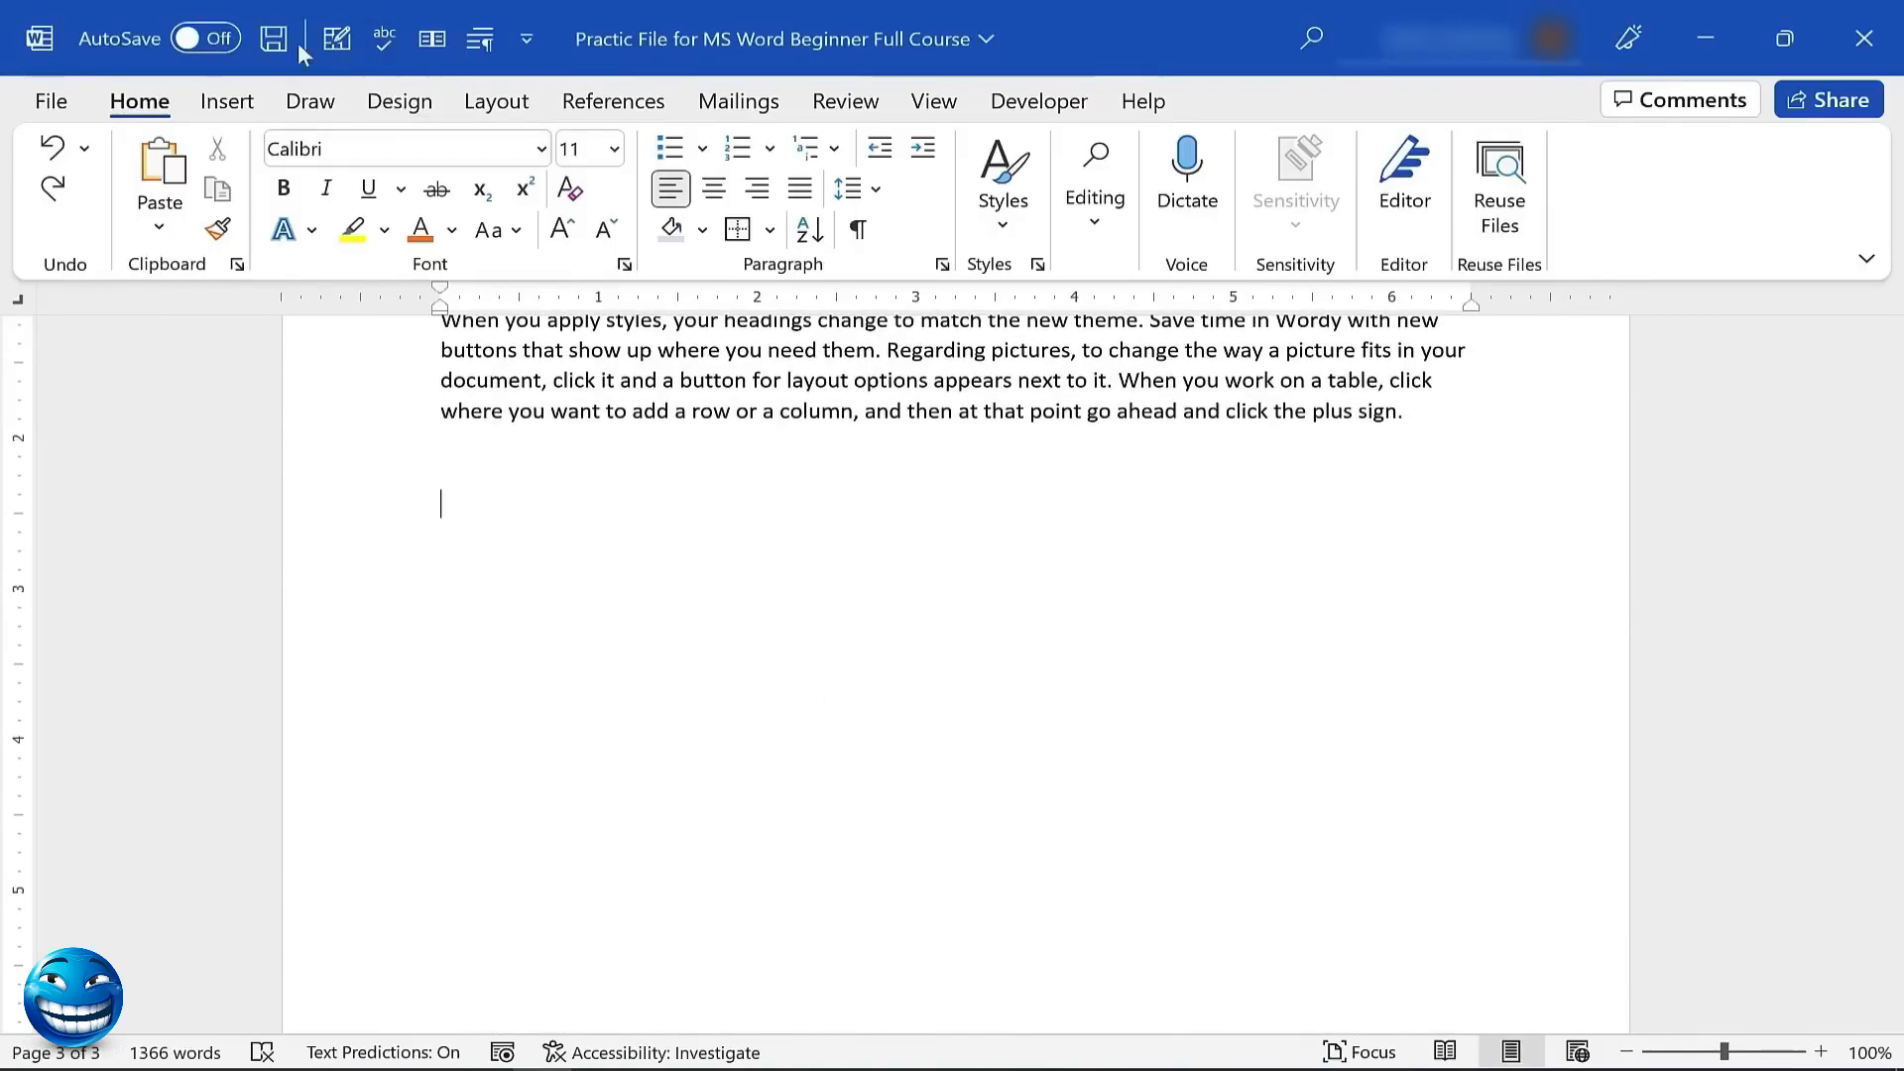
Browse the built-in quick tables, try inserting Calendar 2 below the last paragraph, and undo it
{"action": "left_click", "coordinate": [245, 103]}
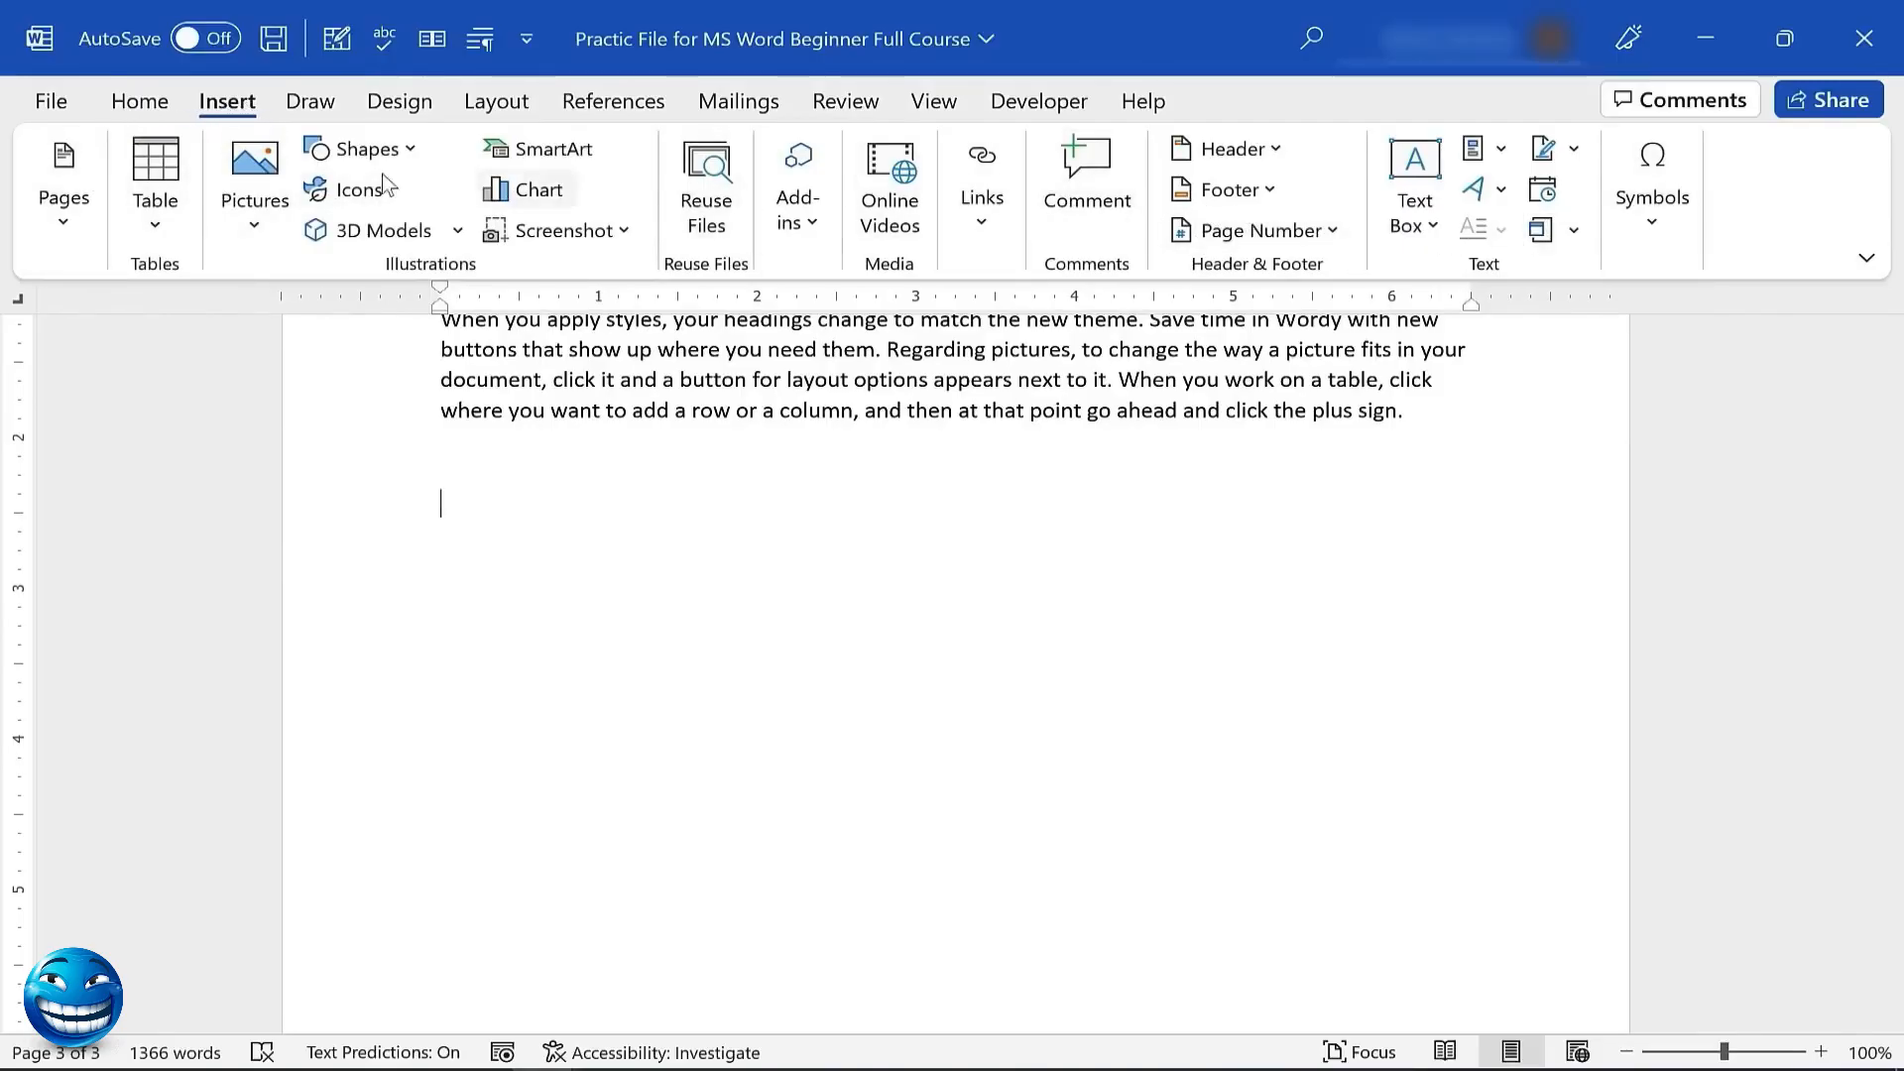
{"action": "left_click", "coordinate": [152, 204]}
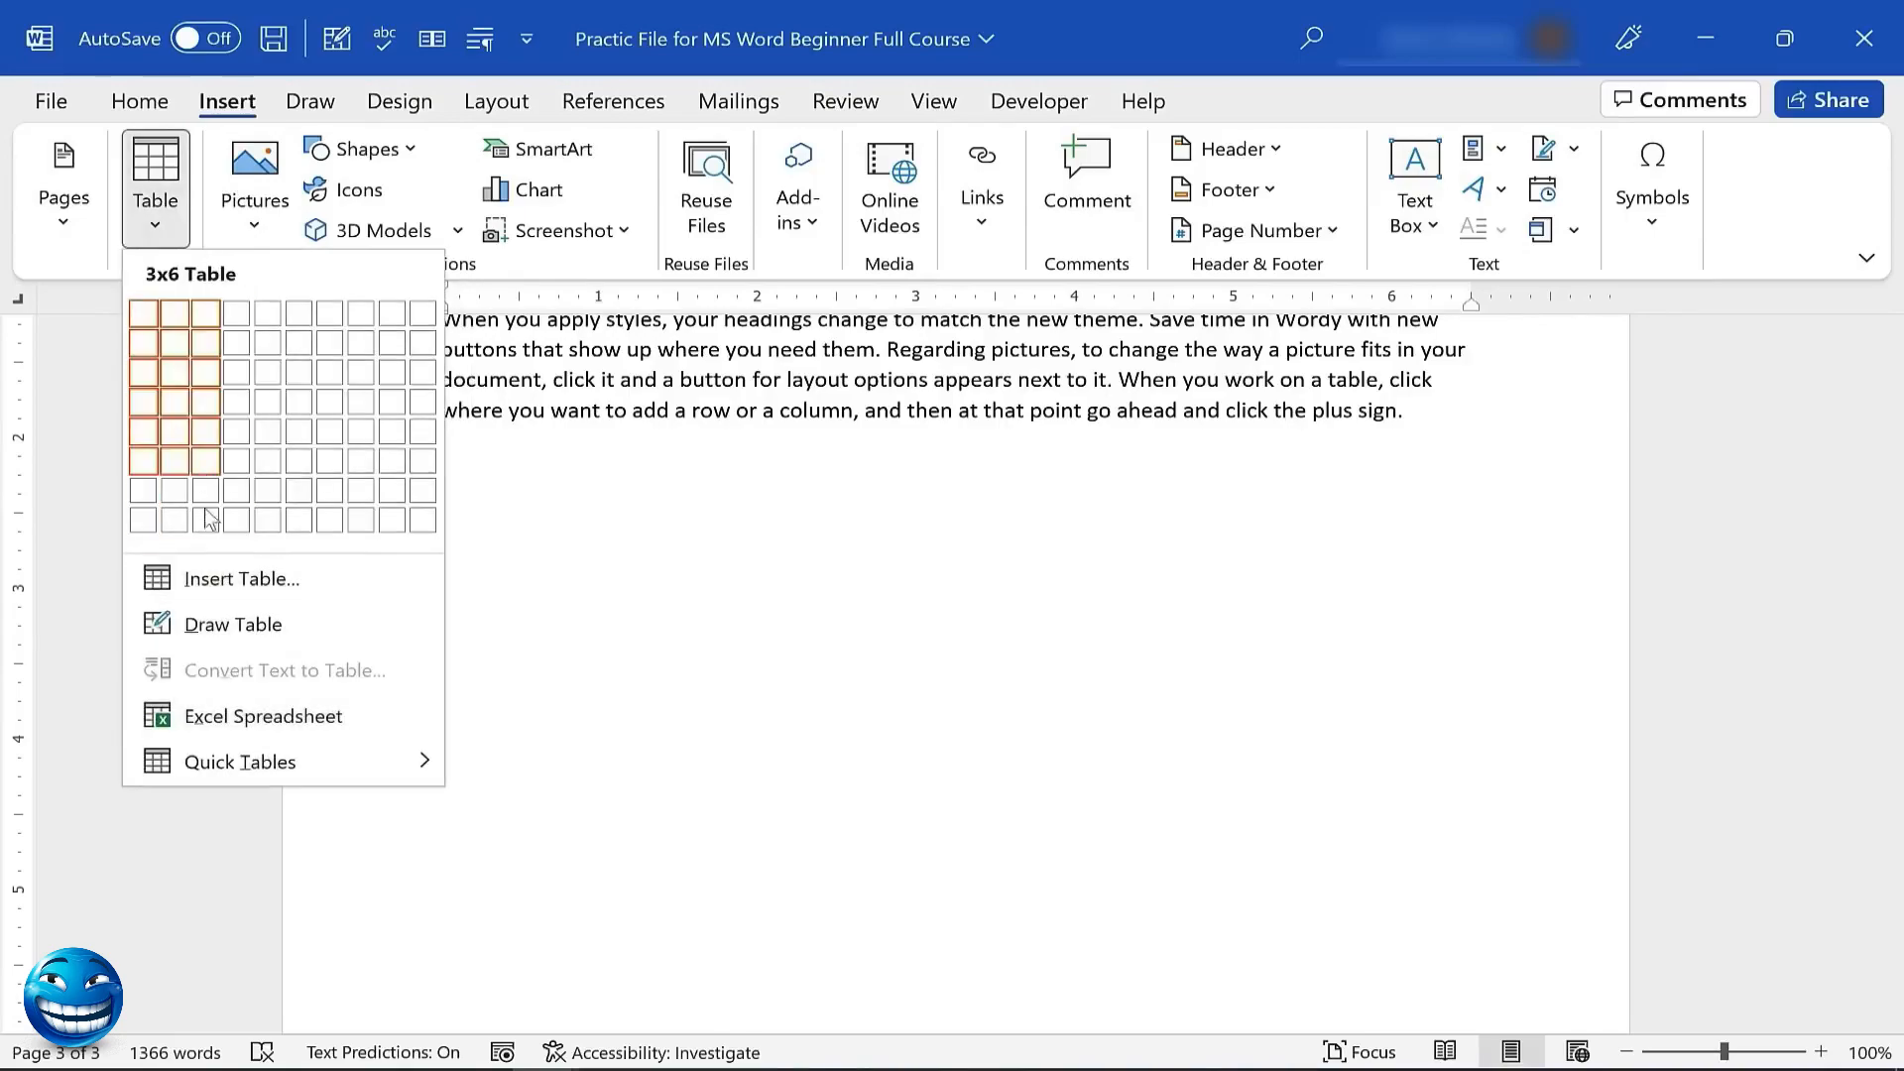
{"action": "mouse_move", "coordinate": [289, 753]}
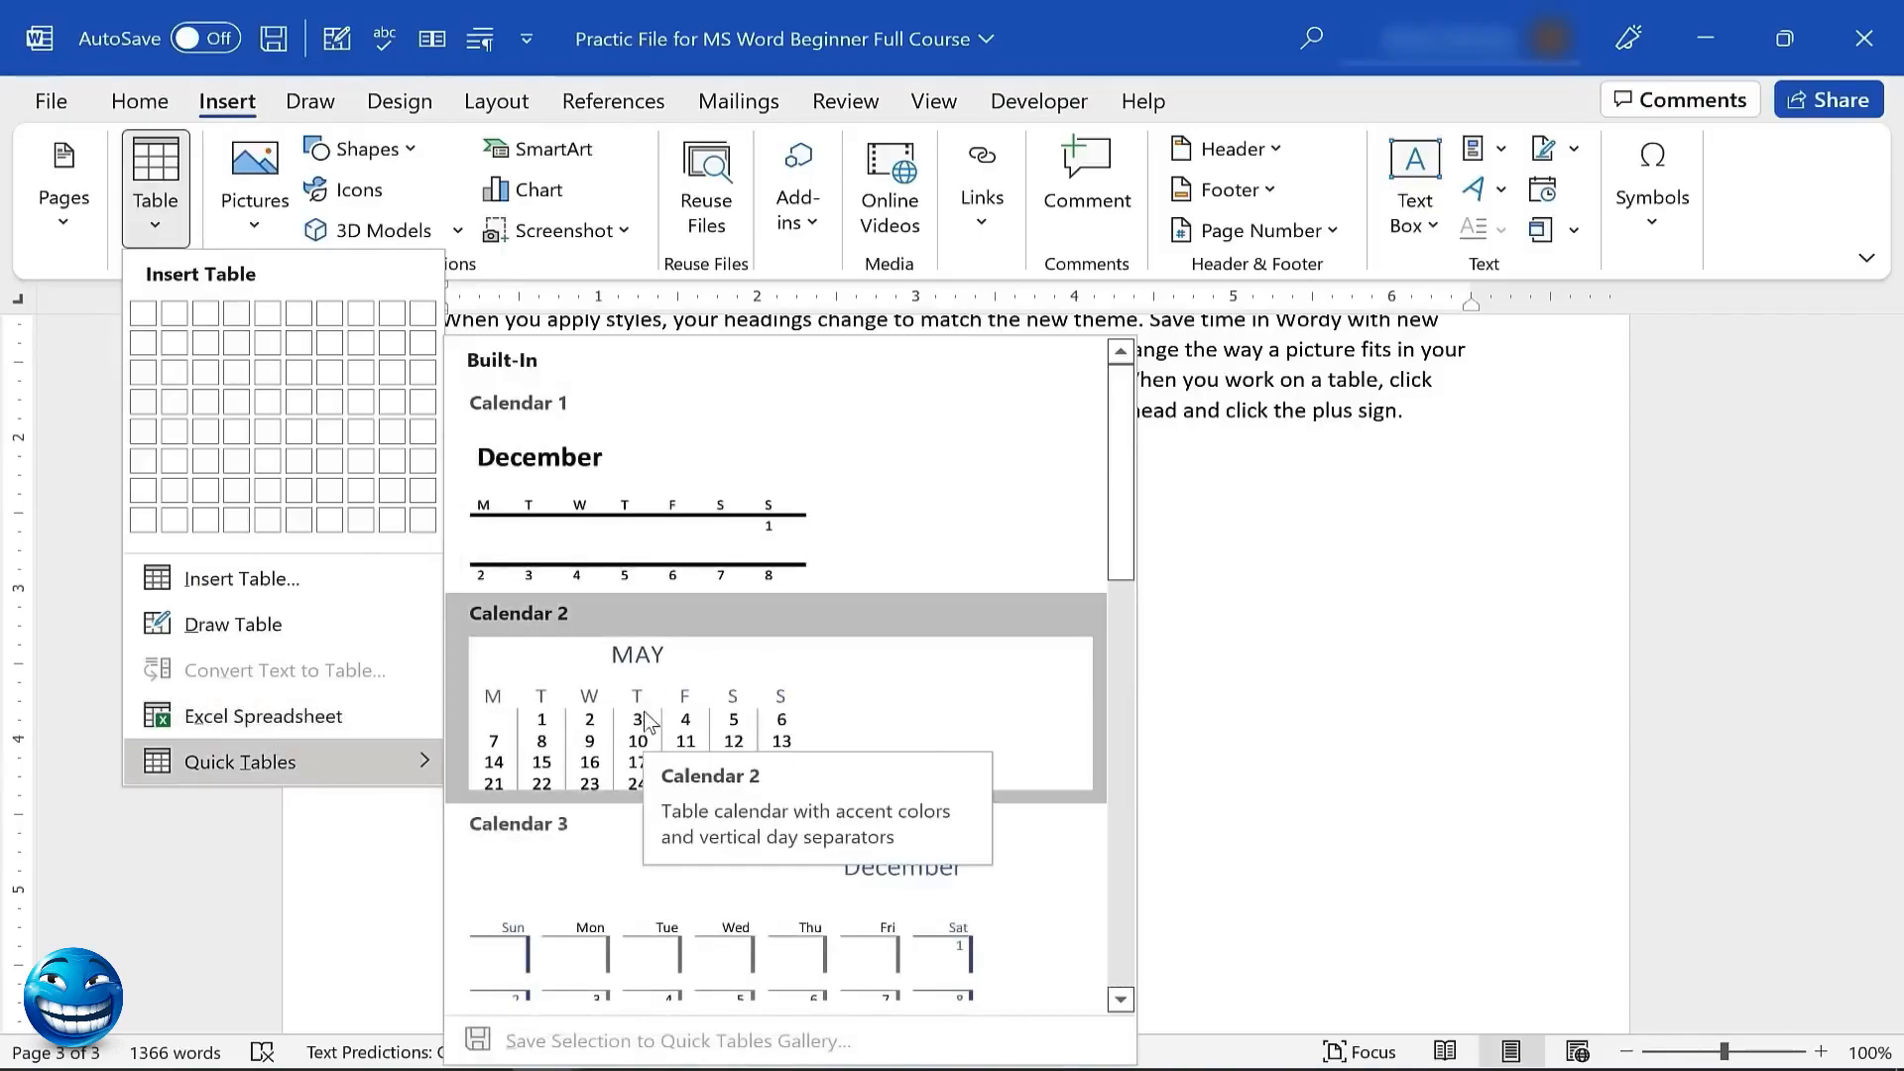
{"action": "scroll", "coordinate": [639, 684], "scroll_direction": "down", "scroll_amount": 5}
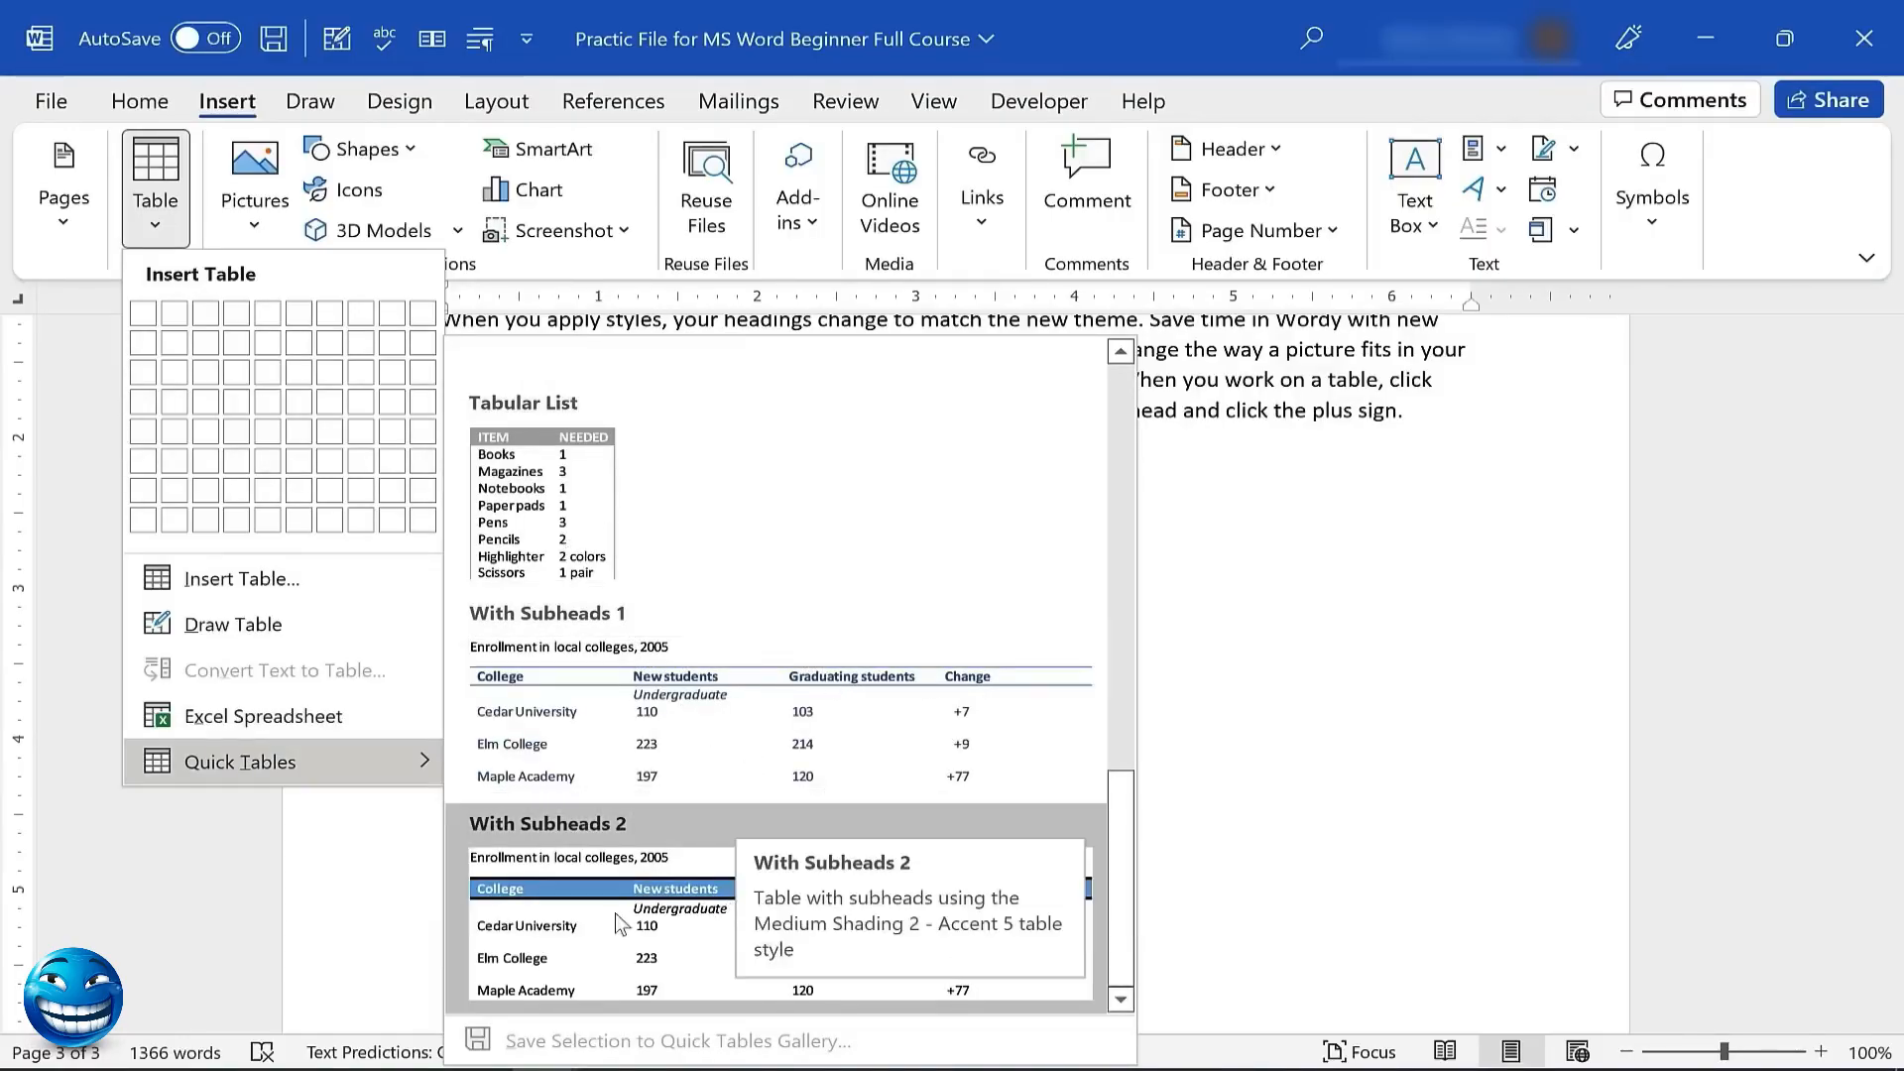
{"action": "left_click_drag", "start_coordinate": [1123, 848], "coordinate": [1002, 347]}
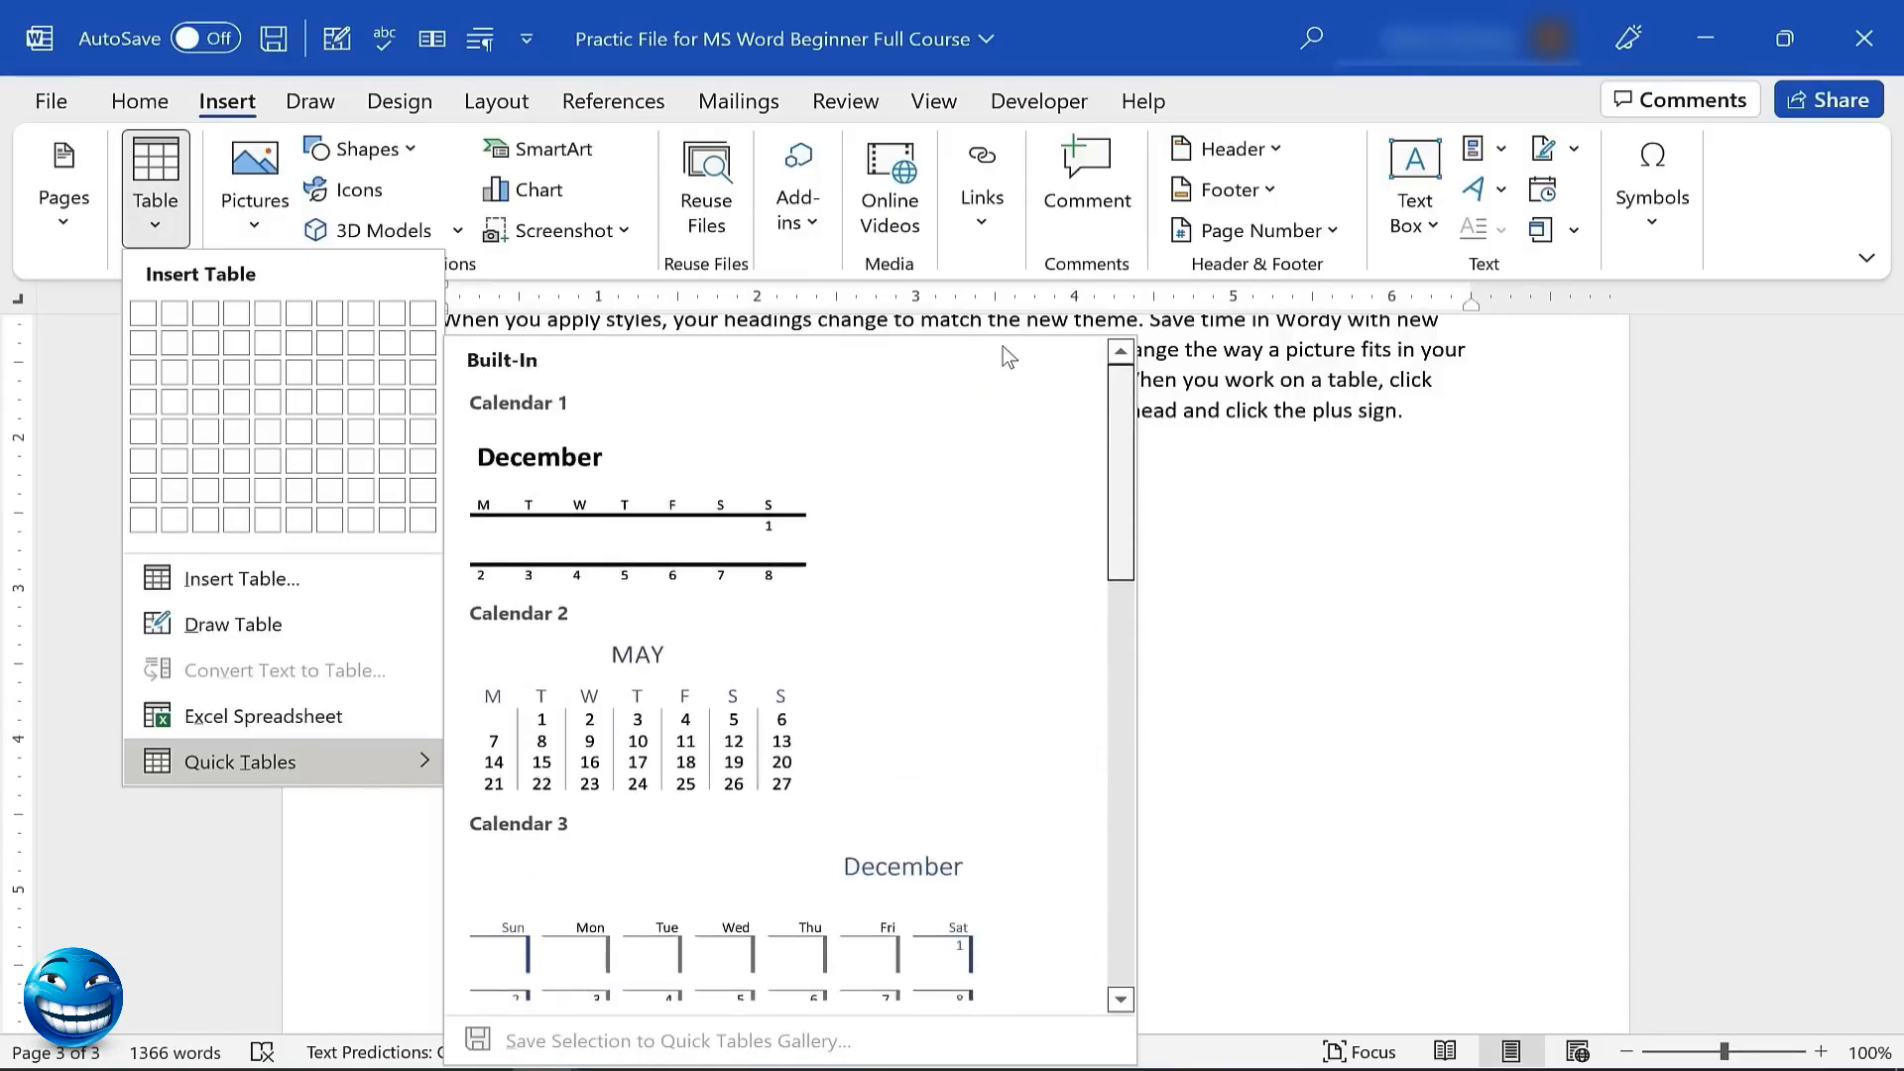
{"action": "left_click", "coordinate": [649, 750]}
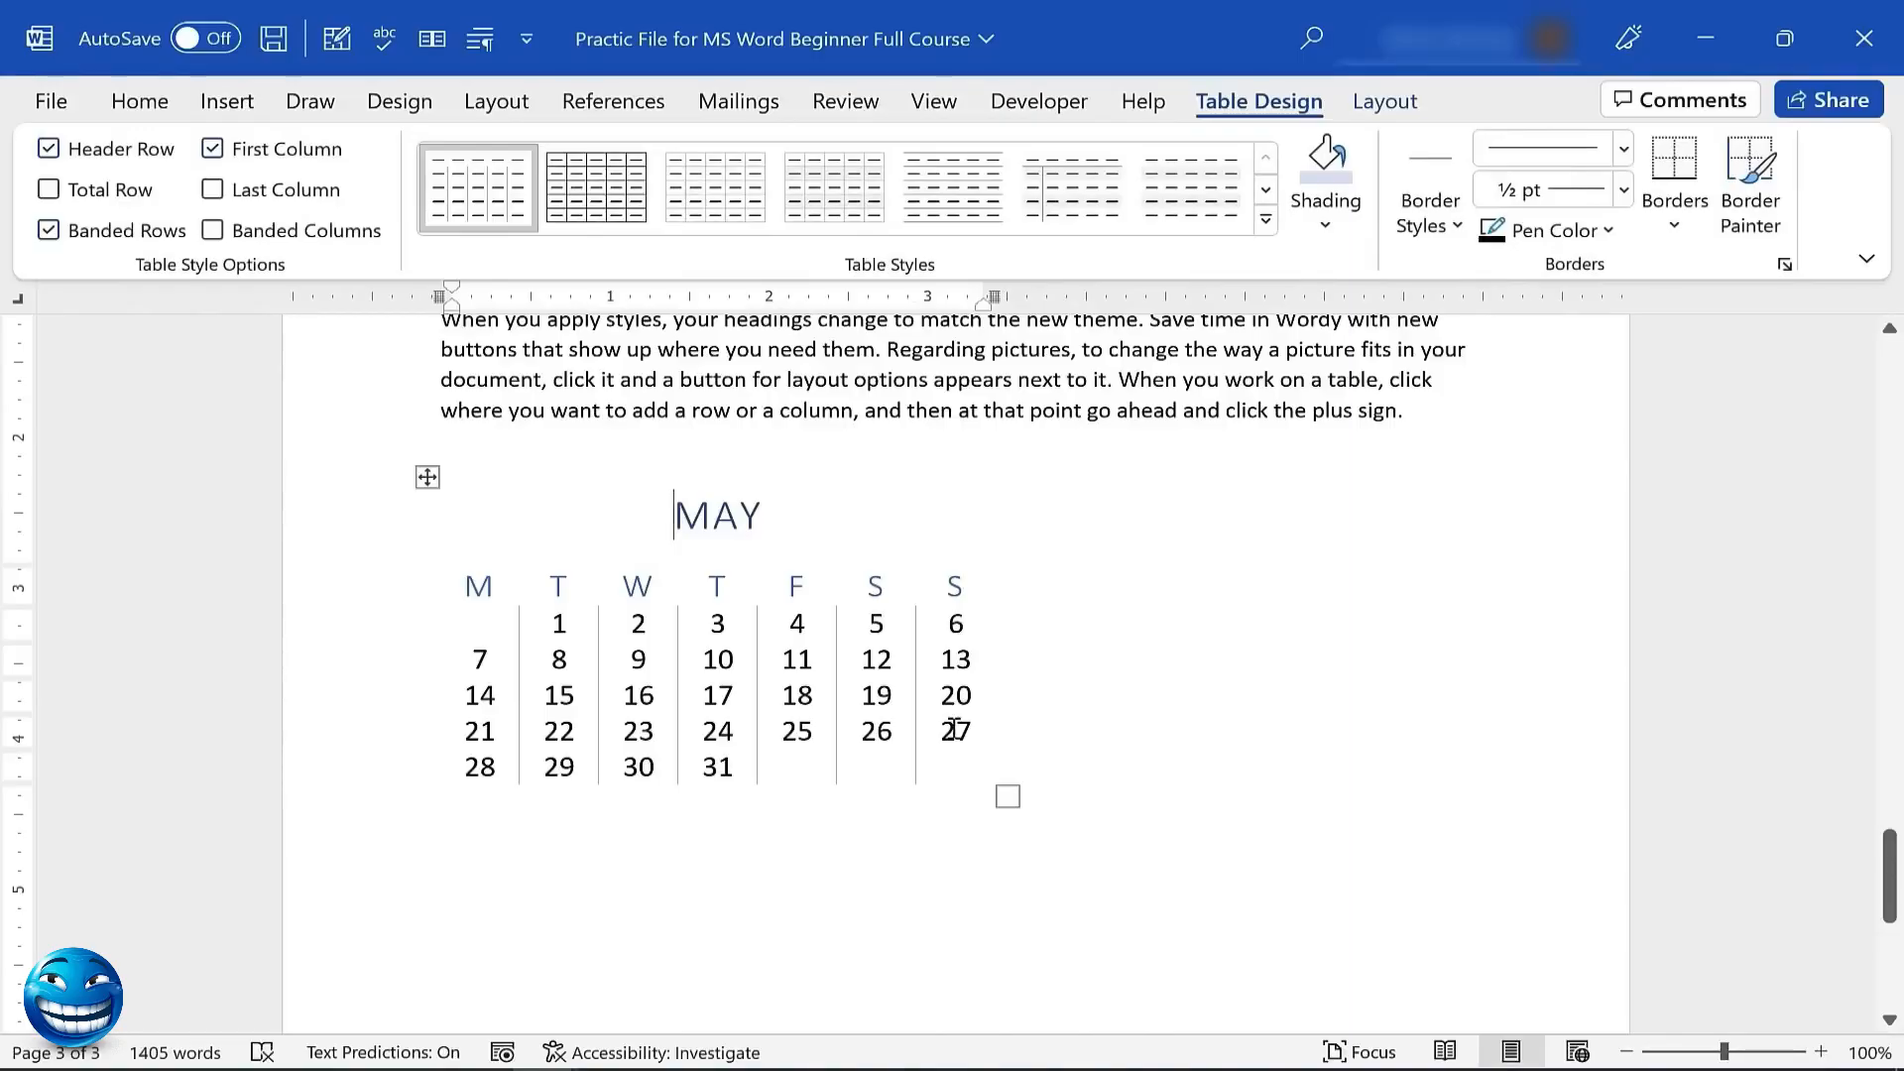
{"action": "key", "text": "ctrl+z"}
Try inserting a table with 5 columns and 2 rows, using an automatic fixed column width
{"action": "left_click", "coordinate": [156, 198]}
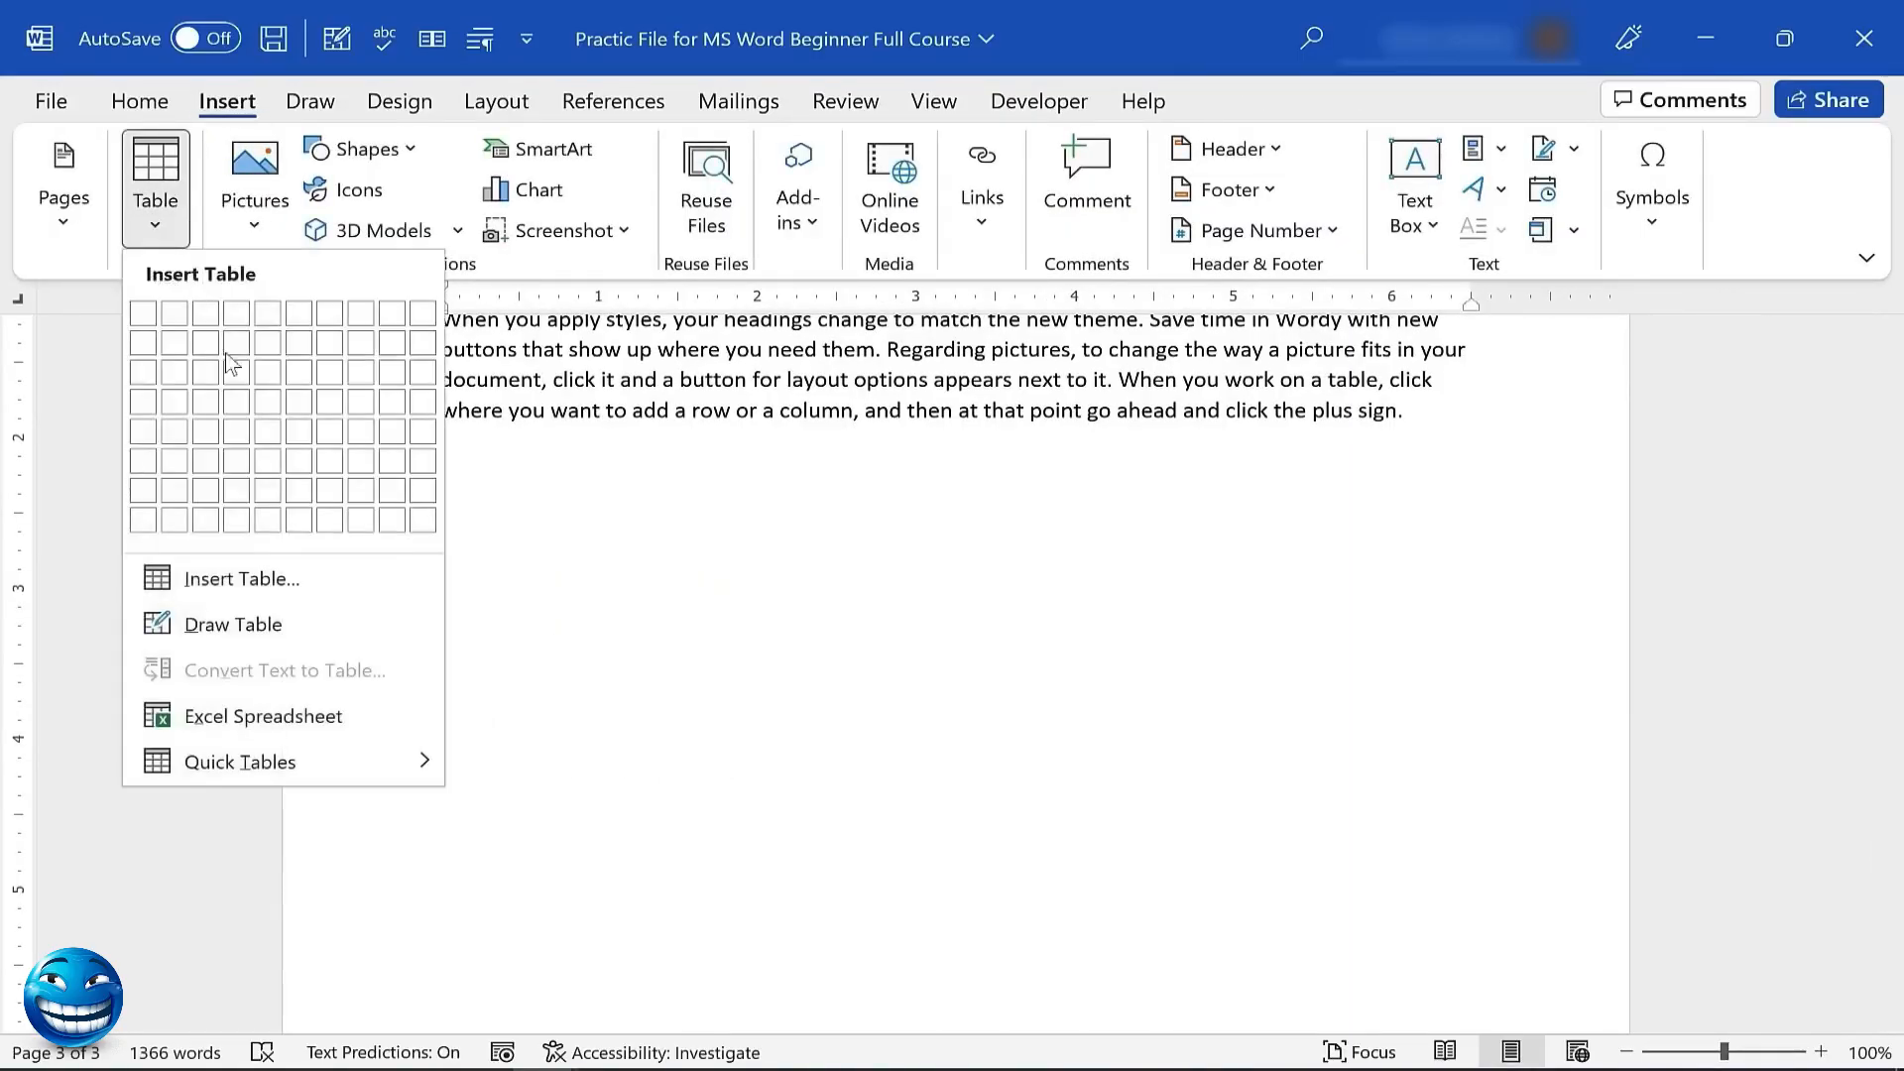
{"action": "left_click", "coordinate": [246, 581]}
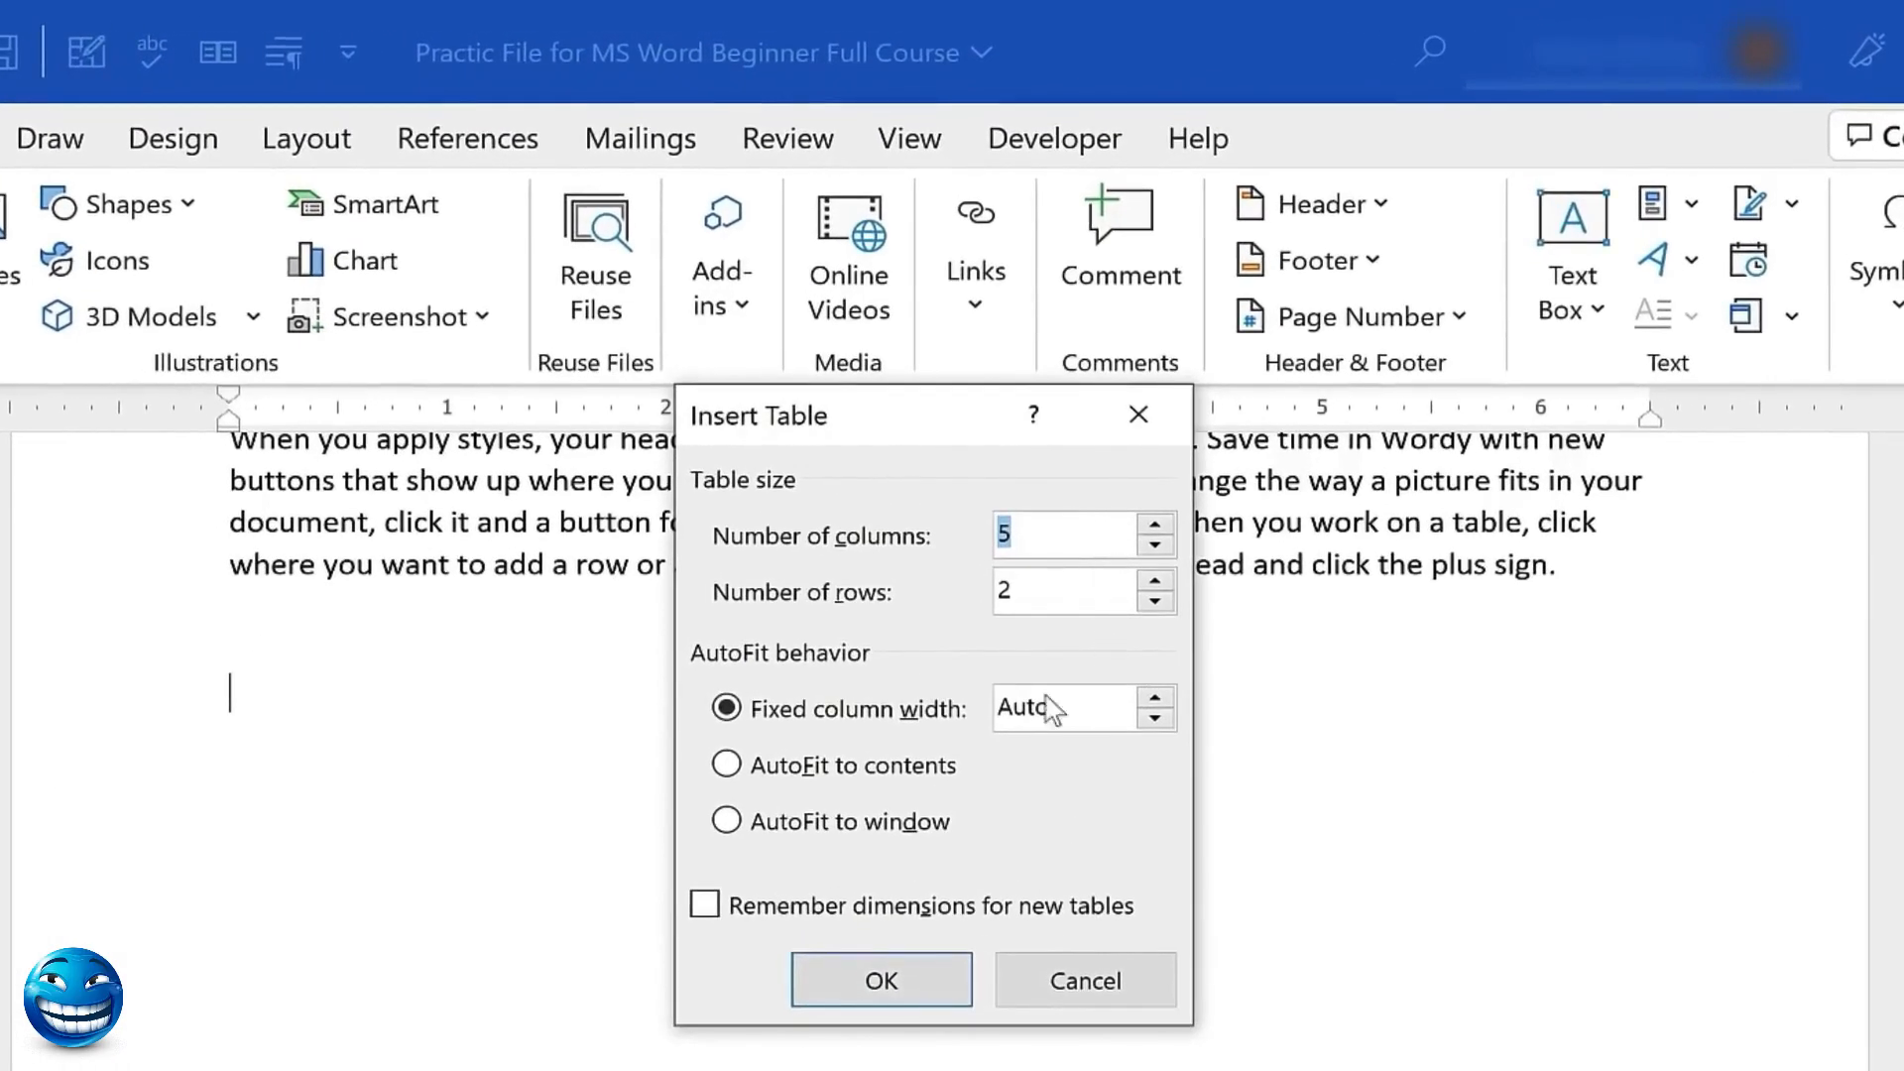
{"action": "left_click", "coordinate": [882, 981]}
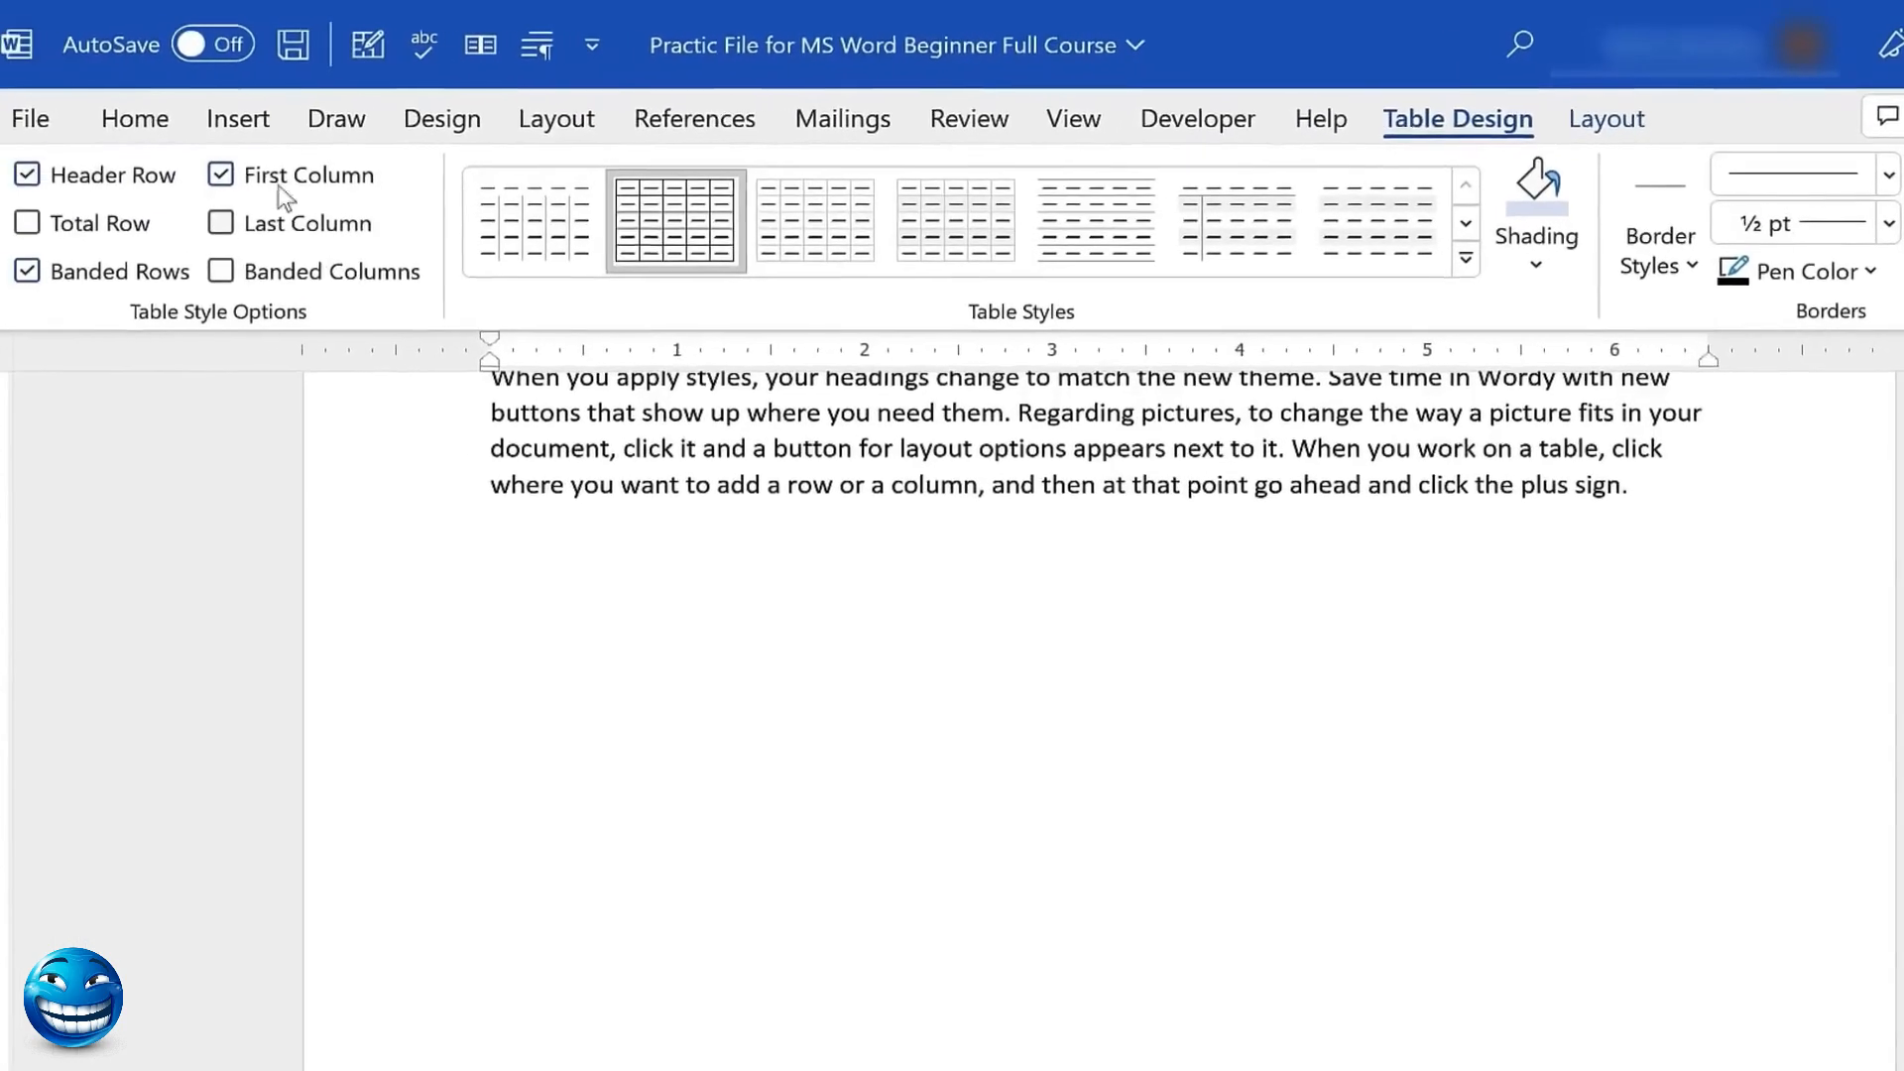
Insert a 6x4 table below the last paragraph on page 3 using the table size grid
{"action": "left_click", "coordinate": [238, 118]}
{"action": "left_click", "coordinate": [127, 260]}
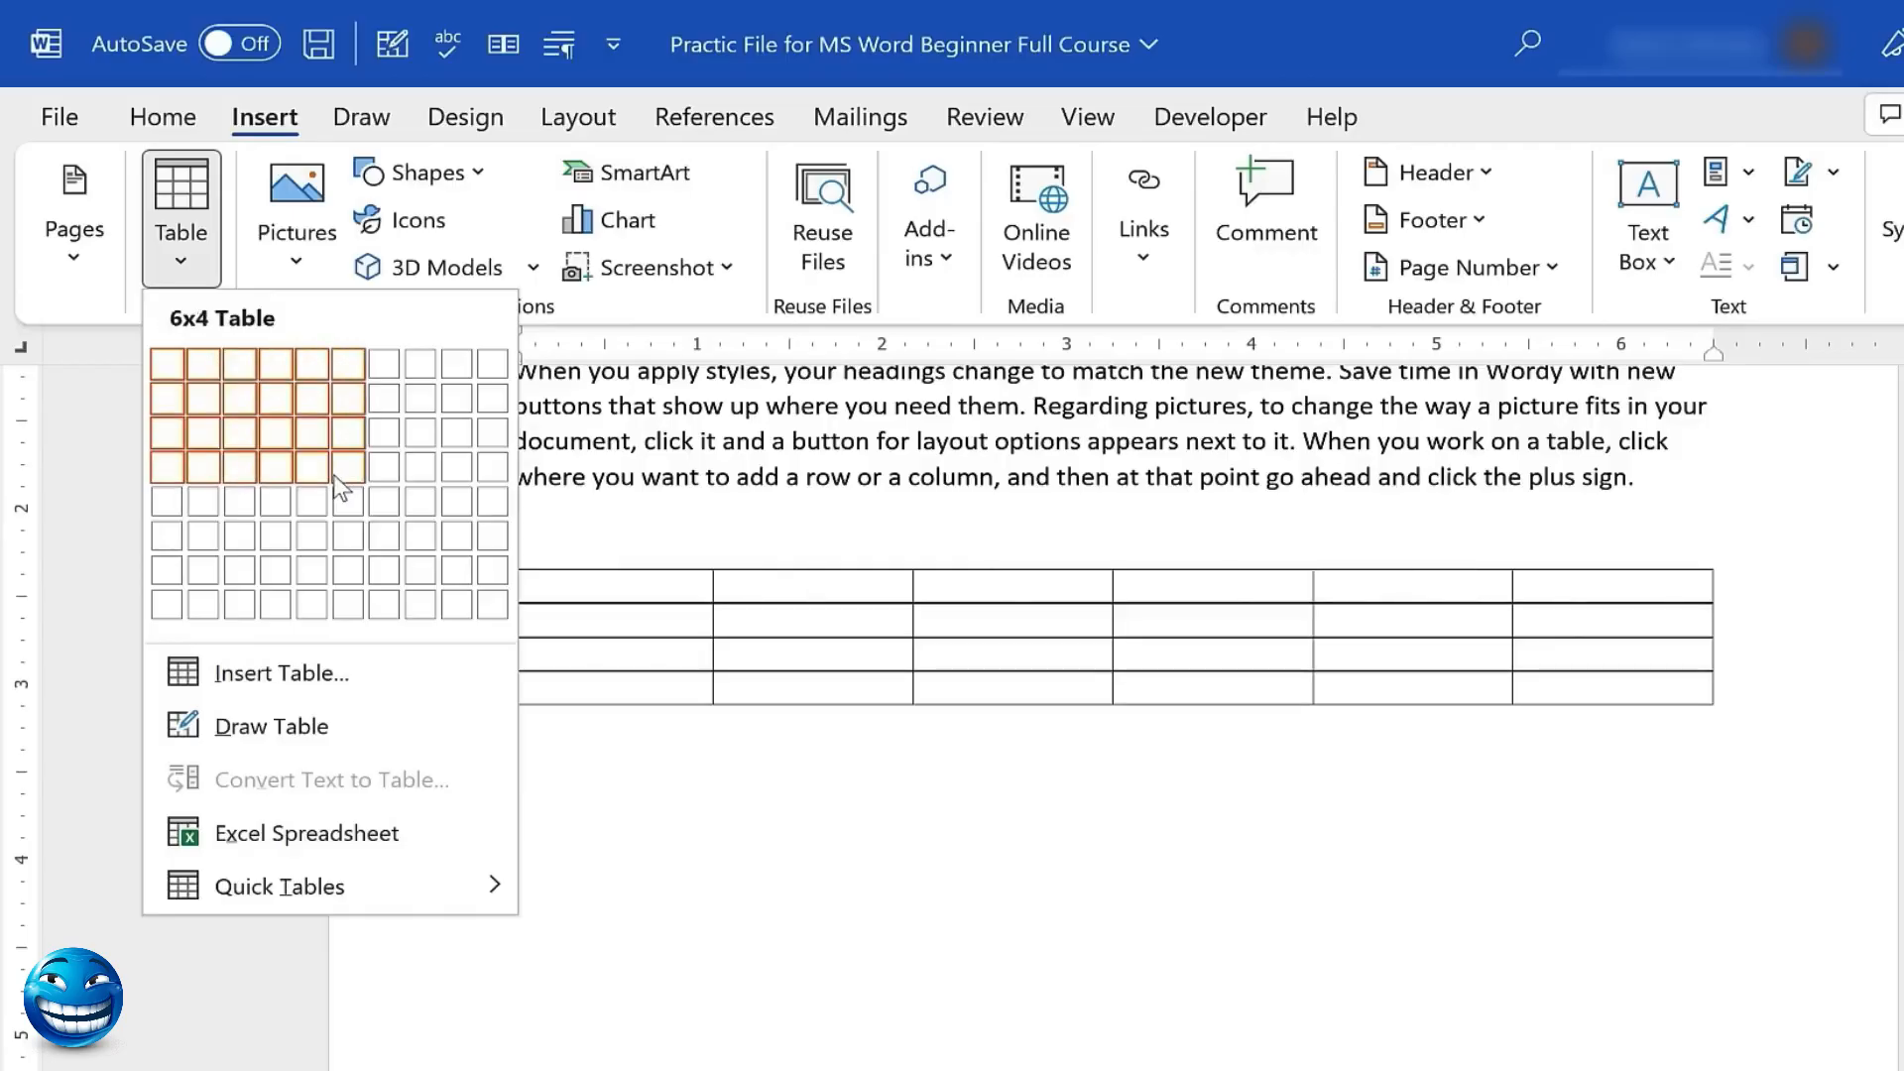
Insert a table with three columns and four rows, and enter the headers Name, Address and Phone Number in its first row
{"action": "left_click", "coordinate": [250, 467]}
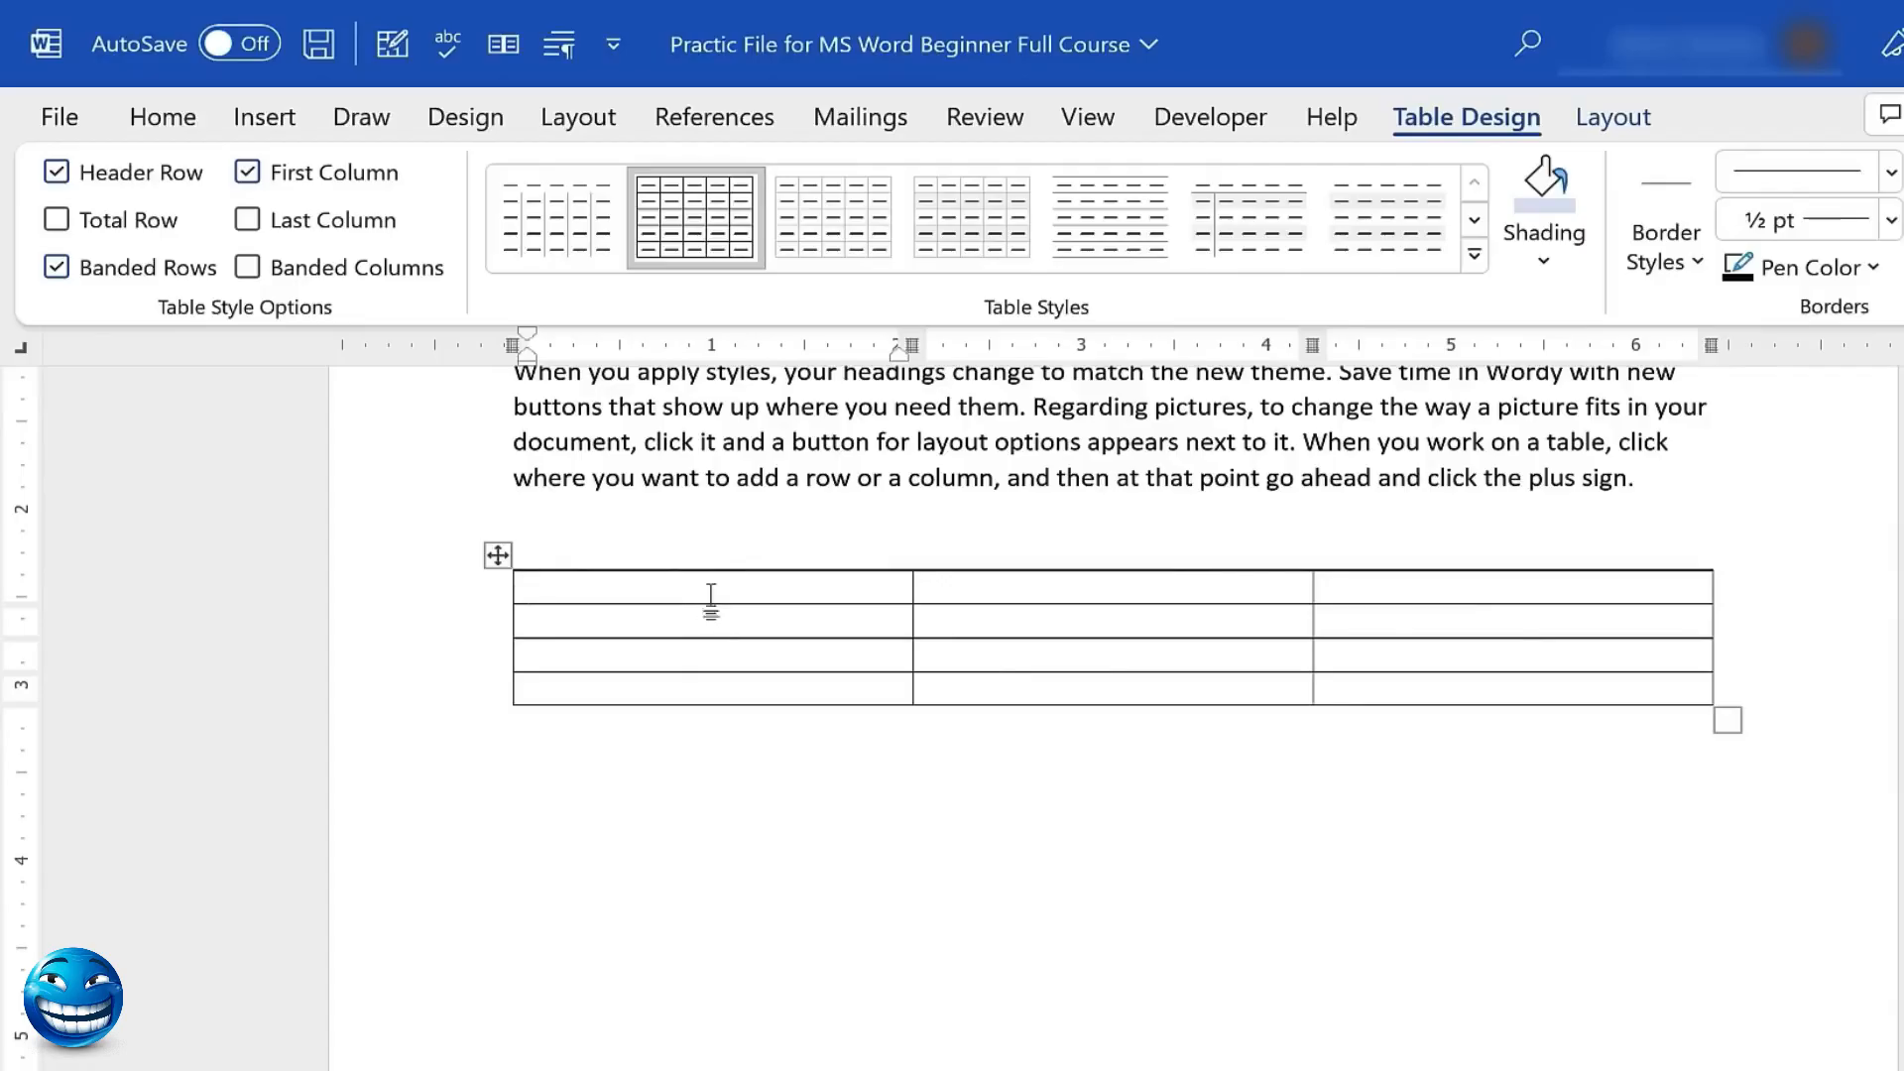
{"action": "type", "text": "Name"}
{"action": "key", "text": "Tab"}
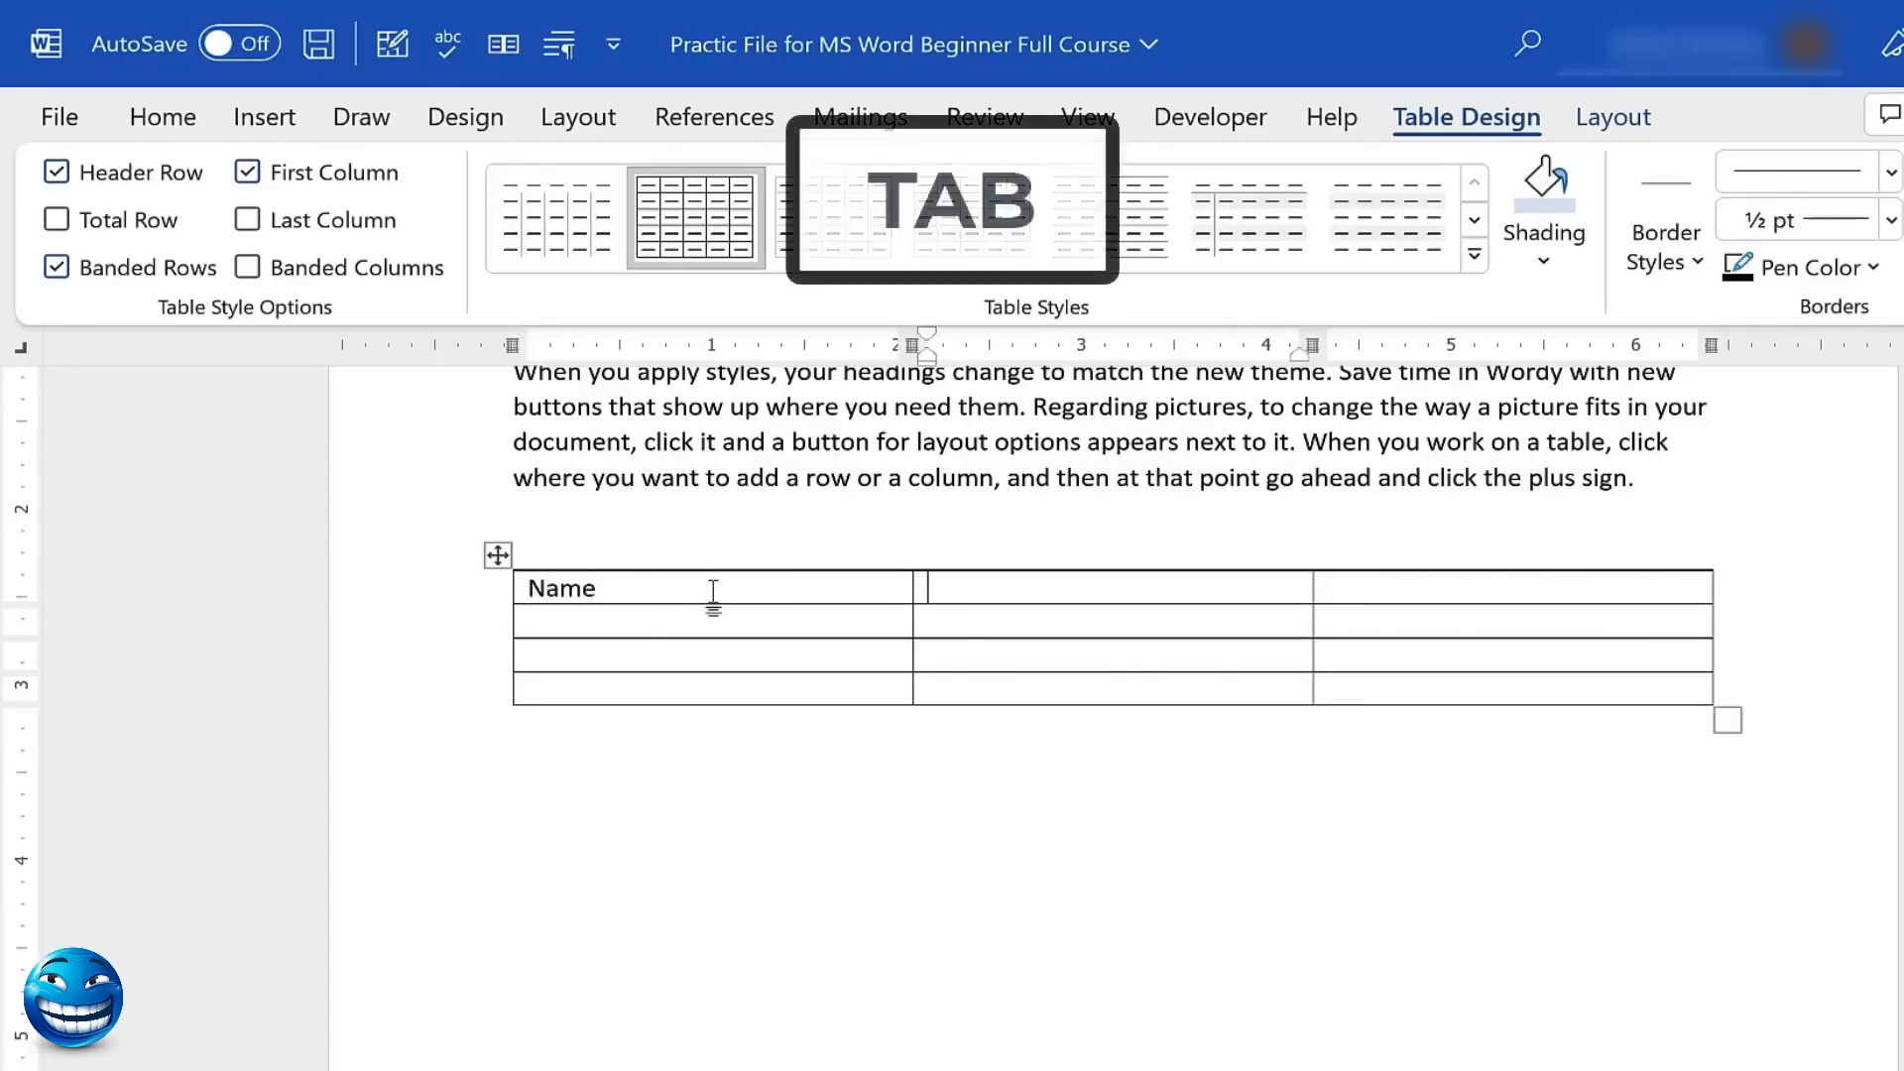
{"action": "type", "text": "Addr"}
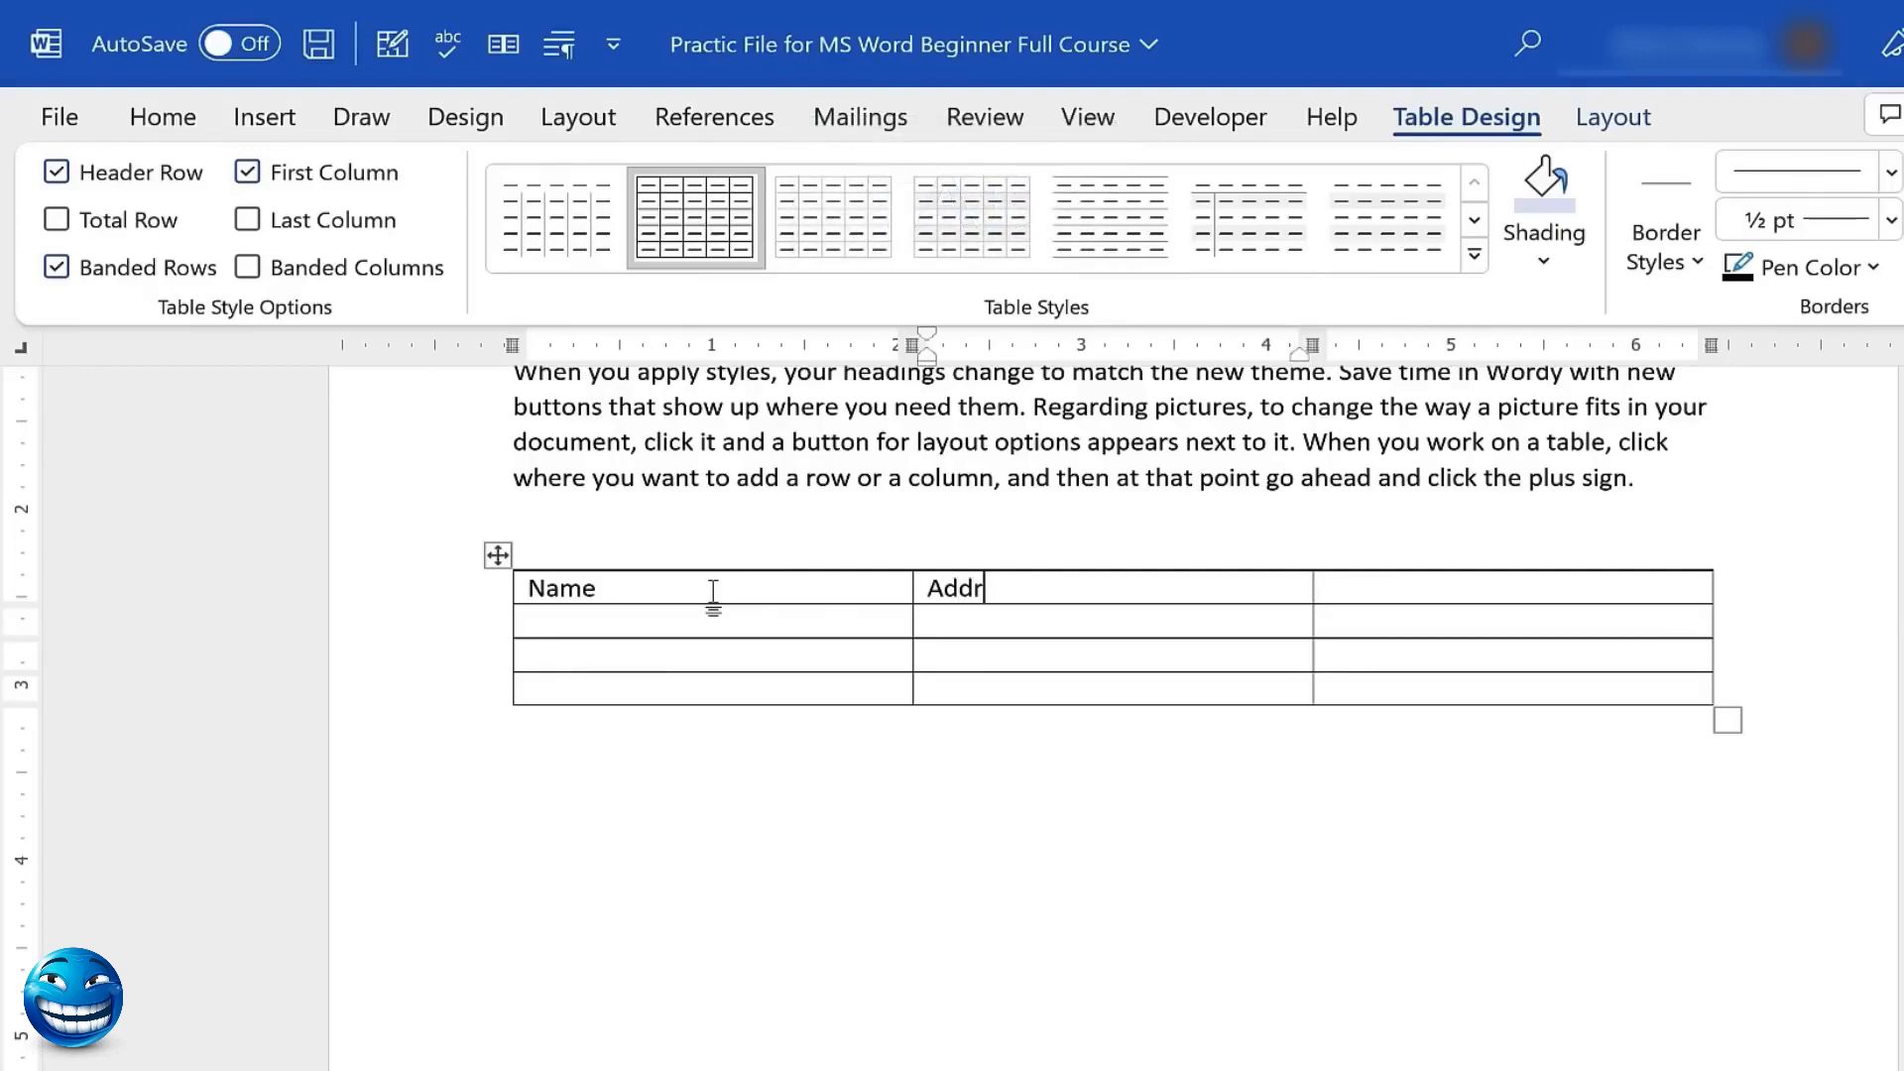
{"action": "type", "text": "ess"}
{"action": "key", "text": "Tab"}
{"action": "type", "text": "Phone Numb"}
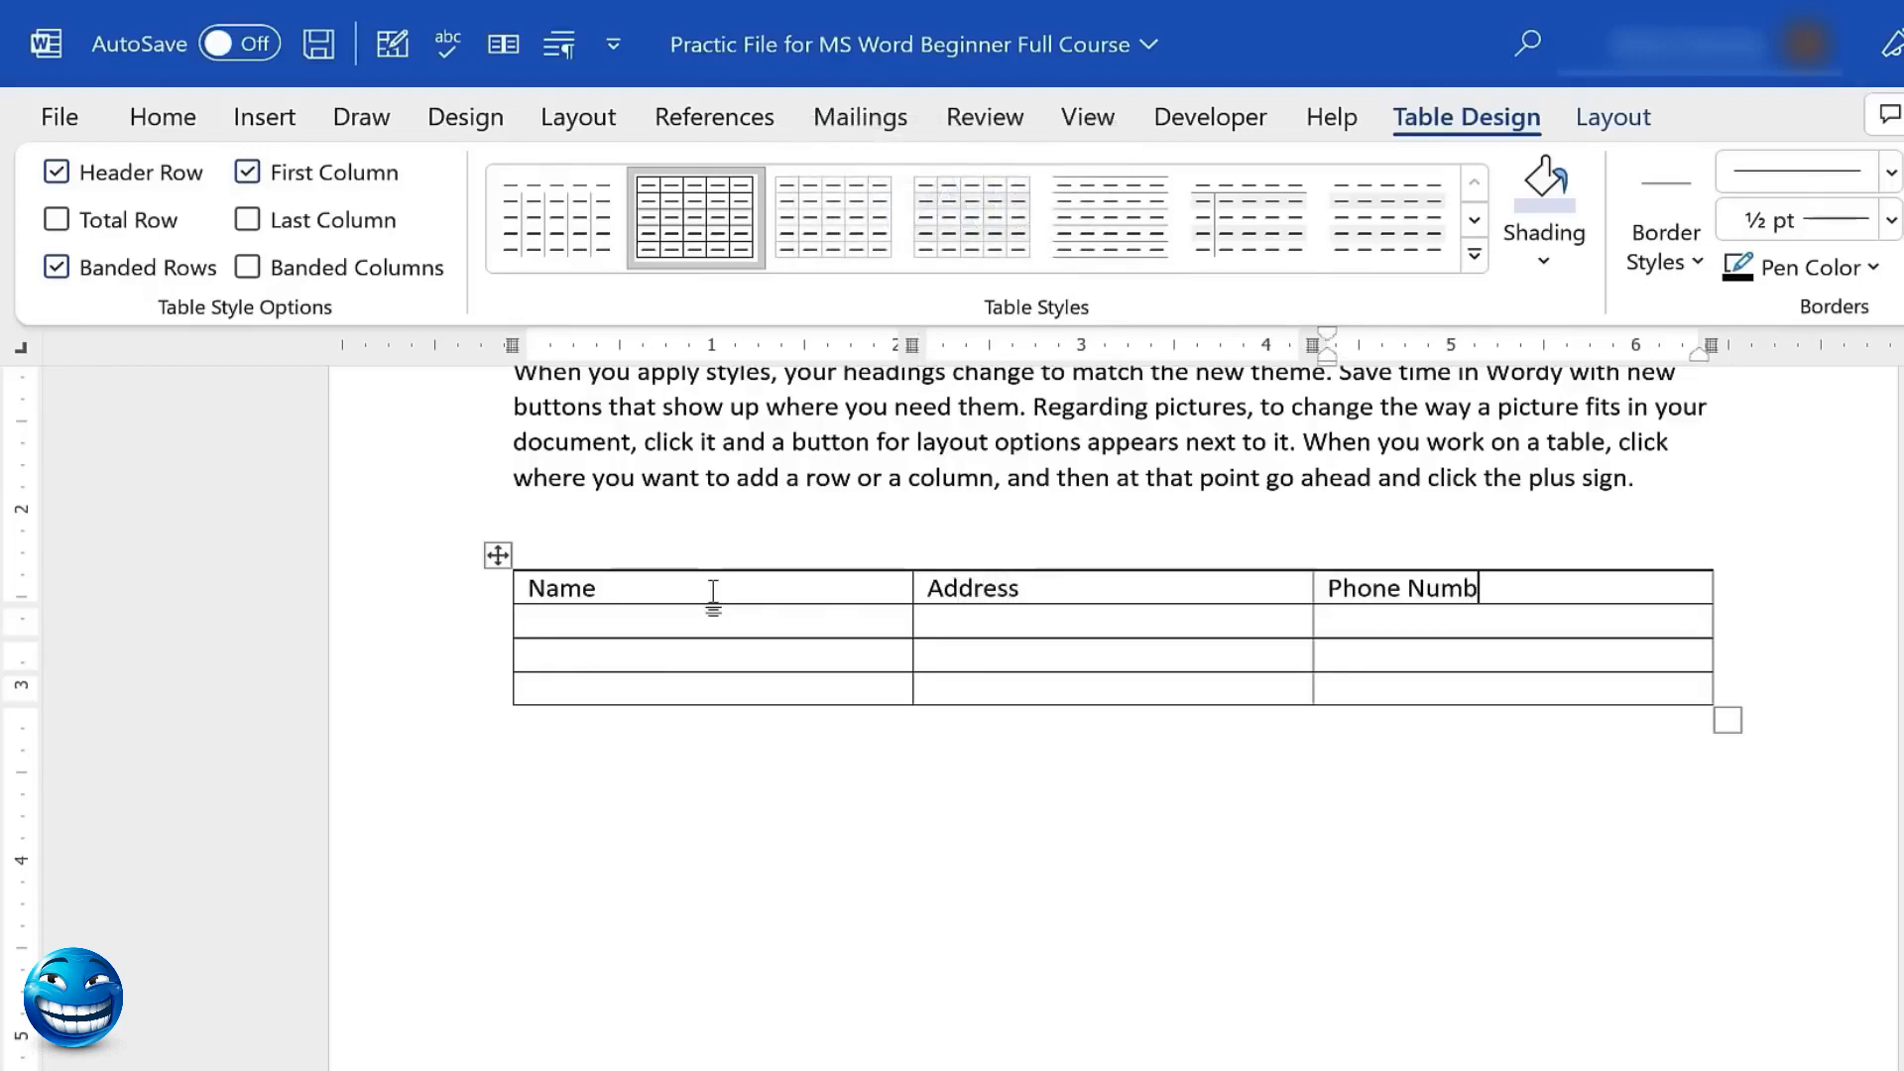
{"action": "type", "text": "er"}
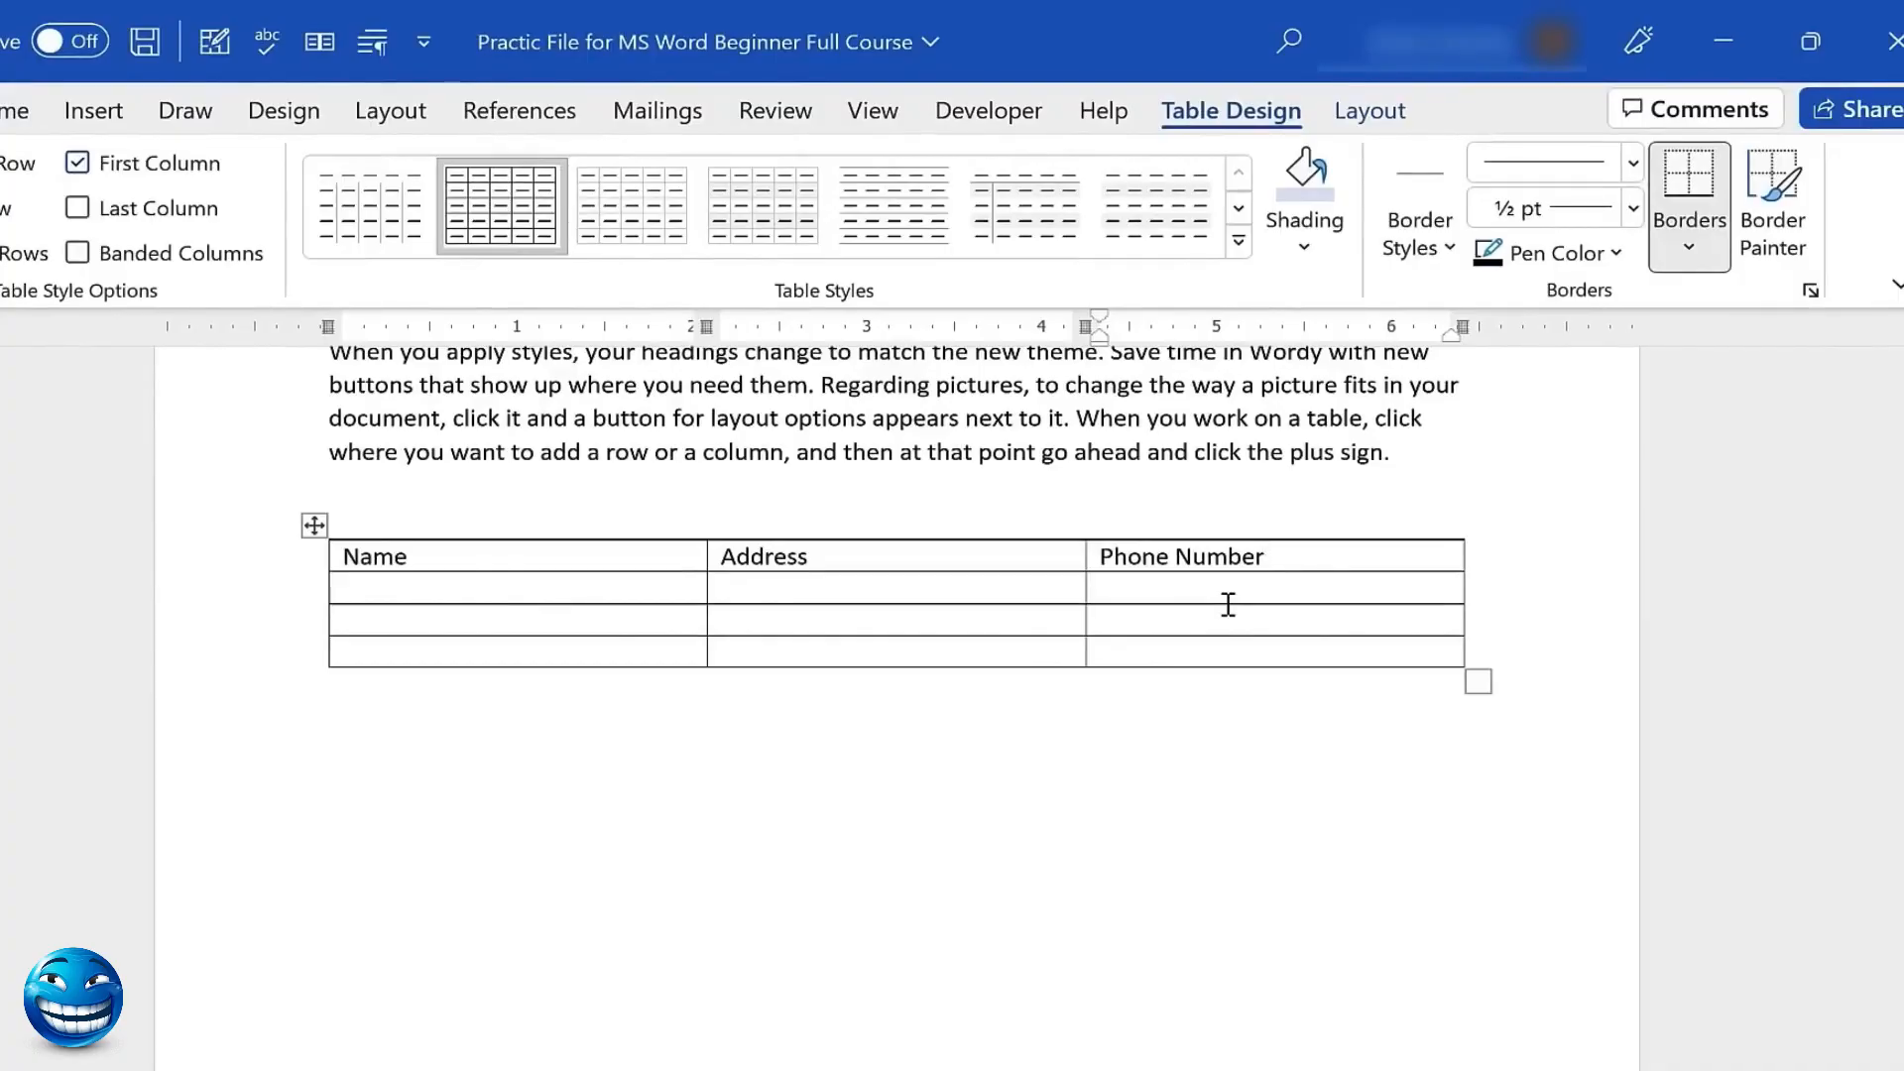
Insert a column to the right of Phone Number and give it the header Email
{"action": "right_click", "coordinate": [1428, 555]}
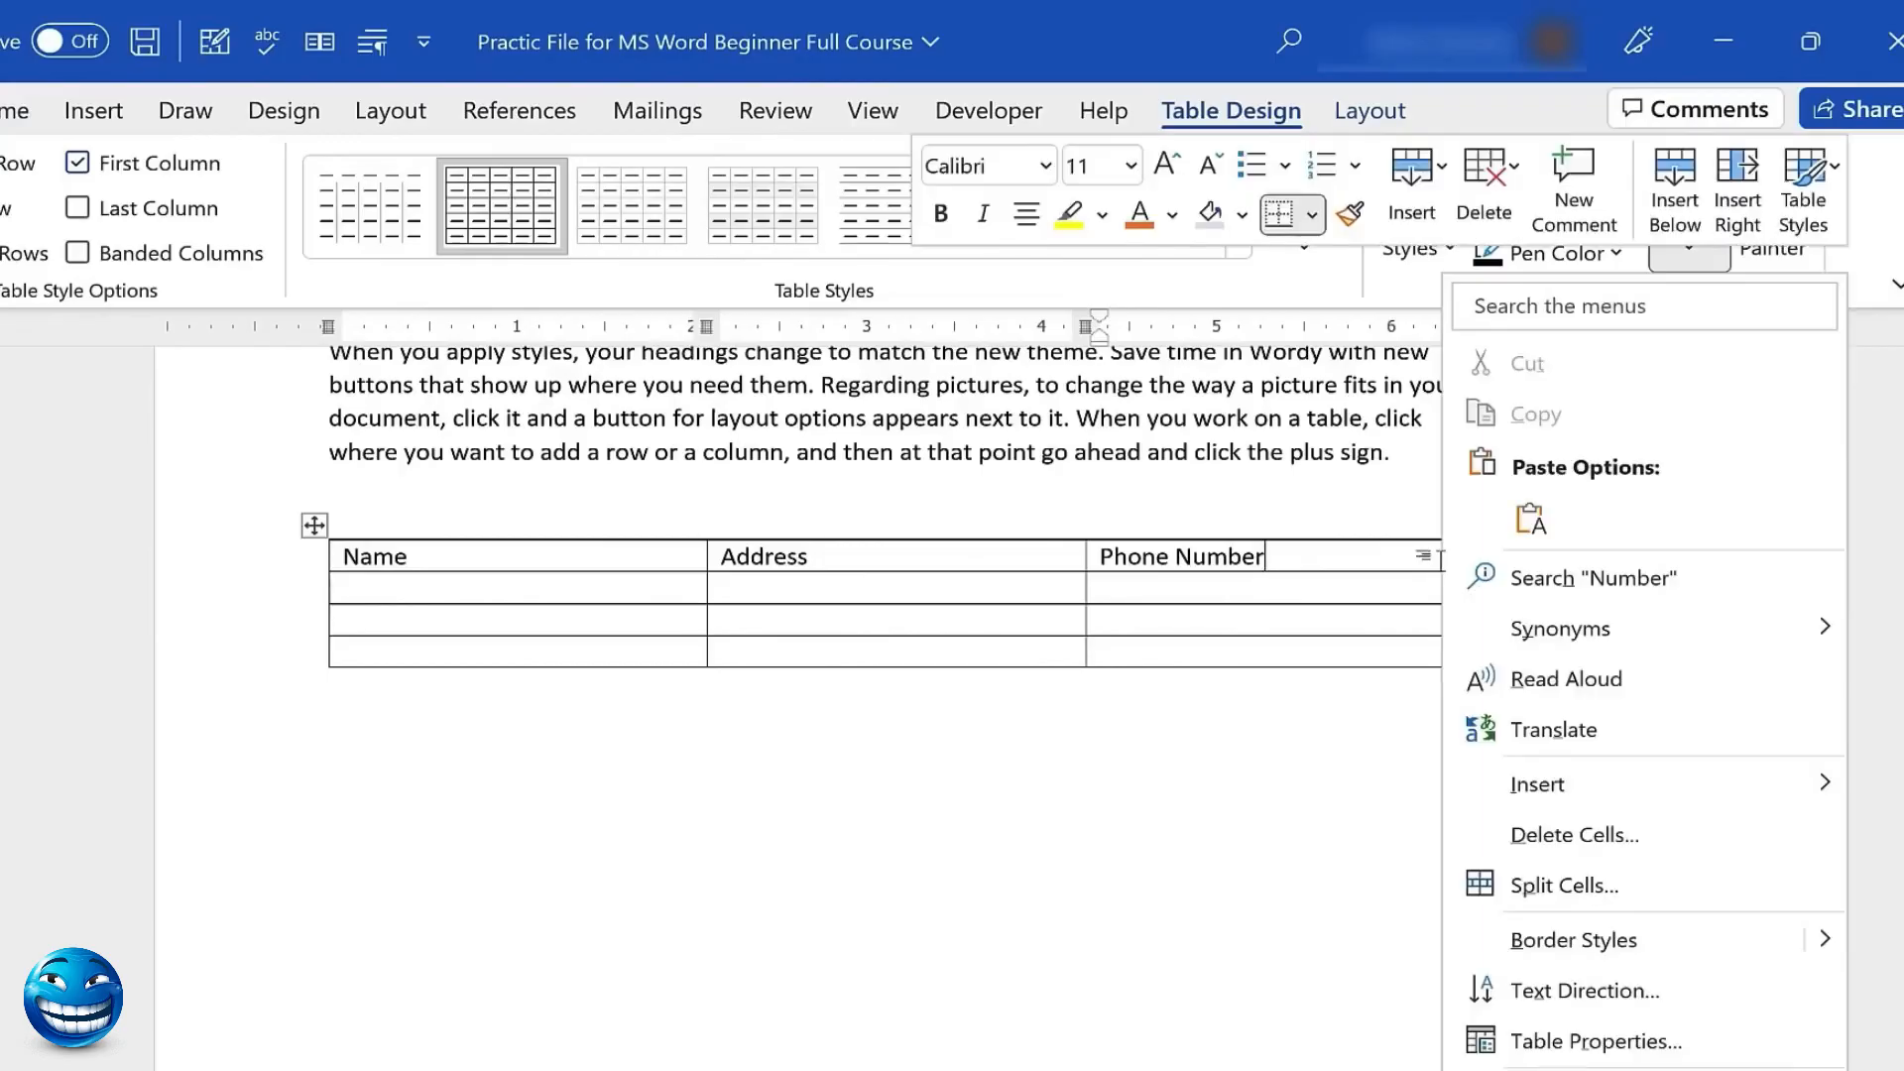
{"action": "left_click", "coordinate": [1368, 562]}
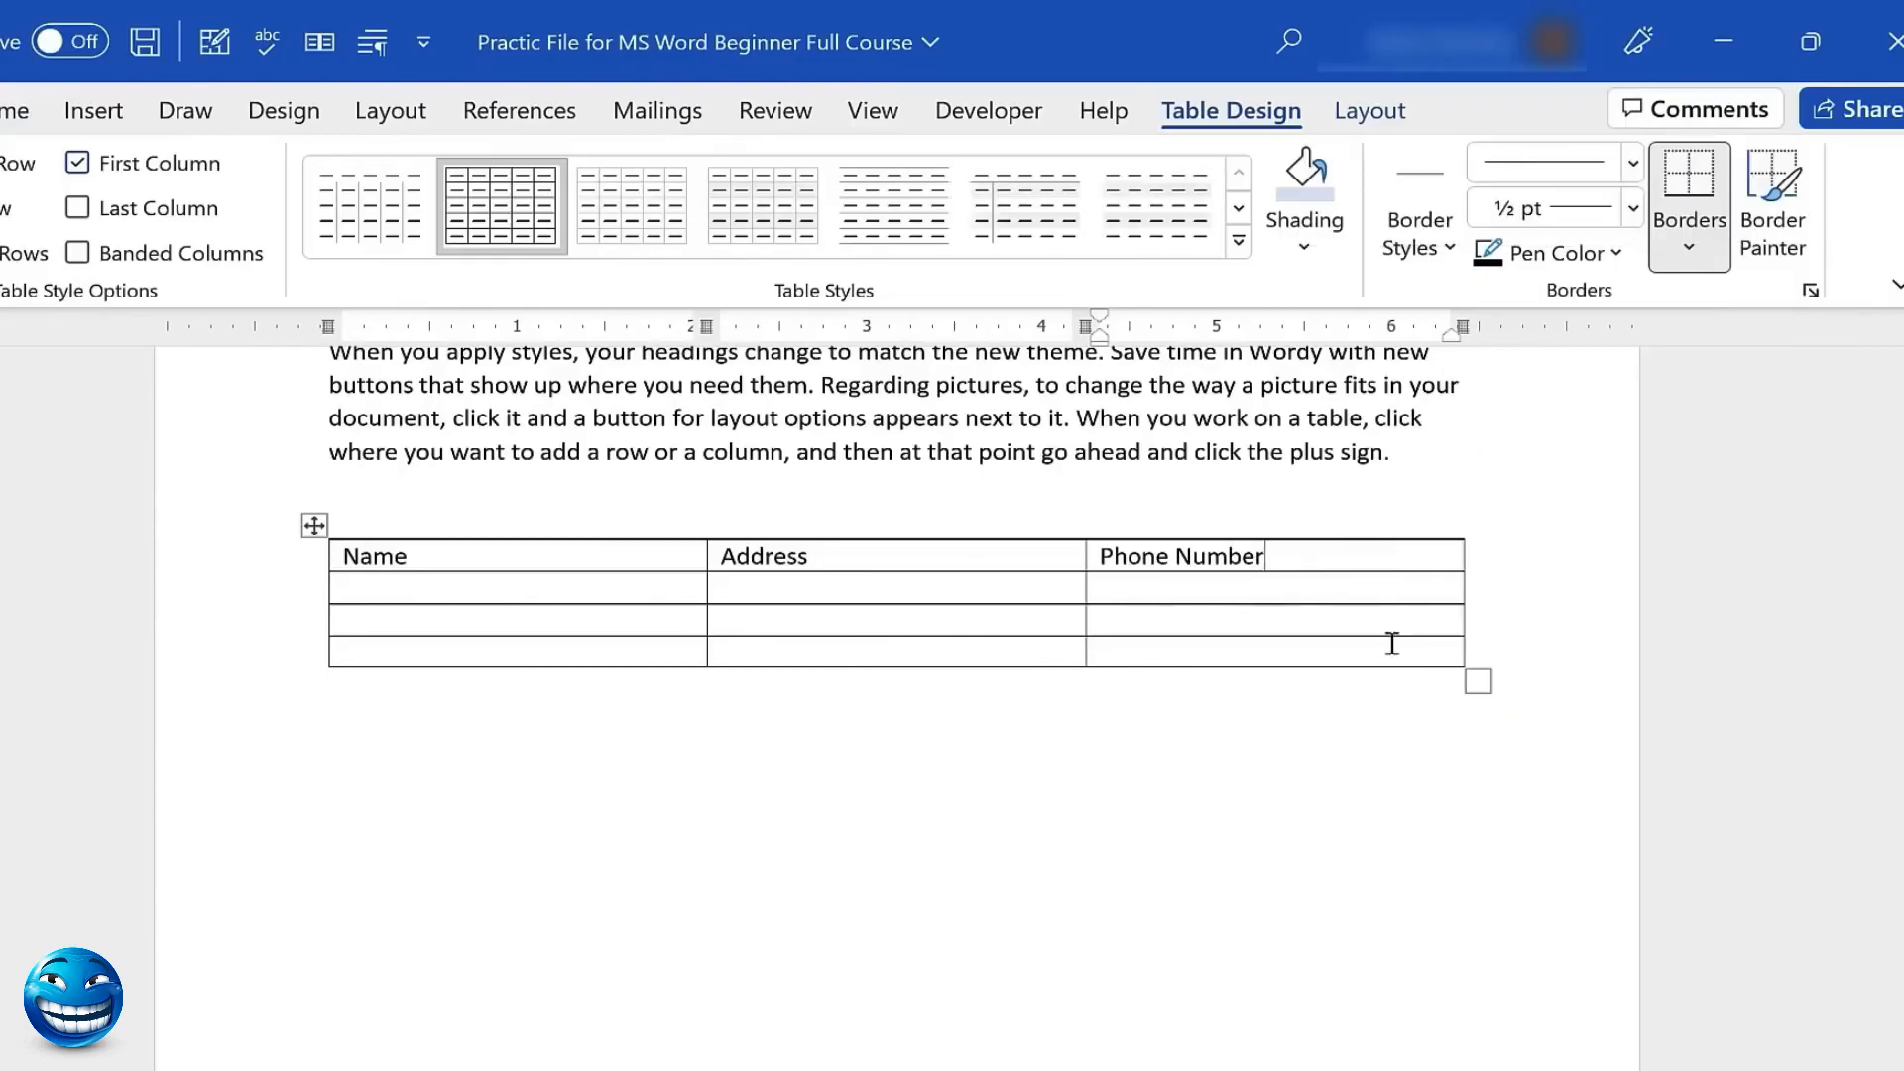
{"action": "right_click", "coordinate": [1375, 556]}
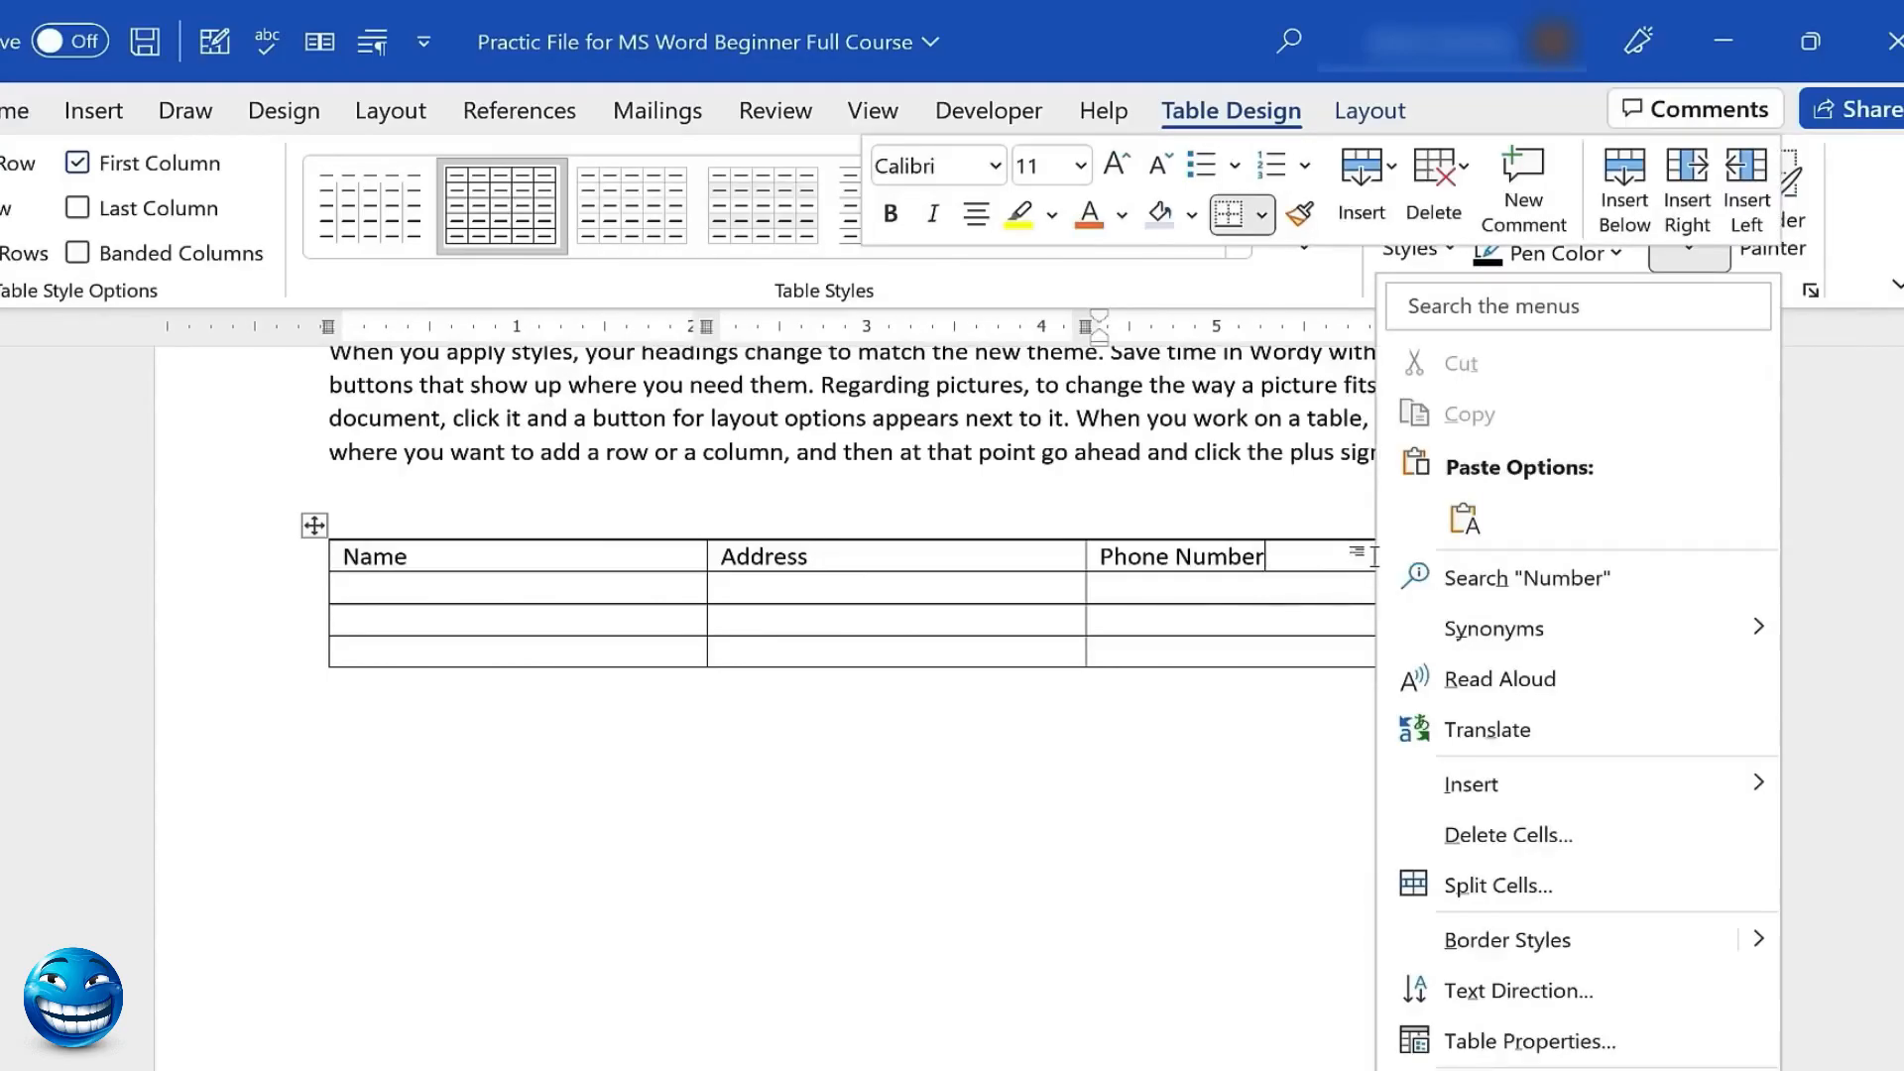
{"action": "mouse_move", "coordinate": [1567, 787]}
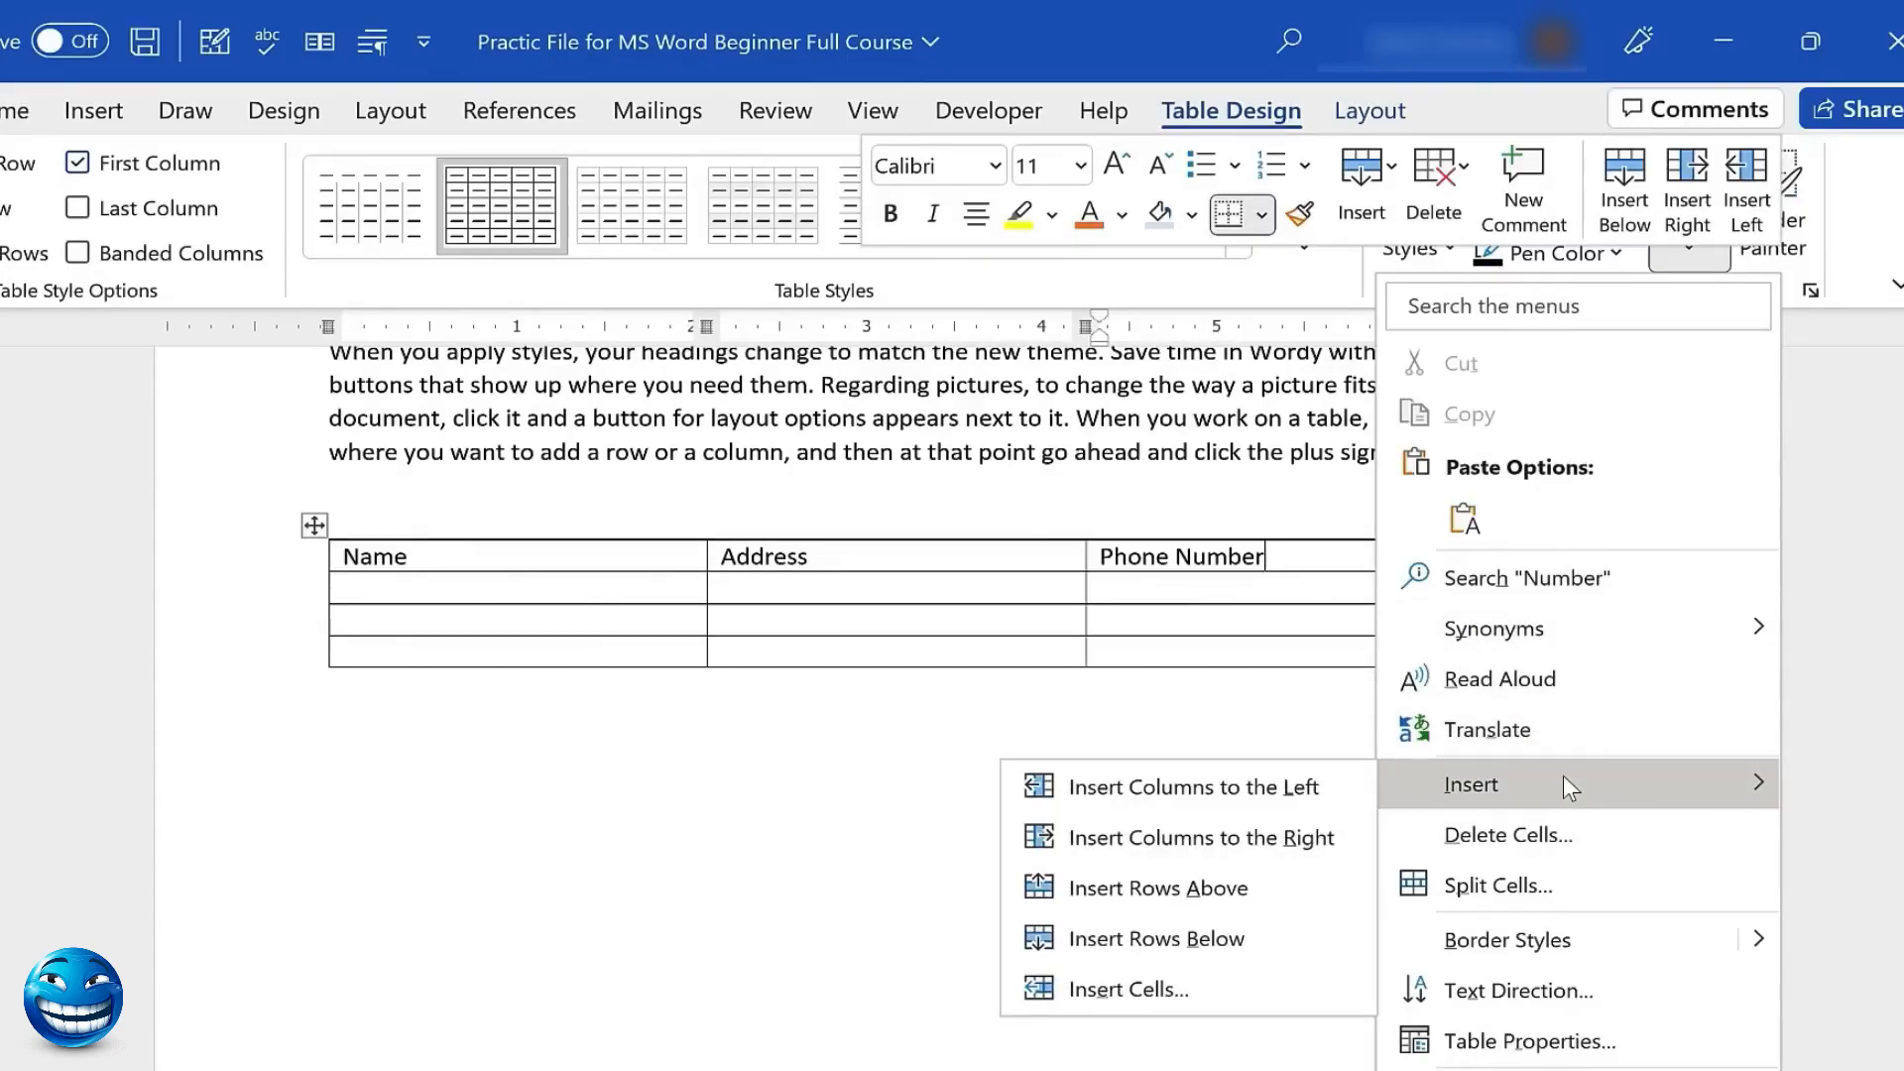
{"action": "left_click", "coordinate": [1275, 830]}
{"action": "left_click", "coordinate": [1282, 564]}
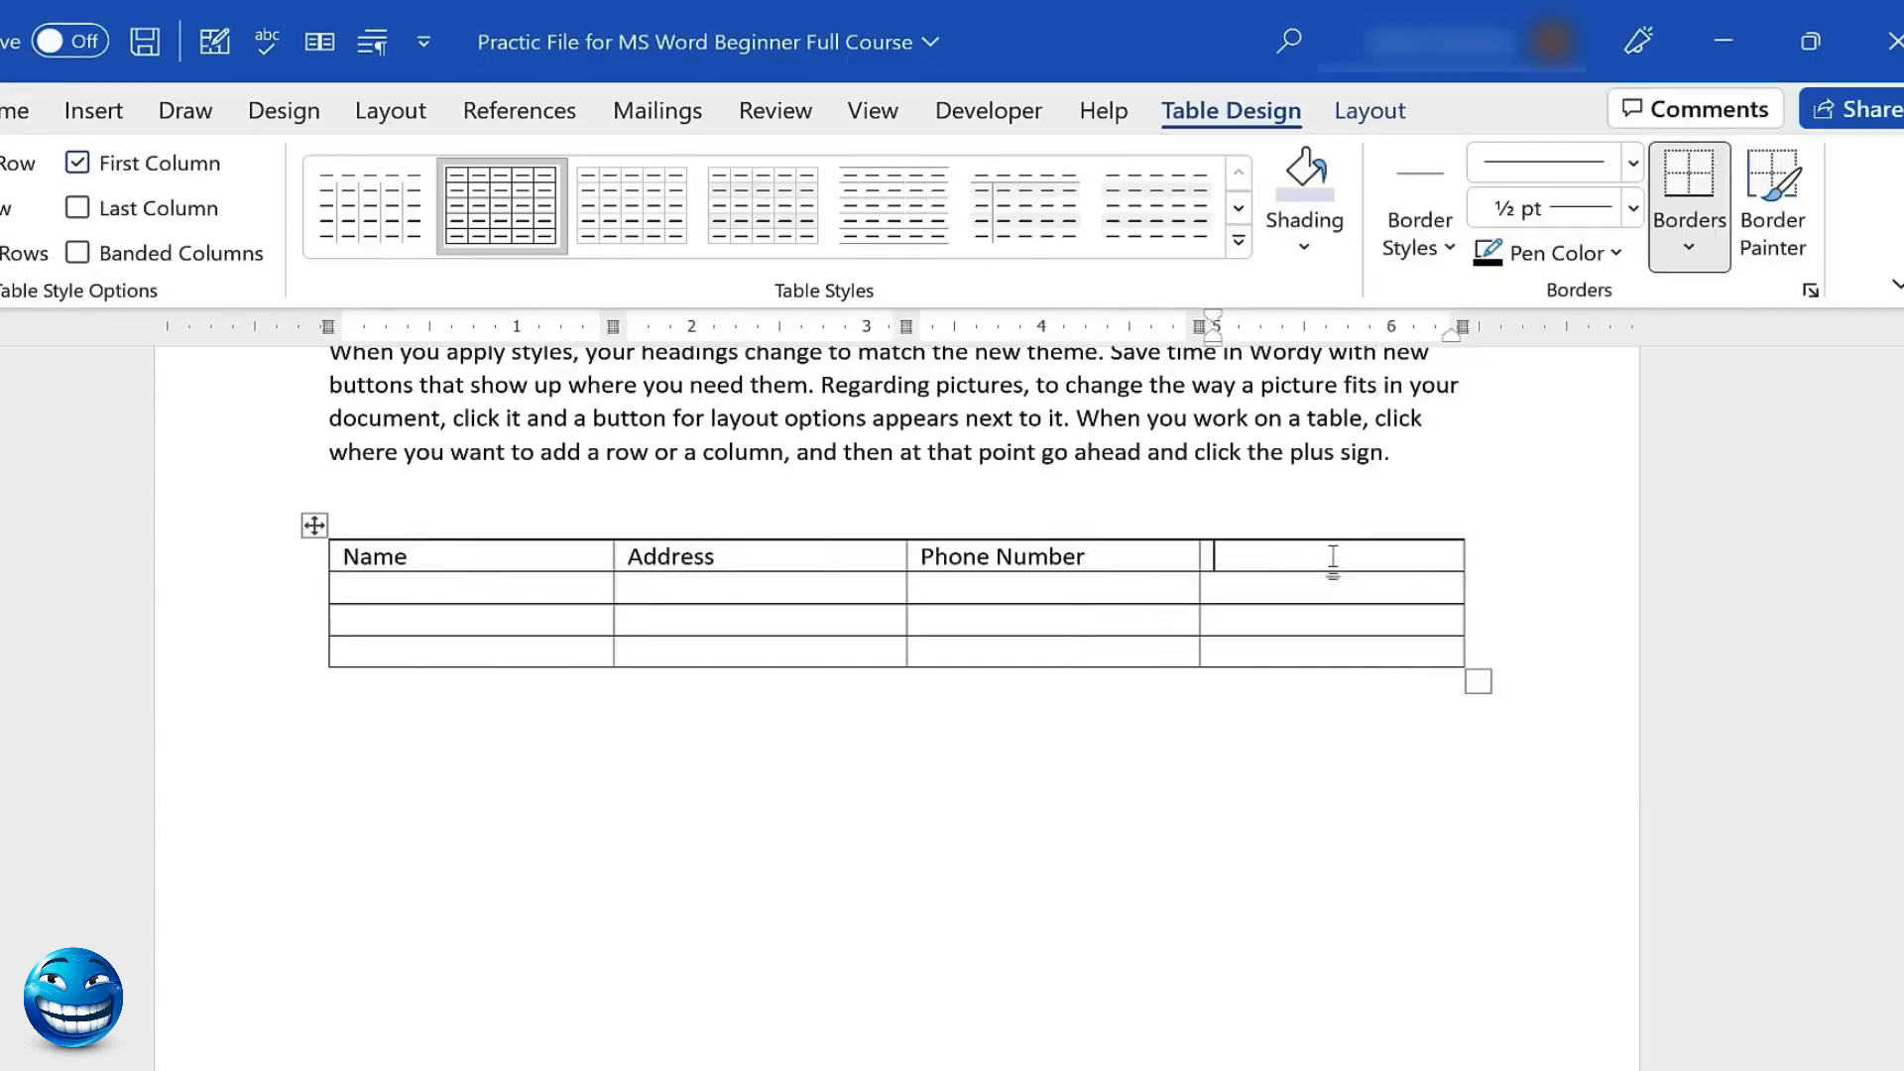
{"action": "type", "text": "Email"}
Fill the last row's four cells with the placeholder texts "Asljfaslfks", "Asdfjlkasj;", "Alsjdf;as" and "Asldfasjl;"
{"action": "left_click", "coordinate": [541, 648]}
{"action": "type", "text": "asljfaslfks"}
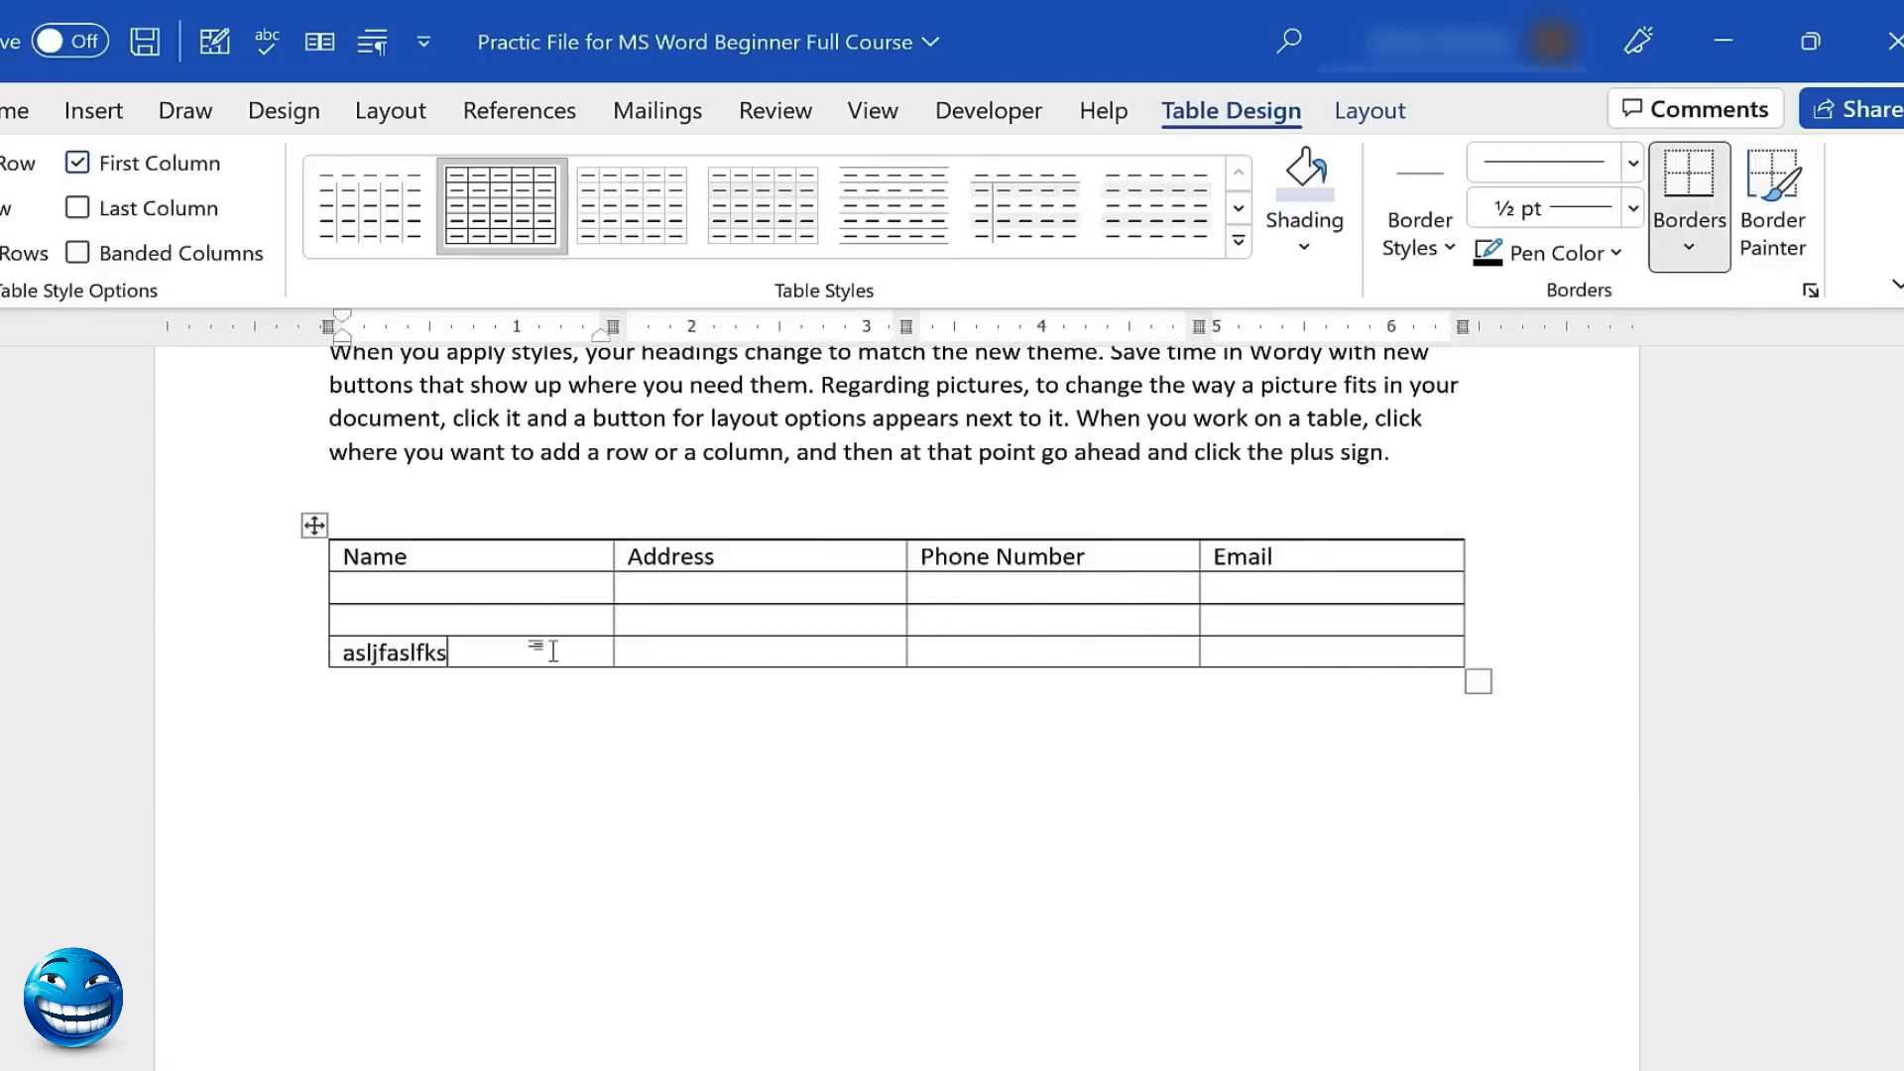
{"action": "key", "text": "Tab"}
{"action": "type", "text": "Asdfjlkasj;"}
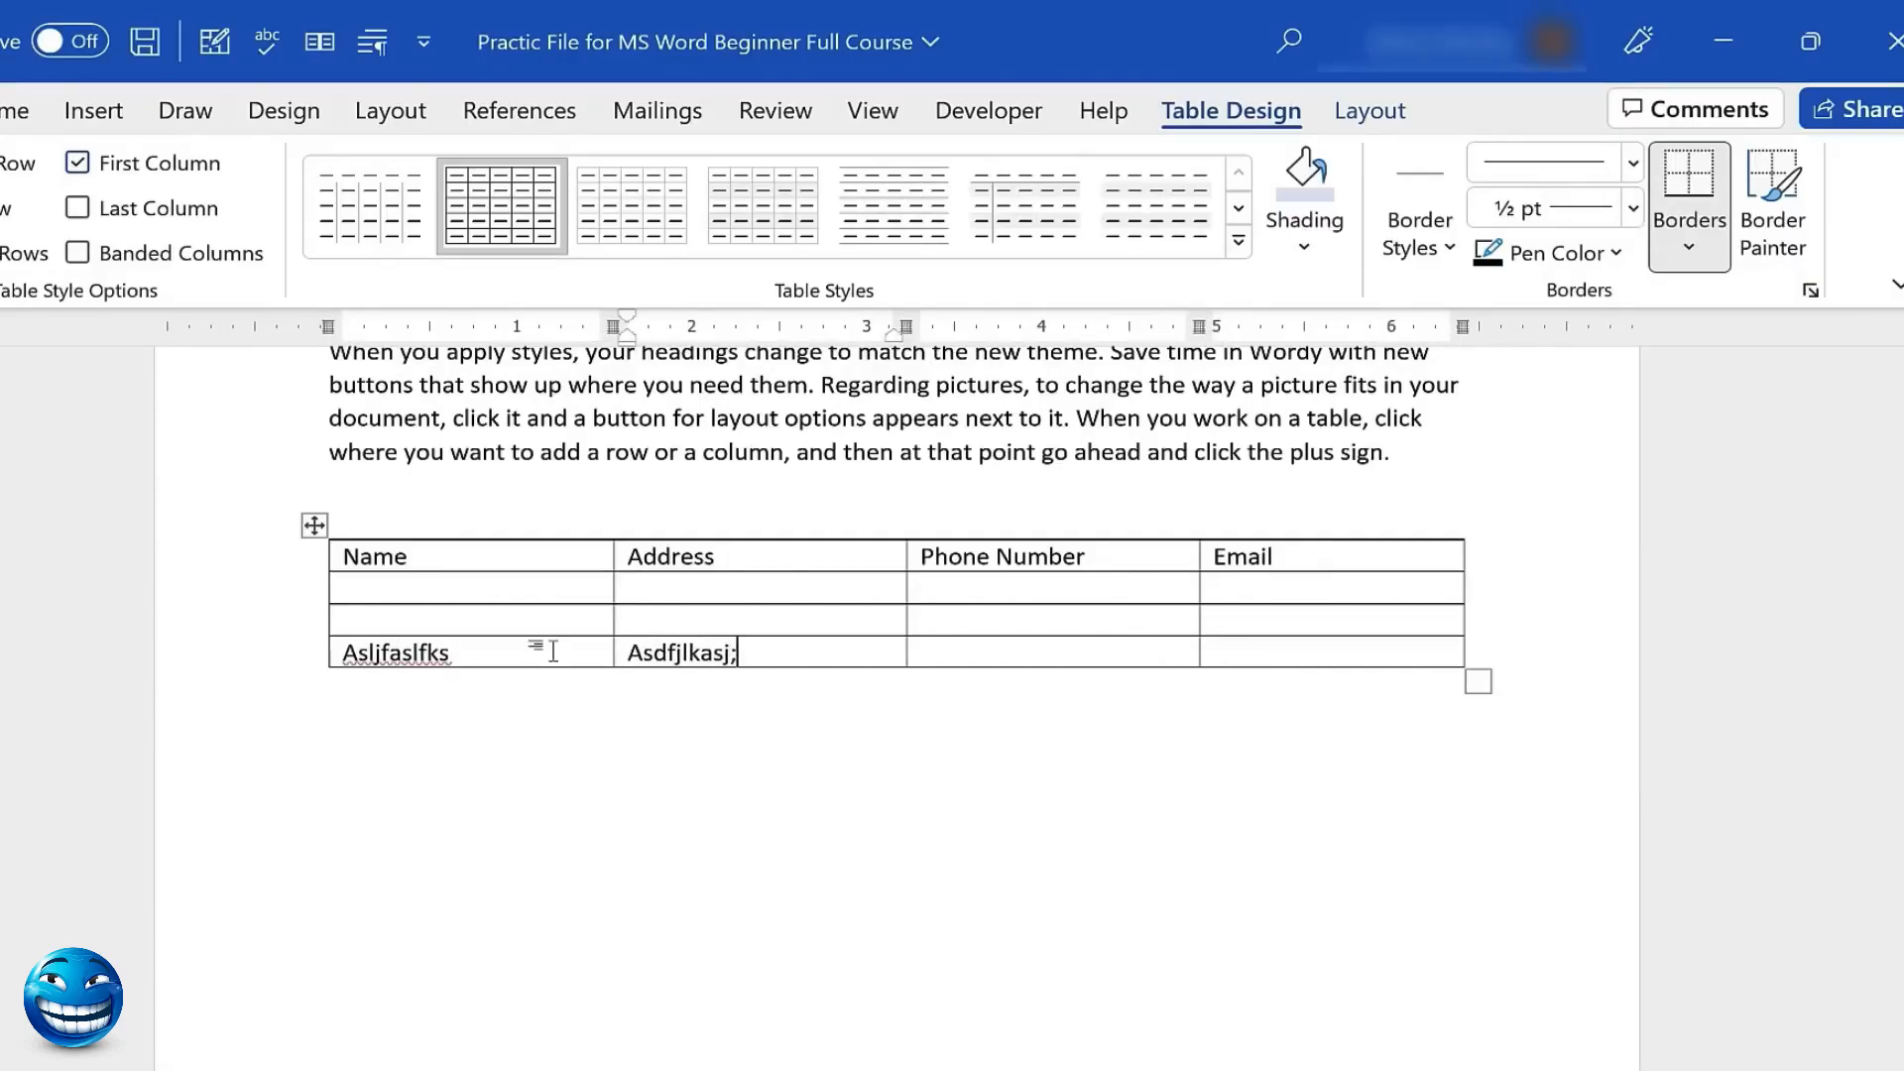
{"action": "key", "text": "Tab"}
{"action": "type", "text": "Alsjdf;as"}
{"action": "key", "text": "Tab"}
{"action": "type", "text": "Asldfasjl;"}
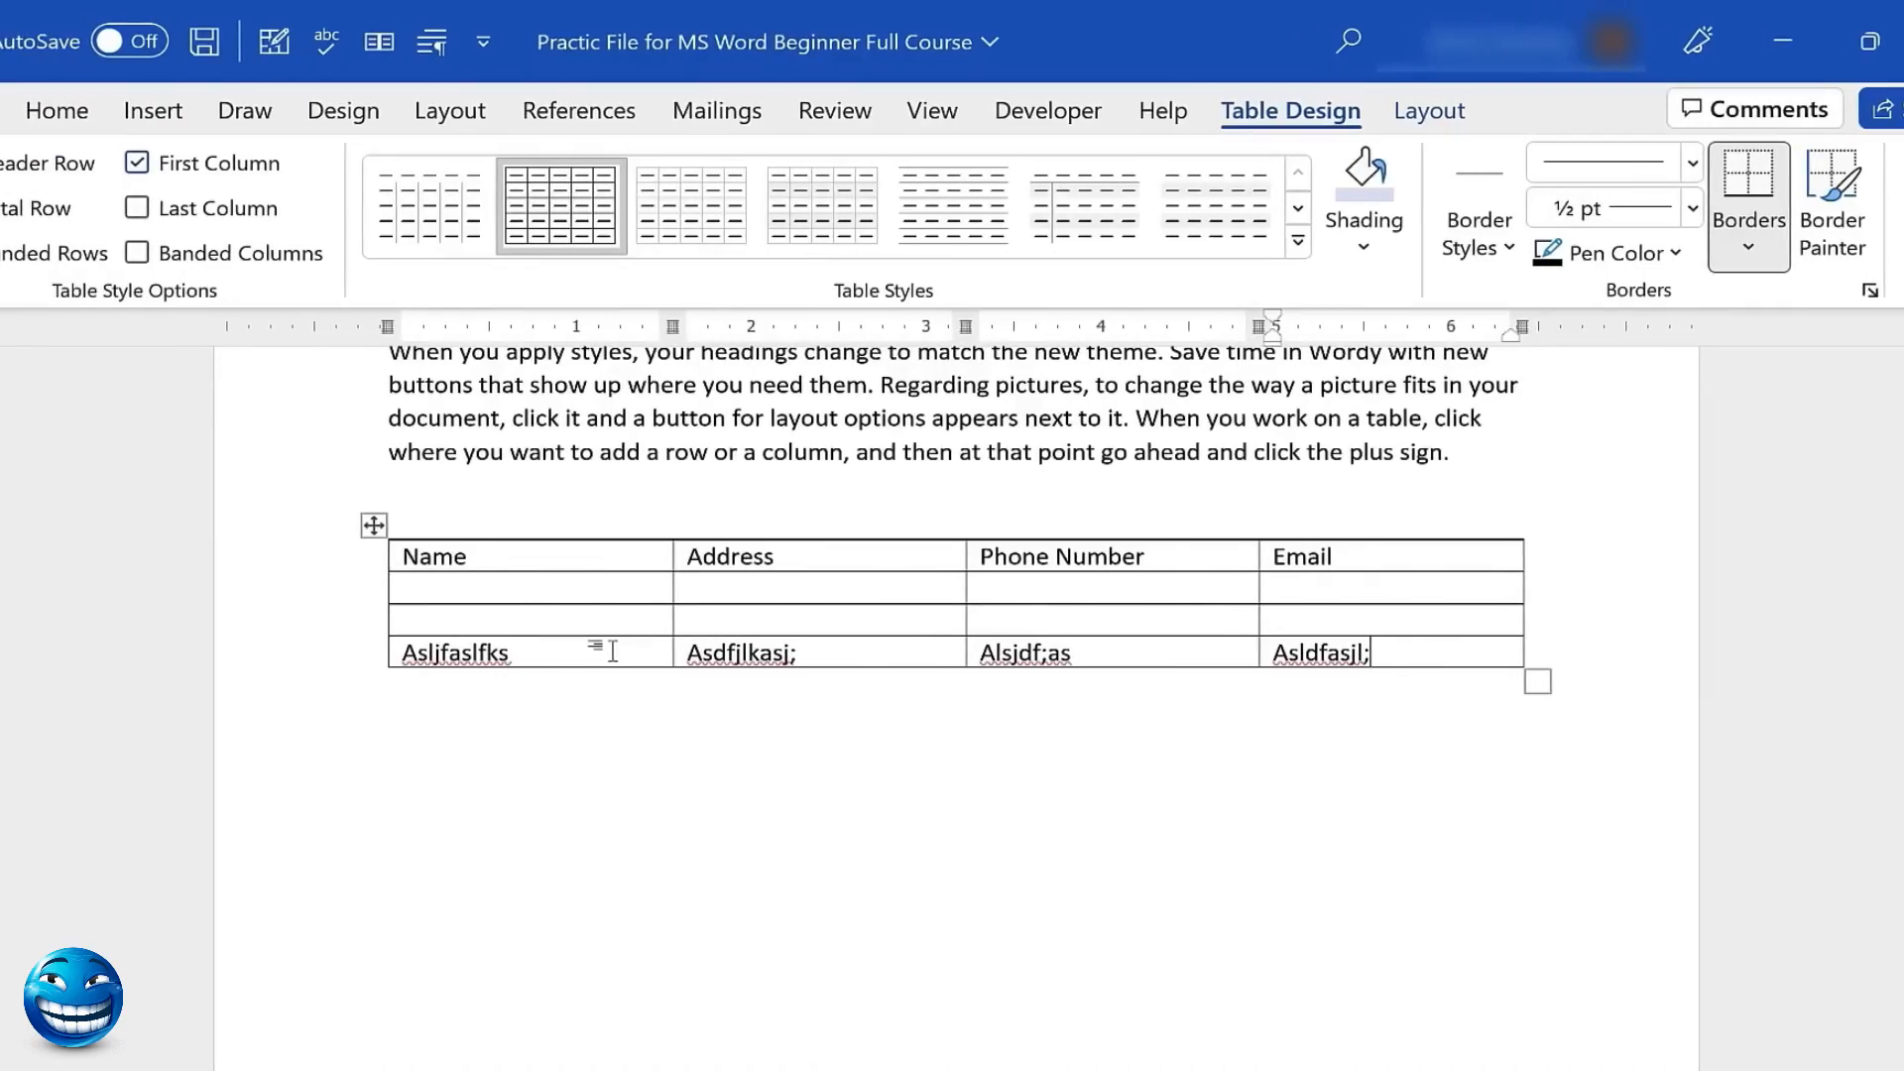
Append a row containing "Lajksd", "A;lskjfklja", "Jalksdf;a" and "Alsd;fk", and add an empty row below it
{"action": "key", "text": "Tab"}
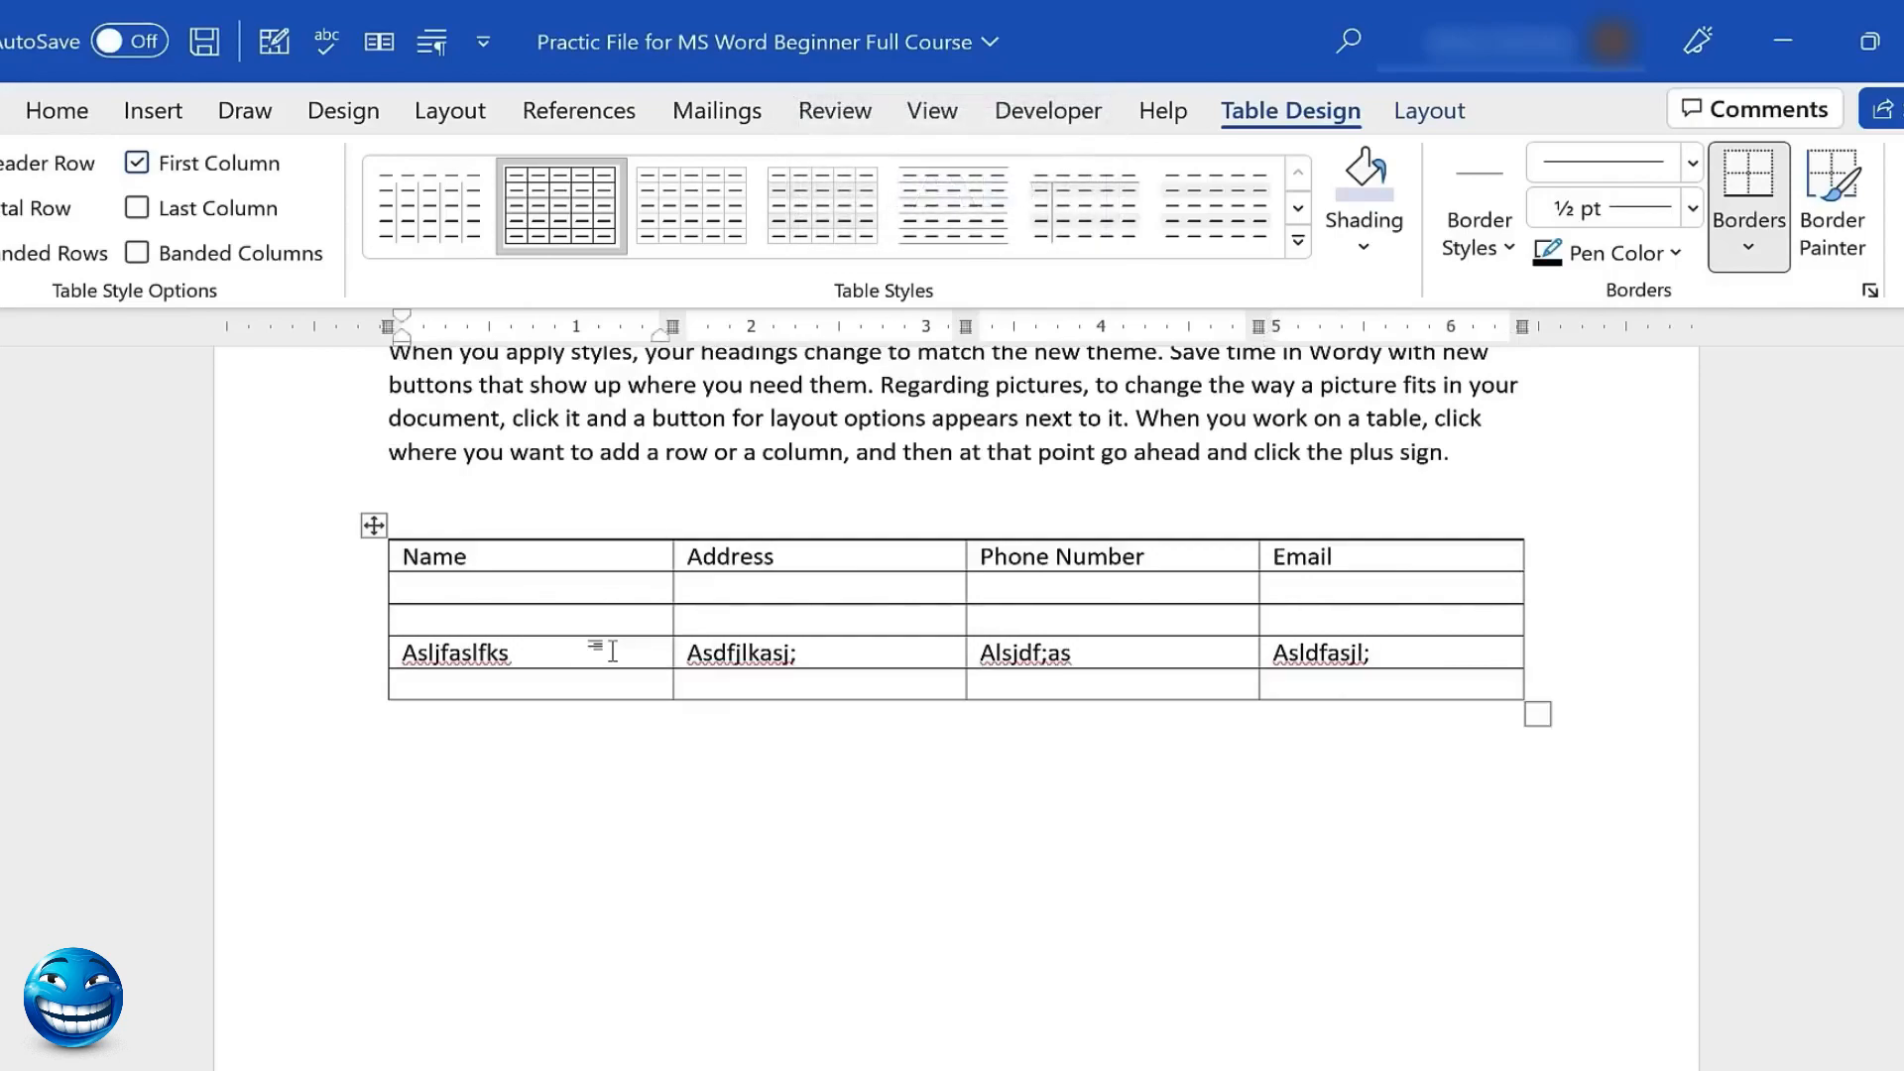
{"action": "type", "text": "Lajksd"}
{"action": "key", "text": "Tab"}
{"action": "type", "text": "A;lskjfklja"}
{"action": "key", "text": "Tab"}
{"action": "type", "text": "Jalksdf;a"}
{"action": "key", "text": "Tab"}
{"action": "type", "text": "Alsd;fk"}
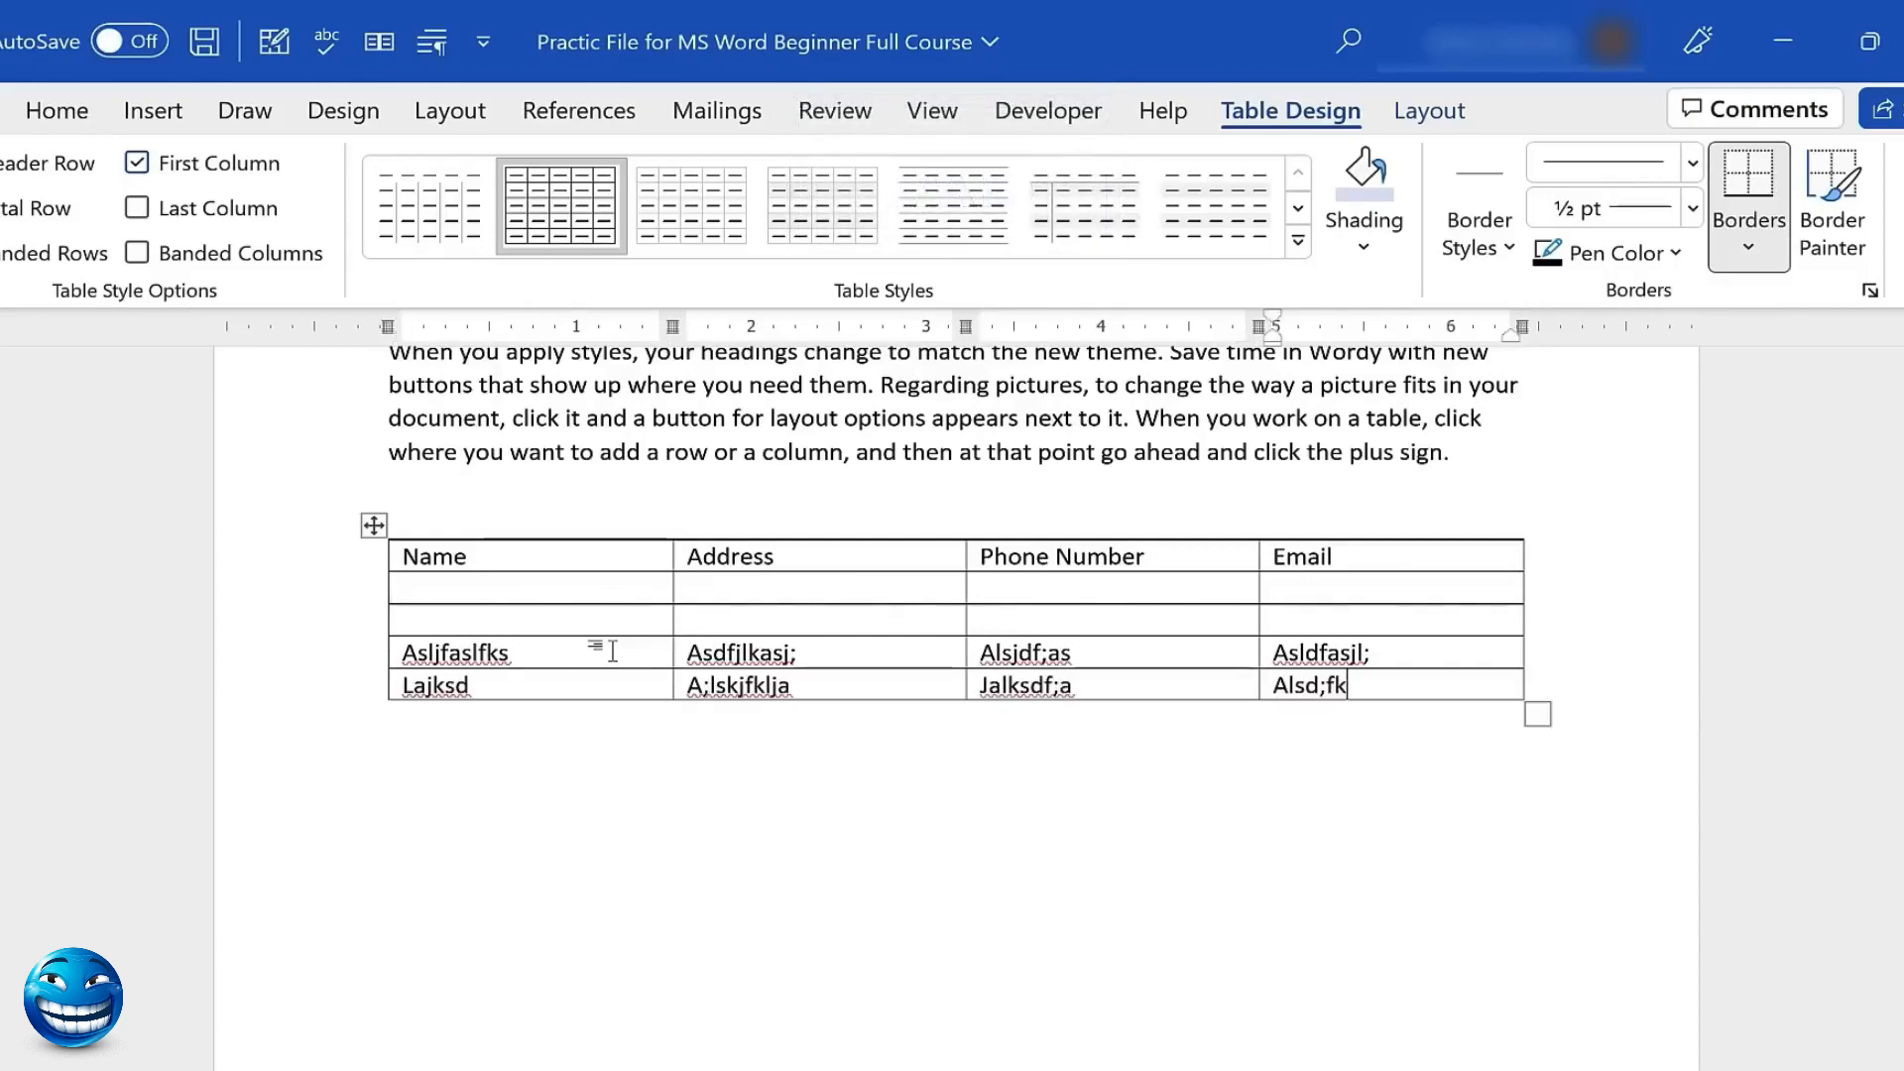
{"action": "key", "text": "Tab"}
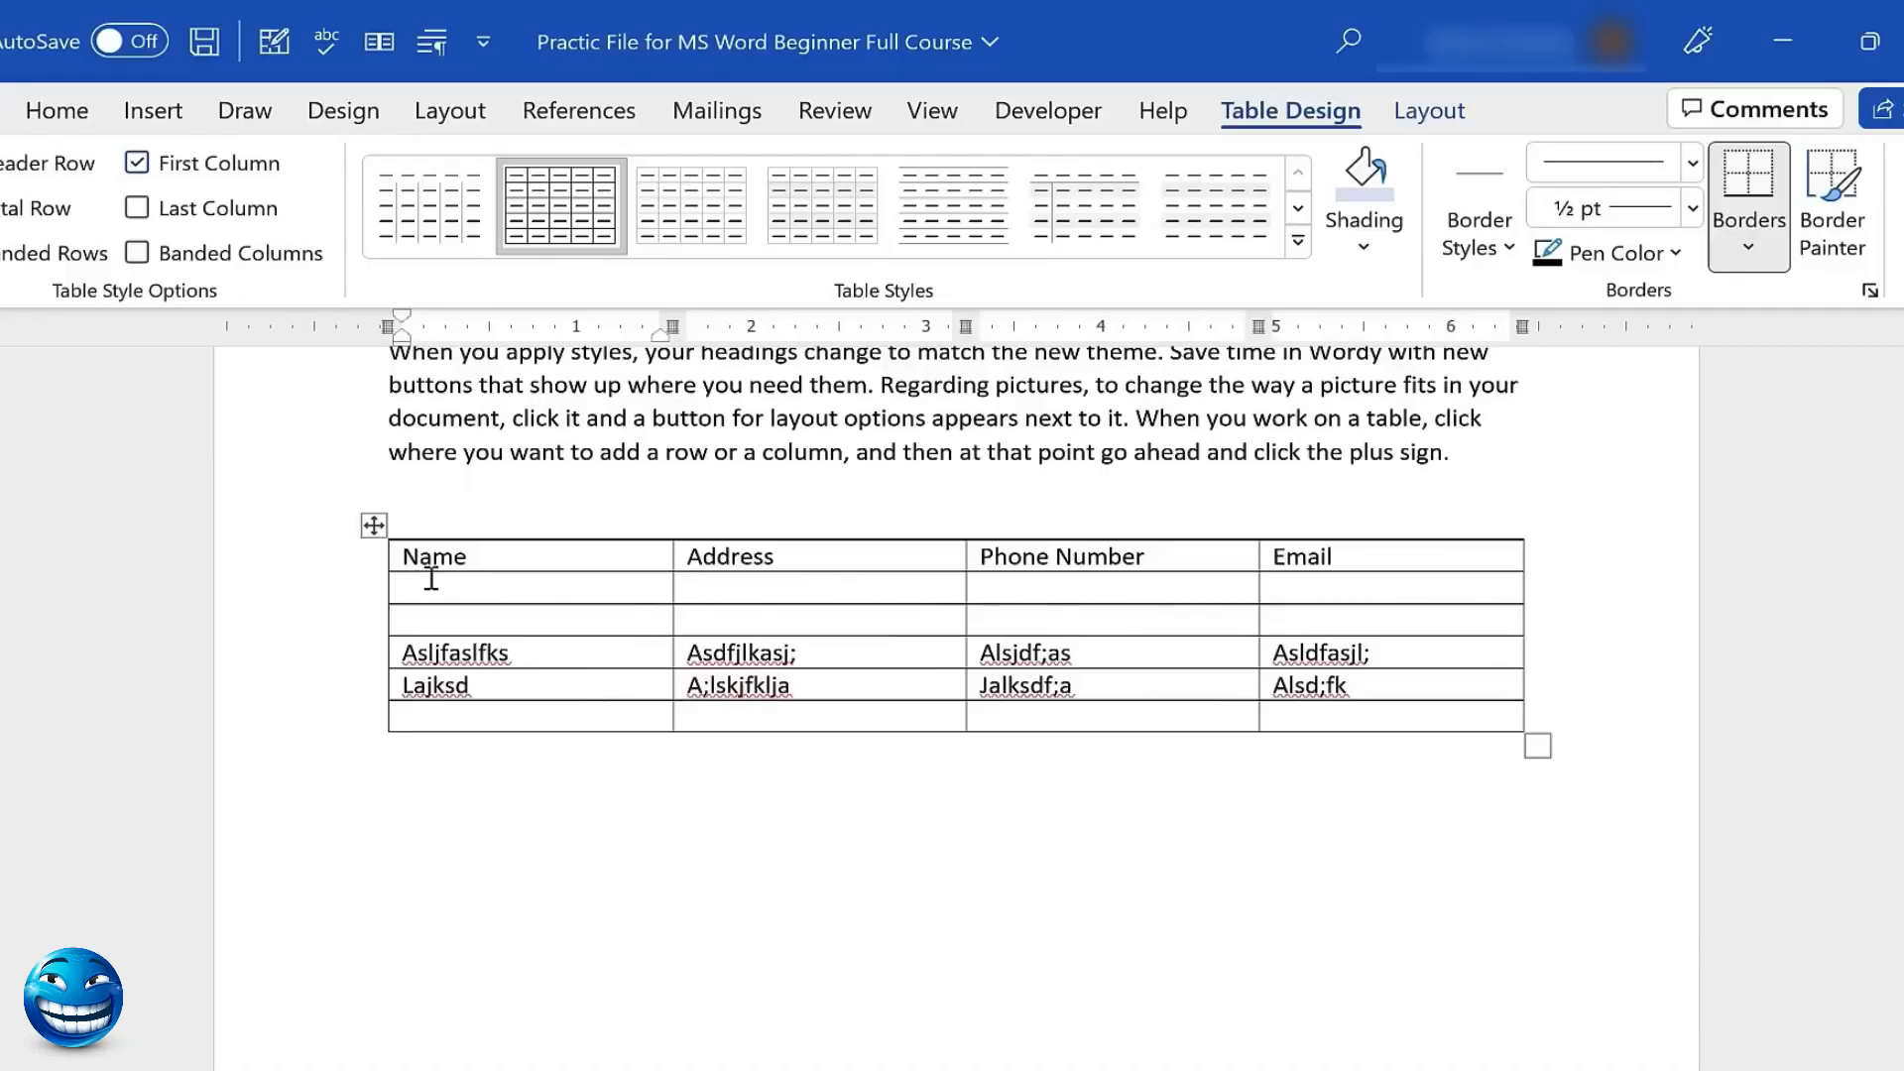
Shade the table's header row with the orange theme color
{"action": "left_click_drag", "start_coordinate": [431, 579], "coordinate": [1395, 562]}
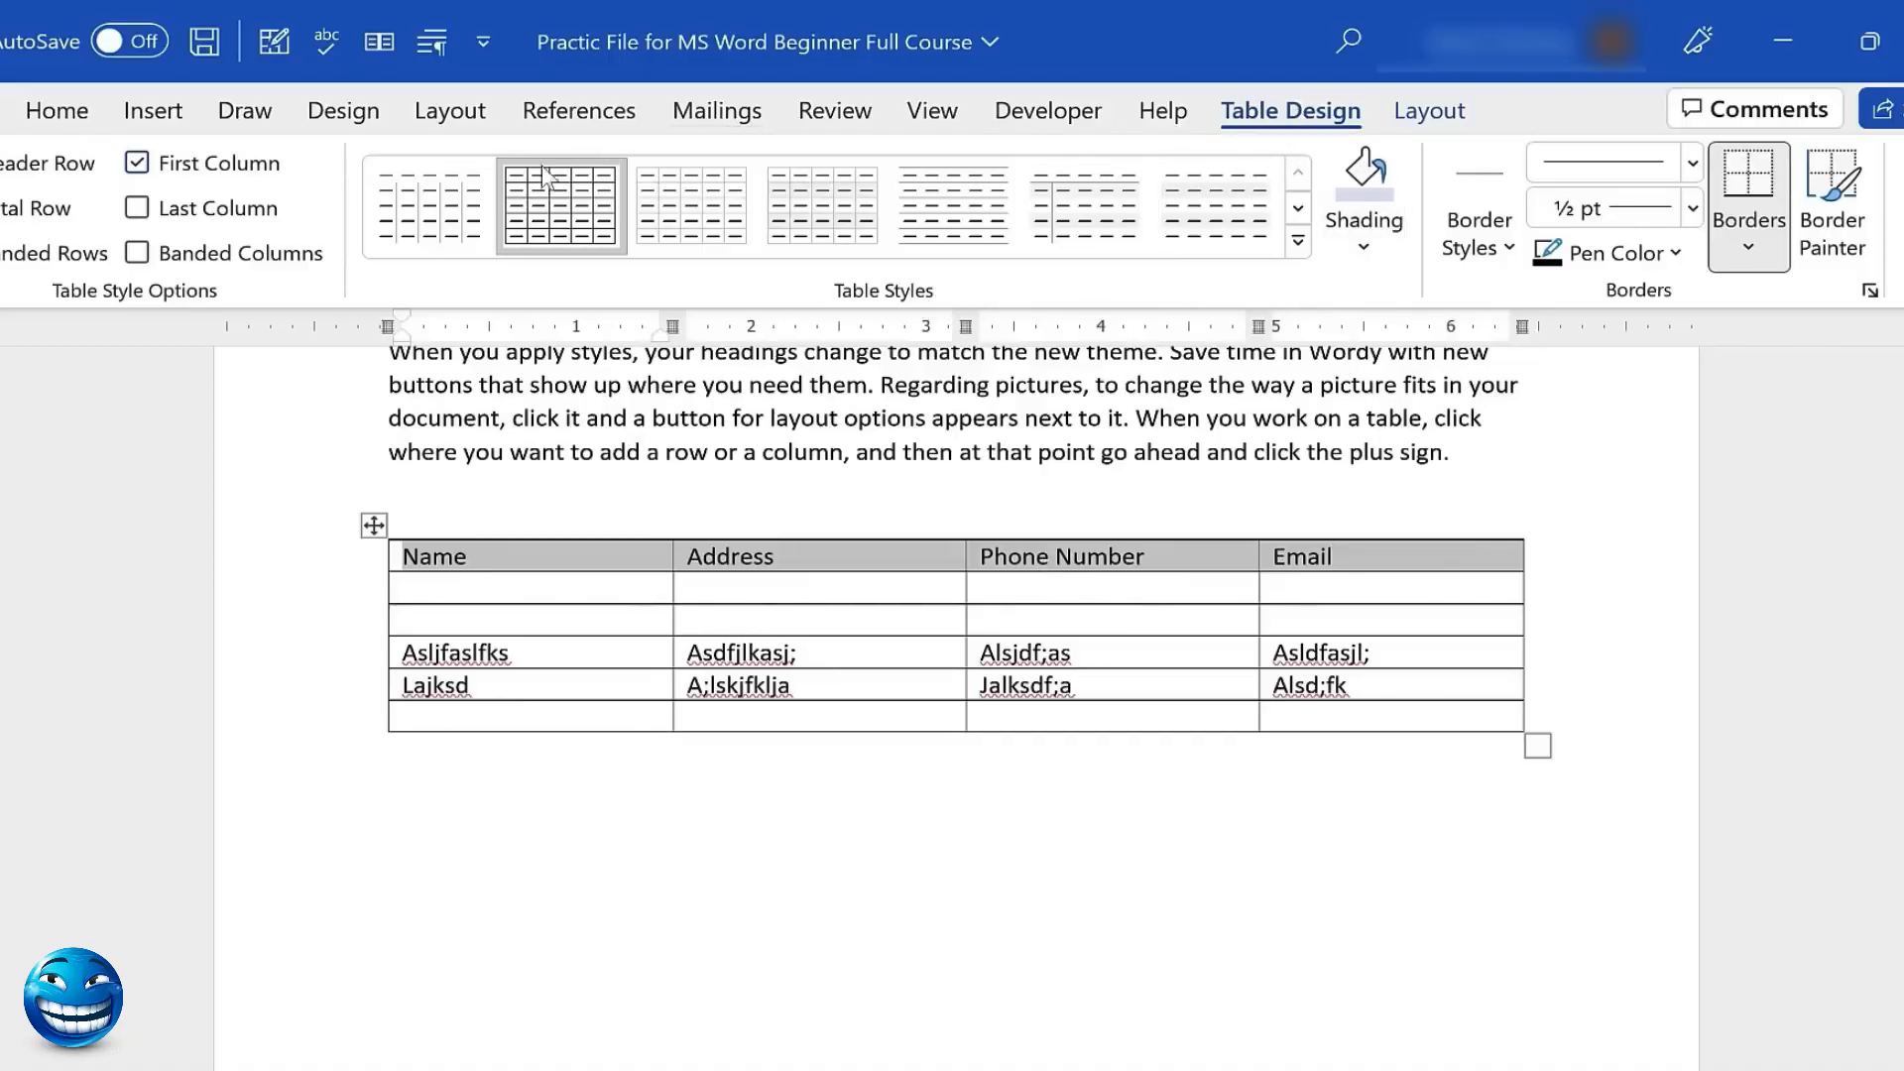
{"action": "left_click", "coordinate": [1361, 248]}
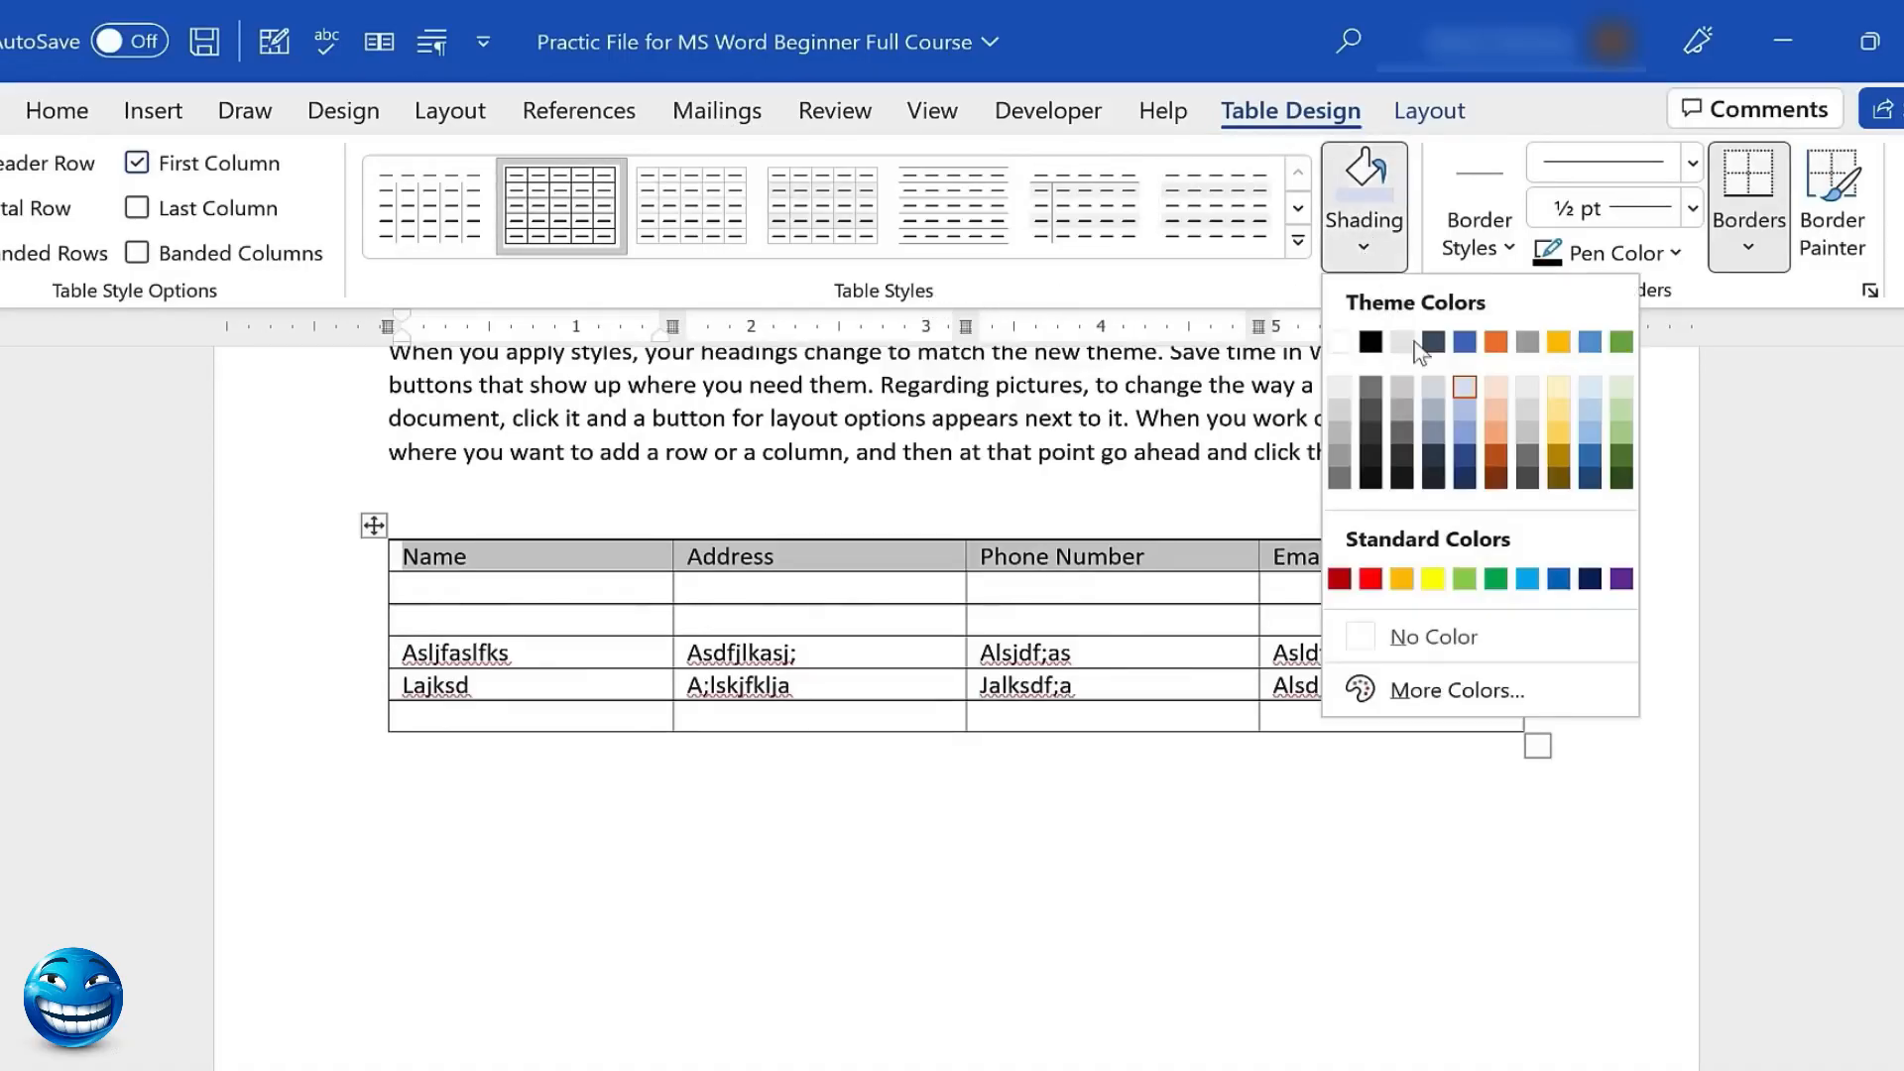
{"action": "left_click", "coordinate": [1504, 347]}
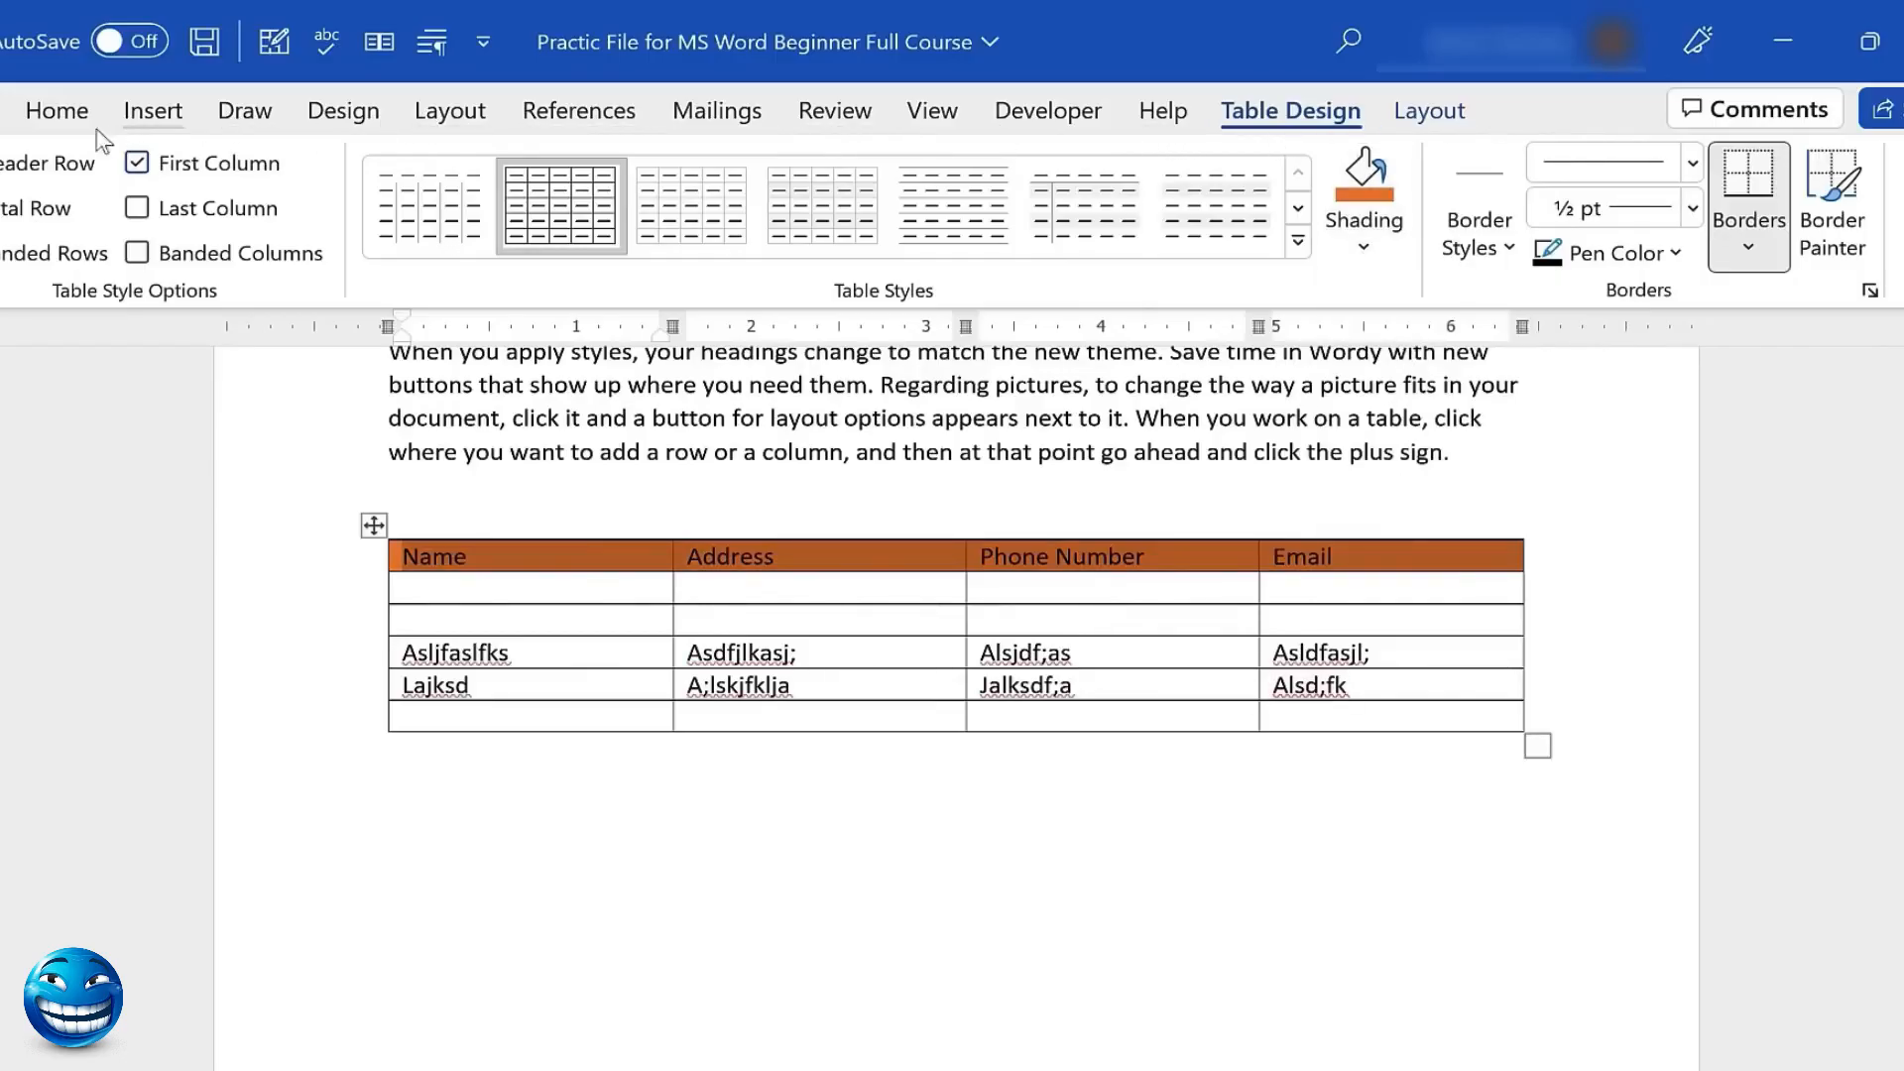
Make the header row's text bold and center it in its cells
{"action": "left_click", "coordinate": [58, 111]}
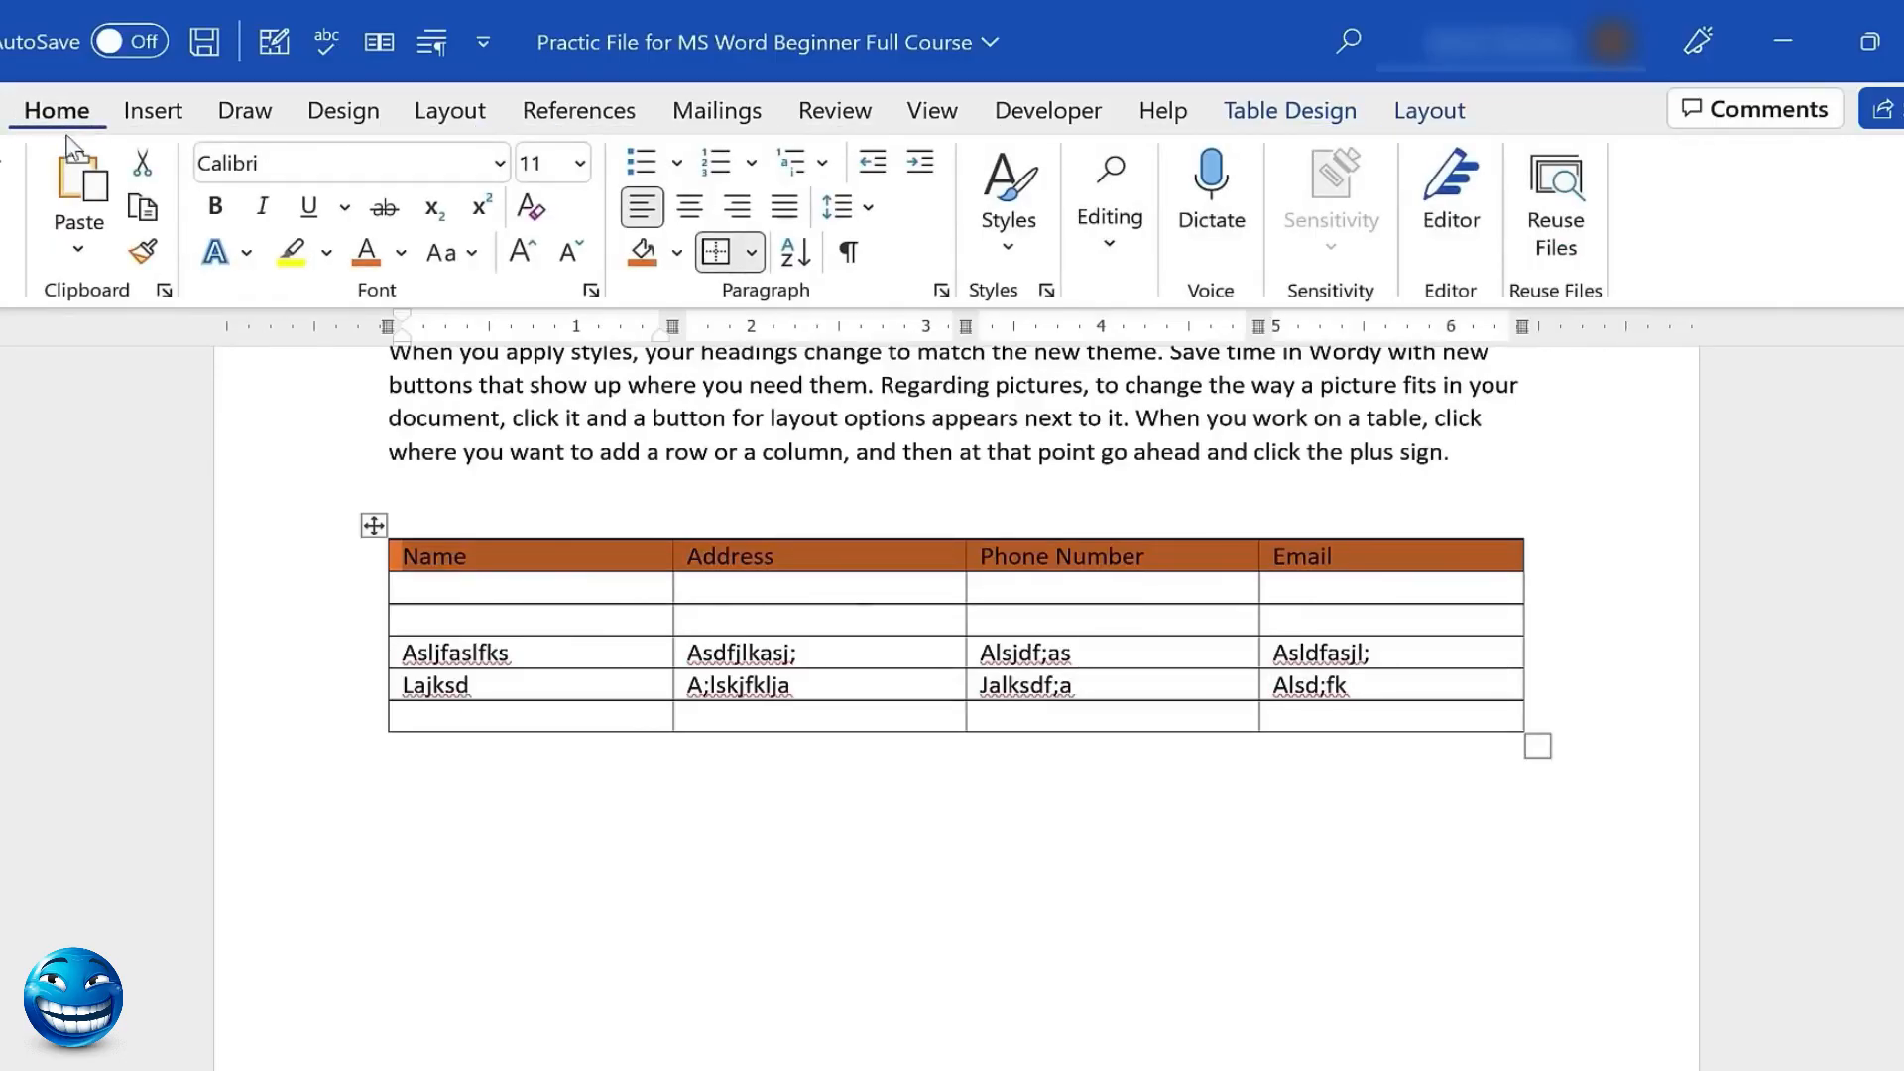
{"action": "left_click", "coordinate": [214, 208]}
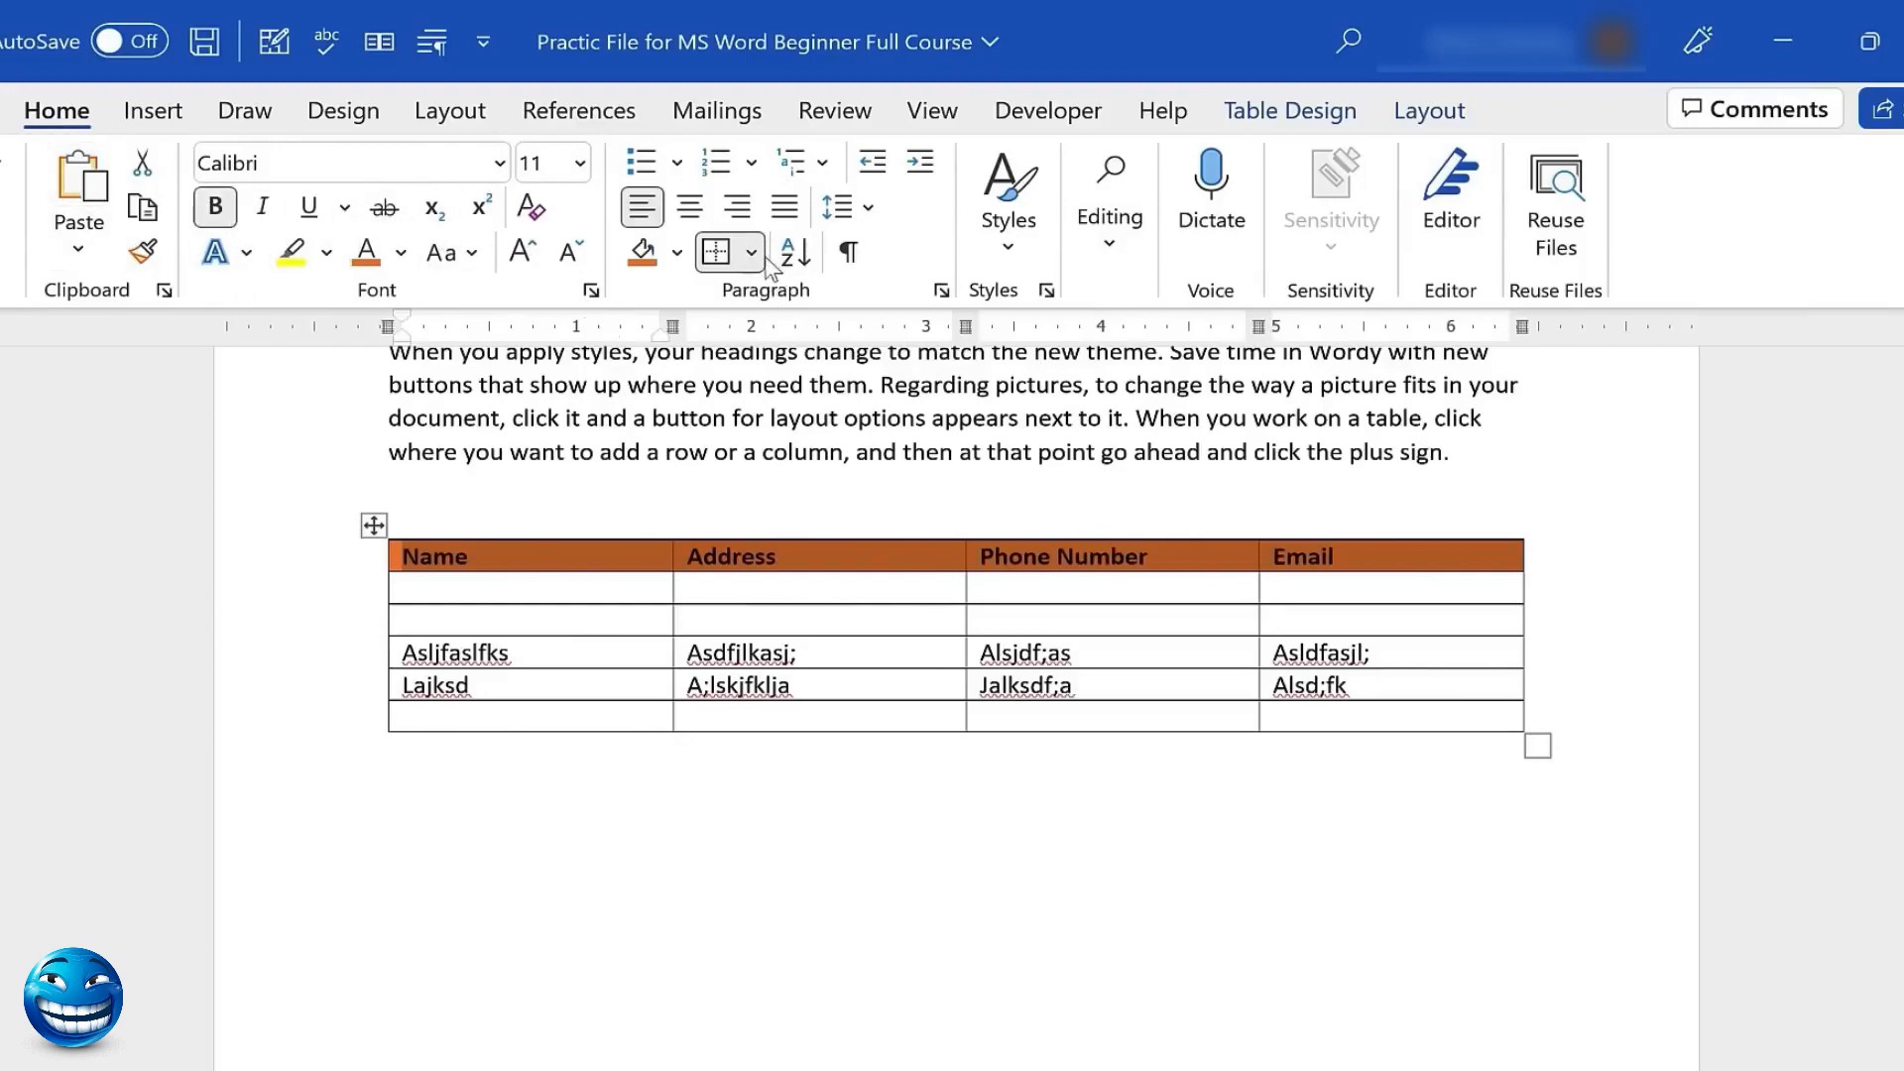
{"action": "left_click", "coordinate": [690, 206]}
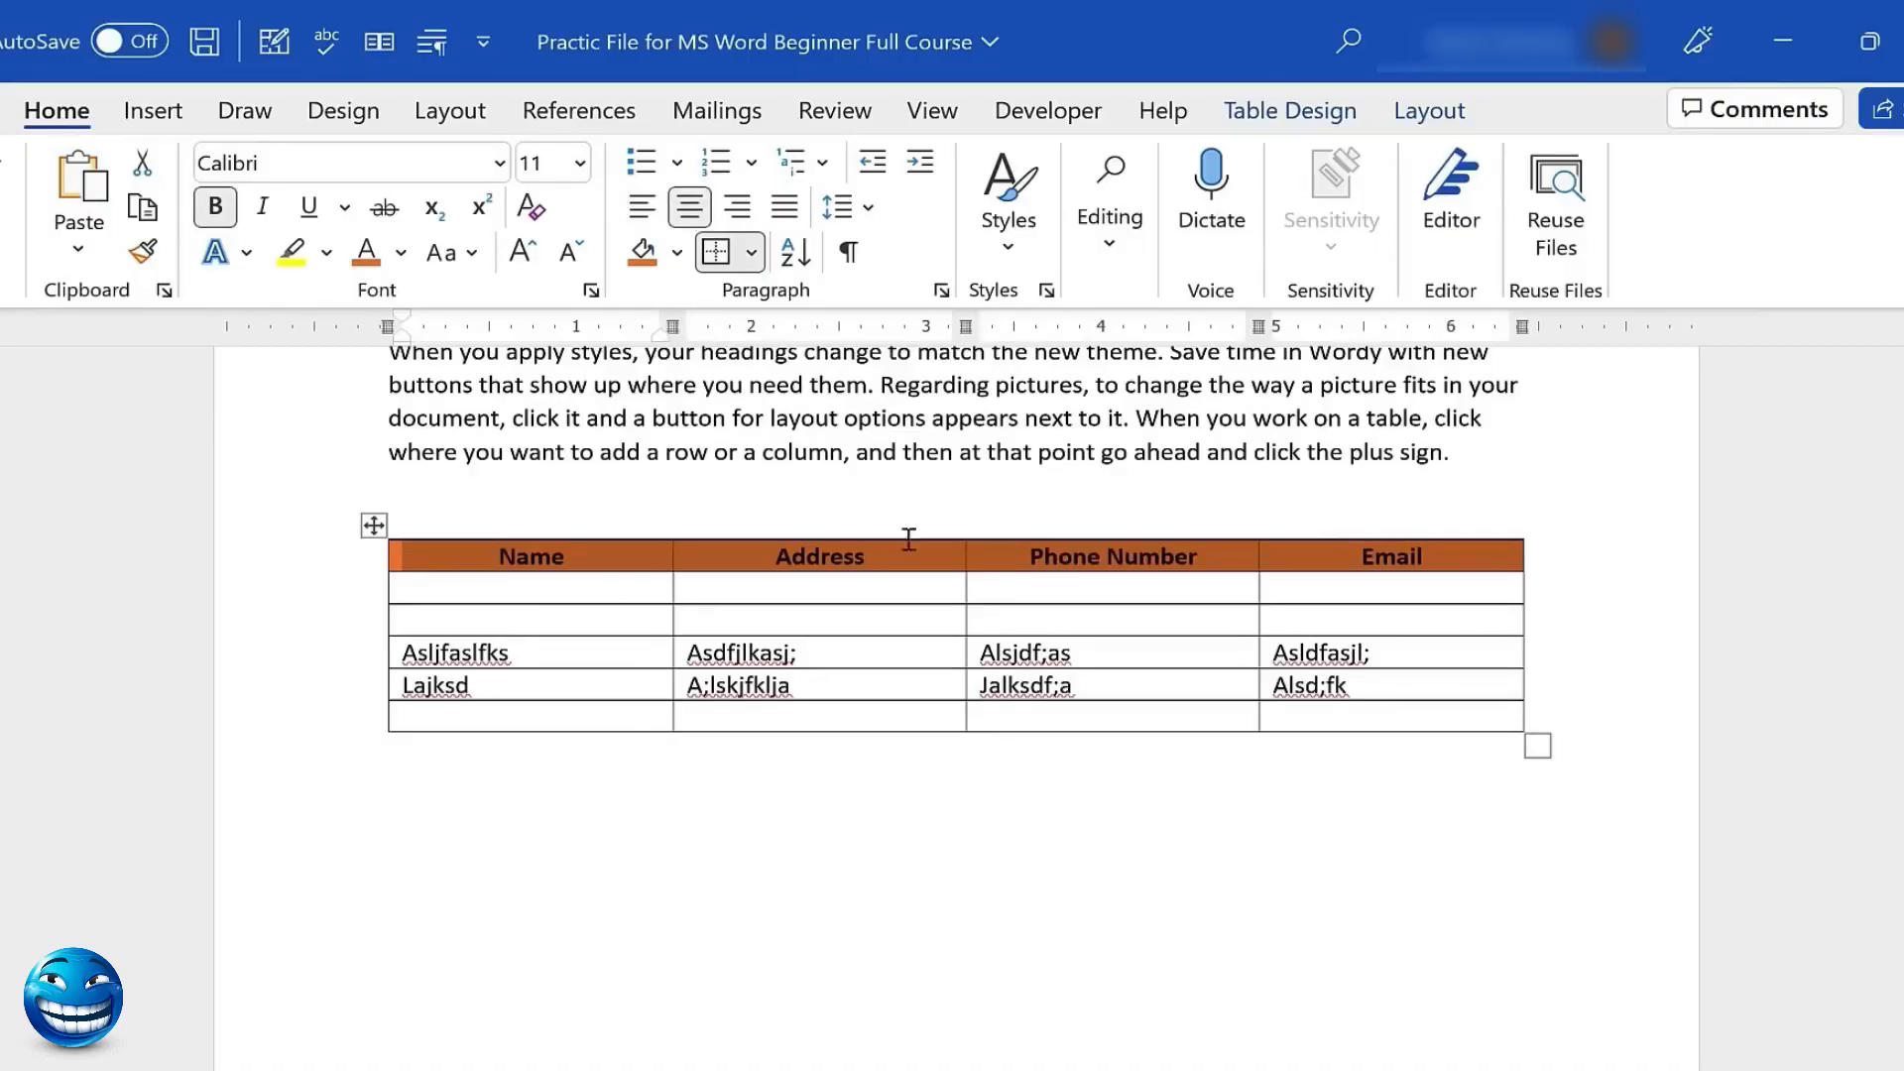
{"action": "left_click", "coordinate": [1185, 769]}
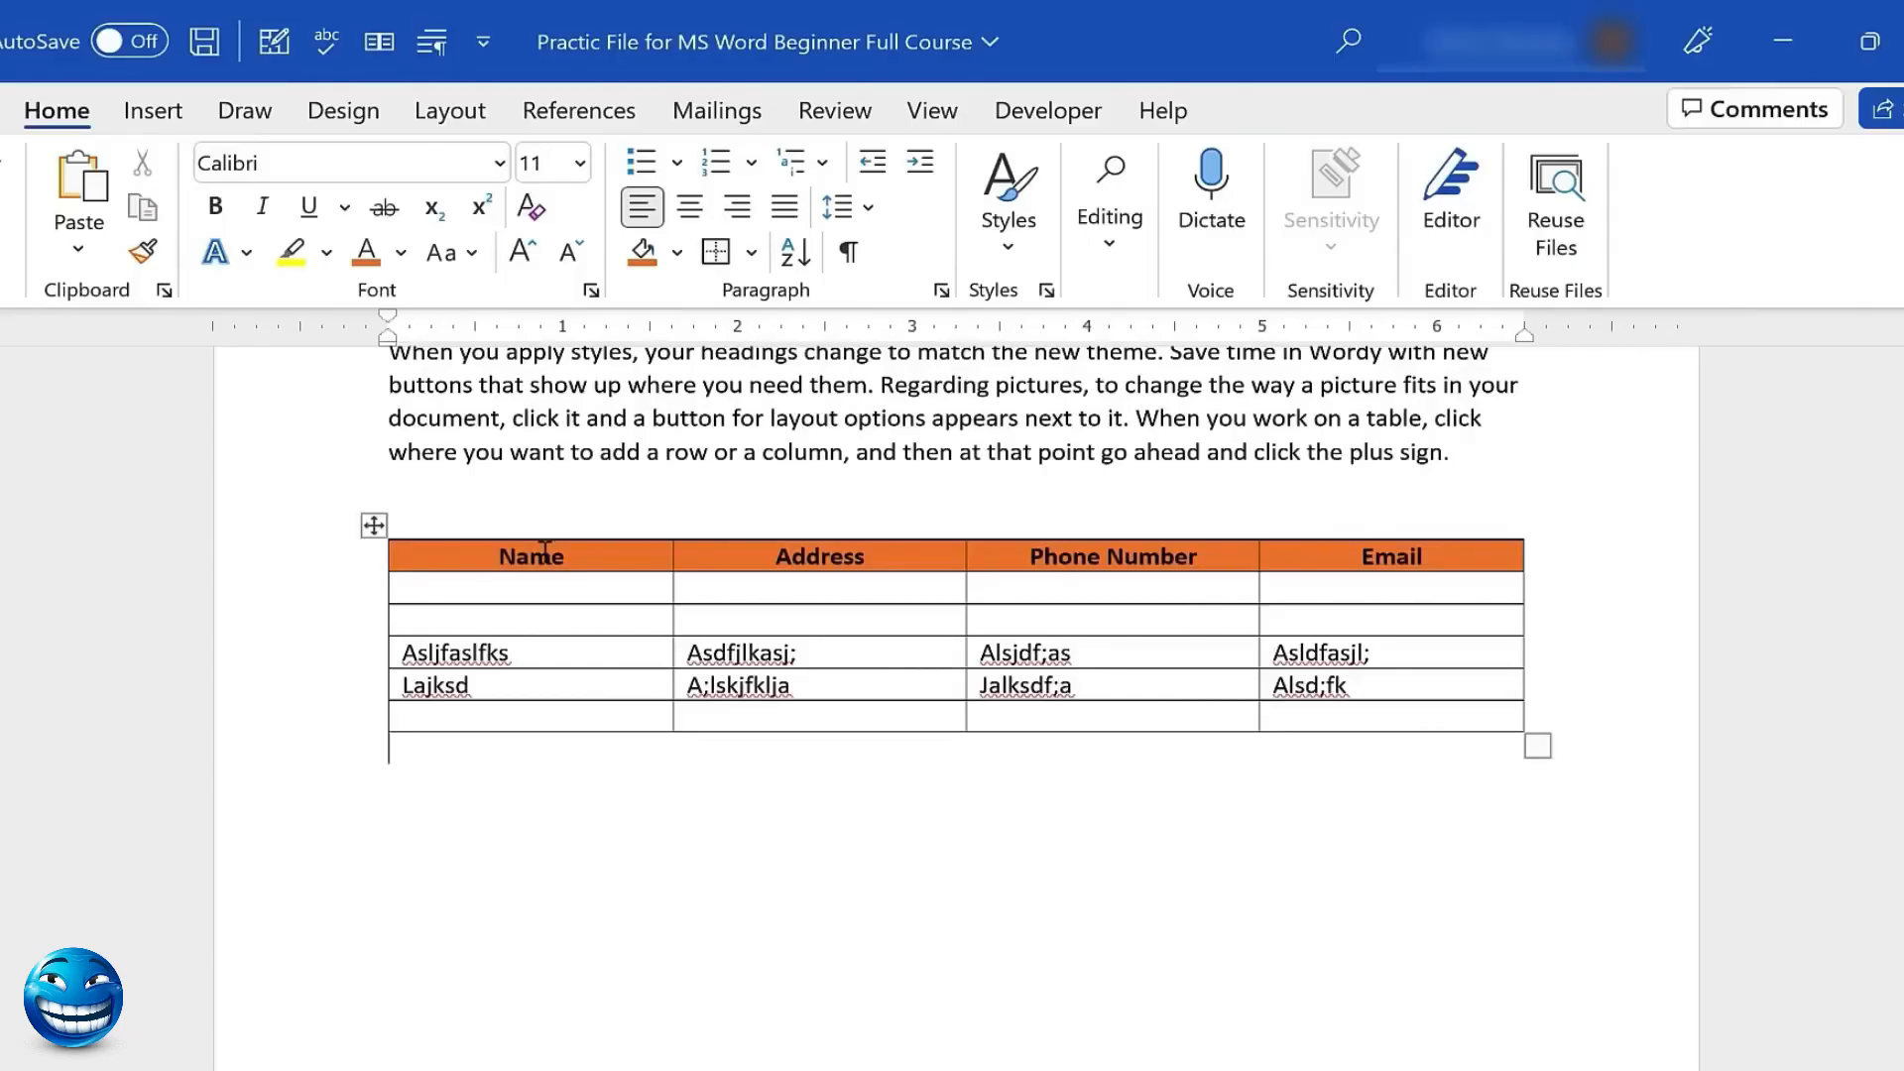
Apply the green Grid Tables style with a solid header row and banded rows to the whole table
{"action": "mouse_move", "coordinate": [540, 555]}
{"action": "left_mouse_down"}
{"action": "mouse_move", "coordinate": [991, 691]}
{"action": "mouse_move", "coordinate": [1337, 738]}
{"action": "mouse_move", "coordinate": [1364, 714]}
{"action": "left_mouse_up"}
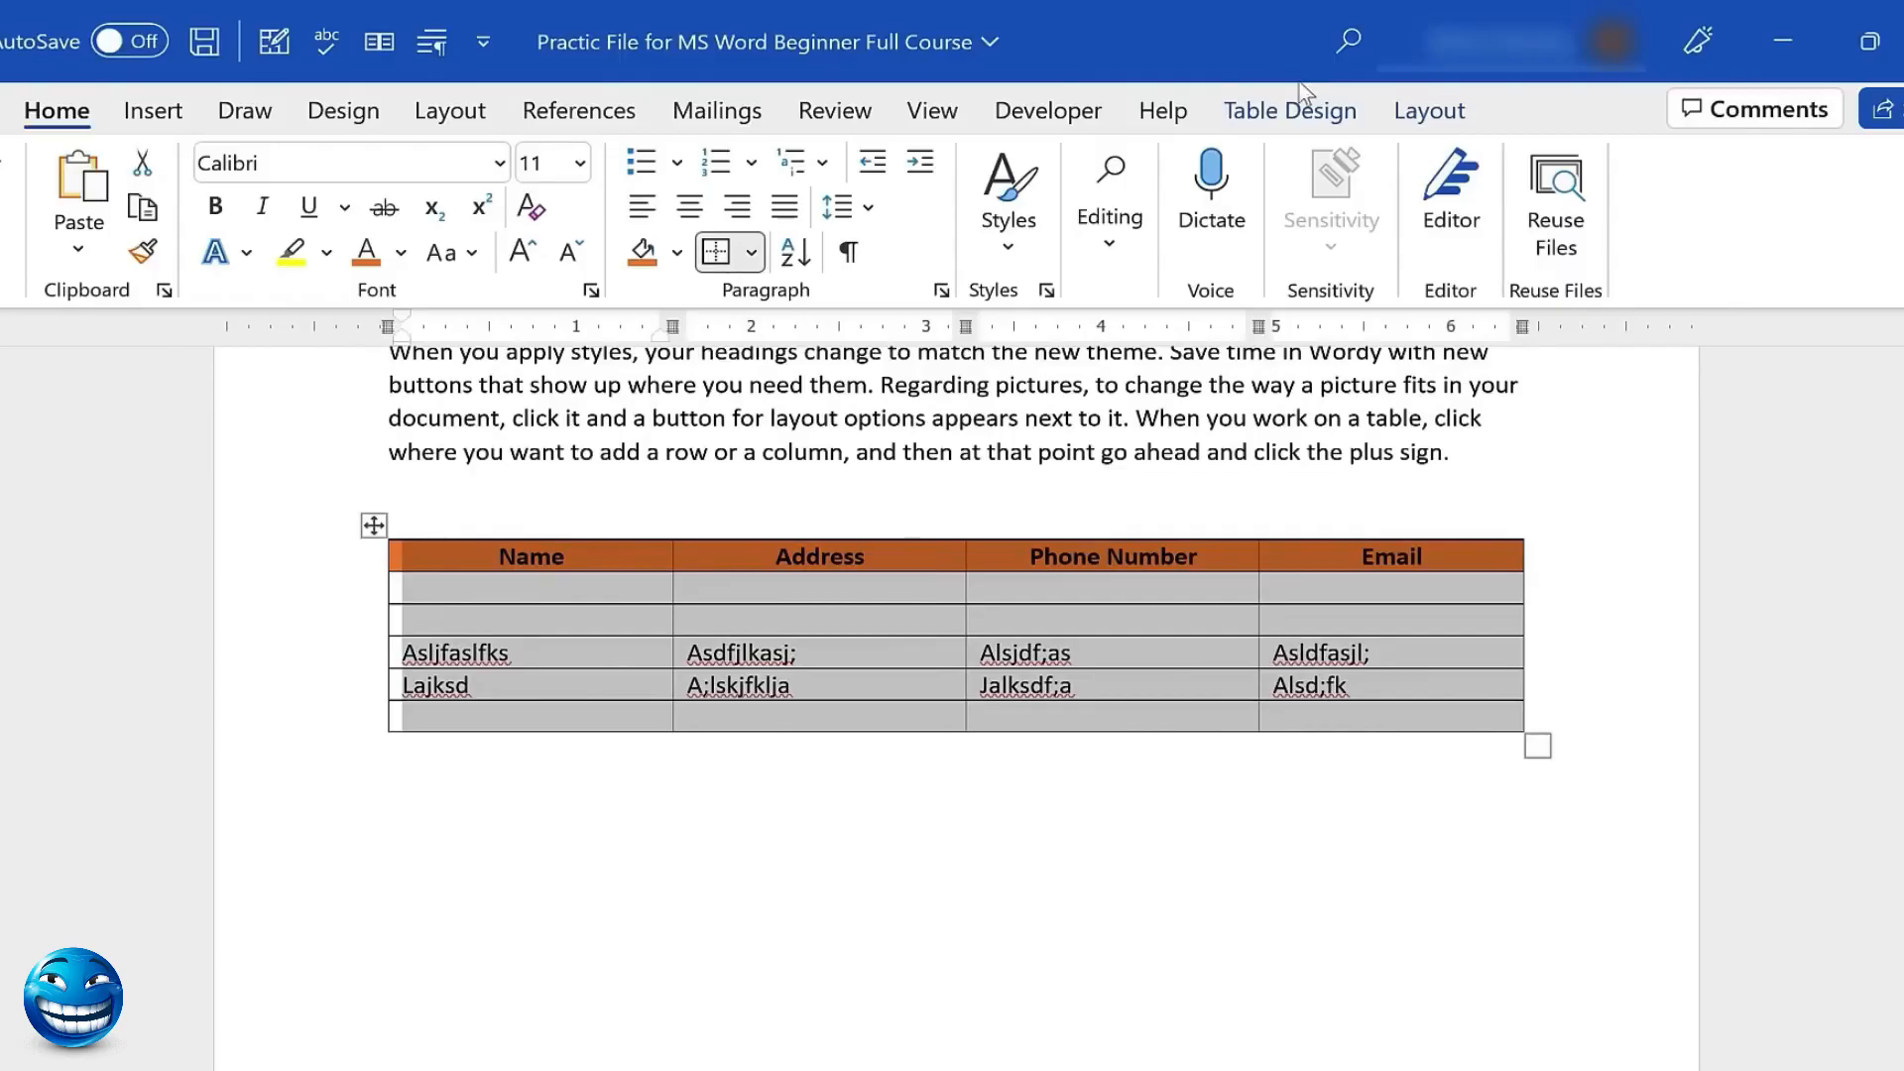
{"action": "left_click", "coordinate": [1294, 107]}
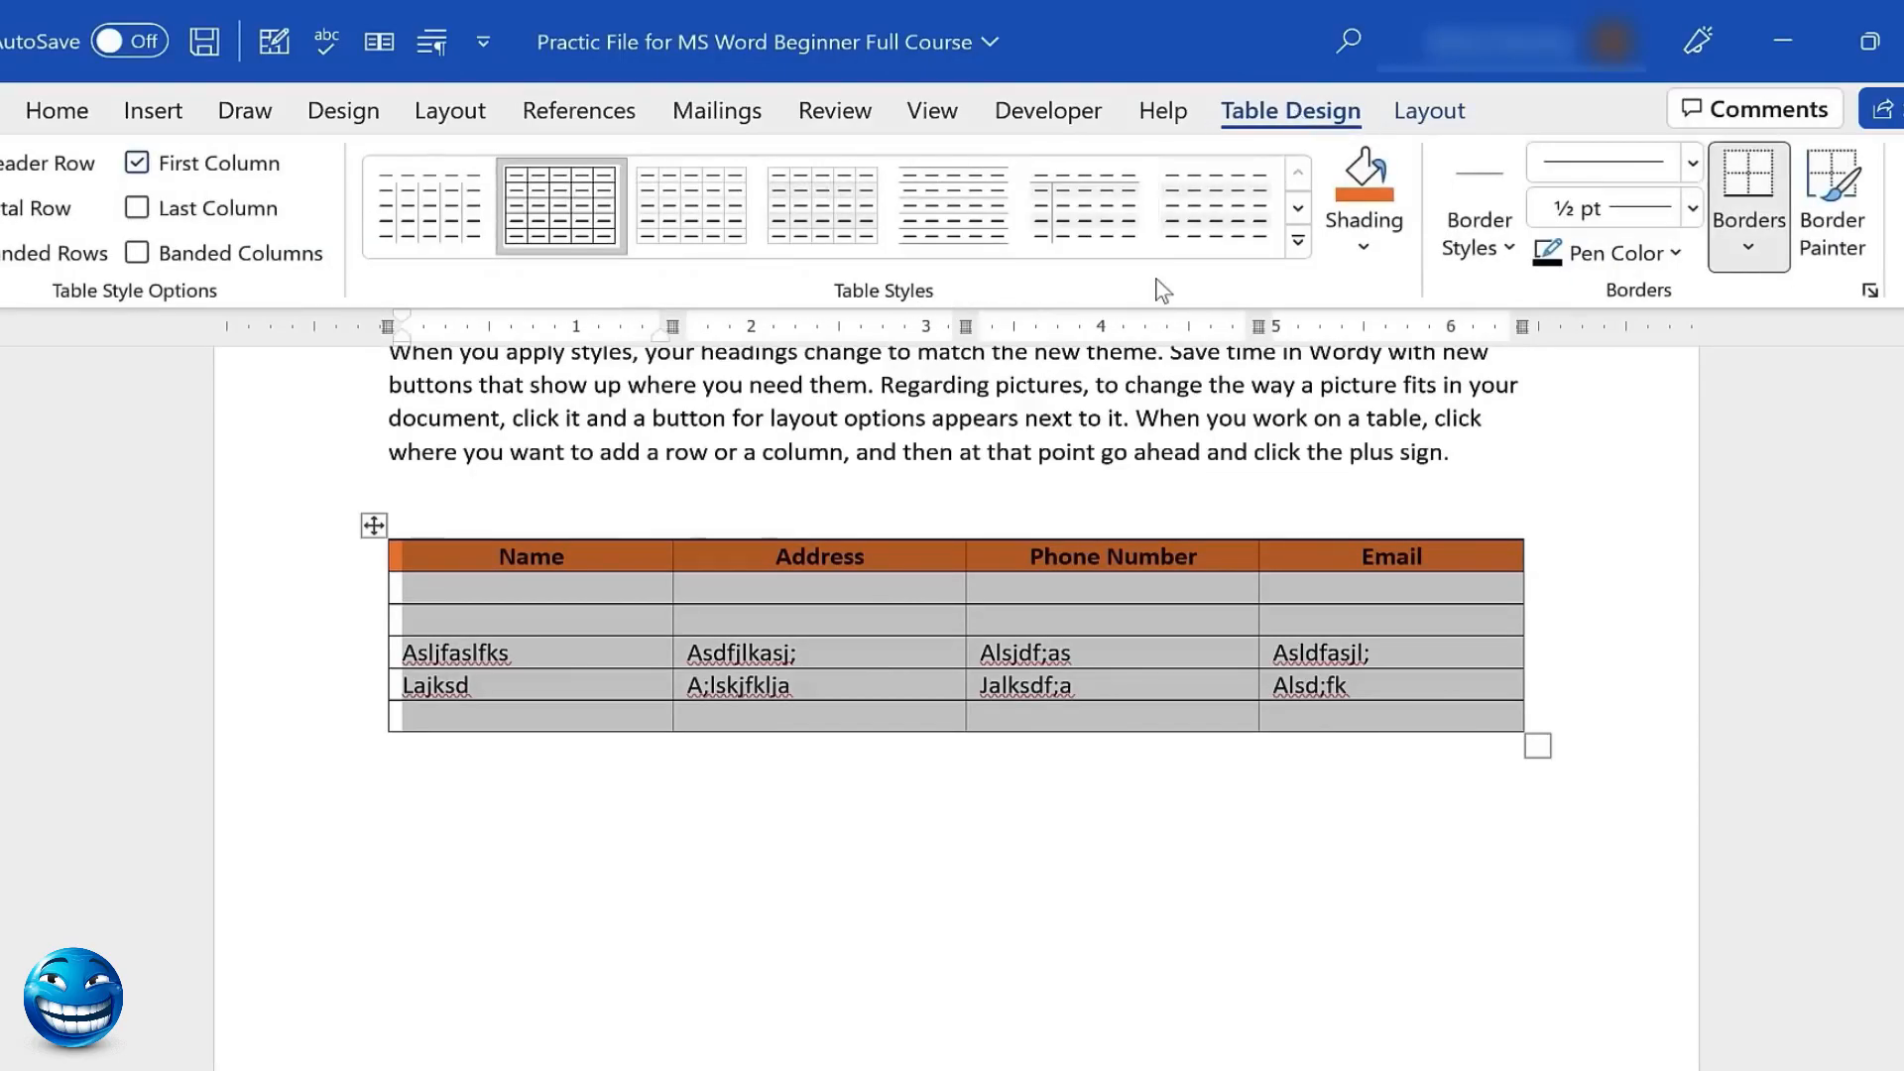
{"action": "left_click", "coordinate": [1298, 243]}
{"action": "scroll", "coordinate": [992, 495], "scroll_direction": "down", "scroll_amount": 3}
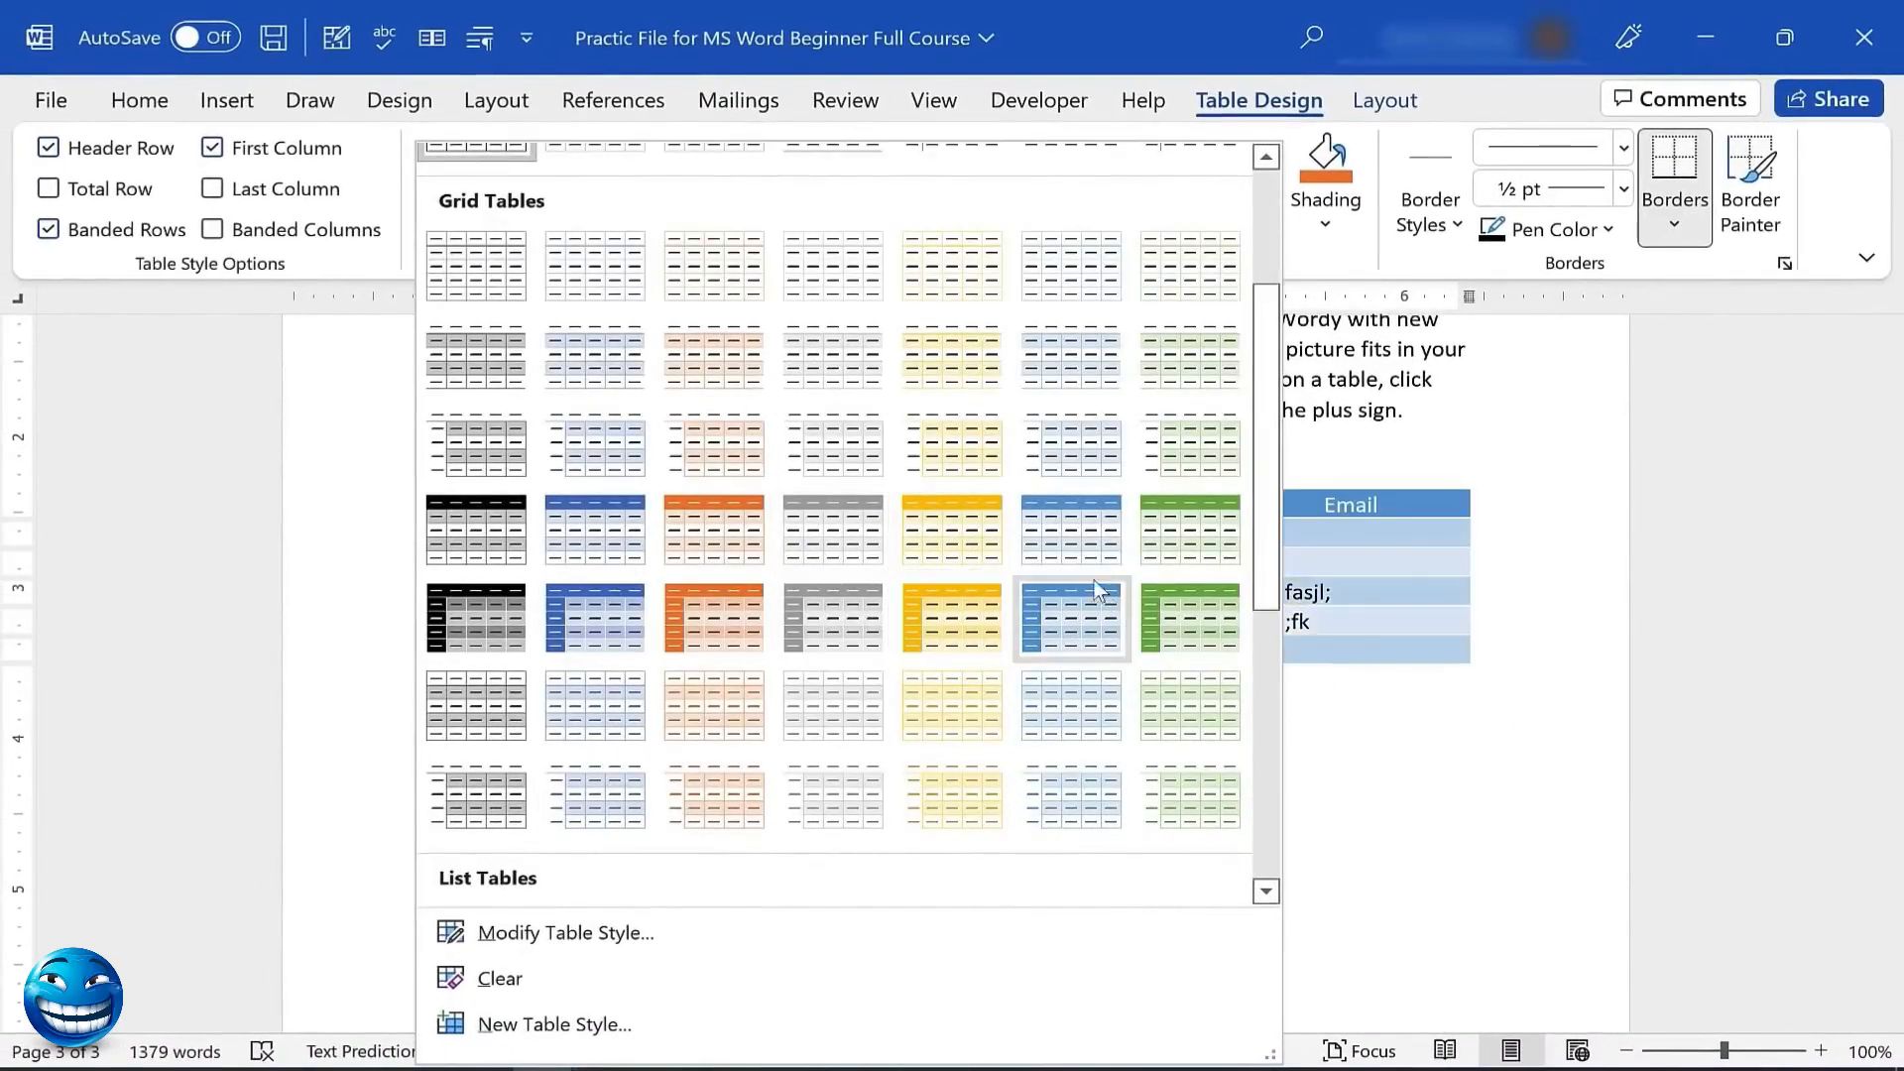
{"action": "left_click", "coordinate": [1183, 540]}
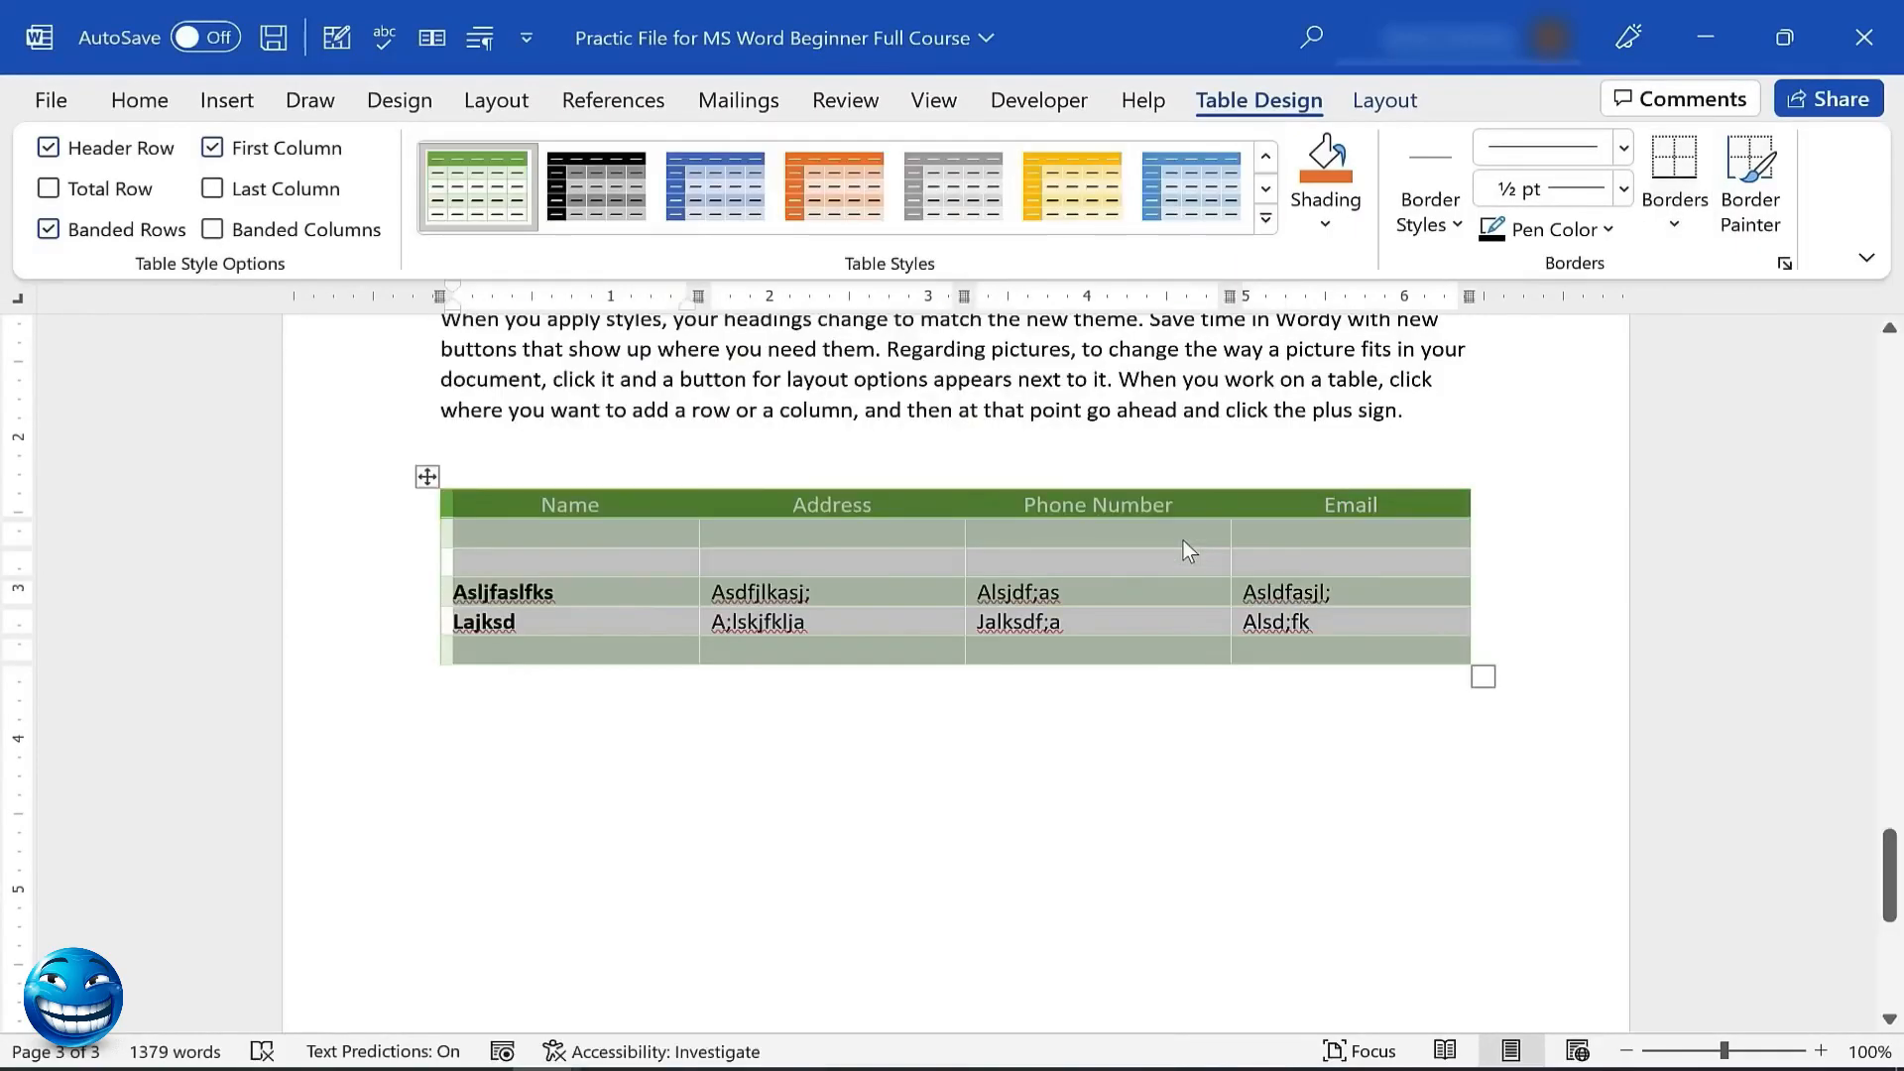
{"action": "left_click", "coordinate": [860, 783]}
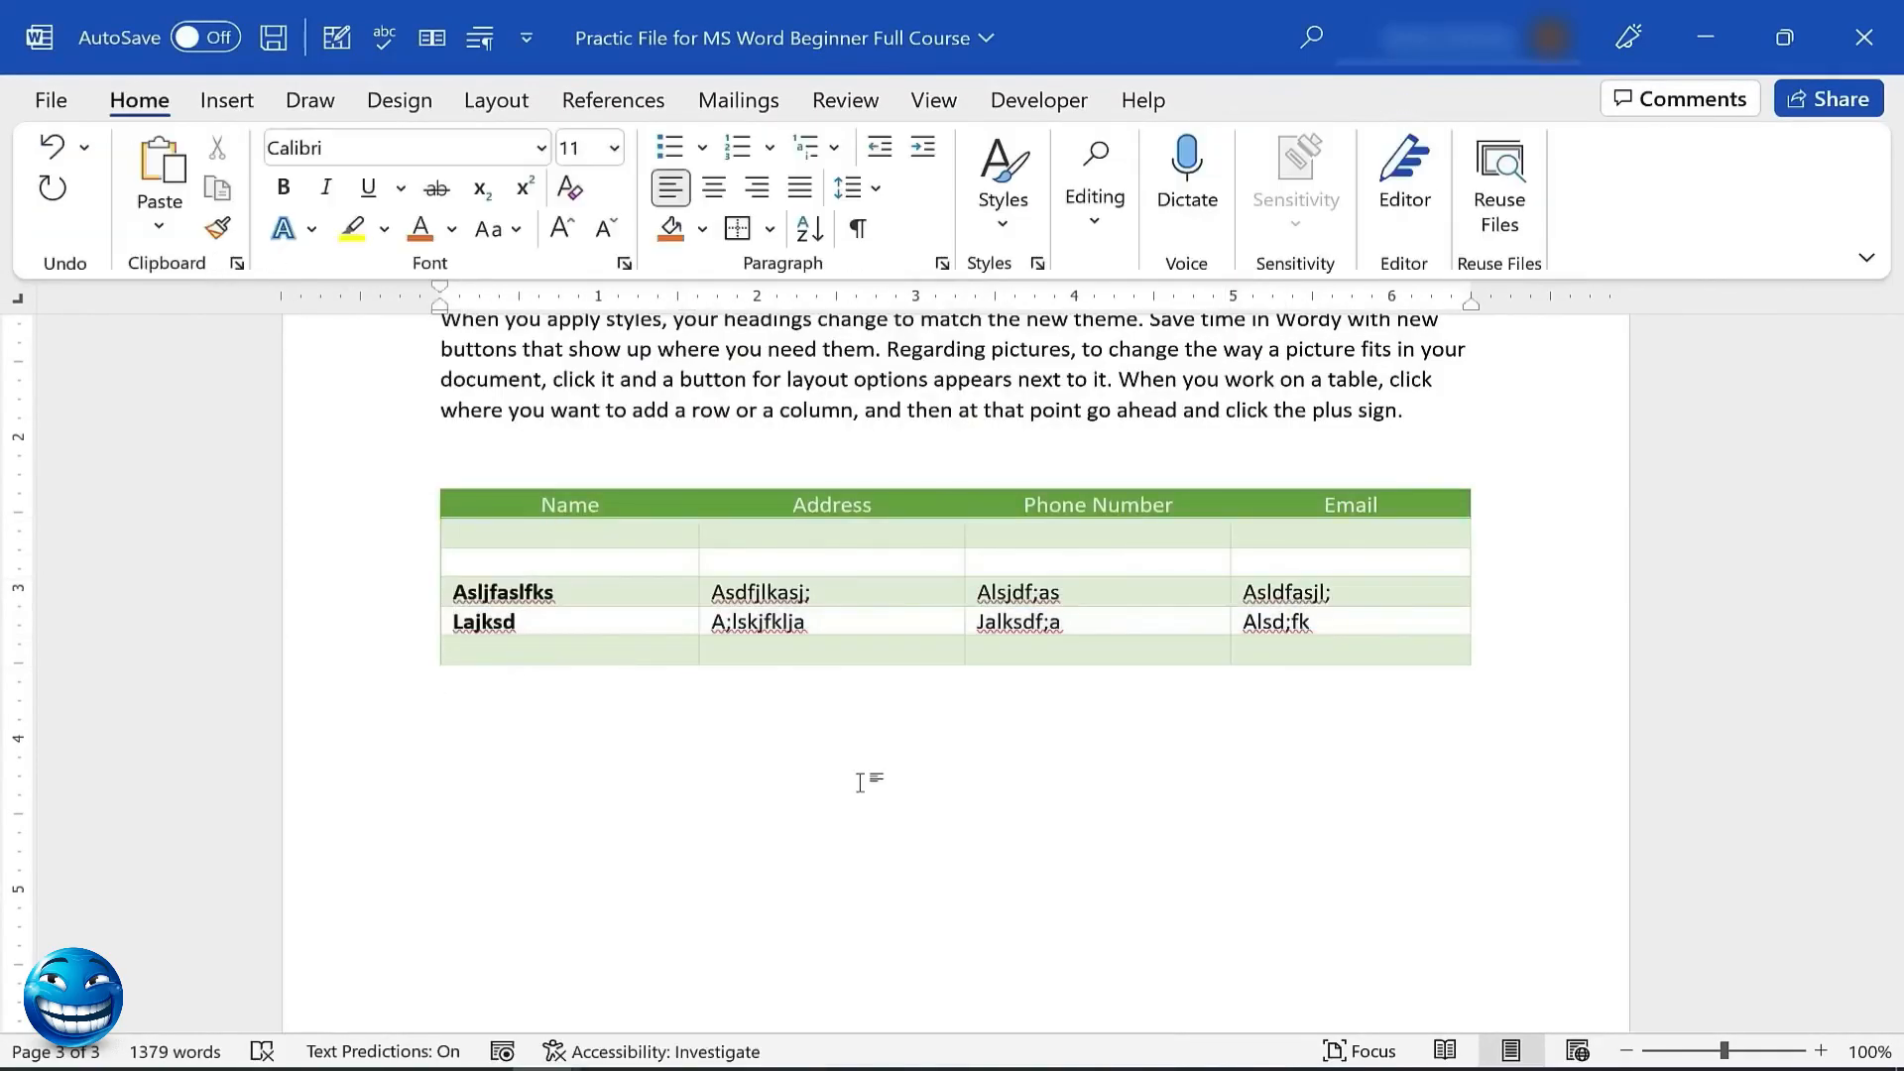
Select the entire table and compare the table layout tools with the page layout tools
{"action": "mouse_move", "coordinate": [510, 501]}
{"action": "left_mouse_down"}
{"action": "mouse_move", "coordinate": [727, 565]}
{"action": "mouse_move", "coordinate": [1307, 662]}
{"action": "left_mouse_up"}
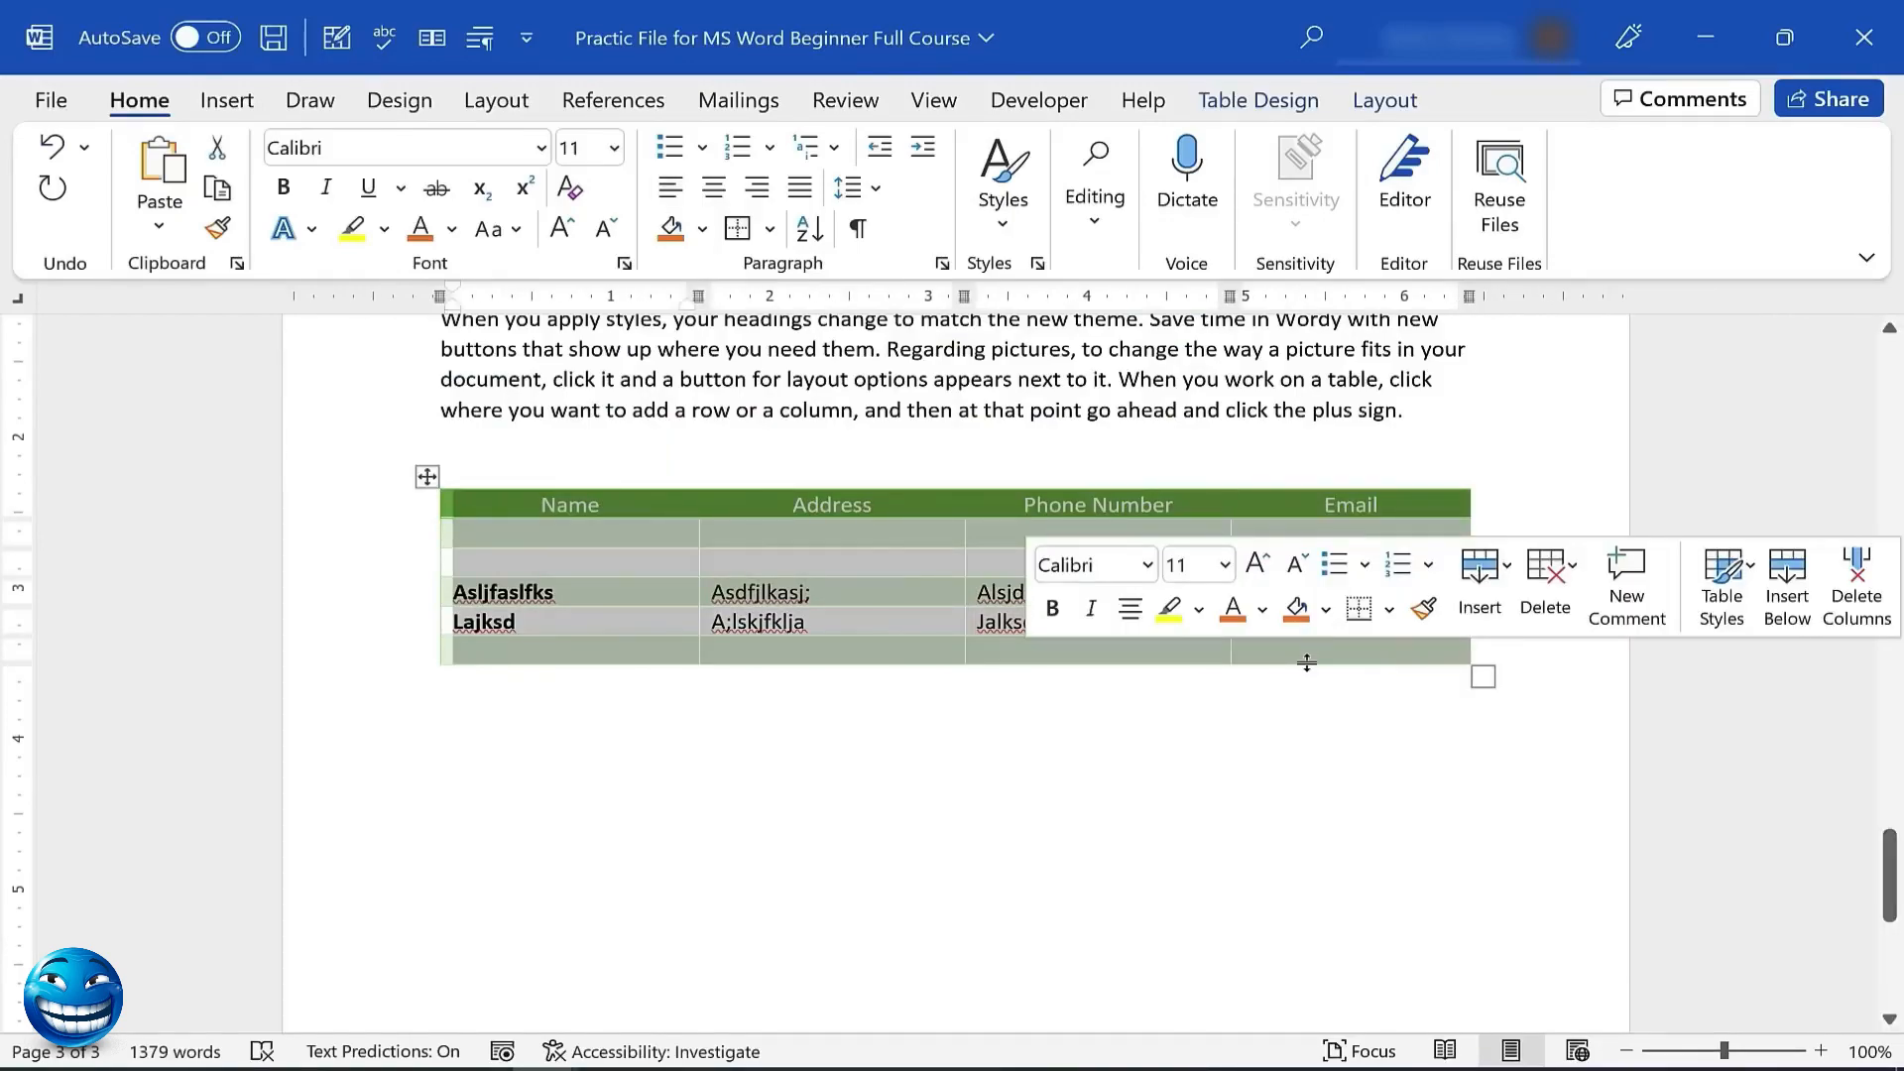
{"action": "left_click", "coordinate": [1219, 799]}
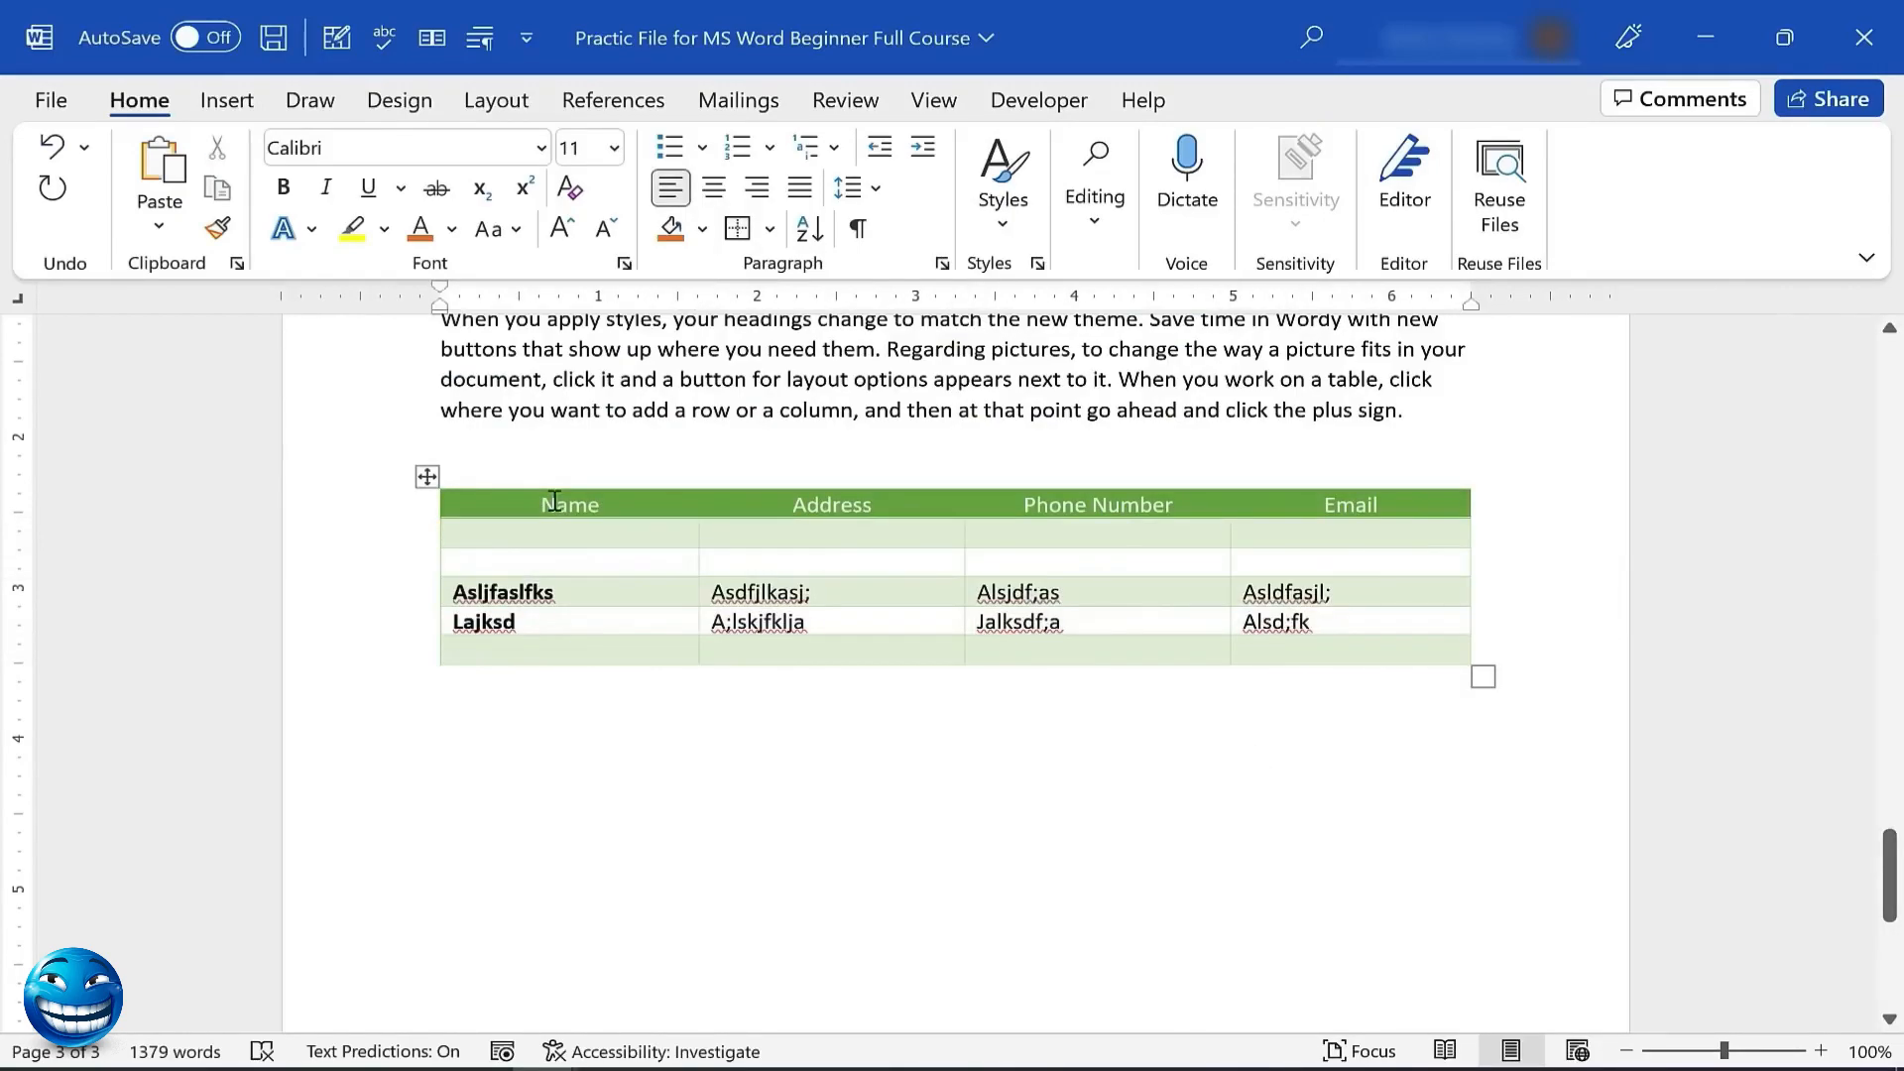
{"action": "left_click_drag", "start_coordinate": [496, 503], "coordinate": [1283, 651]}
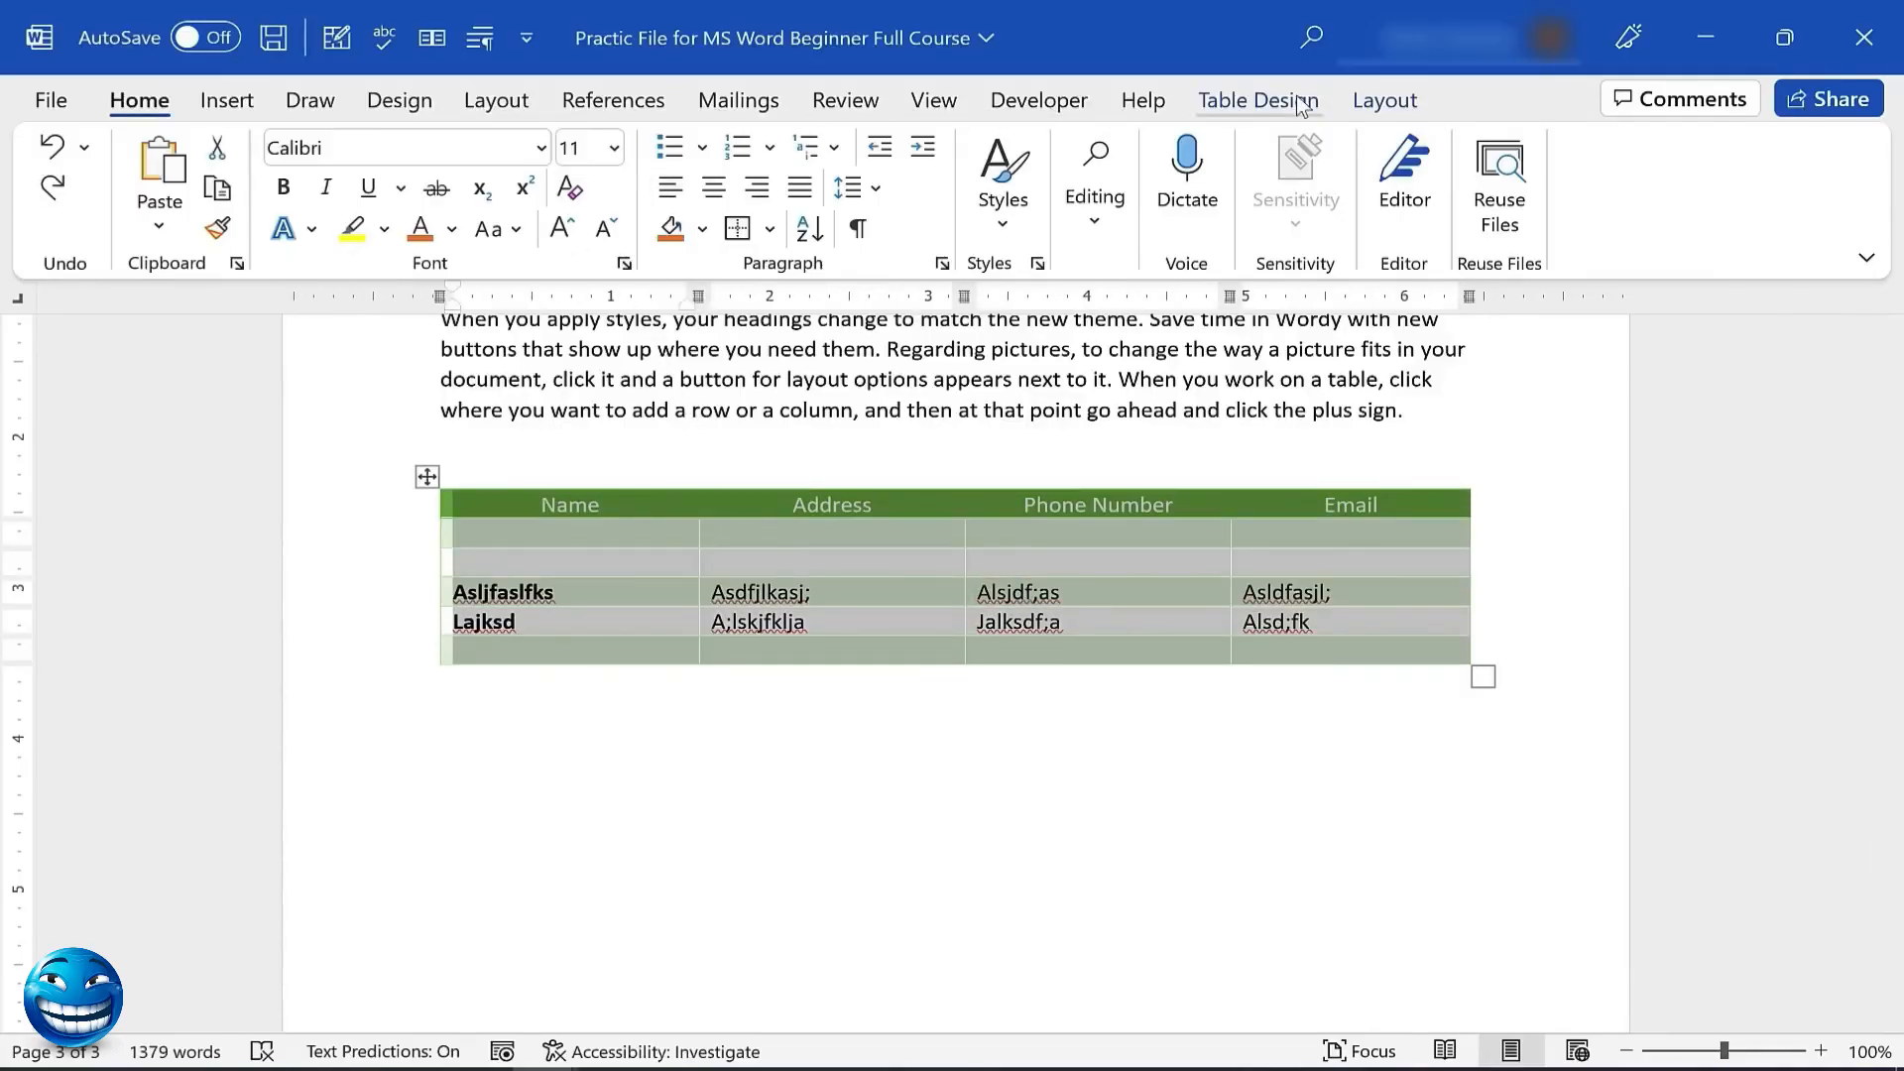
{"action": "left_click", "coordinate": [1394, 107]}
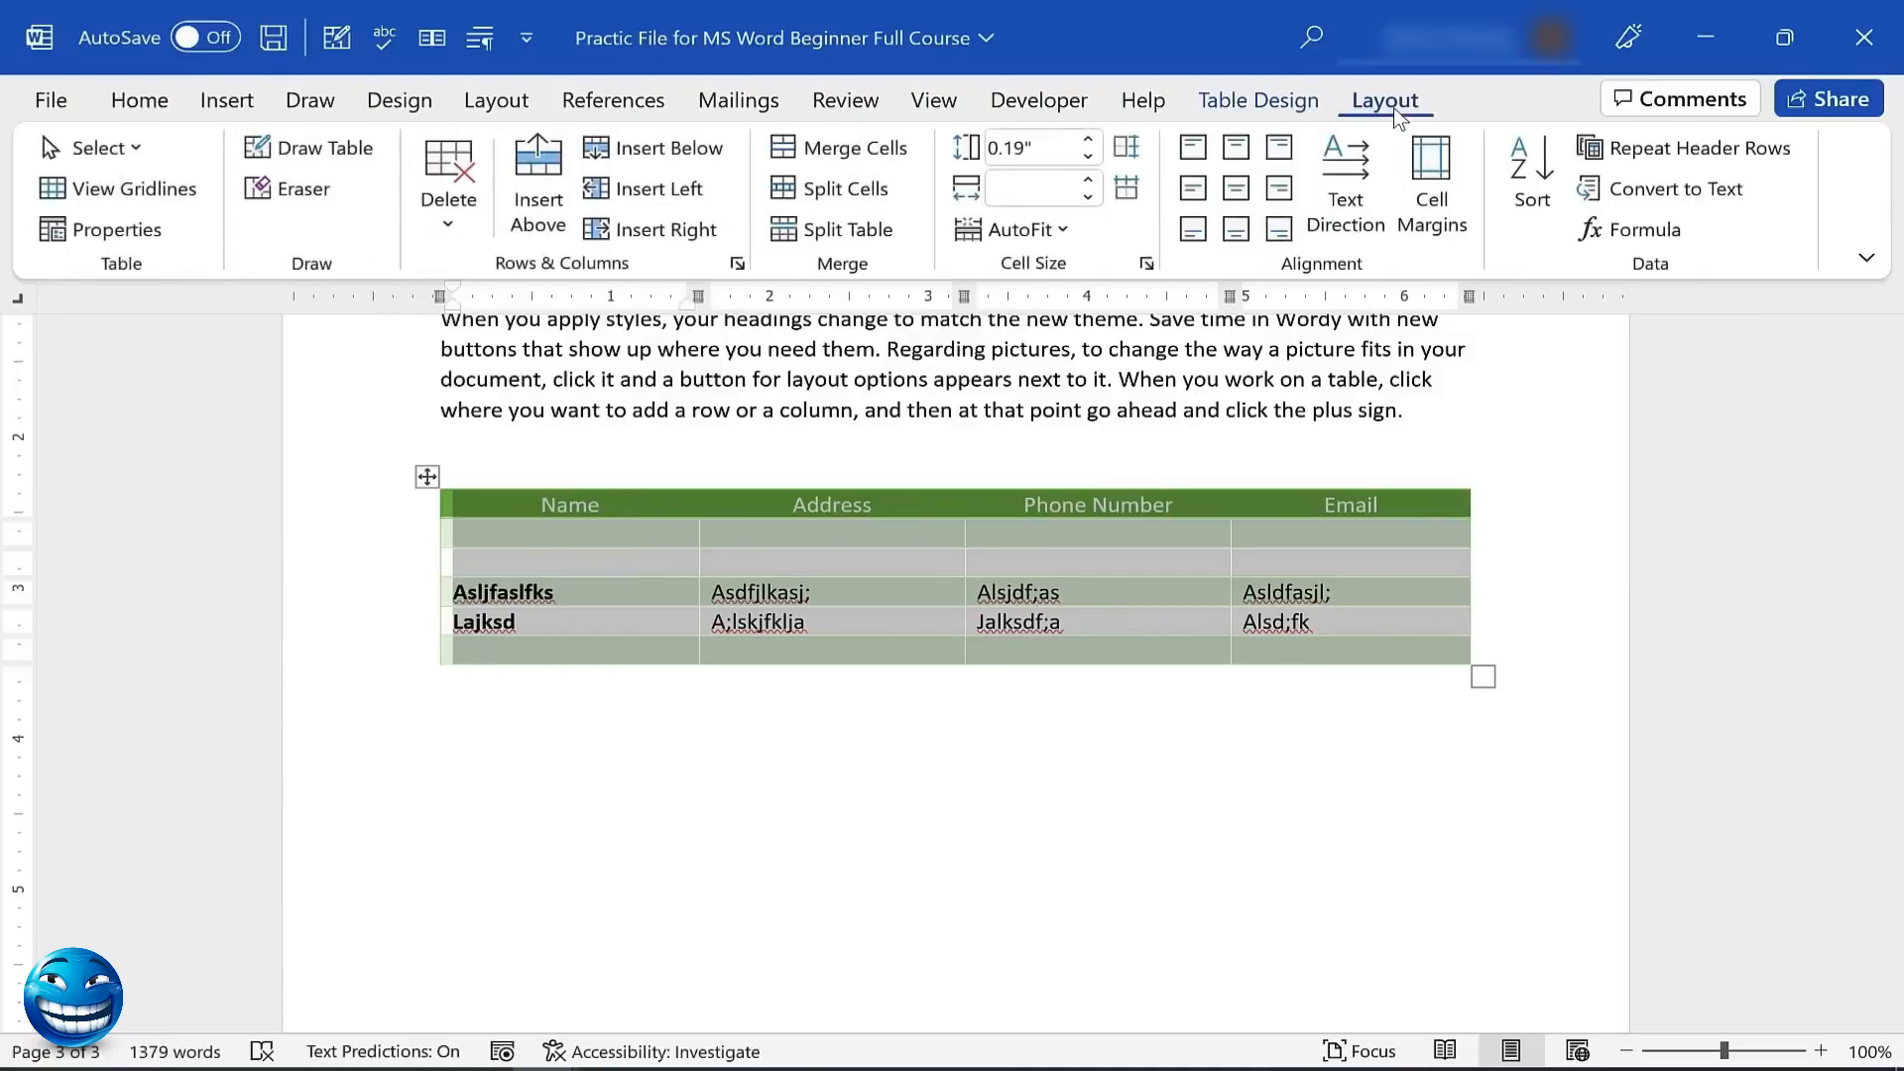
{"action": "left_click", "coordinate": [496, 103]}
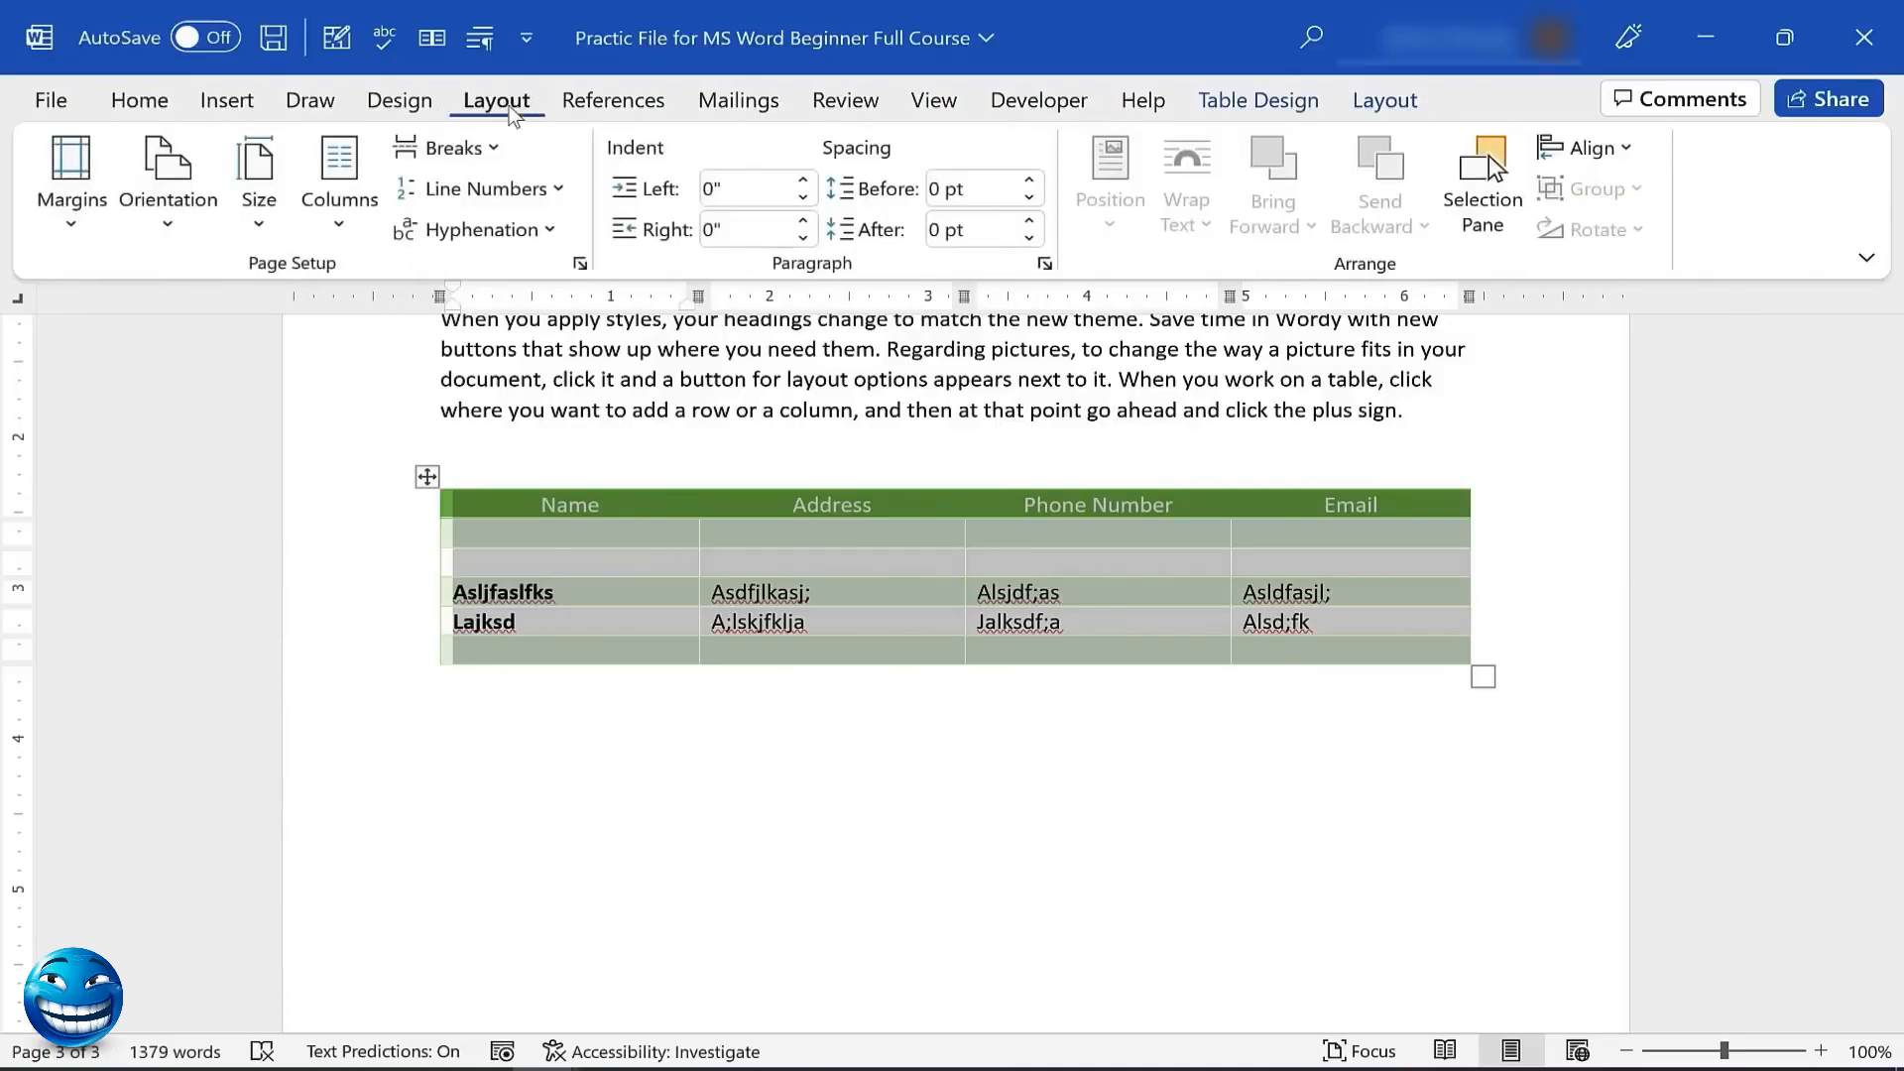
{"action": "left_click", "coordinate": [1406, 104]}
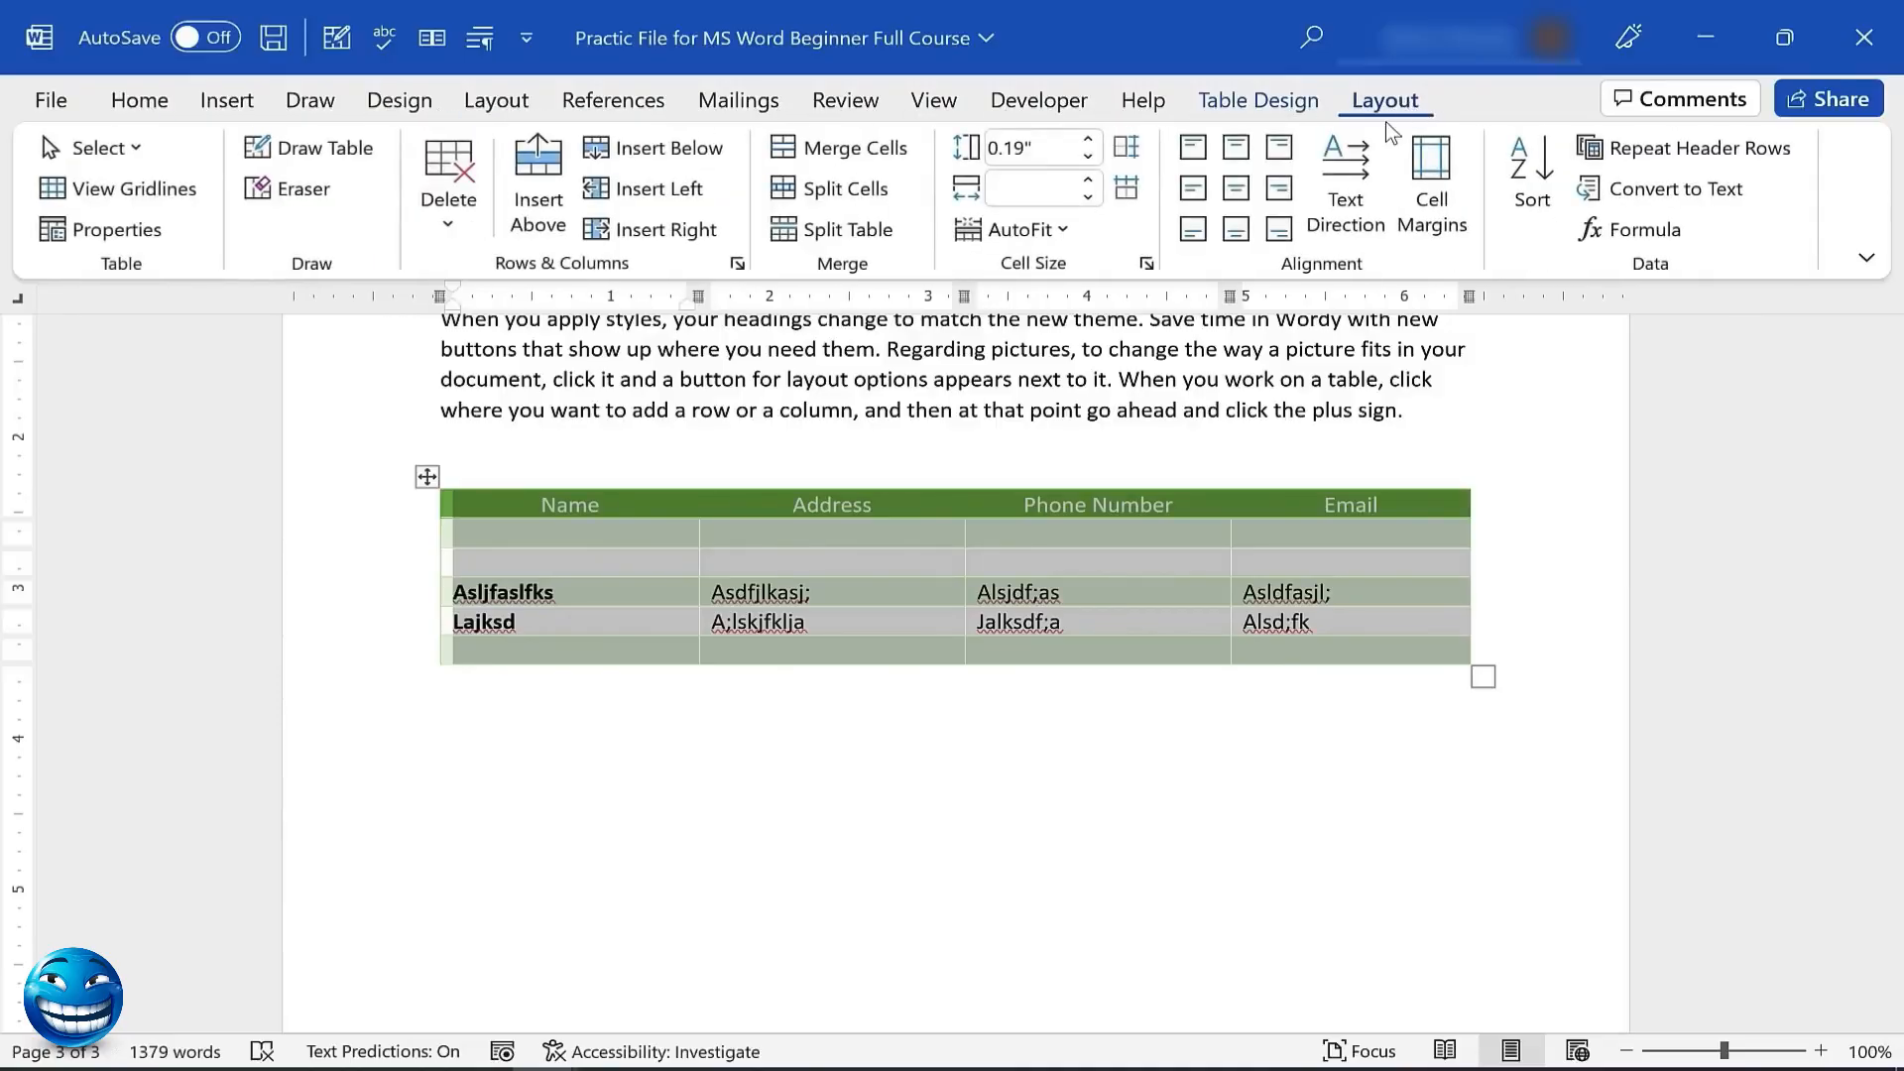
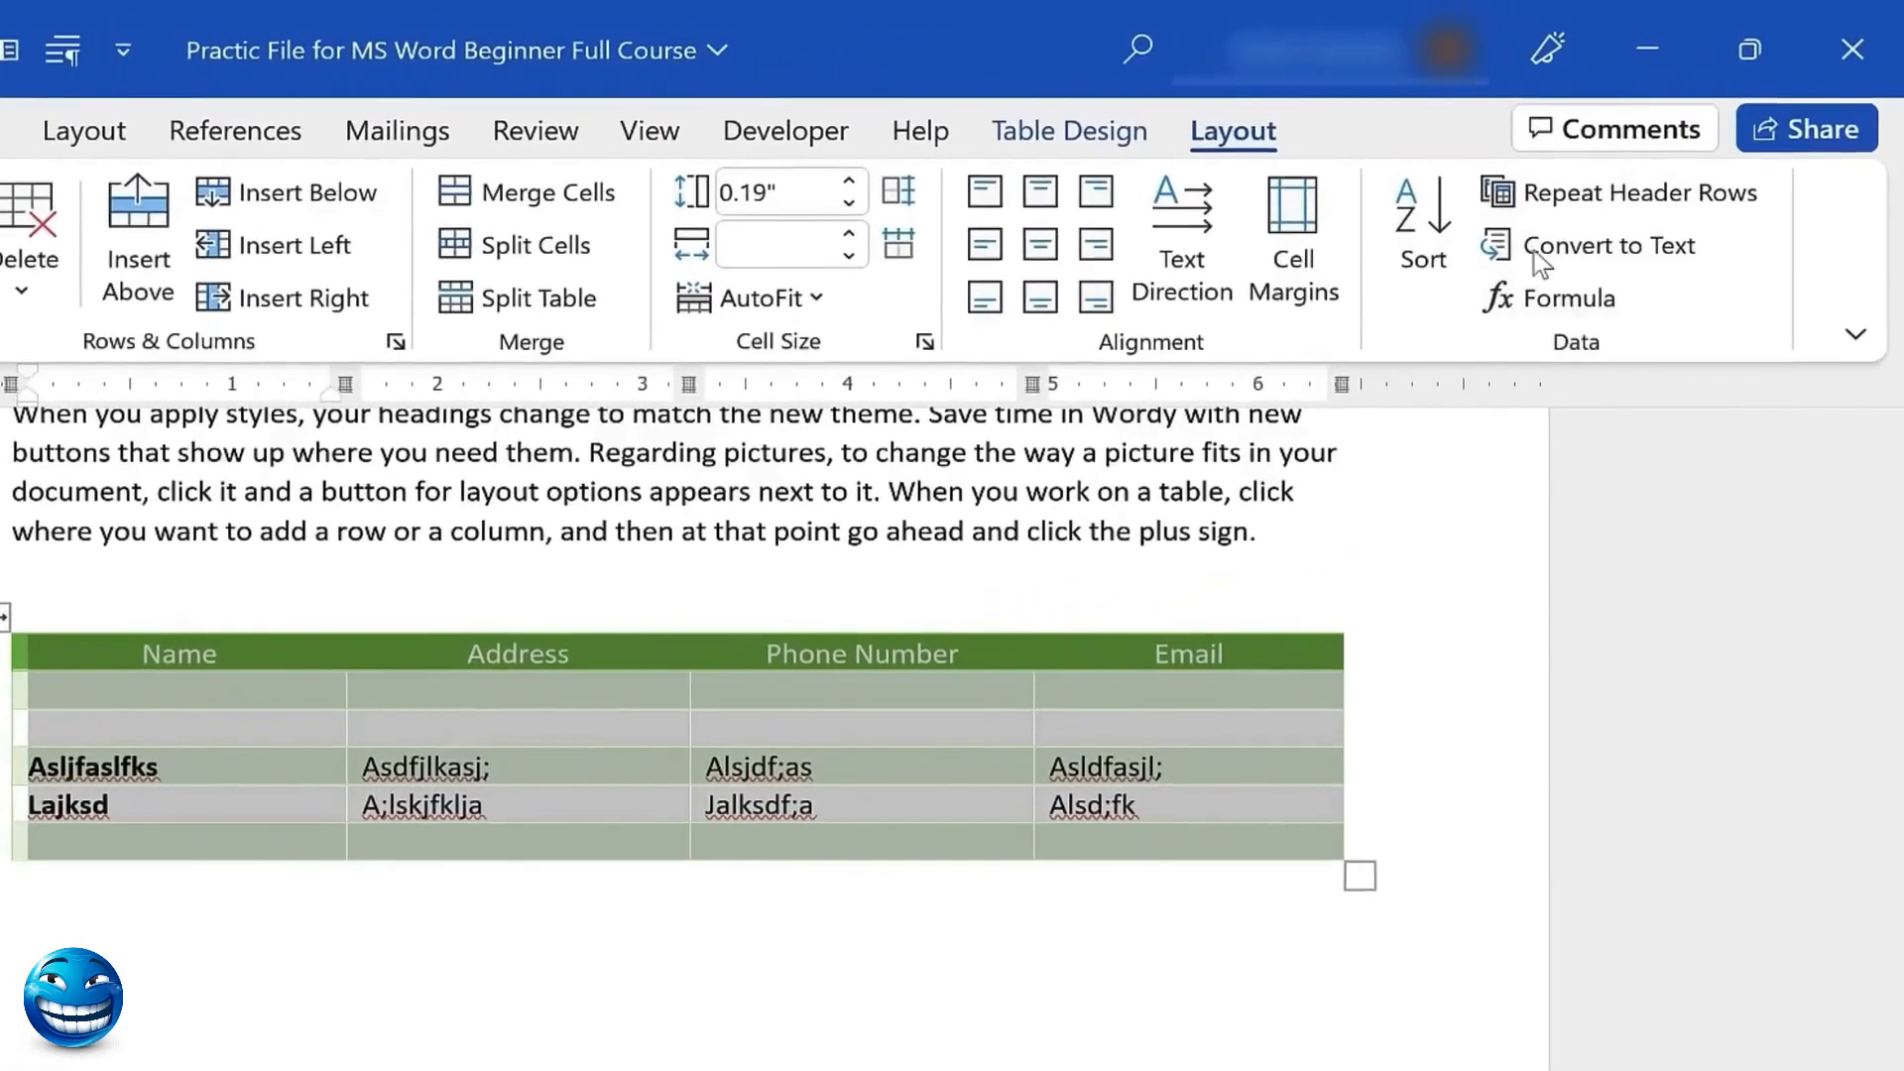
Convert the selected contact table to plain text separated by tabs
{"action": "left_click", "coordinate": [1676, 254]}
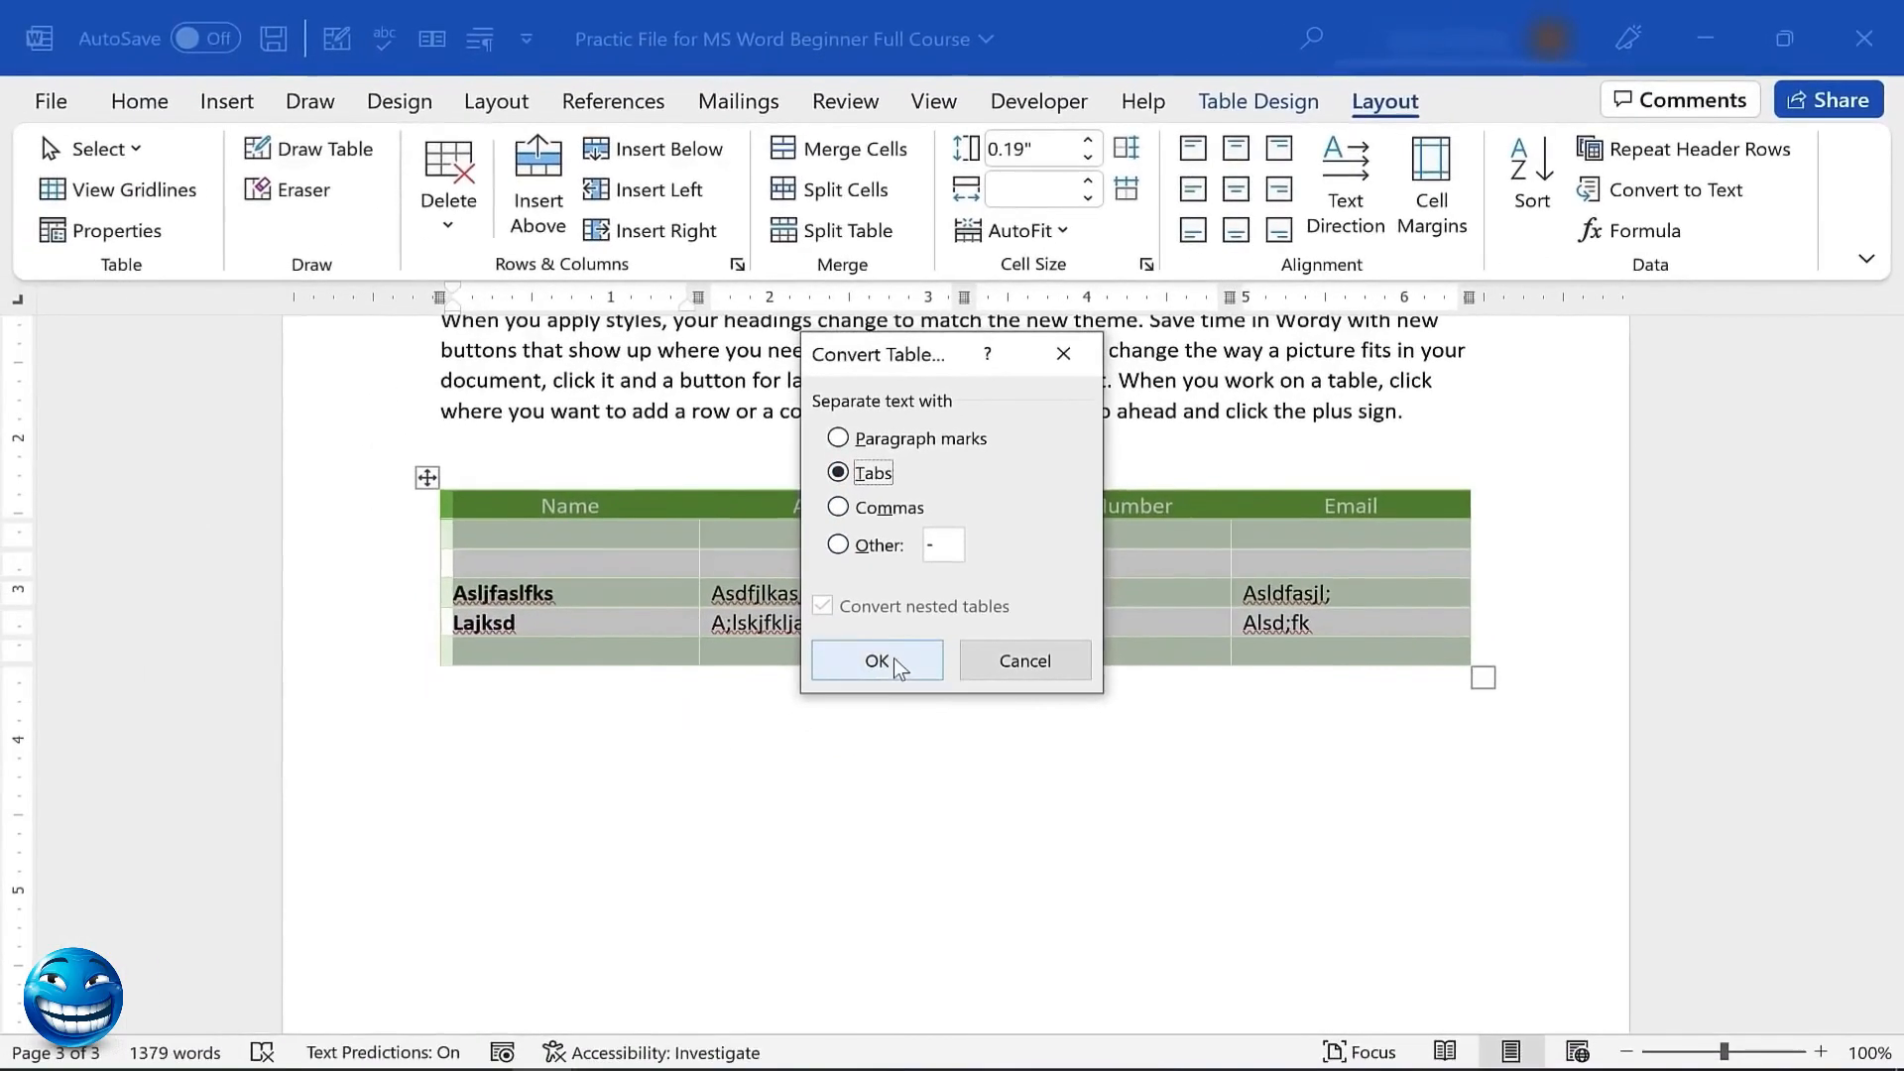
{"action": "left_click", "coordinate": [876, 661]}
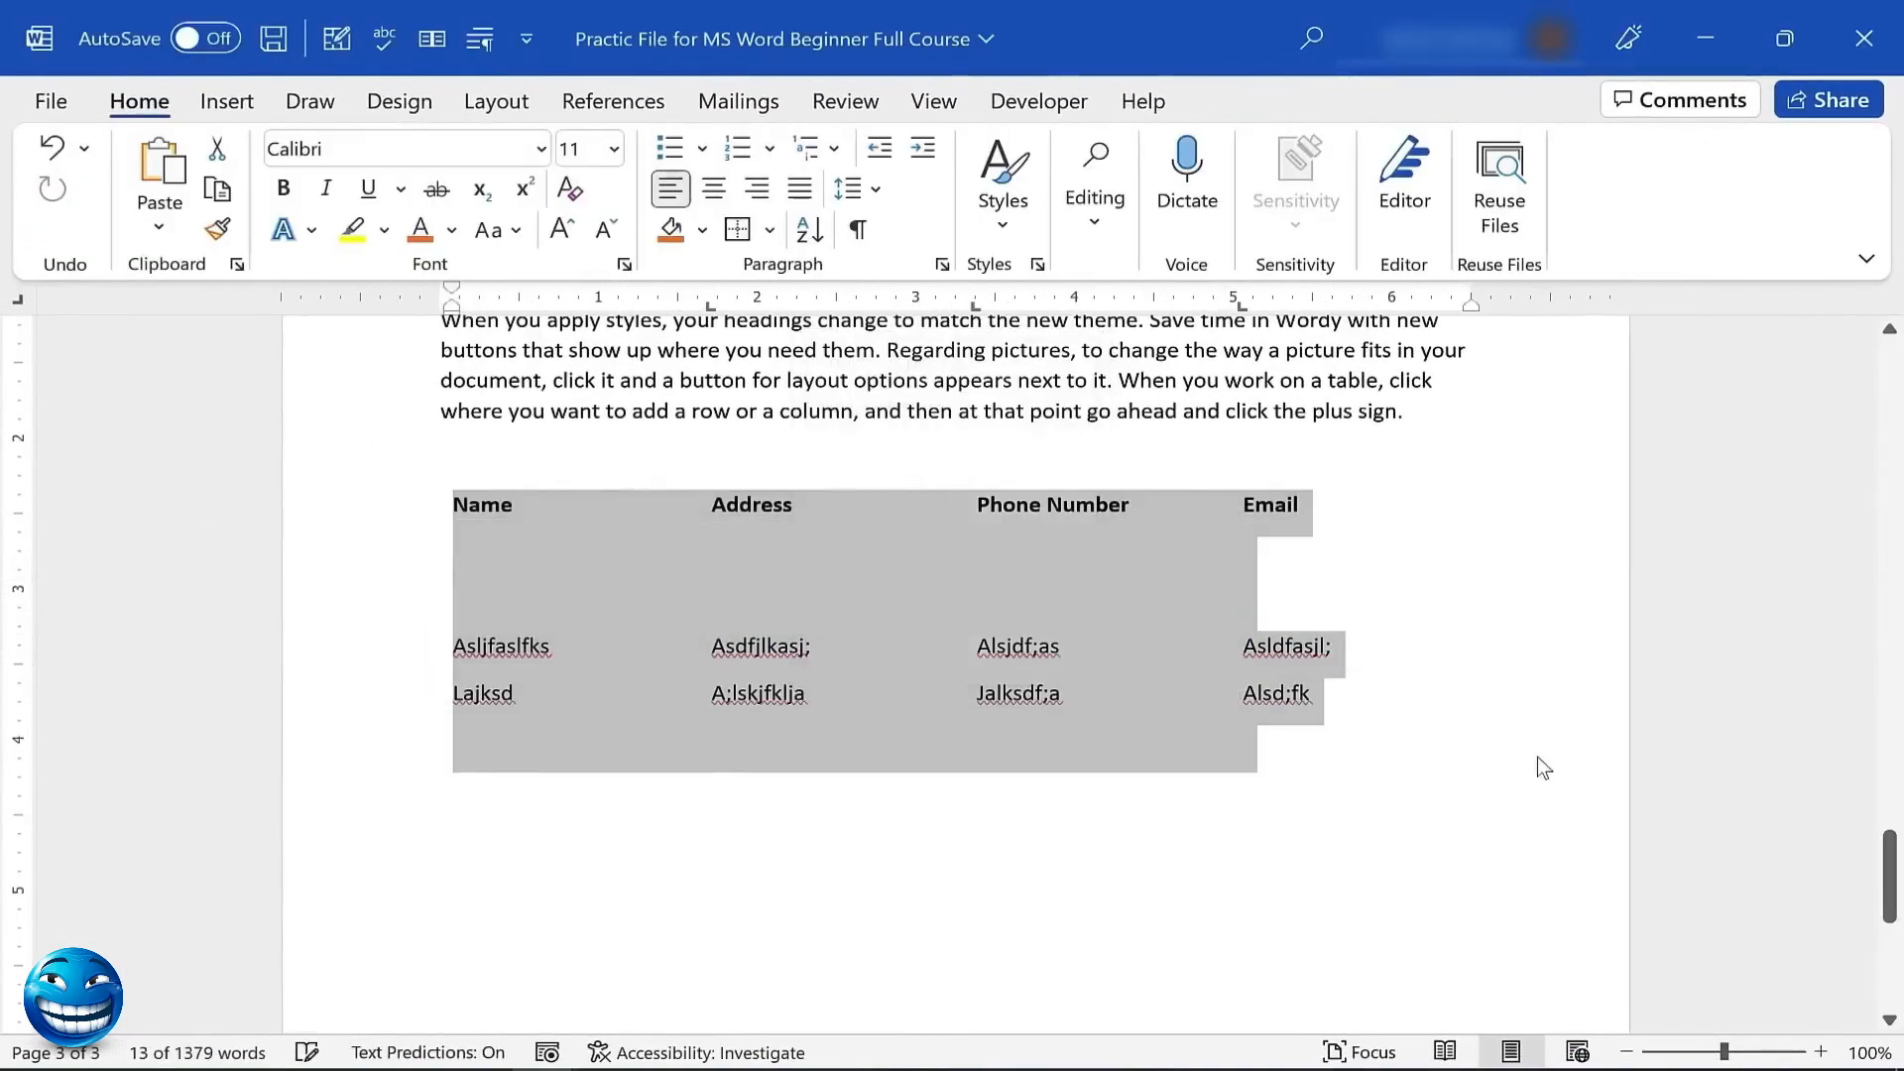
{"action": "left_click", "coordinate": [1538, 769]}
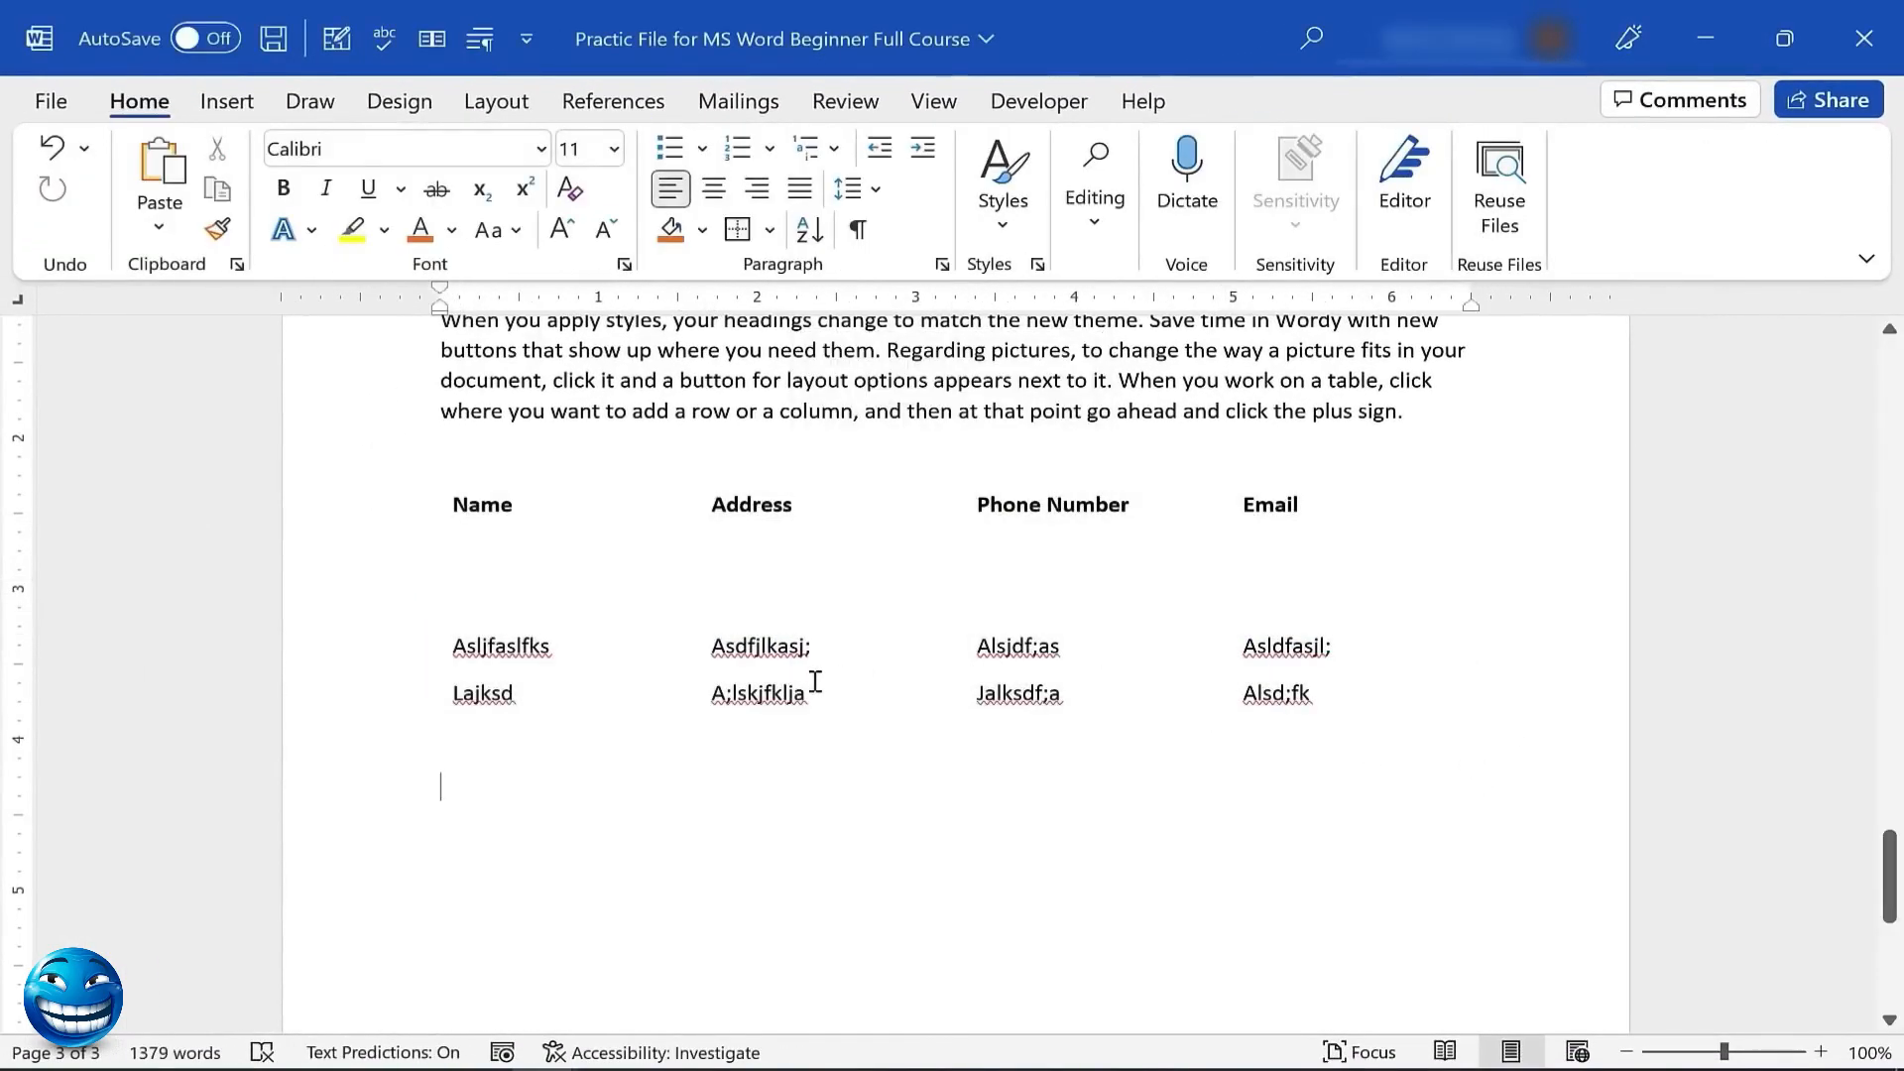
Convert the tab-separated contact lines, from the headings to the last filled row, back into a four-column table
{"action": "left_click_drag", "start_coordinate": [446, 504], "coordinate": [1359, 700]}
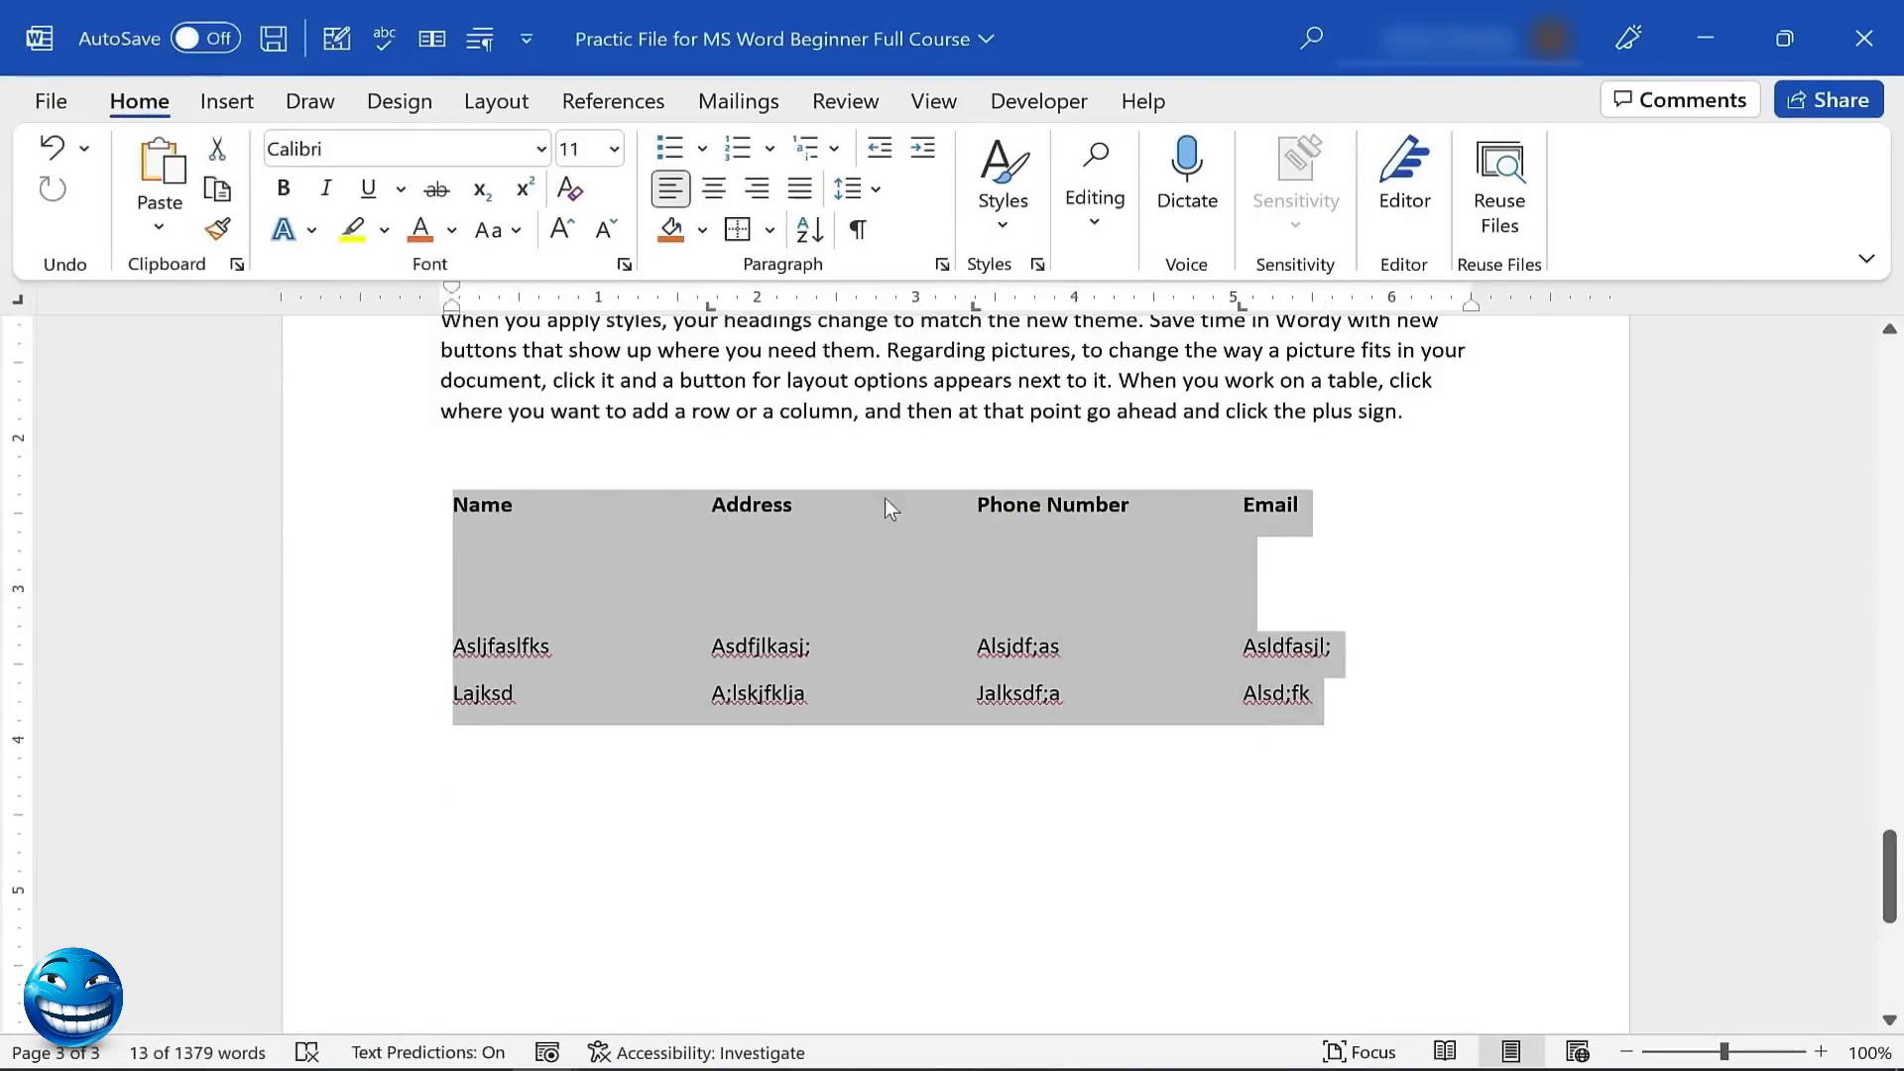
{"action": "left_click", "coordinate": [227, 101]}
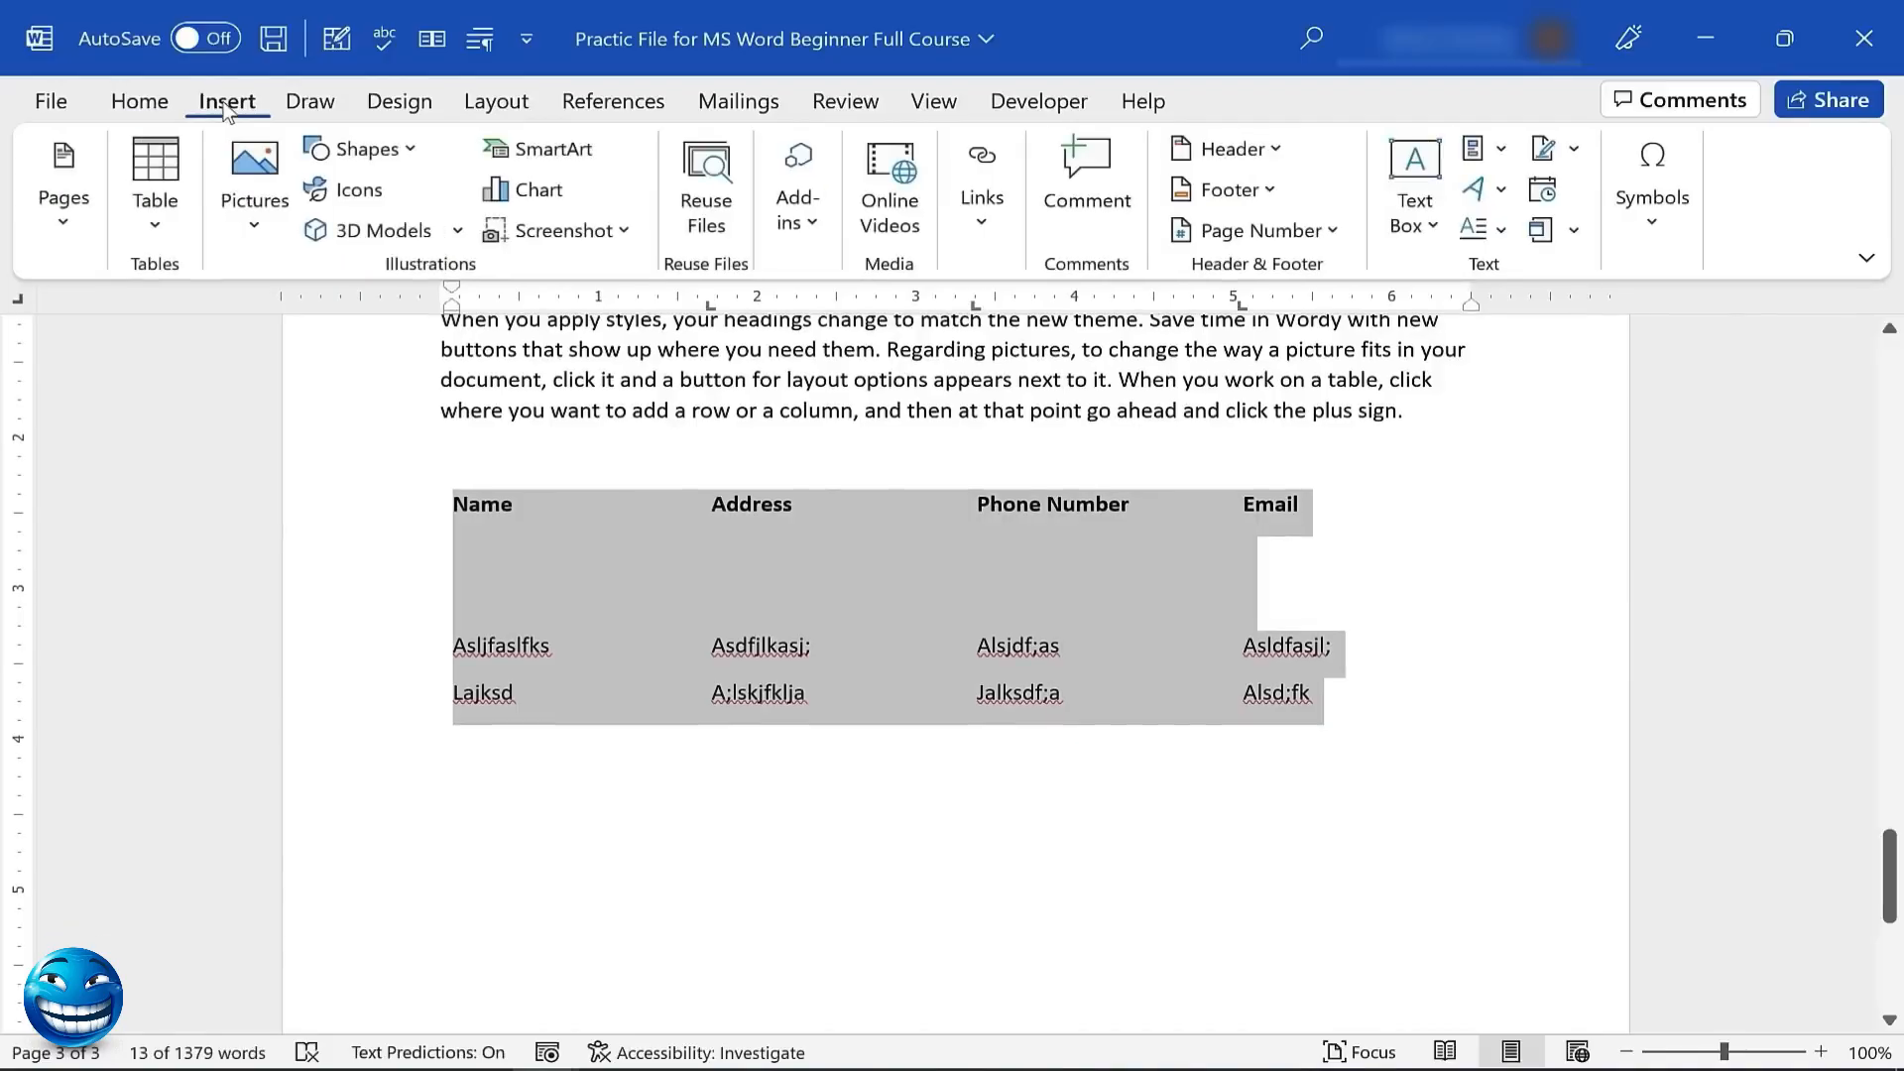
{"action": "left_click", "coordinate": [156, 203]}
{"action": "left_click", "coordinate": [216, 671]}
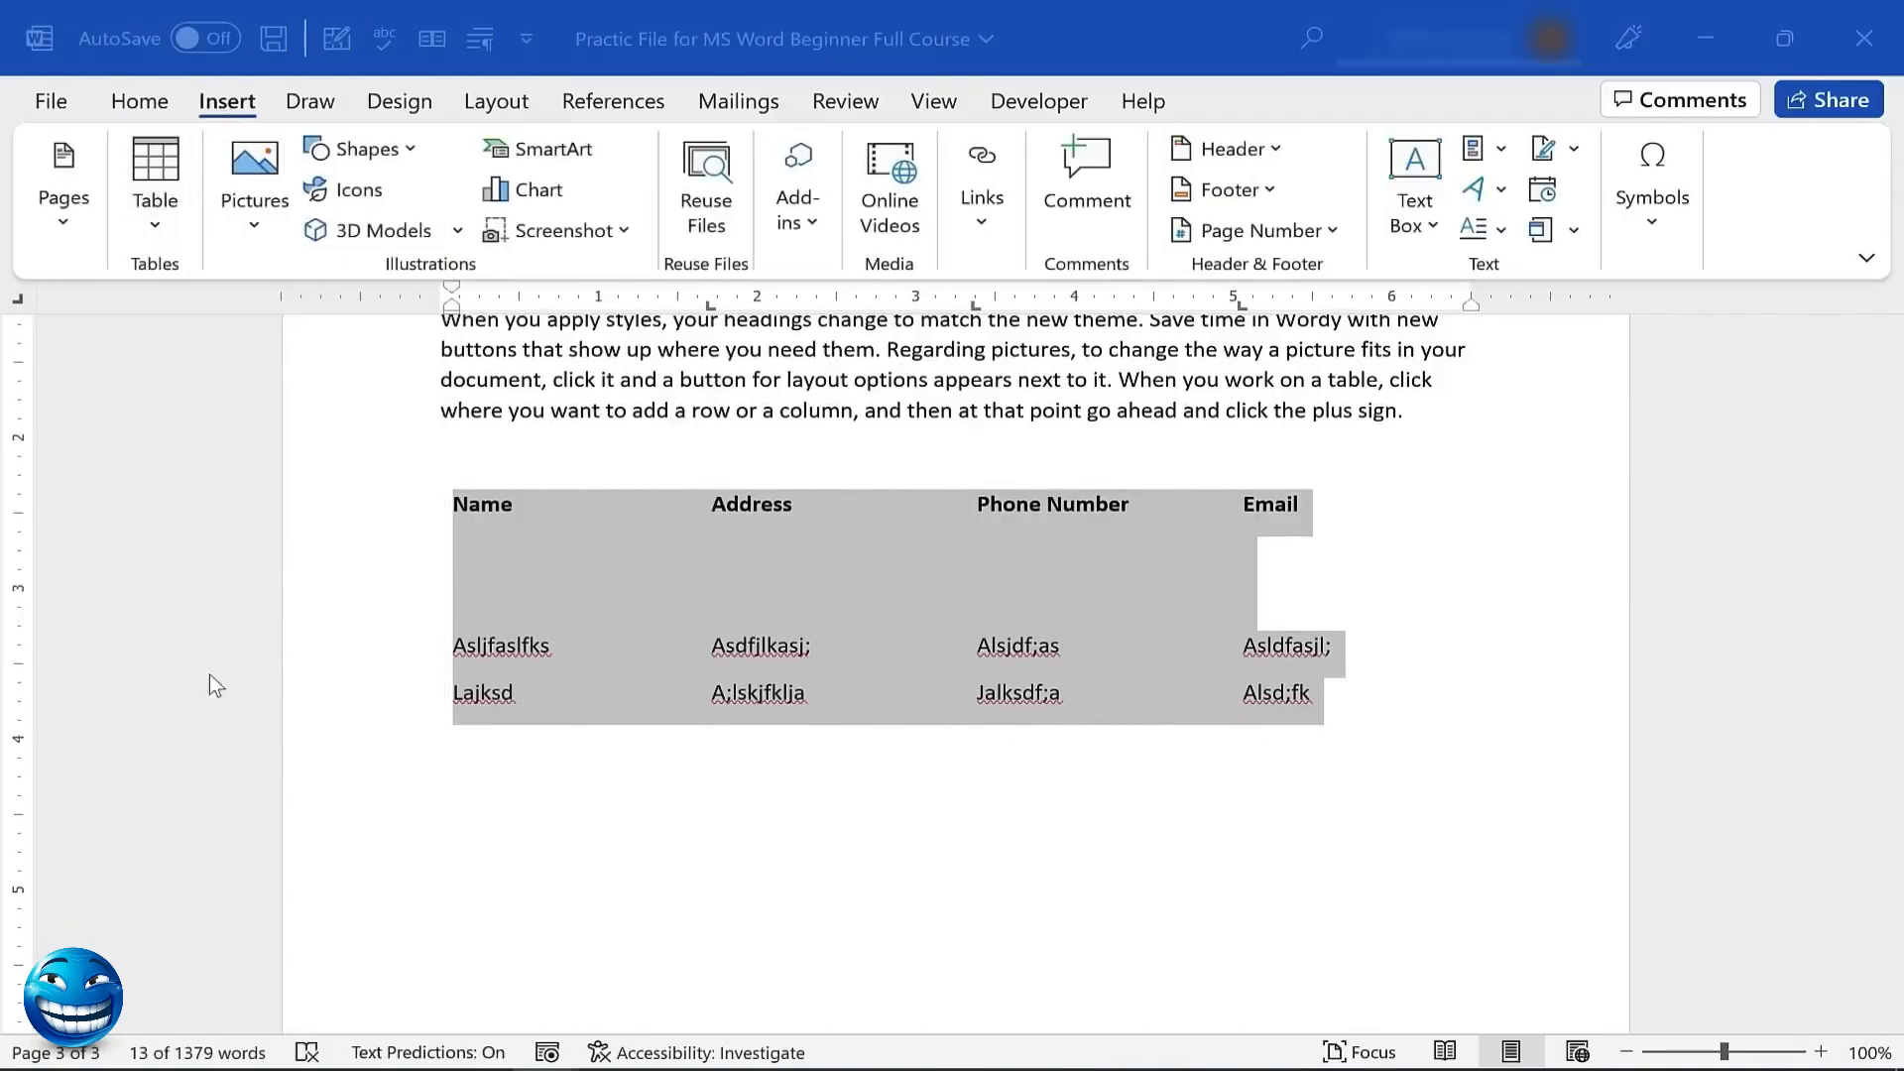
{"action": "left_click", "coordinate": [925, 751]}
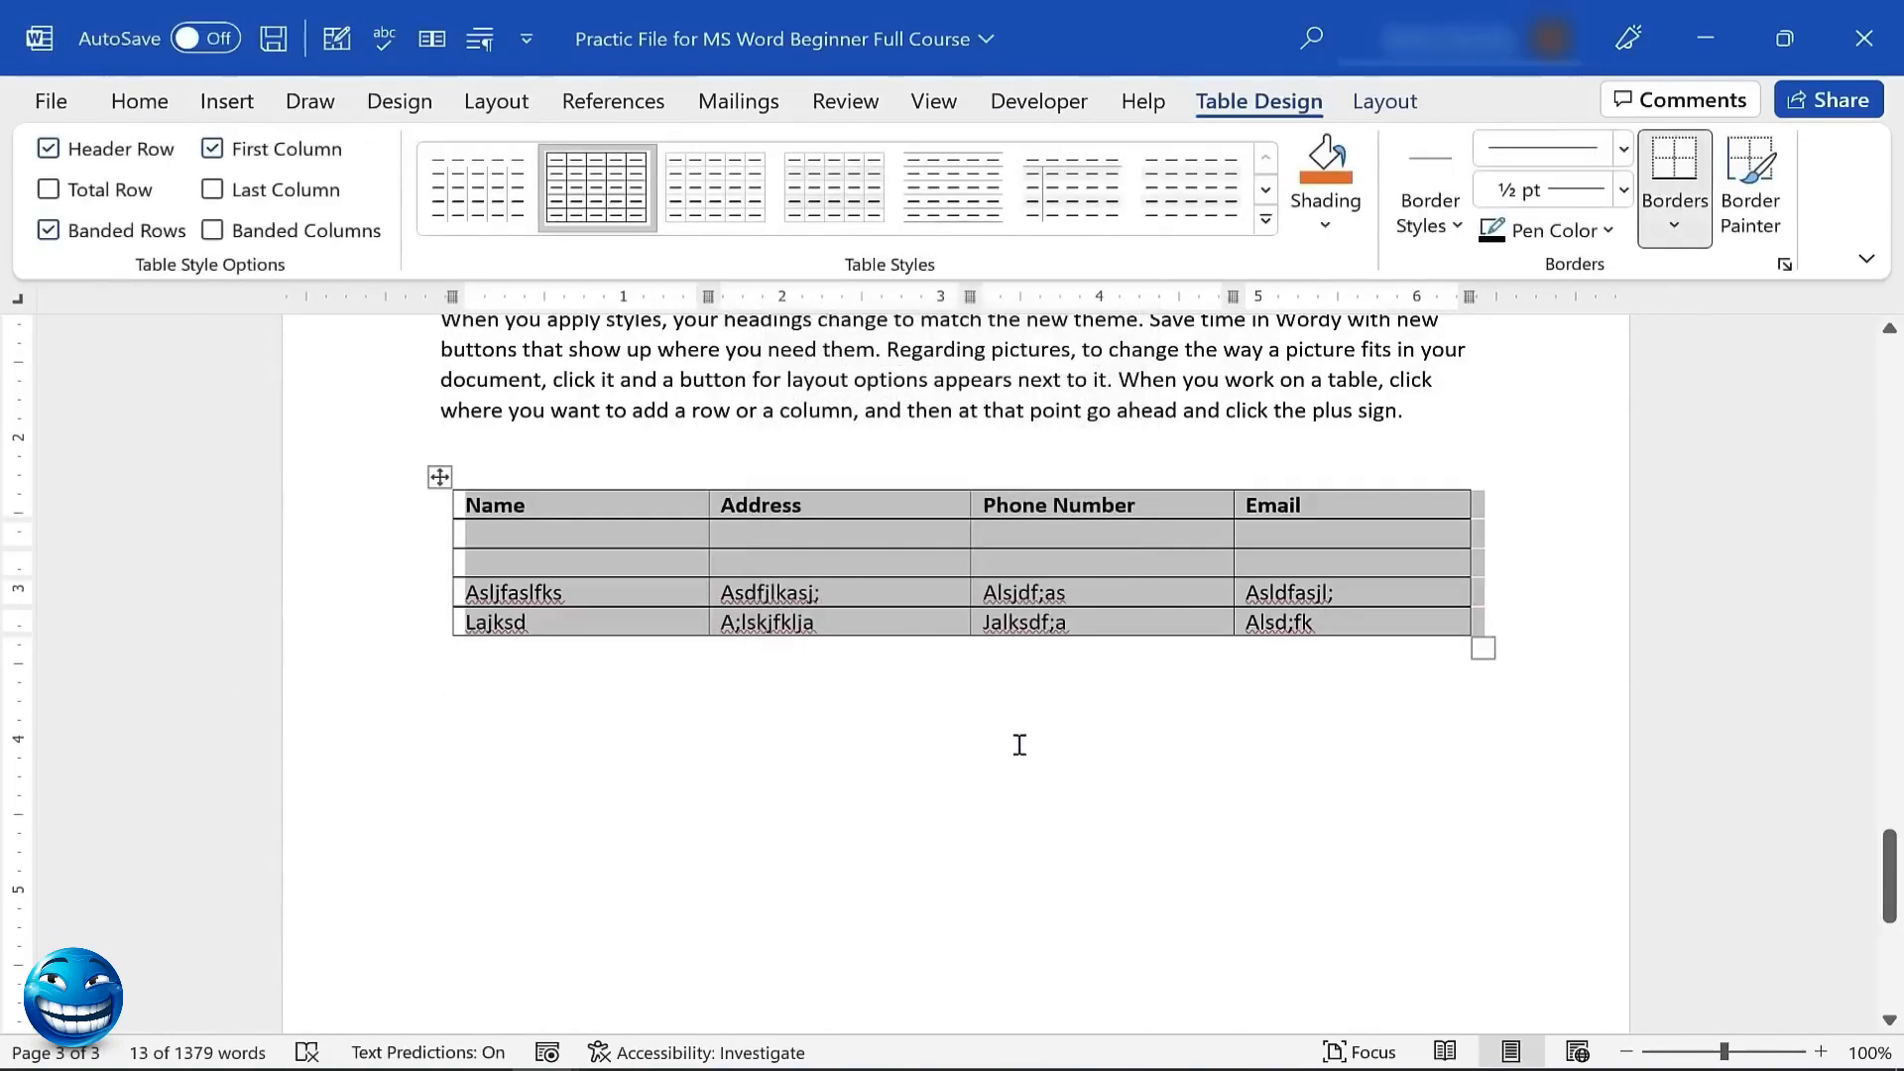
{"action": "left_click", "coordinate": [939, 823]}
Convert the "Themes and styles" paragraph directly above the contact table into a table, splitting its text at the commas
{"action": "scroll", "coordinate": [940, 826], "scroll_direction": "up", "scroll_amount": 2}
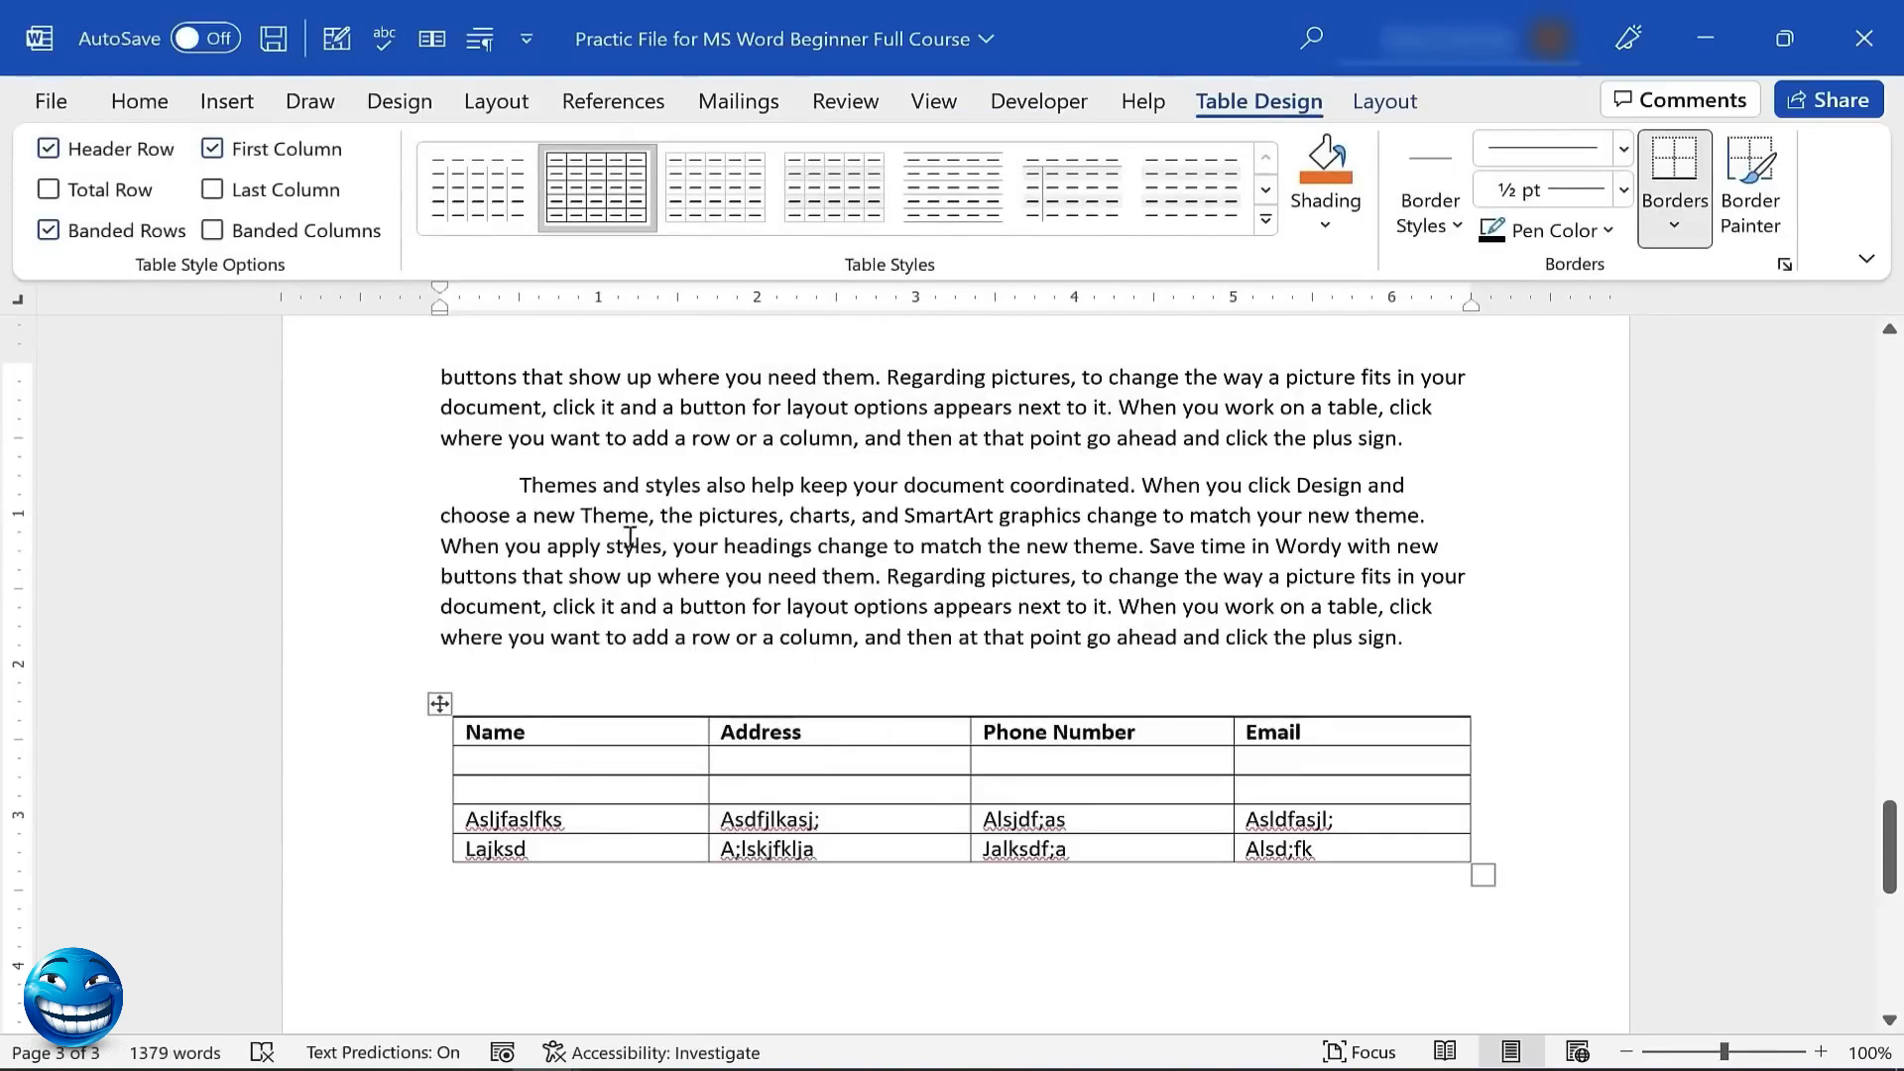
{"action": "left_click_drag", "start_coordinate": [528, 483], "coordinate": [1431, 660]}
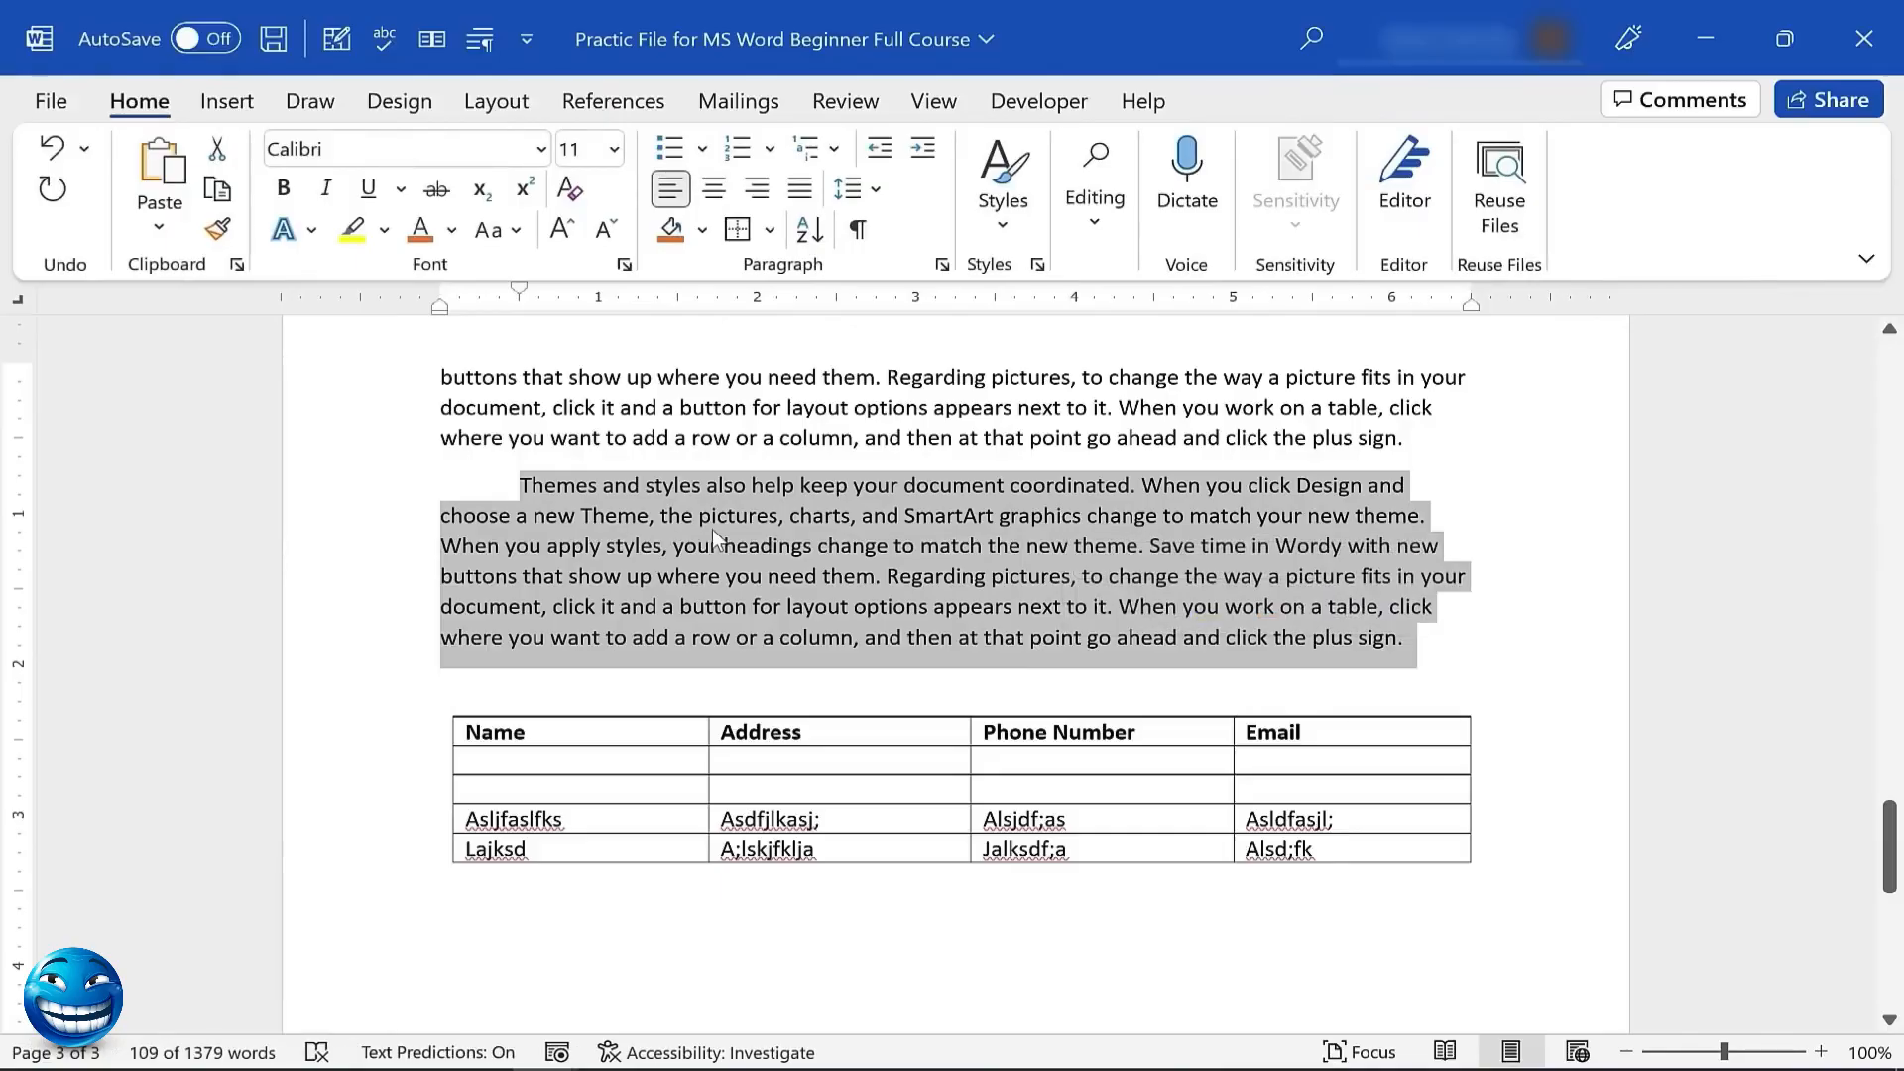
{"action": "left_click", "coordinate": [232, 104]}
{"action": "left_click", "coordinate": [164, 236]}
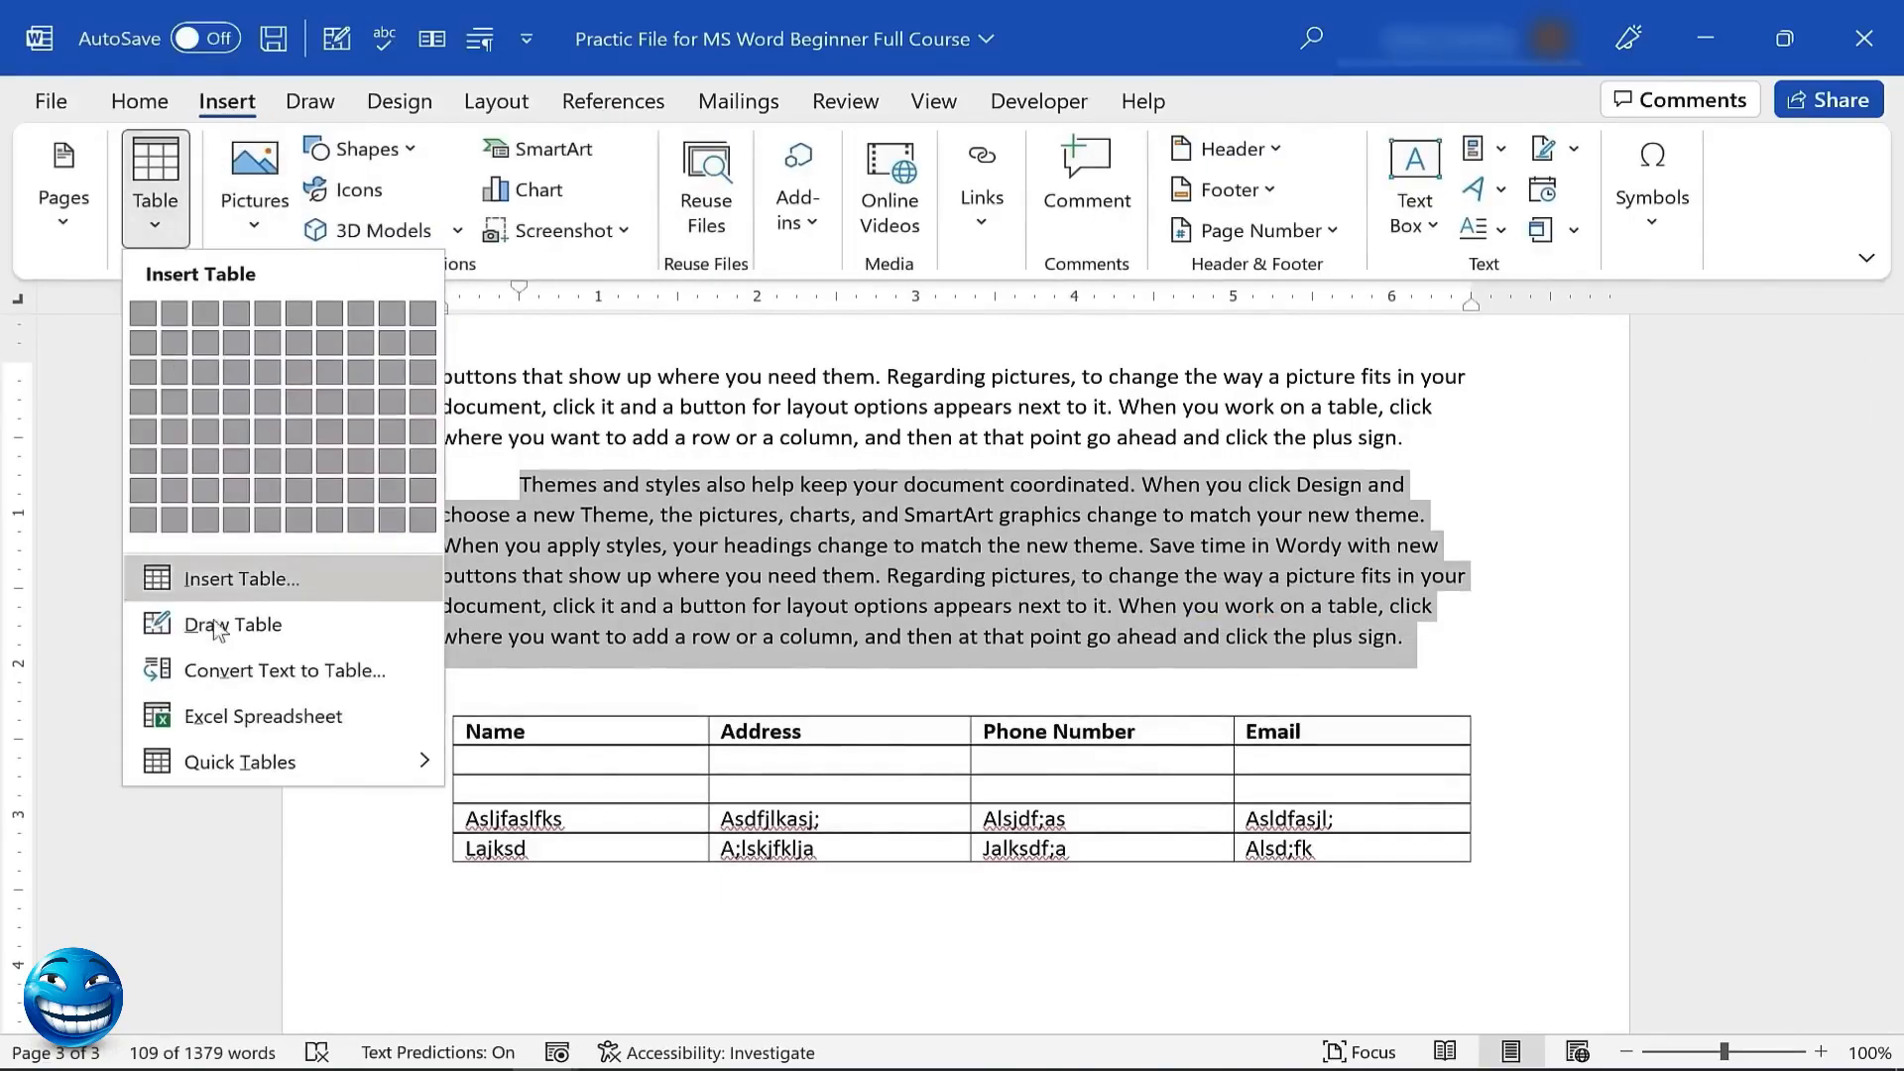
{"action": "left_click", "coordinate": [234, 681]}
{"action": "left_click", "coordinate": [922, 745]}
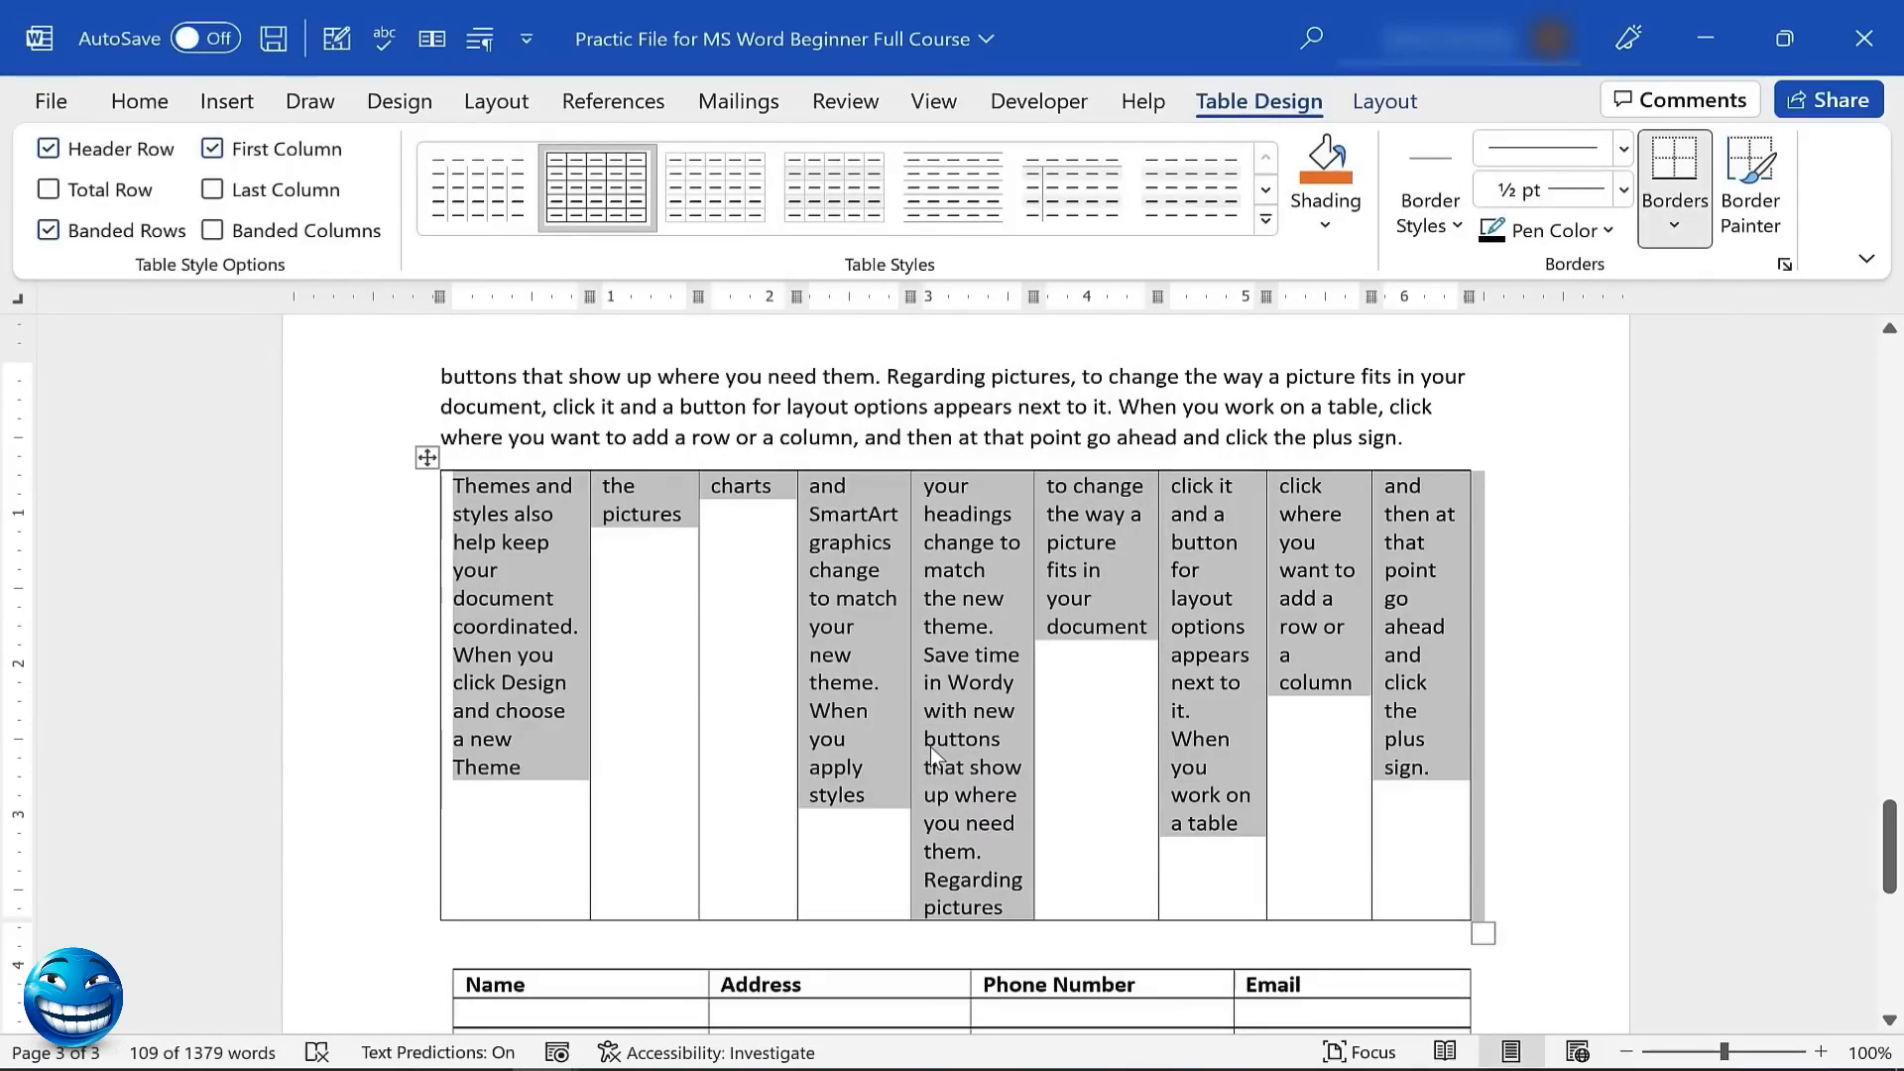
Undo the paragraph and table conversions back to the green-styled contact table
{"action": "key", "text": "ctrl+z"}
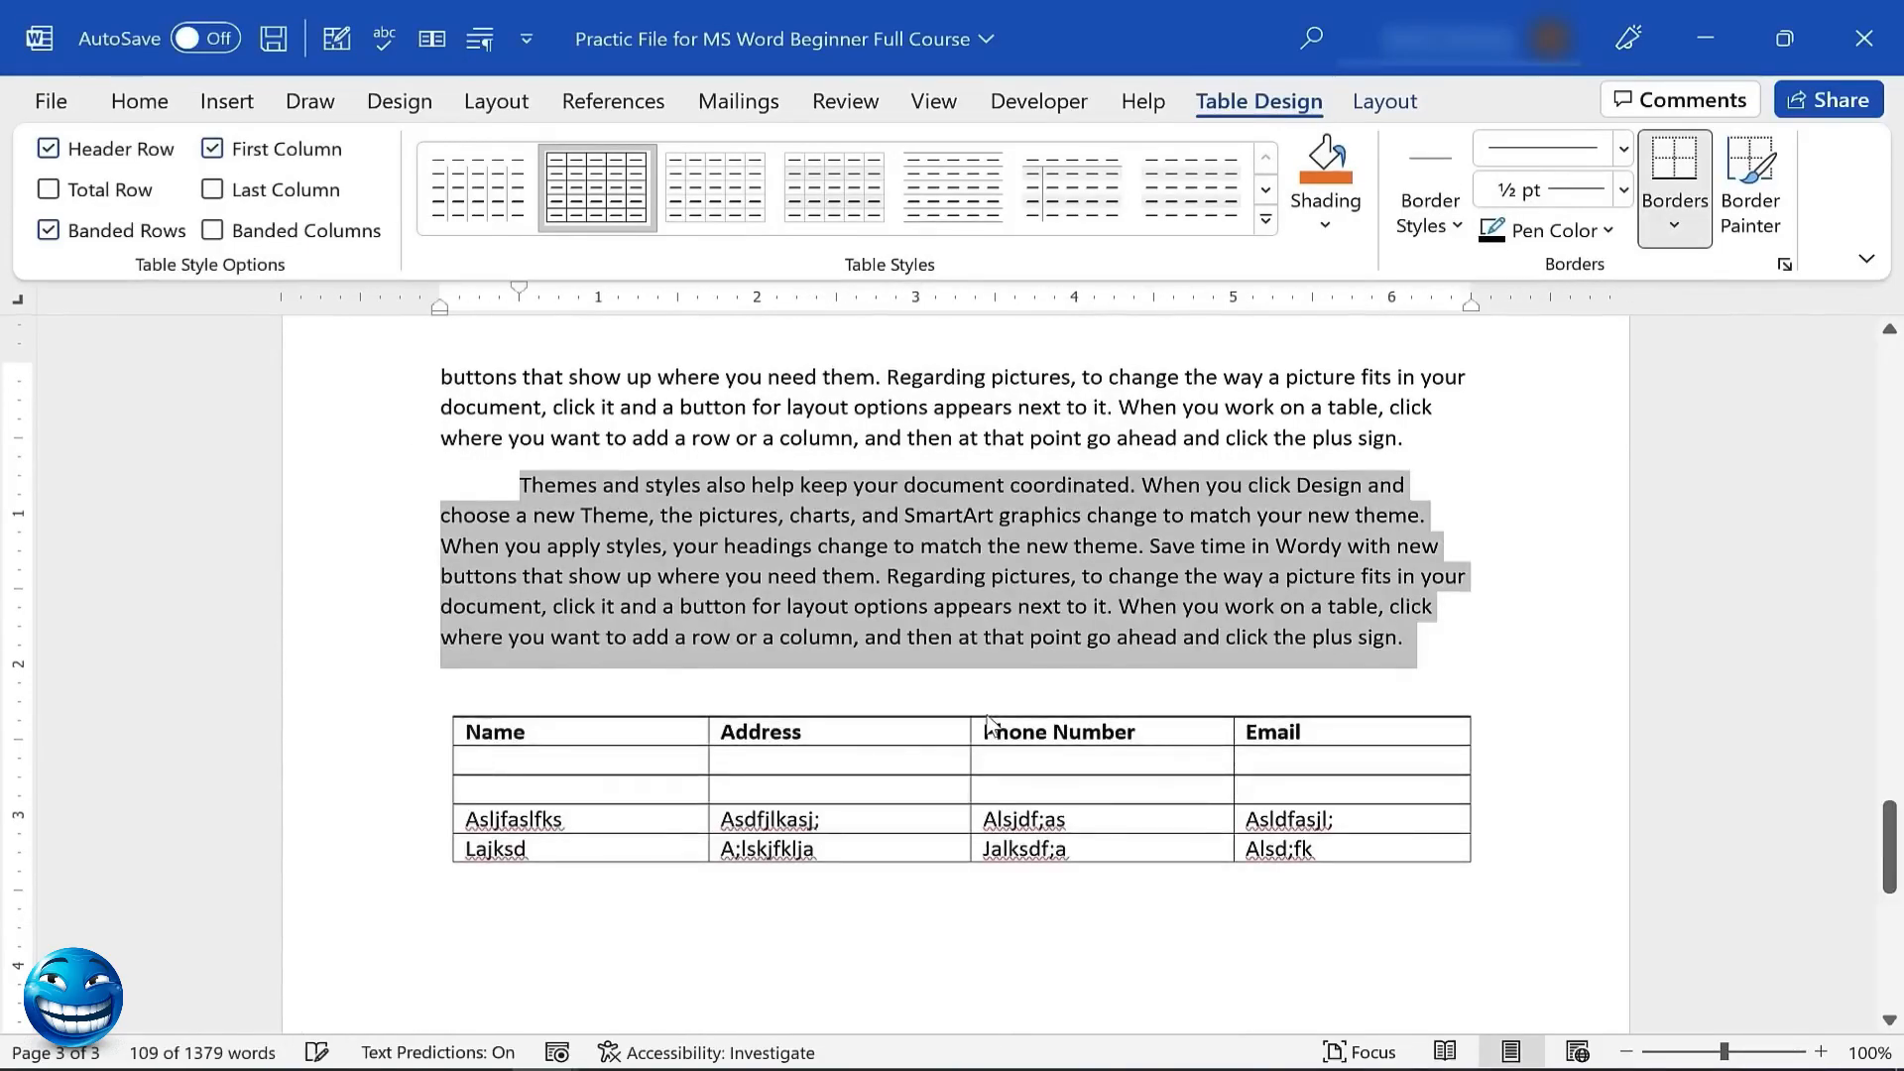
{"action": "key", "text": "ctrl+z"}
{"action": "key", "text": "ctrl+z"}
{"action": "key", "text": "ctrl+z"}
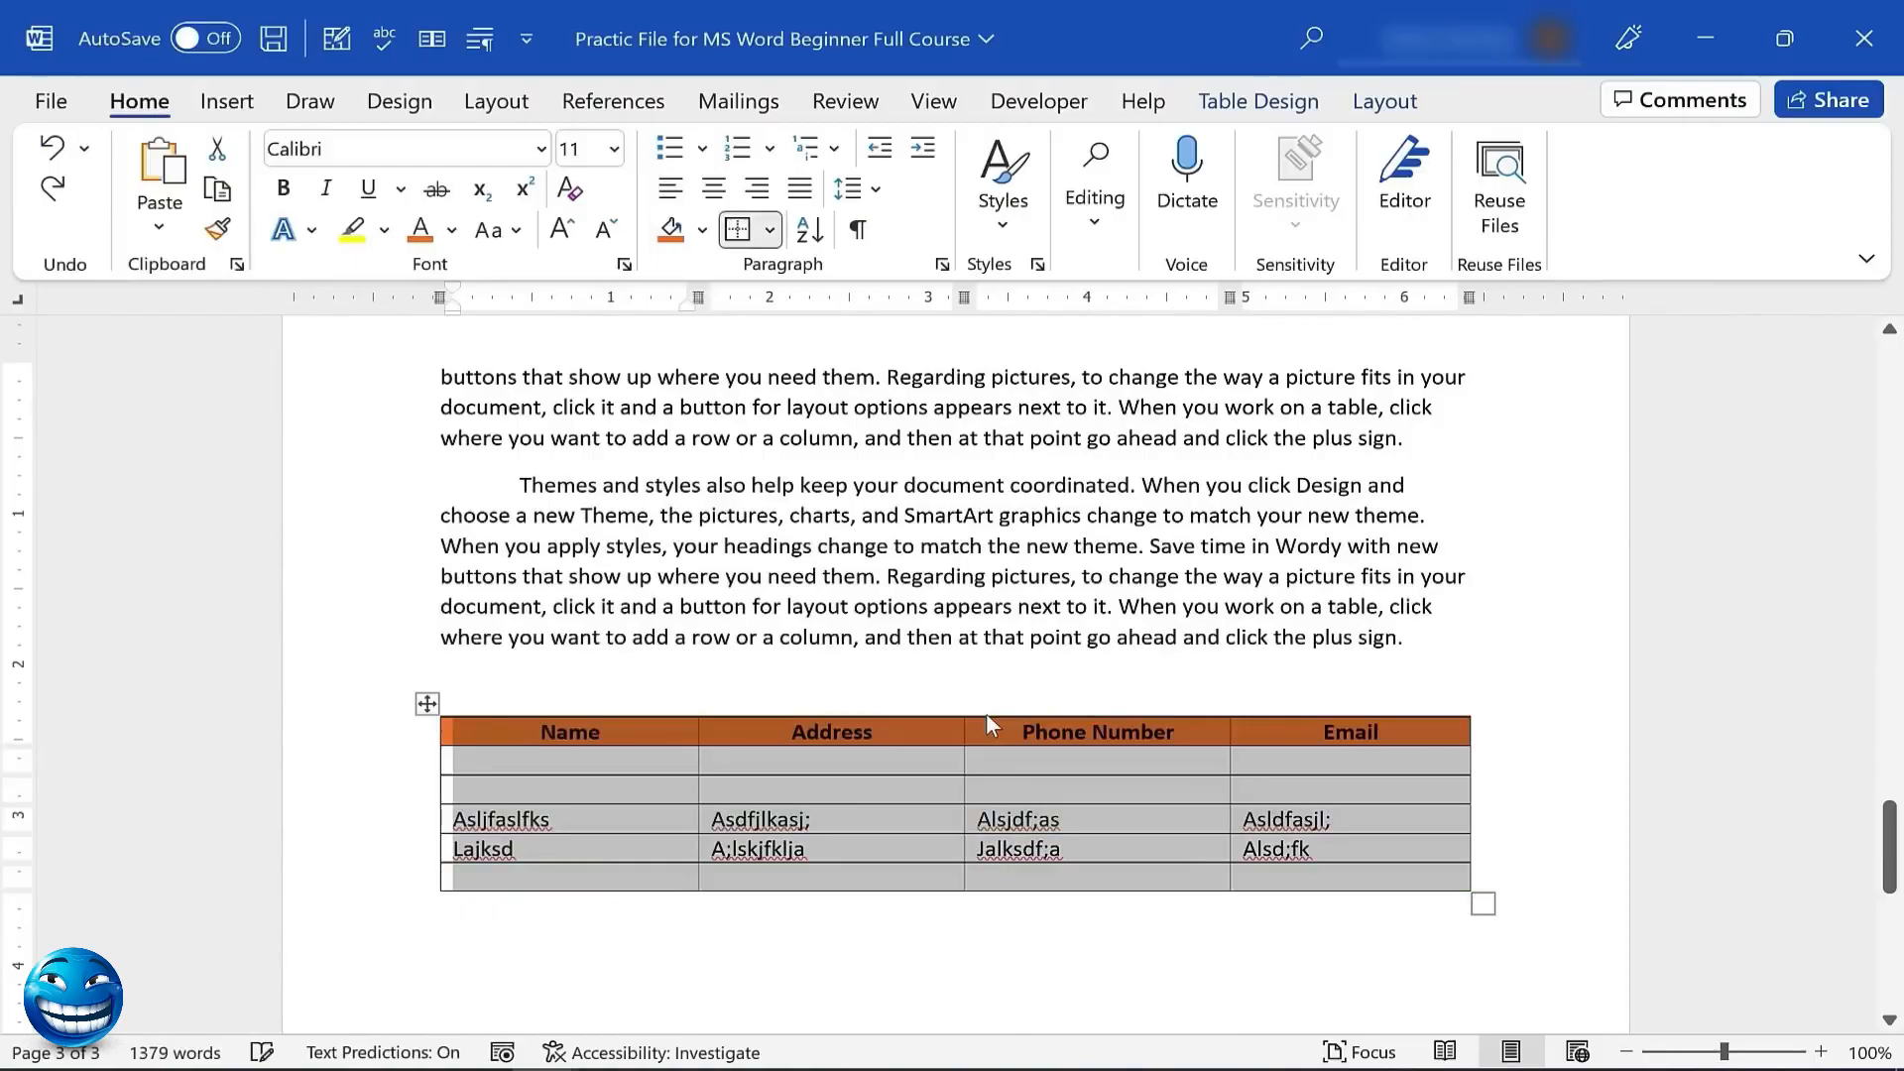
{"action": "key", "text": "ctrl+z"}
{"action": "key", "text": "ctrl+z"}
{"action": "key", "text": "ctrl+z"}
{"action": "key", "text": "ctrl+z"}
{"action": "key", "text": "ctrl+z"}
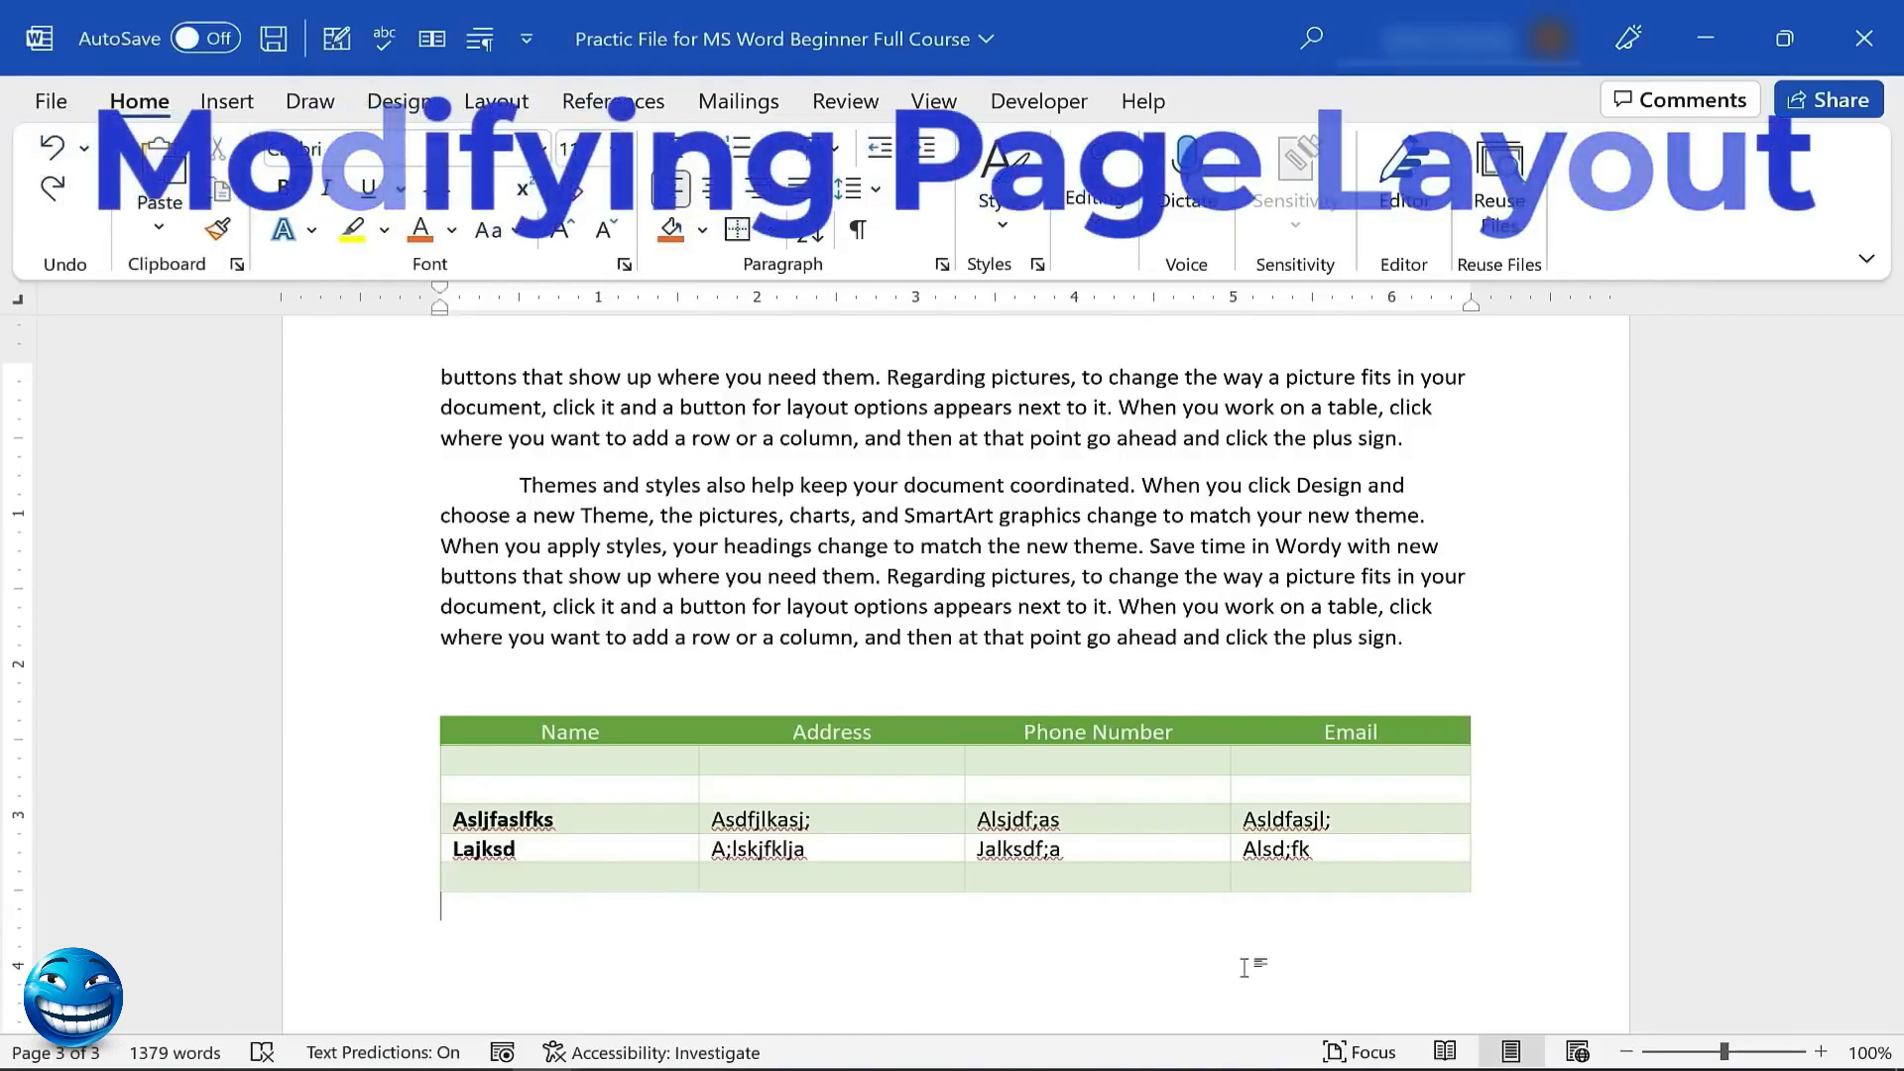
Switch the document to landscape orientation, check how the text and table fit, and restore portrait orientation
{"action": "scroll", "coordinate": [1157, 732], "scroll_direction": "up", "scroll_amount": 3}
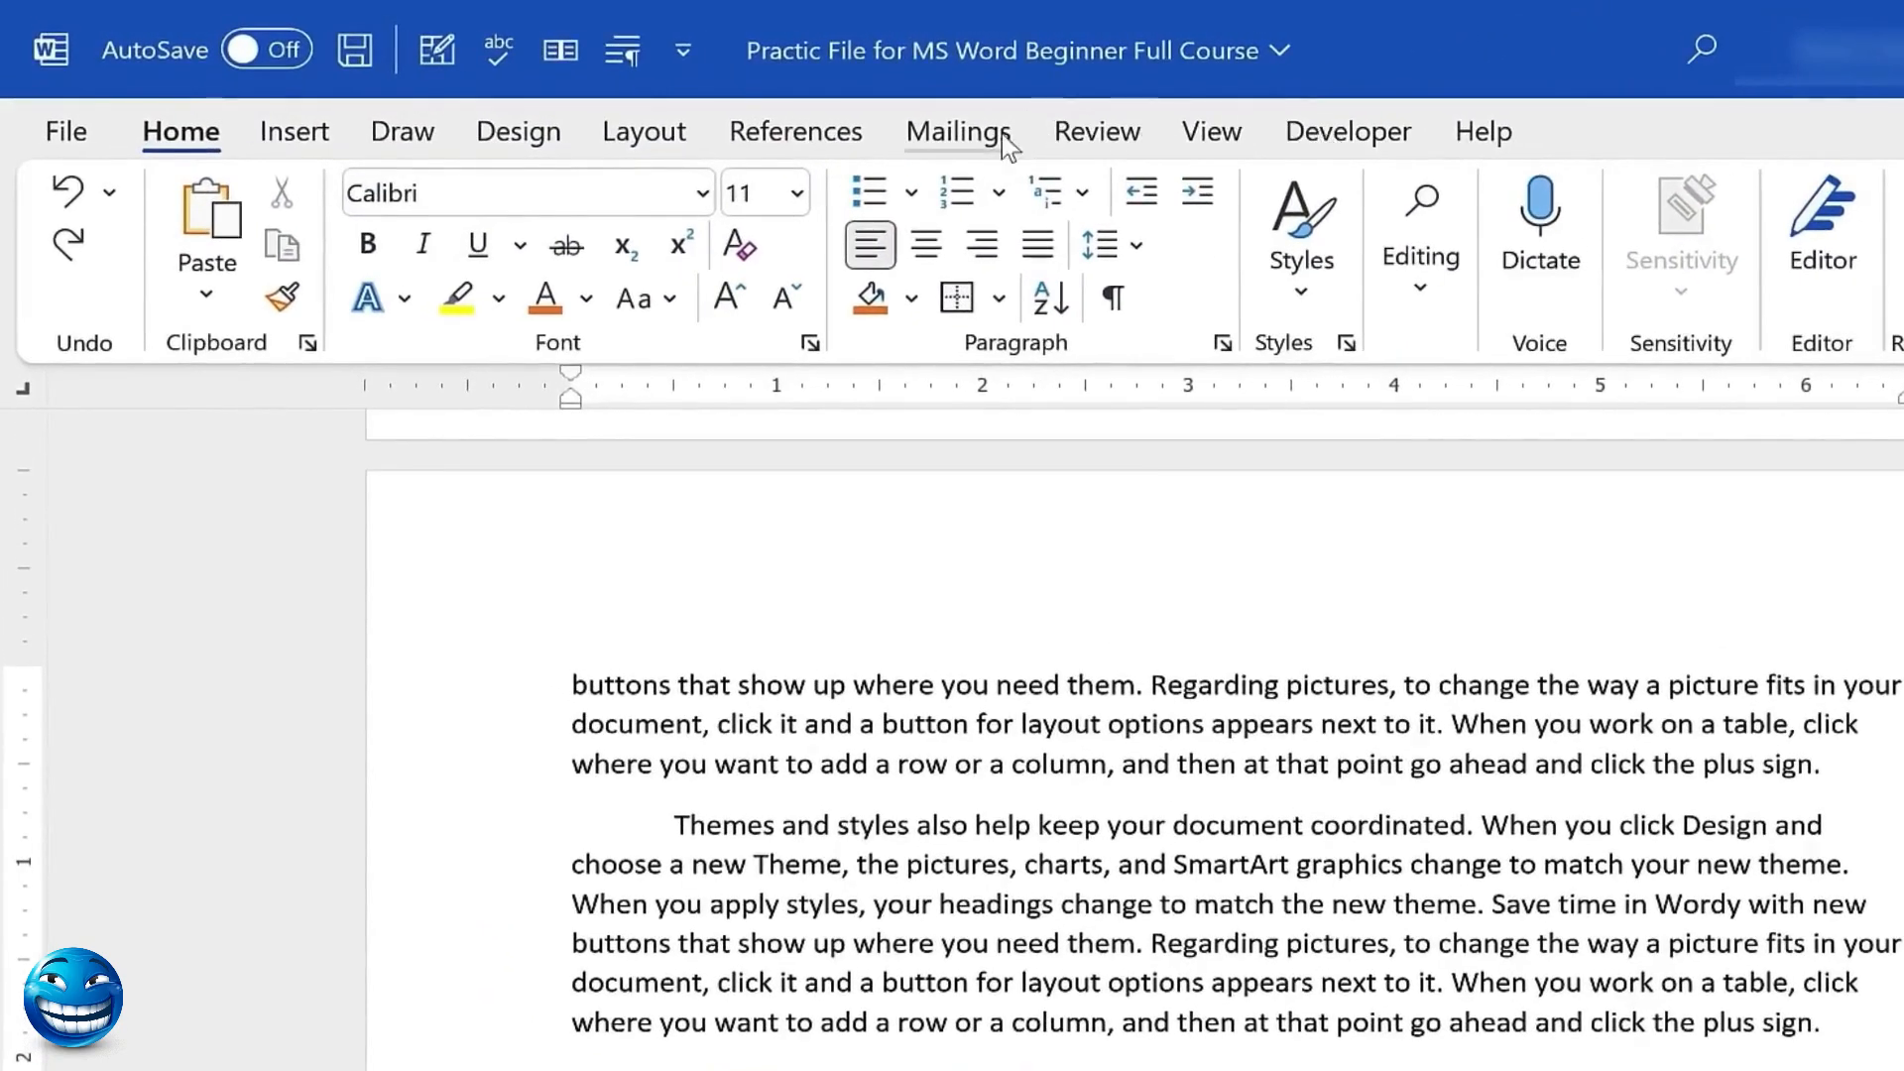
{"action": "left_click", "coordinate": [630, 138]}
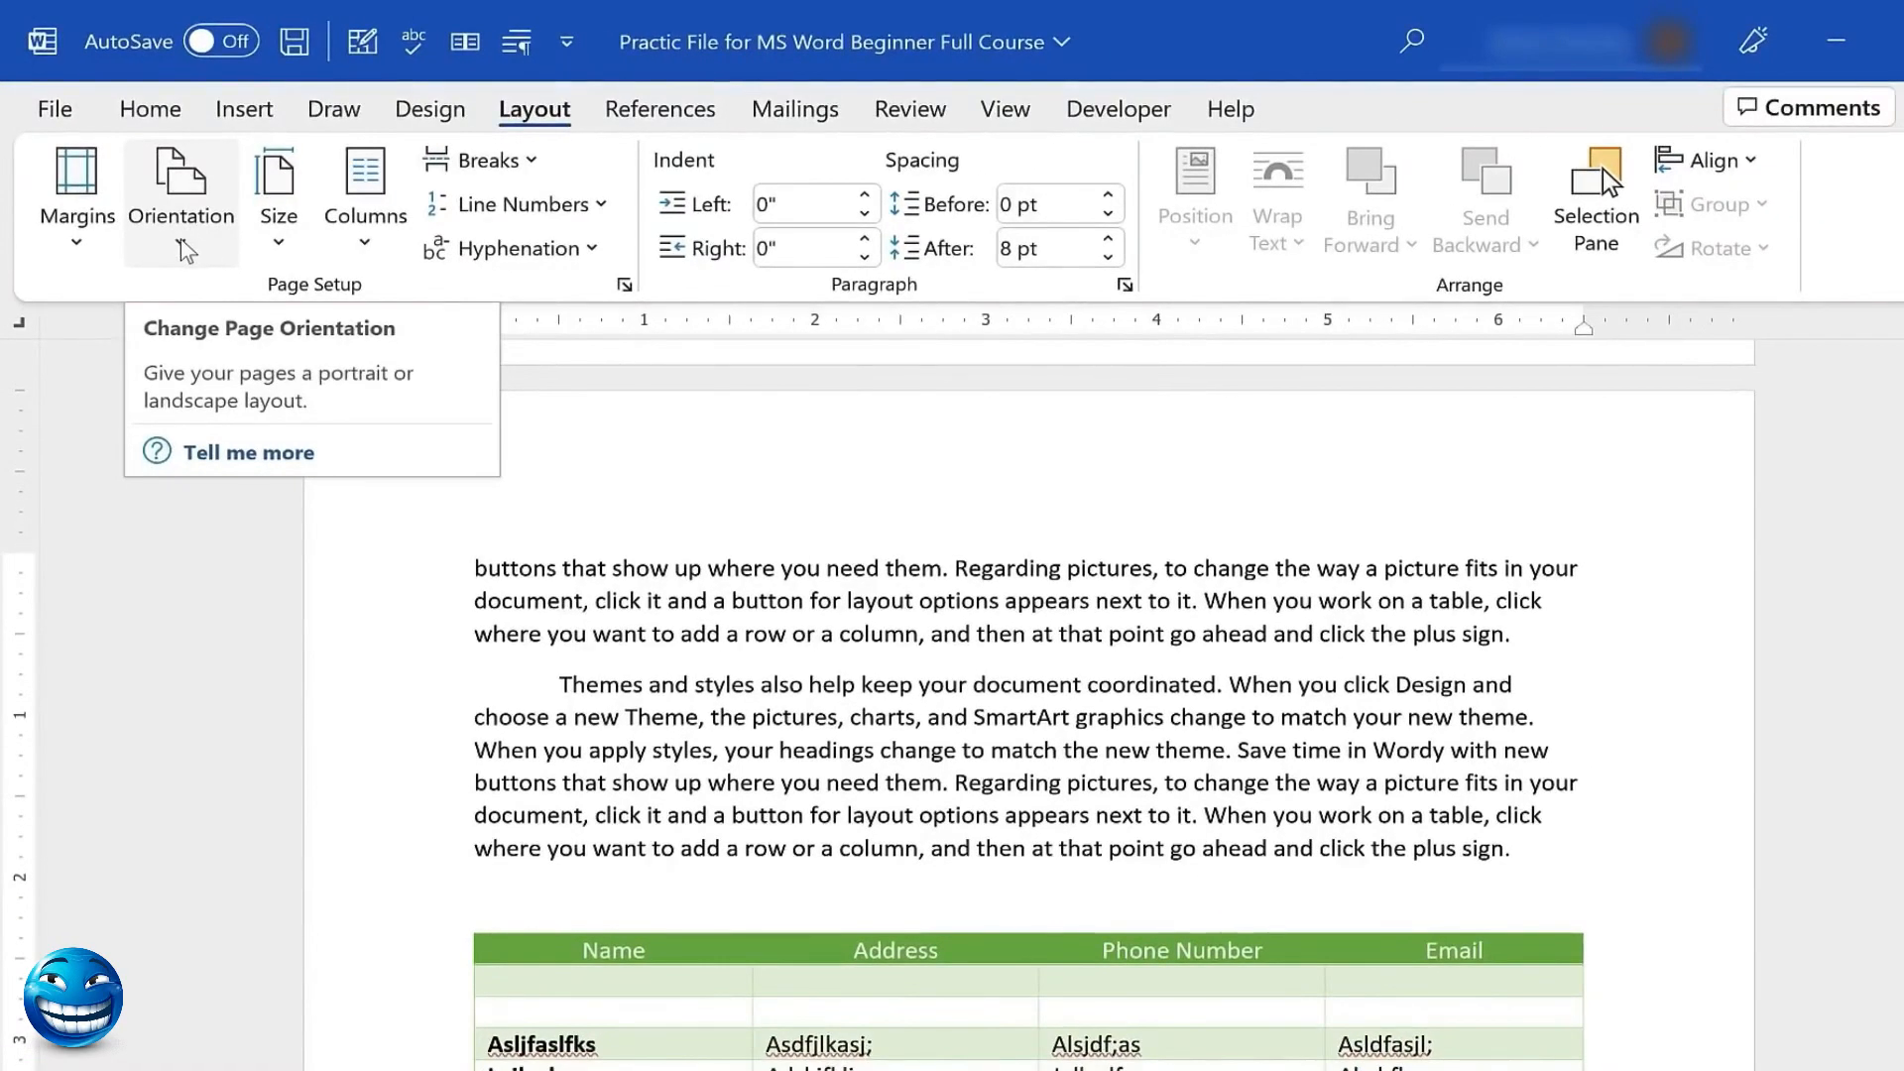
{"action": "left_click", "coordinate": [188, 248]}
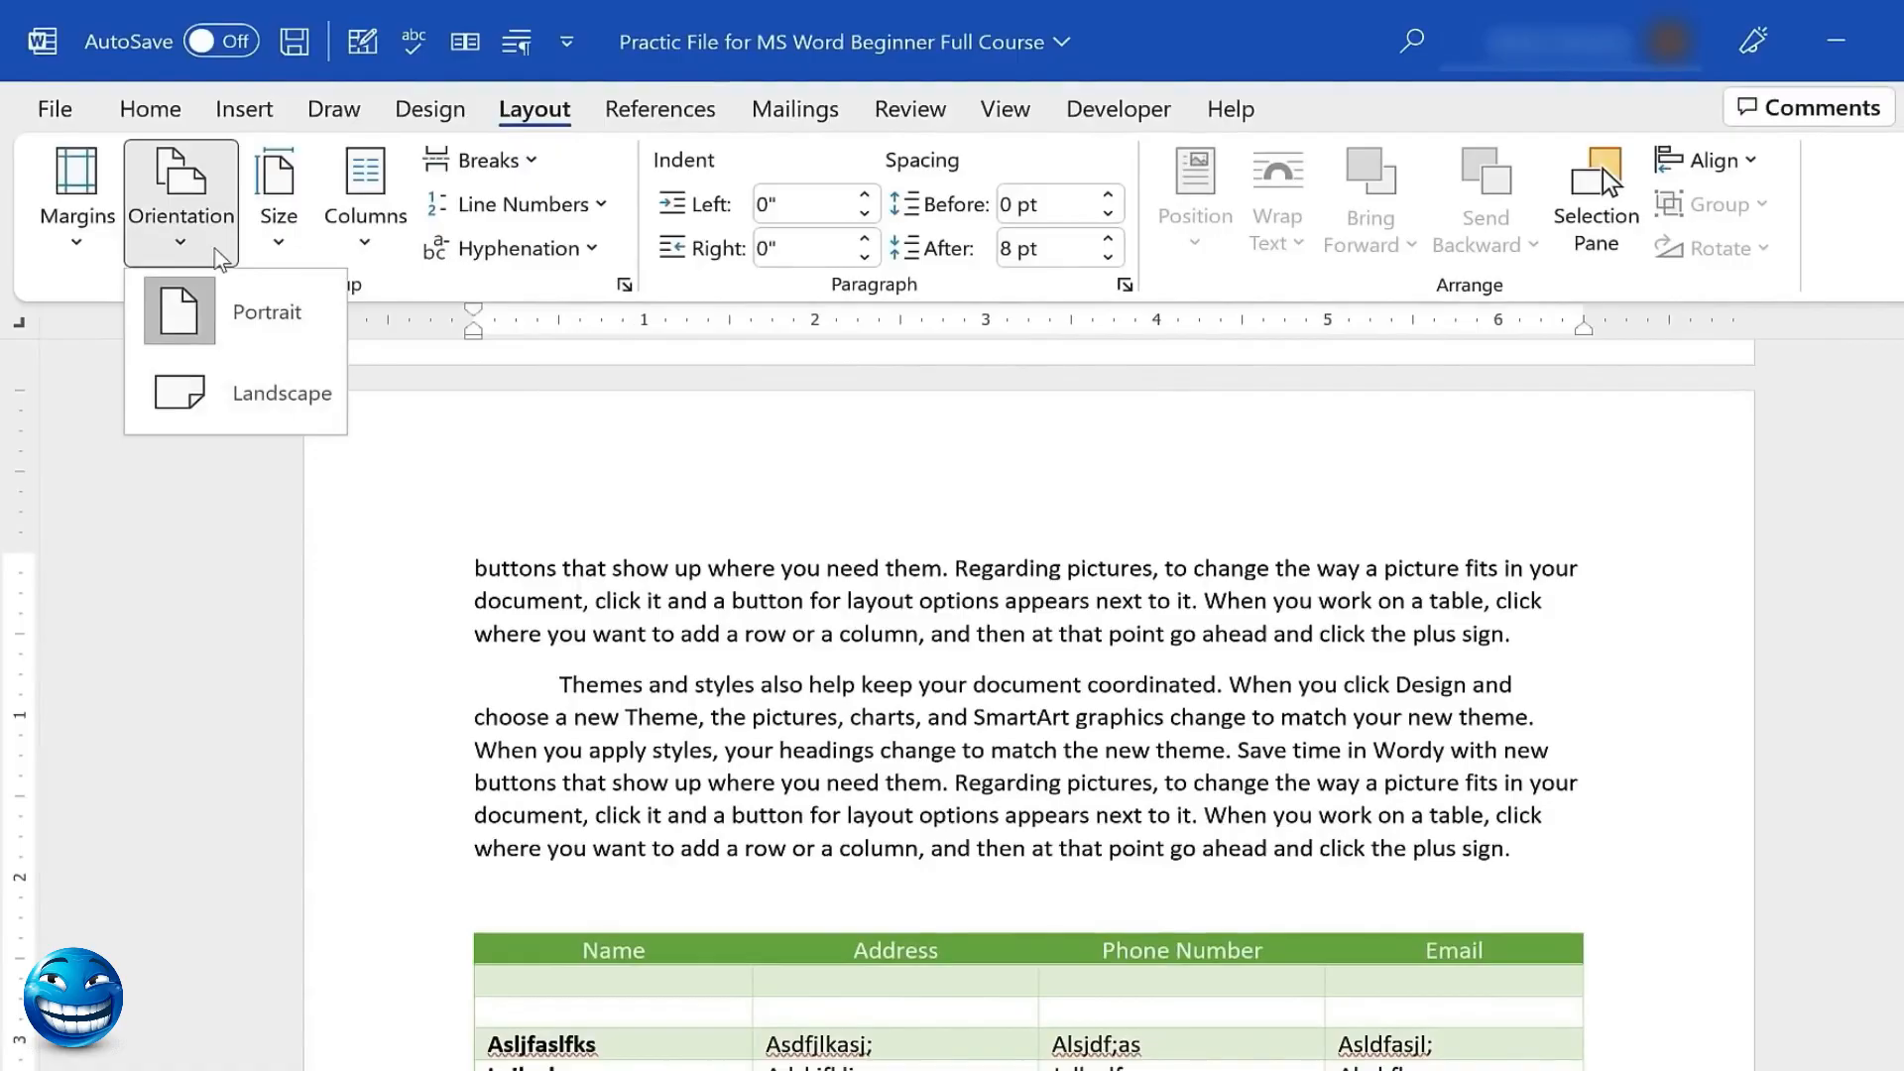
{"action": "left_click", "coordinate": [188, 395]}
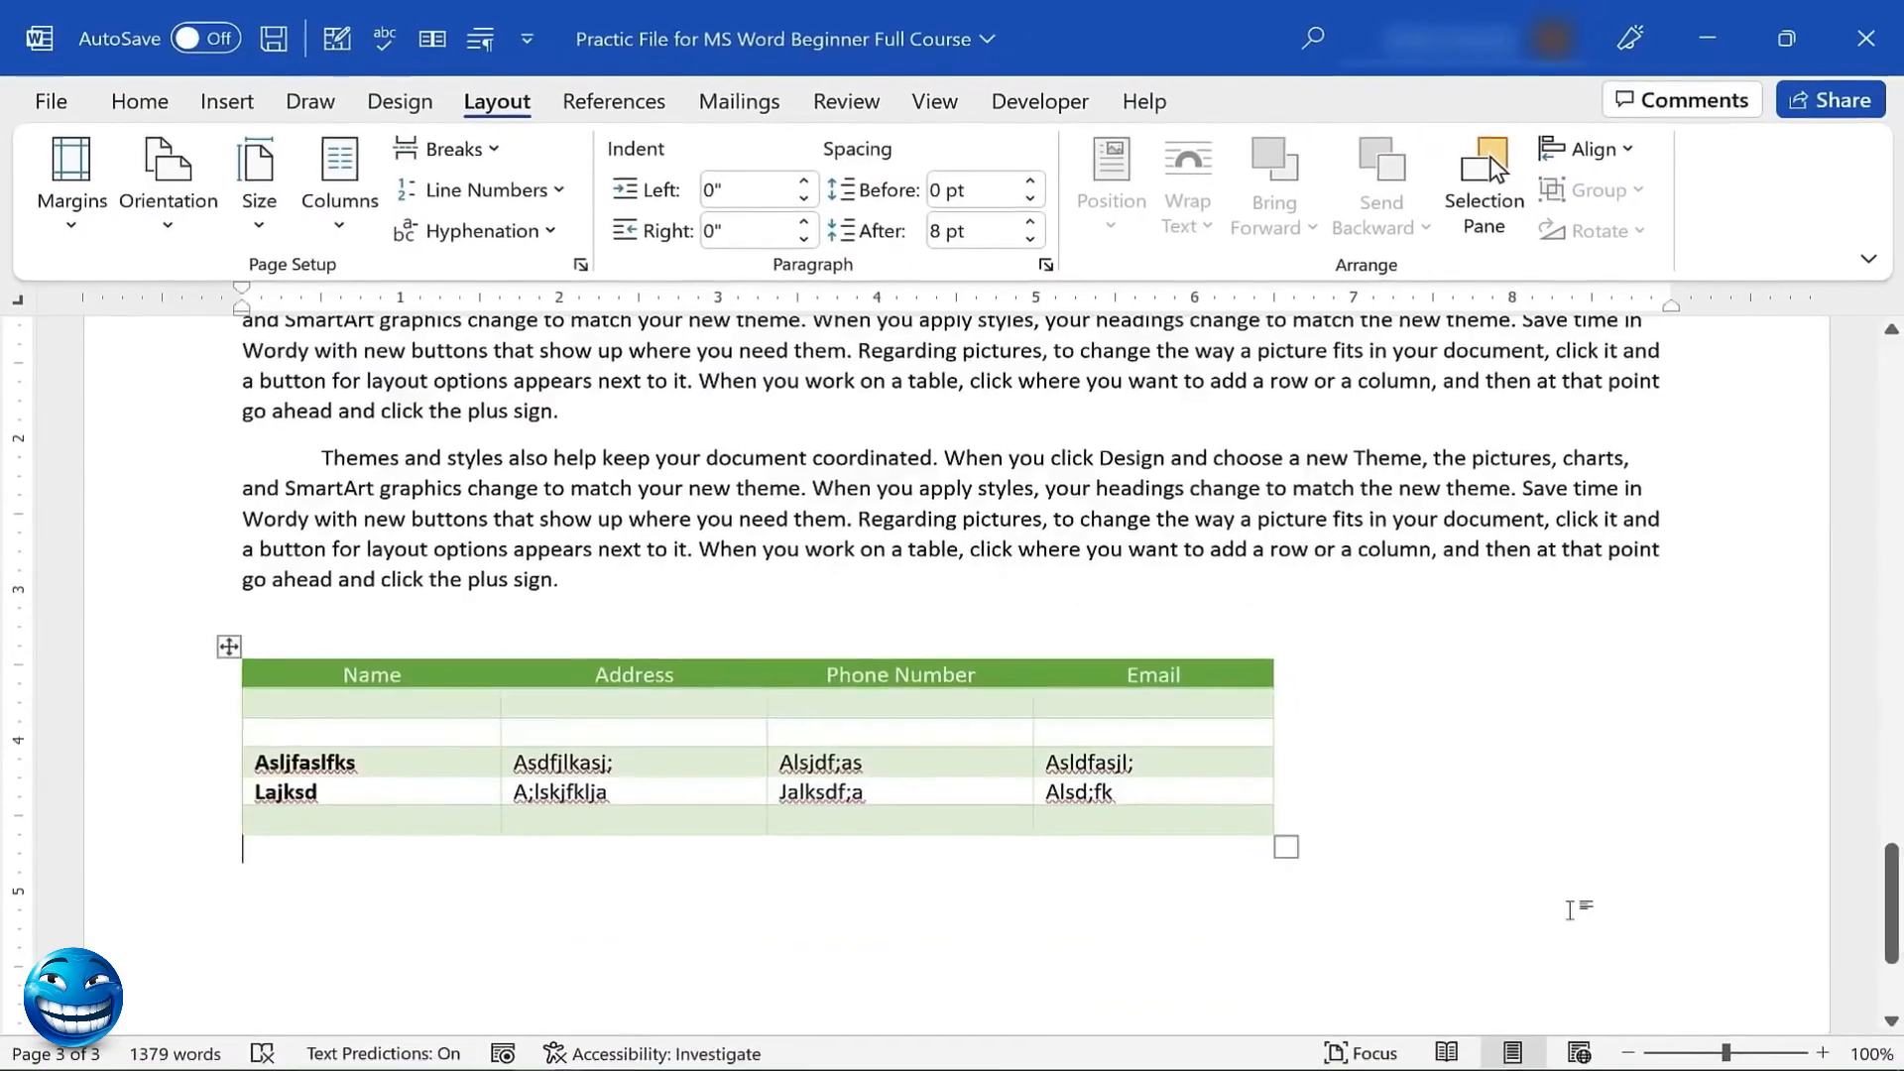
{"action": "scroll", "coordinate": [1571, 910], "scroll_direction": "up", "scroll_amount": 8}
{"action": "scroll", "coordinate": [1571, 913], "scroll_direction": "down", "scroll_amount": 4}
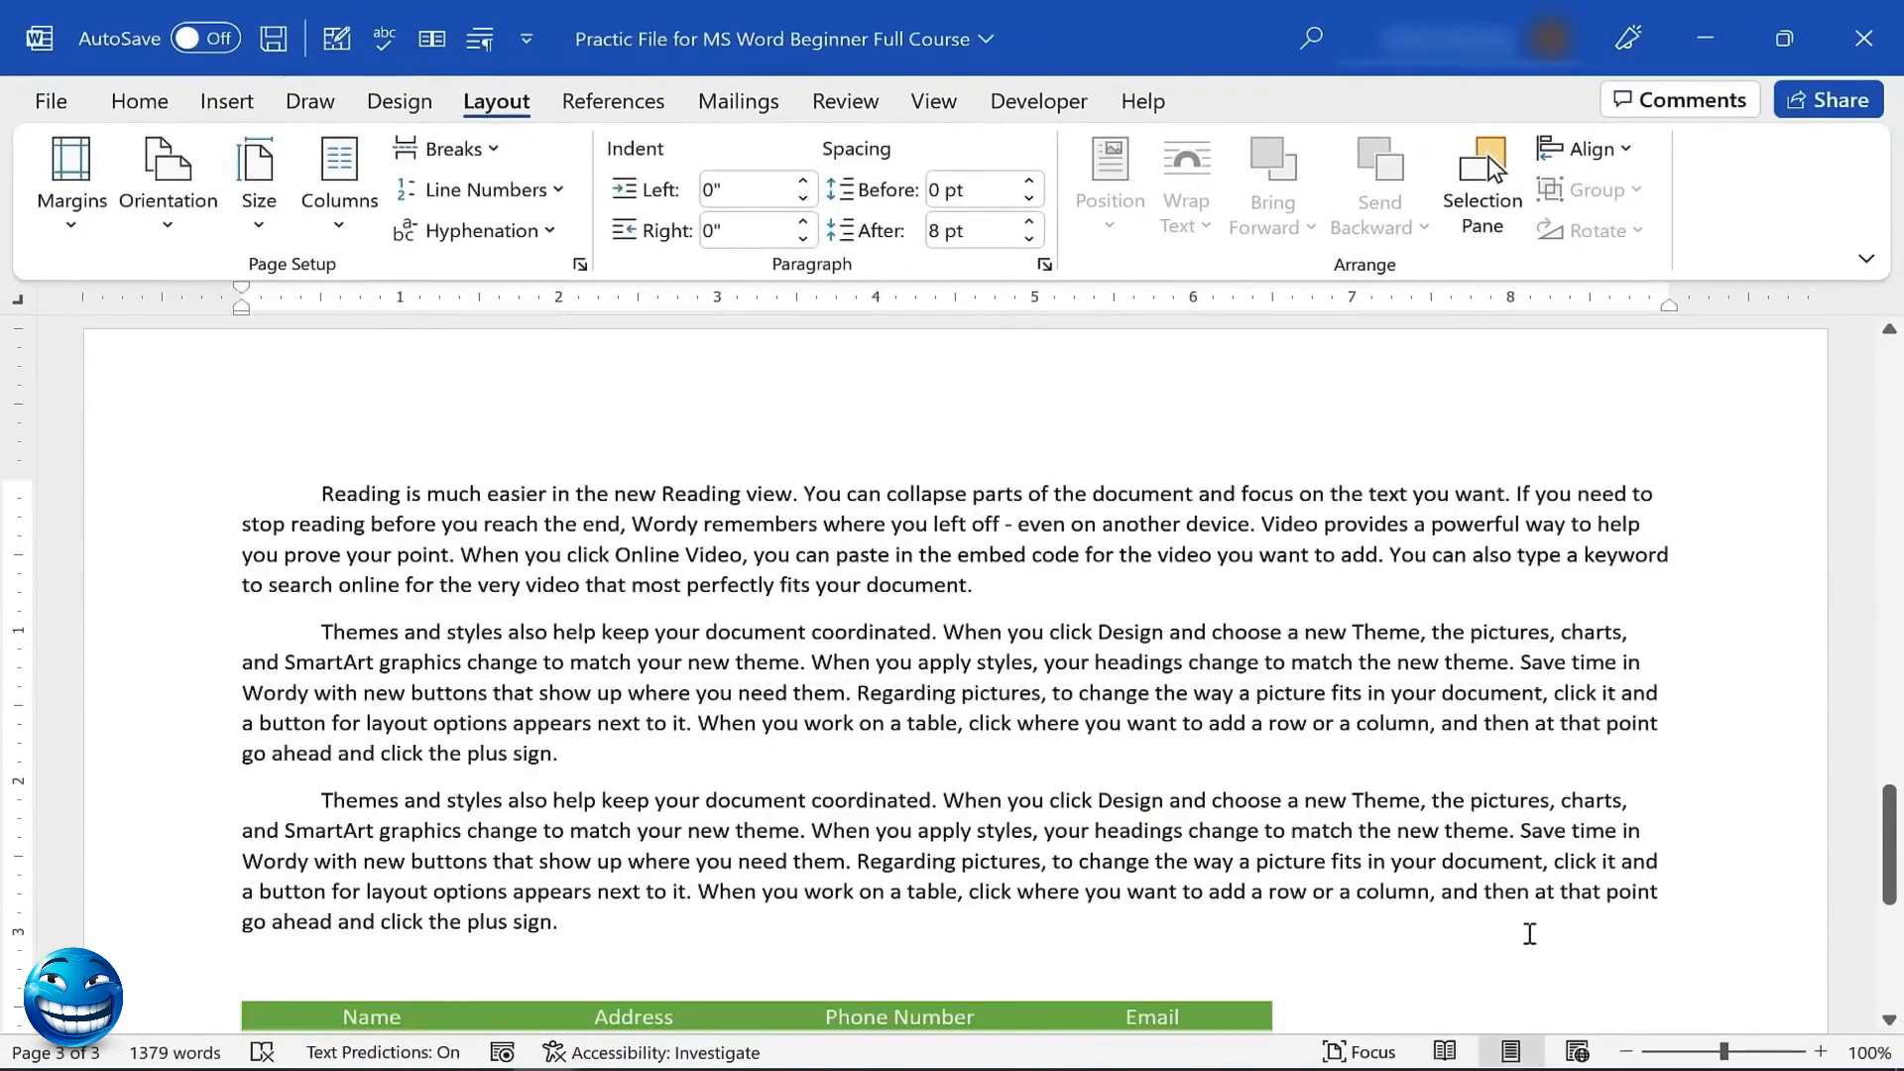
{"action": "scroll", "coordinate": [1523, 917], "scroll_direction": "down", "scroll_amount": 4}
{"action": "left_click", "coordinate": [167, 184]}
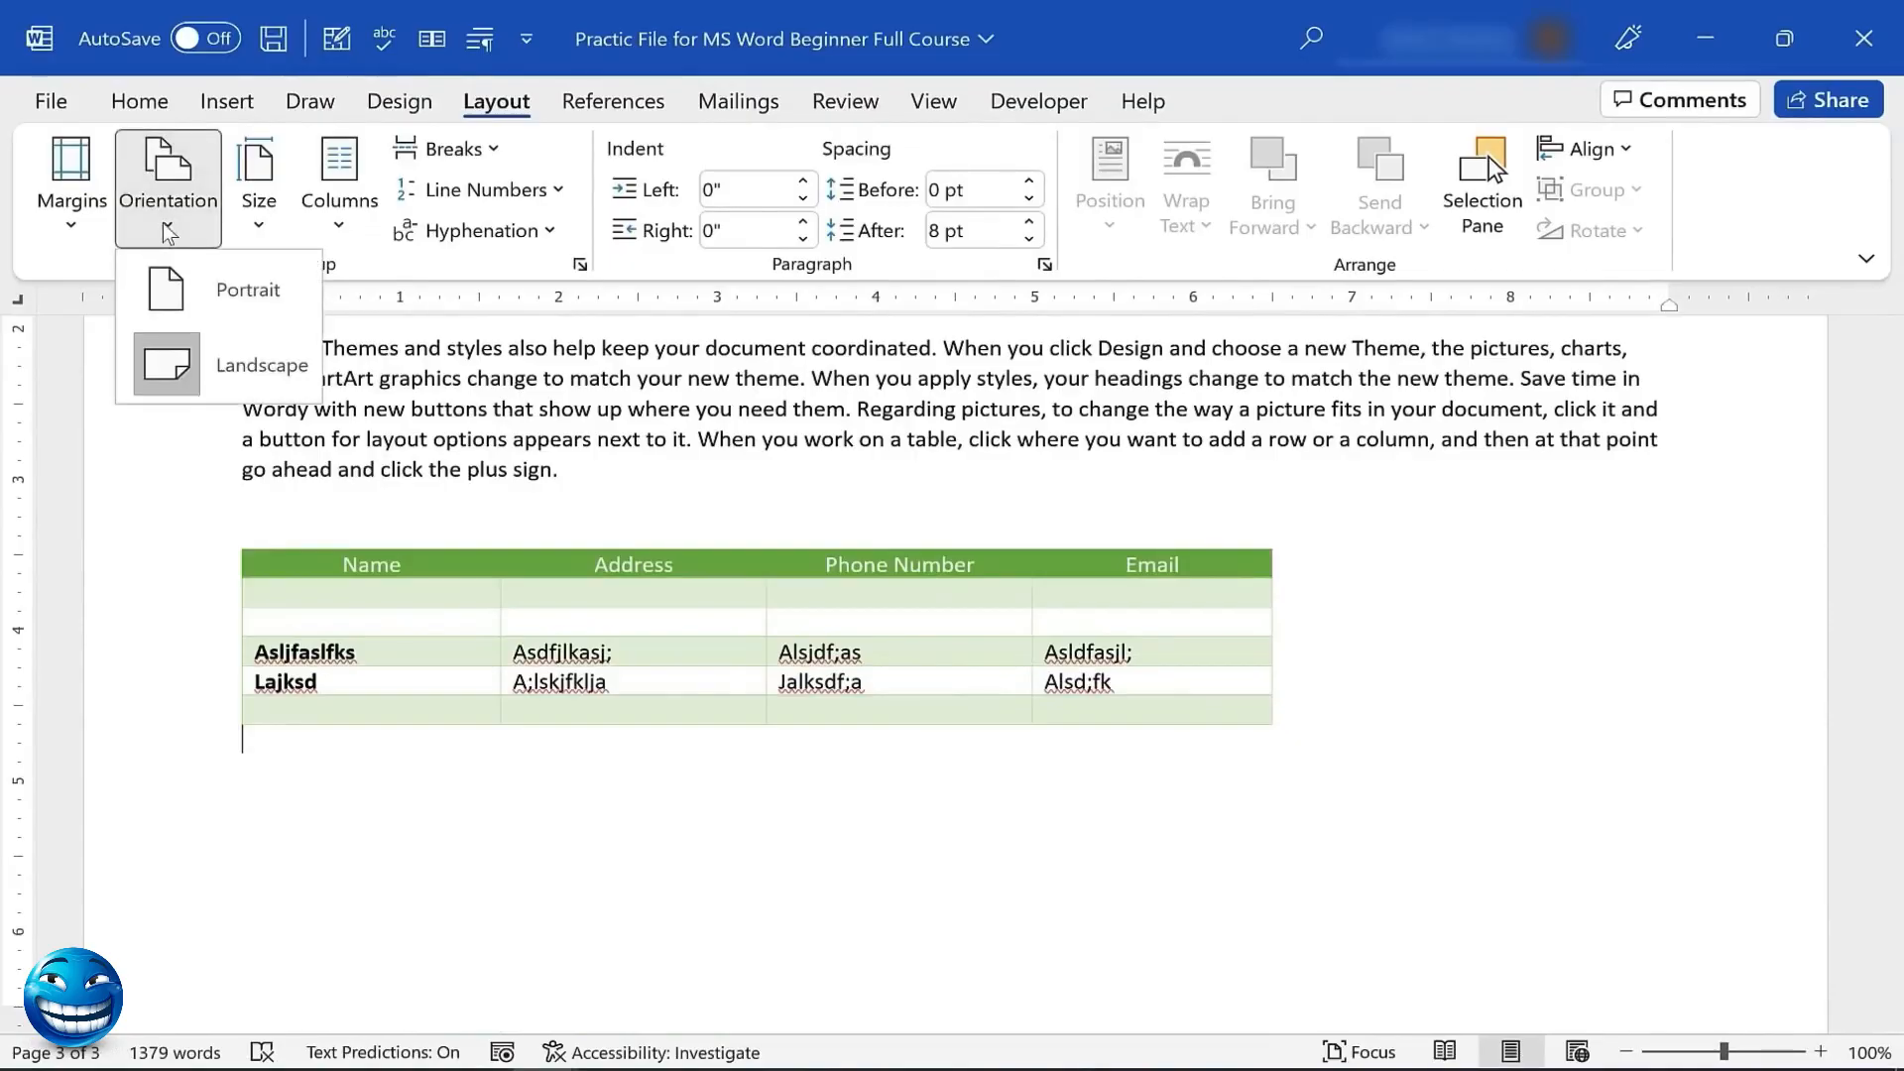
{"action": "left_click", "coordinate": [227, 294]}
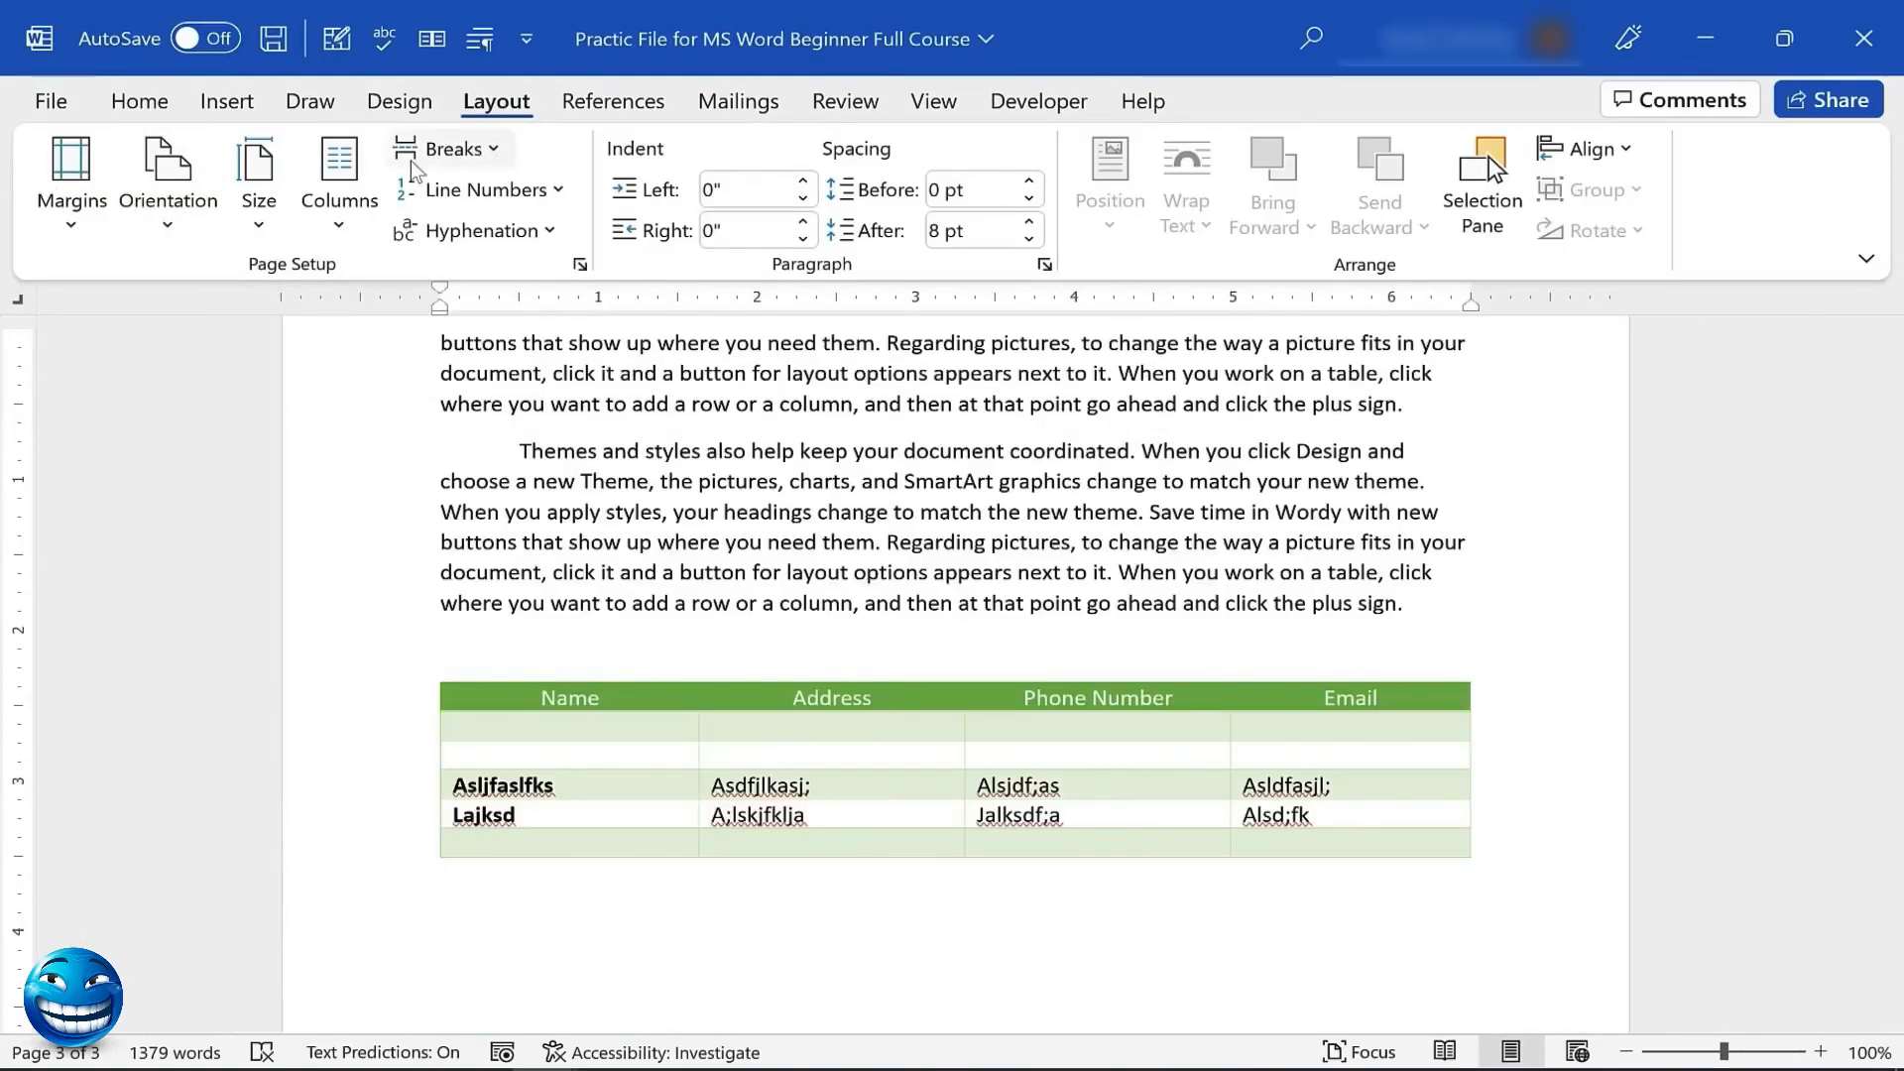
Set the paper size to Legal (8.5" x 14") and look over the pages
{"action": "left_click", "coordinate": [264, 230]}
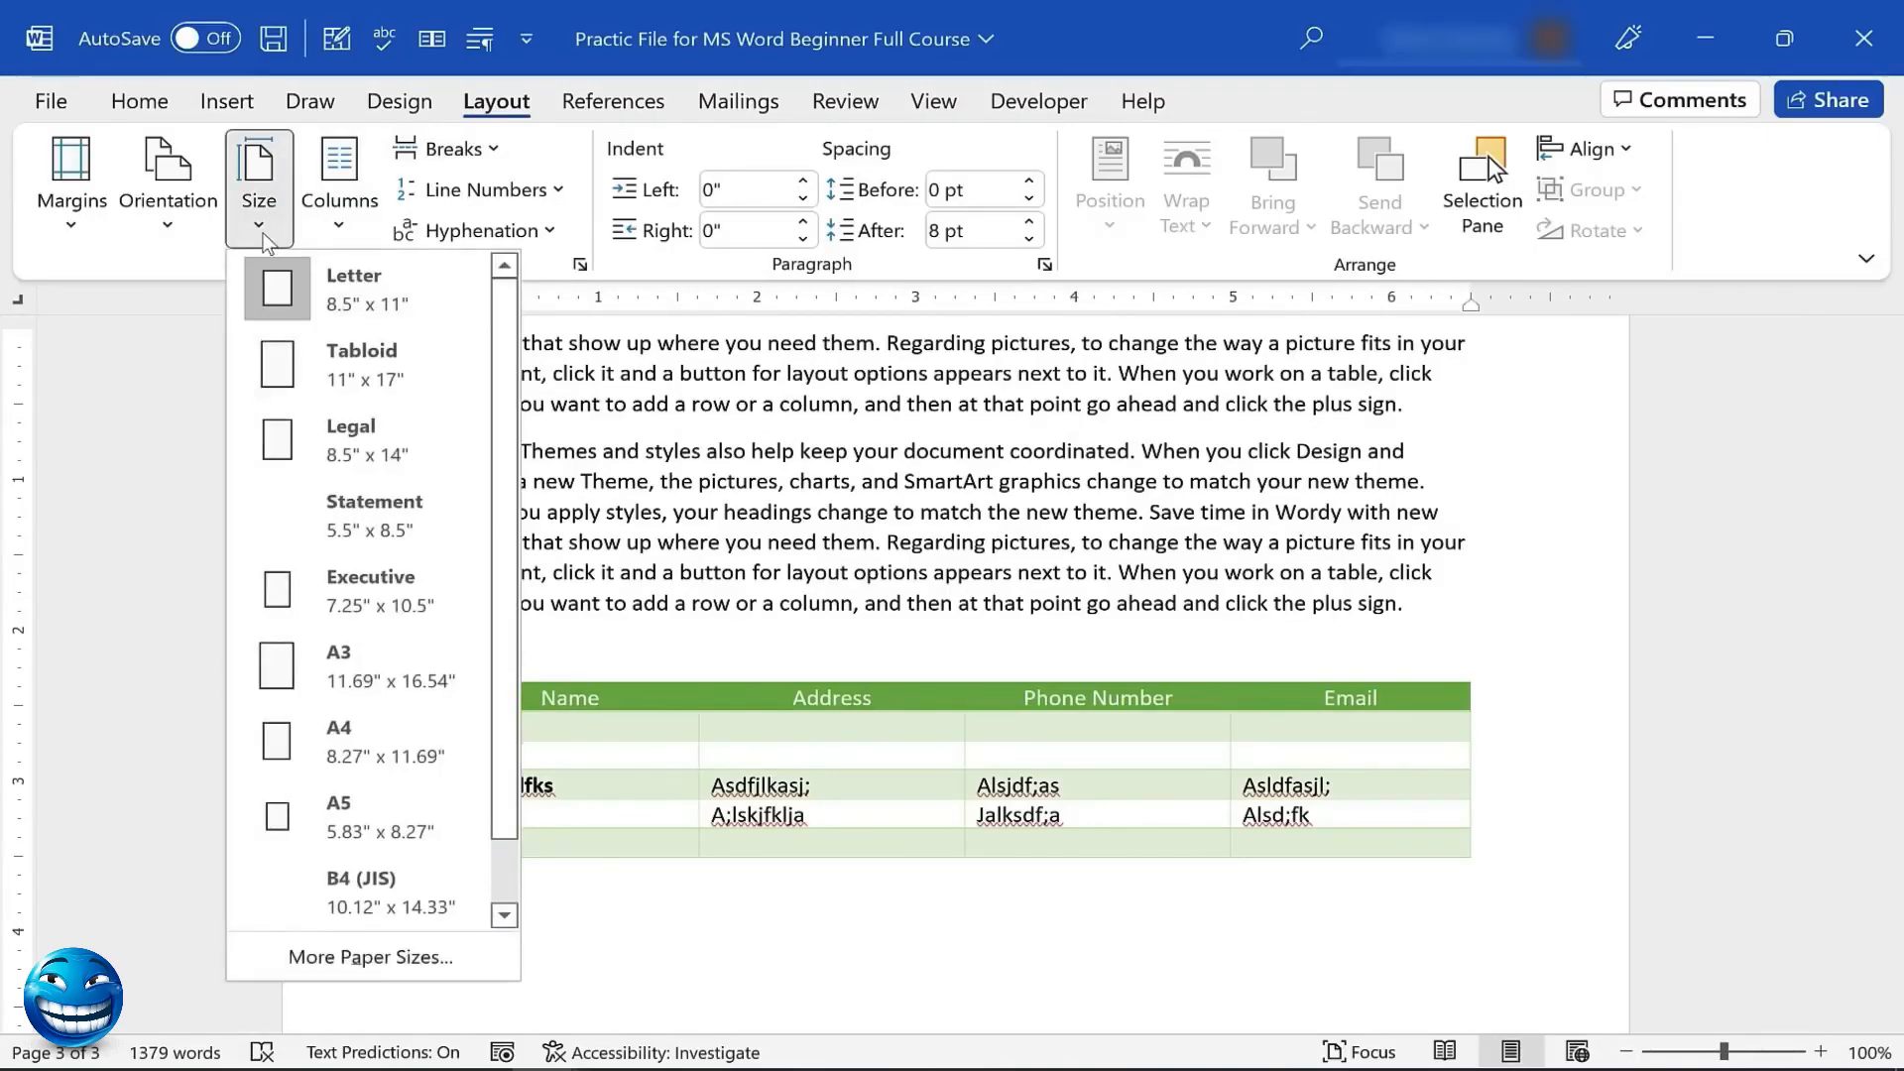
{"action": "left_click", "coordinate": [366, 466]}
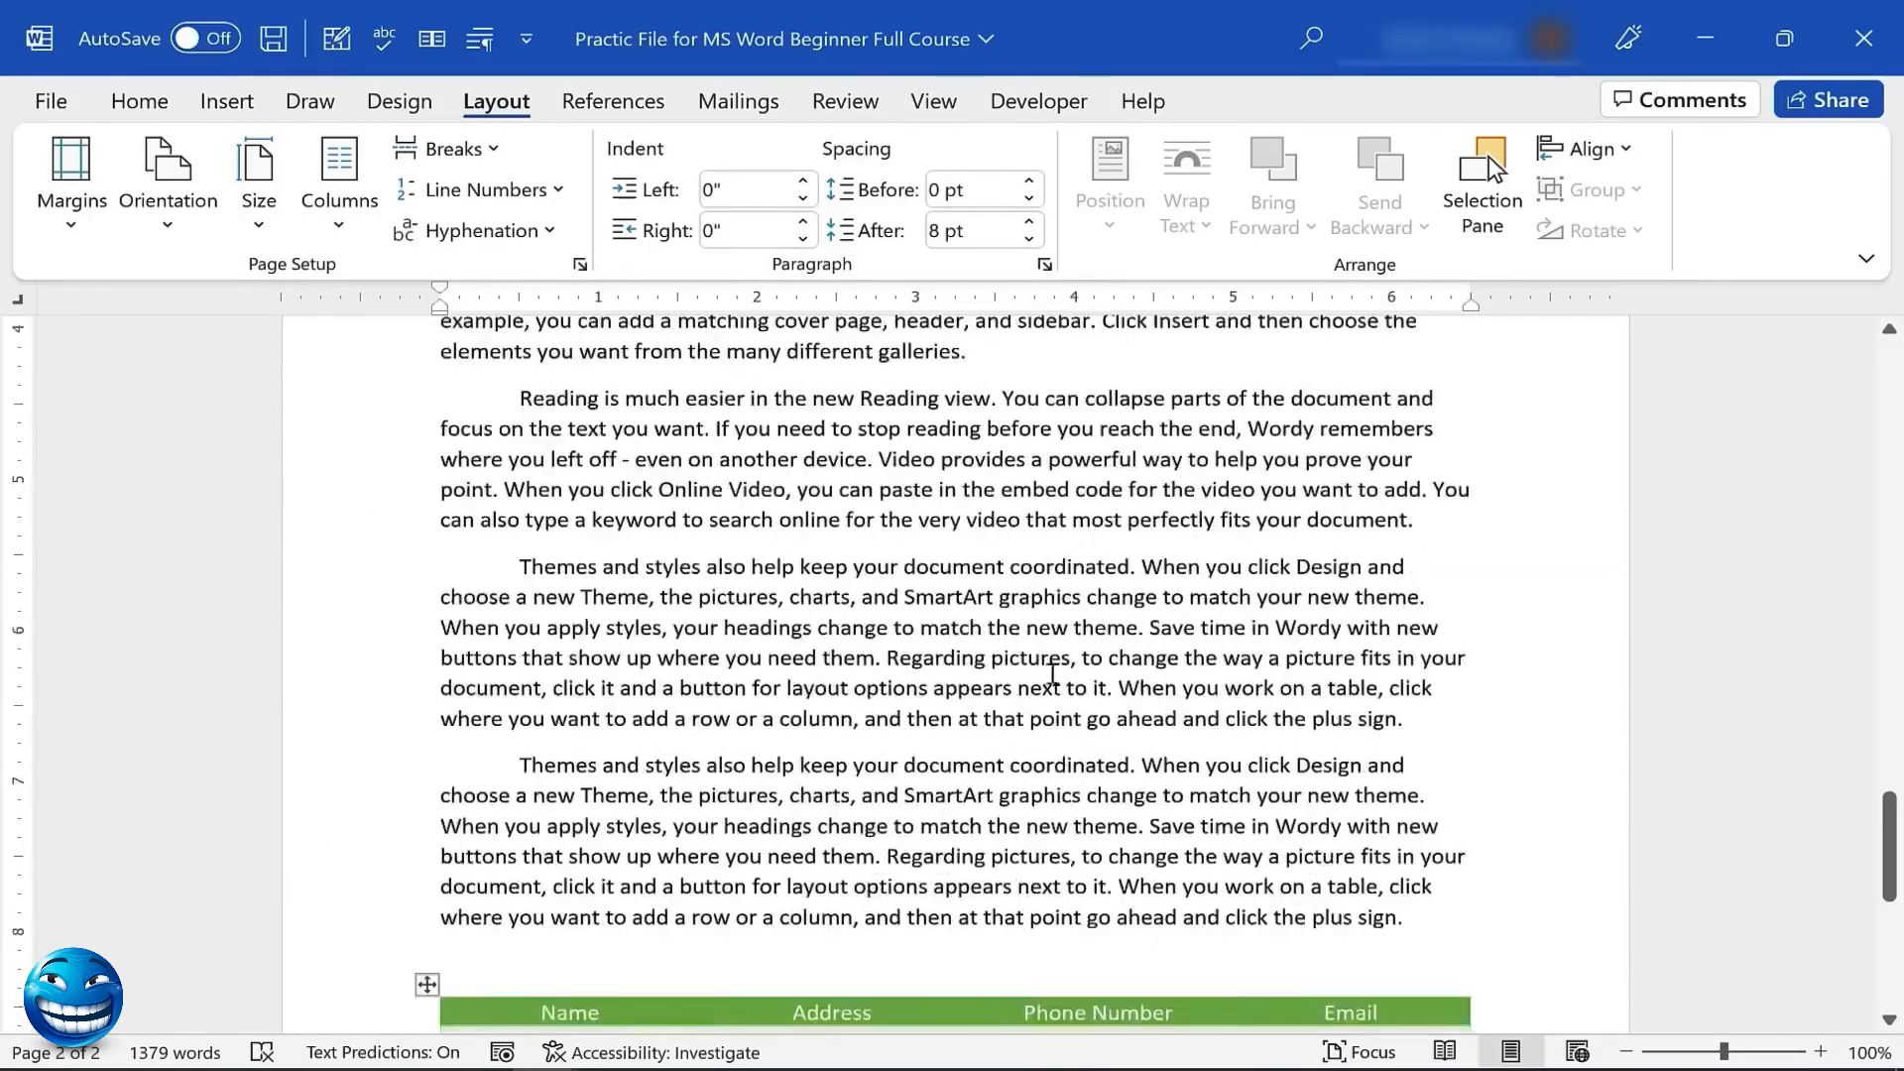
{"action": "scroll", "coordinate": [1053, 675], "scroll_direction": "down", "scroll_amount": 4}
{"action": "scroll", "coordinate": [1053, 674], "scroll_direction": "up", "scroll_amount": 5}
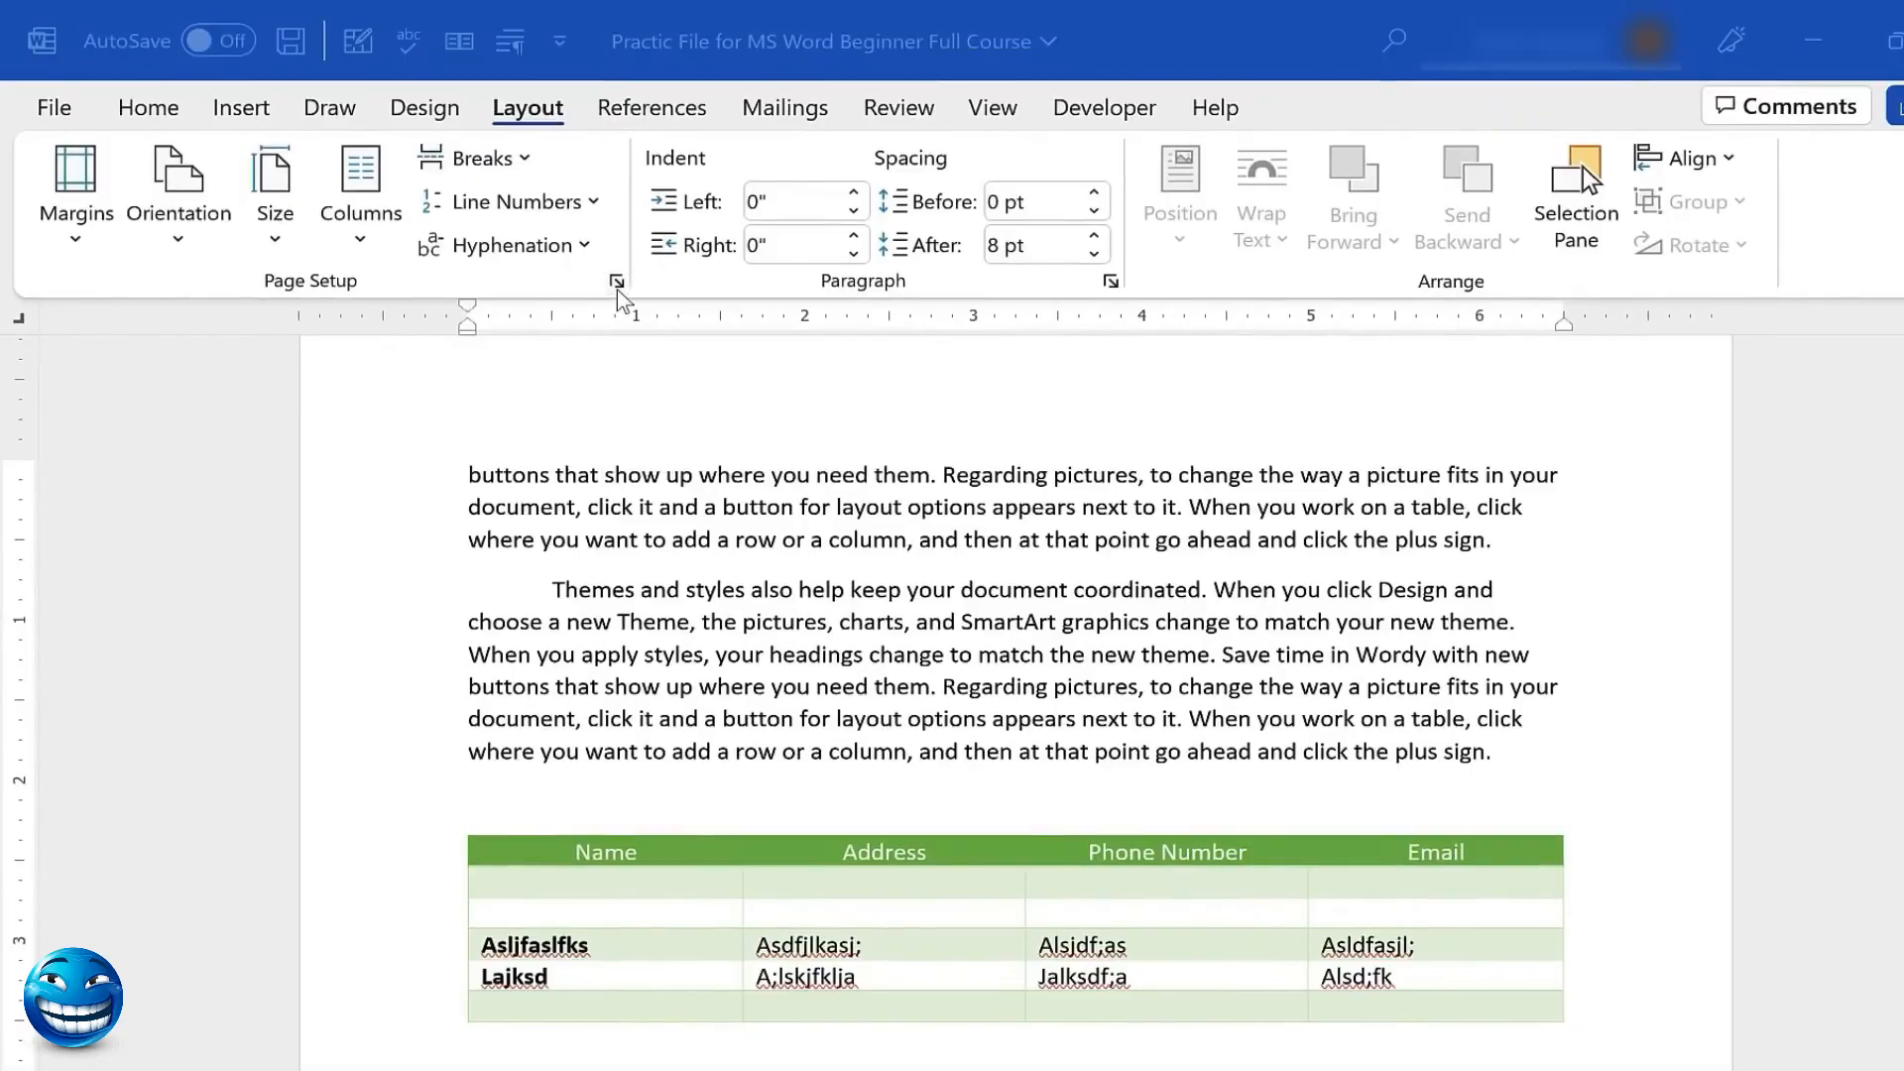
Set the left and right page margins to 0.5" for the whole document in Page Setup
{"action": "left_click", "coordinate": [616, 282]}
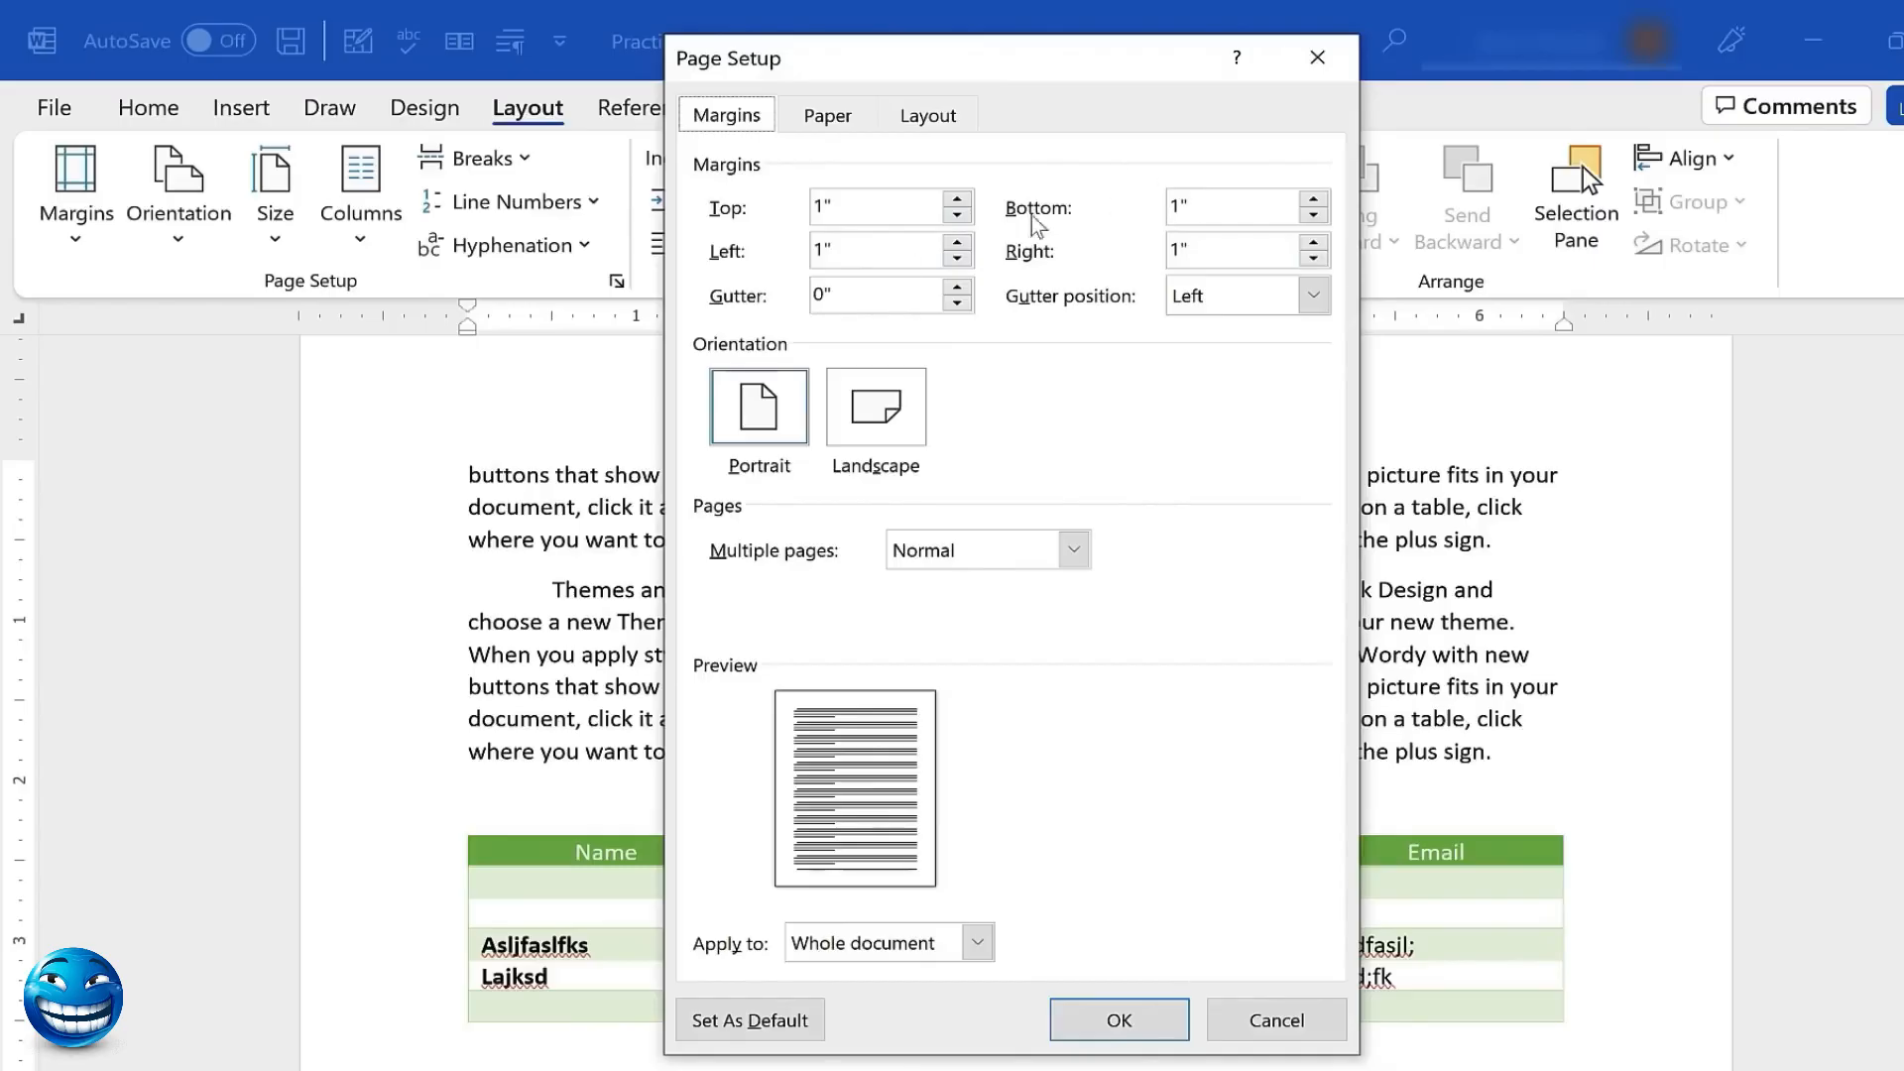
{"action": "left_click", "coordinate": [957, 259]}
{"action": "left_click", "coordinate": [957, 259]}
{"action": "left_click", "coordinate": [957, 259]}
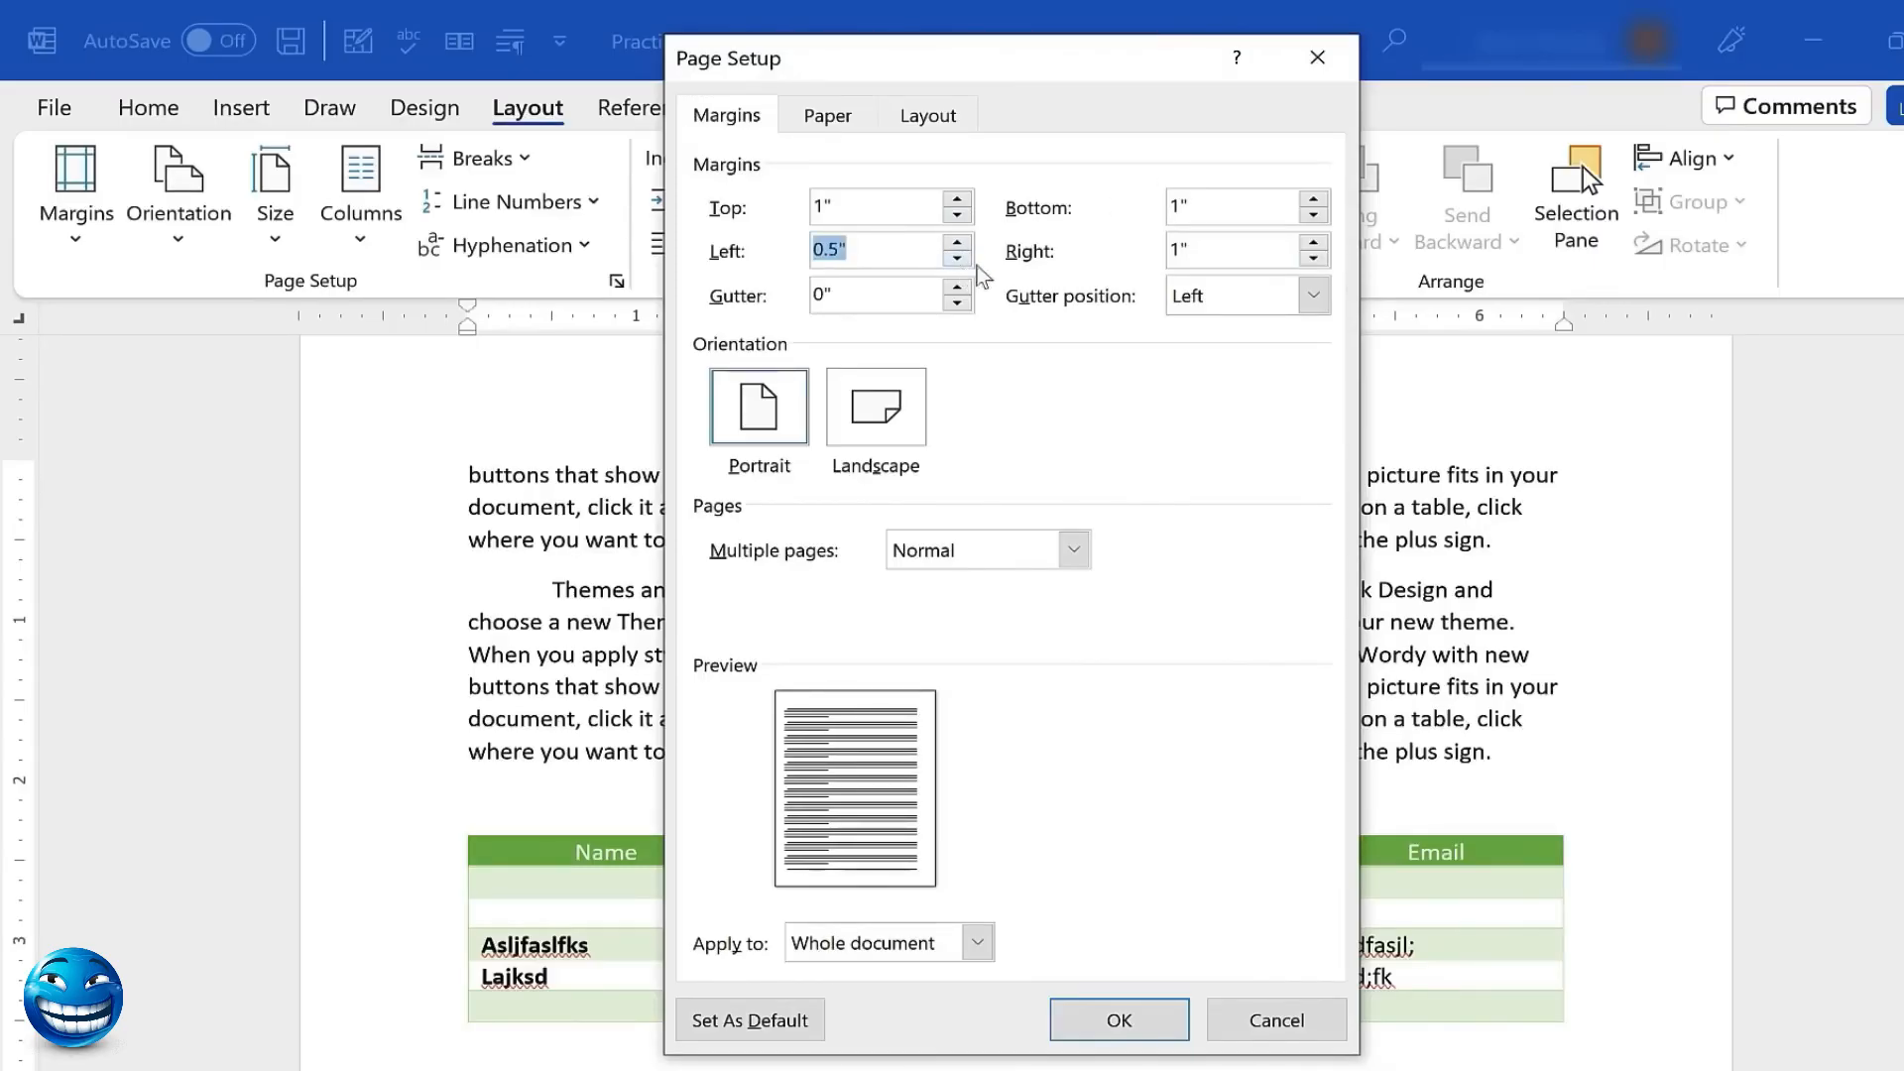
{"action": "left_click", "coordinate": [1313, 259]}
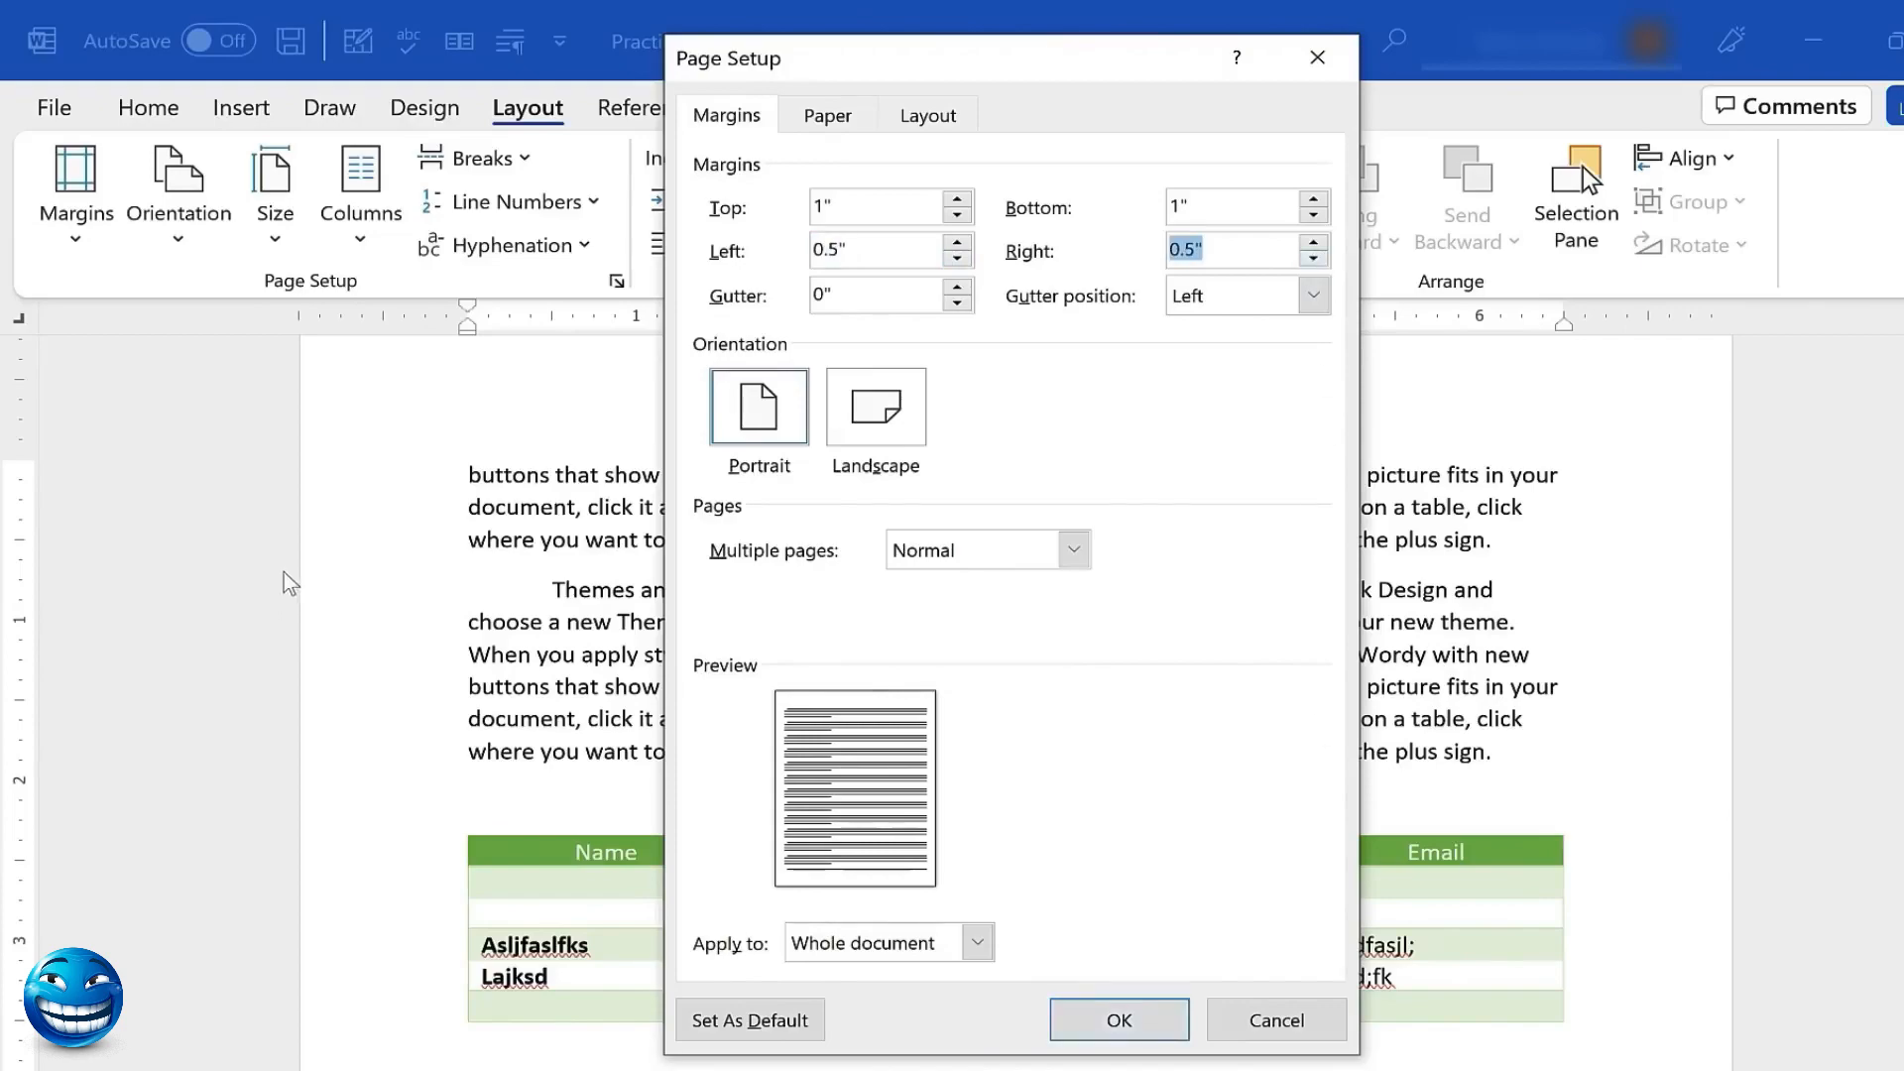
{"action": "left_click", "coordinate": [1148, 1021]}
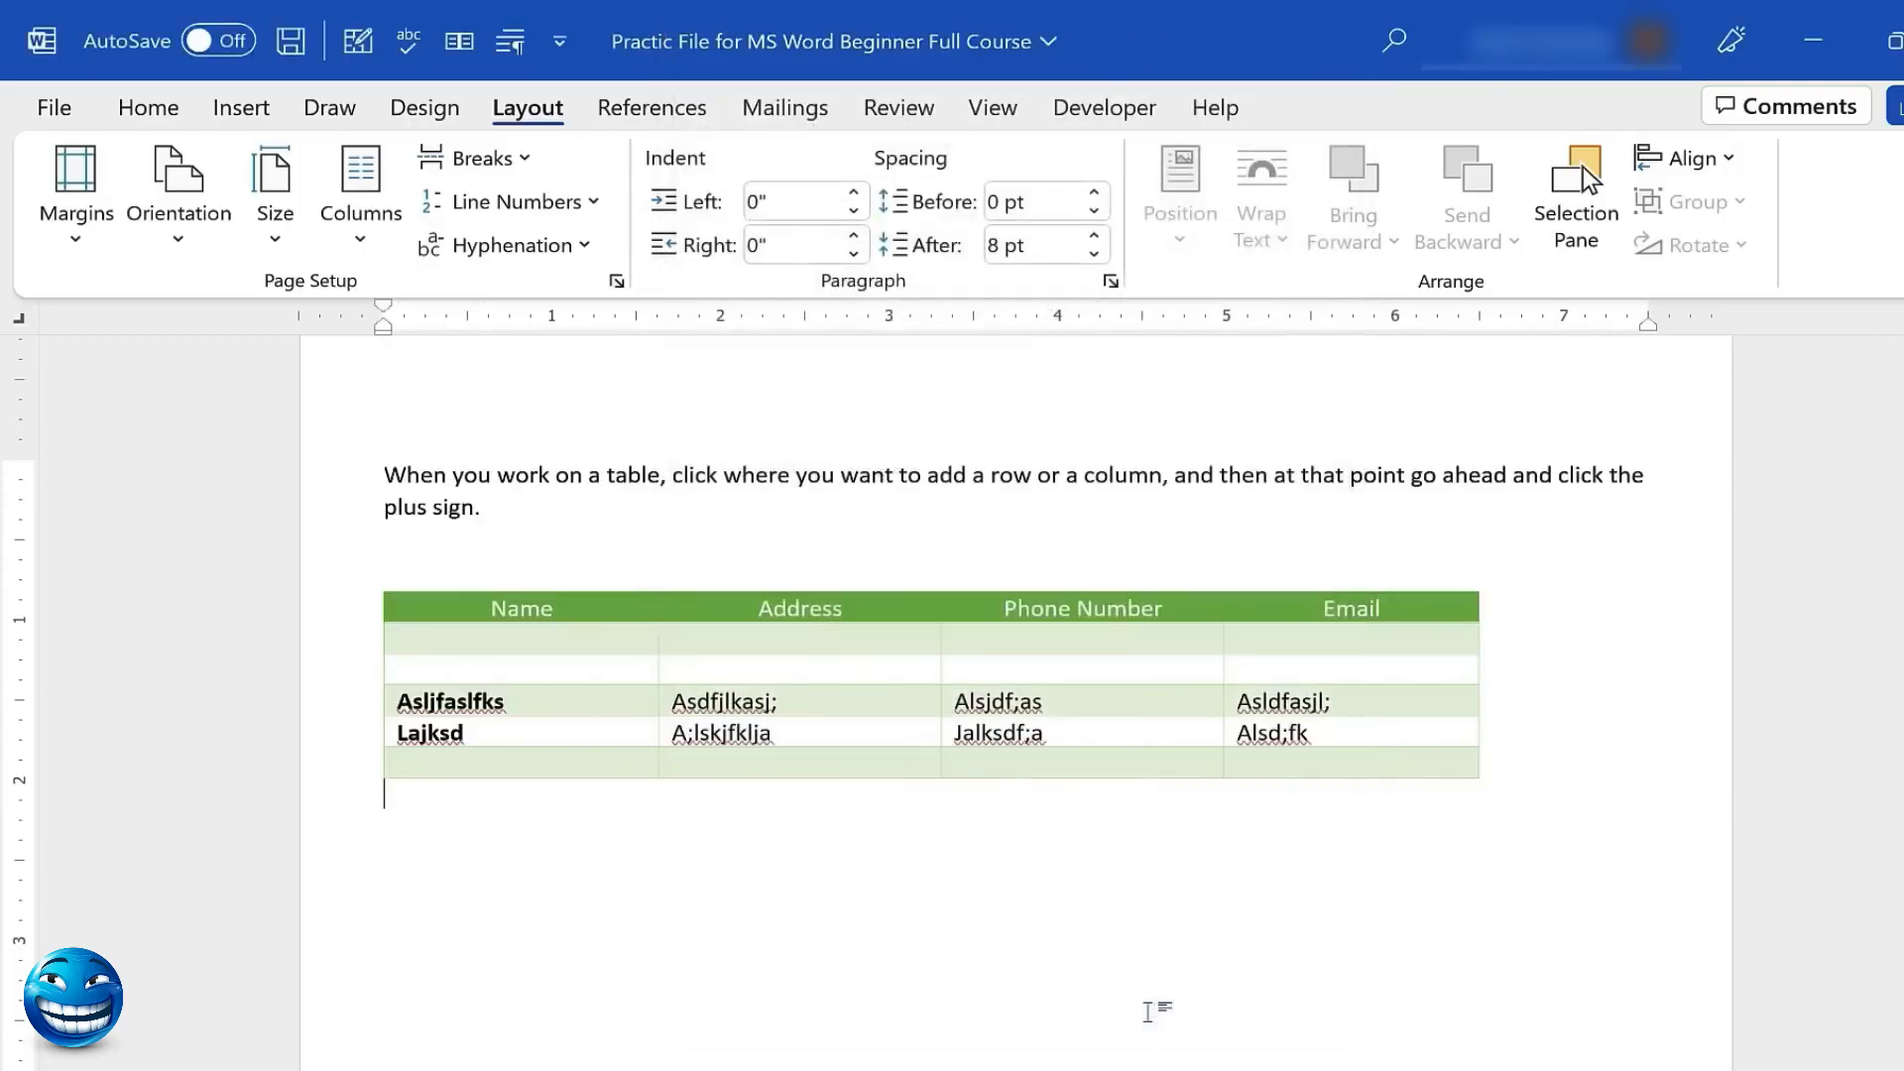
Review the Page Setup paper, layout and margin options without changing them, and check the document's pages with the narrower margins
{"action": "left_click", "coordinate": [617, 281]}
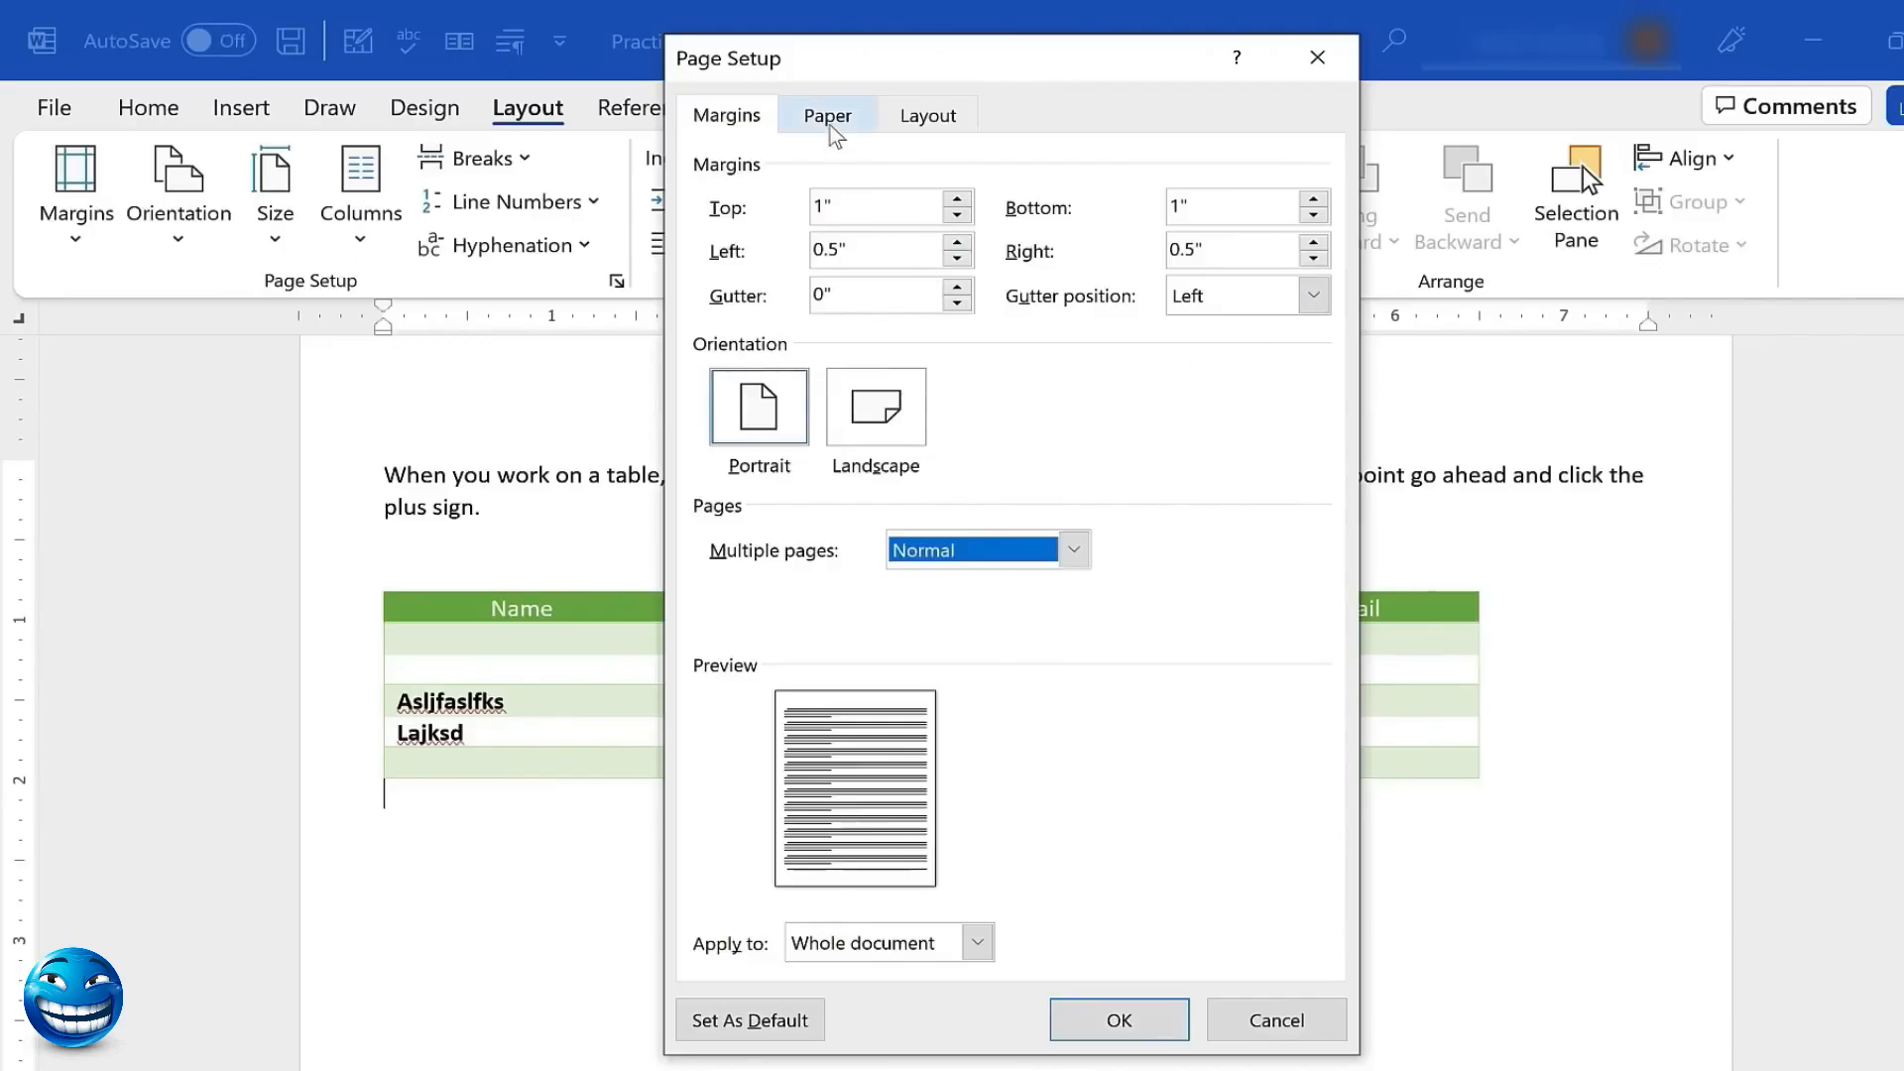
{"action": "left_click", "coordinate": [827, 116]}
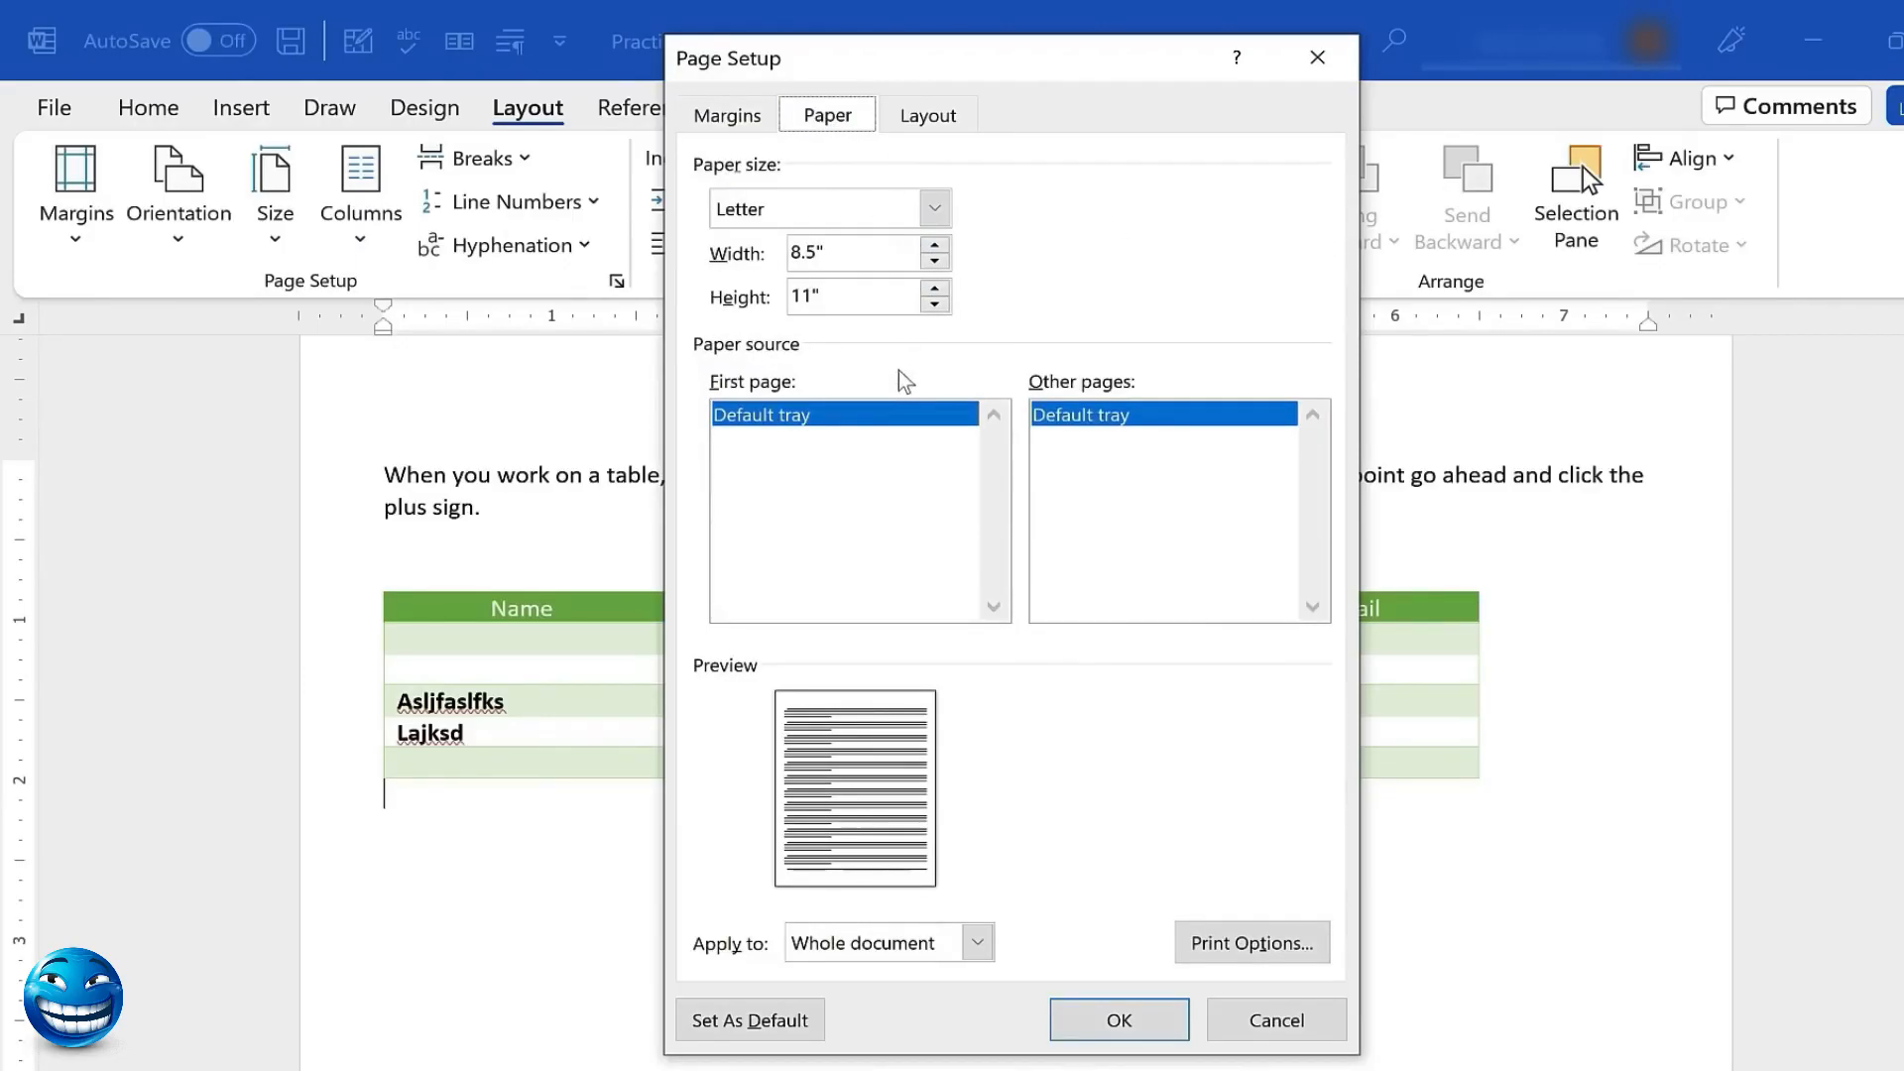
{"action": "left_click", "coordinate": [930, 116]}
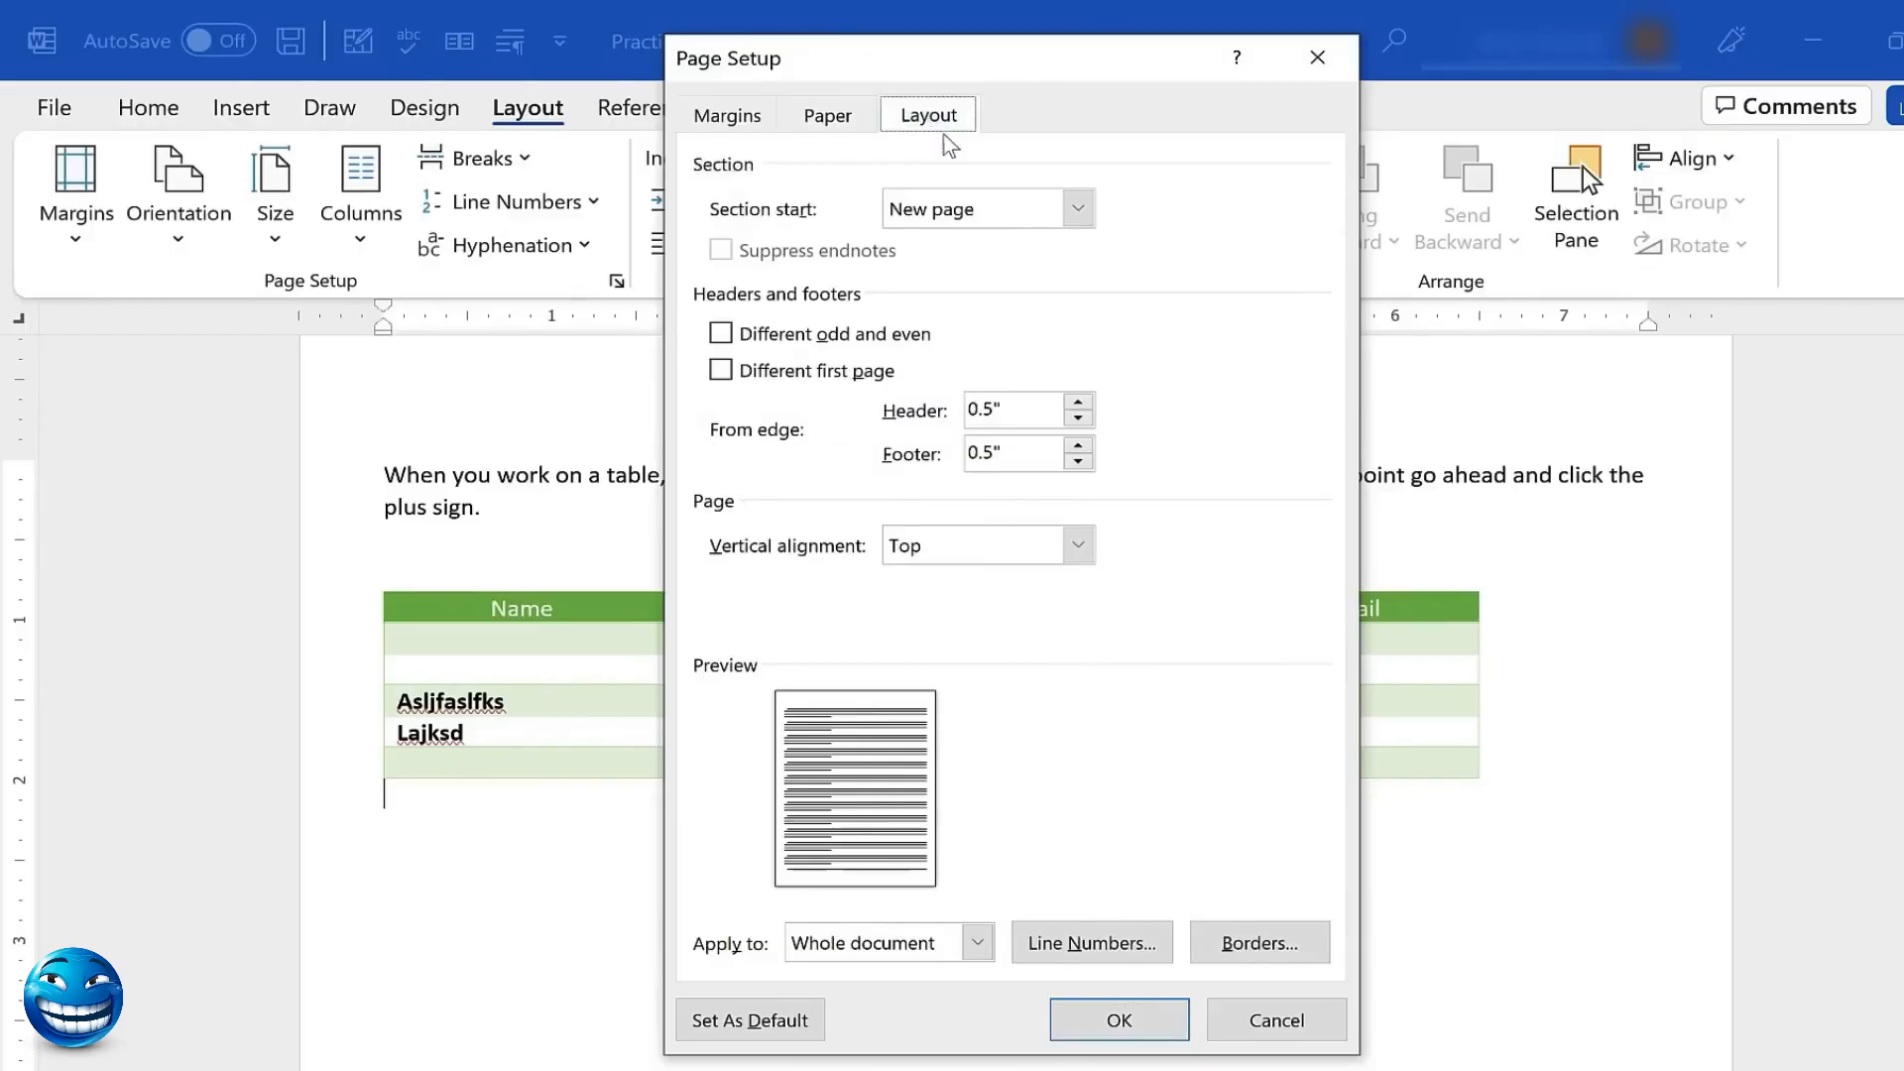
{"action": "left_click", "coordinate": [727, 116]}
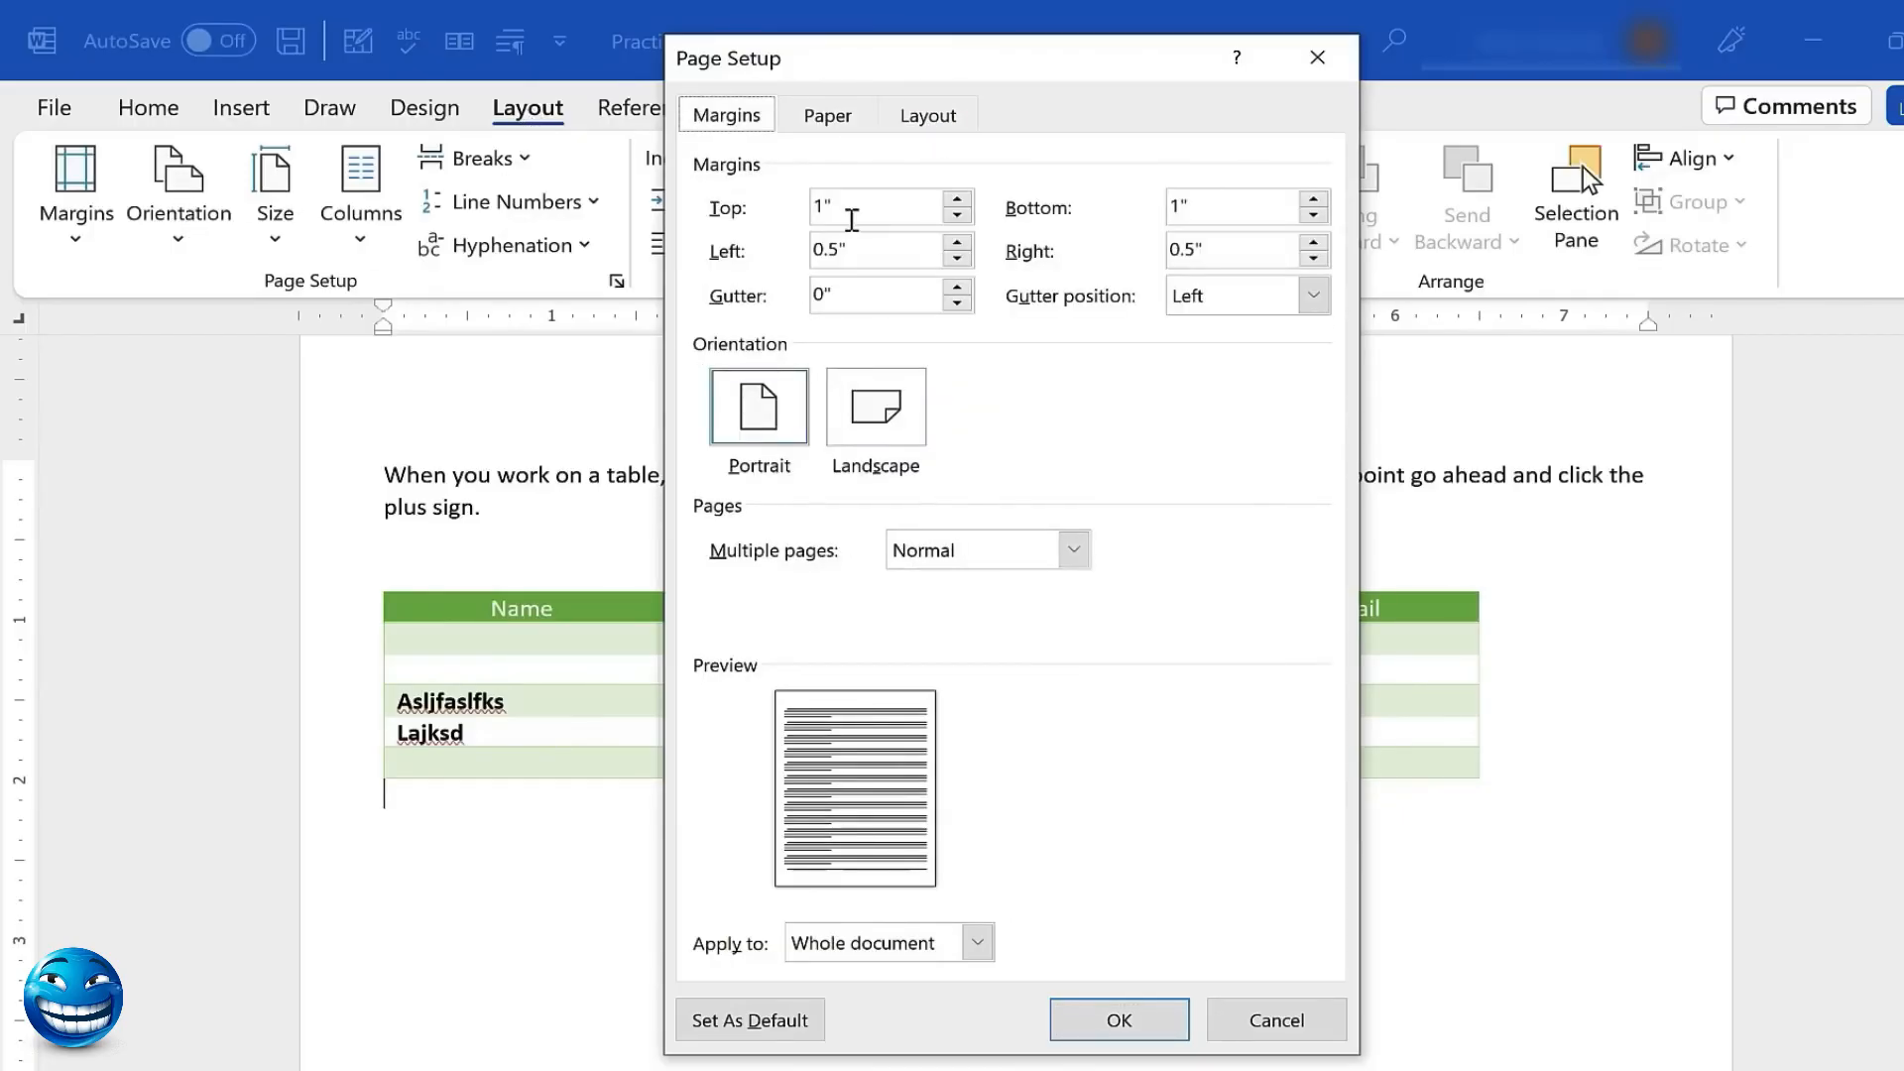
{"action": "left_click", "coordinate": [1285, 1040]}
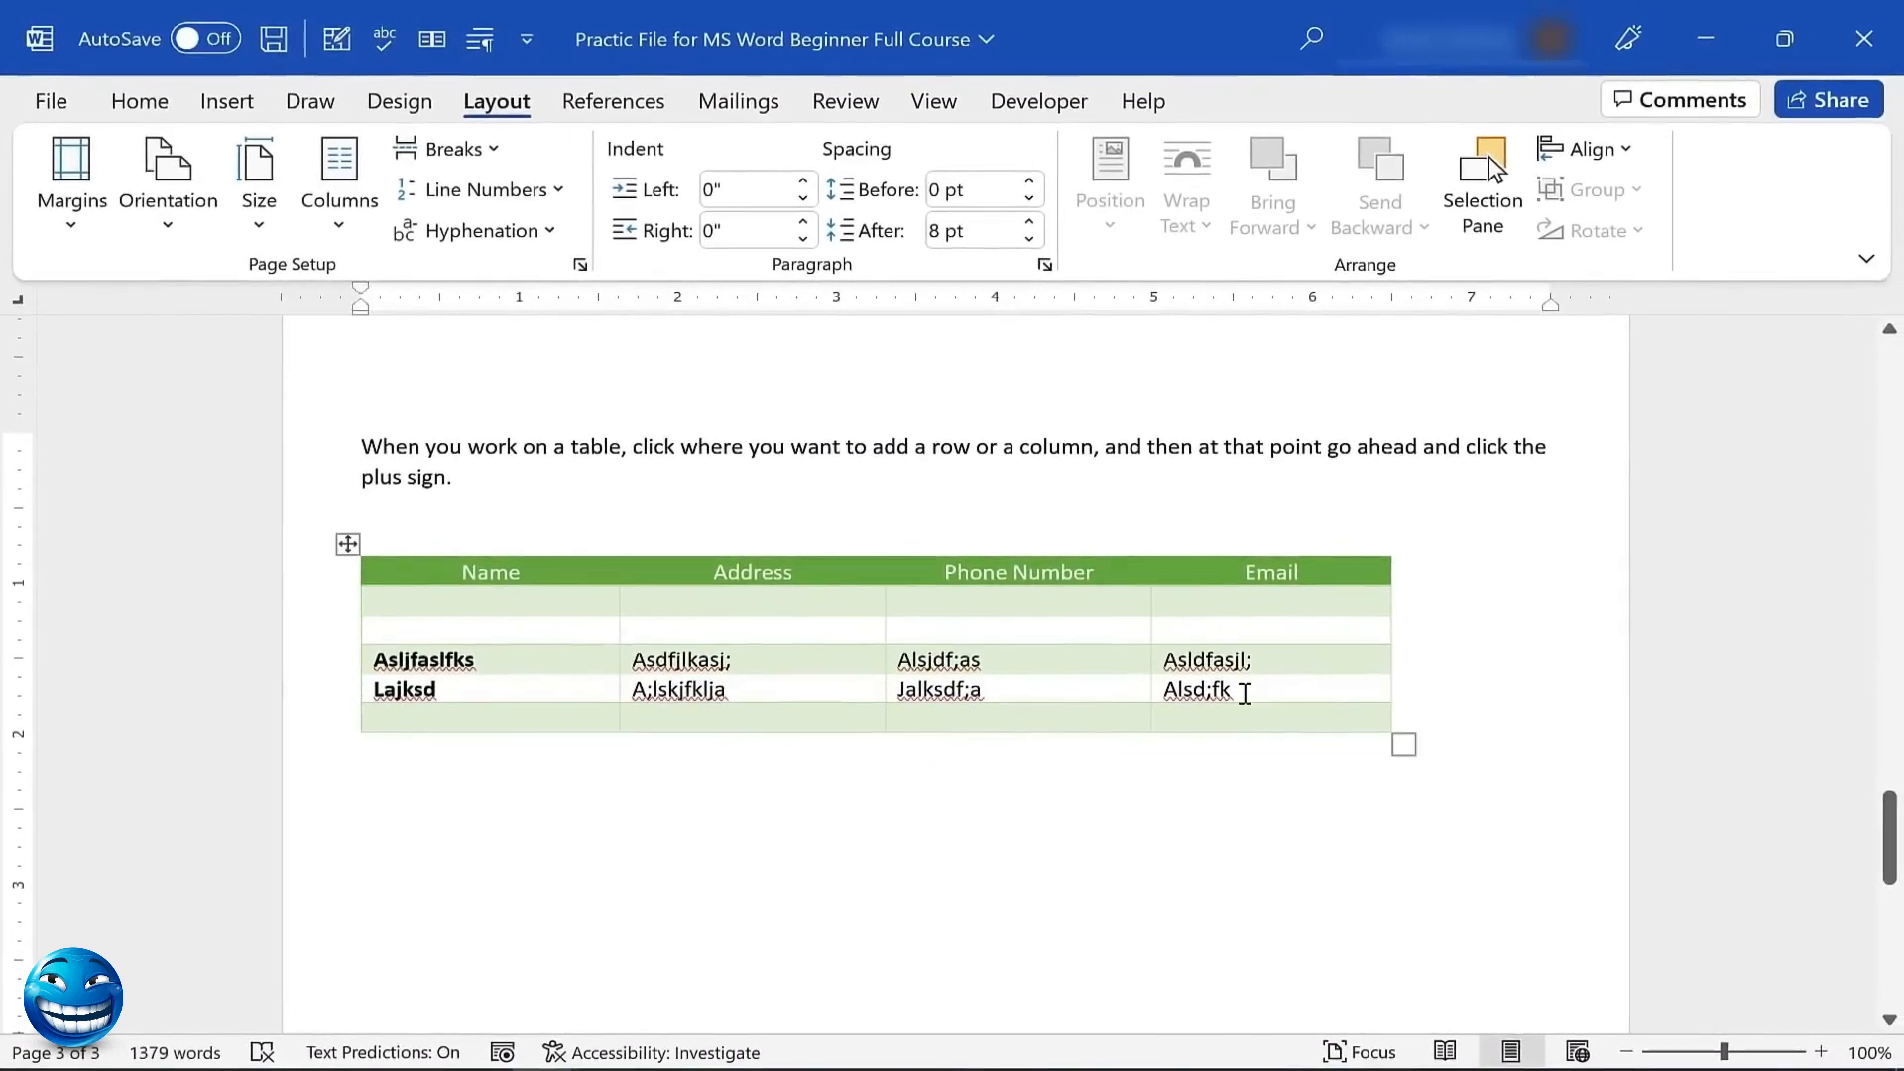
{"action": "scroll", "coordinate": [1898, 650], "scroll_direction": "down", "scroll_amount": 10}
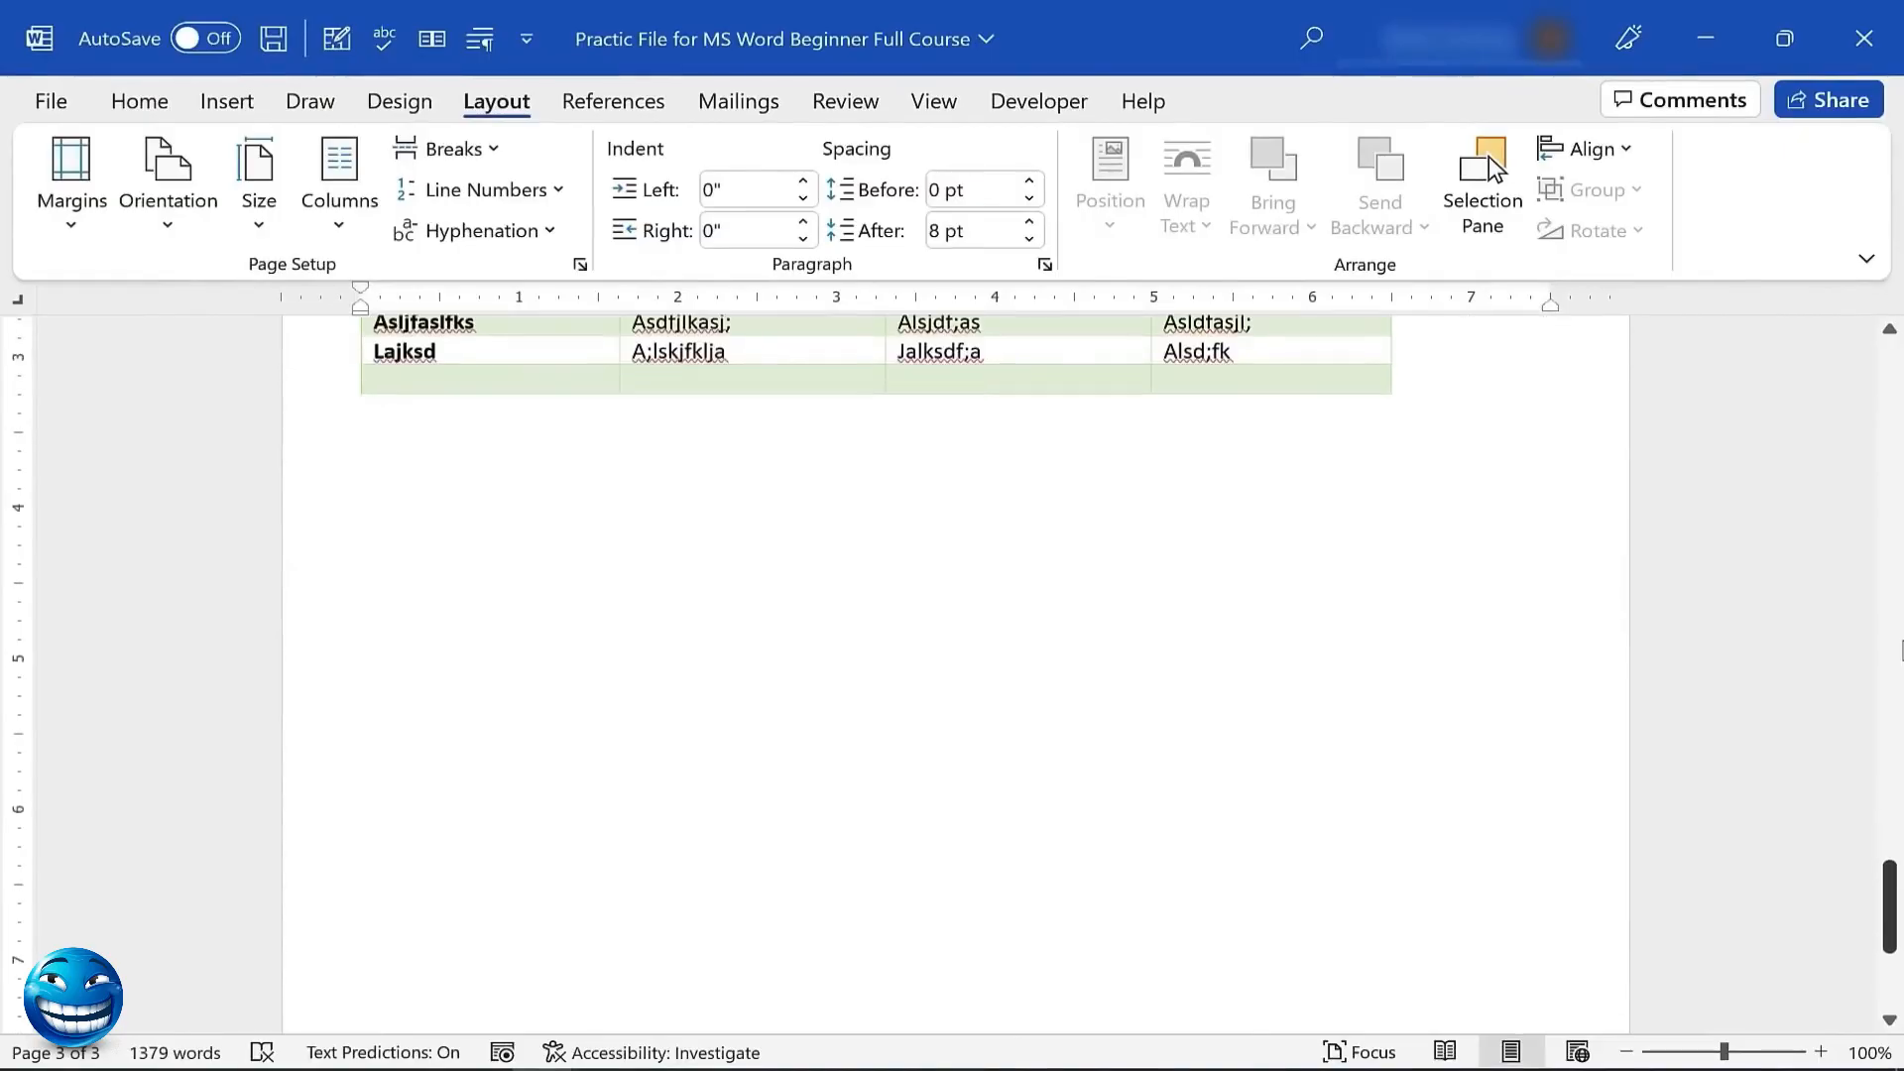
{"action": "scroll", "coordinate": [1898, 649], "scroll_direction": "up", "scroll_amount": 10}
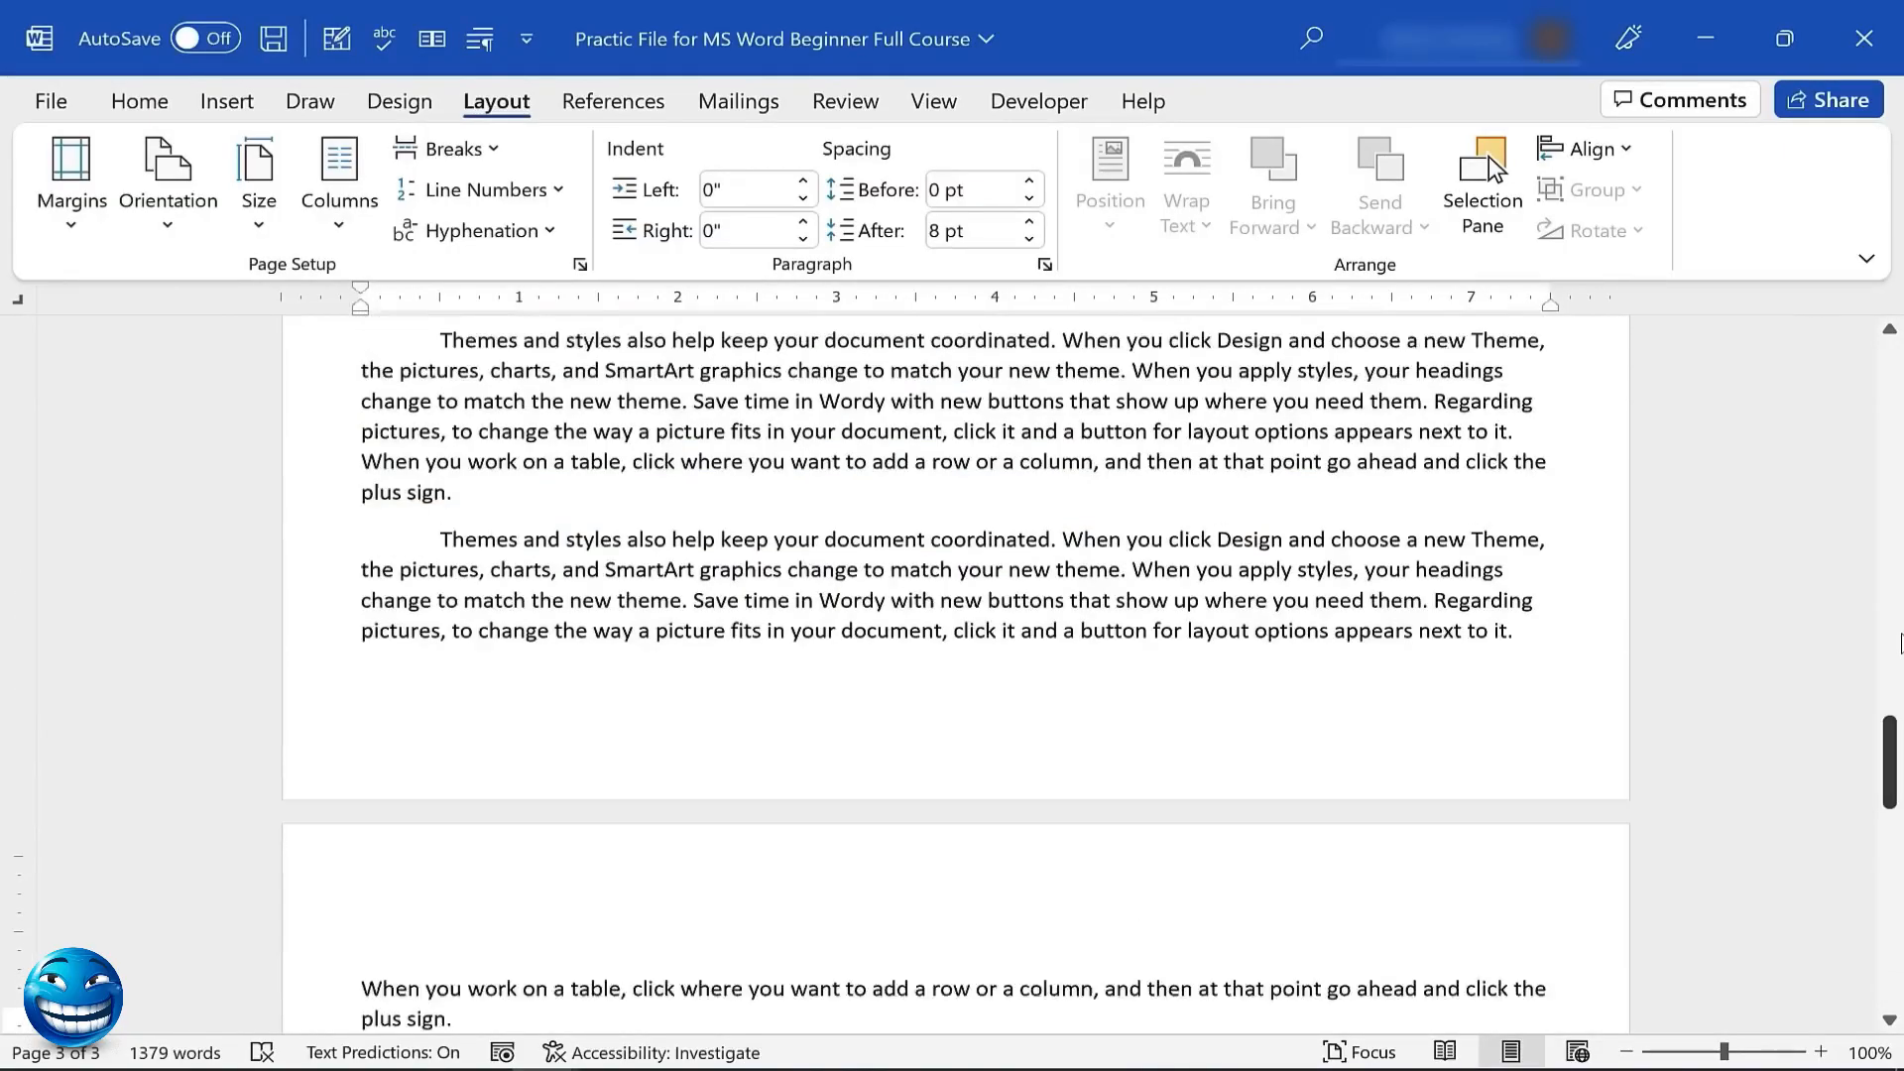
Insert centred page numbers at the bottom of the pages using the Plain Number 2 style
{"action": "scroll", "coordinate": [1092, 422], "scroll_direction": "up", "scroll_amount": 15}
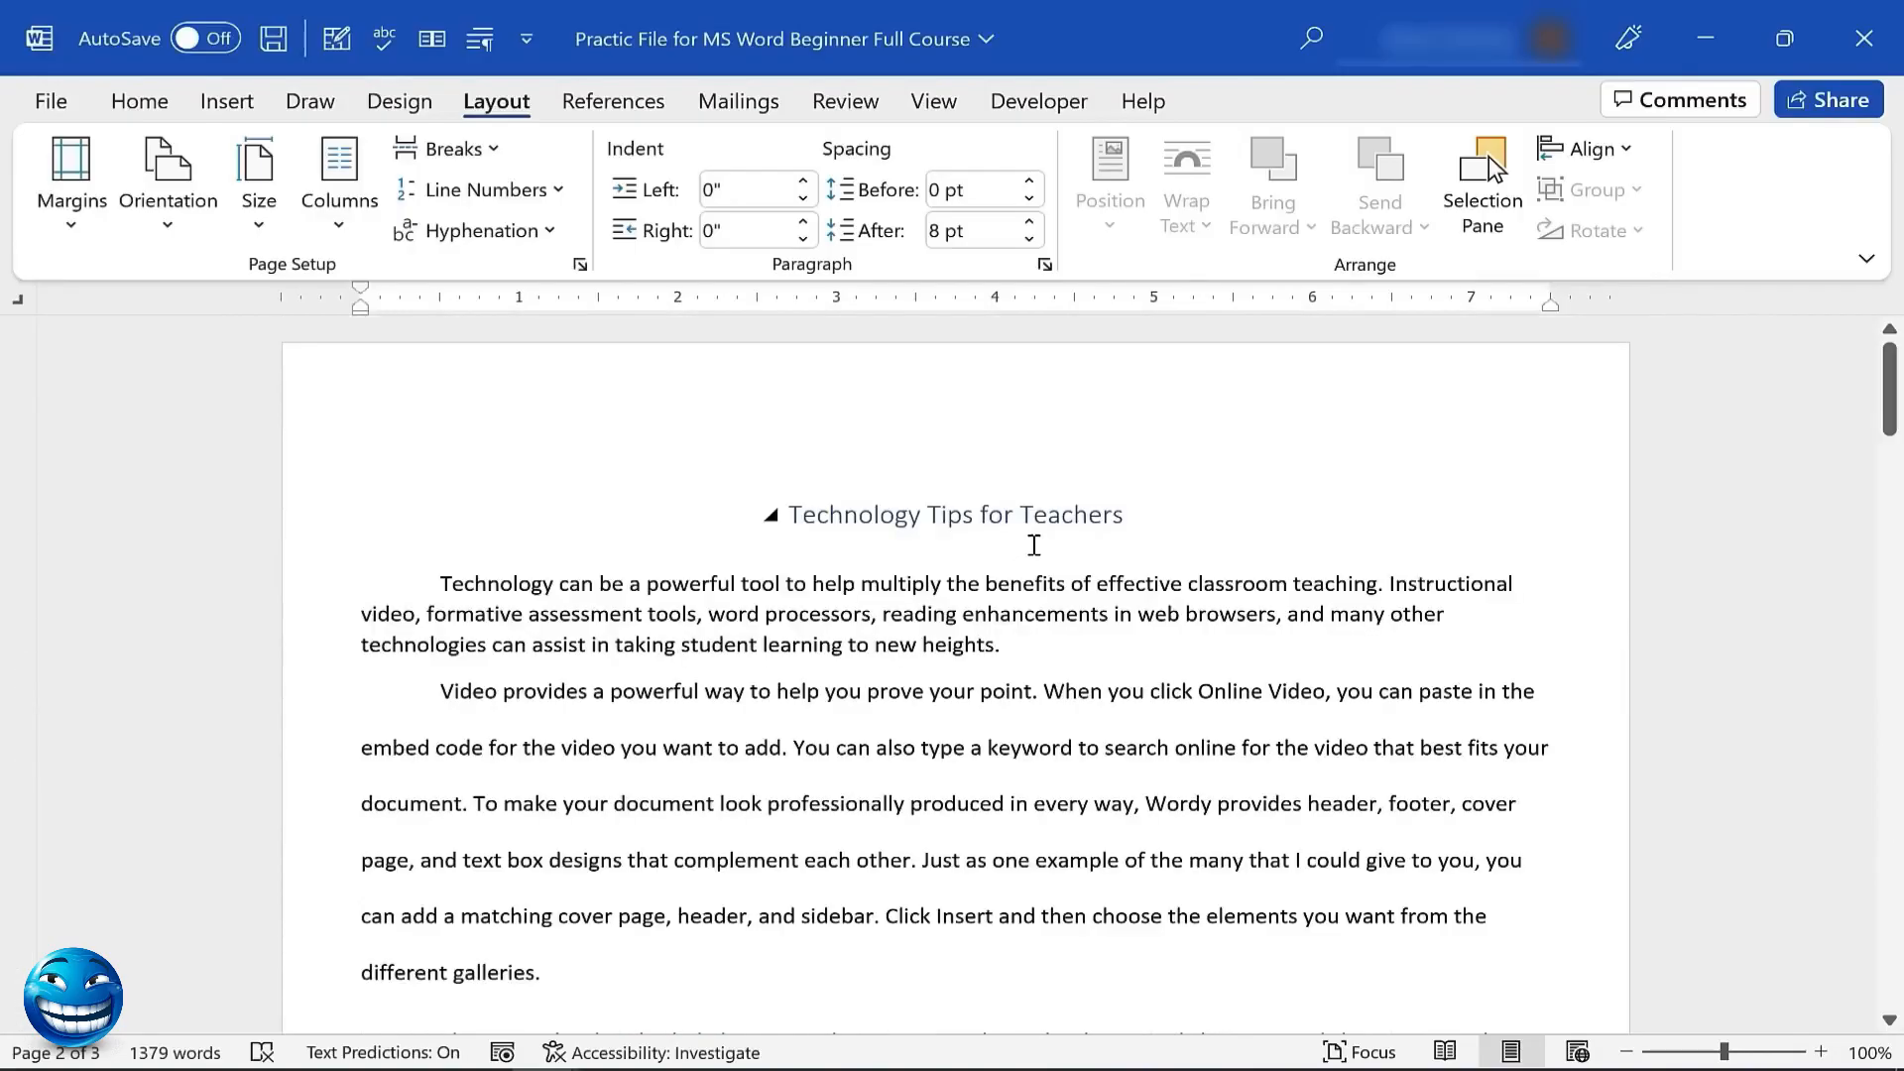
{"action": "left_click", "coordinate": [224, 103]}
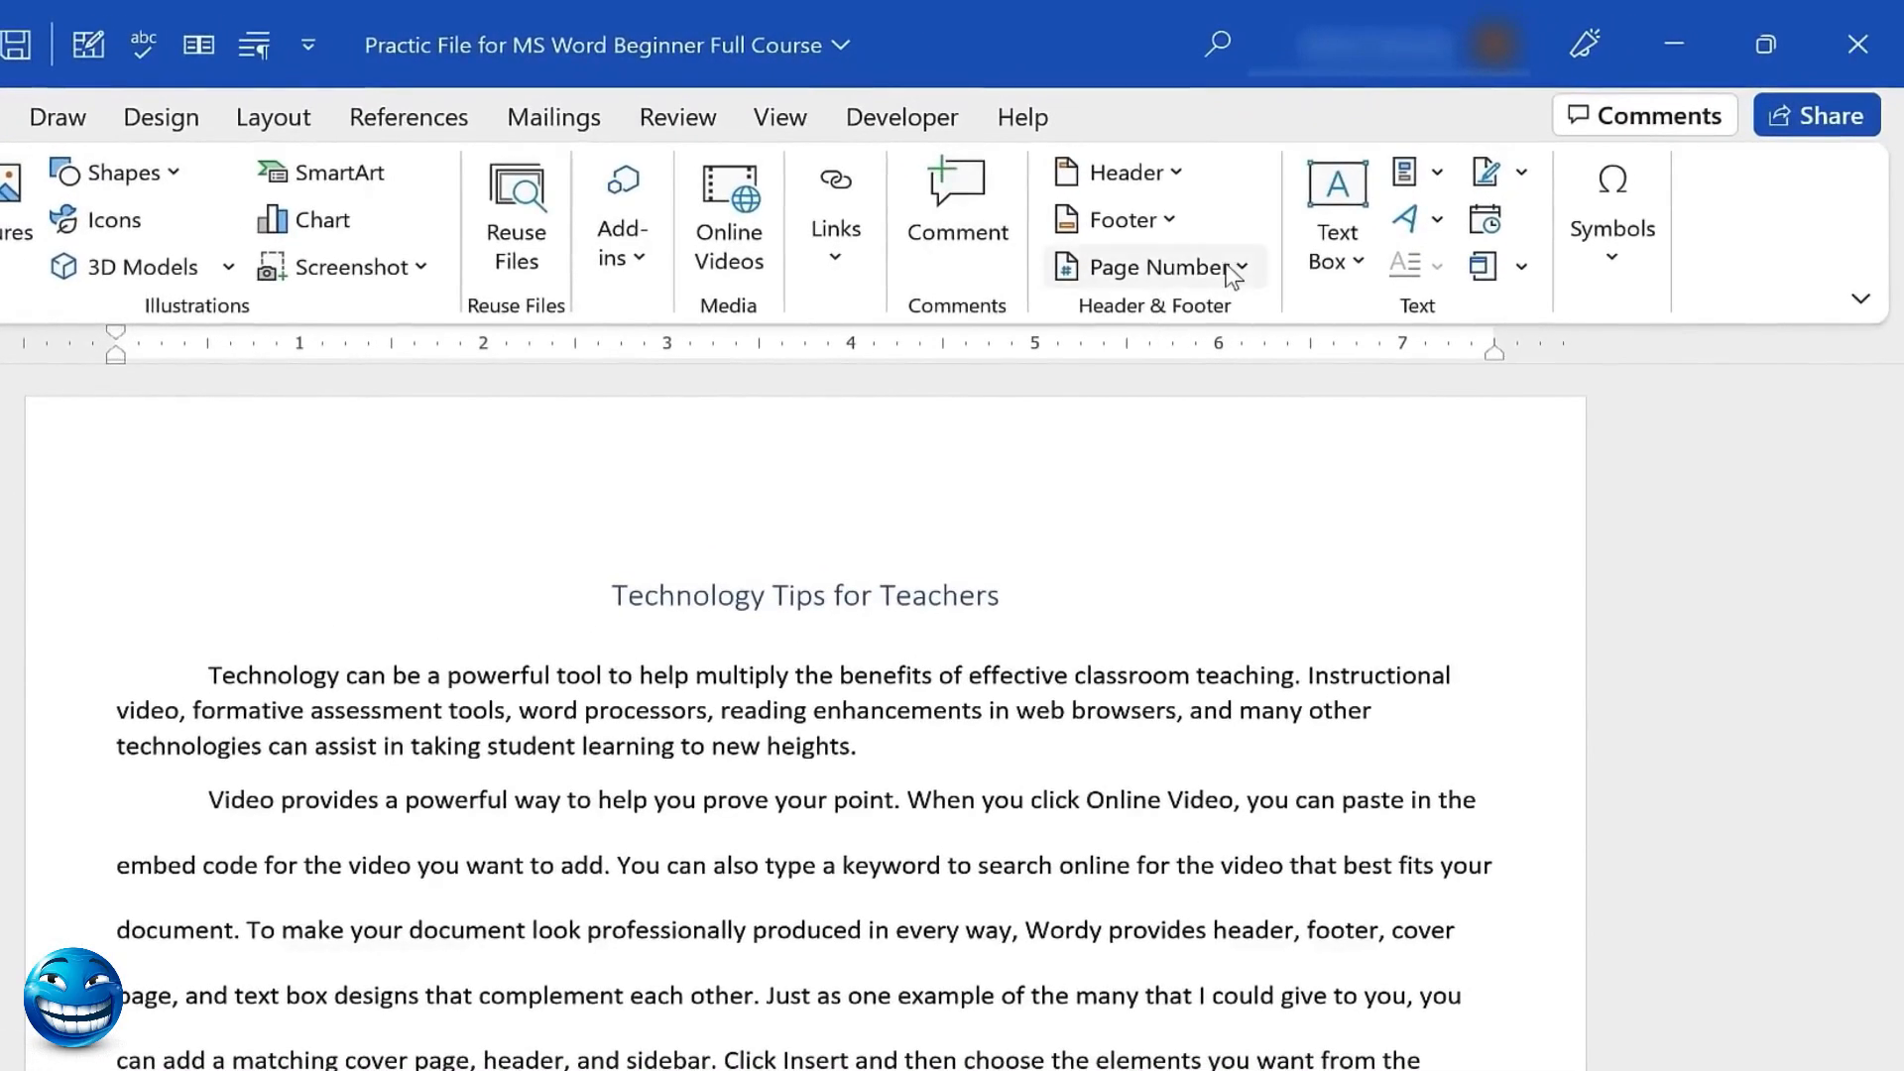
{"action": "left_click", "coordinate": [1232, 270]}
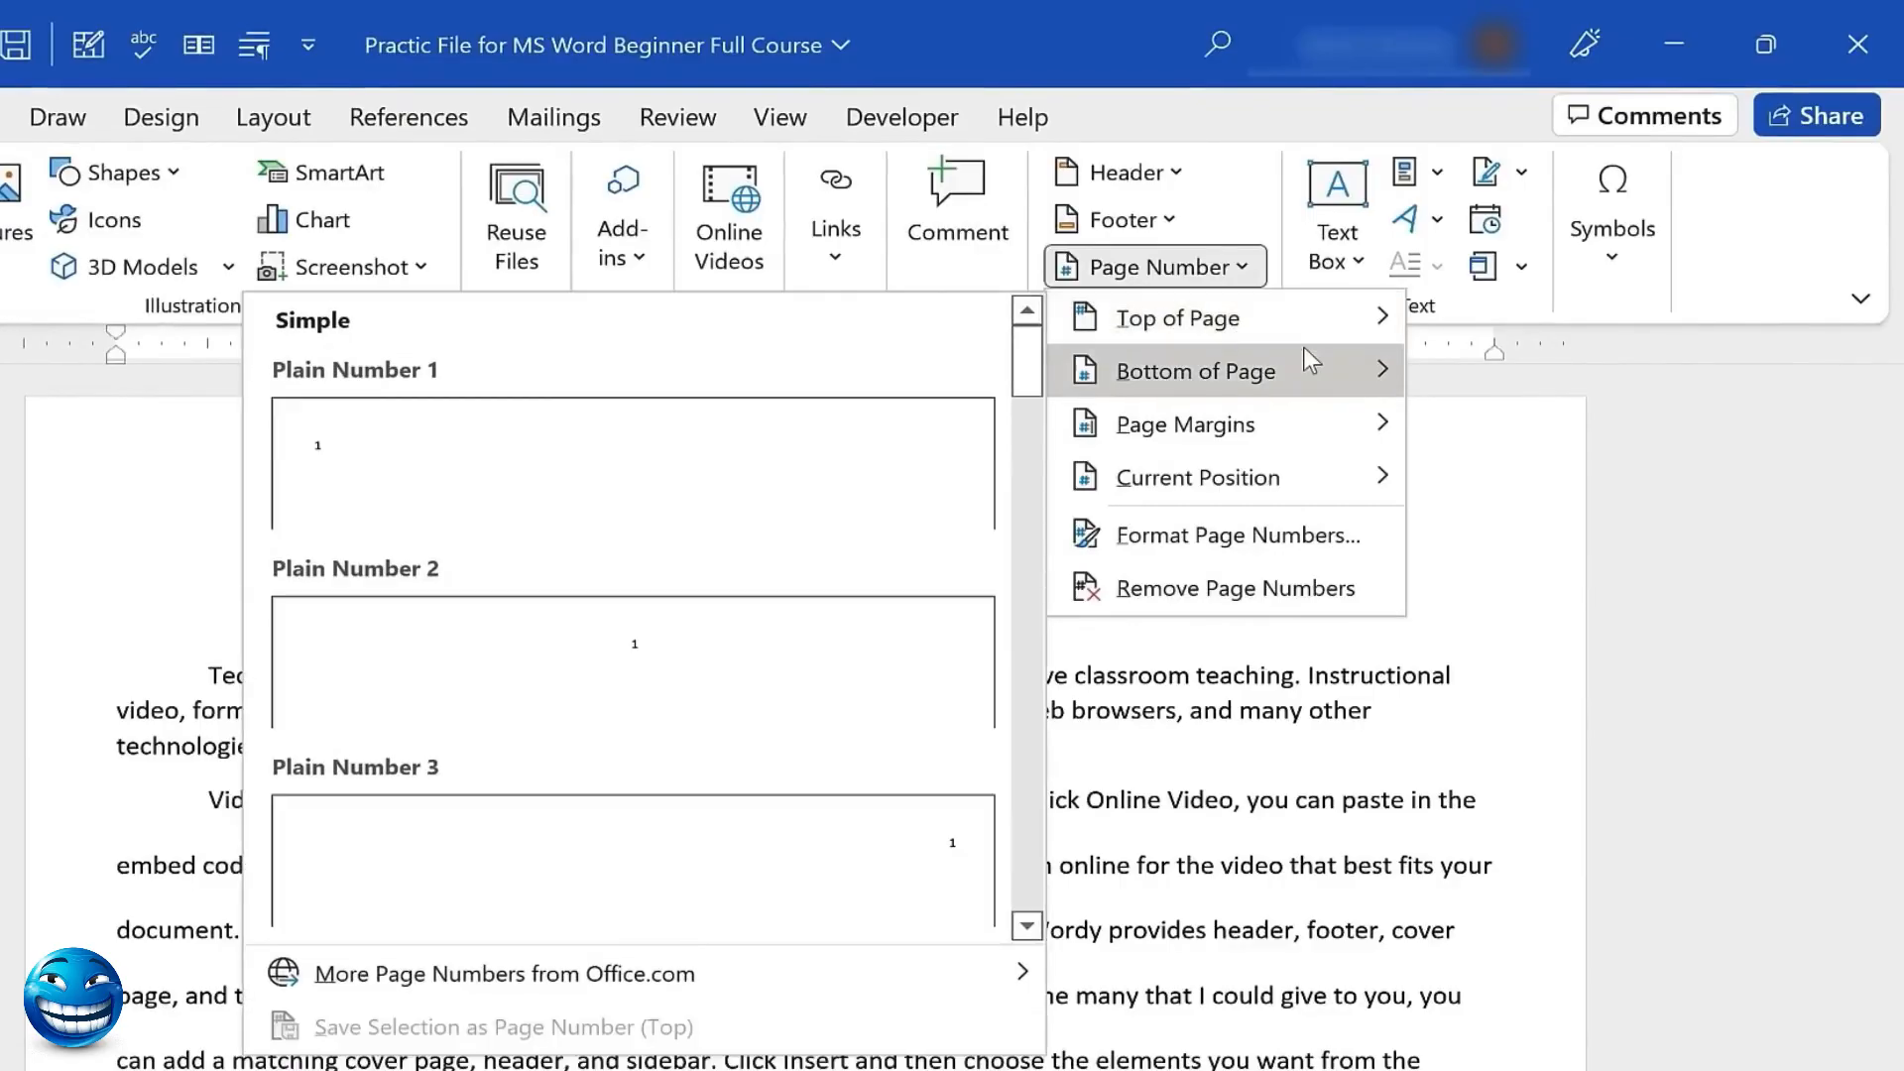
{"action": "mouse_move", "coordinate": [1301, 379]}
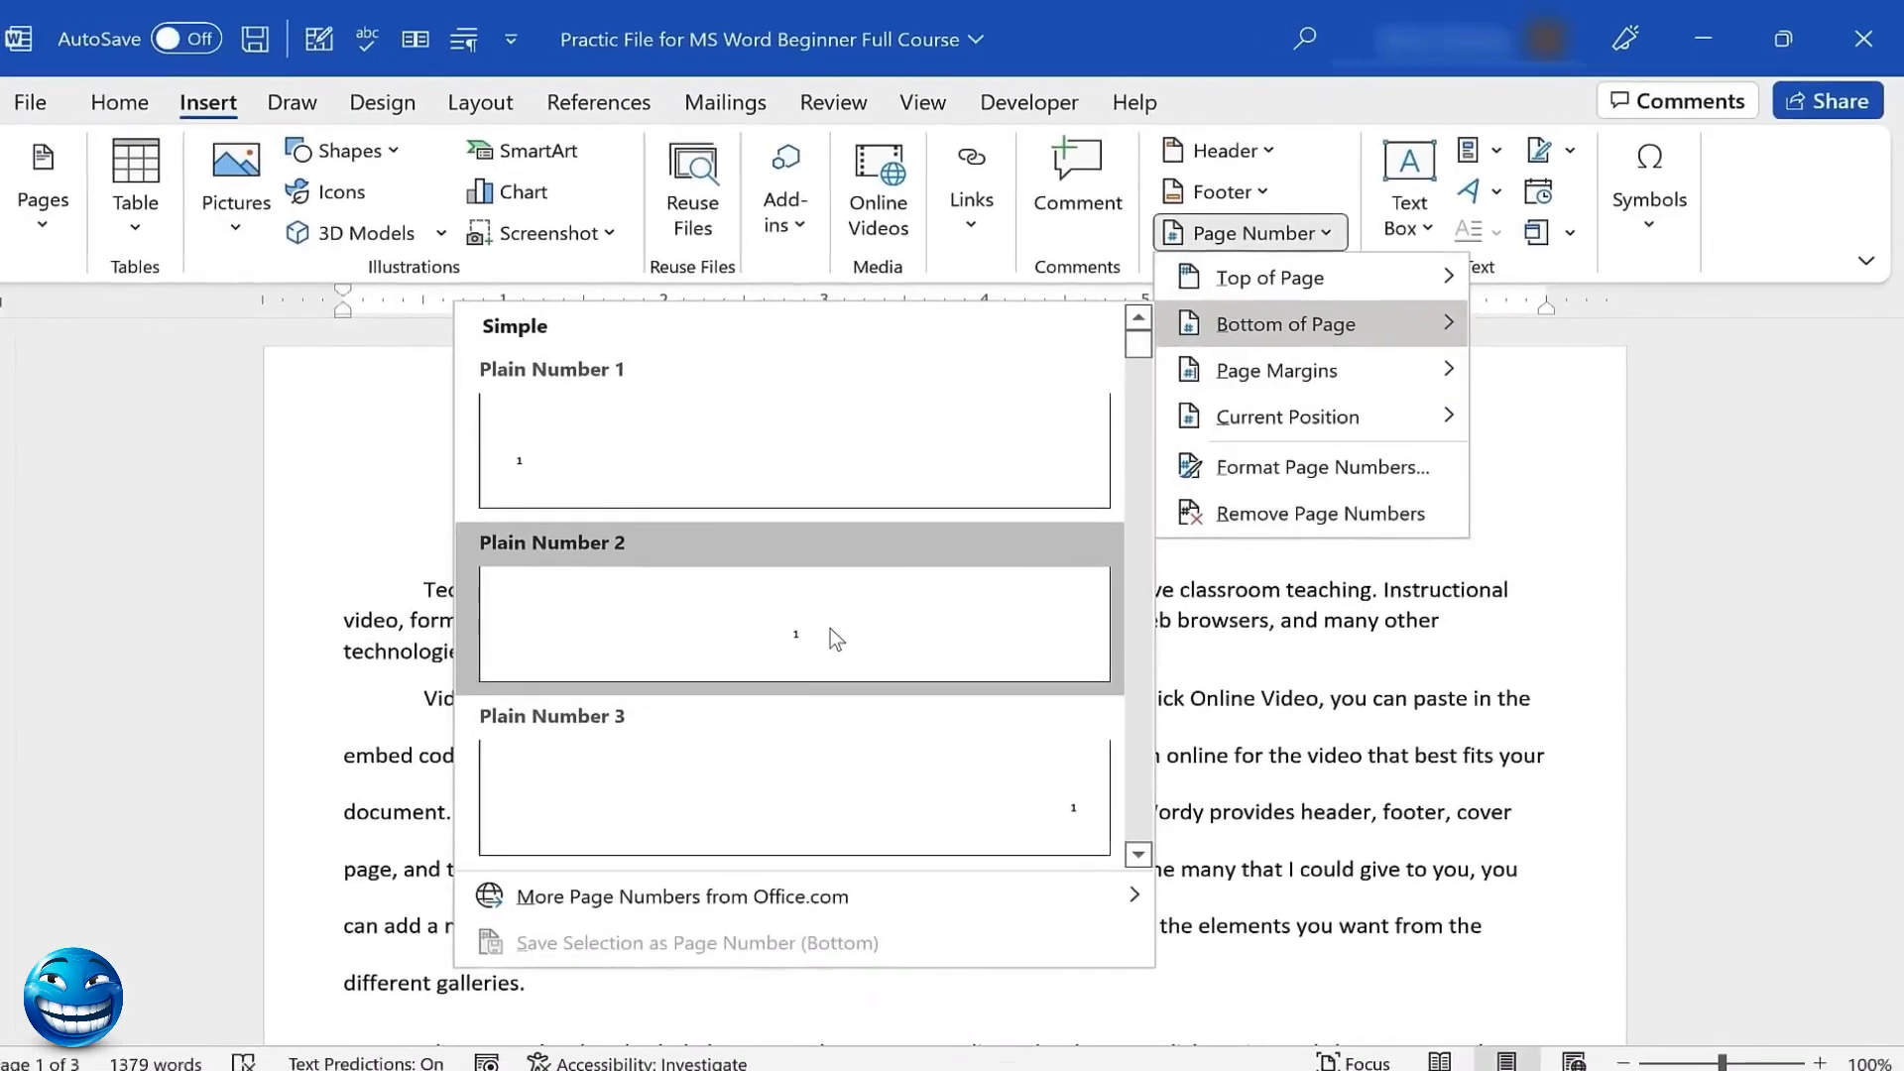
{"action": "left_click", "coordinate": [842, 622]}
Look over the numbered footers, set a different header and footer for the first page, and check that page's footer
{"action": "scroll", "coordinate": [1312, 735], "scroll_direction": "up", "scroll_amount": 20}
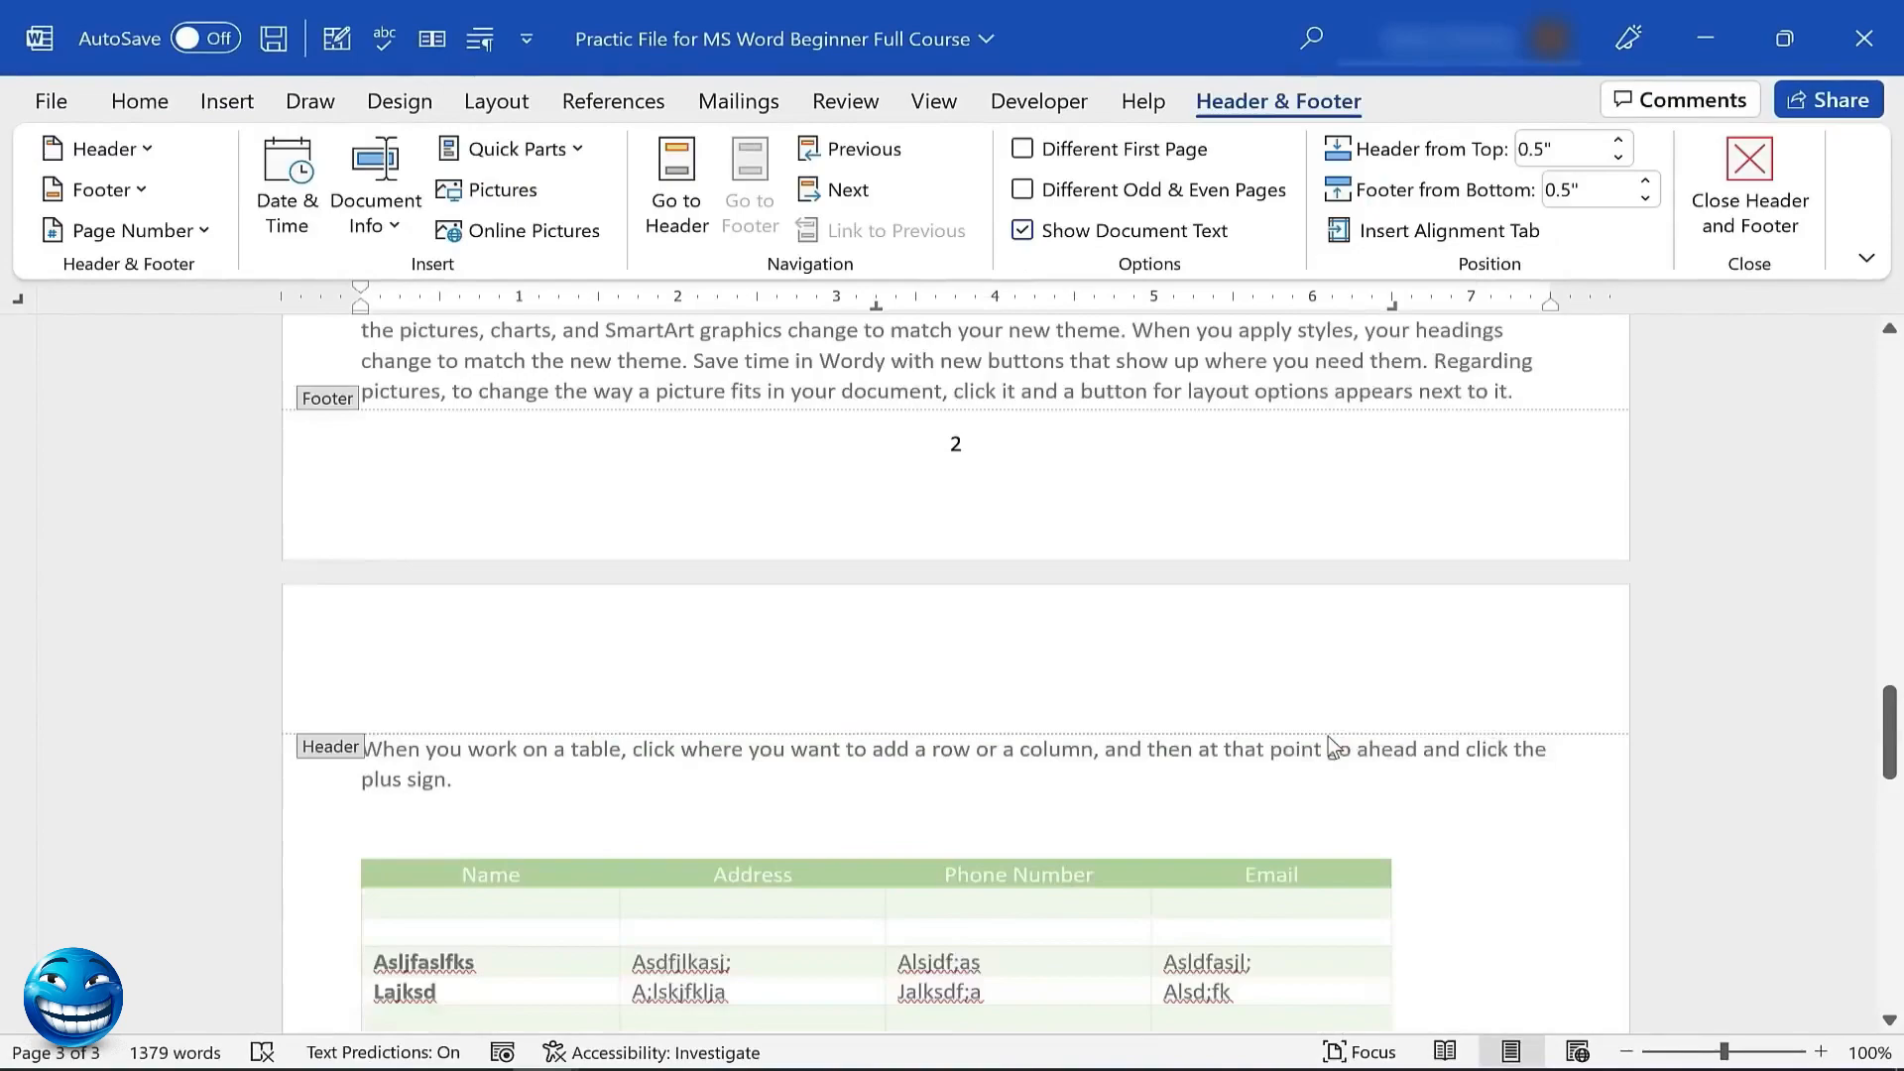
{"action": "scroll", "coordinate": [1336, 730], "scroll_direction": "up", "scroll_amount": 2}
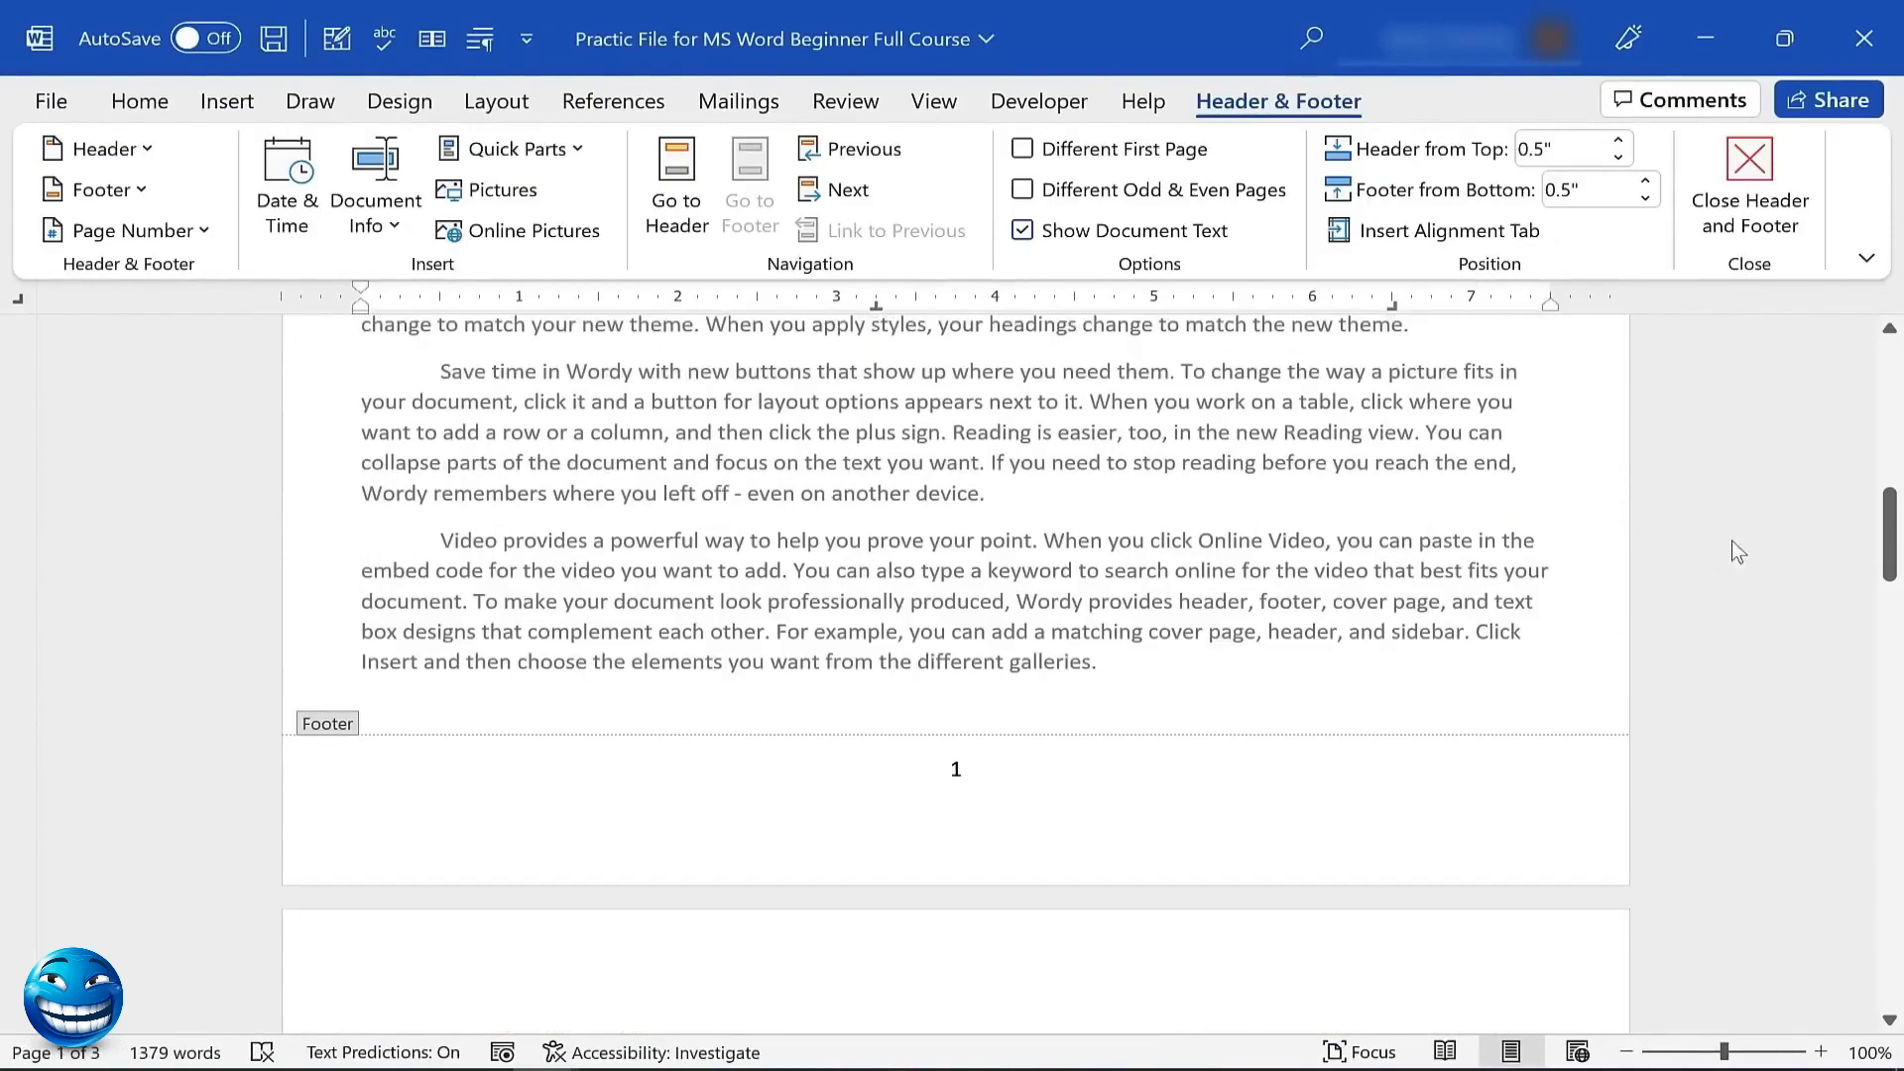
{"action": "mouse_move", "coordinate": [1891, 529]}
{"action": "left_mouse_down"}
{"action": "mouse_move", "coordinate": [1894, 501]}
{"action": "mouse_move", "coordinate": [1899, 527]}
{"action": "left_mouse_up"}
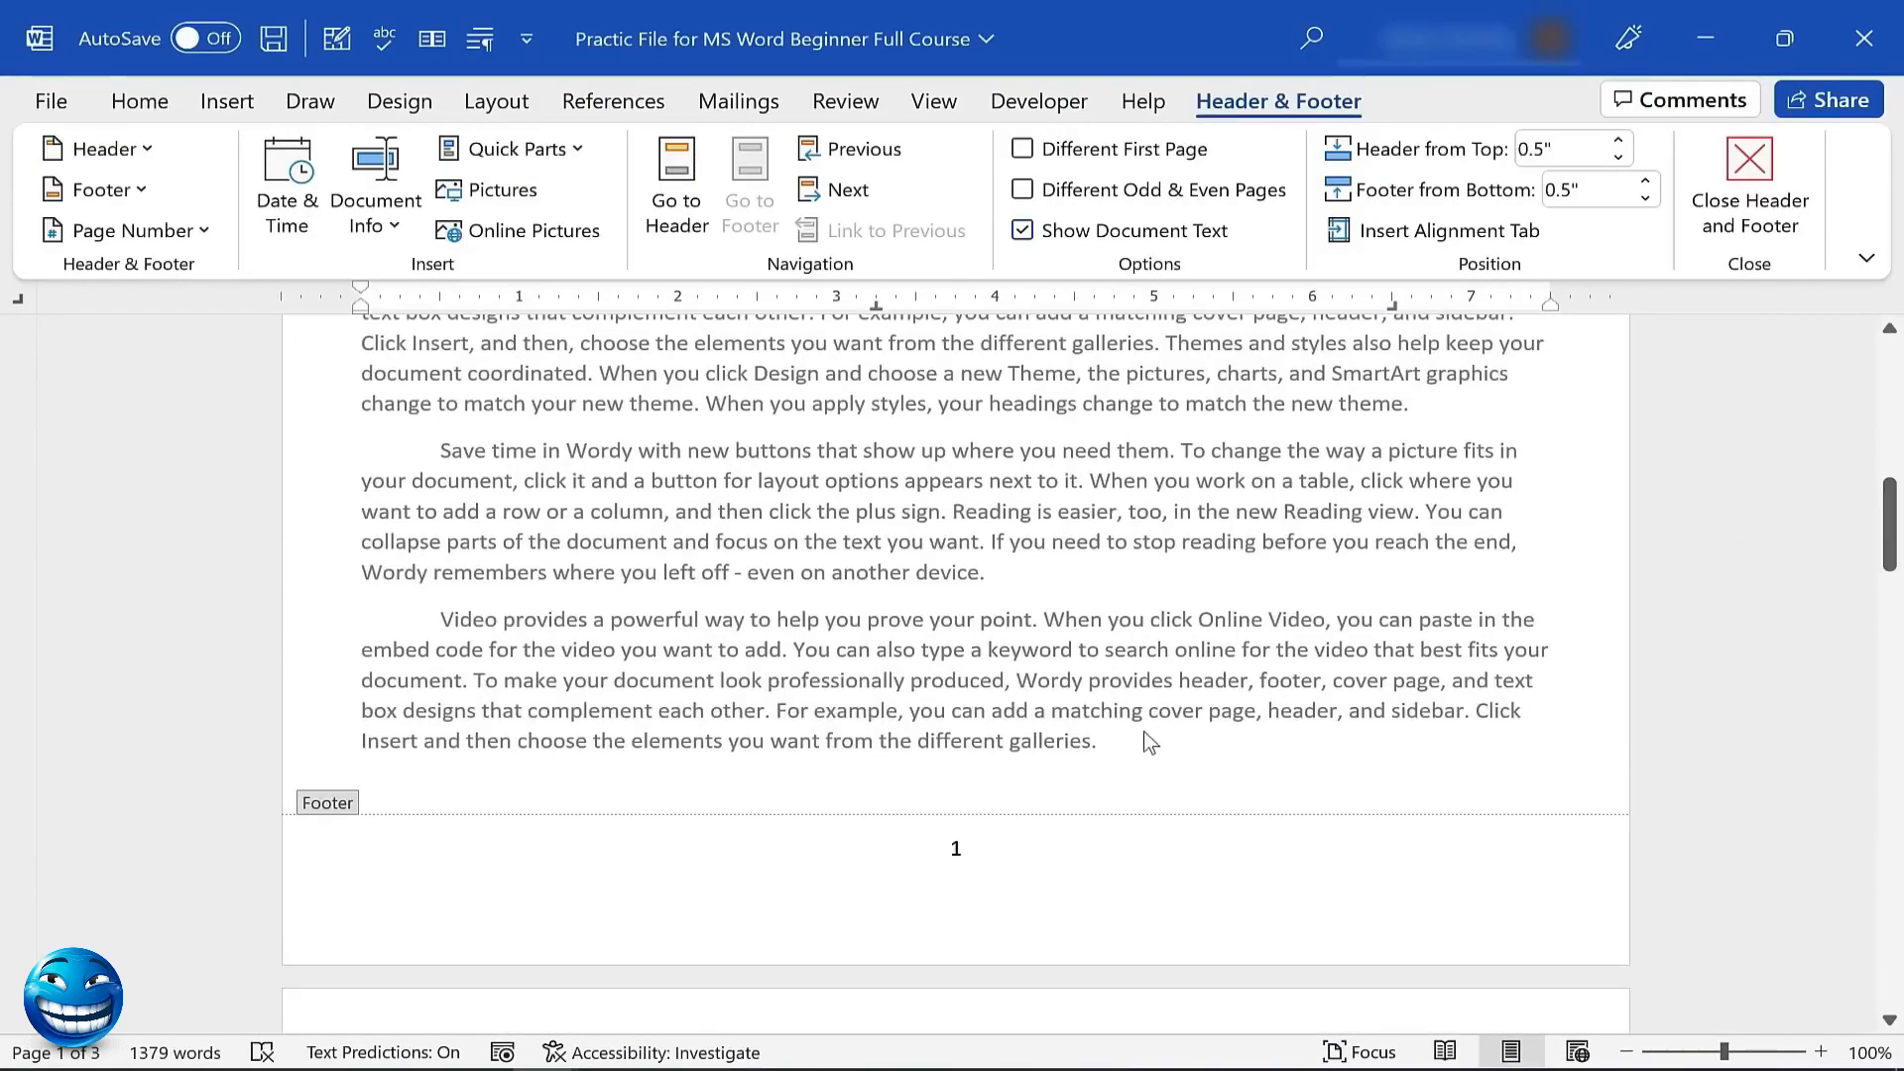
{"action": "left_click", "coordinate": [1023, 150]}
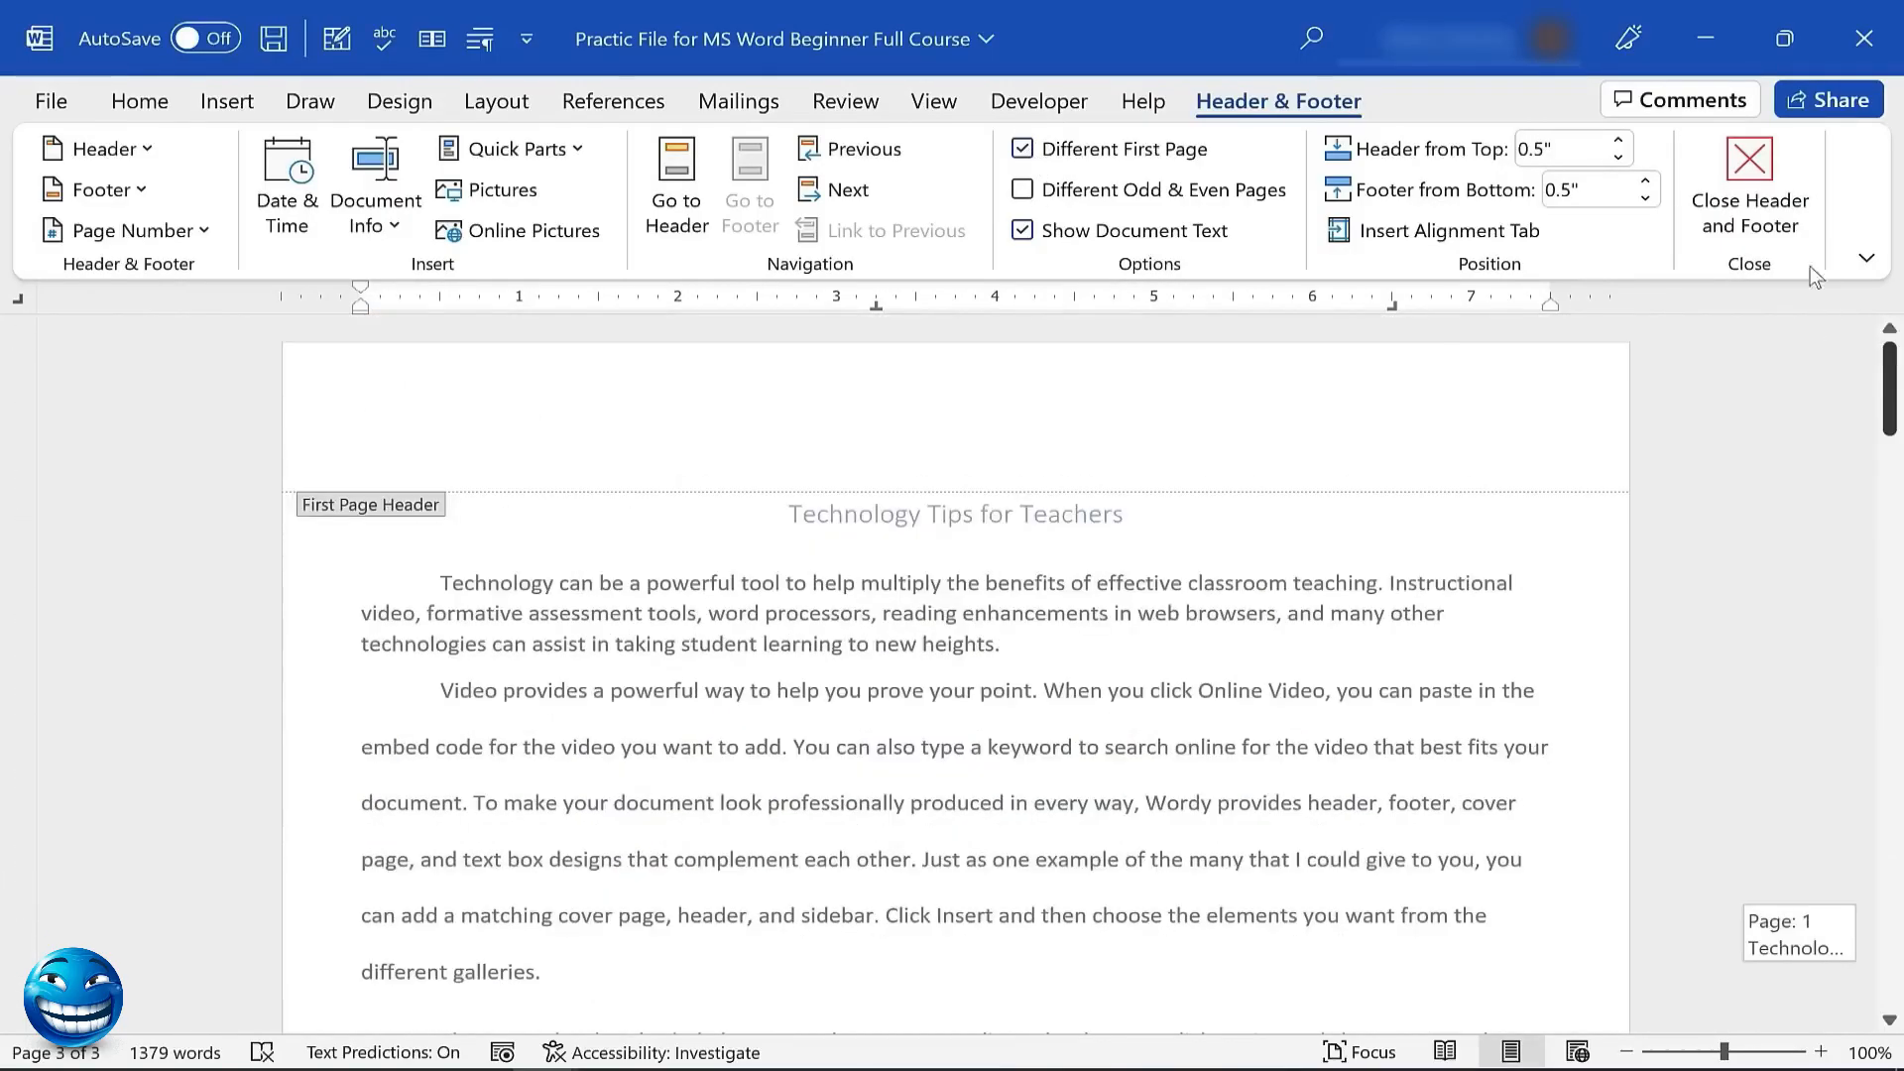
{"action": "scroll", "coordinate": [1840, 484], "scroll_direction": "down", "scroll_amount": 10}
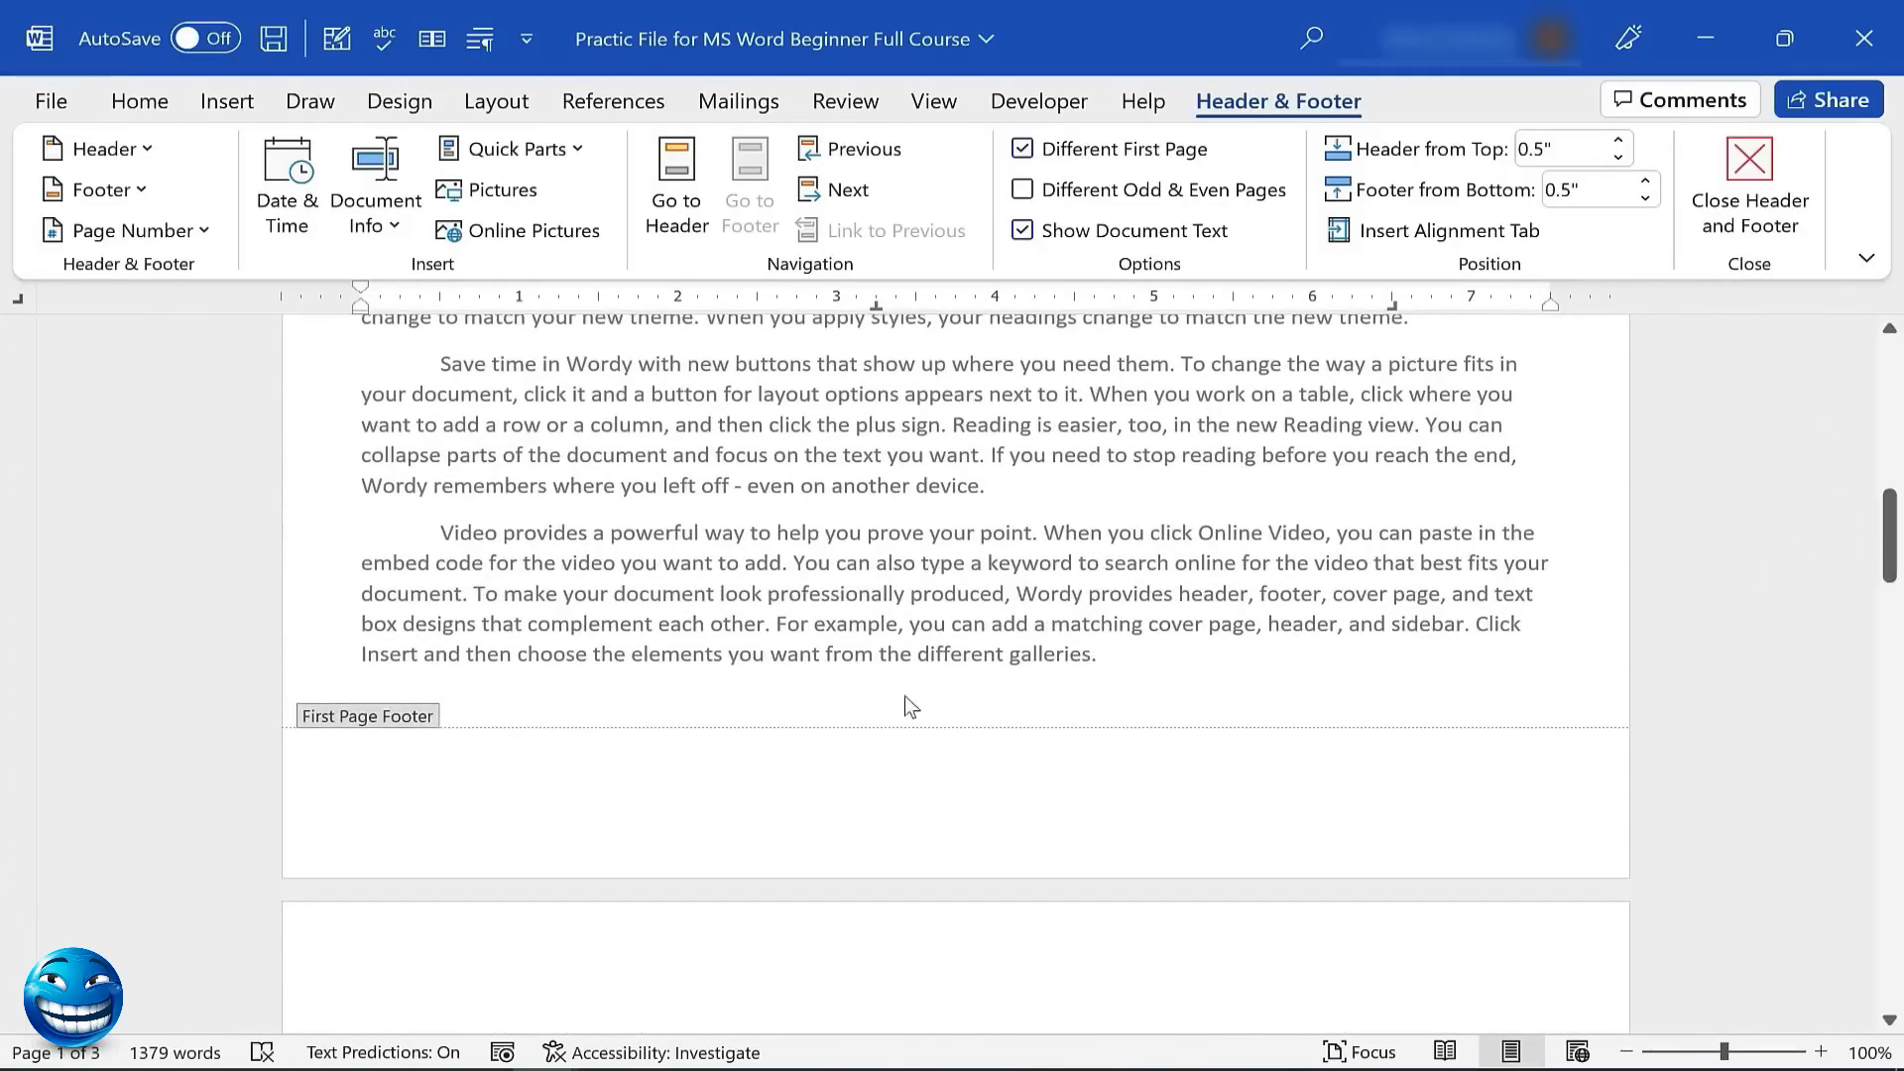
Enter "Sensitive Information" in the first page header, close header editing, and check the first page
{"action": "left_click_drag", "start_coordinate": [1890, 545], "coordinate": [1444, 125]}
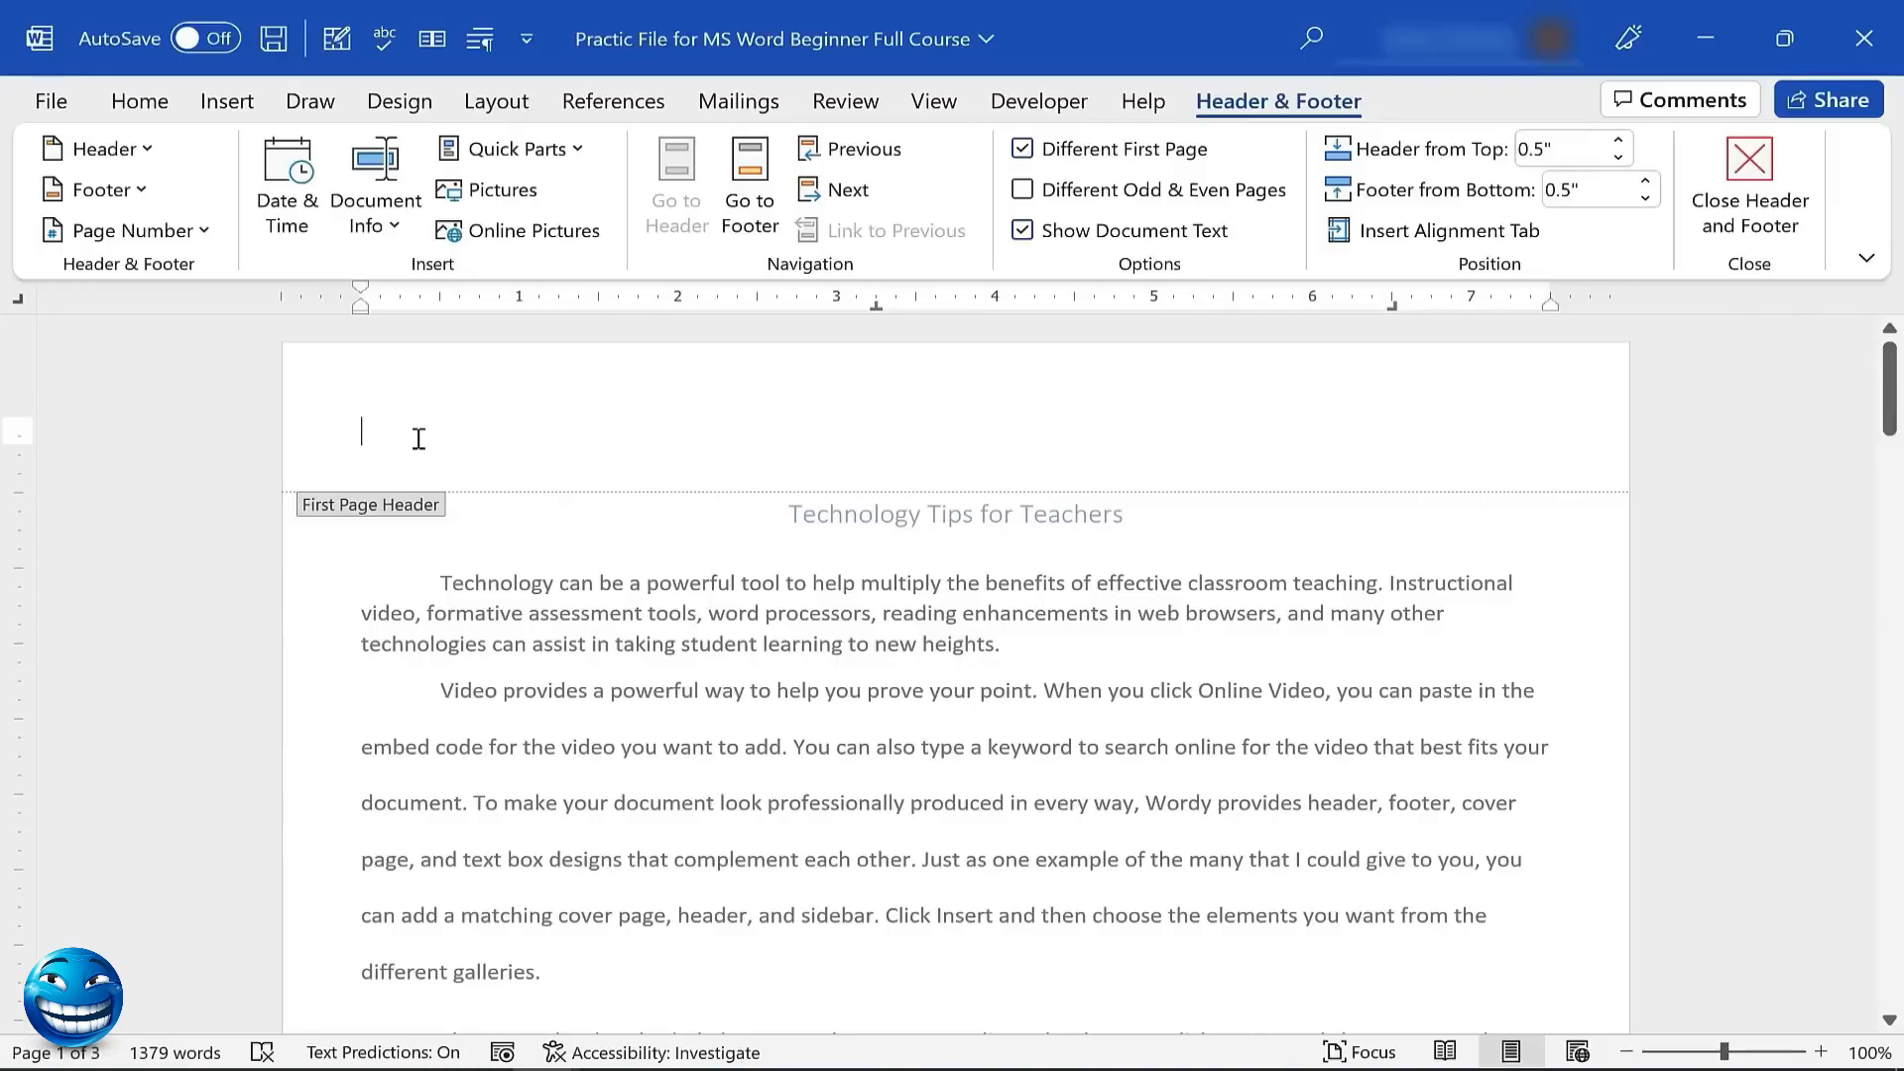
{"action": "type", "text": "Sensitive Information"}
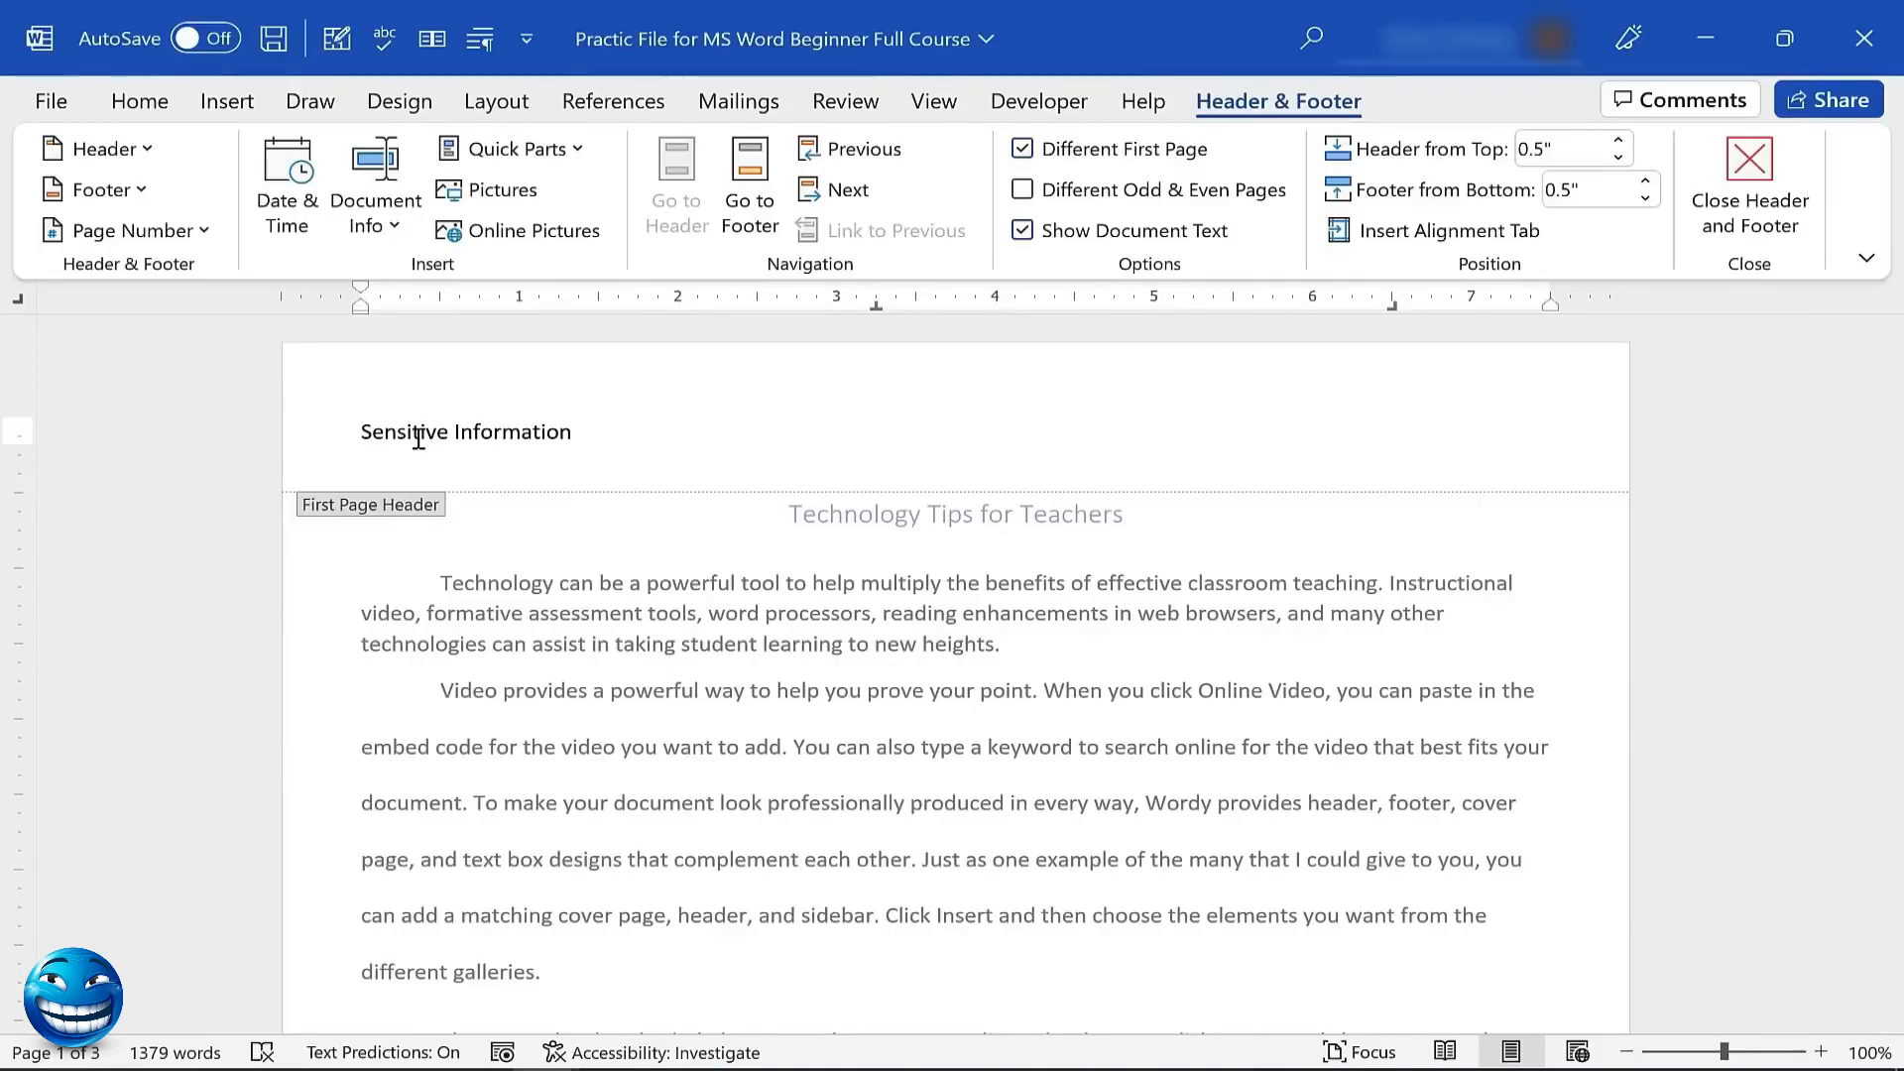
{"action": "left_click", "coordinate": [1760, 159]}
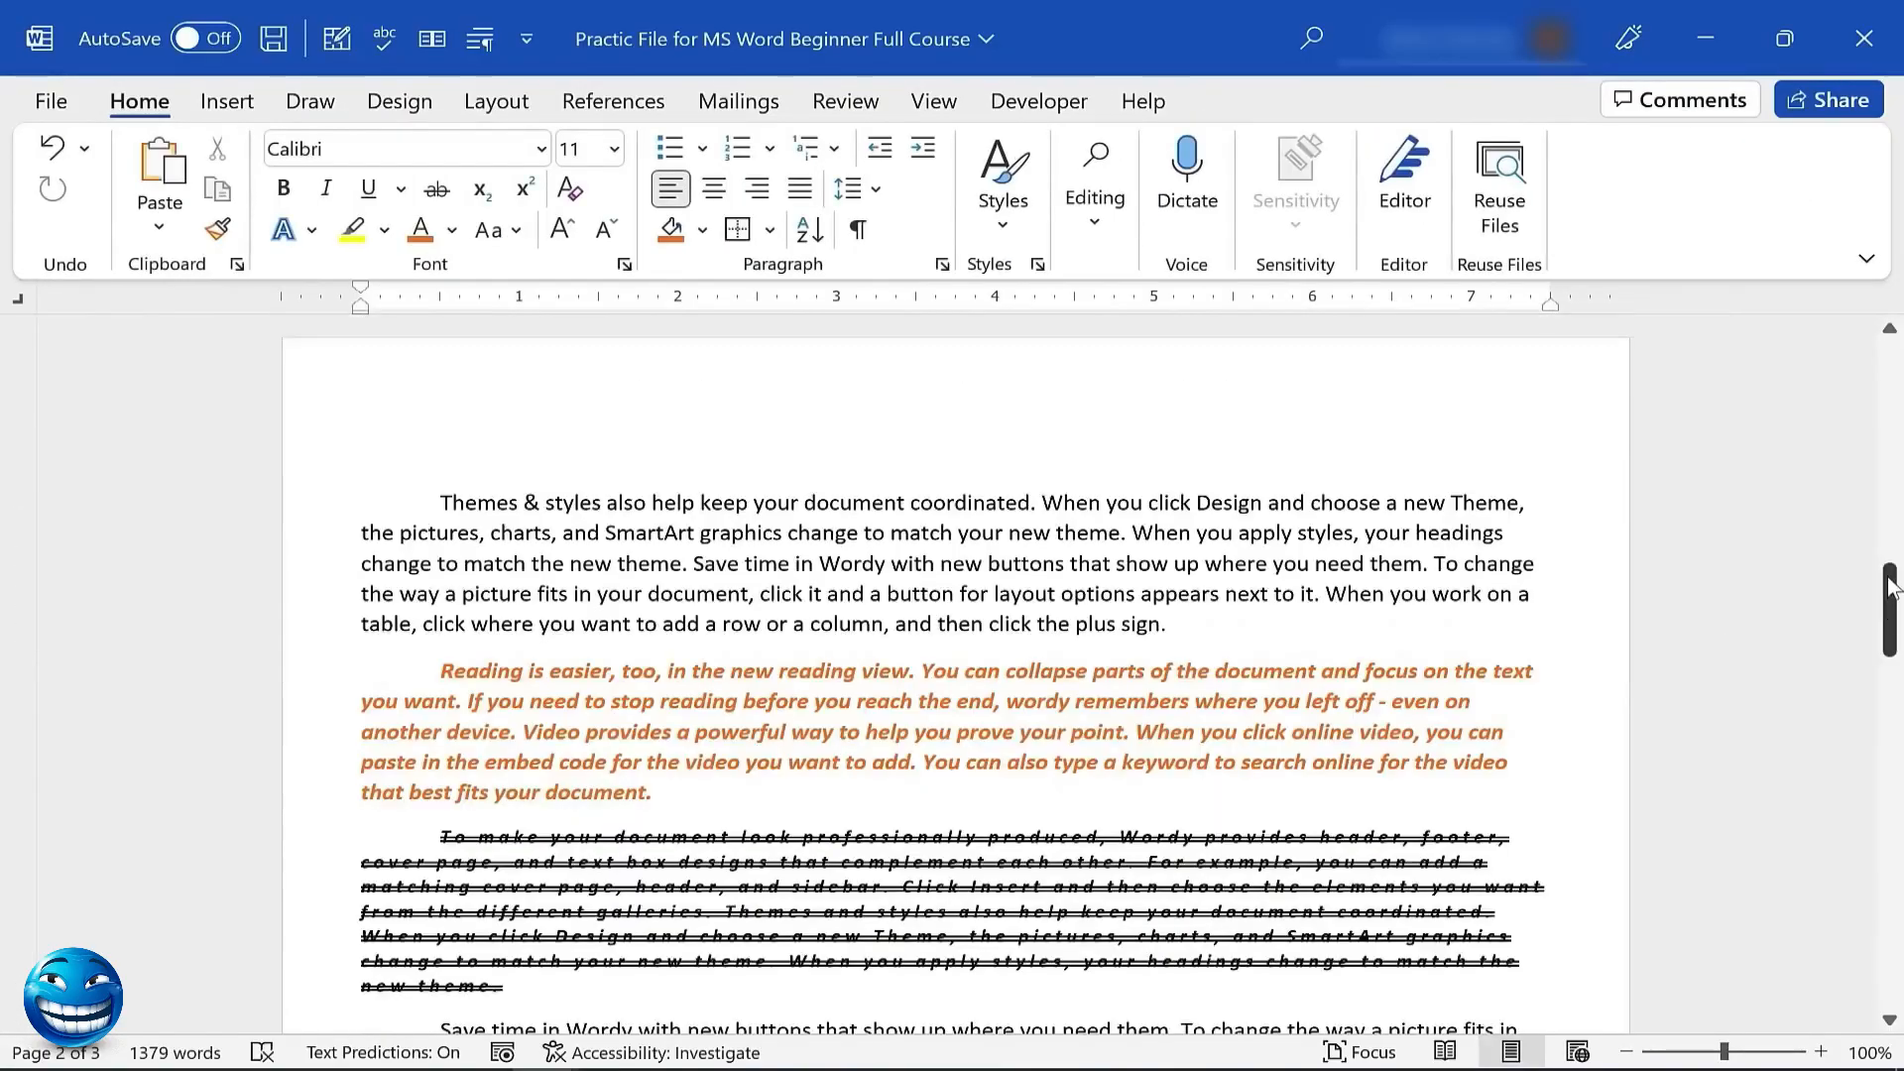
{"action": "left_click_drag", "start_coordinate": [1890, 587], "coordinate": [1890, 382]}
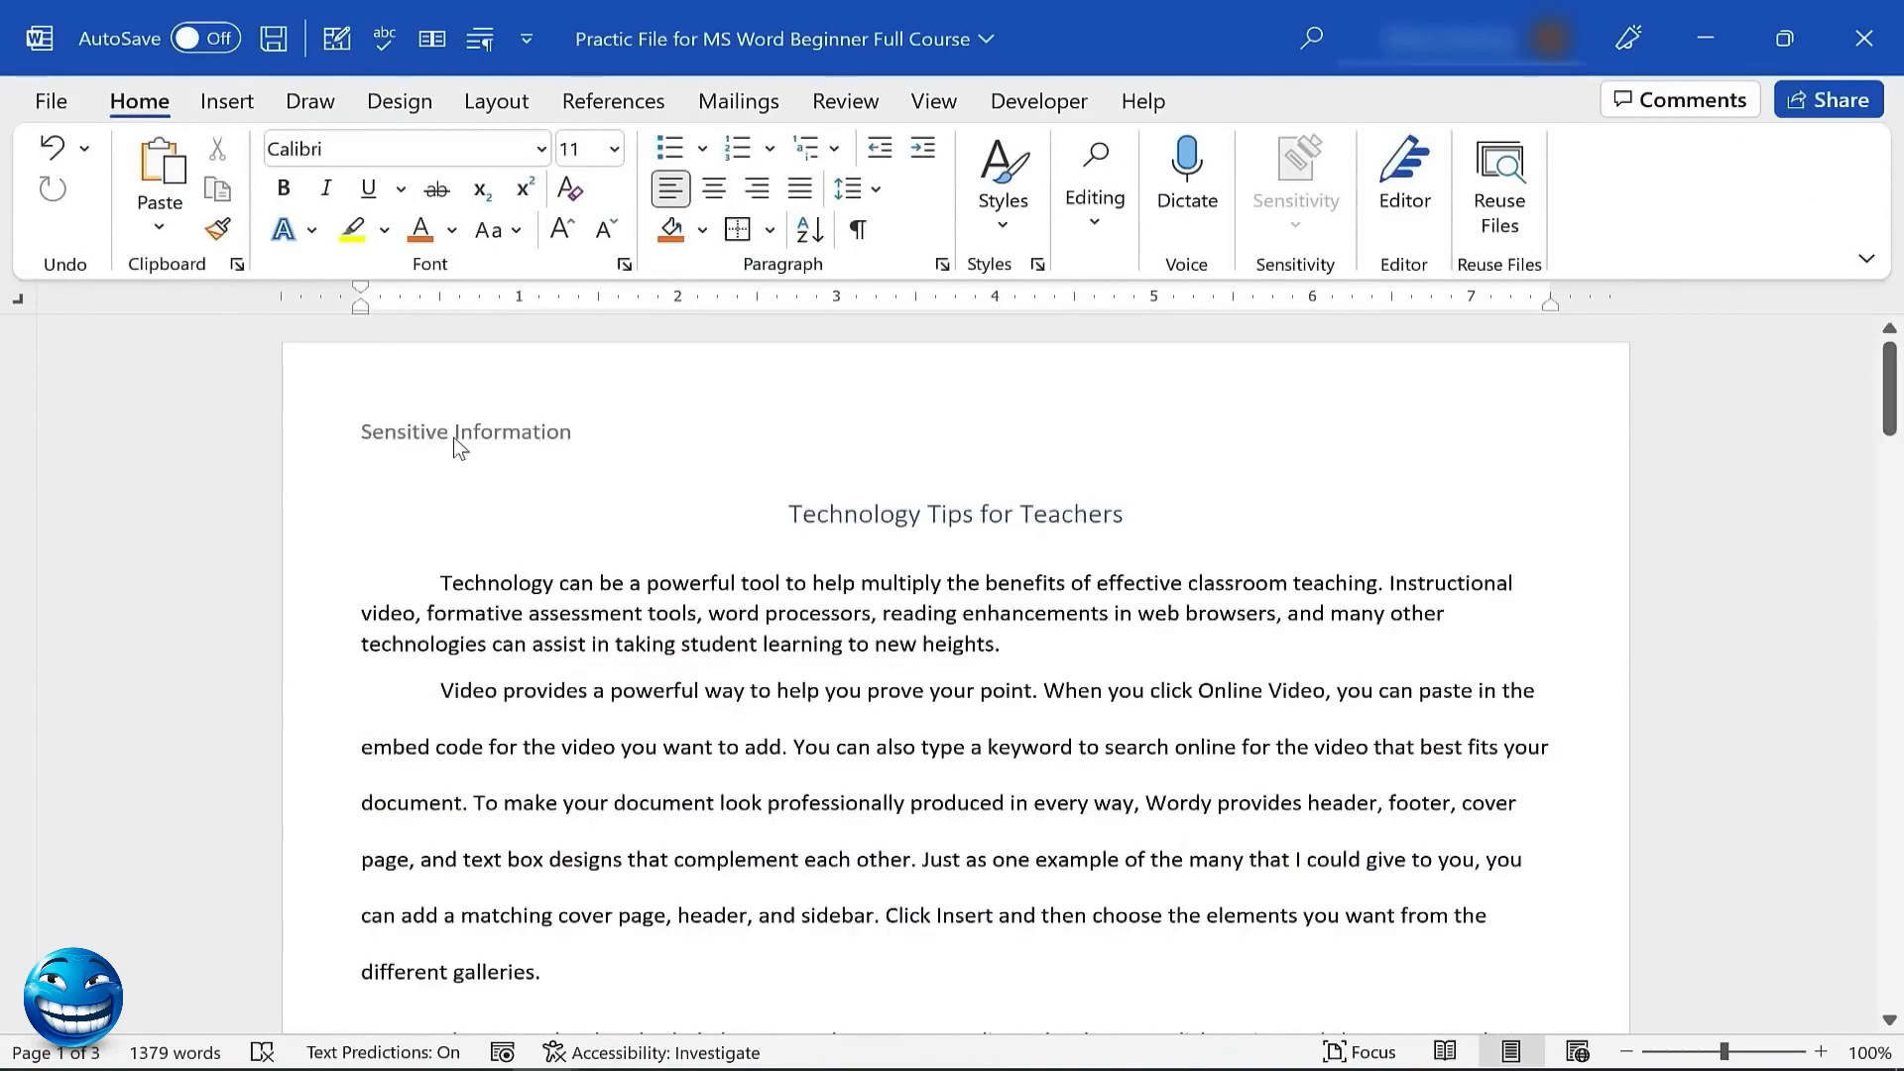
Look at the built-in header and footer designs without applying any of them
{"action": "left_click", "coordinate": [227, 102]}
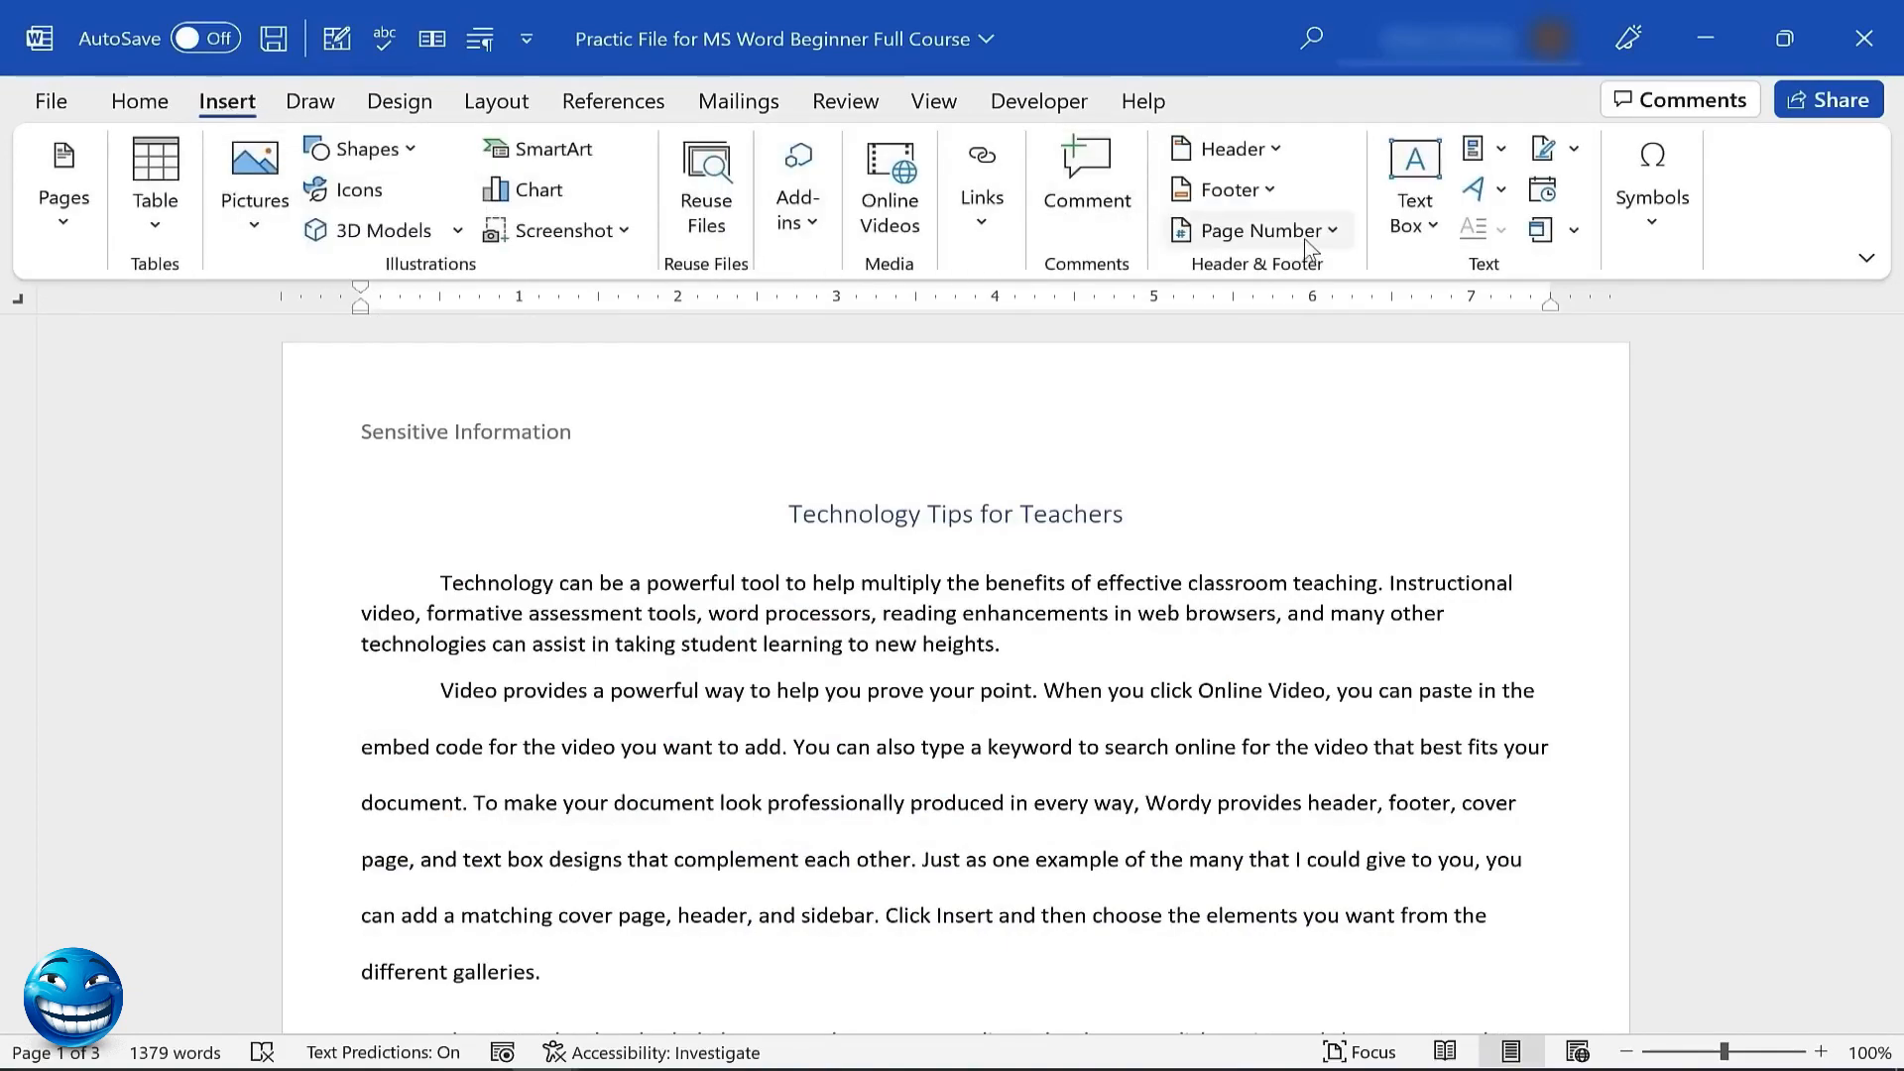
{"action": "left_click", "coordinate": [1272, 154]}
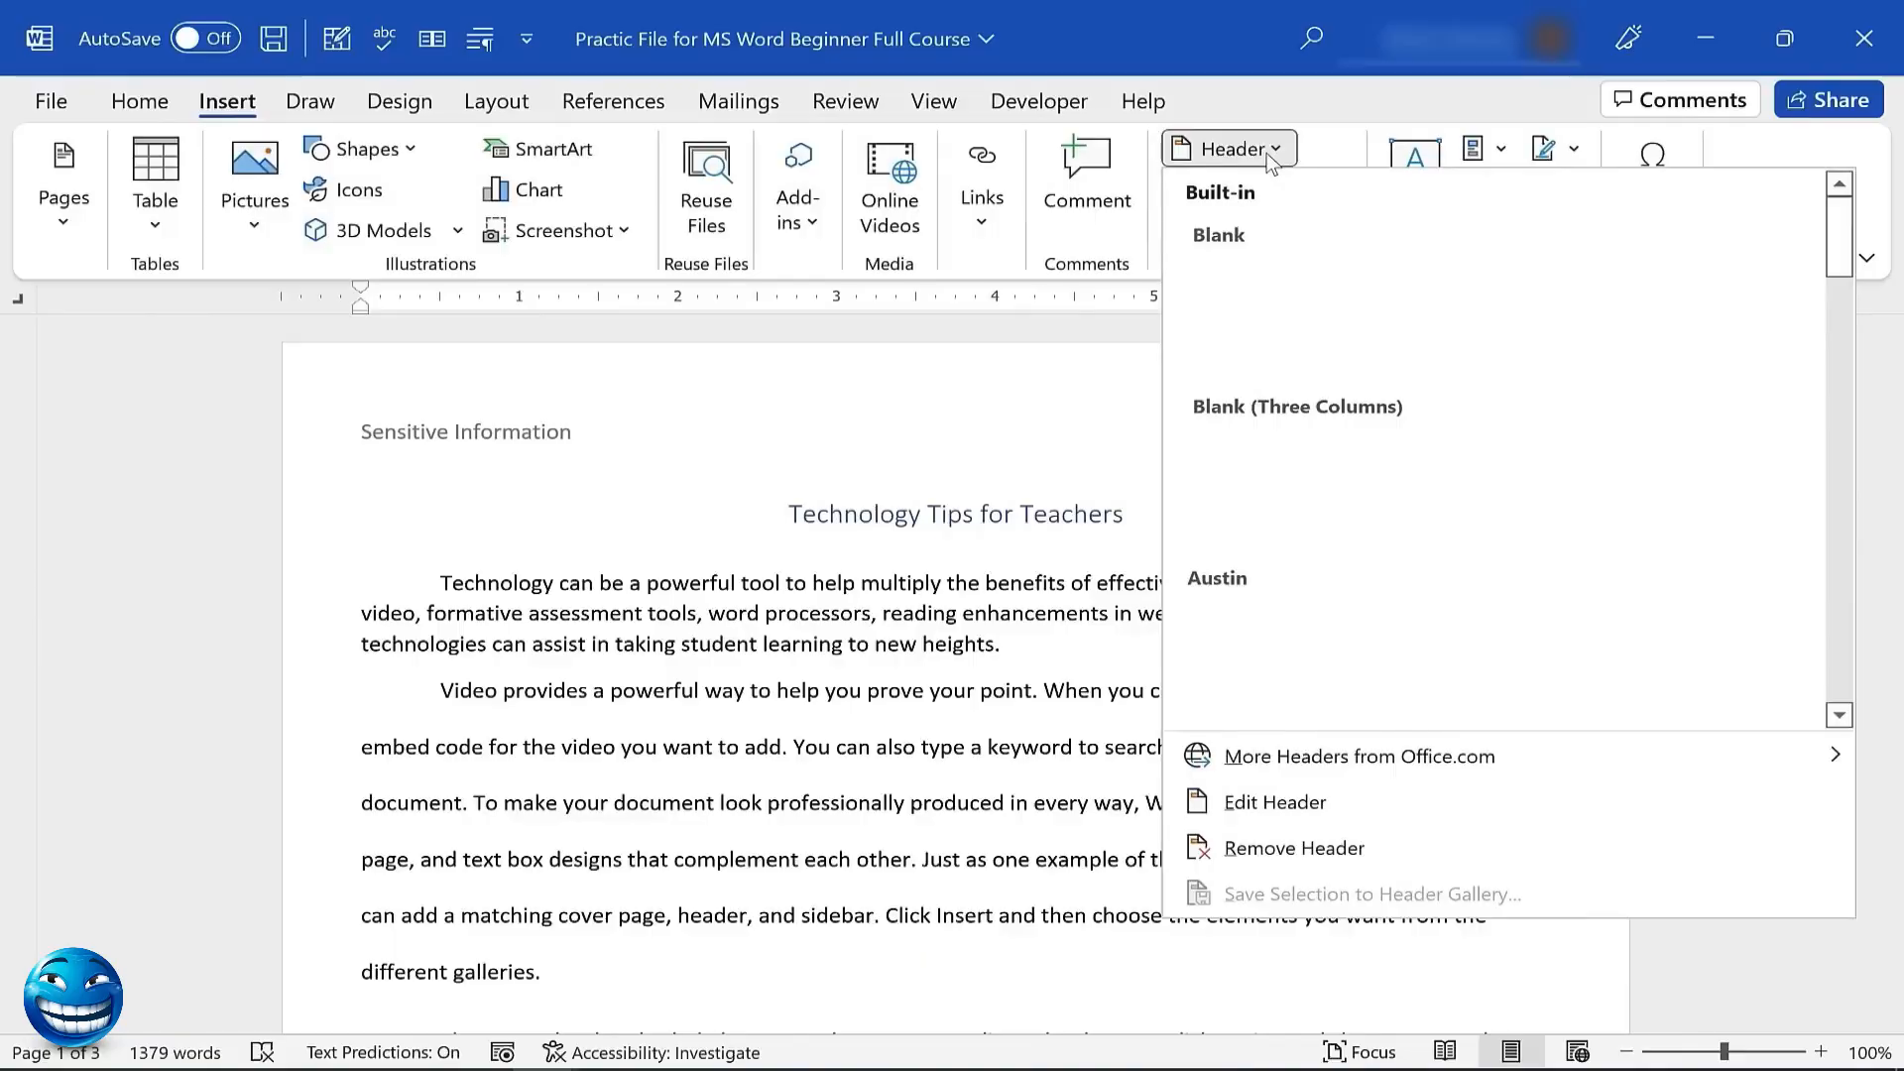
{"action": "left_click", "coordinate": [1157, 293]}
{"action": "left_click", "coordinate": [1230, 190]}
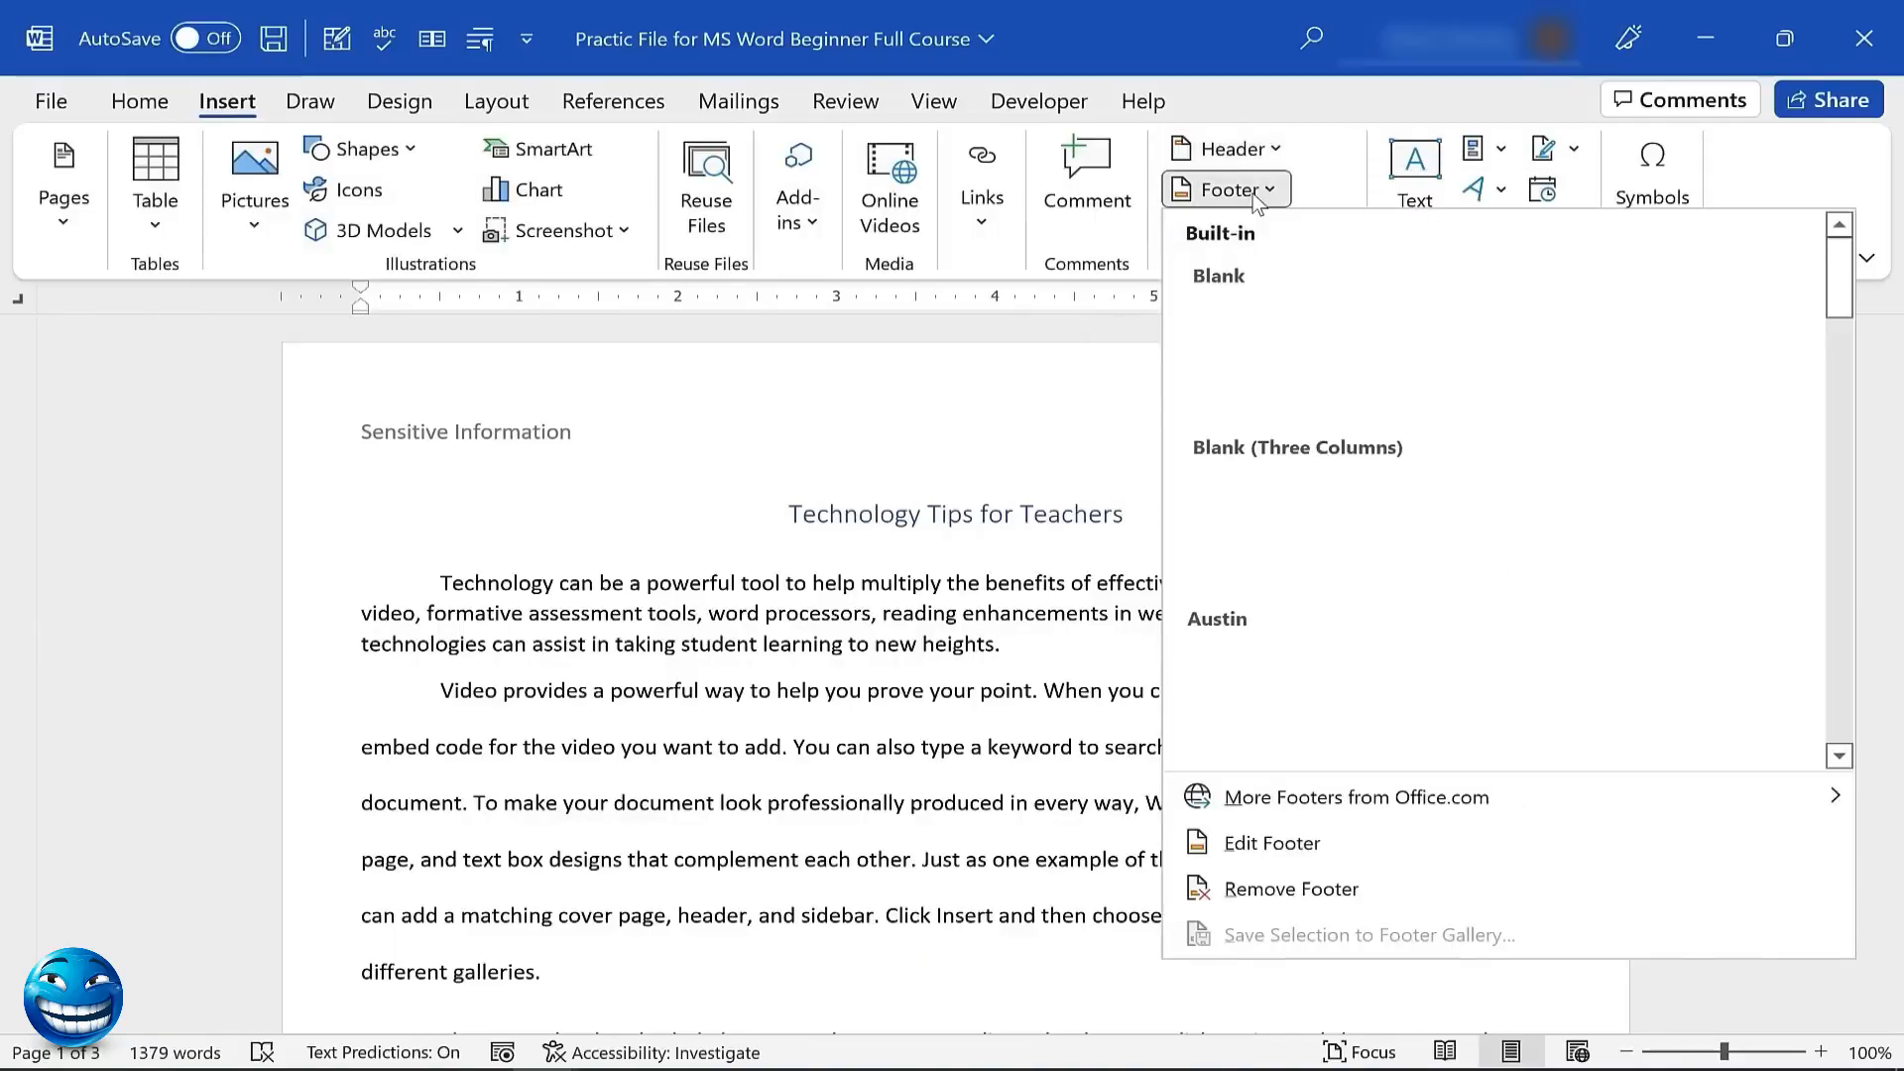
{"action": "left_click", "coordinate": [993, 343]}
Open the header for editing, review the insertable document info options without adding any, and close the header
{"action": "left_click", "coordinate": [1232, 149]}
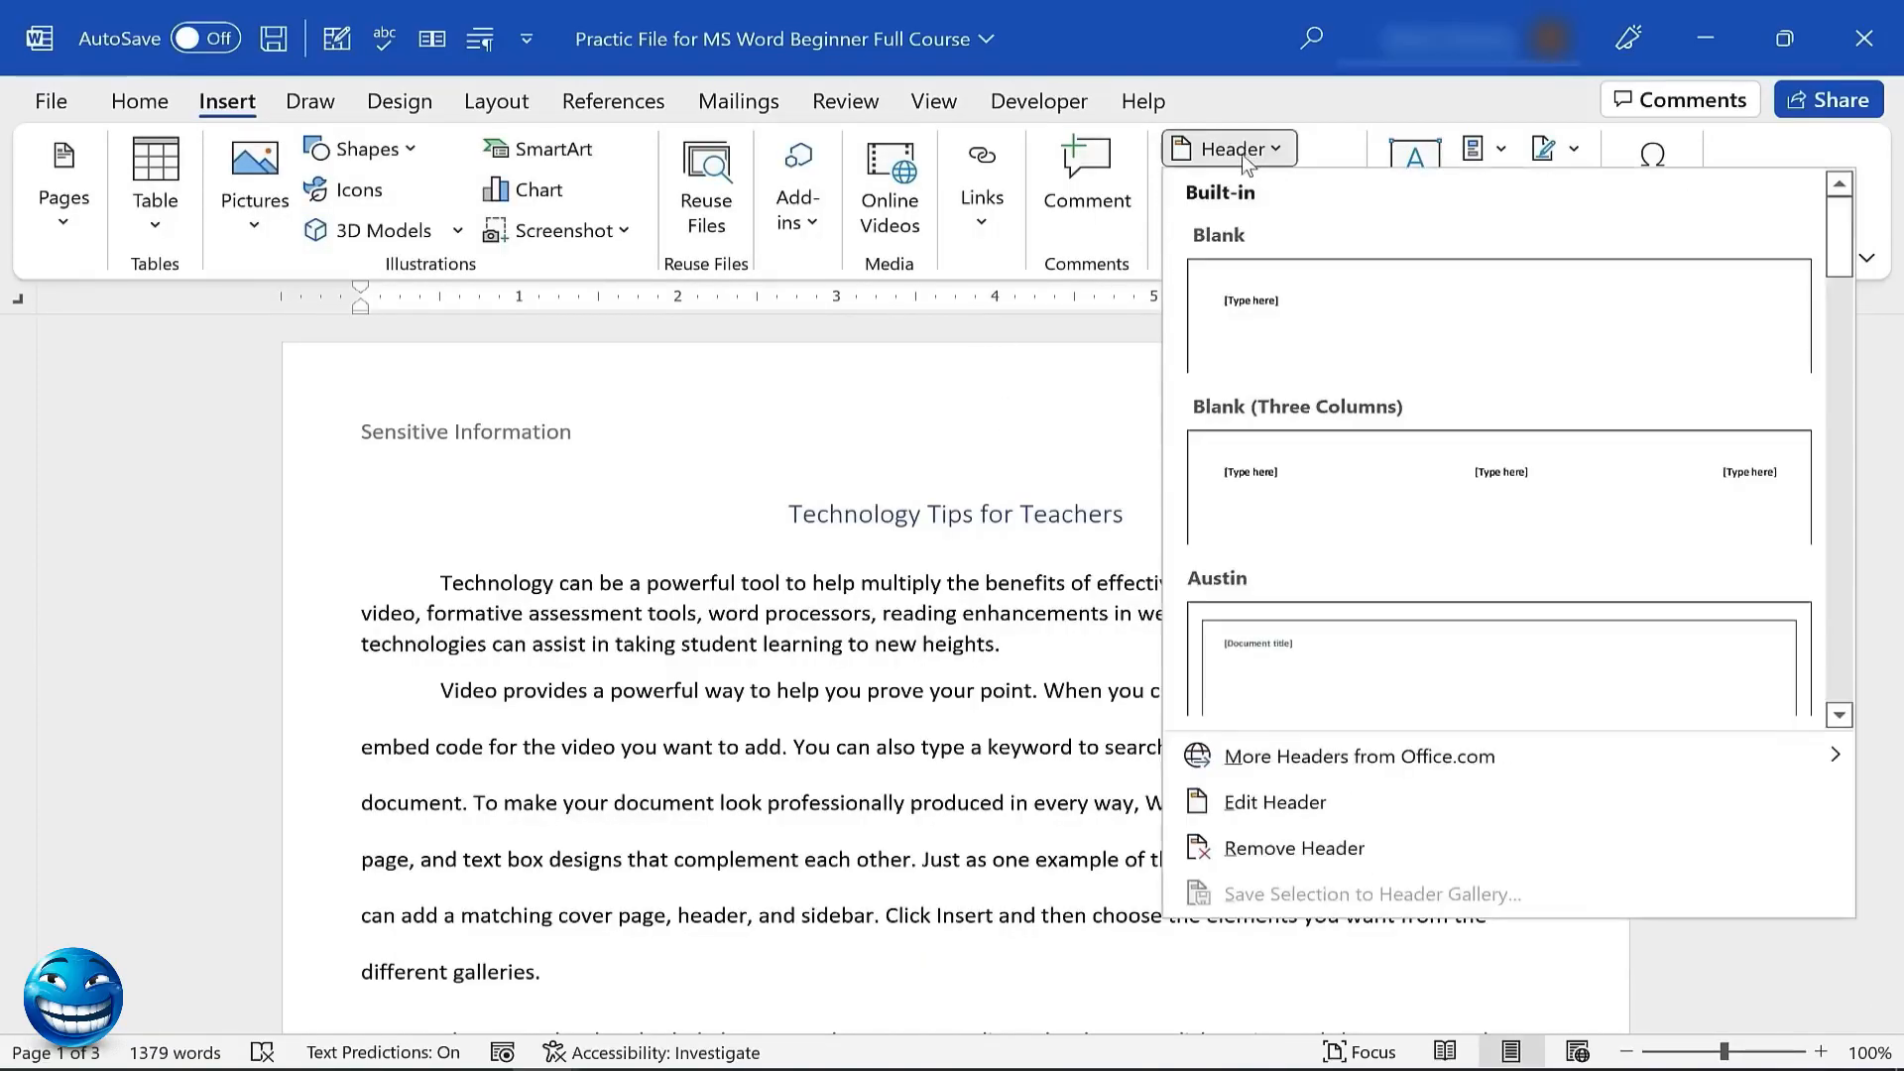
{"action": "left_click", "coordinate": [1288, 804]}
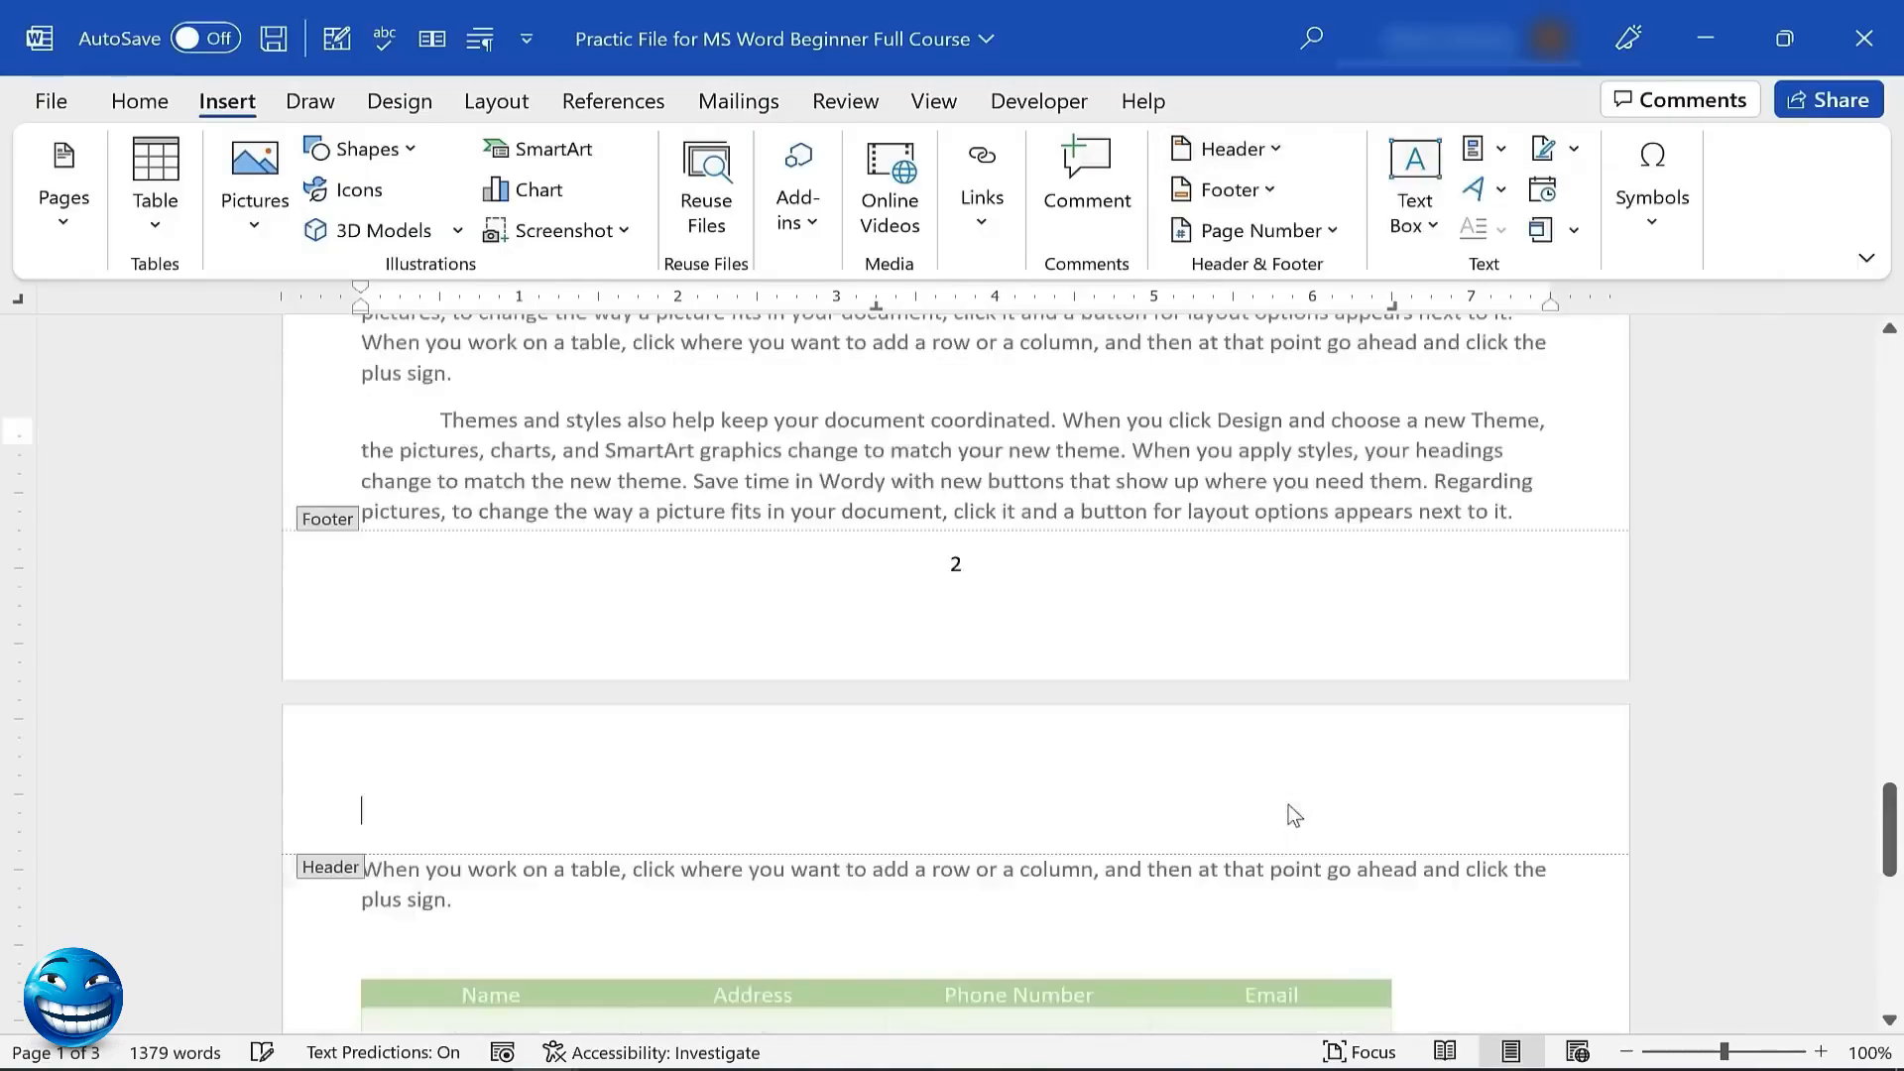
{"action": "scroll", "coordinate": [639, 561], "scroll_direction": "up", "scroll_amount": 2}
{"action": "scroll", "coordinate": [636, 563], "scroll_direction": "down", "scroll_amount": 1}
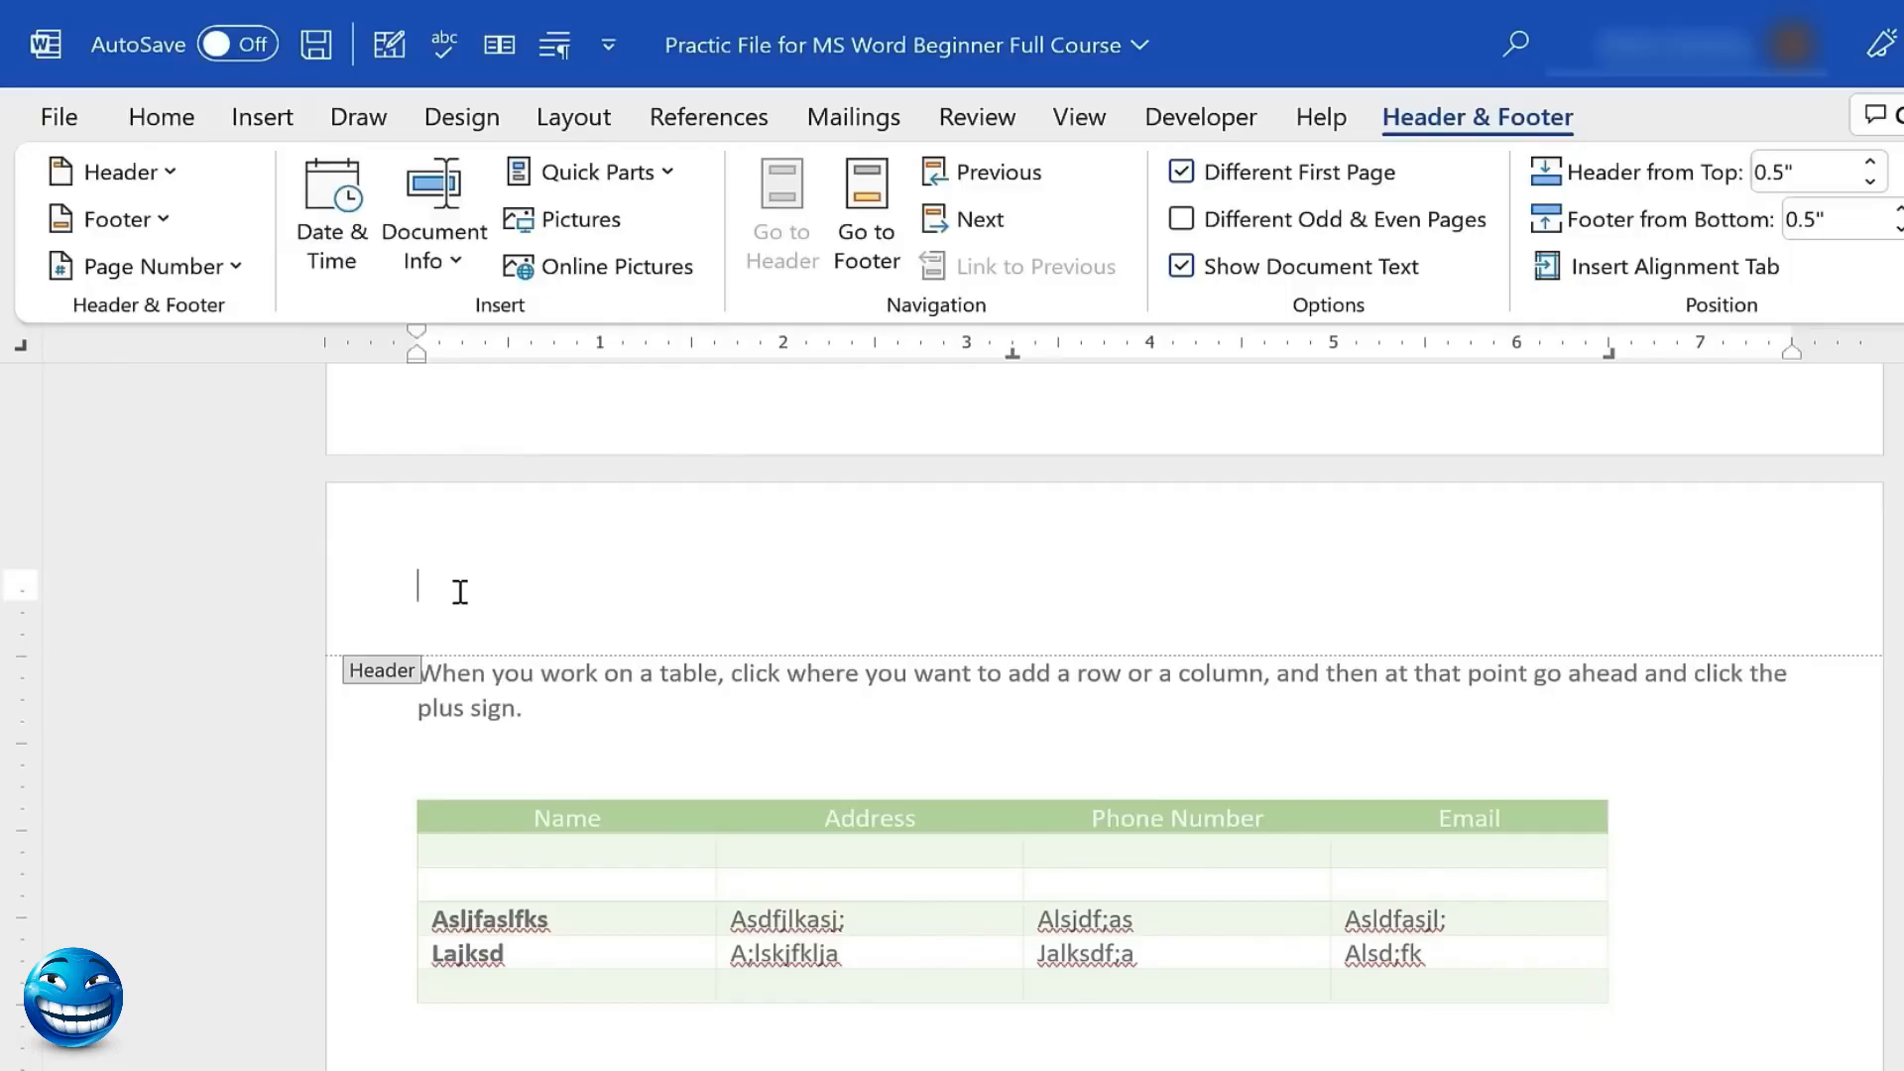
{"action": "left_click", "coordinate": [437, 260]}
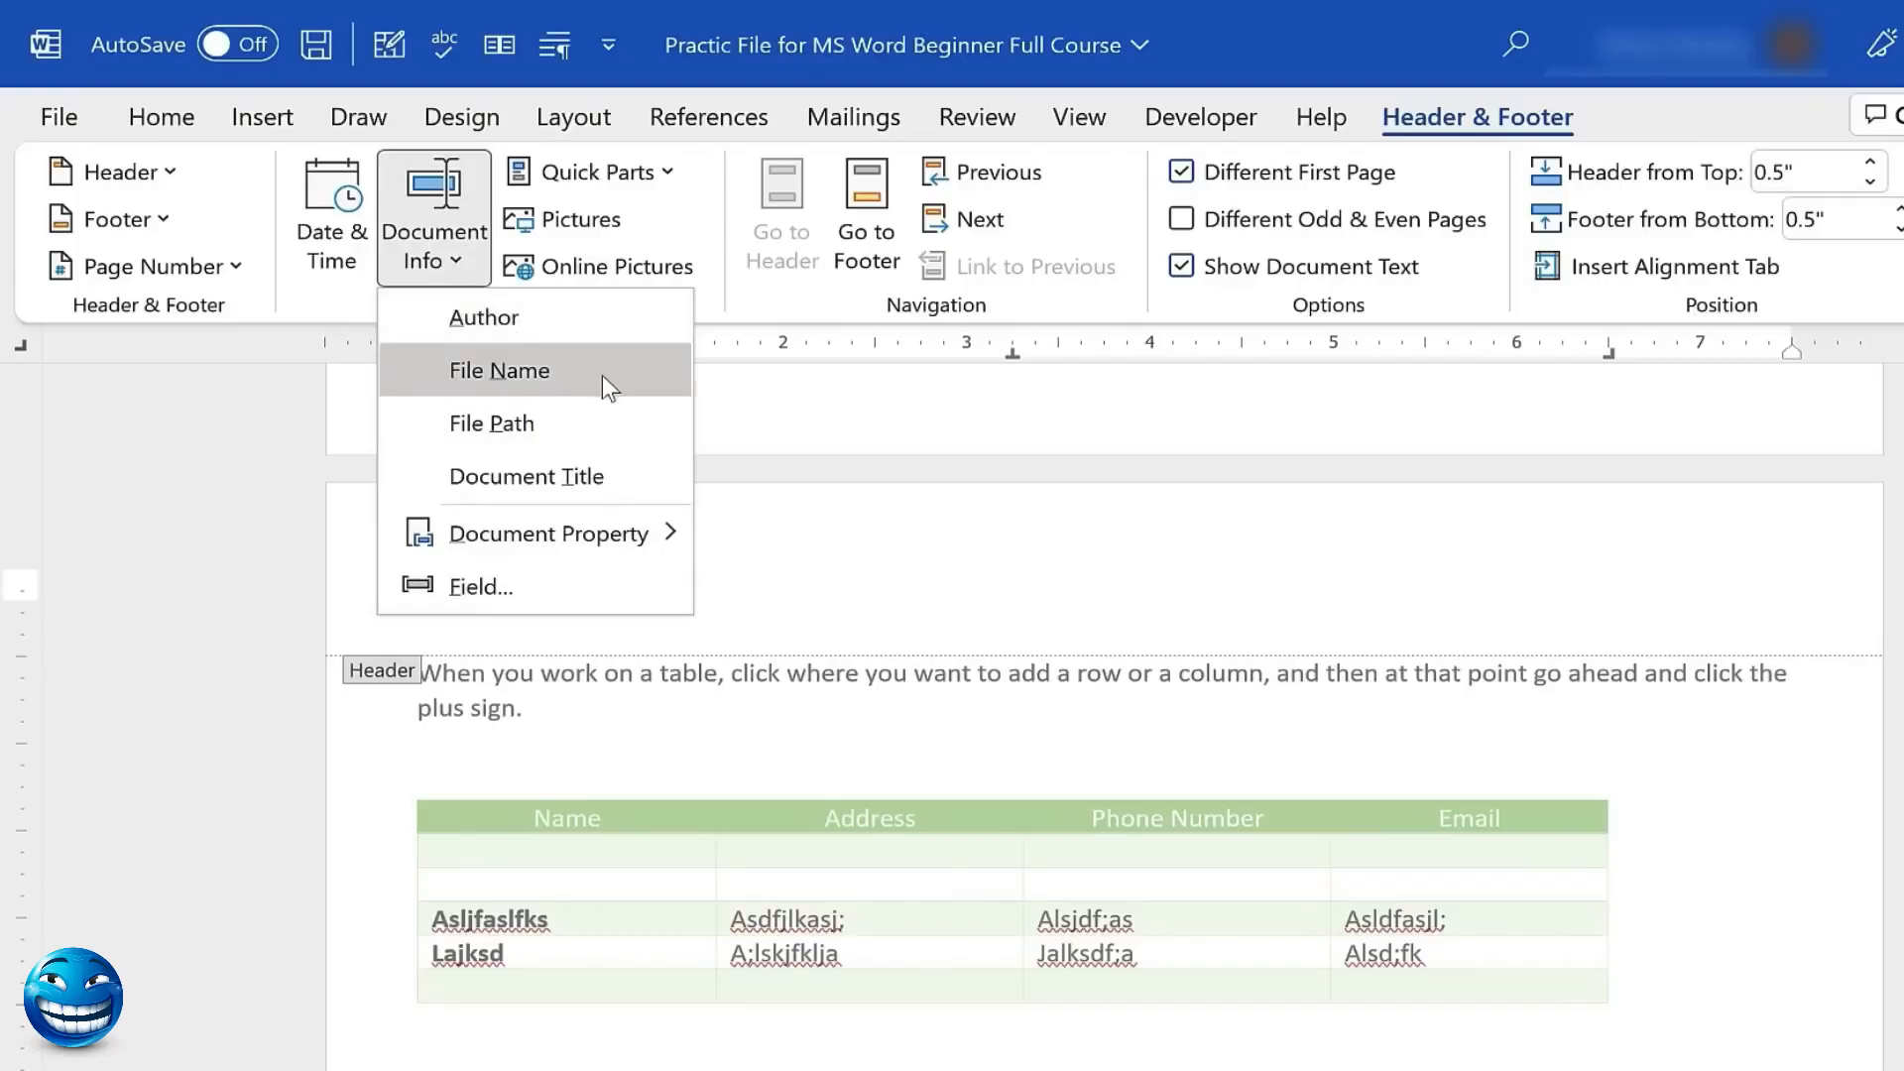
{"action": "left_click", "coordinate": [937, 586]}
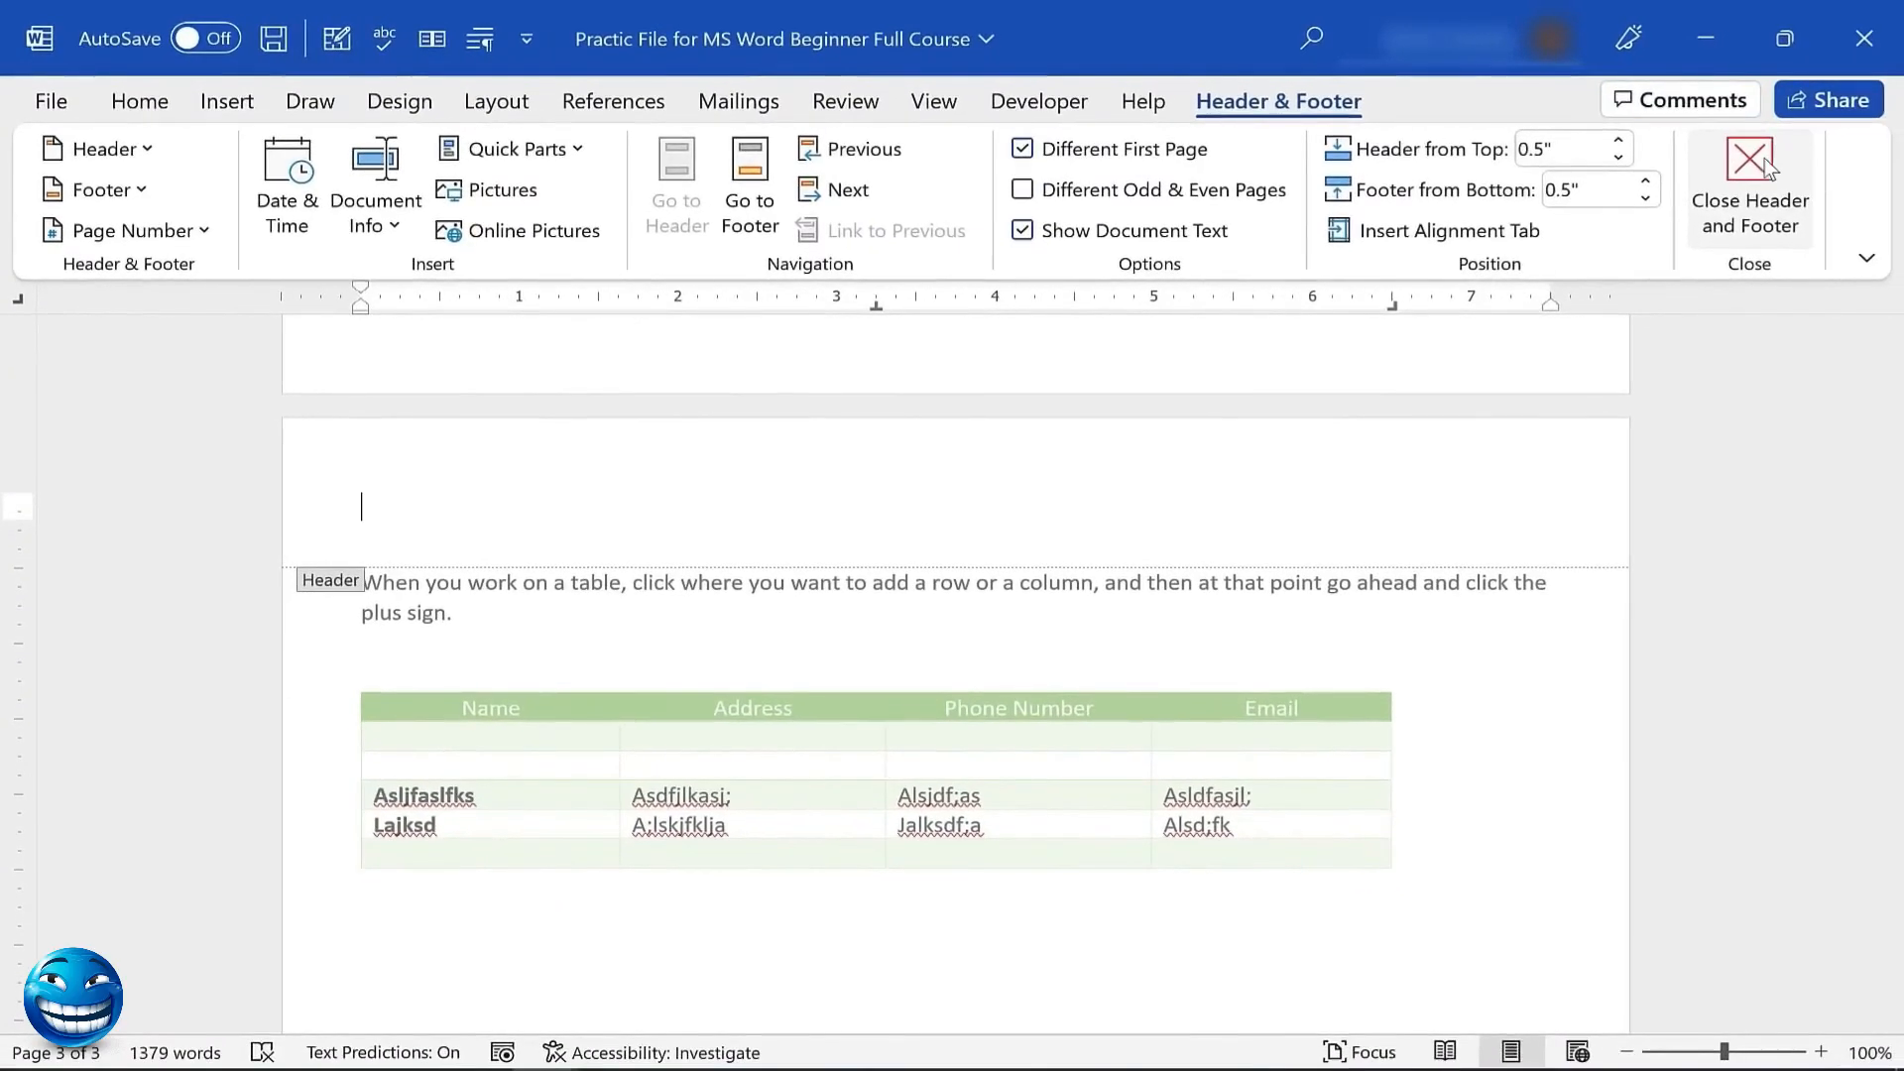
{"action": "left_click", "coordinate": [1764, 158]}
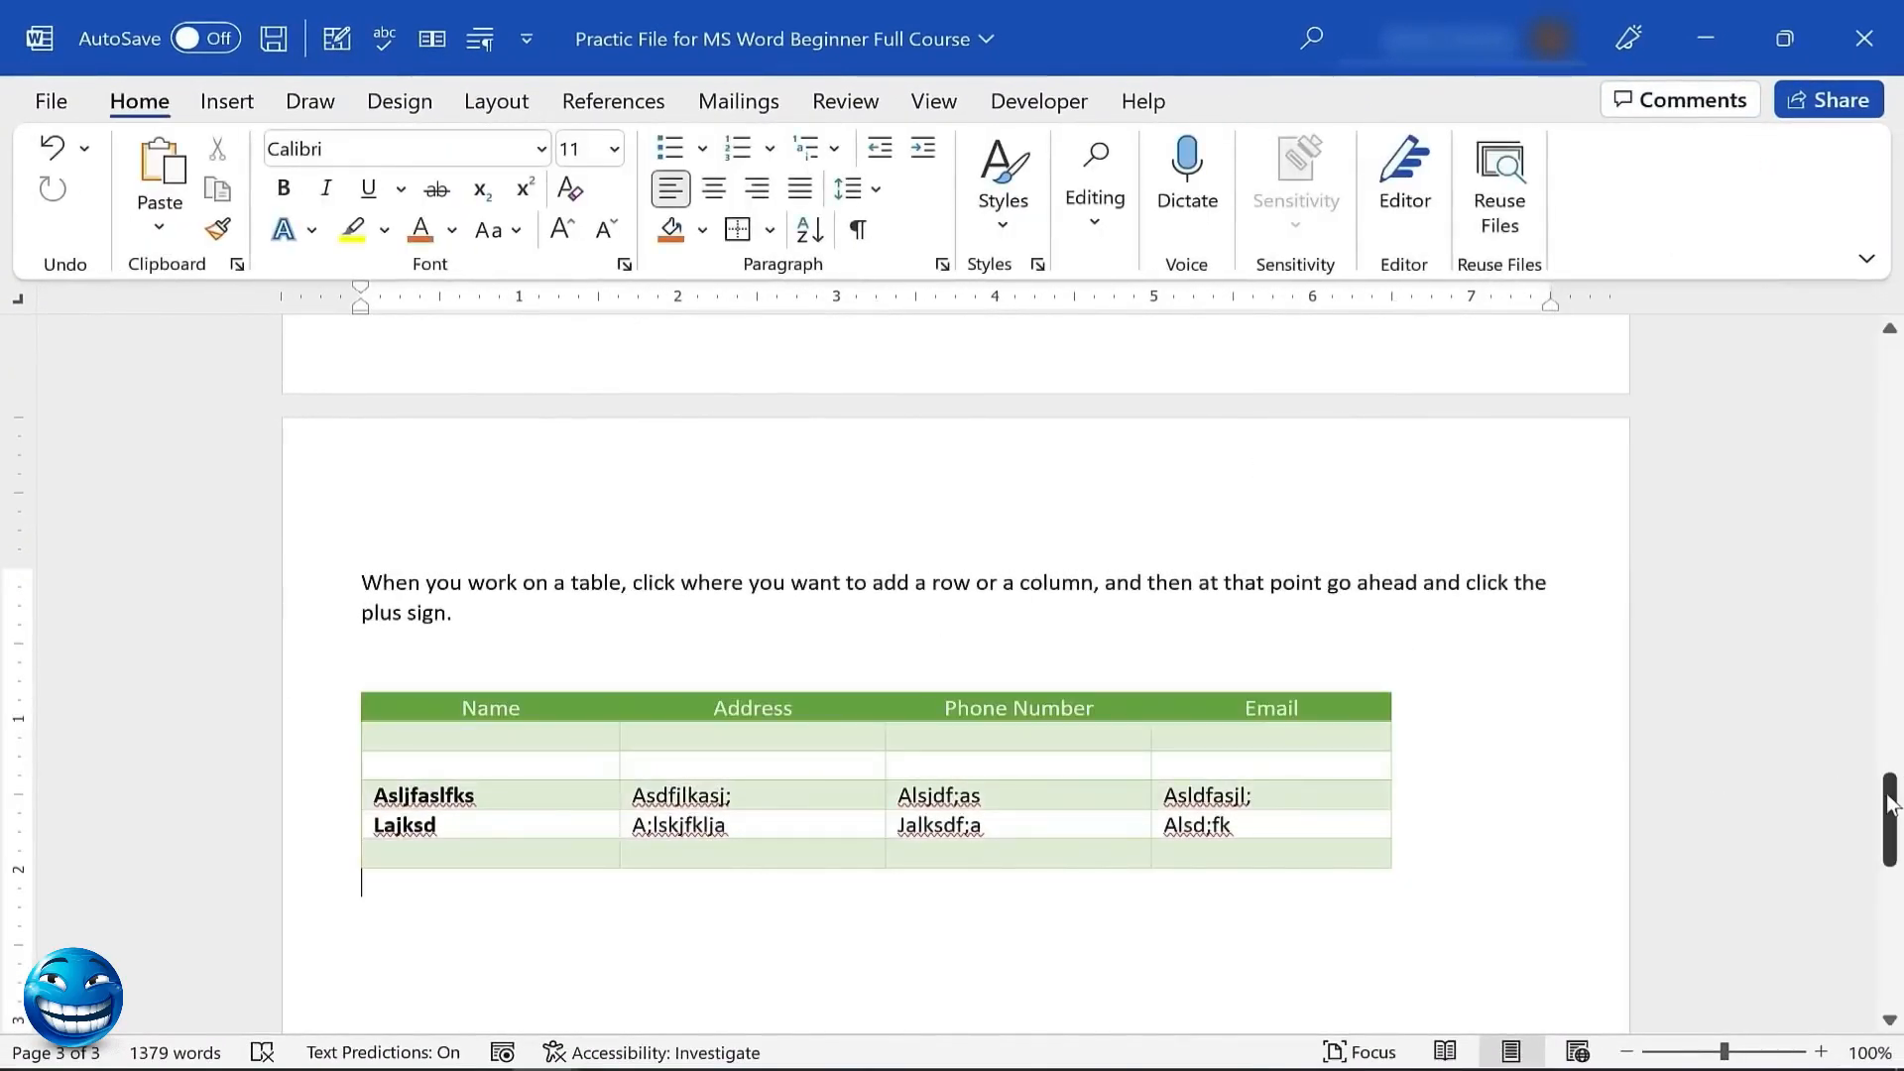
Add a "Chapter 1:" line between the title and the first body paragraph on page 1 and make it bold
{"action": "left_click_drag", "start_coordinate": [1892, 806], "coordinate": [1893, 804]}
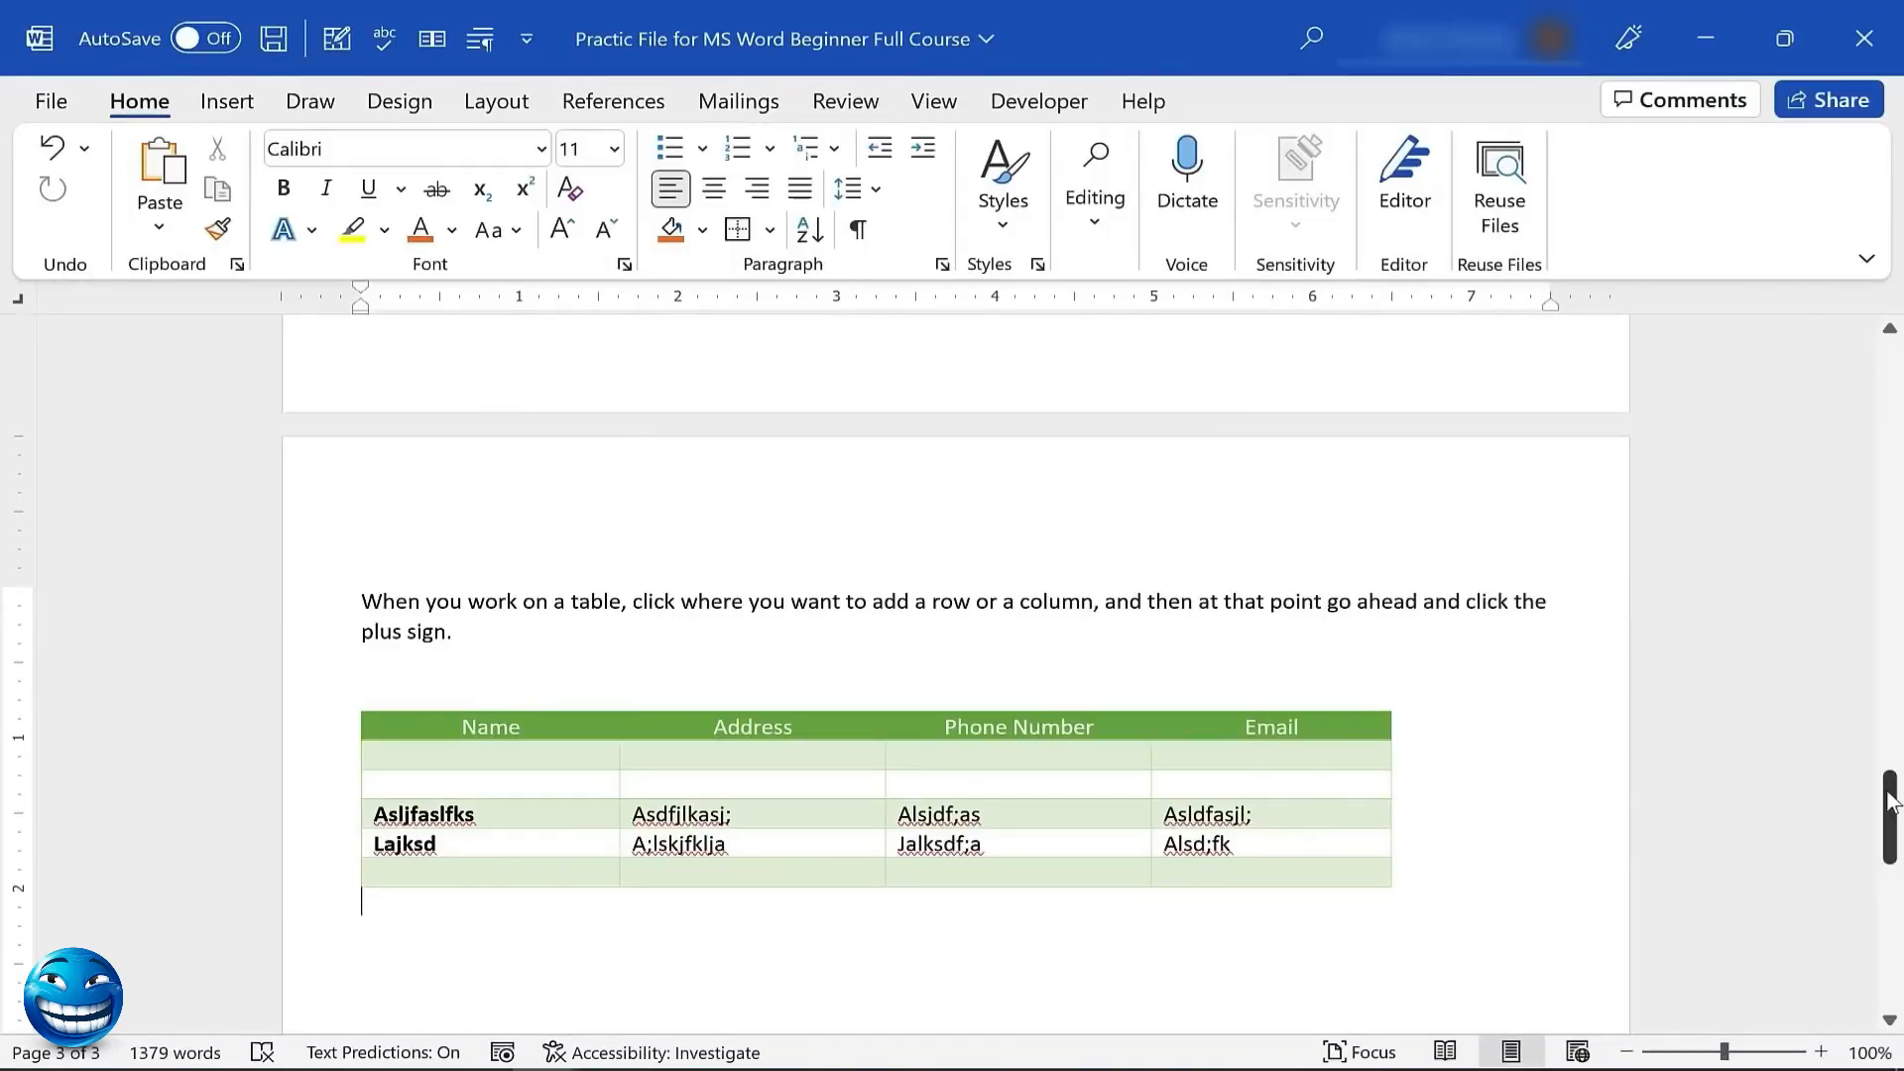
{"action": "left_click_drag", "start_coordinate": [1890, 801], "coordinate": [1812, 383]}
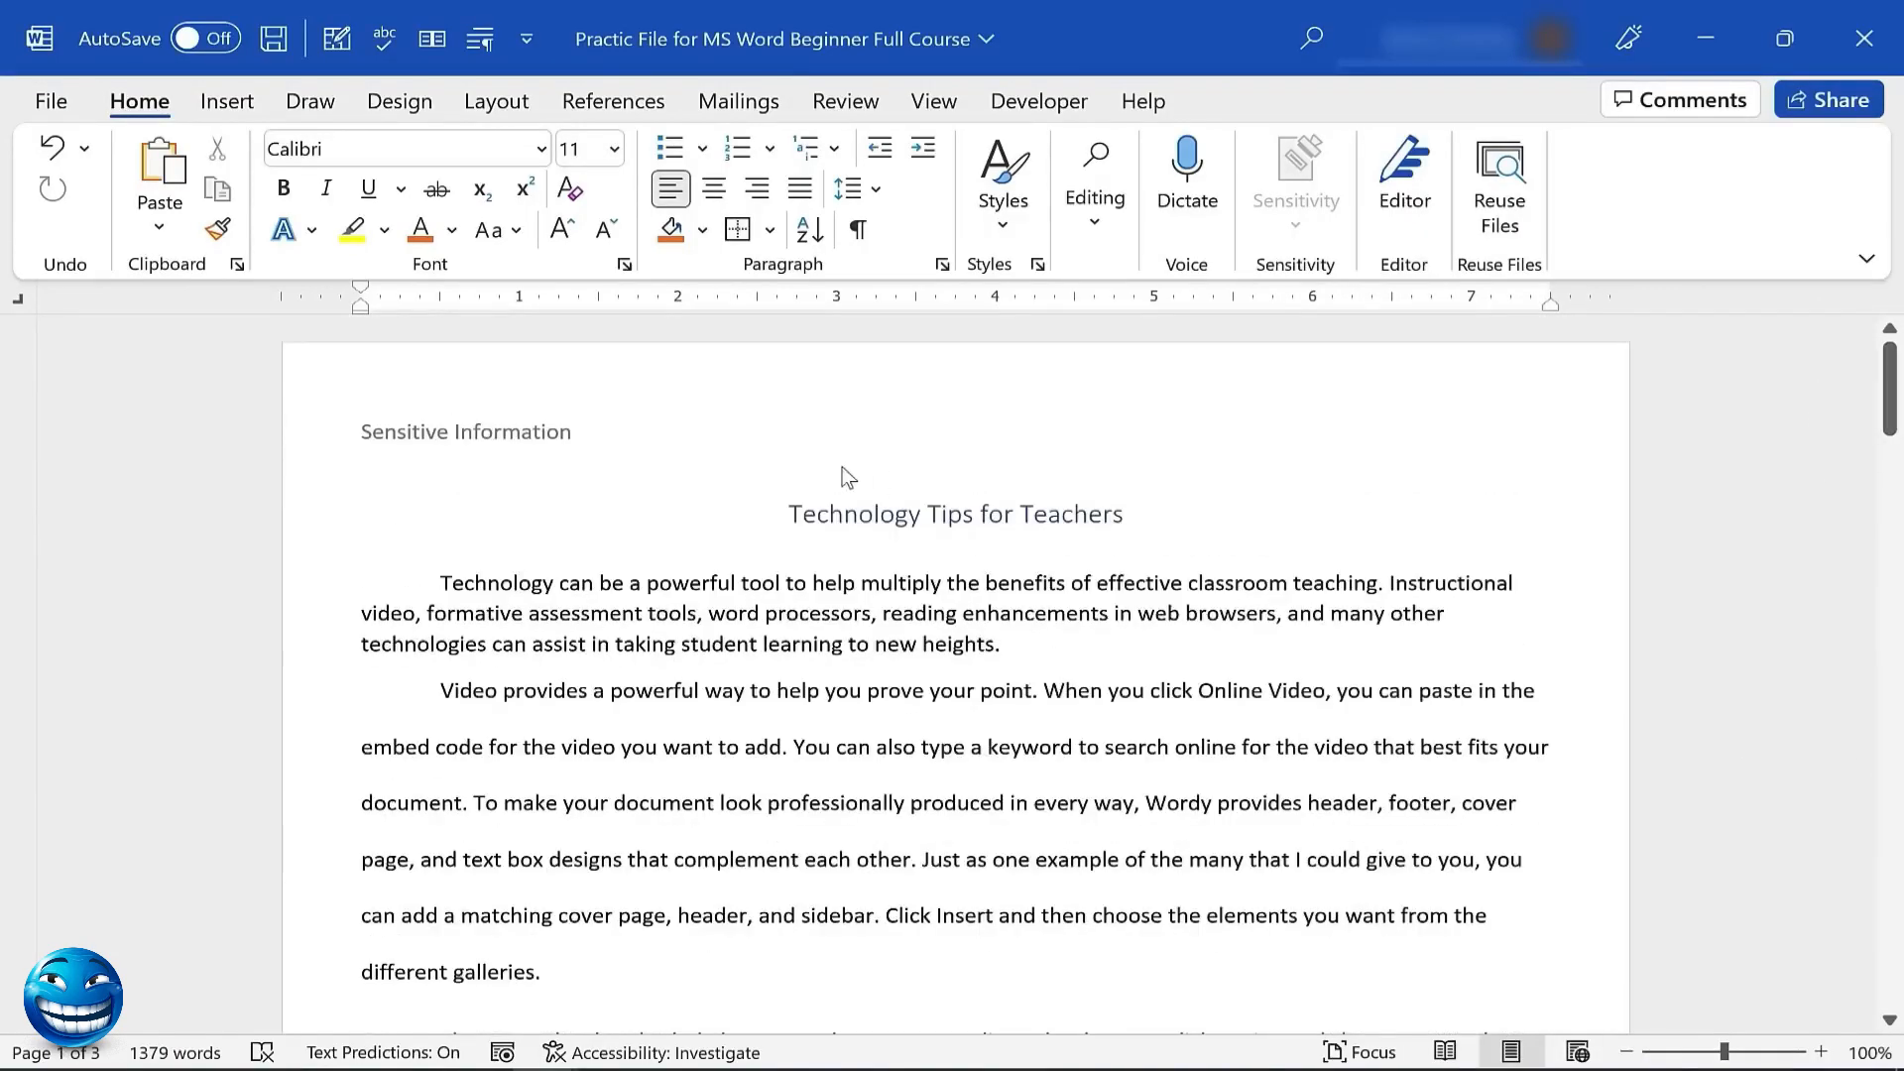
{"action": "left_click", "coordinate": [435, 578]}
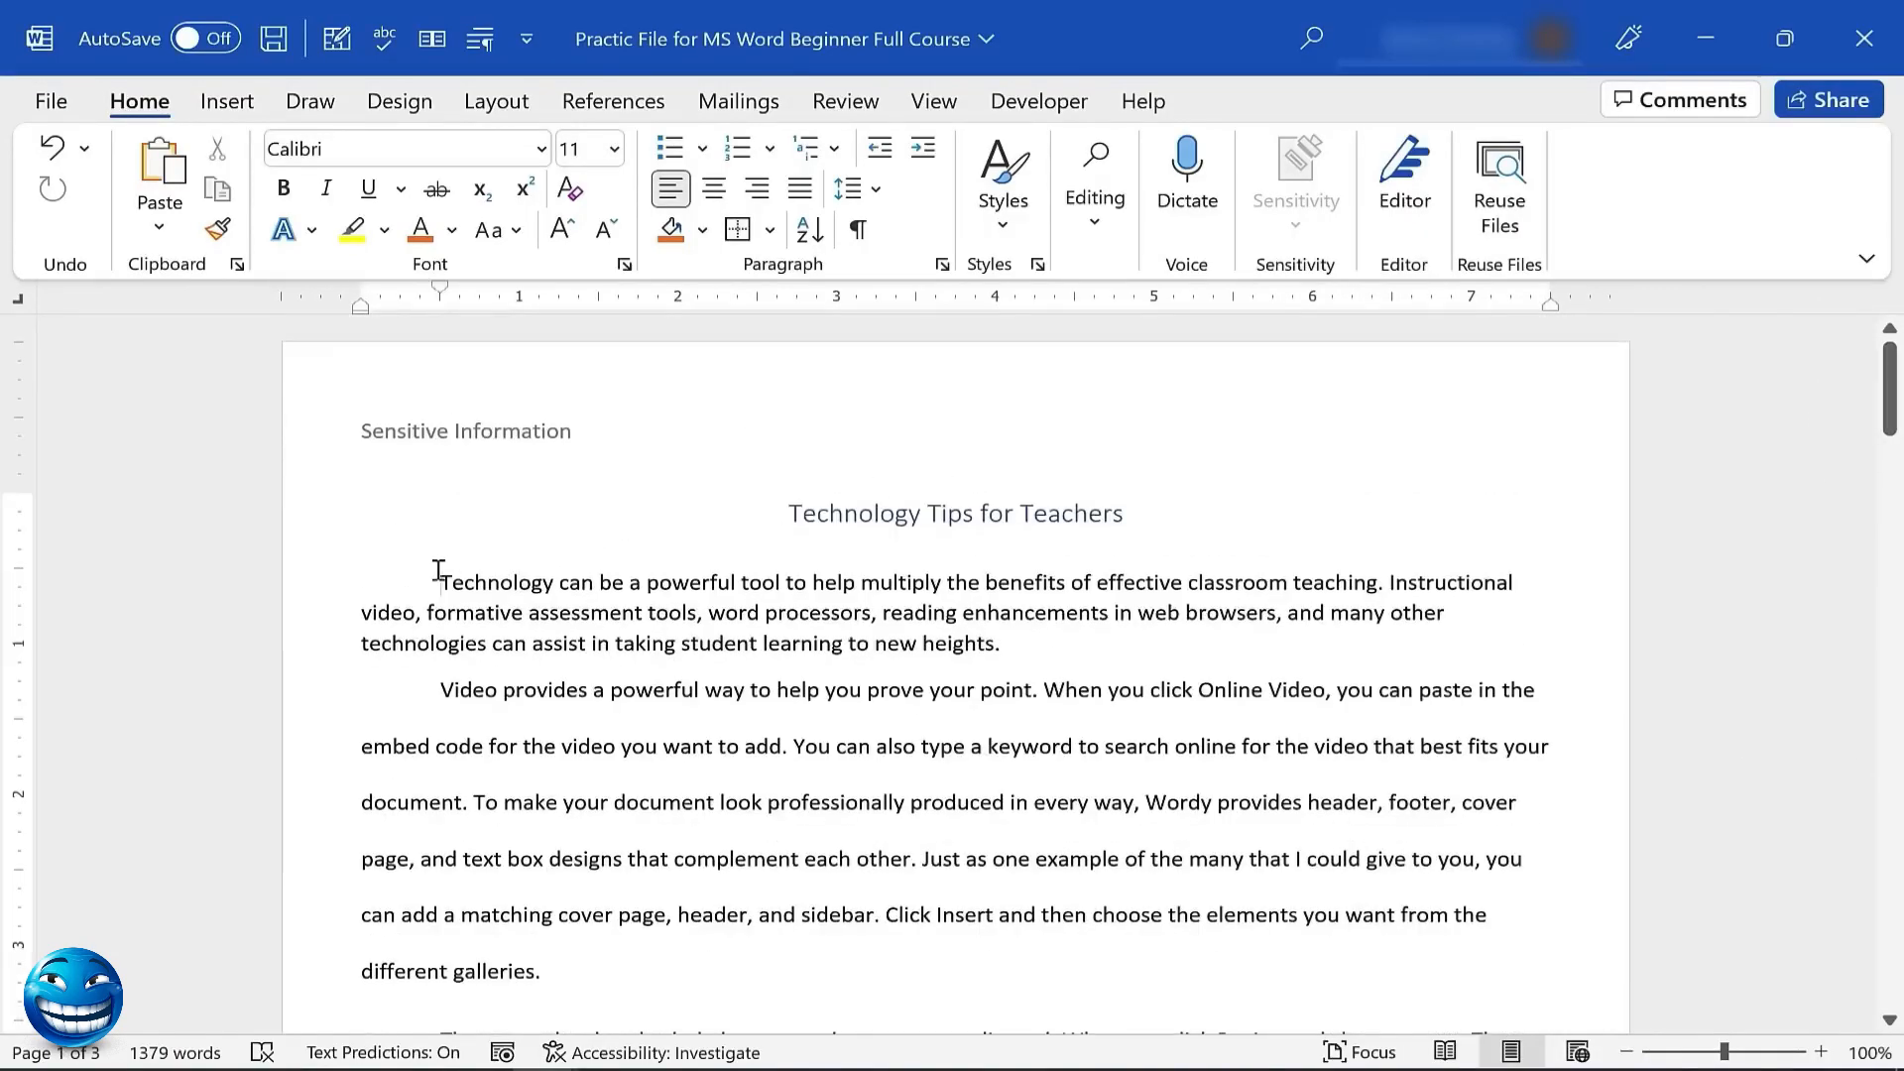
{"action": "key", "text": "Right"}
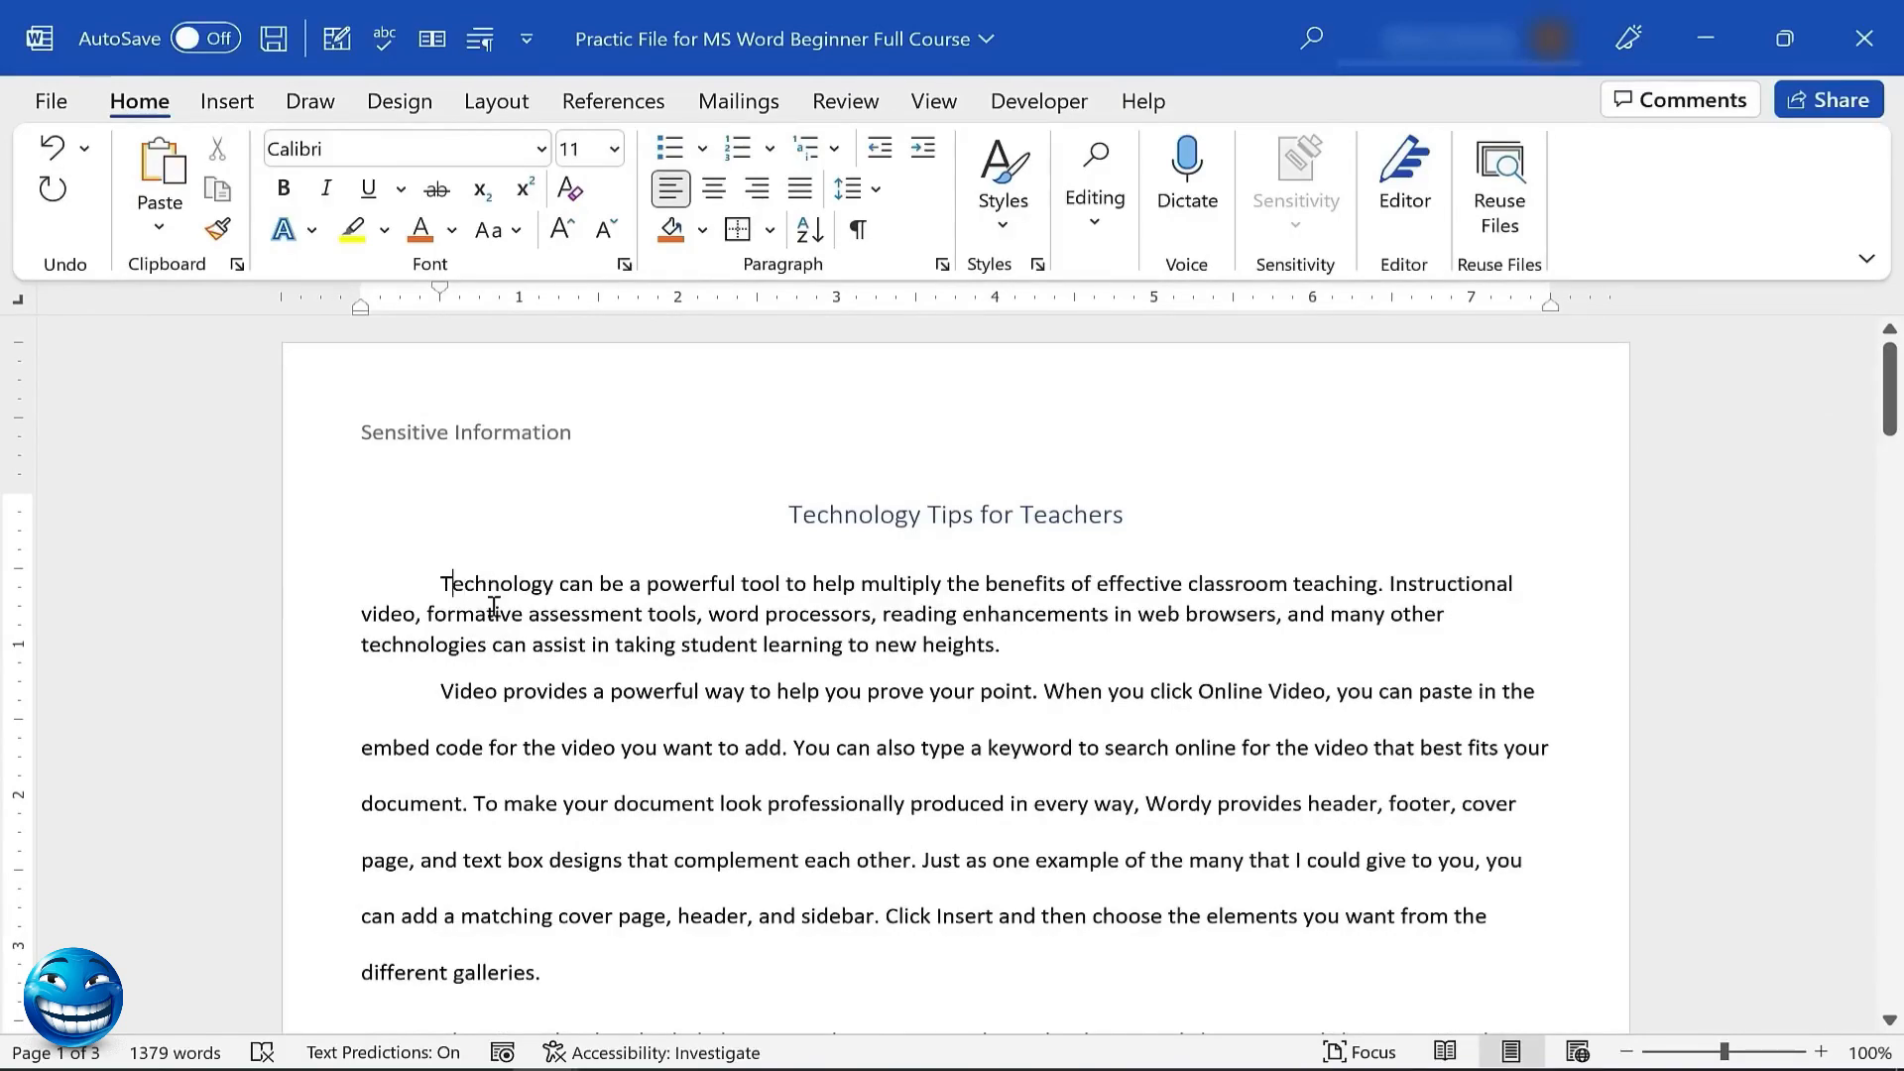
{"action": "key", "text": "Return"}
{"action": "key", "text": "Return"}
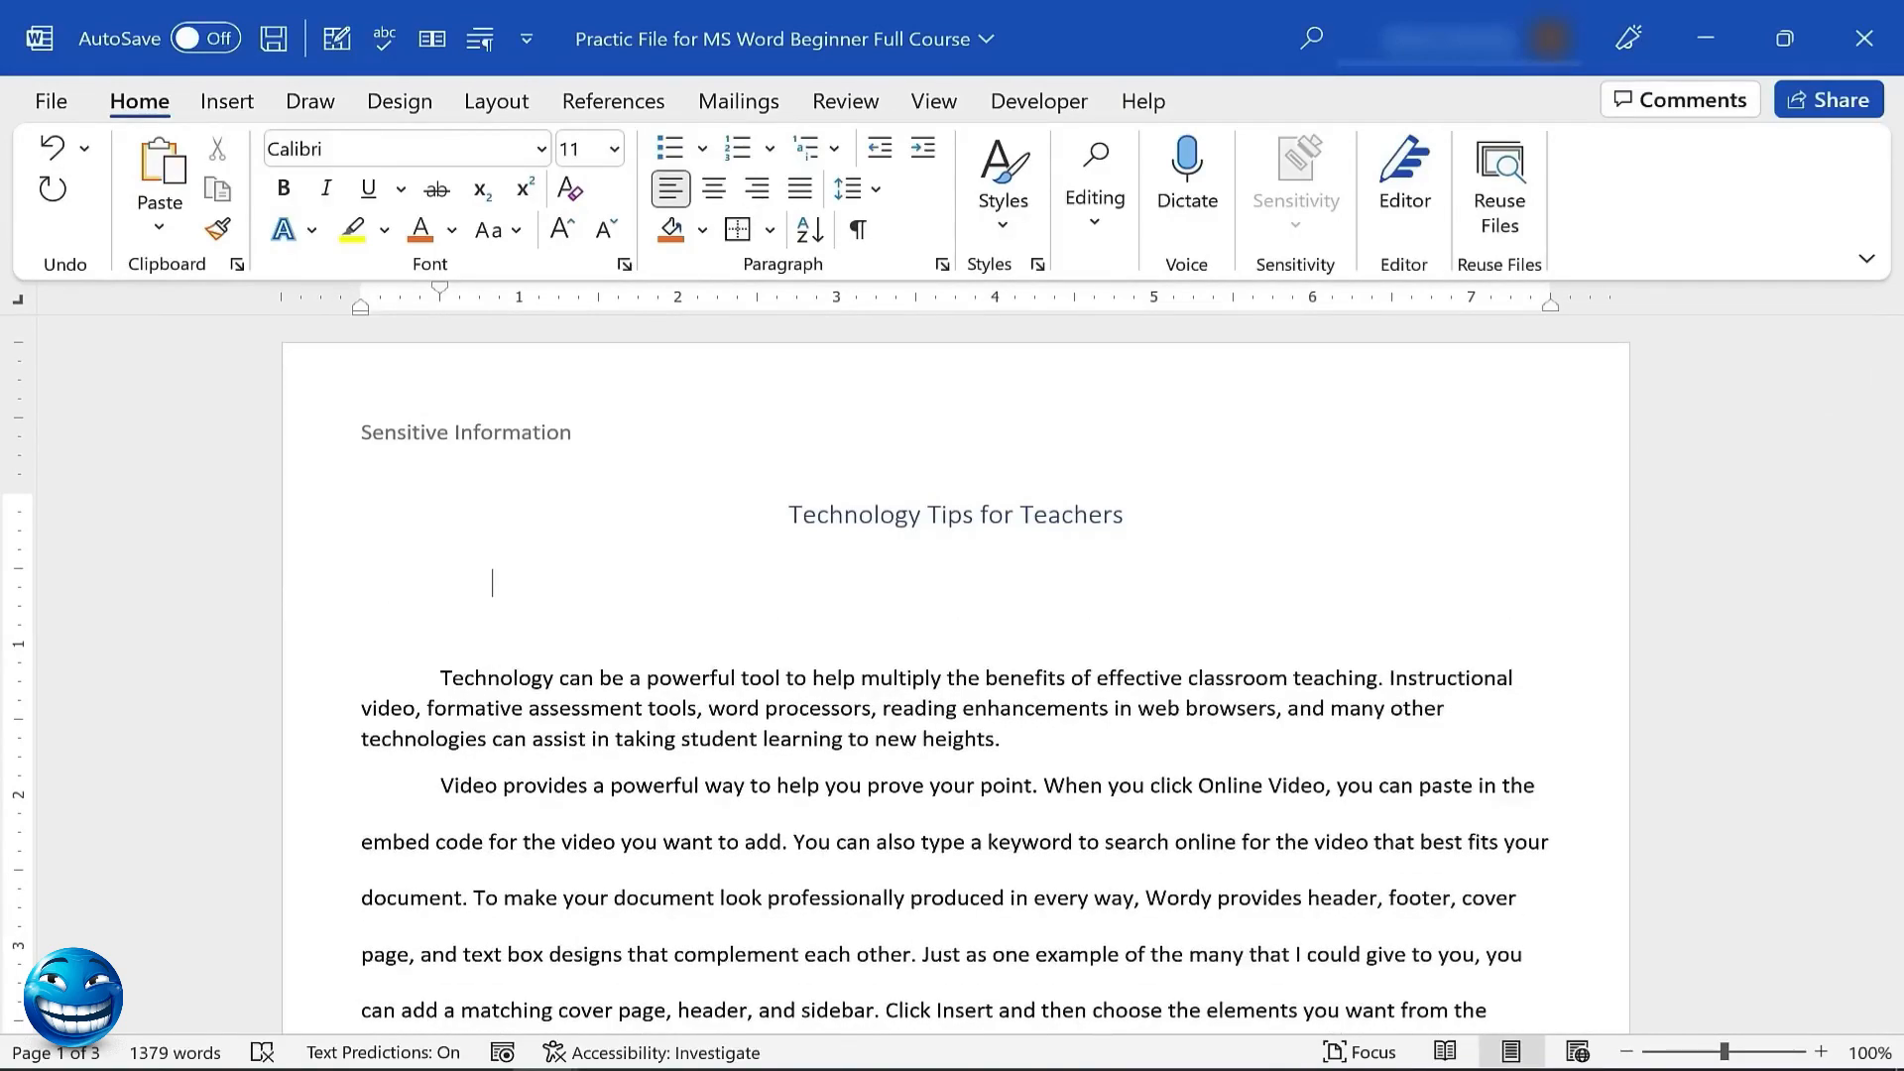
{"action": "left_click", "coordinate": [491, 584]}
{"action": "key", "text": "Delete"}
{"action": "key", "text": "BackSpace"}
{"action": "type", "text": "Ch"}
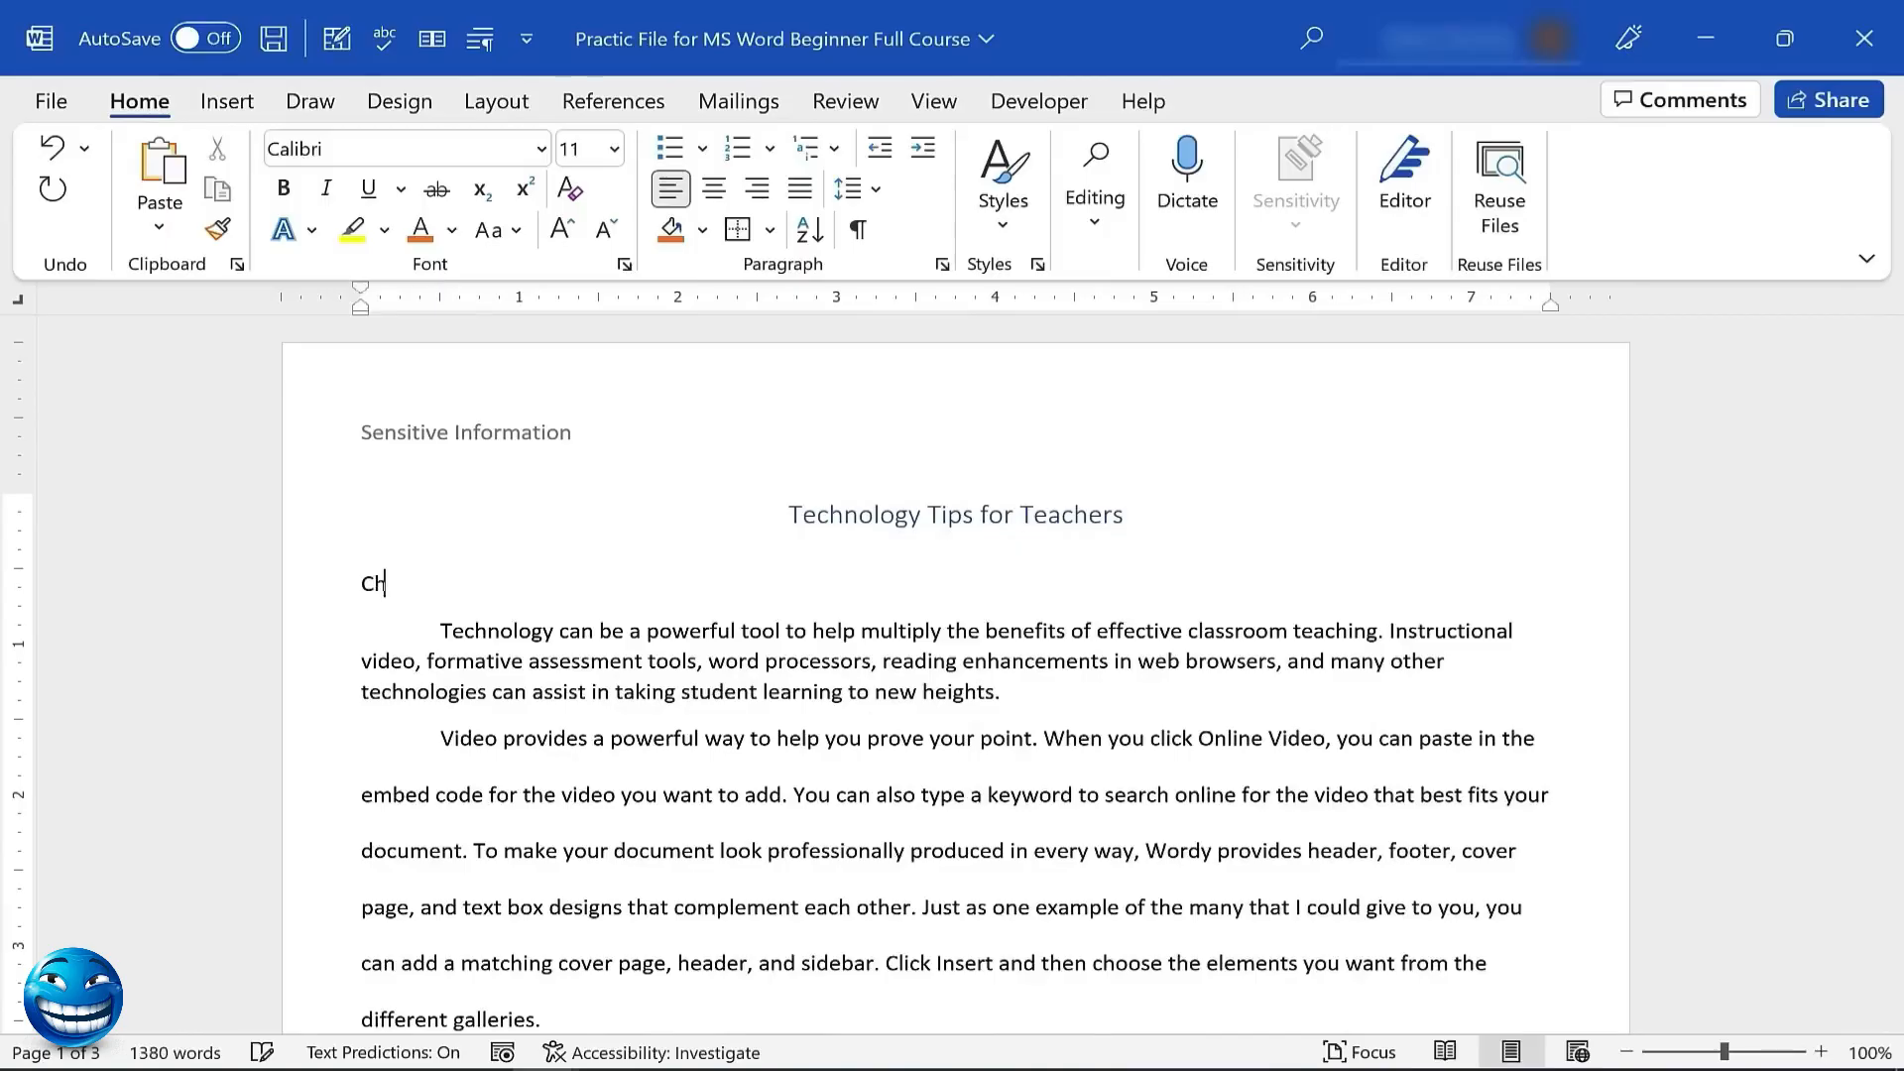
{"action": "type", "text": "apter 1:"}
{"action": "left_click_drag", "start_coordinate": [464, 584], "coordinate": [344, 591]}
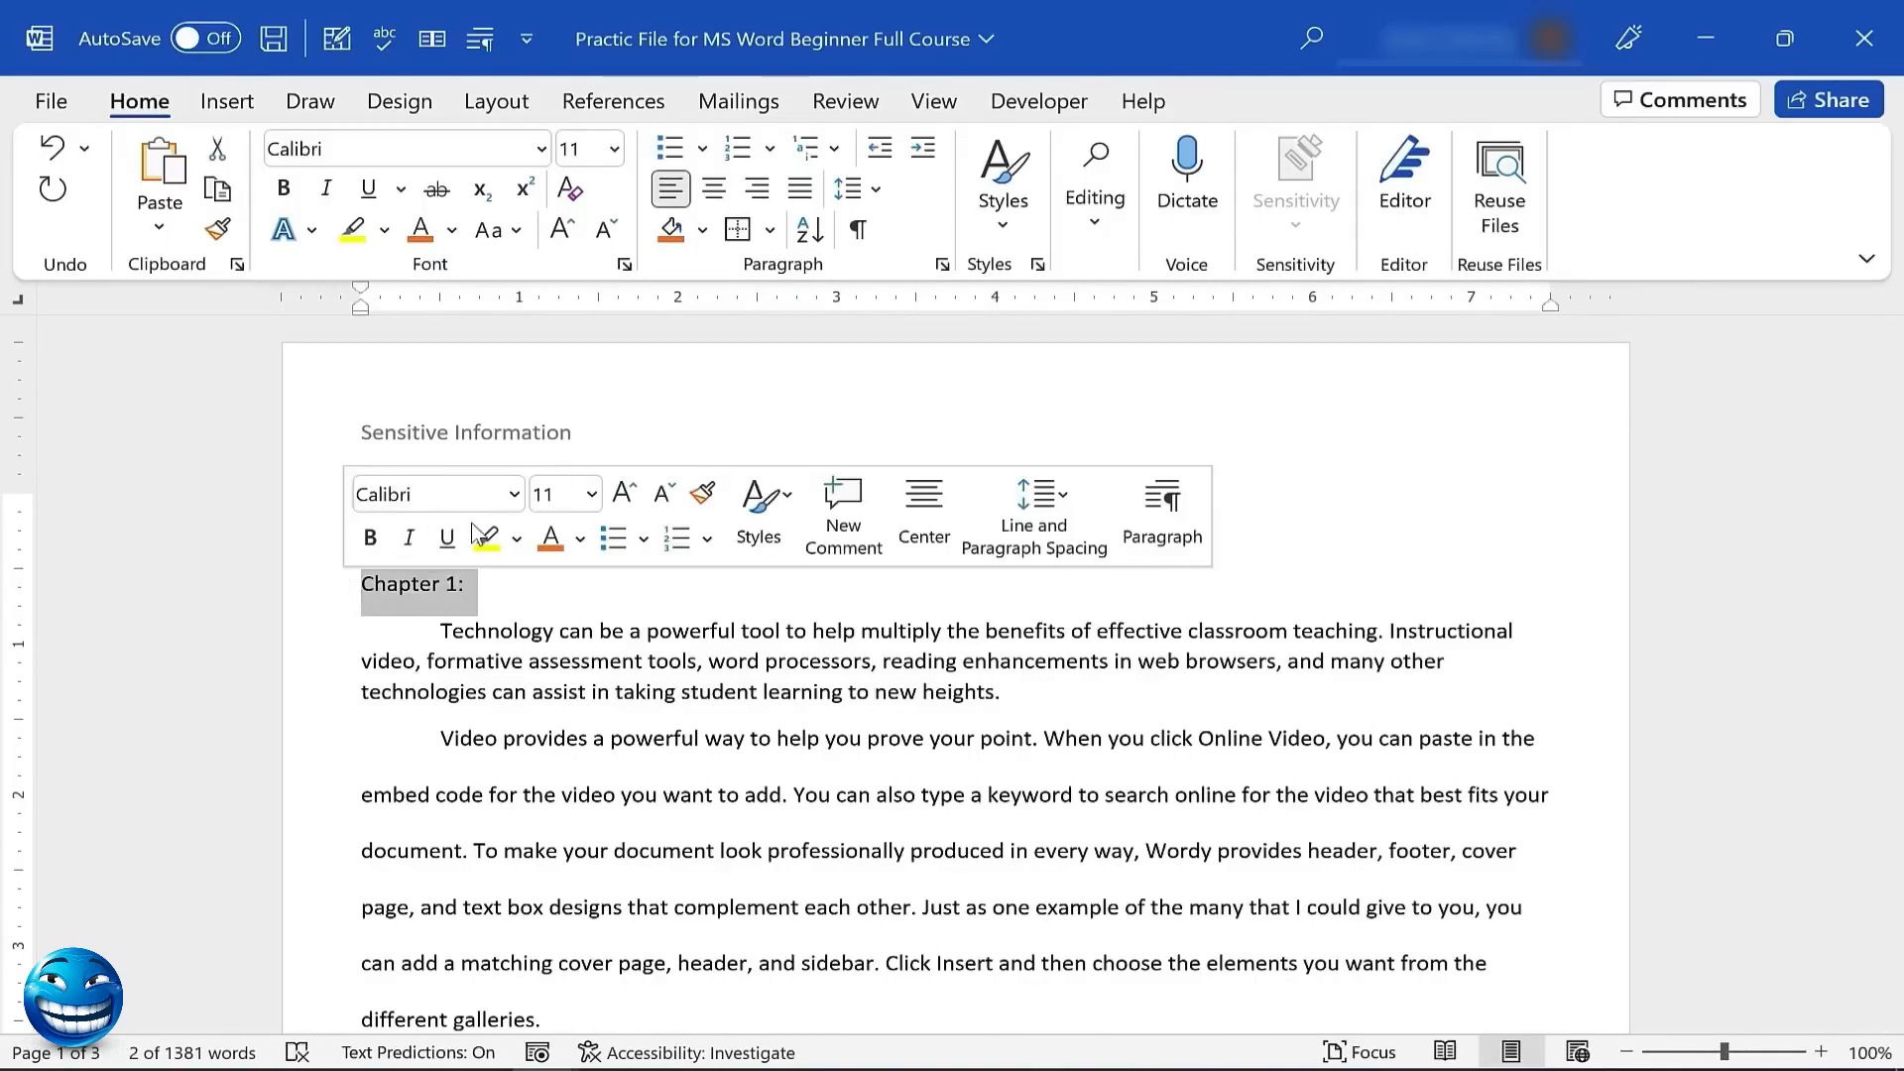
{"action": "left_click", "coordinate": [370, 538]}
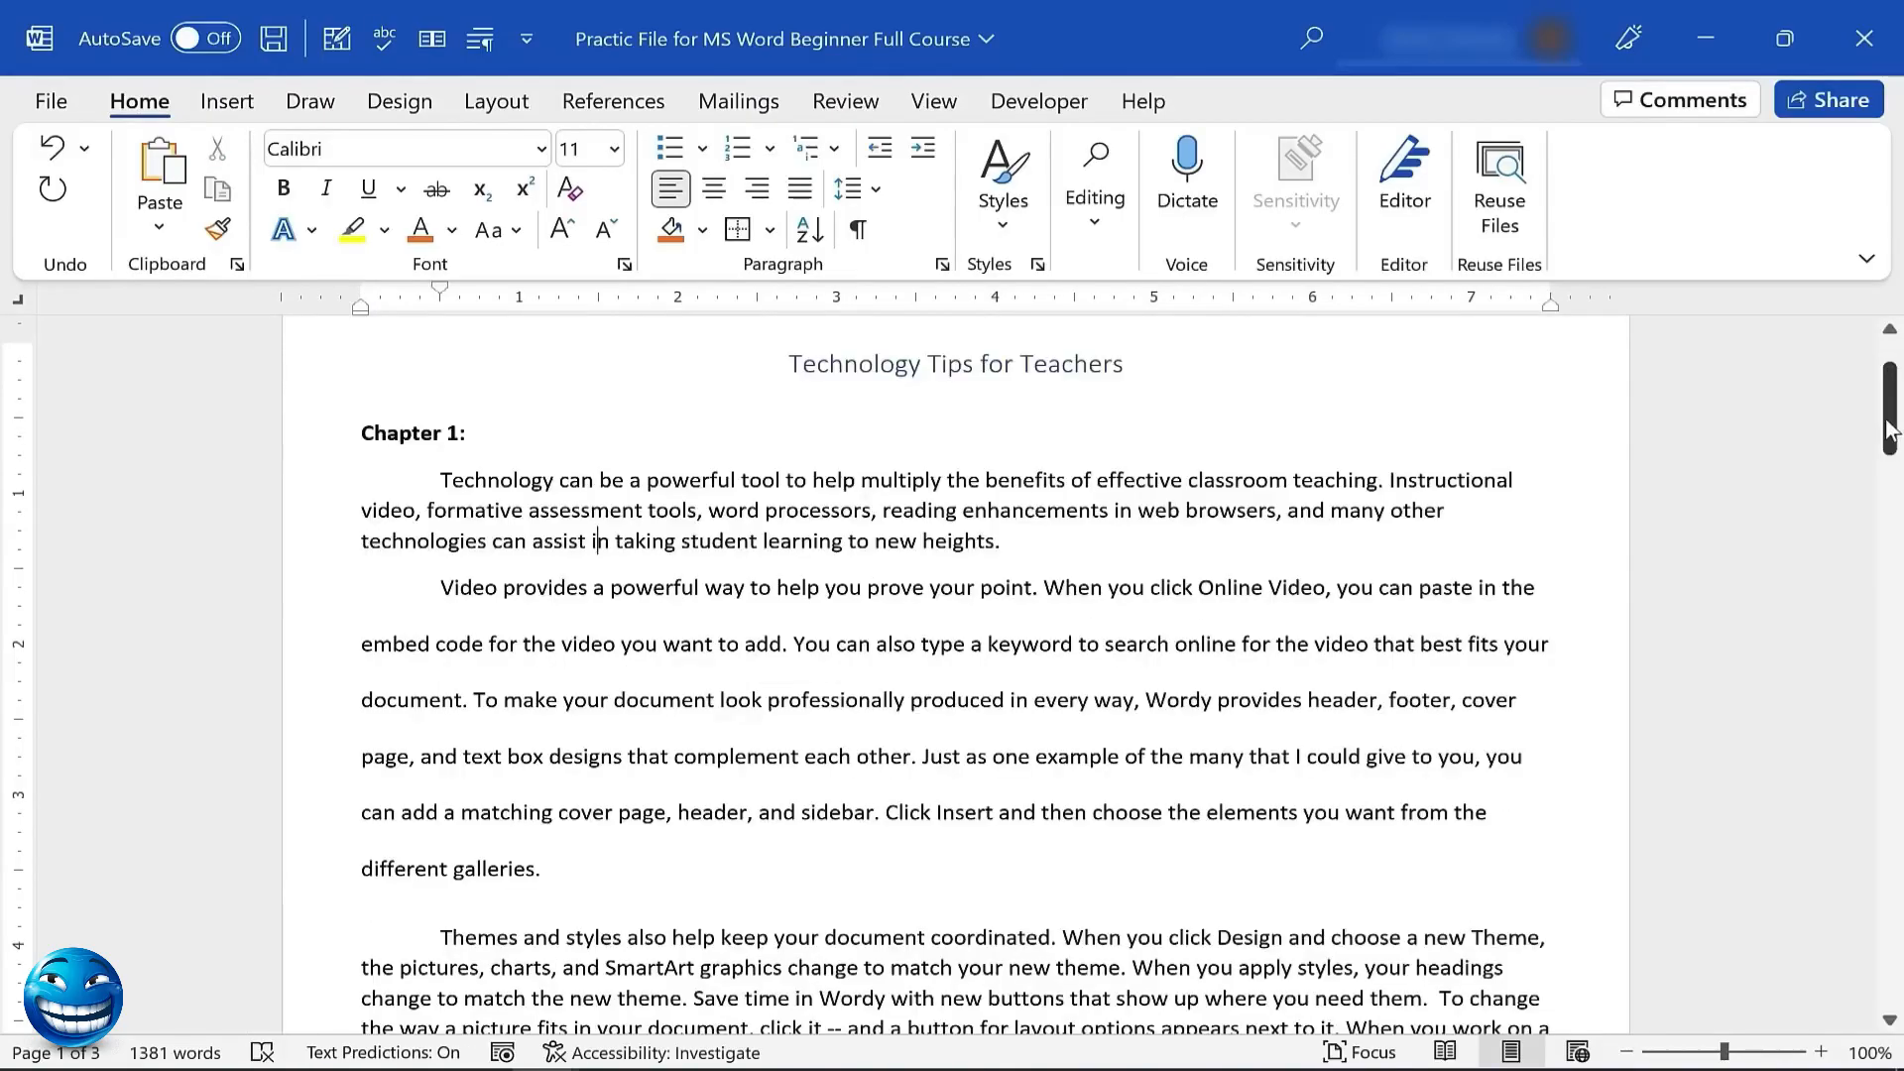
Try spacing out the page 2 text with blank lines after the paragraph ending "even on another device." and remove them again
{"action": "left_click_drag", "start_coordinate": [1888, 442], "coordinate": [1762, 694]}
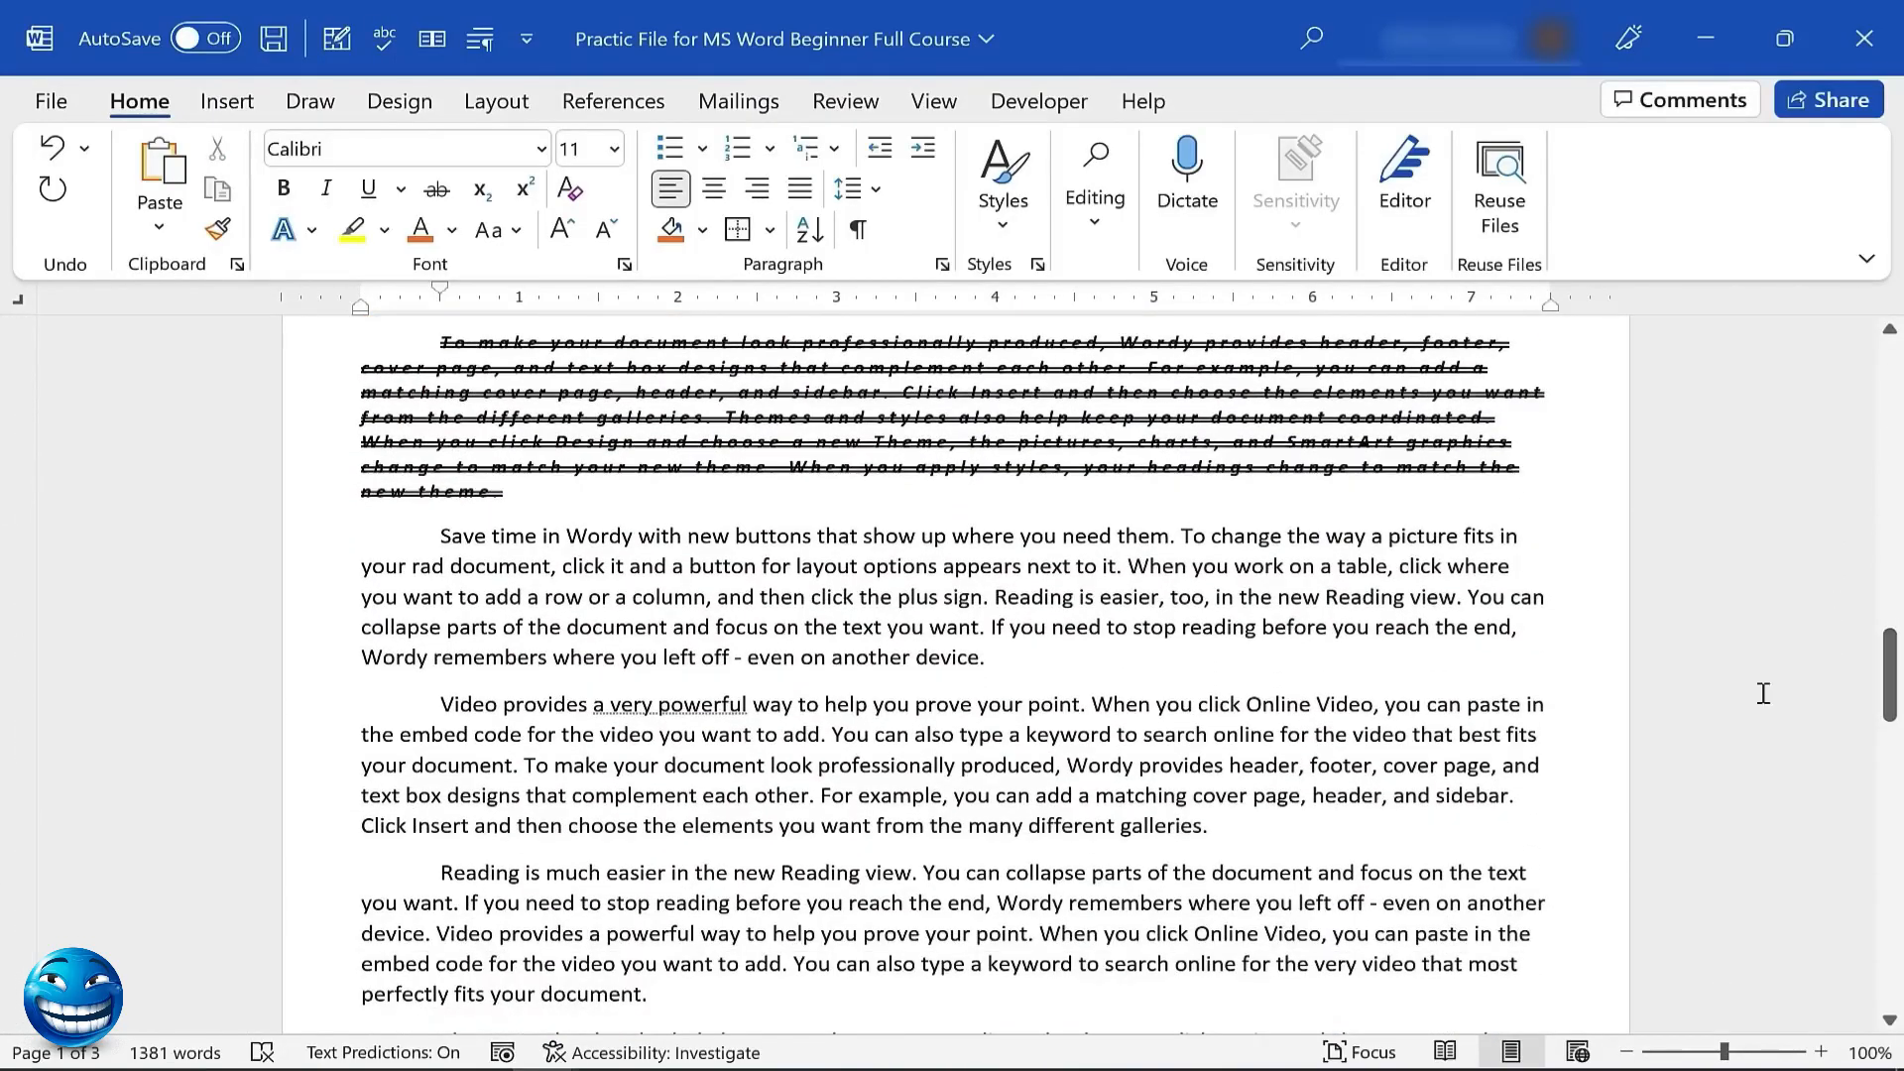
{"action": "left_click", "coordinate": [1021, 664]}
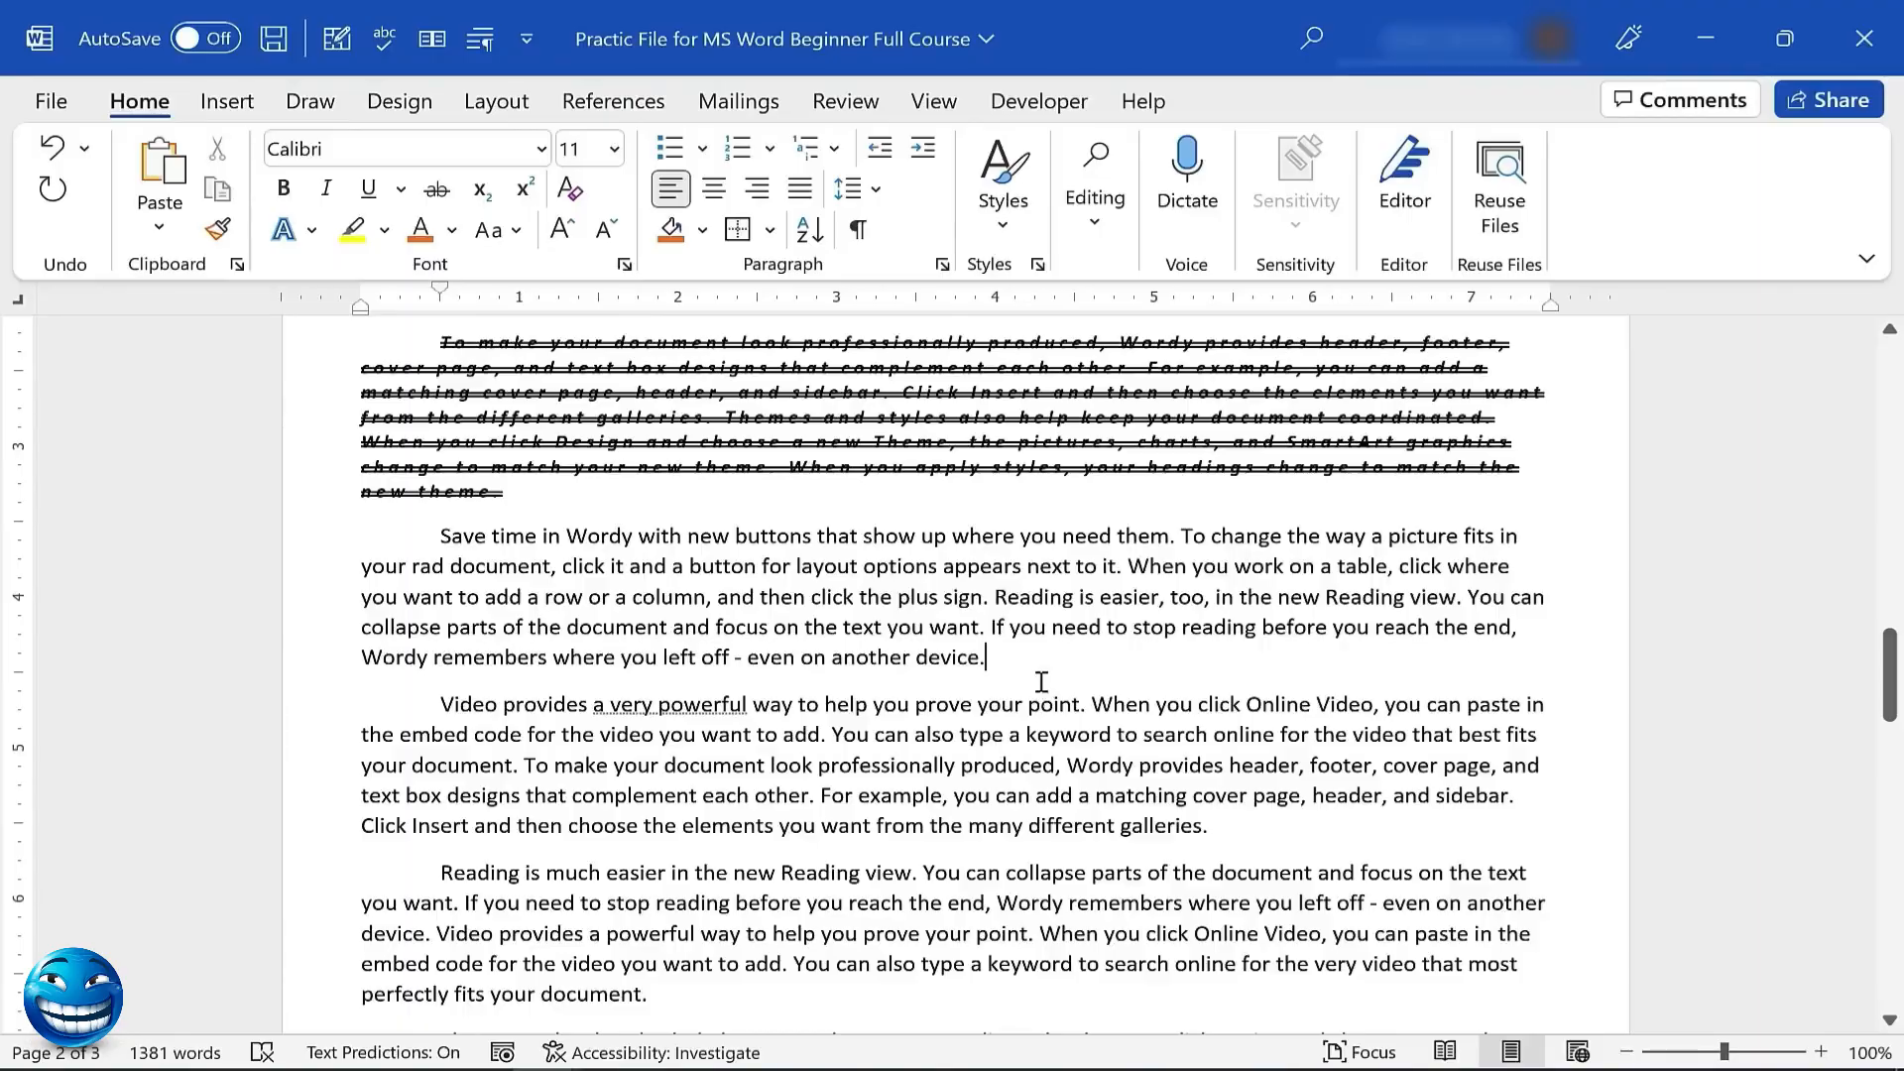
{"action": "key", "text": "Return"}
{"action": "key", "text": "Return"}
{"action": "key", "text": "Return"}
{"action": "key", "text": "Return"}
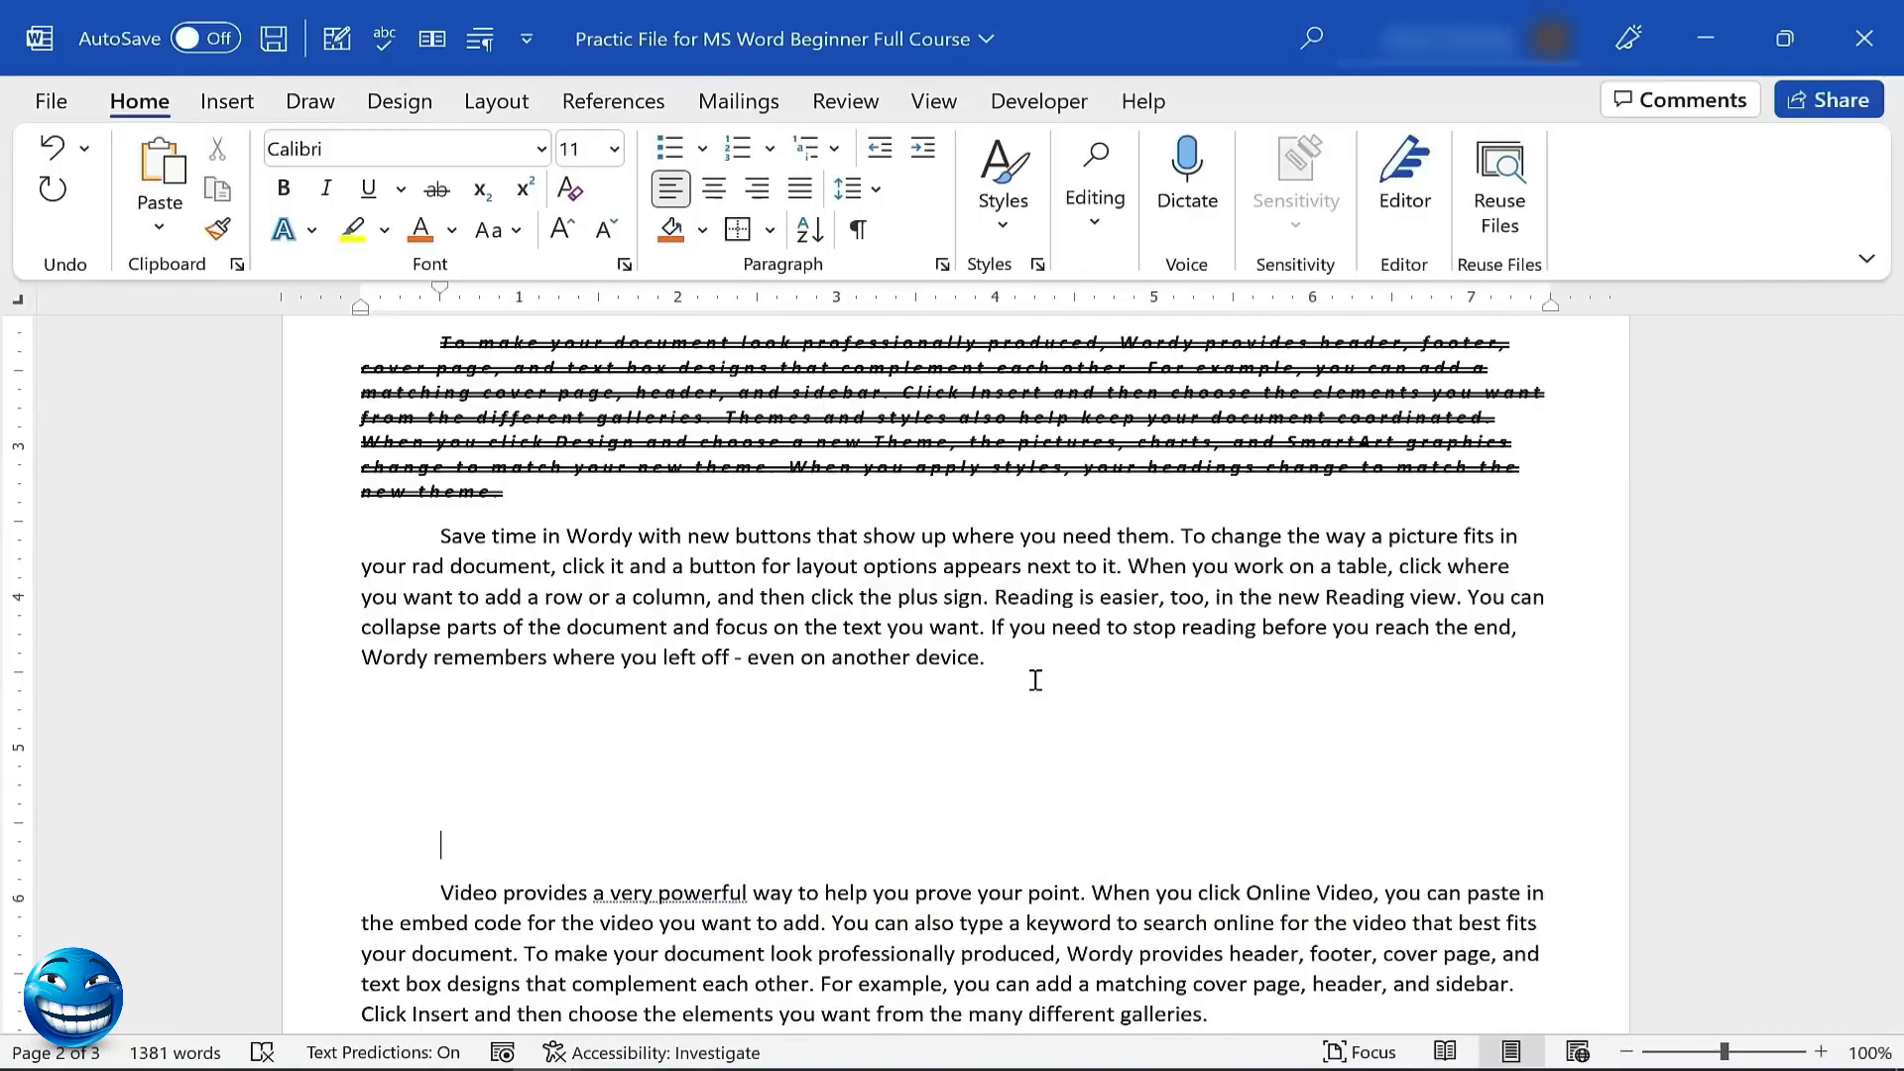
{"action": "key", "text": "Return"}
{"action": "key", "text": "BackSpace"}
{"action": "key", "text": "BackSpace"}
{"action": "key", "text": "BackSpace"}
{"action": "key", "text": "BackSpace"}
{"action": "key", "text": "BackSpace"}
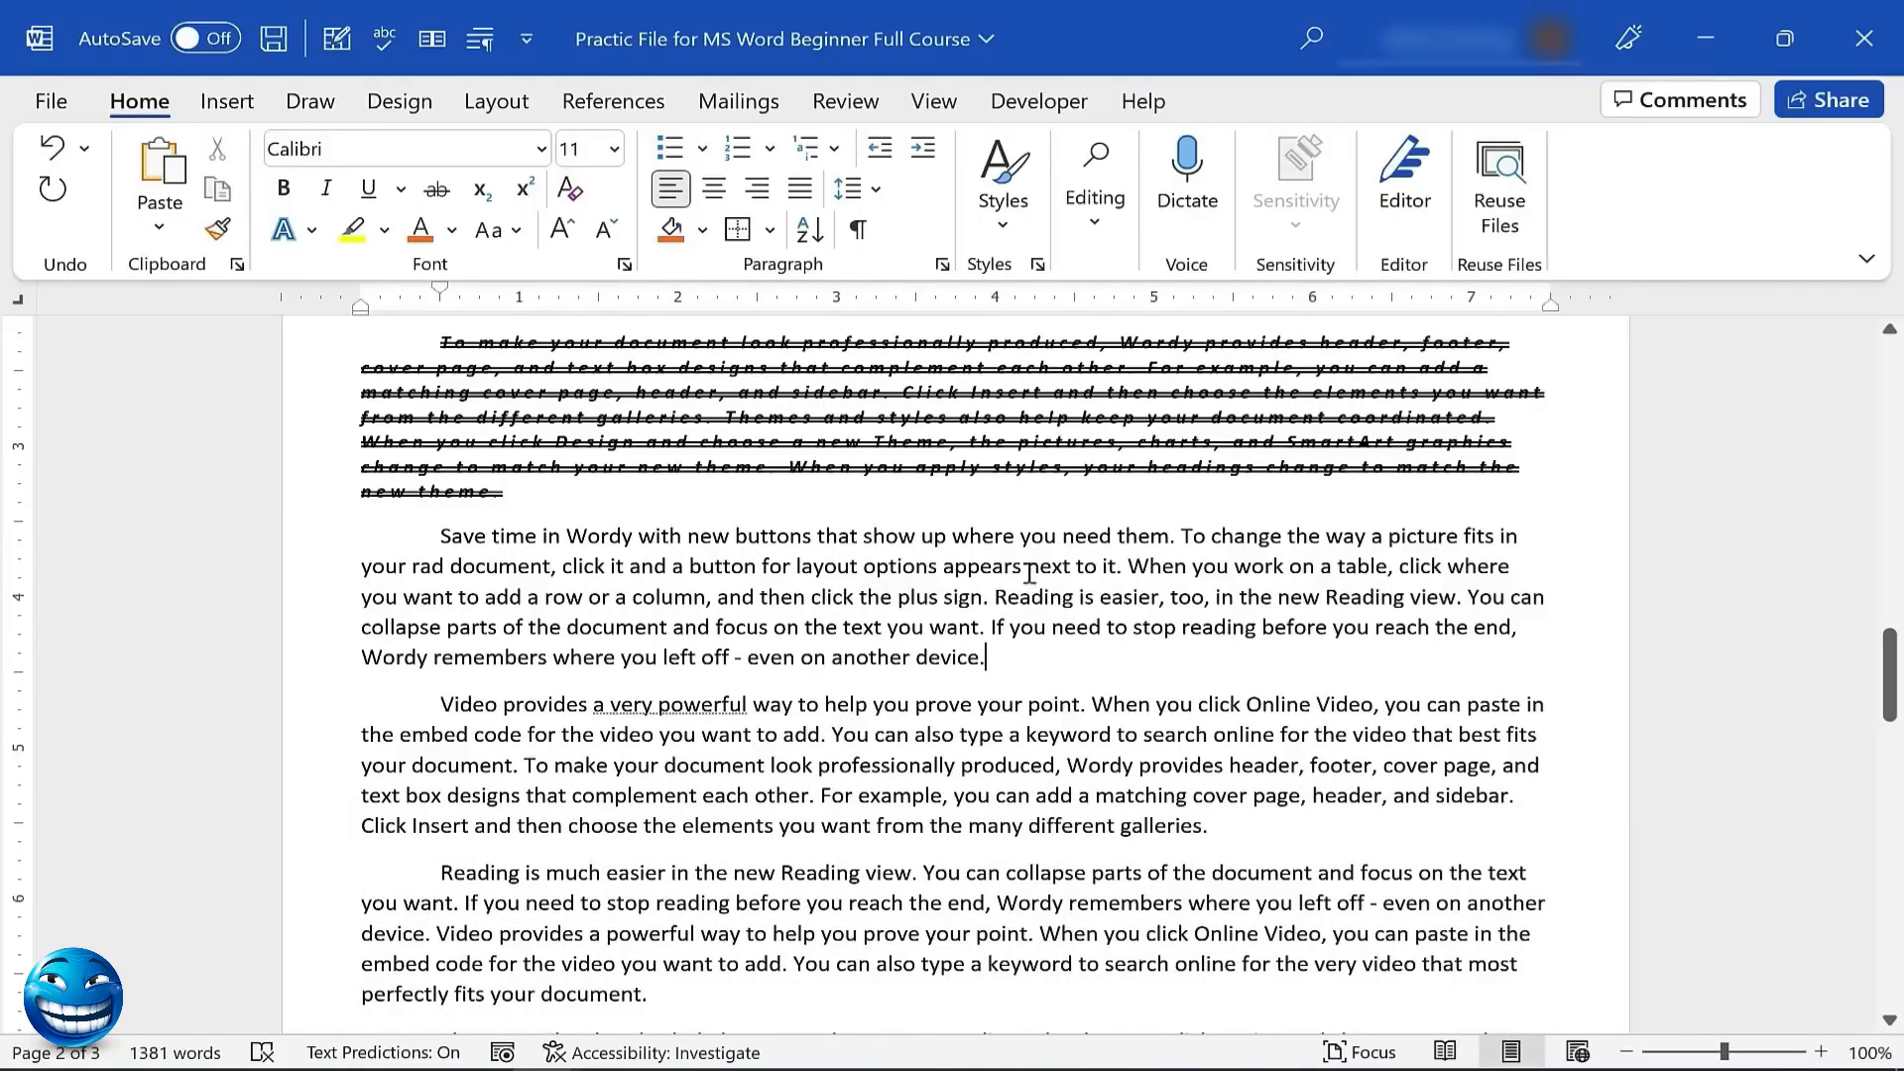
Insert a page break after the page 2 paragraph ending "even on another device."
{"action": "left_click", "coordinate": [493, 103]}
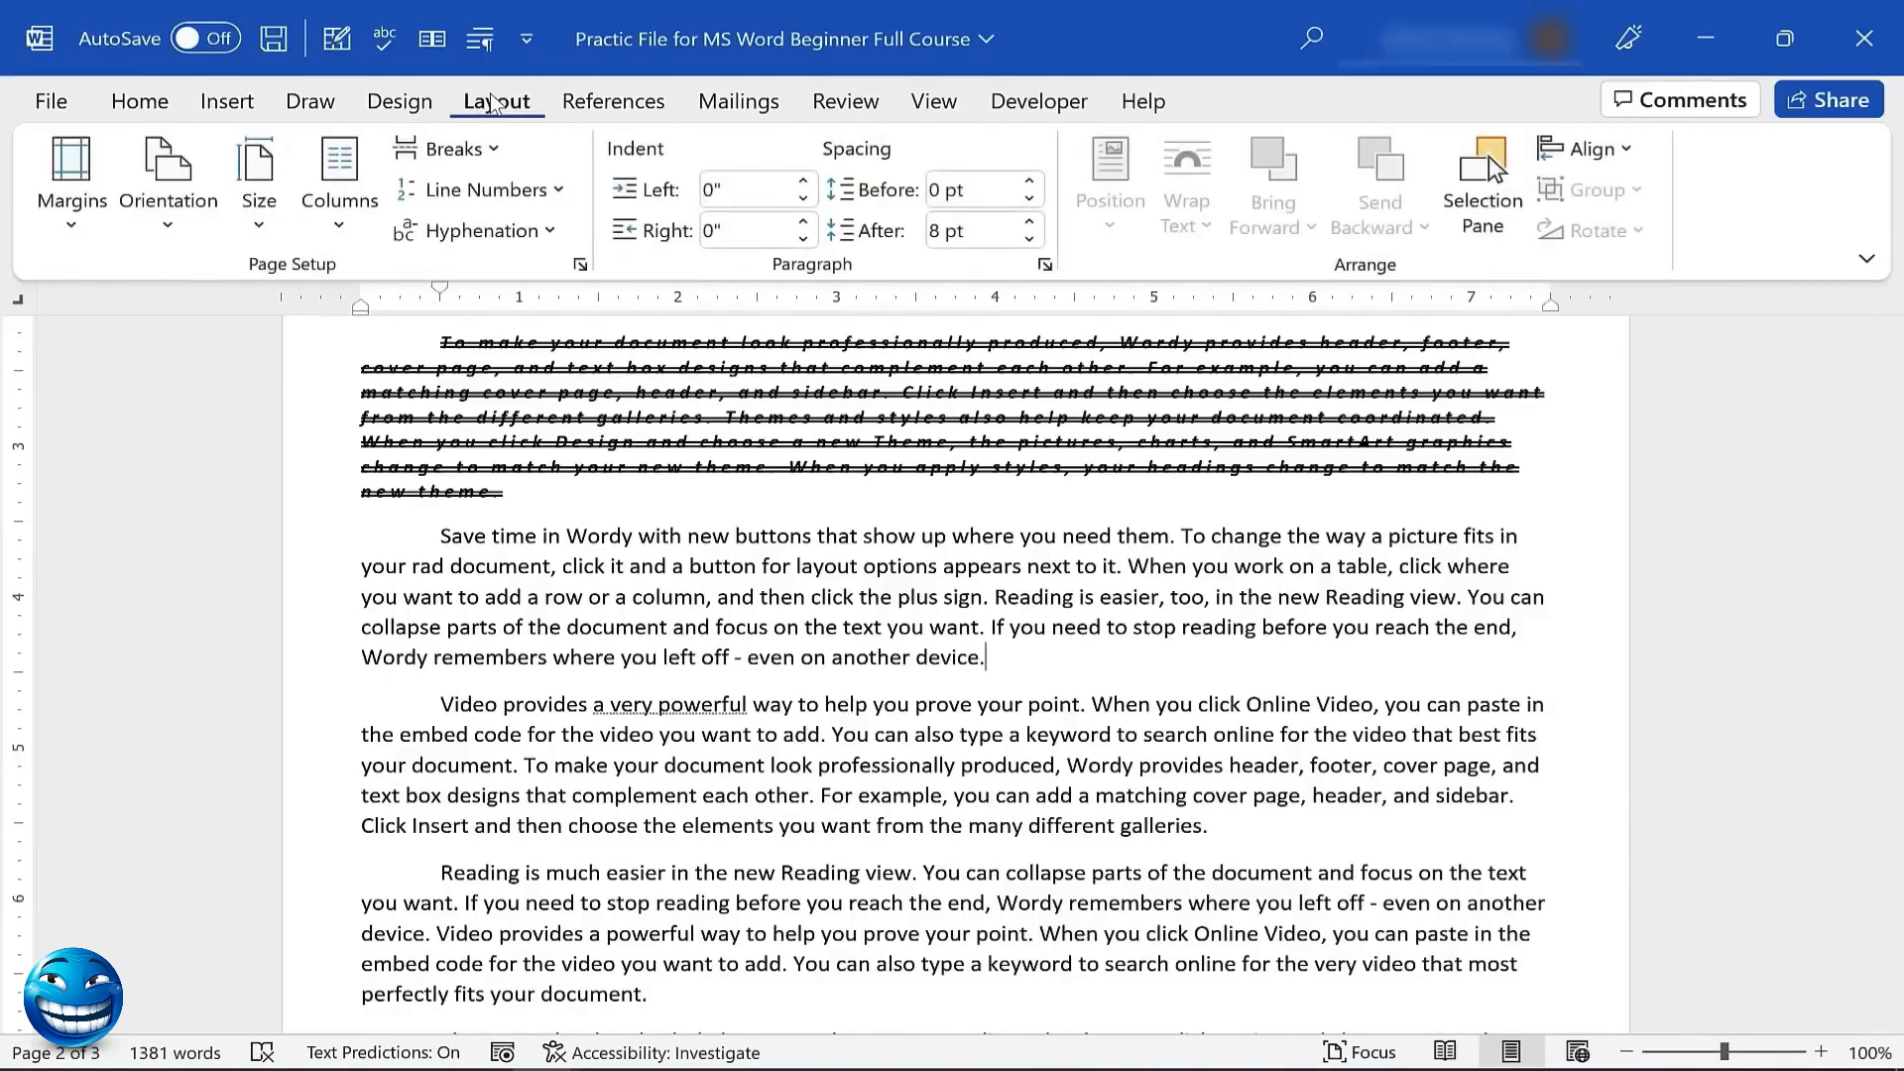
{"action": "left_click", "coordinate": [480, 159]}
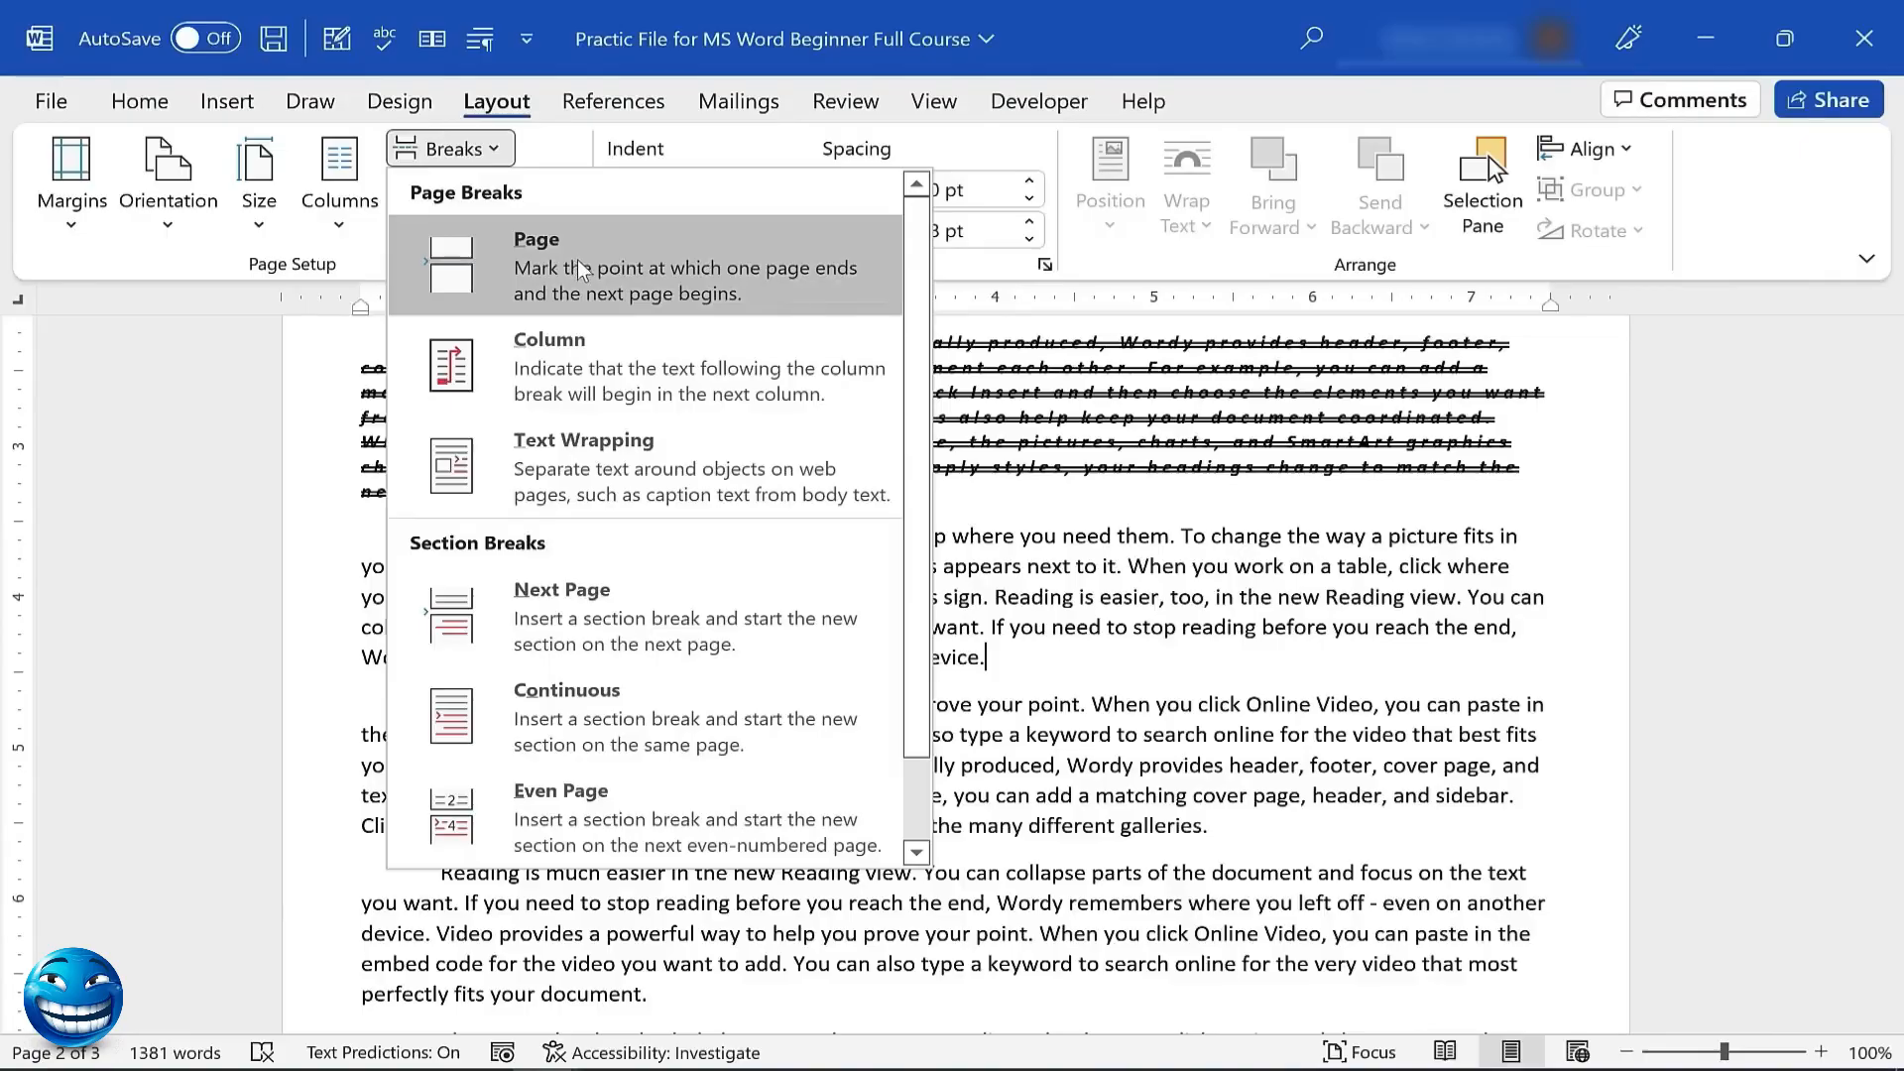
{"action": "left_click", "coordinate": [789, 290]}
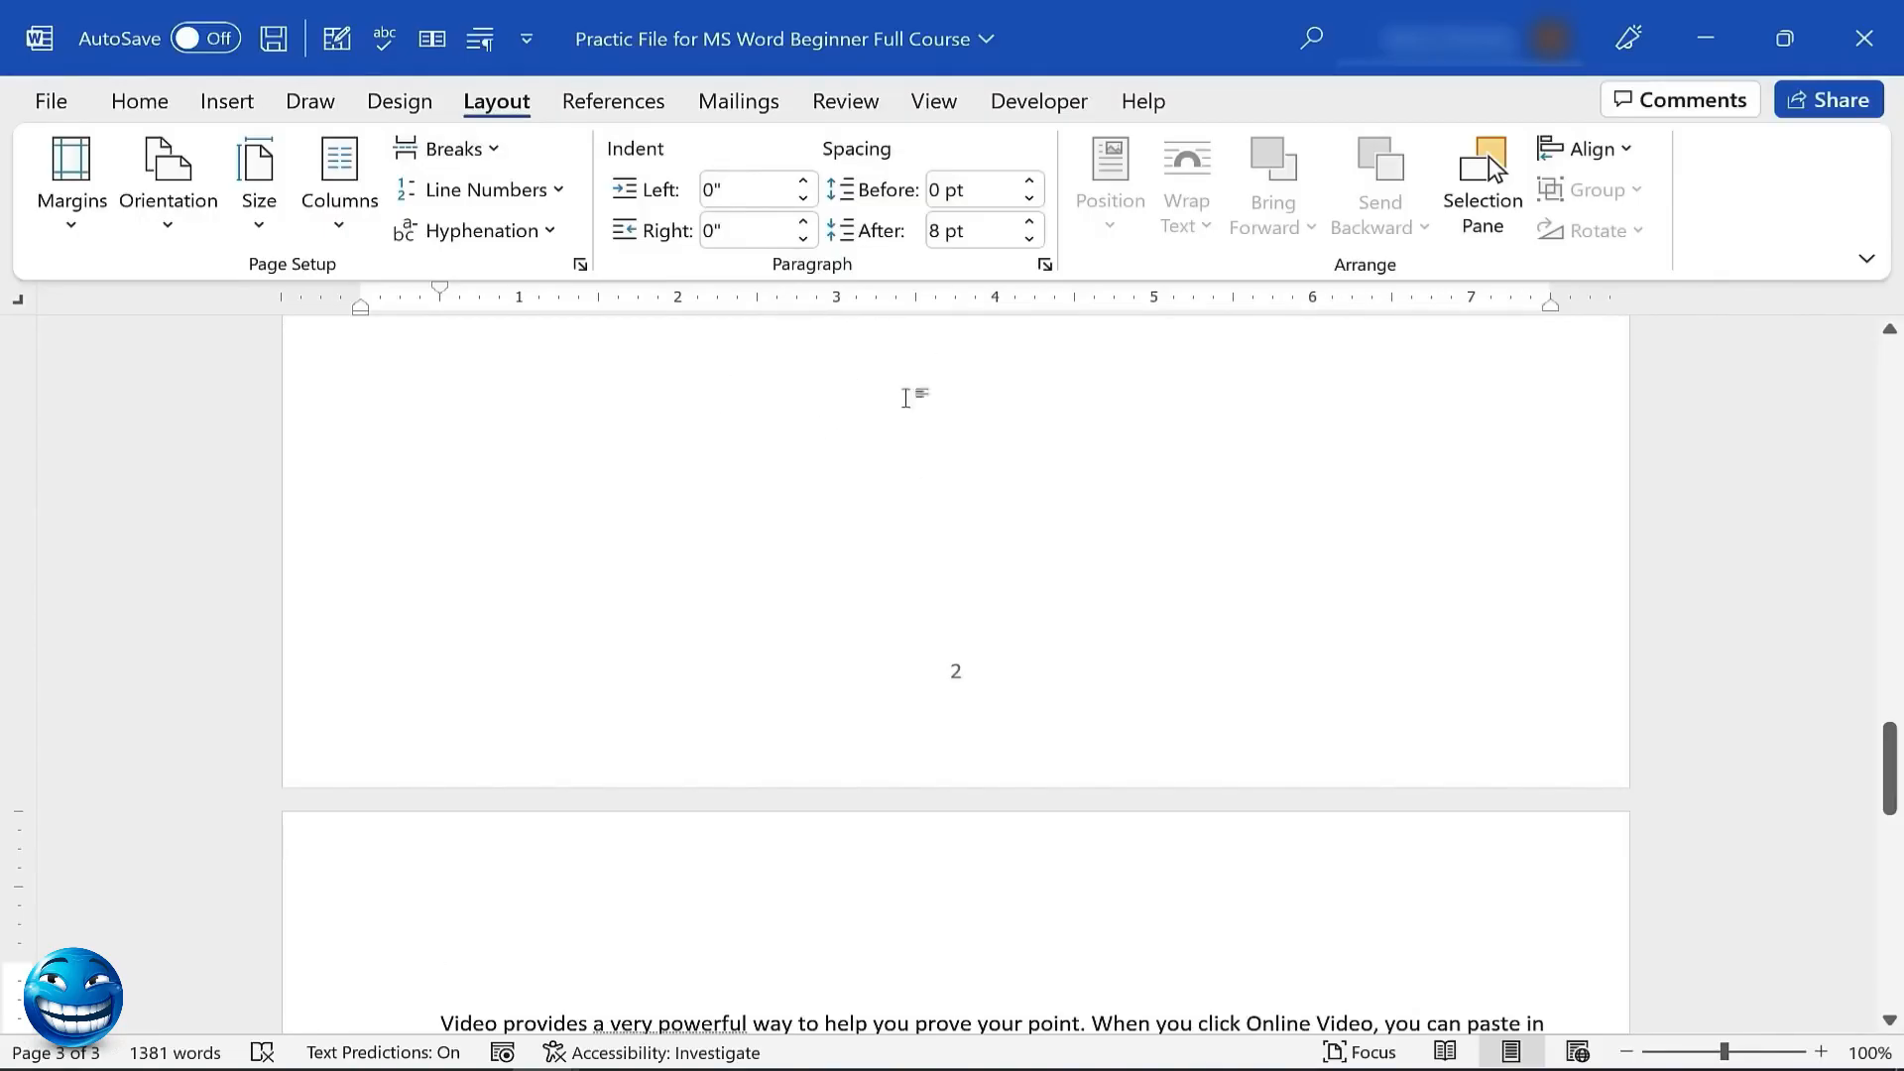
Add a bold "Chapter 2:" line above the first paragraph on page 3
{"action": "left_click_drag", "start_coordinate": [1889, 773], "coordinate": [1773, 330]}
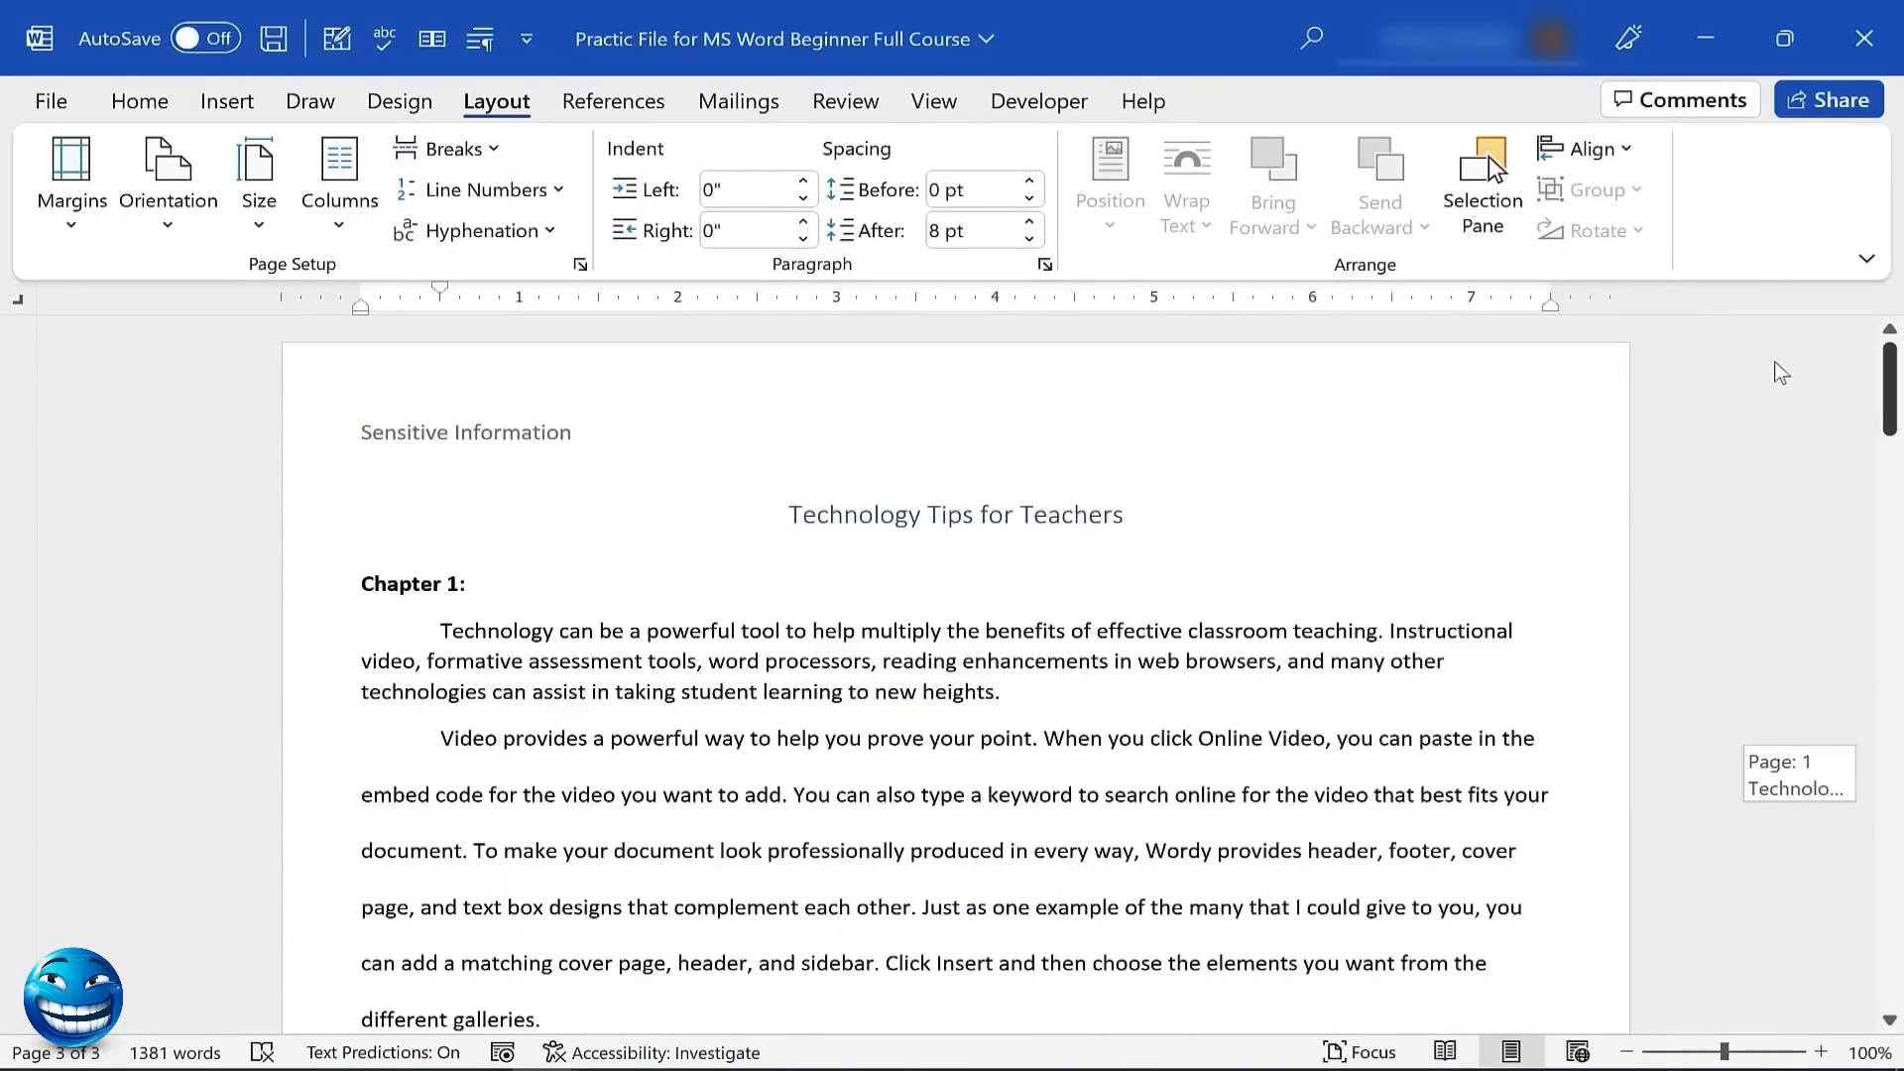
{"action": "left_click_drag", "start_coordinate": [1788, 411], "coordinate": [1897, 838]}
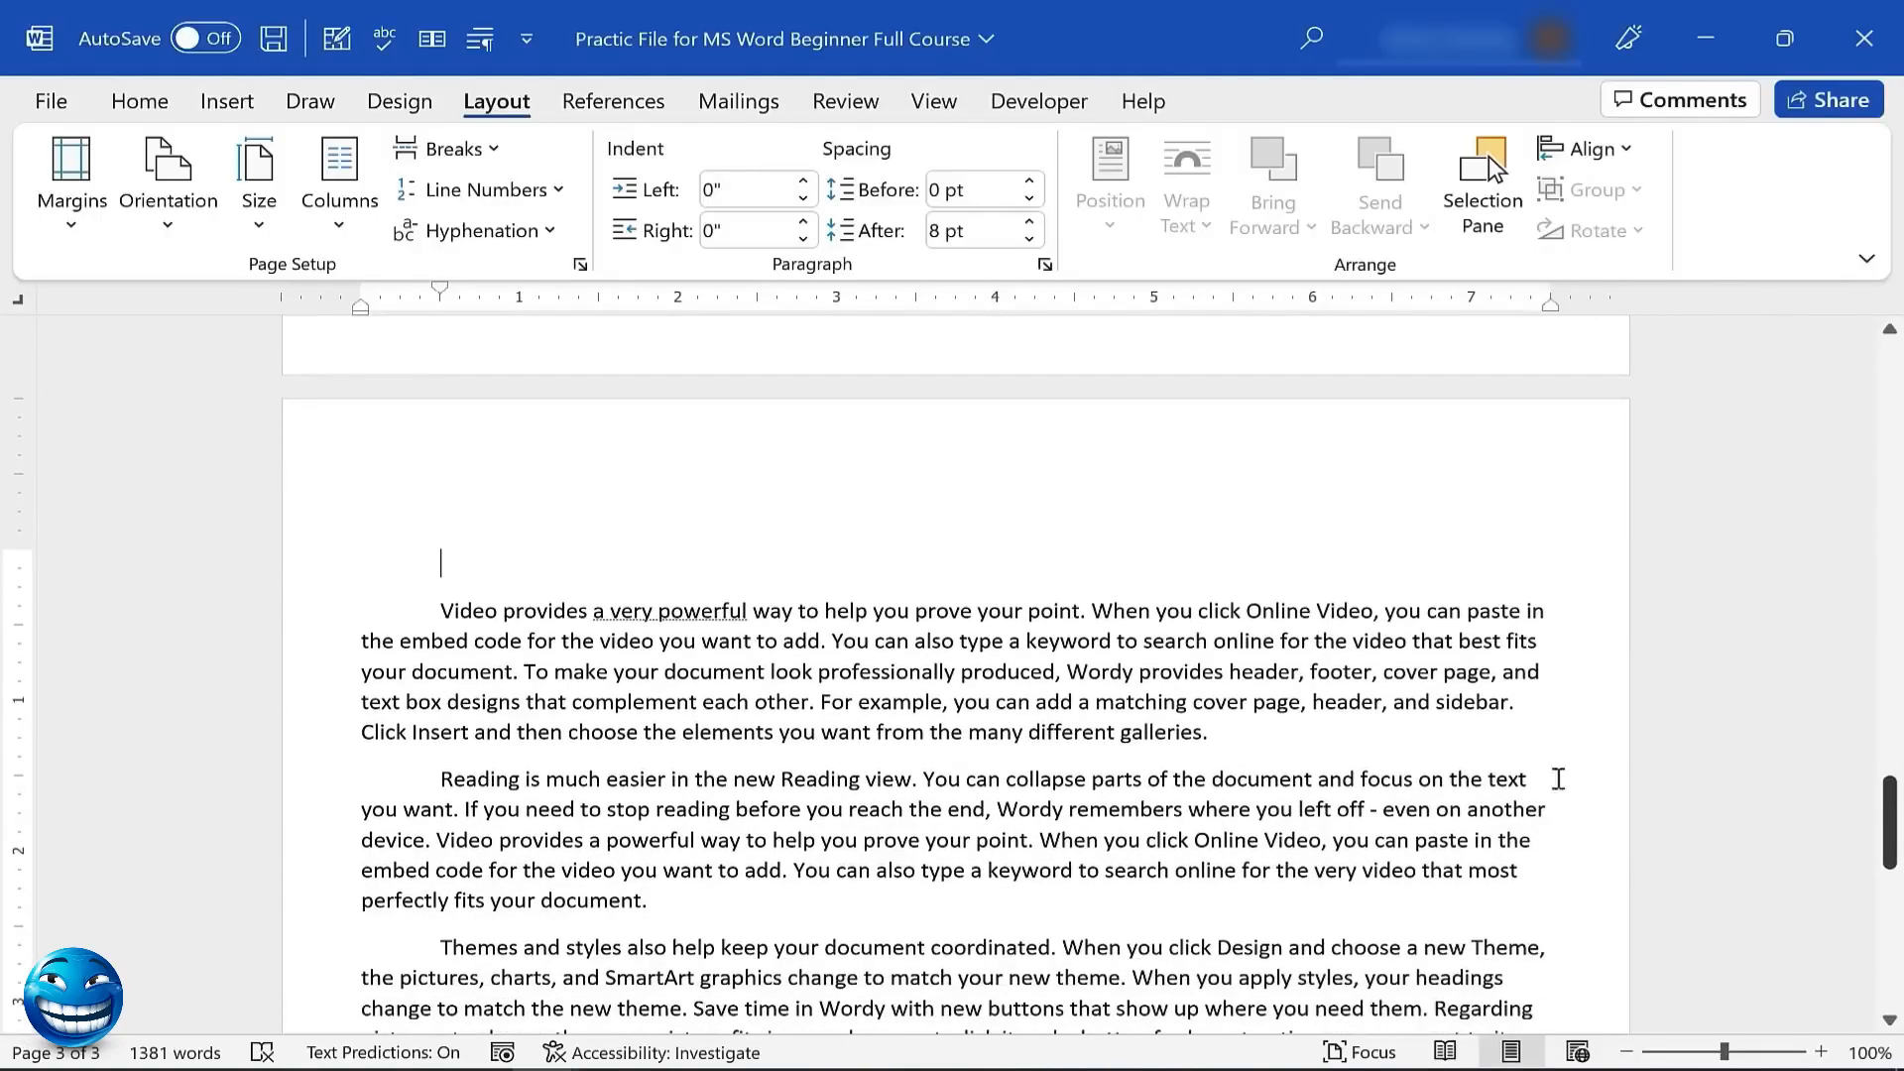
{"action": "left_click", "coordinate": [465, 559]}
{"action": "type", "text": "Chapter 2:"}
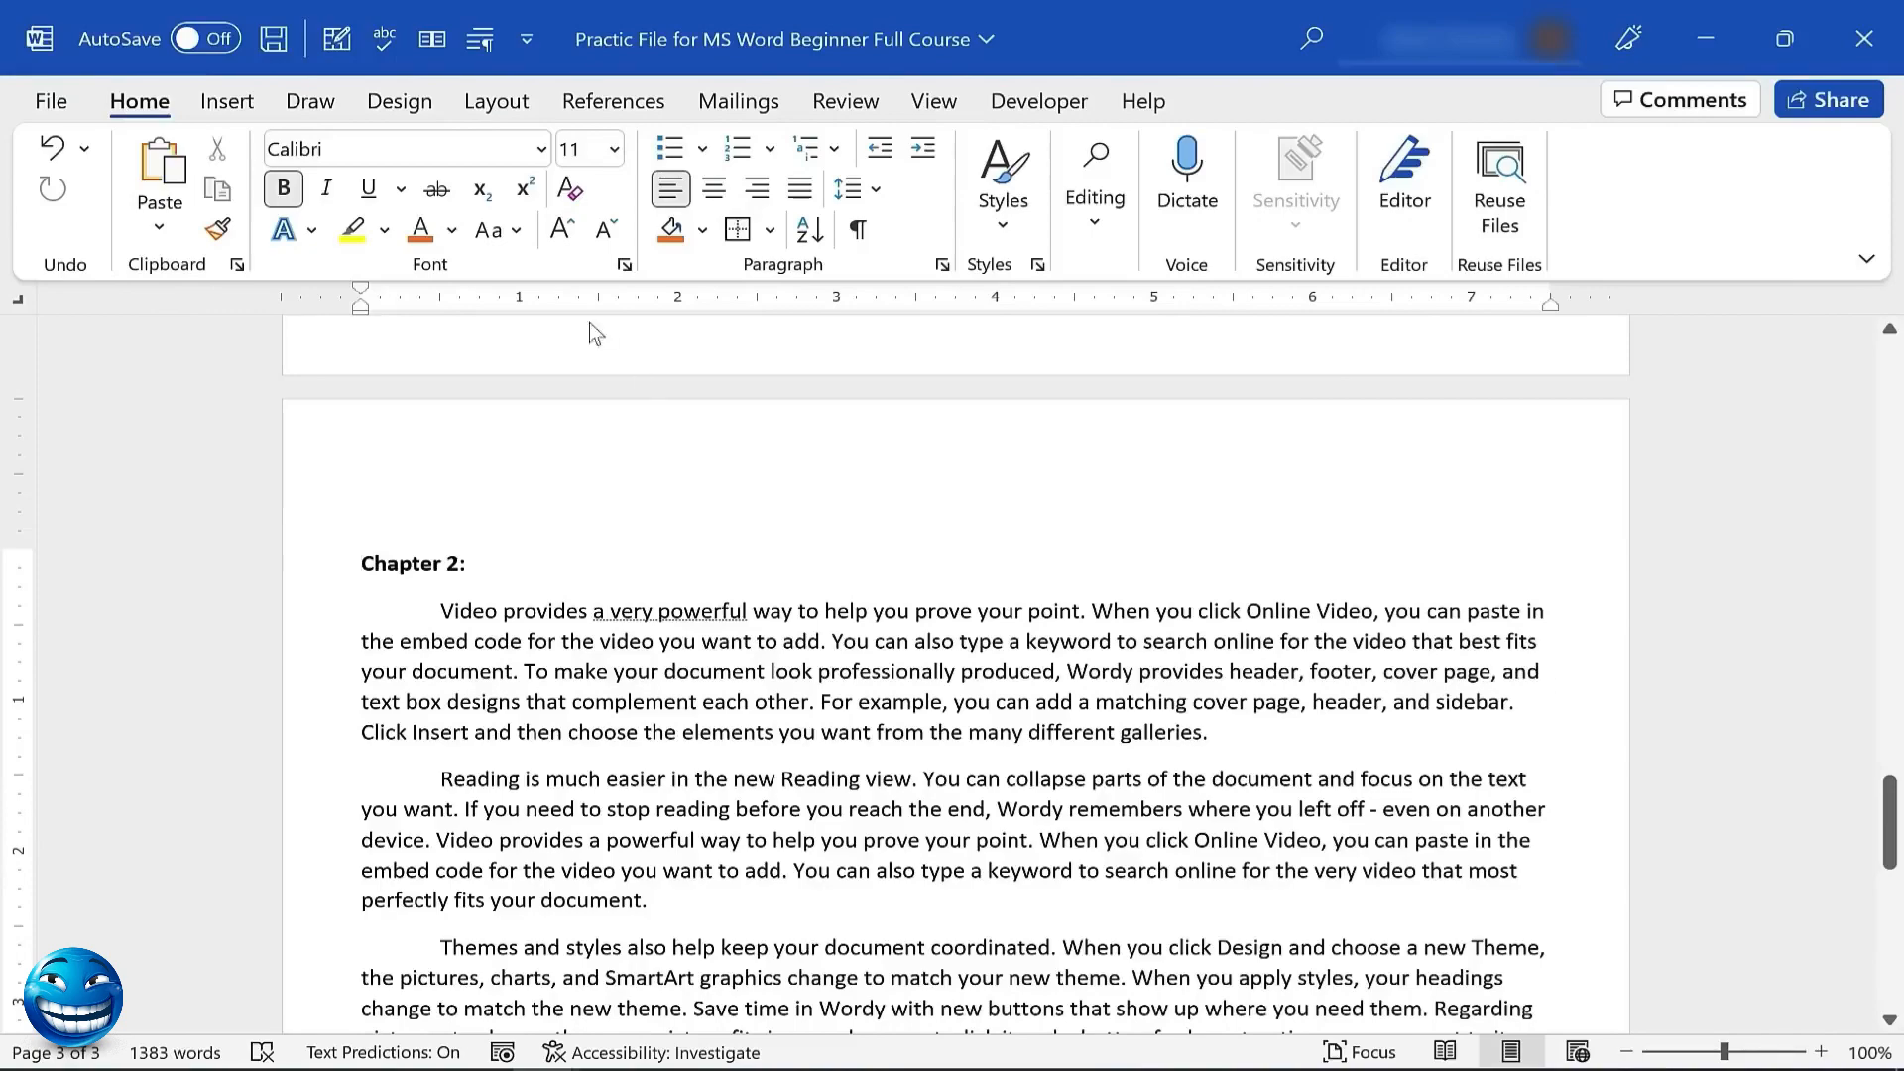
Browse the built-in cover page designs and insert the Facet cover page
{"action": "left_click", "coordinate": [220, 109]}
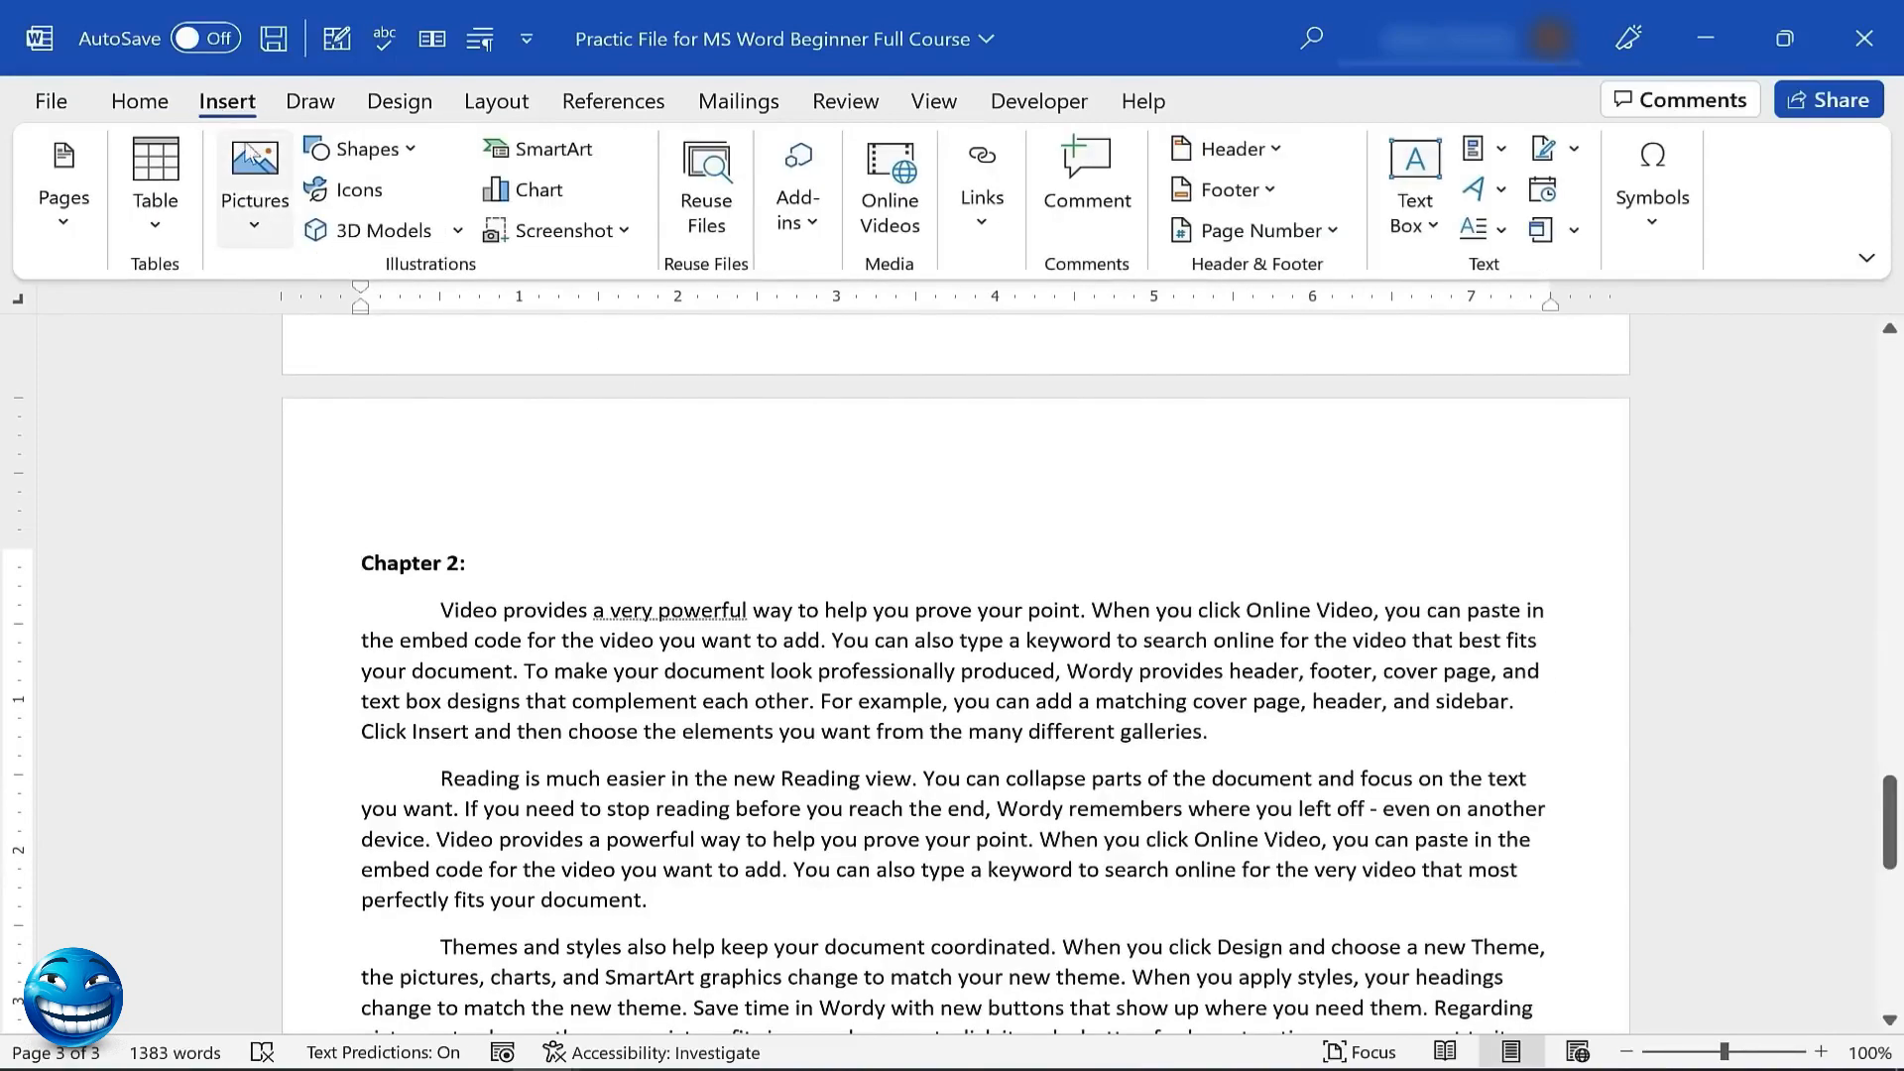
{"action": "left_click", "coordinate": [52, 220]}
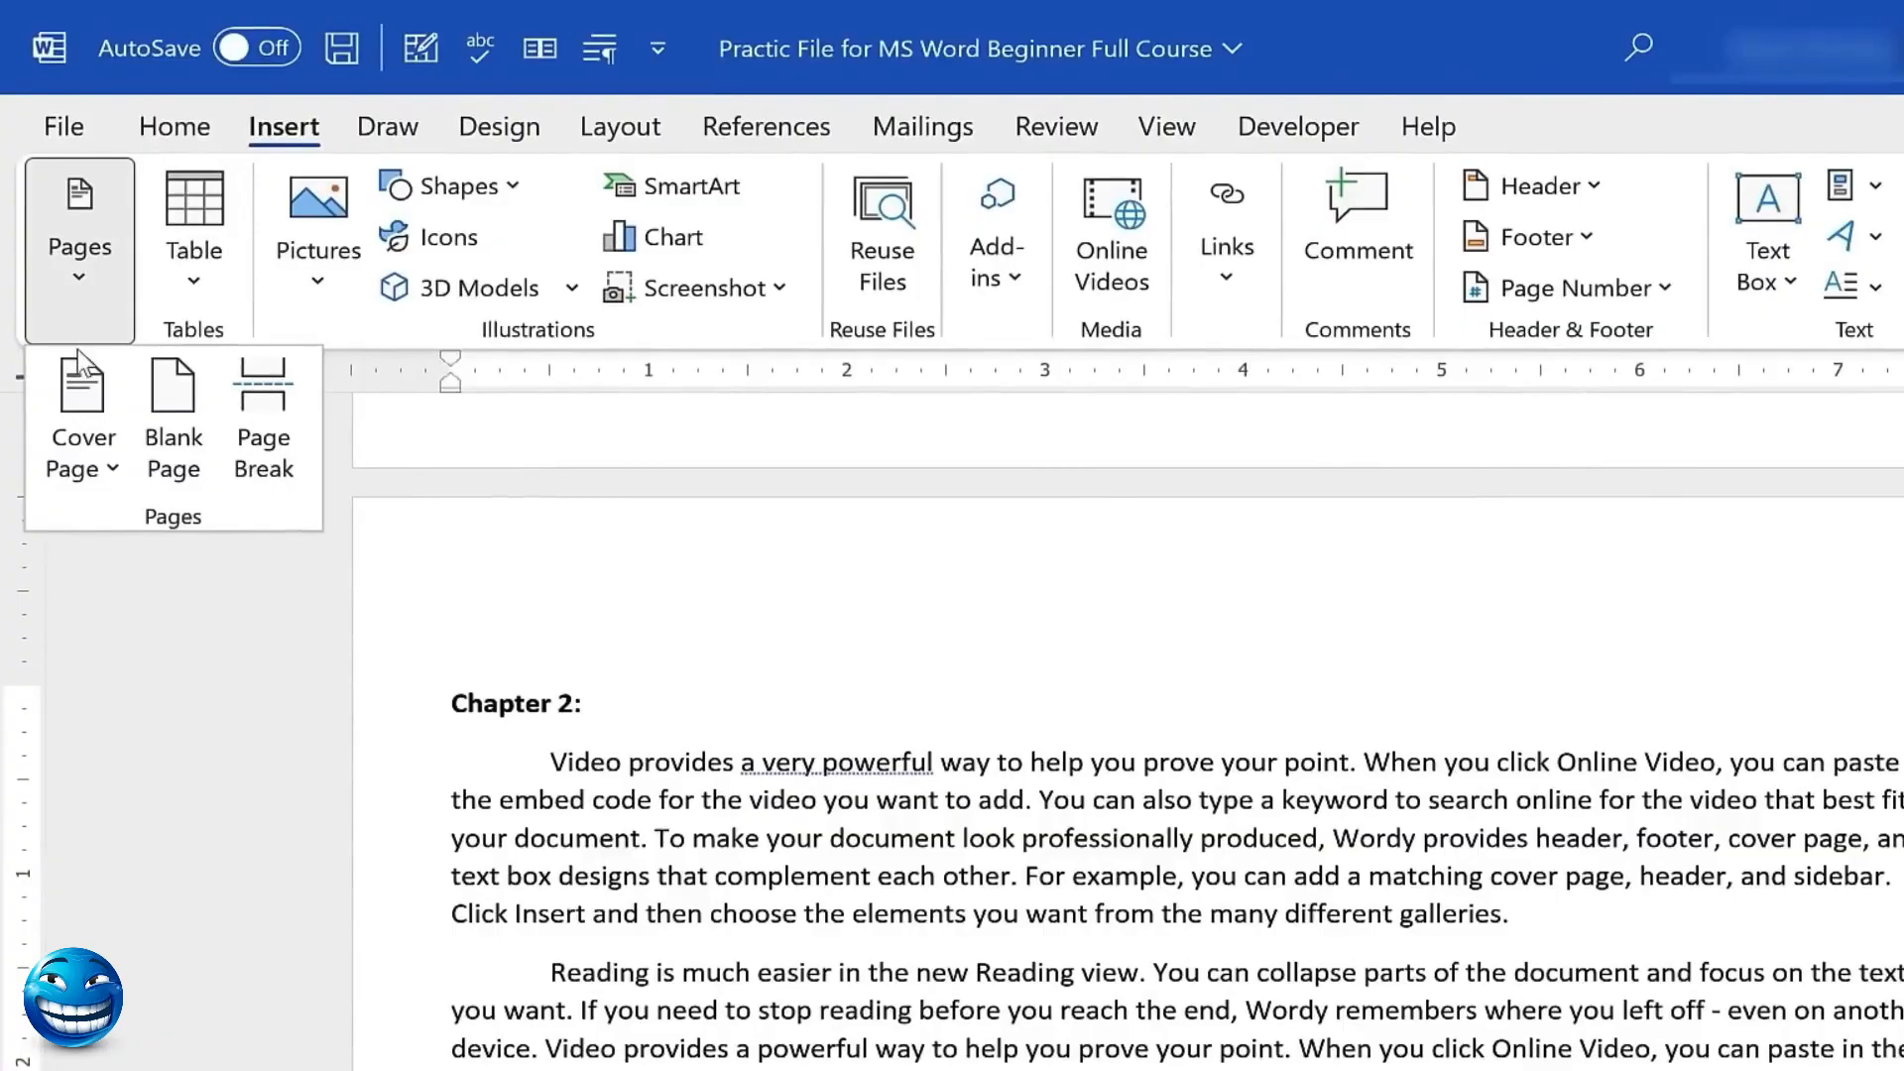
{"action": "left_click", "coordinate": [88, 486]}
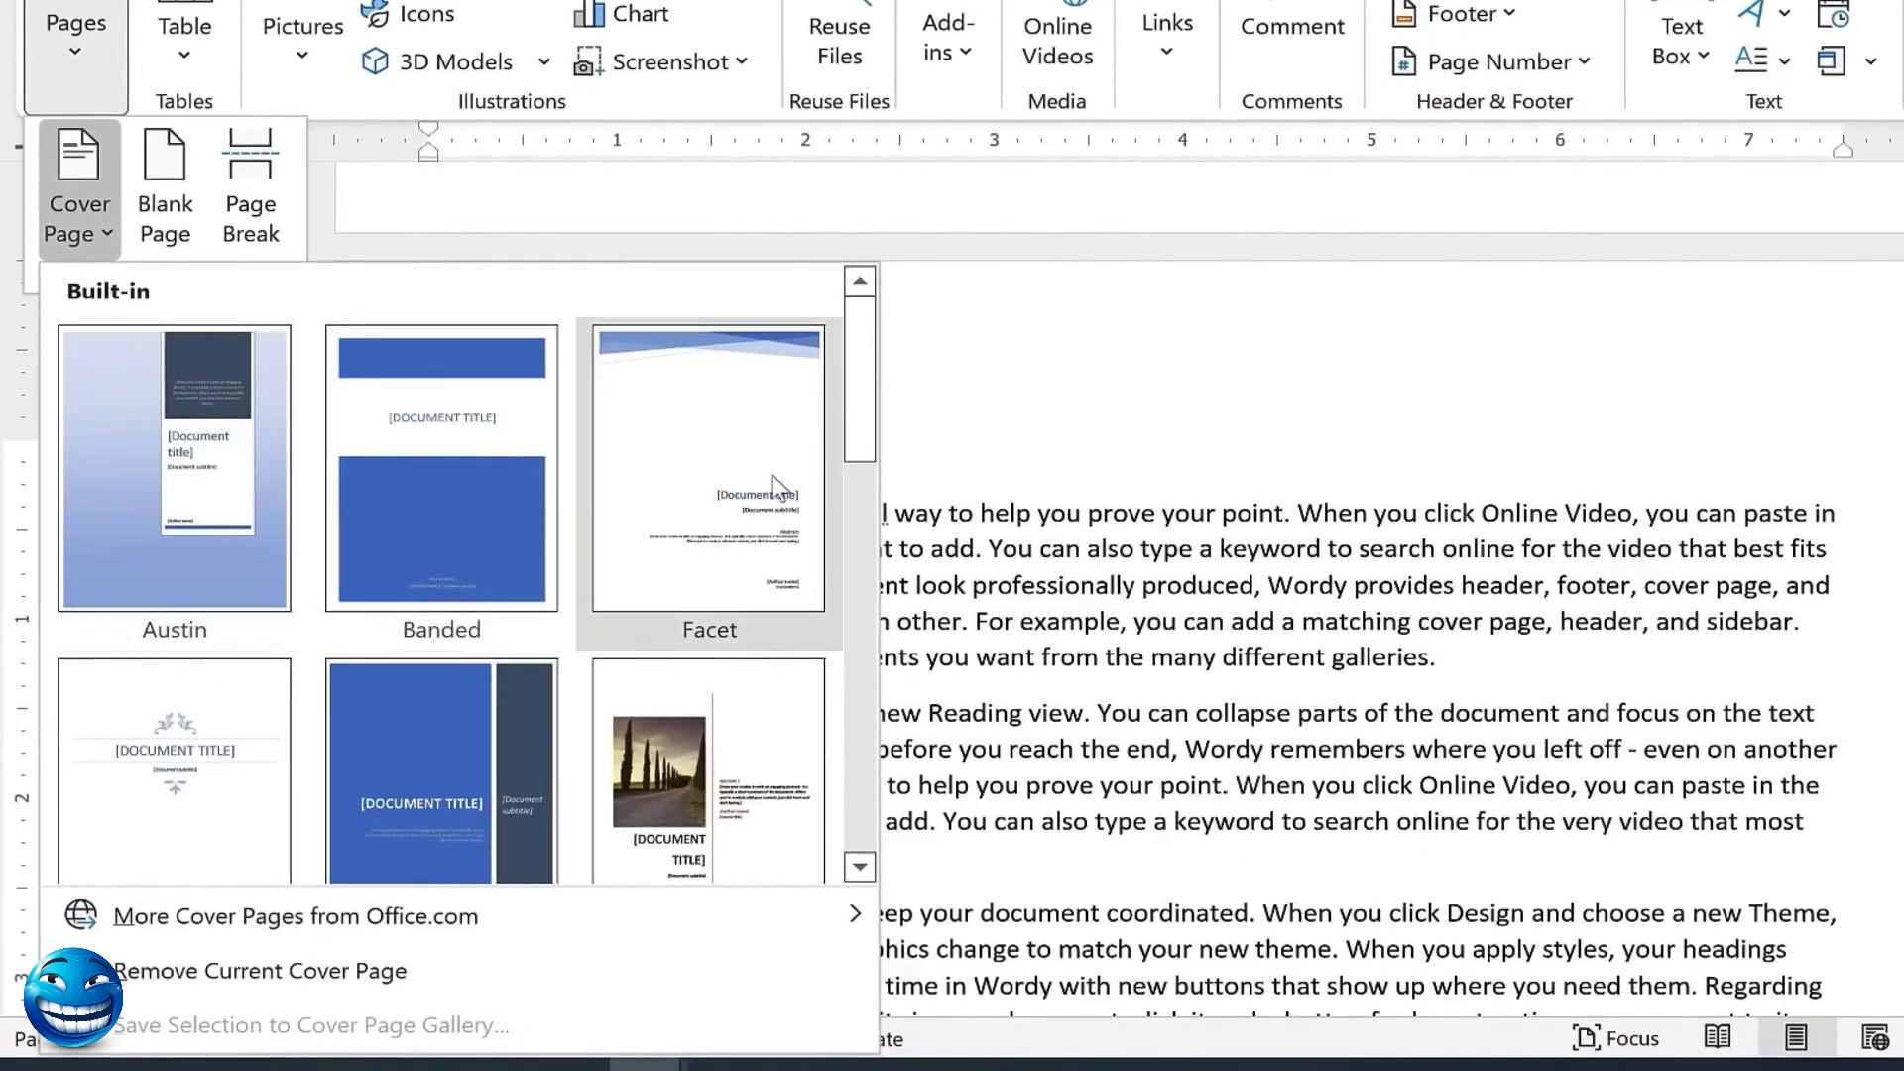
{"action": "left_click_drag", "start_coordinate": [858, 424], "coordinate": [886, 684]}
{"action": "scroll", "coordinate": [720, 466], "scroll_direction": "down", "scroll_amount": 5}
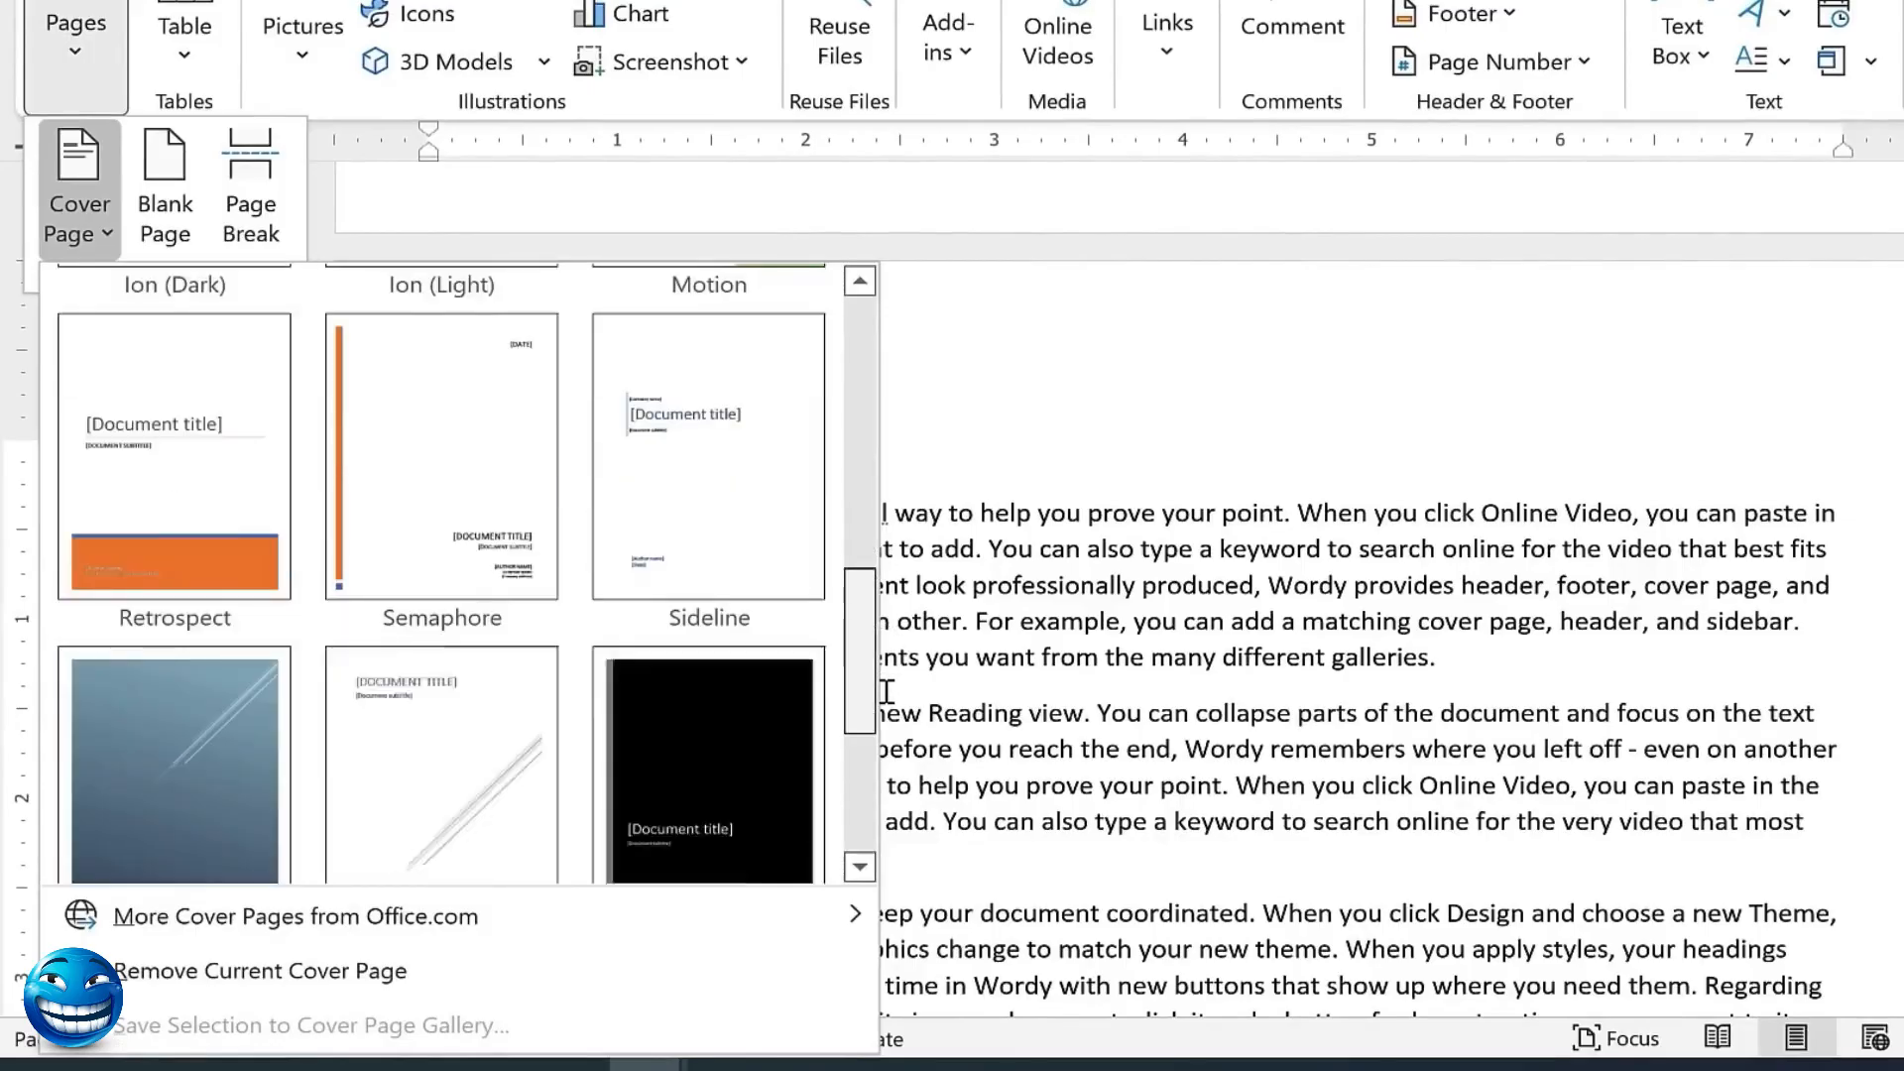
{"action": "scroll", "coordinate": [720, 466], "scroll_direction": "up", "scroll_amount": 15}
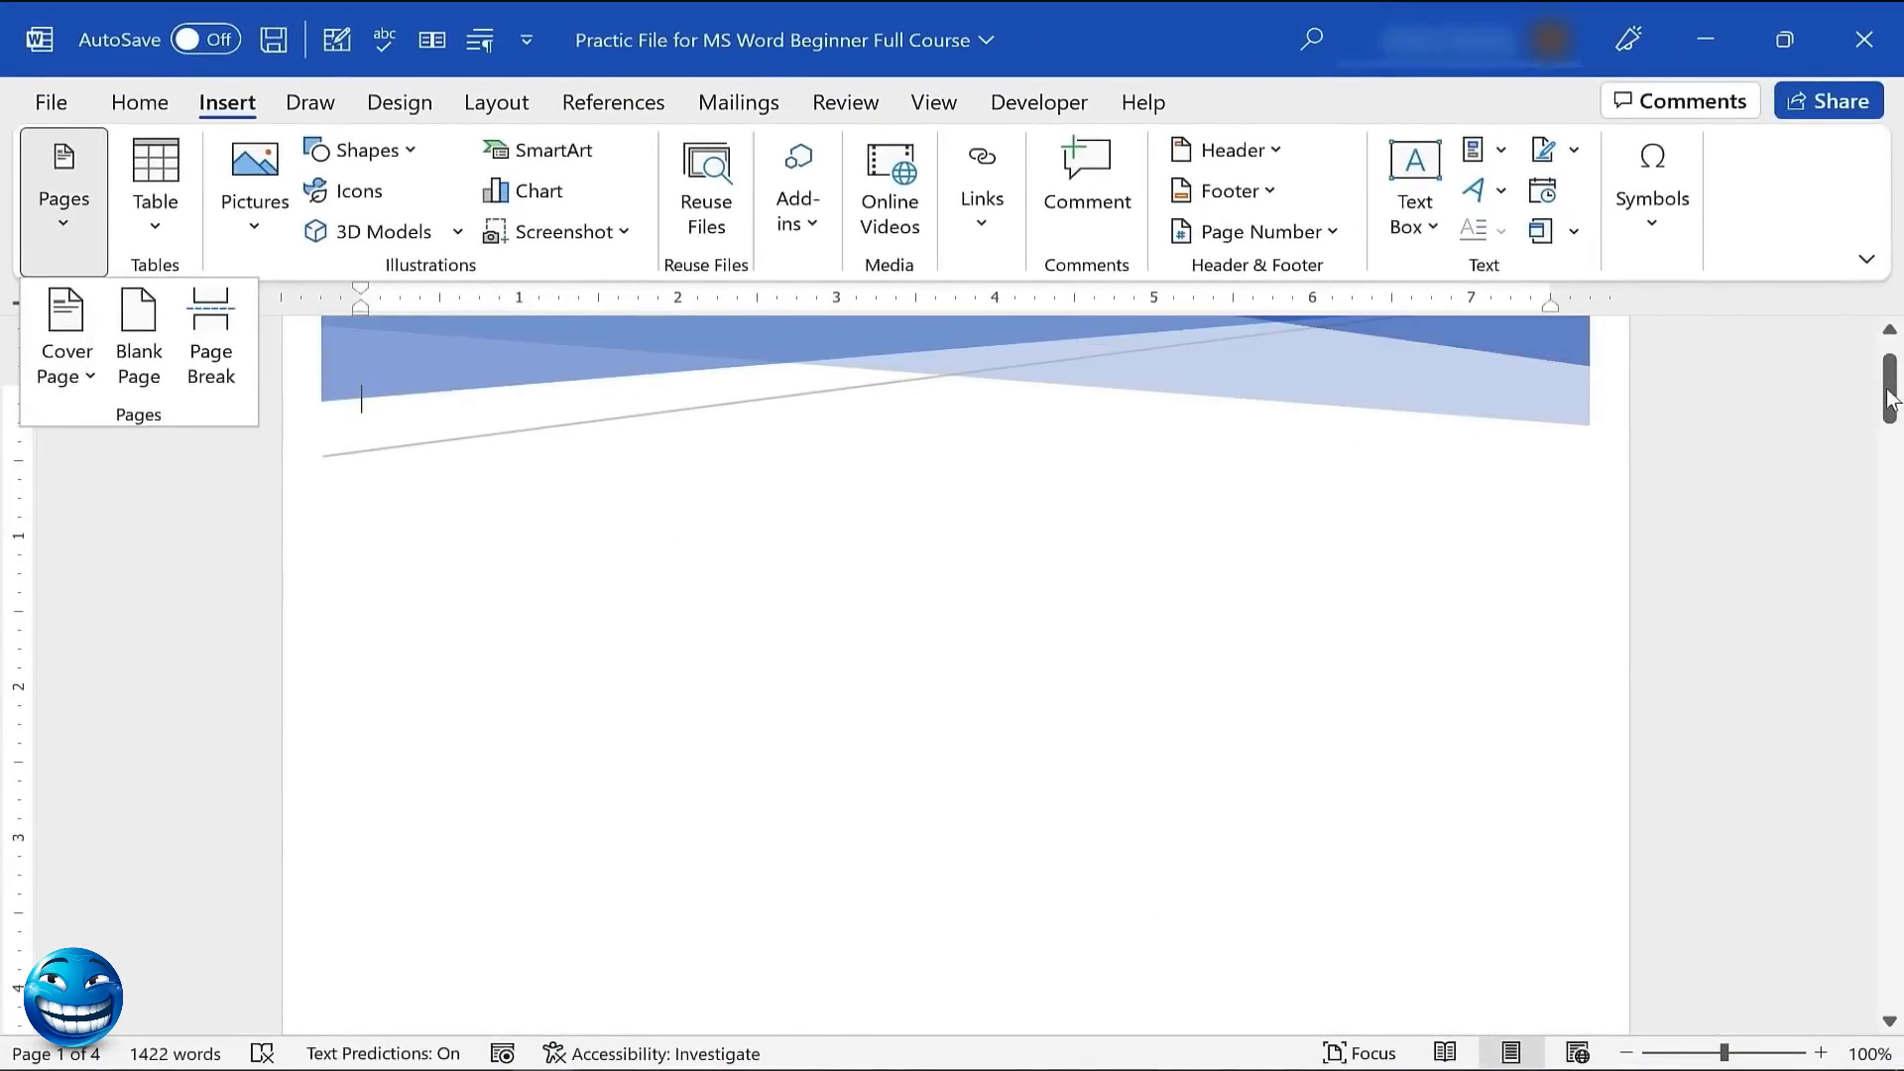
Fill in the cover page's document title as "TECHNOLOGY TIPS FOR TEACHERS"
{"action": "left_click_drag", "start_coordinate": [1889, 402], "coordinate": [1889, 472]}
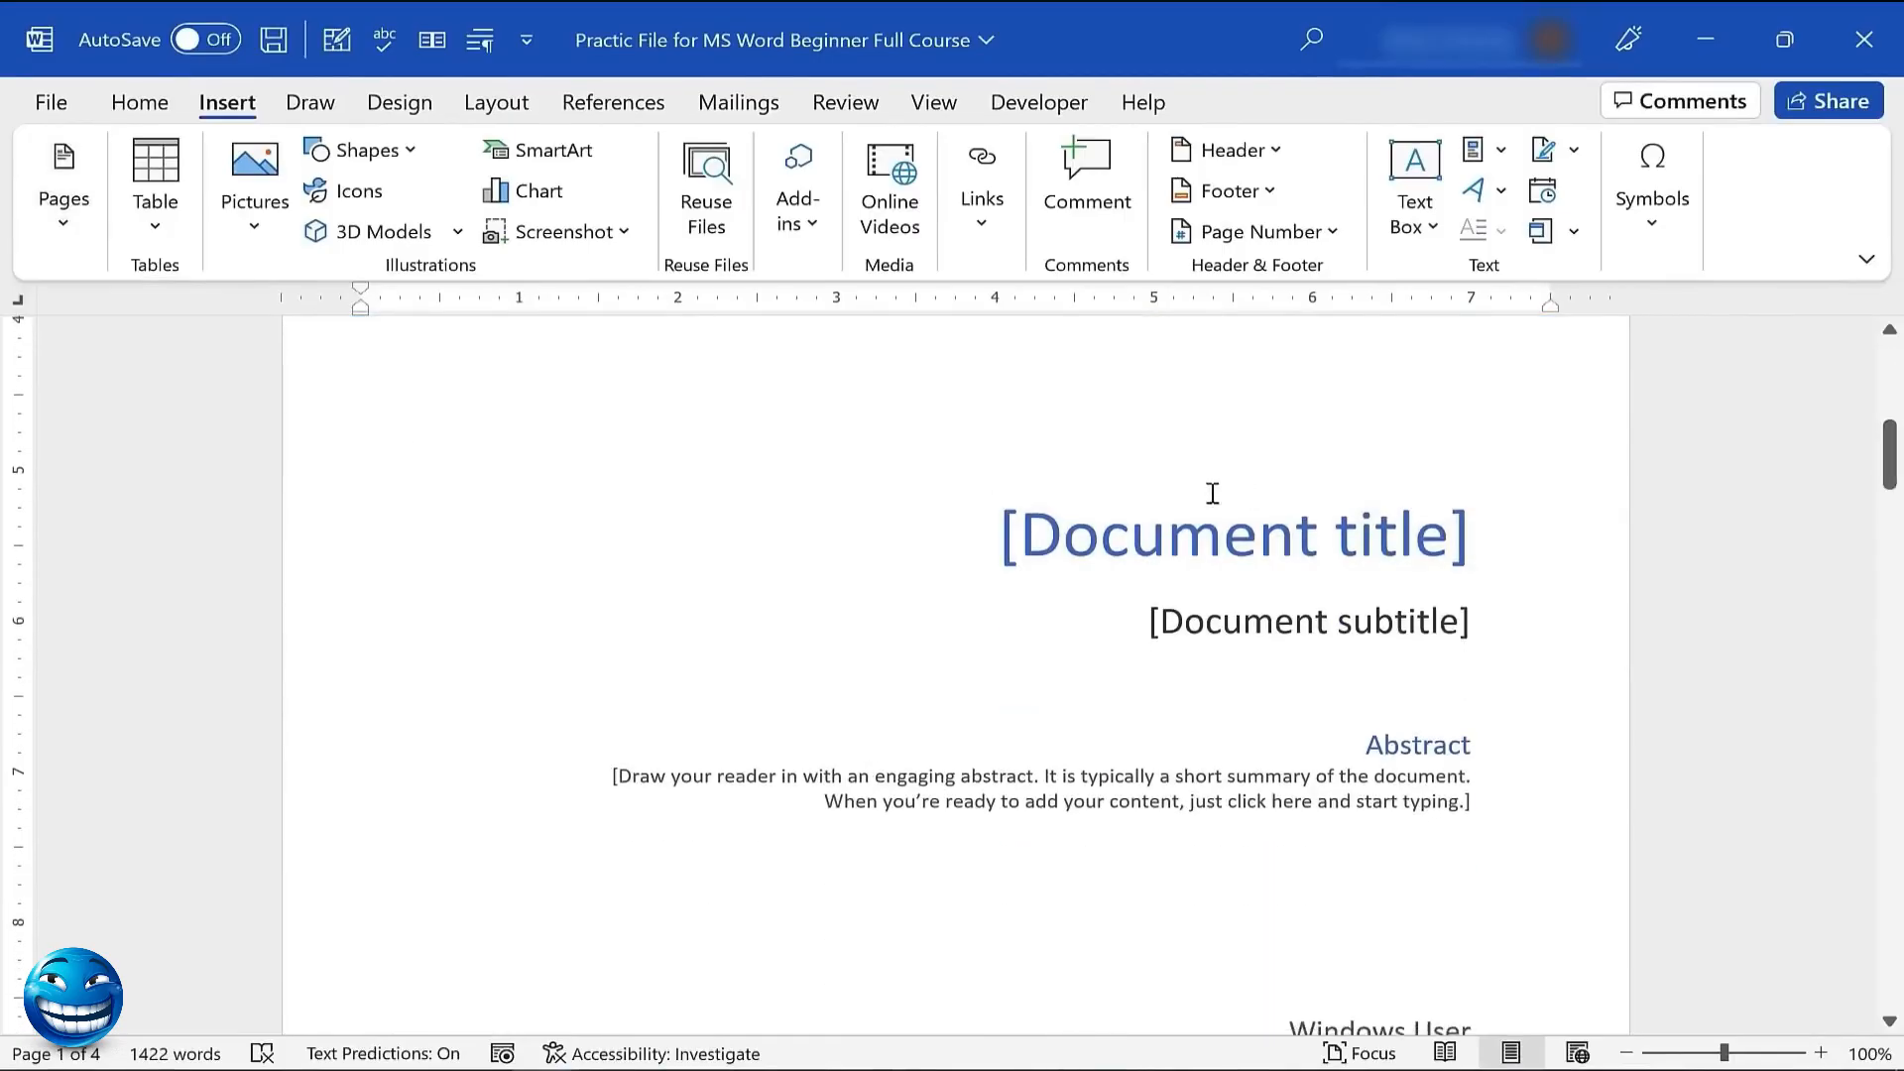
{"action": "left_click", "coordinate": [1337, 515]}
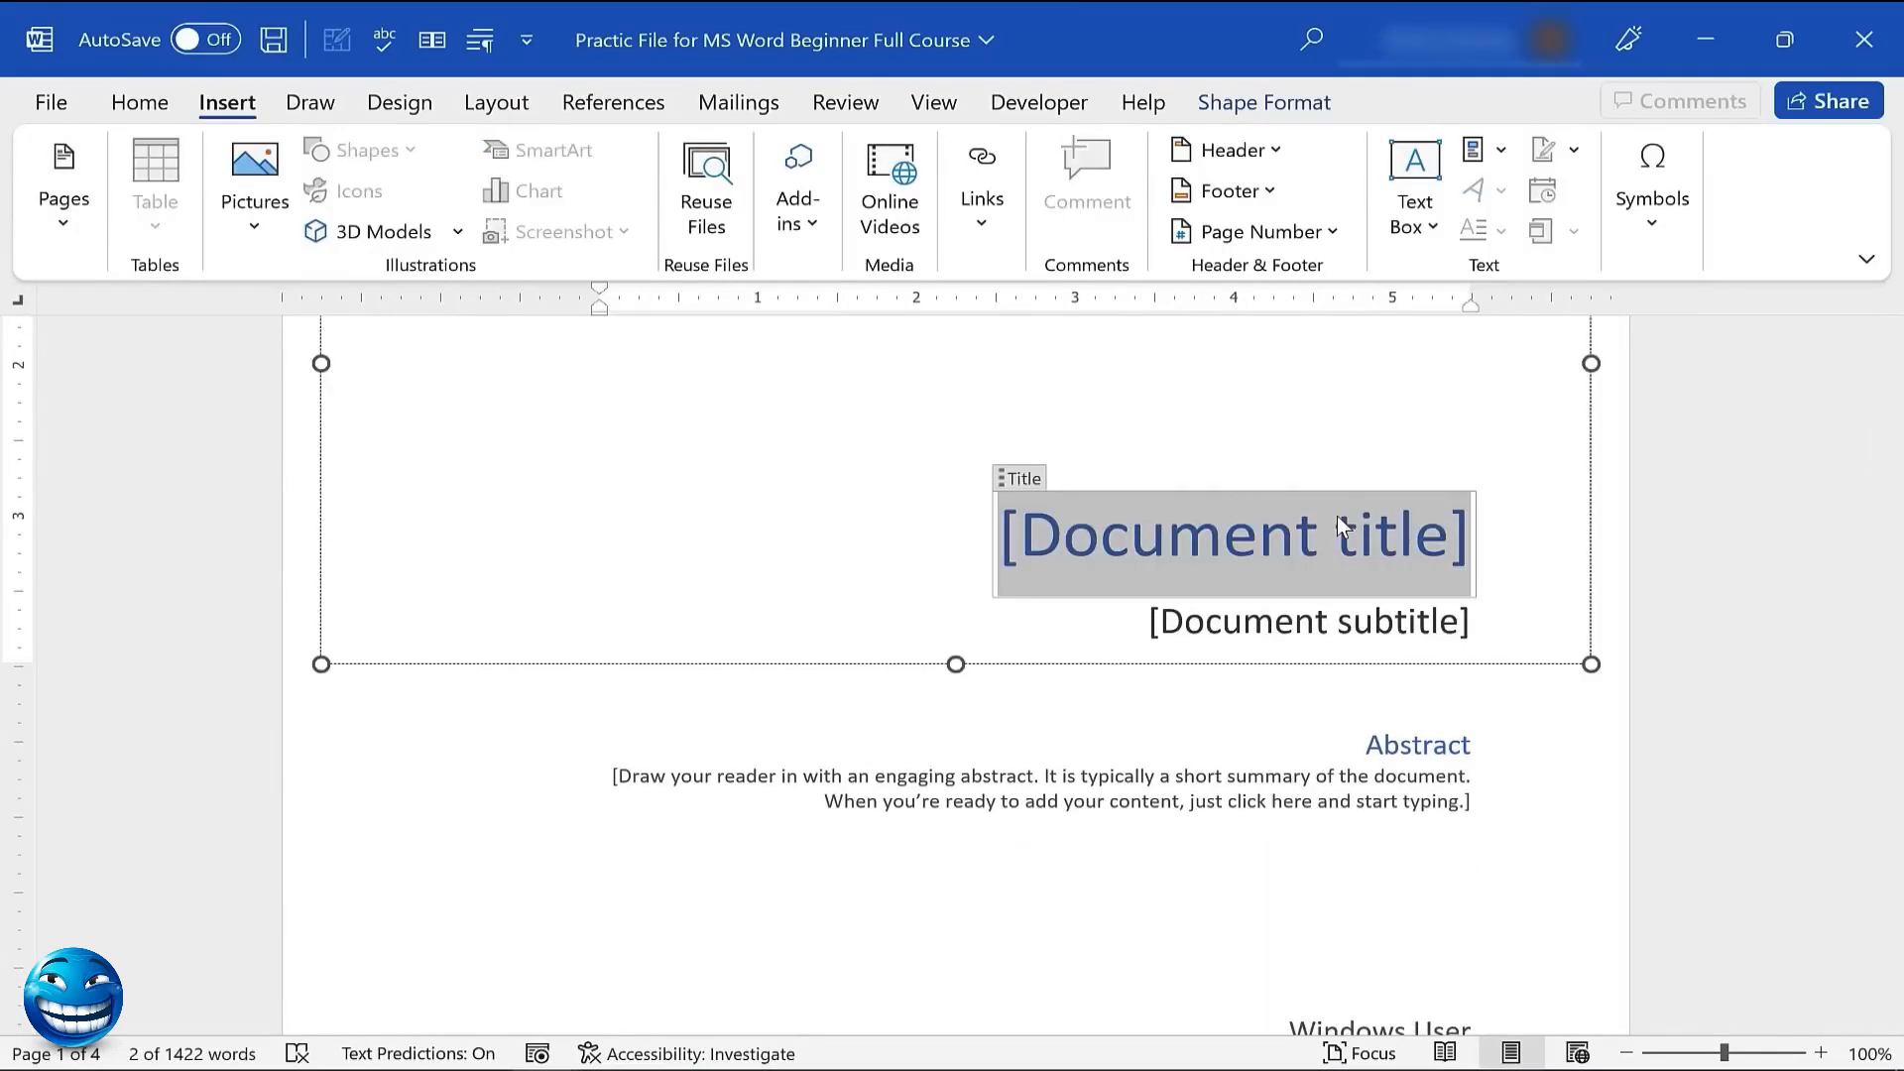
{"action": "type", "text": "TECHNOLOGY TIPS FOR TEACHERS"}
{"action": "left_click_drag", "start_coordinate": [1889, 456], "coordinate": [1896, 554]}
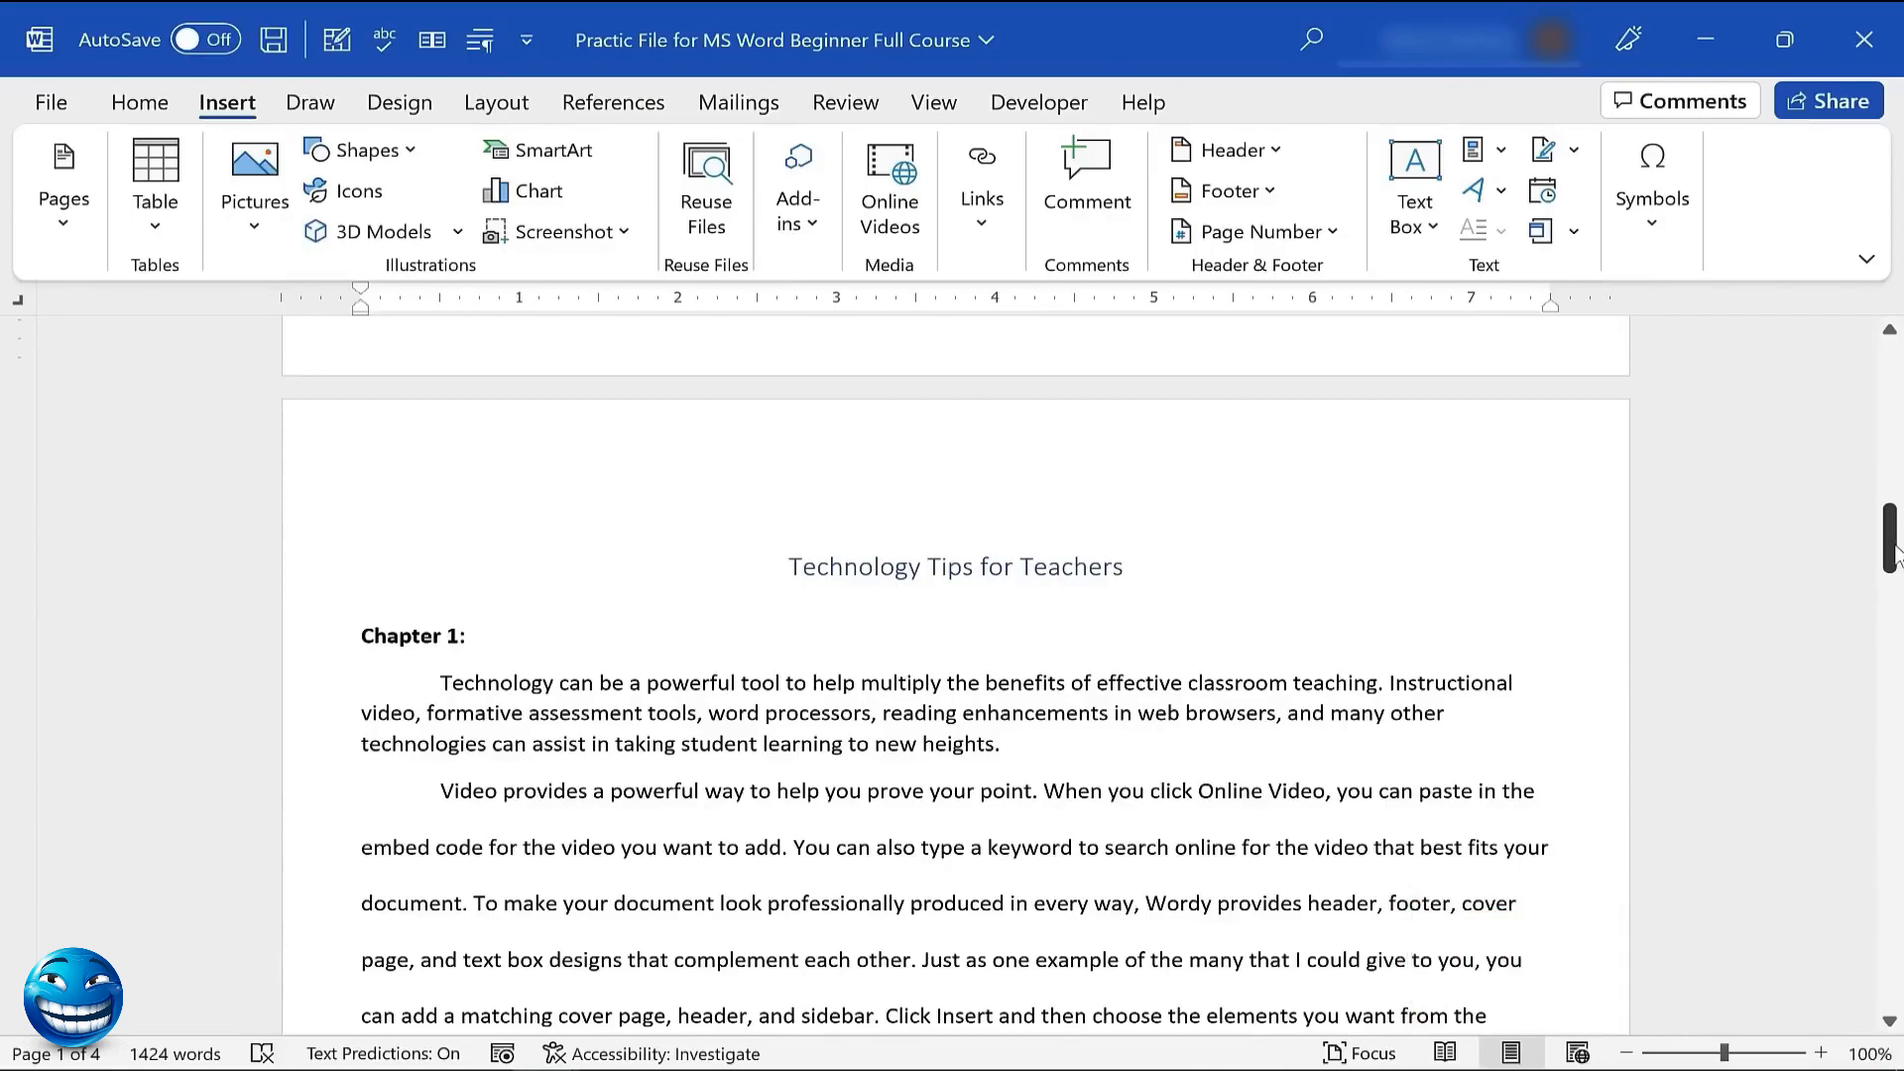
Run the Editor check on the document and open its spelling corrections
{"action": "left_click", "coordinate": [474, 105]}
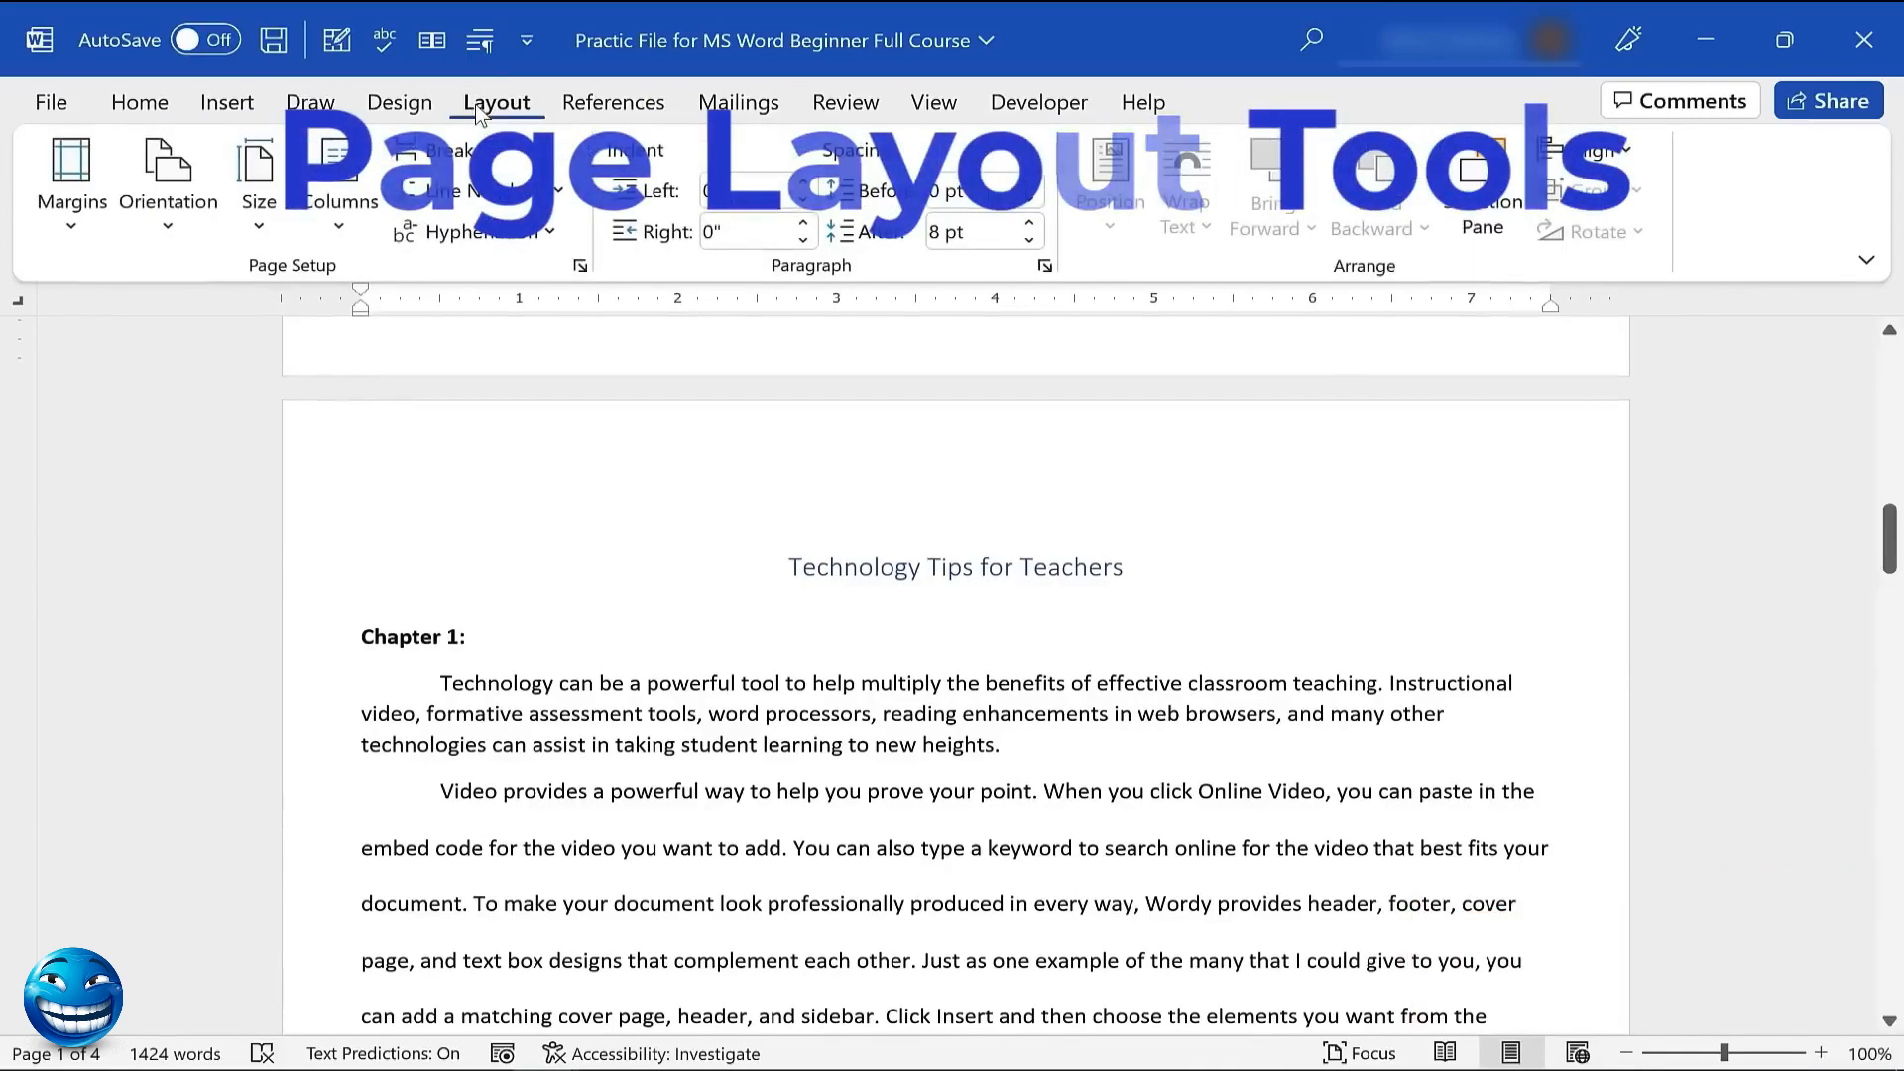
{"action": "left_click", "coordinate": [1121, 550]}
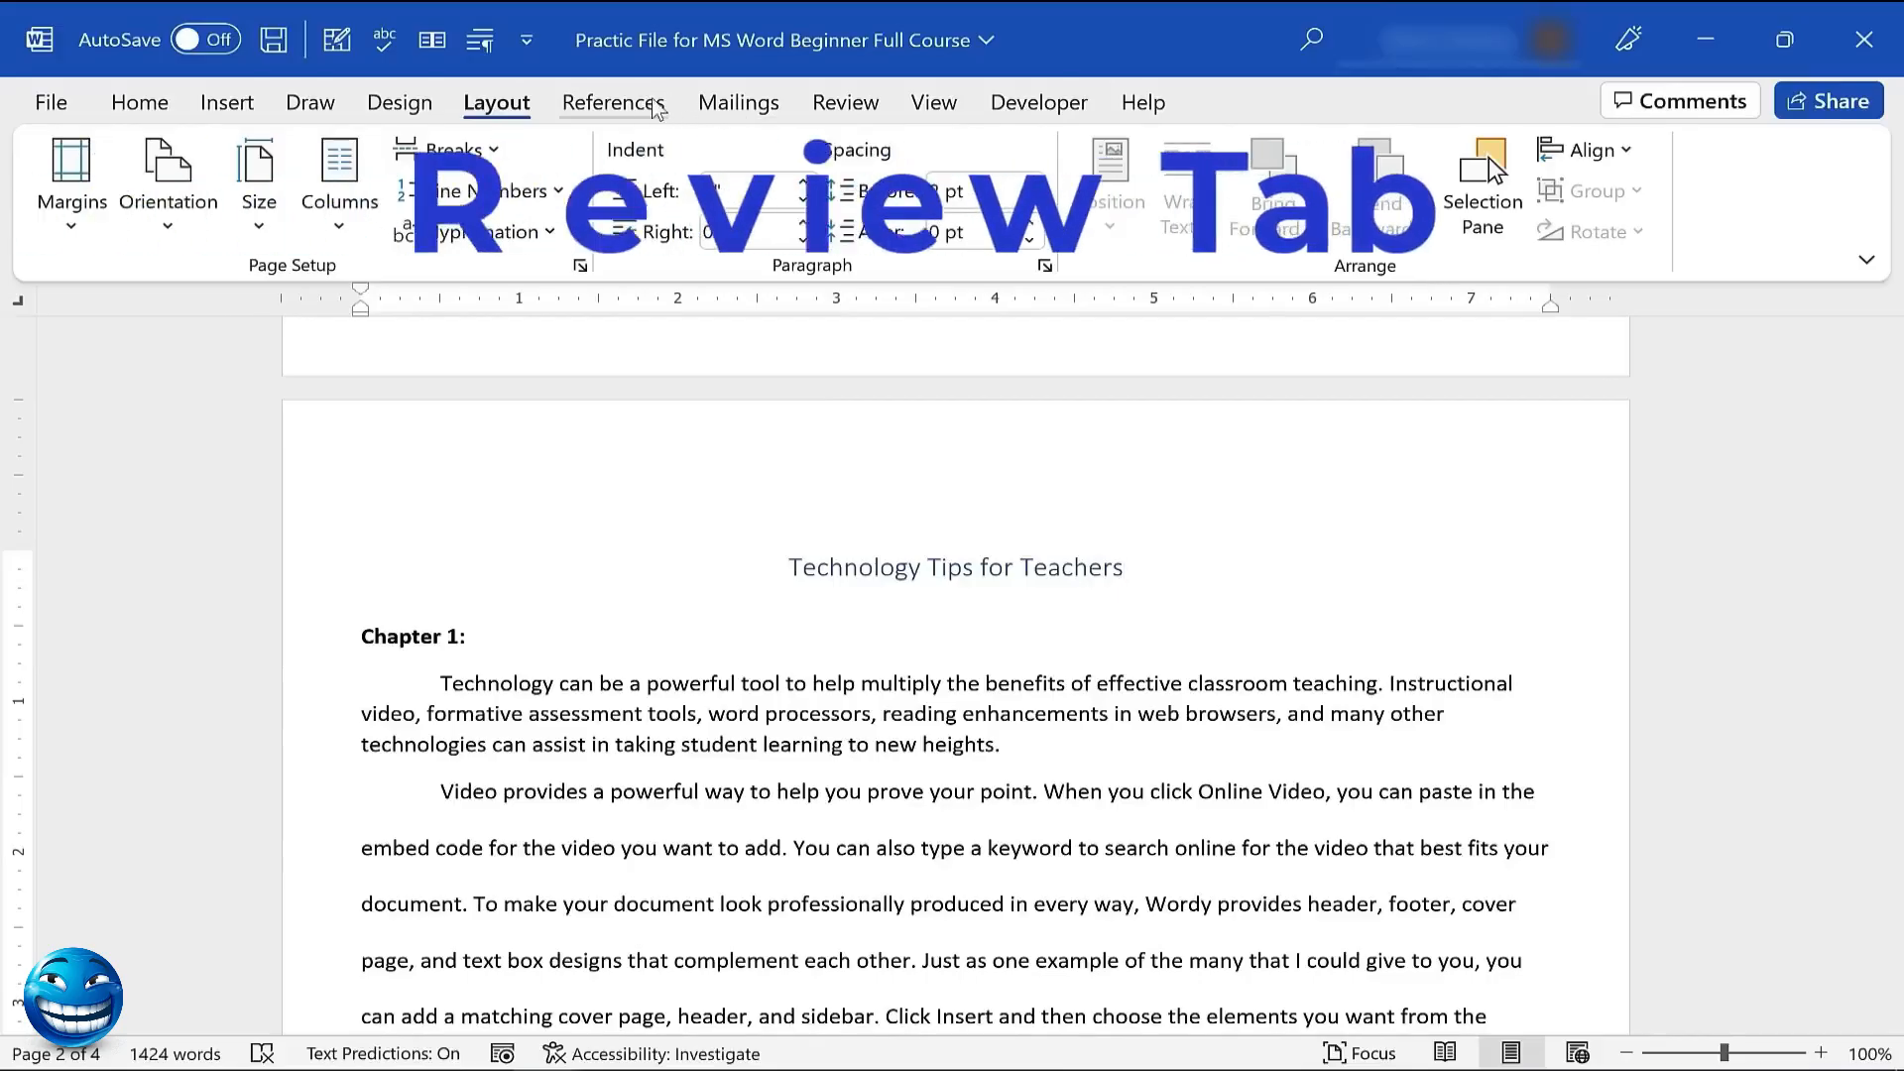
{"action": "left_click", "coordinate": [833, 105]}
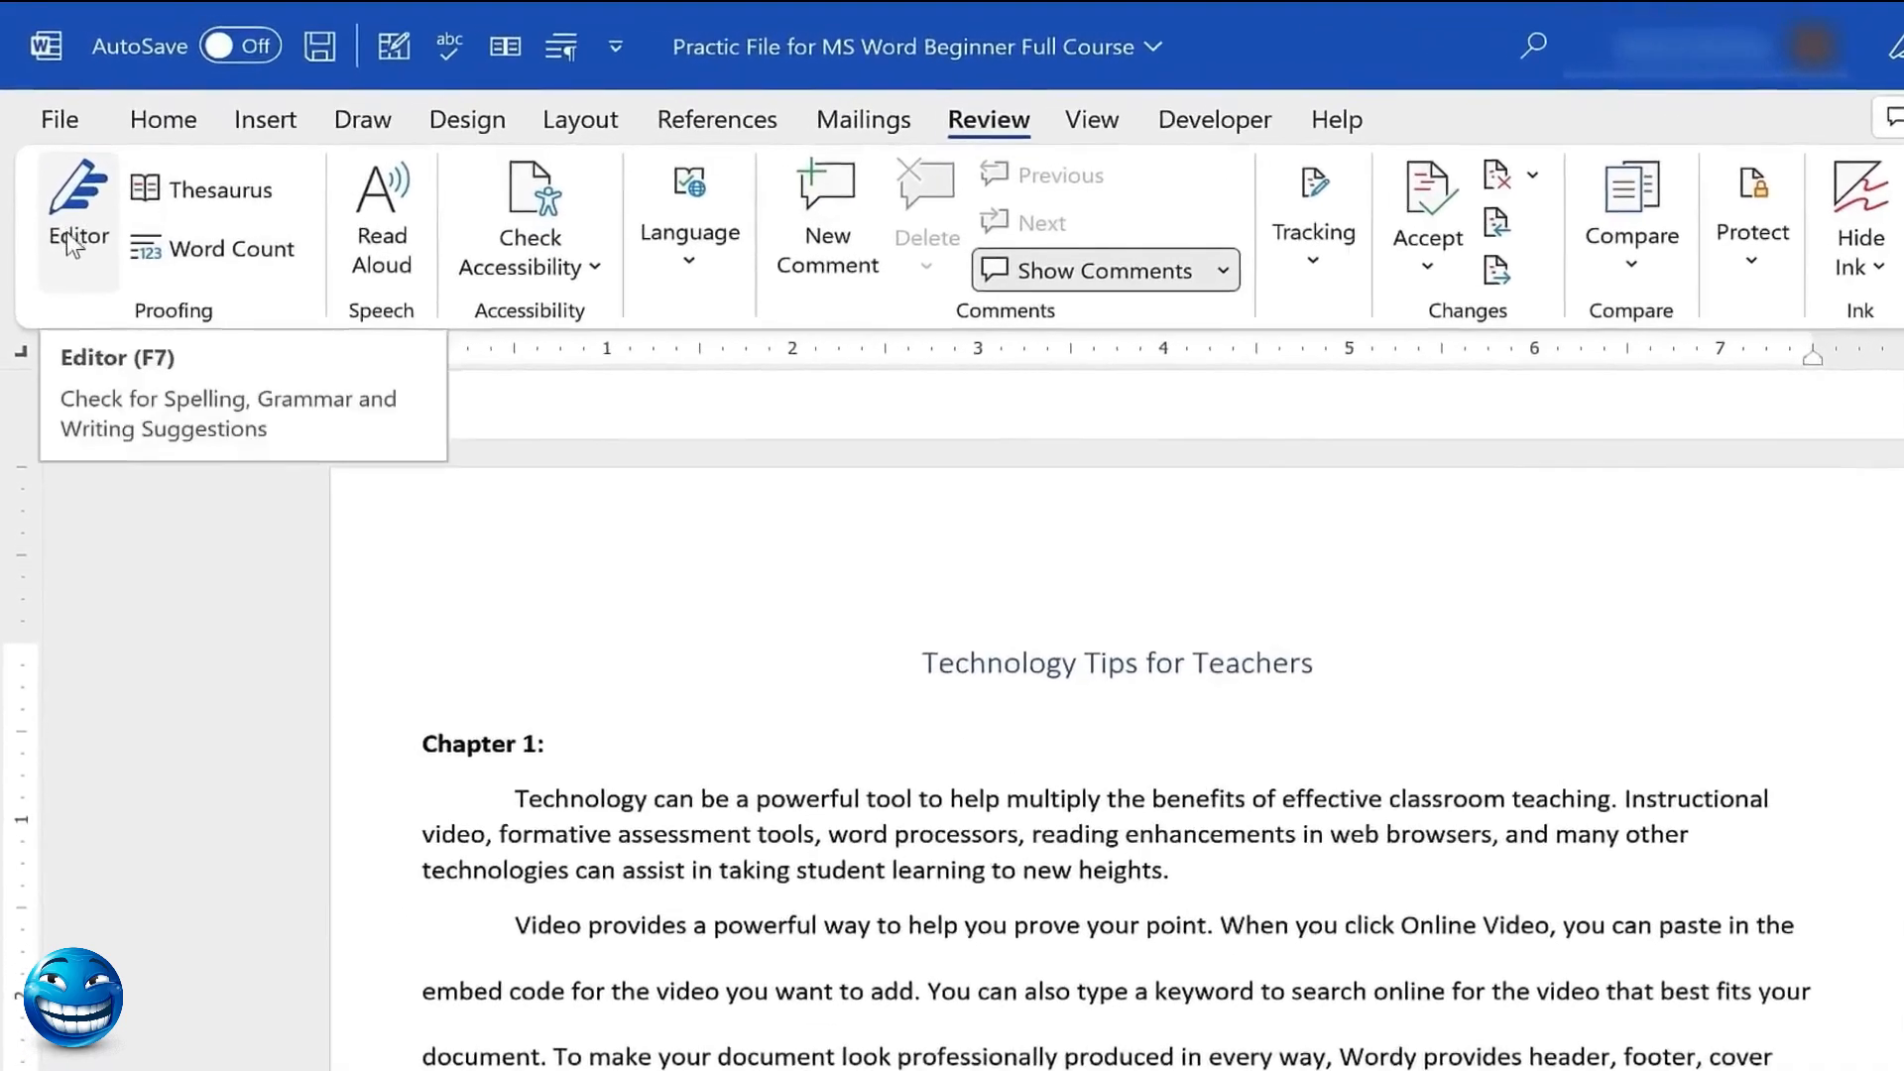
{"action": "left_click", "coordinate": [75, 271]}
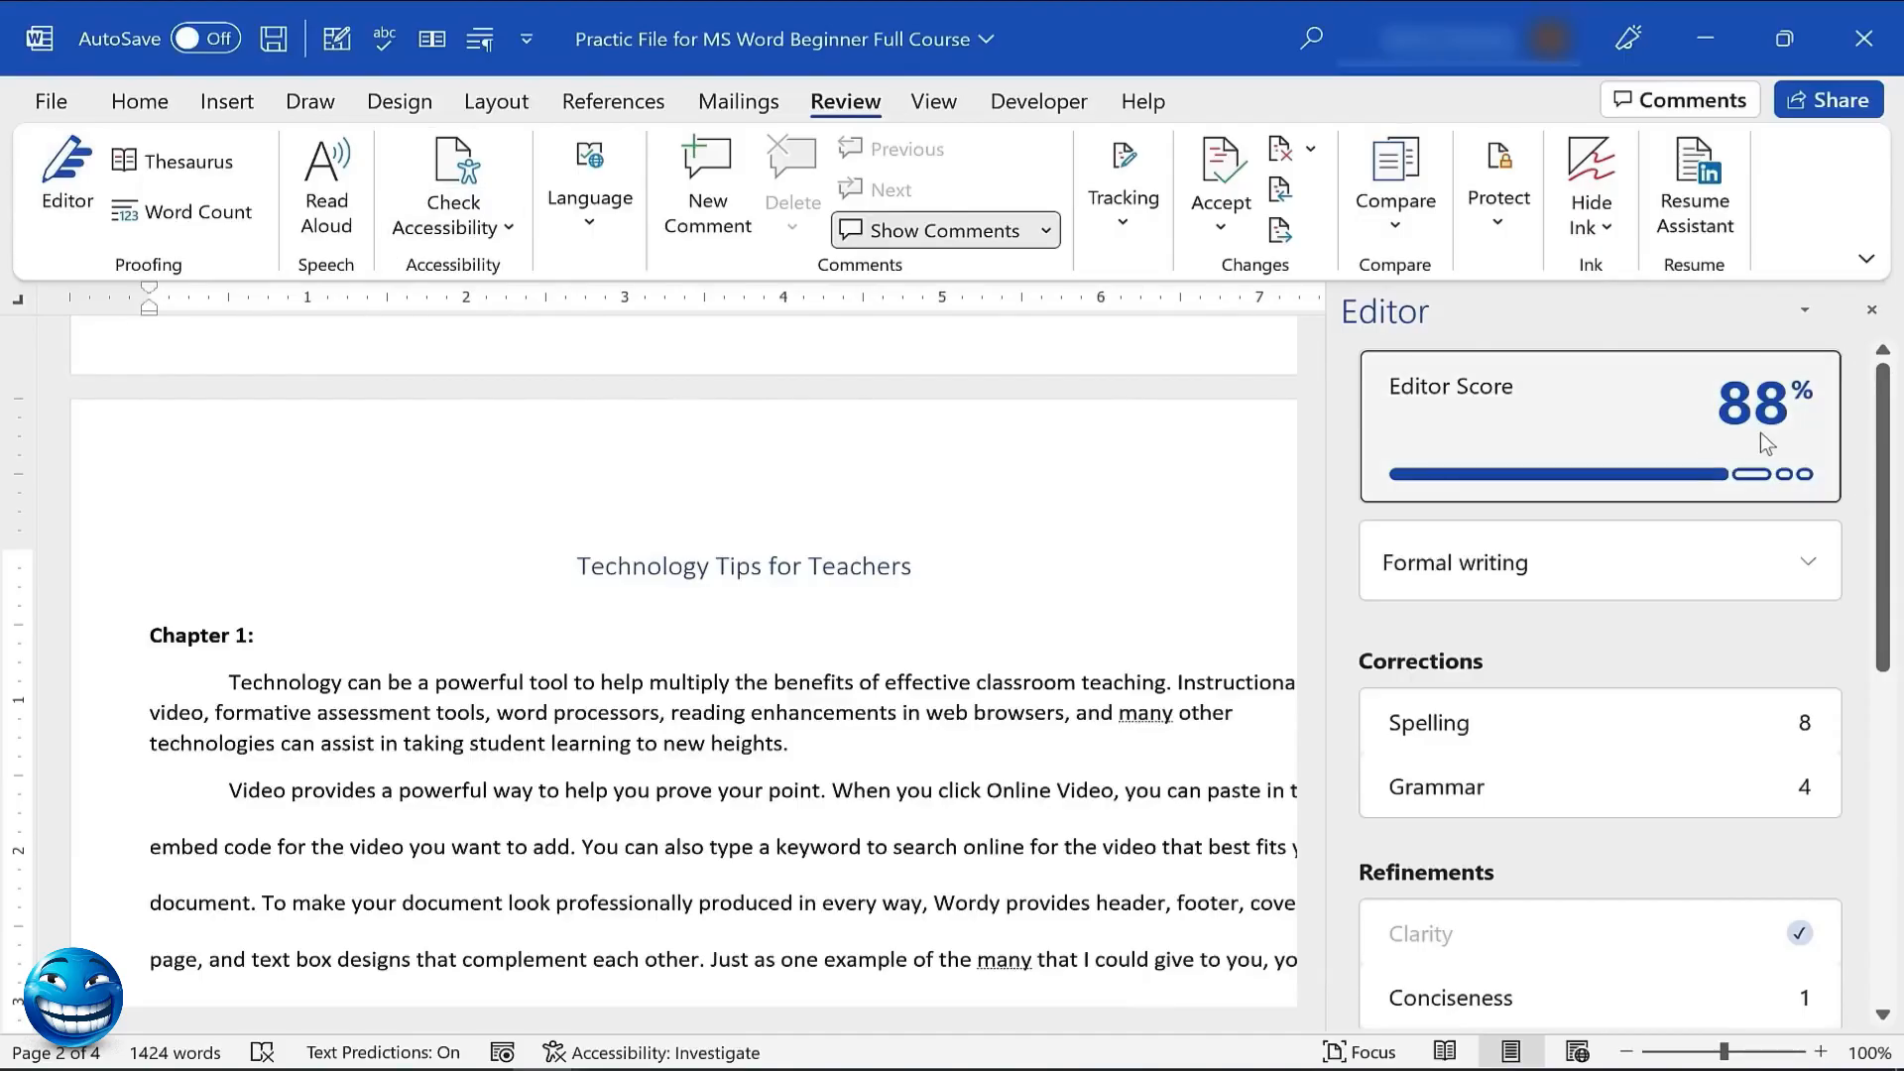
{"action": "mouse_move", "coordinate": [1714, 429]}
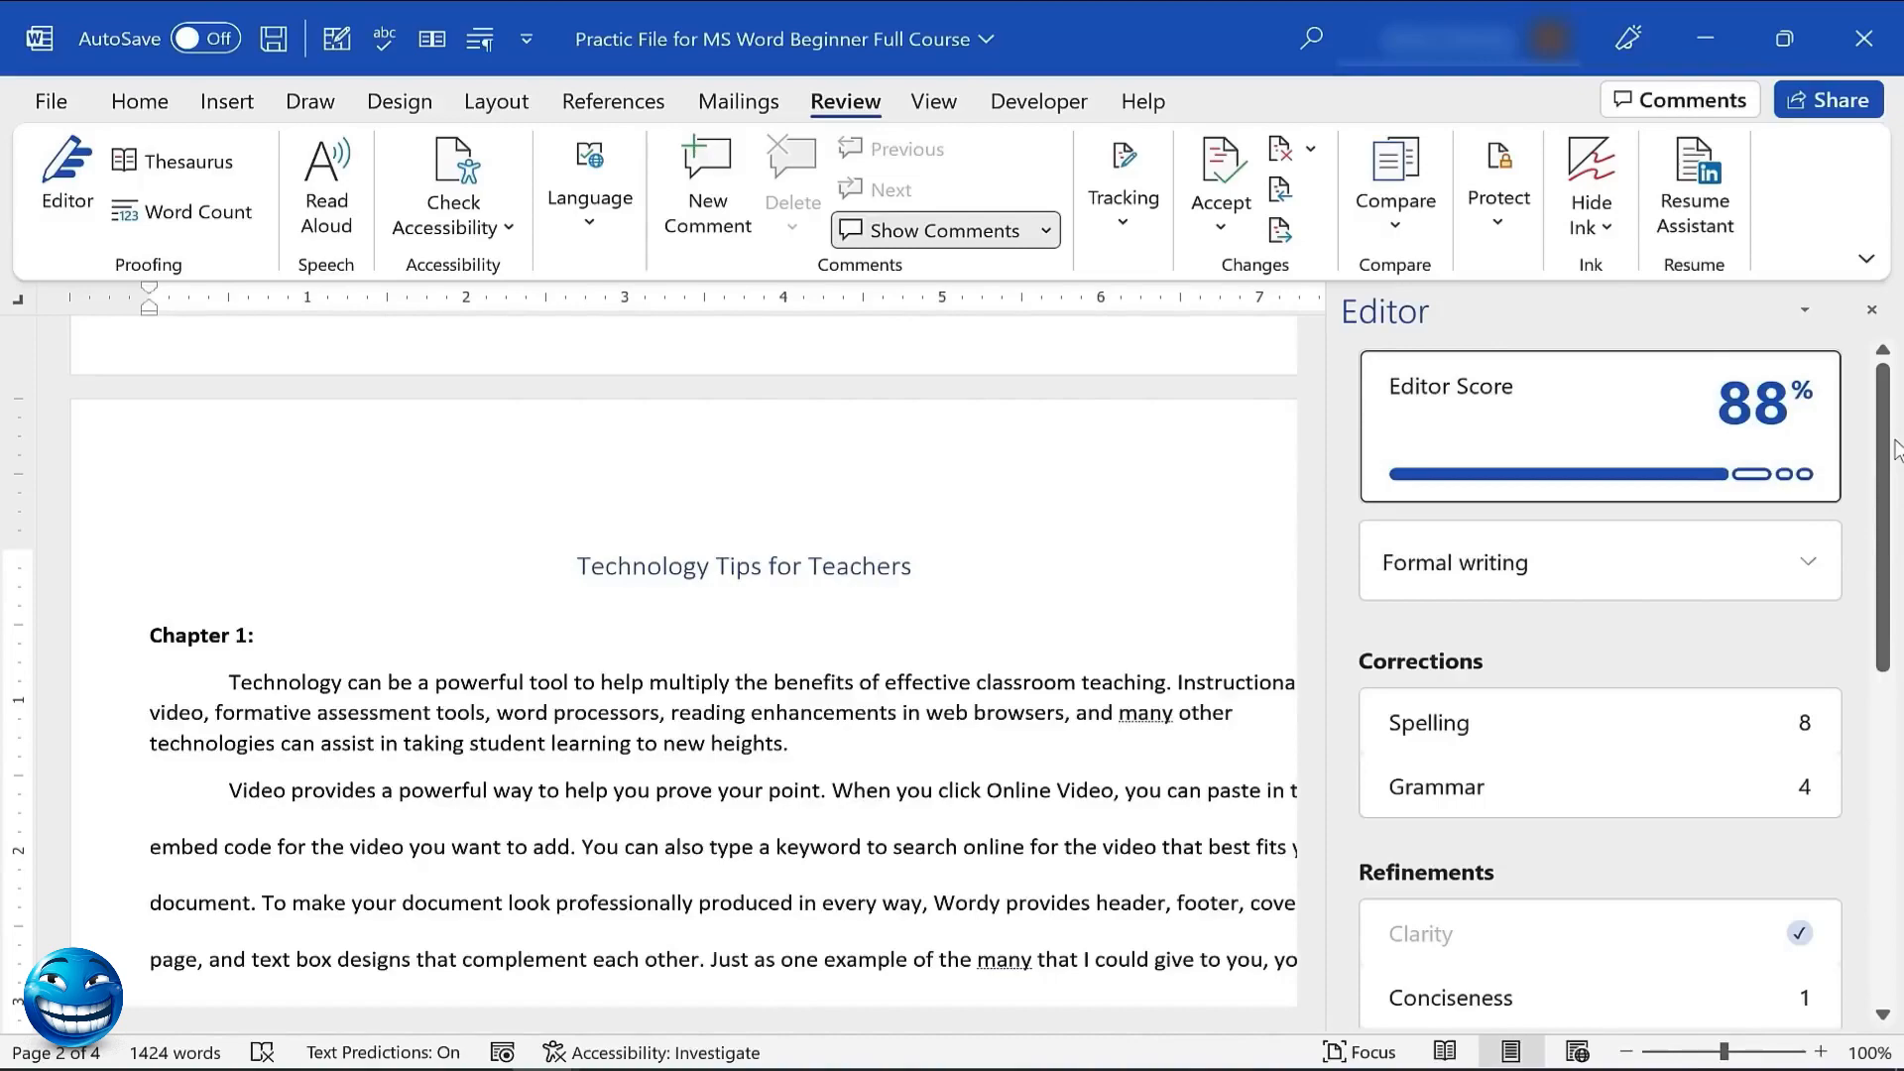
{"action": "left_click", "coordinate": [1673, 722]}
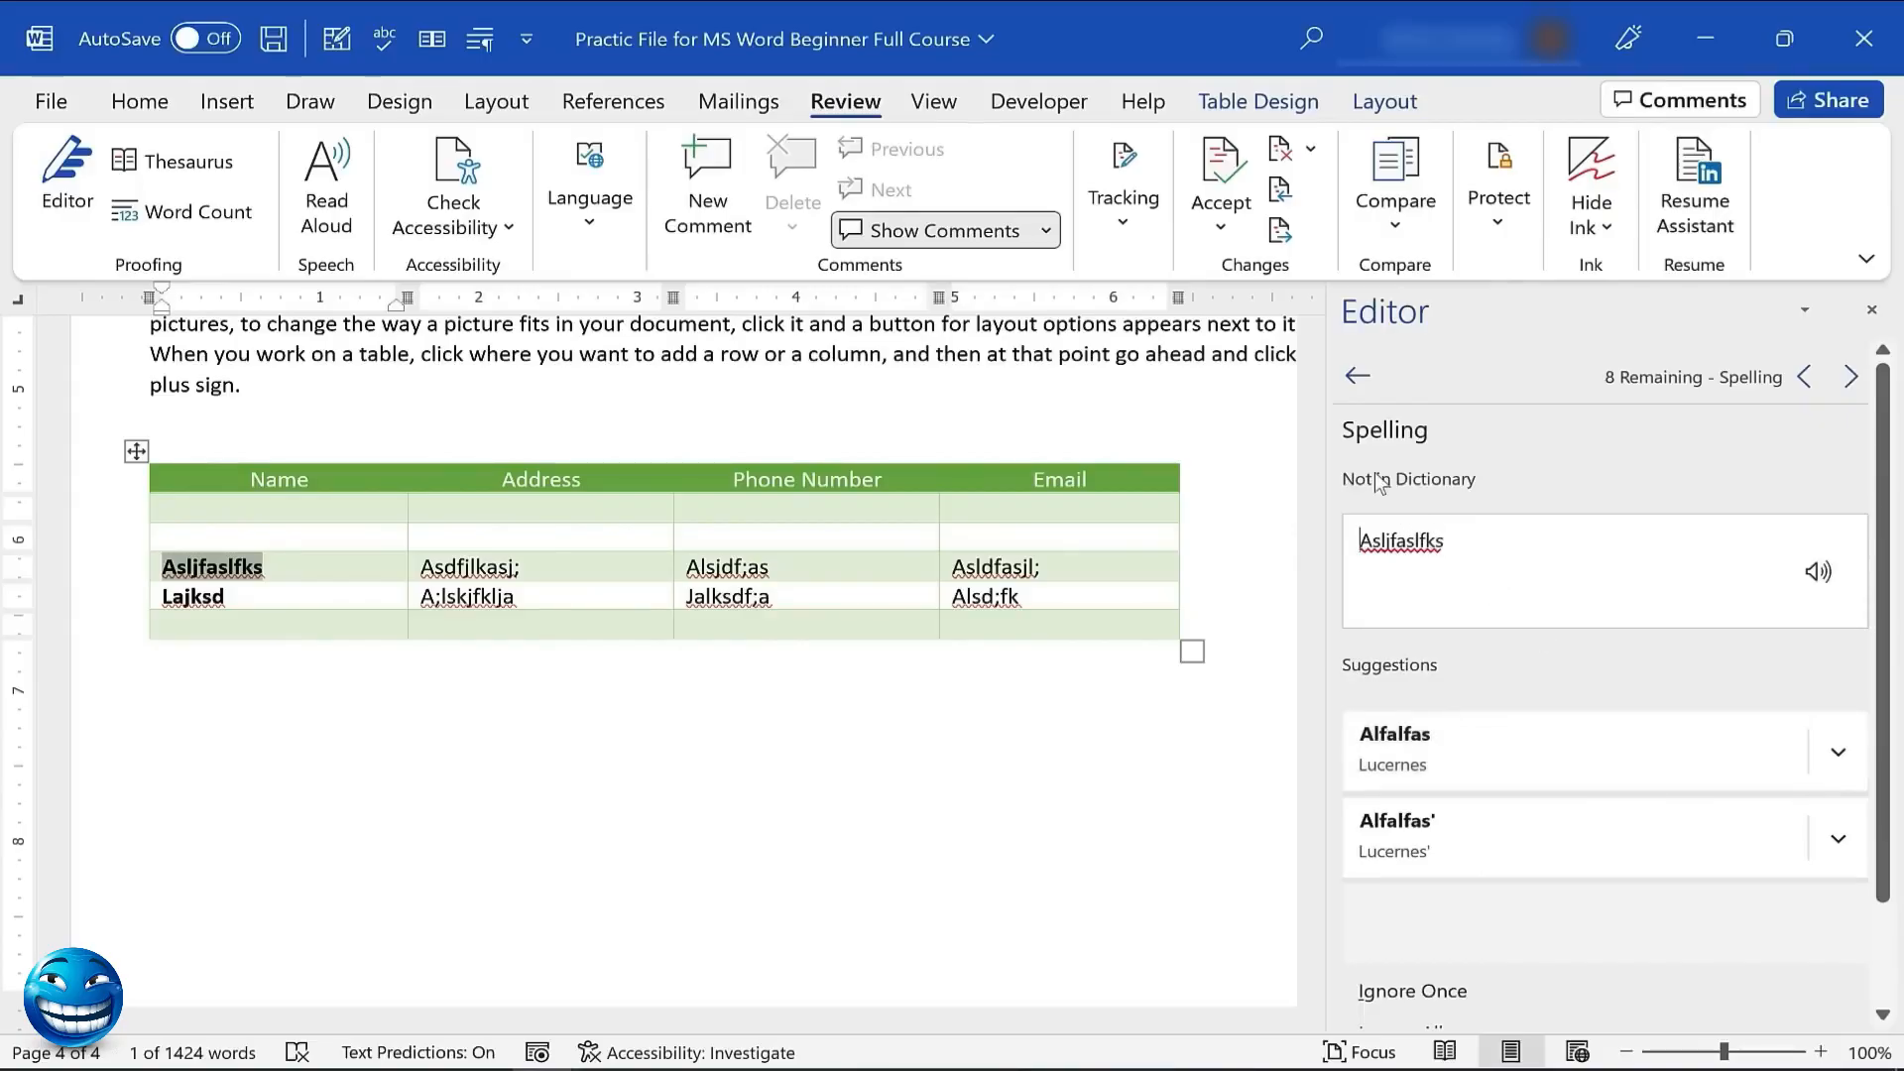
Have the spelling suggestion "Alfalfas" read aloud and review its other options
{"action": "double_click", "coordinate": [1428, 551]}
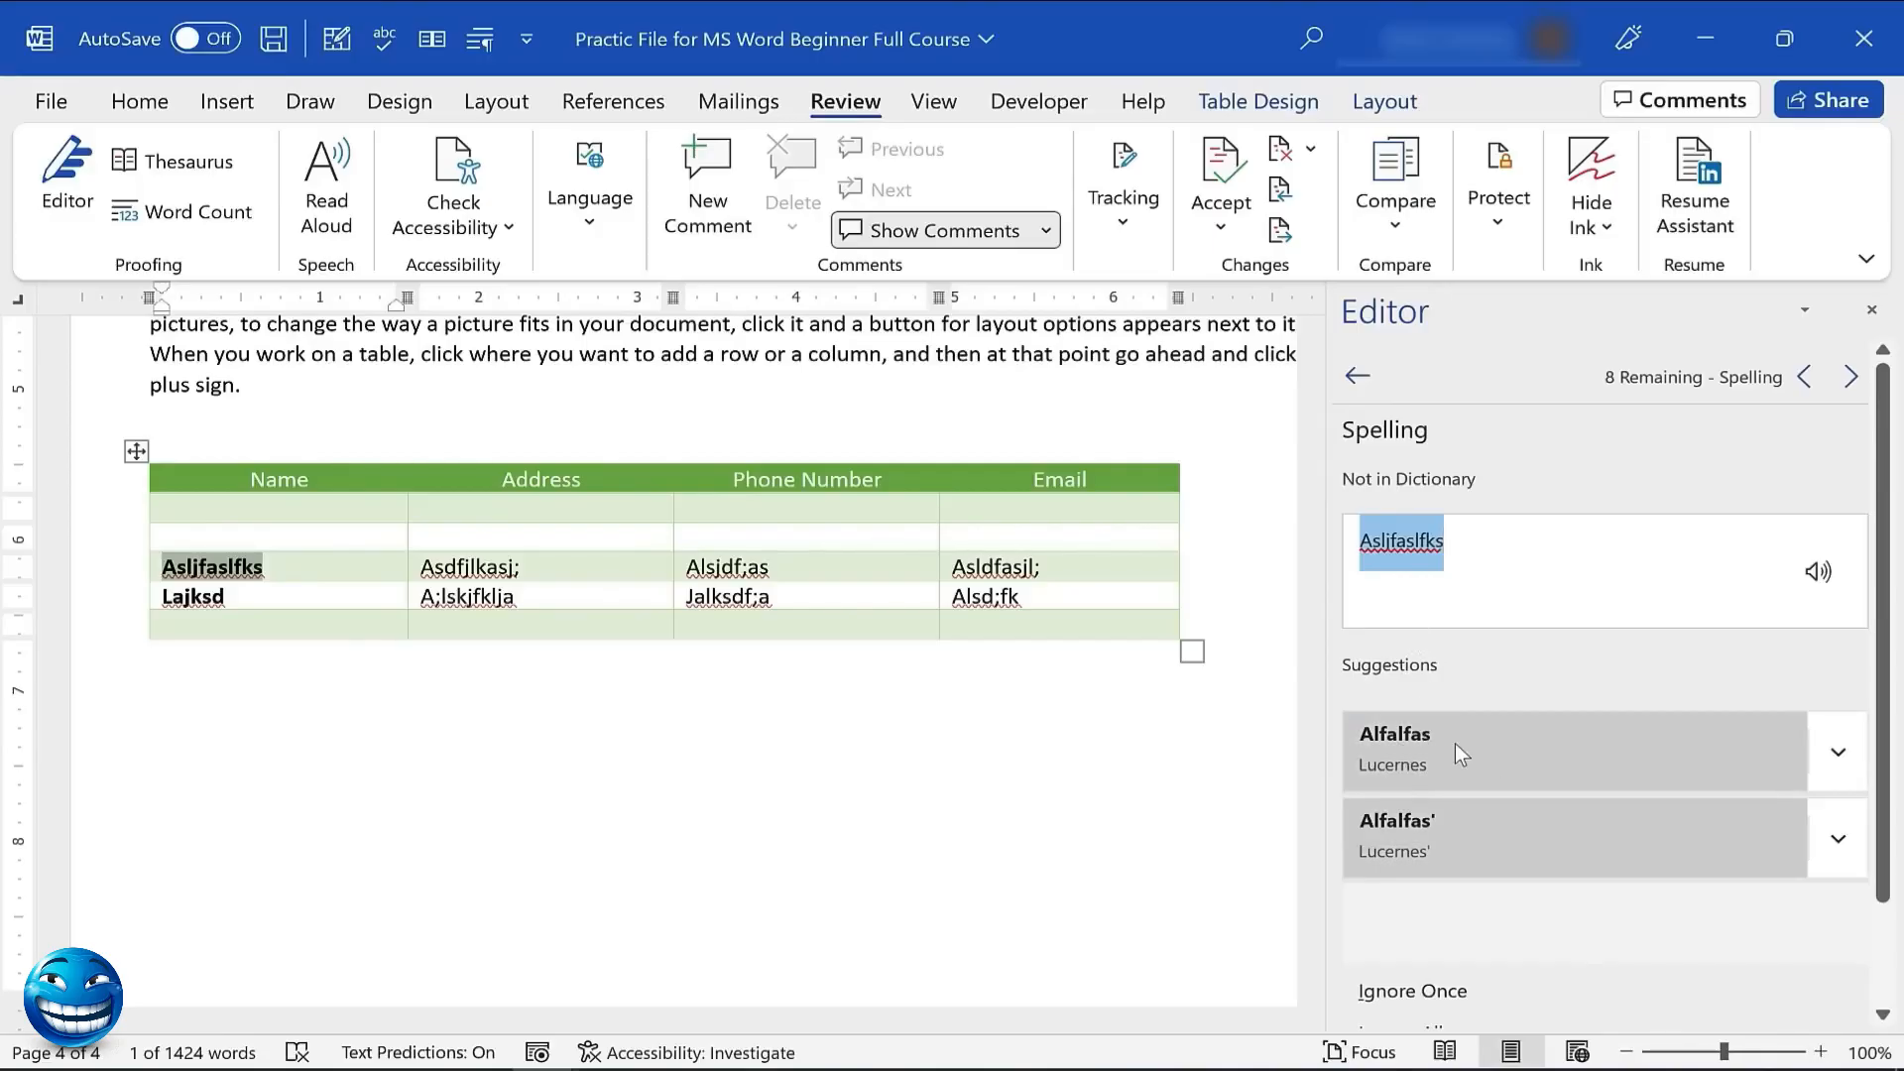
{"action": "left_click", "coordinate": [1840, 752]}
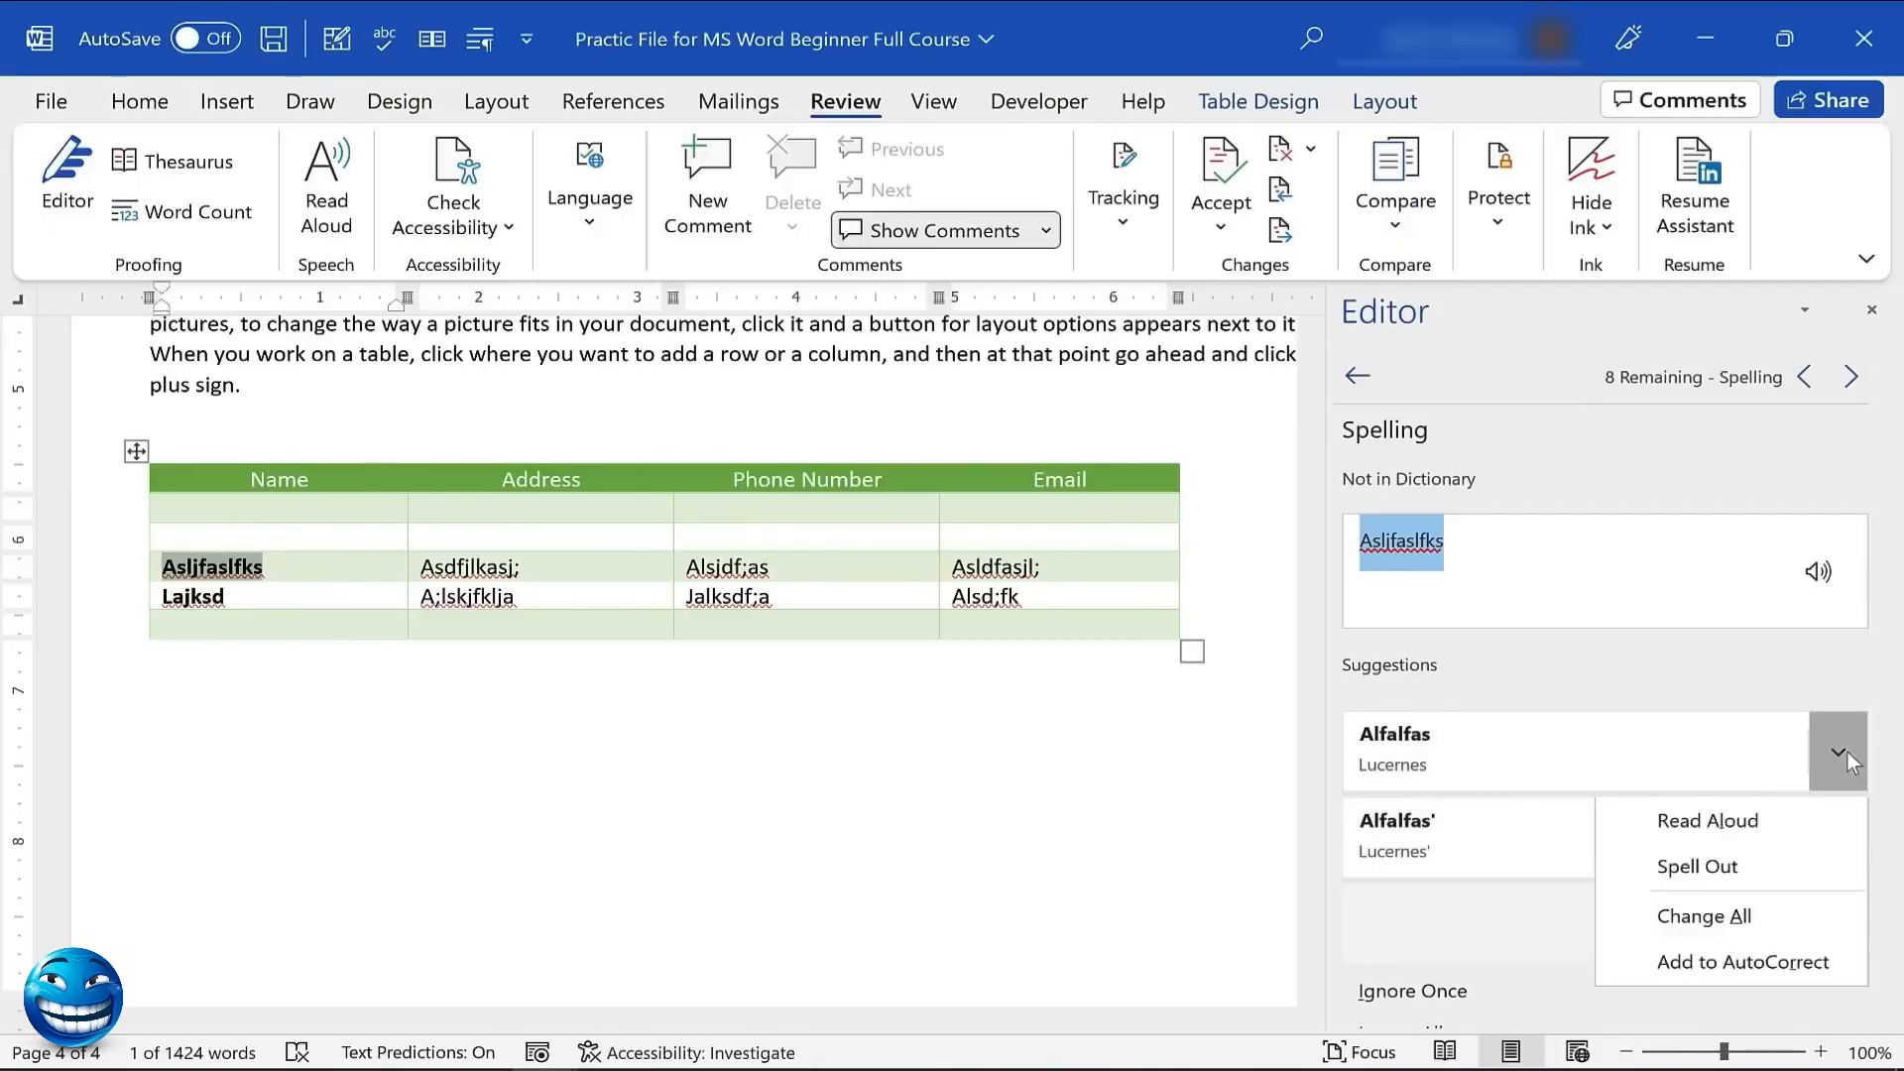
{"action": "left_click", "coordinate": [1718, 826]}
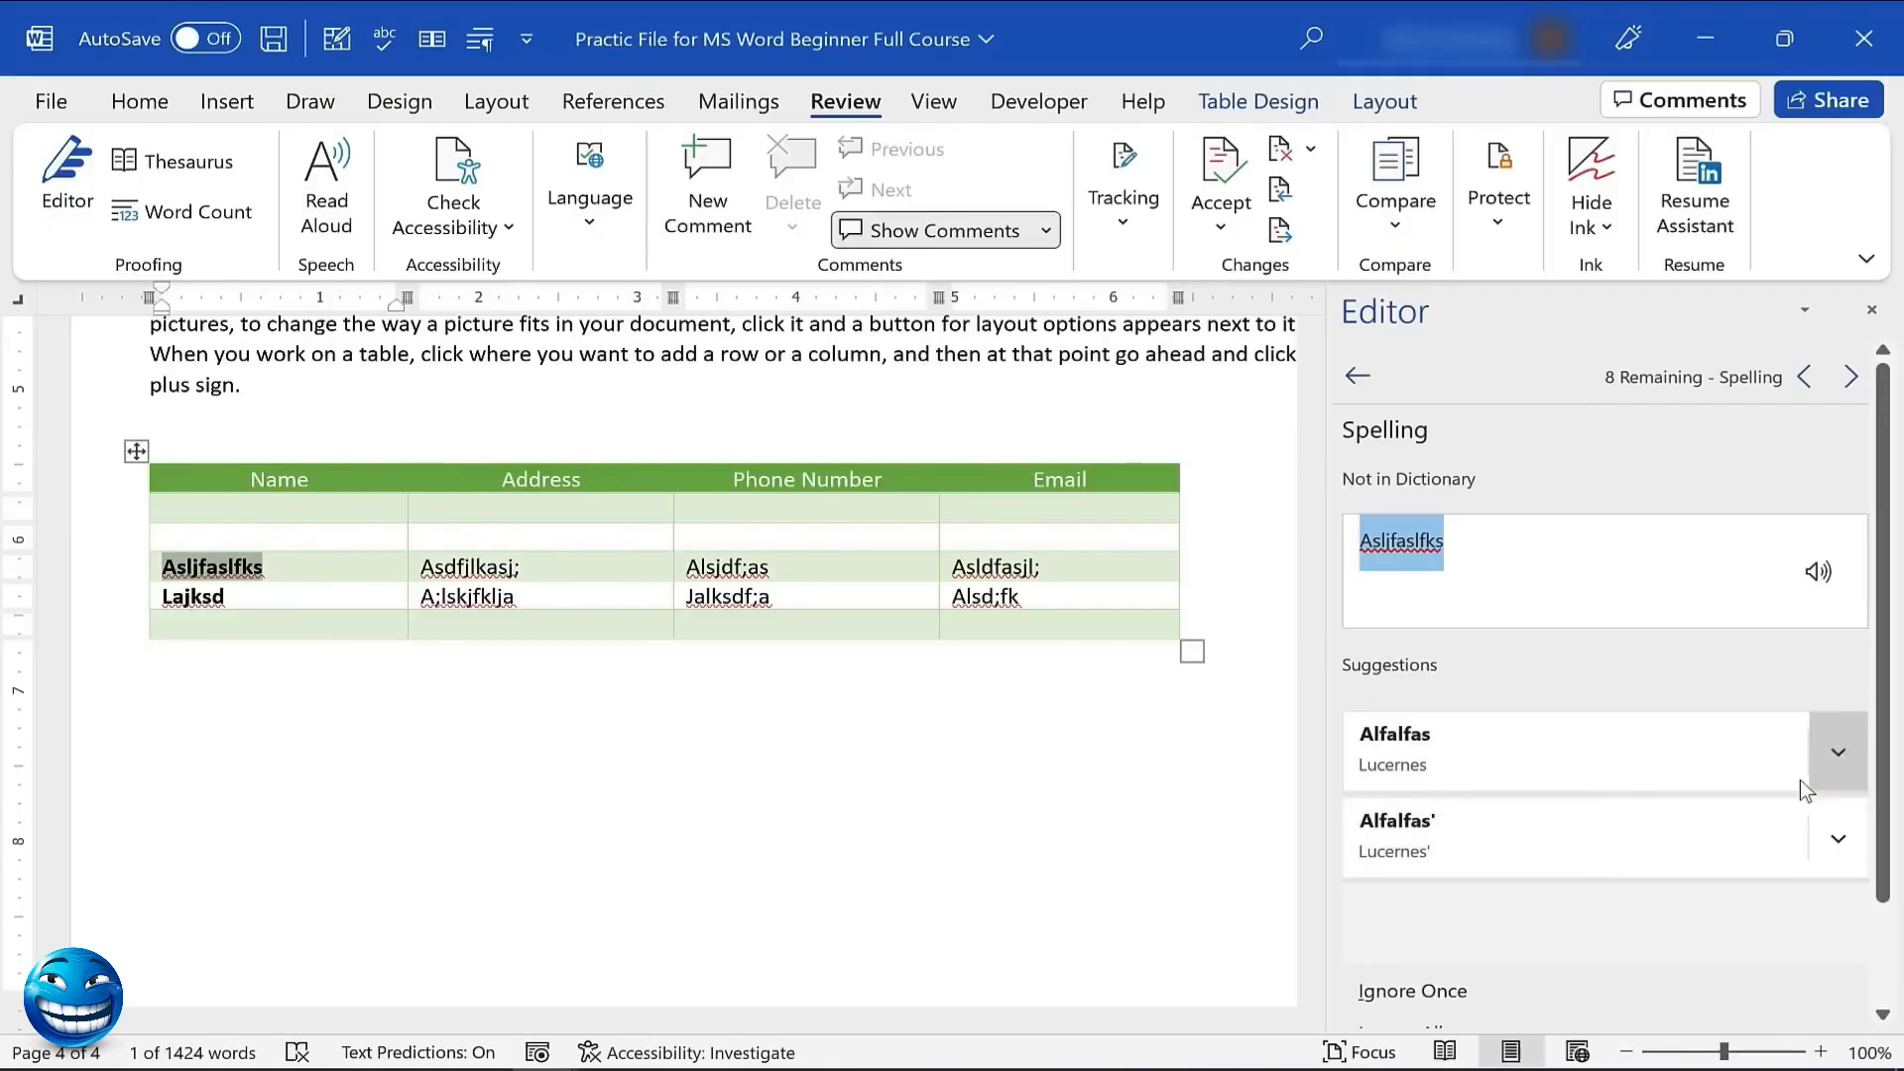
{"action": "left_click", "coordinate": [1836, 754]}
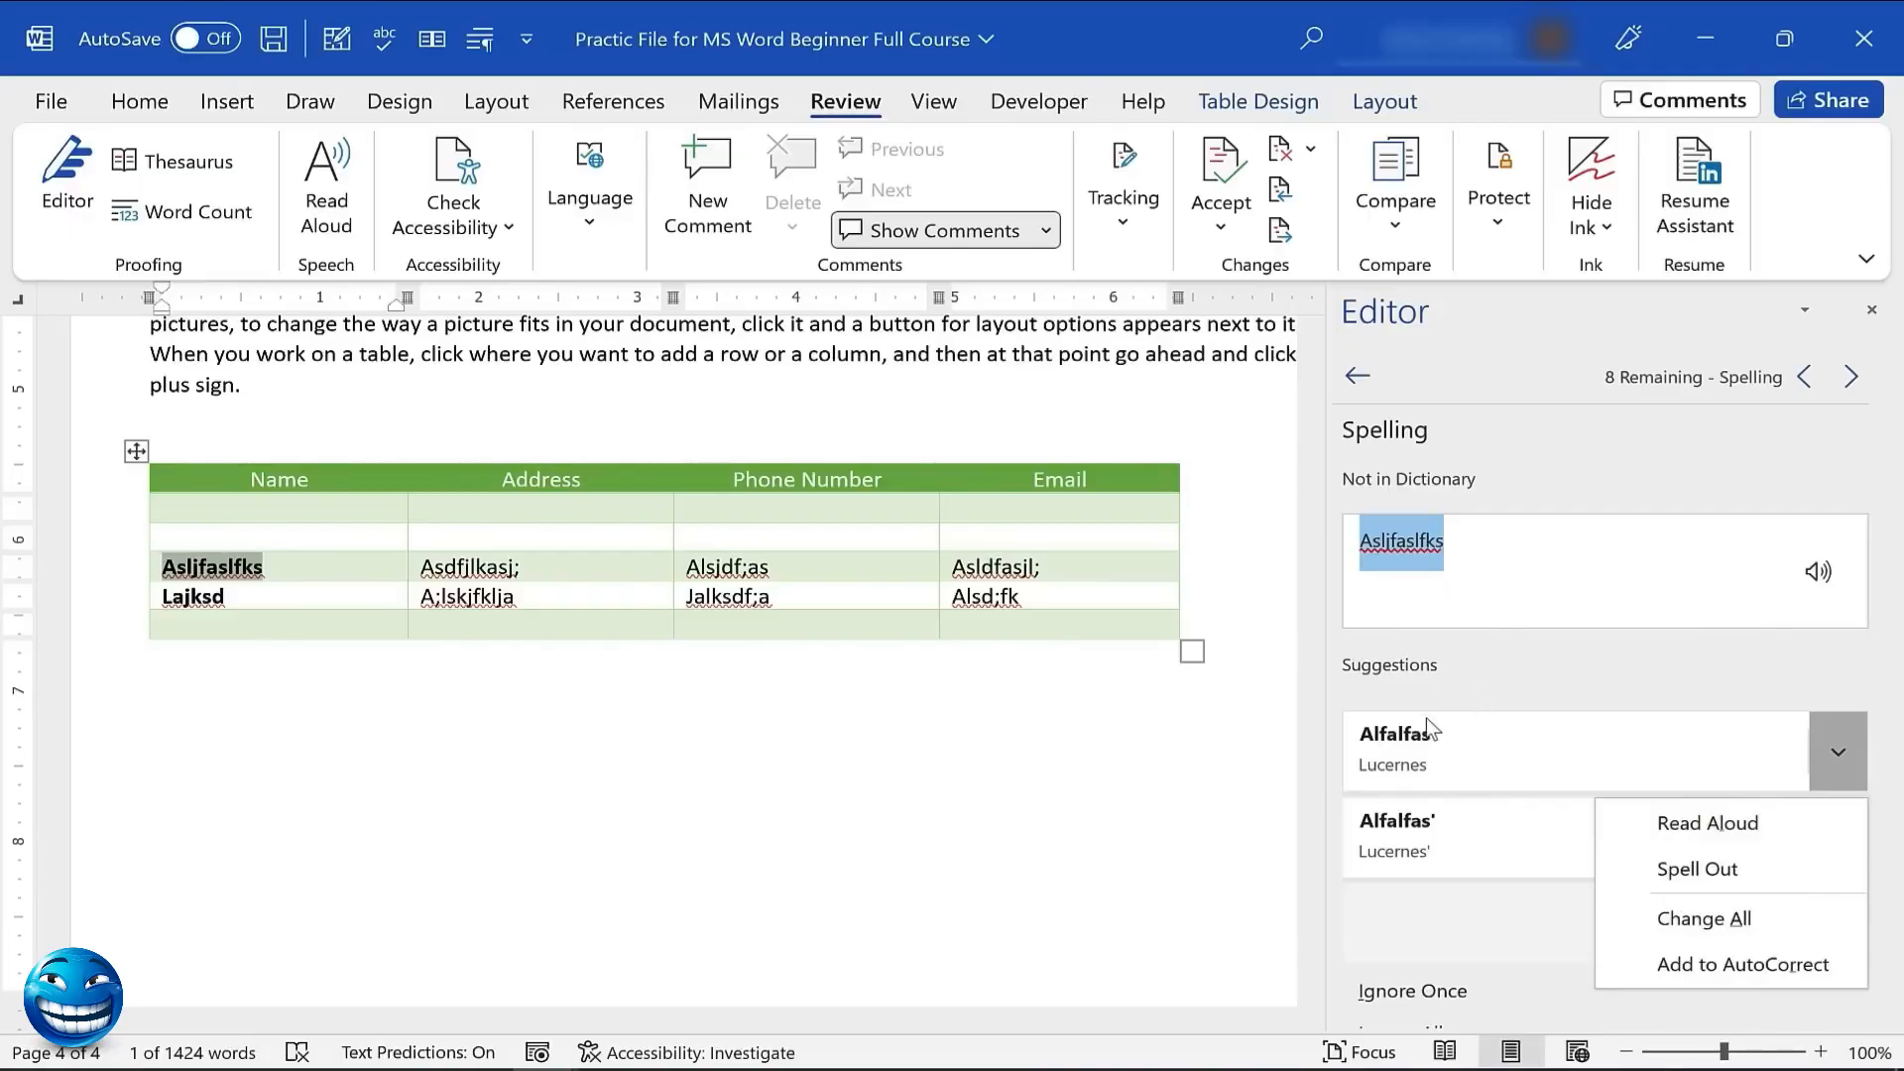
{"action": "left_click", "coordinate": [1430, 764]}
Correct the first three misspelled table entries with the suggestions "Alfalfas", "Sandfleas" and "Alasdair"
{"action": "left_click_drag", "start_coordinate": [1882, 630], "coordinate": [1885, 827]}
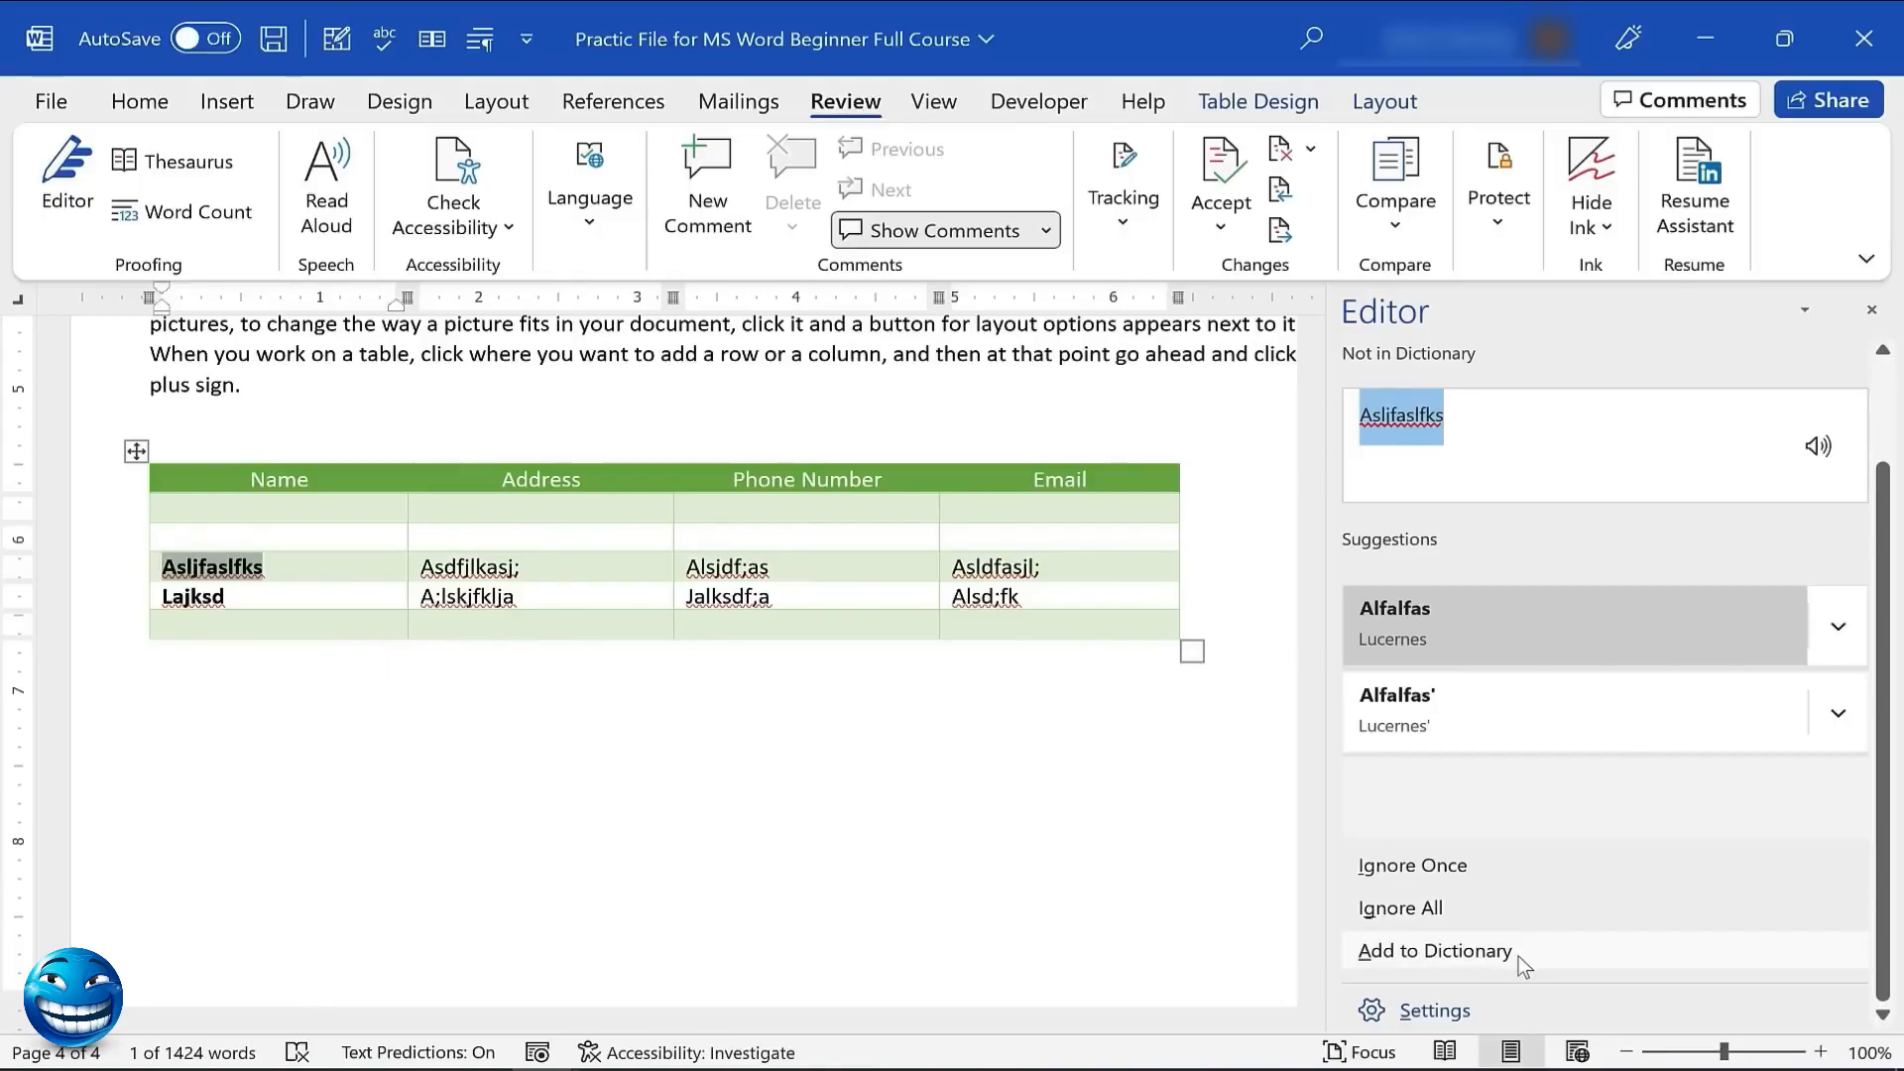
{"action": "left_click", "coordinate": [1589, 742]}
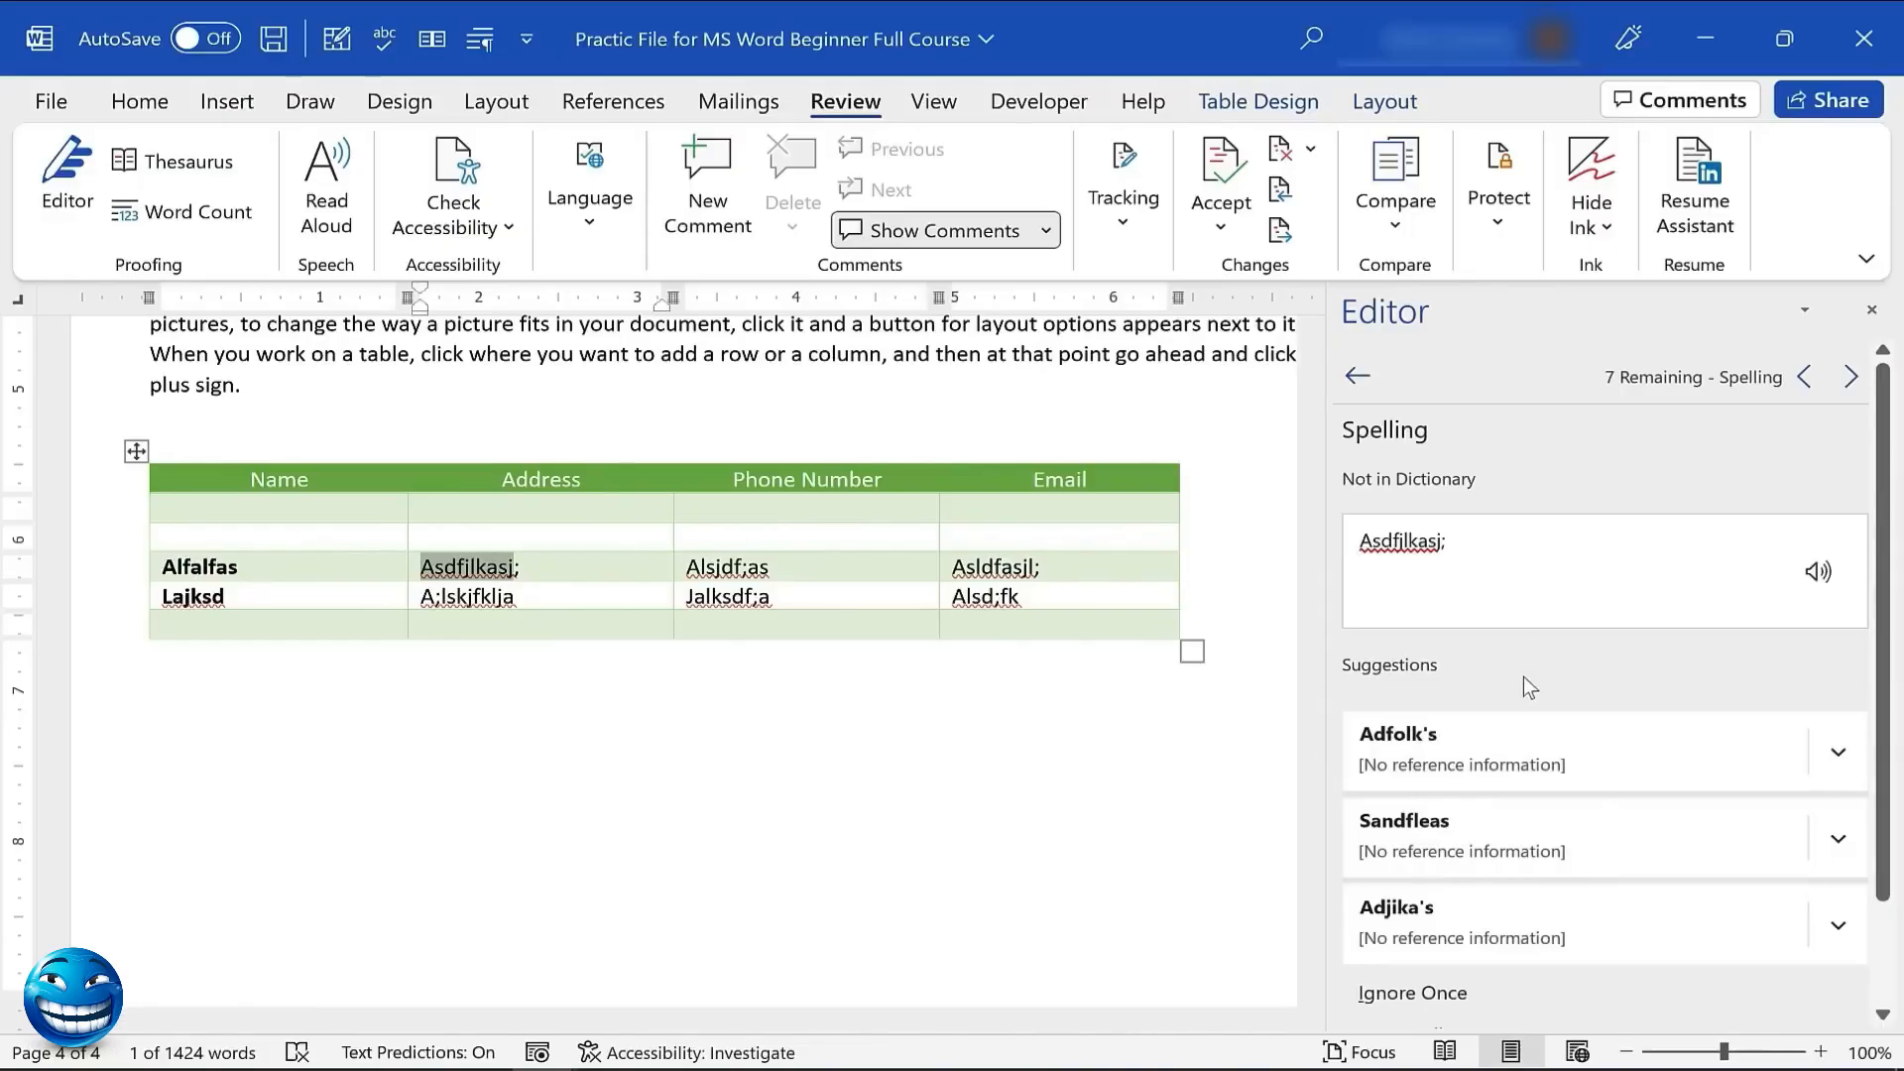
{"action": "left_click", "coordinate": [1474, 827]}
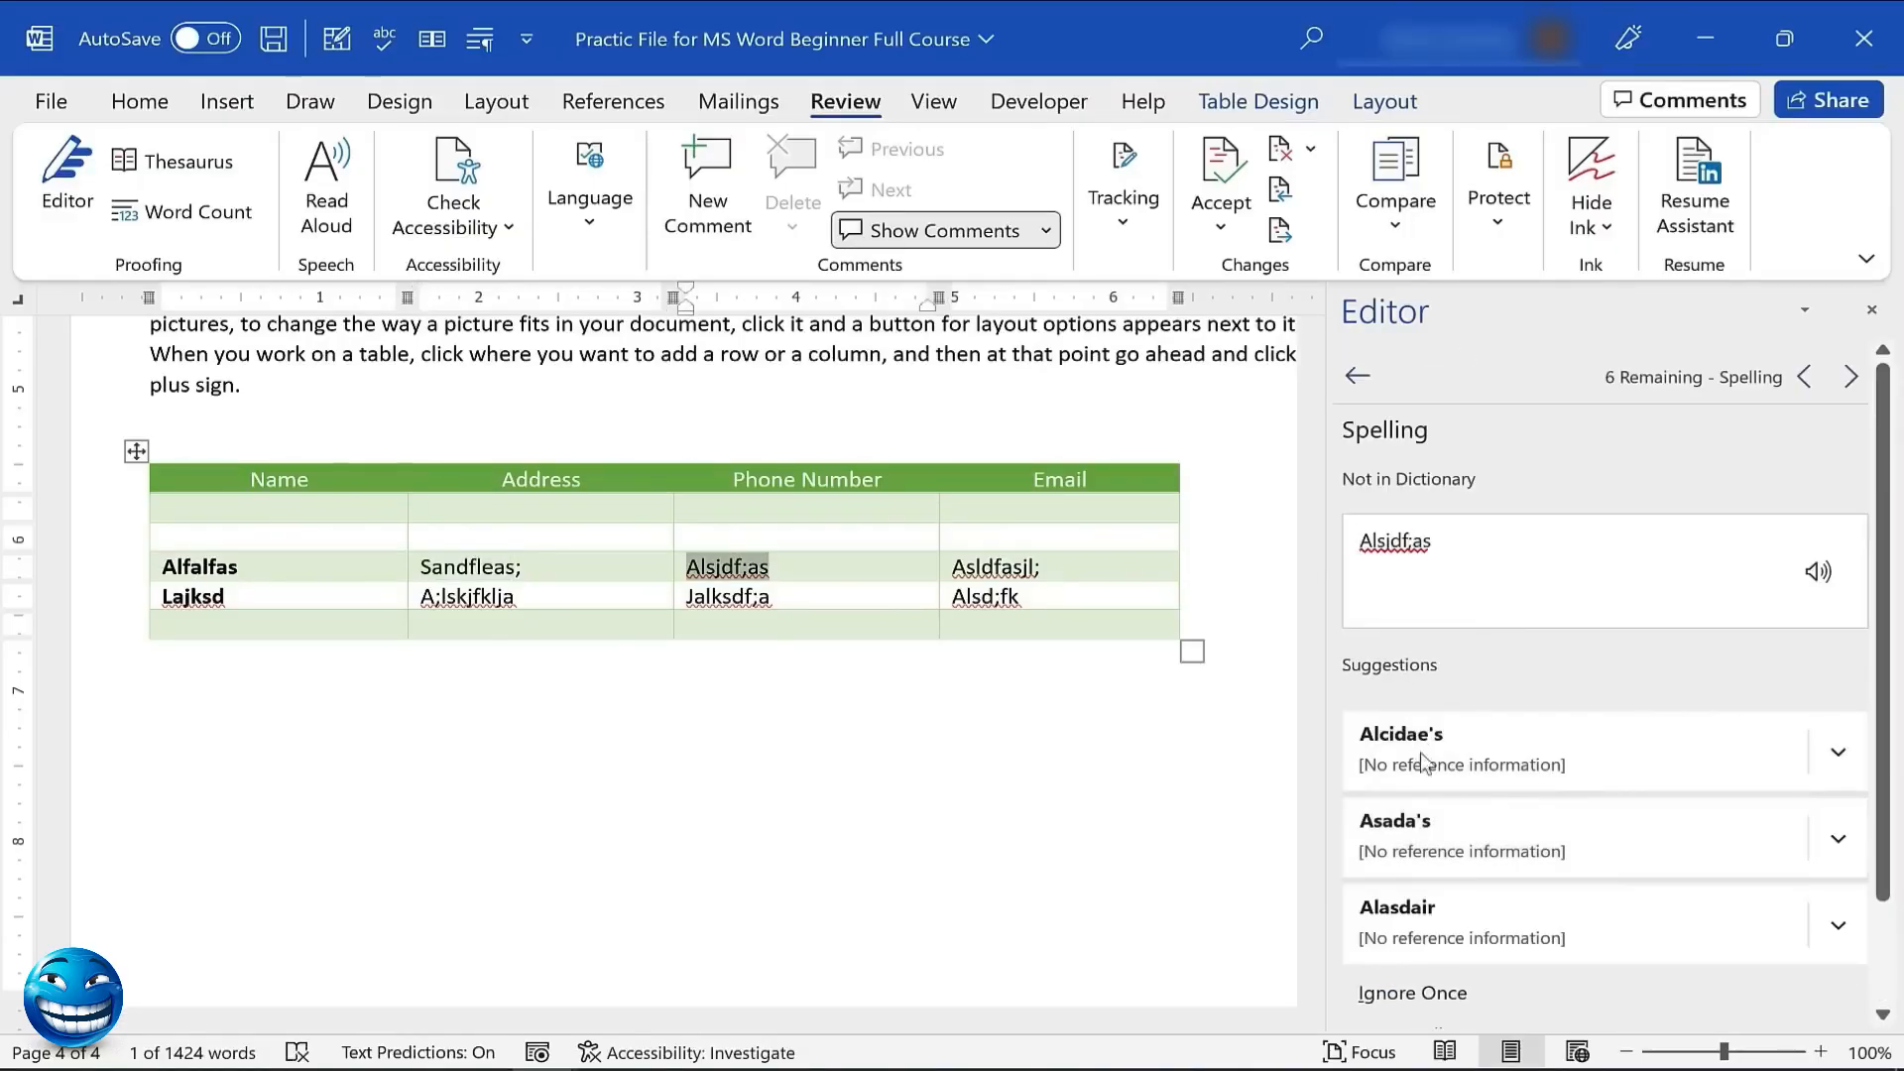
{"action": "left_click", "coordinate": [1467, 909]}
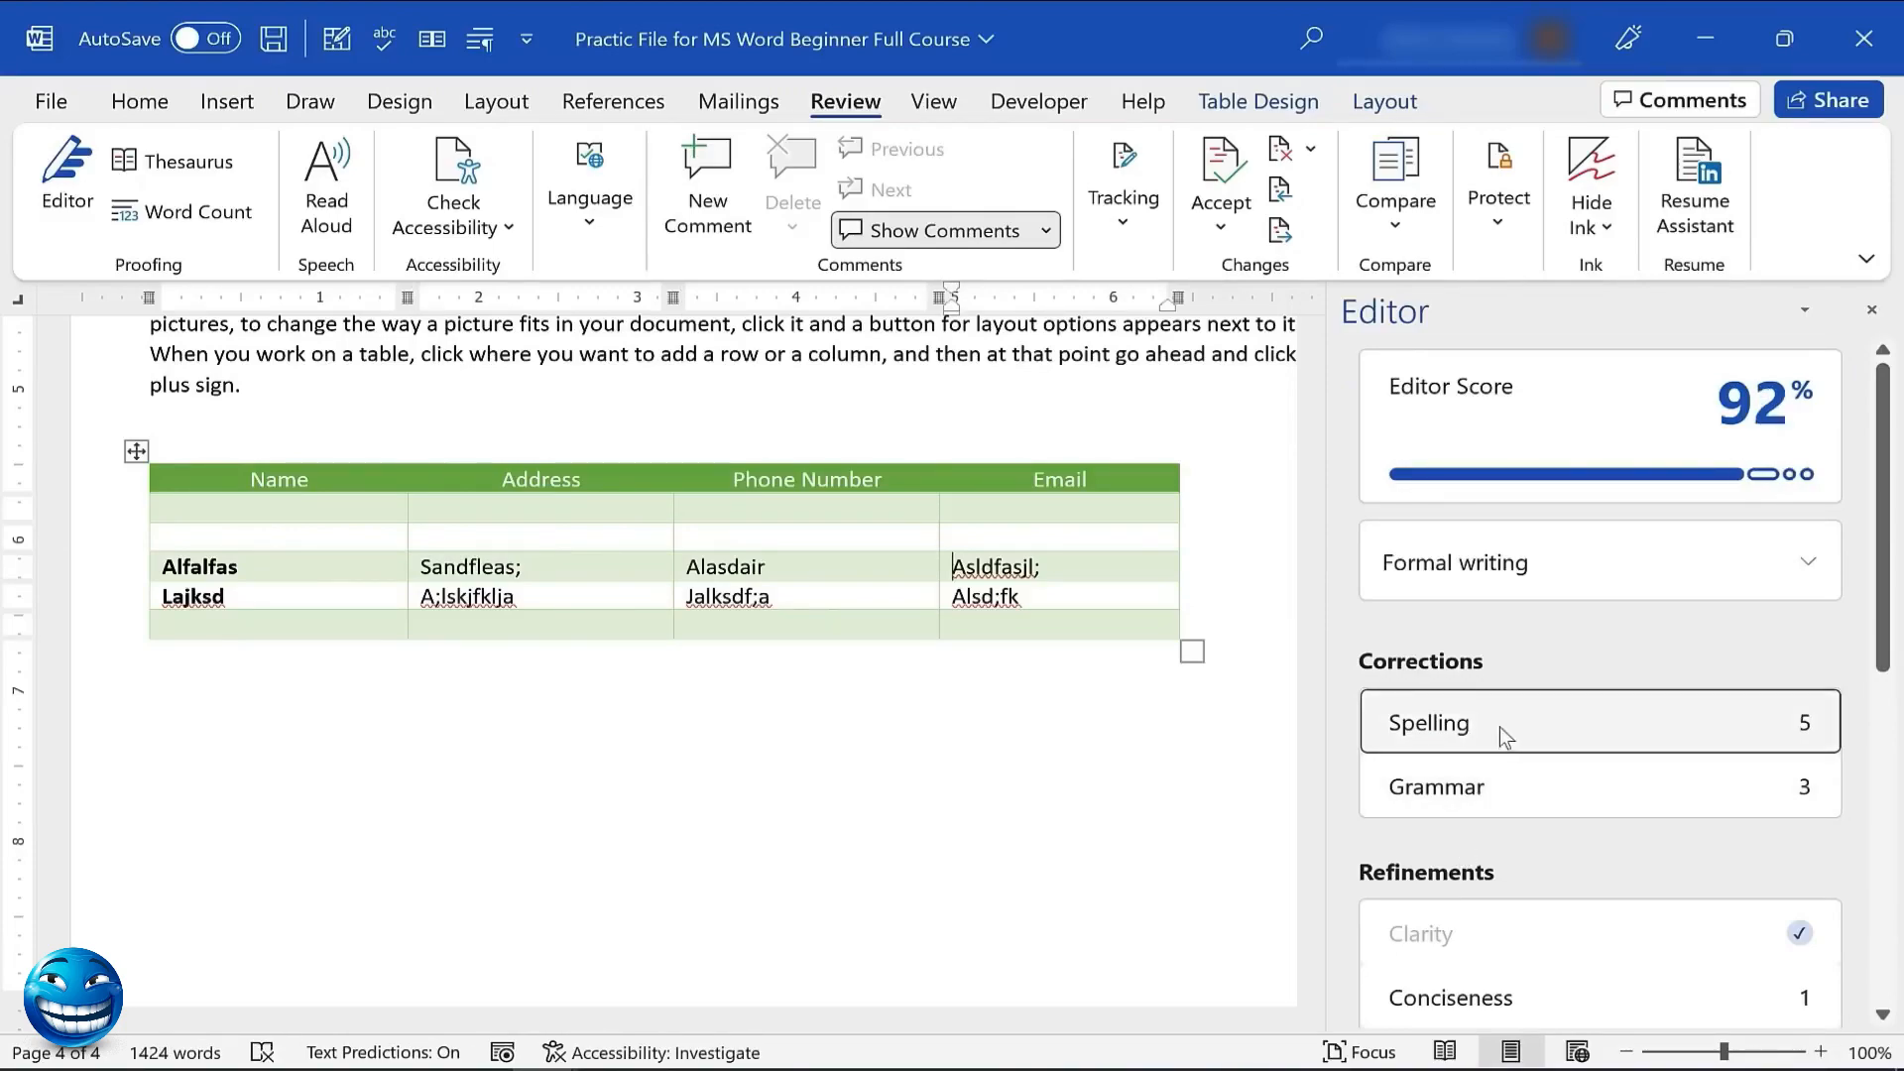
Apply the grammar suggestions that add a space after the semicolons in the "Lajksd" table row
{"action": "left_click", "coordinate": [1501, 805]}
{"action": "left_click", "coordinate": [1527, 681]}
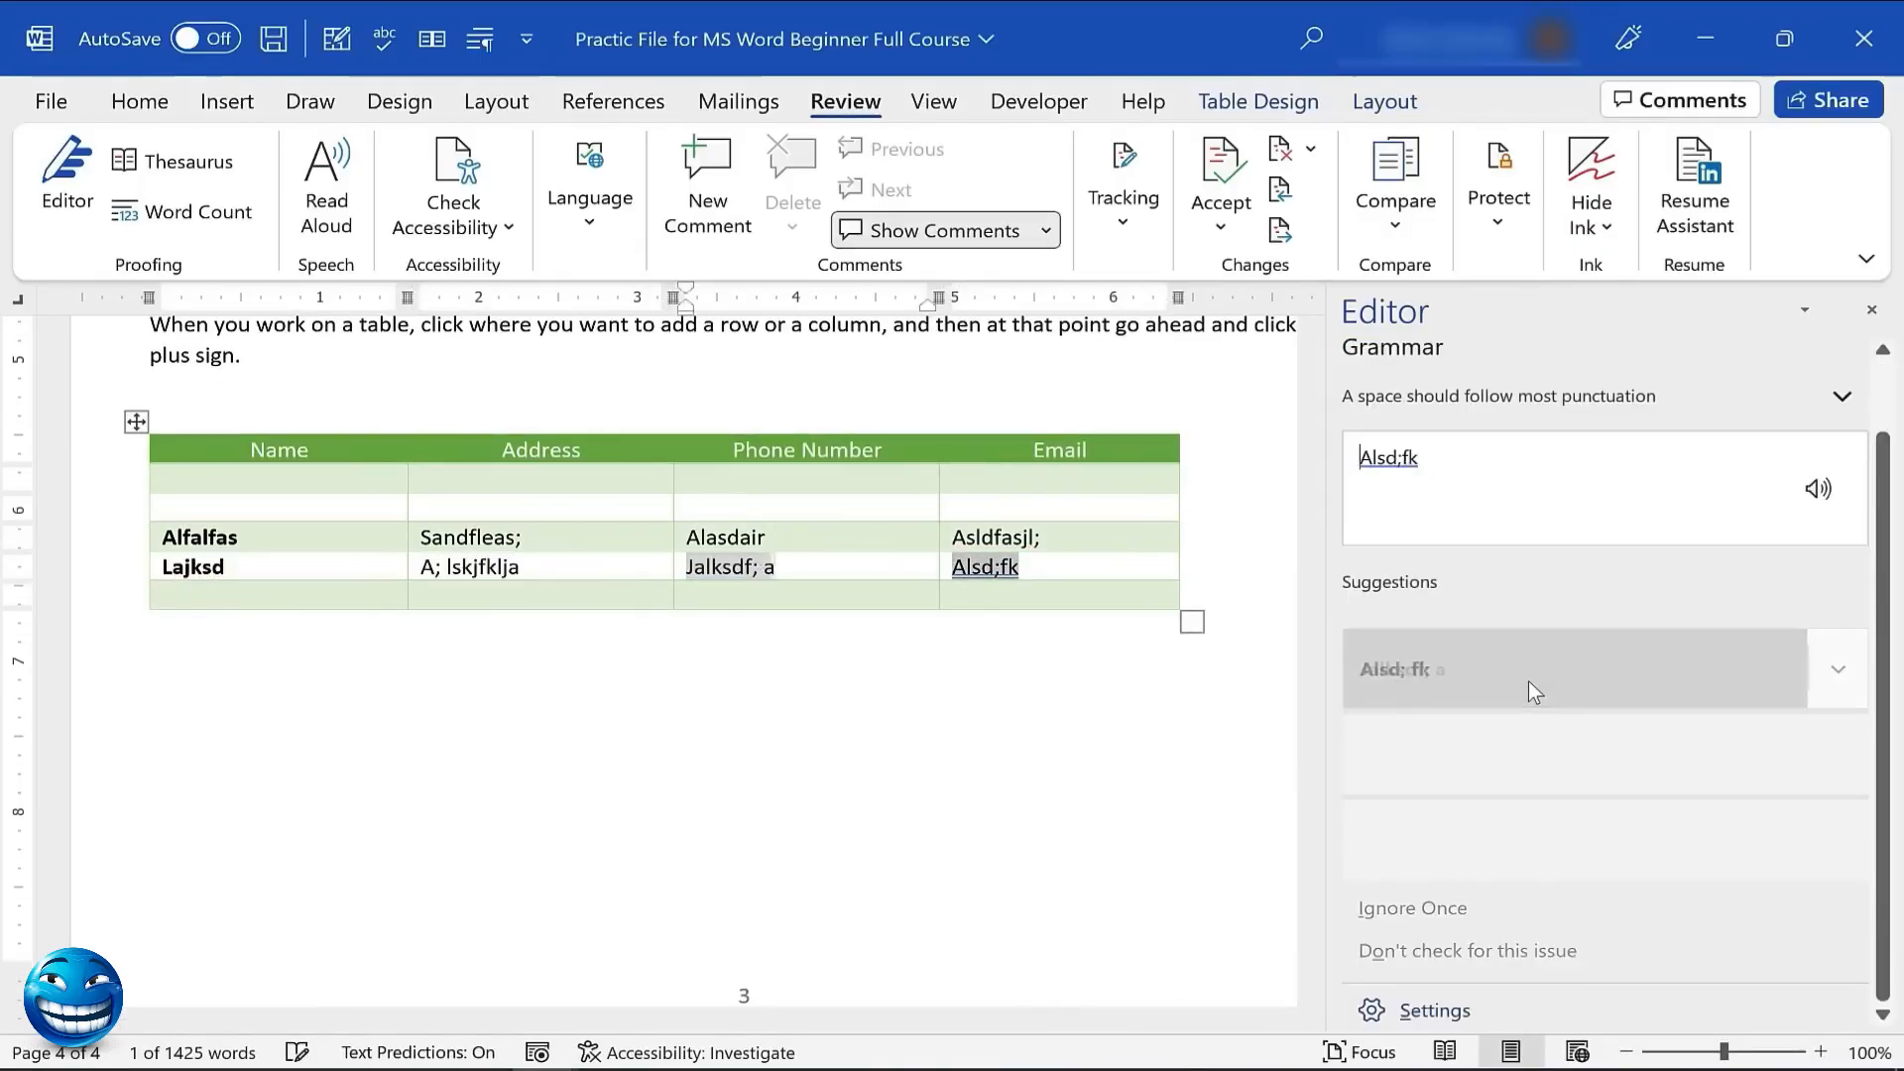
{"action": "left_click", "coordinate": [1510, 688]}
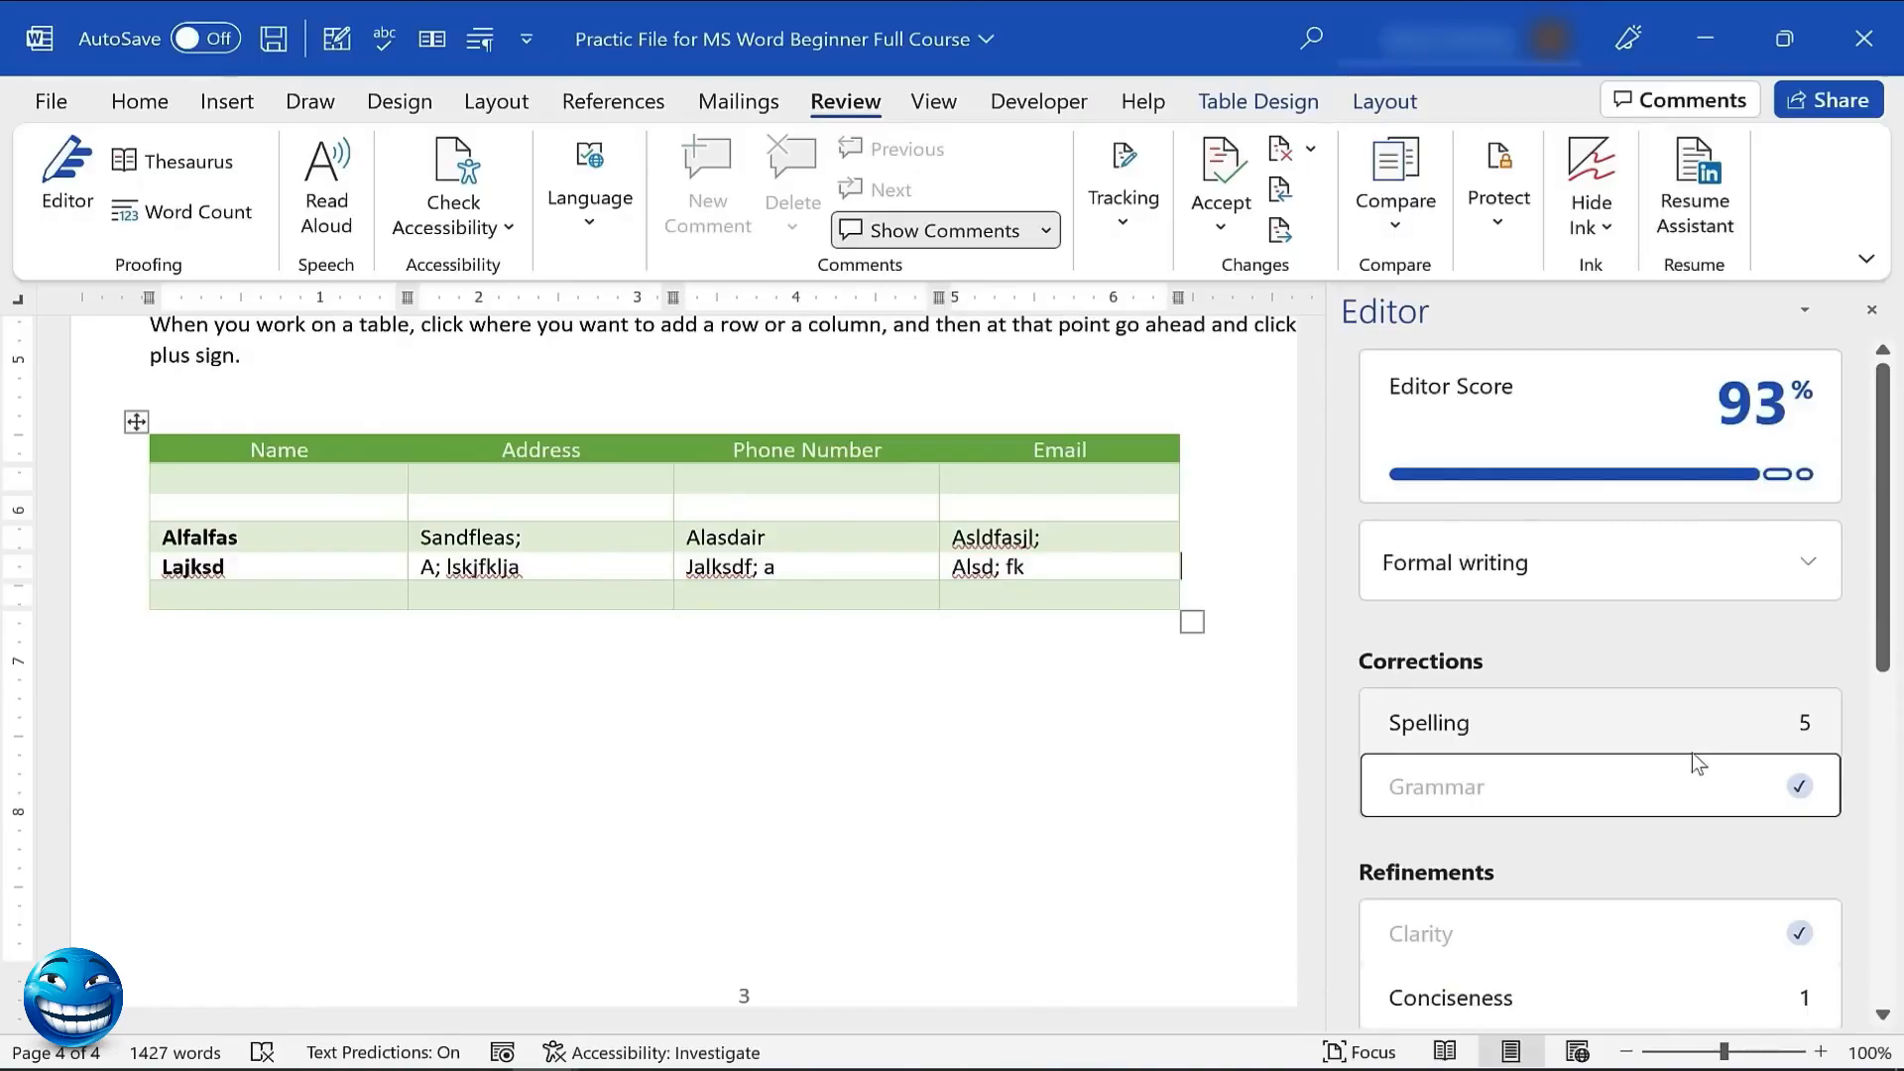
Review the Editor's refinement categories and the Conciseness suggestion for "almost universally" without applying it
{"action": "scroll", "coordinate": [1692, 752], "scroll_direction": "down", "scroll_amount": 1}
{"action": "scroll", "coordinate": [1692, 752], "scroll_direction": "down", "scroll_amount": 1}
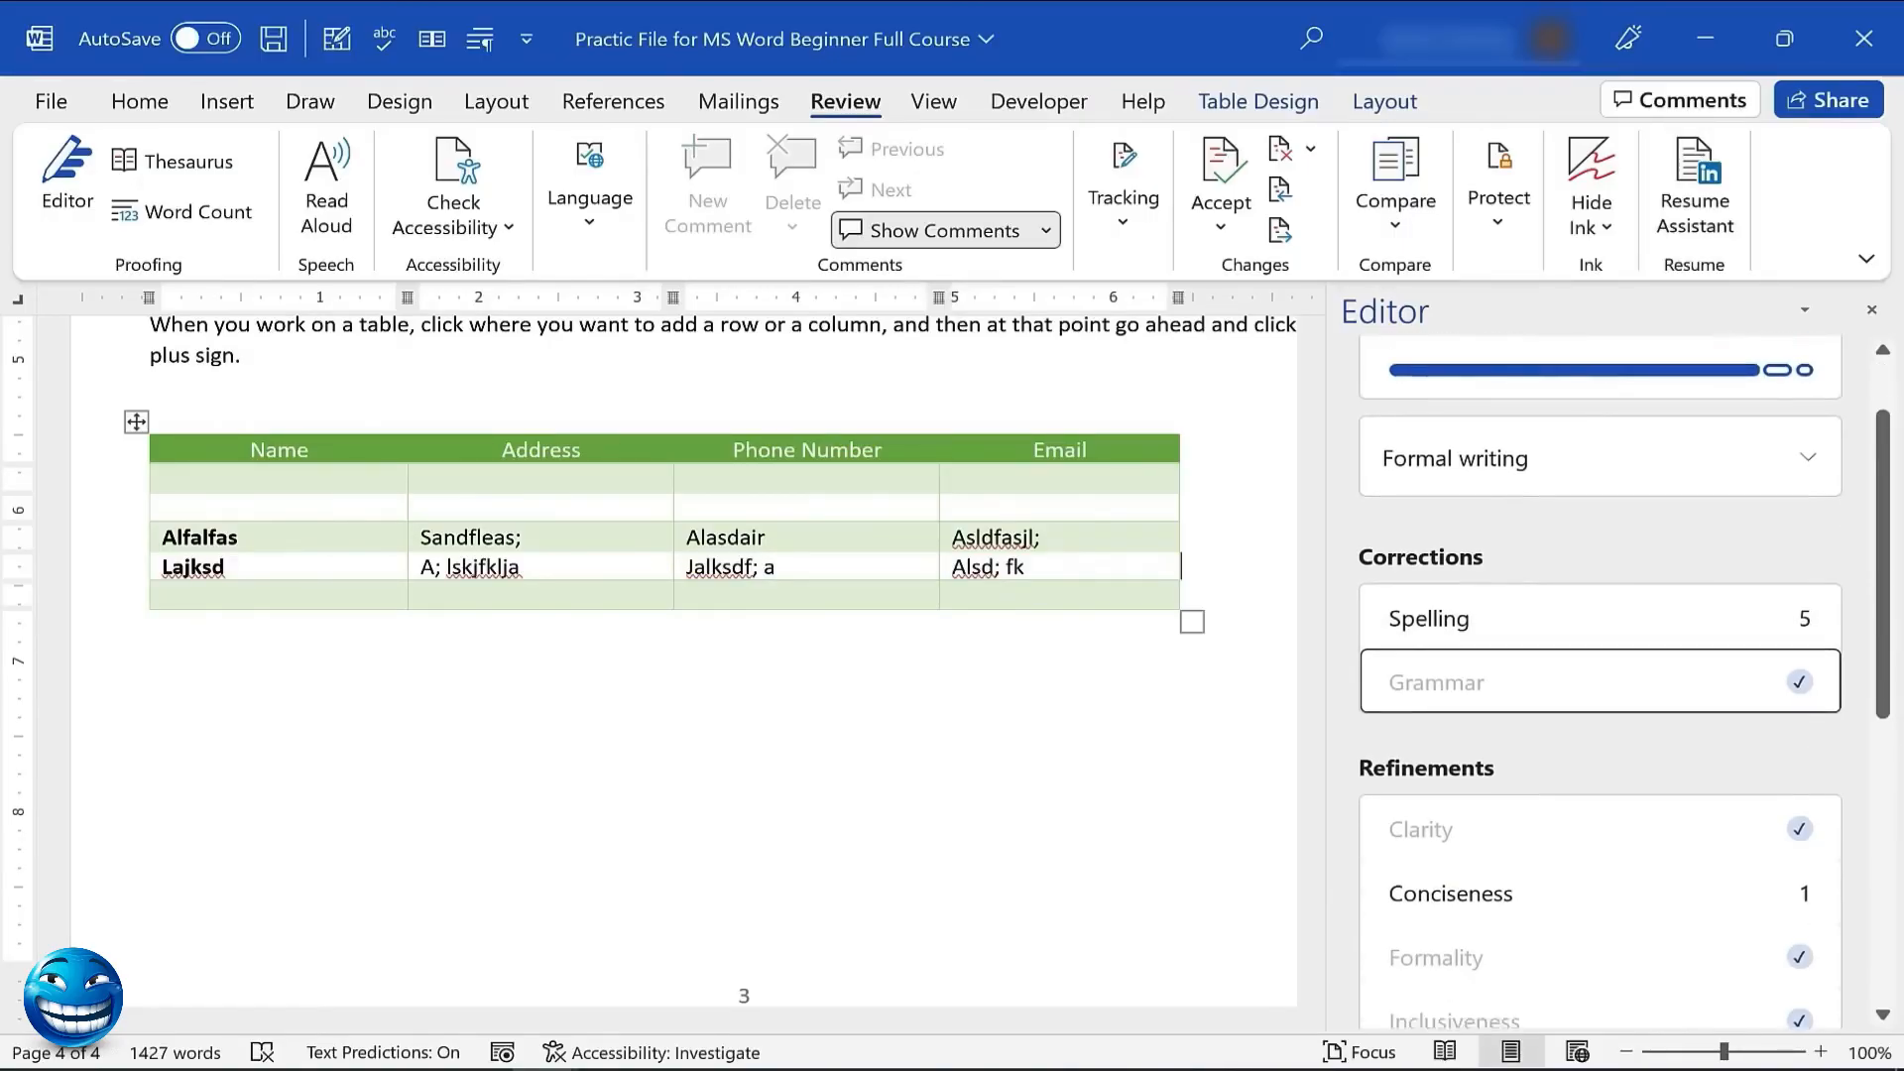
{"action": "scroll", "coordinate": [1528, 700], "scroll_direction": "down", "scroll_amount": 3}
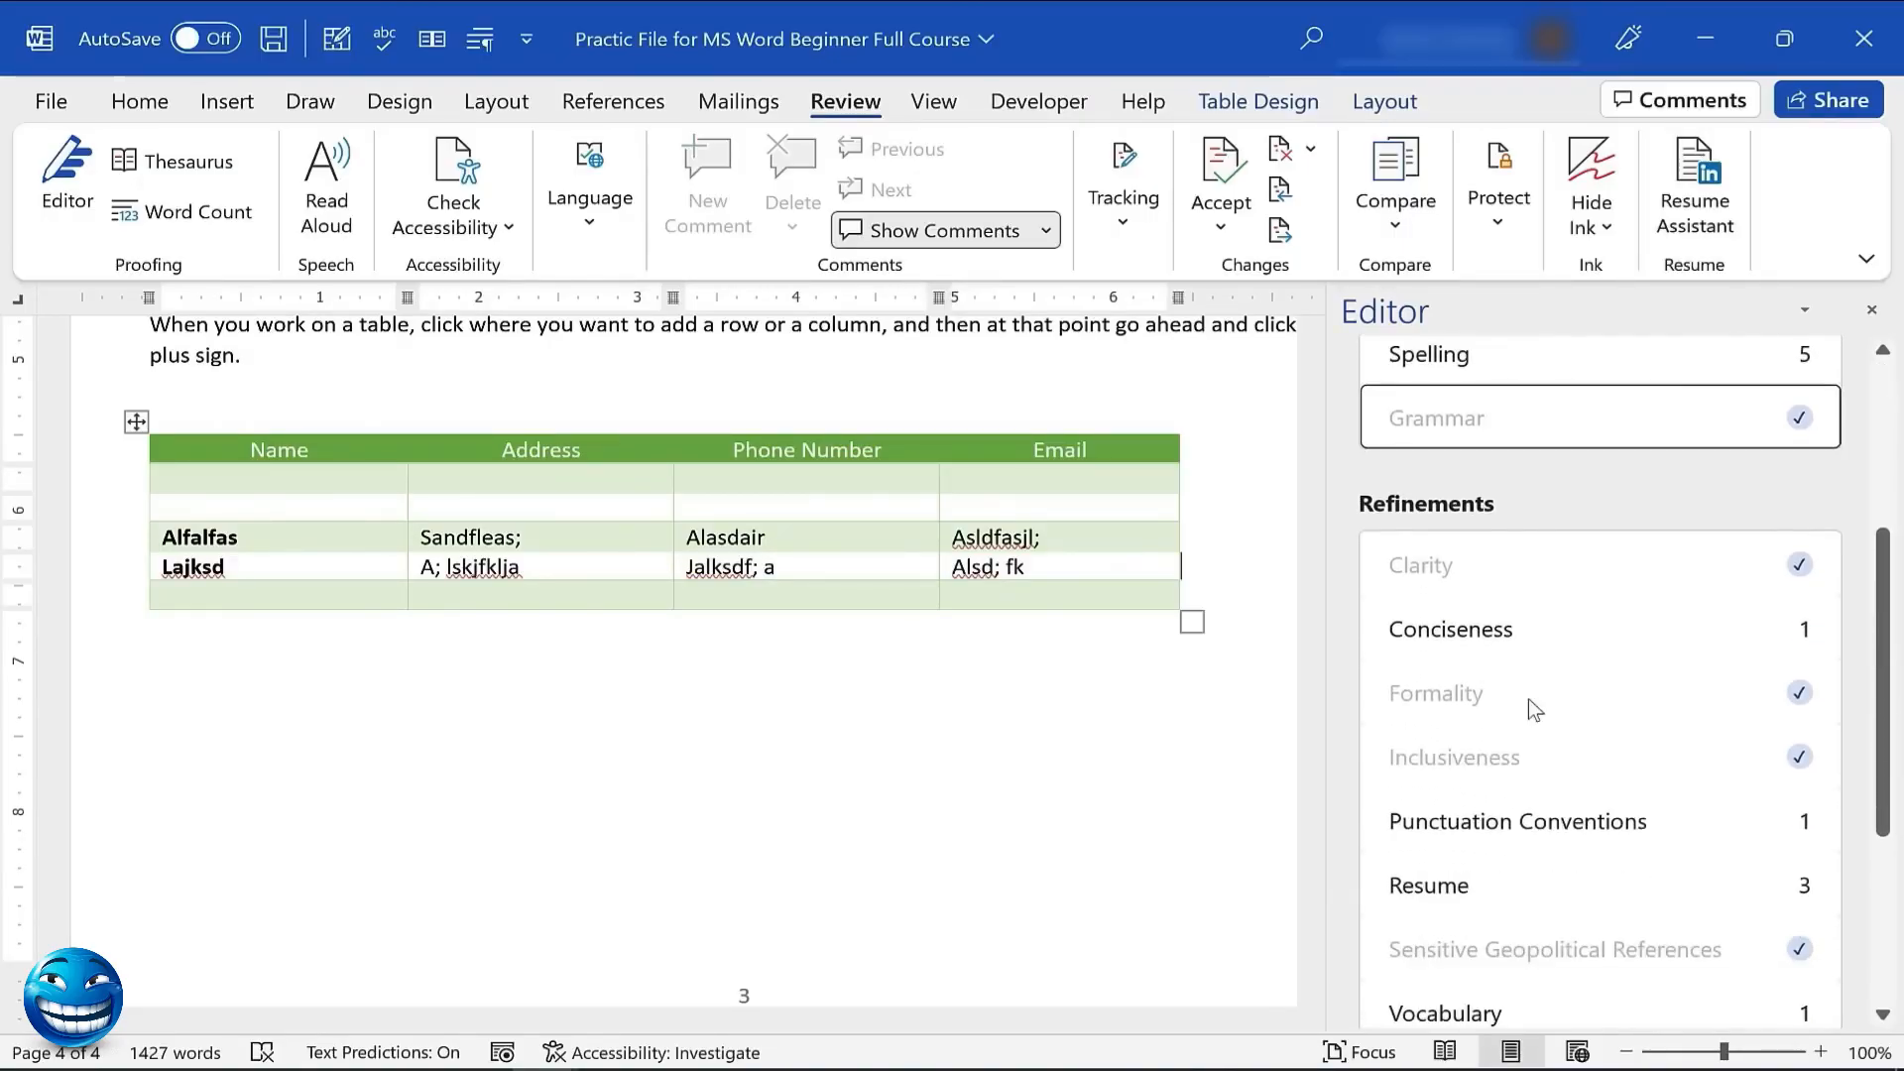
{"action": "left_click", "coordinate": [1488, 639]}
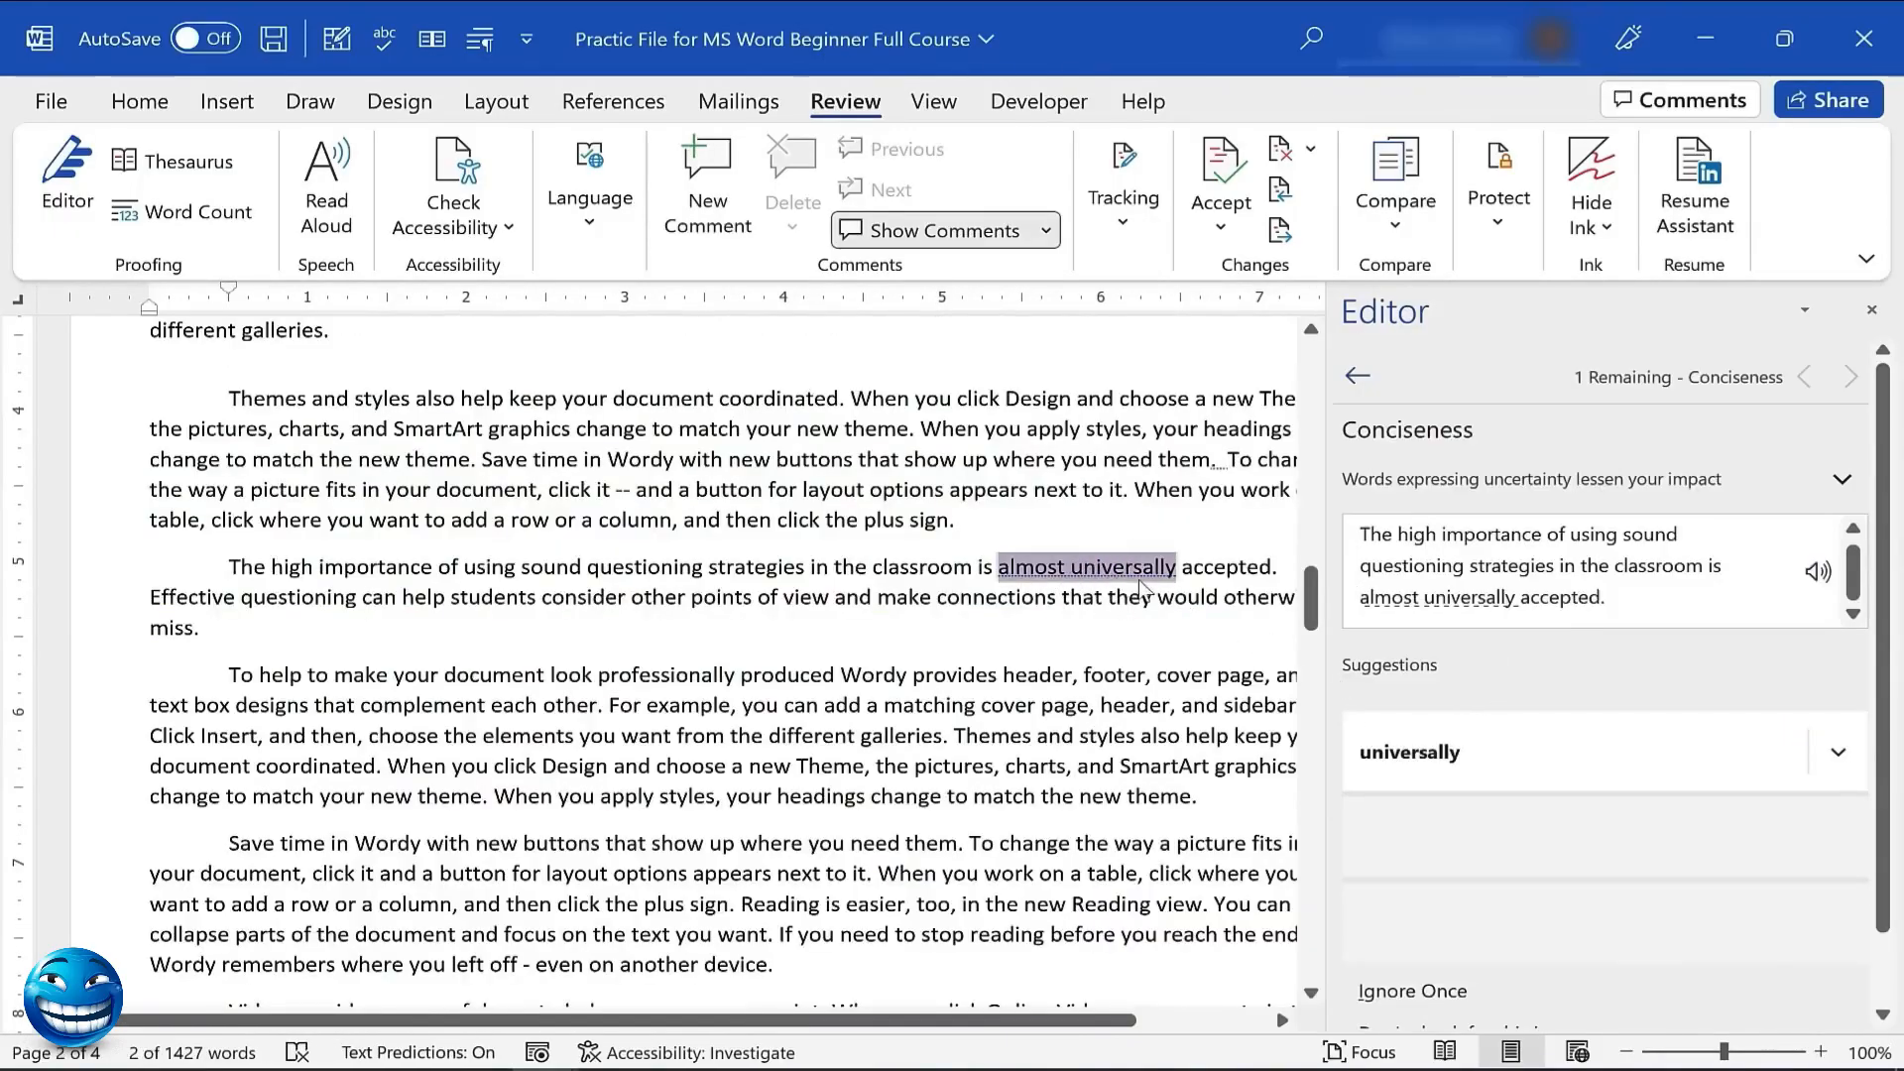
{"action": "left_click", "coordinate": [1358, 374]}
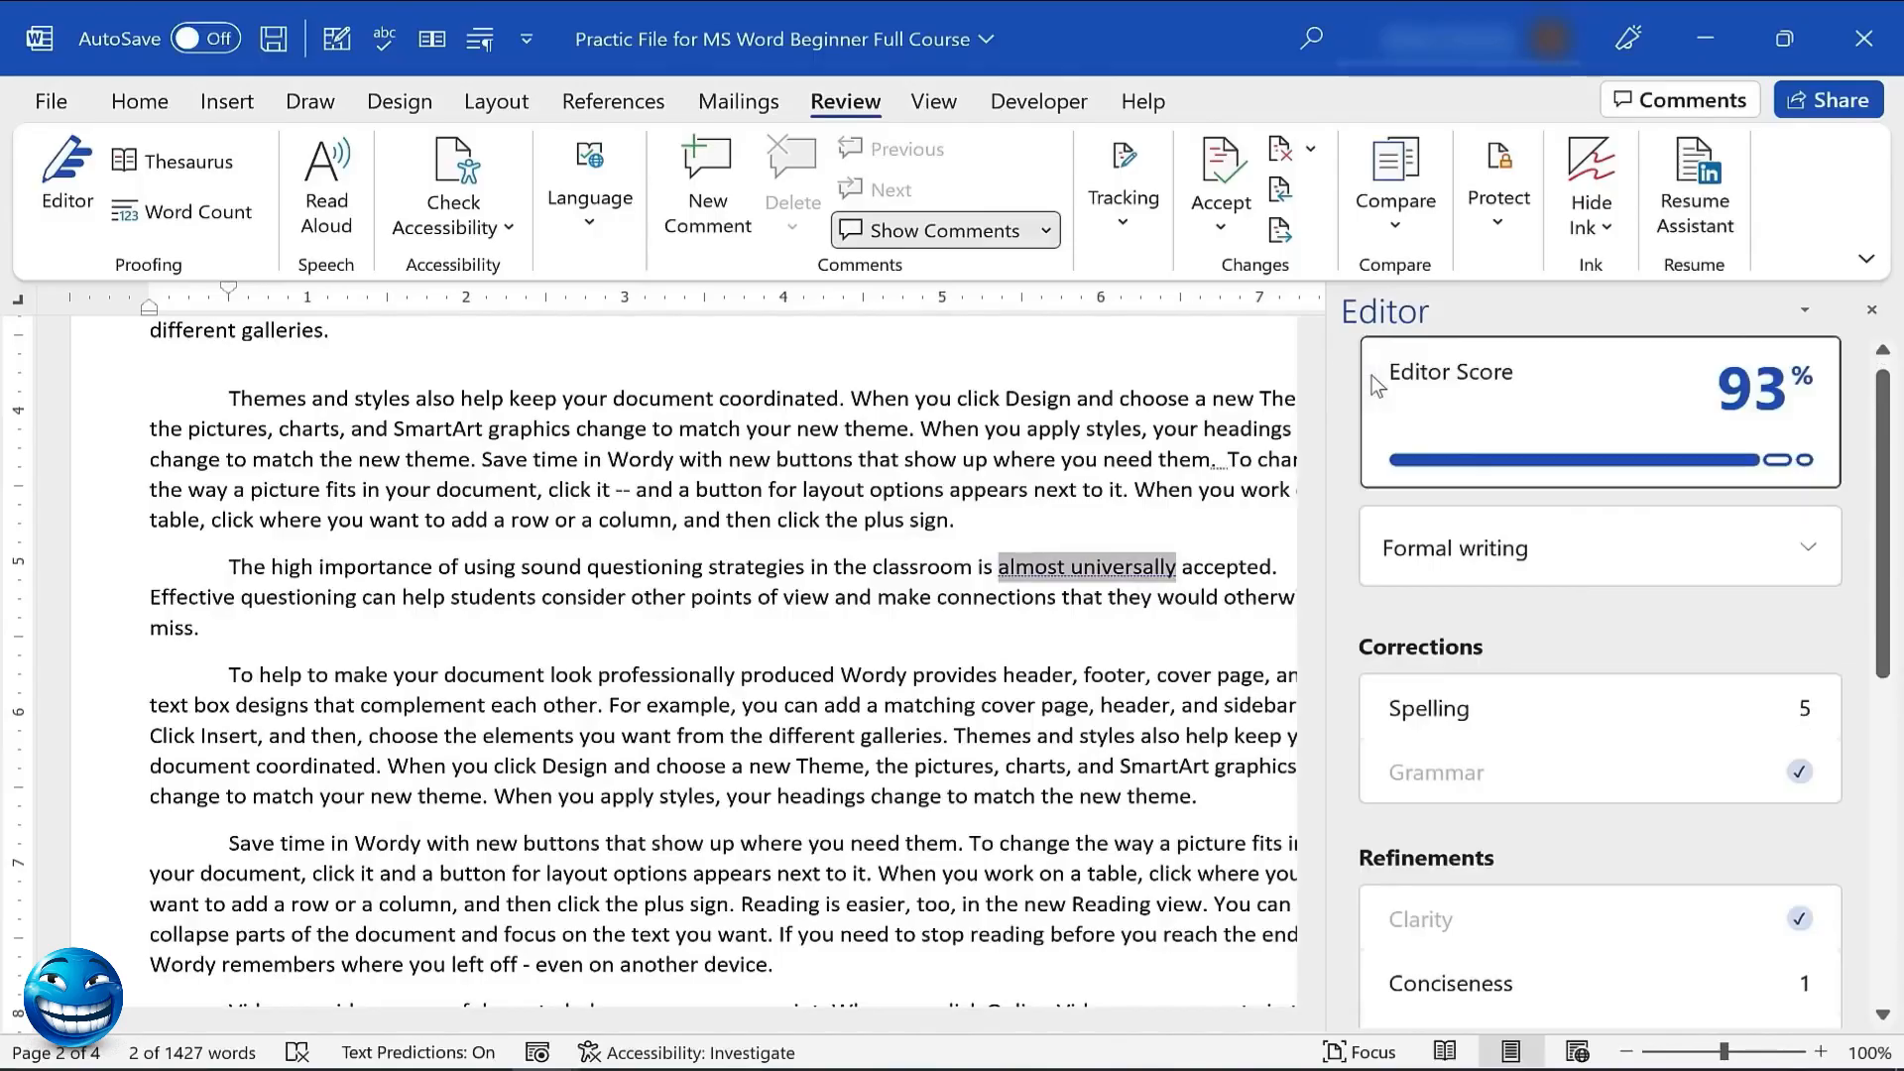
{"action": "scroll", "coordinate": [1700, 663], "scroll_direction": "down", "scroll_amount": 5}
{"action": "left_click_drag", "start_coordinate": [1902, 752], "coordinate": [1902, 779]}
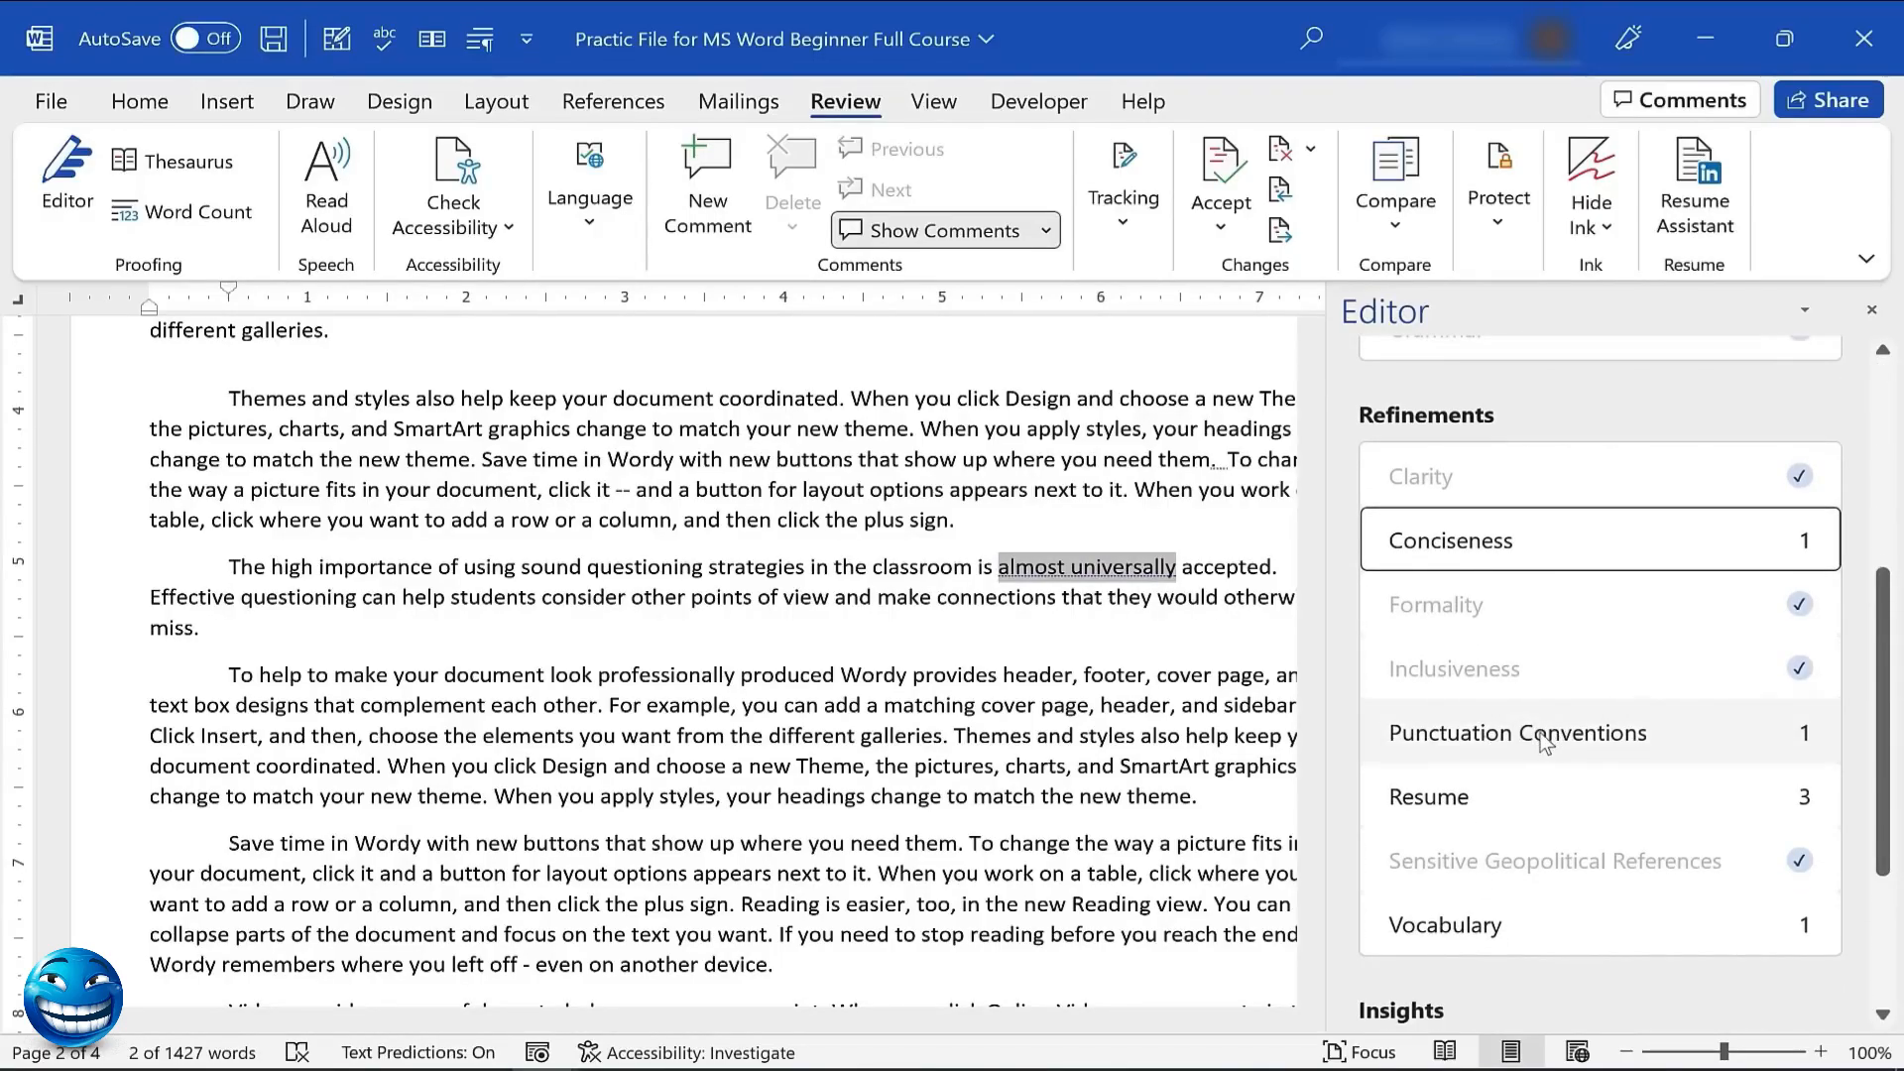
Review the Vocabulary suggestions for "a very powerful" and view the document's readability statistics, closing Editor when done
{"action": "left_click", "coordinate": [1468, 927]}
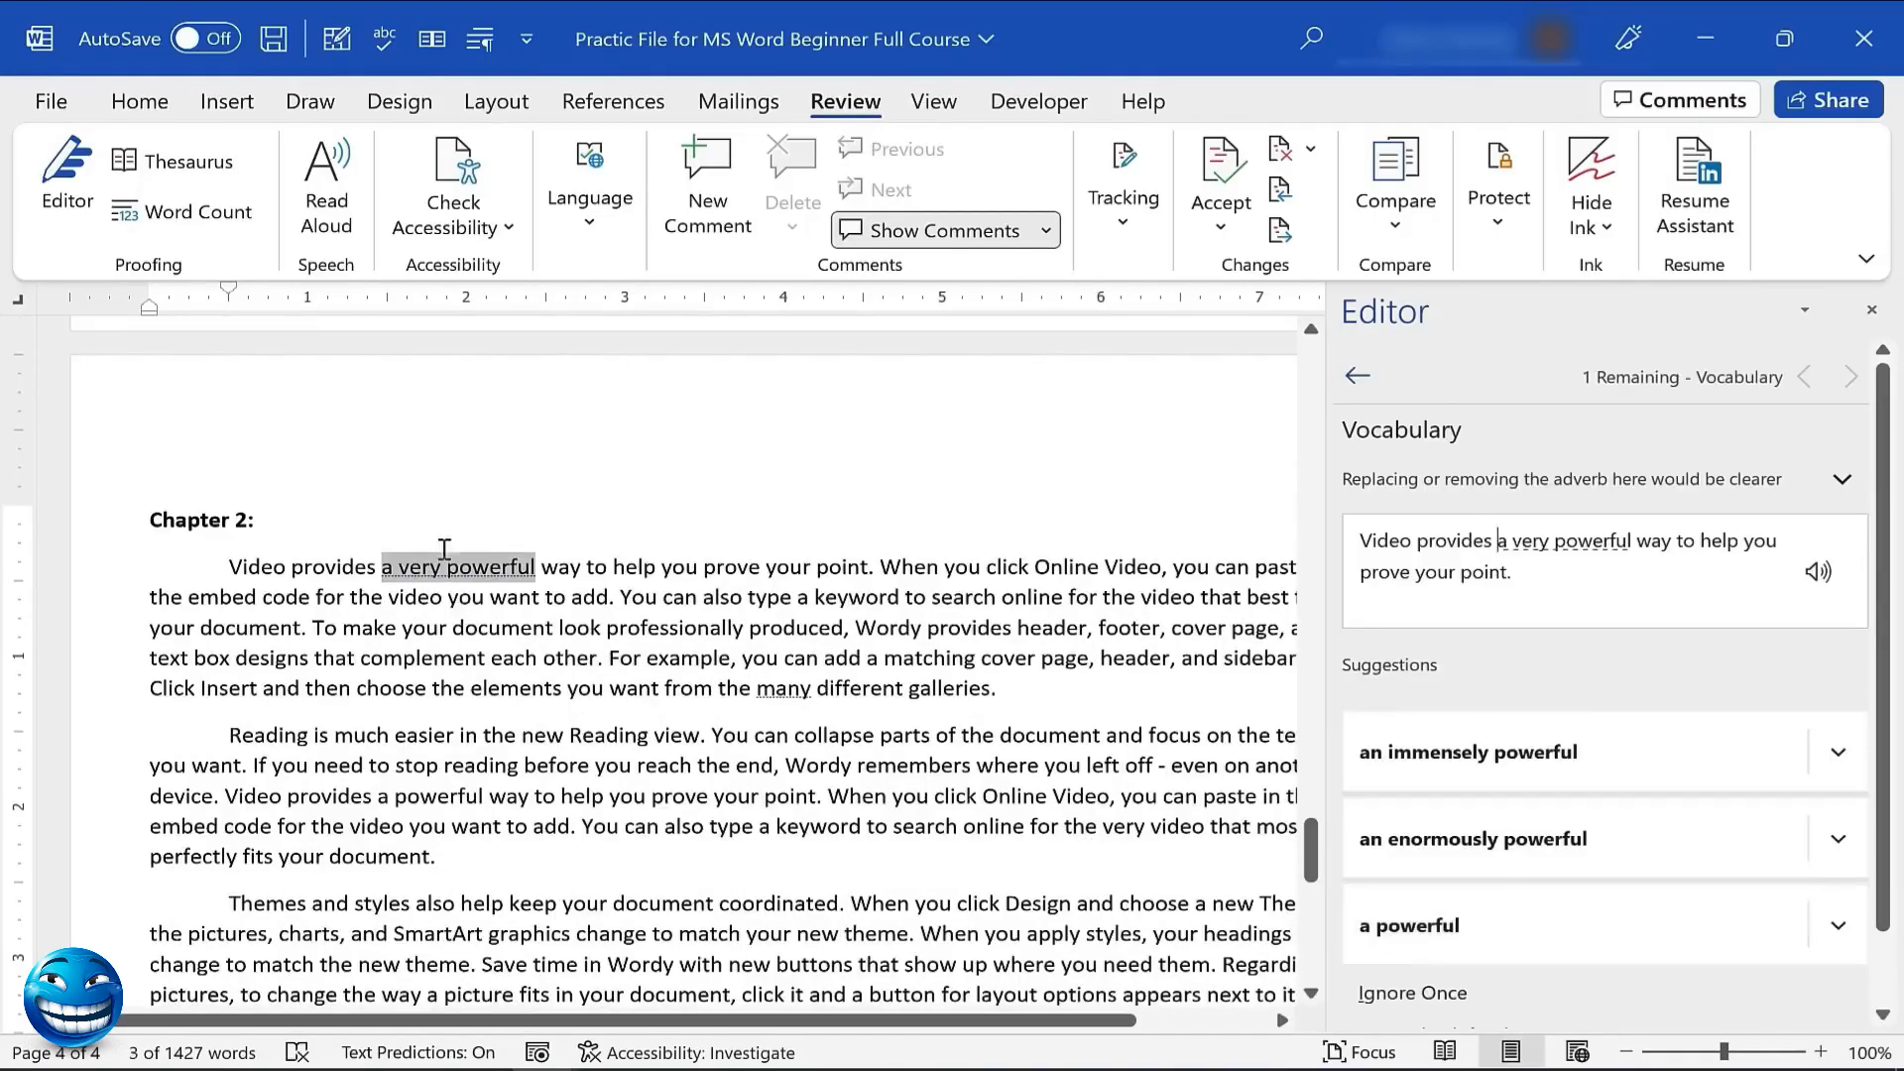
{"action": "left_click", "coordinate": [1357, 375]}
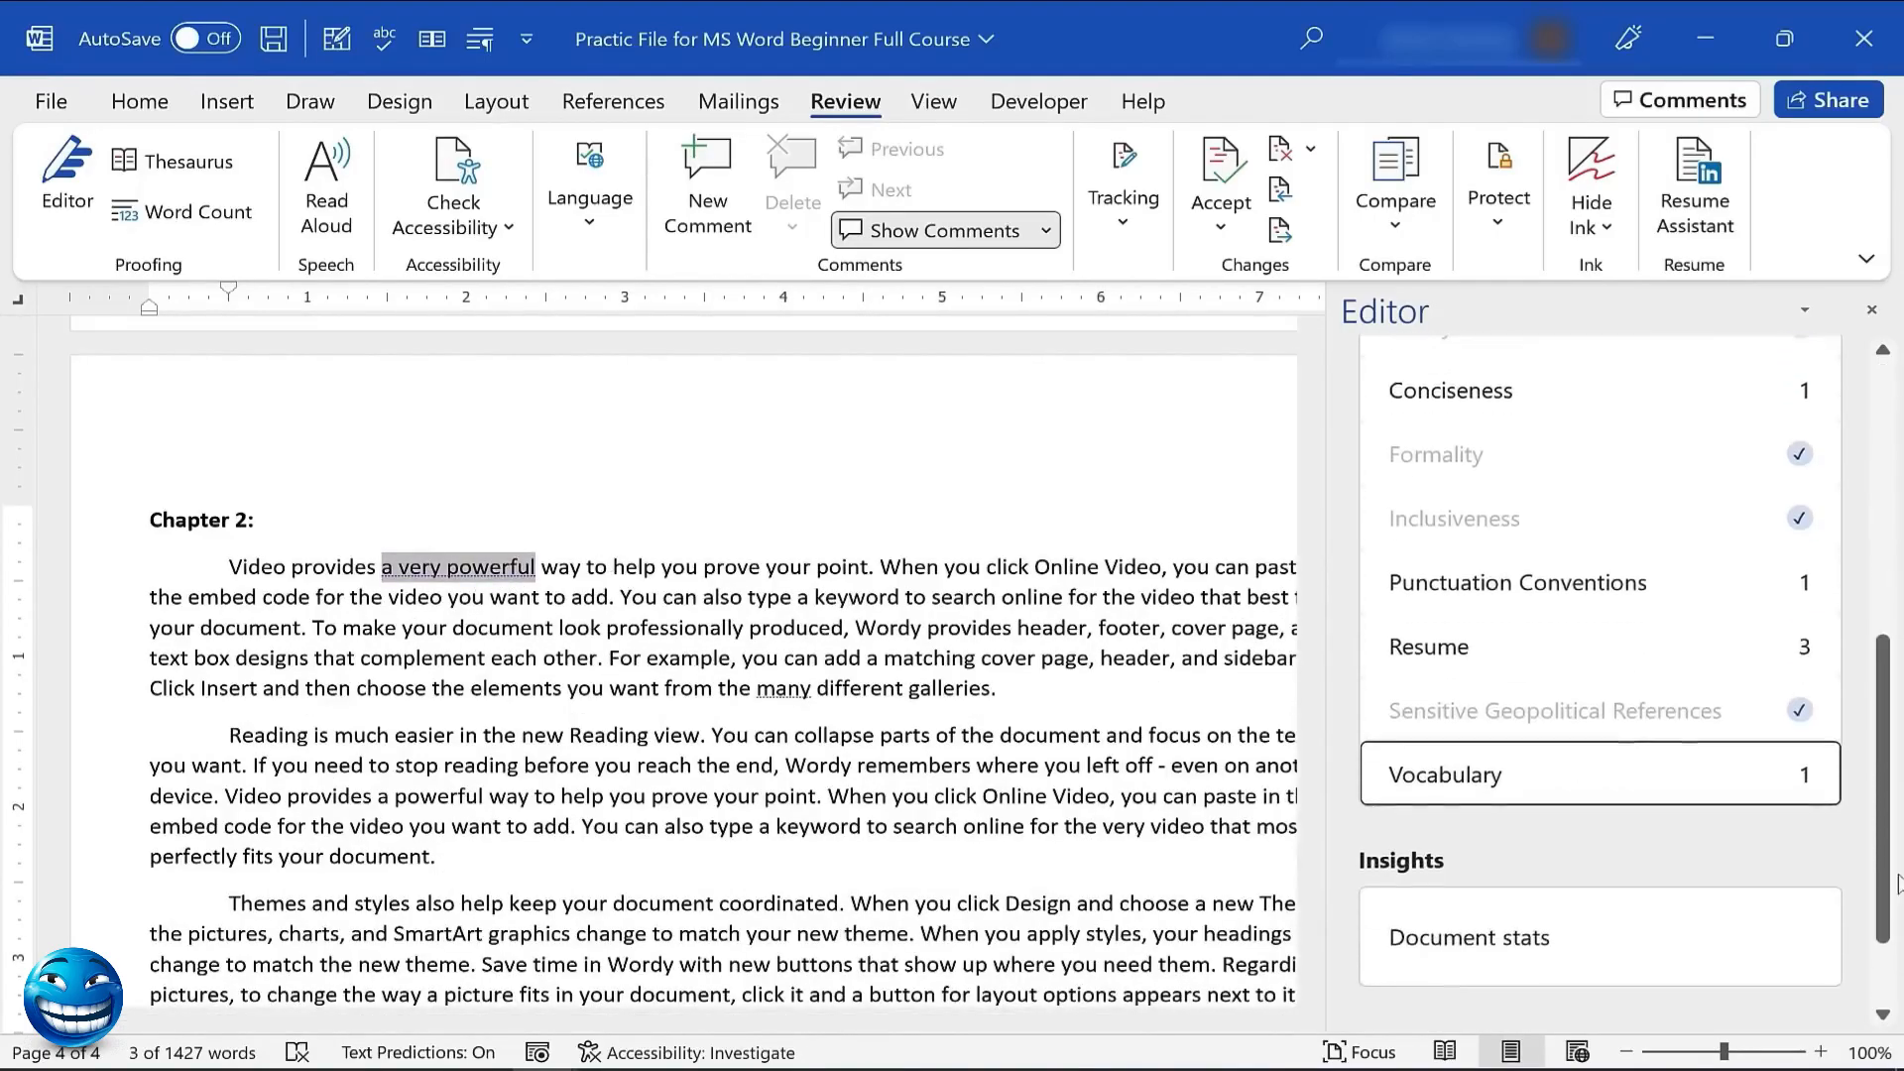
{"action": "scroll", "coordinate": [1822, 902], "scroll_direction": "down", "scroll_amount": 2}
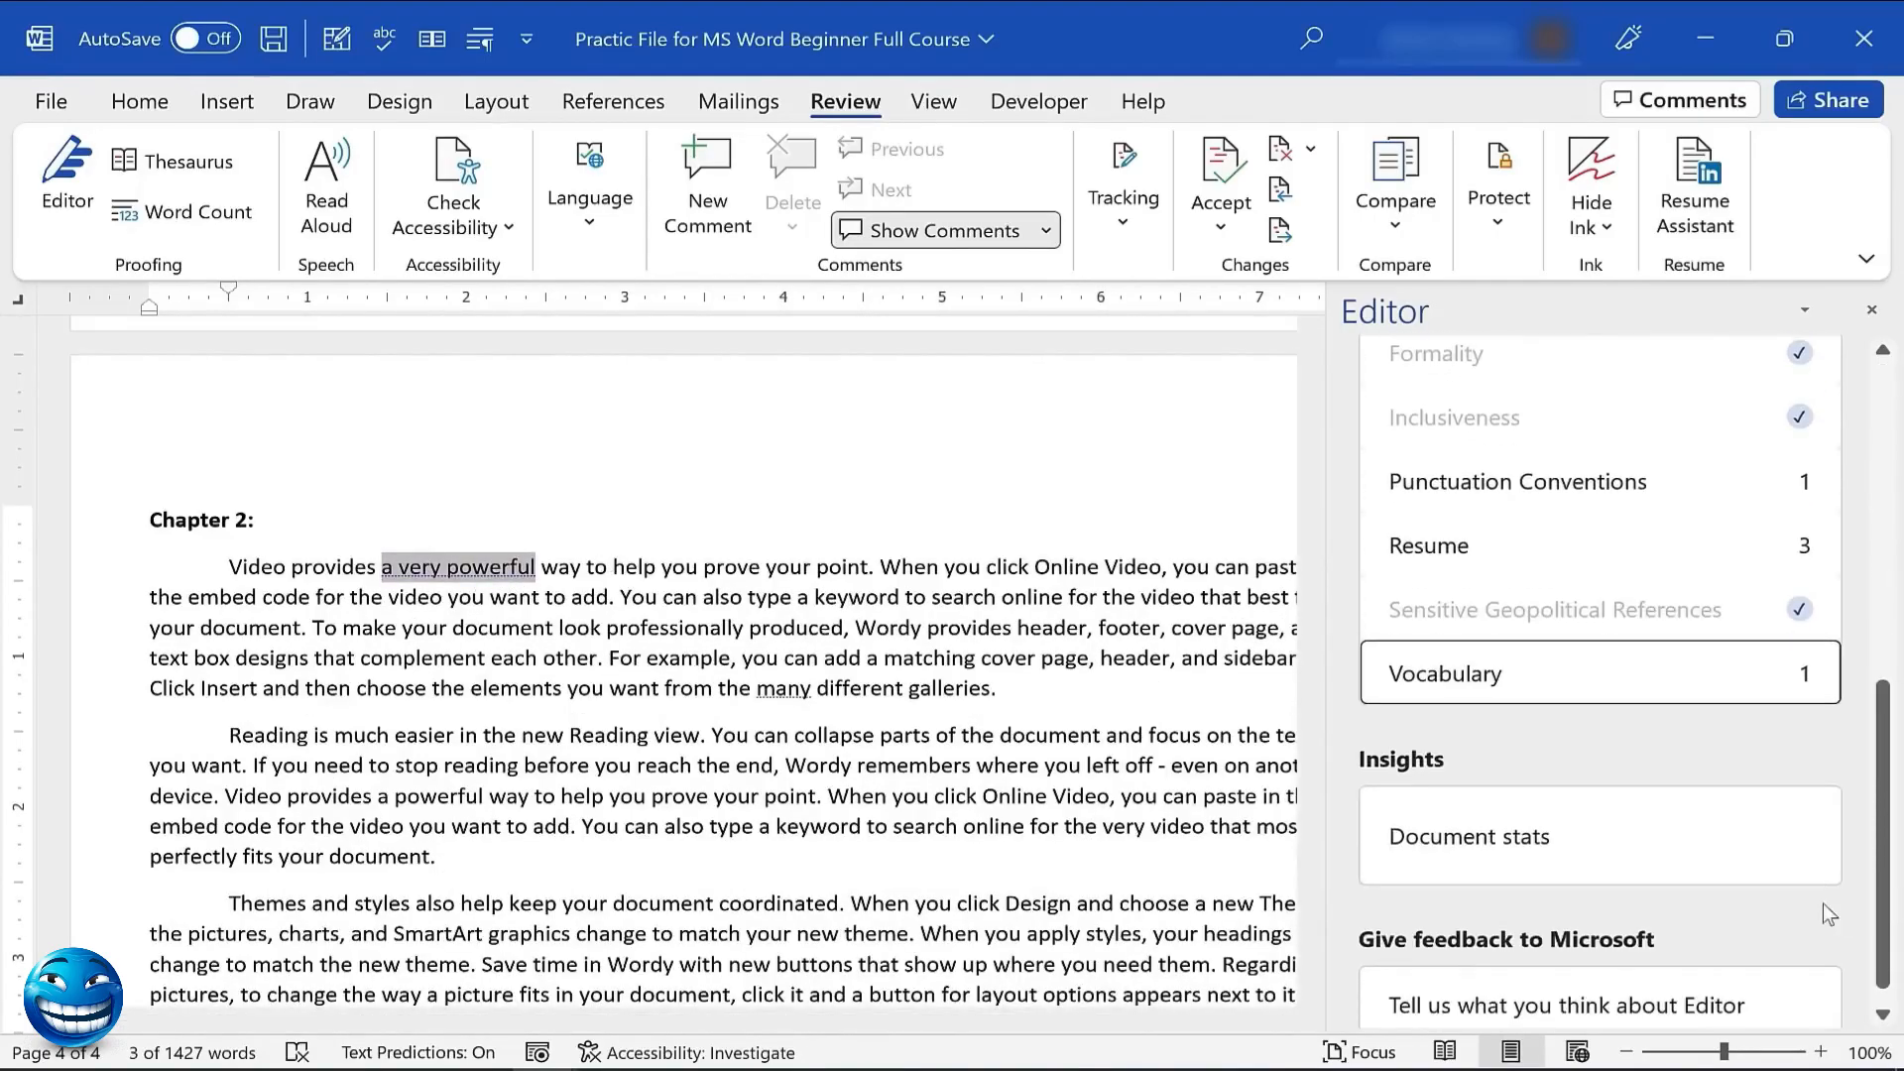
{"action": "left_click", "coordinate": [1509, 841]}
{"action": "left_click", "coordinate": [914, 638]}
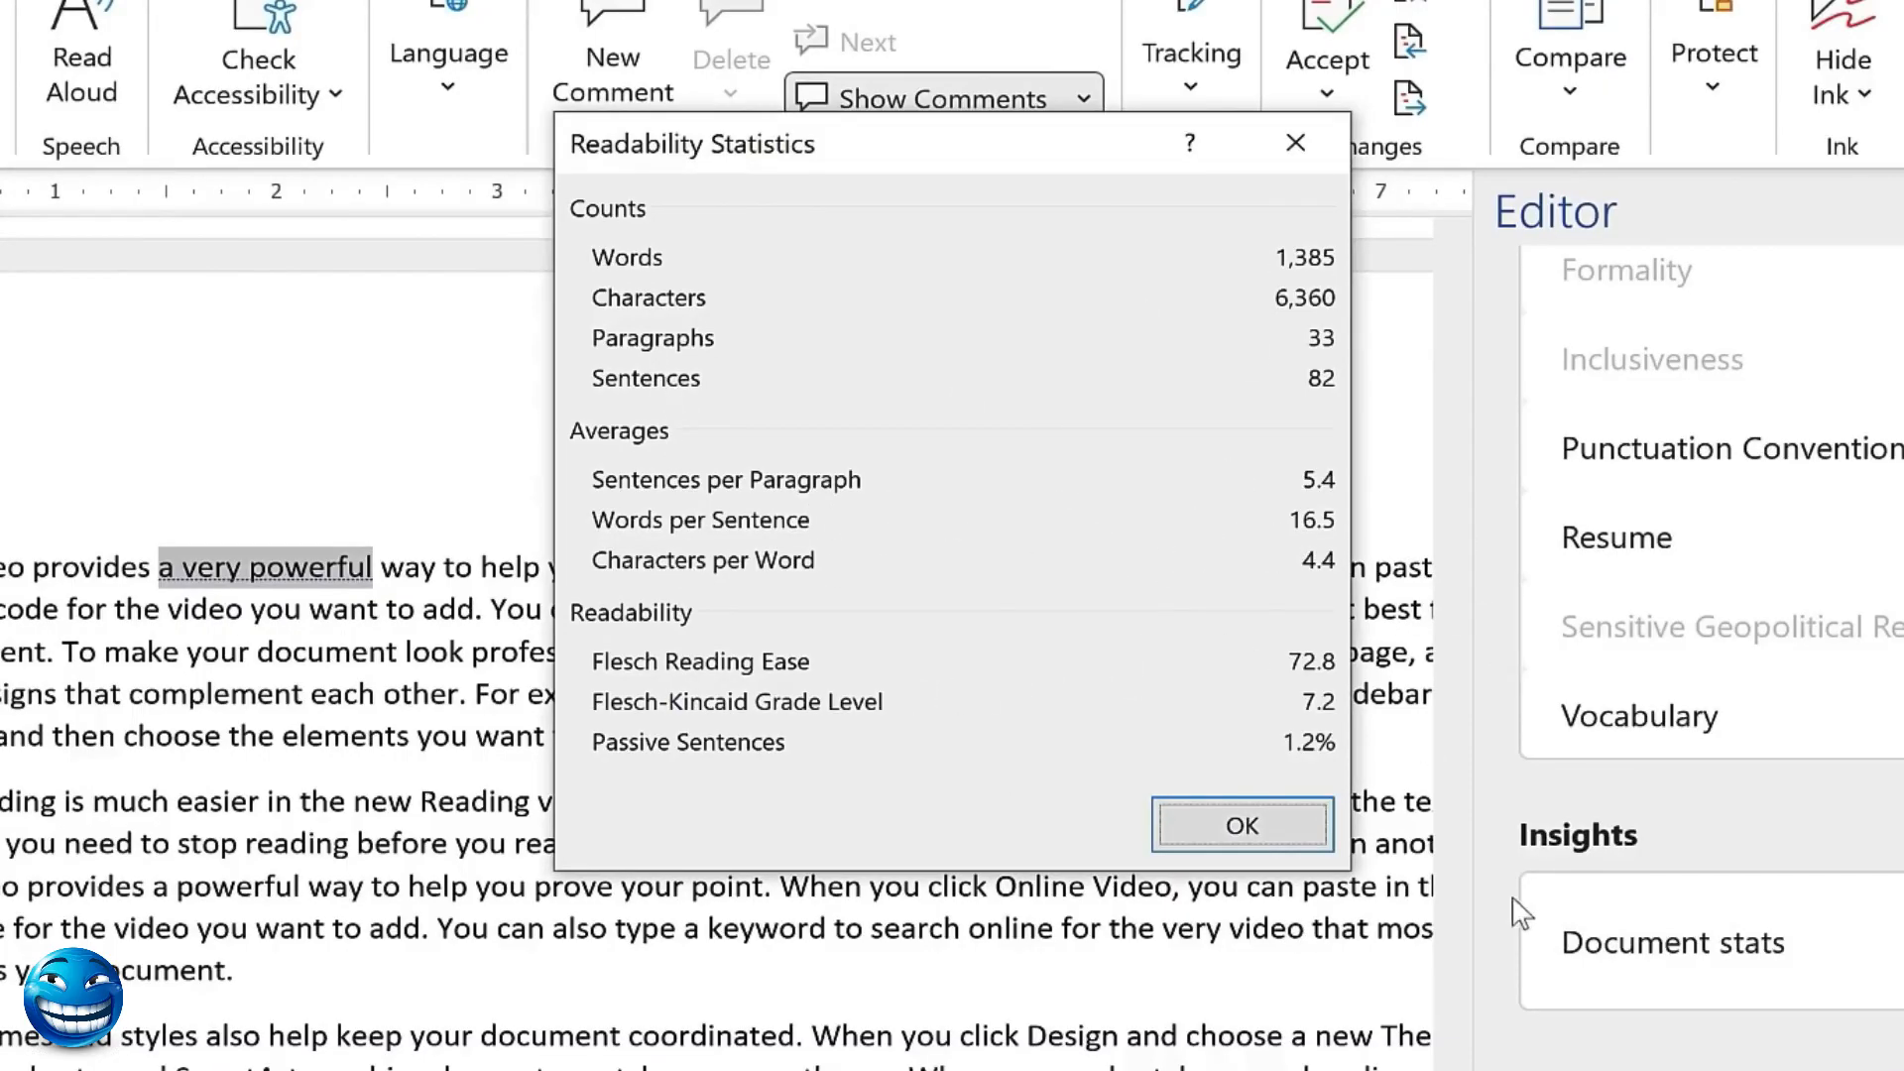
{"action": "left_click", "coordinate": [1276, 847]}
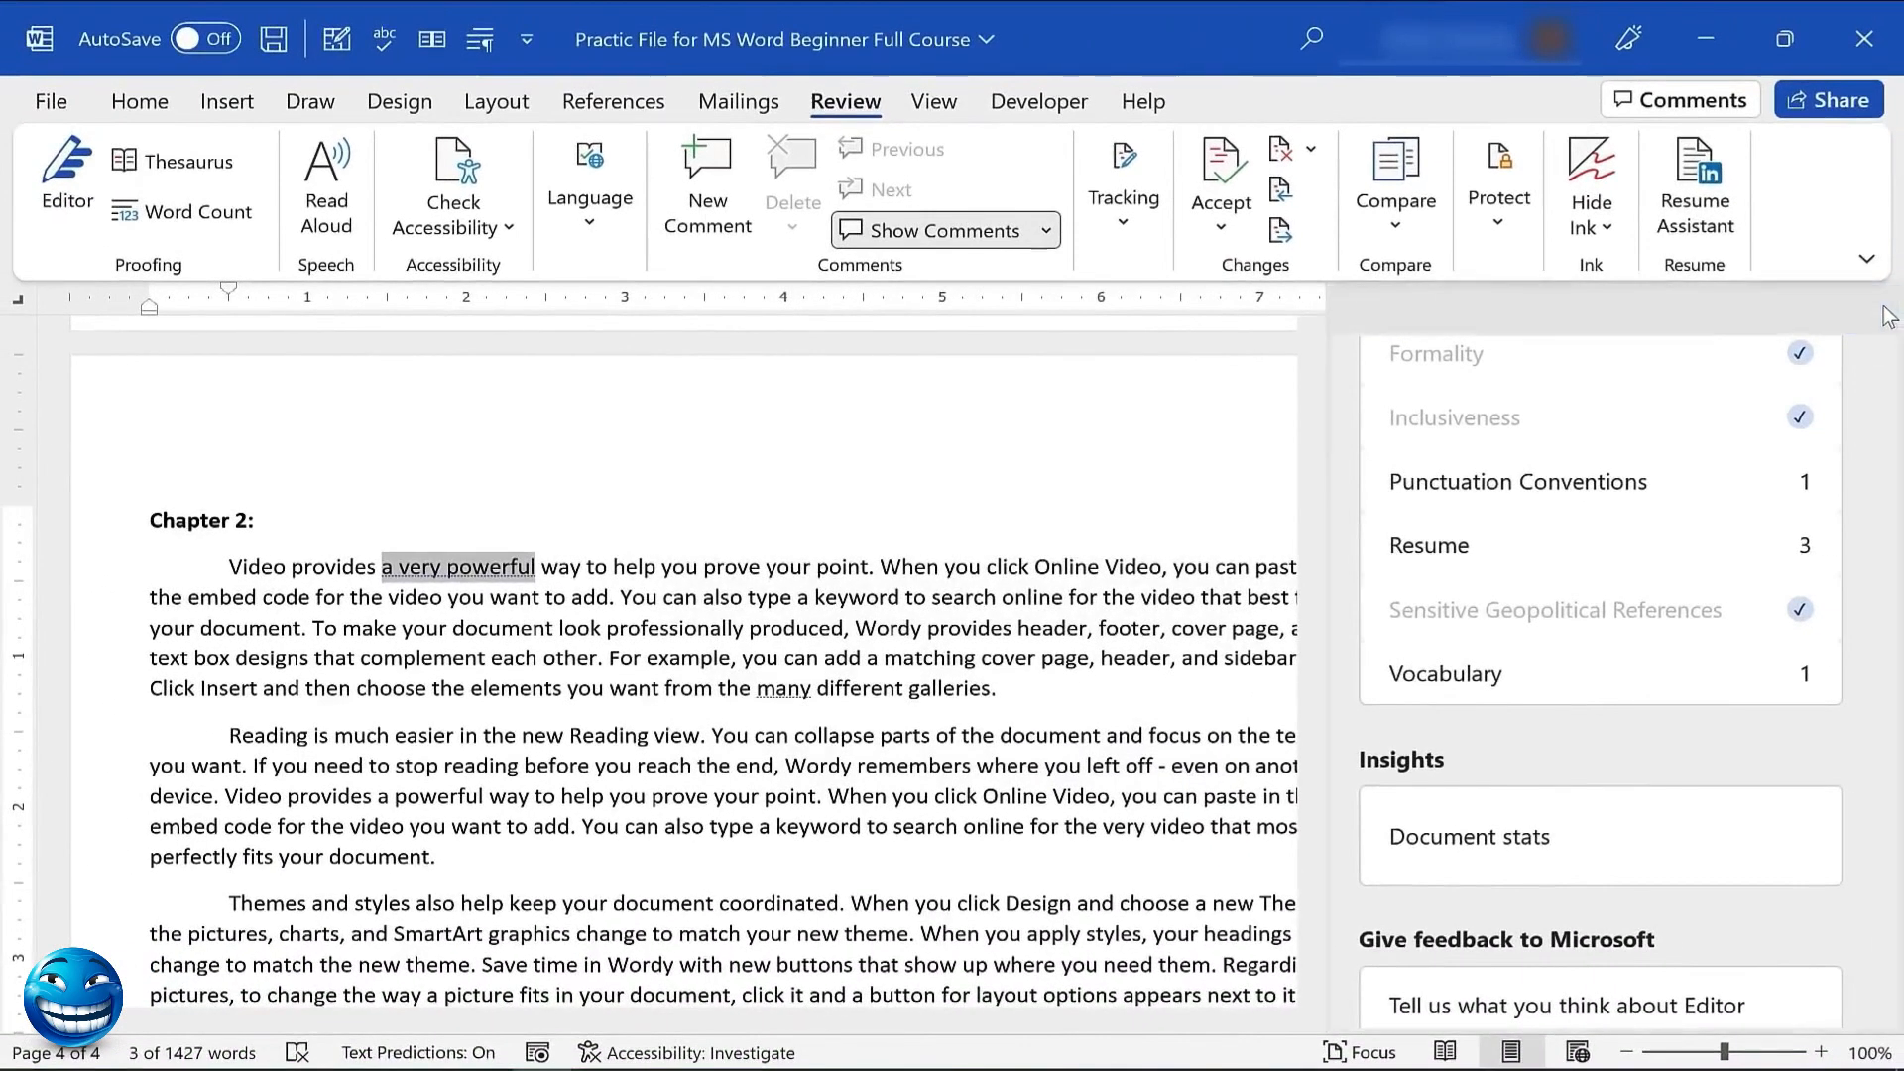
{"action": "left_click", "coordinate": [1887, 315]}
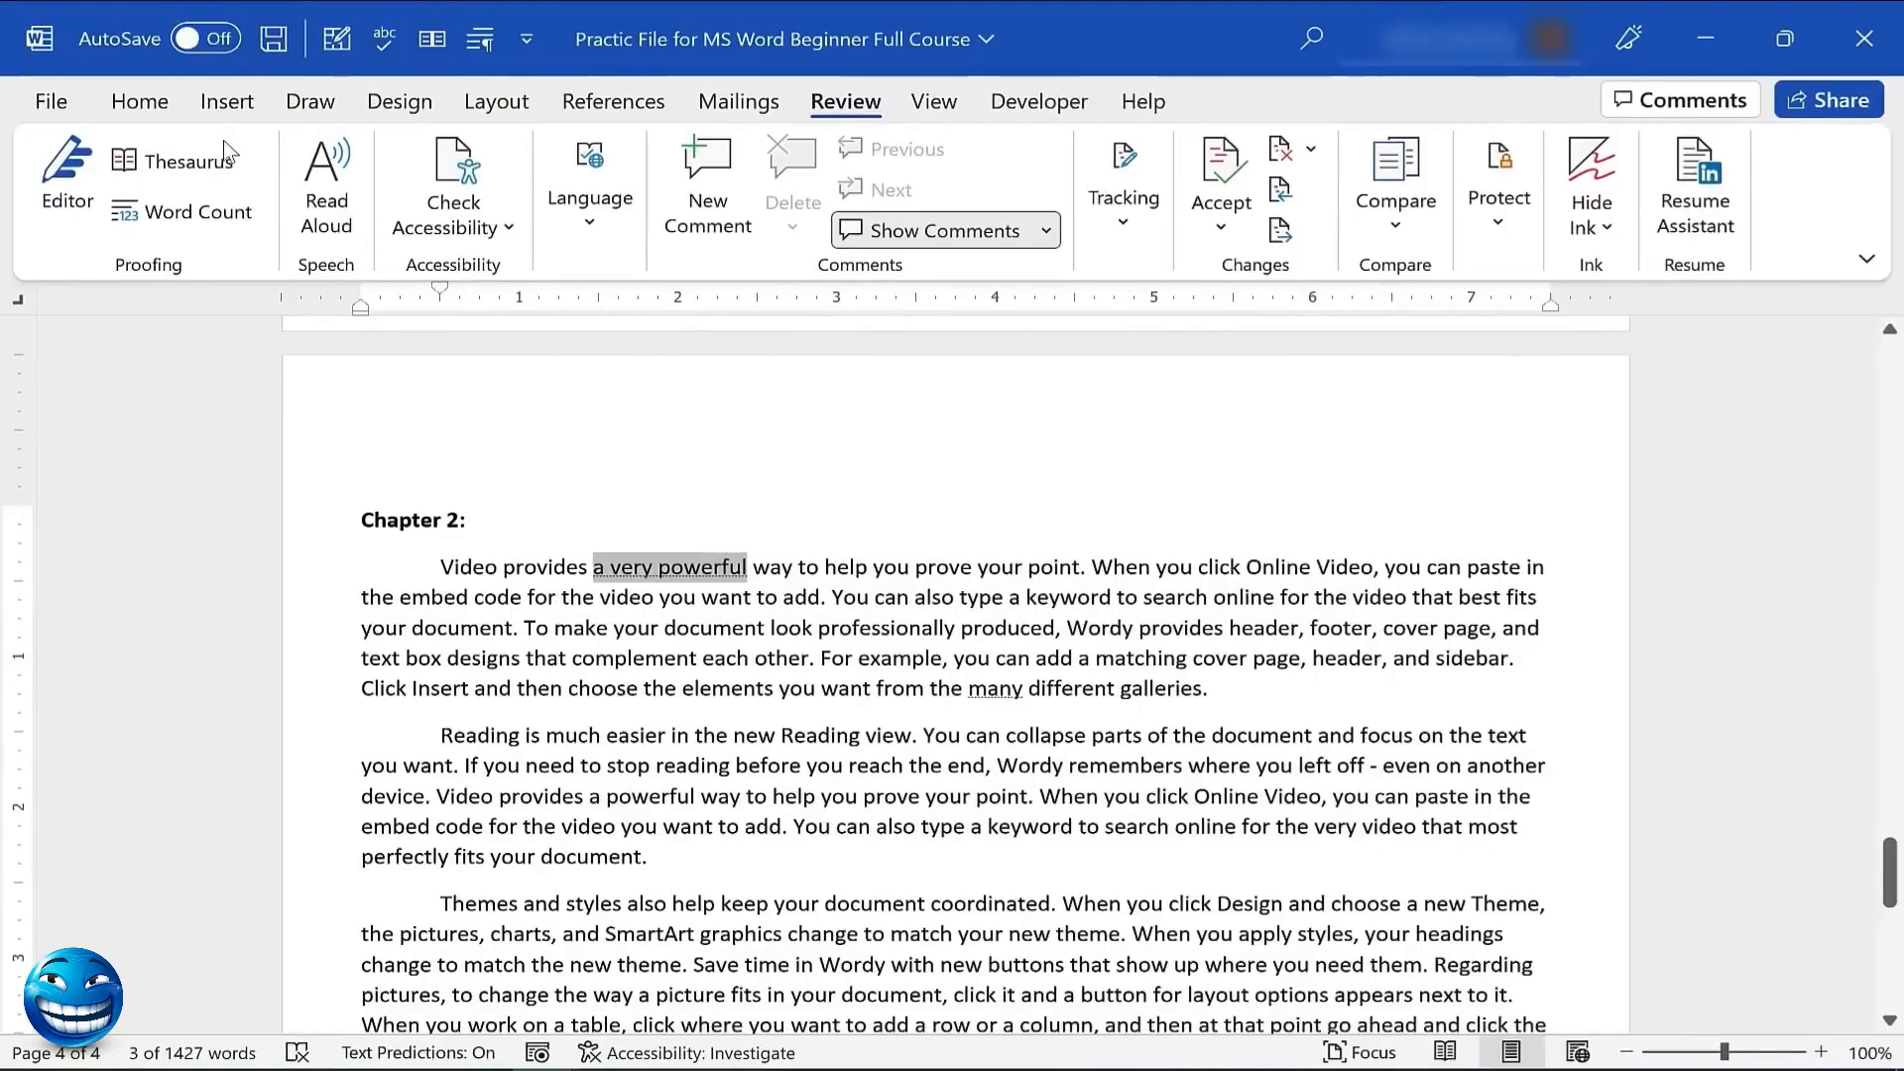
Replace "provides" before "header, footer, cover page" in the first Chapter 2 paragraph with the Thesaurus synonym "offers"
{"action": "left_click", "coordinate": [164, 161]}
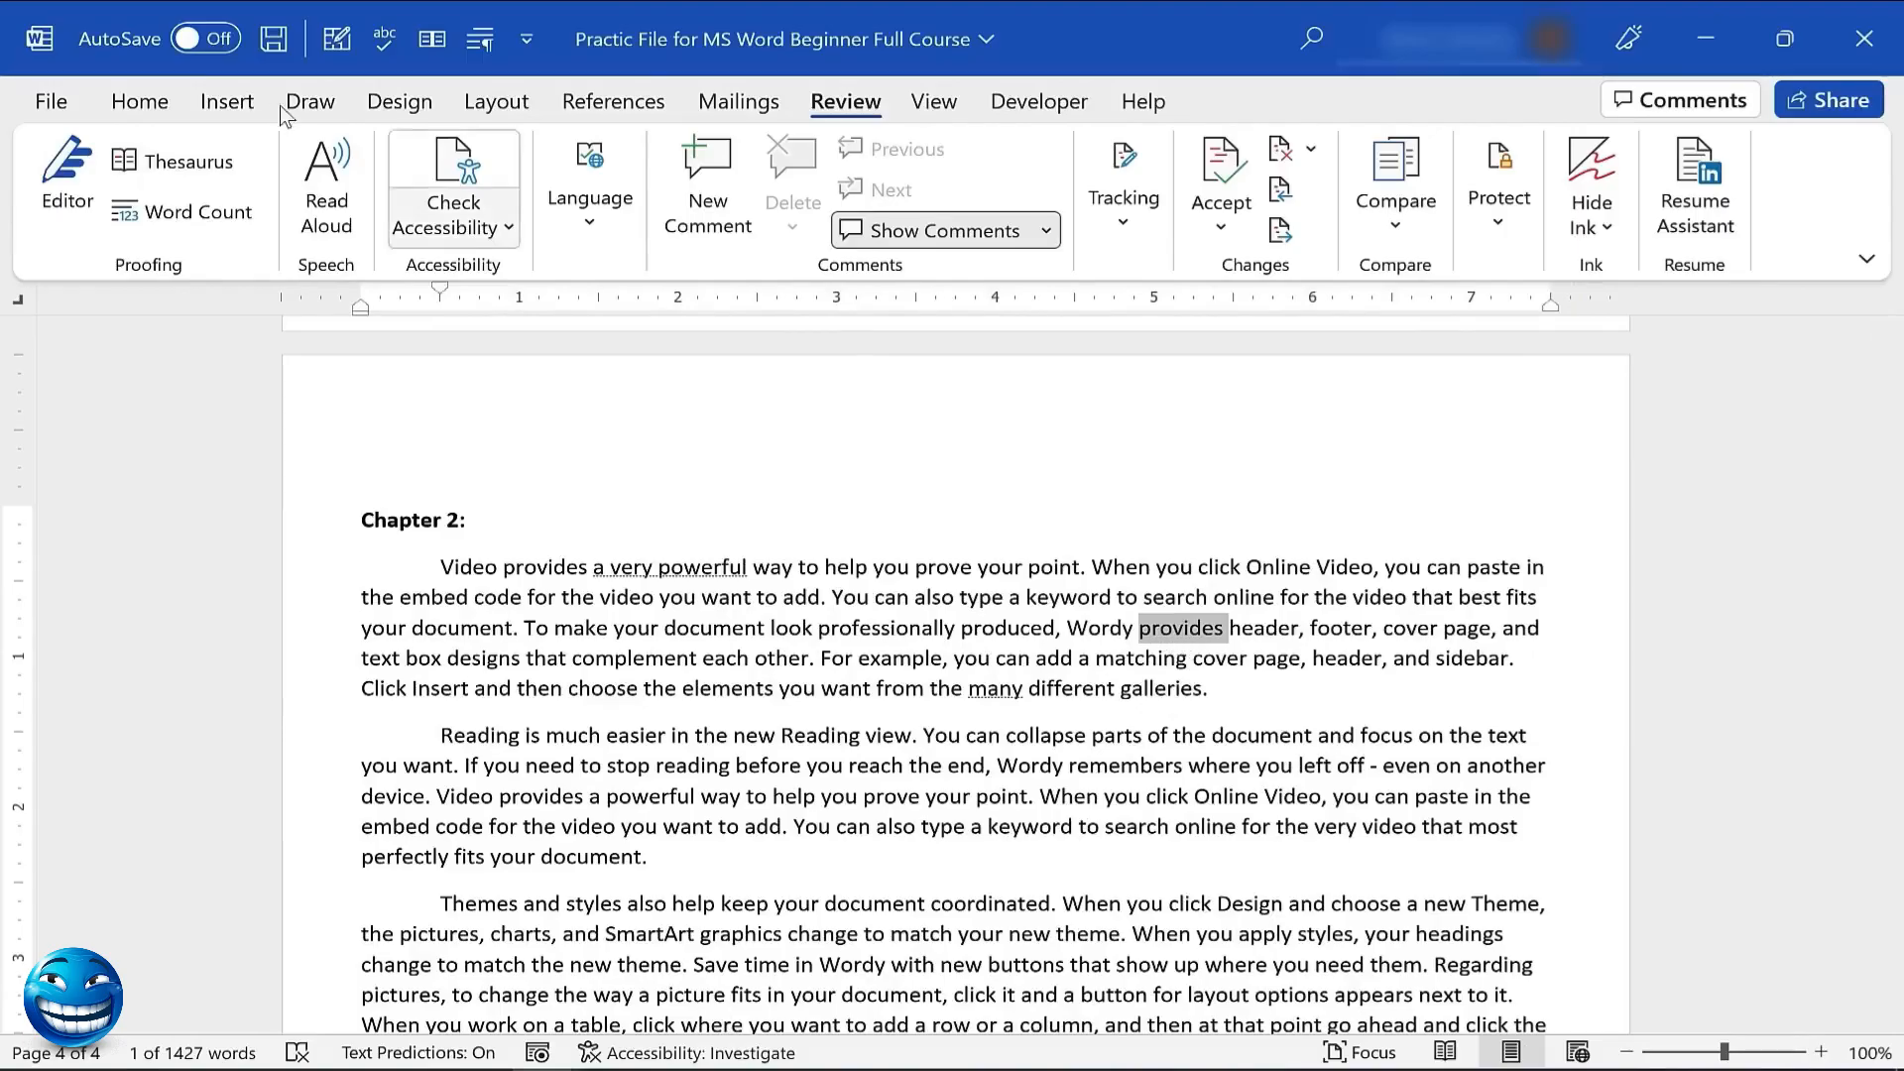
{"action": "left_click", "coordinate": [167, 160]}
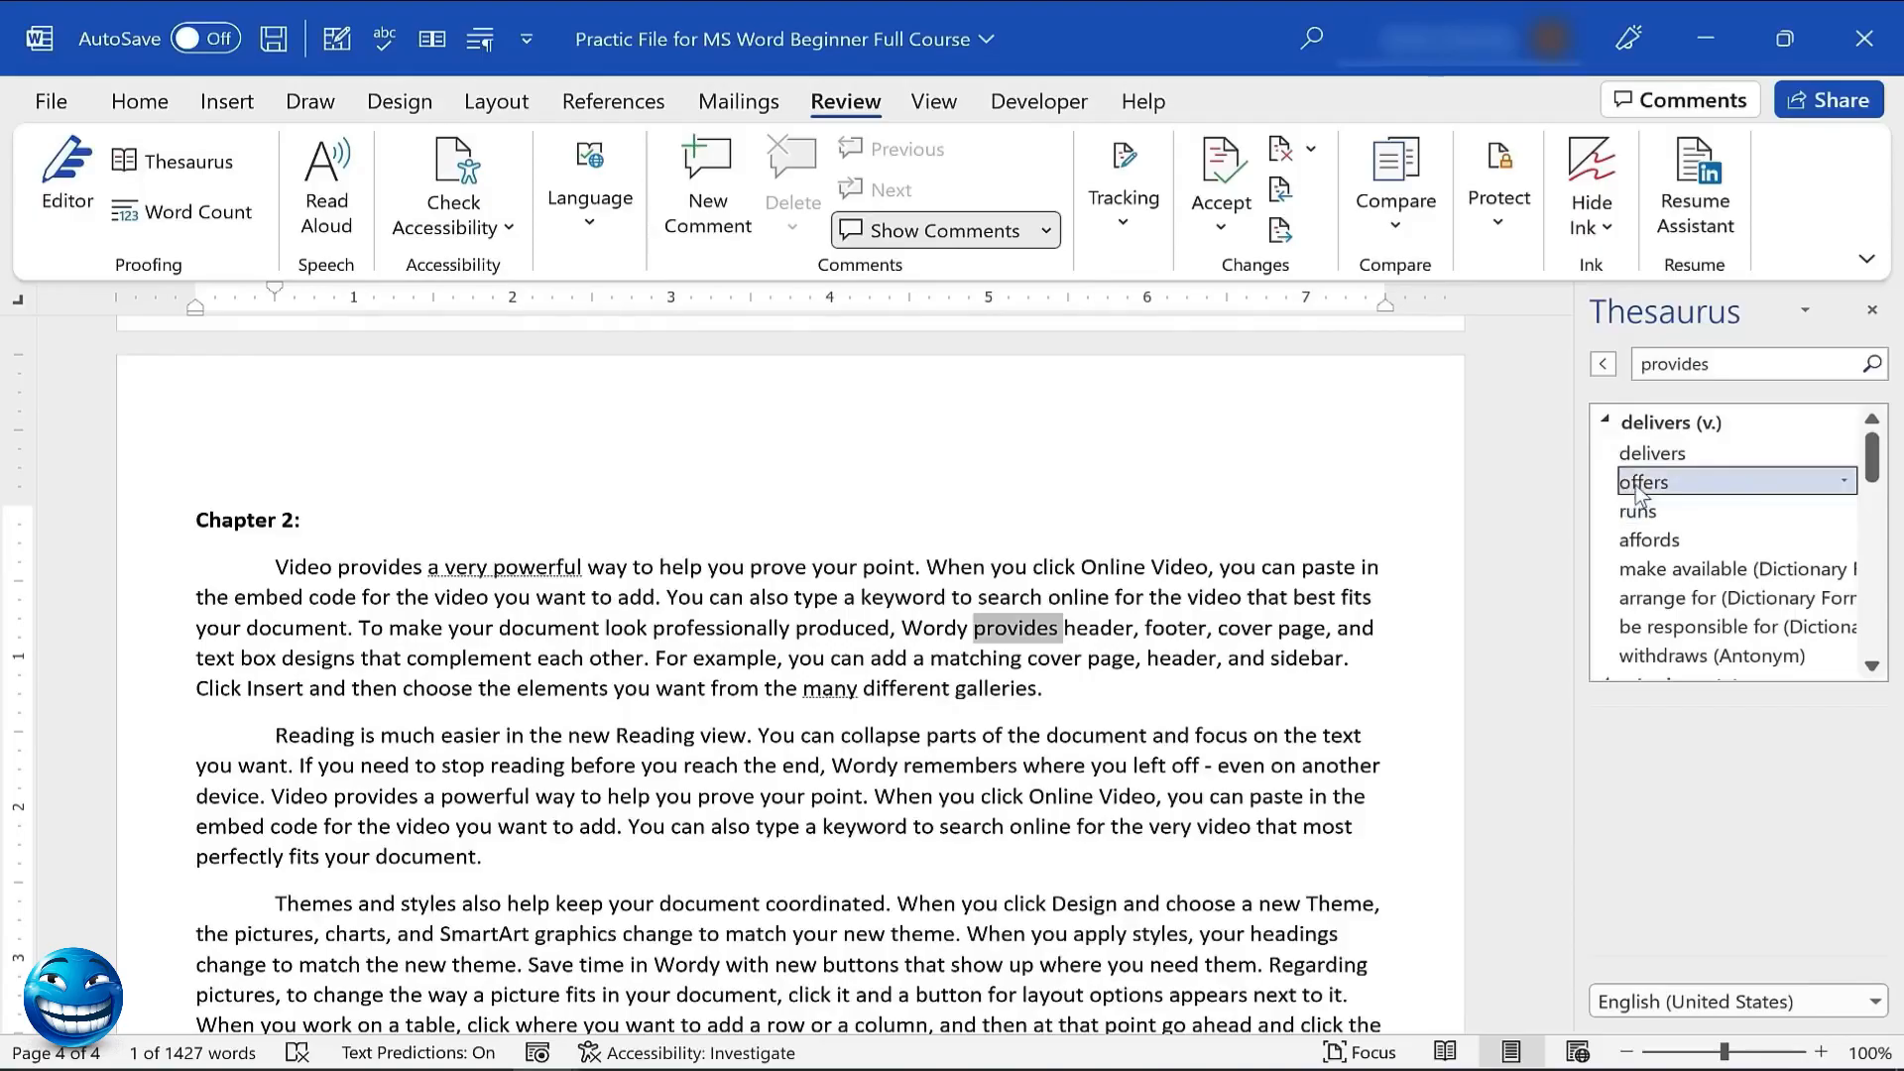
{"action": "left_click", "coordinate": [1847, 486]}
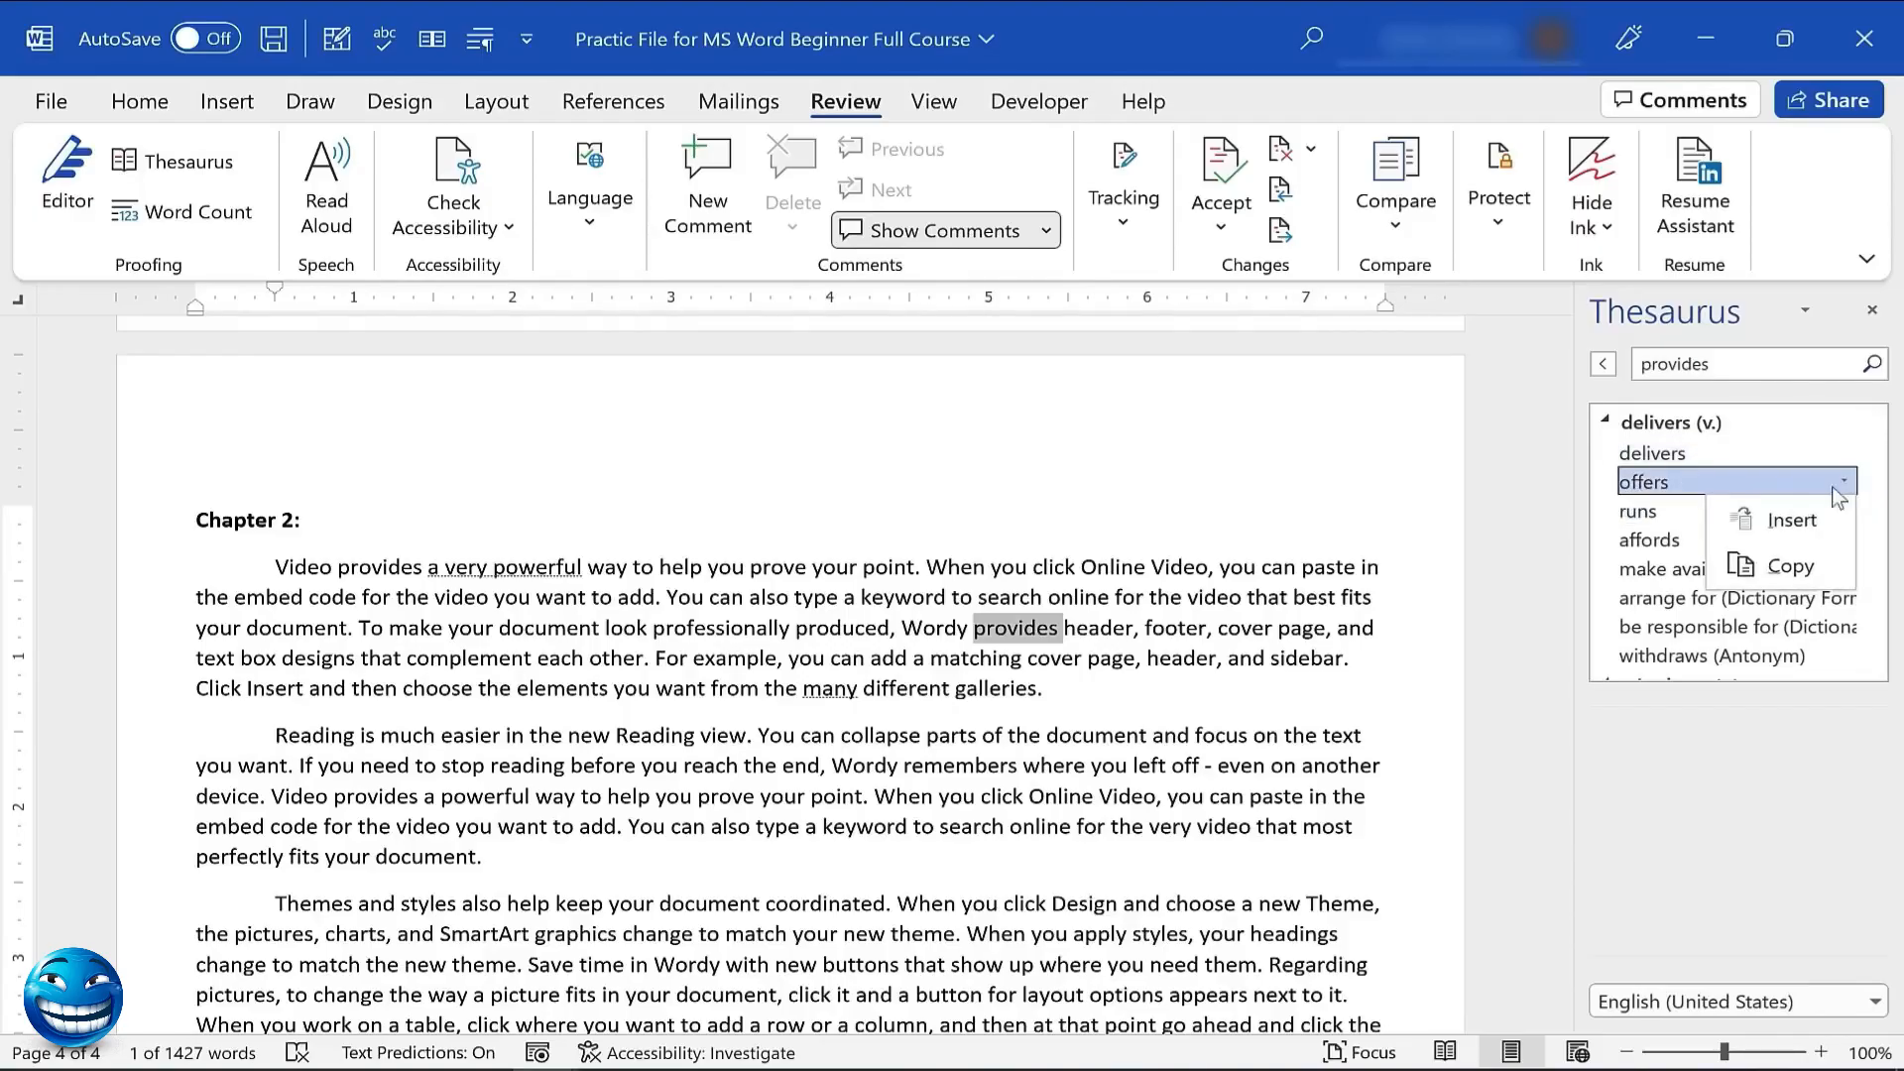
{"action": "left_click", "coordinate": [1800, 510]}
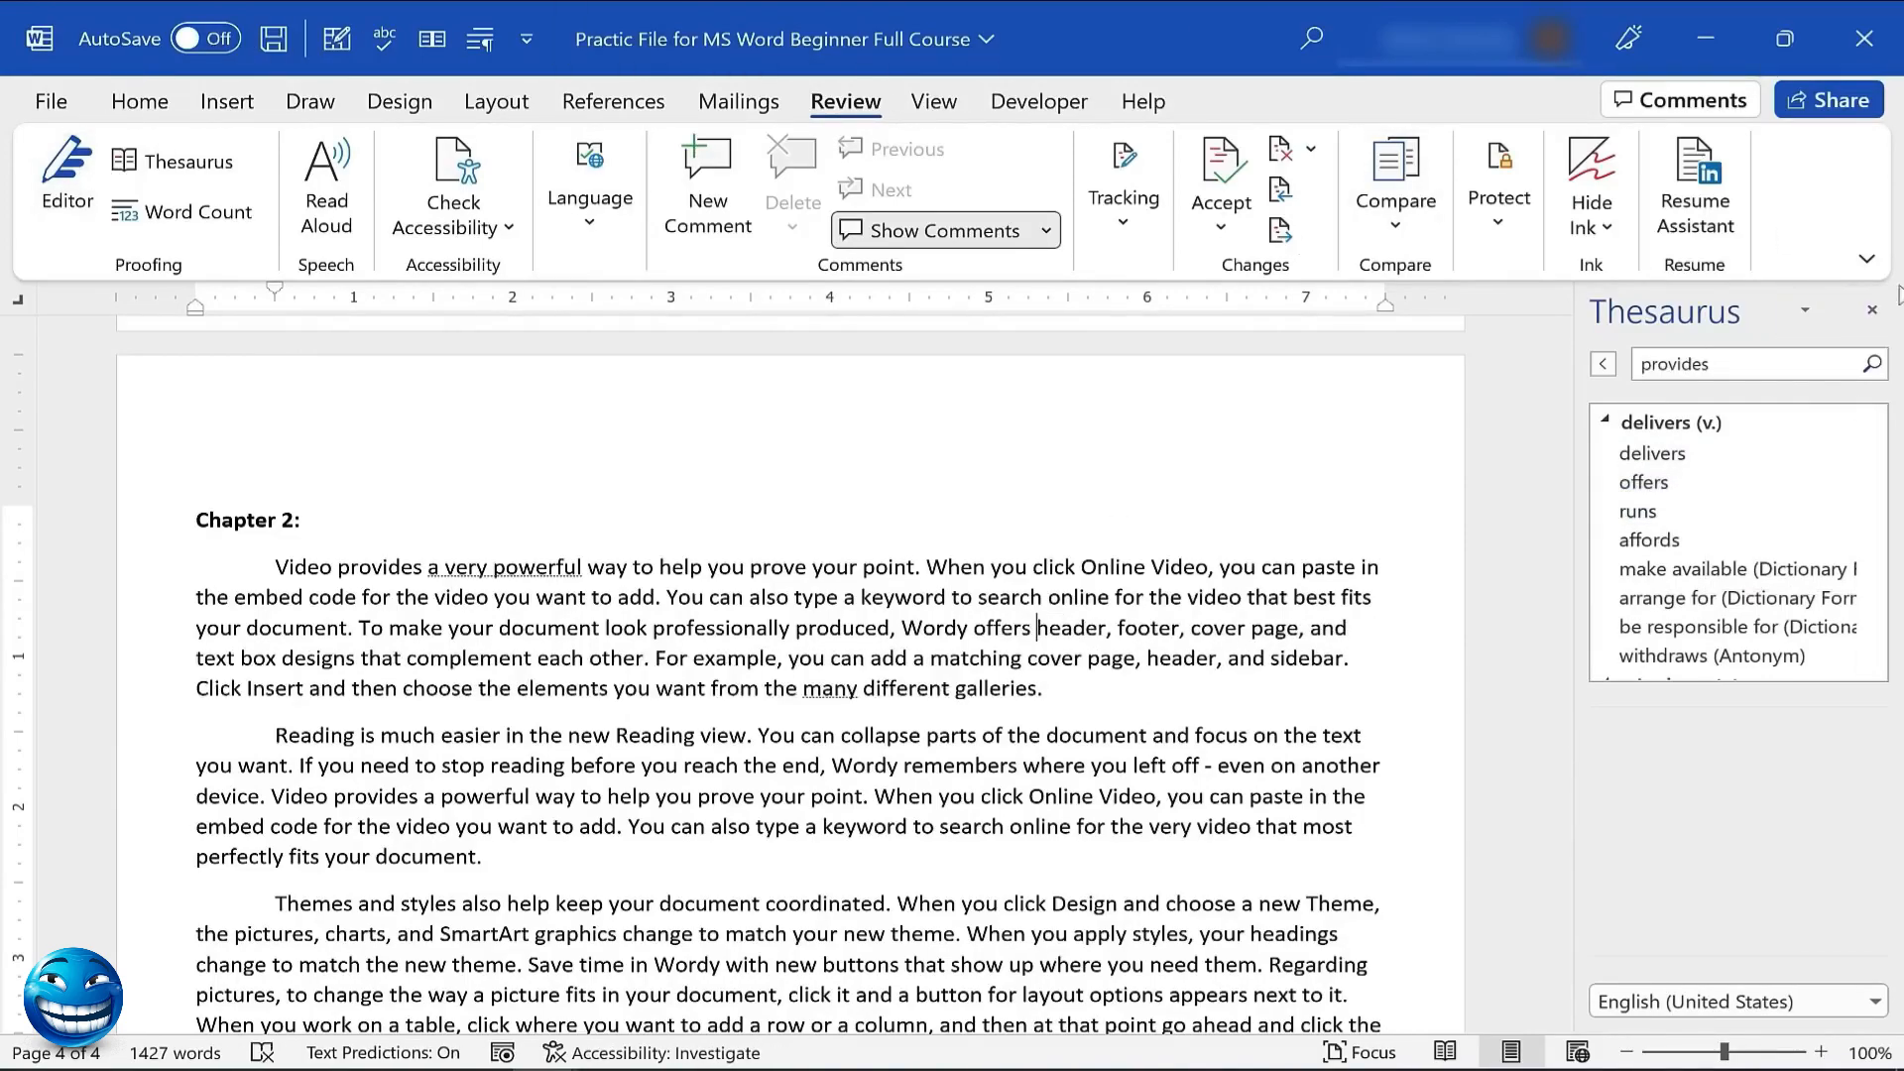
{"action": "left_click", "coordinate": [1870, 311]}
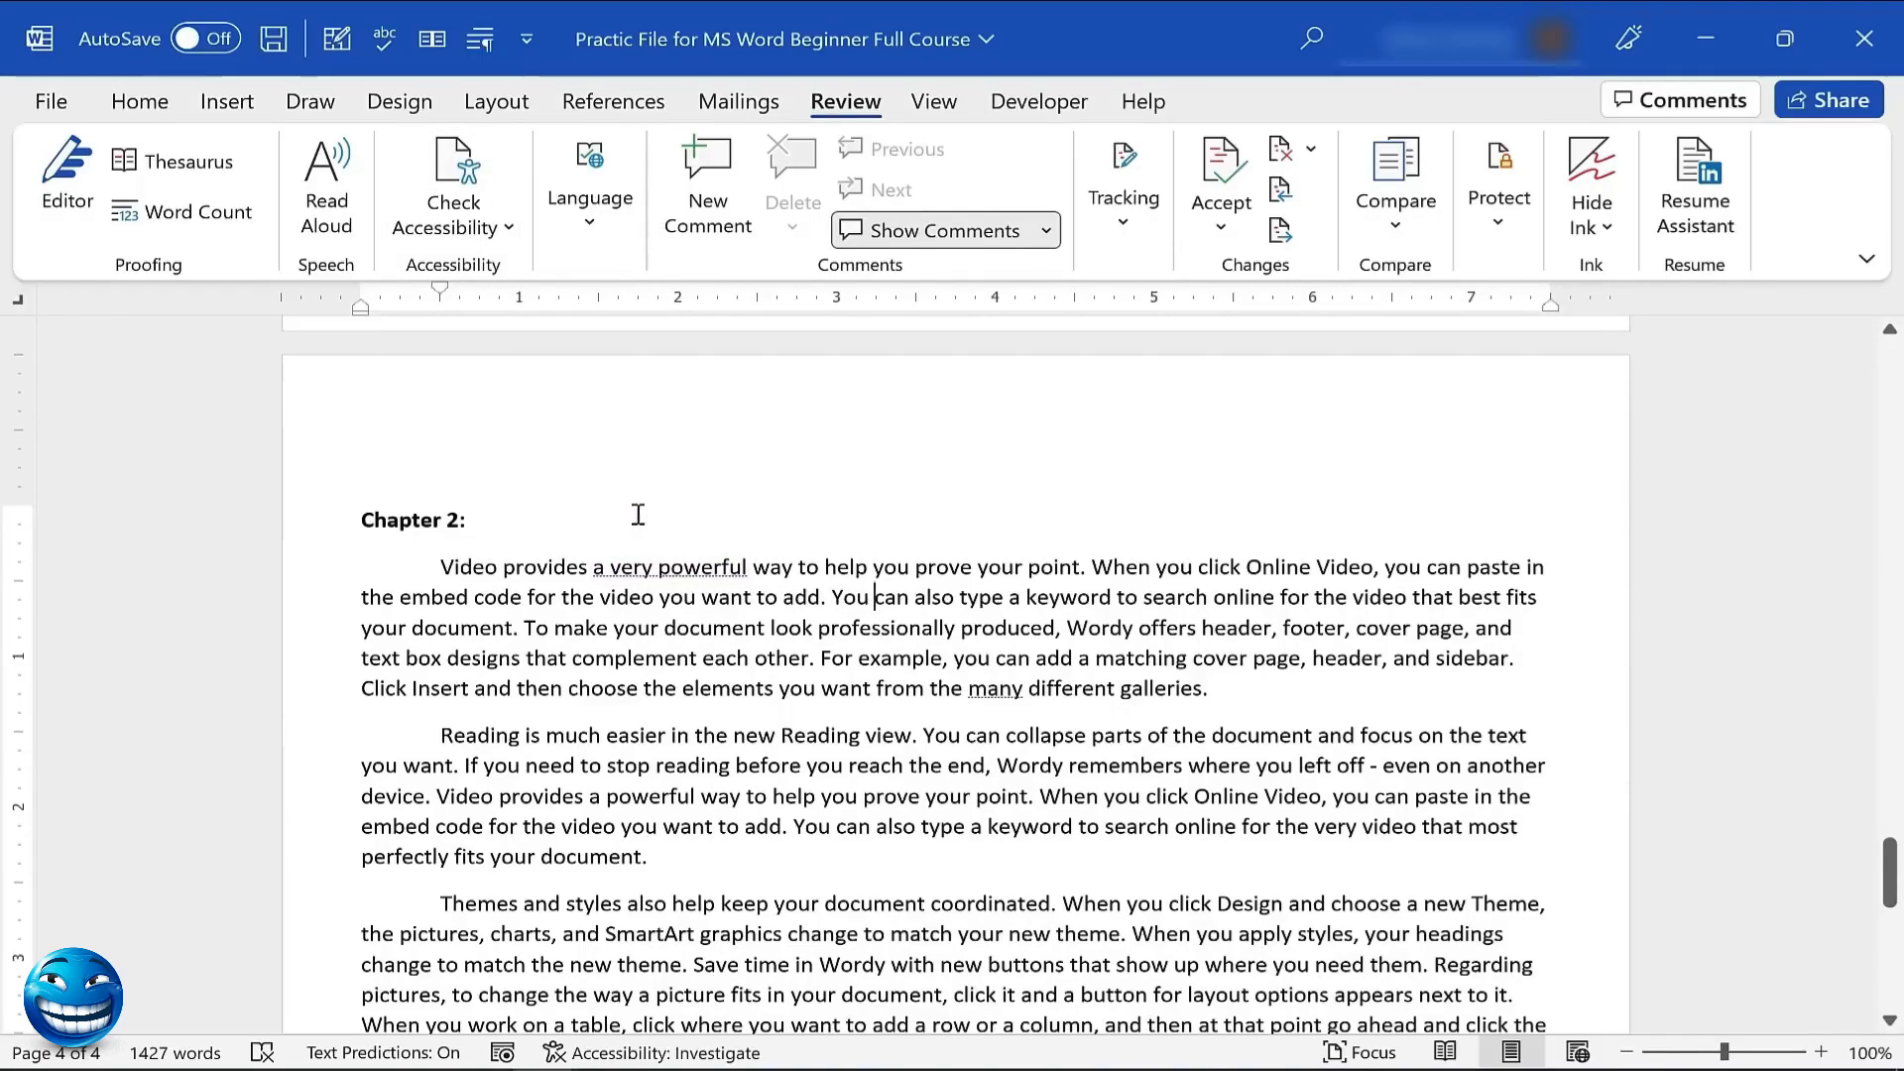
Add a new paragraph directly below the "Chapter 2:" heading and enter the misspelled word "teh" for AutoCorrect to fix
{"action": "left_click", "coordinate": [441, 567]}
{"action": "key", "text": "Return"}
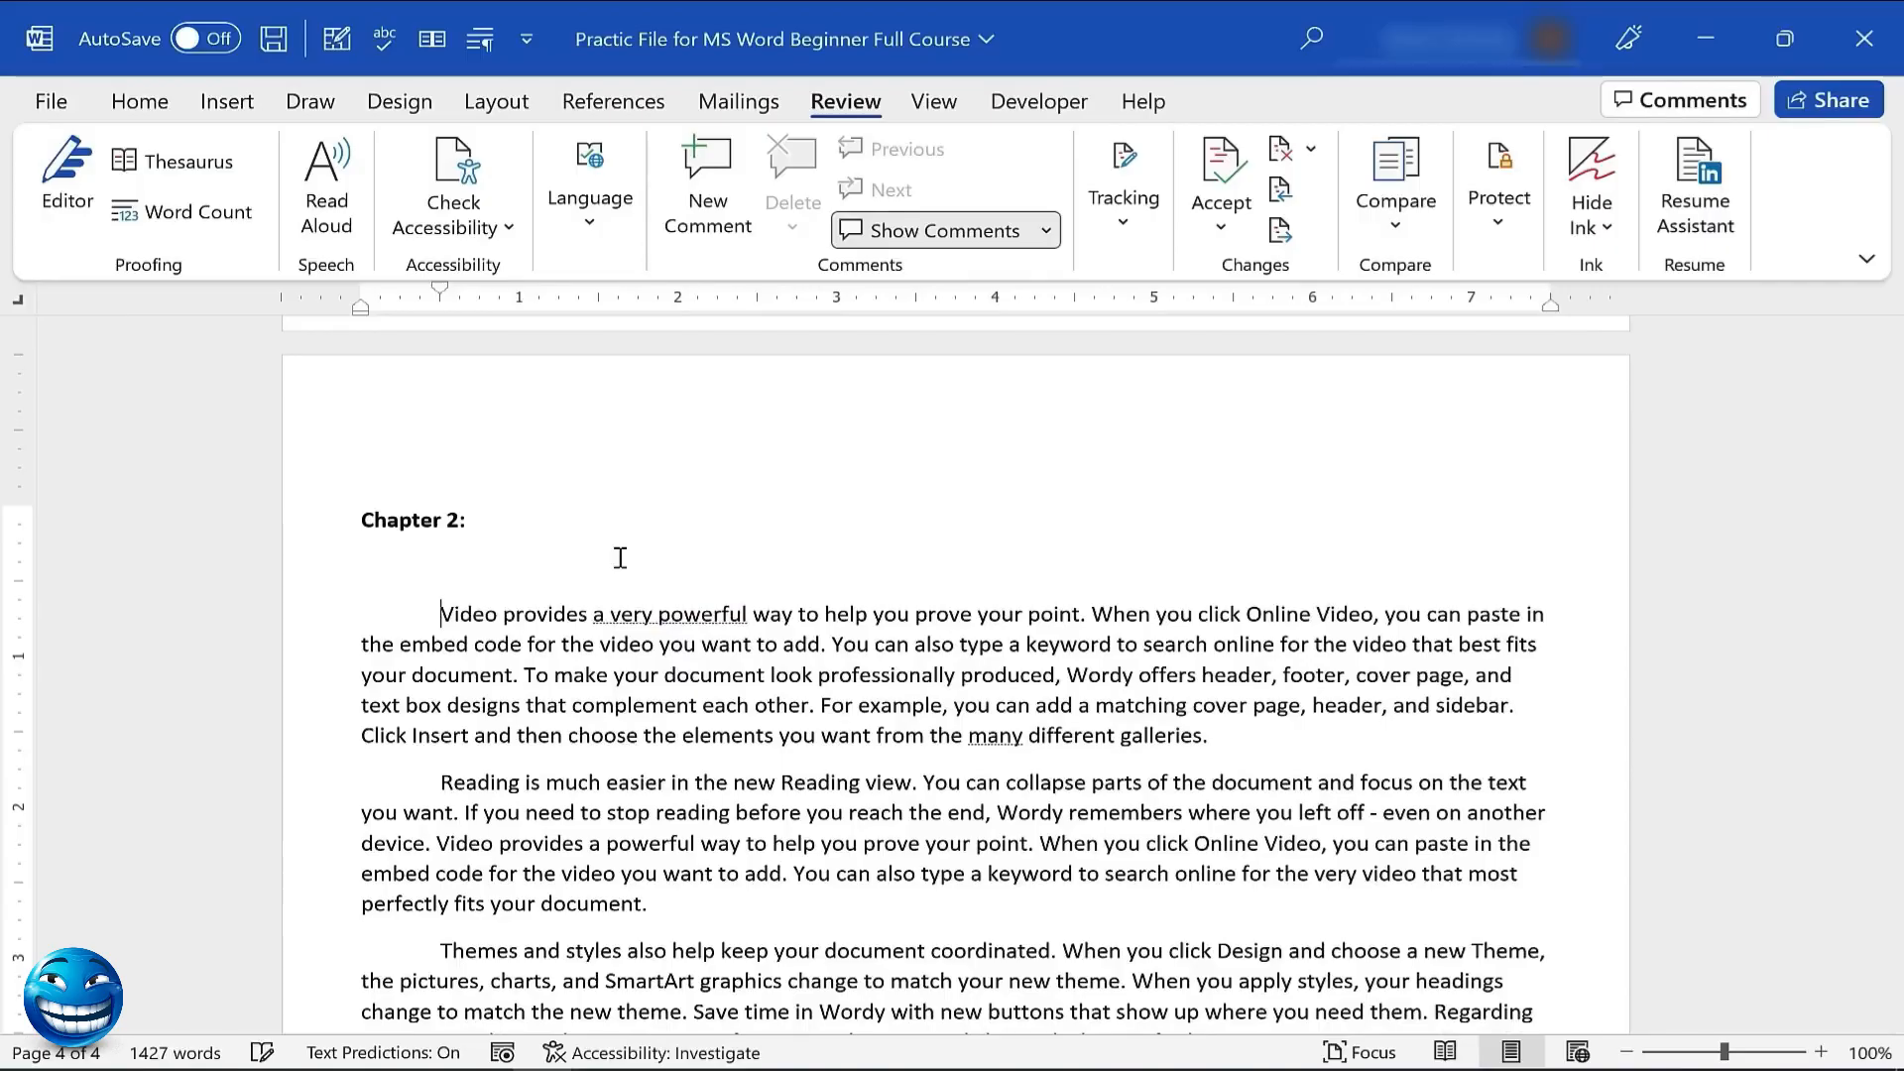
{"action": "type", "text": "teh"}
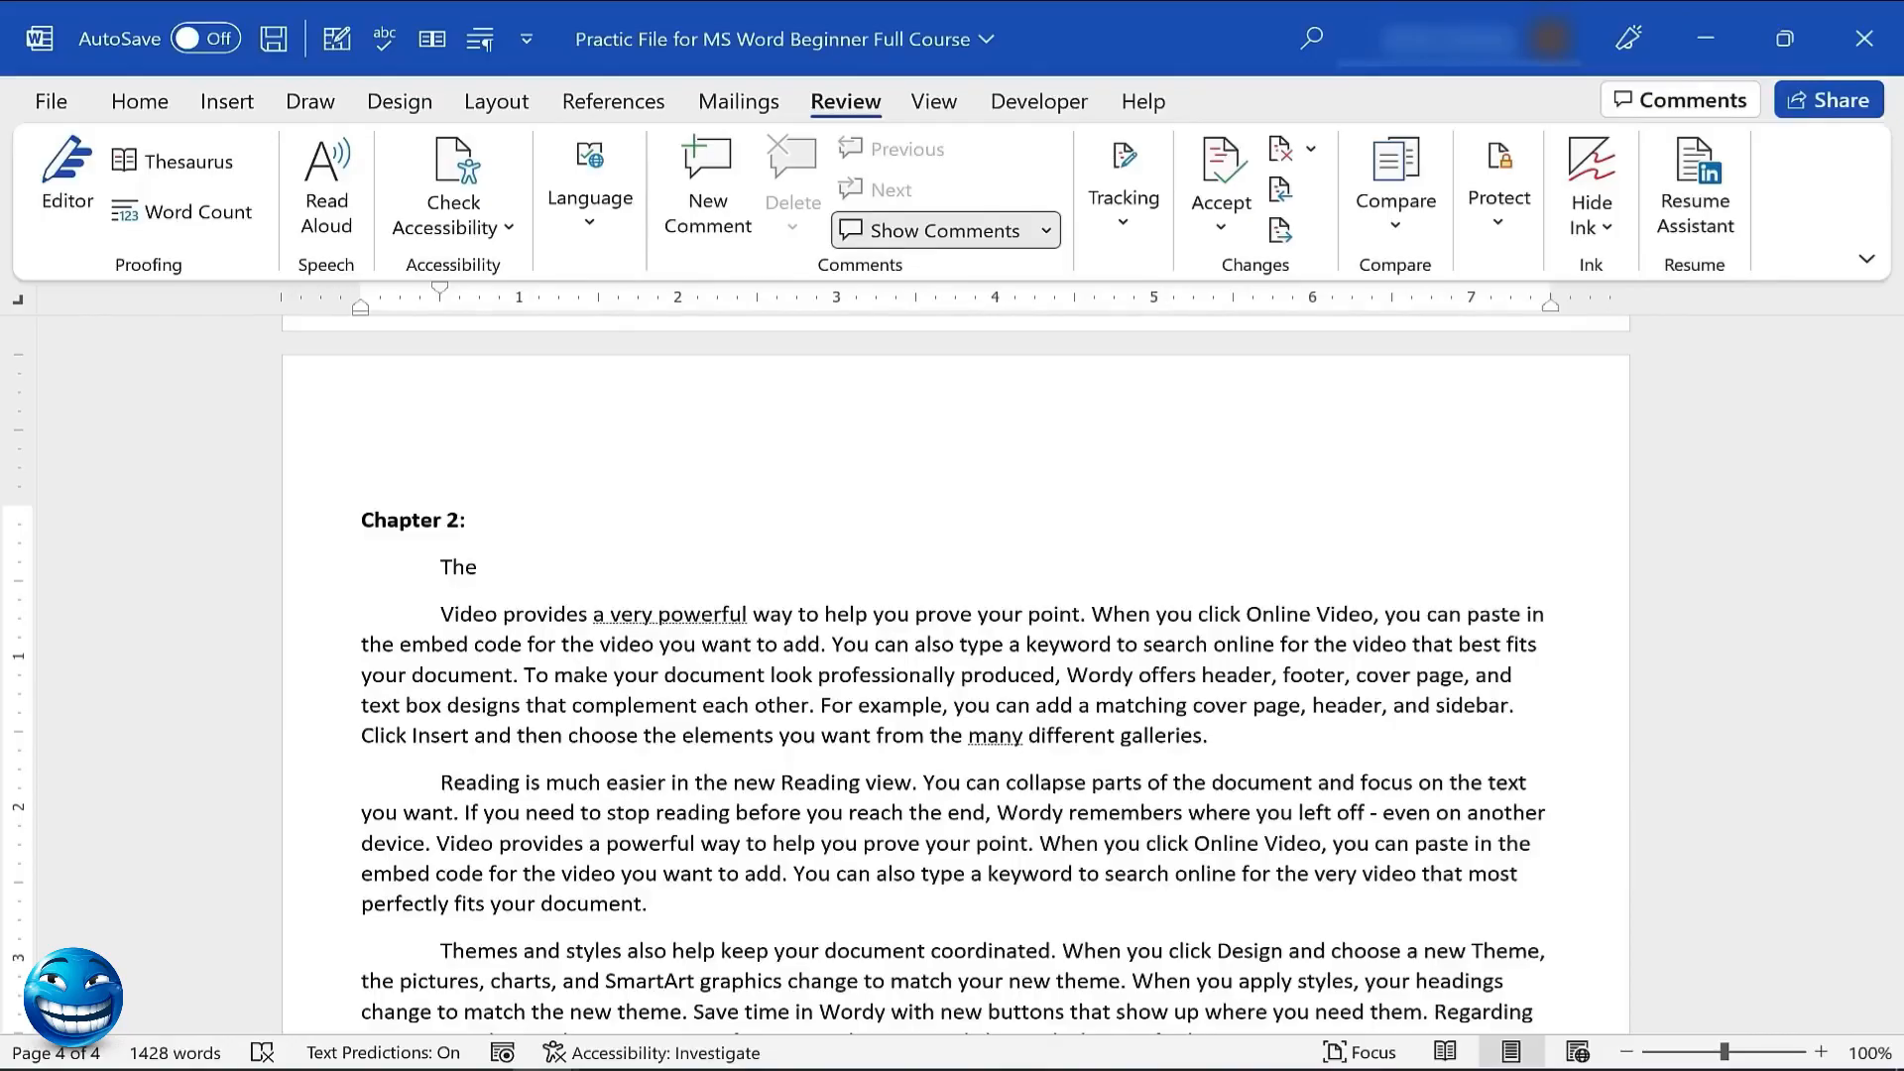
{"action": "double_click", "coordinate": [620, 562]}
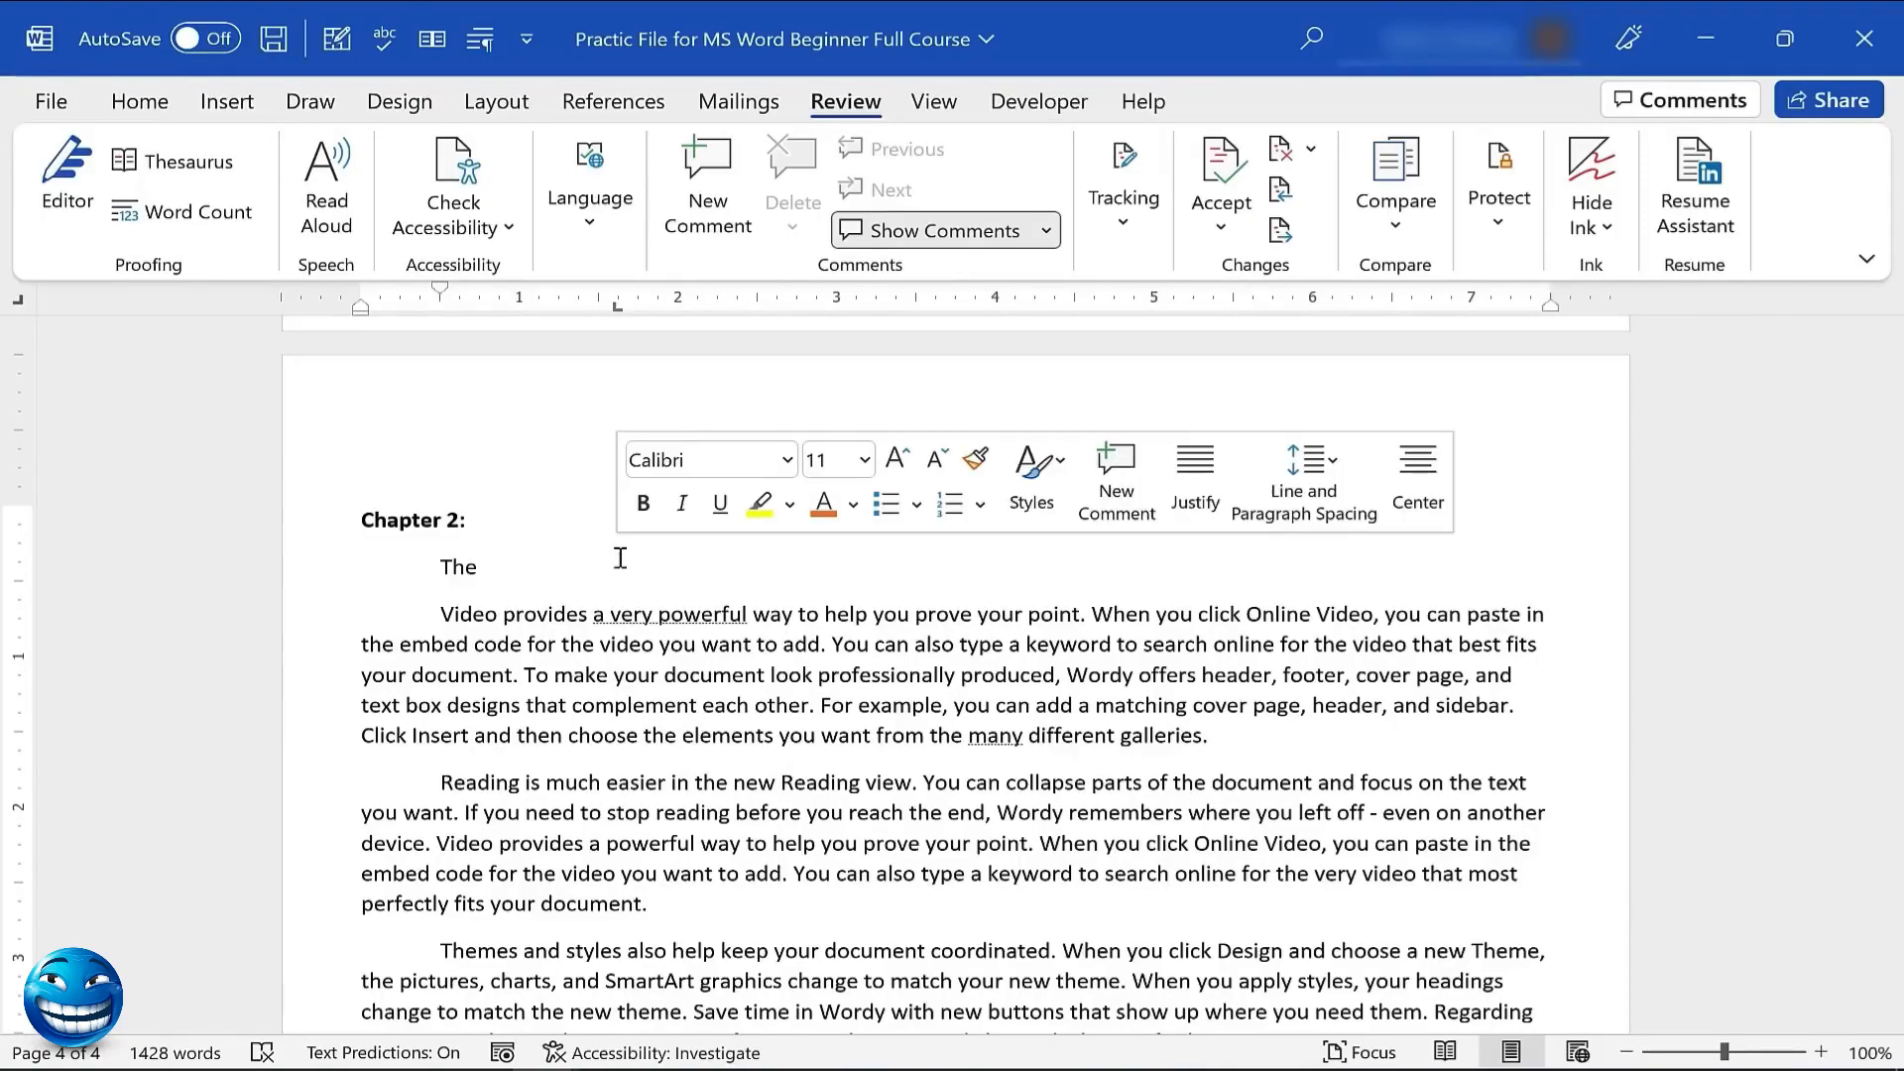
{"action": "left_click", "coordinate": [530, 566]}
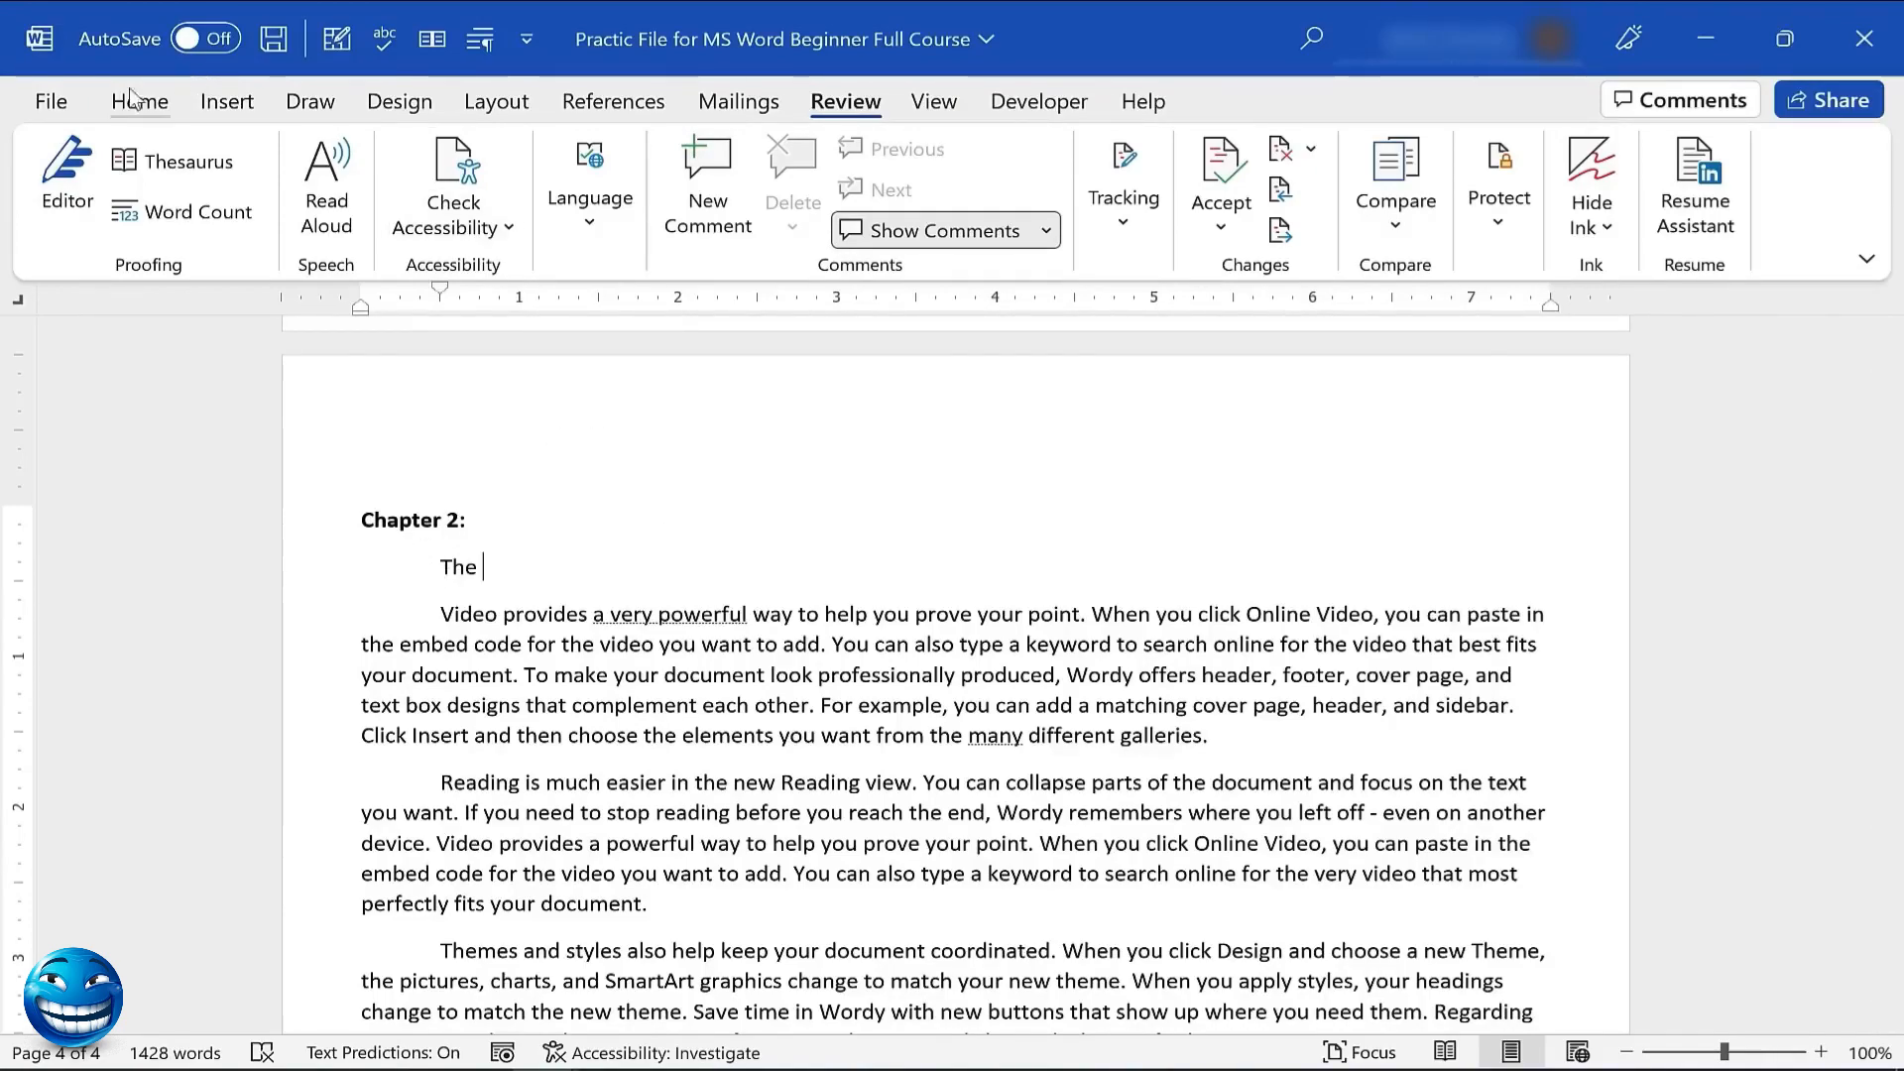
Open the AutoCorrect options in Word's proofing settings and examine the replacement entries for "abouta", "aboutthe" and "accesories"
{"action": "left_click", "coordinate": [44, 99]}
{"action": "left_click", "coordinate": [69, 990]}
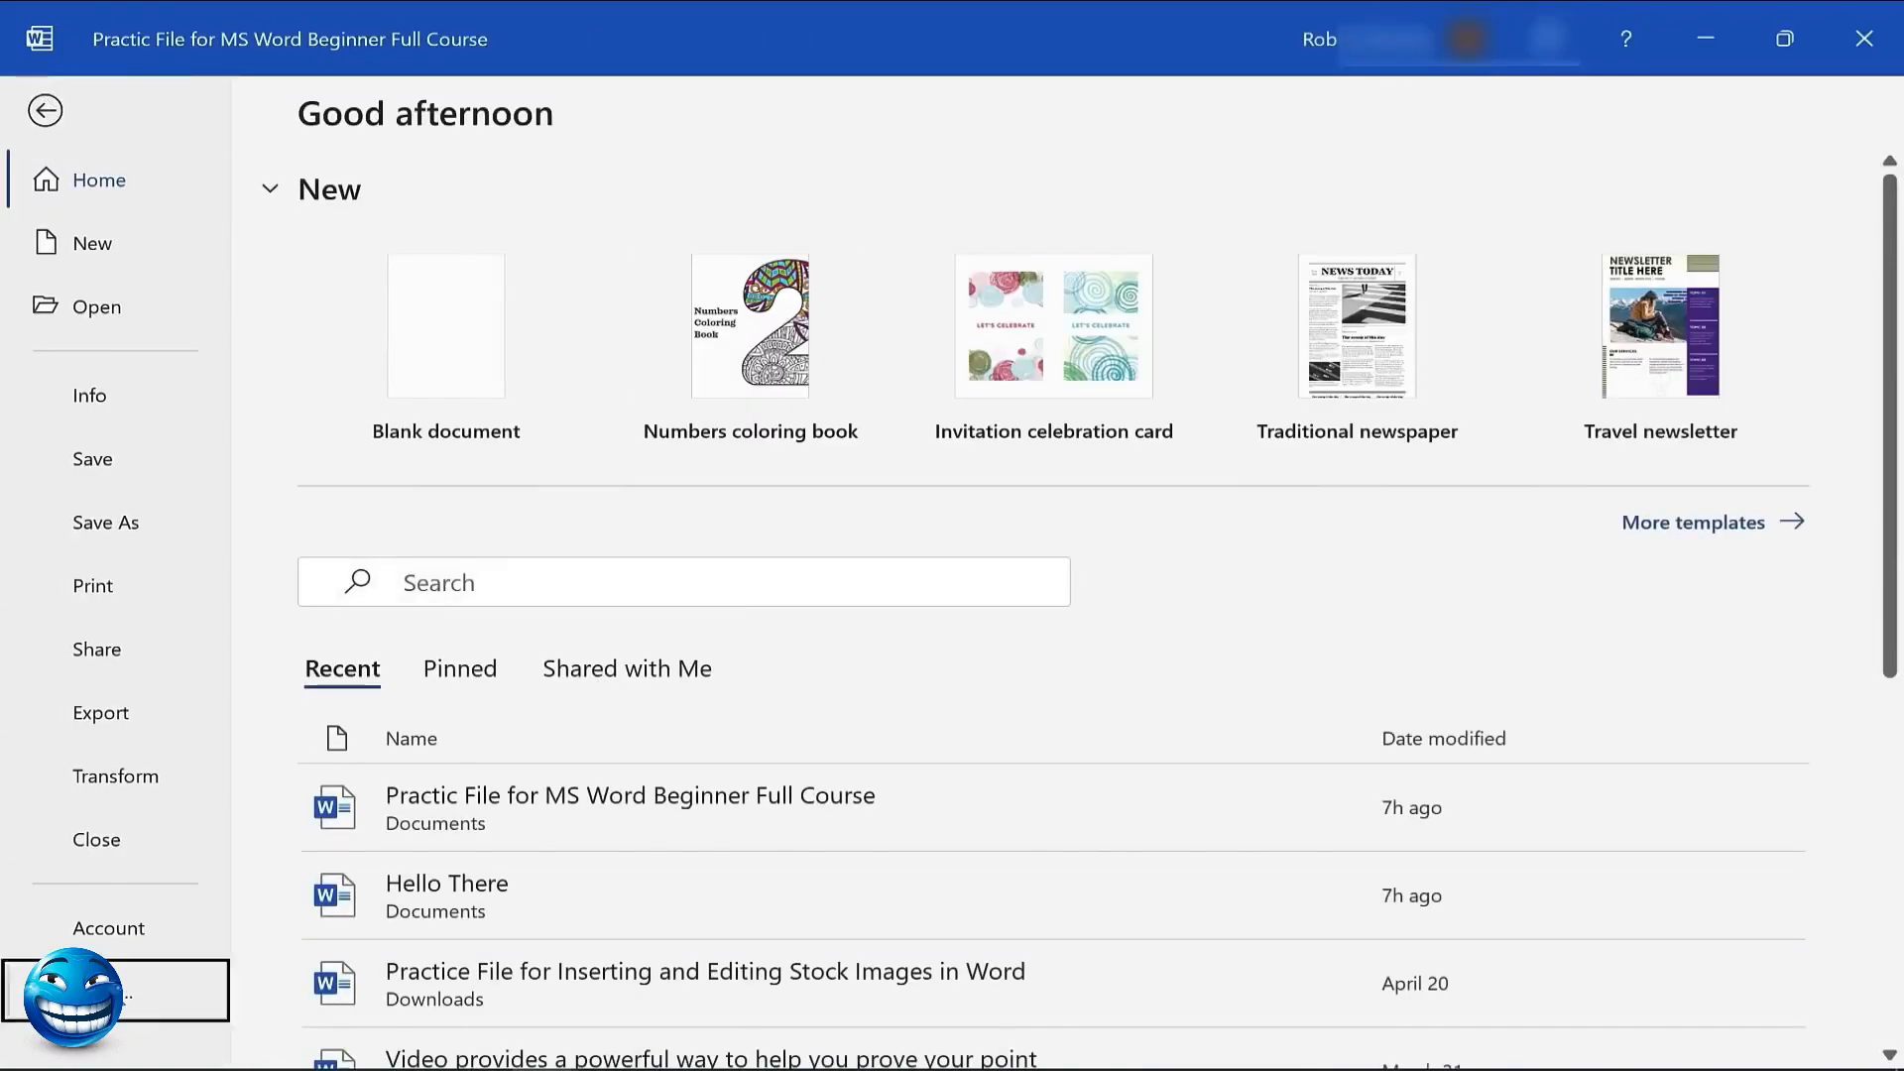
{"action": "left_click", "coordinate": [326, 987]}
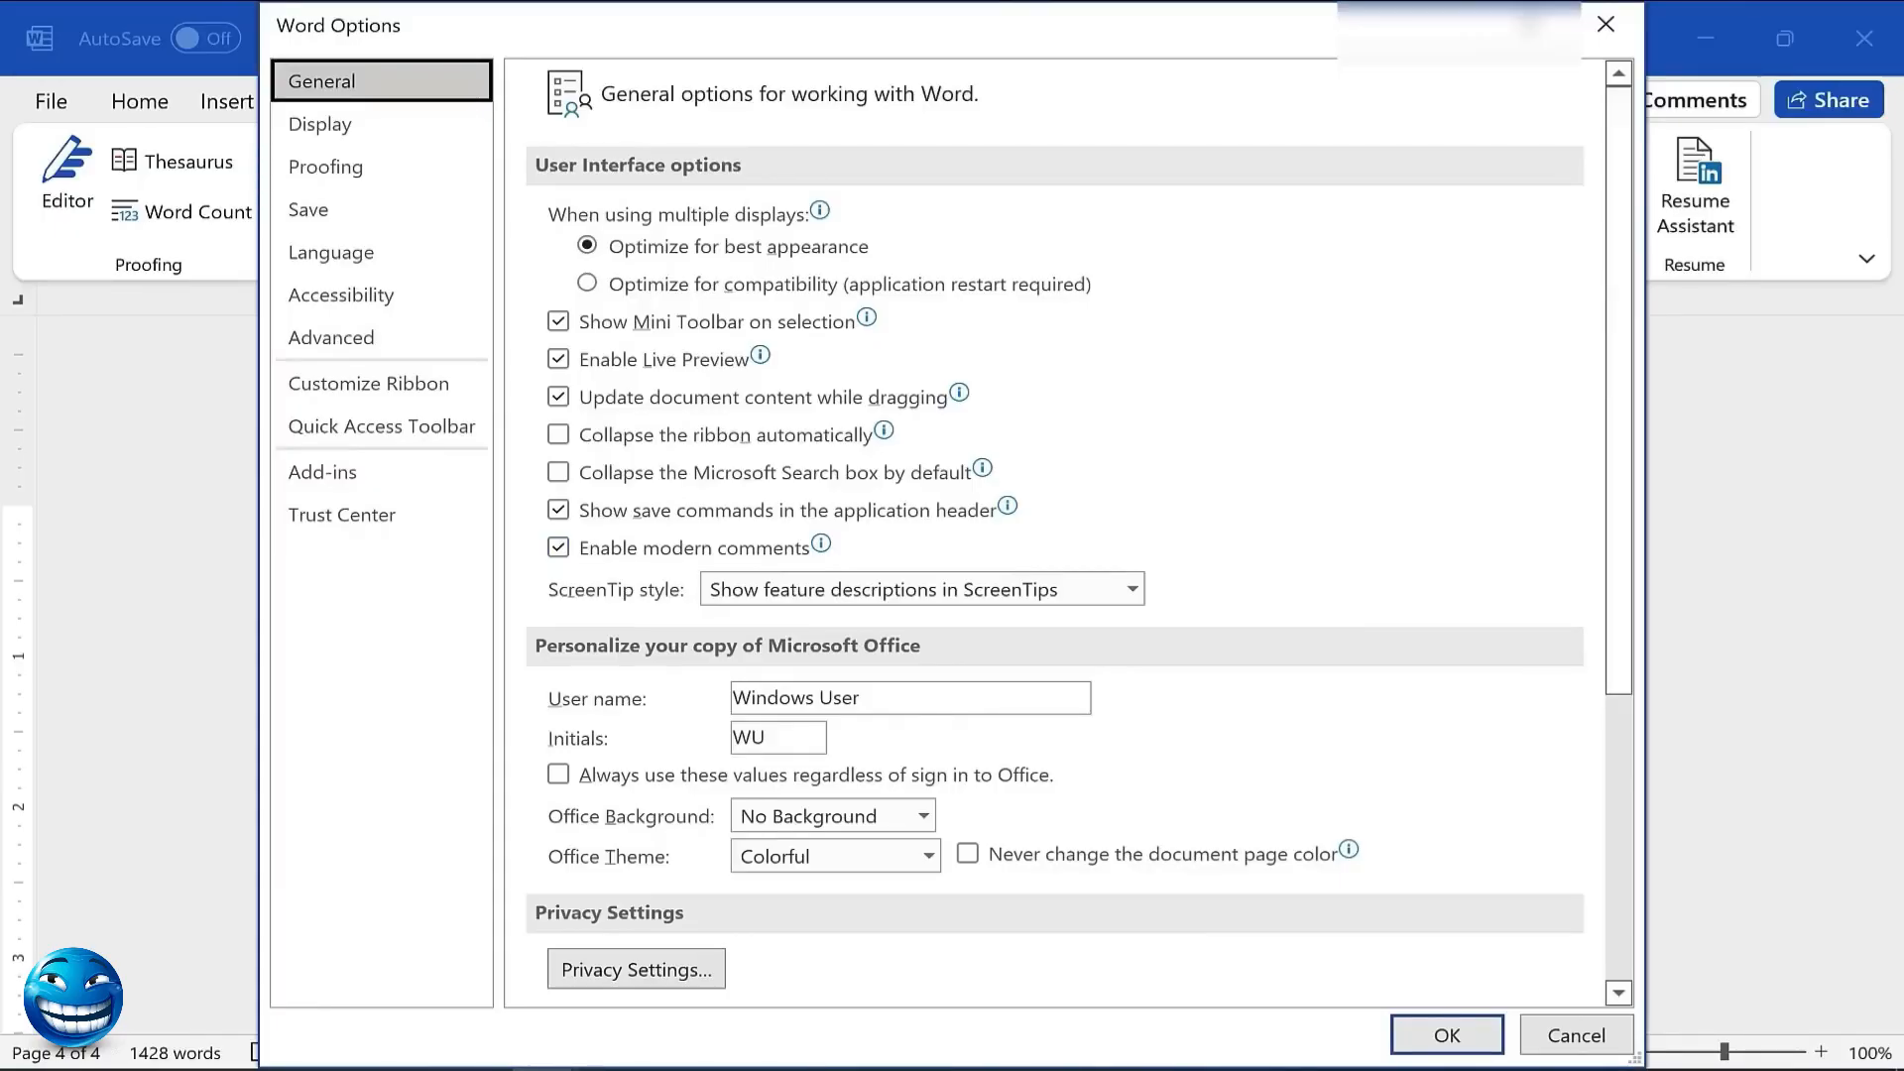
{"action": "left_click", "coordinate": [320, 182]}
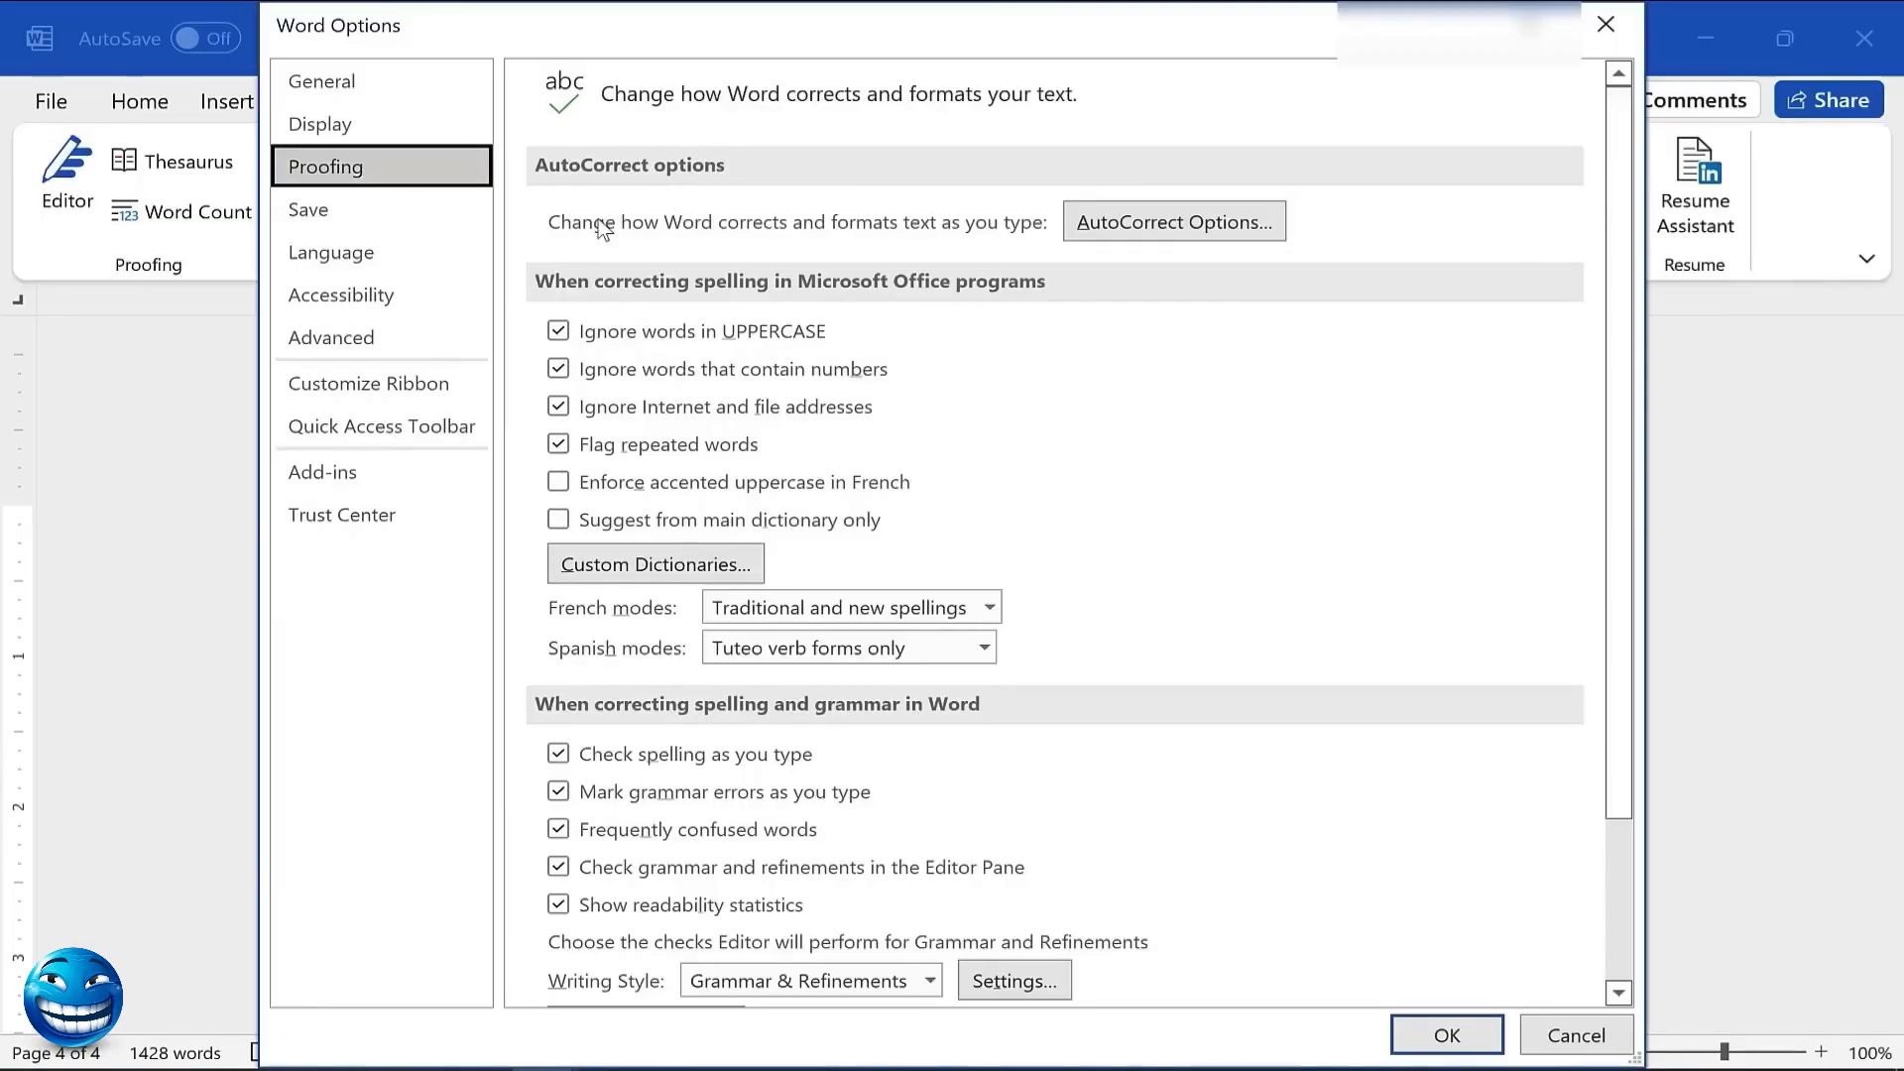
{"action": "left_click", "coordinate": [1170, 222]}
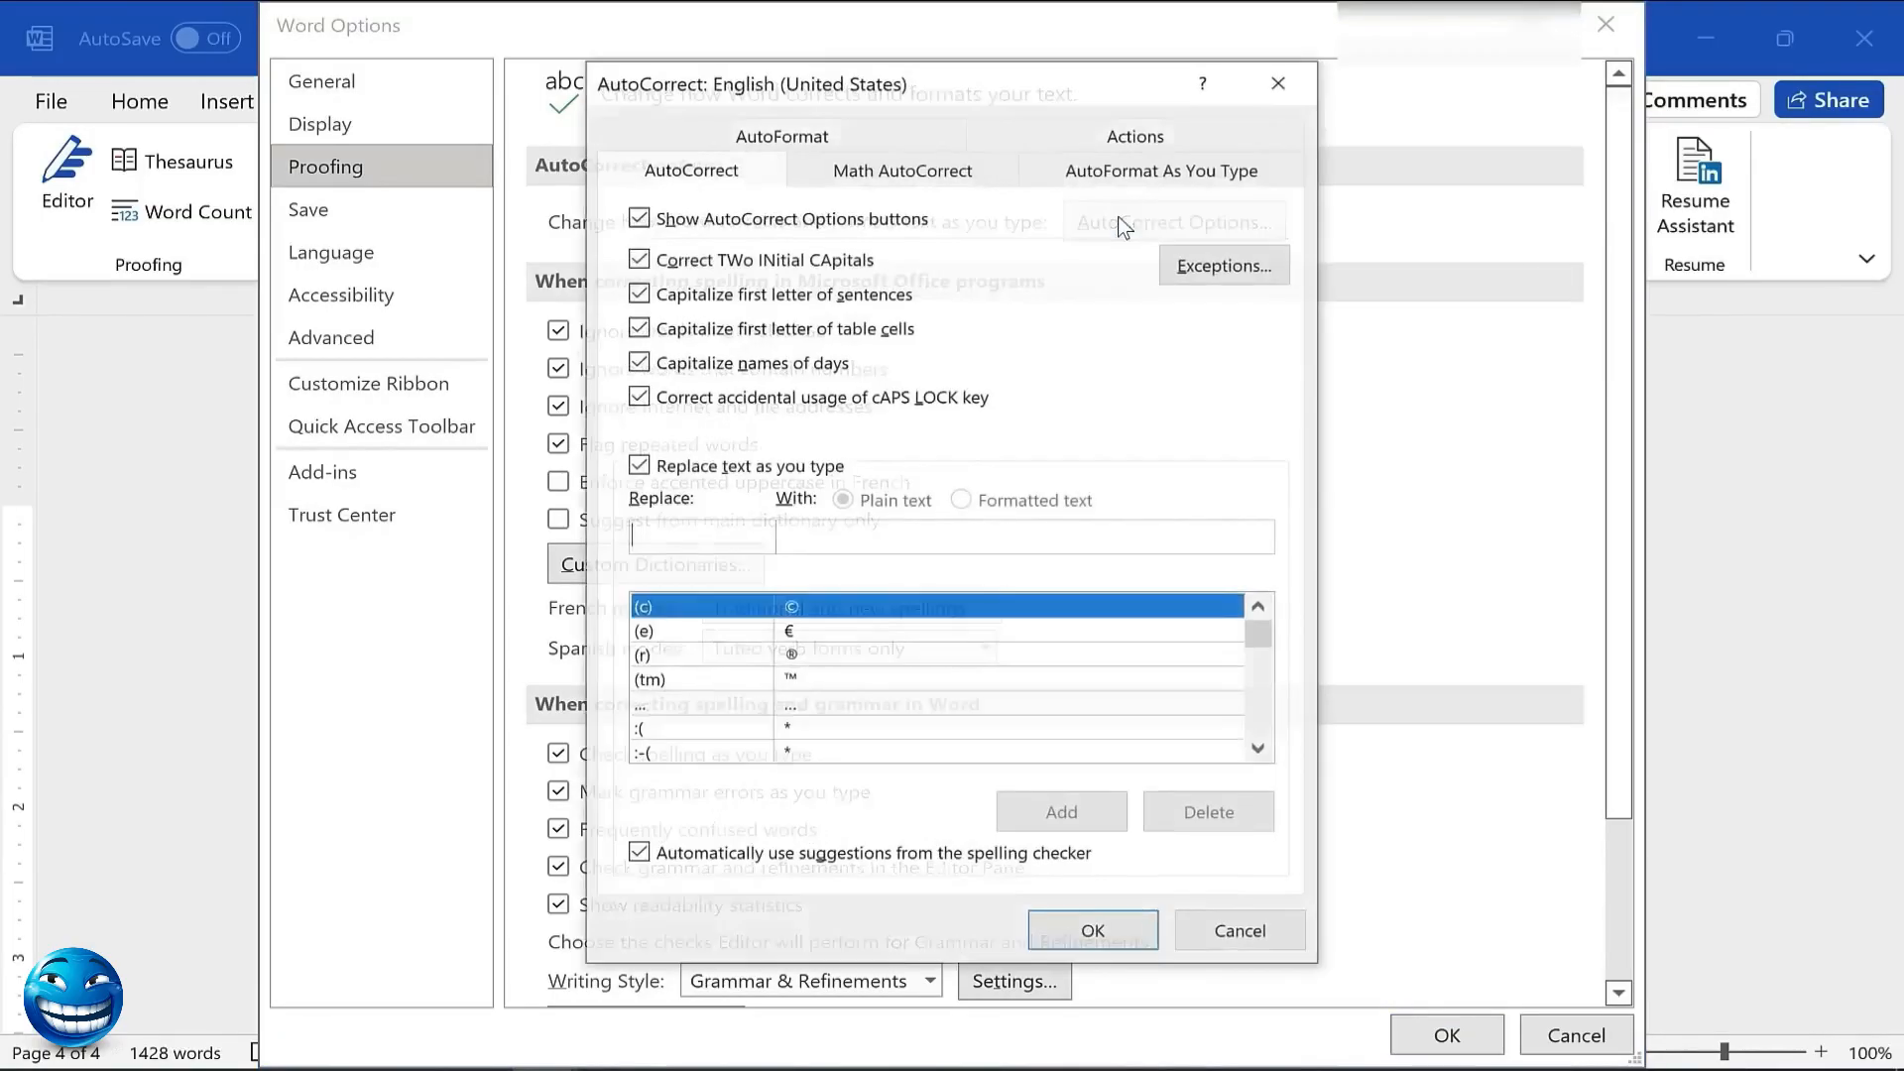
{"action": "scroll", "coordinate": [698, 649], "scroll_direction": "down", "scroll_amount": 6}
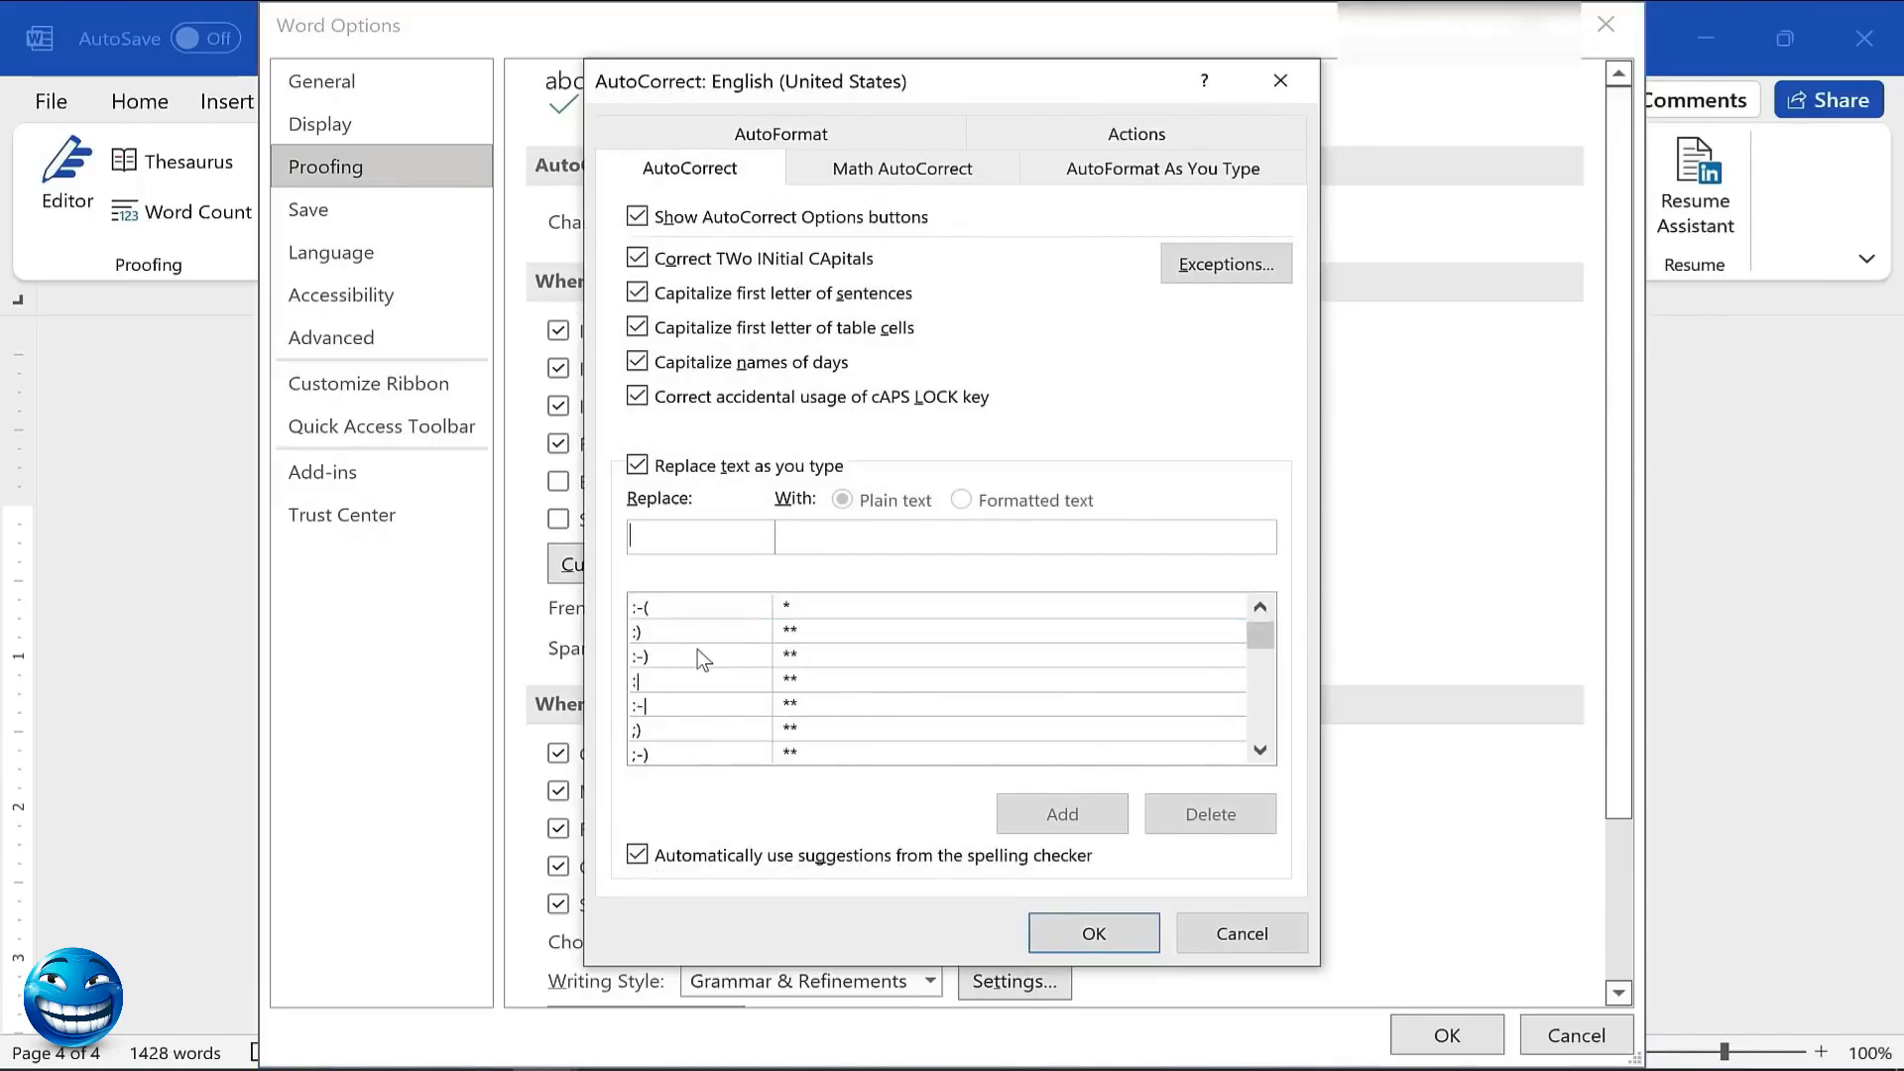
{"action": "left_click", "coordinate": [659, 660]}
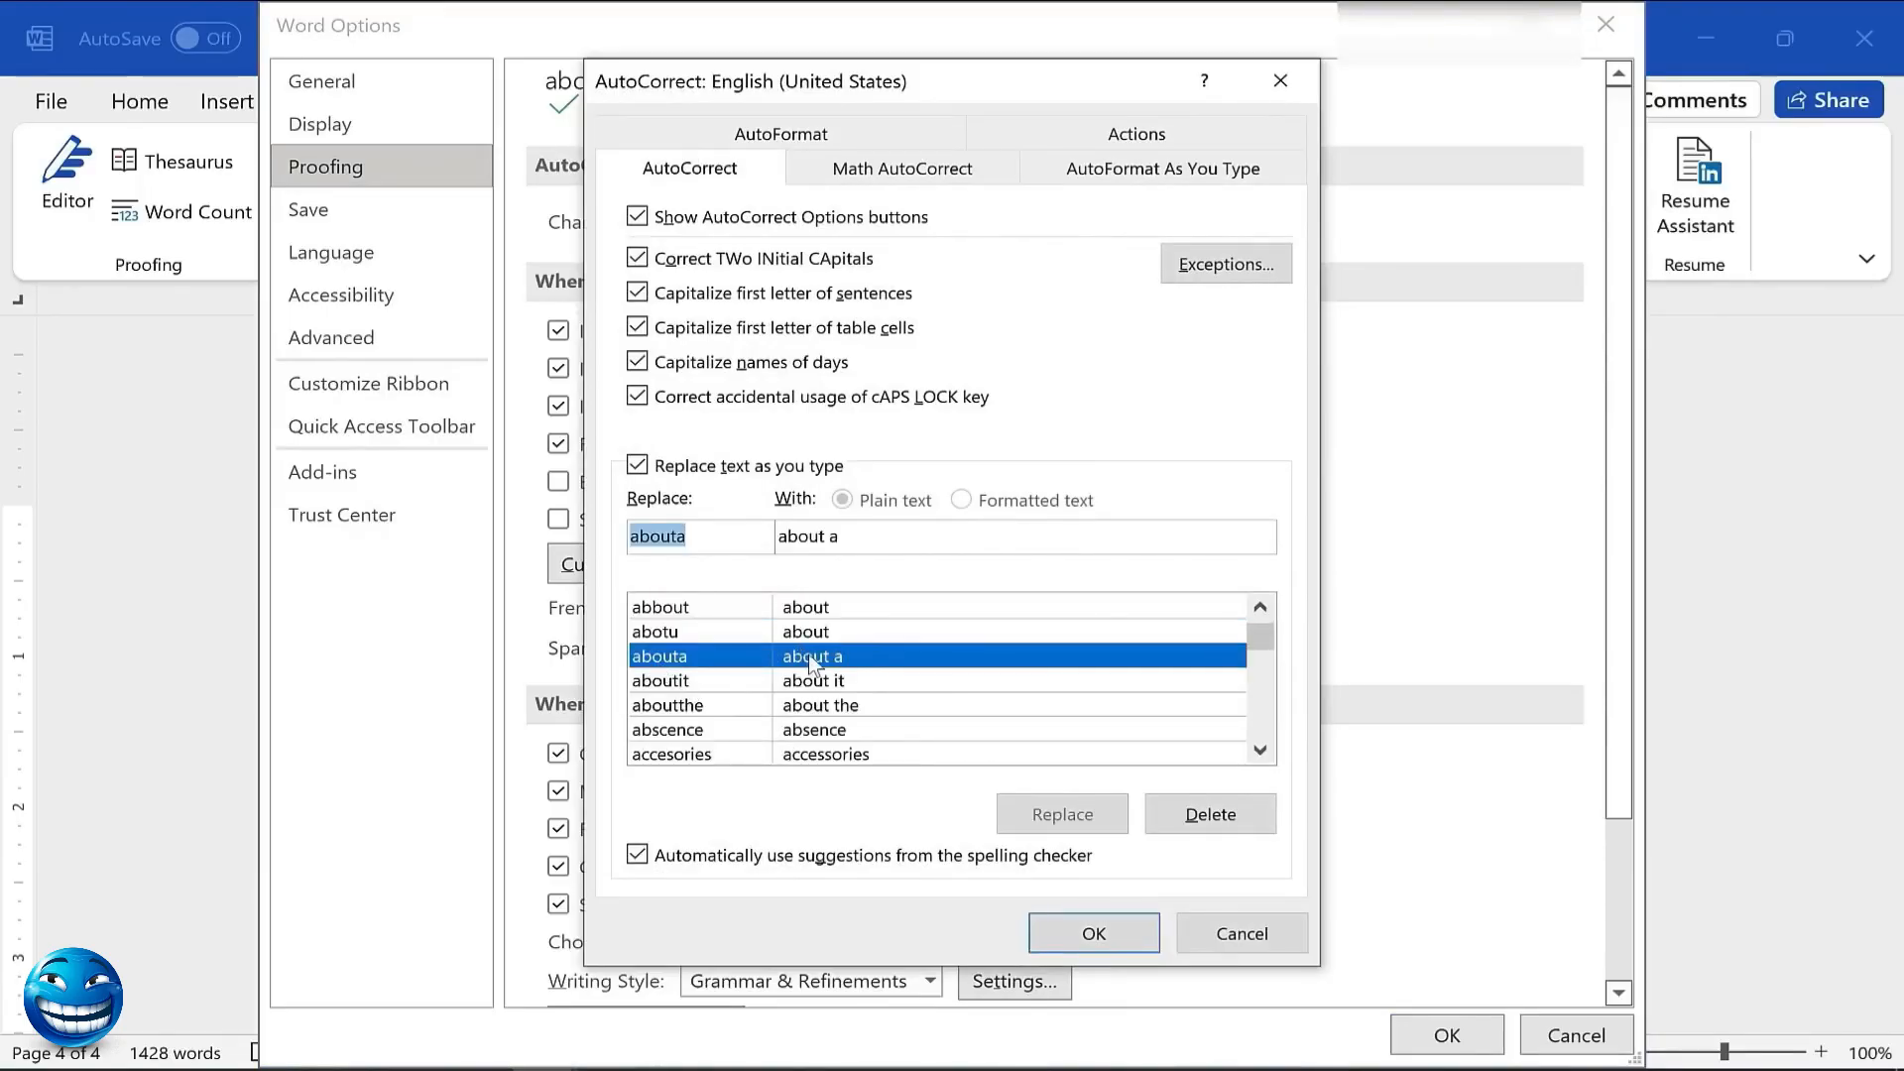
{"action": "left_click", "coordinate": [646, 706]}
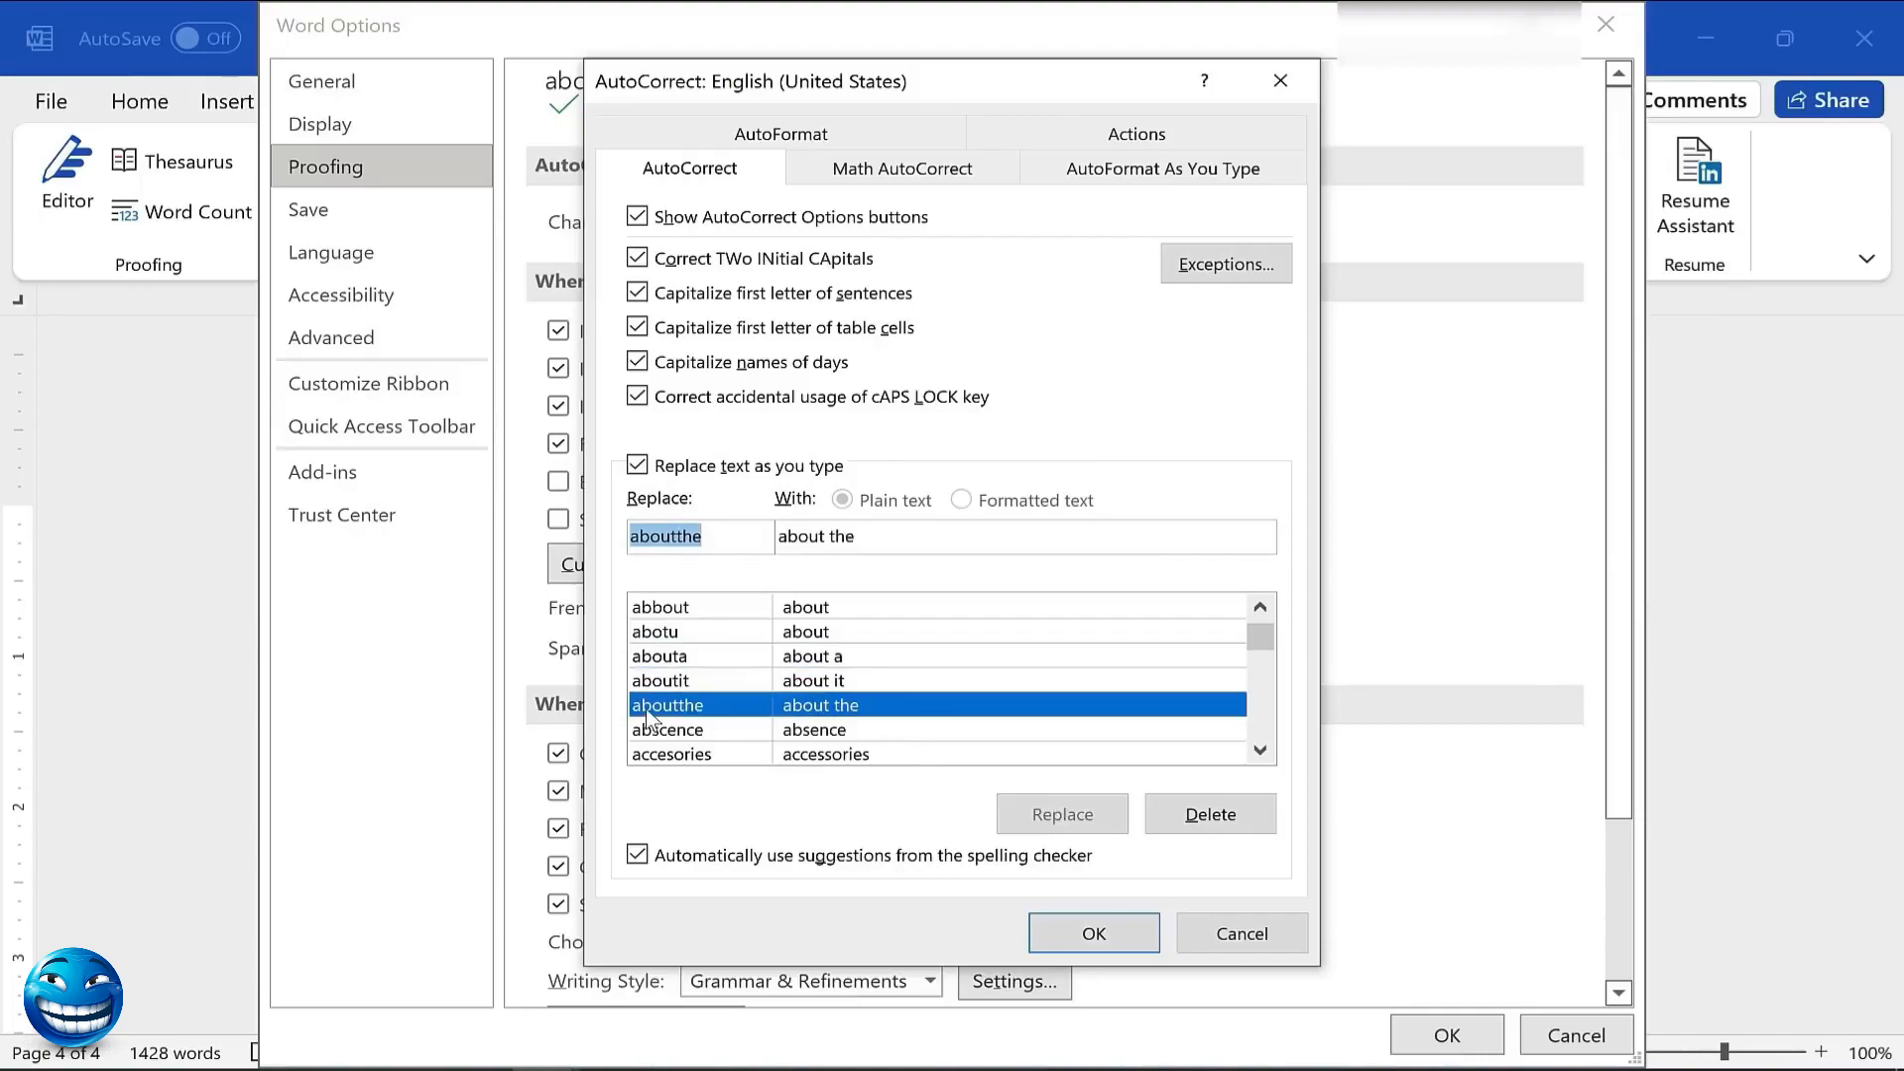
{"action": "left_click", "coordinate": [675, 754]}
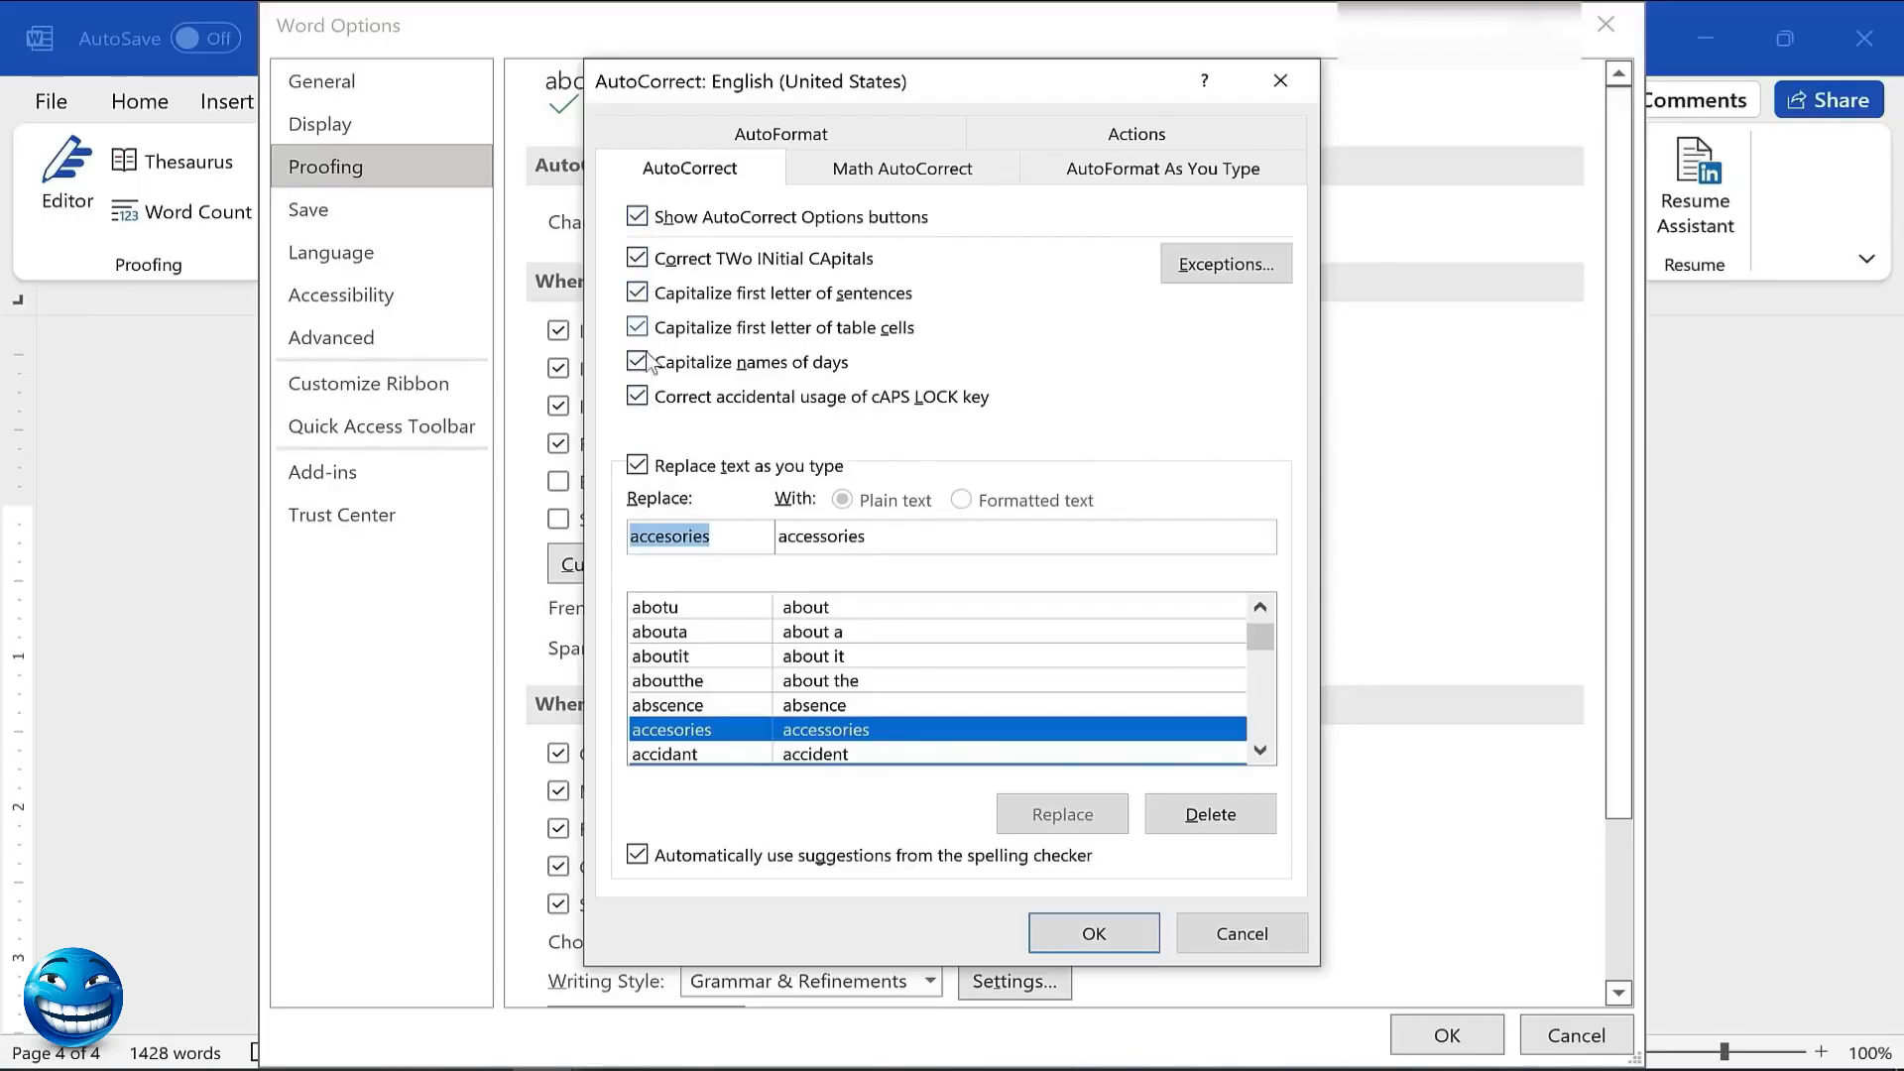
Clear the Replace and With values, look up the AutoCorrect entry "t4tas", and accept the options
{"action": "left_click", "coordinate": [794, 537]}
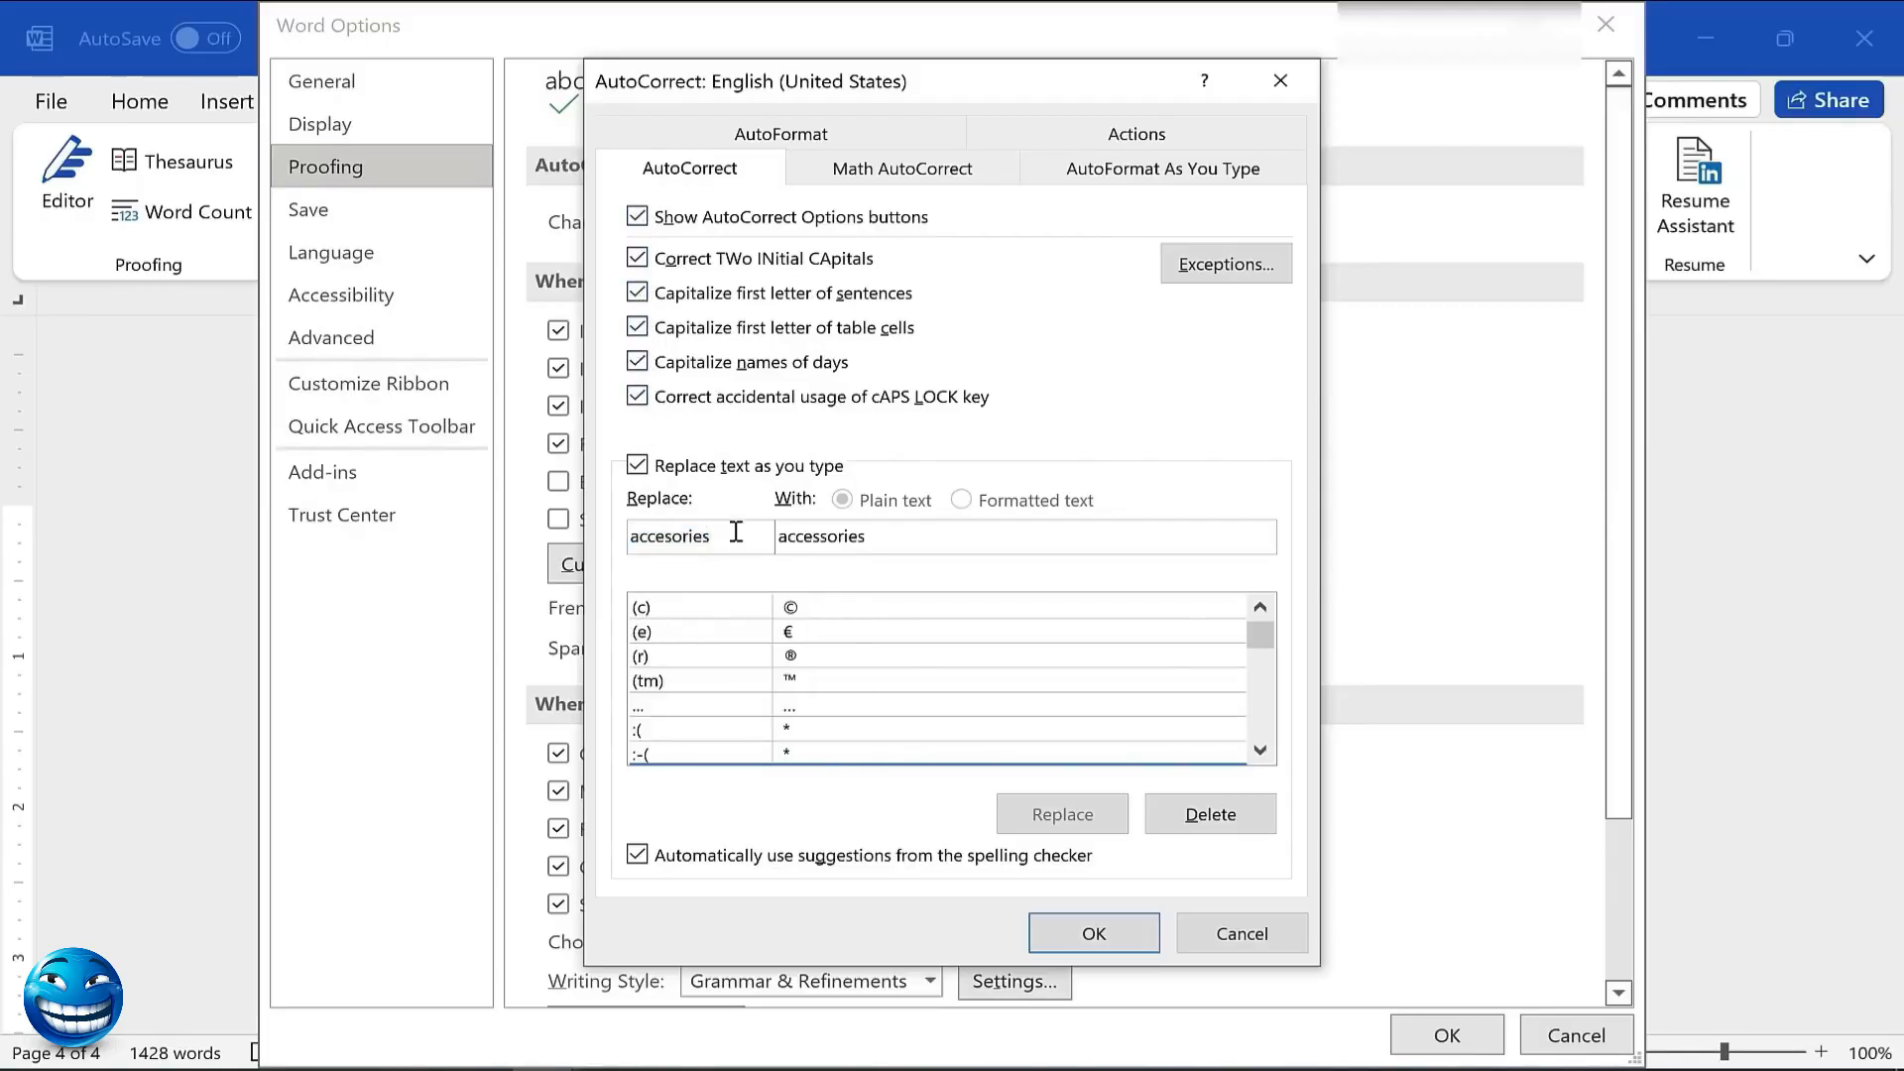
{"action": "left_click_drag", "start_coordinate": [735, 534], "coordinate": [540, 515]}
{"action": "key", "text": "BackSpace"}
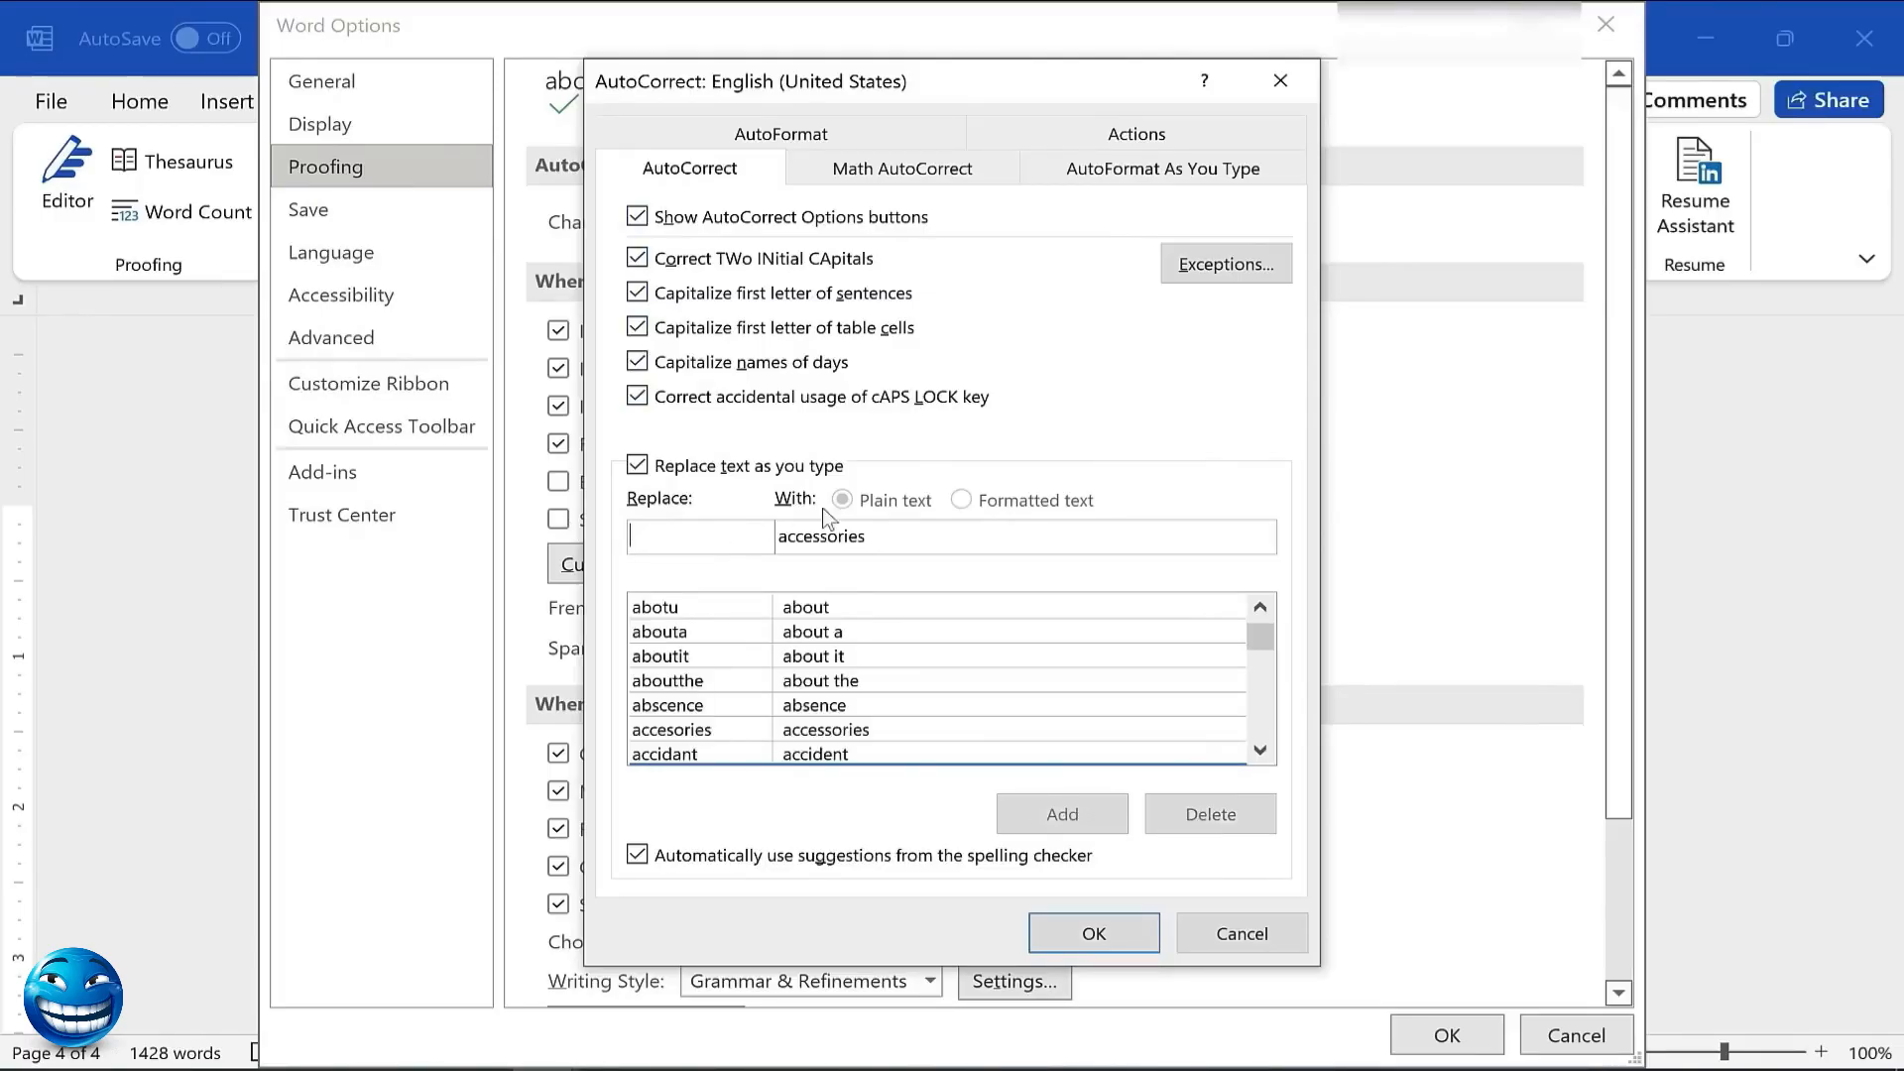
{"action": "left_click_drag", "start_coordinate": [900, 545], "coordinate": [682, 550]}
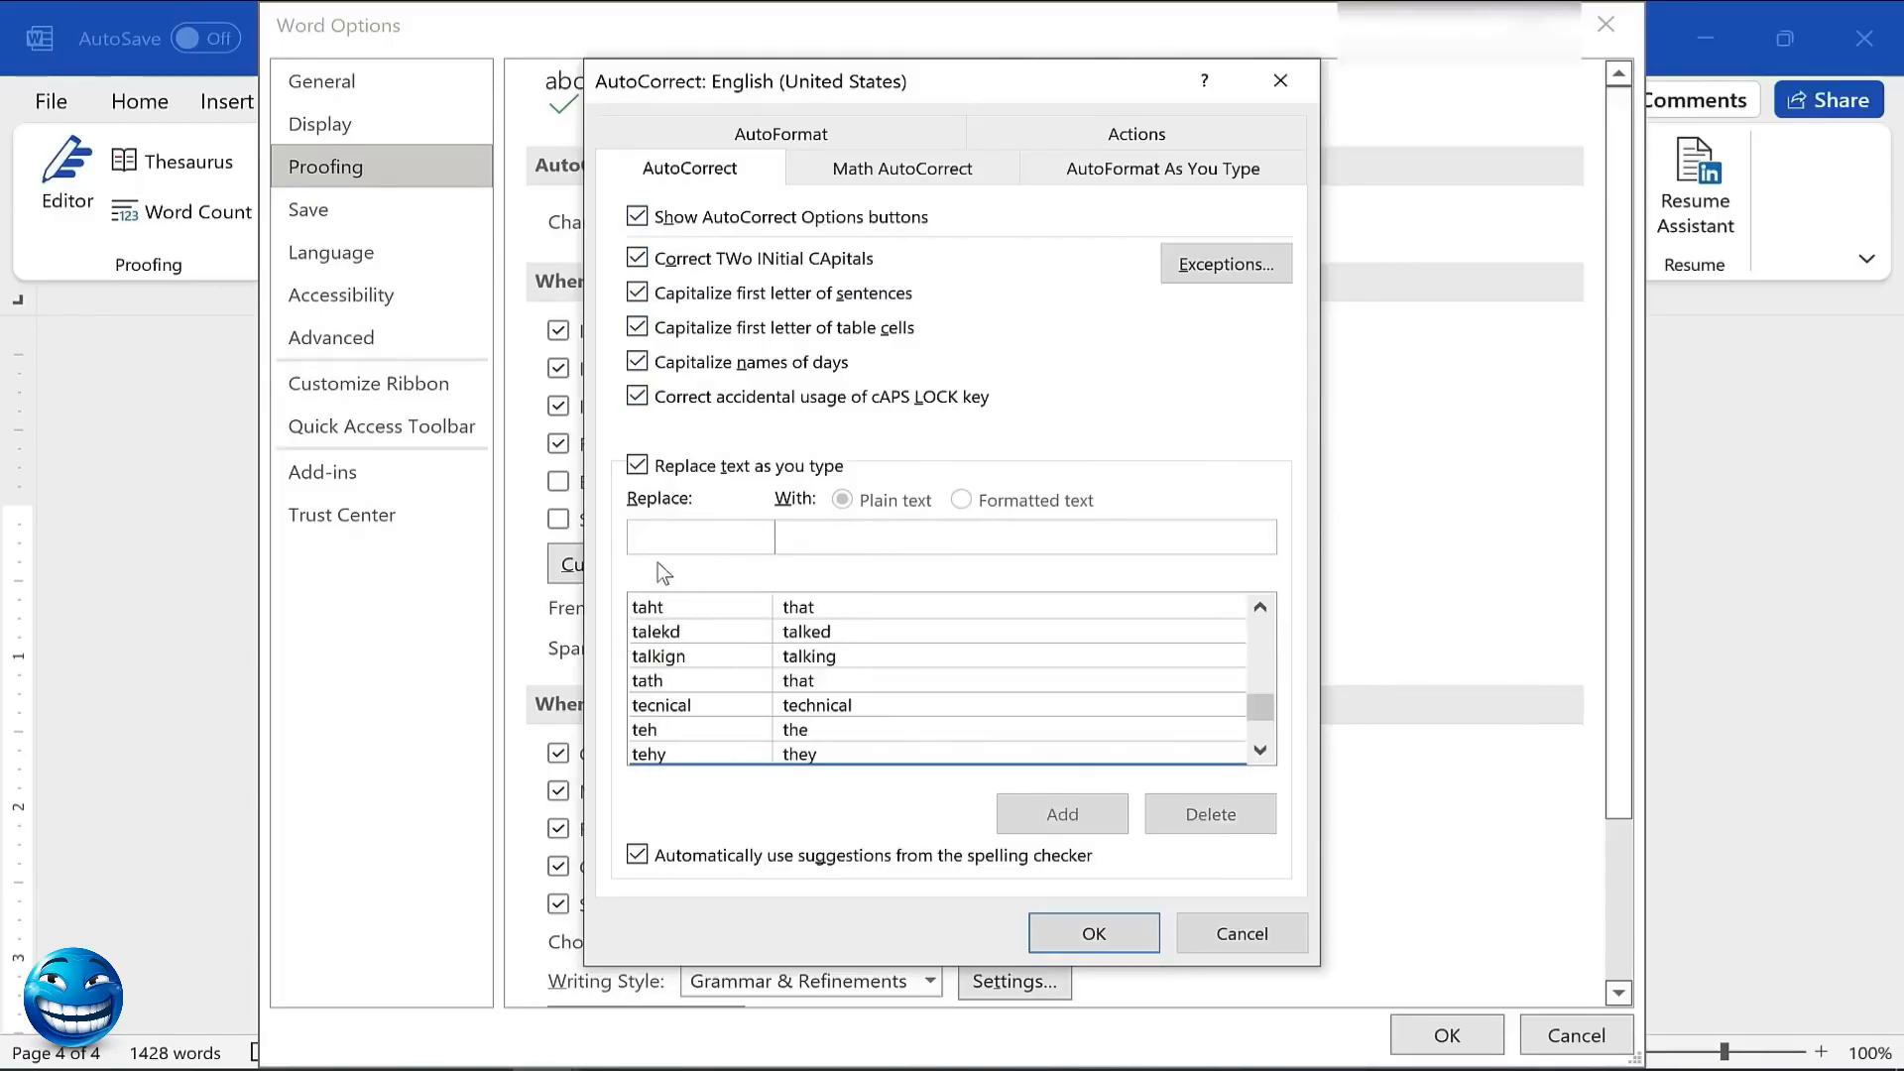
{"action": "type", "text": "t"}
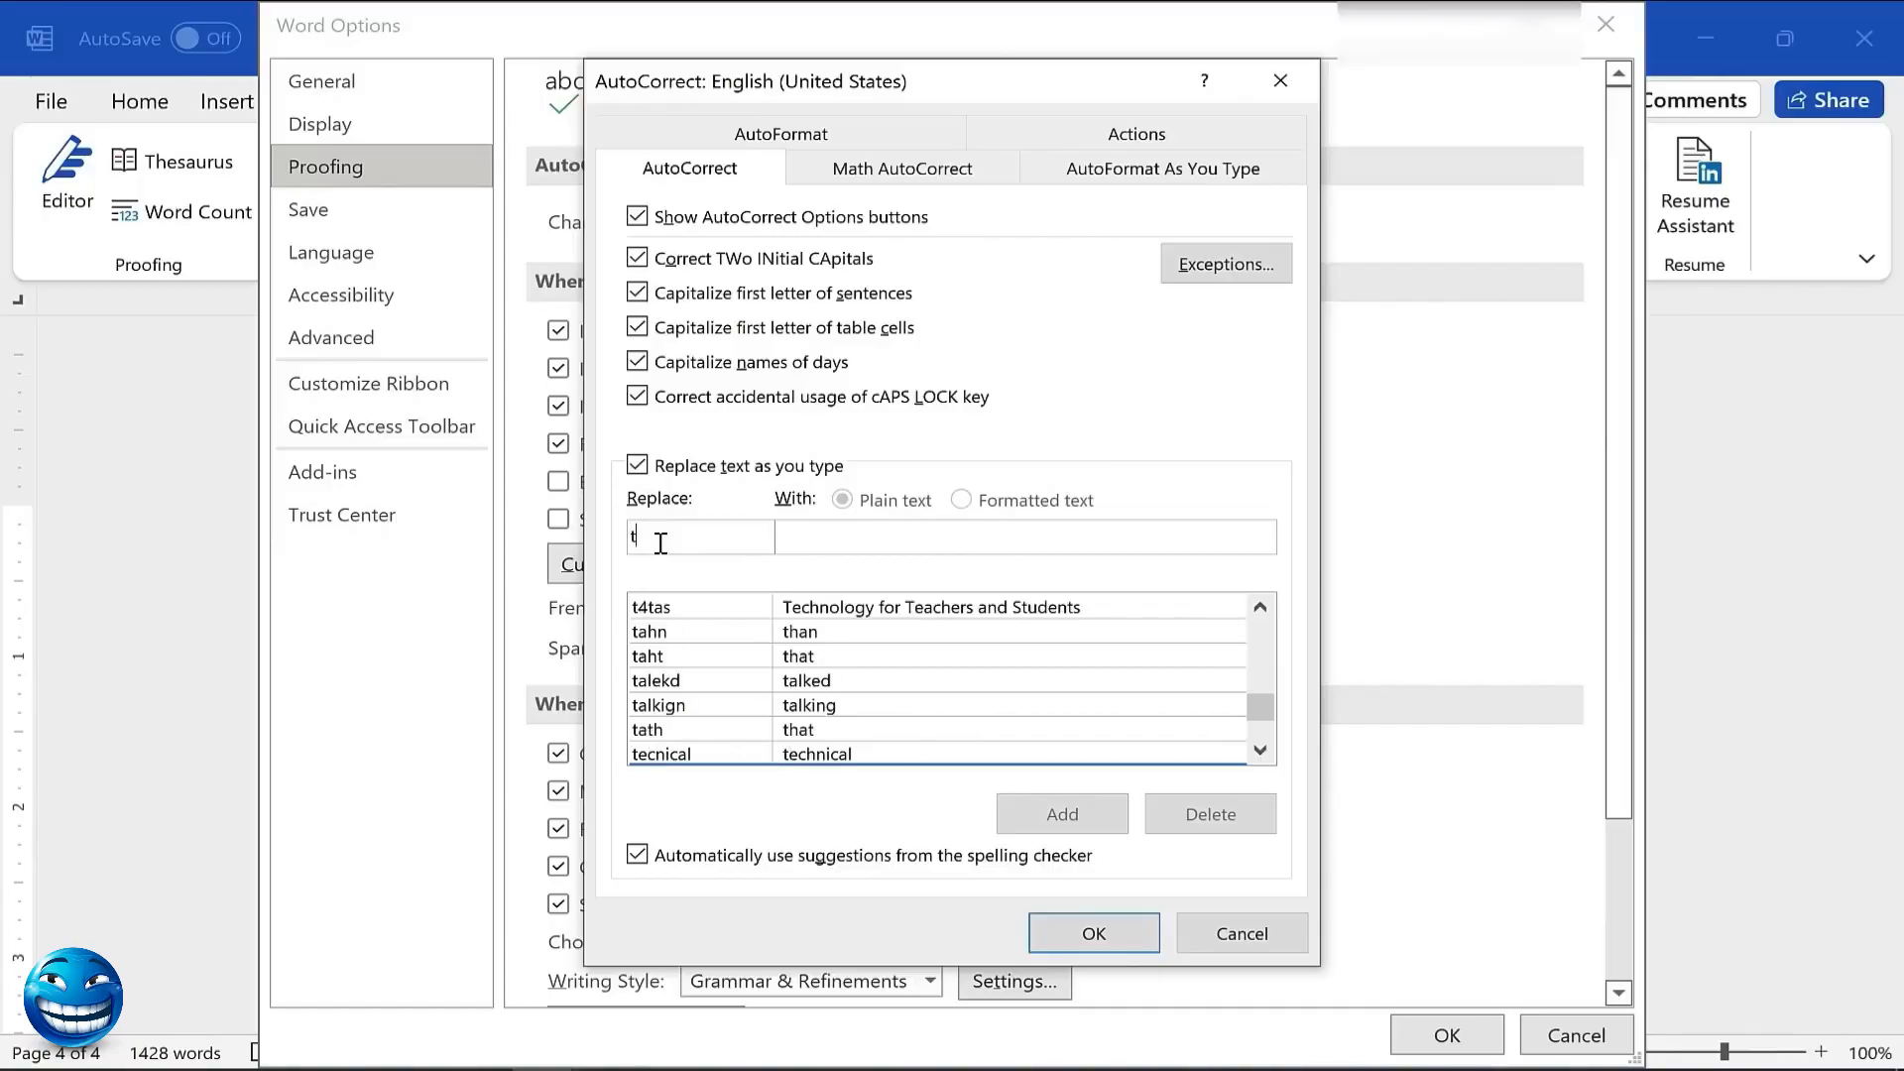
{"action": "type", "text": "4tas"}
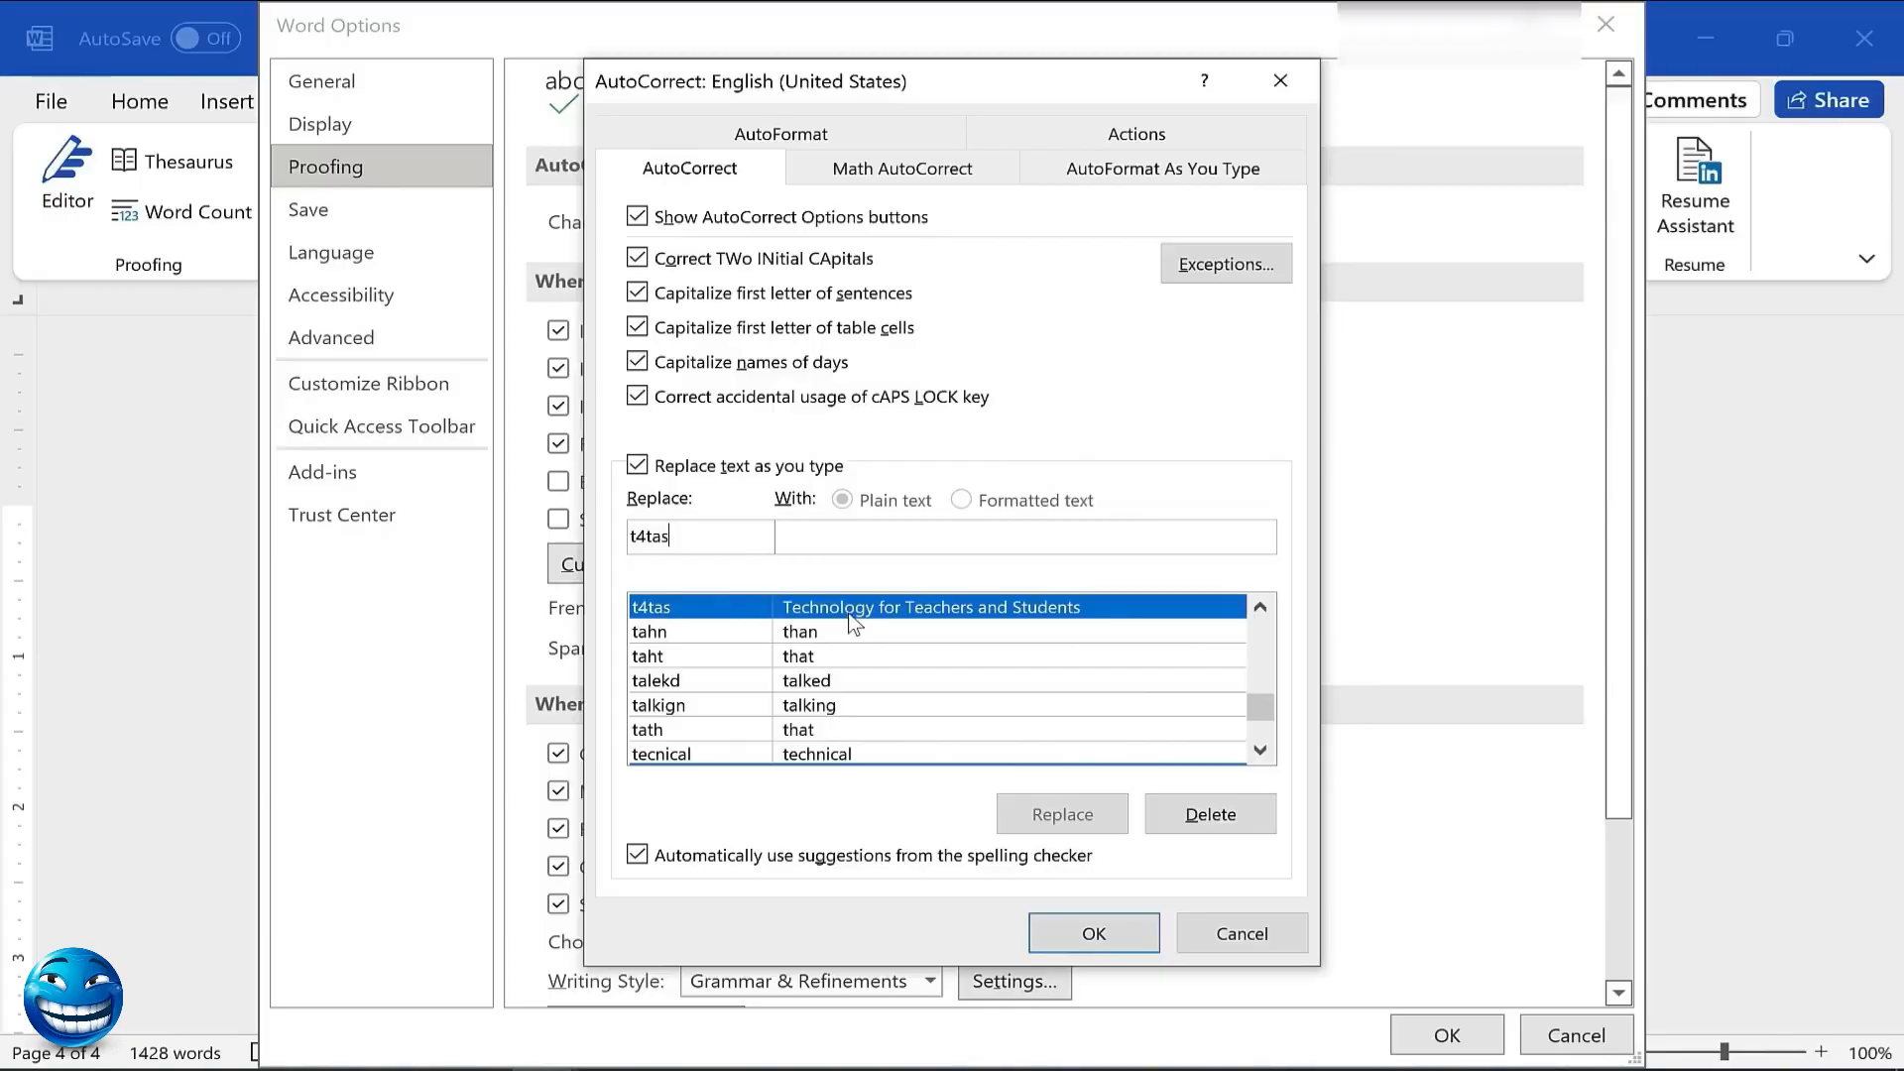
{"action": "left_click", "coordinate": [1115, 931]}
{"action": "left_click", "coordinate": [1444, 1023]}
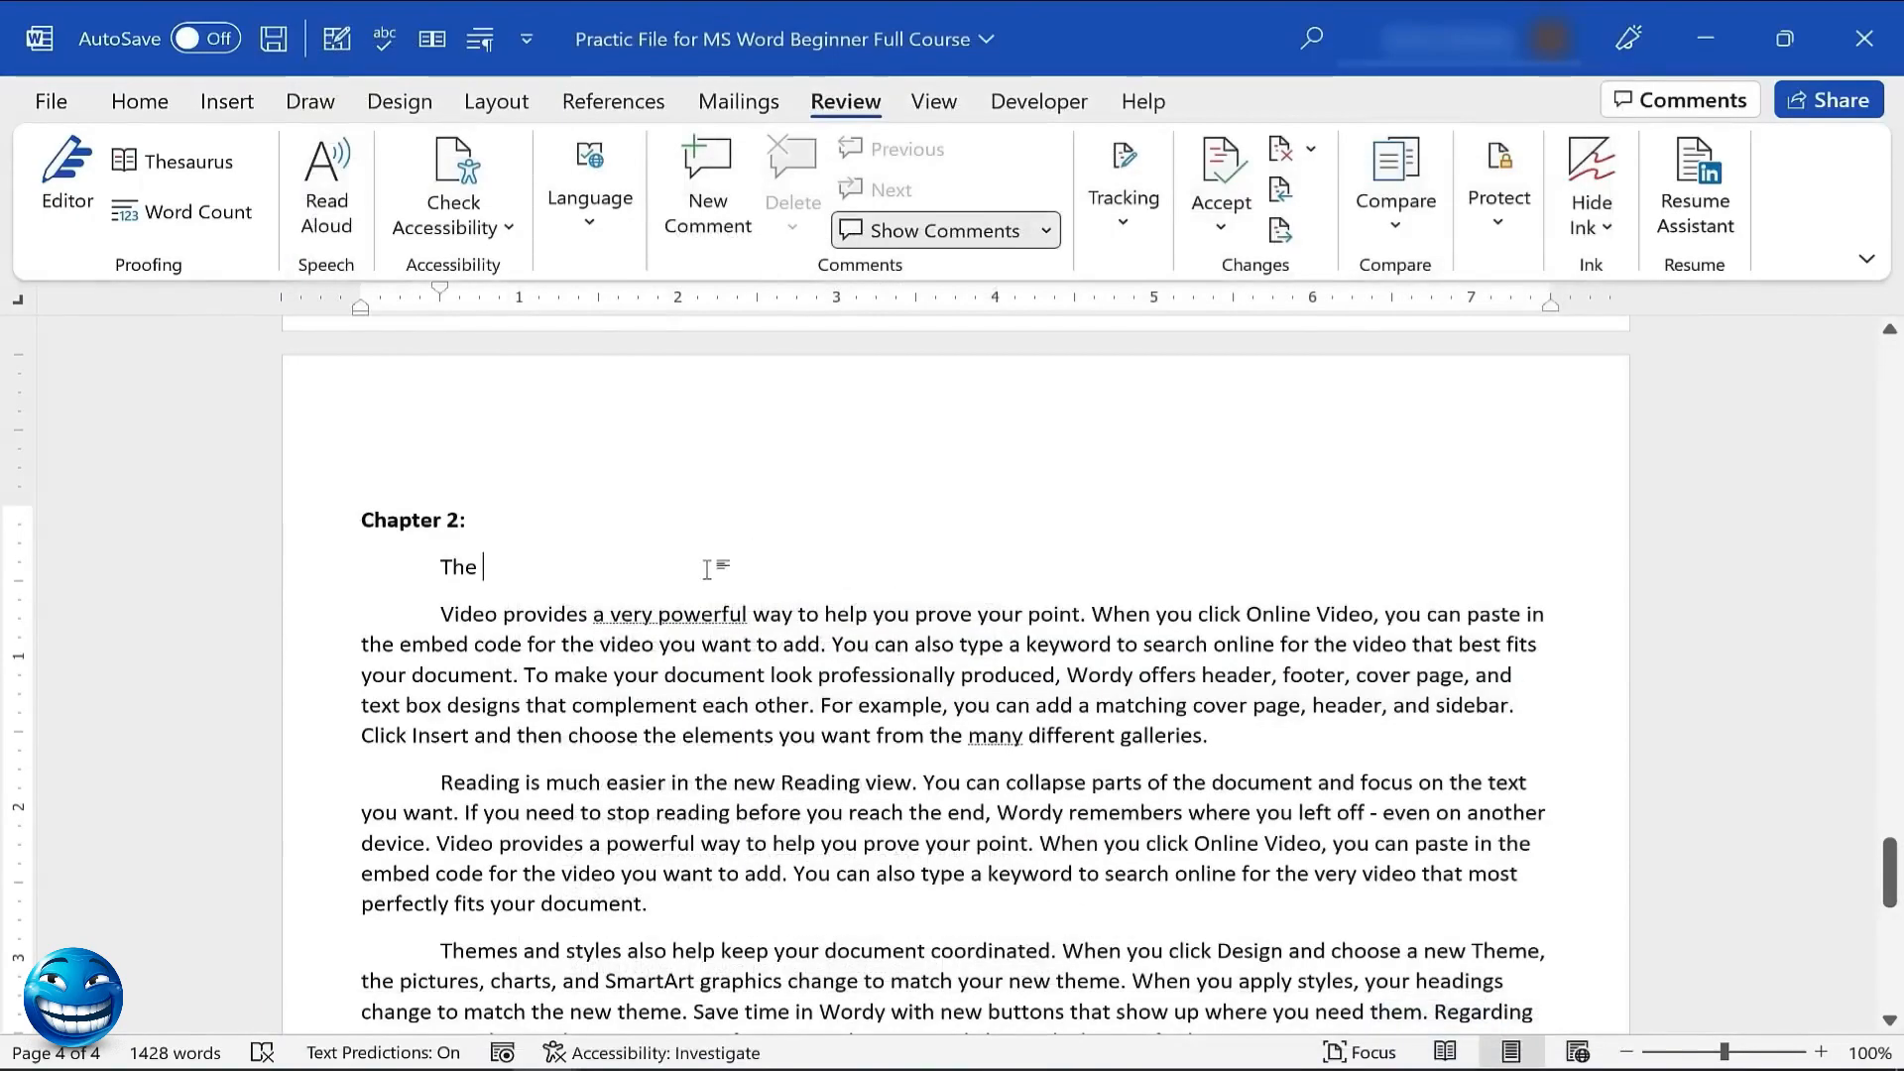
Complete the new Chapter 2 line as "The Technology for Teachers and Students channel is the best." using the "t4tas" abbreviation
{"action": "type", "text": "t"}
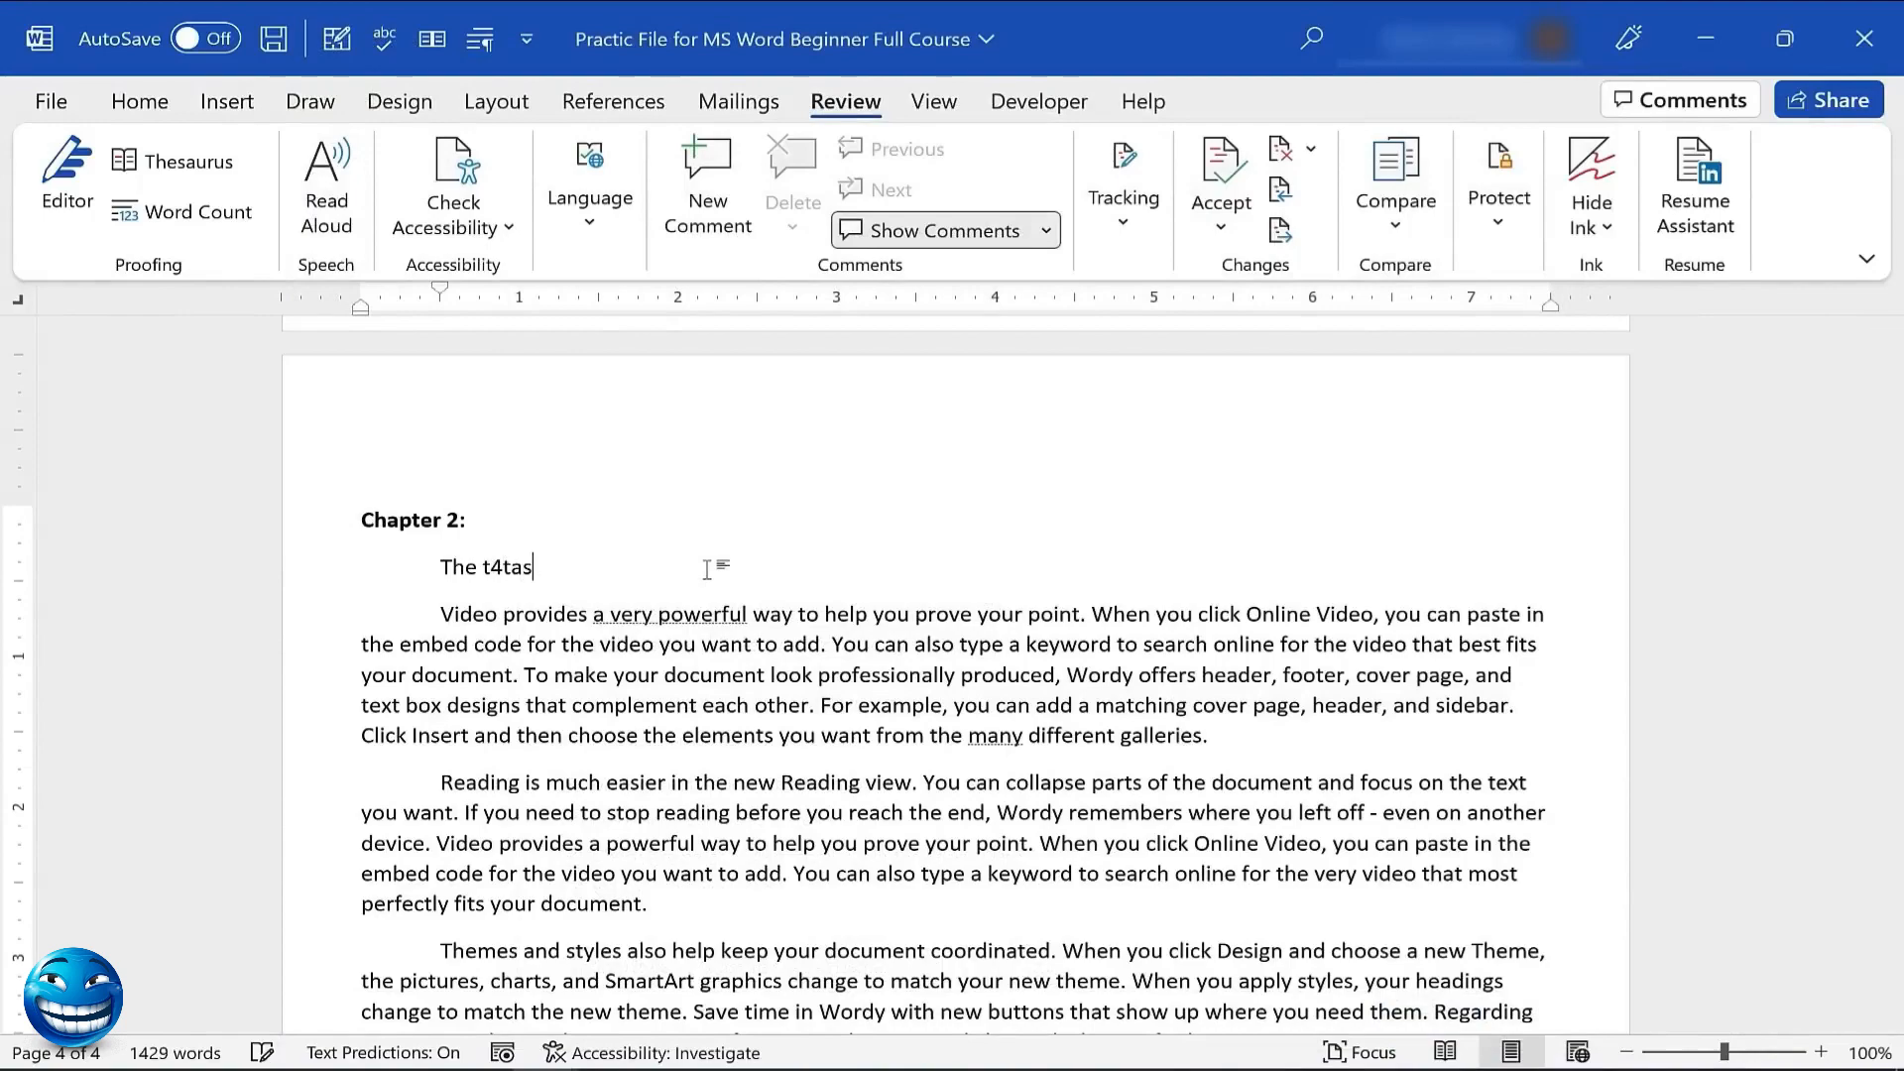
{"action": "type", "text": "4tas"}
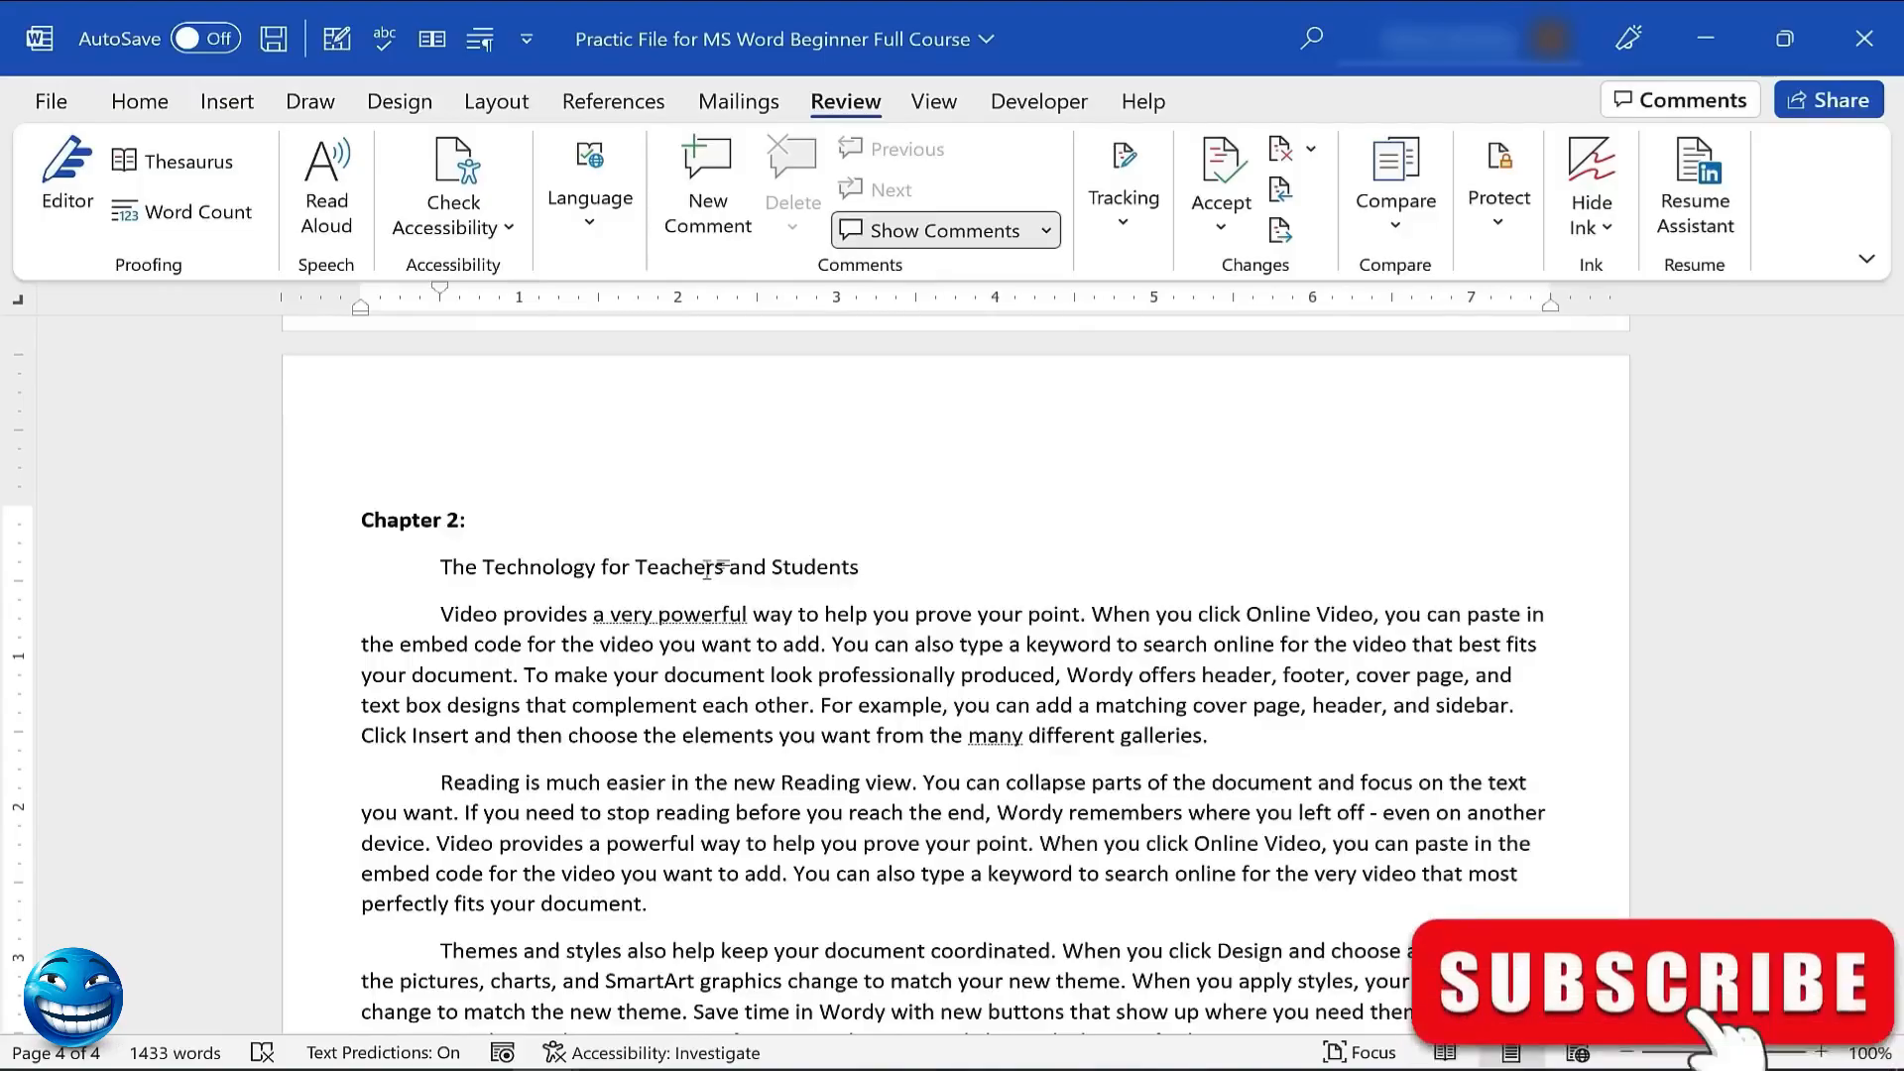
{"action": "type", "text": "channel is the best."}
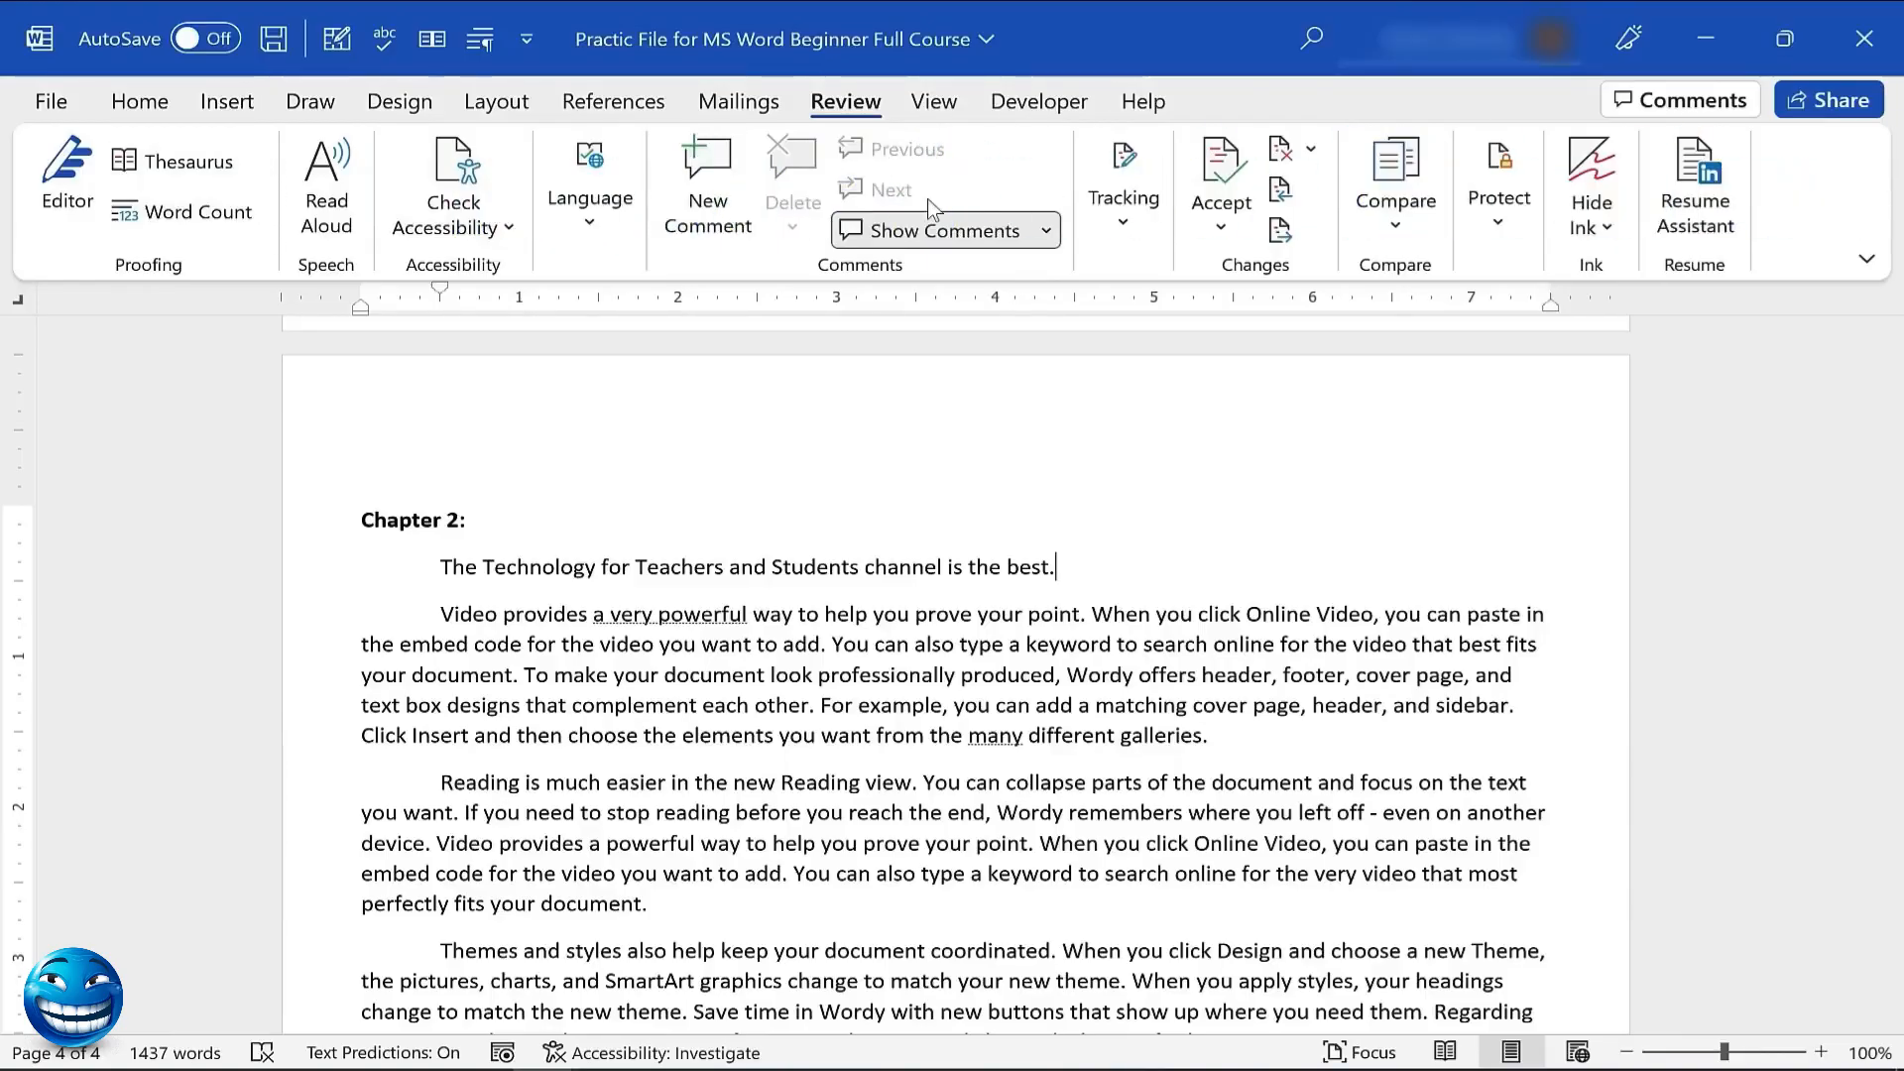
Open the print settings and look through the print preview from the cover page to the Chapter 2 page
{"action": "left_click_drag", "start_coordinate": [1890, 873], "coordinate": [1892, 570]}
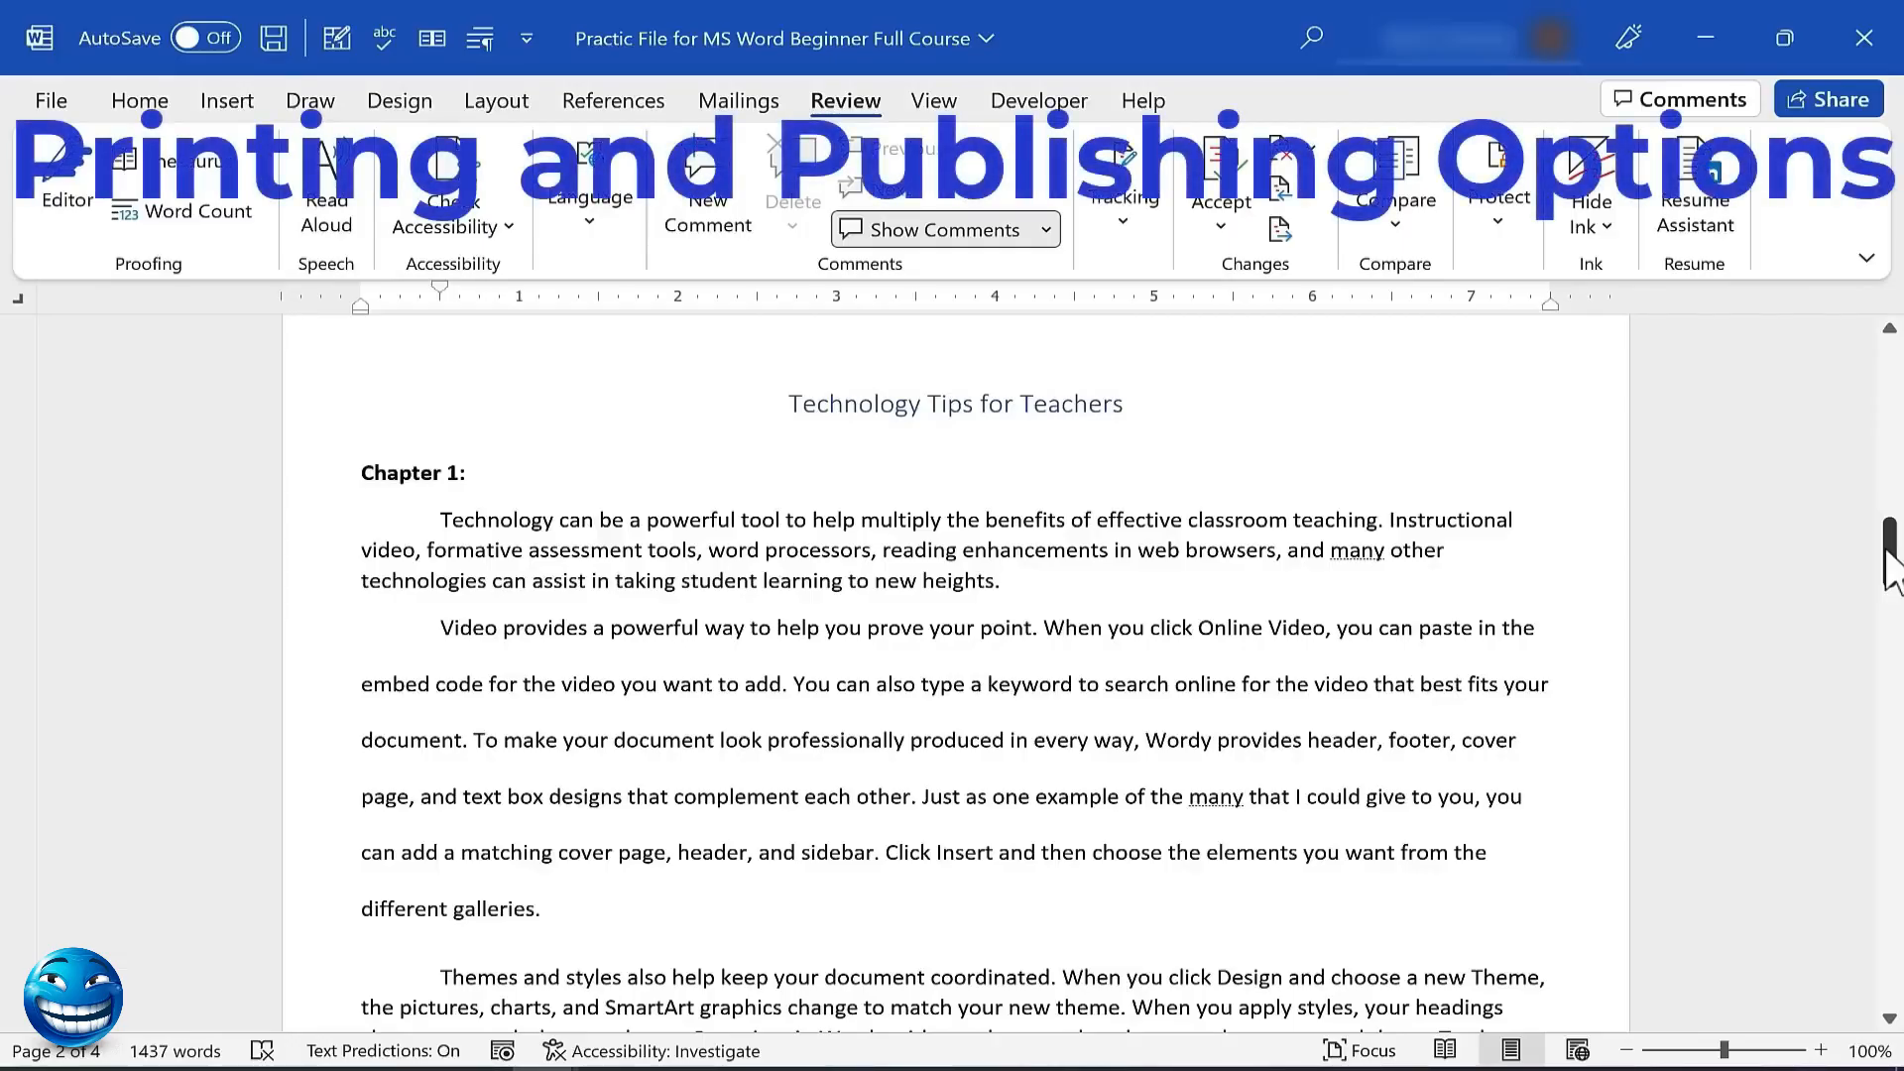
{"action": "mouse_move", "coordinate": [1888, 554]}
{"action": "left_mouse_down"}
{"action": "mouse_move", "coordinate": [1894, 389]}
{"action": "mouse_move", "coordinate": [1896, 526]}
{"action": "mouse_move", "coordinate": [1896, 501]}
{"action": "mouse_move", "coordinate": [1872, 540]}
{"action": "left_mouse_up"}
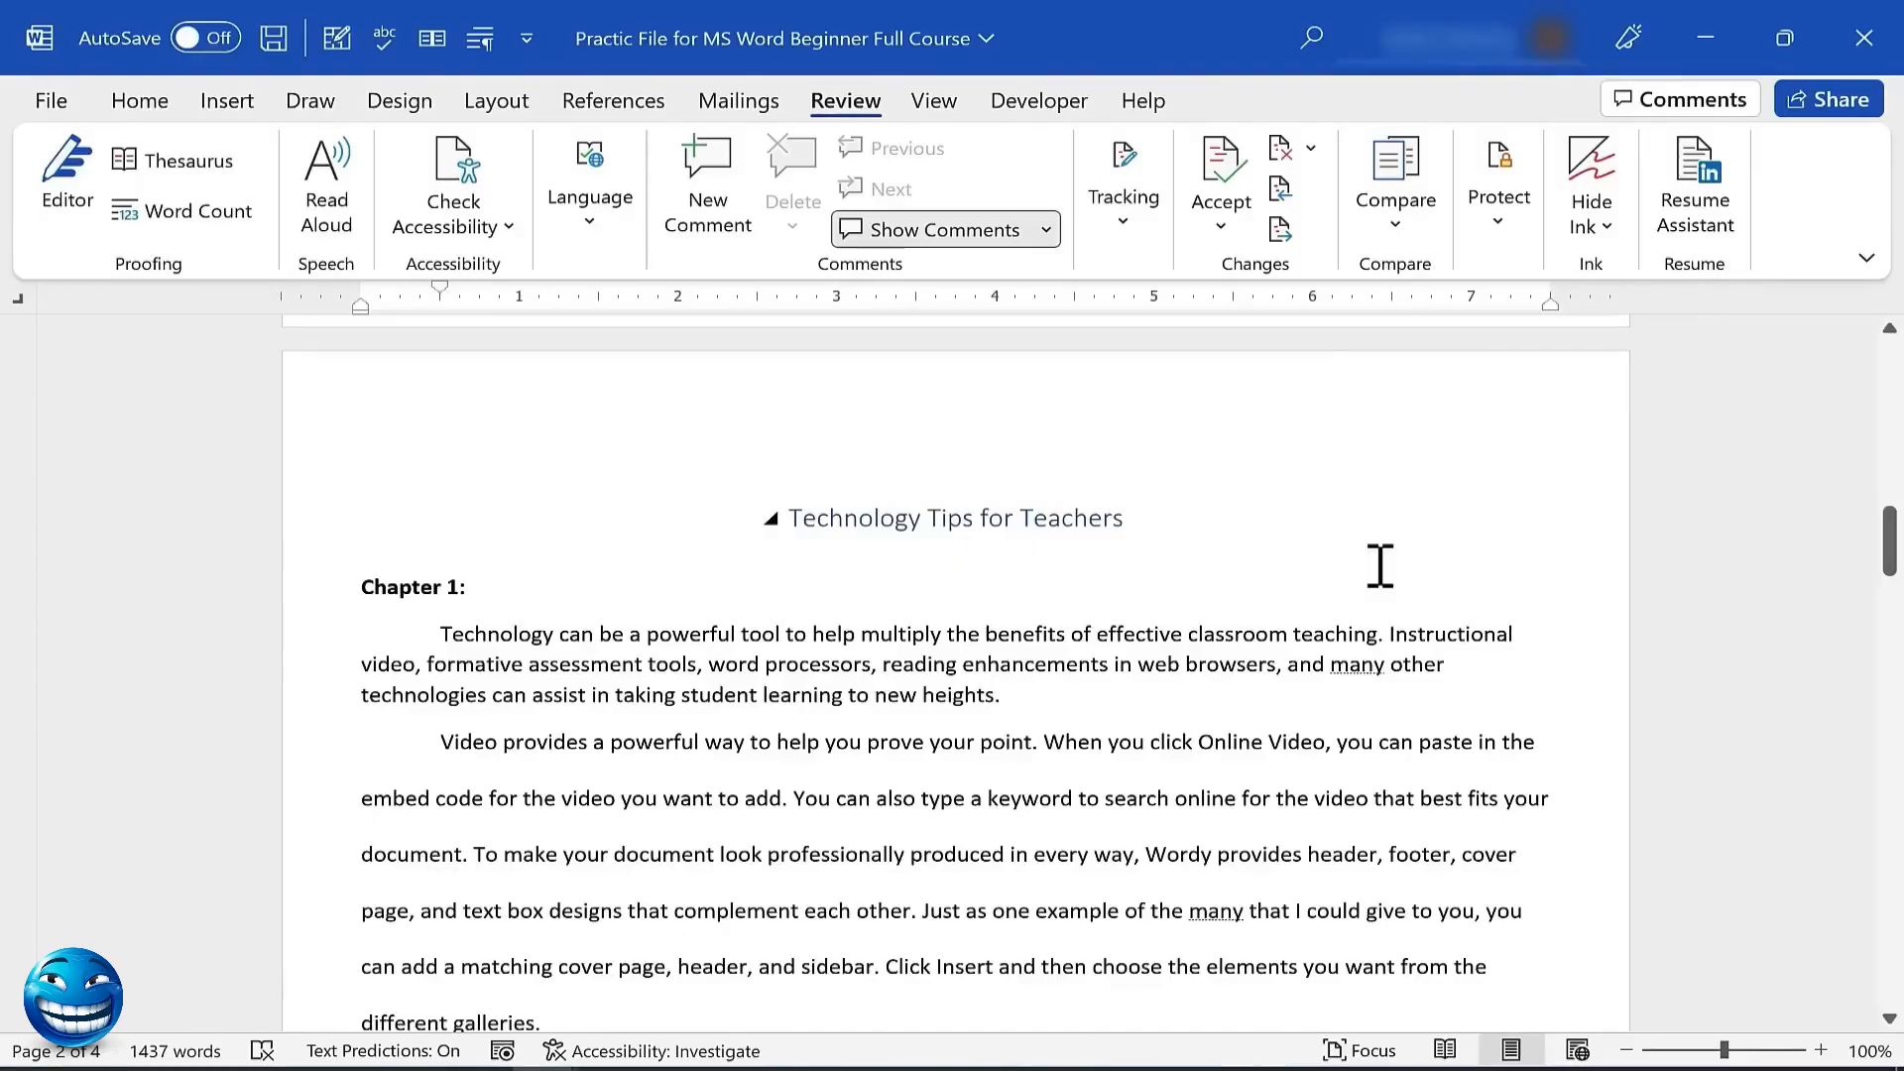
{"action": "left_click", "coordinate": [51, 104]}
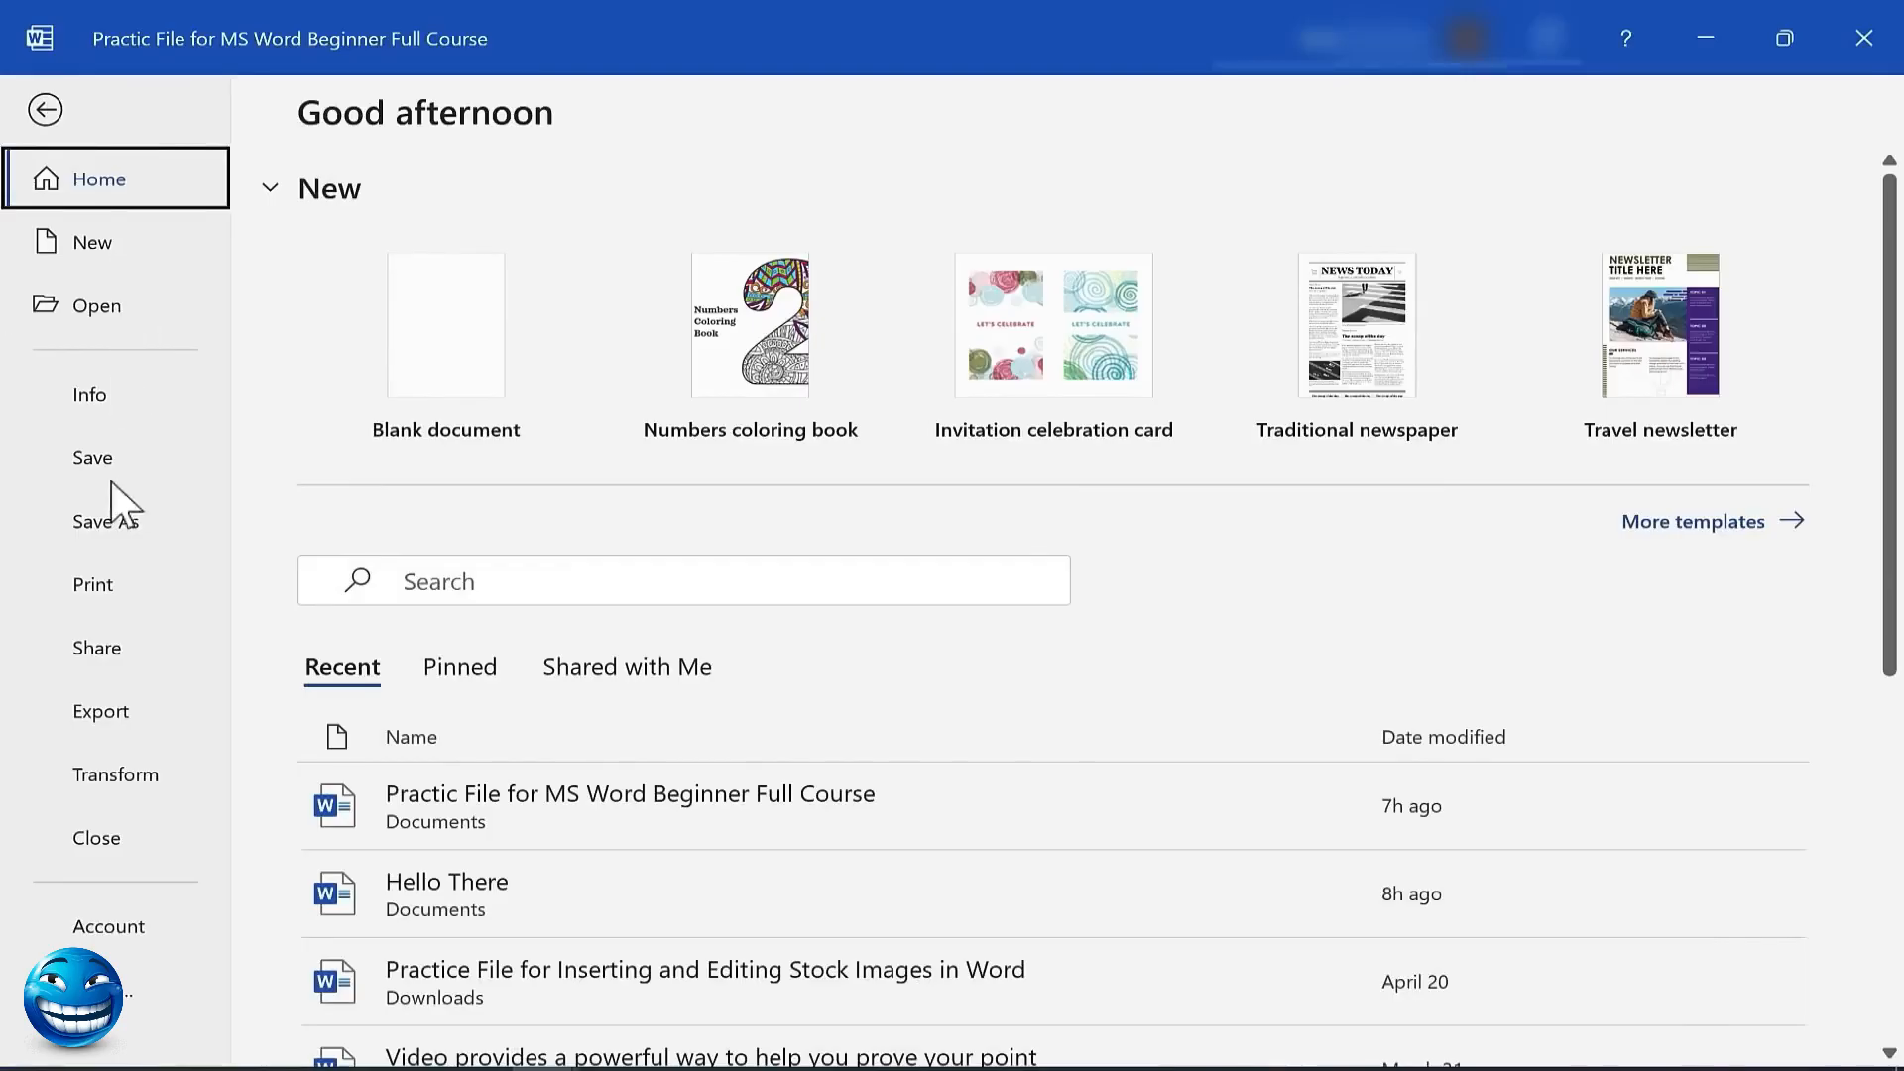
{"action": "left_click", "coordinate": [96, 593]}
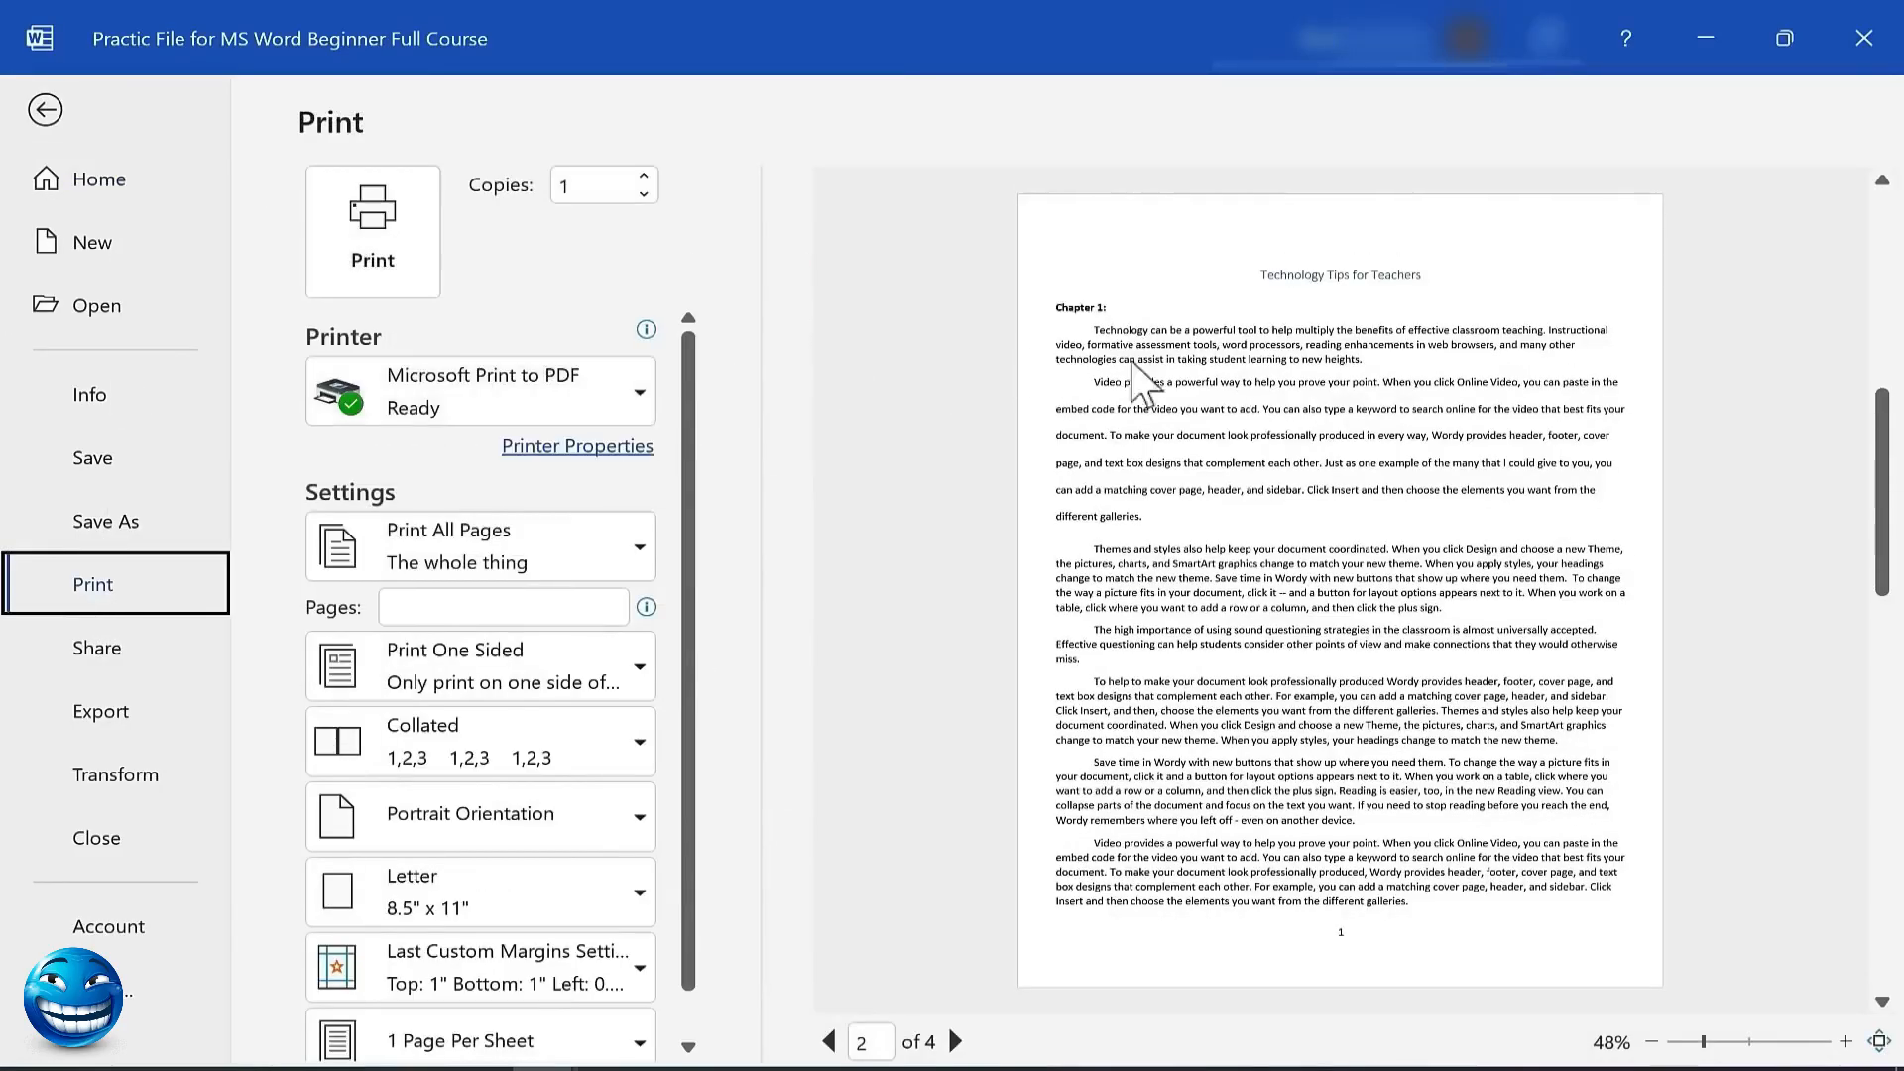
{"action": "left_click_drag", "start_coordinate": [1882, 466], "coordinate": [1874, 228]}
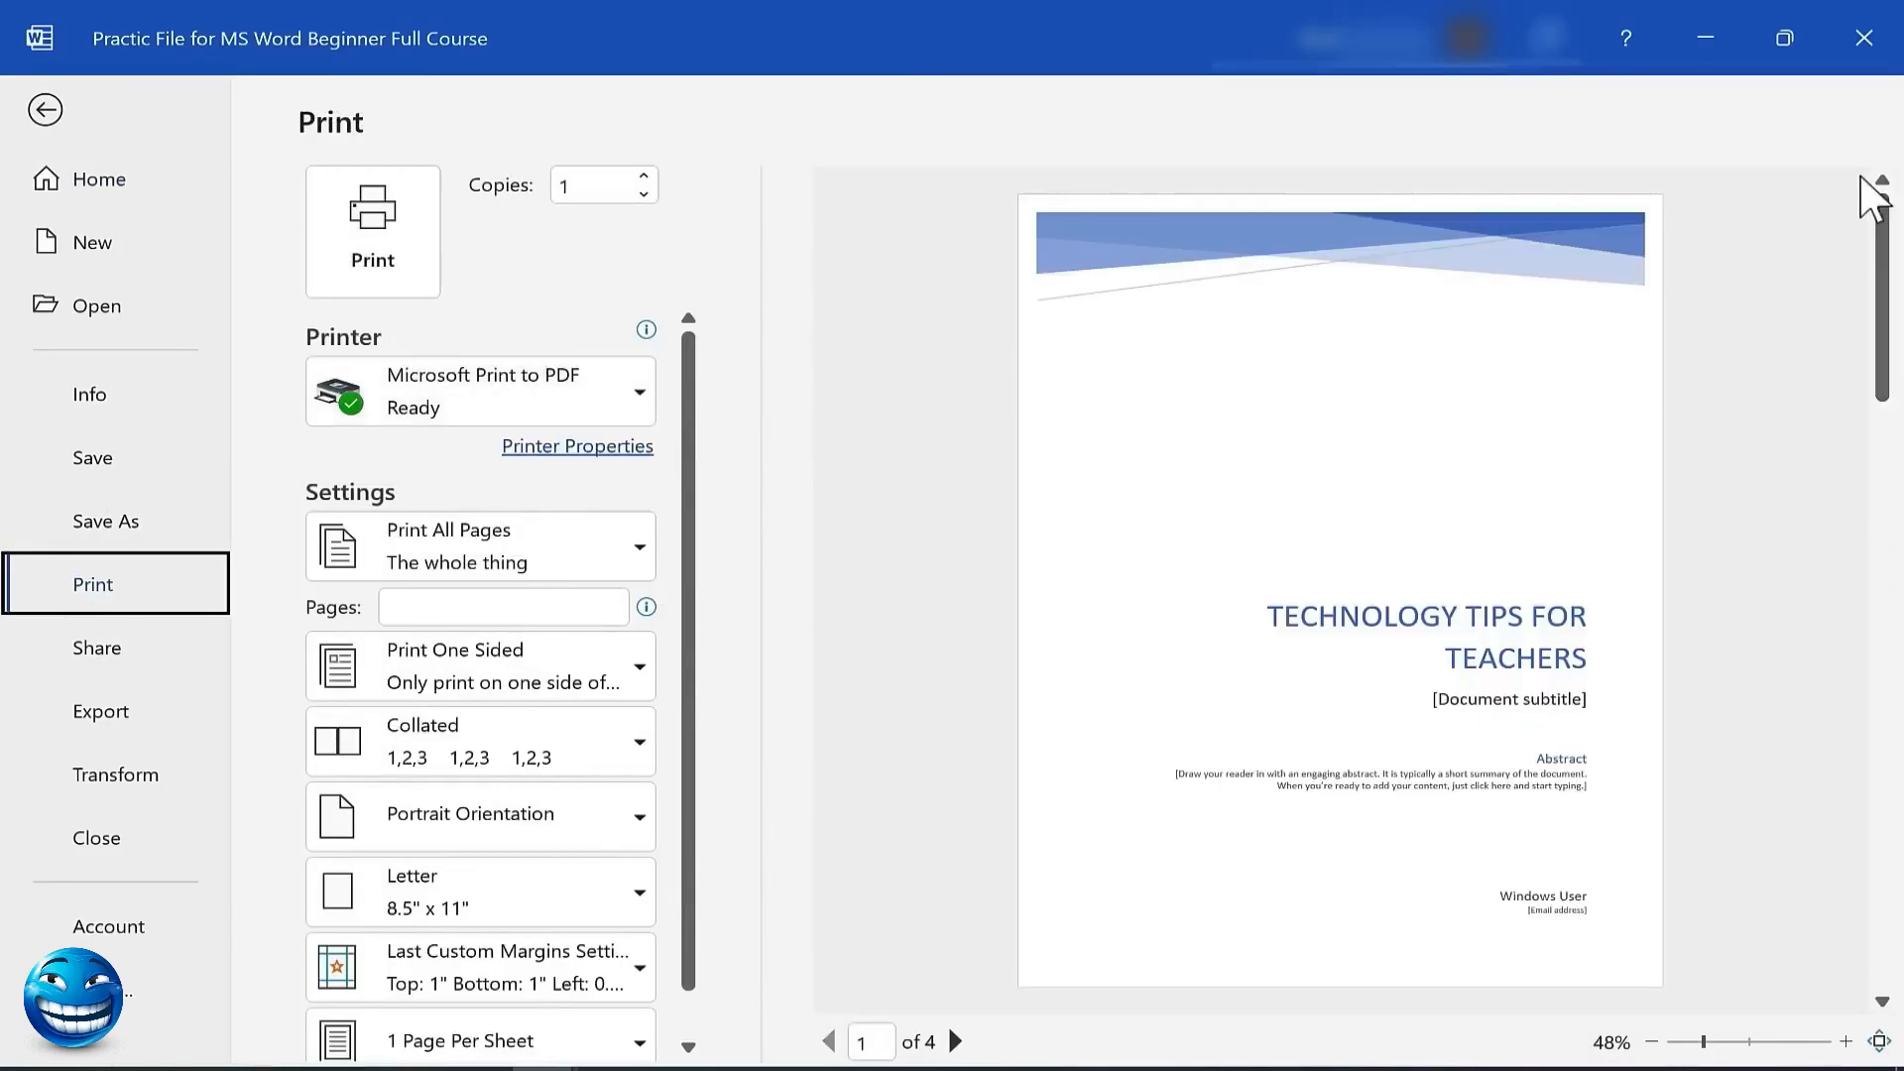
{"action": "left_click", "coordinate": [1883, 1001]}
{"action": "left_click", "coordinate": [1882, 1002]}
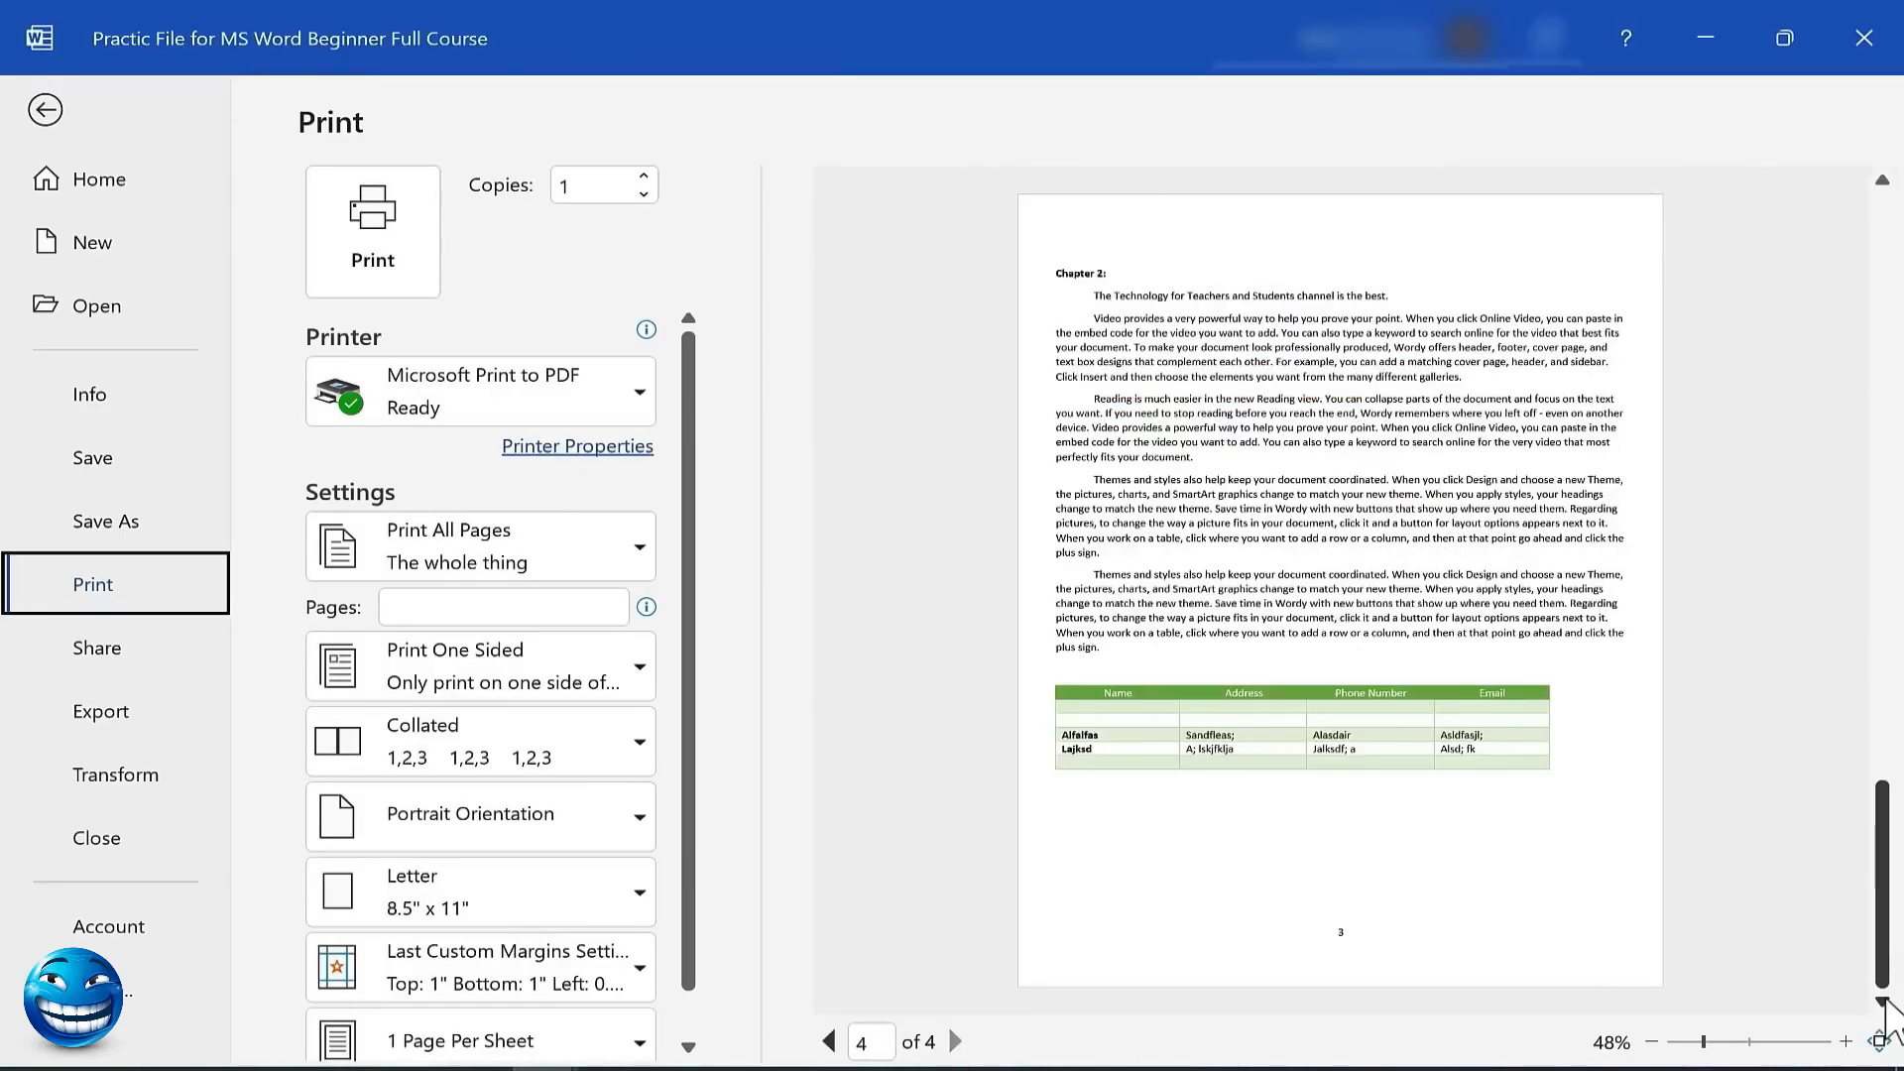
{"action": "scroll", "coordinate": [1573, 307], "scroll_direction": "up", "scroll_amount": 3}
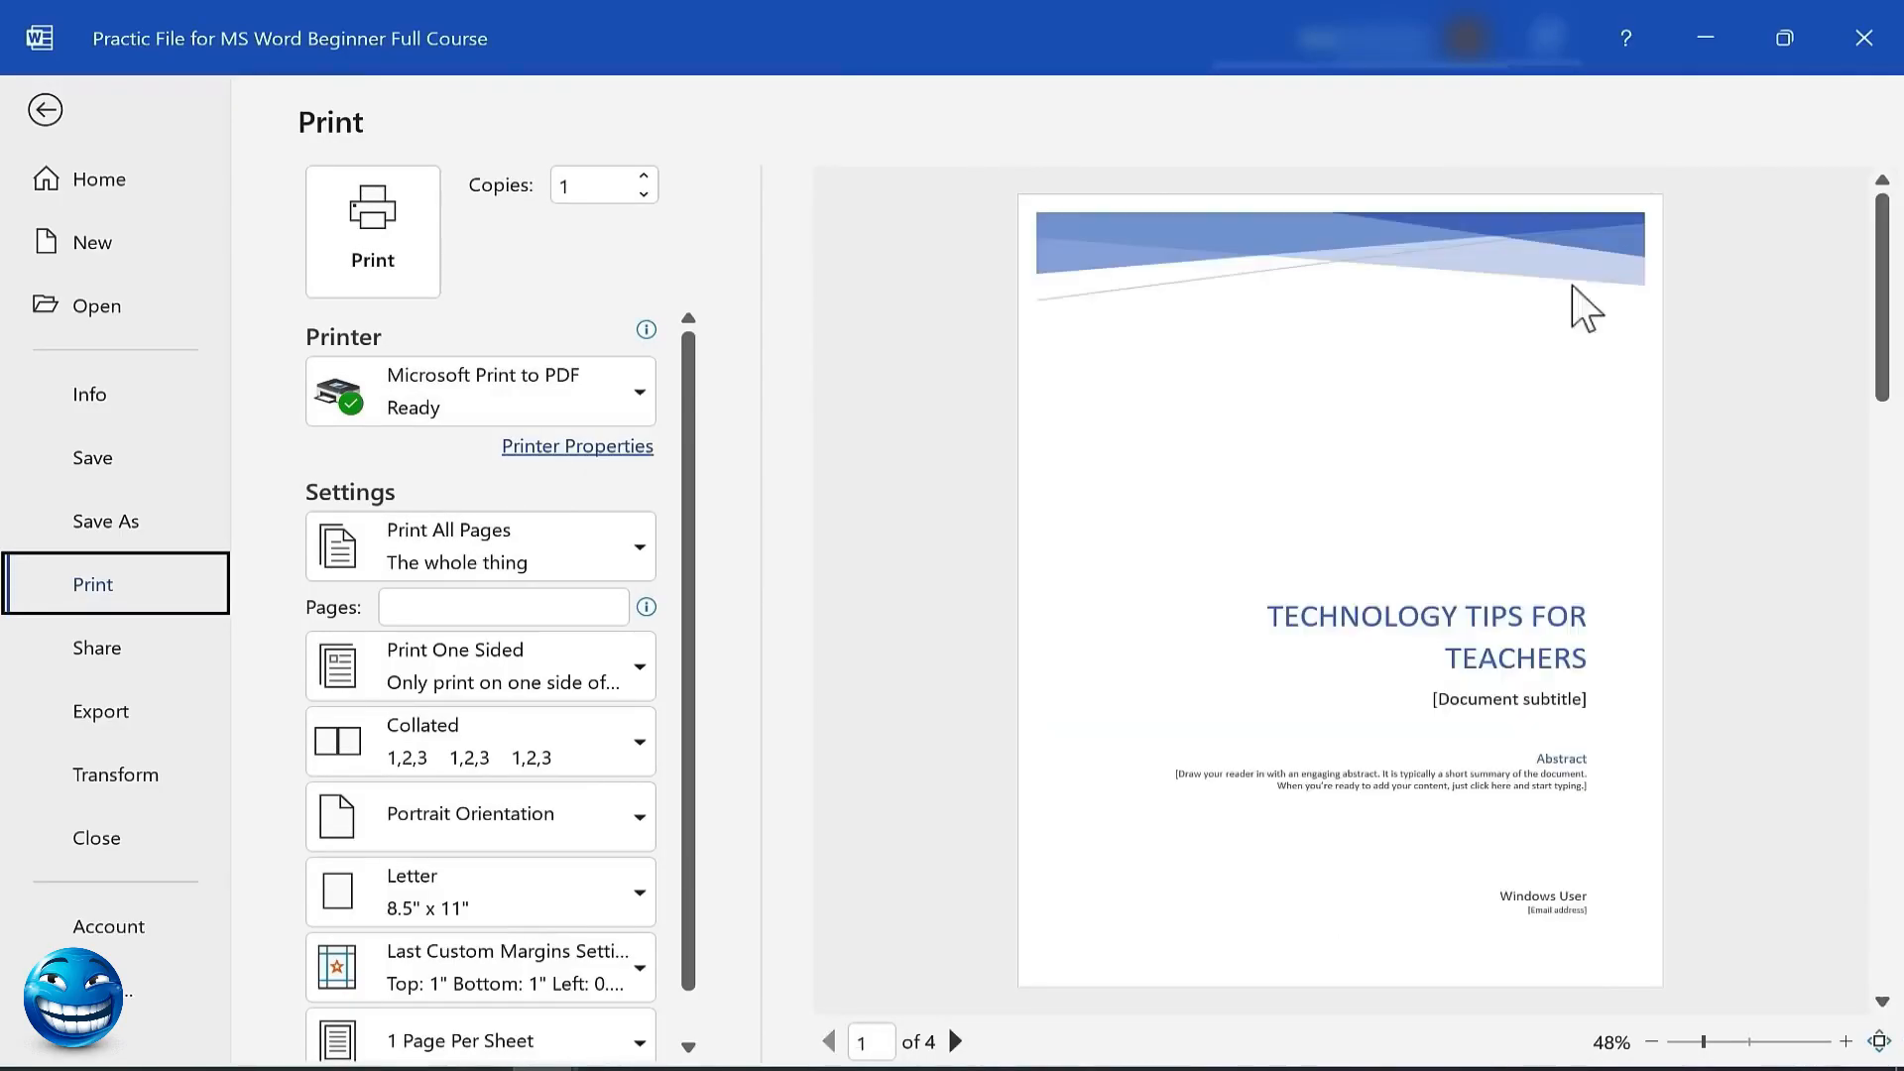
Examine the available printers and the page-range choices in the print settings, and return to the document
{"action": "left_click", "coordinate": [638, 395]}
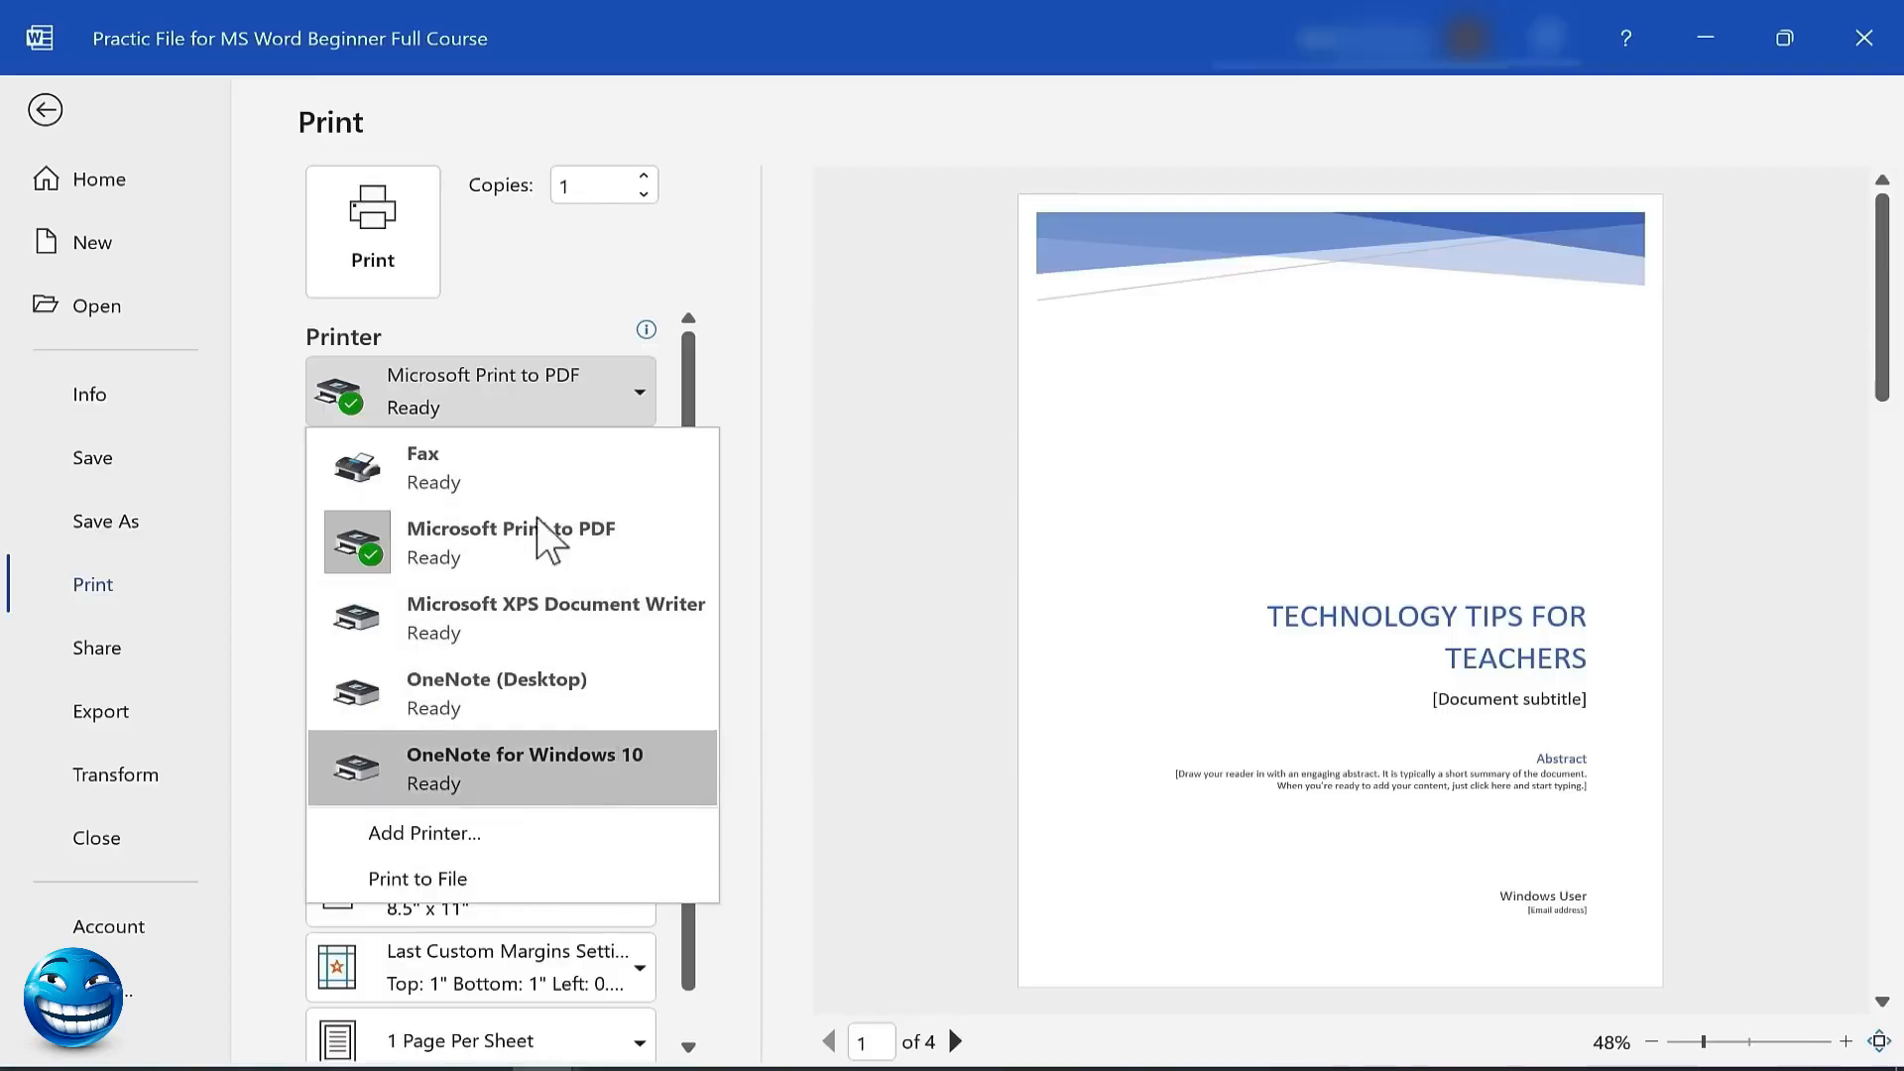
{"action": "left_click", "coordinate": [596, 285]}
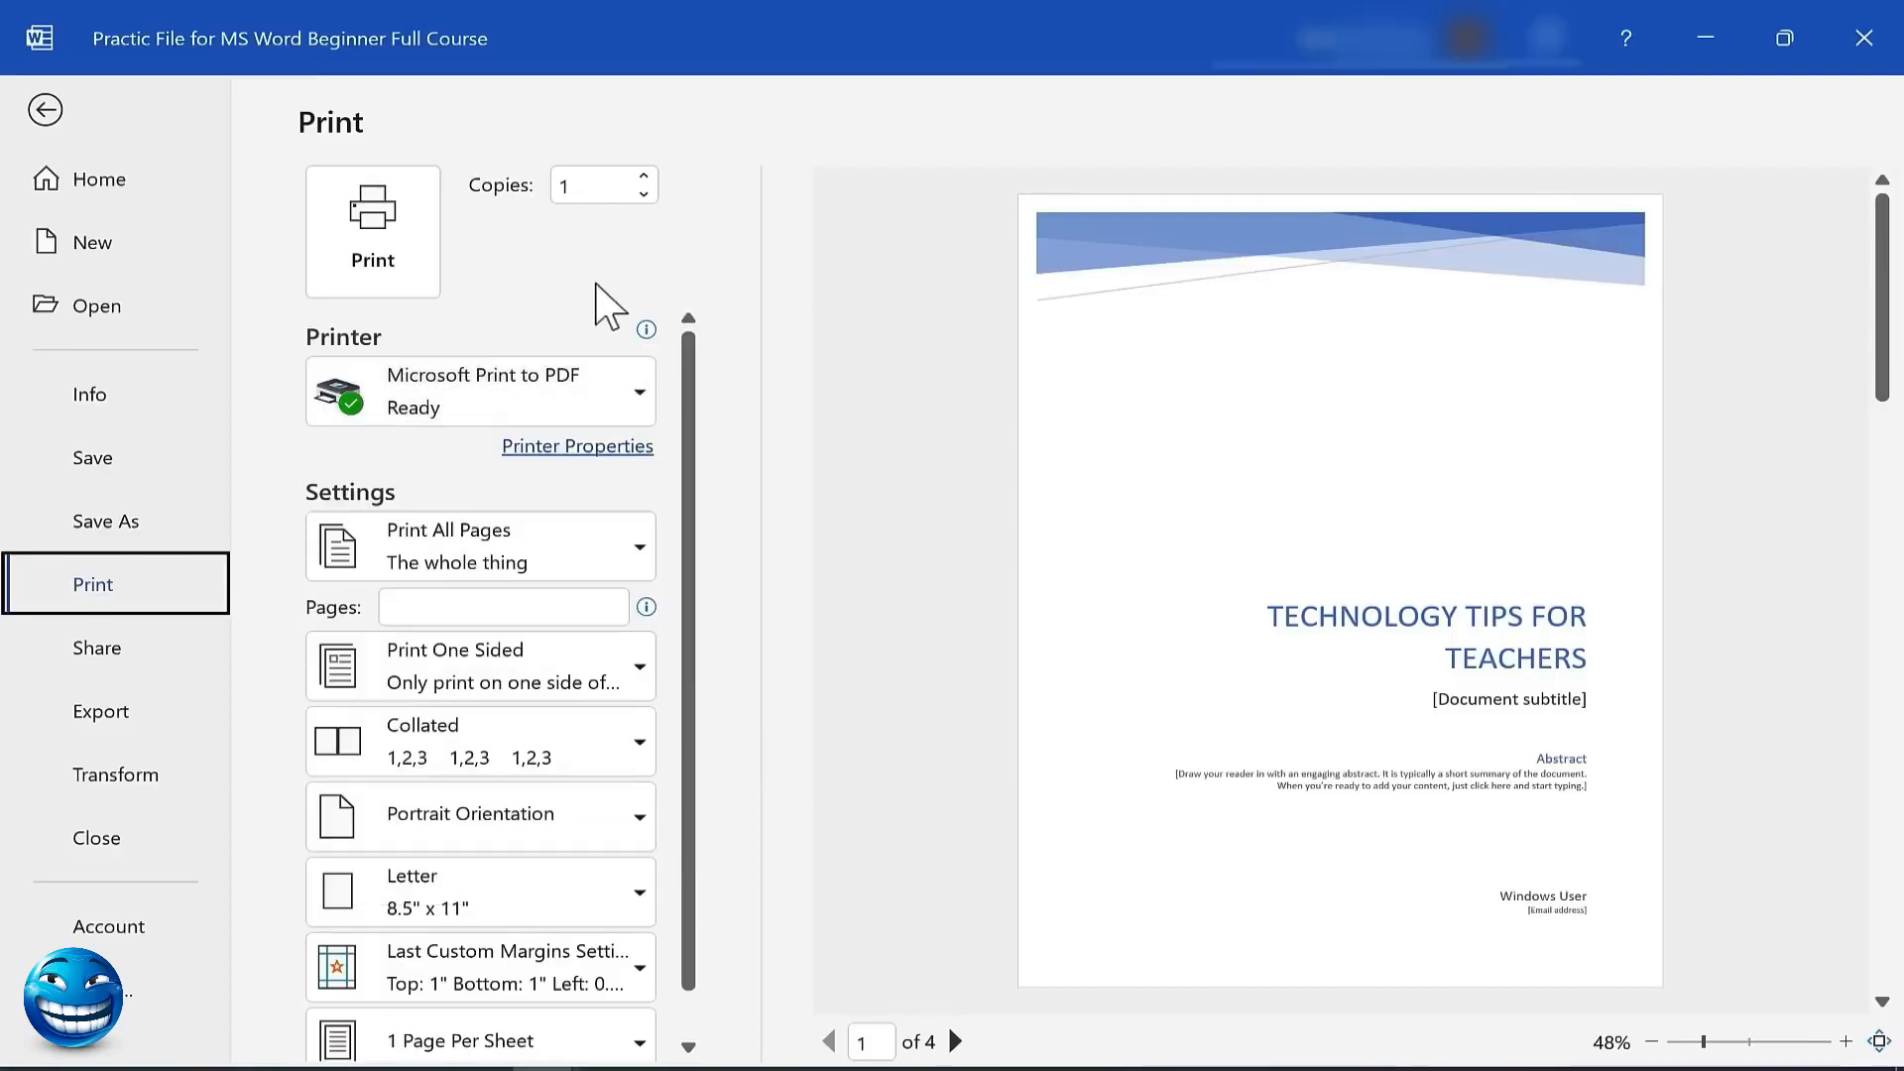
{"action": "left_click", "coordinate": [639, 397]}
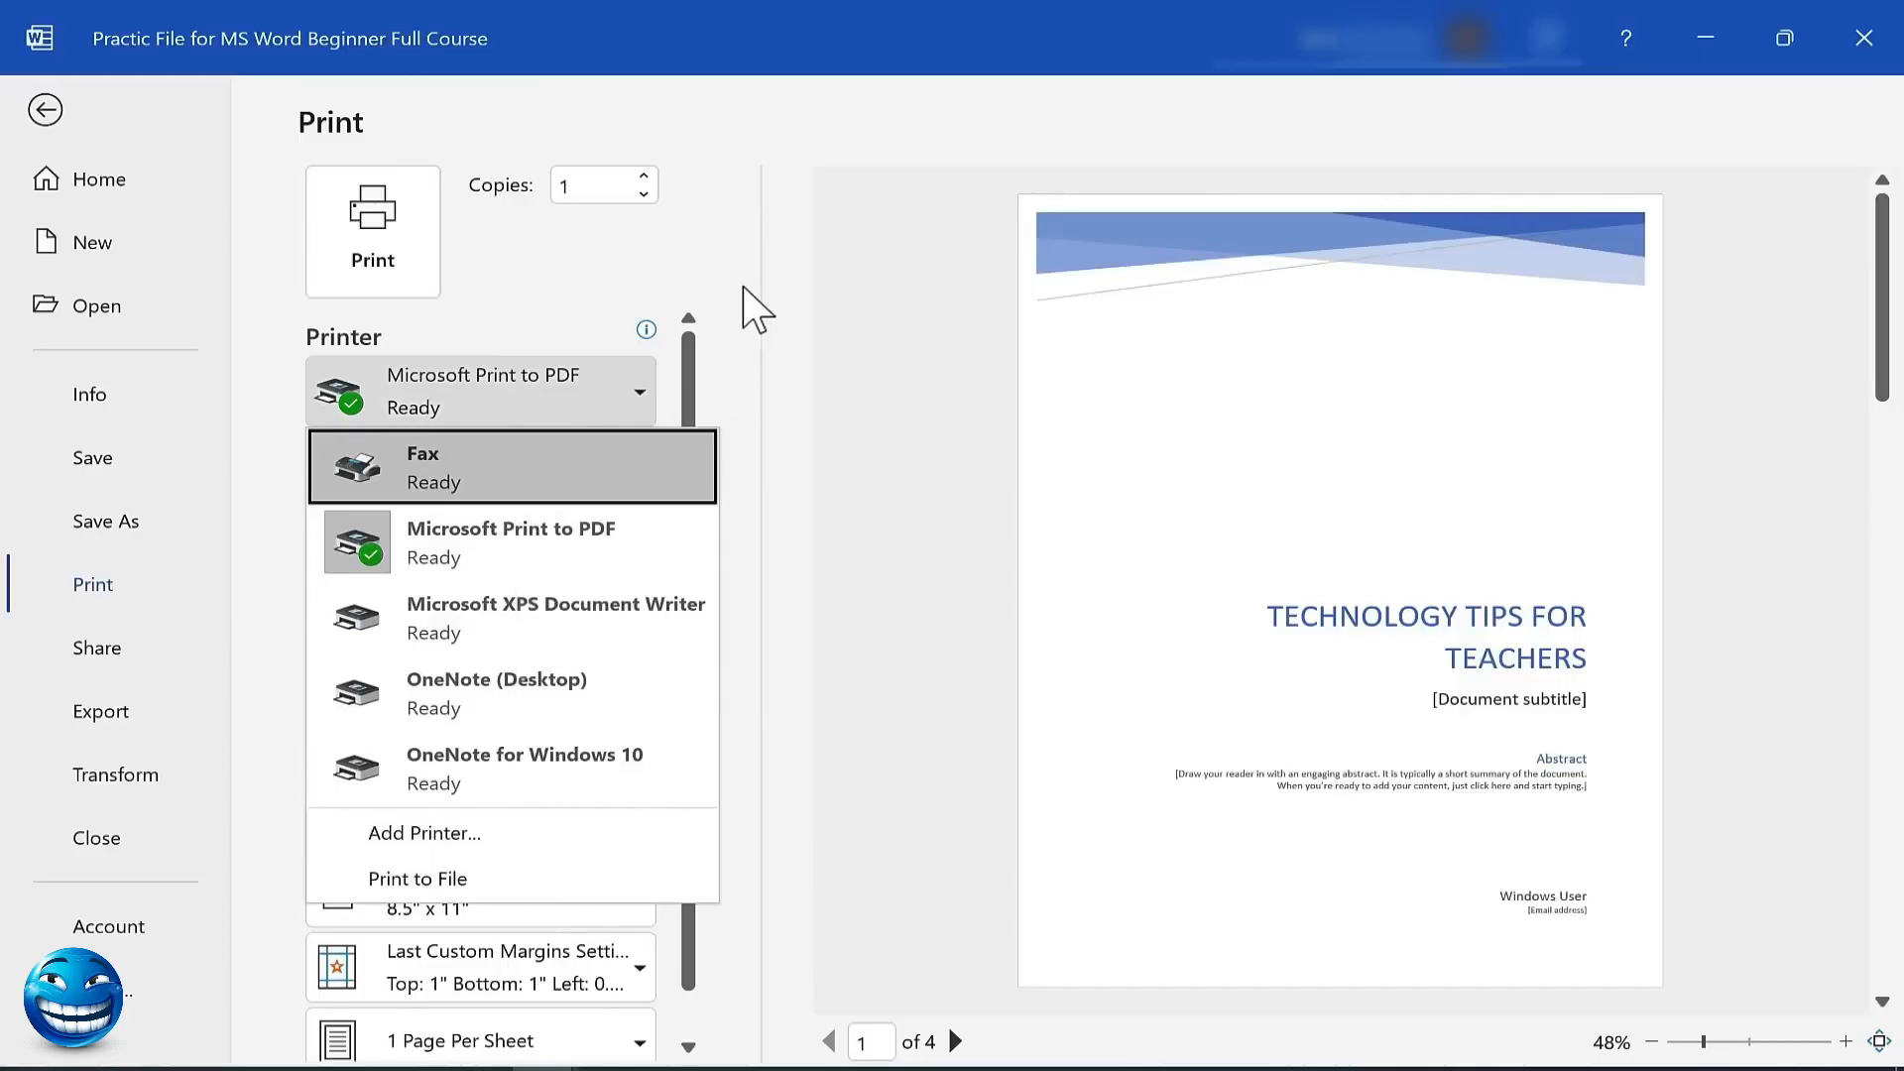
{"action": "key", "text": "Escape"}
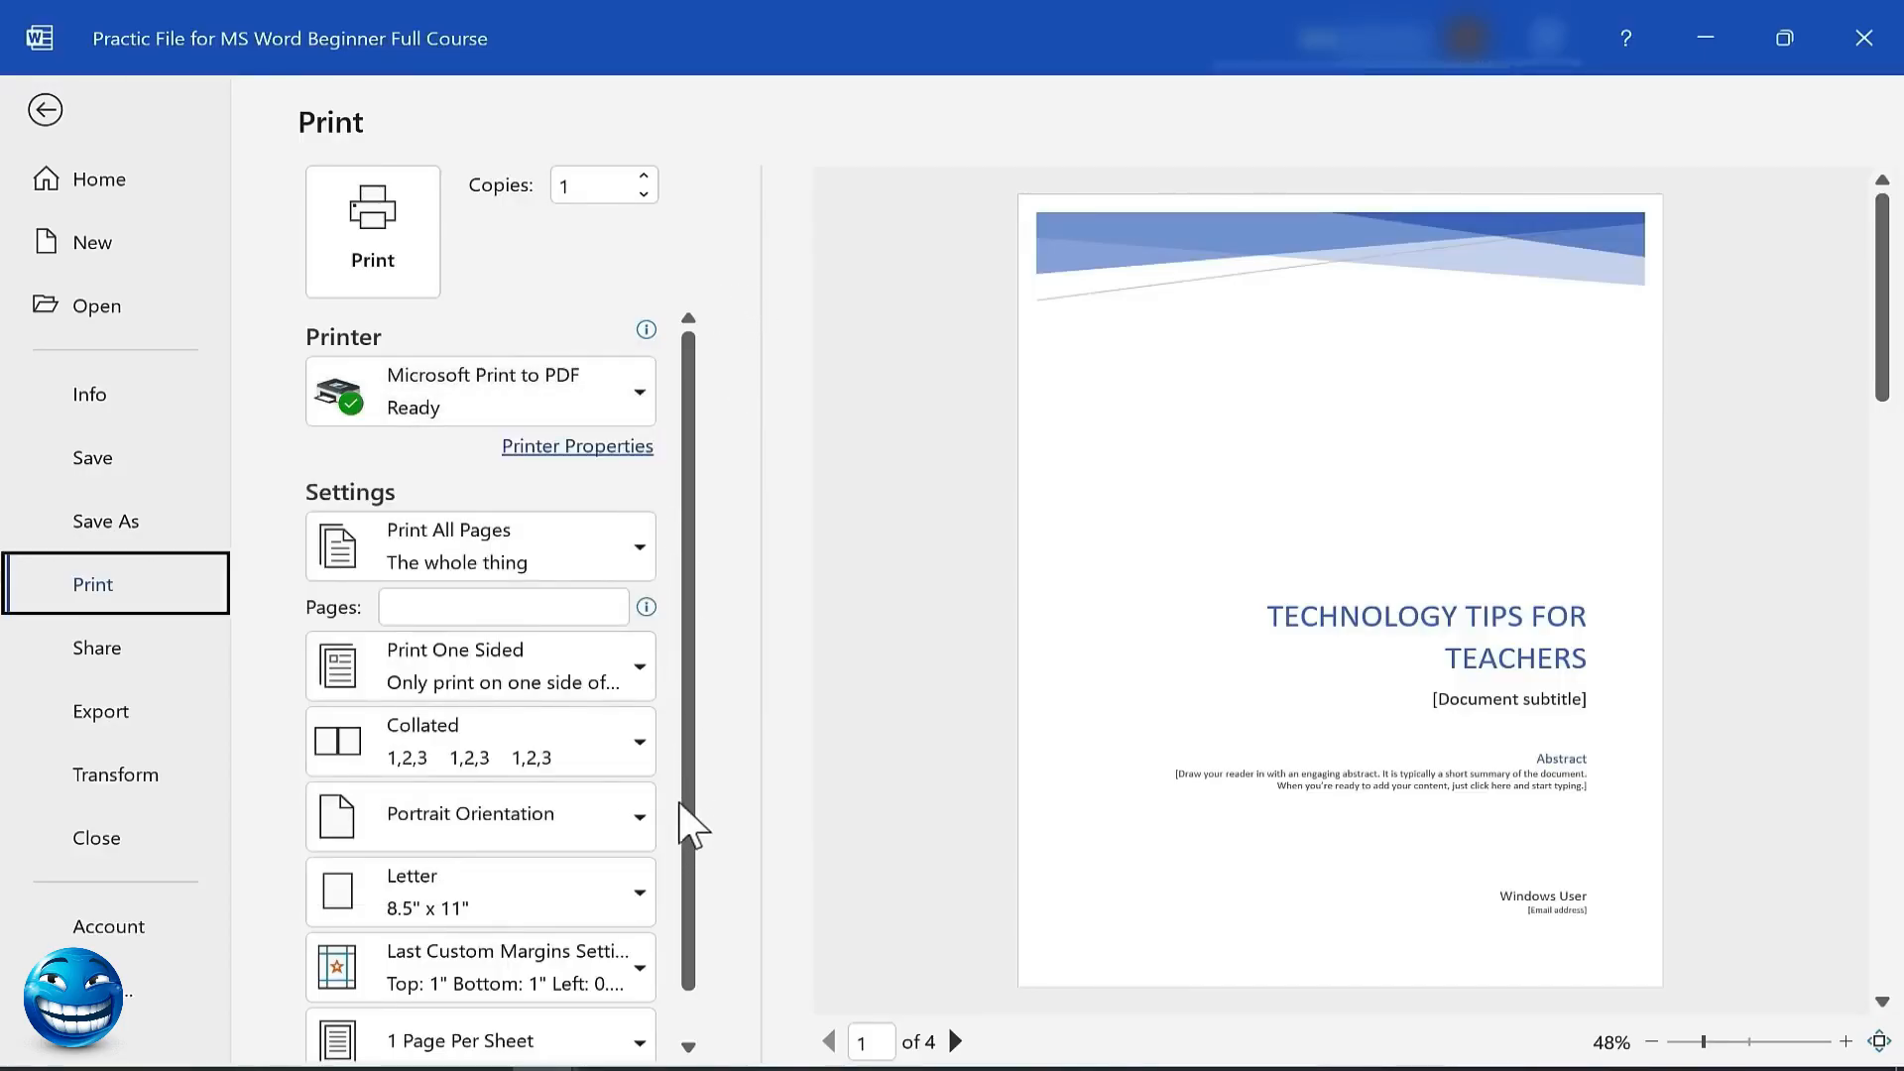
{"action": "left_click", "coordinate": [638, 555]}
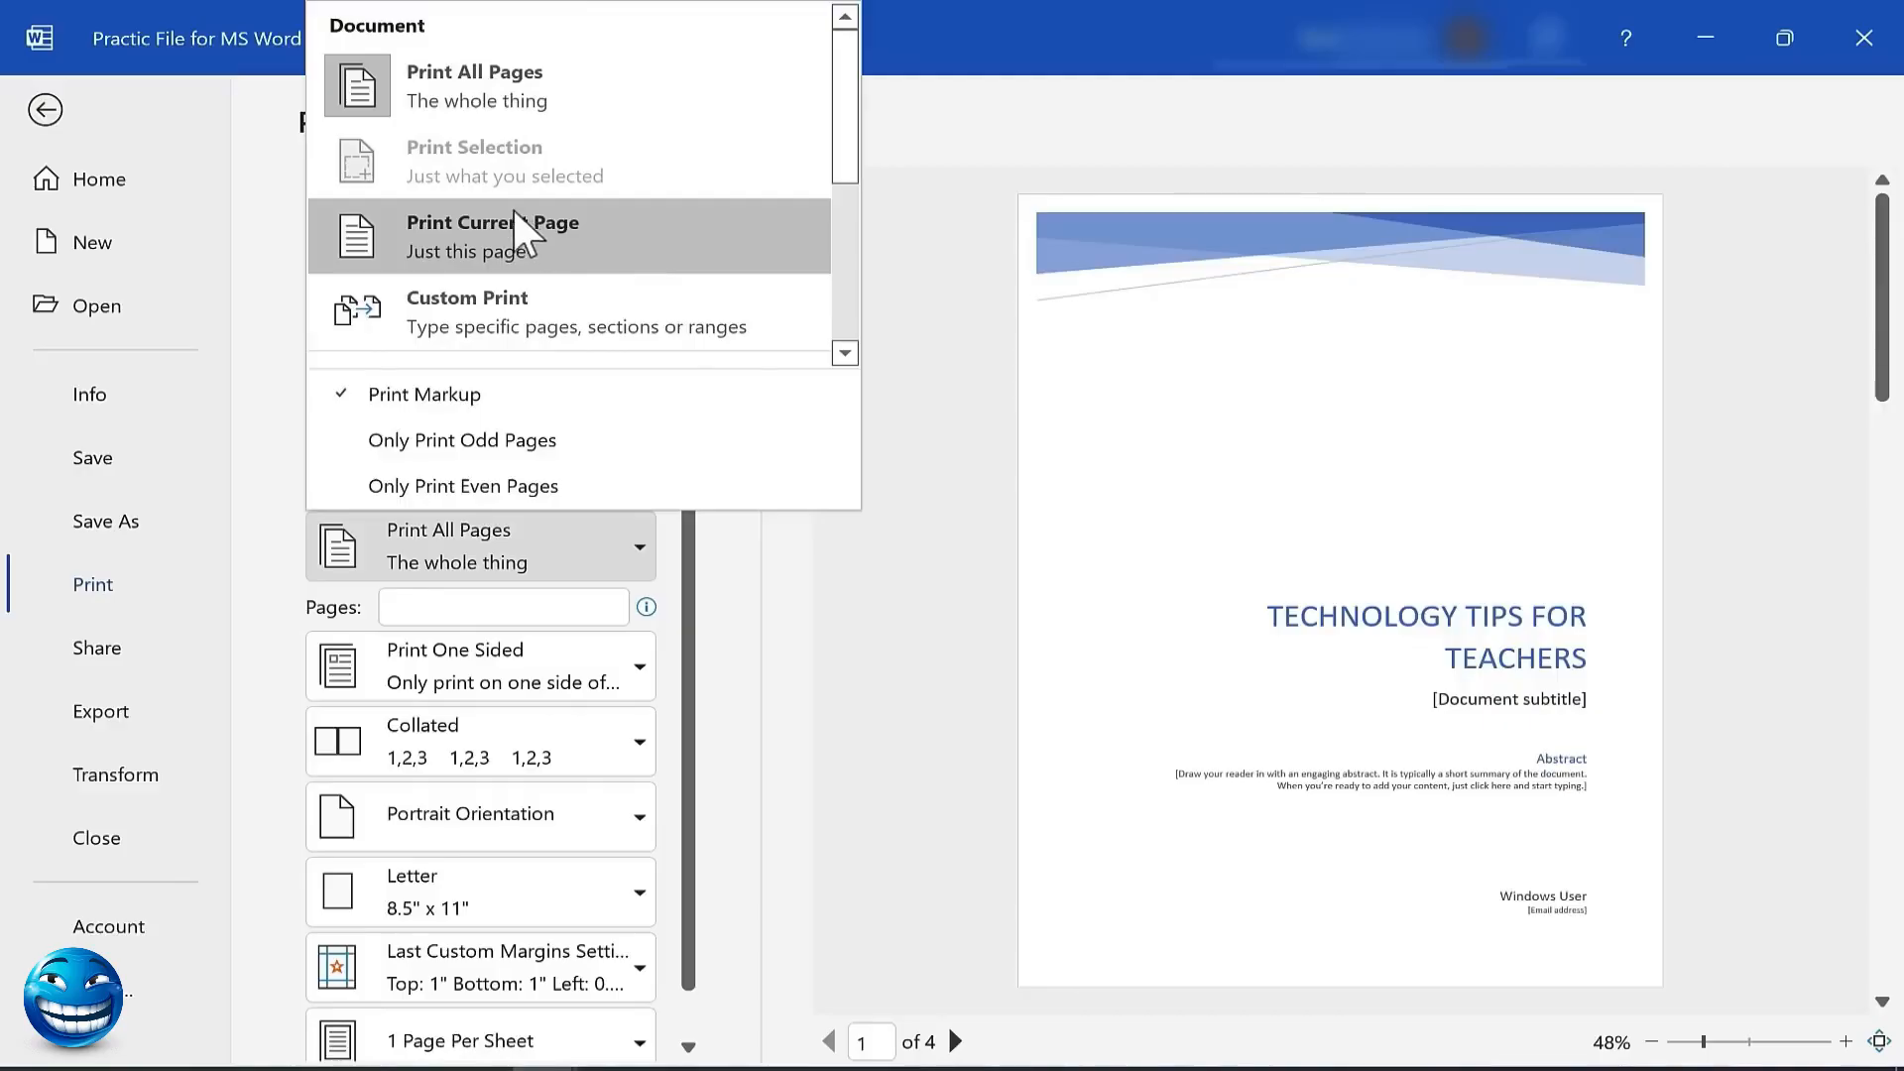
{"action": "left_click", "coordinate": [986, 667]}
{"action": "left_click", "coordinate": [45, 109]}
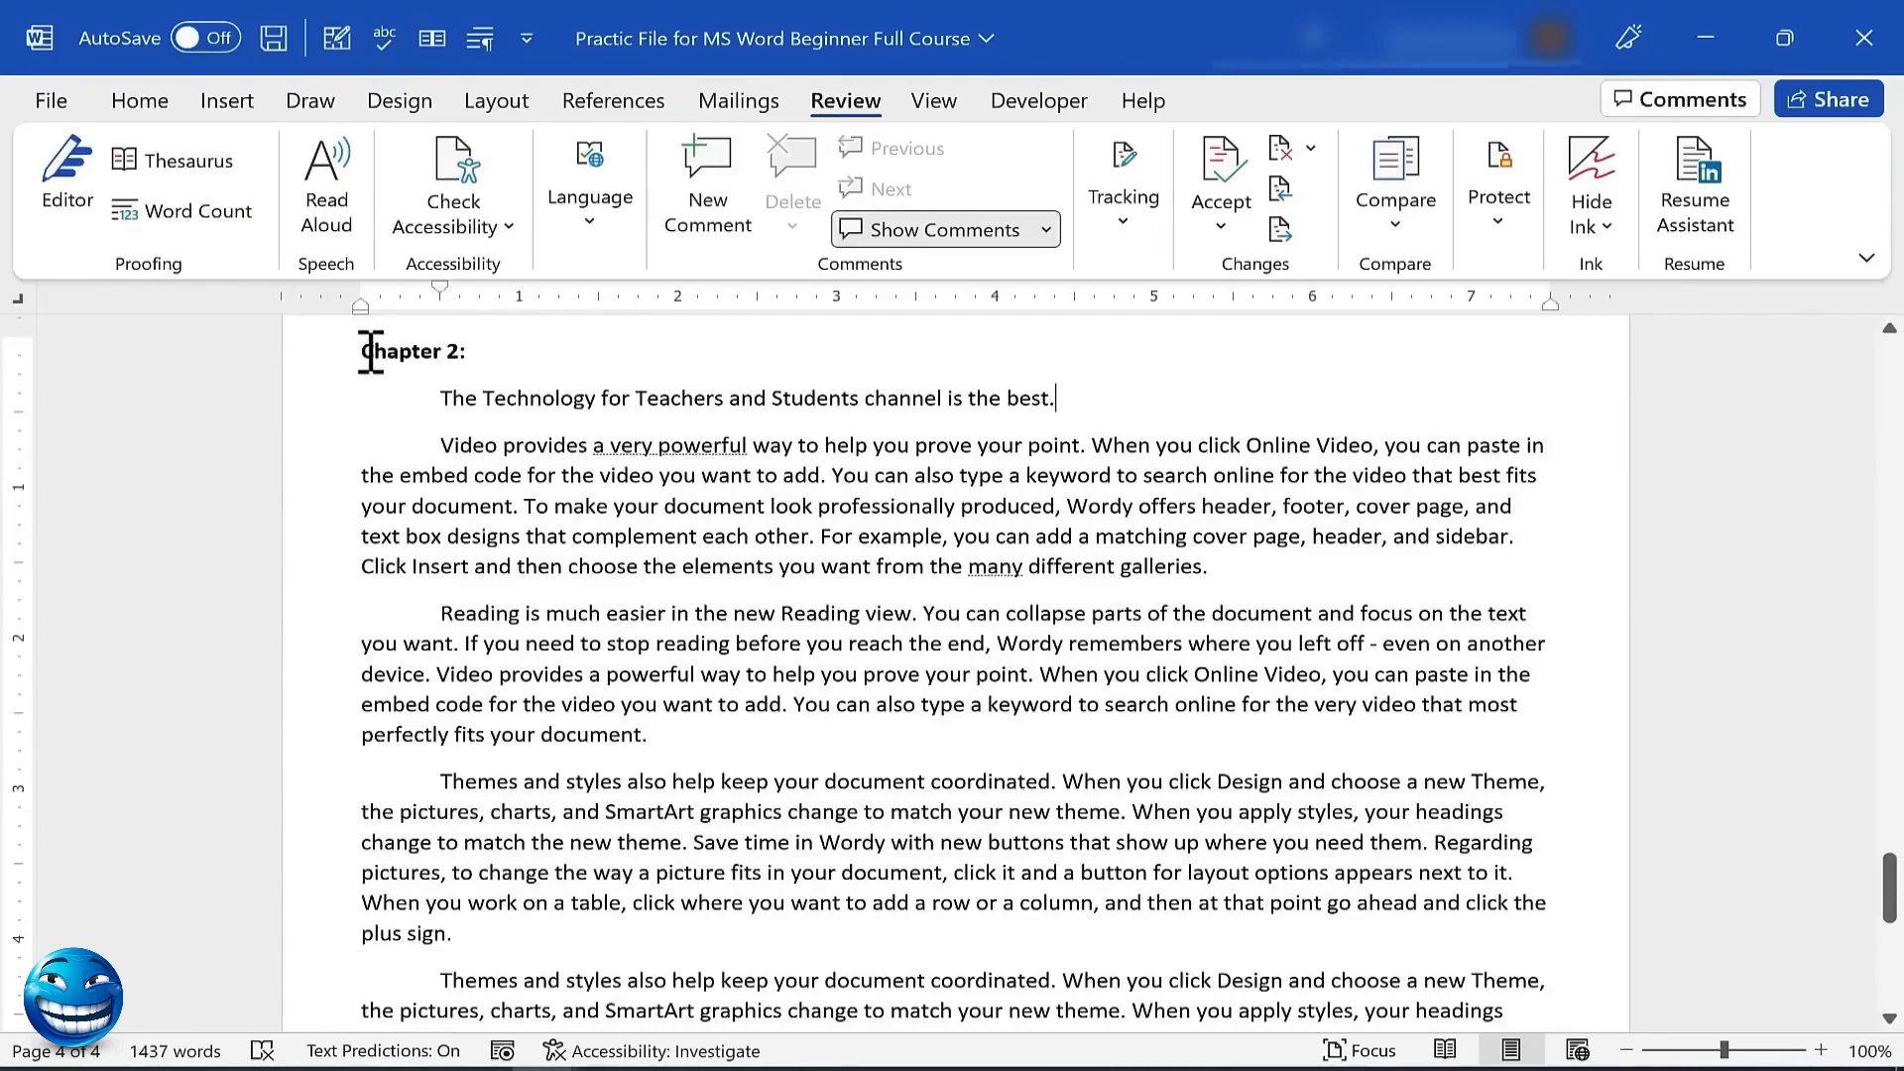
Select the text from the "Chapter 2:" heading onward, try the Print Selection range, and return the setting to Print All Pages
{"action": "left_click_drag", "start_coordinate": [371, 352], "coordinate": [1517, 1003]}
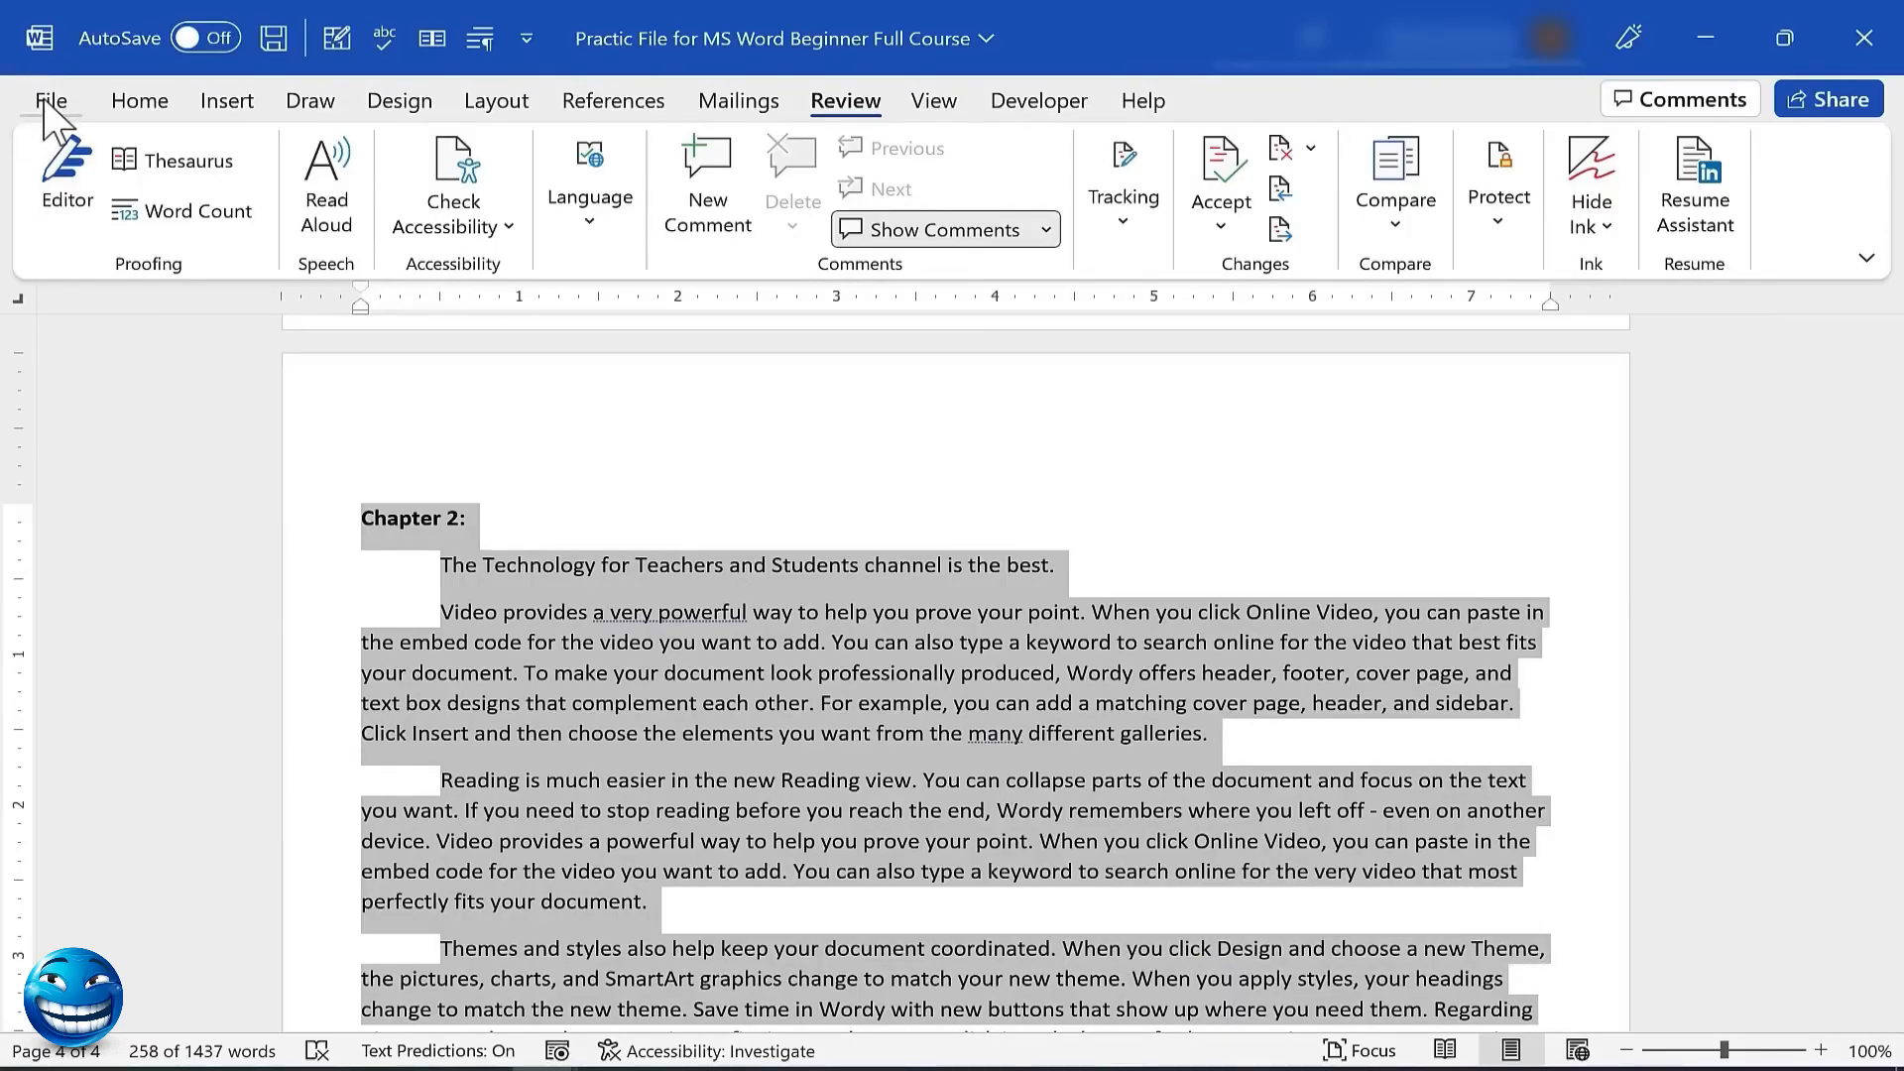
{"action": "key", "text": "ctrl+p"}
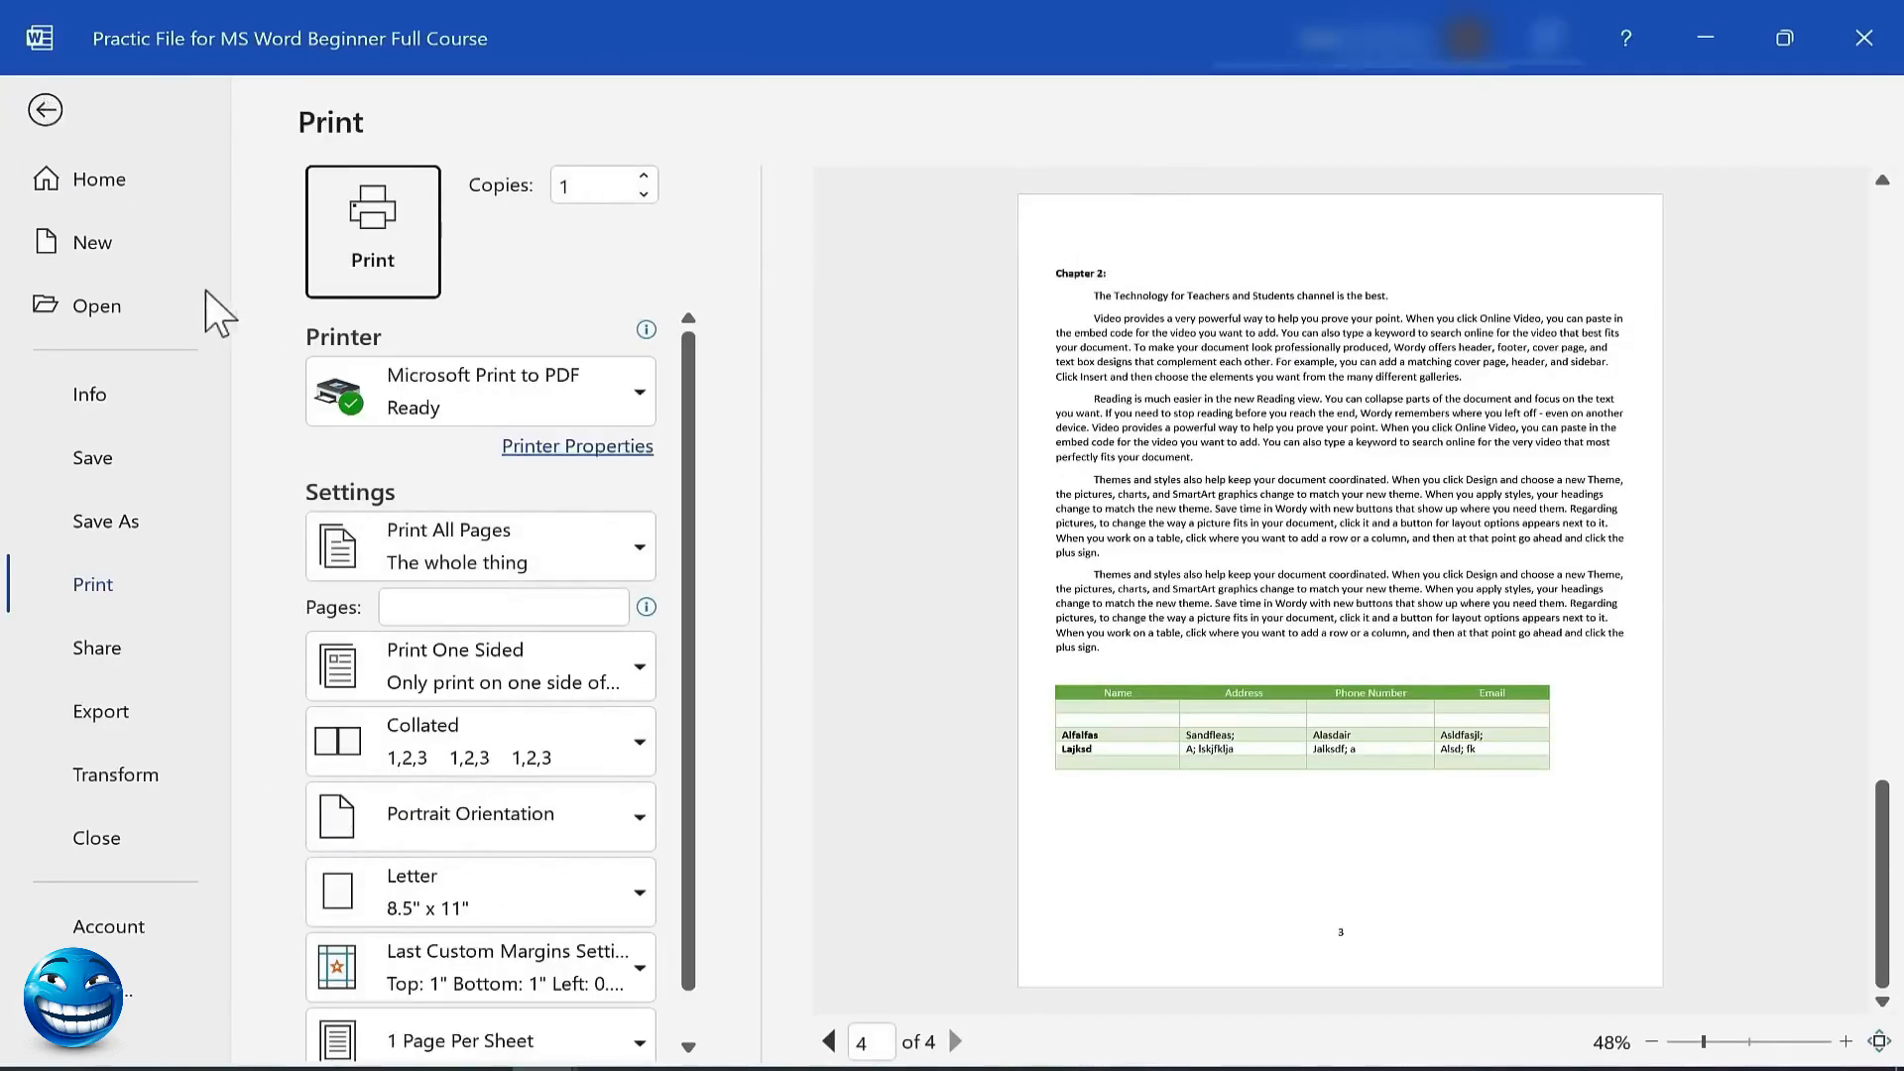
{"action": "left_click", "coordinate": [618, 540]}
{"action": "left_click", "coordinate": [509, 188]}
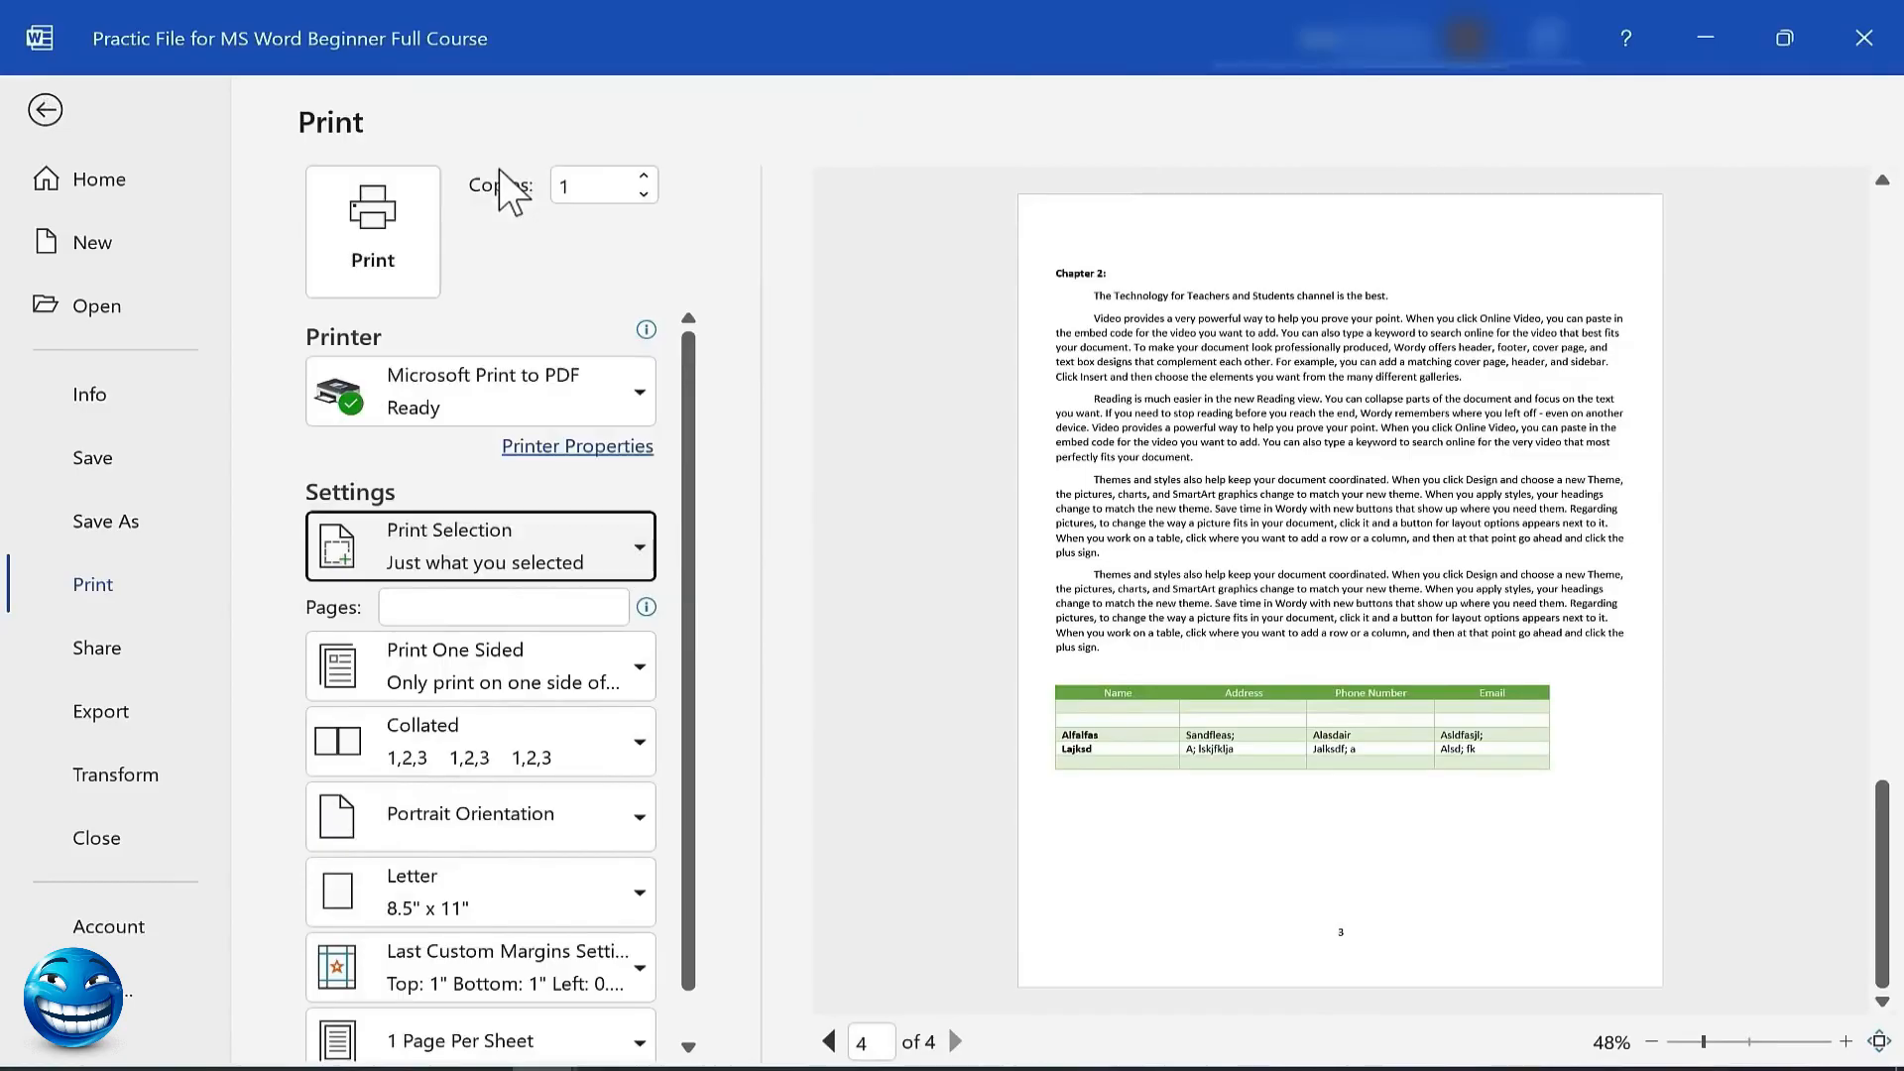
{"action": "left_click", "coordinate": [481, 546]}
{"action": "left_click", "coordinate": [447, 67]}
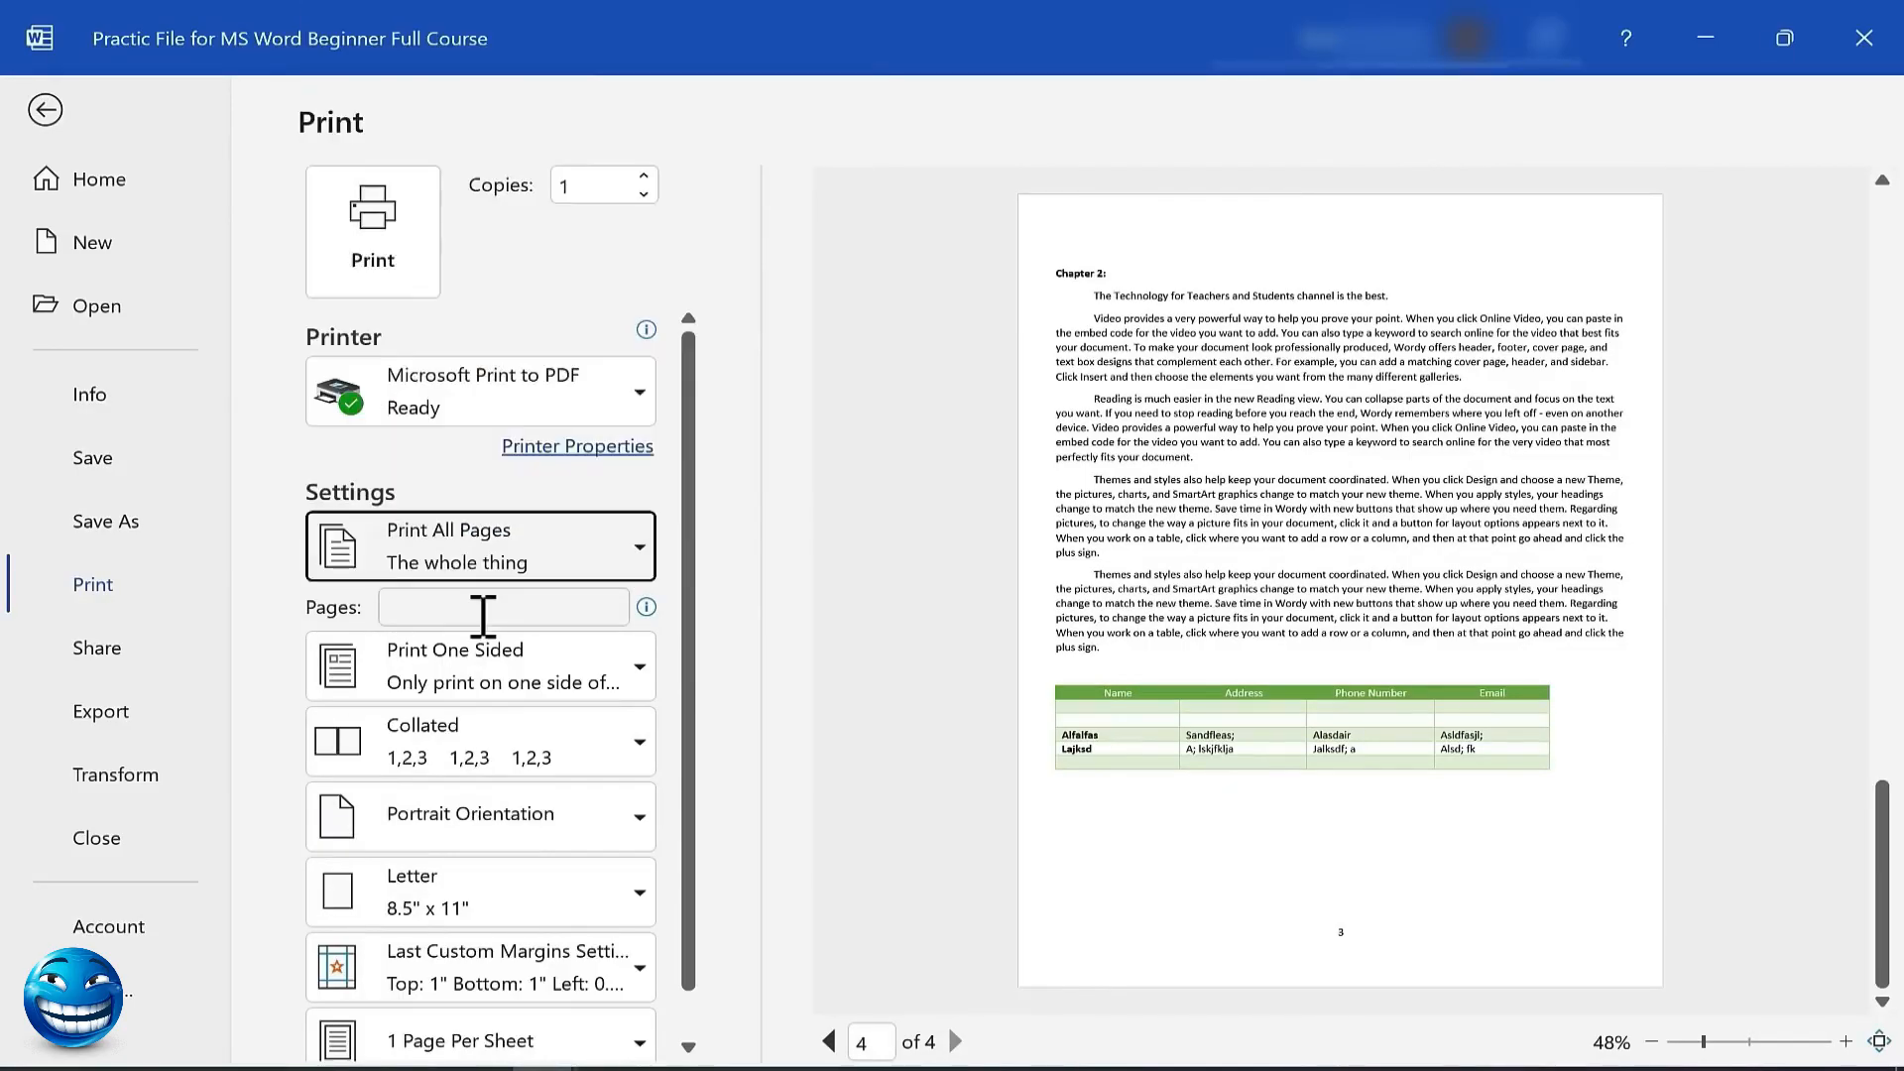
Try the custom page ranges "1-2" and "1,3" for printing, and clear the page range again
{"action": "left_click", "coordinate": [489, 610]}
{"action": "type", "text": "1"}
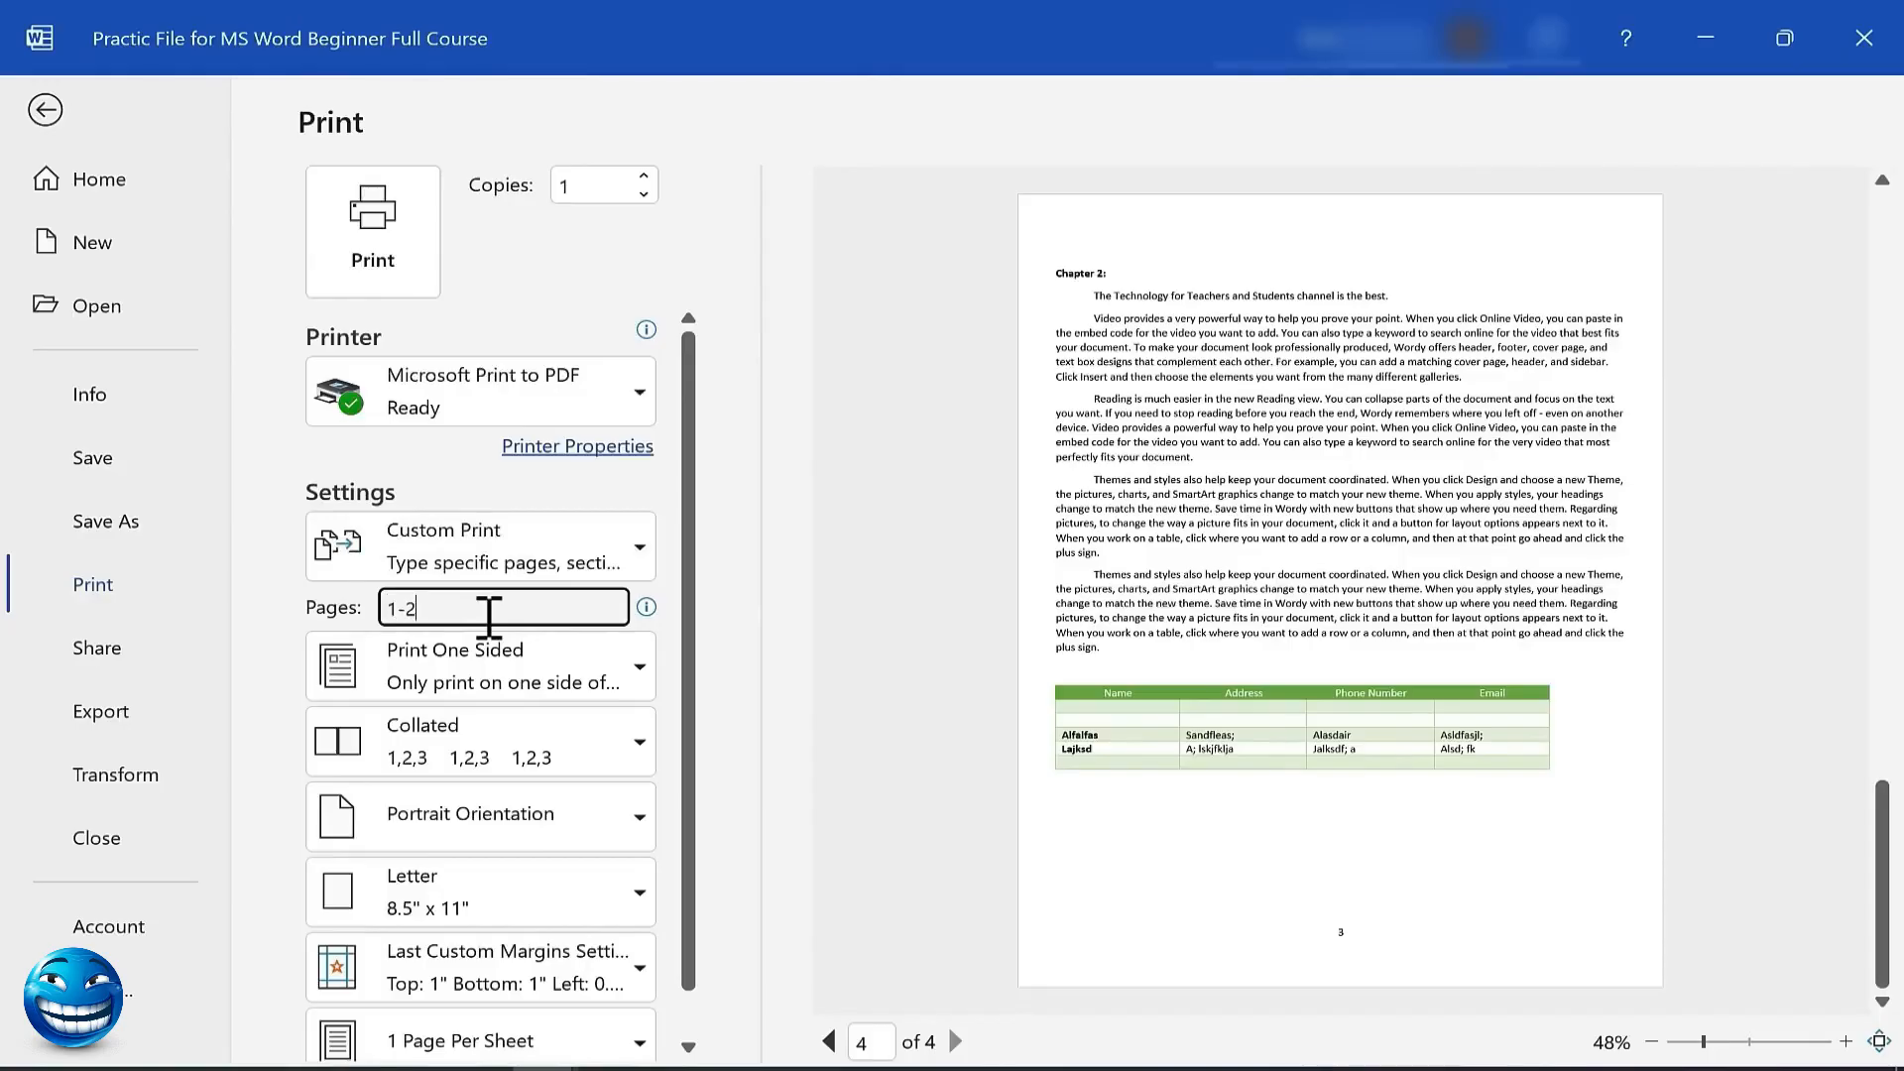
{"action": "type", "text": "-2"}
{"action": "key", "text": "BackSpace"}
{"action": "key", "text": "BackSpace"}
{"action": "key", "text": "BackSpace"}
{"action": "type", "text": "1,3"}
{"action": "key", "text": "BackSpace"}
{"action": "key", "text": "BackSpace"}
{"action": "key", "text": "BackSpace"}
{"action": "scroll", "coordinate": [544, 764], "scroll_direction": "down", "scroll_amount": 1}
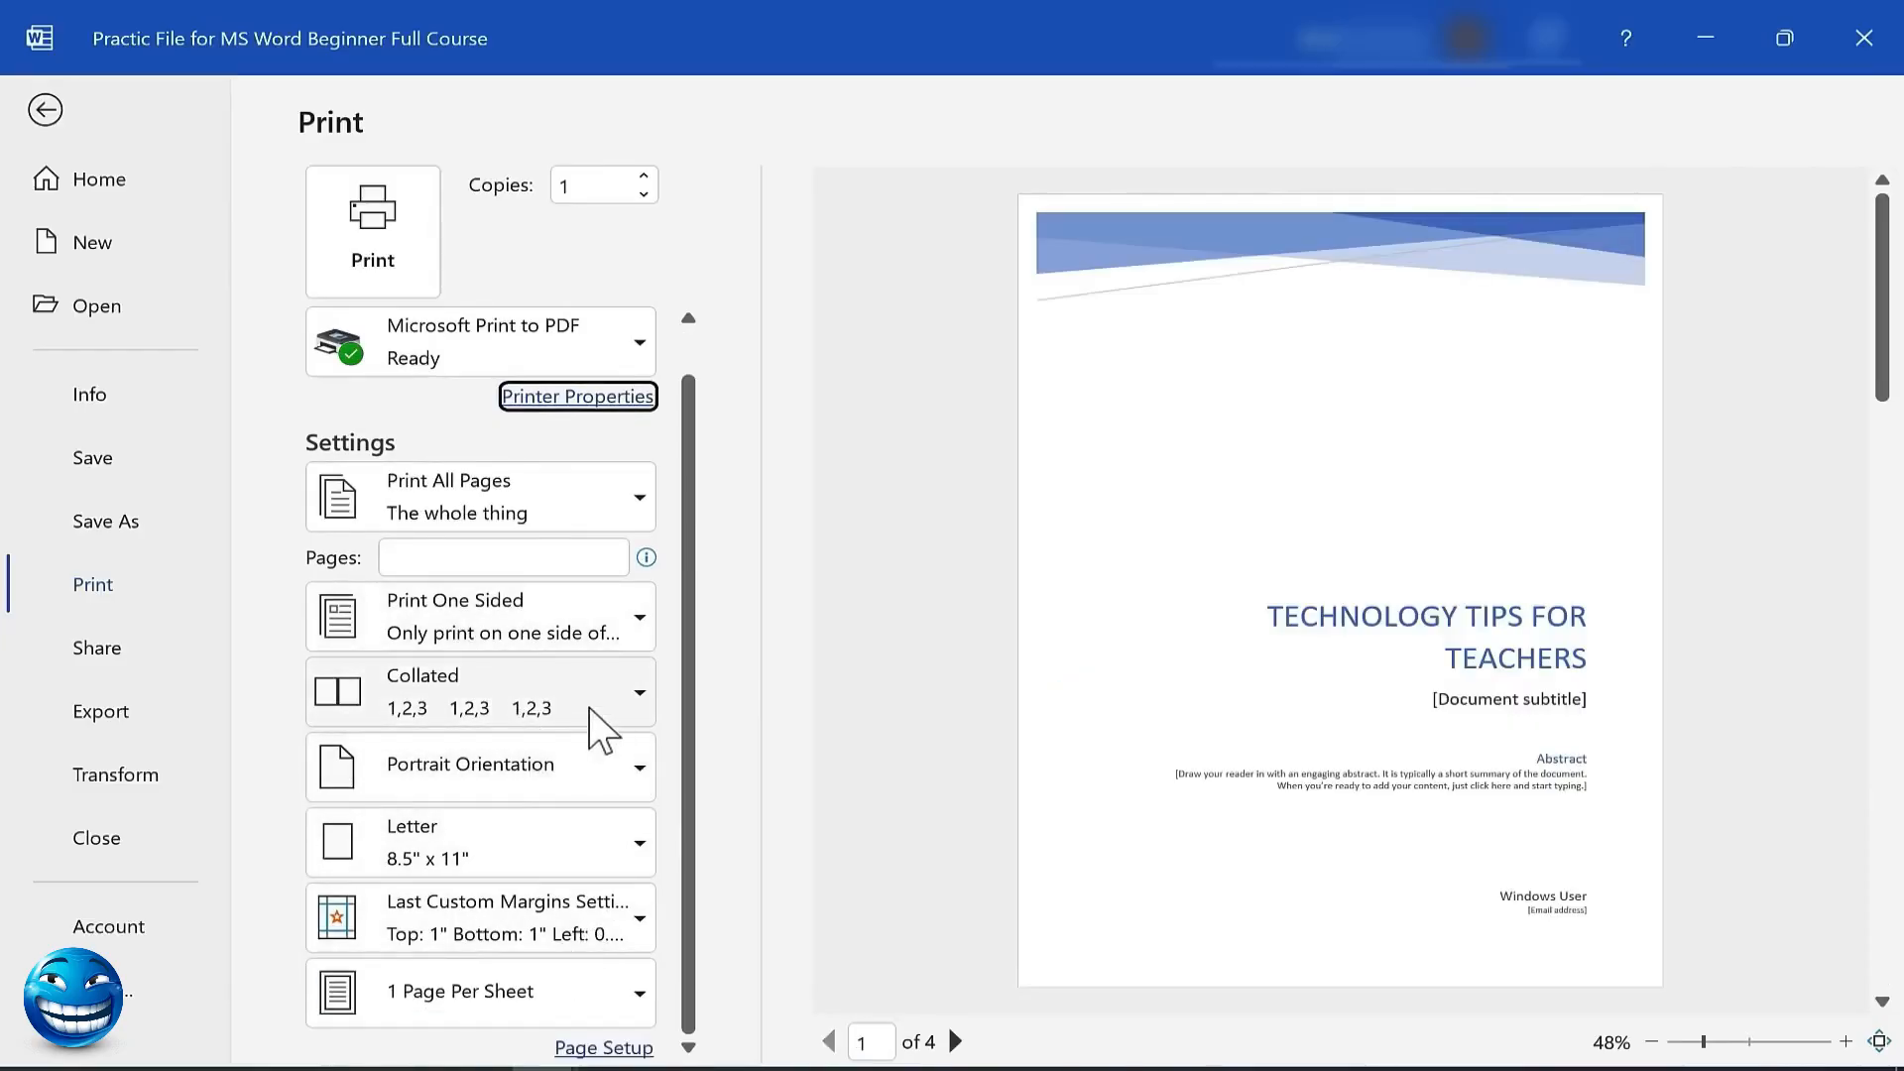
{"action": "scroll", "coordinate": [599, 695], "scroll_direction": "up", "scroll_amount": 1}
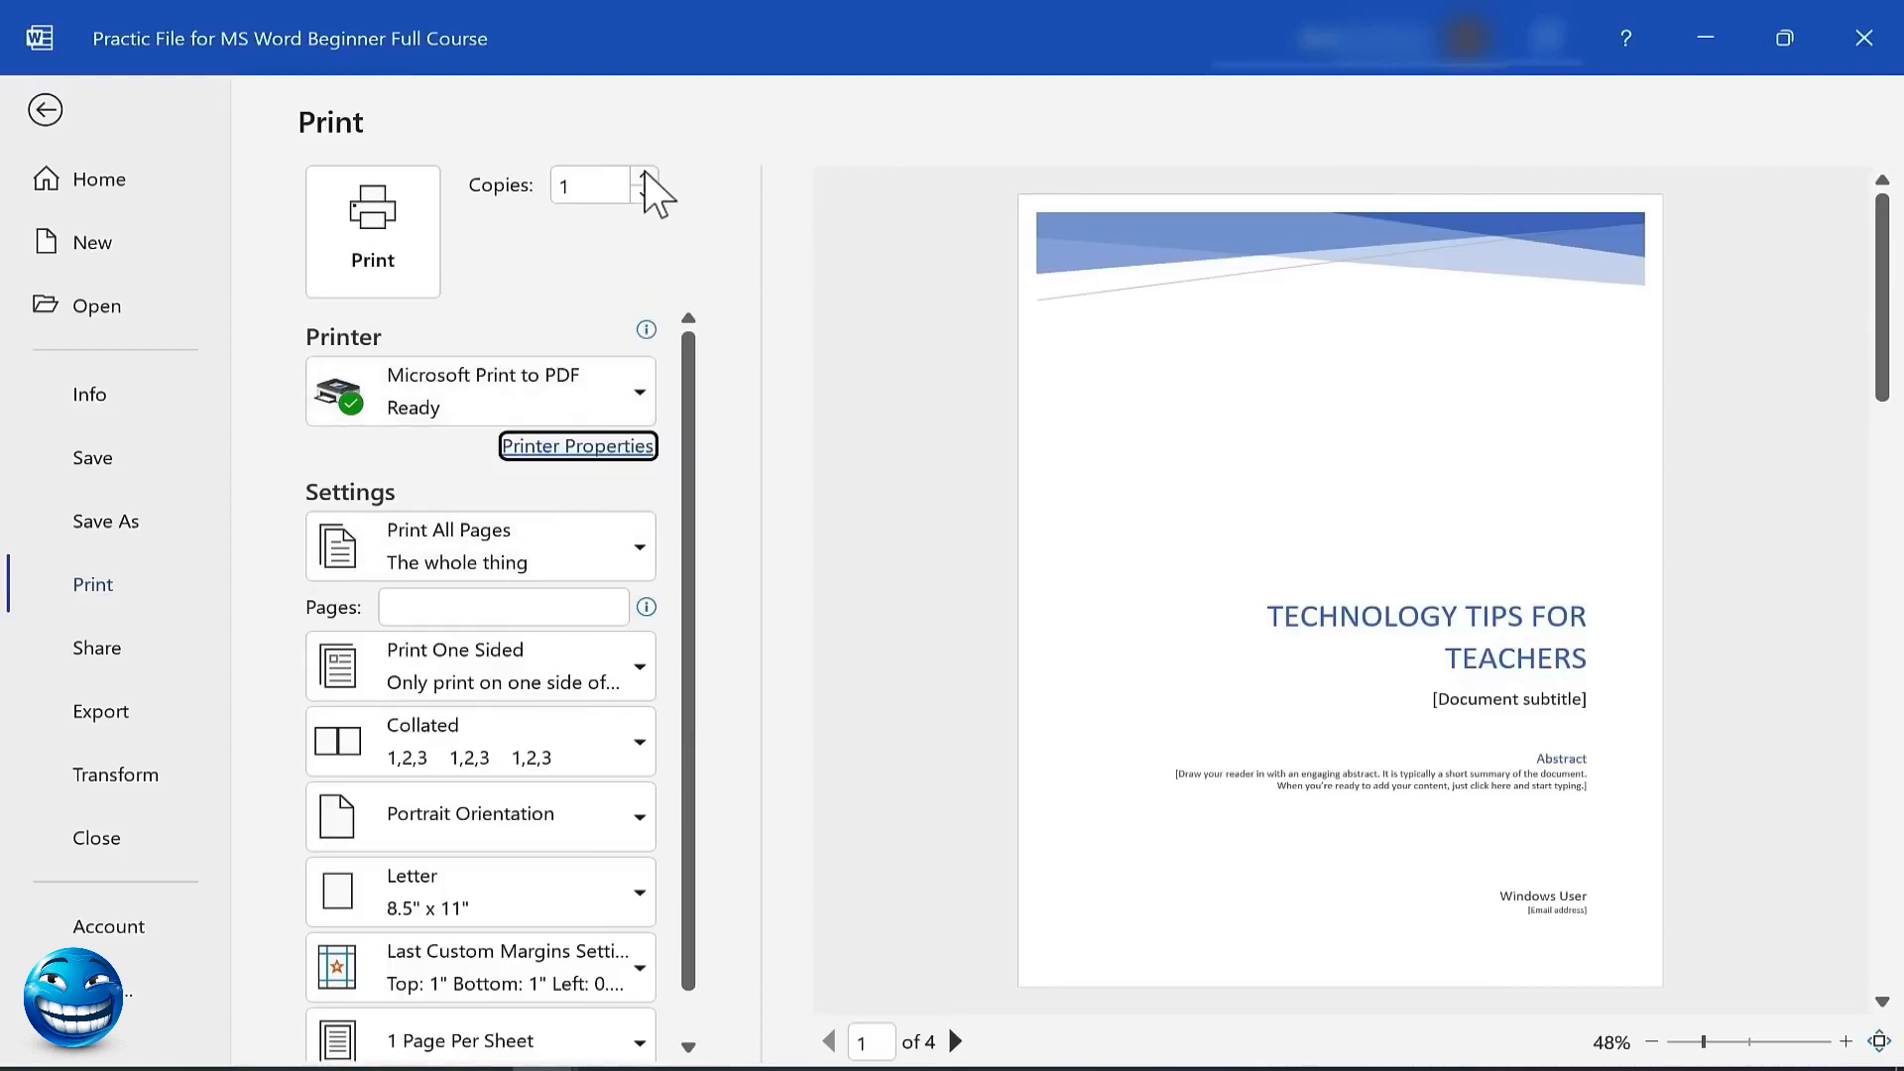
Try 30 as the number of print copies and clear the value again
{"action": "left_click", "coordinate": [591, 186]}
{"action": "type", "text": "30"}
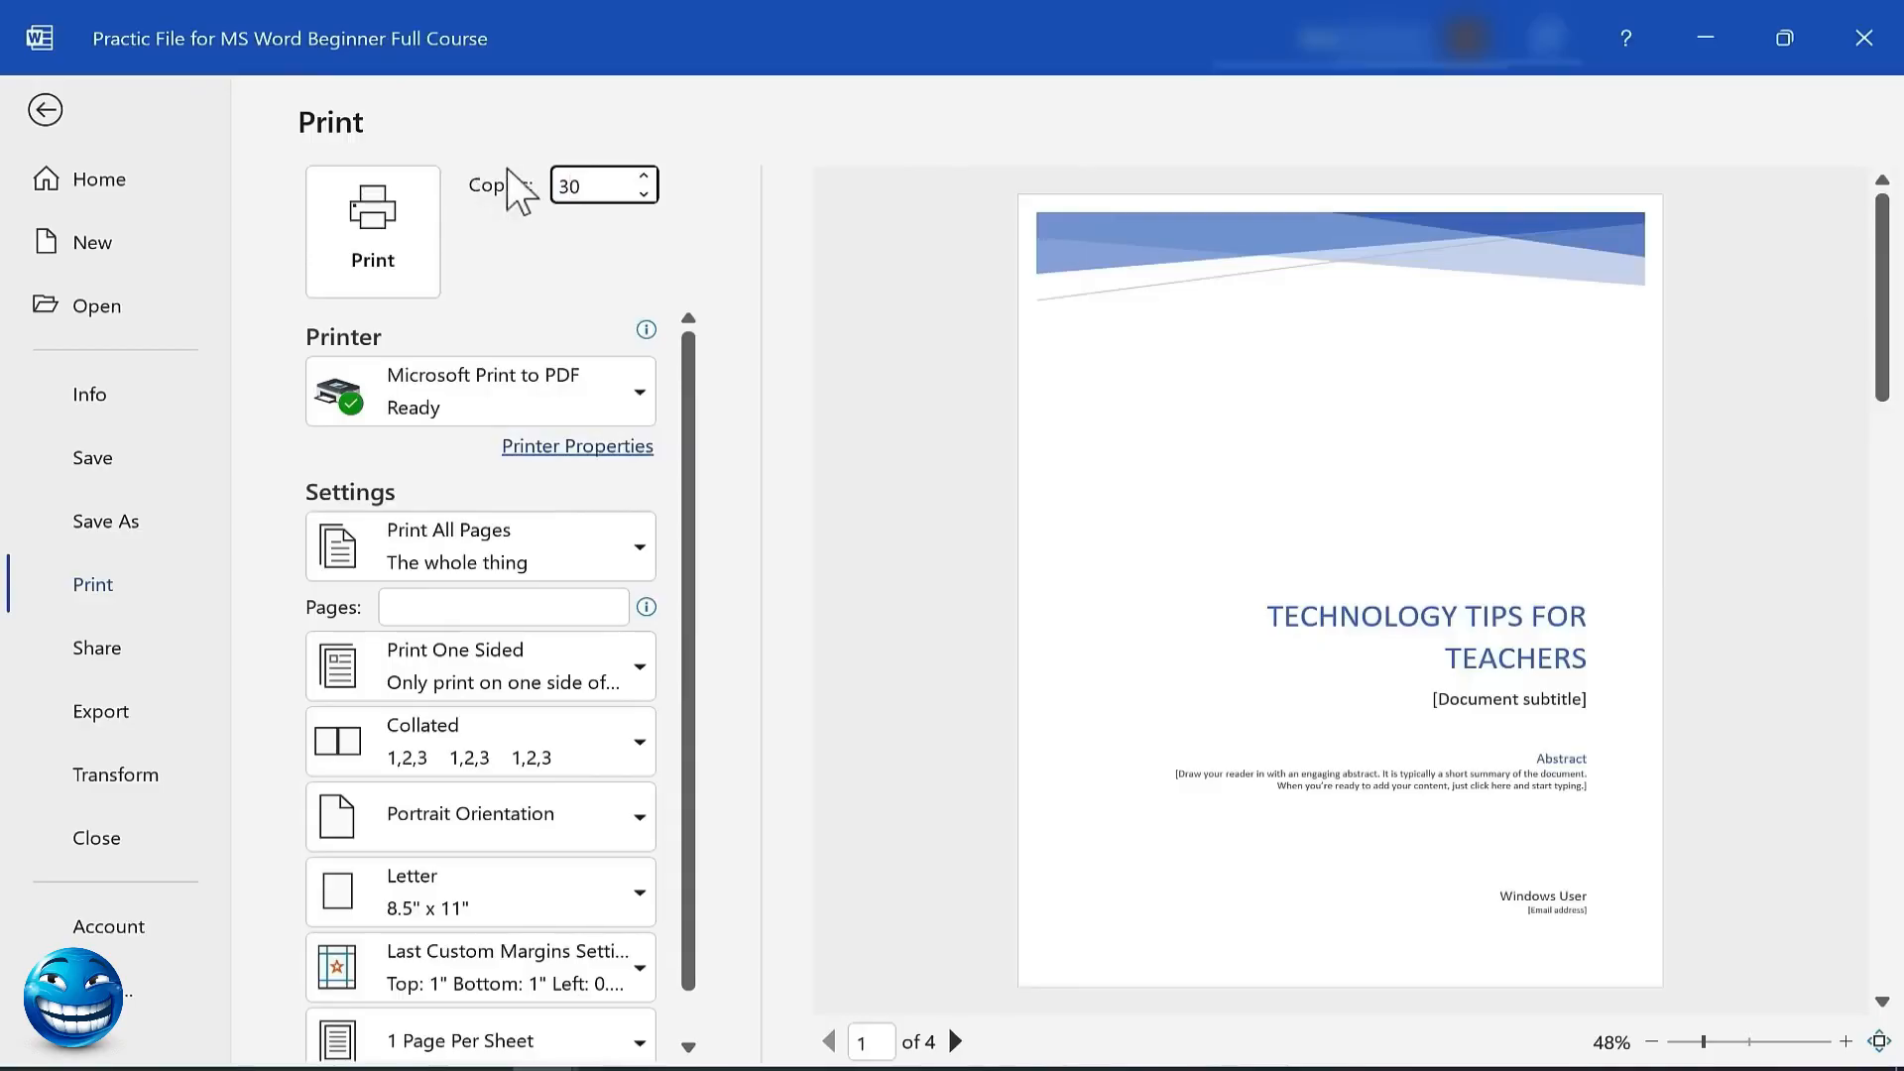
{"action": "key", "text": "BackSpace"}
{"action": "key", "text": "BackSpace"}
{"action": "left_click", "coordinate": [585, 300]}
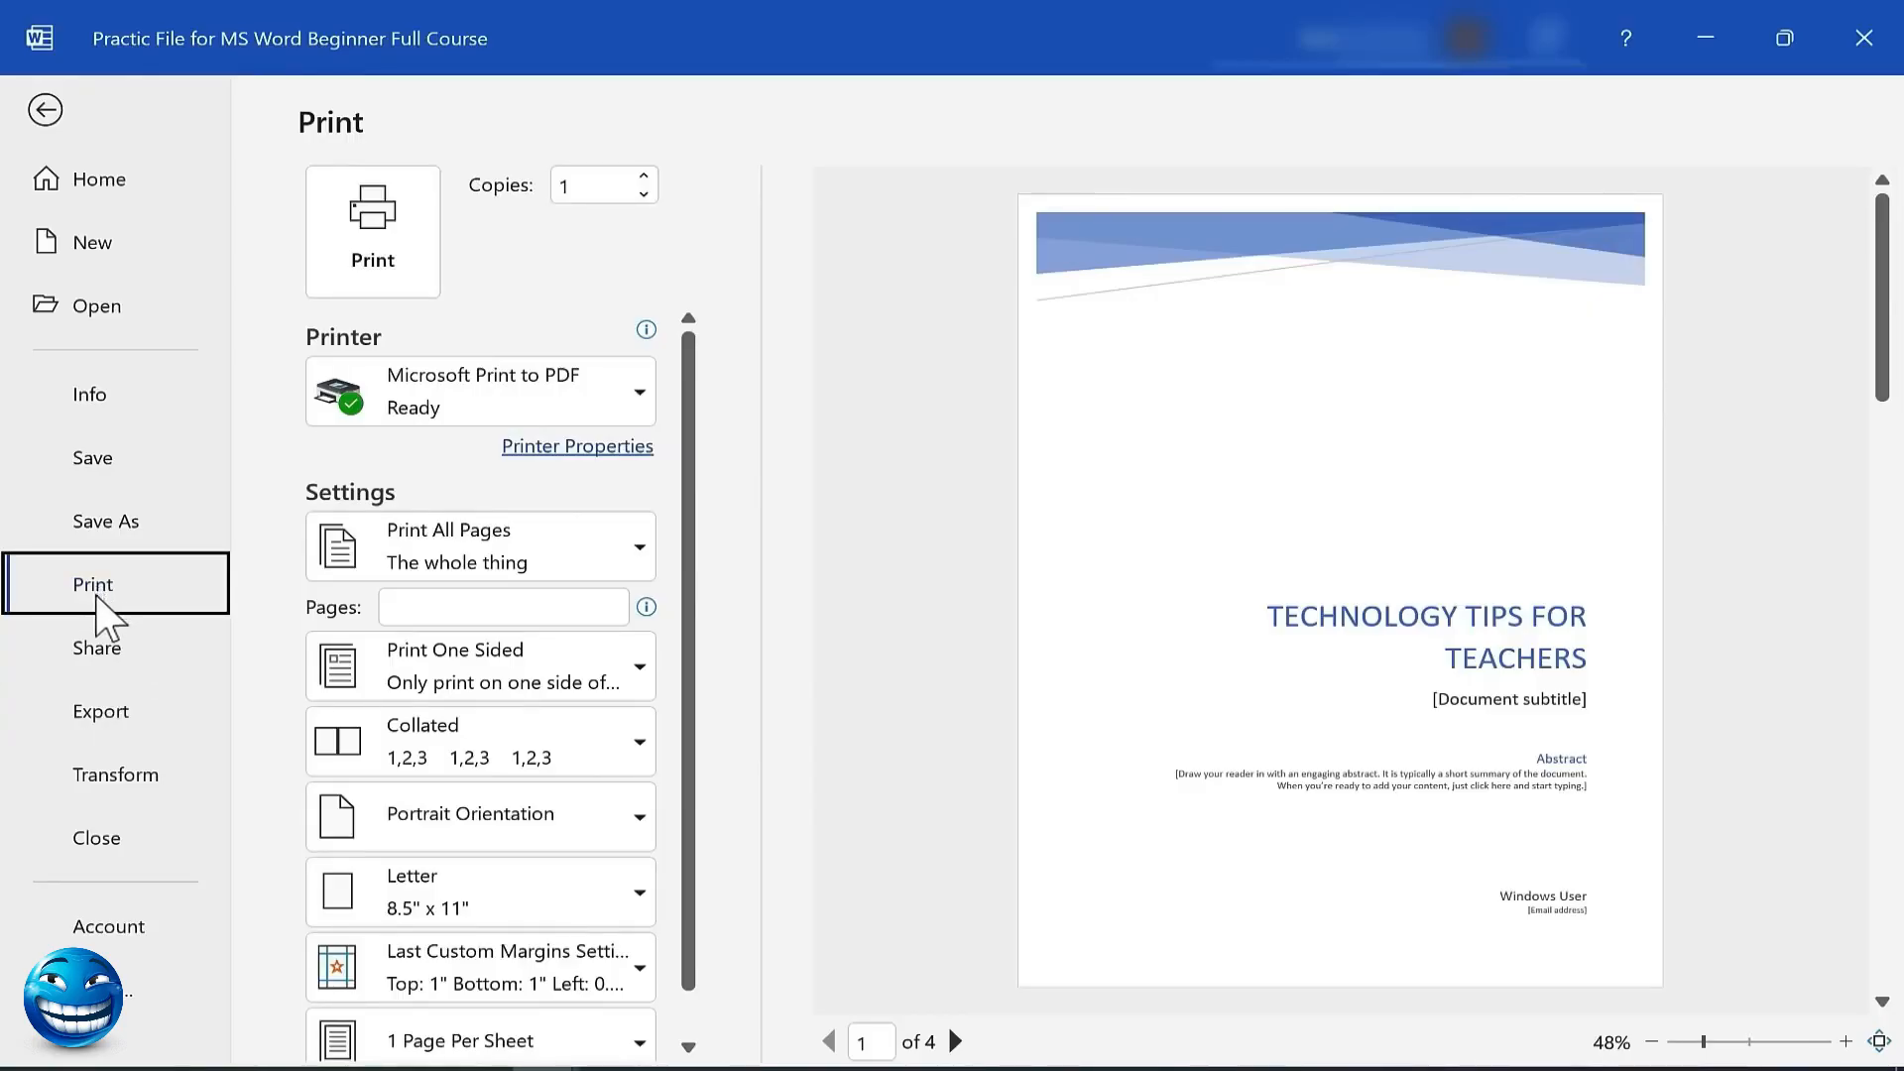
Examine the document's sharing options, including attaching a PDF copy, and close them
{"action": "left_click", "coordinate": [91, 654]}
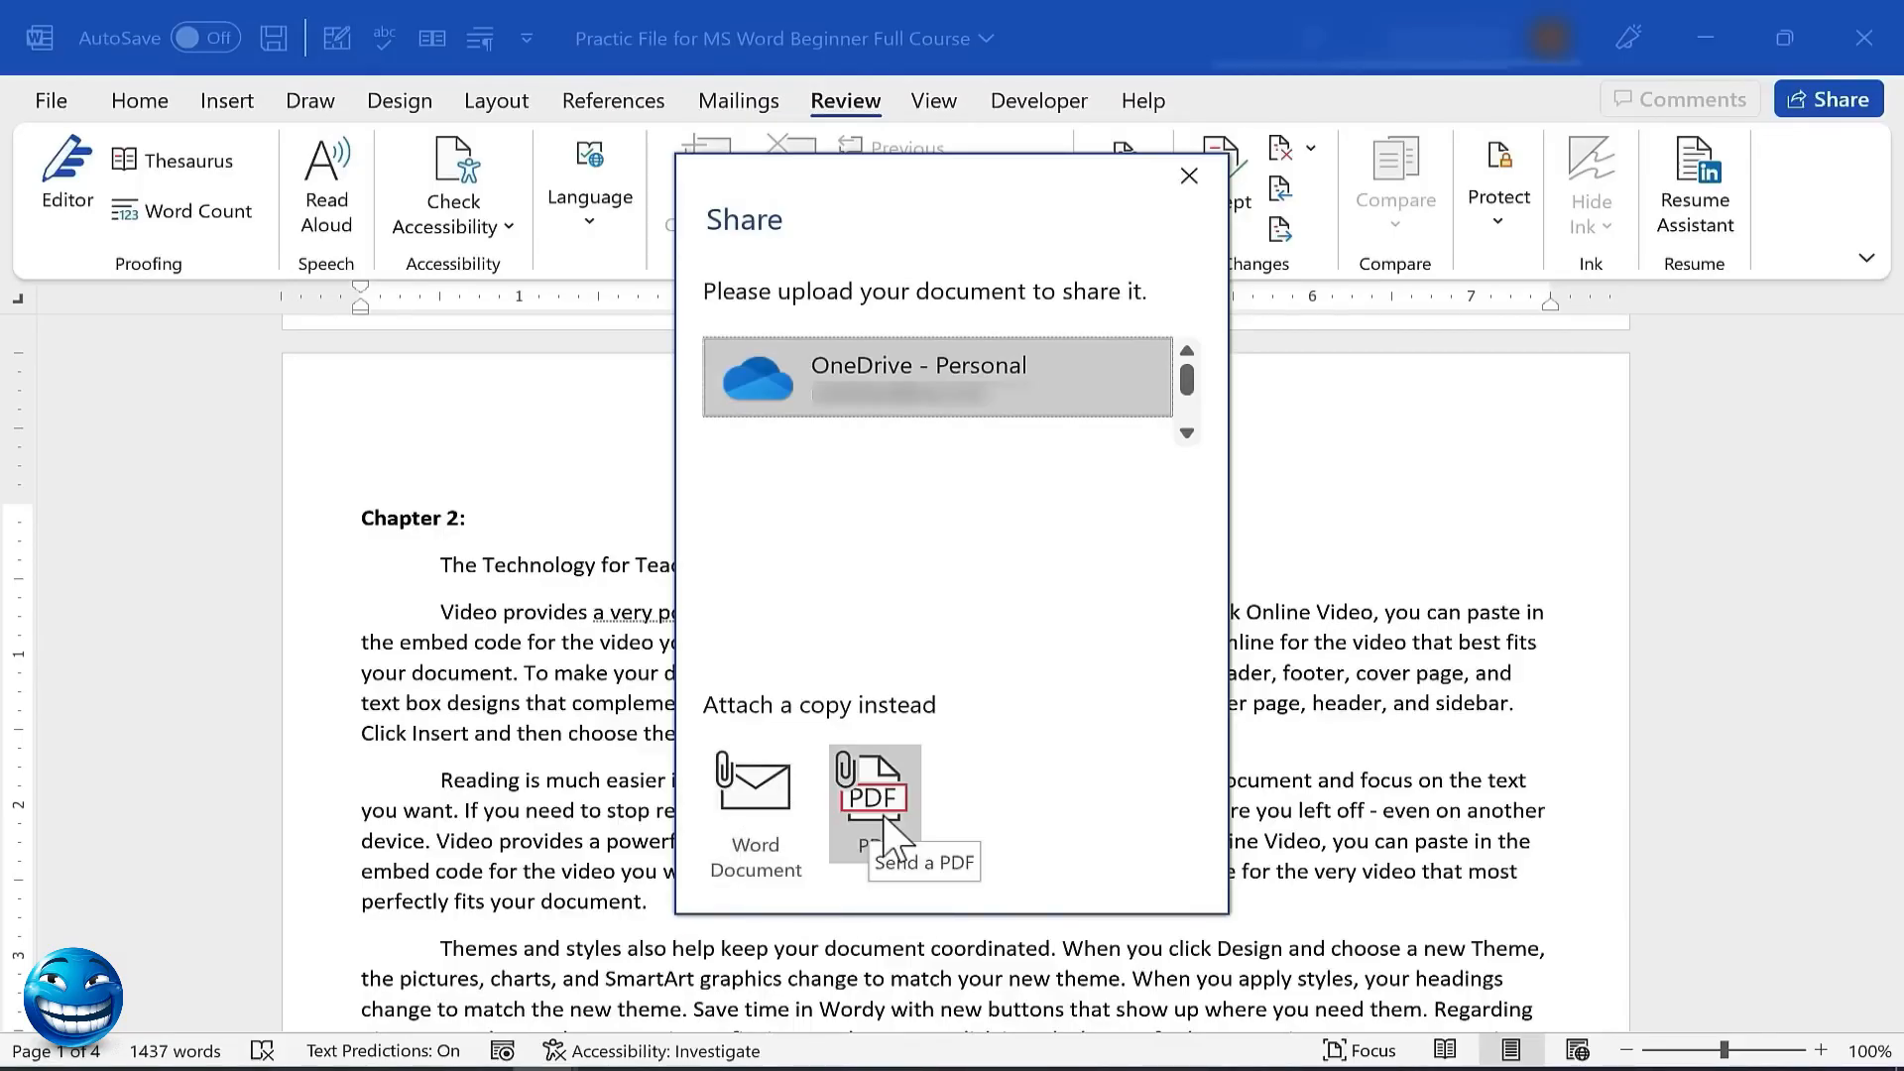
{"action": "key", "text": "Escape"}
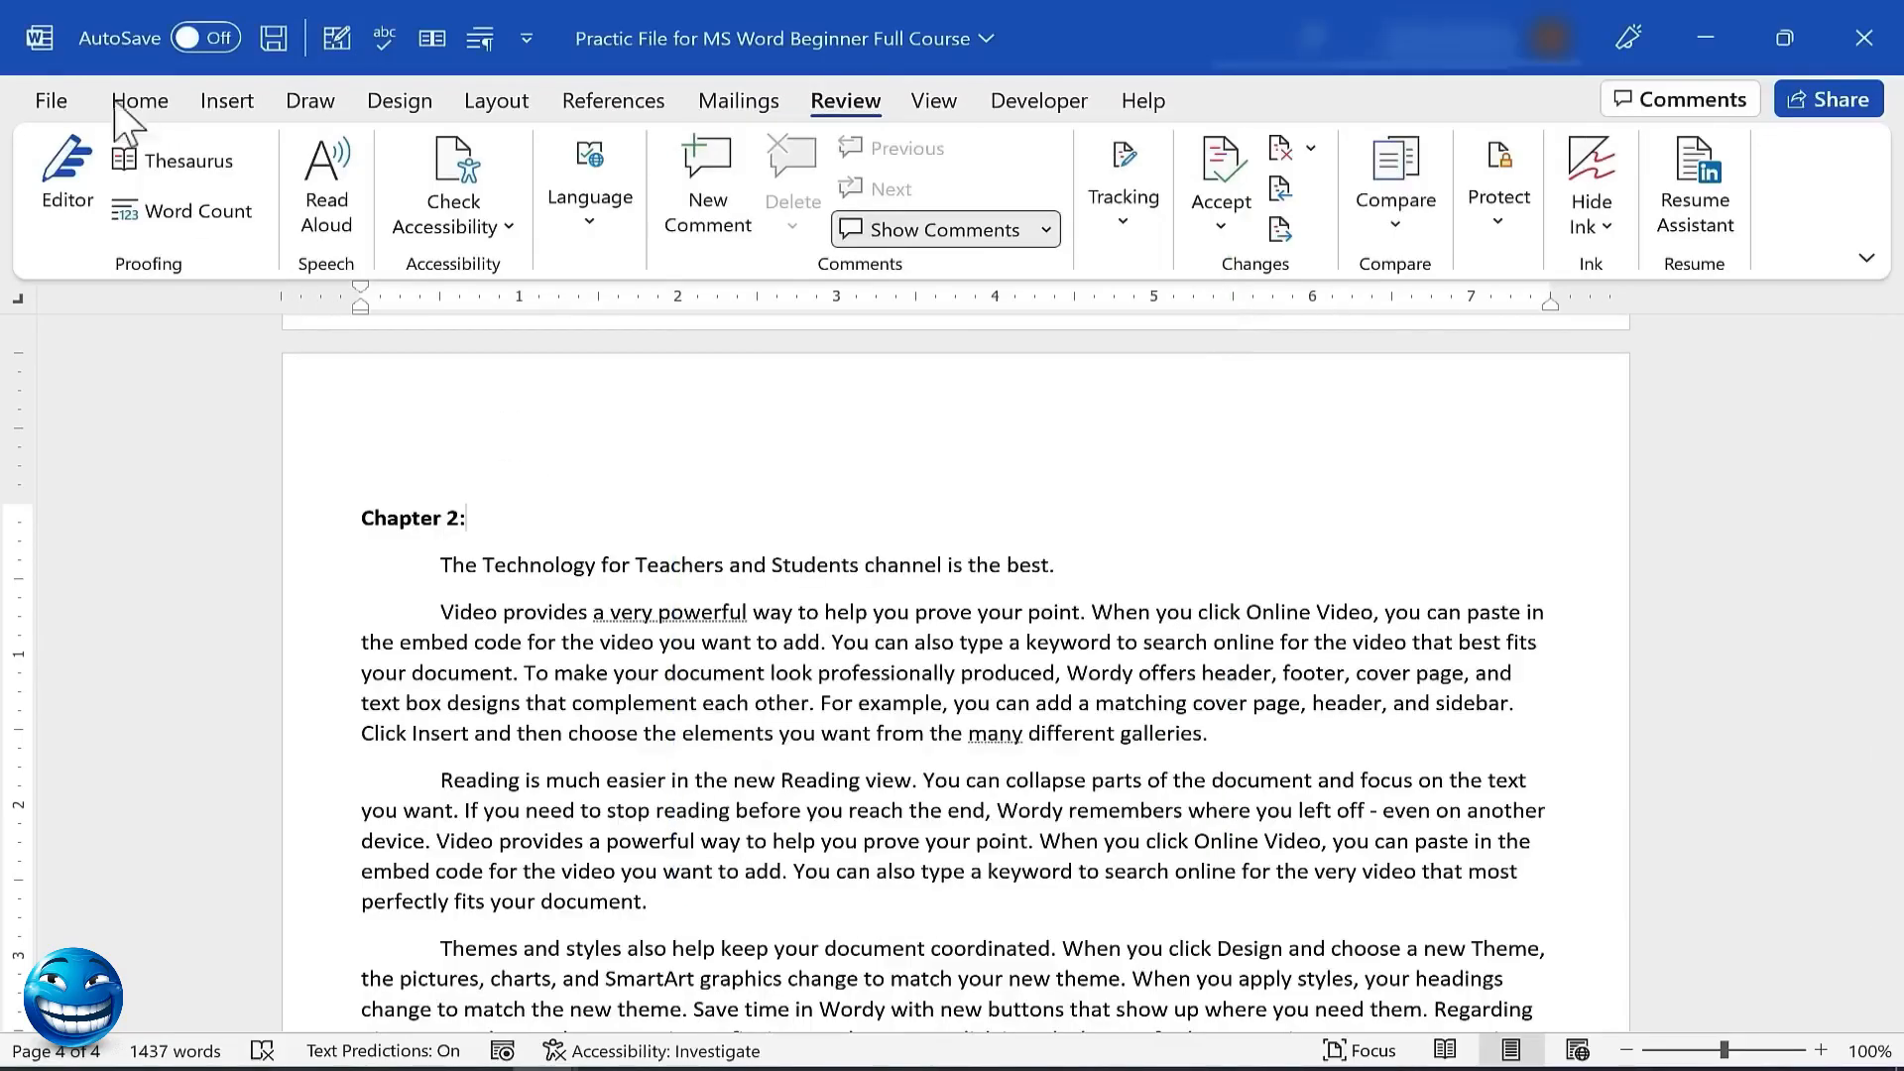
Export the document as a PDF to the Downloads folder, look through the published file, and close it
{"action": "left_click", "coordinate": [51, 101]}
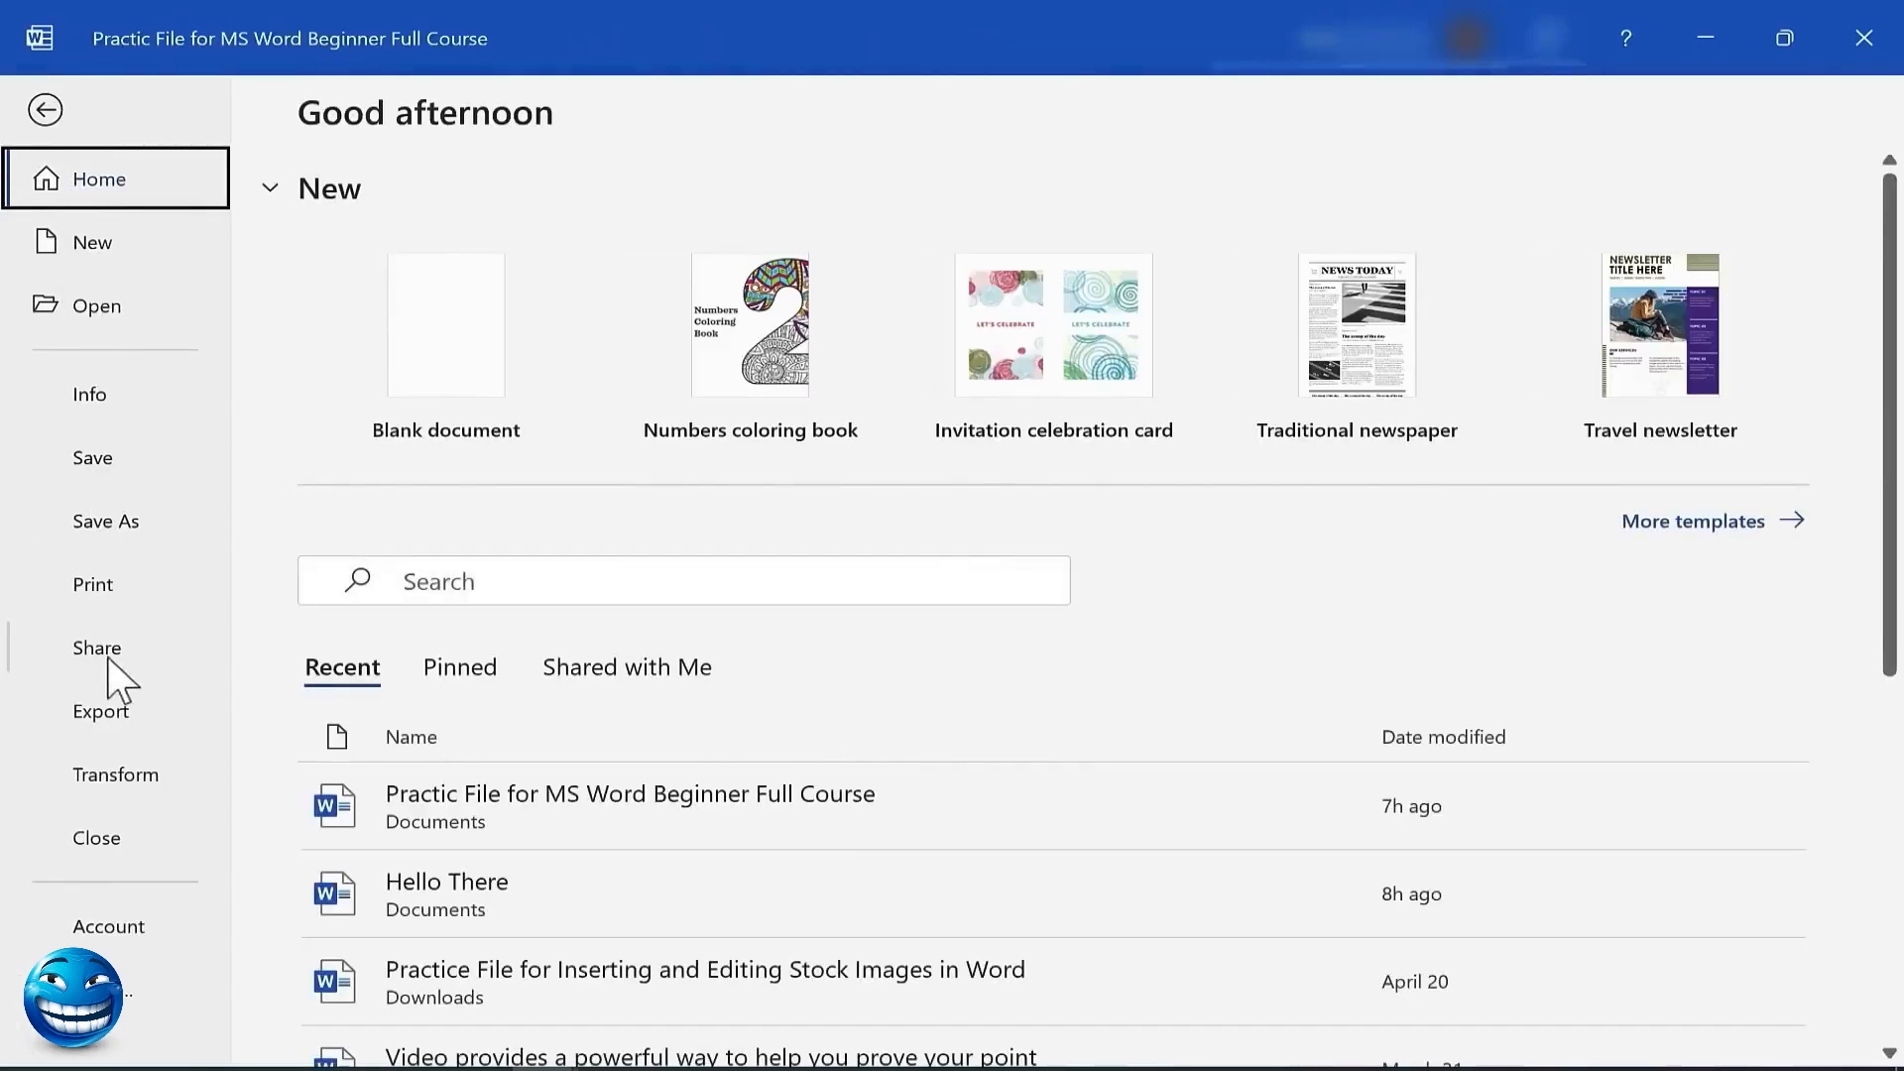
{"action": "left_click", "coordinate": [103, 724]}
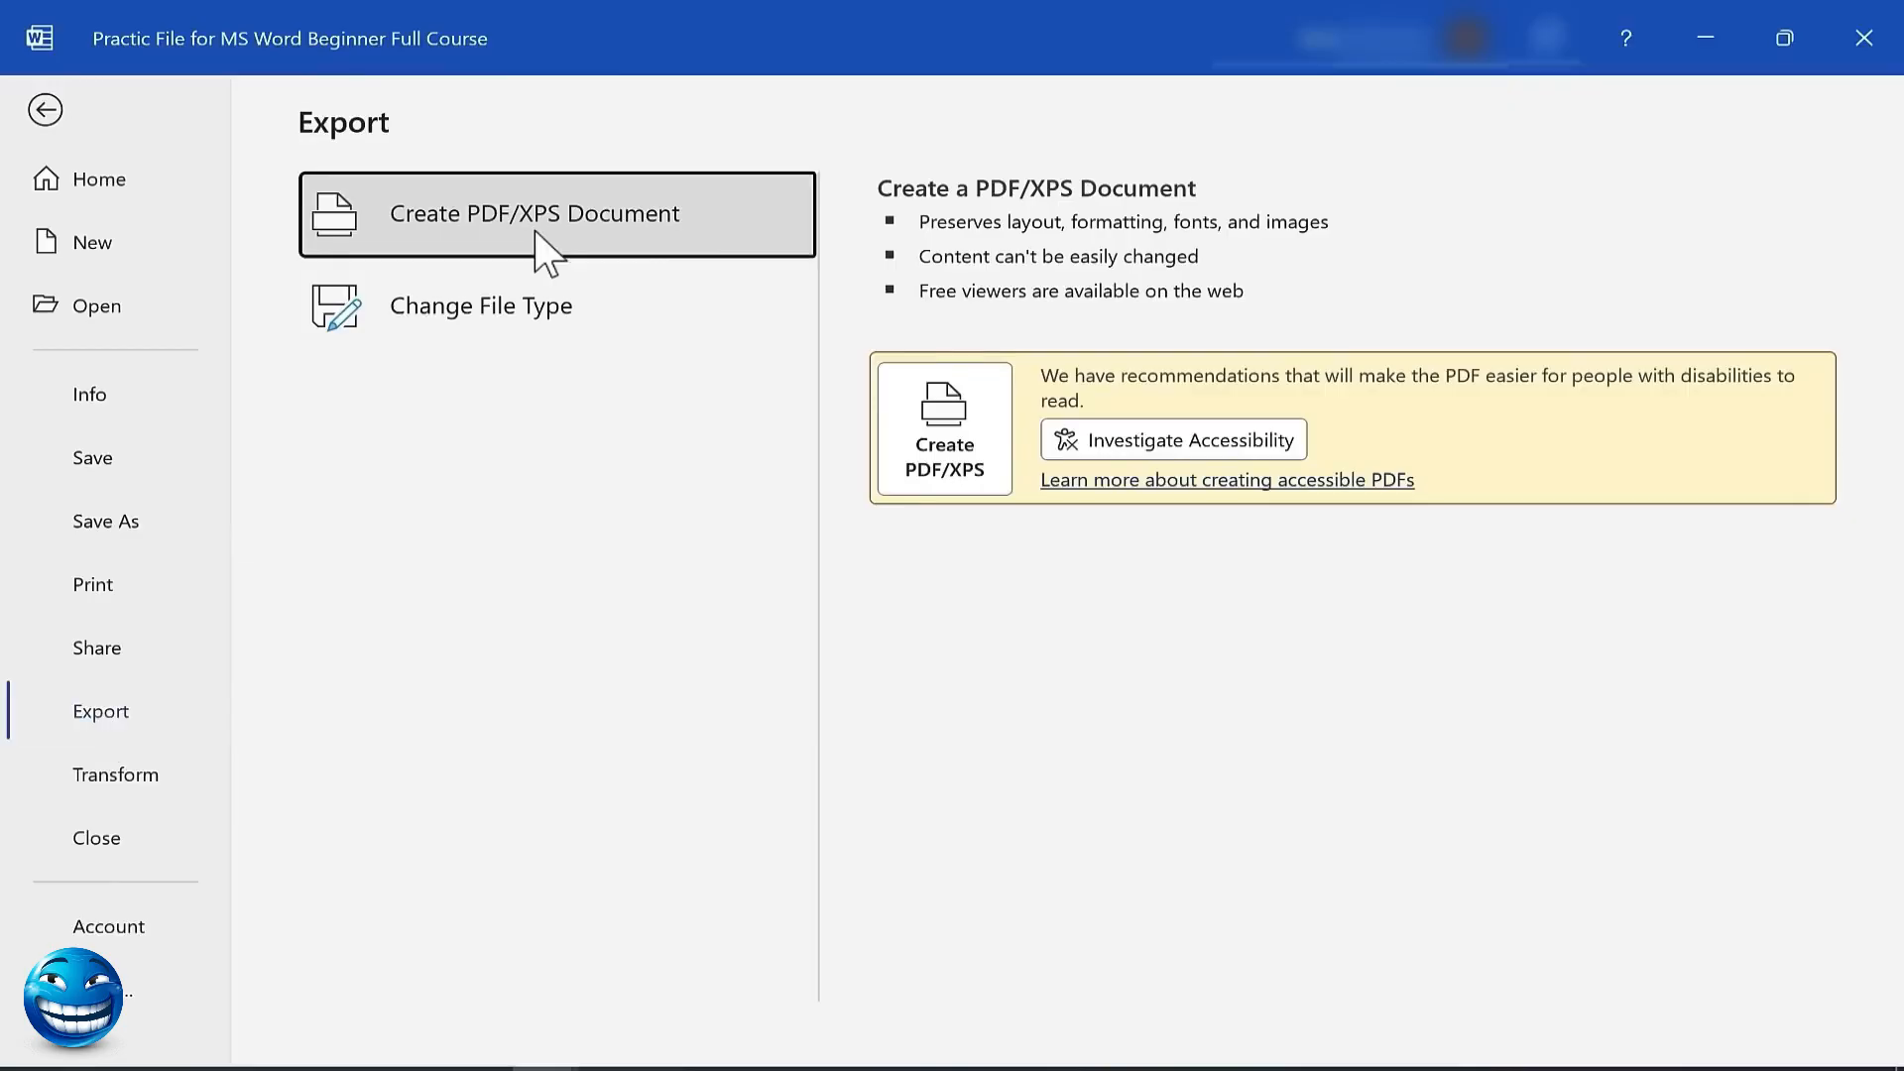
{"action": "left_click", "coordinate": [950, 466]}
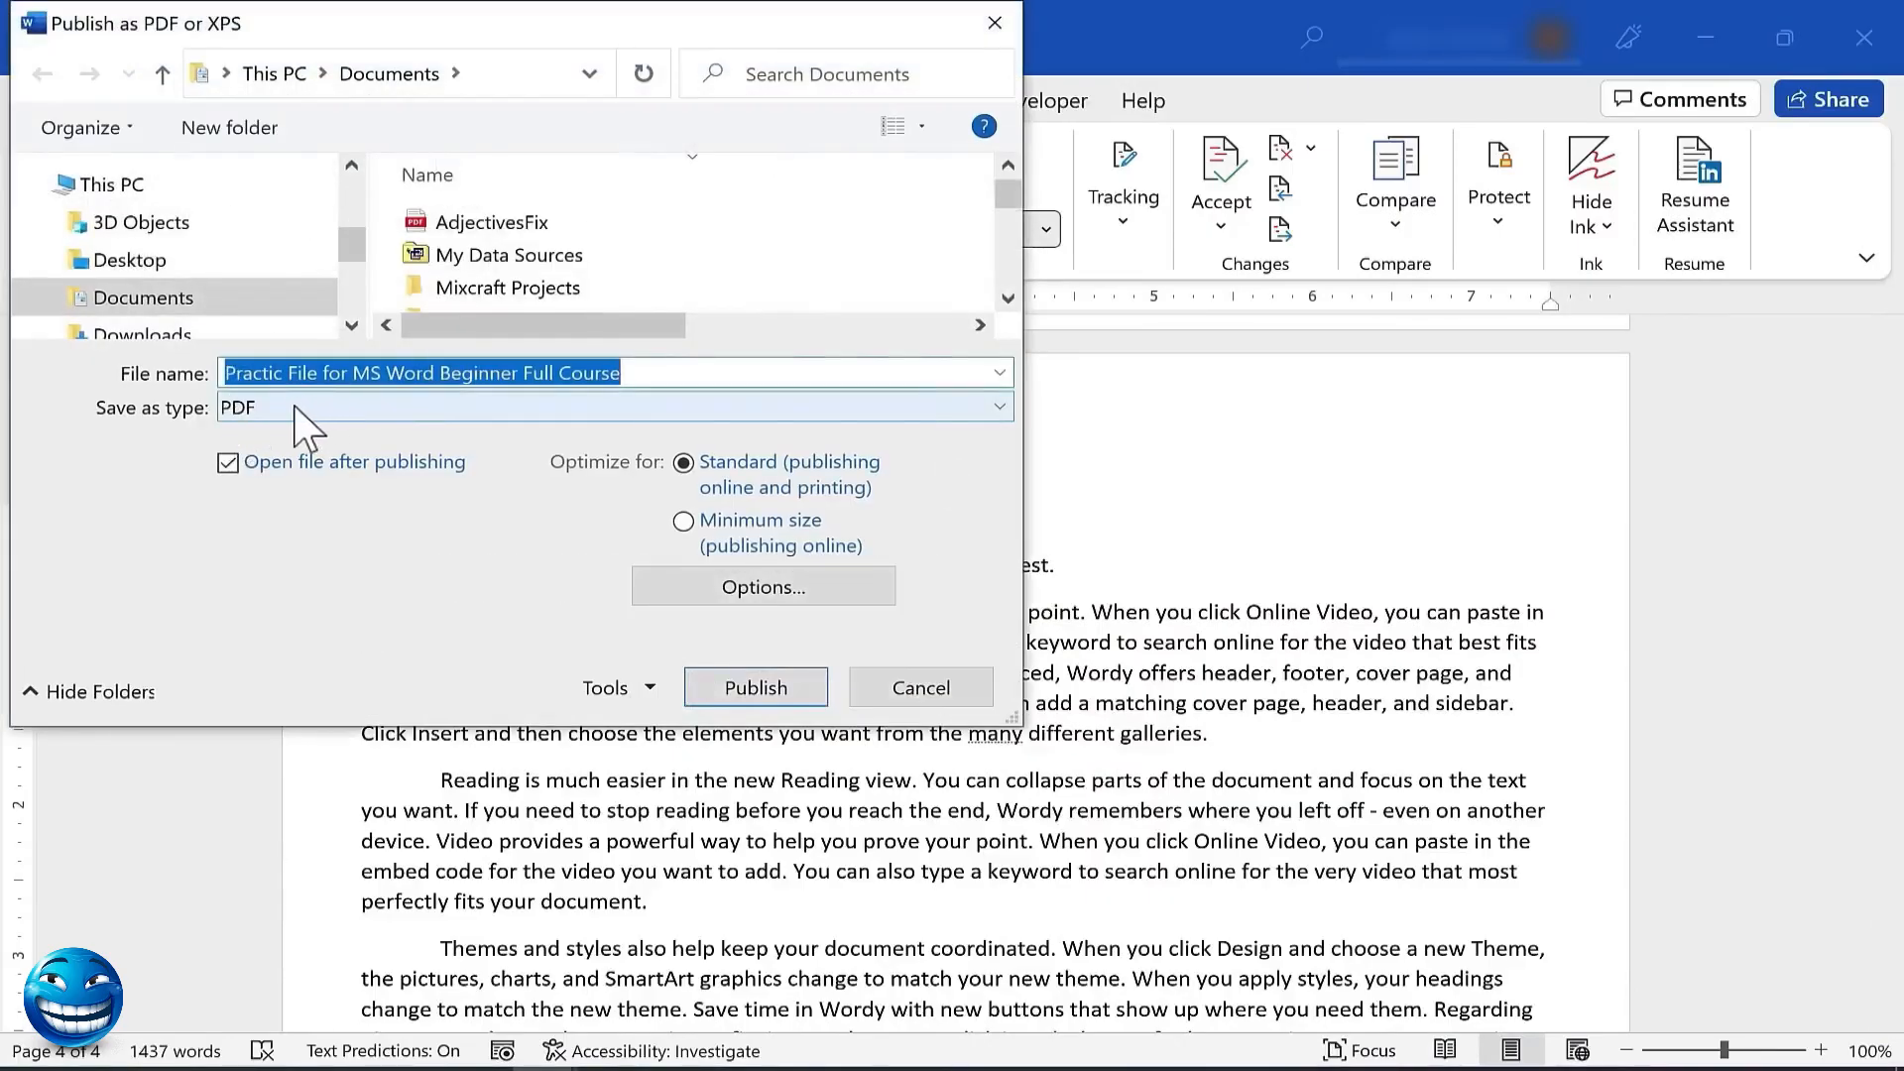
{"action": "left_click", "coordinate": [141, 334]}
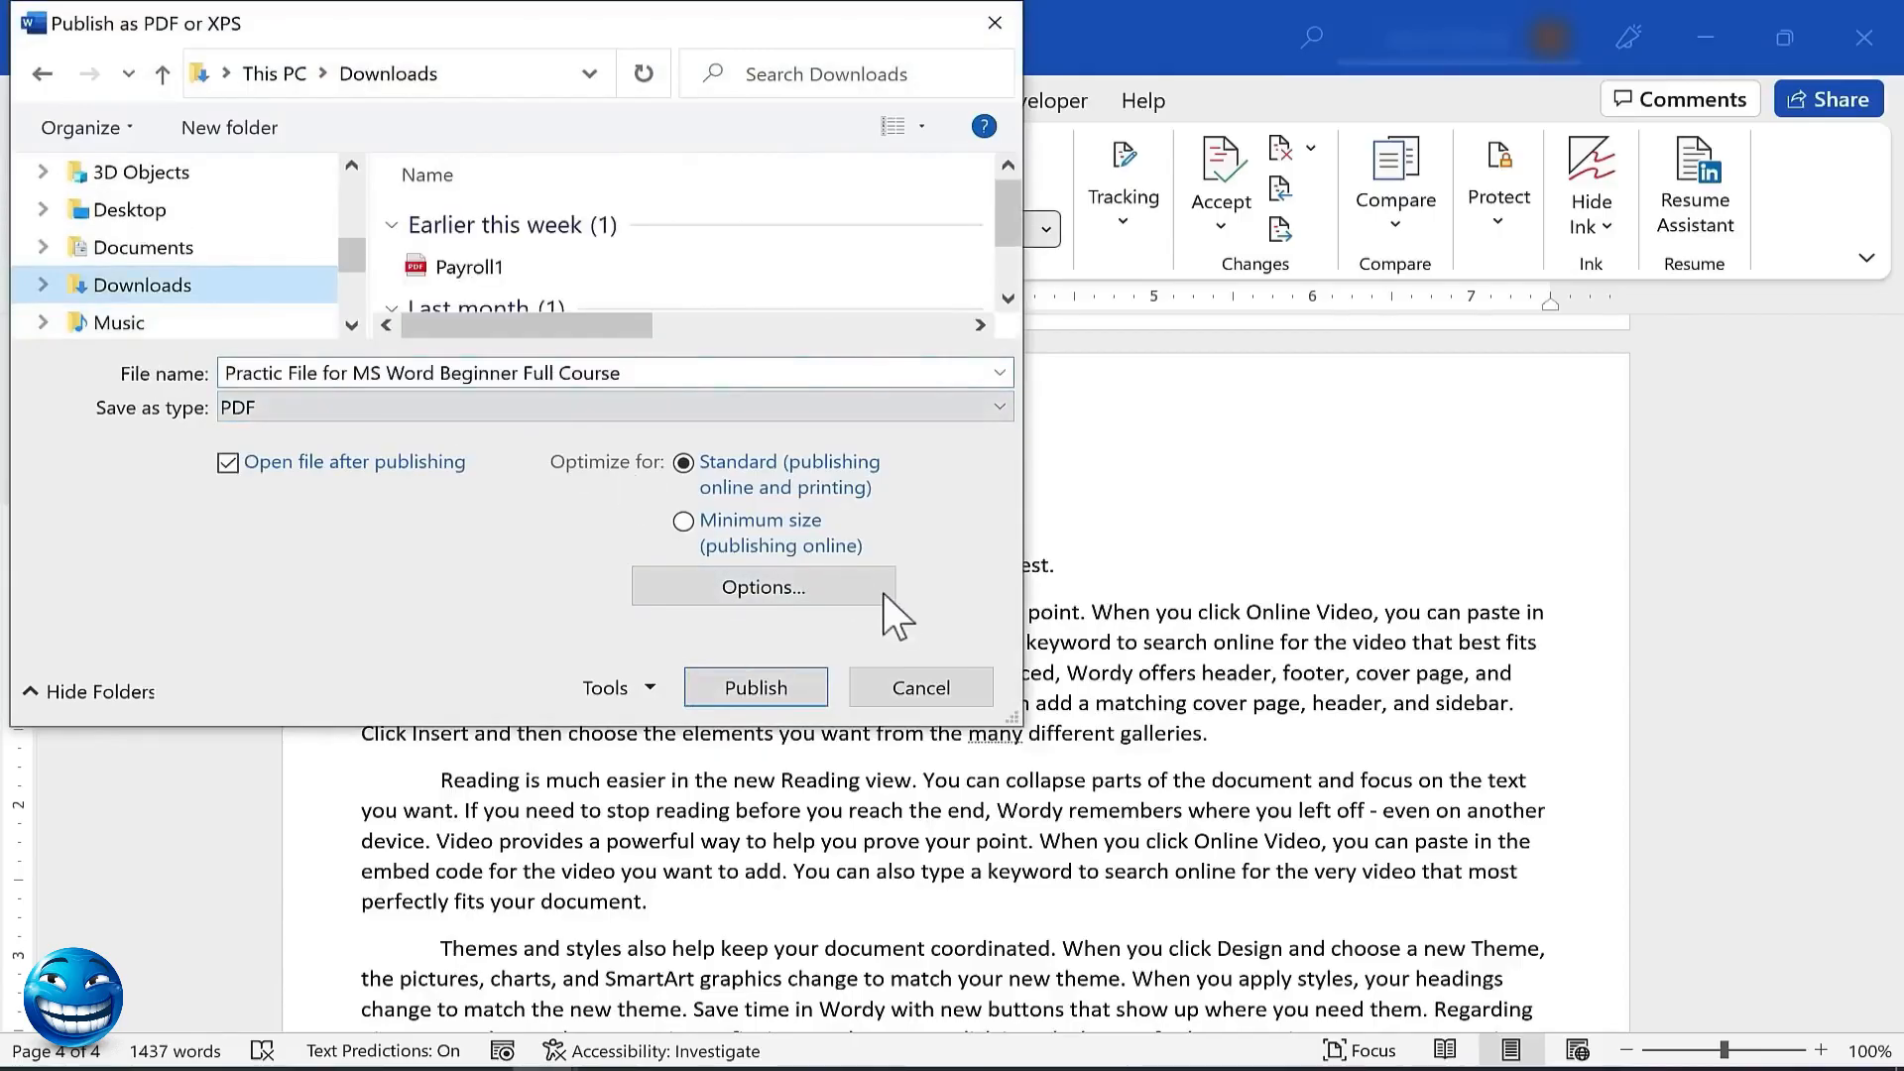
{"action": "left_click", "coordinate": [768, 694]}
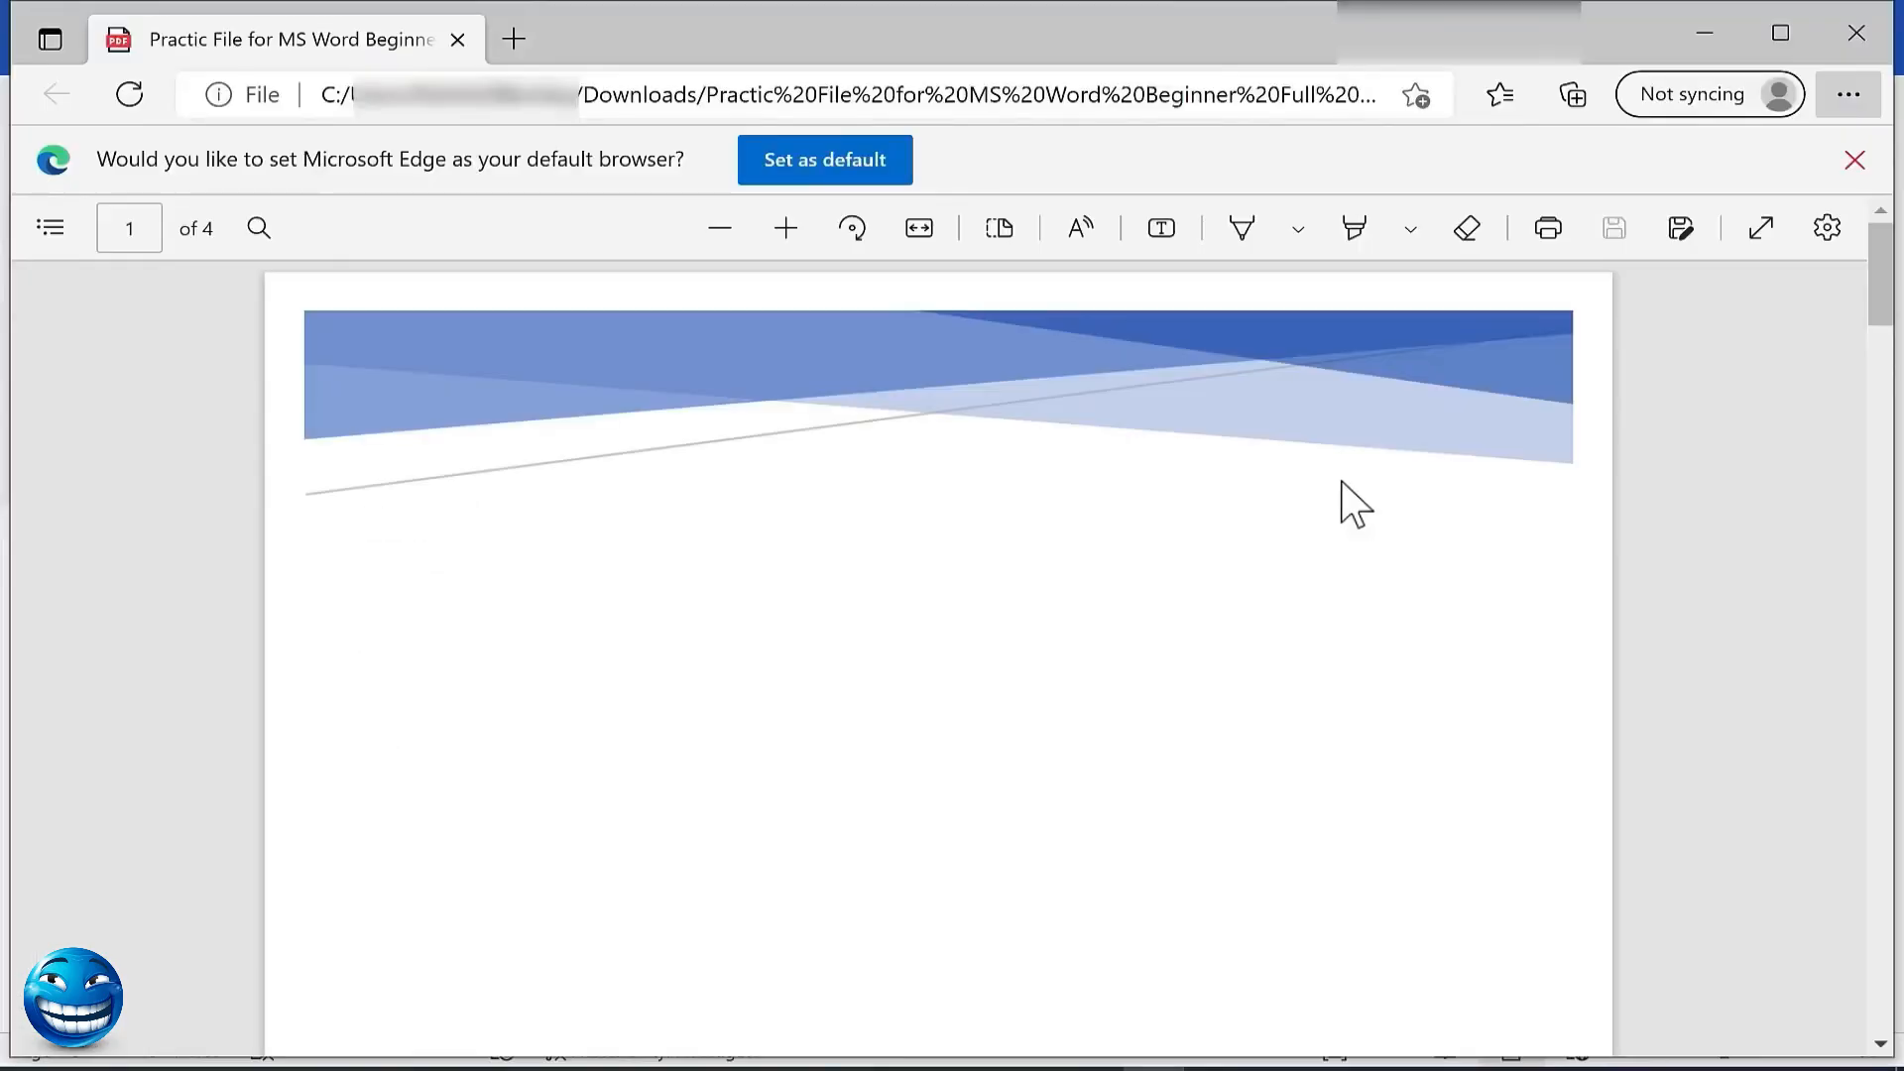
{"action": "scroll", "coordinate": [1350, 503], "scroll_direction": "down", "scroll_amount": 10}
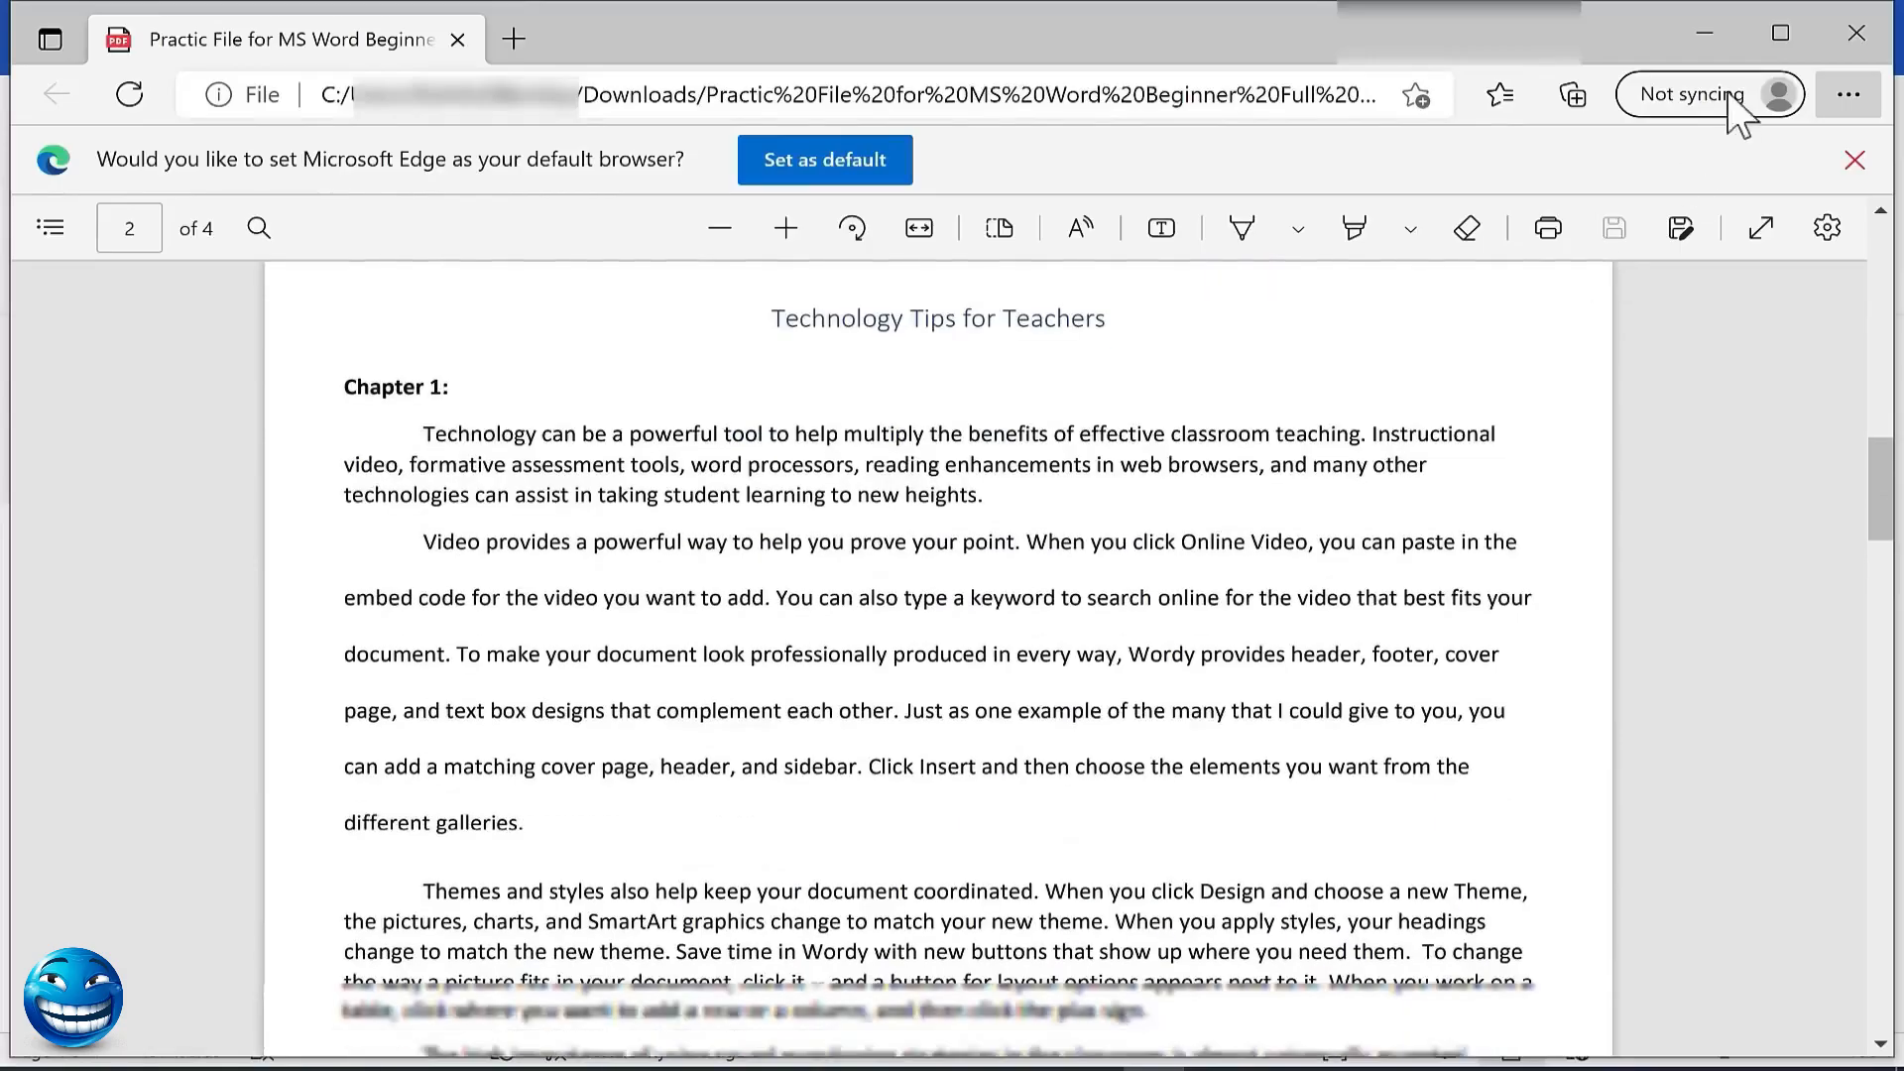
{"action": "left_click", "coordinate": [1849, 38]}
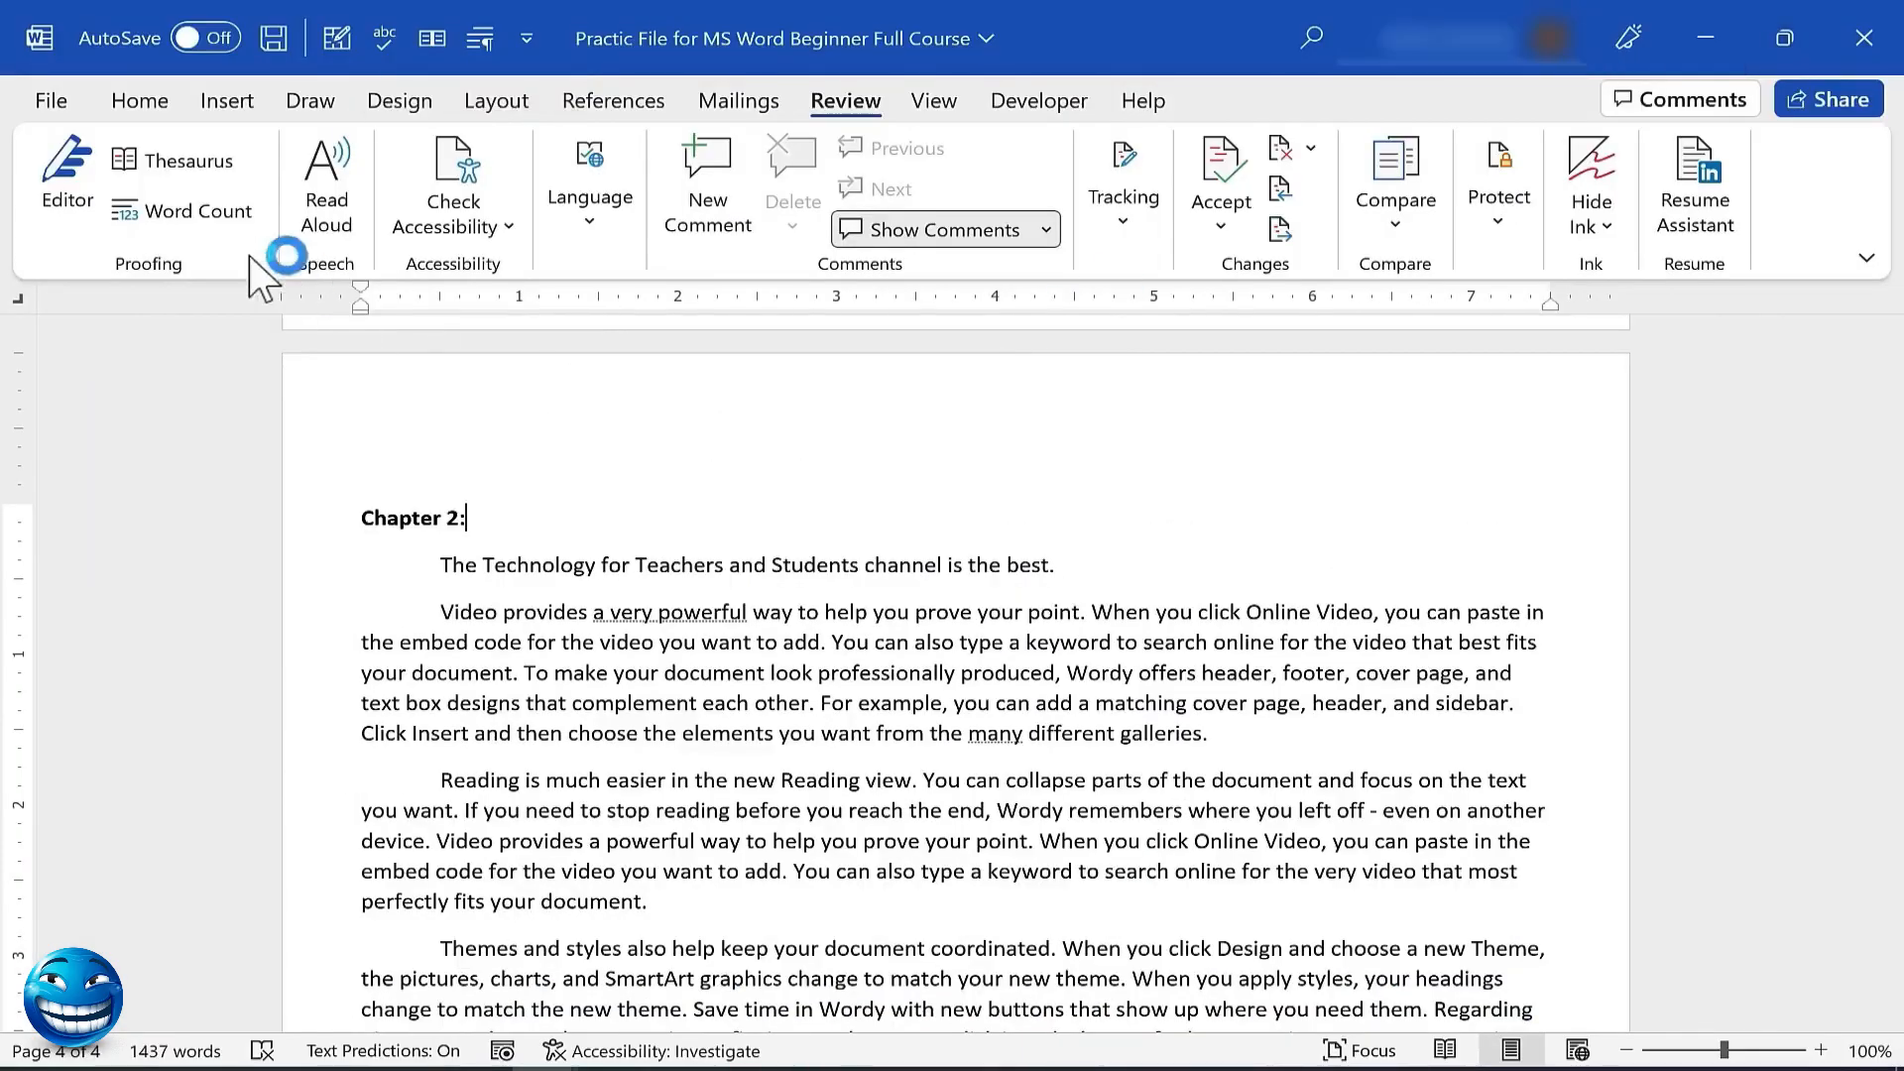
Examine the file types available for exporting the document, including PDF among the Save As formats
{"action": "left_click", "coordinate": [56, 47]}
{"action": "left_click", "coordinate": [120, 722]}
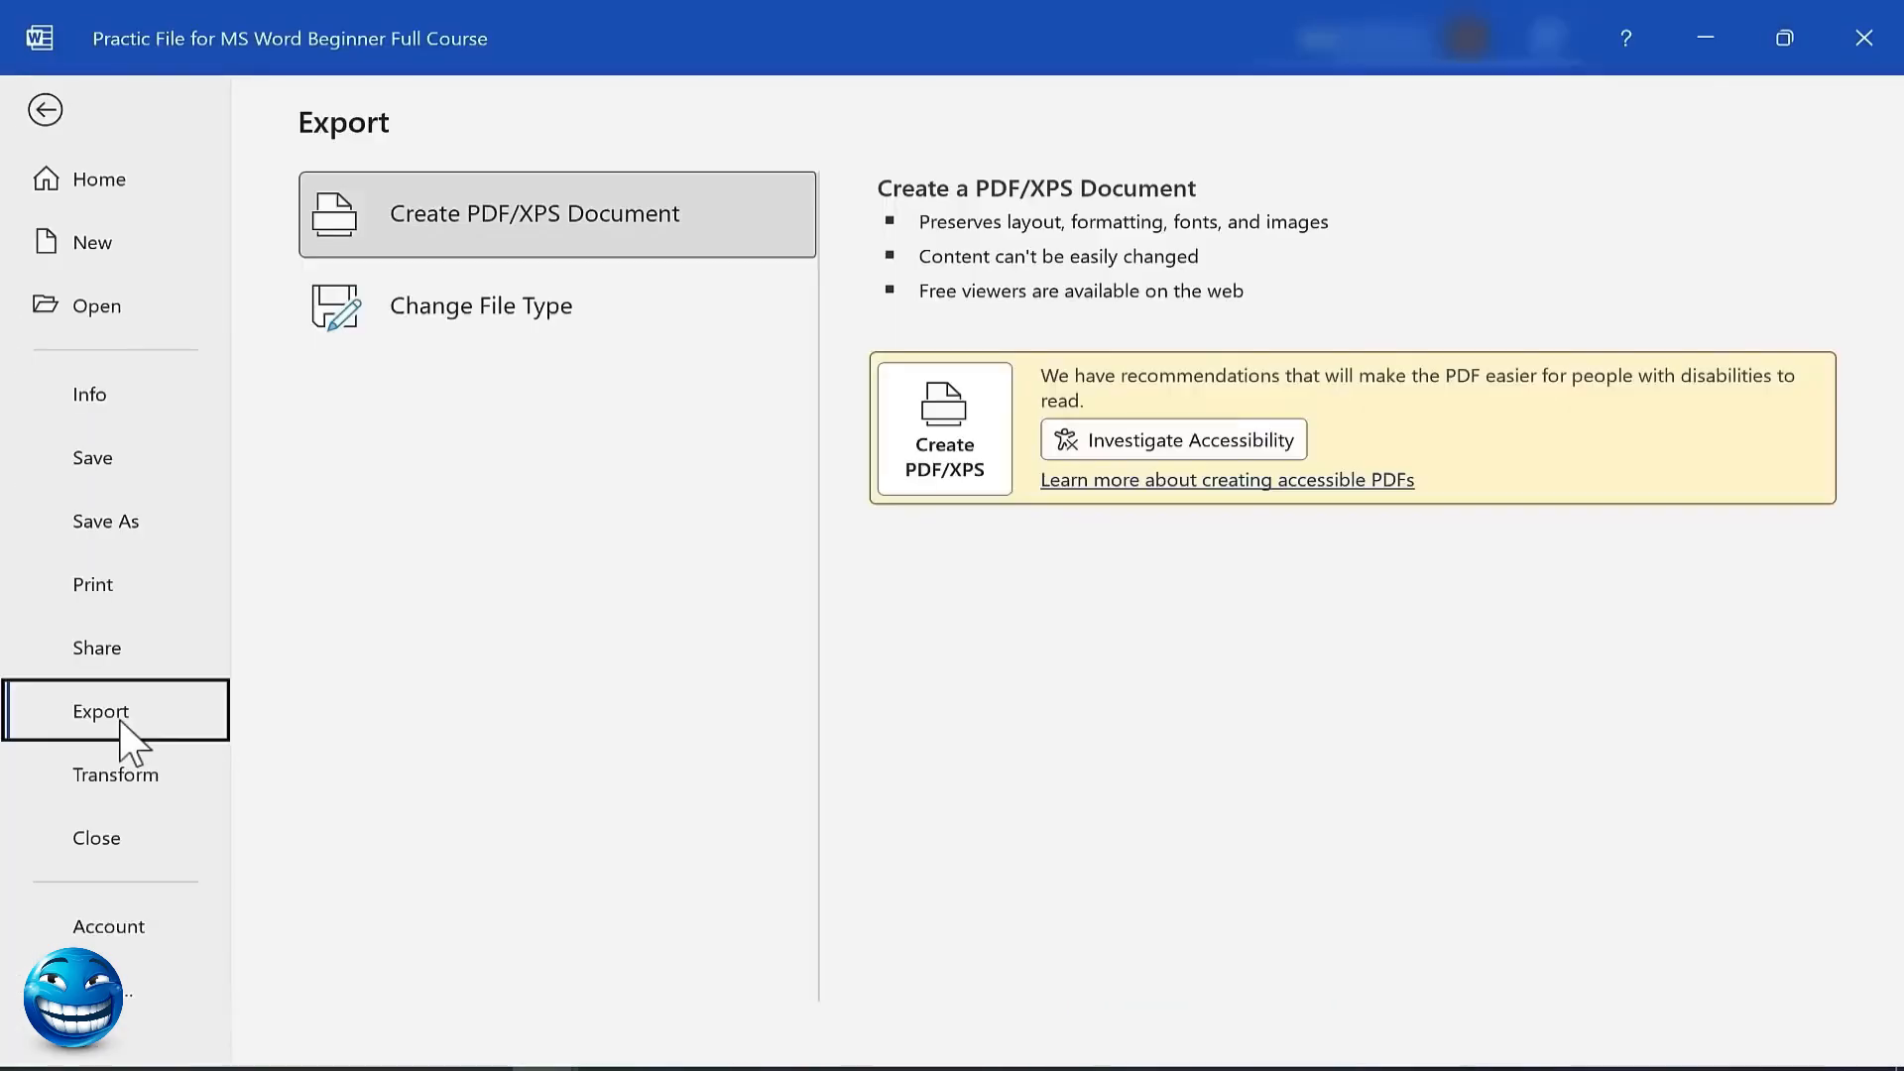
{"action": "left_click", "coordinate": [465, 319]}
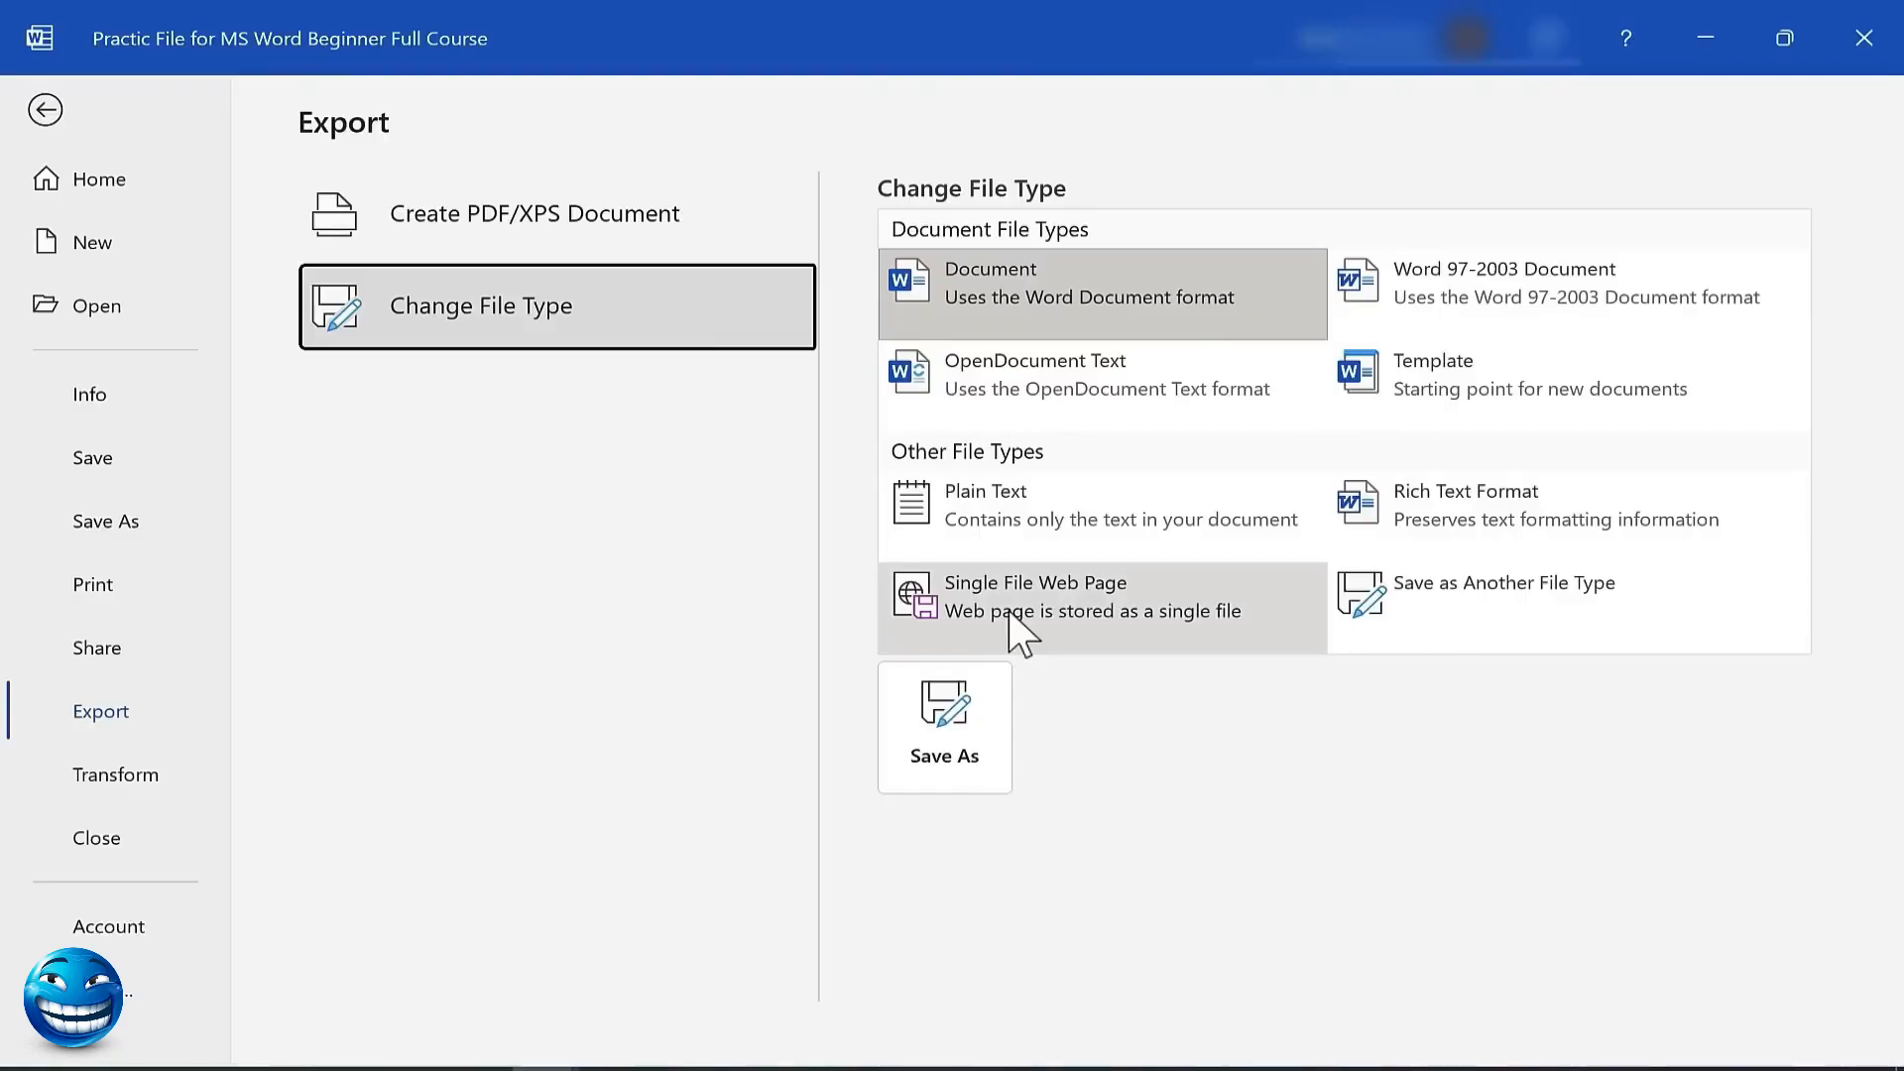
{"action": "left_click", "coordinate": [950, 769]}
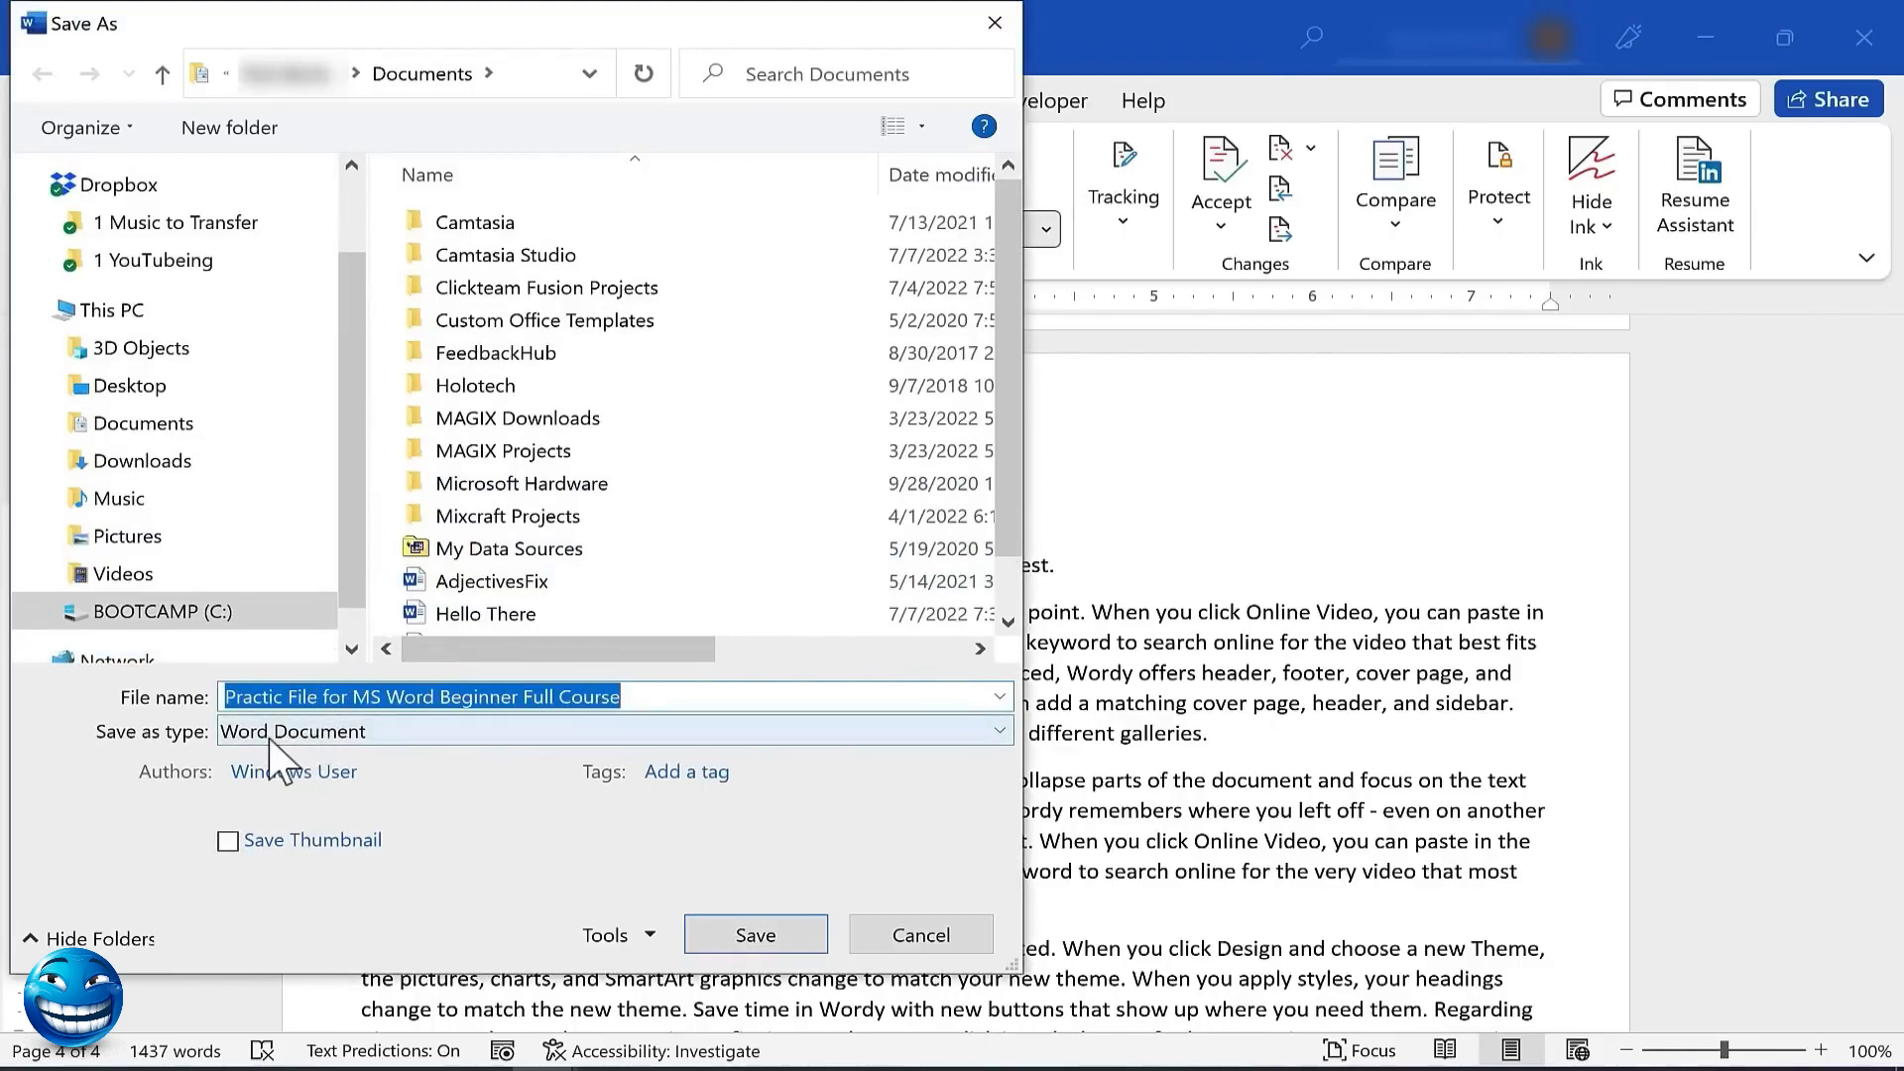
{"action": "left_click", "coordinate": [323, 735]}
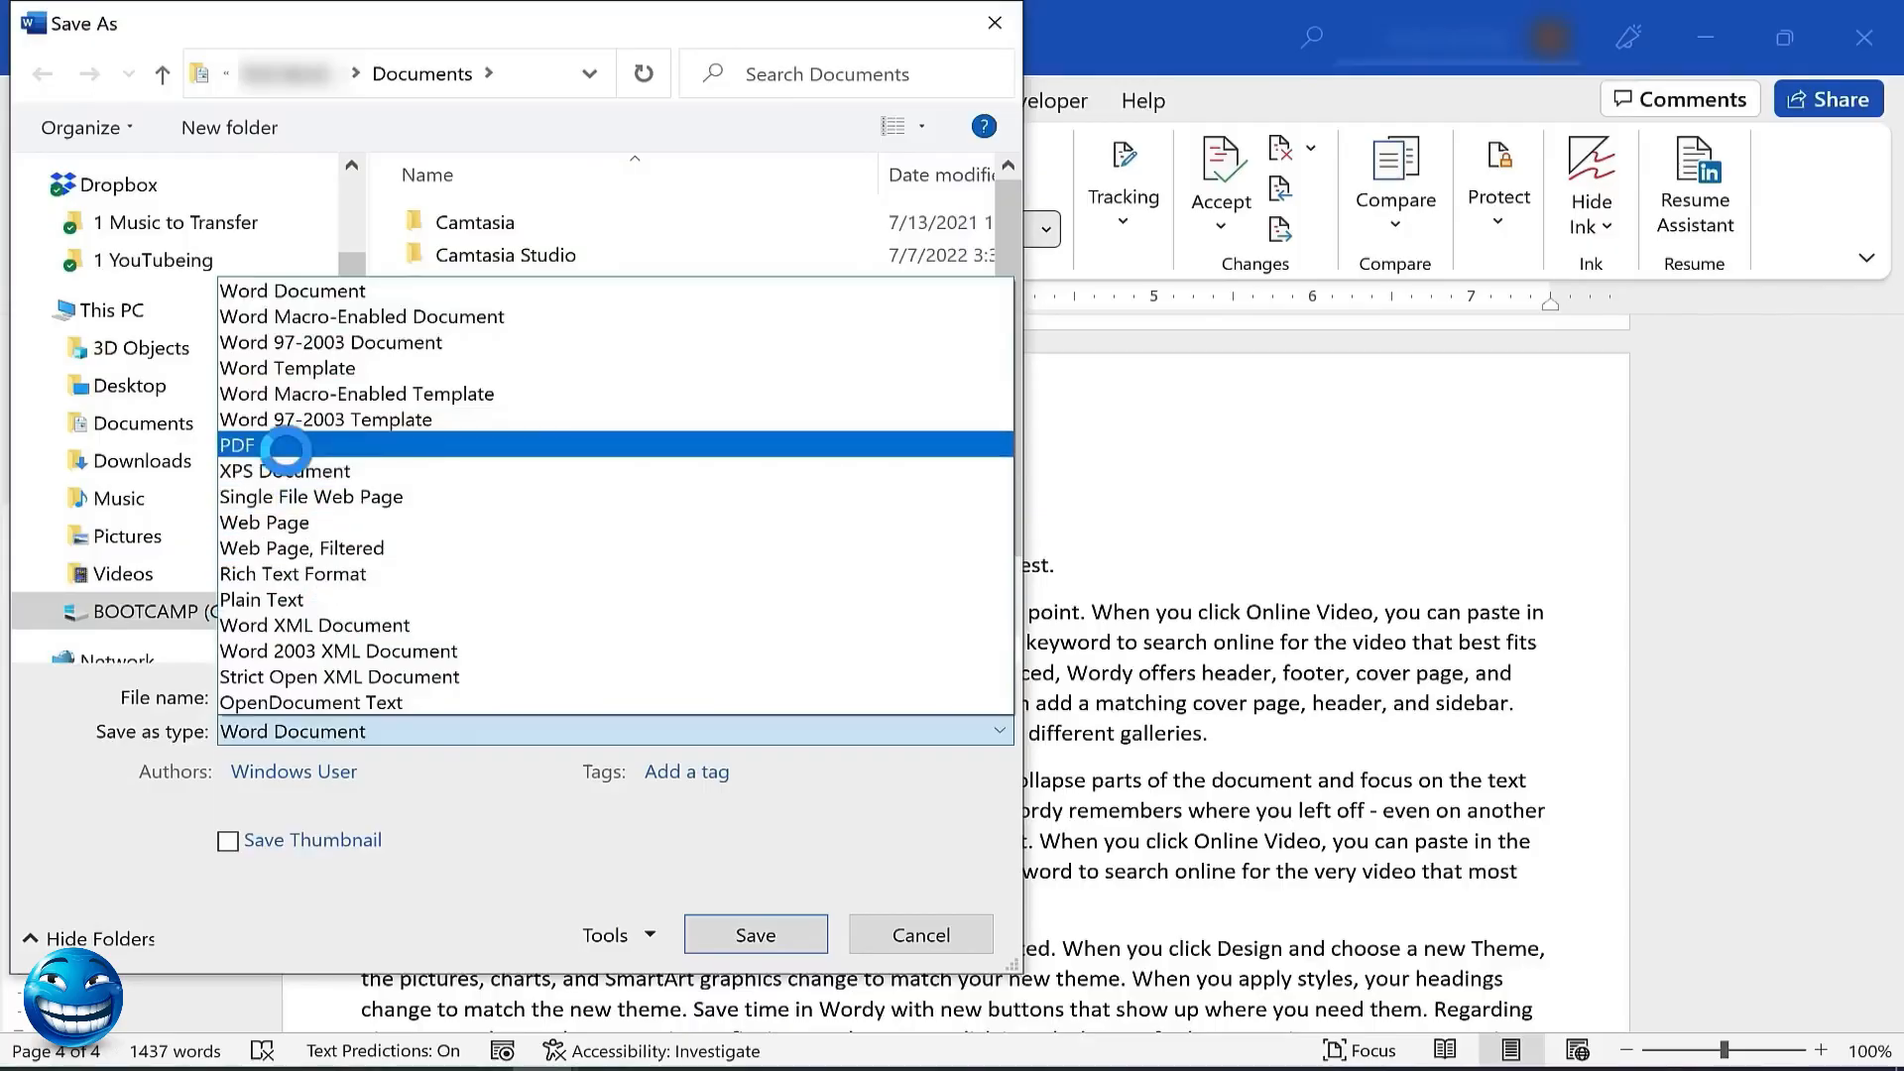
{"action": "left_click", "coordinate": [286, 445]}
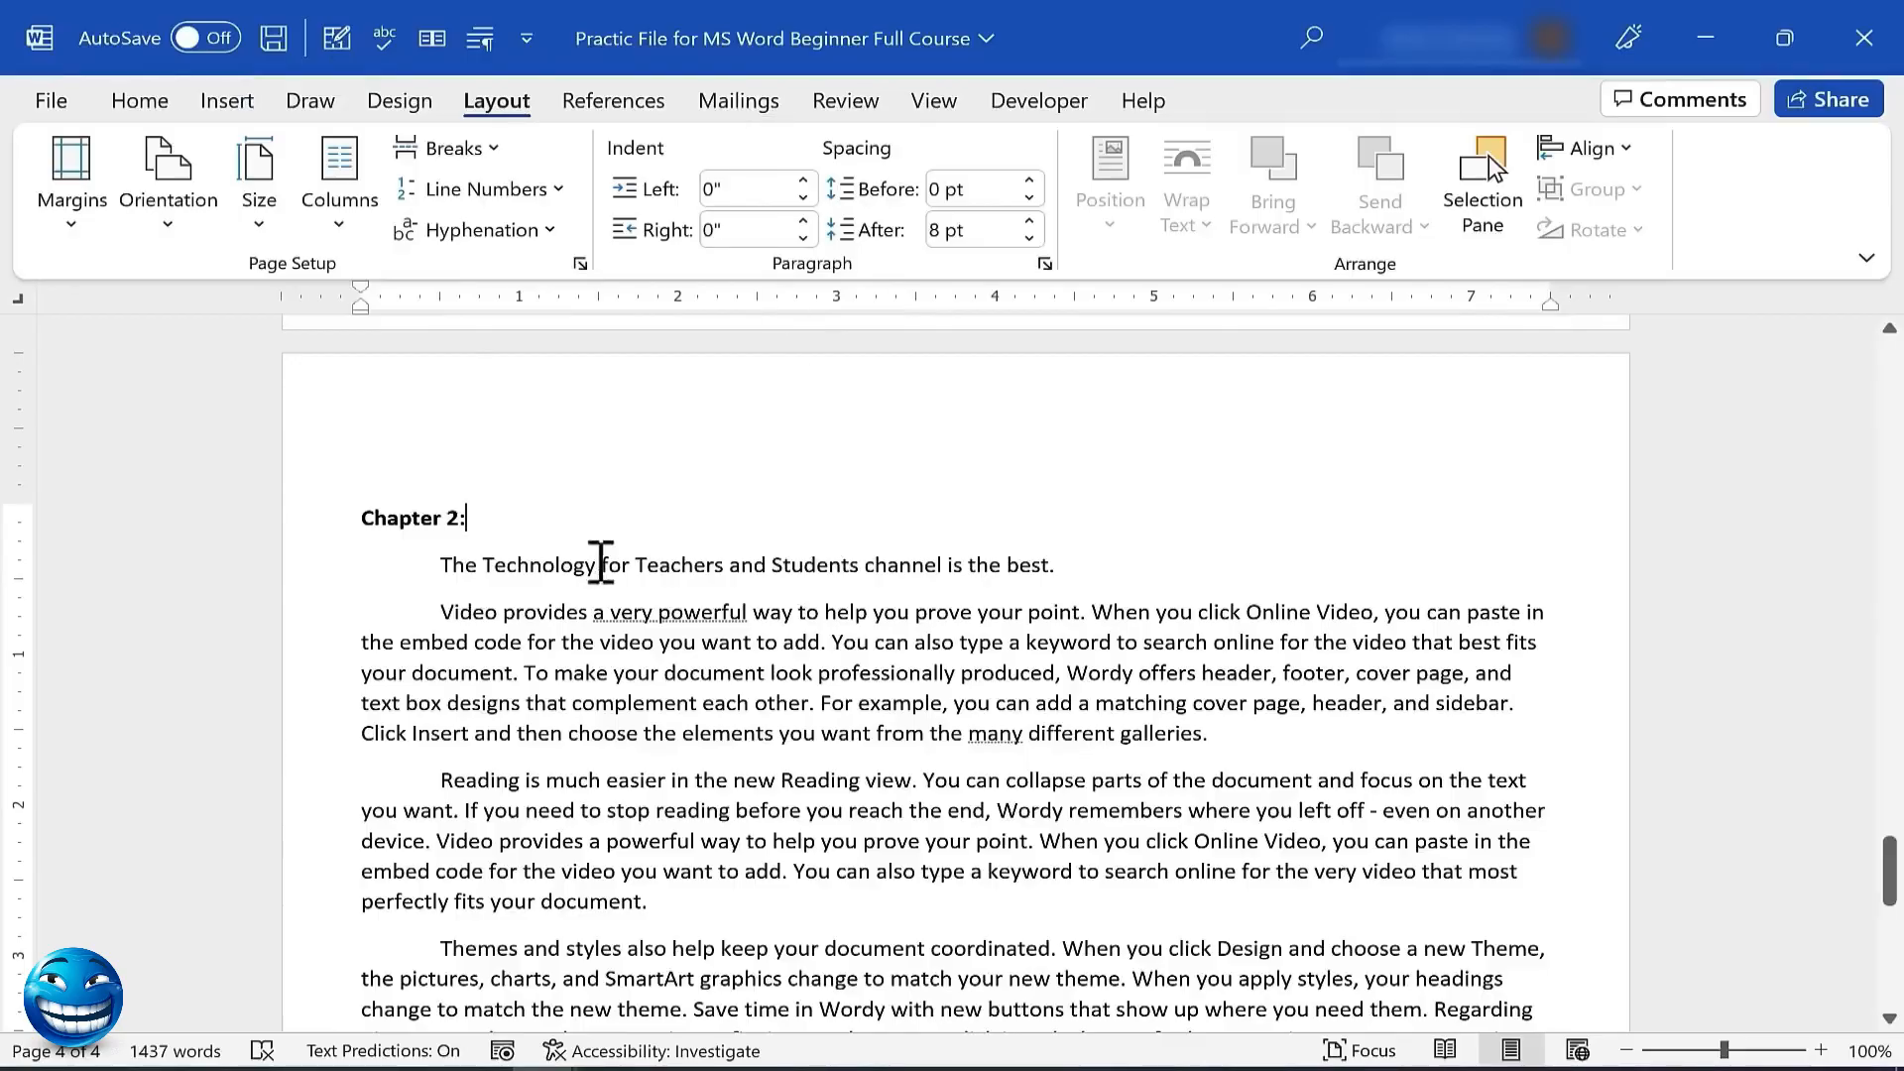
Examine the mailing options for creating envelopes and labels
{"action": "scroll", "coordinate": [852, 674], "scroll_direction": "up", "scroll_amount": 2}
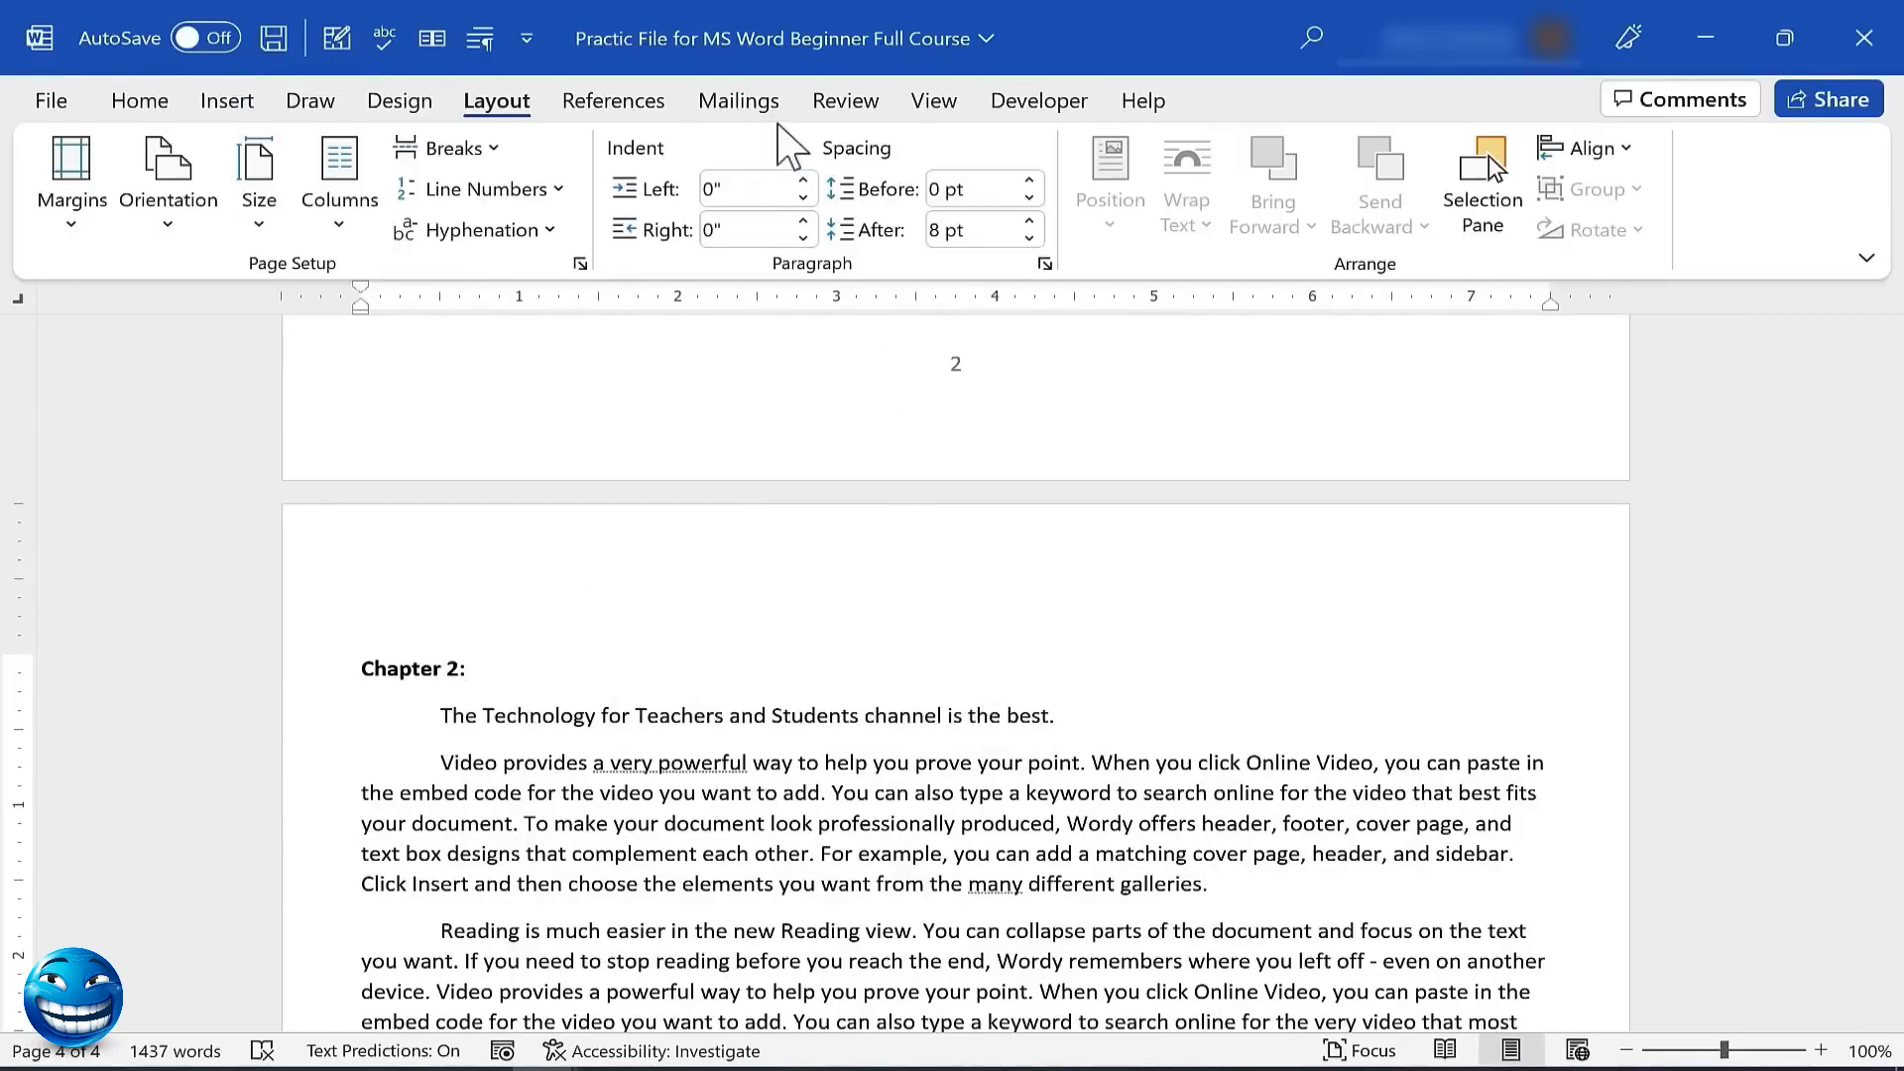
{"action": "left_click", "coordinate": [742, 103]}
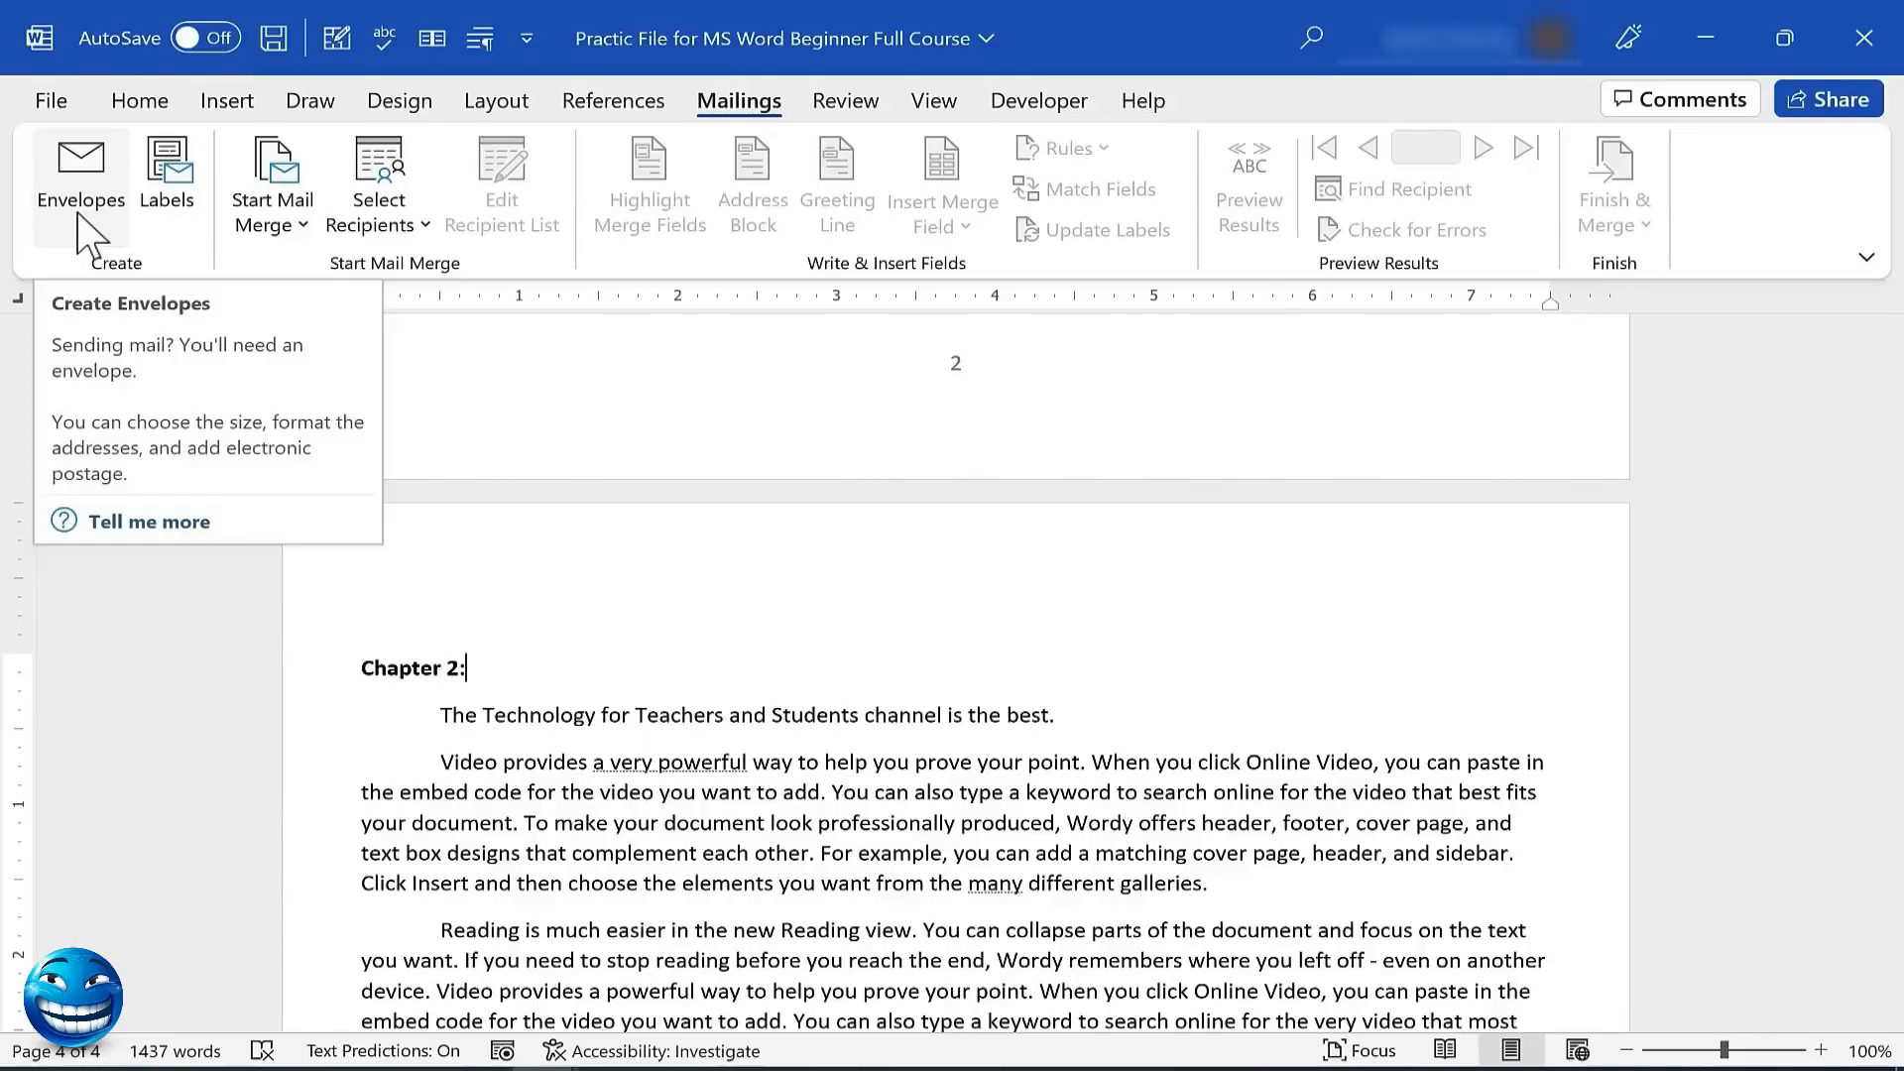
{"action": "left_click", "coordinate": [92, 190]}
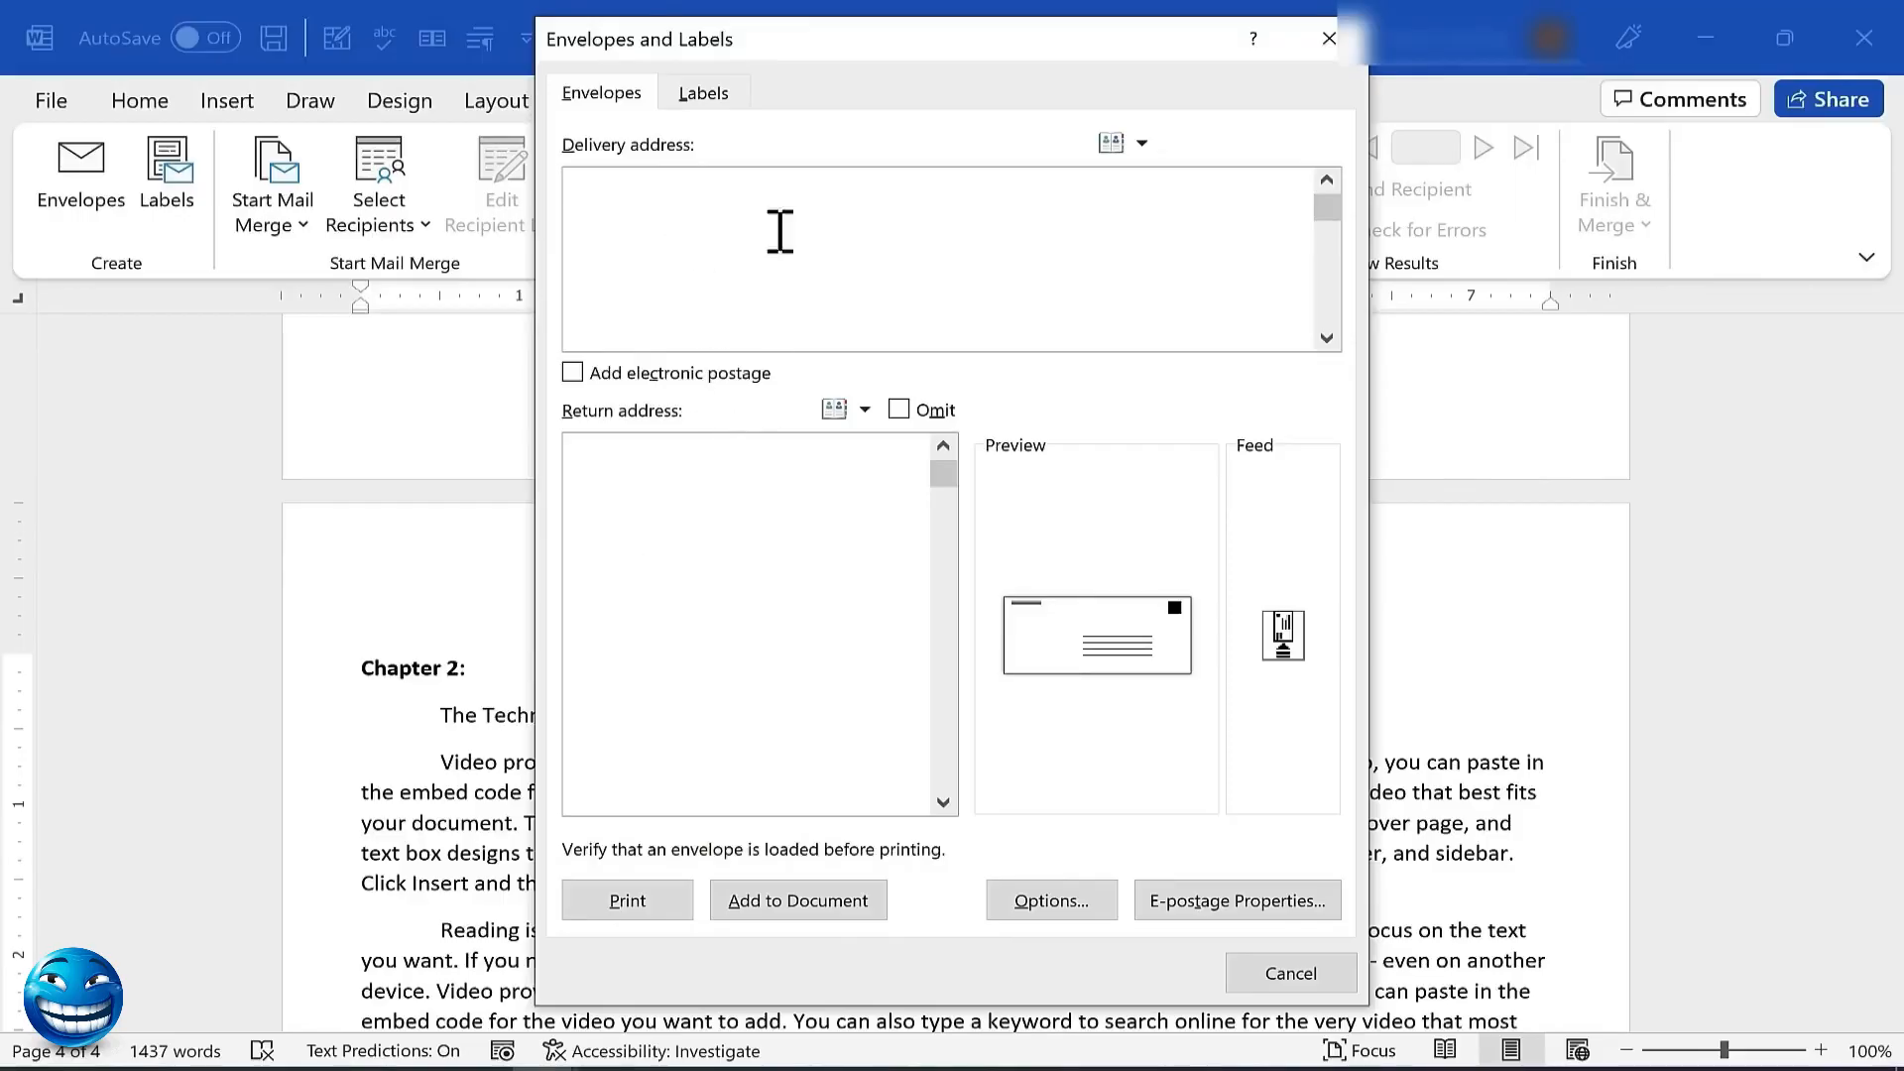
{"action": "left_click", "coordinate": [700, 92]}
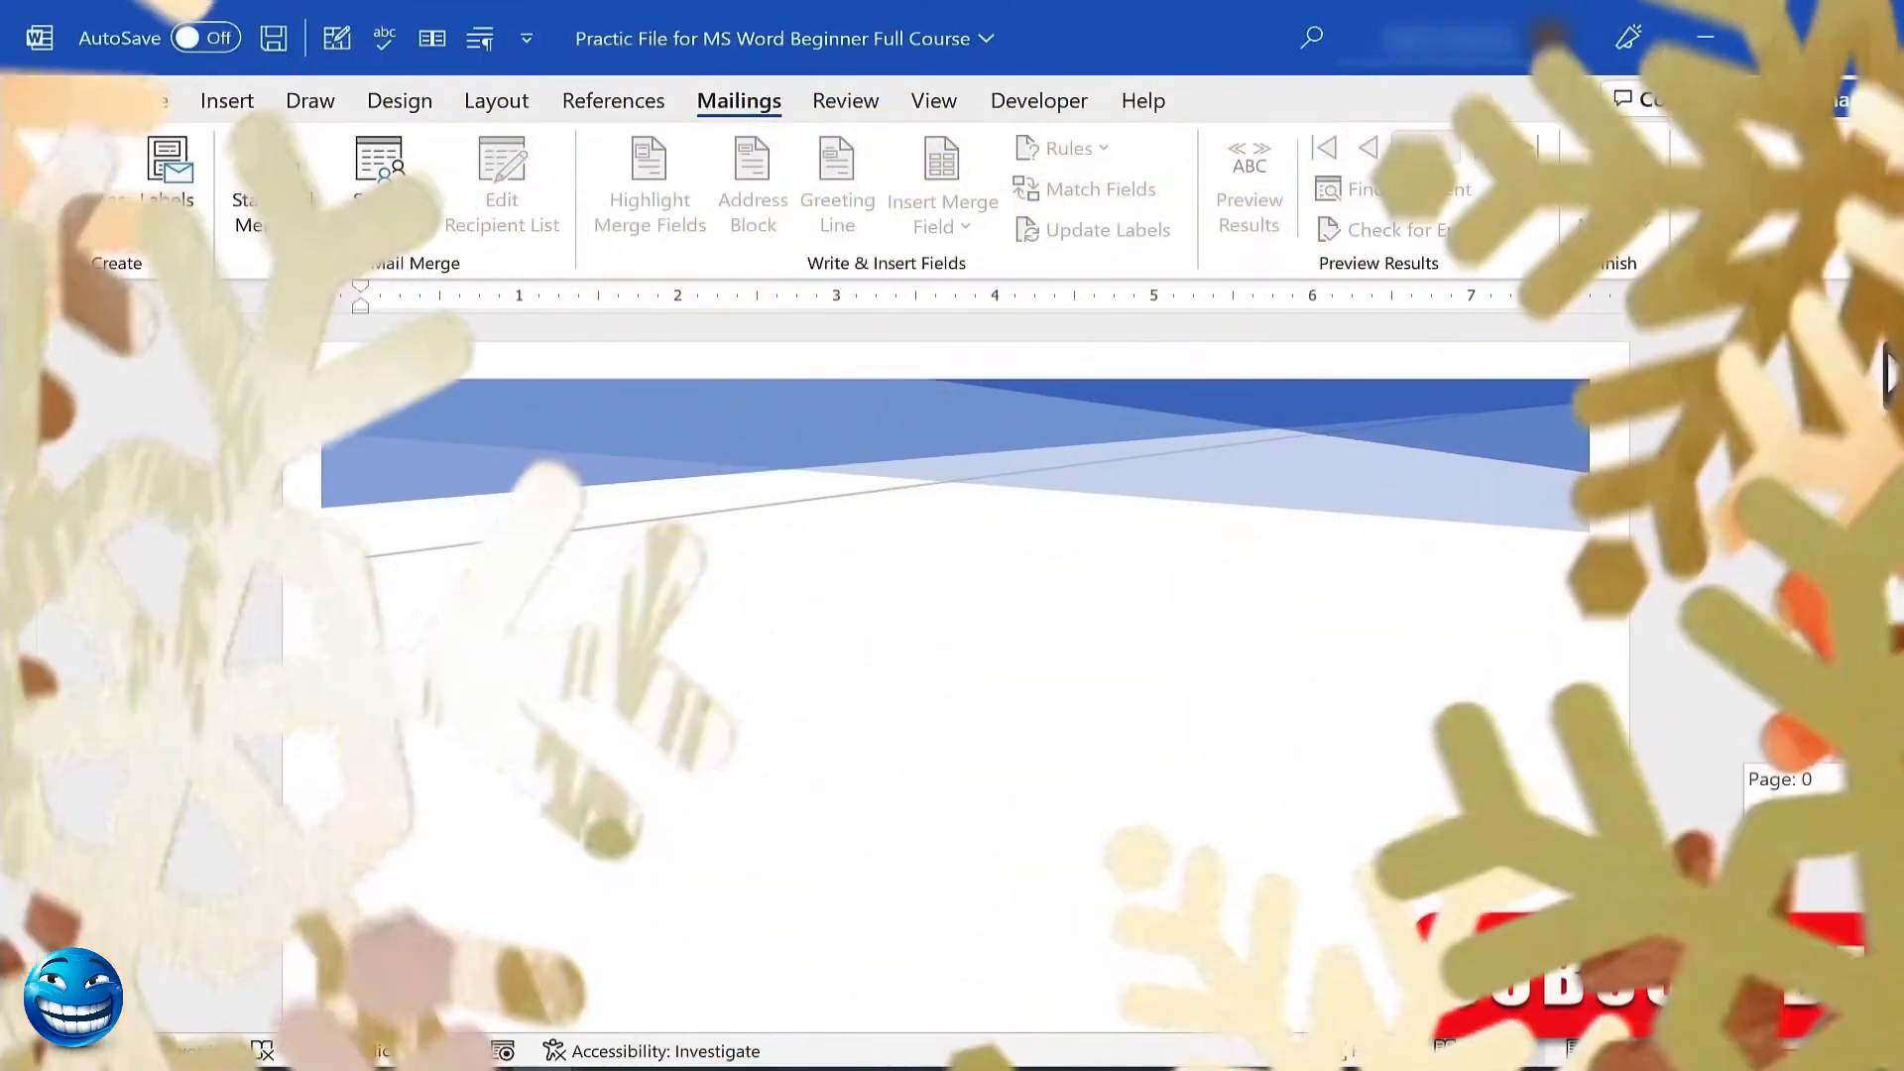
{"action": "left_click_drag", "start_coordinate": [1896, 373], "coordinate": [1896, 544]}
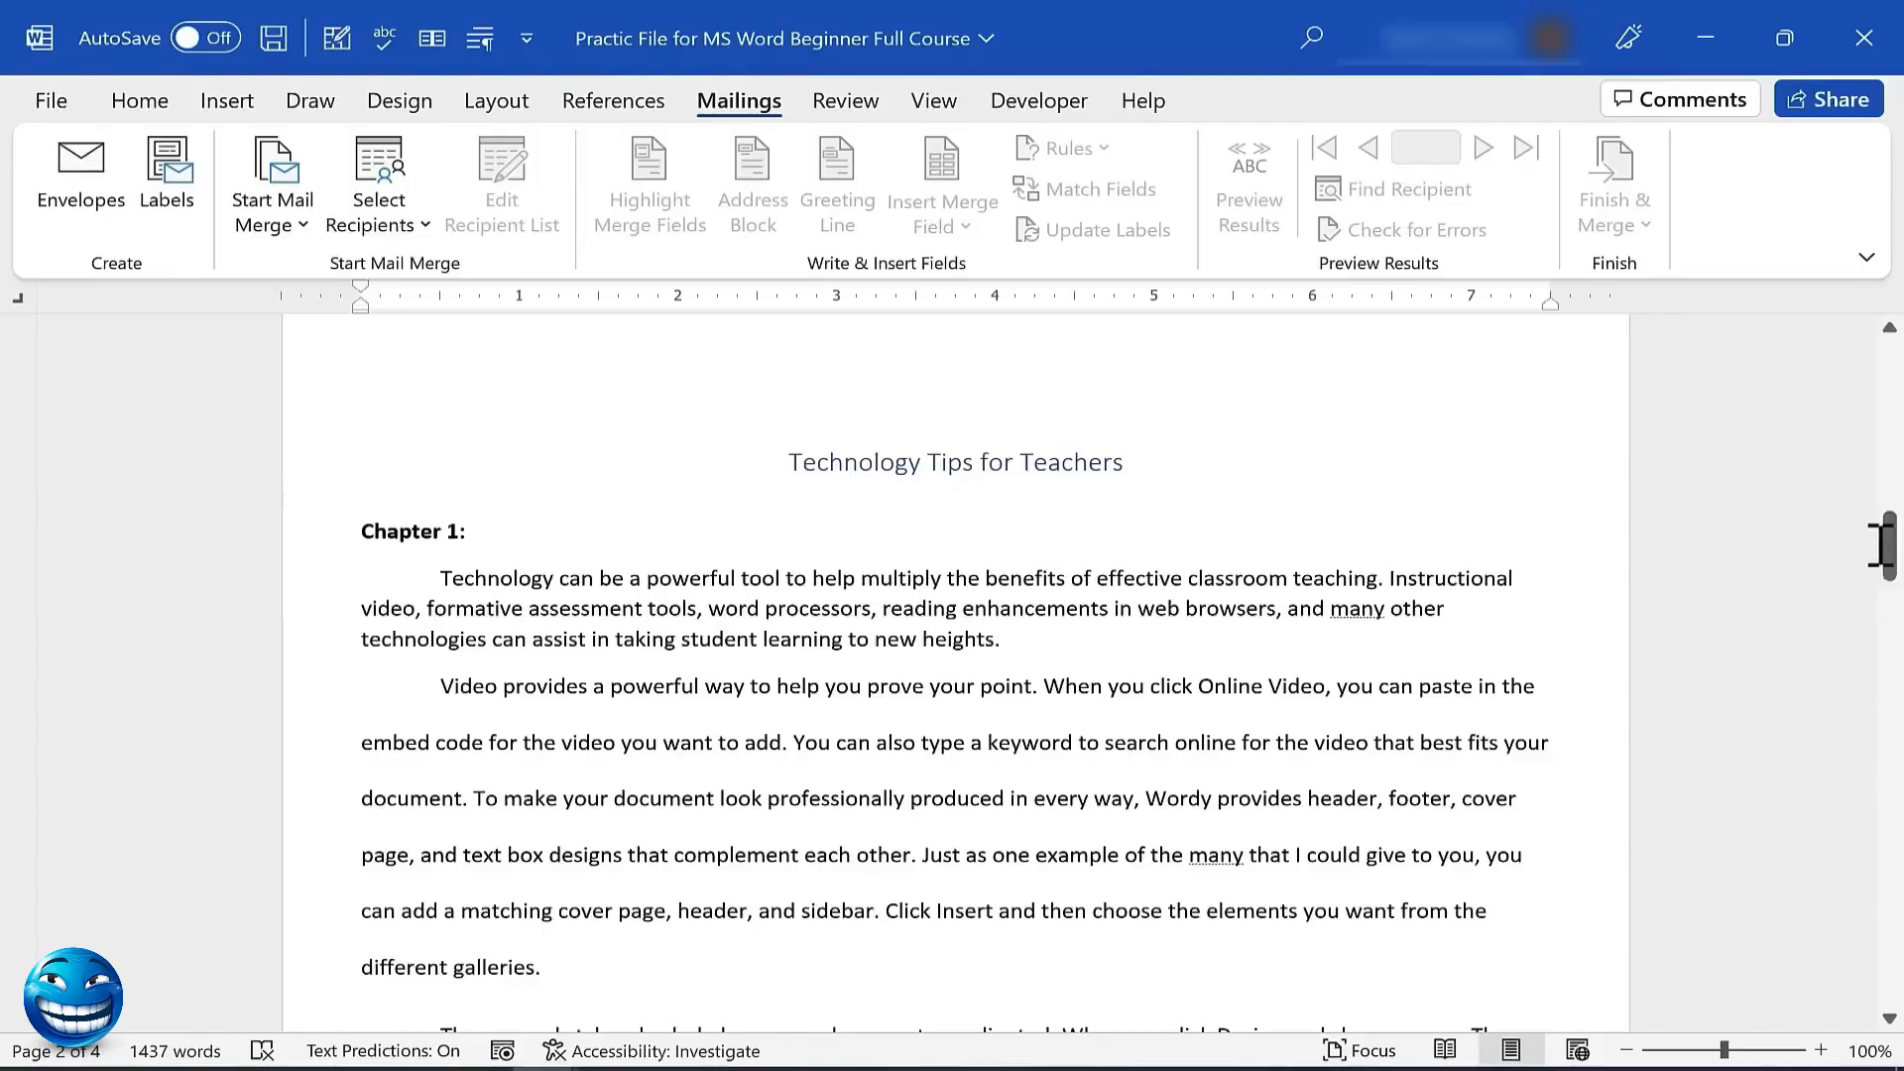
{"action": "left_click_drag", "start_coordinate": [1881, 544], "coordinate": [1897, 521]}
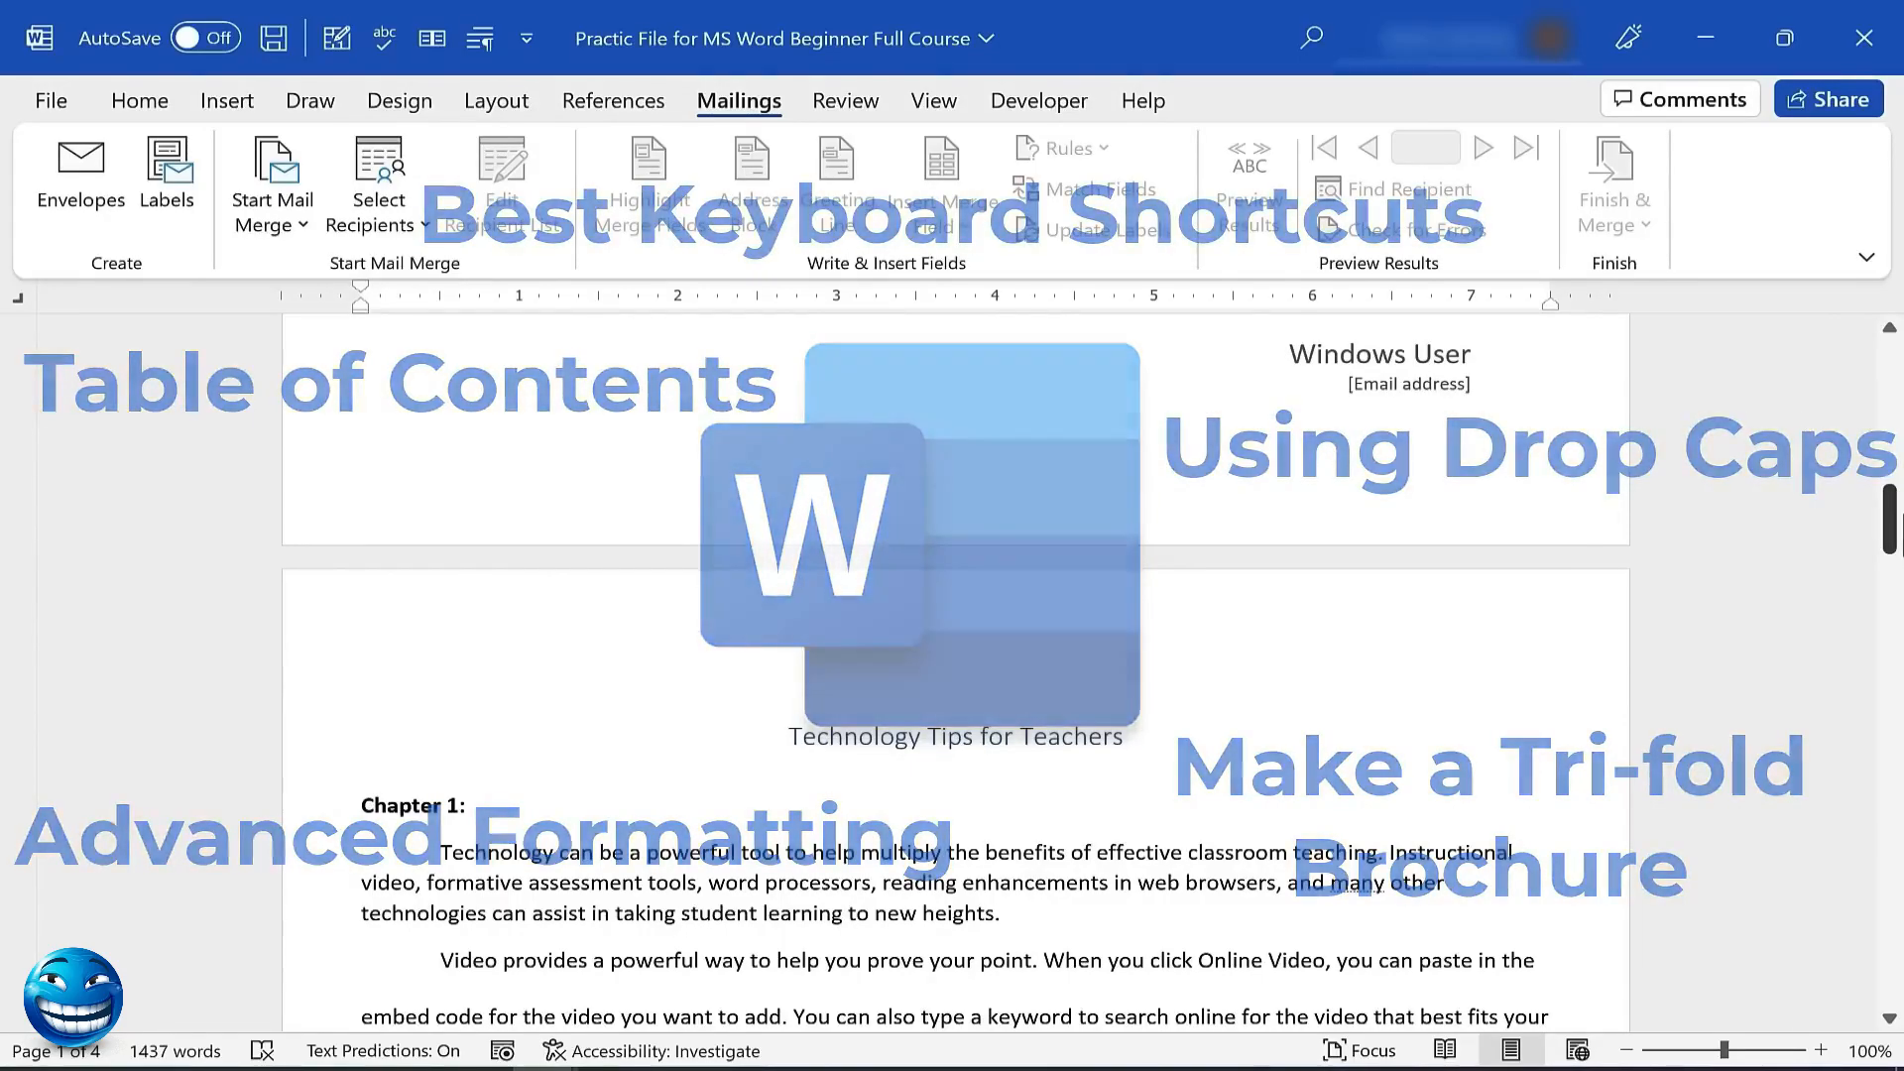
{"action": "left_click_drag", "start_coordinate": [1894, 526], "coordinate": [1896, 573]}
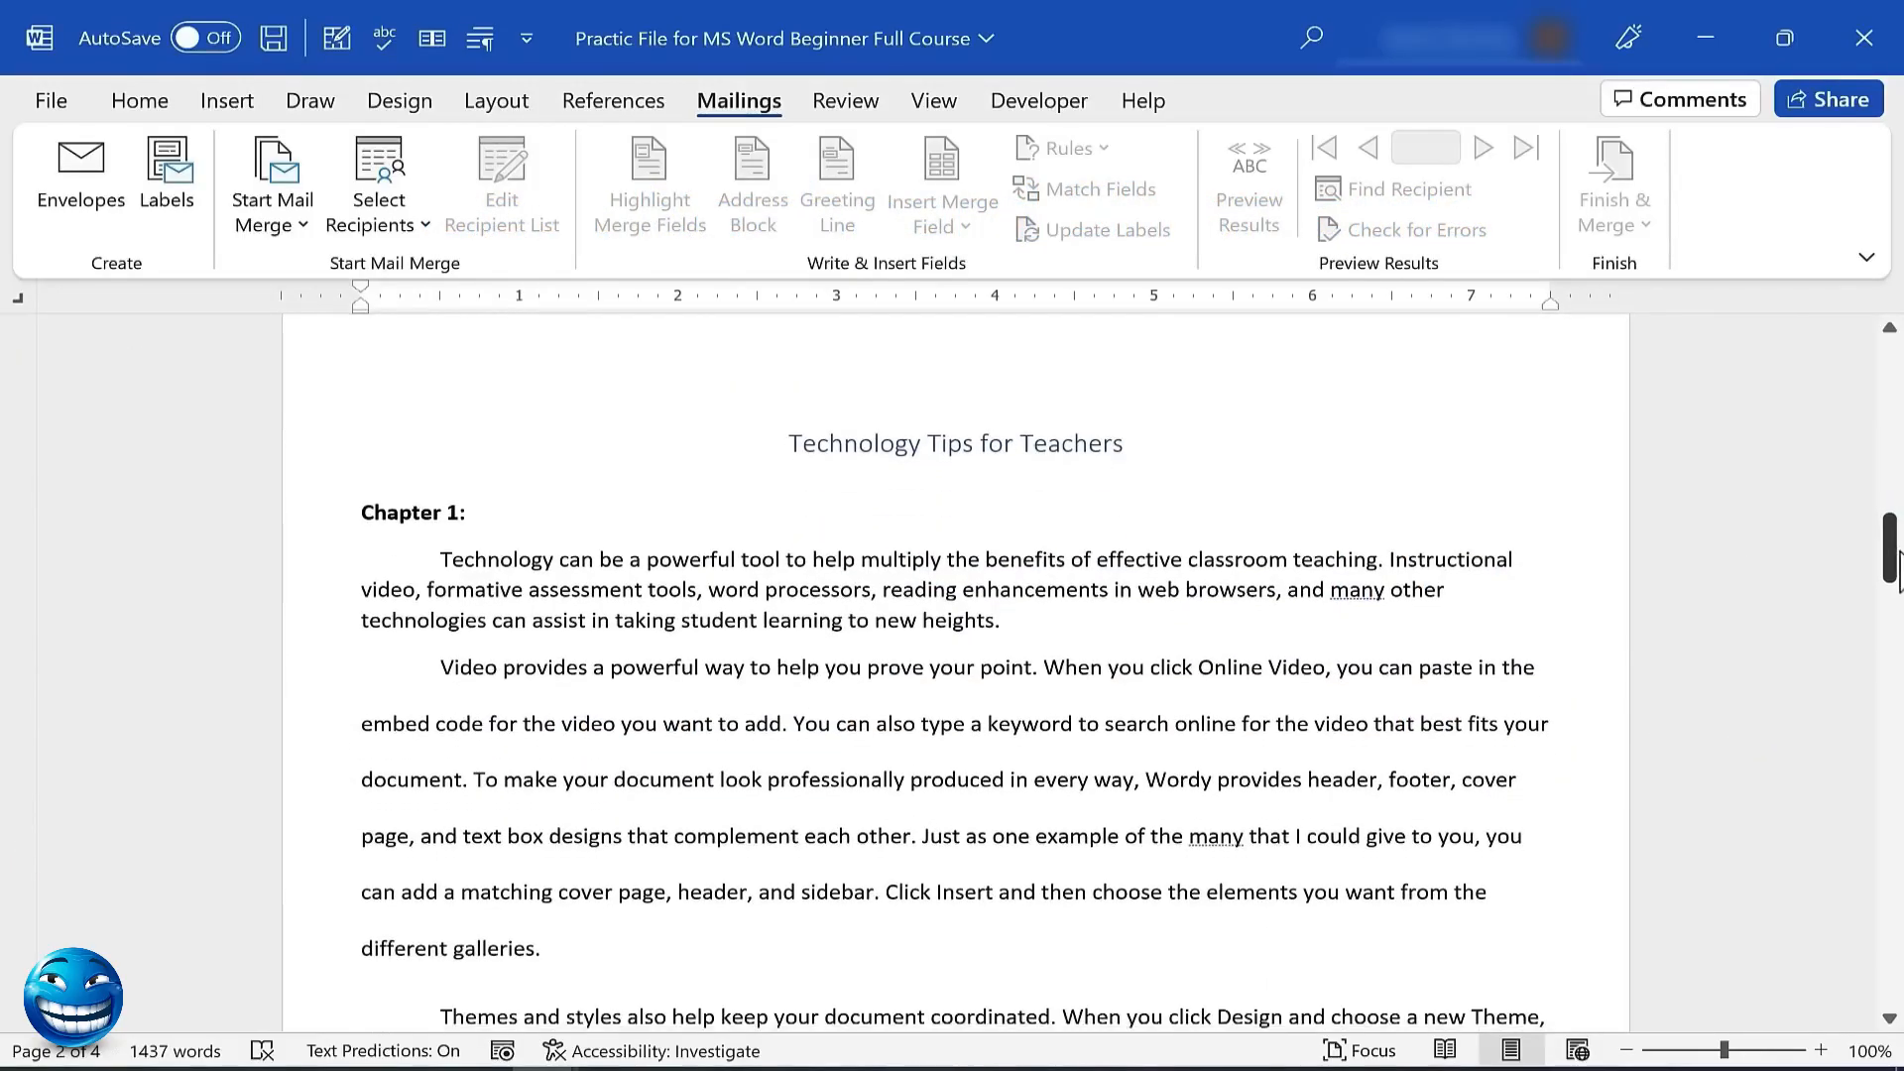